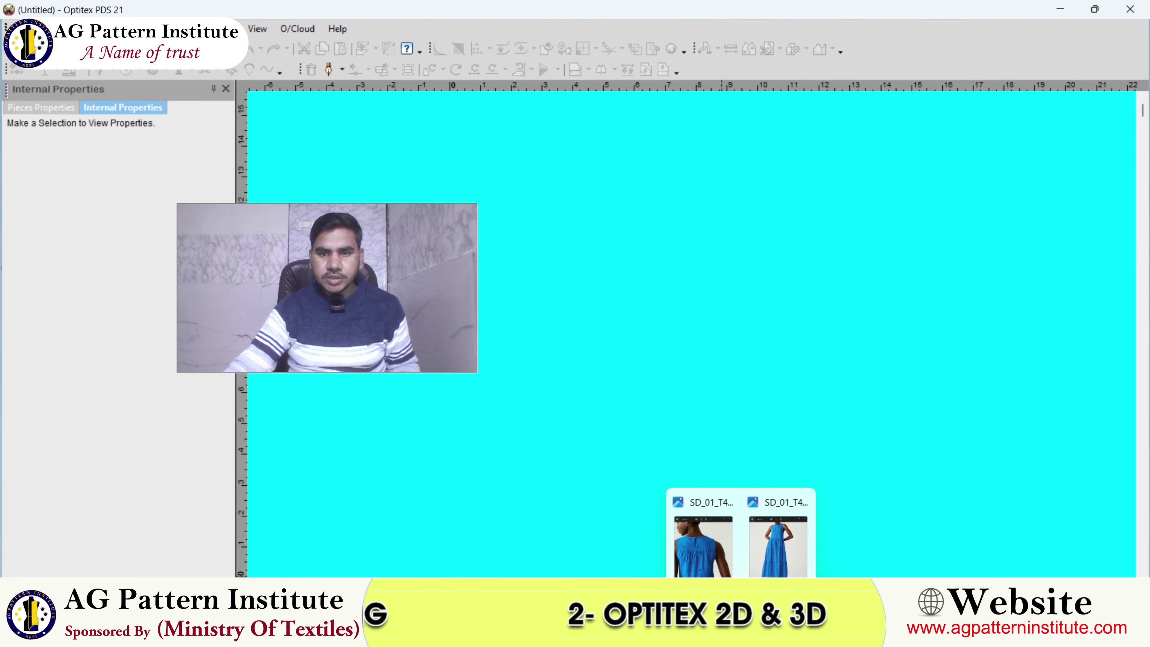
- Open the front and back dress photos side by side and pan across the back bodice
click(770, 548)
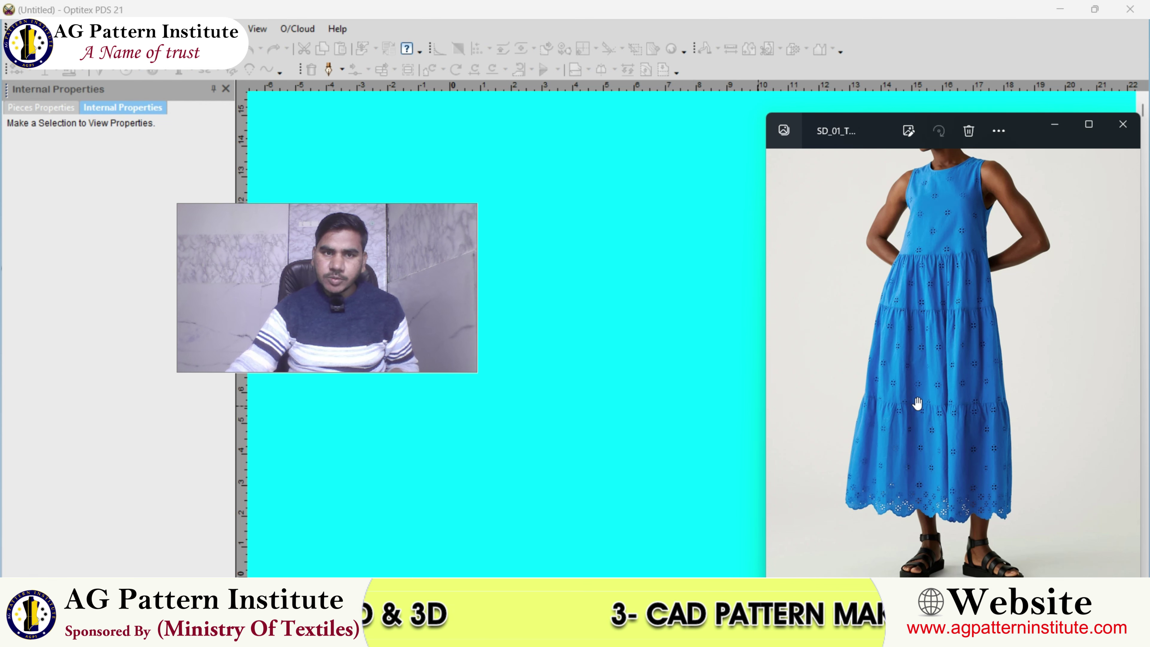
scroll(939, 318, down, 2)
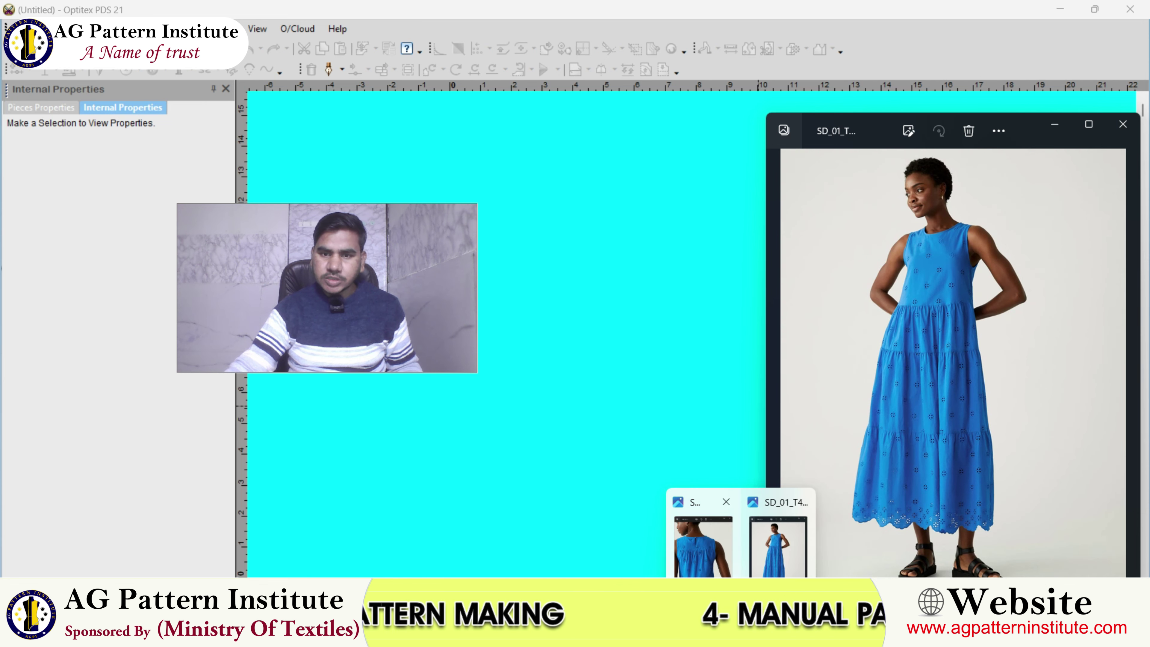
click(703, 546)
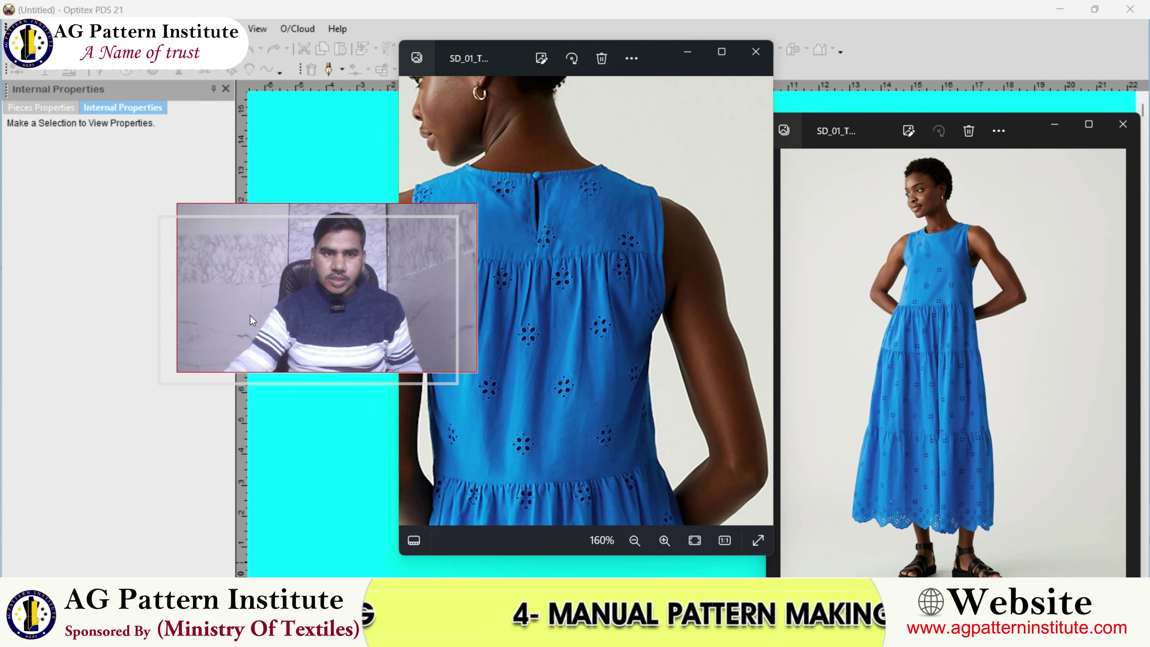
drag(451, 294, 451, 297)
drag(495, 260, 629, 437)
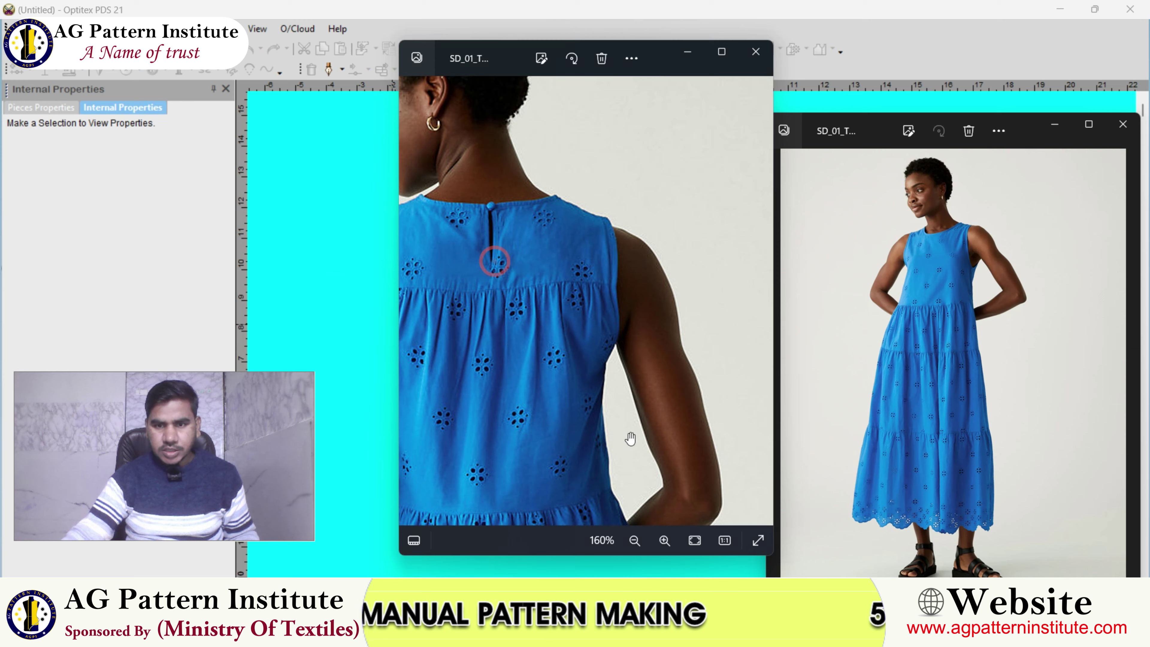
drag(526, 374, 654, 349)
- Zoom in and out on the dress photo to study the bodice shape
scroll(654, 349, down, 3)
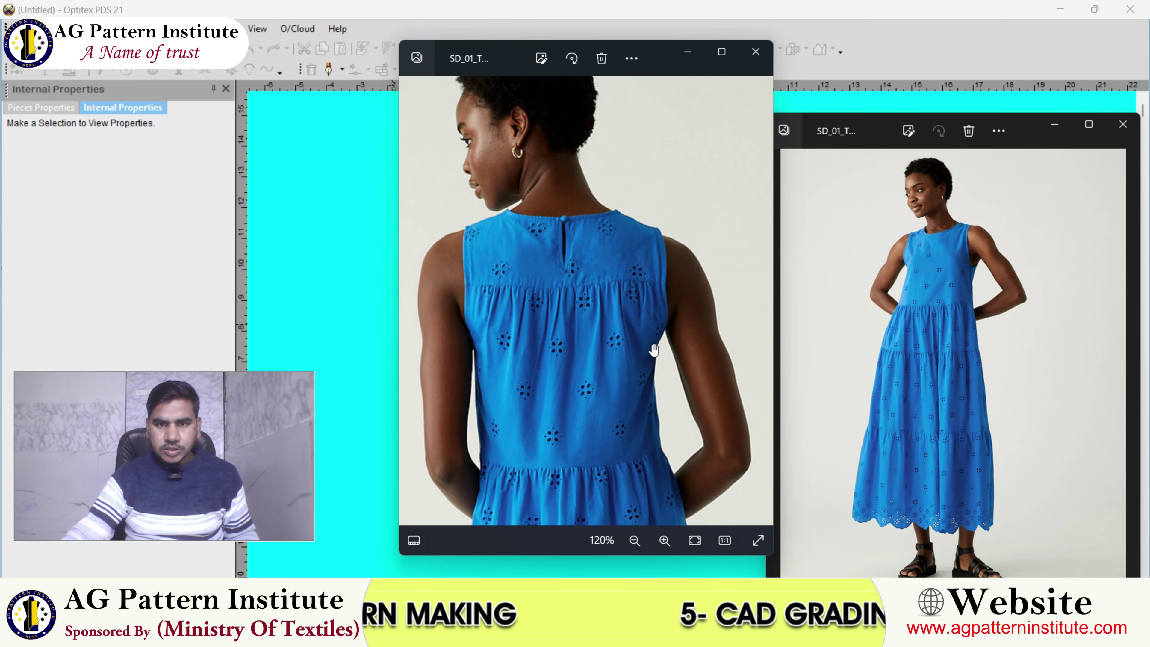
scroll(616, 360, down, 2)
scroll(622, 360, down, 2)
scroll(620, 355, down, 2)
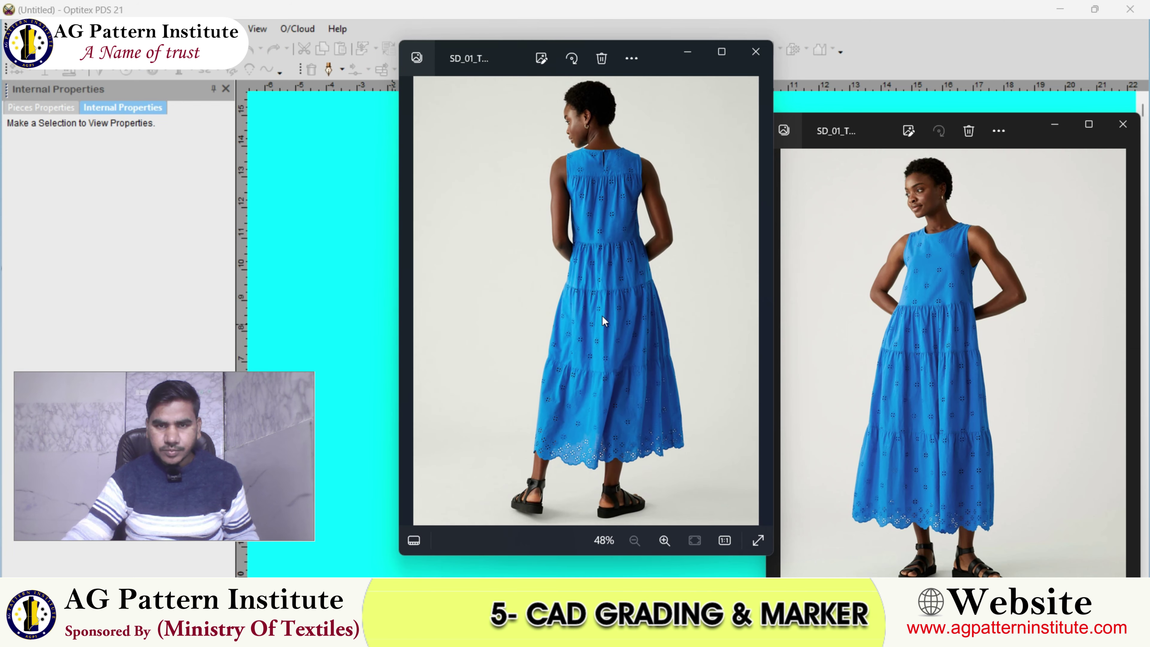
scroll(620, 356, up, 2)
scroll(611, 317, up, 1)
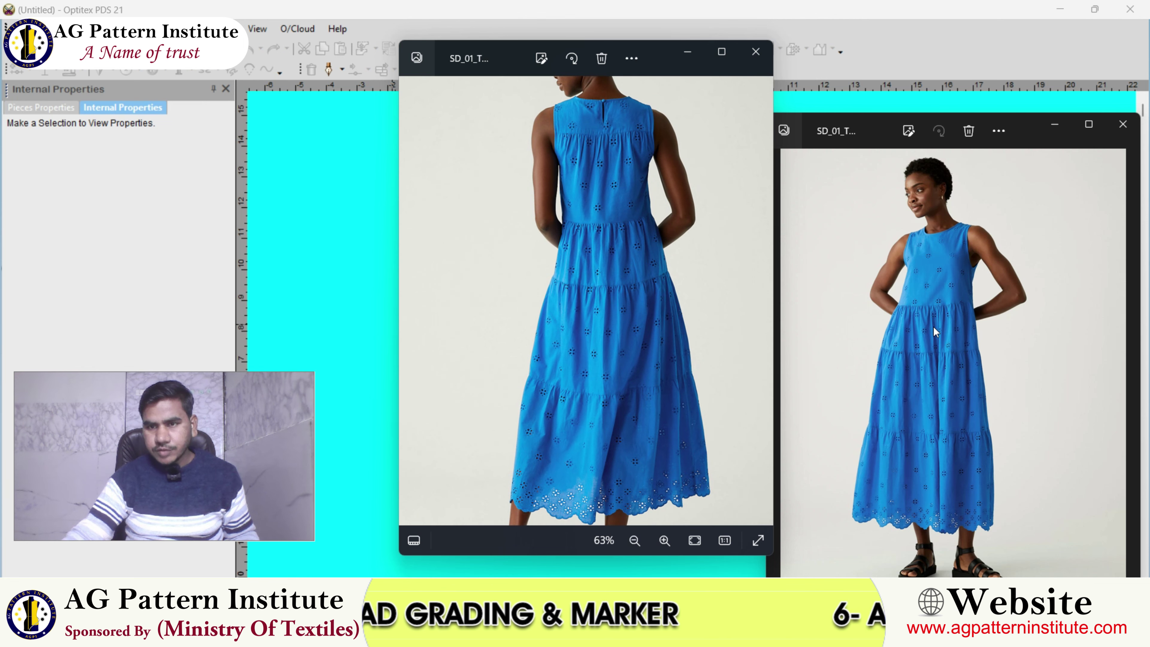
scroll(925, 335, up, 2)
scroll(932, 353, up, 1)
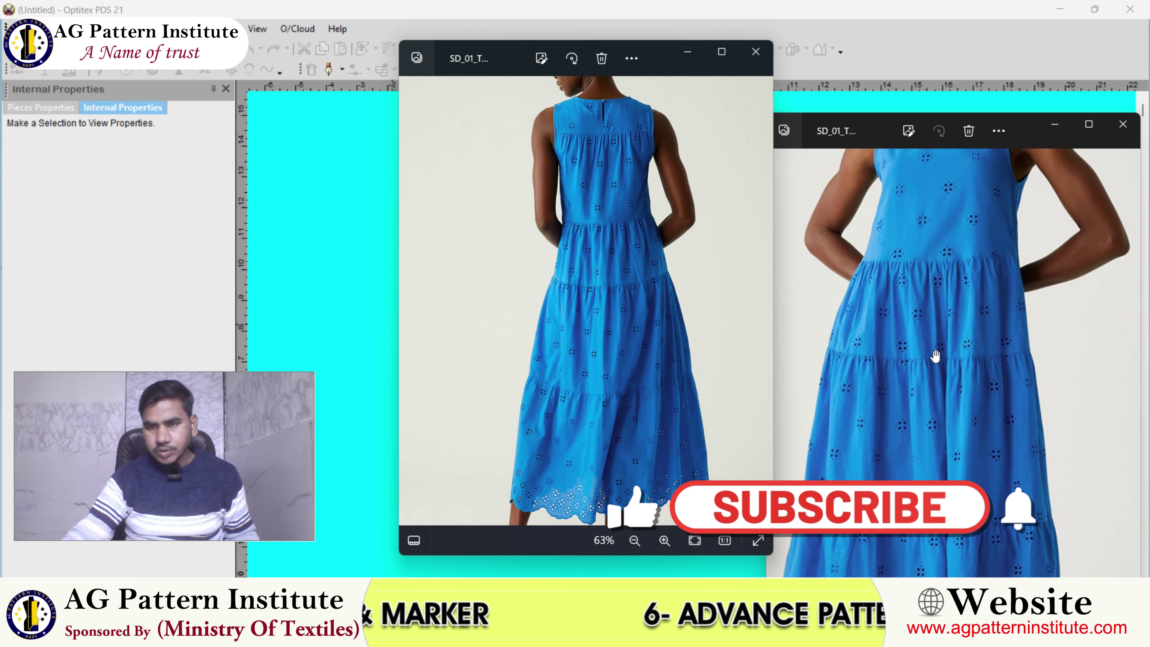
scroll(932, 354, down, 2)
scroll(933, 358, down, 2)
scroll(872, 334, down, 1)
scroll(873, 334, up, 1)
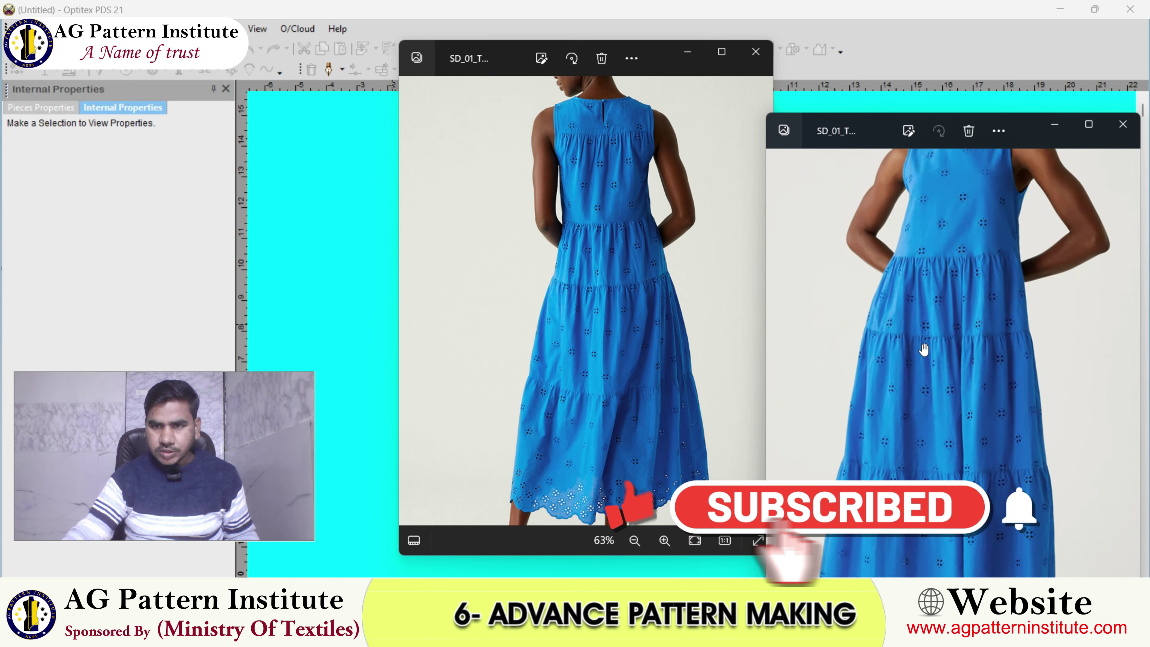
scroll(951, 335, up, 1)
scroll(946, 258, up, 1)
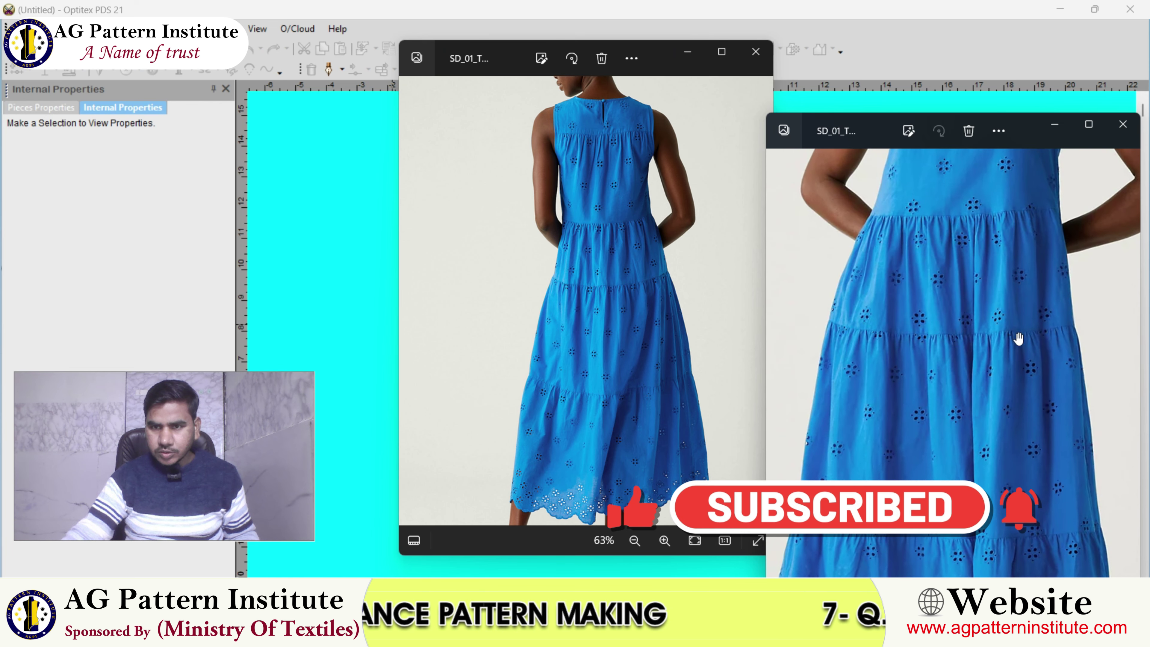
scroll(871, 427, down, 1)
scroll(870, 427, down, 1)
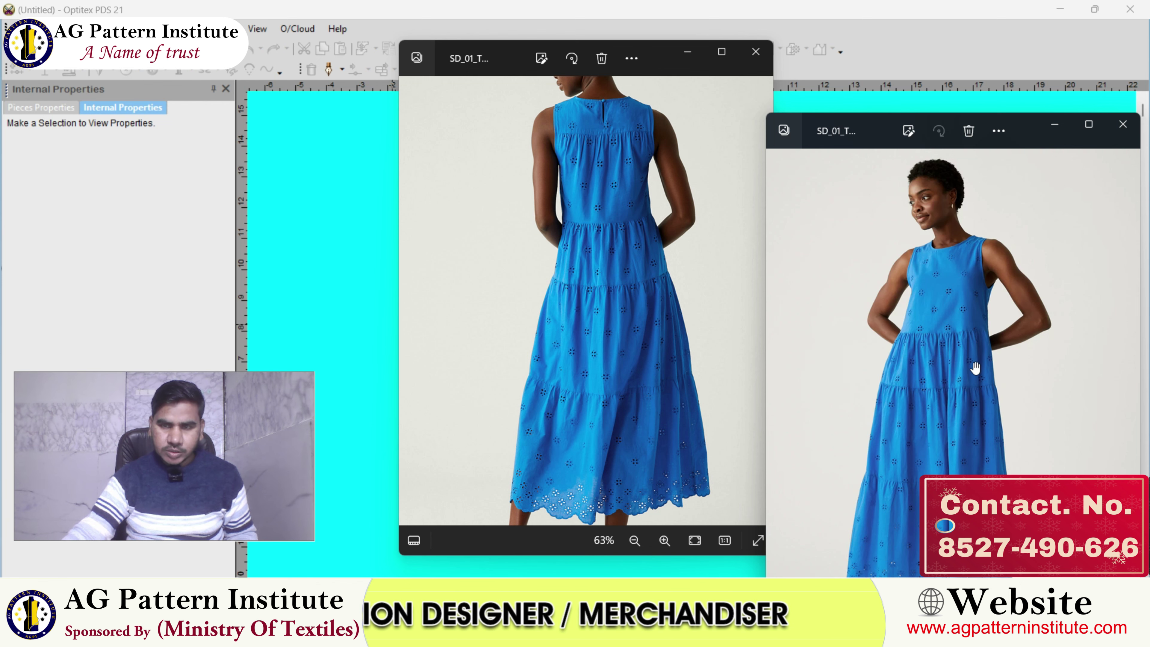
- Zoom the front view into the neckline and armhole, then back out to the bodice and upper tiers
scroll(951, 338, up, 3)
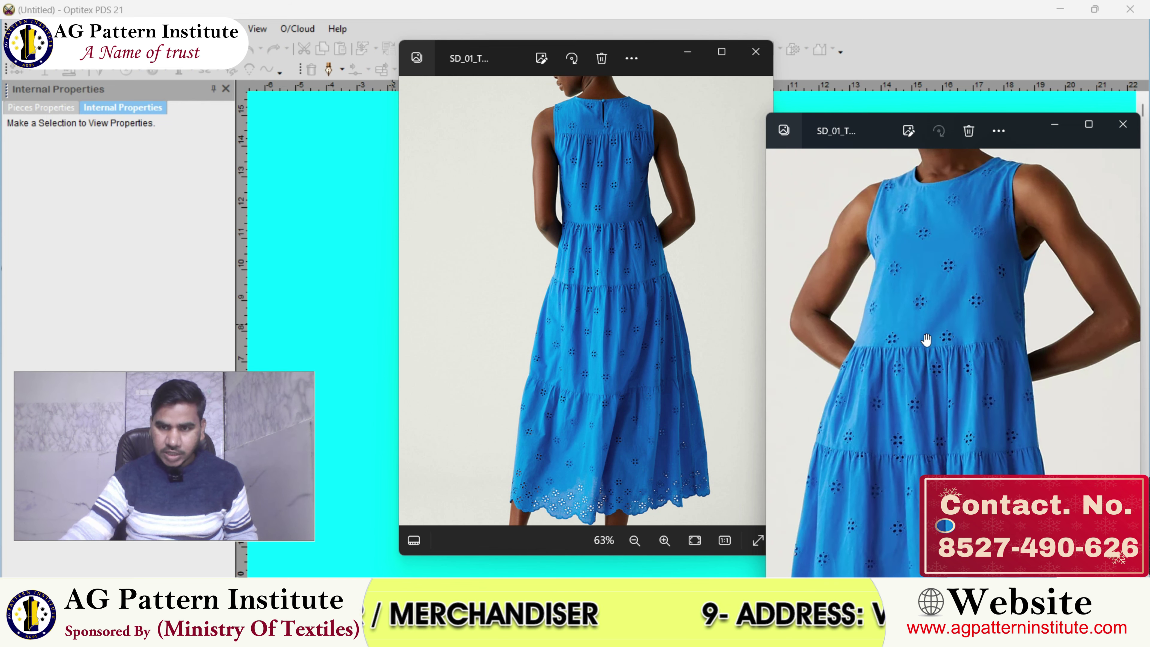
scroll(874, 323, down, 1)
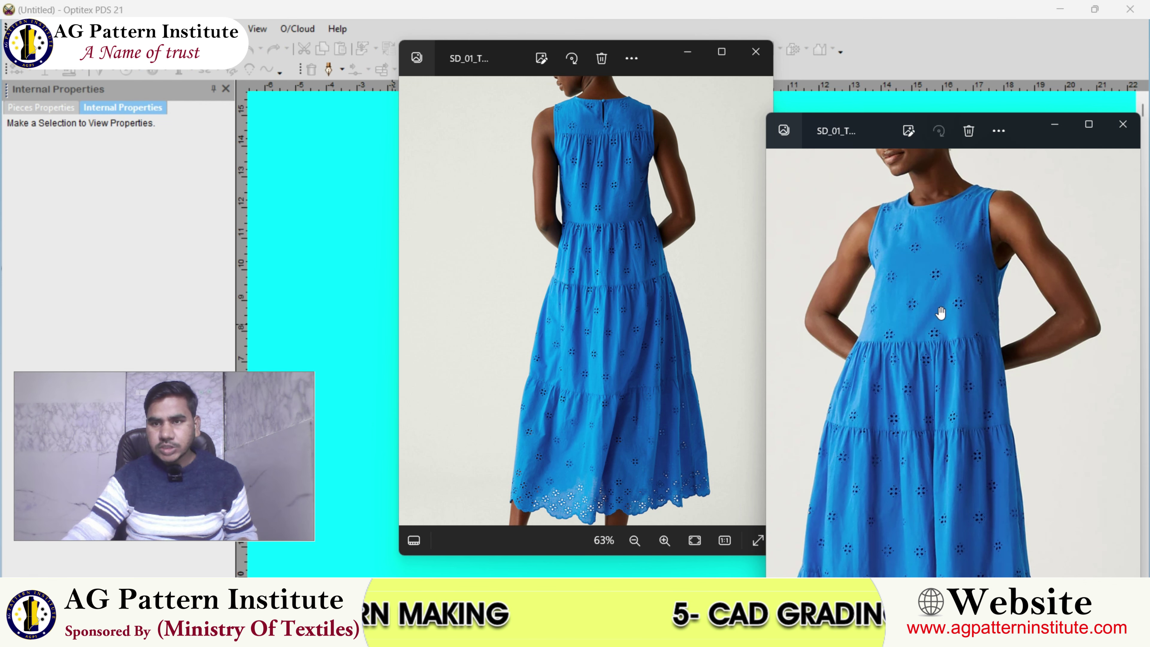
scroll(1013, 278, up, 2)
scroll(981, 297, up, 2)
scroll(1064, 327, up, 2)
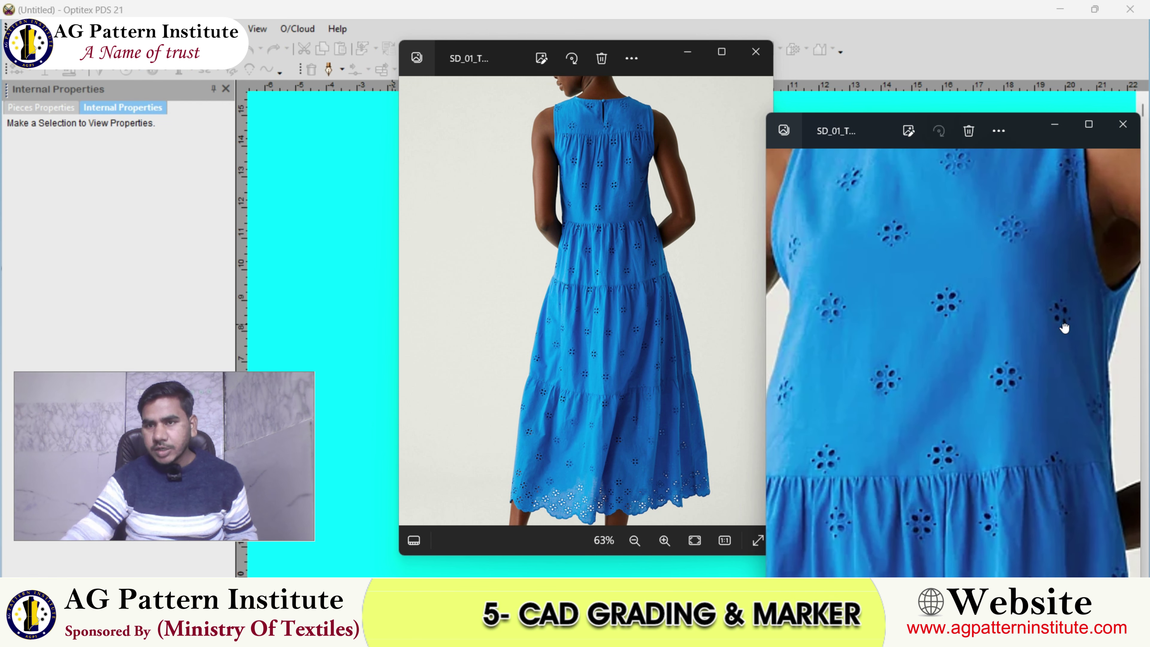
mouse_move(930, 331)
mouse_down()
mouse_move(868, 326)
mouse_move(968, 311)
mouse_up()
scroll(955, 320, up, 2)
scroll(955, 320, up, 1)
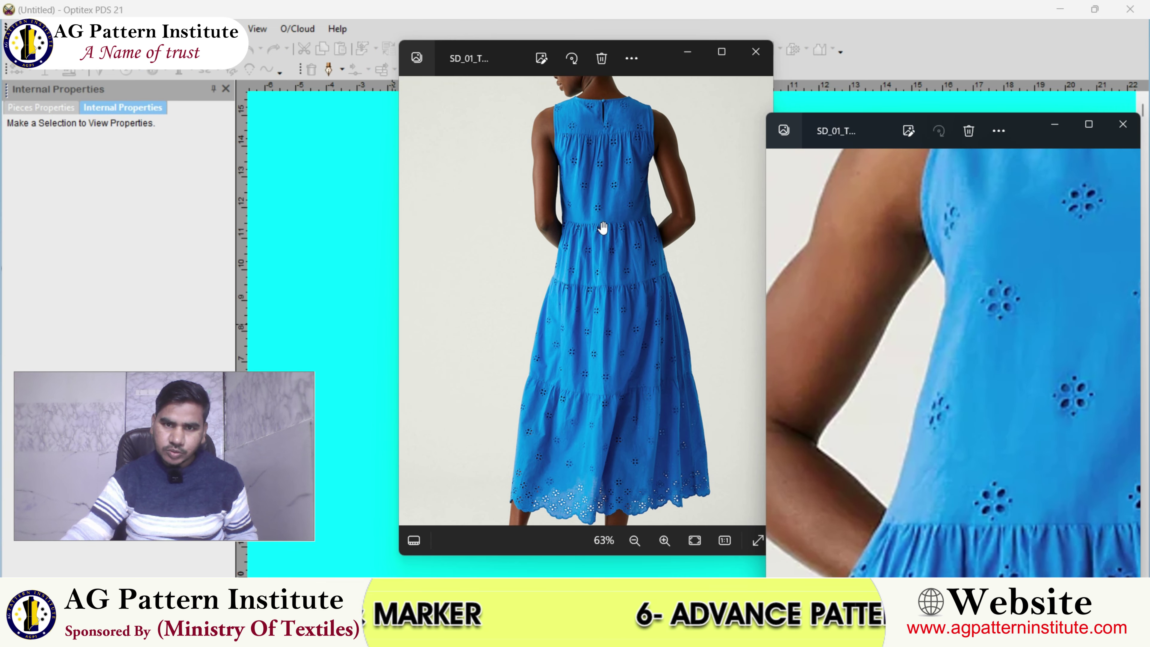
scroll(612, 201, down, 2)
scroll(613, 202, up, 2)
scroll(603, 199, down, 2)
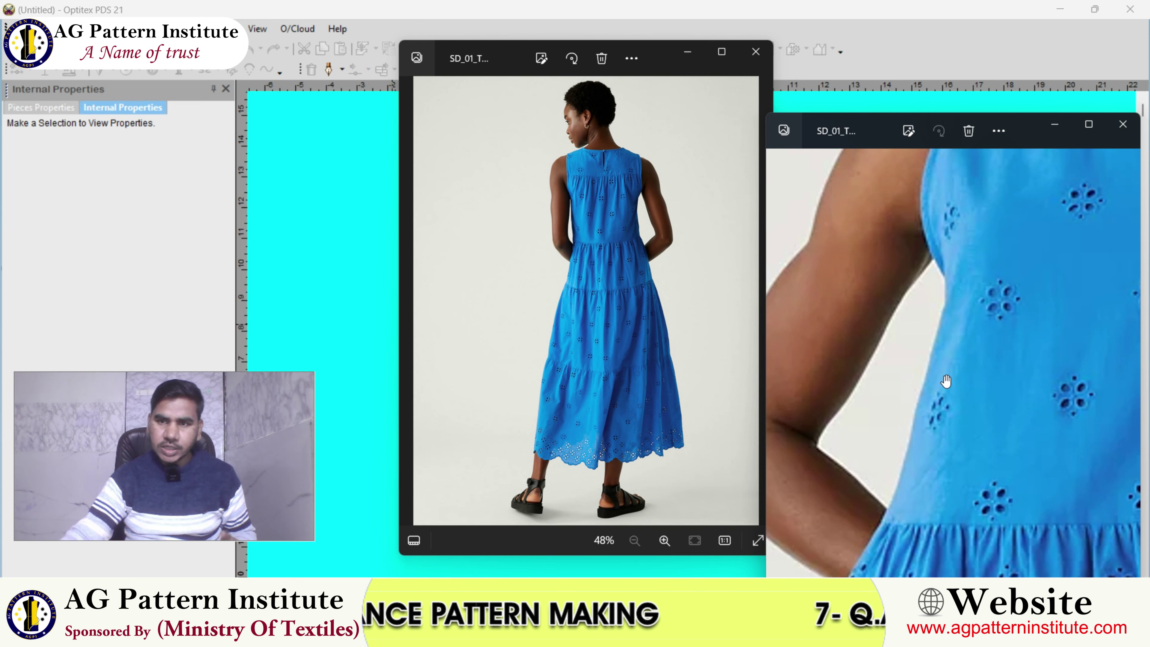
scroll(951, 398, down, 2)
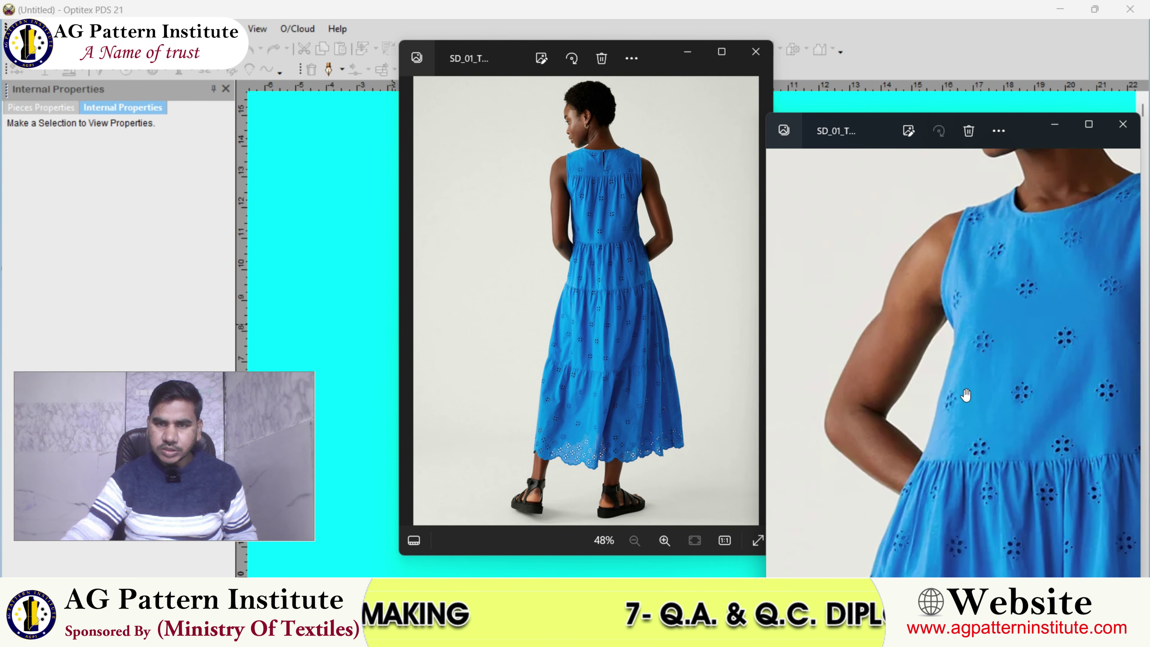
scroll(967, 395, down, 1)
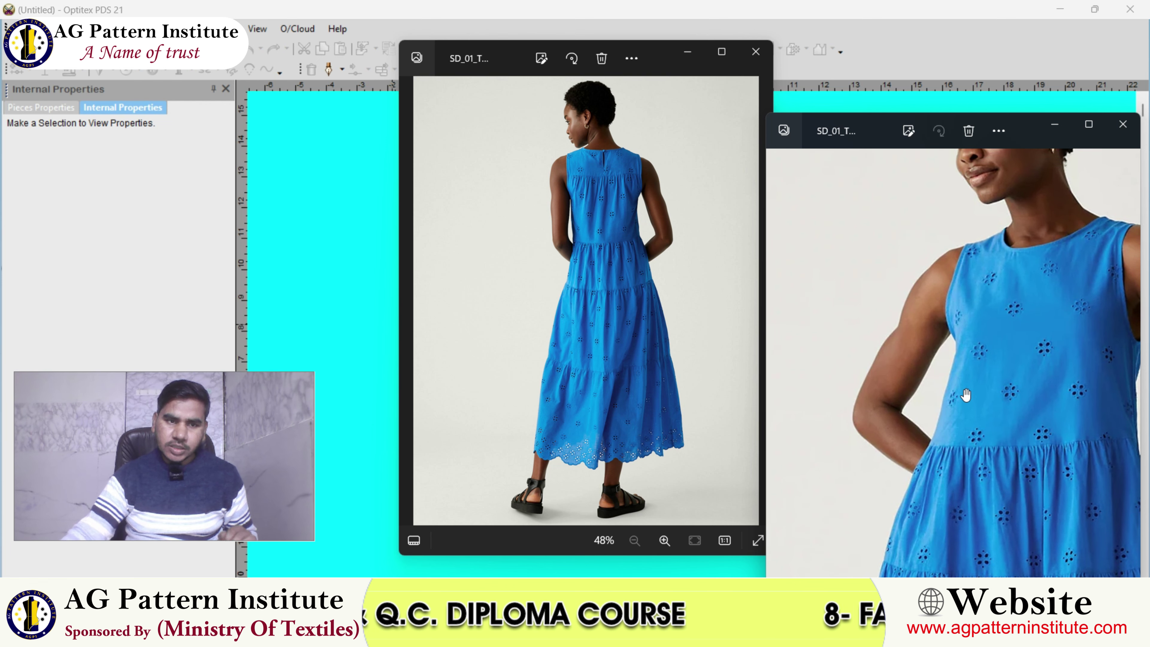
scroll(1004, 386, down, 1)
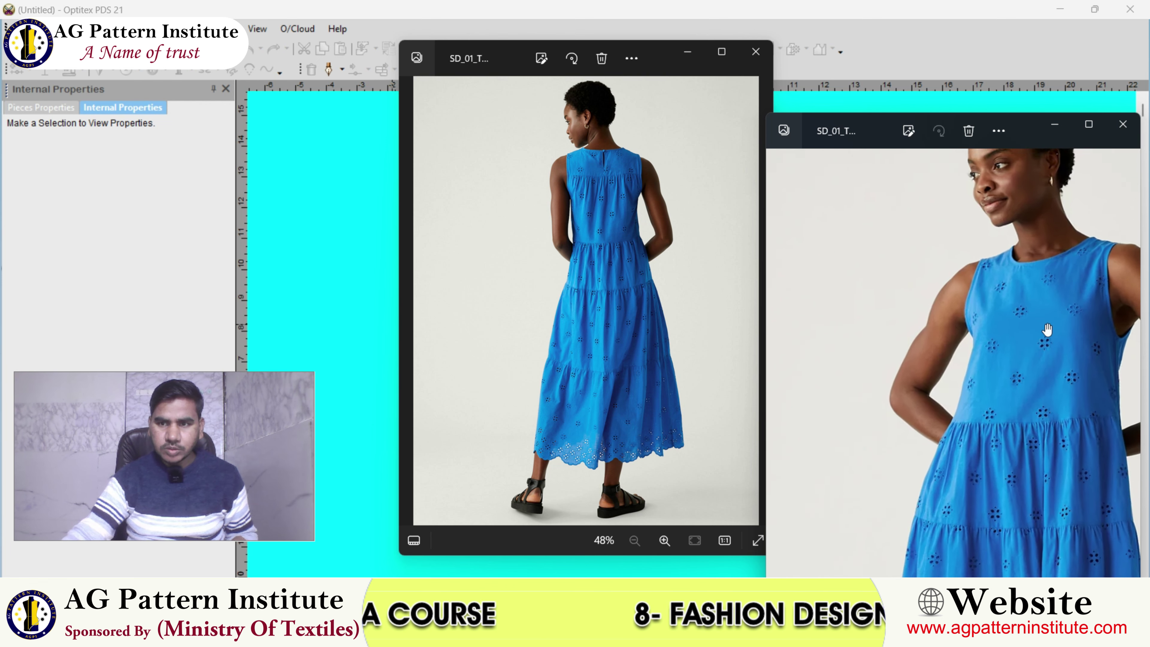
scroll(1042, 353, down, 1)
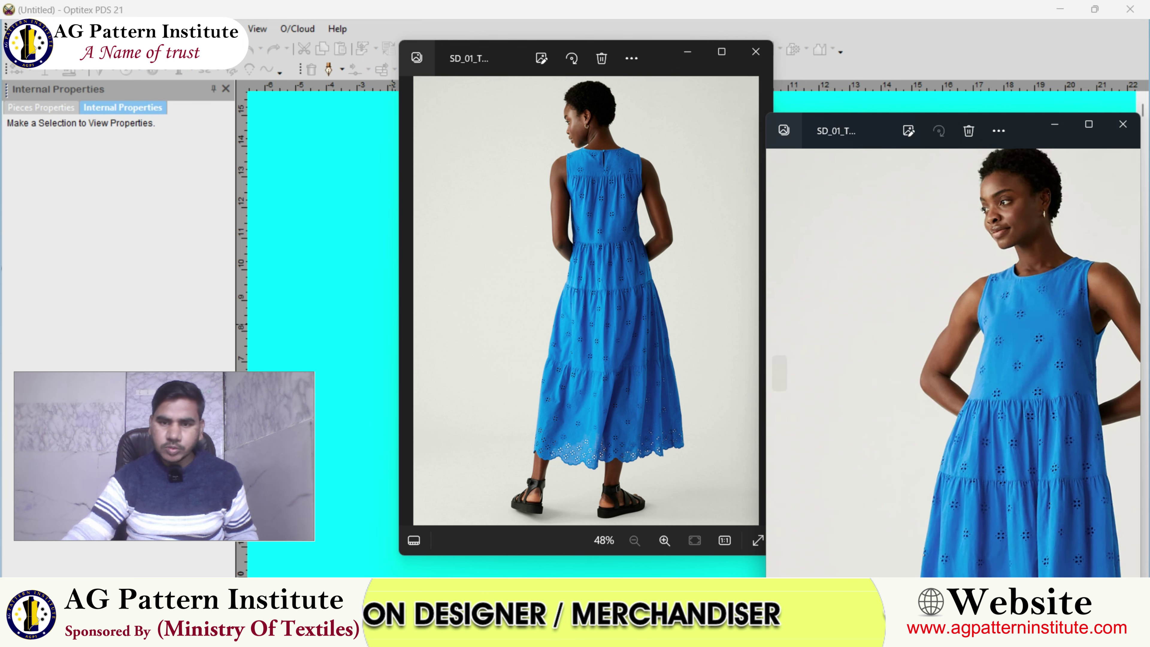
- Hide both dress photos to check the canvas, then restore the front and back views
click(778, 568)
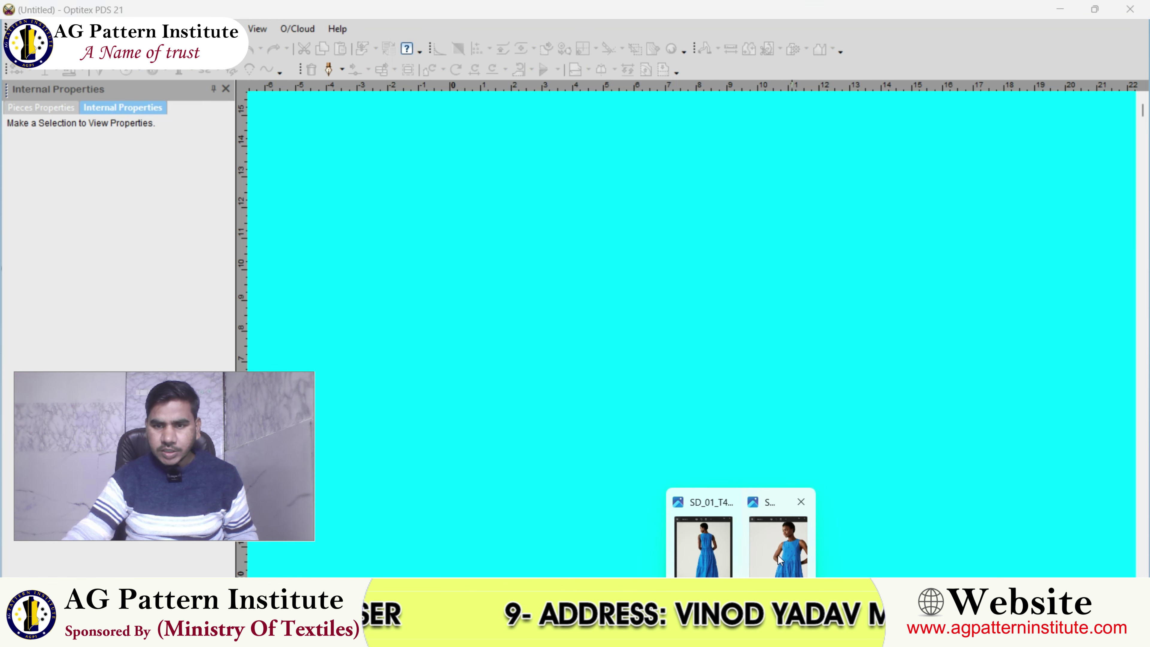
click(777, 555)
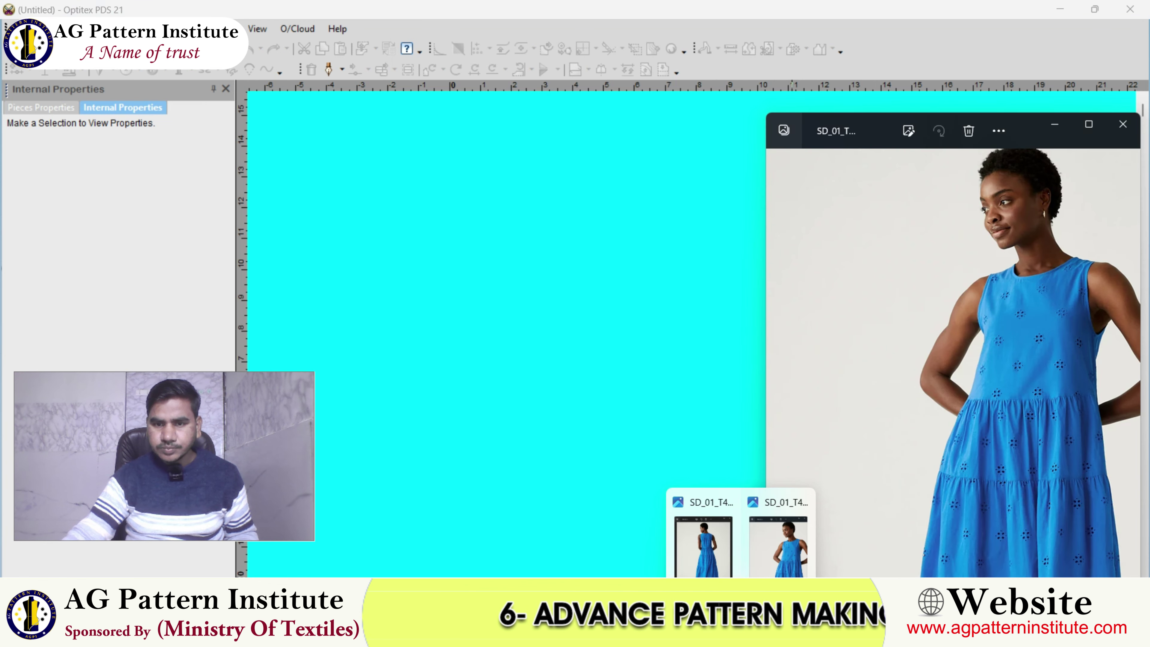
click(700, 568)
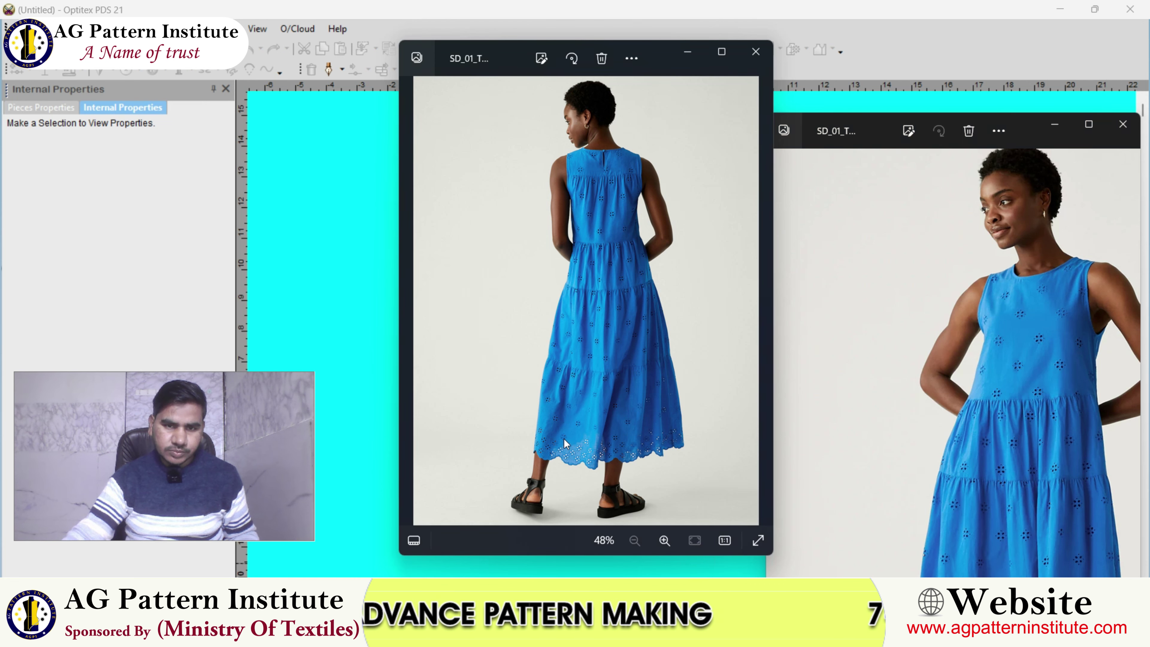
- Put away the photos and start, then abandon, a polygon piece on the canvas
click(730, 546)
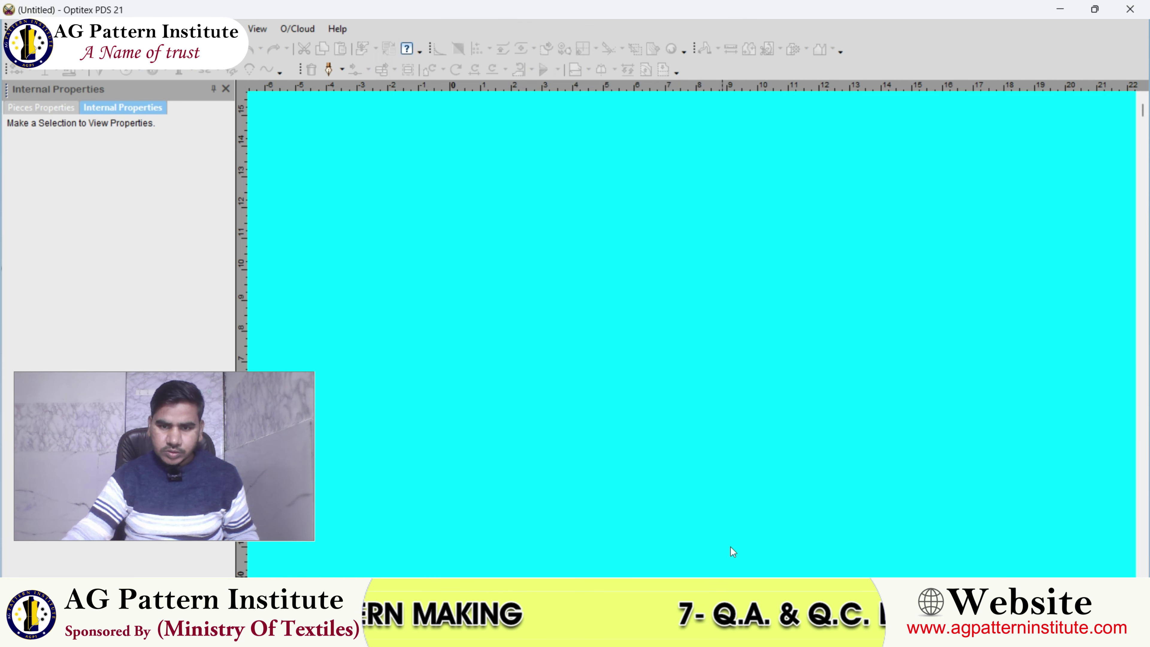
right_click(622, 205)
click(670, 247)
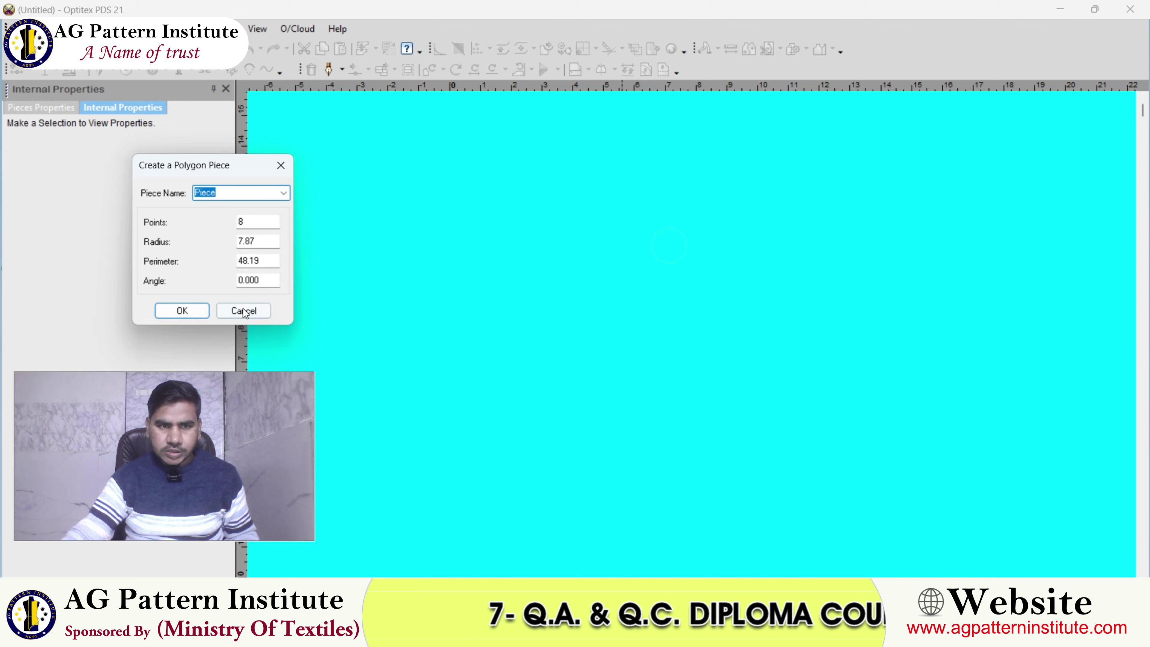
click(234, 308)
- Create a rectangle piece with length 48 and width 8 3/4
right_click(641, 206)
click(670, 237)
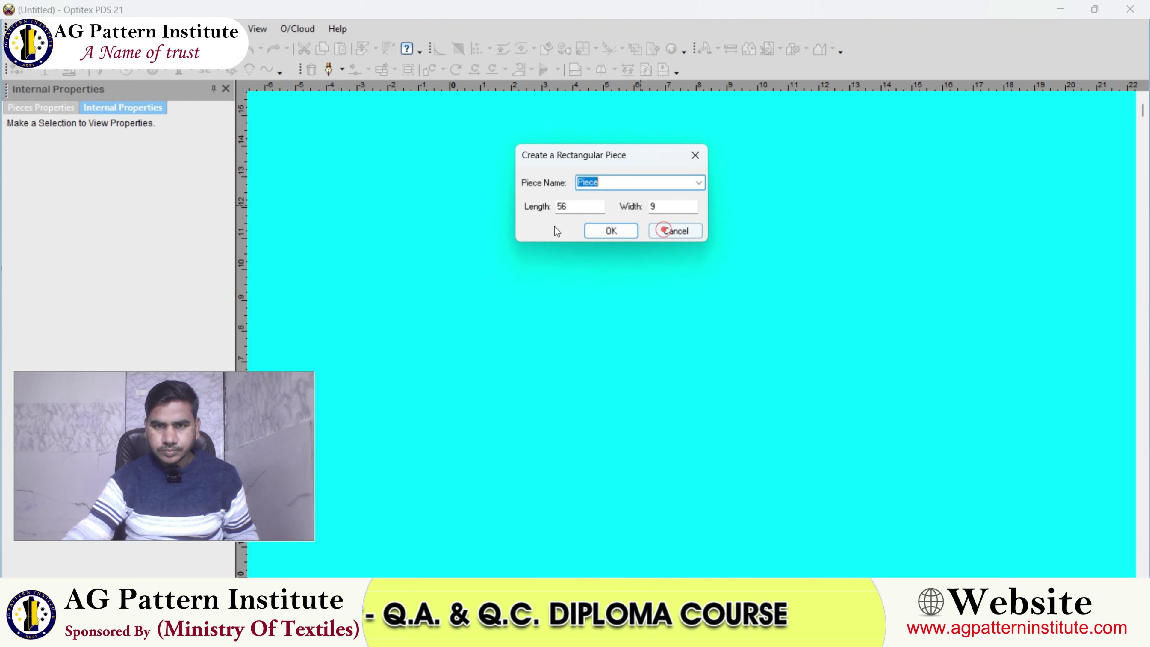
double_click(577, 204)
text(48)
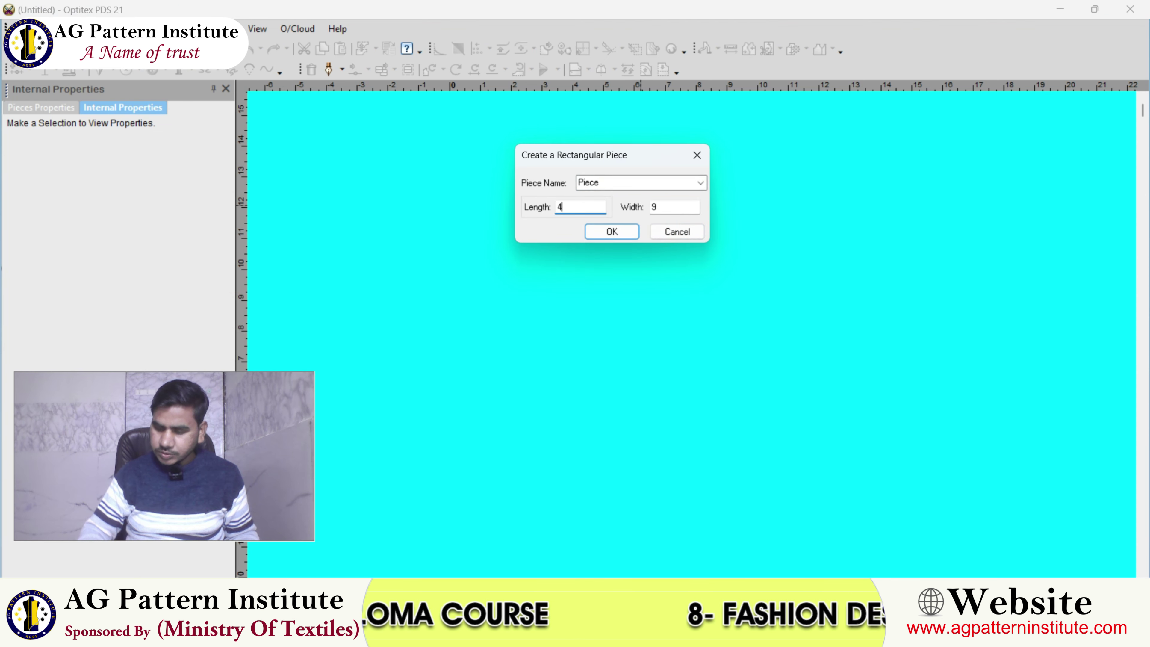
double_click(666, 207)
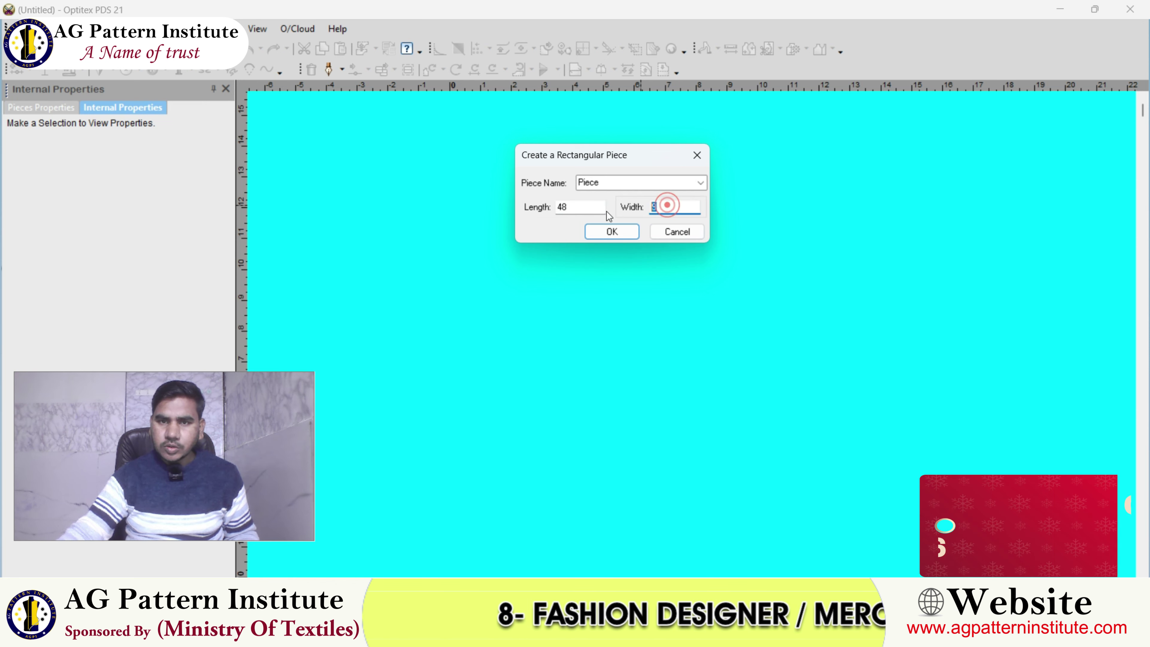
text(8.)
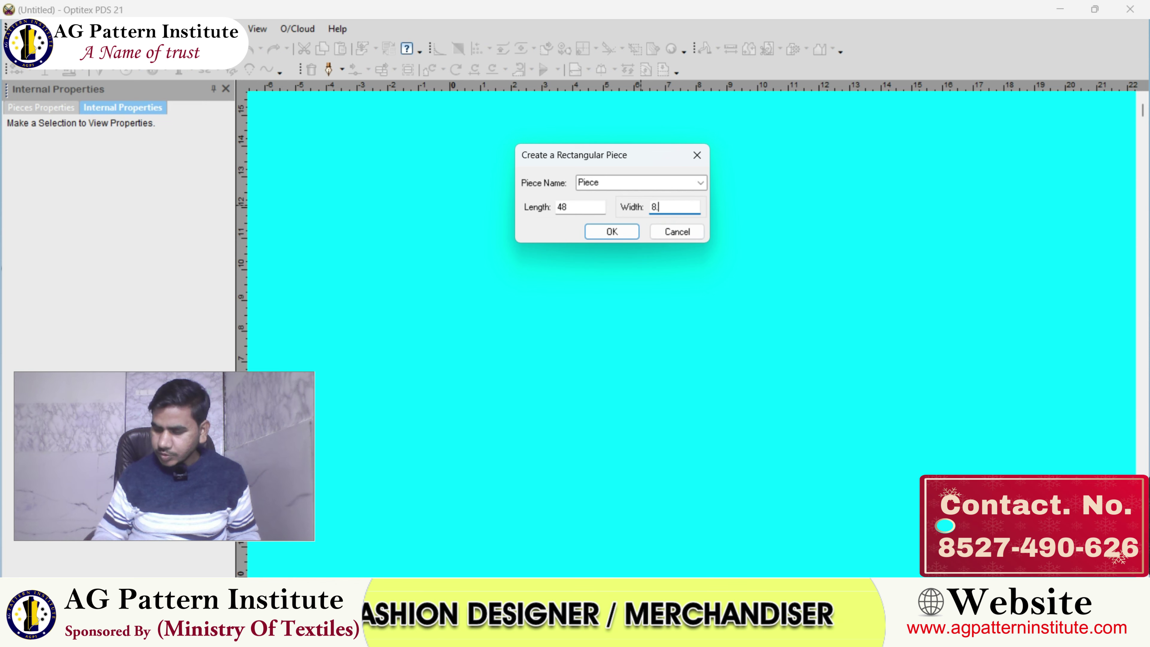
text(3/4)
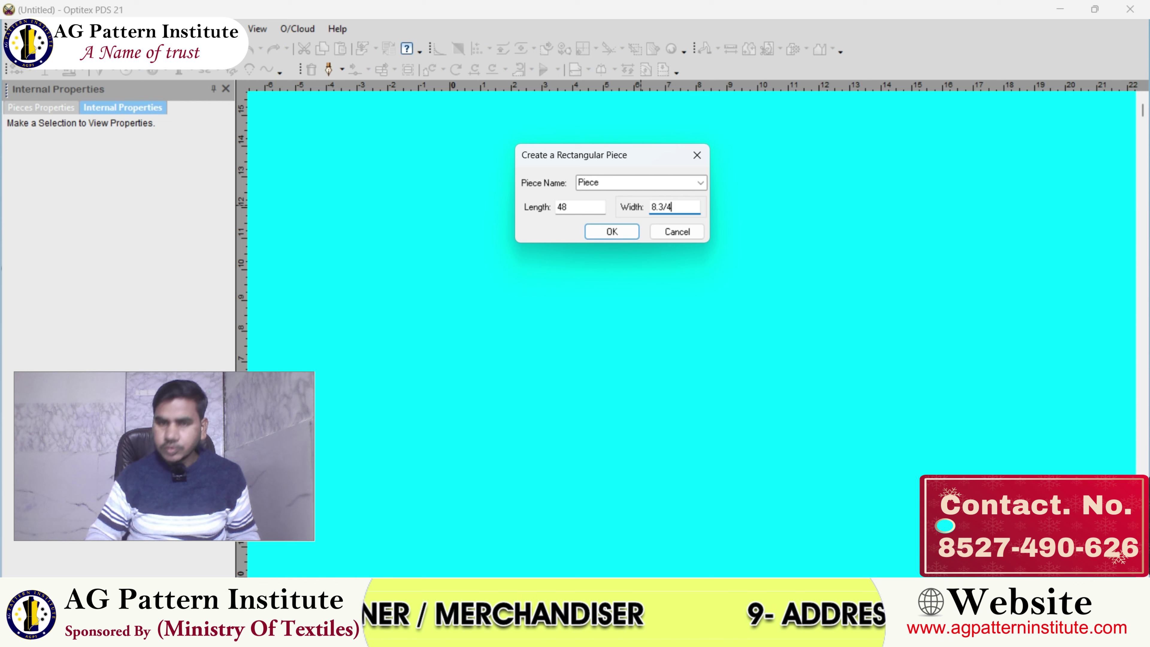
click(623, 234)
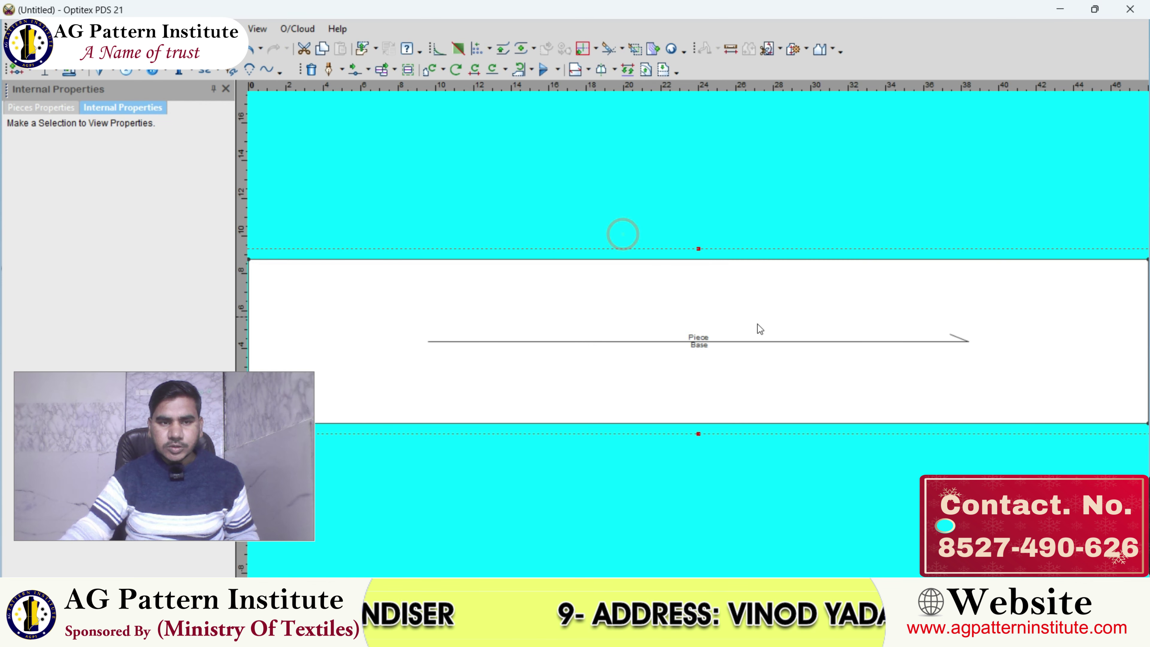
scroll(698, 346, down, 5)
scroll(682, 312, up, 3)
click(681, 311)
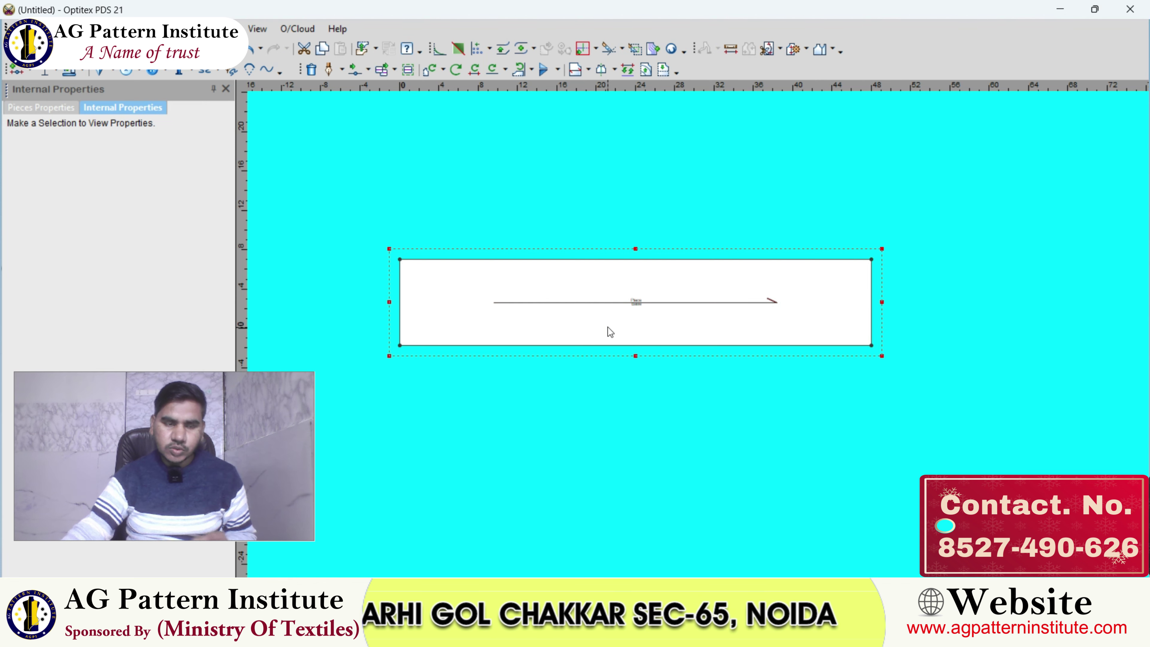
scroll(736, 341, down, 2)
scroll(736, 342, up, 5)
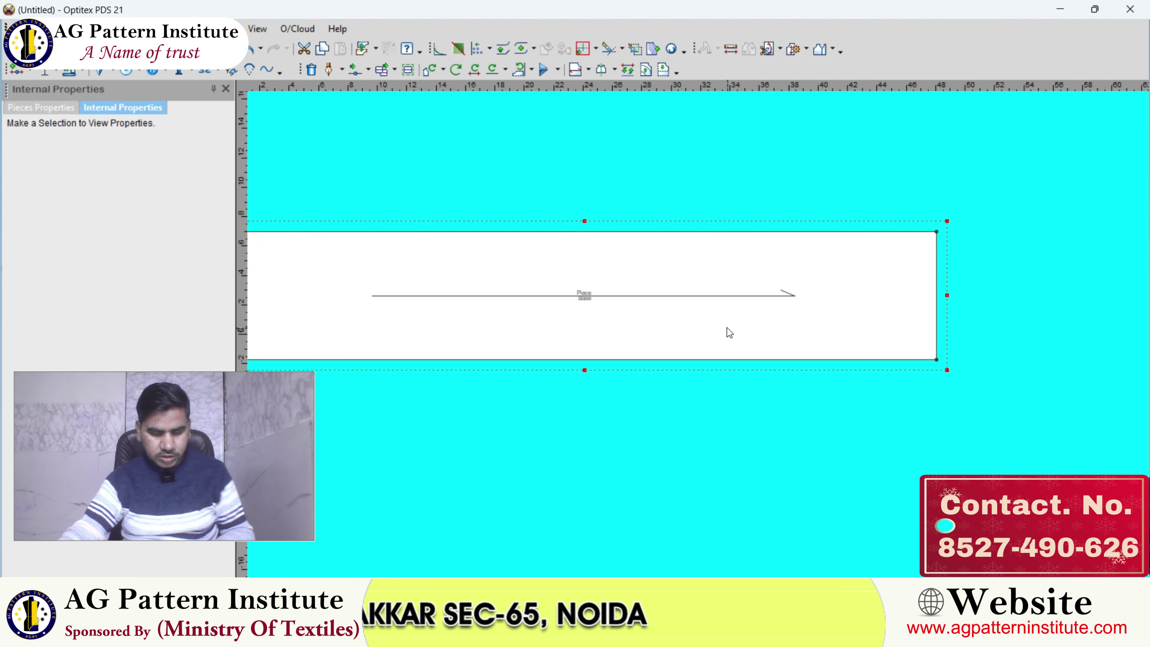
scroll(775, 342, up, 1)
click(785, 317)
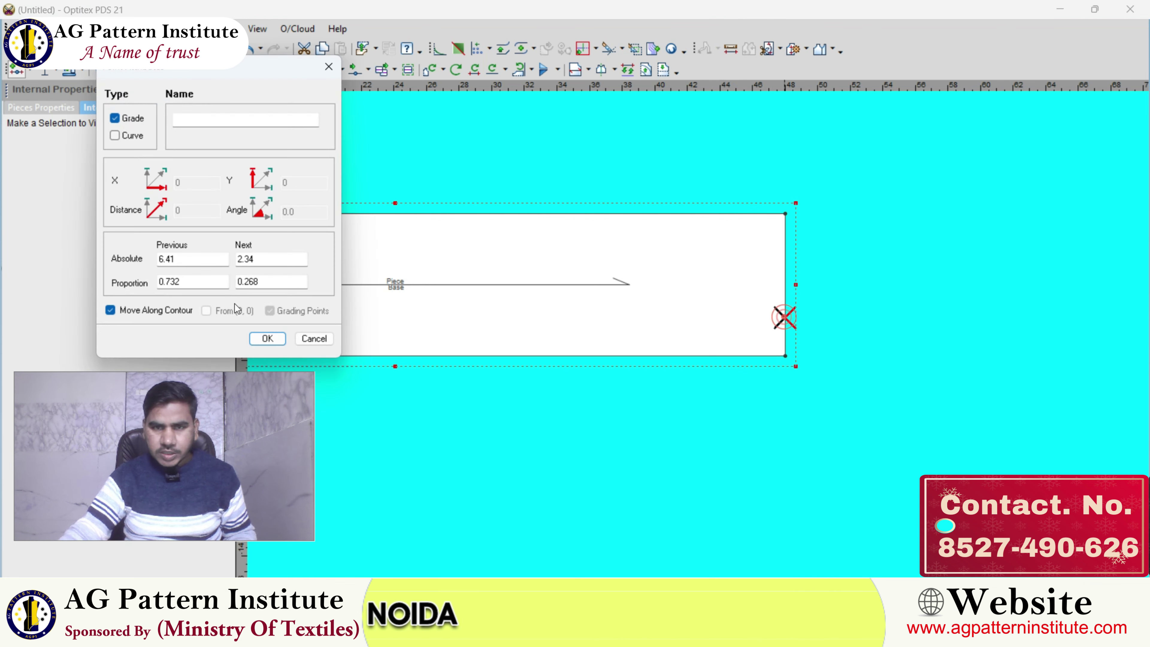
click(314, 338)
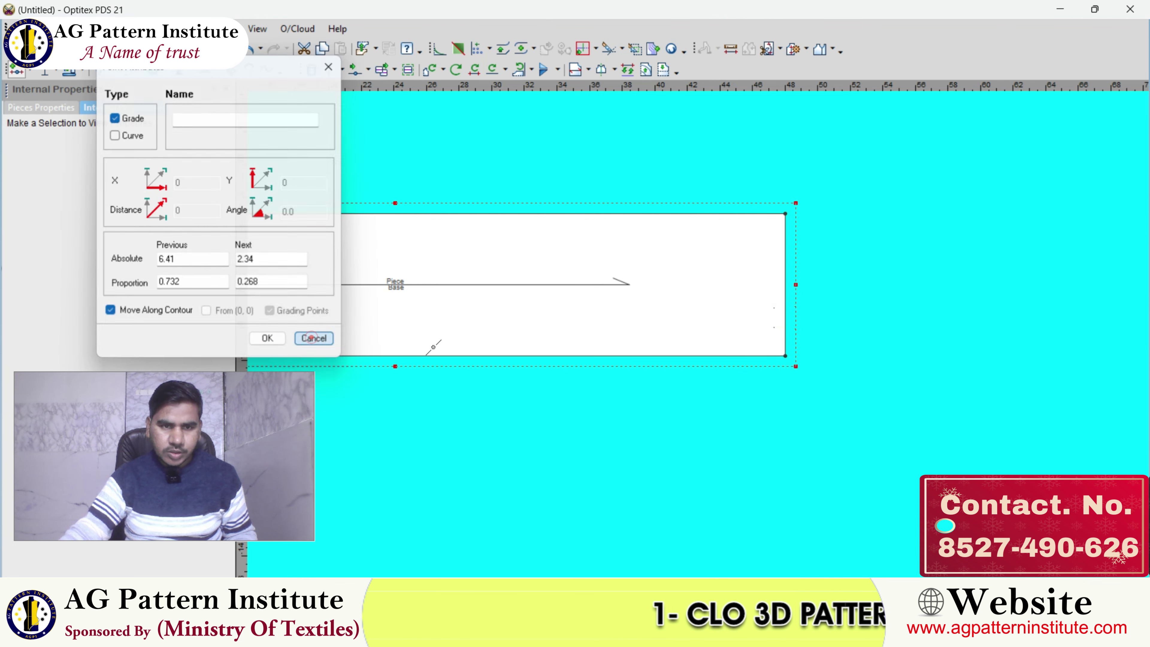
scroll(725, 345, down, 2)
right_click(698, 258)
scroll(701, 347, up, 2)
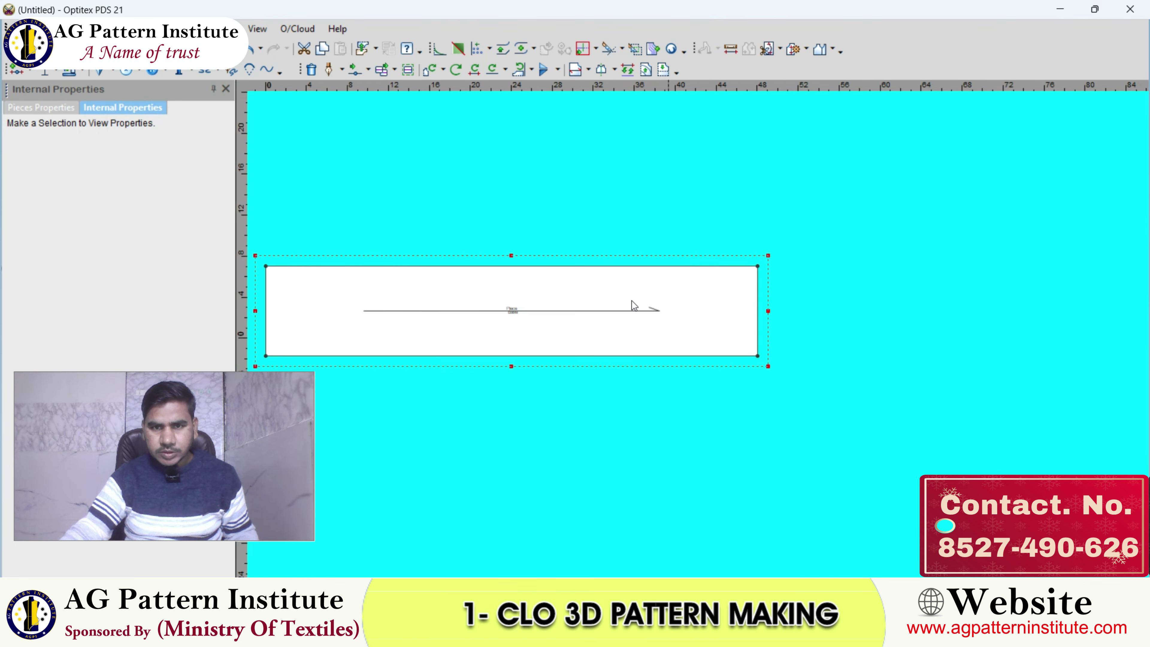
- Place a vertical guide at the piece's right edge and add a guide 9 inside it
mouse_move(240, 310)
mouse_down()
mouse_move(742, 259)
mouse_move(756, 272)
mouse_up()
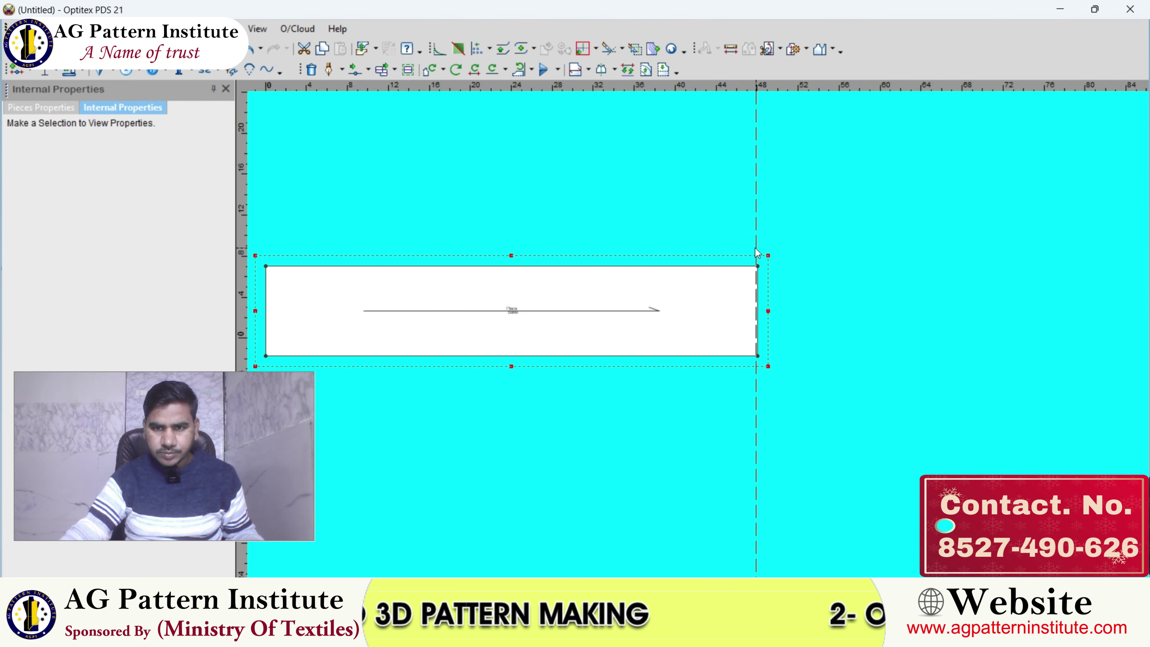
scroll(645, 355, down, 2)
double_click(783, 271)
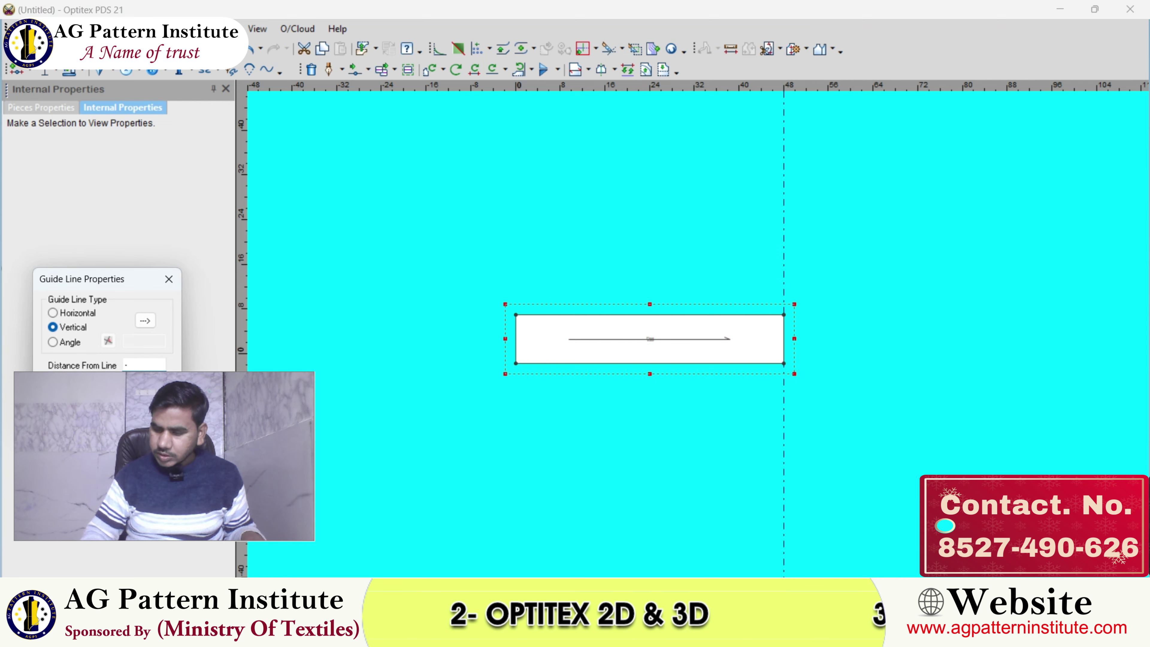
text(9)
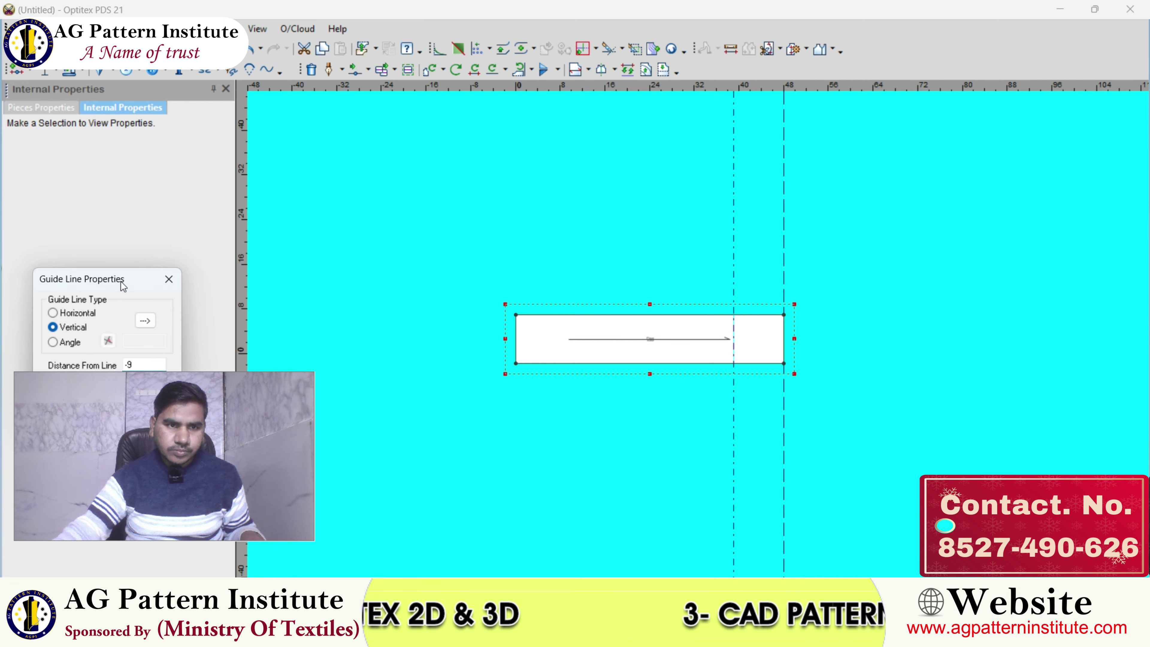
drag(121, 282, 136, 143)
click(178, 412)
click(151, 251)
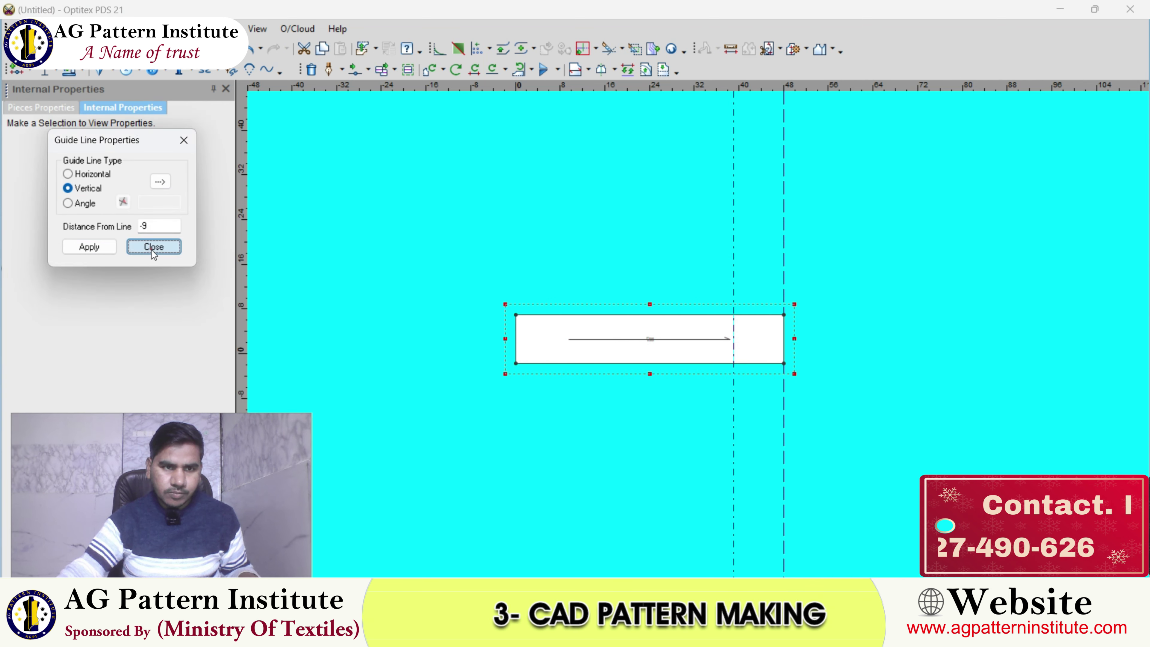
- Add another vertical guide at -14 3/4 from the right-edge guide
double_click(783, 257)
text(-)
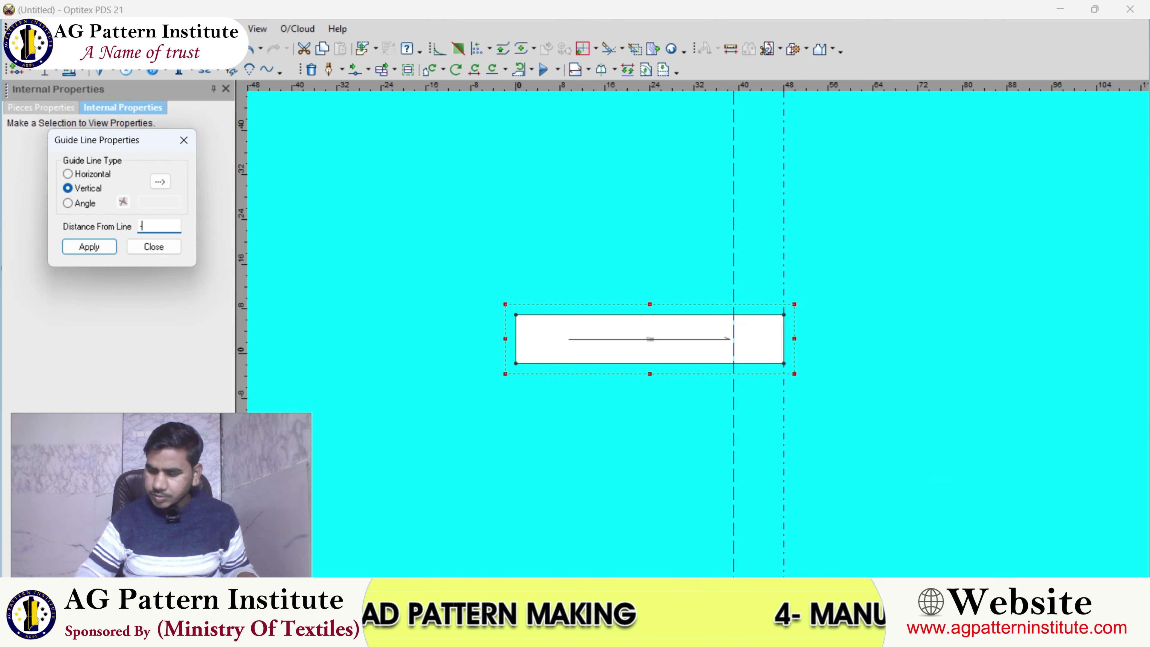
text(14.3/4)
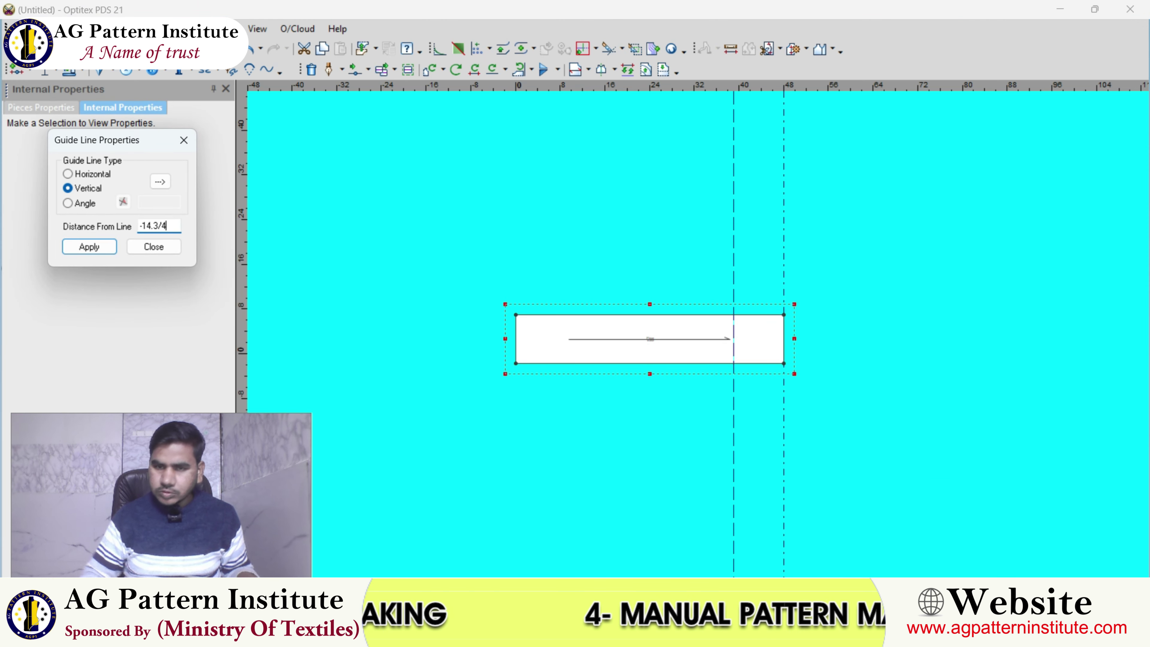
key(Return)
click(153, 250)
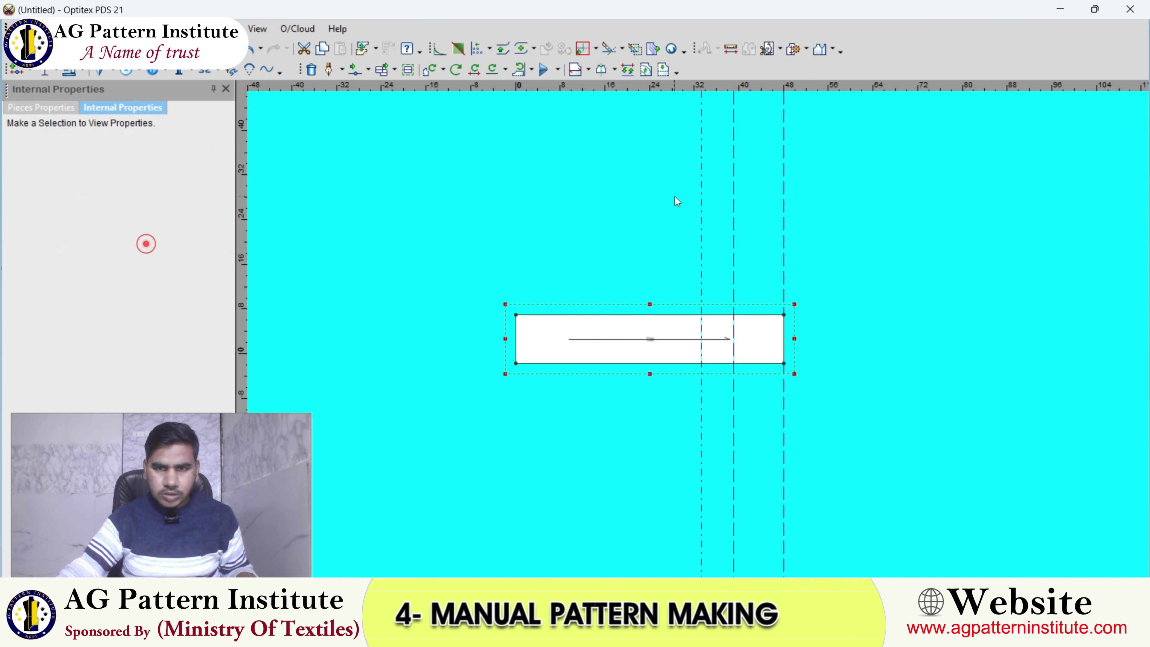
- Reopen the blue dress reference photo from the taskbar
click(741, 637)
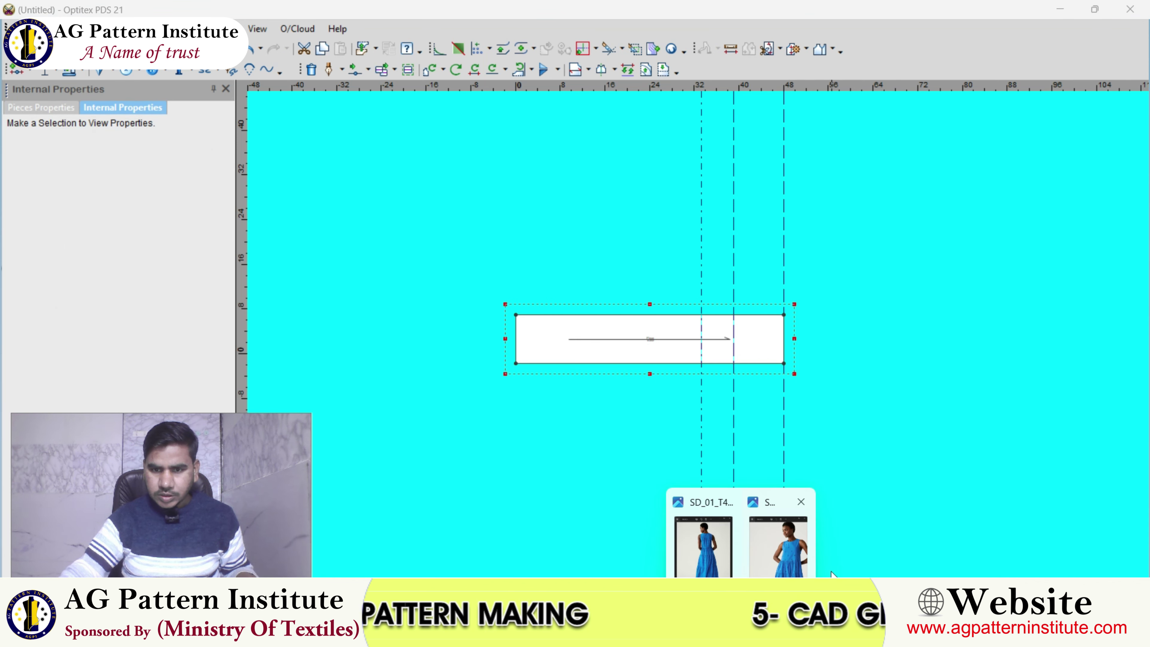
click(794, 562)
scroll(1007, 388, down, 2)
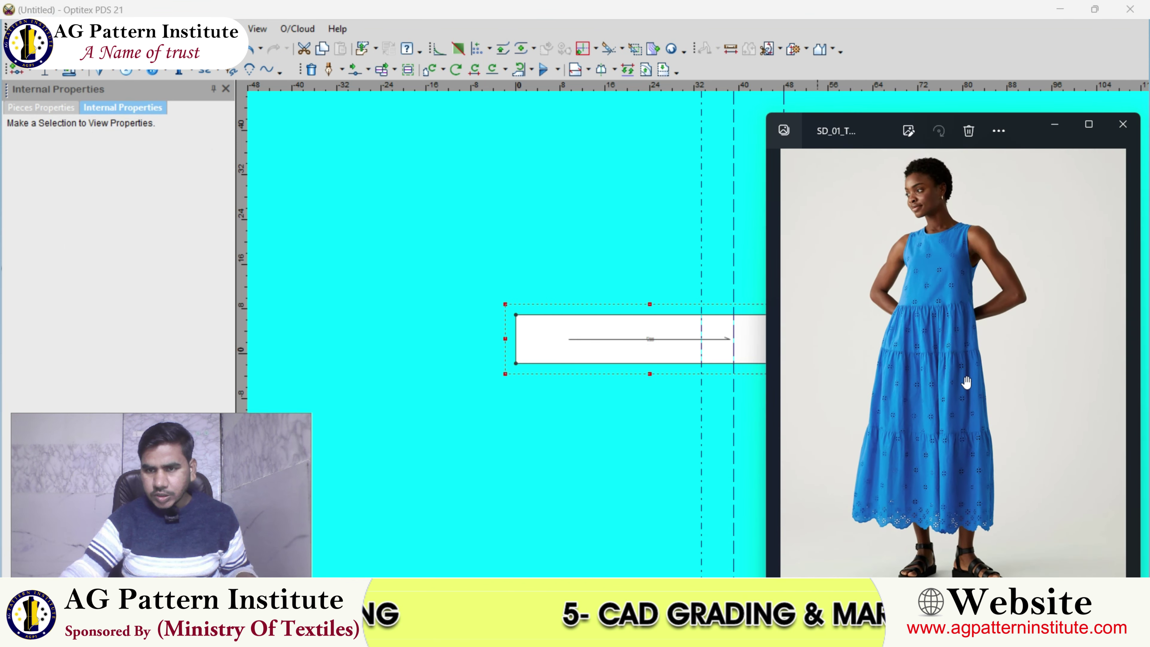
- Zoom in and out on the blue dress photo, then close the Photos window
scroll(967, 383, up, 3)
scroll(967, 383, up, 1)
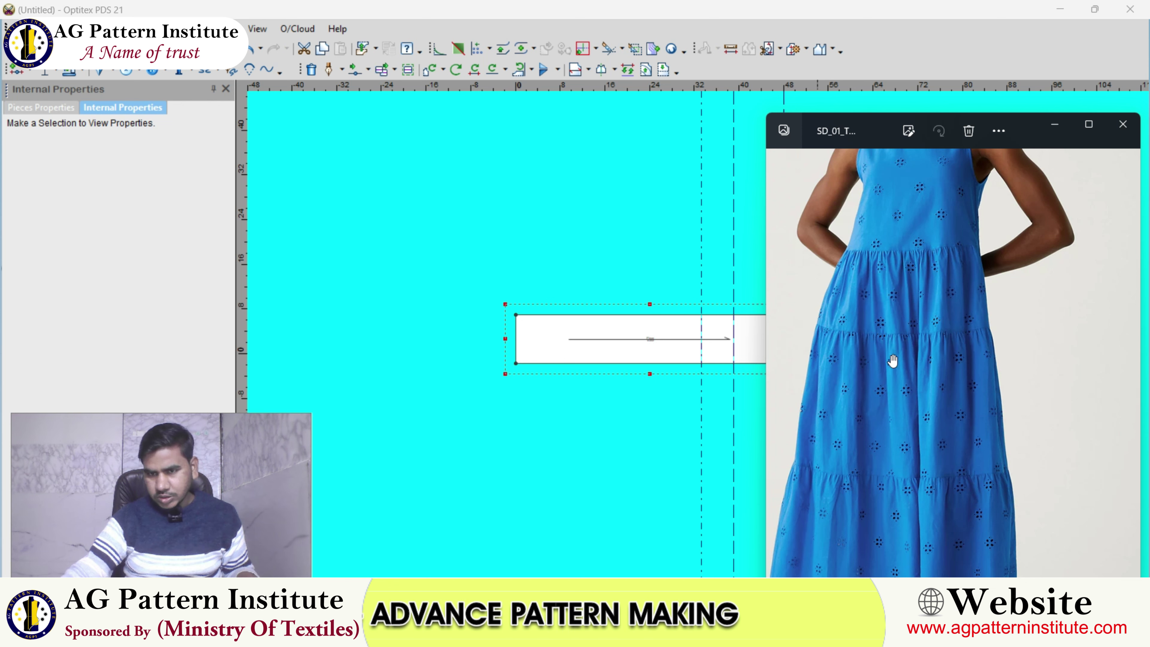
scroll(893, 362, down, 1)
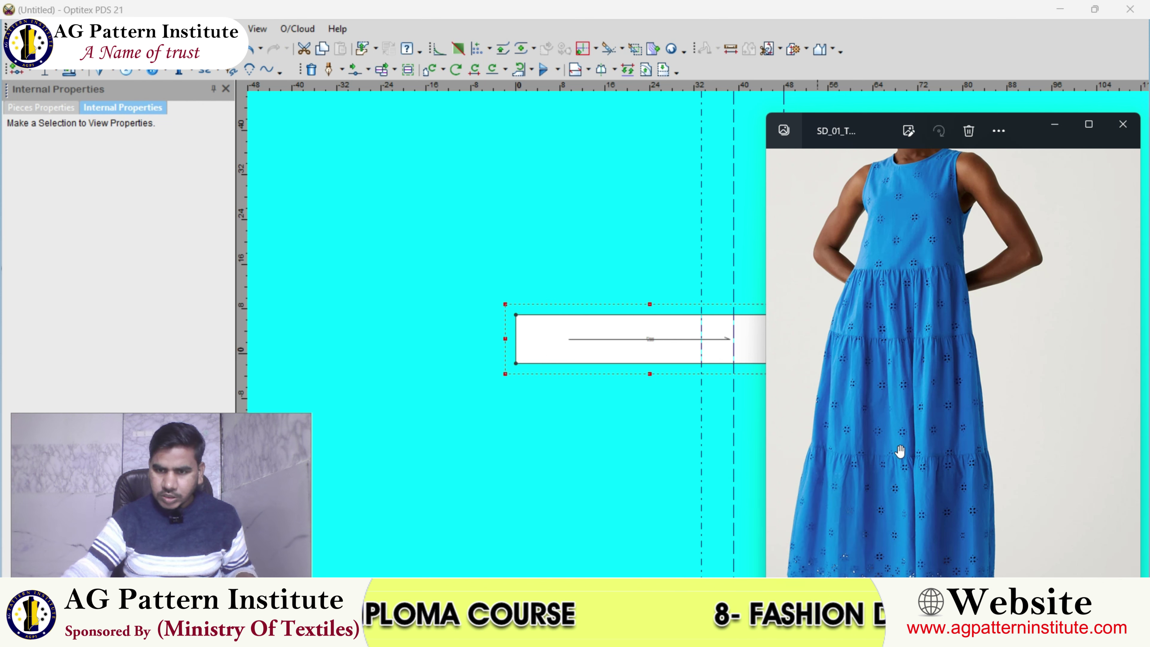
click(744, 360)
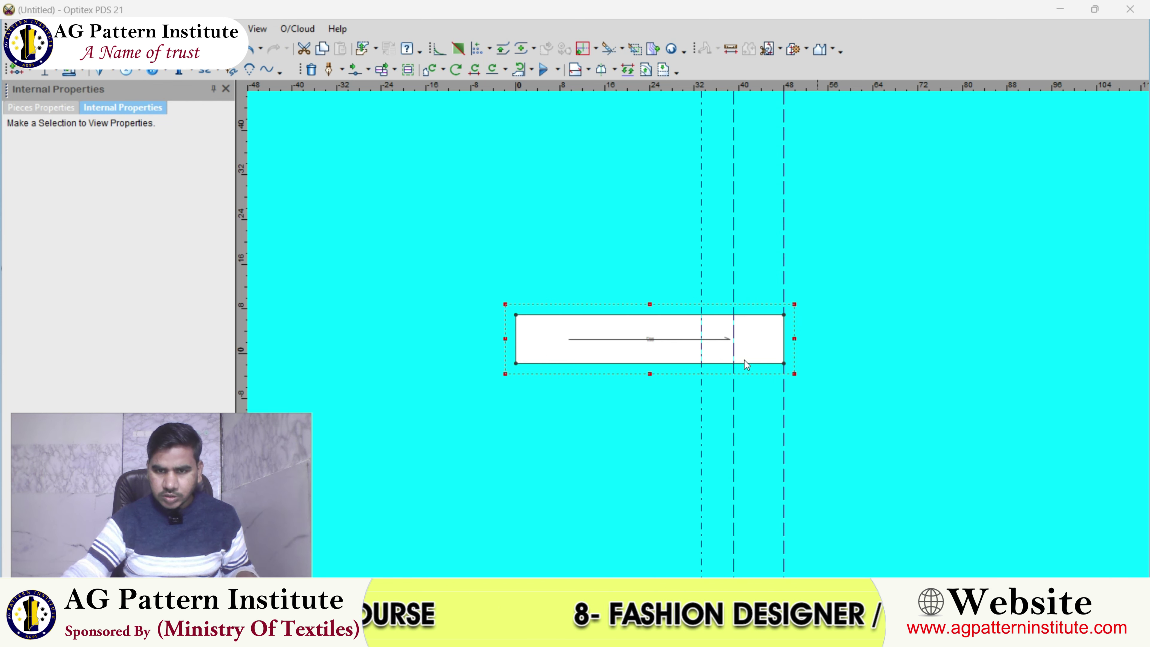
- Add a guide 7 left of the leftmost guide and measure it along the top edge
double_click(700, 259)
text(-7)
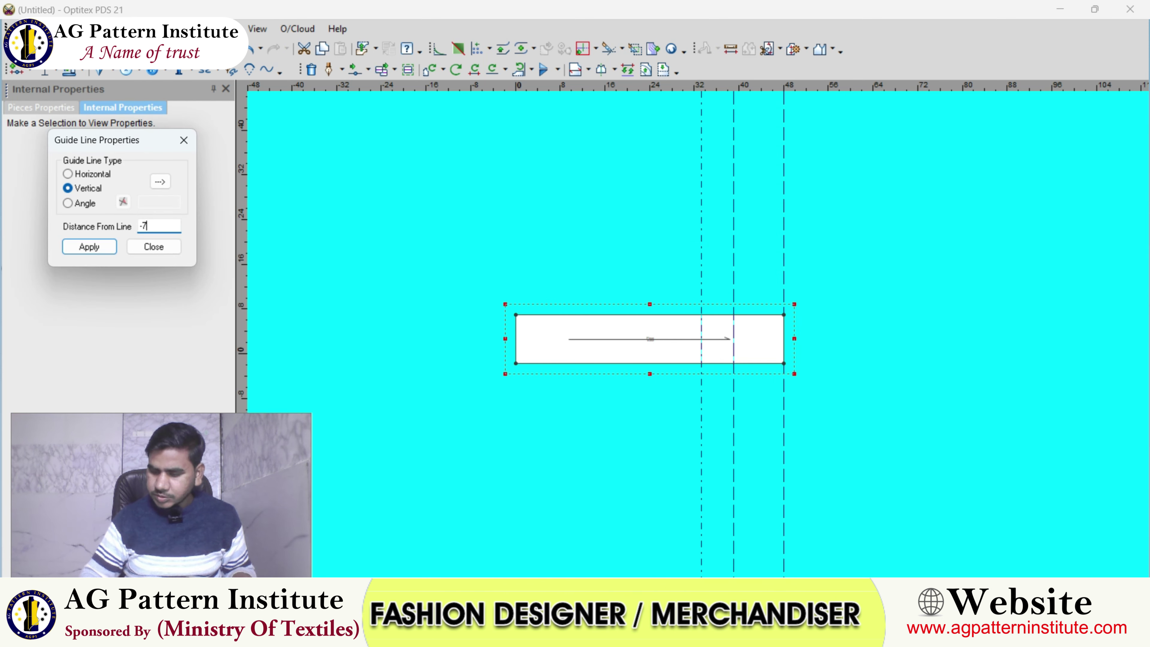
click(143, 247)
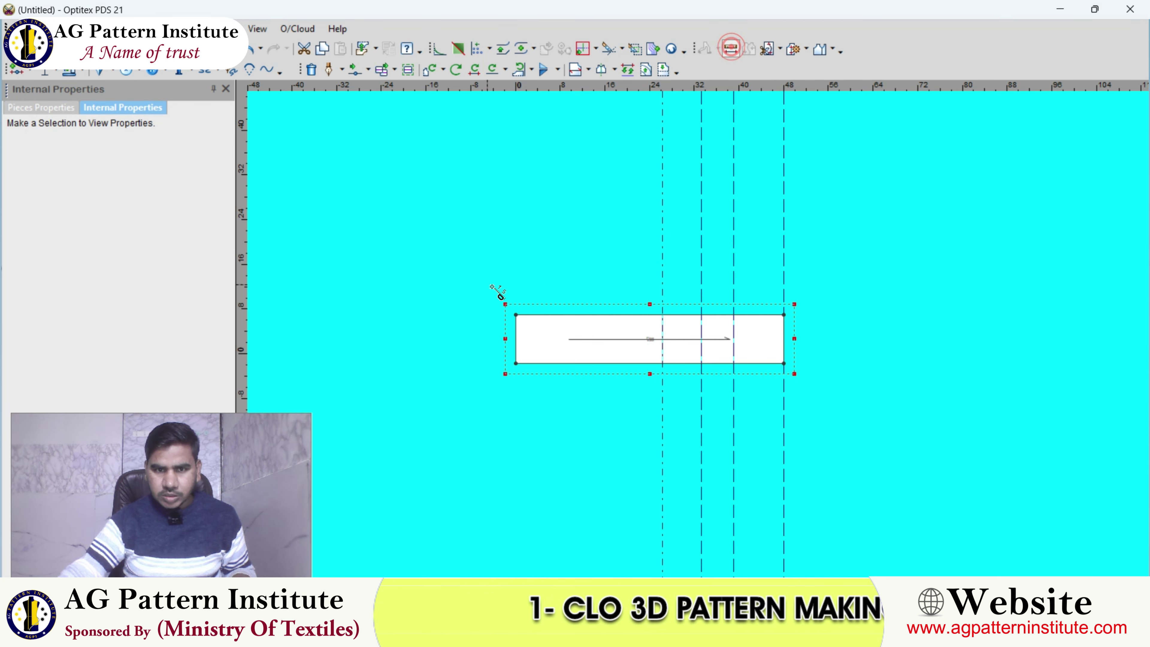
click(659, 311)
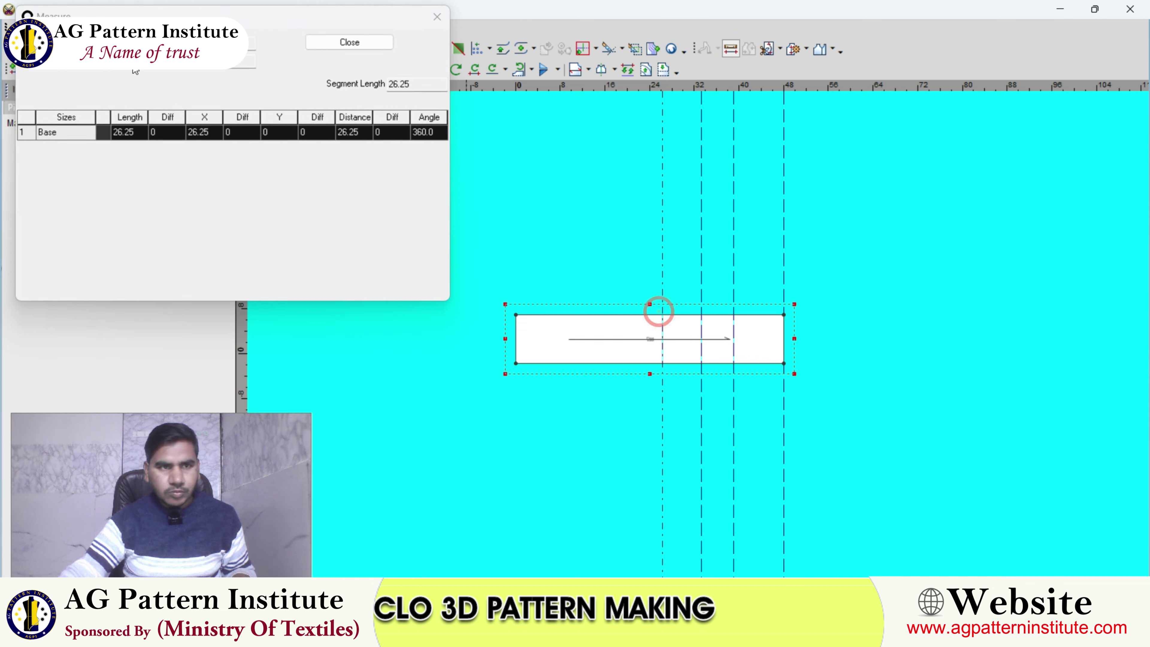
click(347, 43)
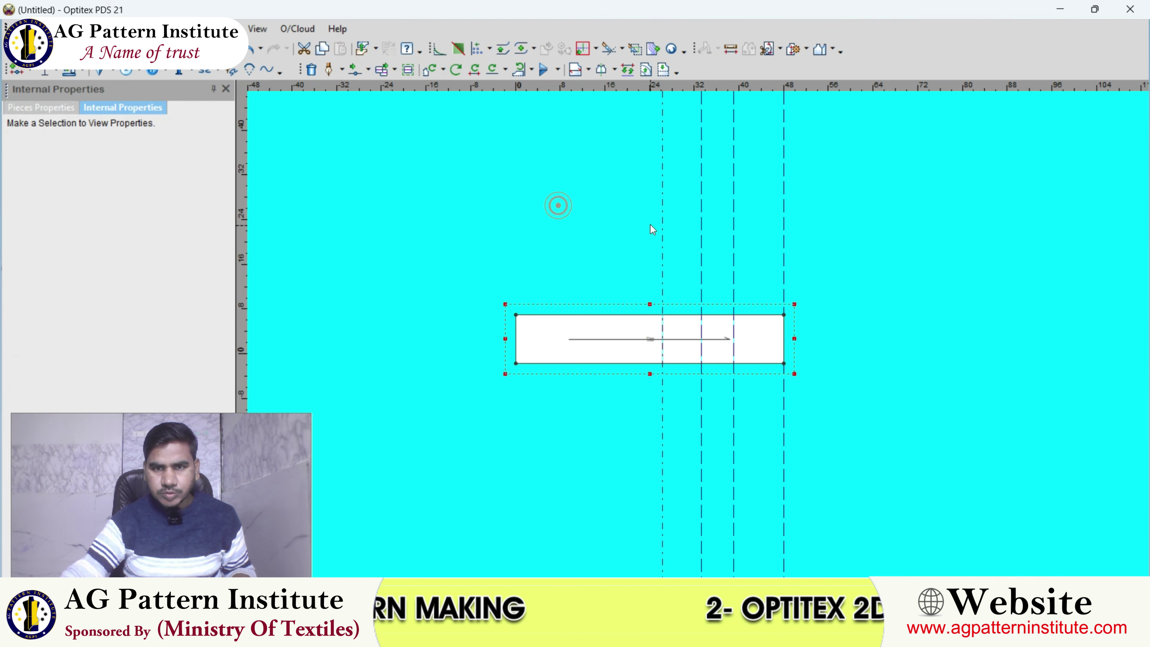
- Add another vertical guide 13 further left of the new guide
double_click(662, 220)
text(-13)
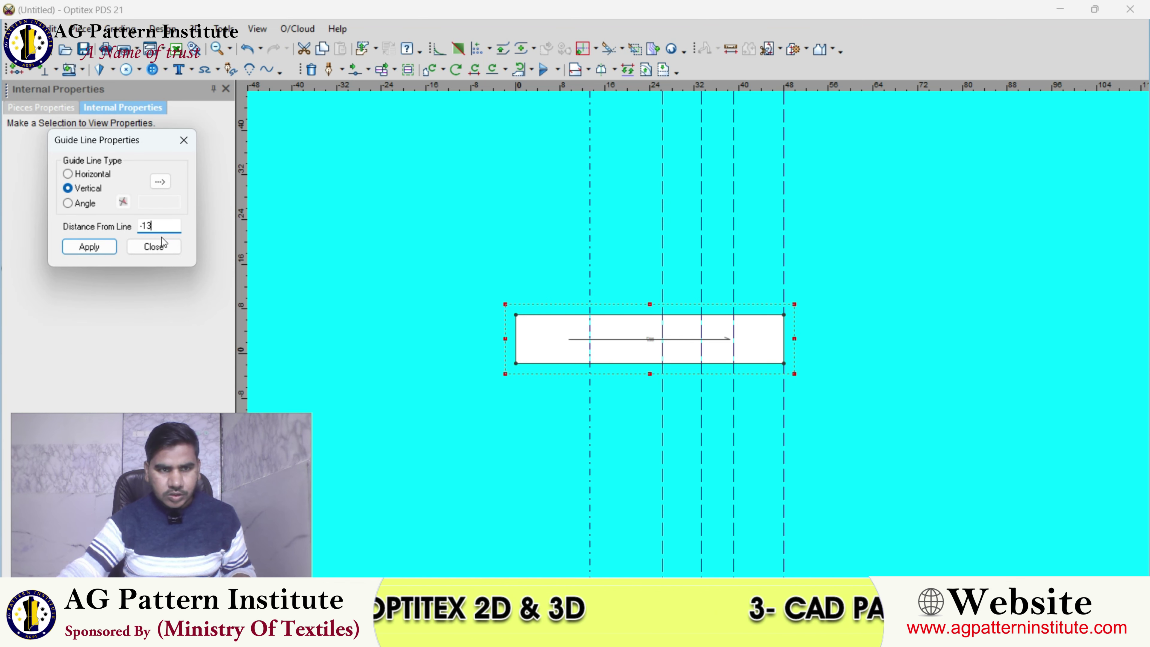
click(160, 248)
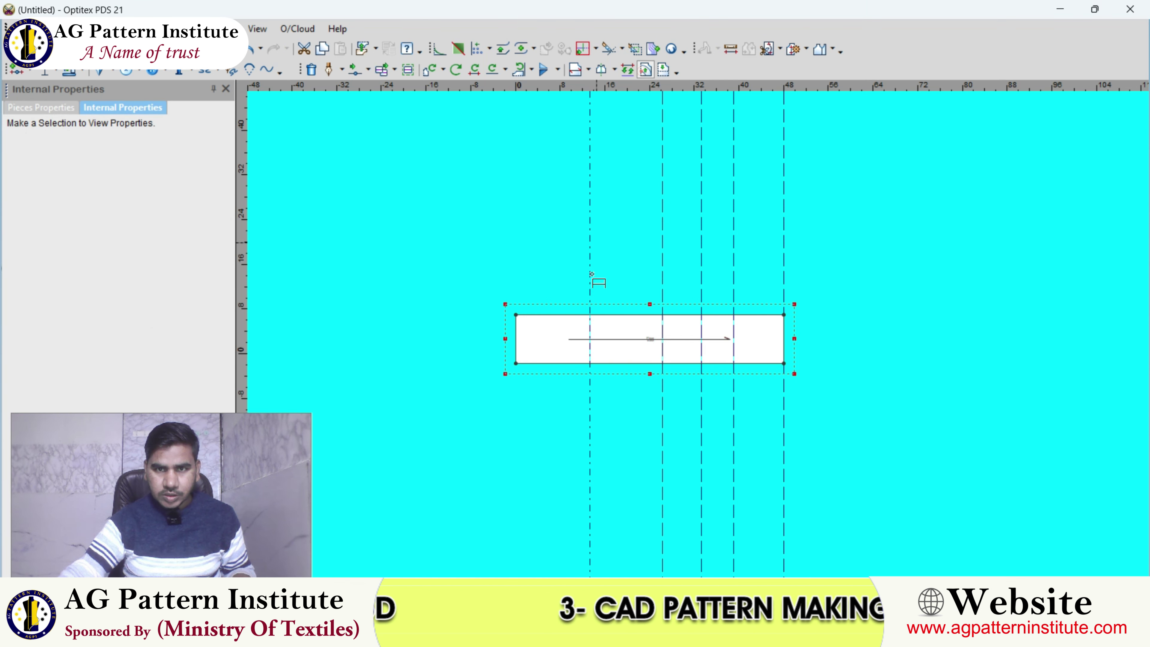
click(516, 362)
- Draw two parallel internal lines from the piece's left edge, the second offset 2
click(516, 315)
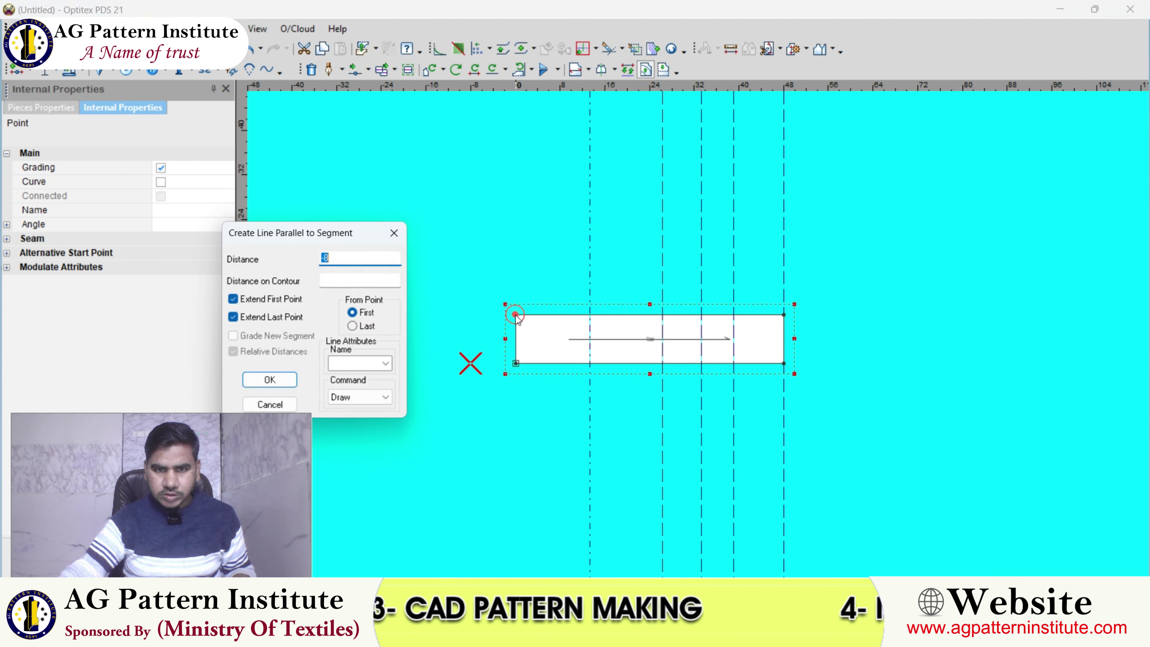
key(Return)
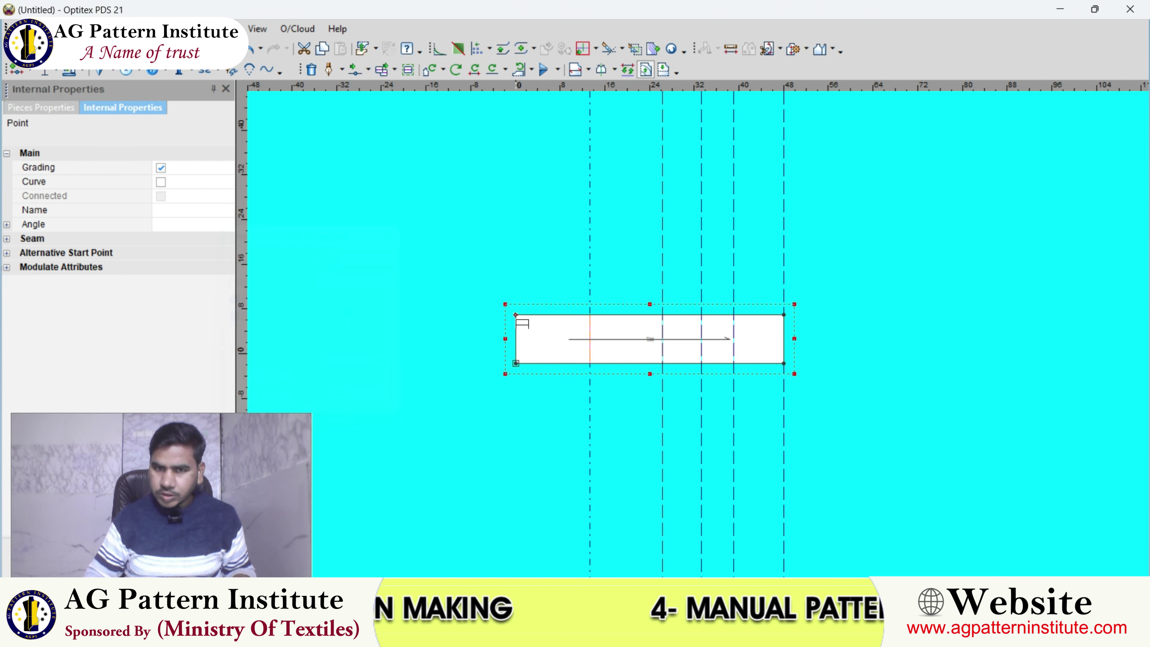
scroll(622, 323, up, 3)
click(498, 314)
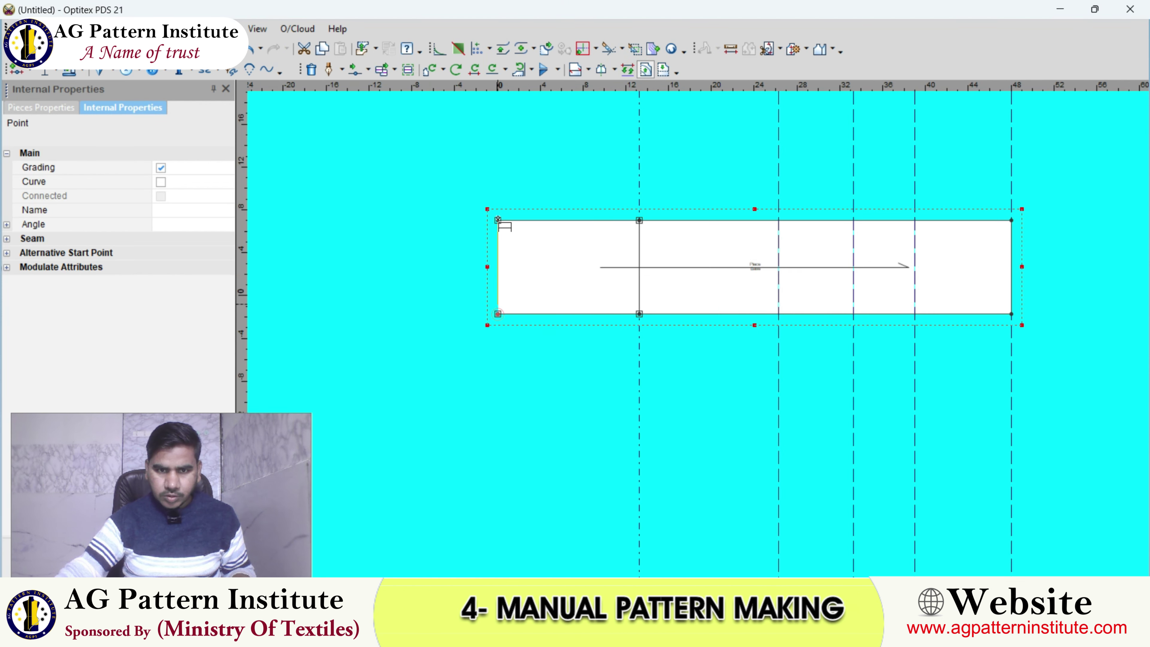
click(498, 220)
text(26.2)
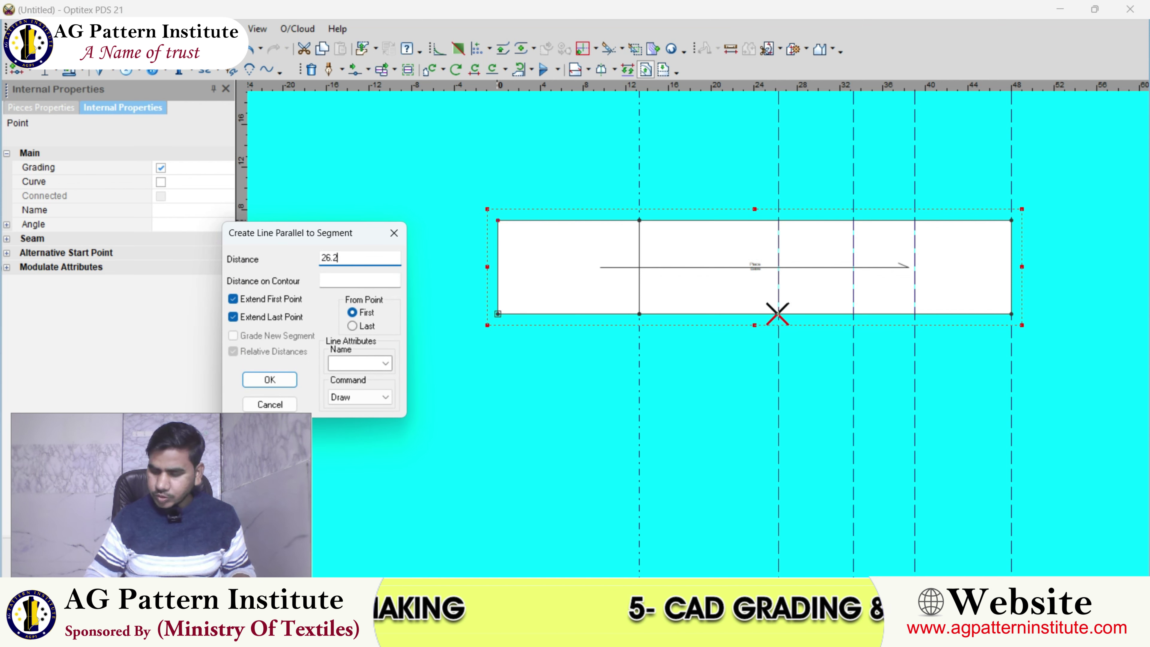
key(Return)
scroll(698, 341, up, 2)
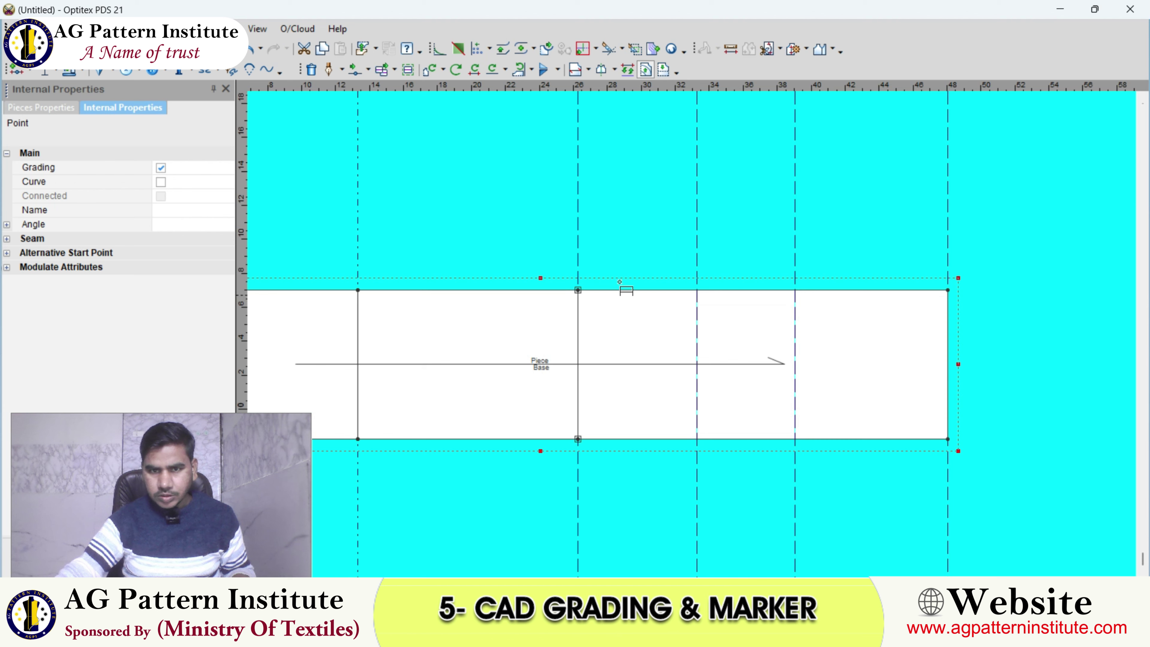
scroll(698, 336, down, 2)
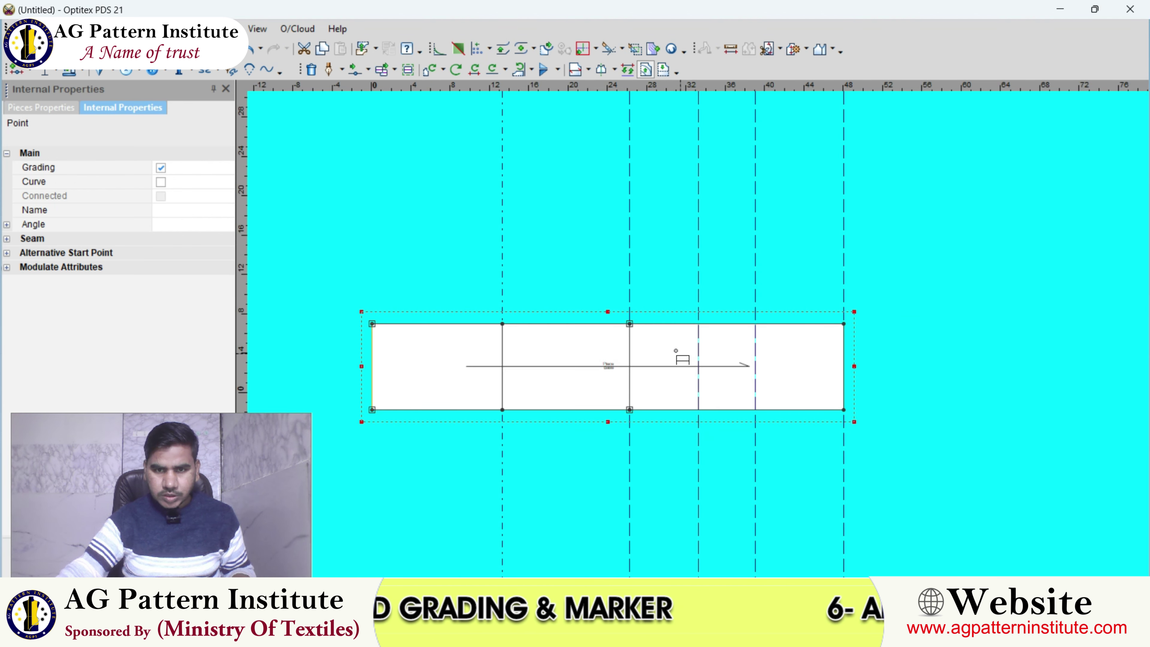
- Add two points on the top edge where it crosses the dashed guide lines
right_click(664, 289)
click(662, 296)
scroll(697, 342, up, 1)
scroll(696, 342, up, 1)
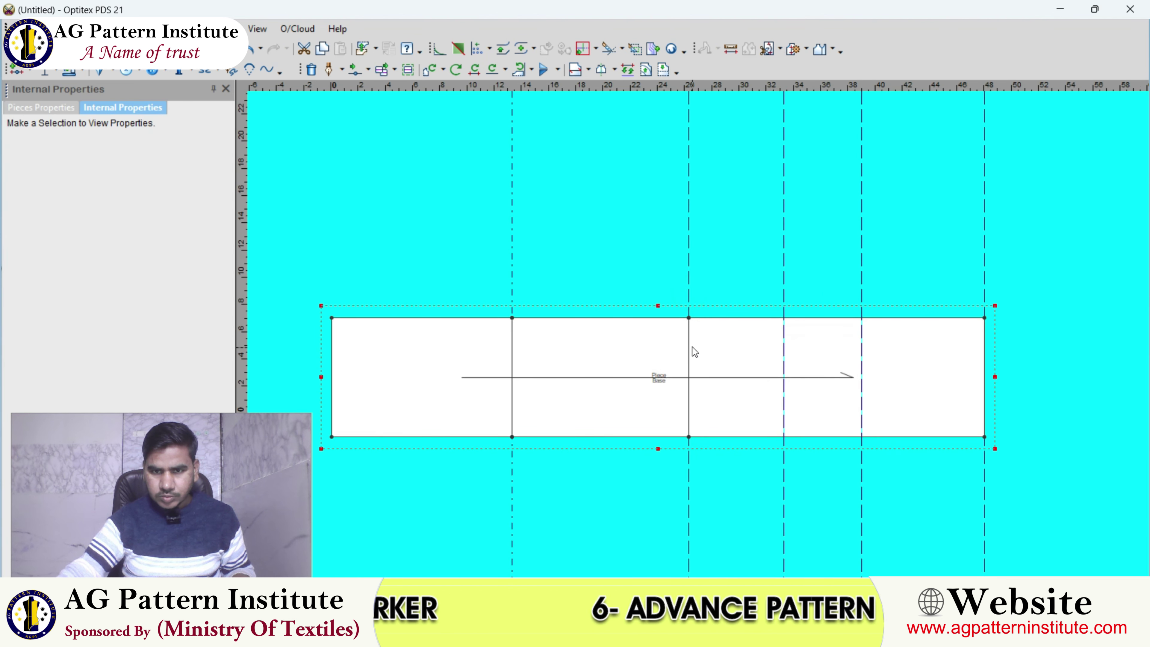
scroll(698, 336, up, 1)
scroll(697, 338, up, 1)
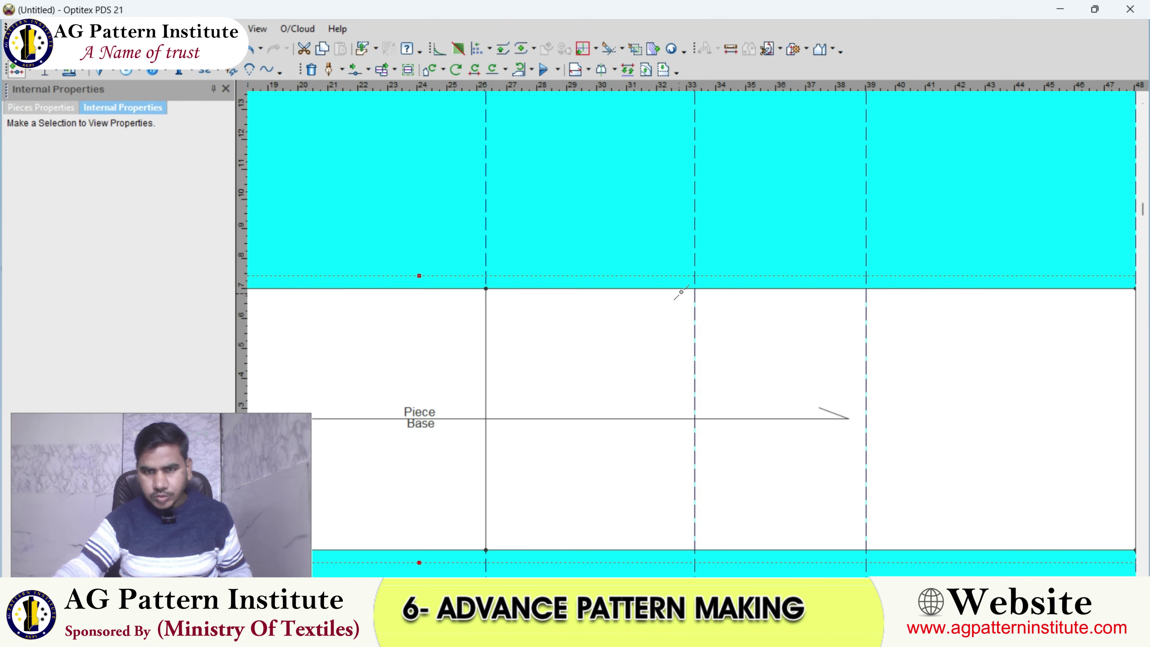
click(695, 289)
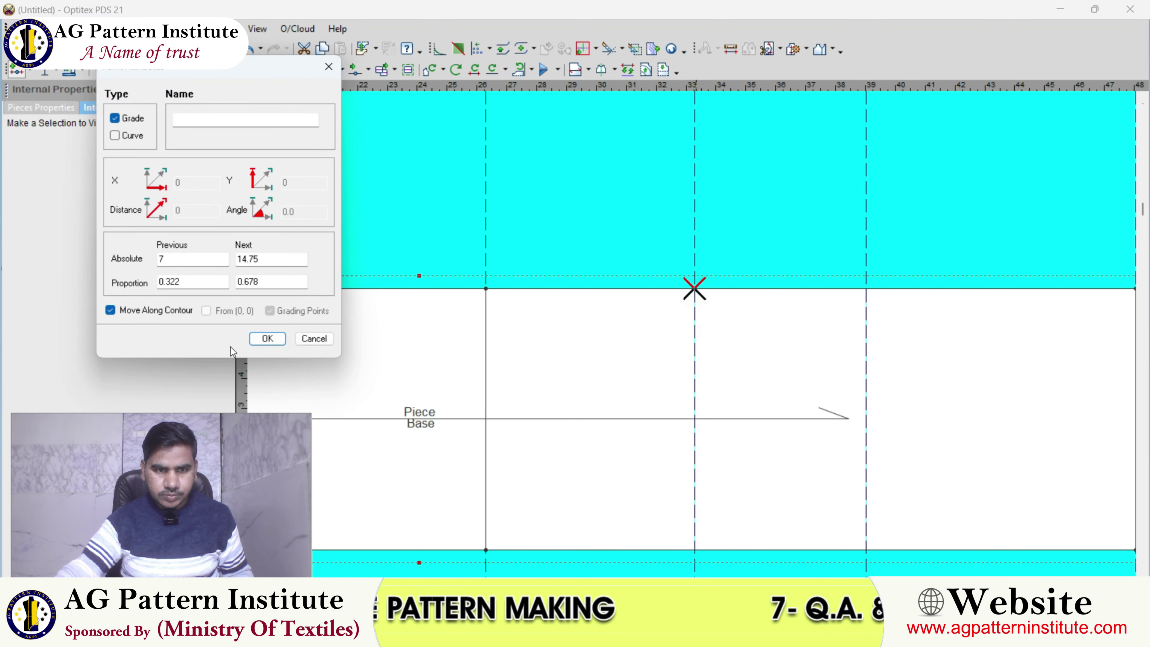
click(267, 339)
scroll(662, 317, down, 2)
scroll(566, 385, down, 1)
scroll(620, 336, up, 1)
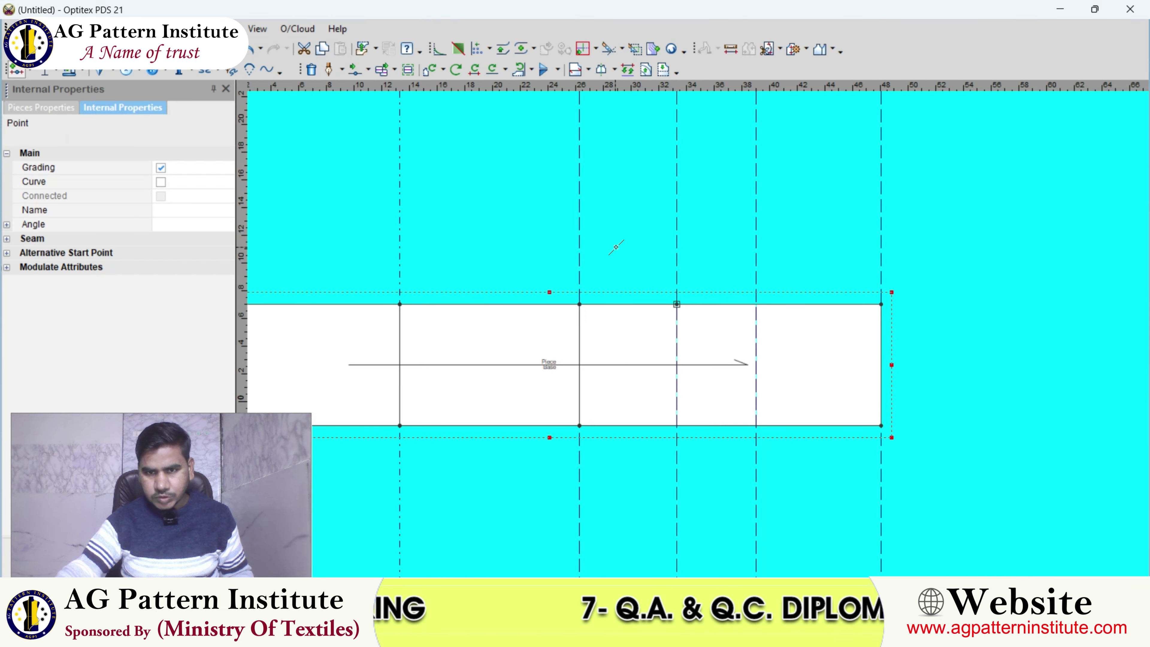
scroll(692, 332, up, 1)
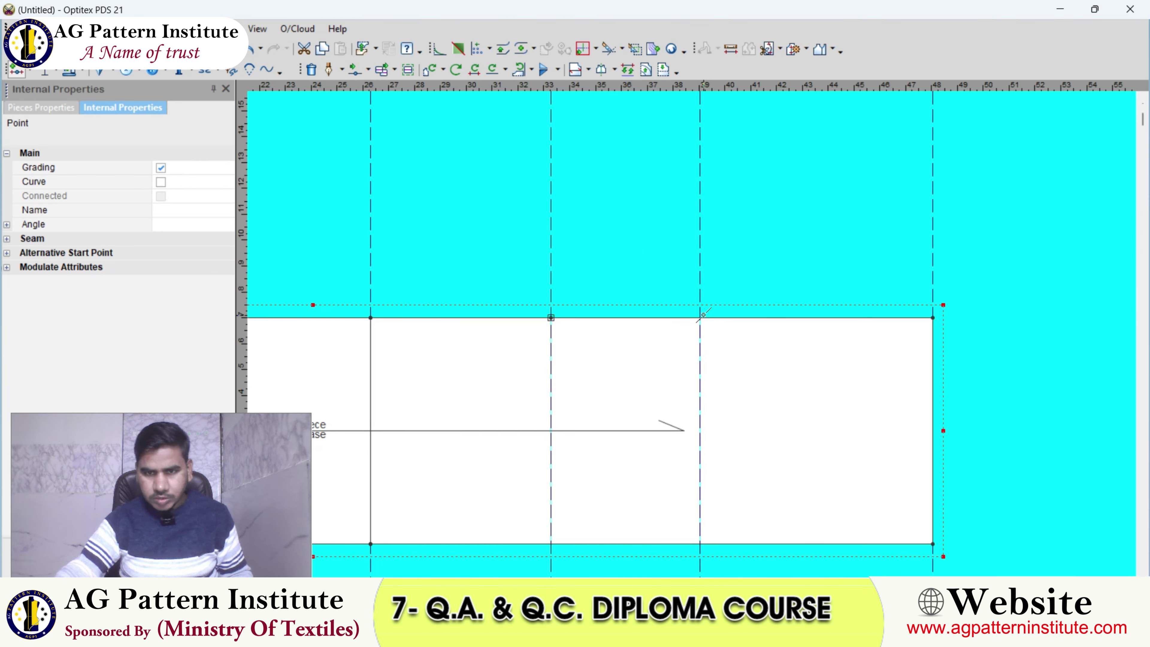
click(701, 318)
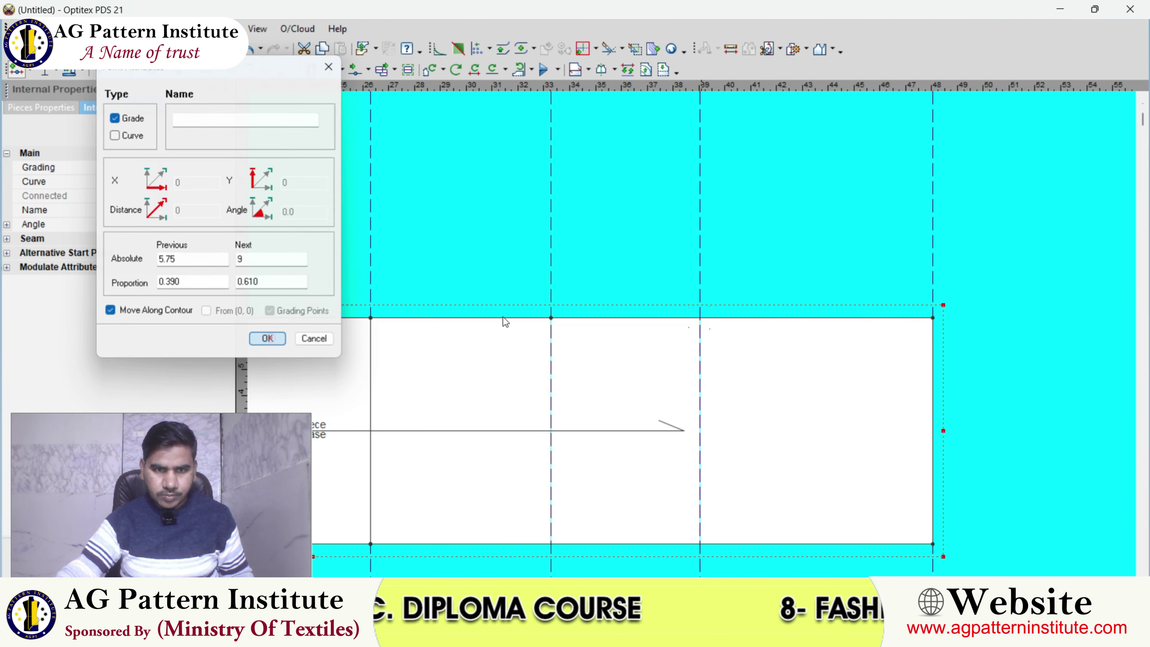
click(267, 339)
scroll(679, 320, down, 1)
scroll(700, 322, down, 2)
scroll(698, 345, up, 1)
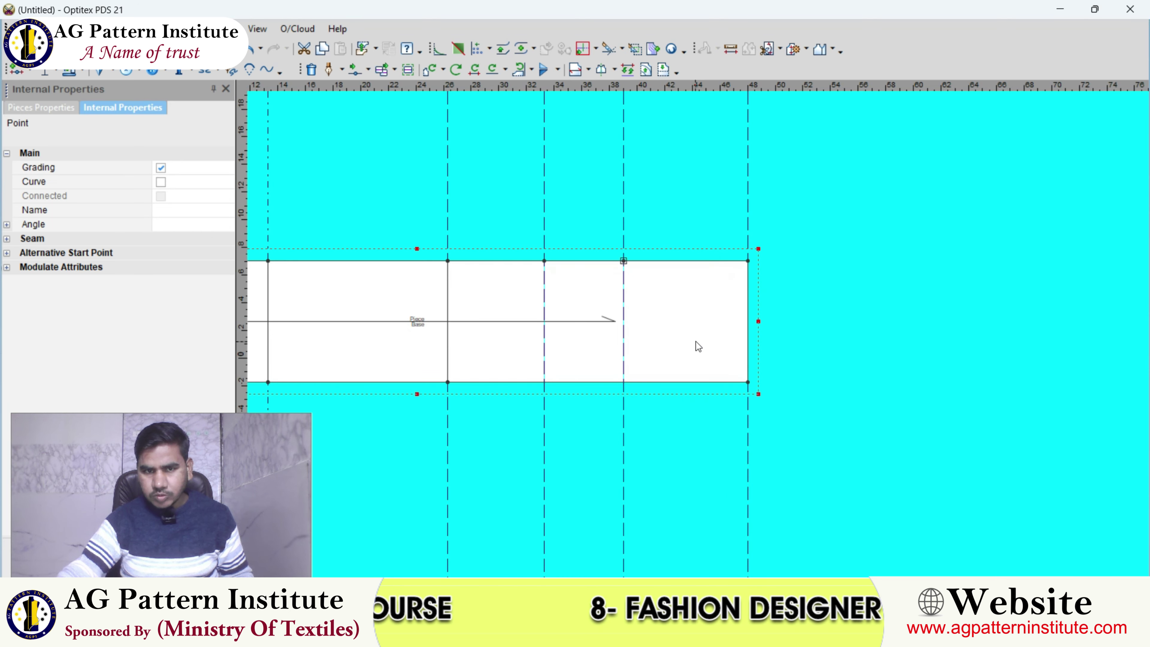
scroll(696, 345, down, 1)
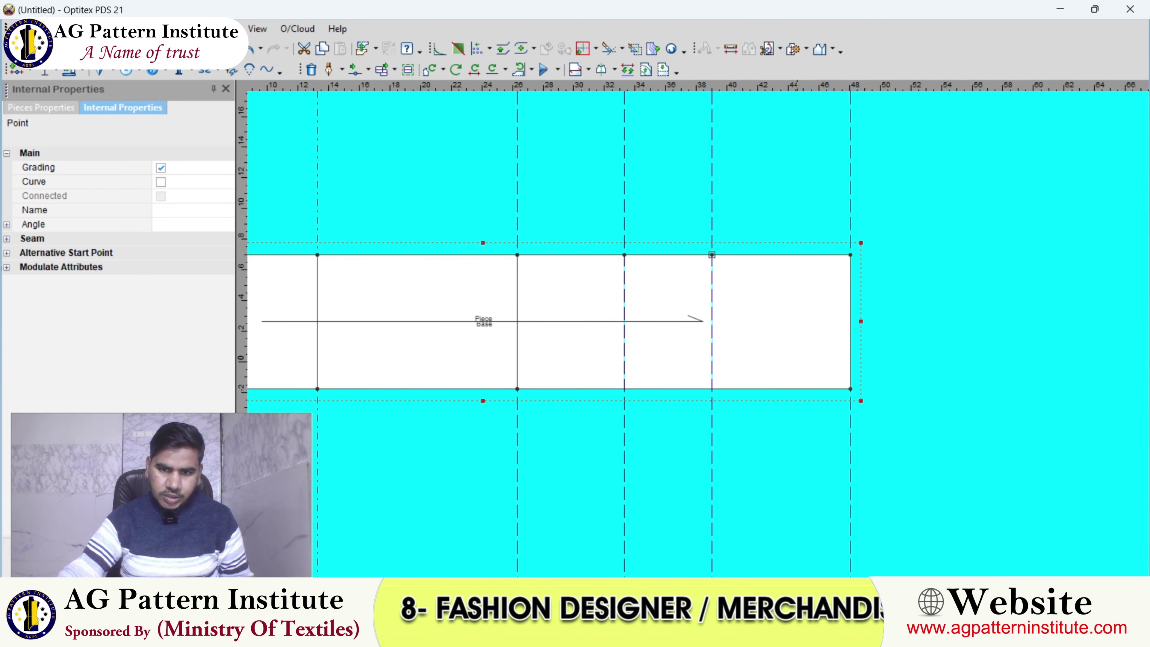
click(778, 562)
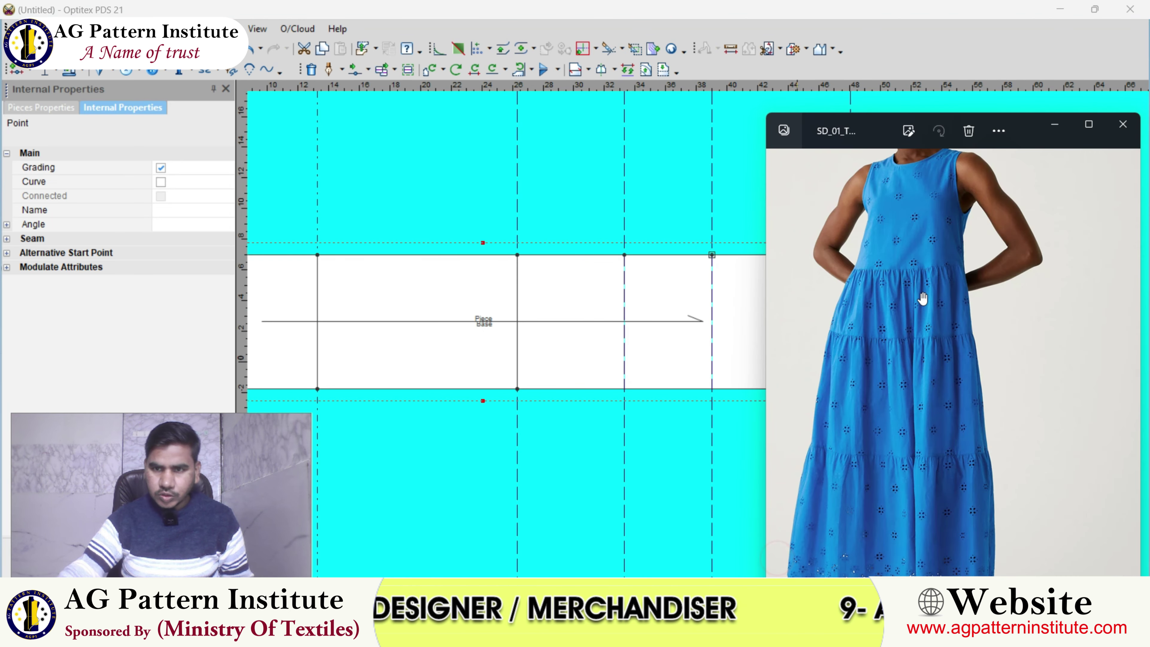
- Hide the dress photo and zoom around the pattern piece
scroll(922, 298, down, 3)
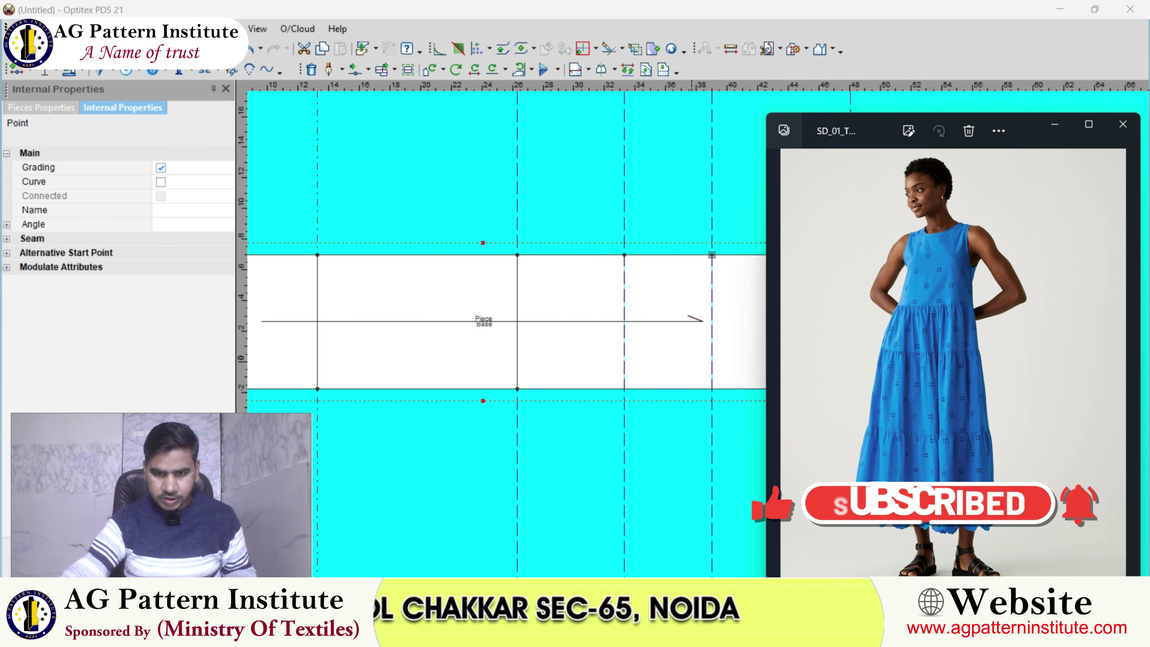
click(765, 416)
scroll(725, 335, down, 2)
scroll(693, 329, down, 3)
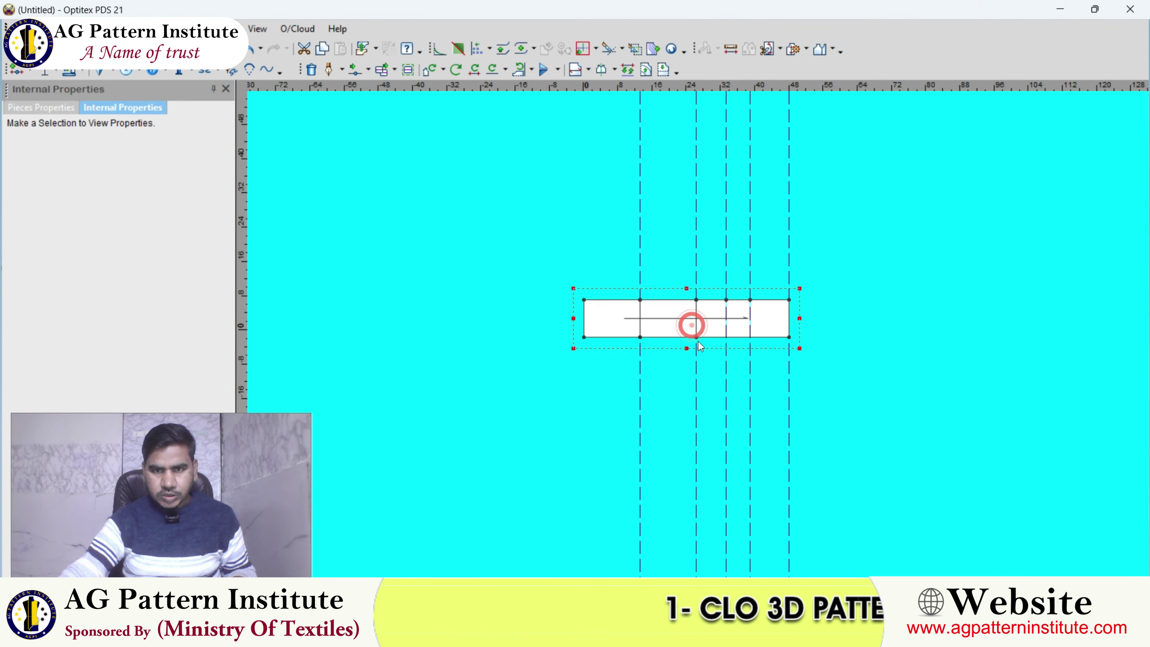
scroll(696, 334, up, 3)
scroll(699, 338, up, 2)
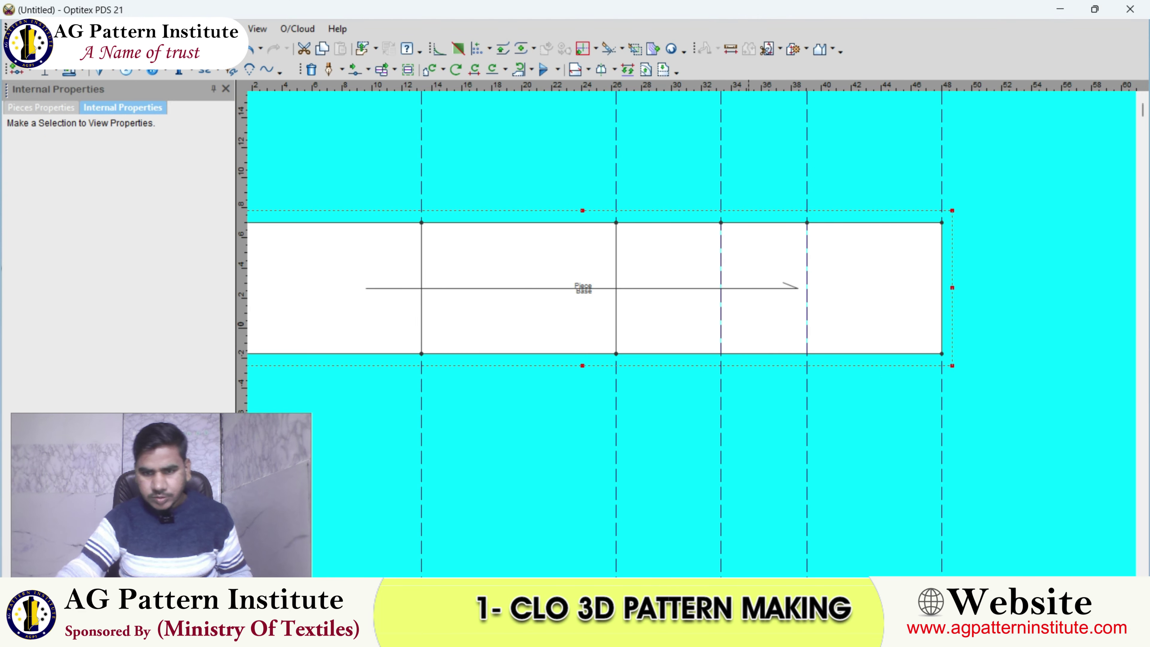
- Bring the dress photo back, zoom into the neckline and bodice, then hide it
click(776, 544)
scroll(936, 342, up, 2)
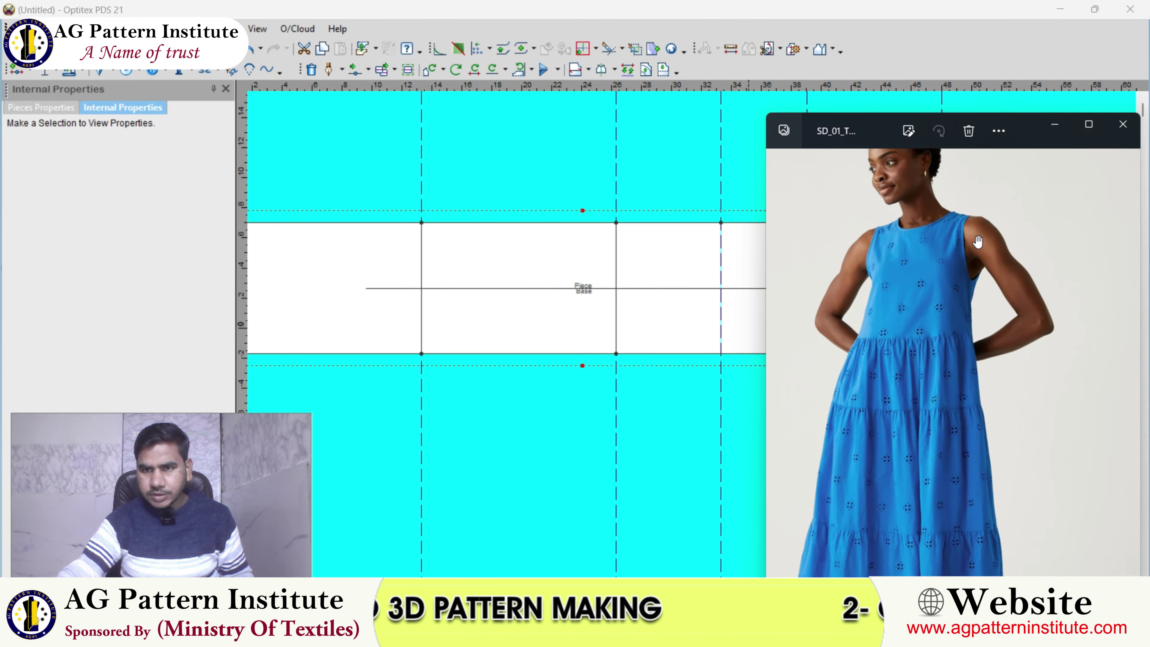
scroll(937, 342, up, 2)
scroll(936, 343, up, 2)
scroll(937, 342, up, 1)
scroll(934, 326, up, 2)
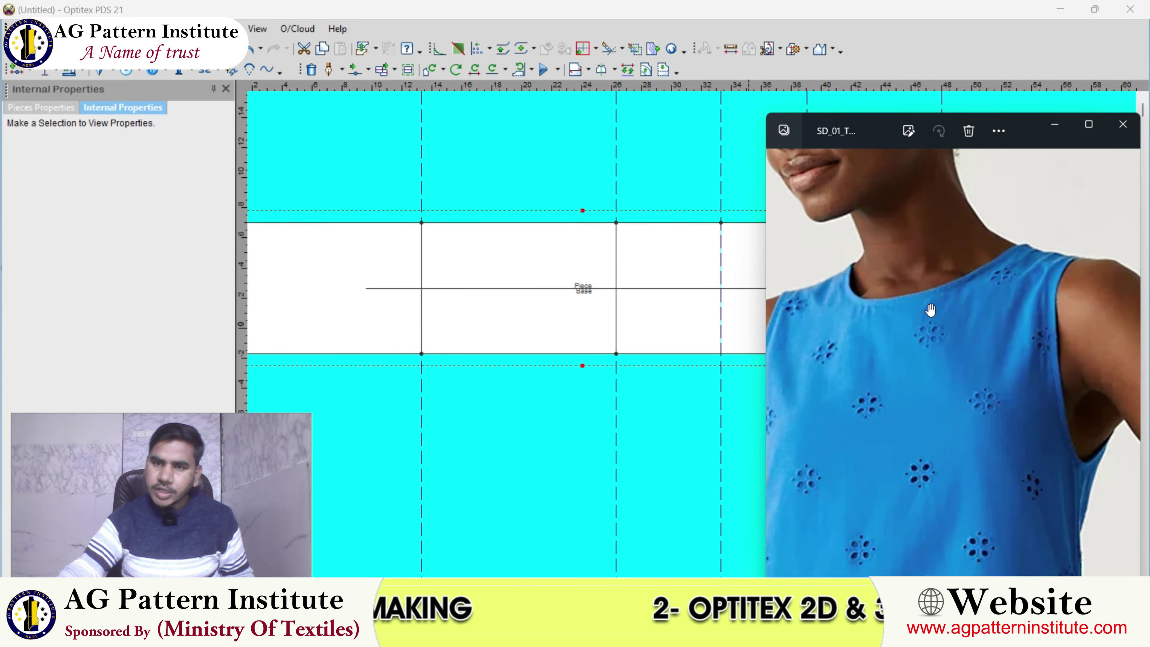
scroll(931, 310, up, 1)
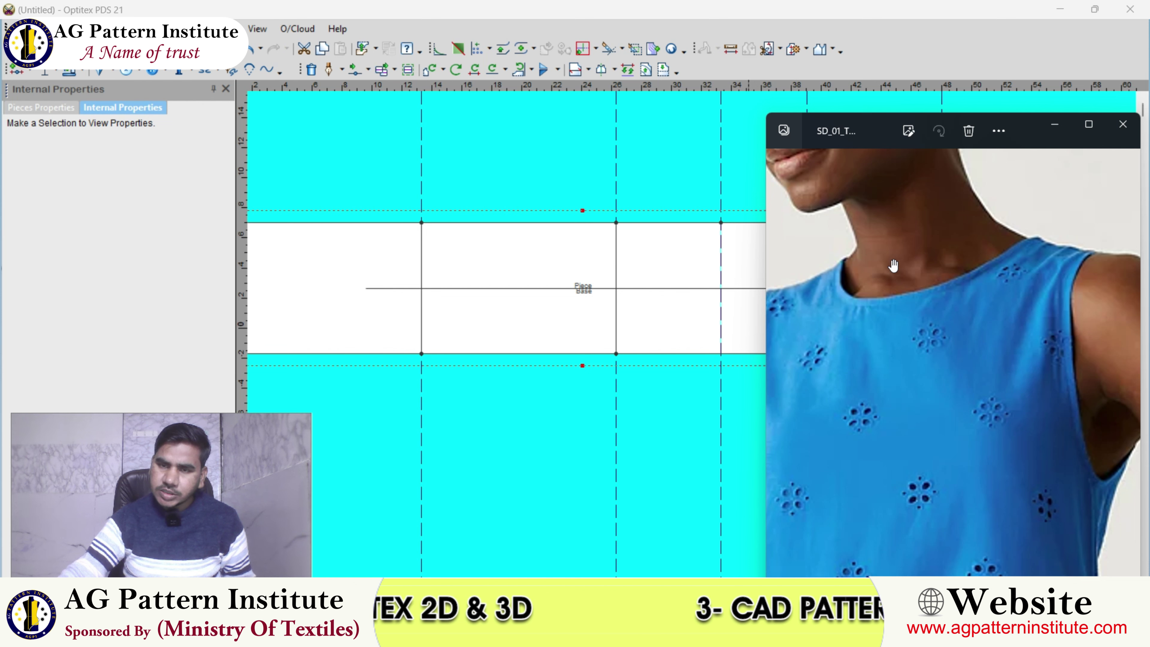
scroll(895, 291, down, 1)
scroll(895, 292, down, 1)
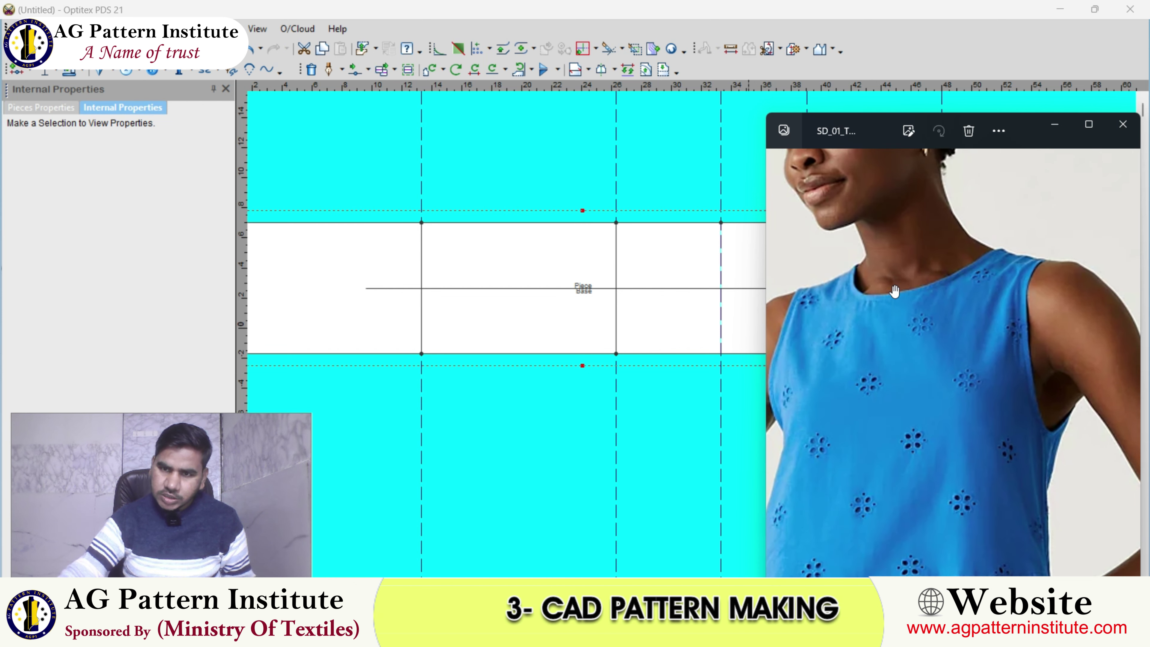
scroll(899, 301, down, 1)
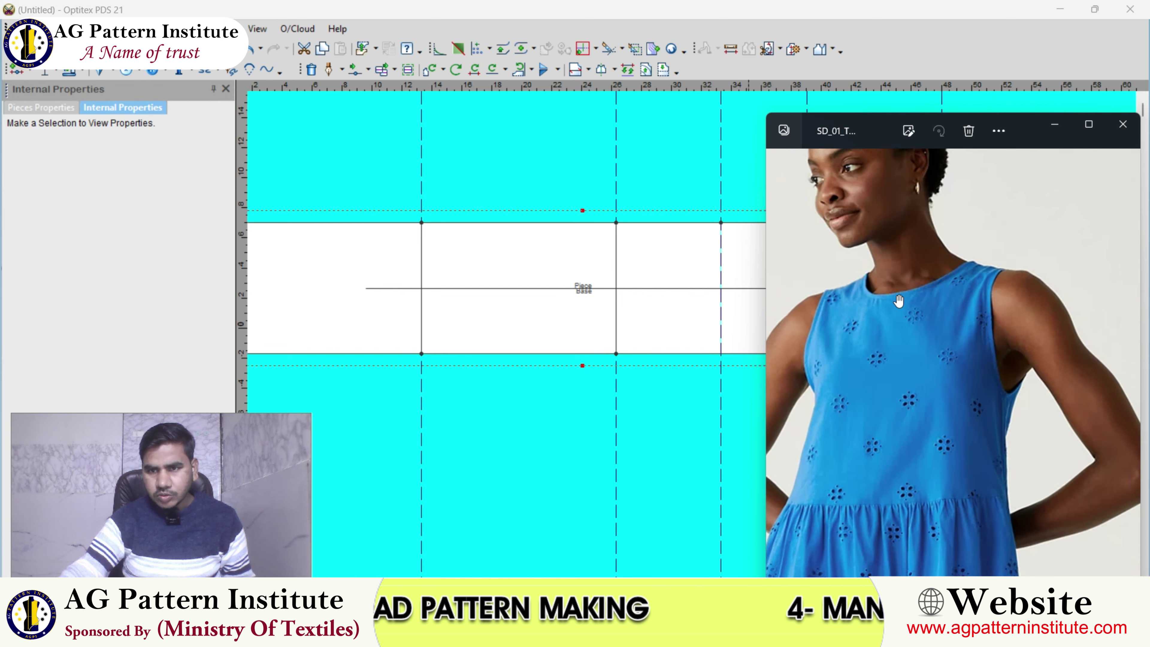
scroll(899, 300, down, 1)
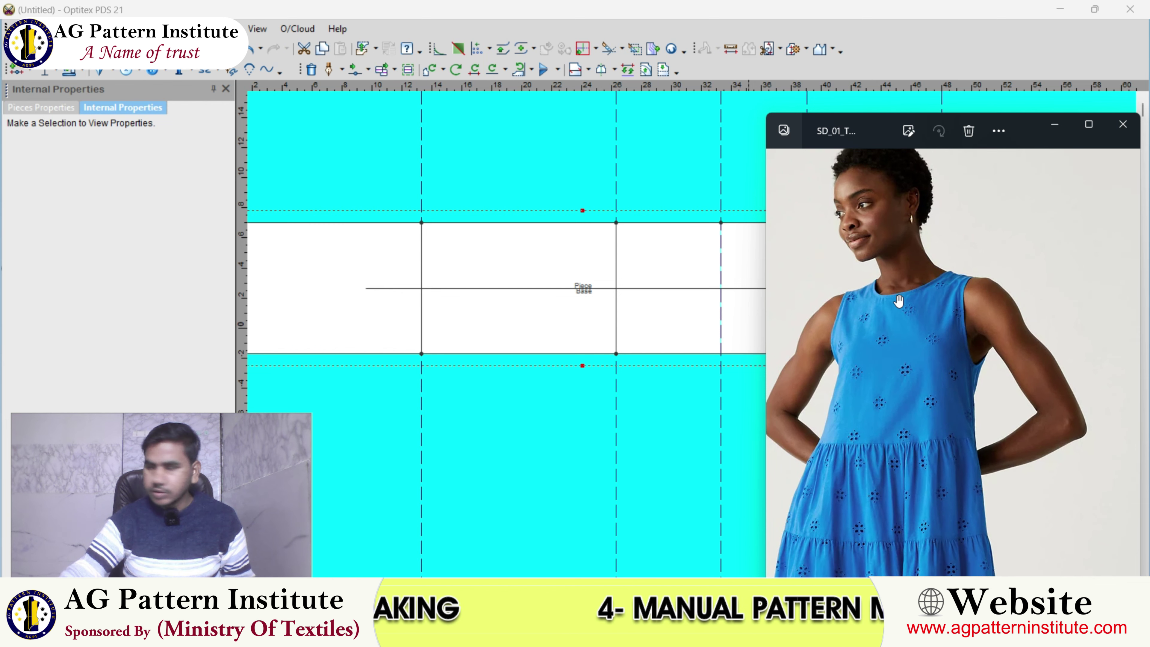
scroll(899, 300, down, 1)
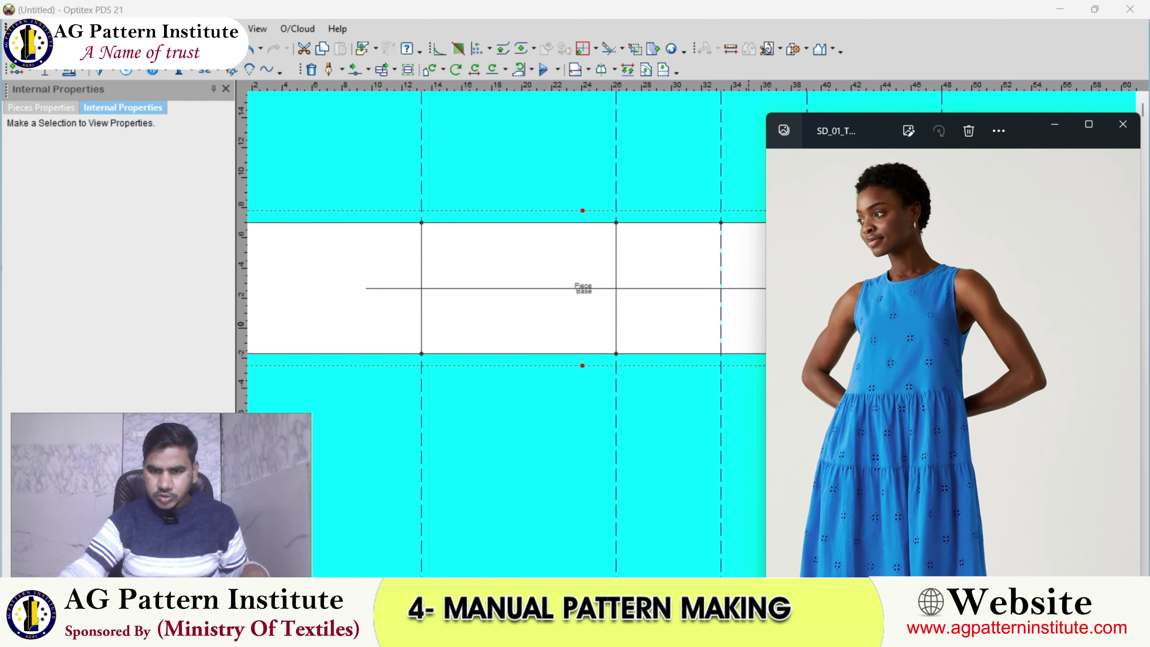
click(1055, 124)
scroll(634, 515, down, 1)
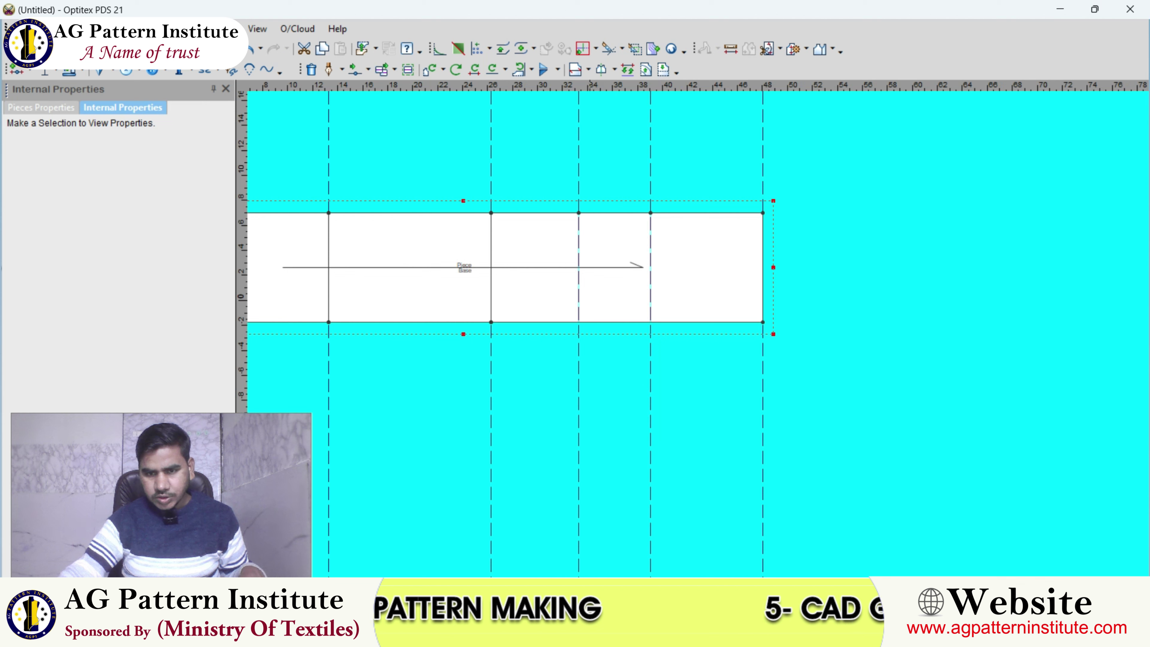
- Open the back-view photo, zoom in on the back yoke, then put it away
click(720, 544)
scroll(640, 188, up, 1)
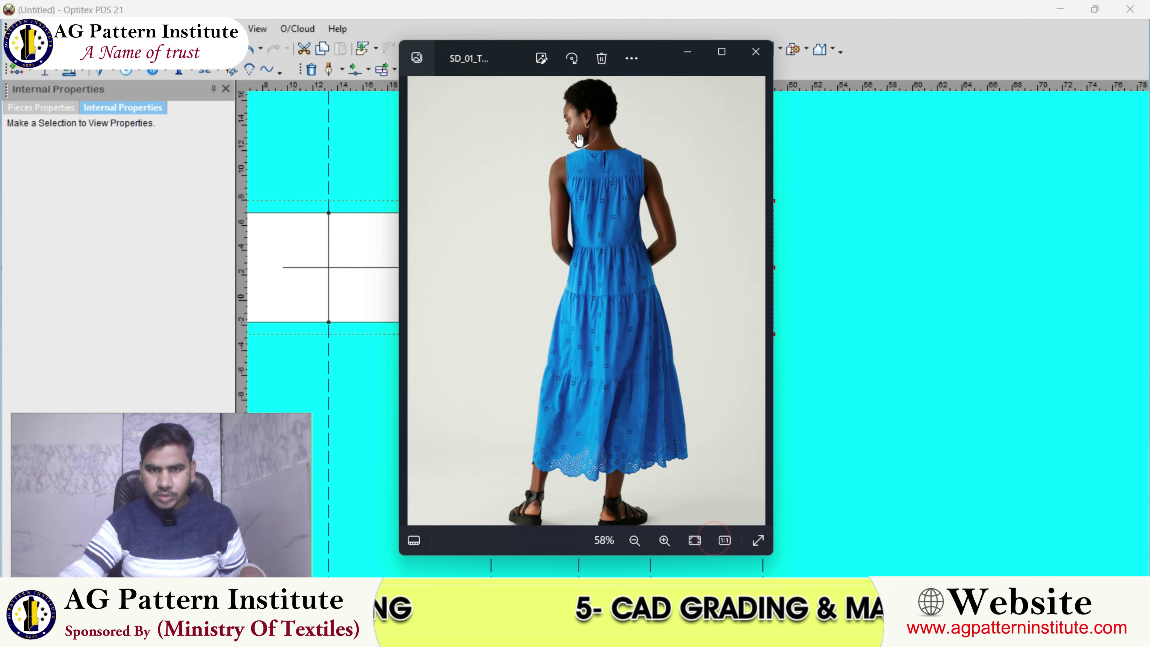
scroll(640, 188, up, 2)
scroll(640, 188, up, 1)
scroll(621, 223, up, 1)
scroll(585, 260, up, 2)
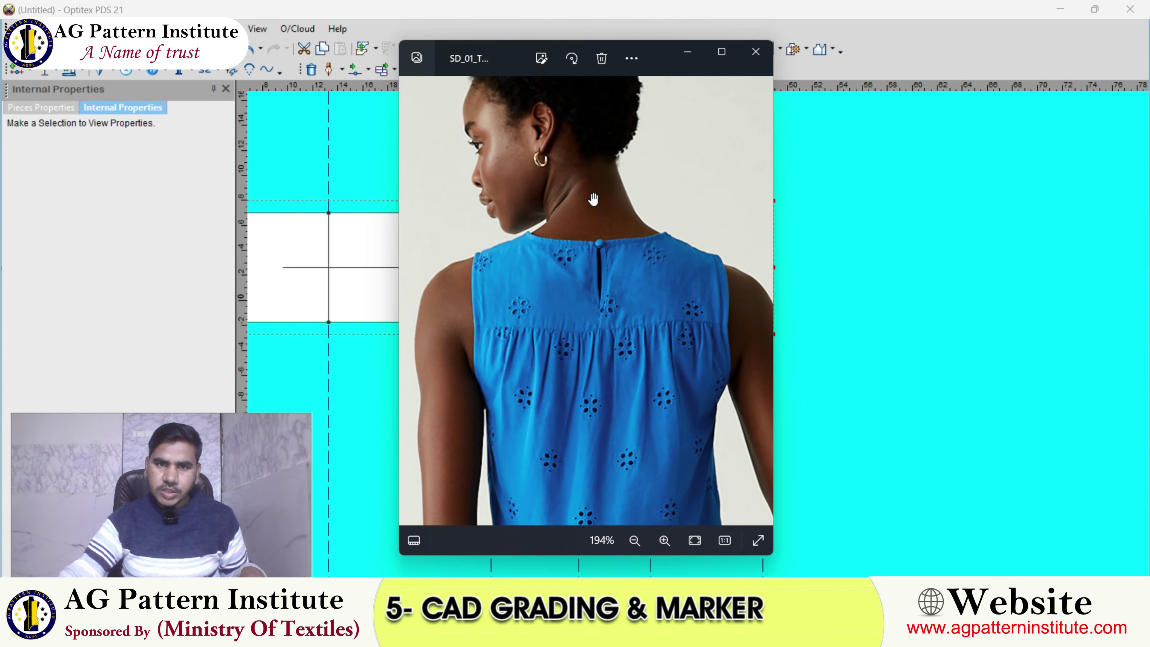
scroll(580, 213, up, 1)
scroll(534, 239, up, 1)
scroll(531, 241, up, 1)
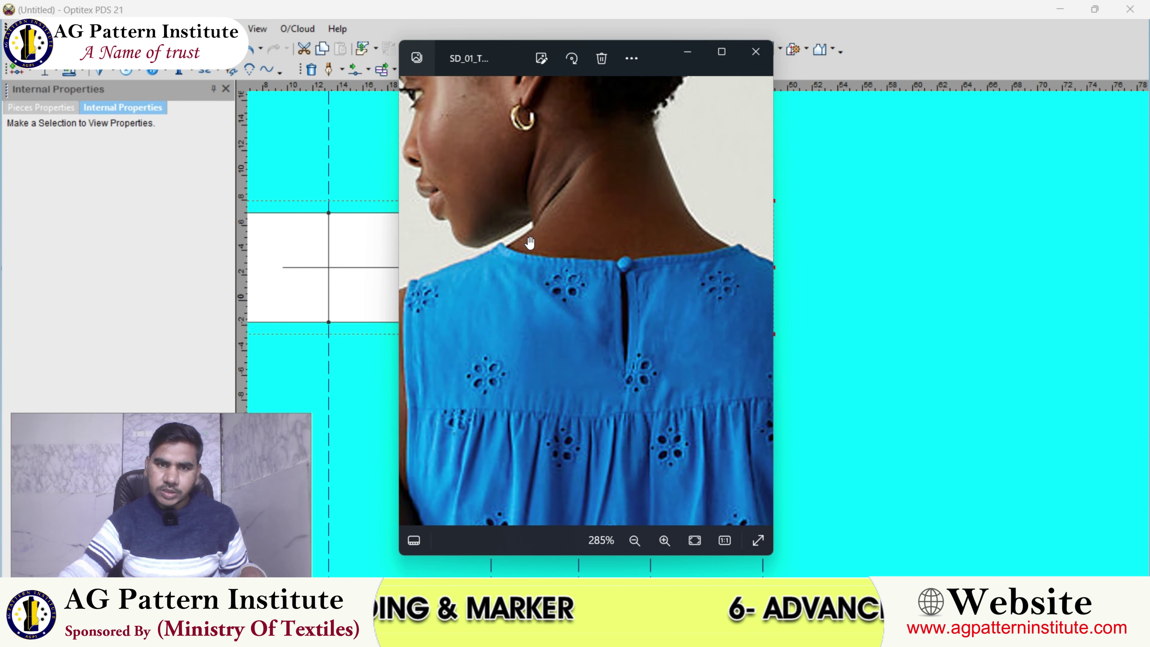
scroll(525, 242, down, 1)
scroll(707, 244, down, 1)
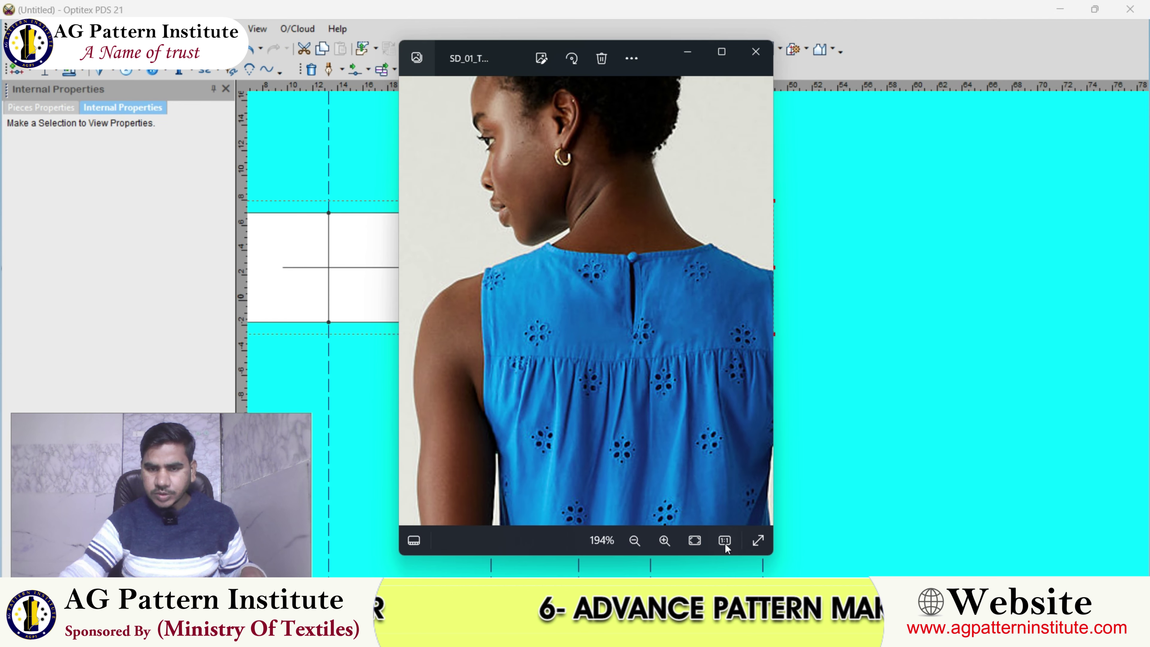
click(806, 519)
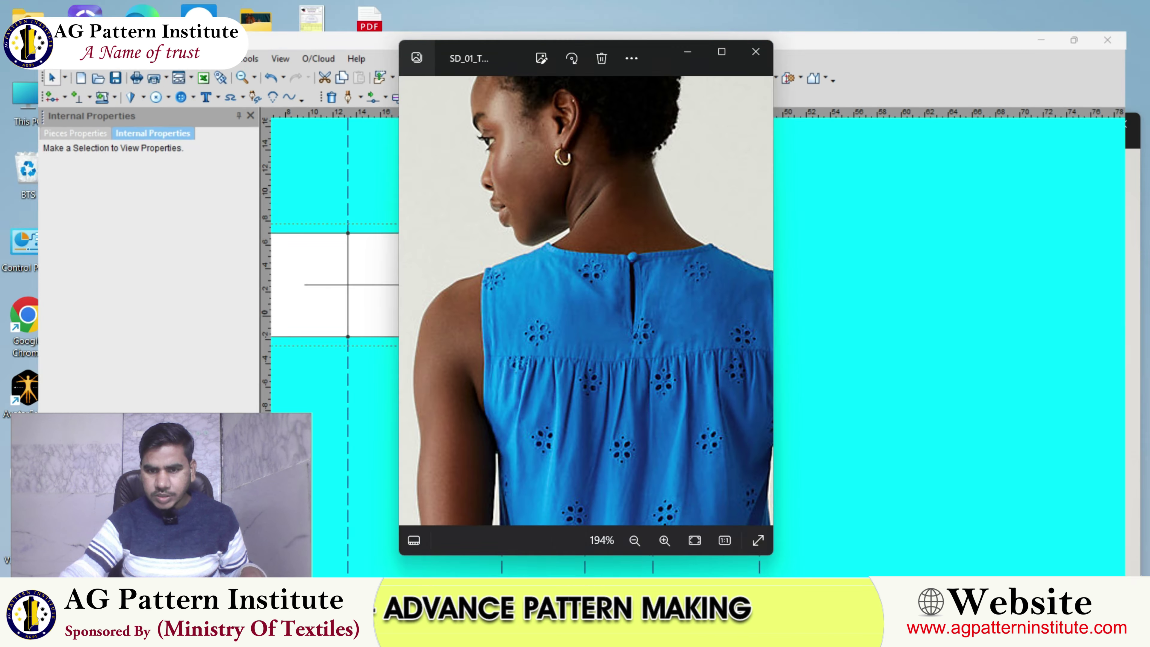
mouse_move(849, 255)
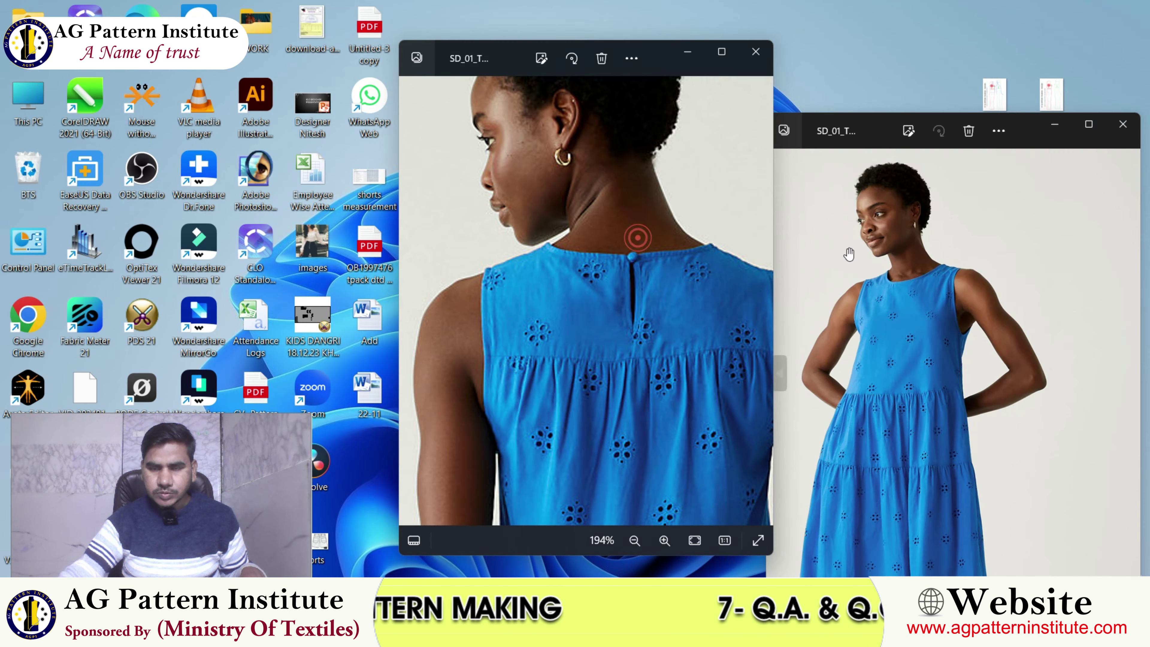
- Bring the front-view photo forward and zoom in on it
click(849, 255)
scroll(847, 272, up, 2)
scroll(842, 294, up, 3)
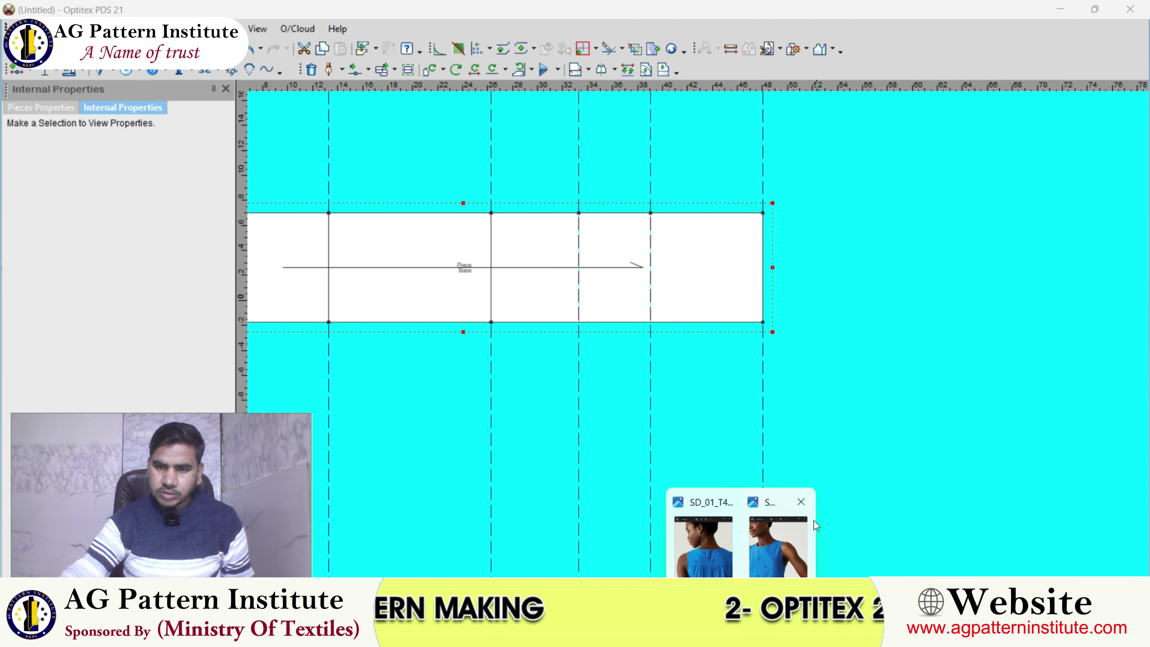
- Bring the front-view dress photo back up in Photos and zoom in
click(814, 521)
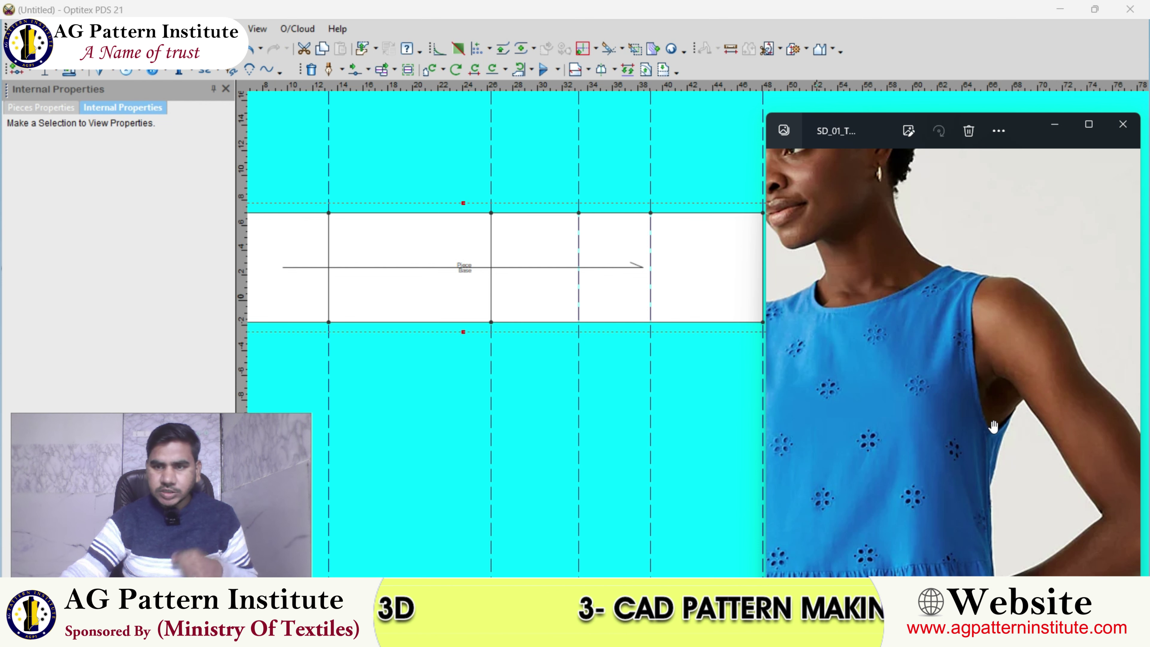
click(773, 559)
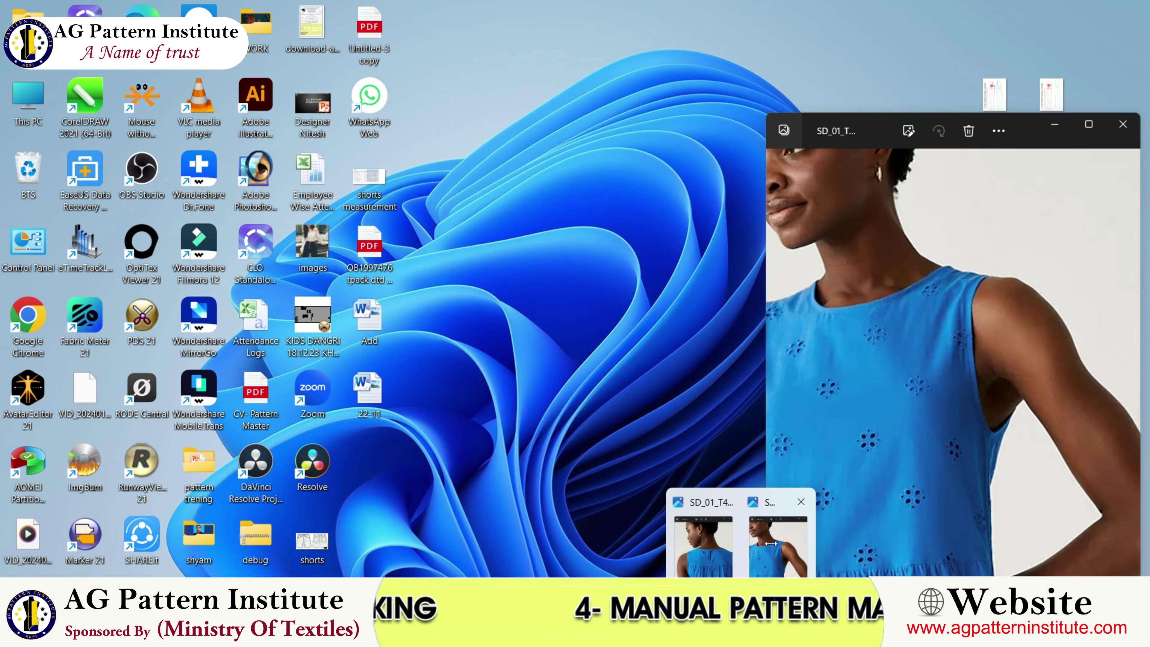
click(772, 543)
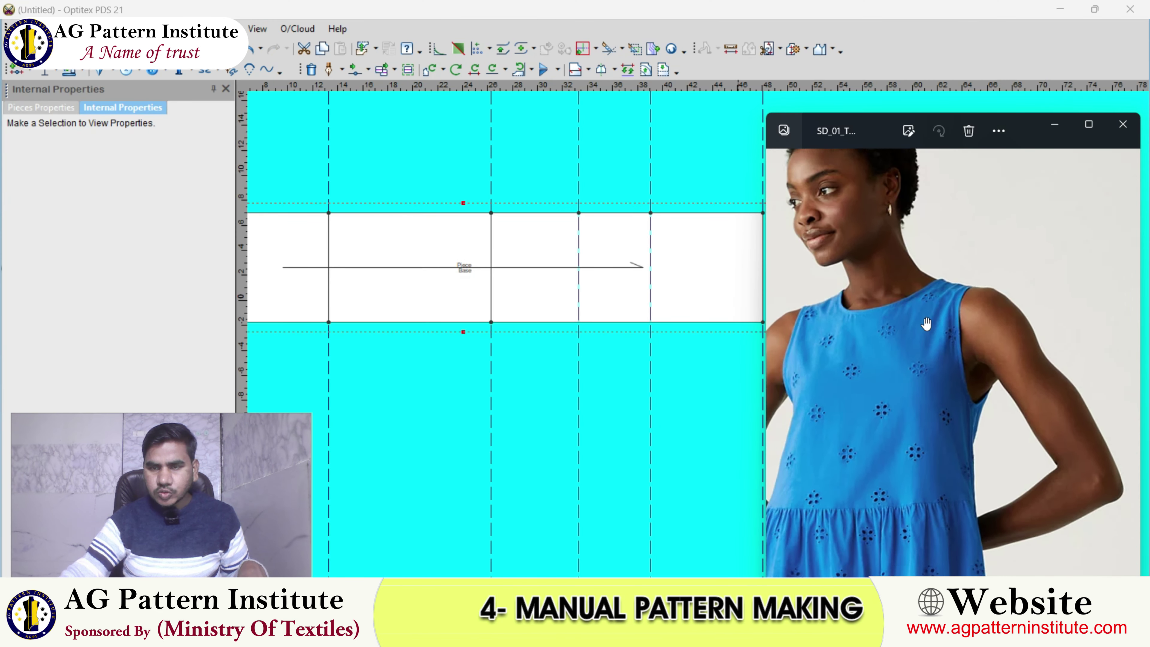
scroll(954, 289, down, 3)
scroll(955, 289, up, 2)
scroll(954, 288, up, 2)
- Centre the neckline, then go to the next photo and zoom into the shoulder
drag(978, 329, 1009, 329)
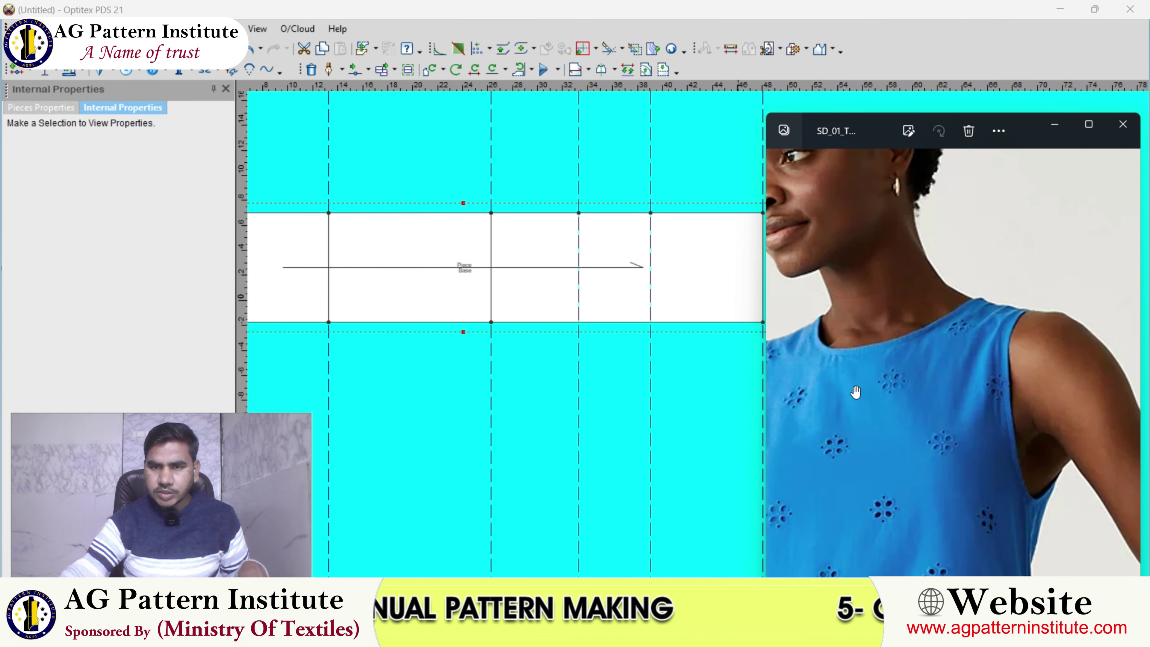
scroll(1010, 329, up, 1)
drag(886, 306, 844, 319)
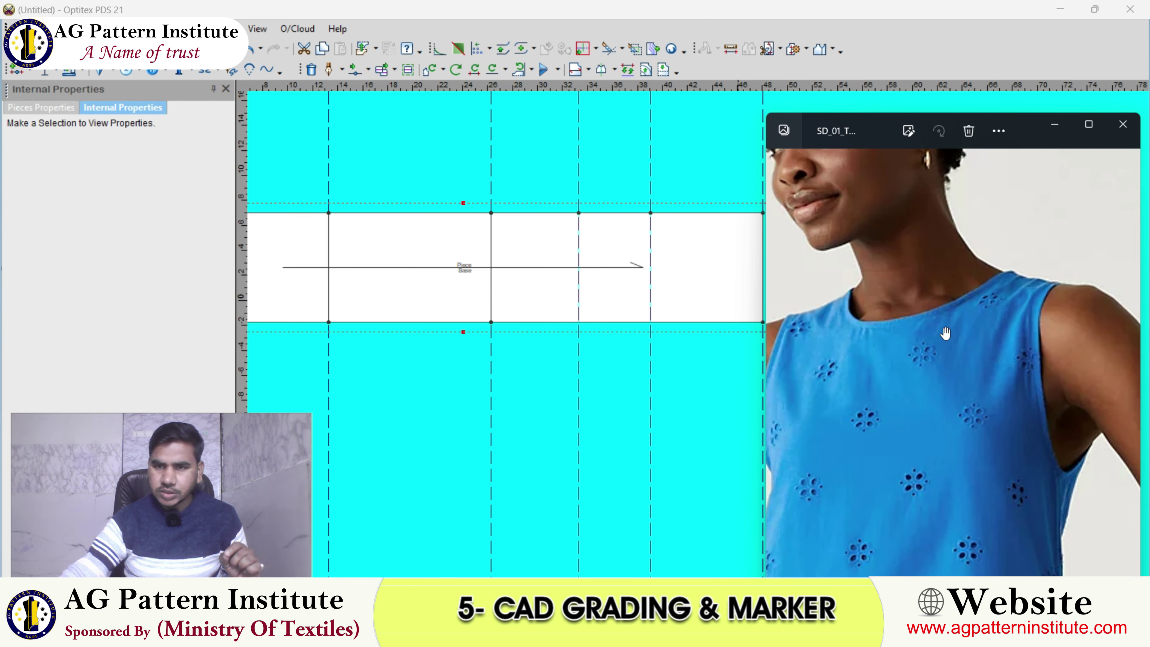
scroll(987, 306, down, 1)
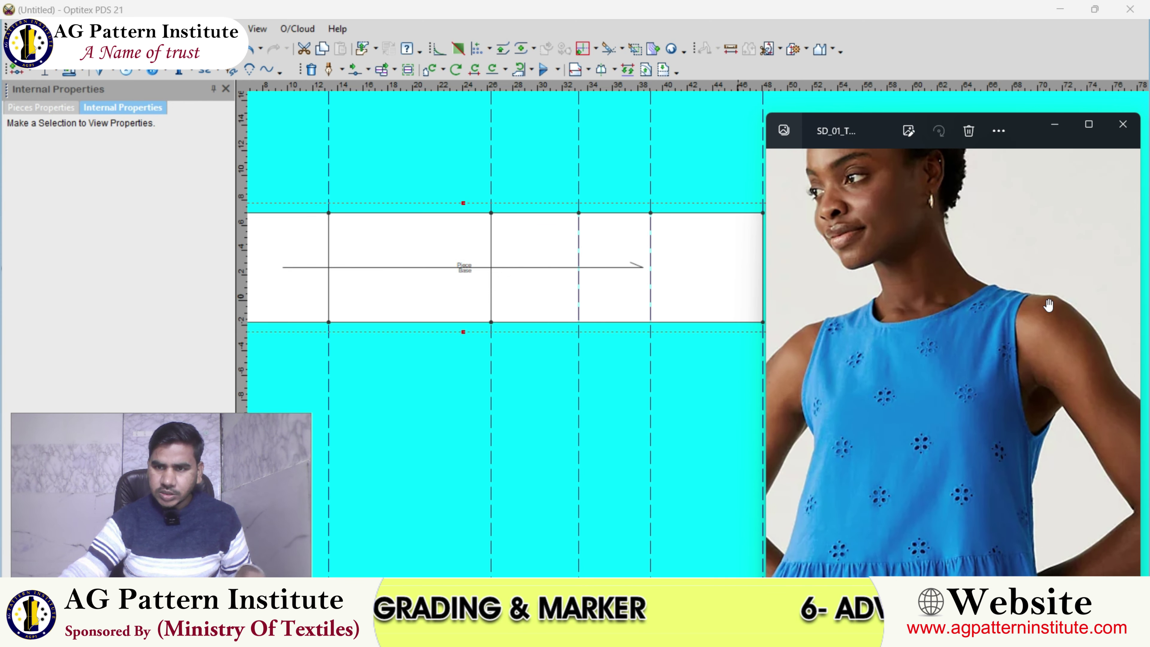
scroll(1046, 303, up, 1)
scroll(1047, 302, up, 1)
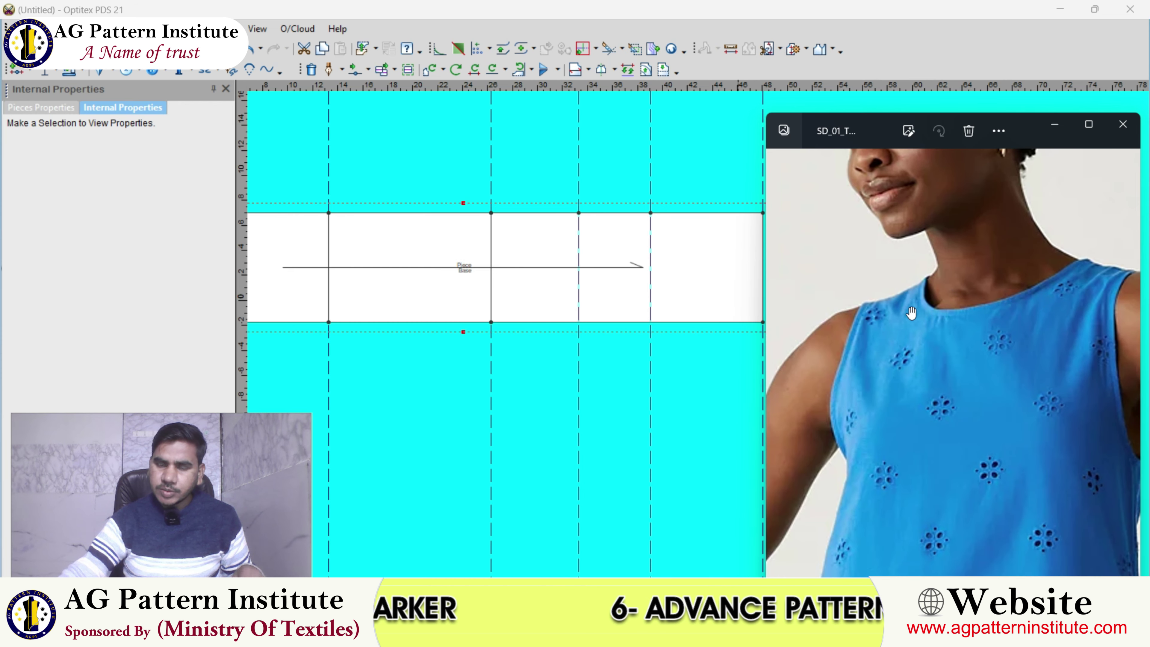
key(Right)
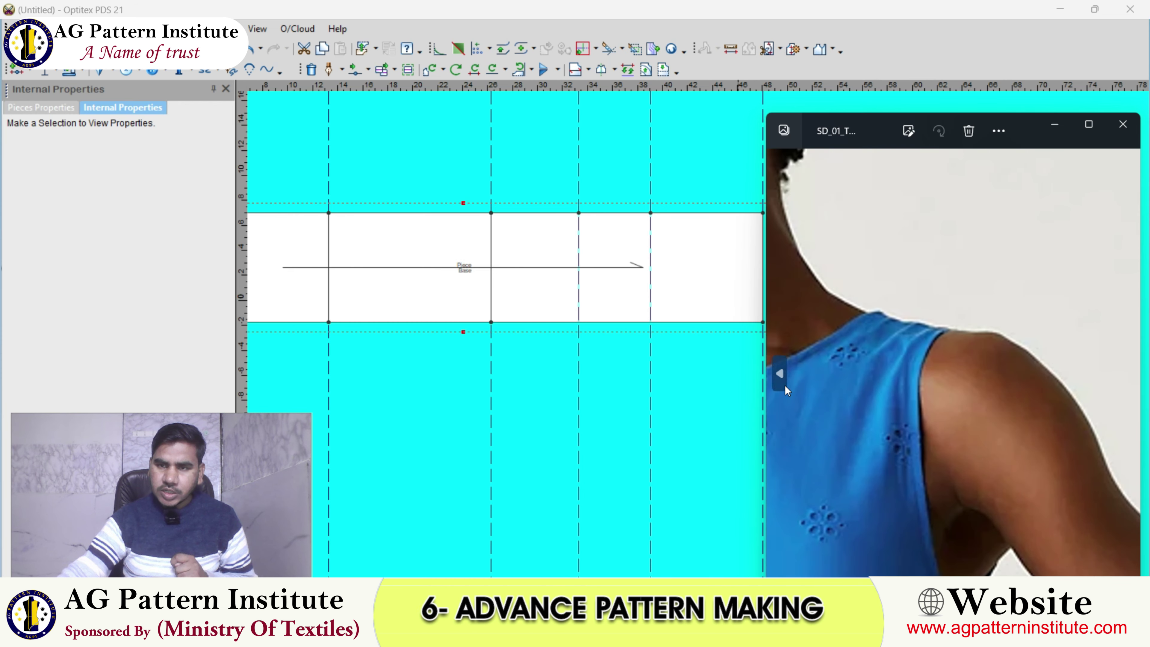
scroll(982, 343, up, 2)
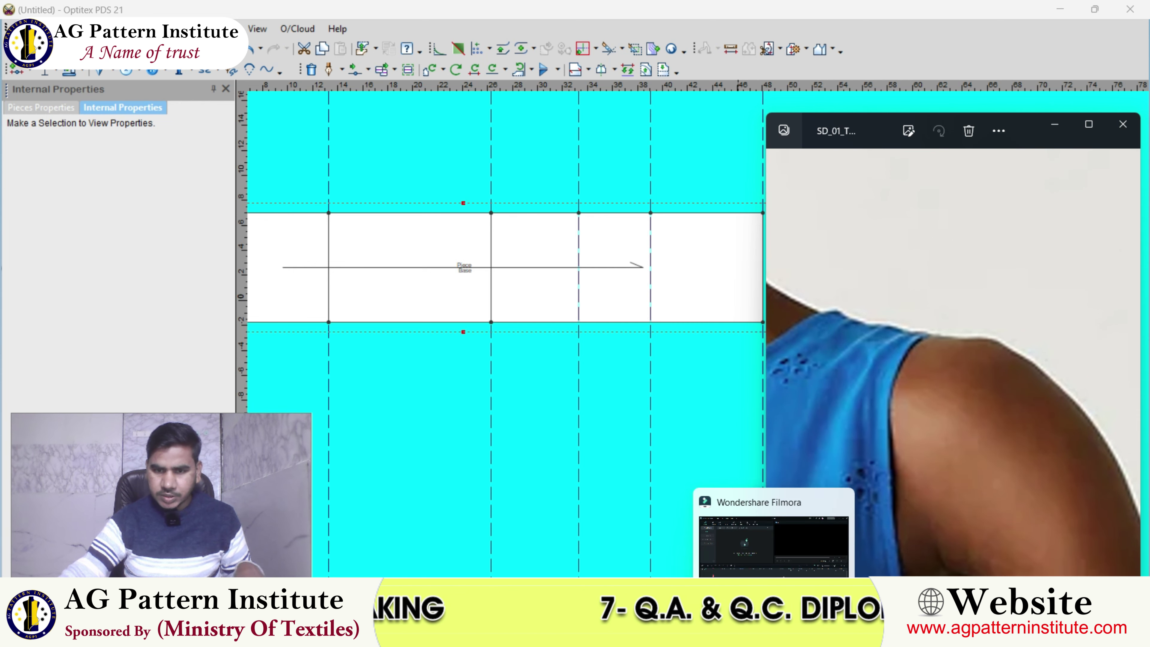
- Close Photos and add a point on the piece's right edge, 3 from the corner
click(702, 504)
scroll(676, 279, down, 1)
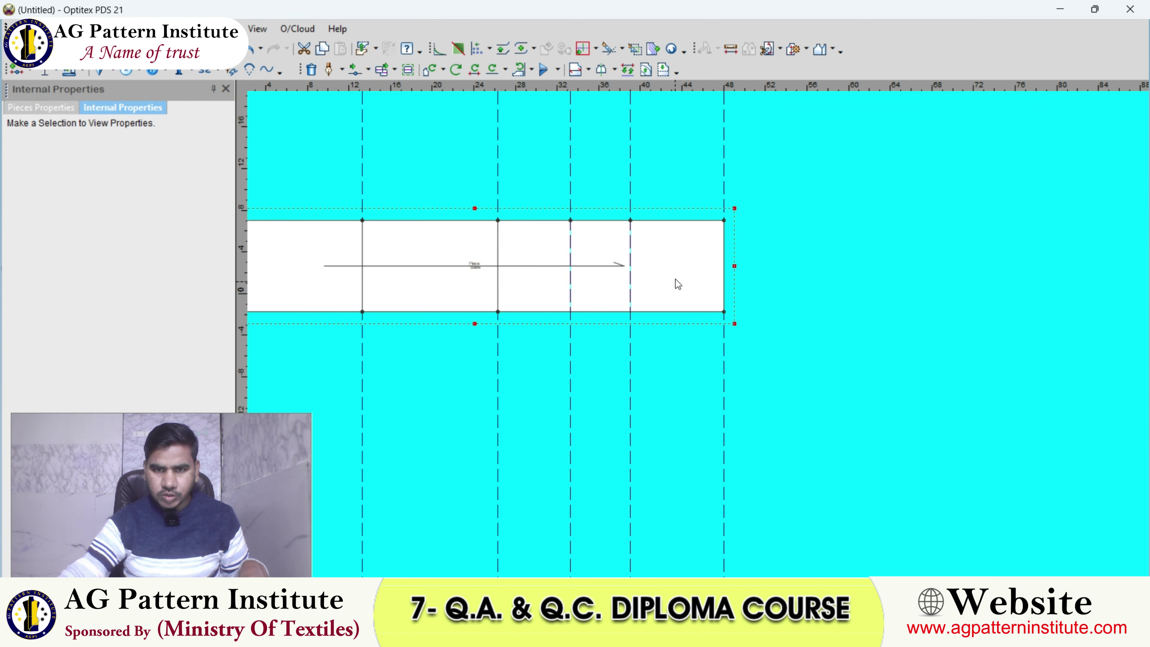
scroll(676, 279, down, 2)
scroll(699, 342, up, 3)
scroll(701, 369, up, 2)
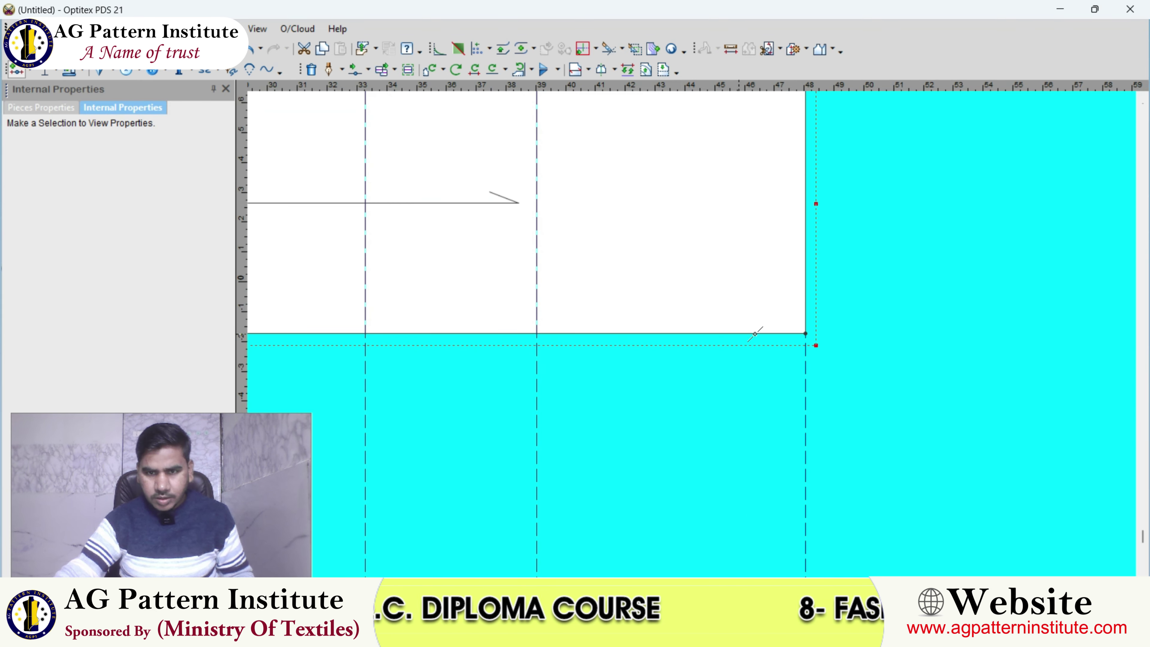
click(805, 282)
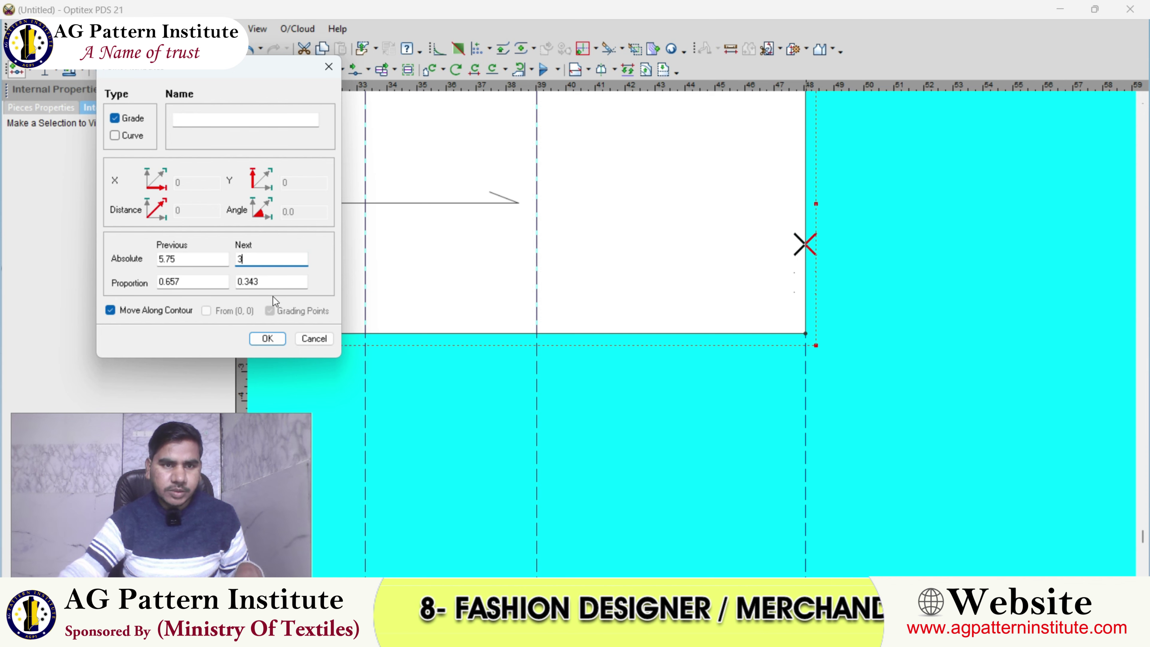
click(268, 339)
- Add a bottom-edge point and another near the bottom-right corner at 0.625 distance
click(614, 384)
text(3)
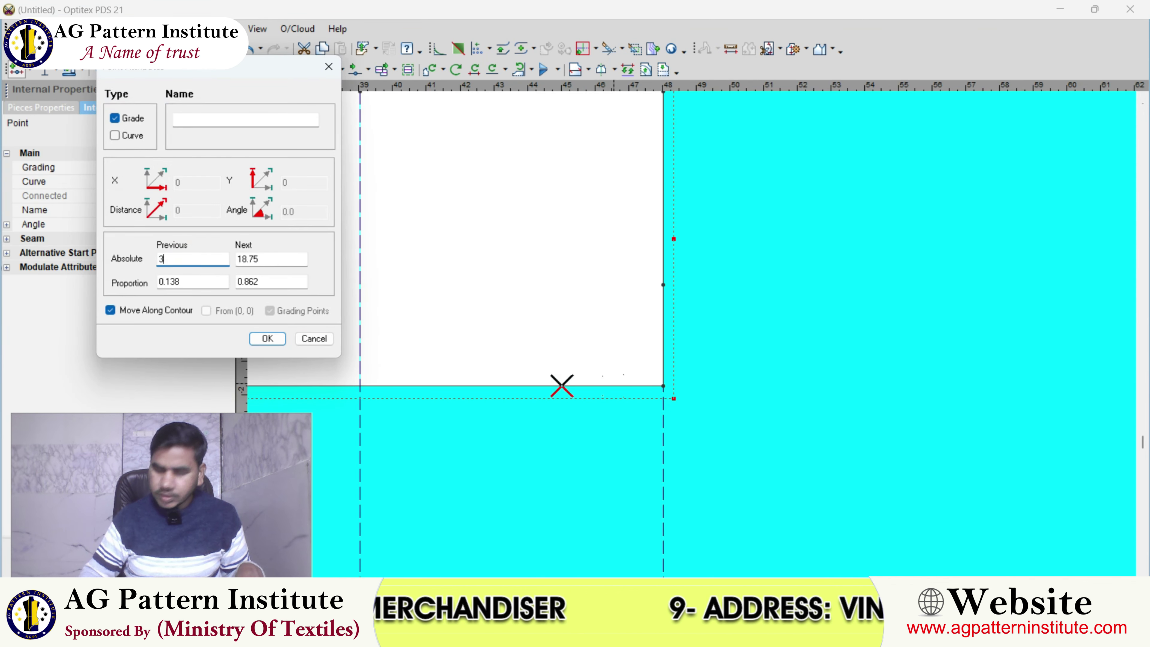
key(Return)
scroll(676, 350, up, 2)
click(699, 321)
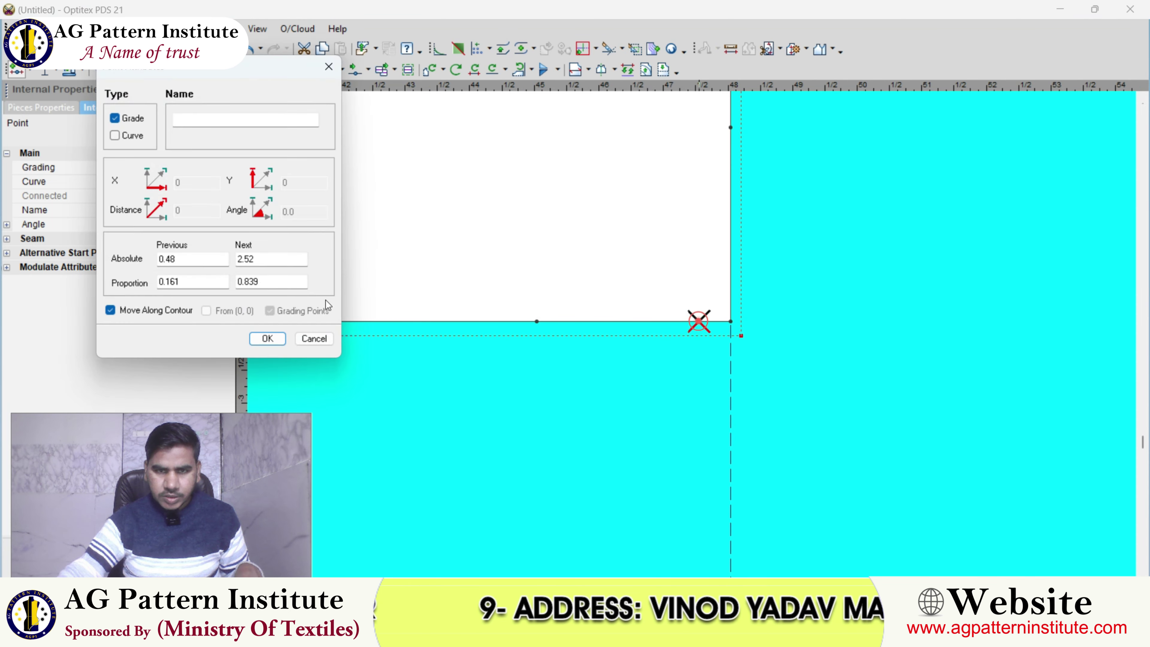
double_click(187, 258)
text(0.625)
key(Return)
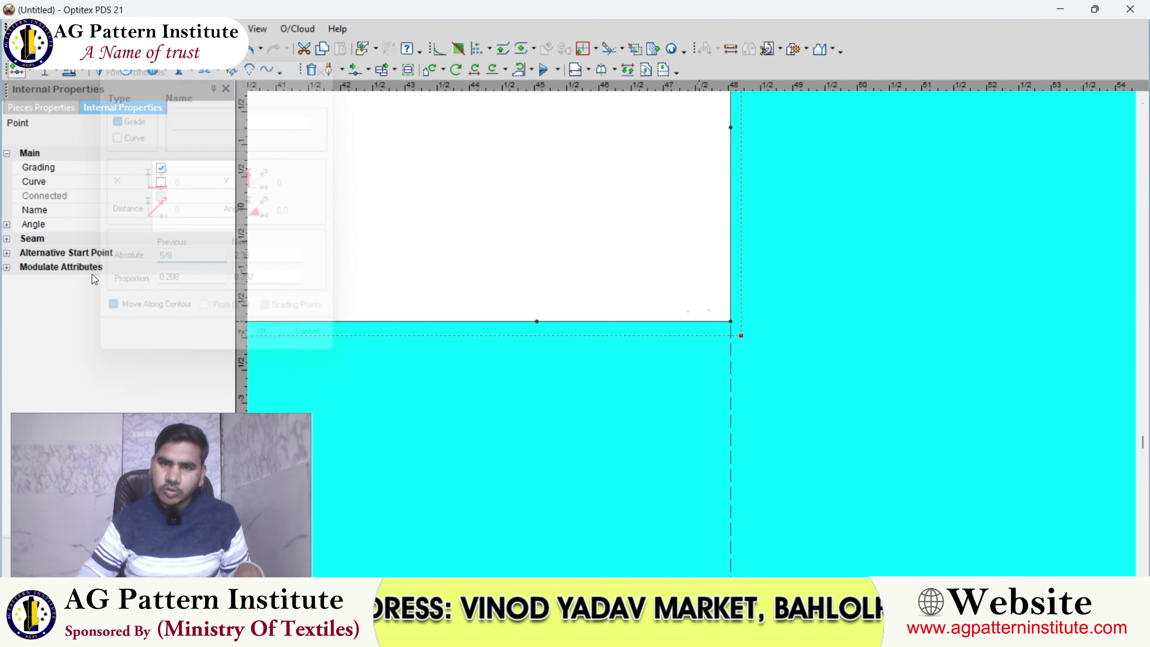
- Add a point on the right vertical edge at a 7 1/8 distance
scroll(693, 334, down, 2)
click(706, 316)
text(7.1/8)
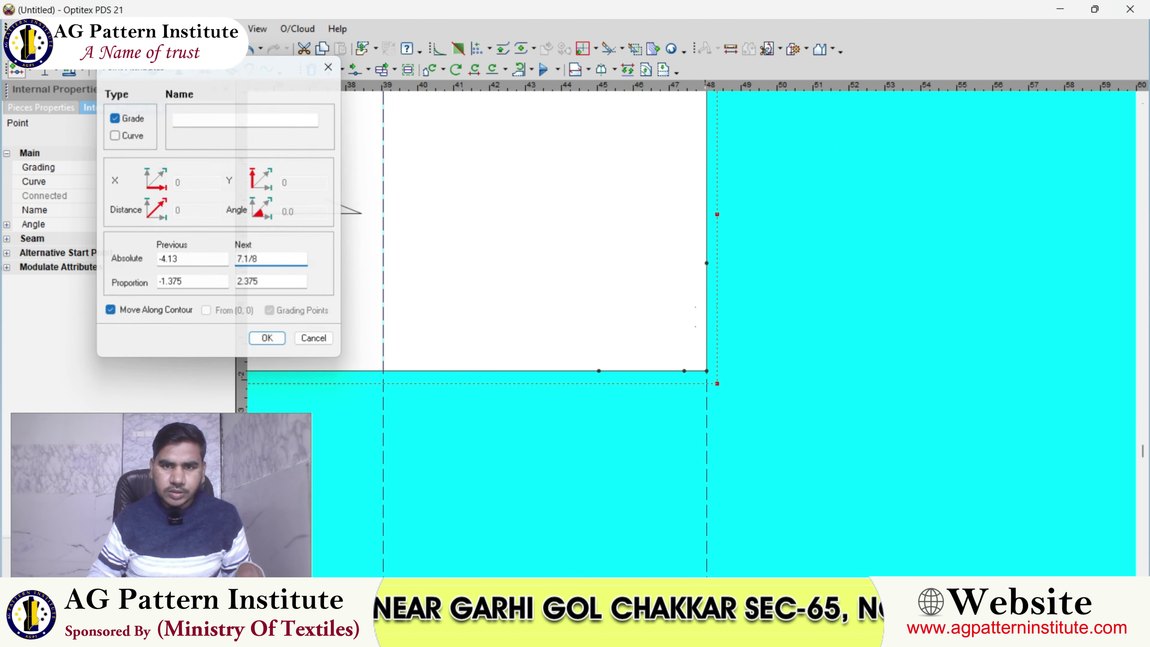
key(Return)
scroll(698, 341, down, 2)
scroll(698, 341, up, 1)
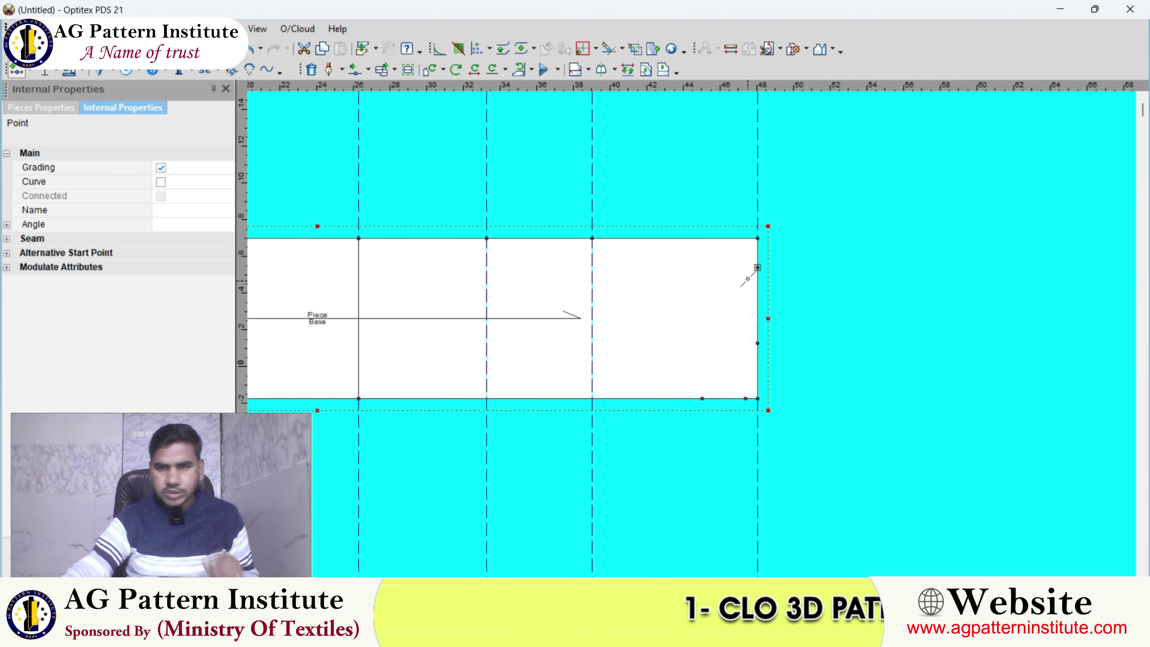
- With the Select Tool, drag the top-right corner down to slope the shoulder
right_click(683, 230)
click(694, 239)
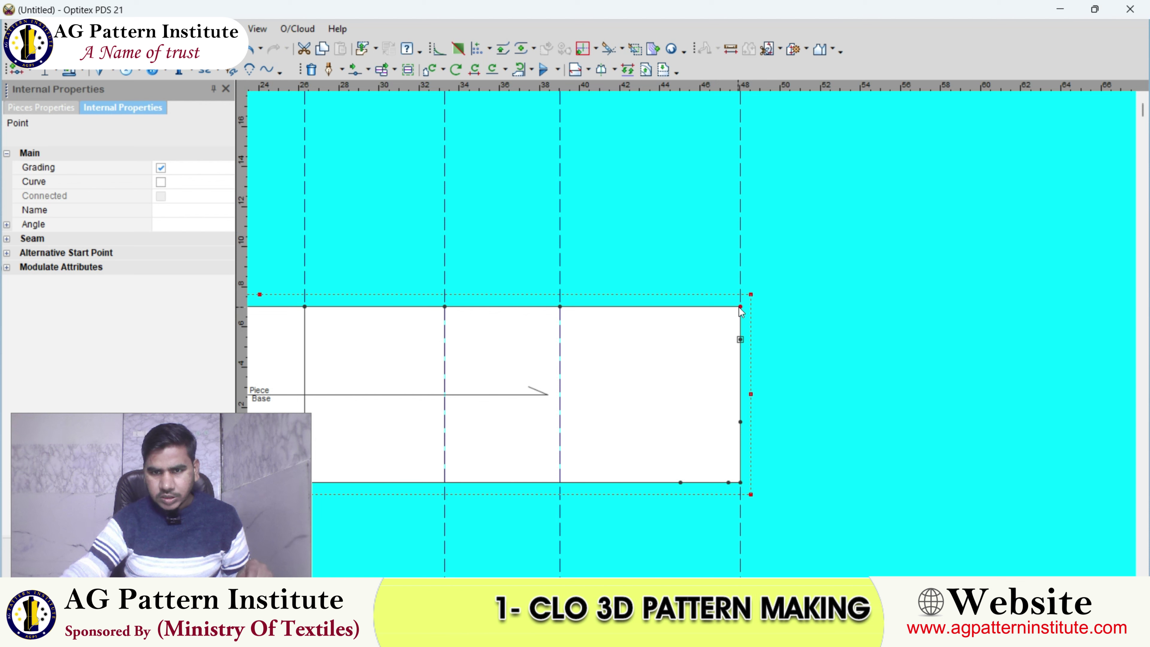
drag(740, 308, 741, 344)
scroll(698, 342, down, 1)
scroll(693, 334, up, 1)
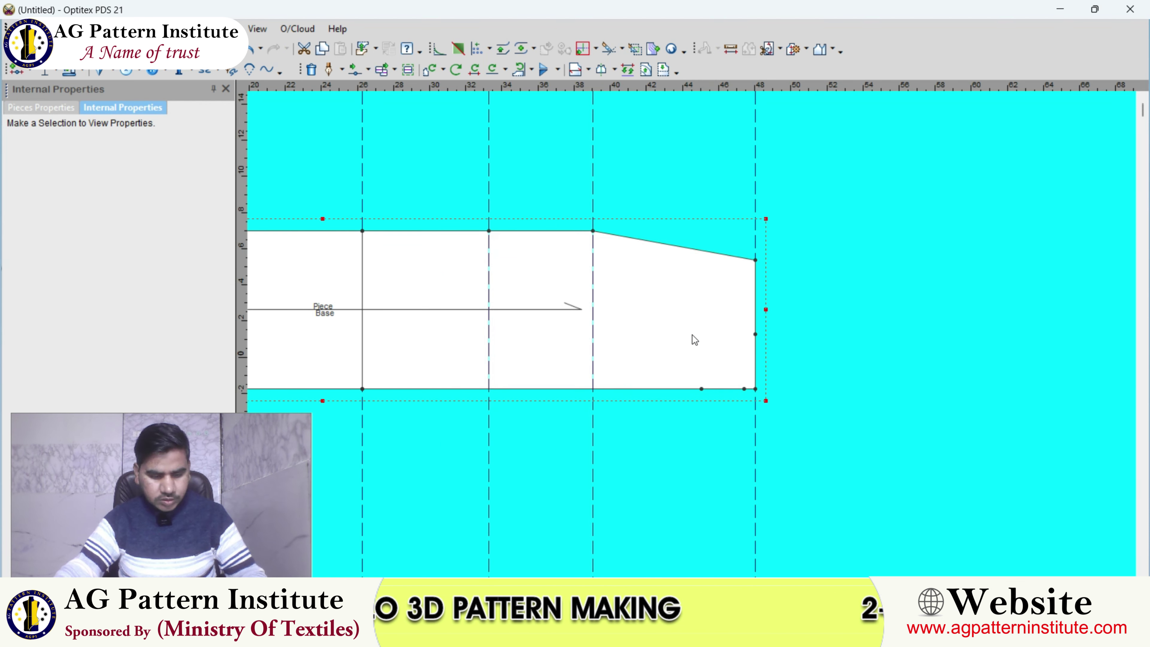
scroll(693, 333, up, 1)
scroll(746, 286, up, 1)
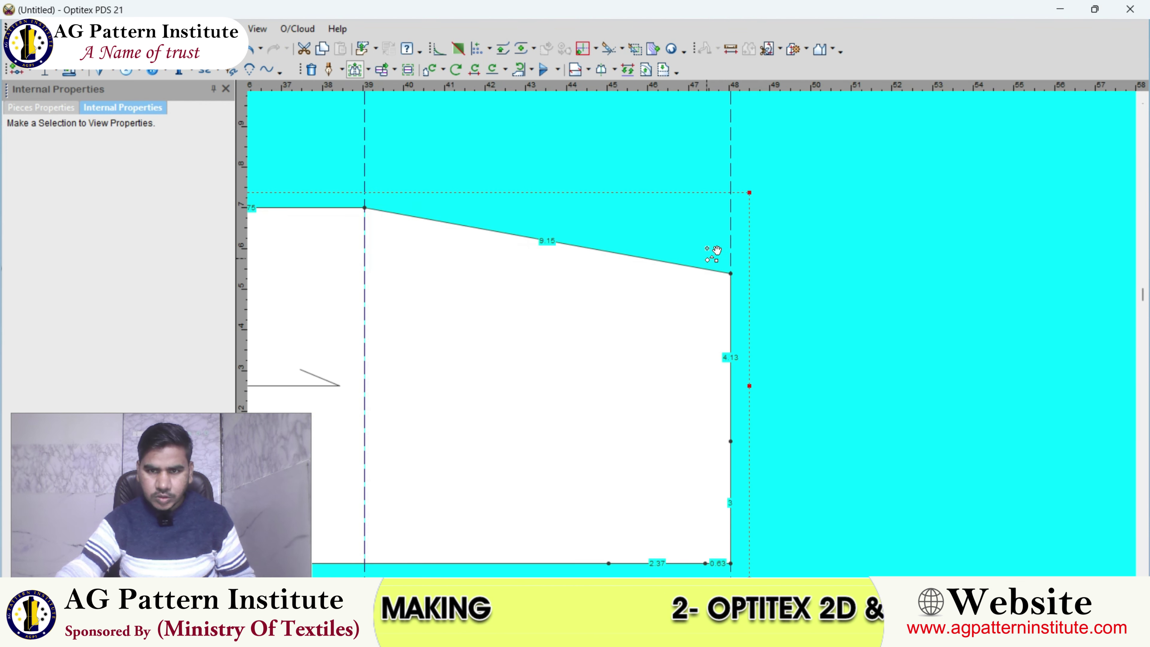
right_click(767, 235)
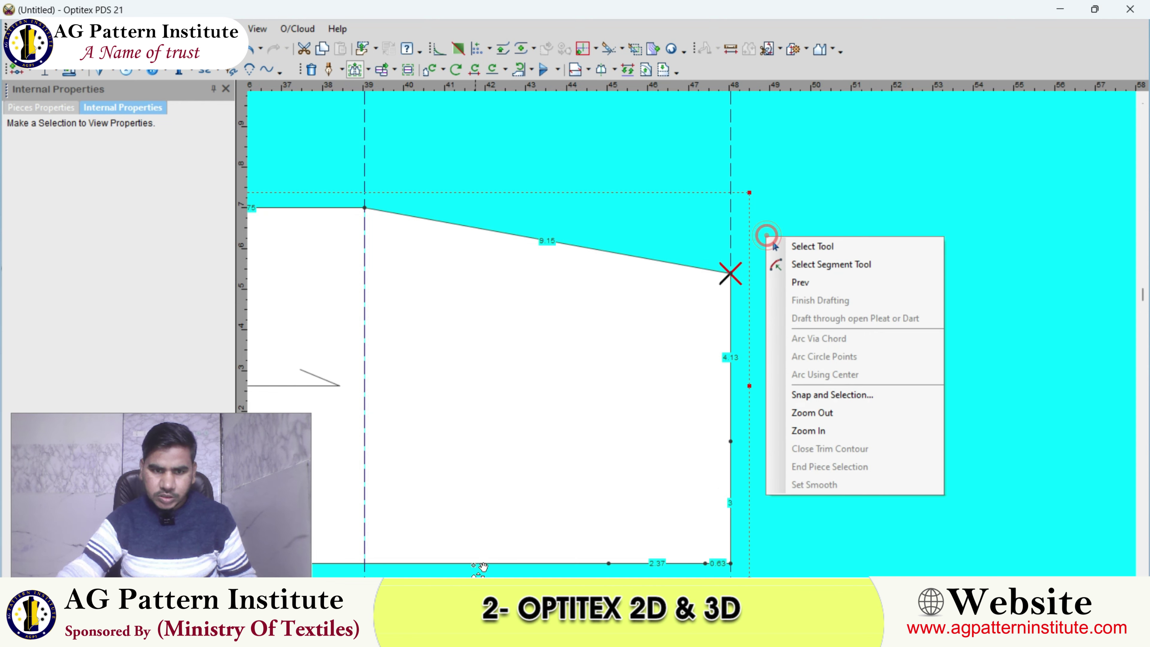
key(super+w)
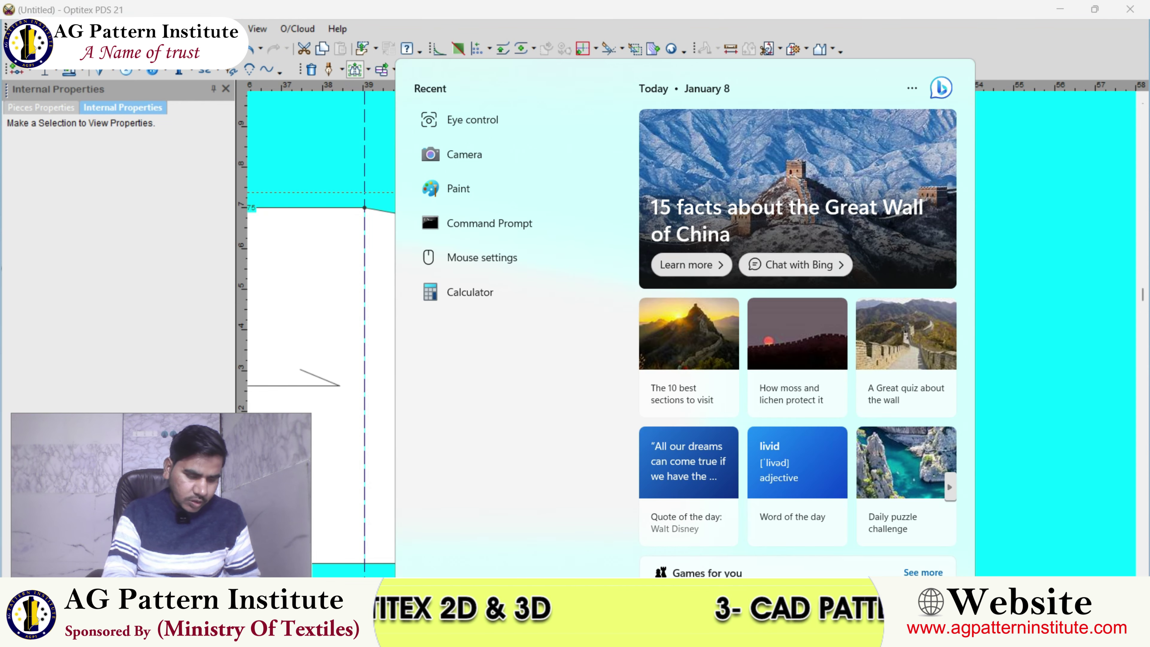
text(cal)
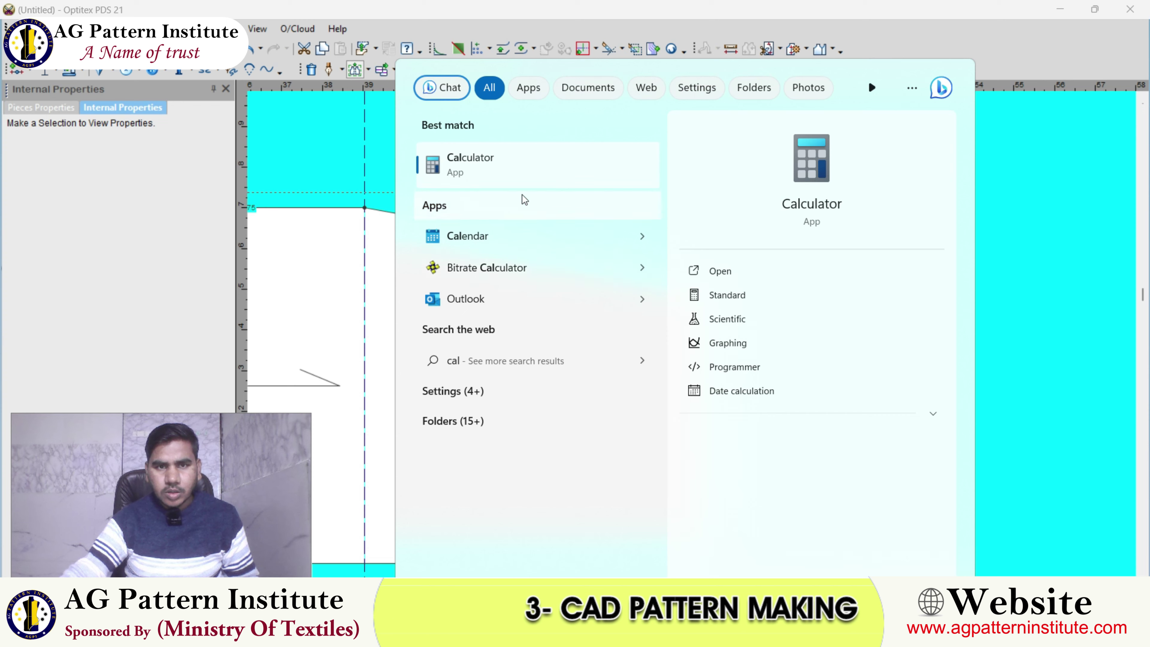
click(526, 179)
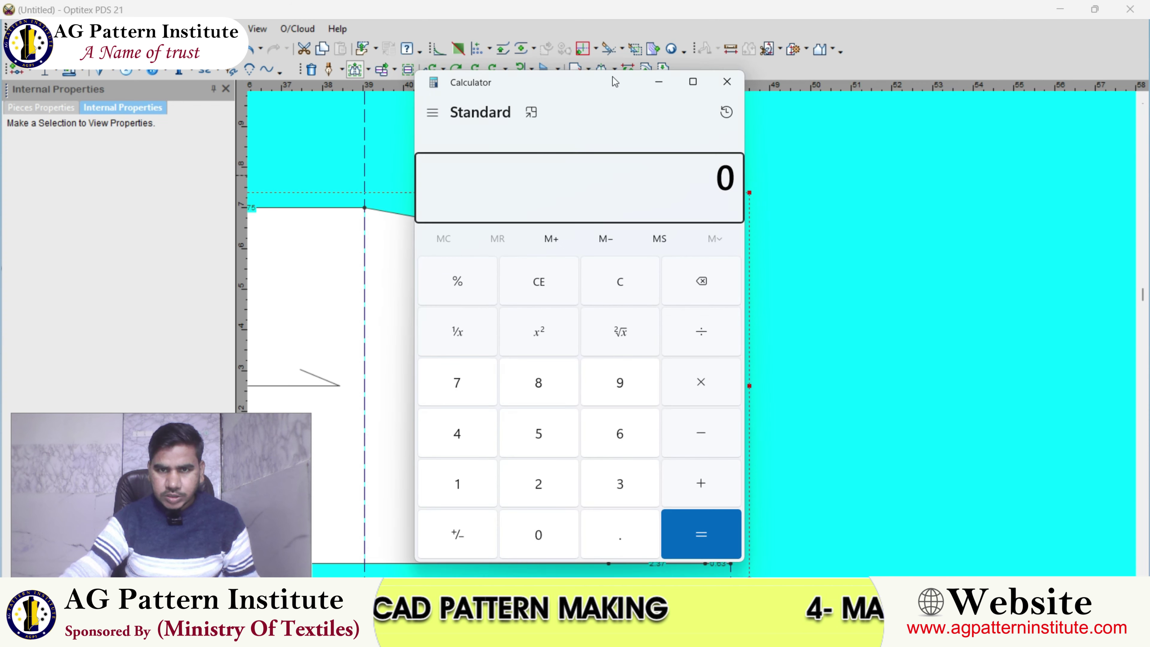
mouse_move(613, 77)
mouse_down()
mouse_move(472, 117)
mouse_move(503, 100)
mouse_up()
click(386, 431)
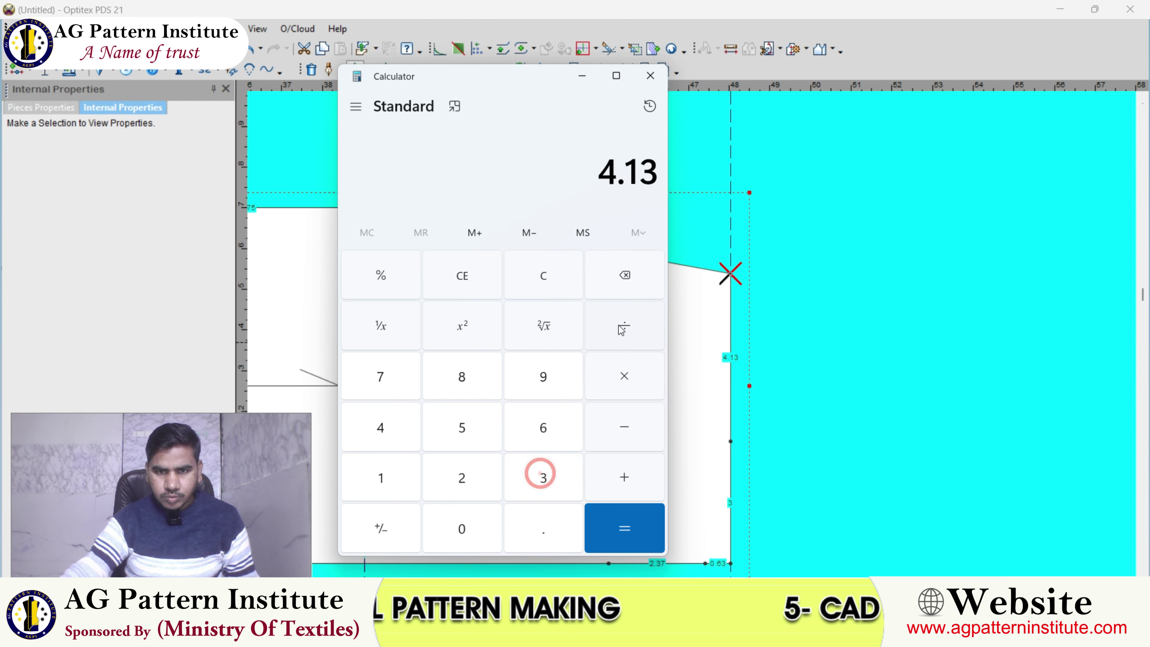
click(549, 473)
click(615, 521)
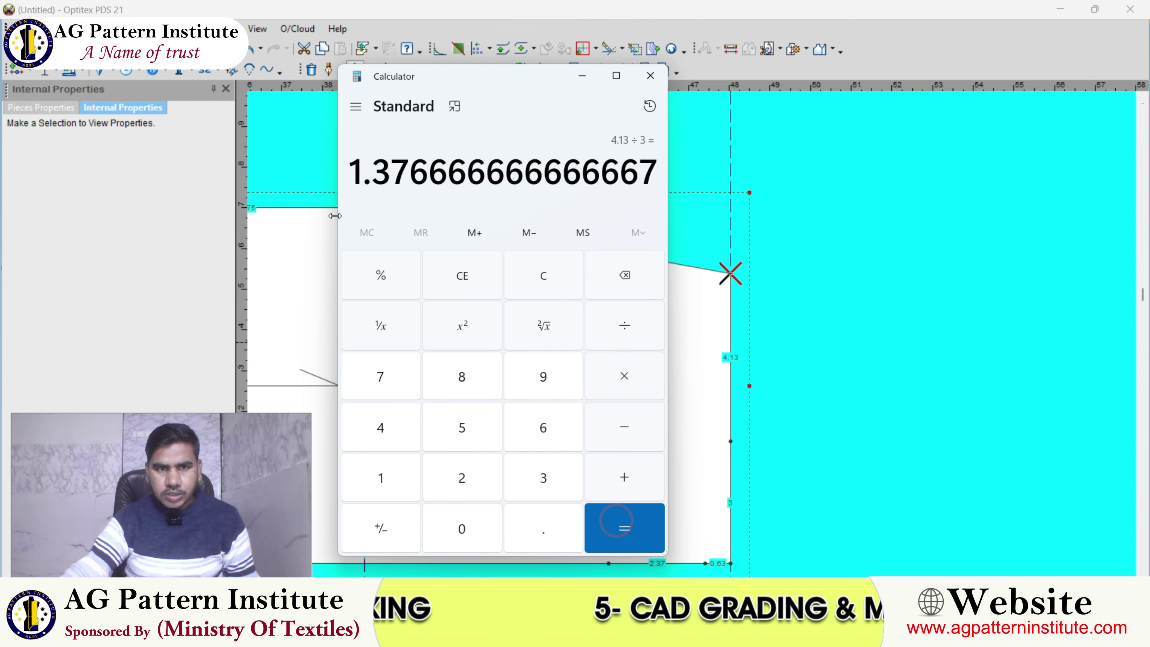
click(650, 76)
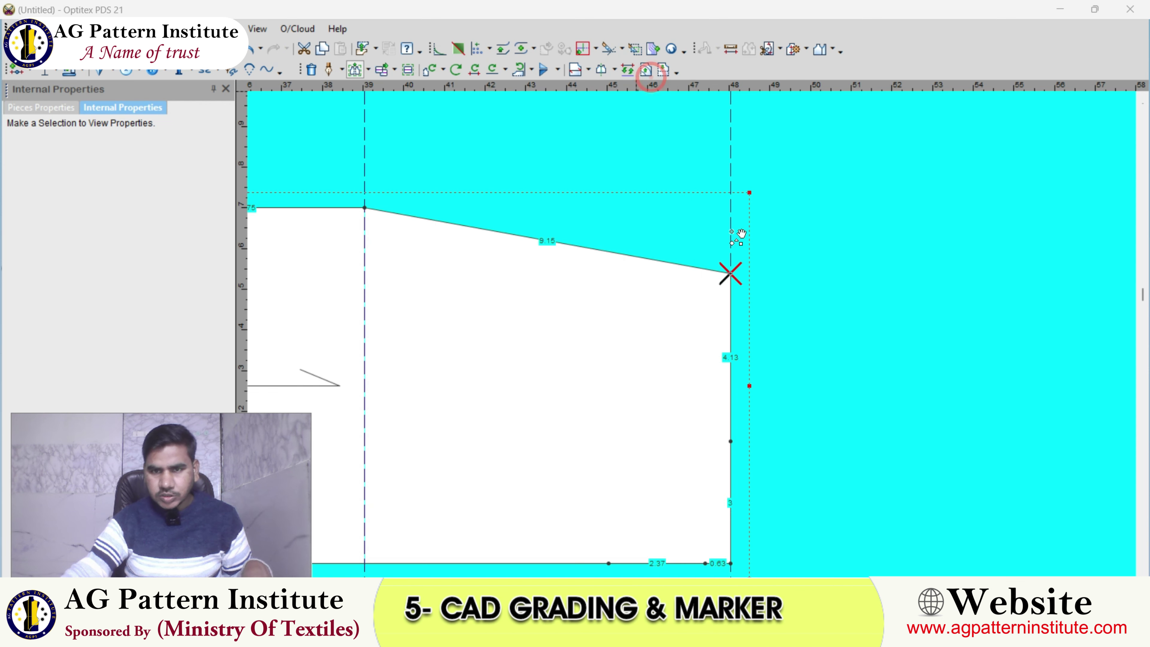
- Check the vertical guideline's settings near the shoulder corner
right_click(753, 189)
click(758, 188)
right_click(744, 189)
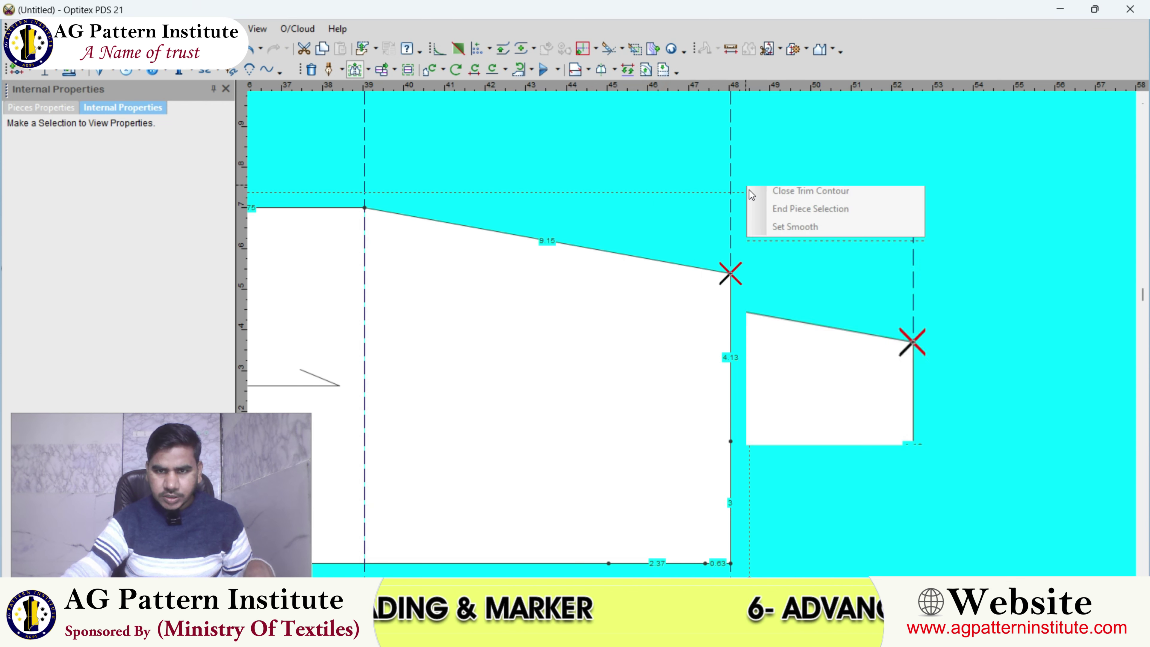
click(746, 197)
scroll(719, 316, down, 2)
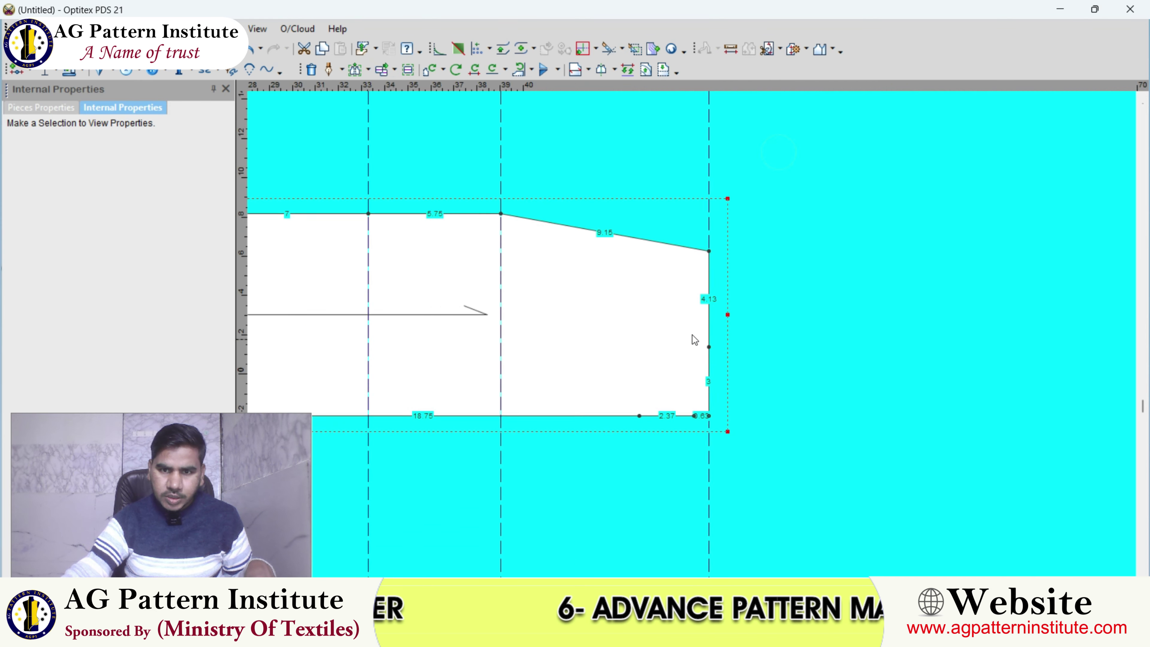
scroll(692, 334, up, 1)
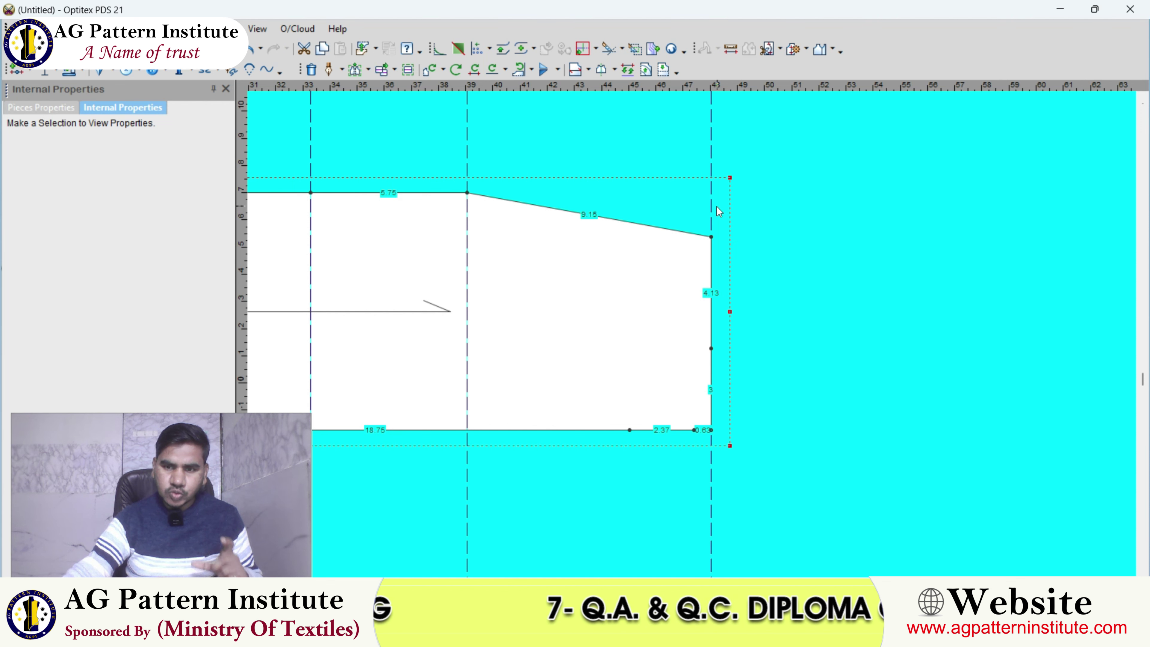
double_click(711, 190)
text(-1.3/8)
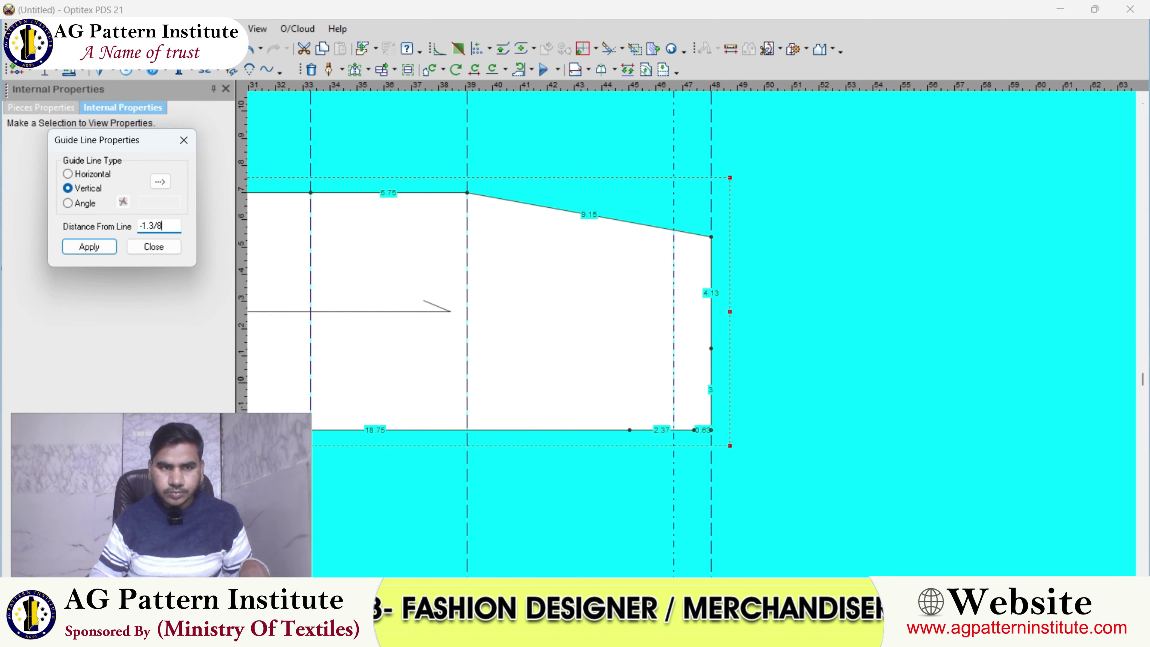
click(158, 247)
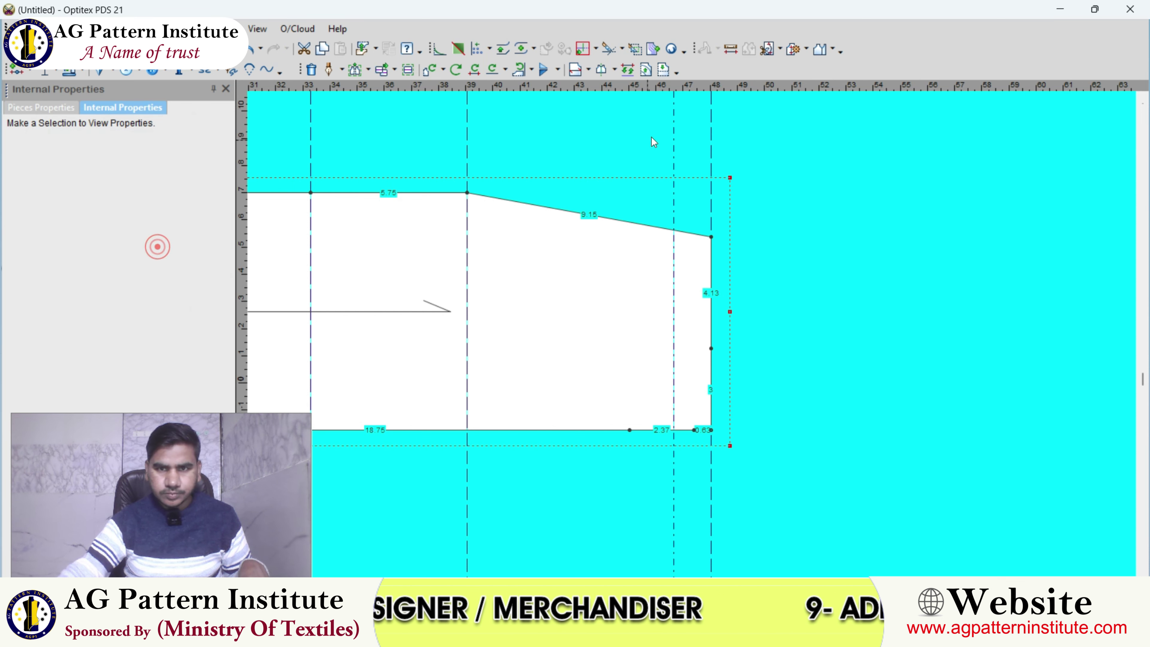
- Place a horizontal guideline through the lowered shoulder corner
drag(649, 90, 697, 239)
scroll(693, 334, up, 2)
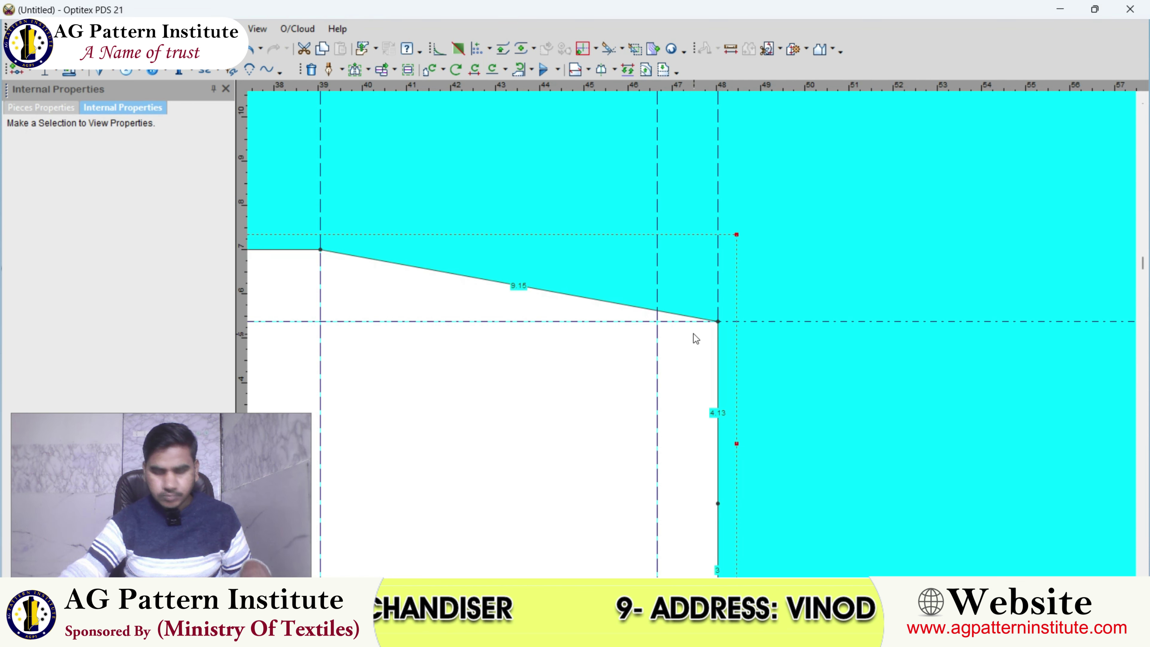
scroll(705, 336, up, 1)
scroll(695, 334, up, 1)
- Move the armhole corner point inward to its new position
click(737, 311)
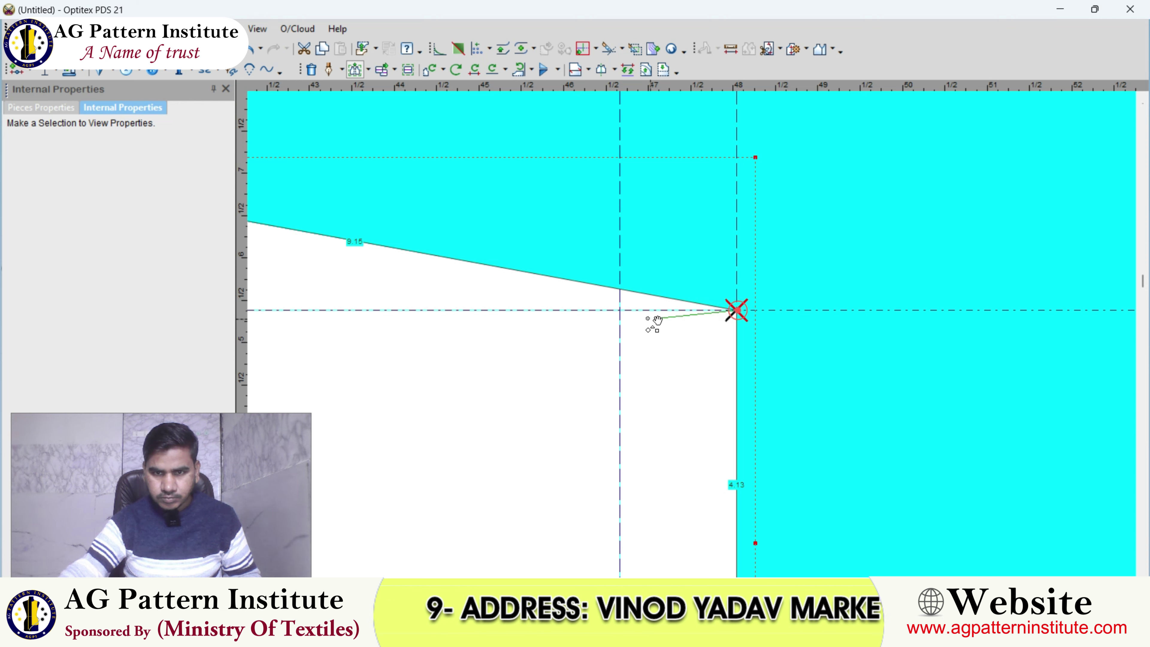
click(620, 311)
key(Return)
scroll(694, 334, down, 3)
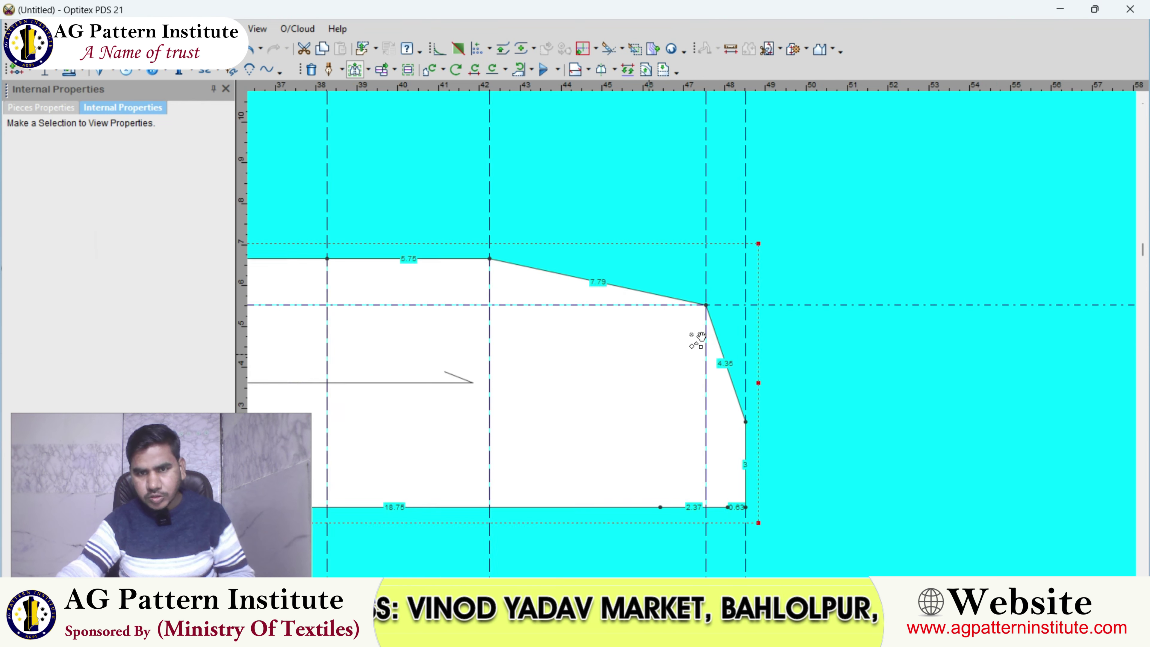
right_click(678, 264)
scroll(740, 264, up, 2)
scroll(727, 264, up, 2)
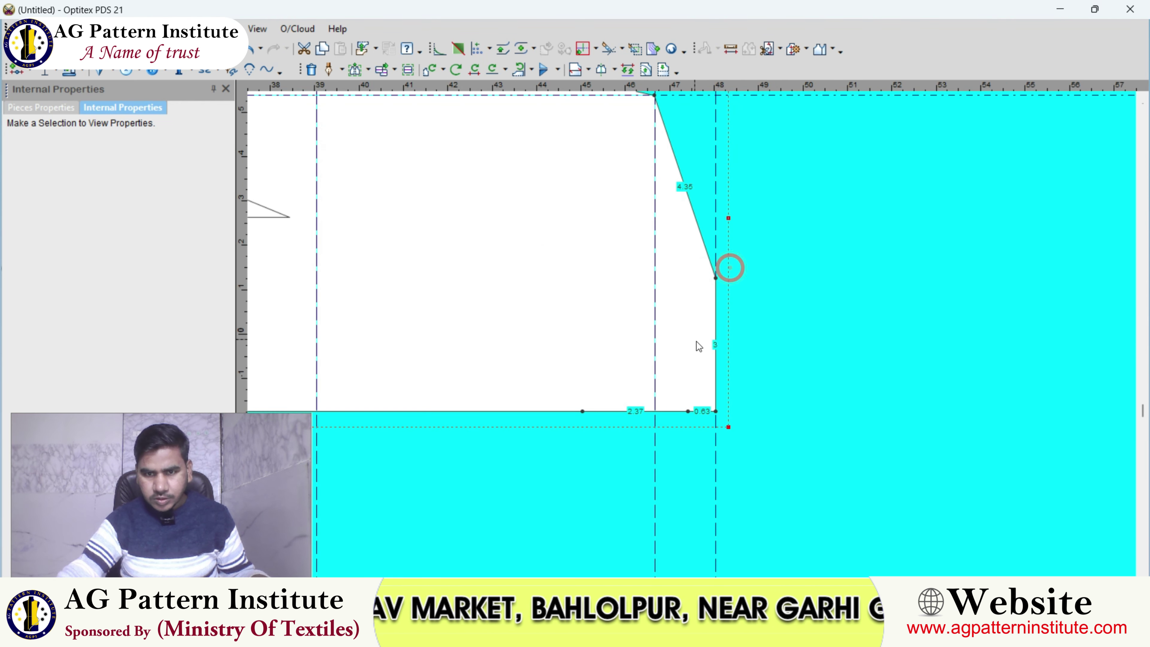
- Delete the hem corner point, leaving 4.35 and 3.06 side segments
click(715, 411)
key(Delete)
scroll(691, 334, down, 2)
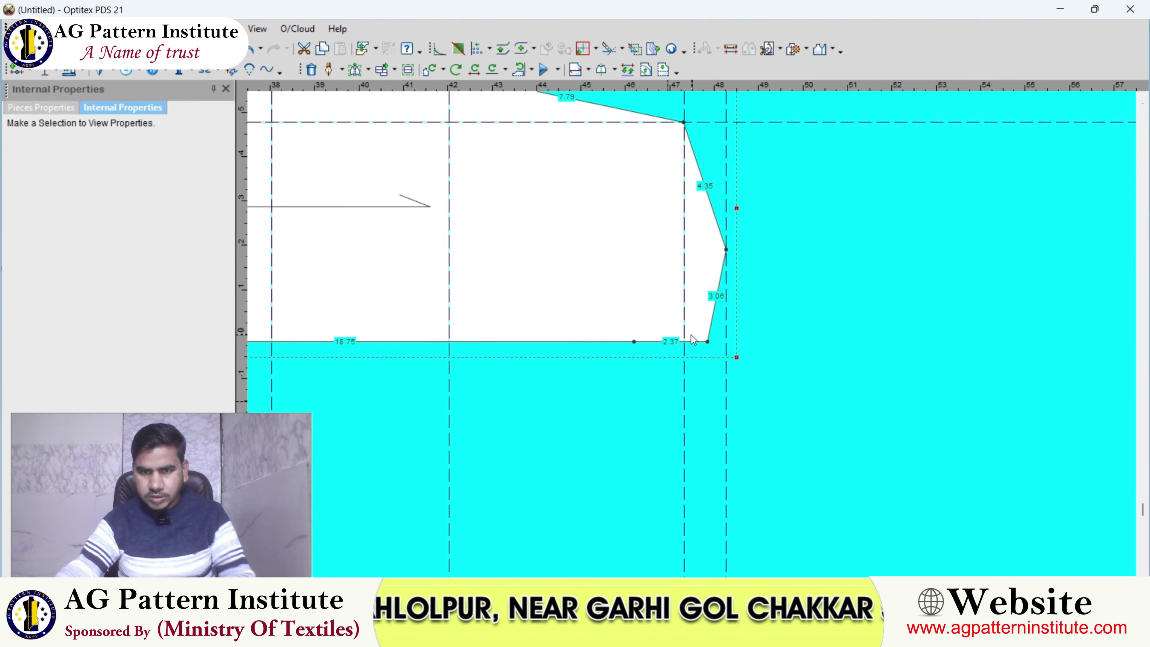
scroll(693, 335, down, 2)
scroll(698, 333, up, 2)
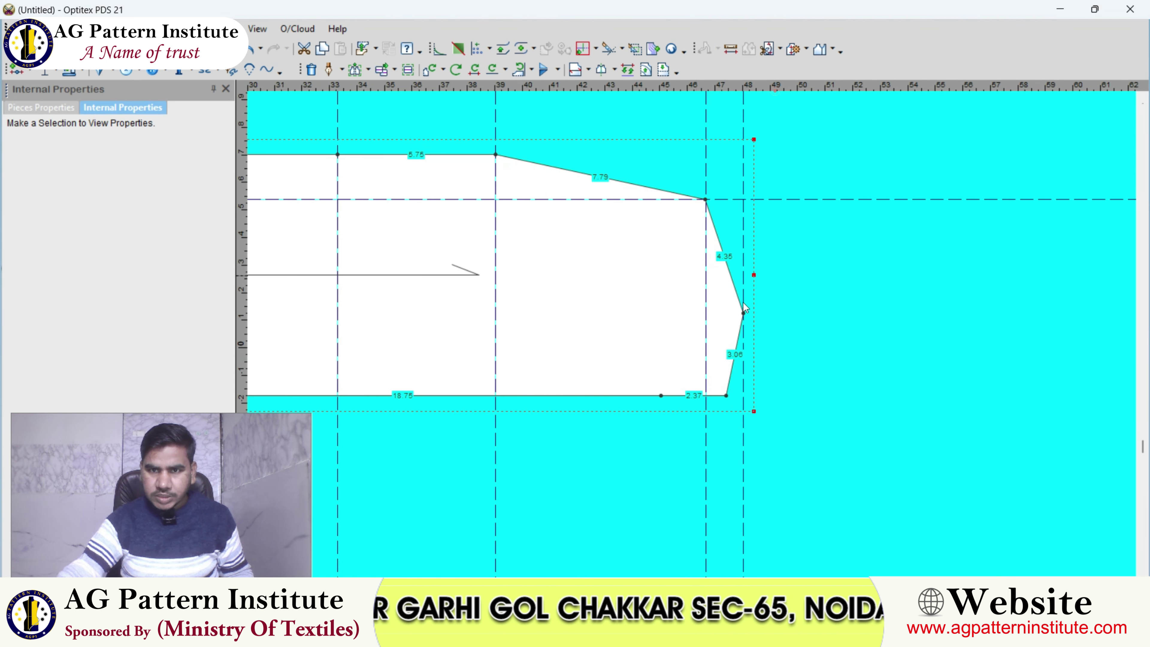
scroll(720, 392, down, 1)
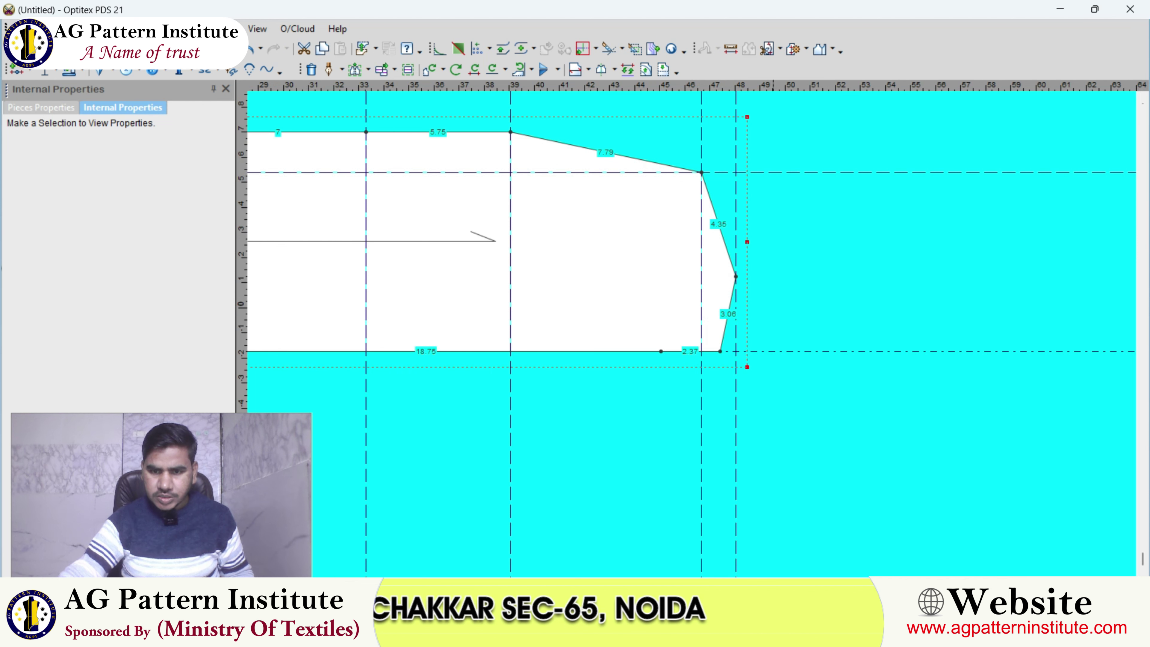
- After glancing at the photo, add a horizontal guide 3.5 above the hem guide
click(771, 562)
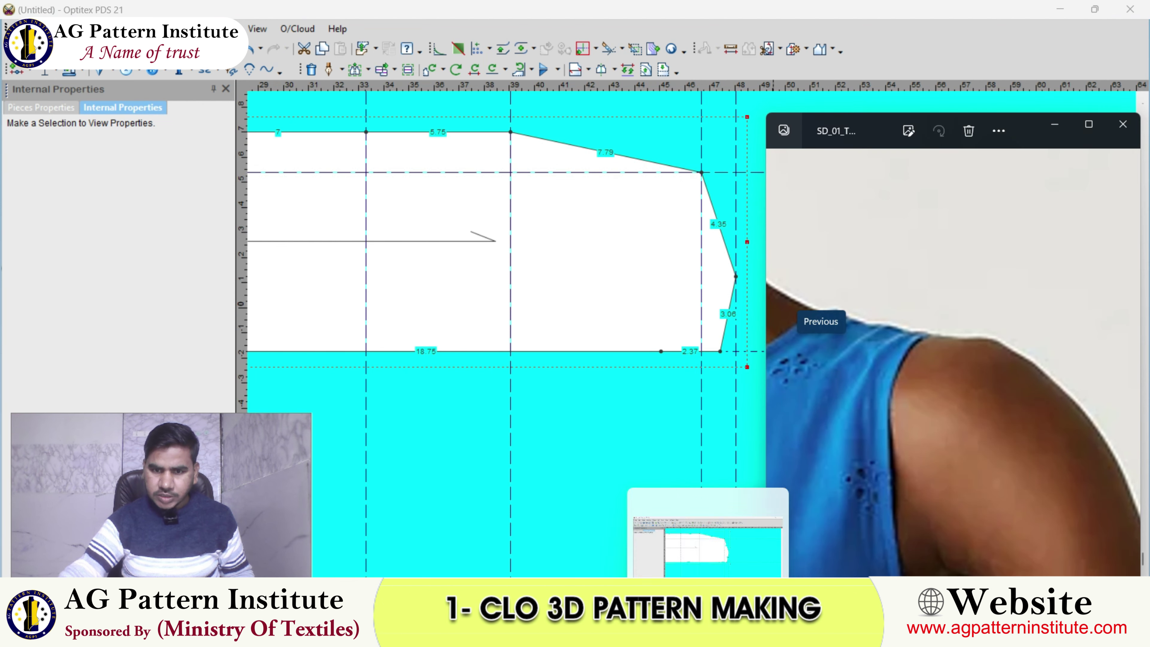
click(700, 533)
scroll(734, 389, down, 1)
scroll(697, 338, up, 2)
double_click(752, 364)
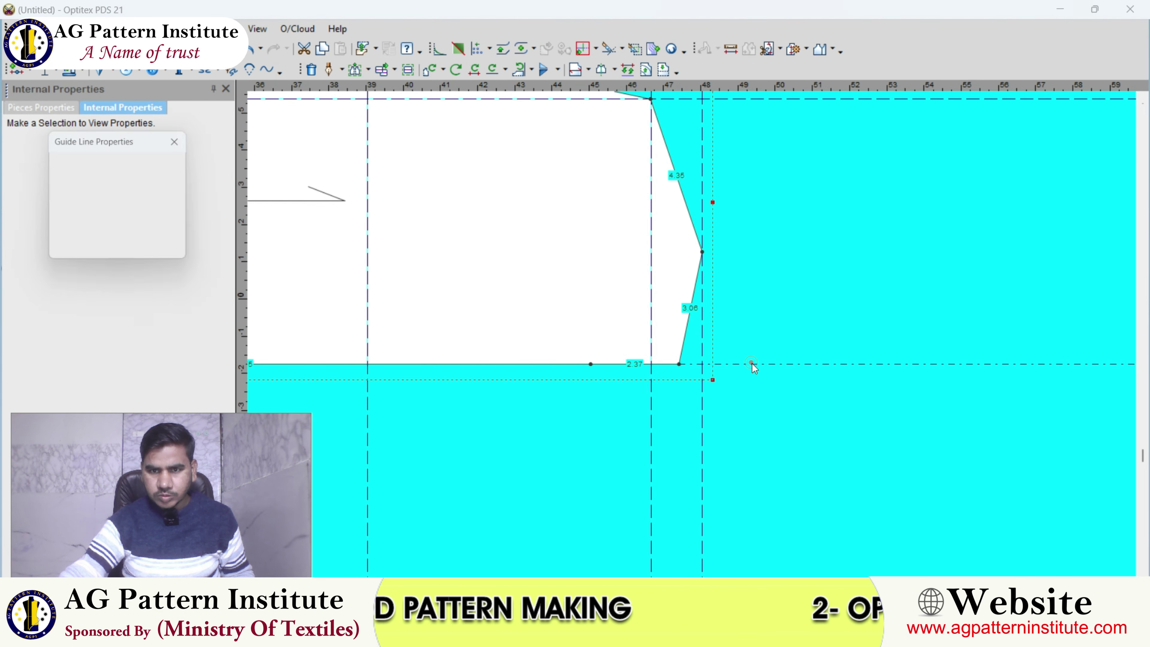
text(3.5)
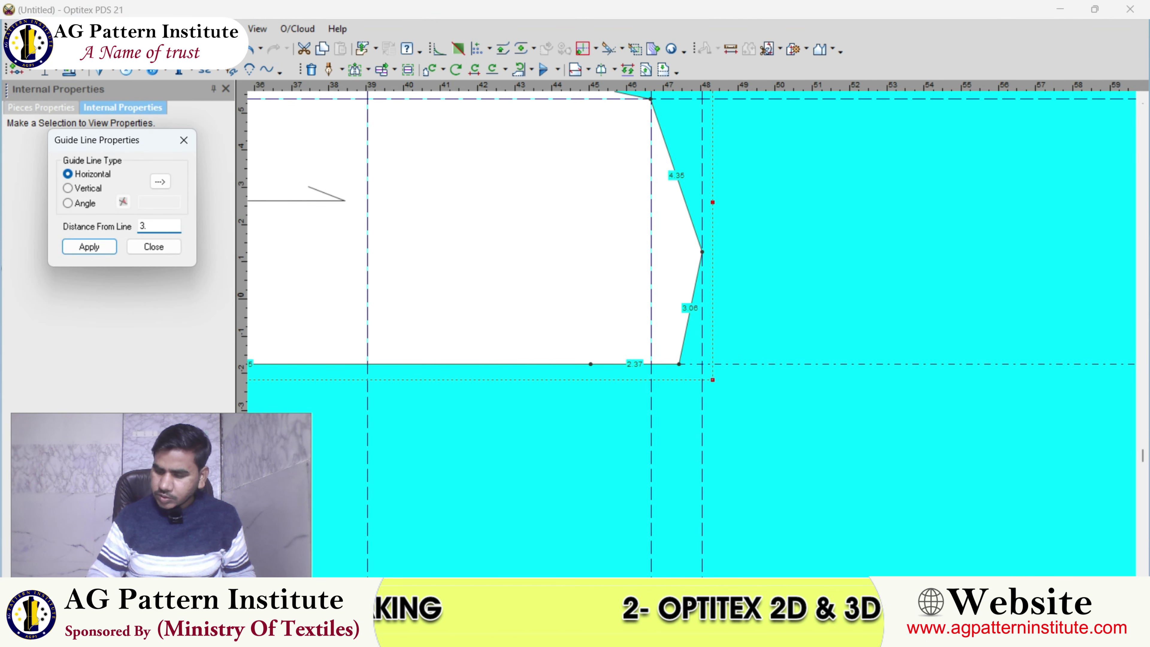
key(Return)
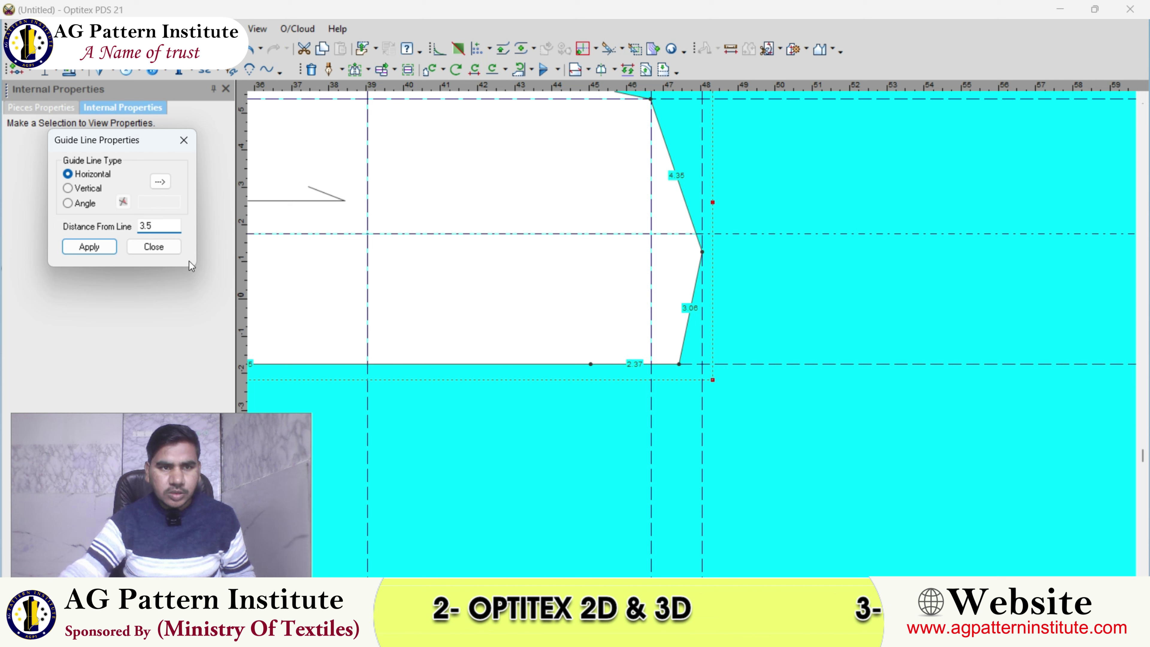
click(154, 246)
- Add vertical guides offset 3.5 and -3.5 from the vertical guide line
double_click(702, 341)
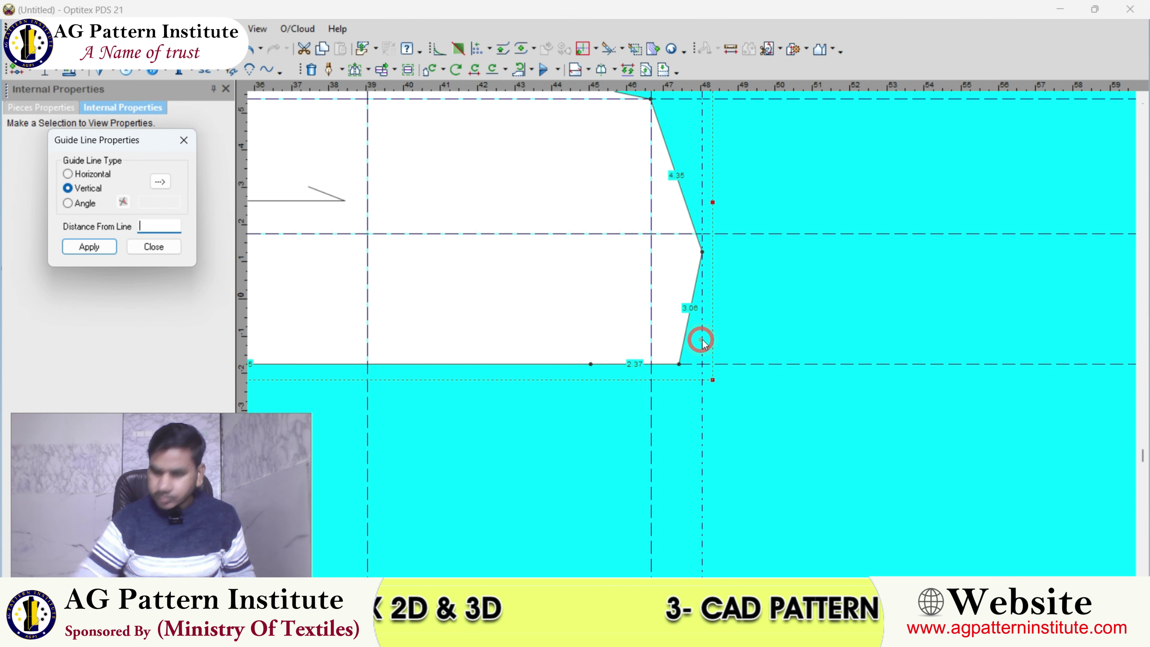
text(3.5)
key(Return)
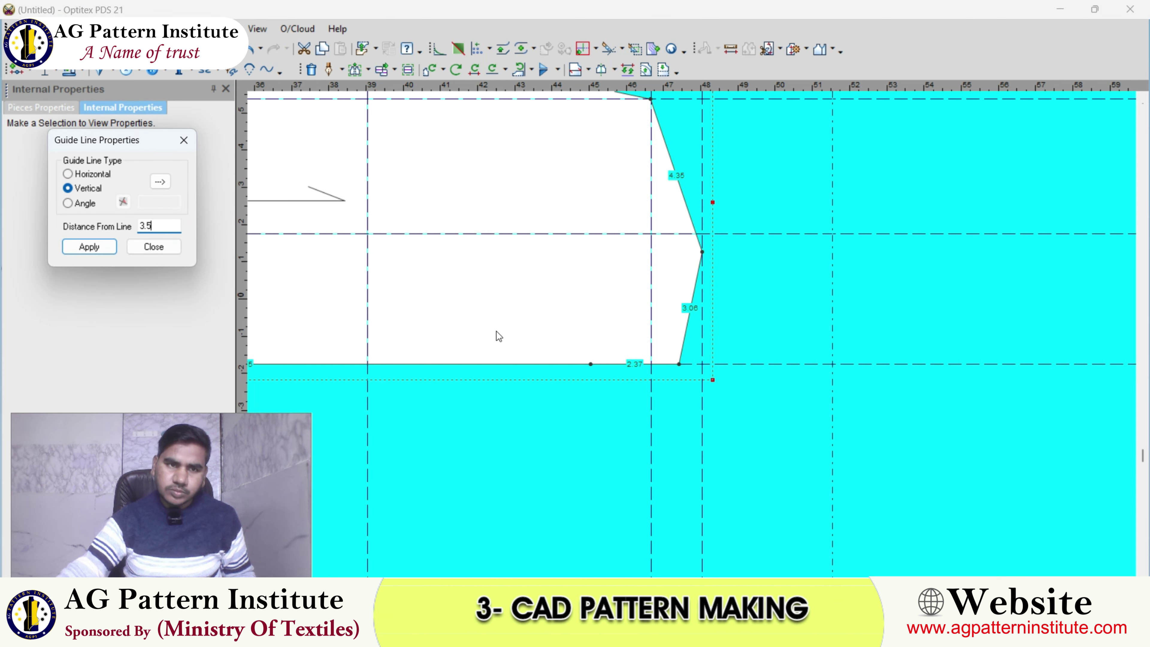
click(153, 252)
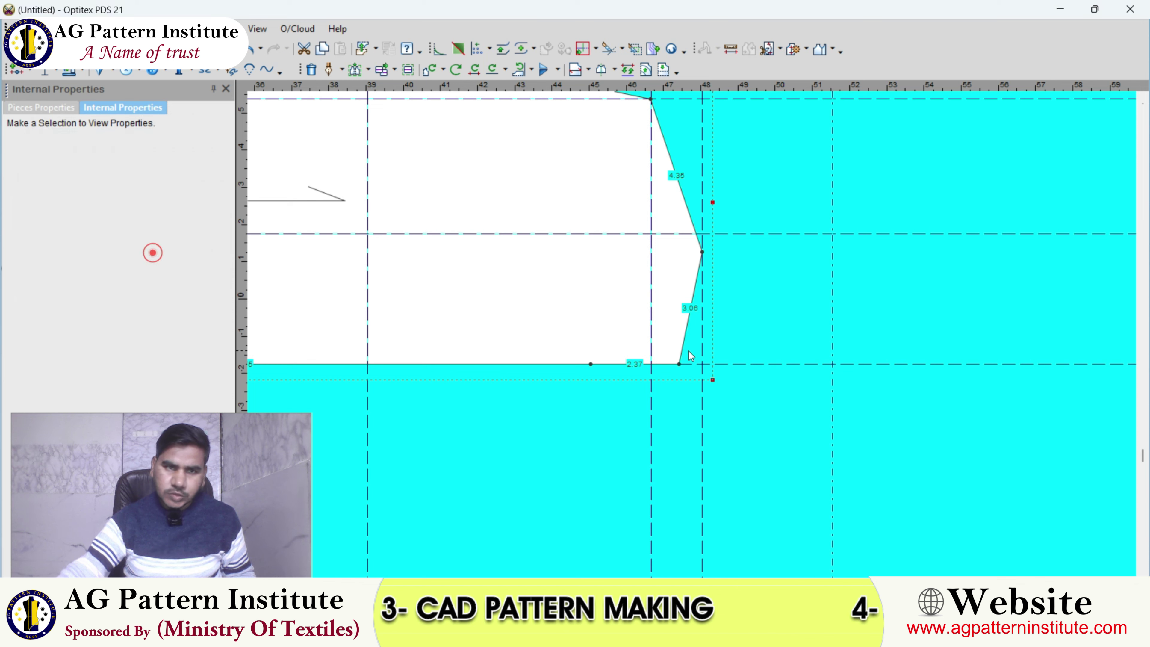
double_click(702, 341)
text(-3.5)
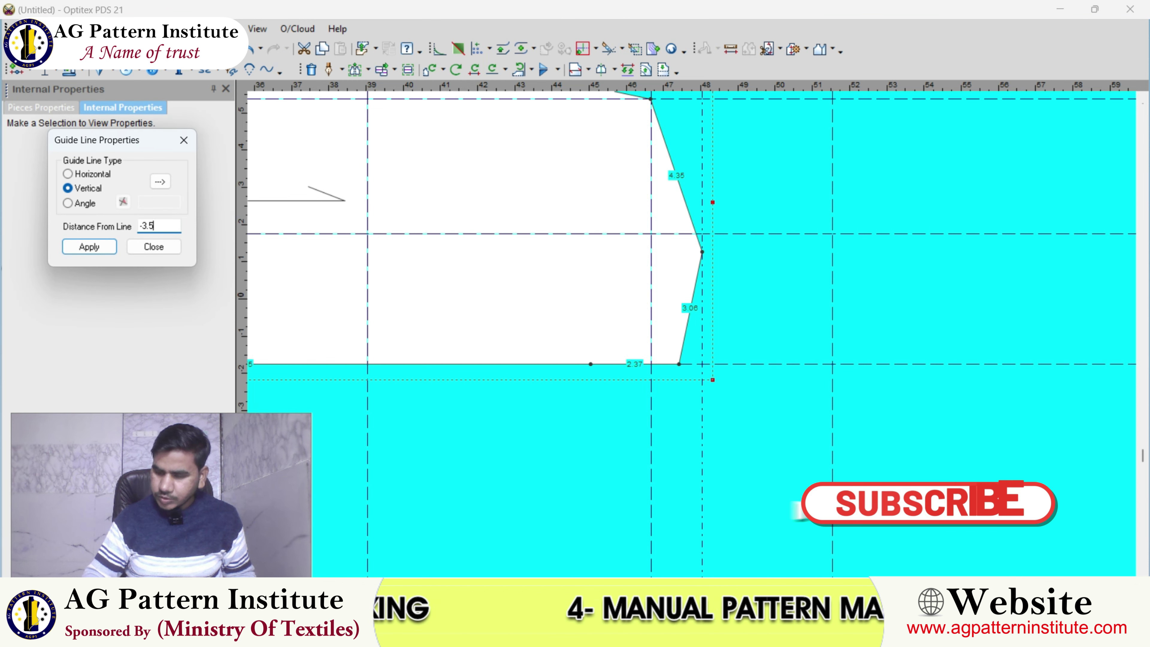
key(Return)
click(154, 247)
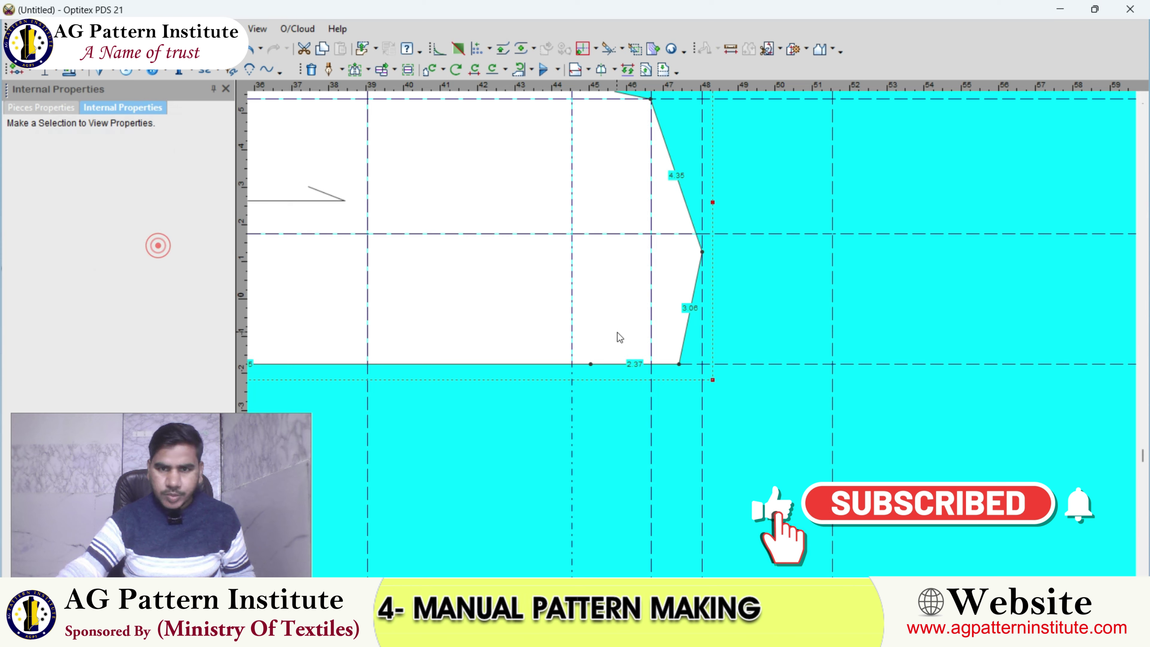
- Add another vertical guide offset -1.25
scroll(500, 333, up, 2)
click(831, 363)
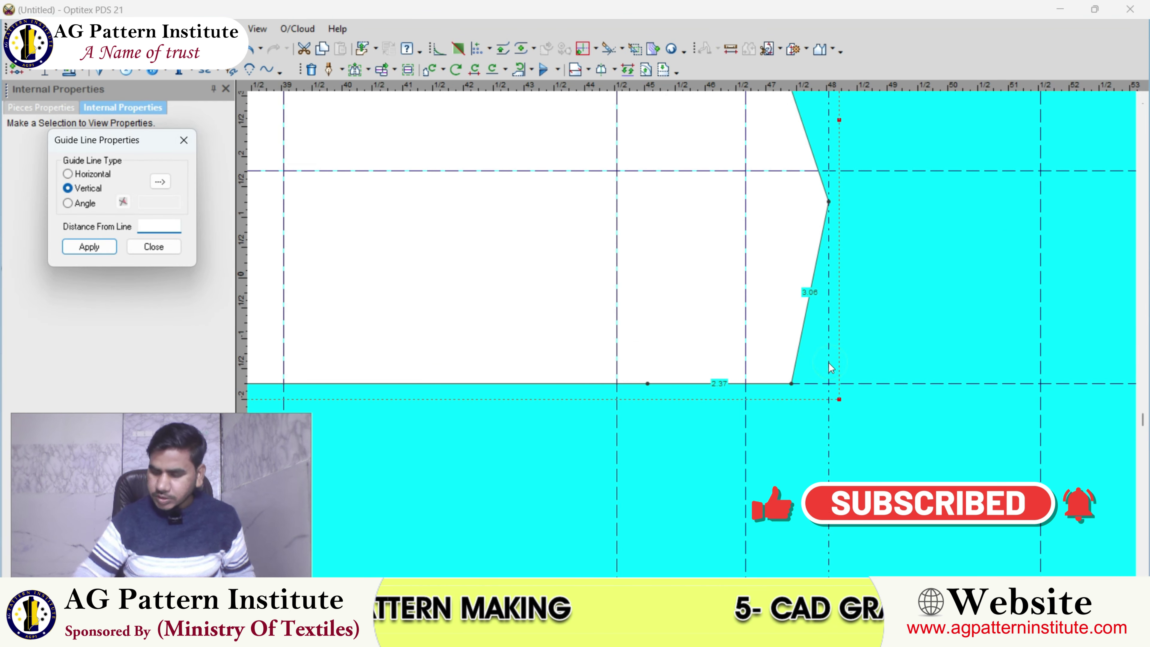
text(-1.25)
key(Return)
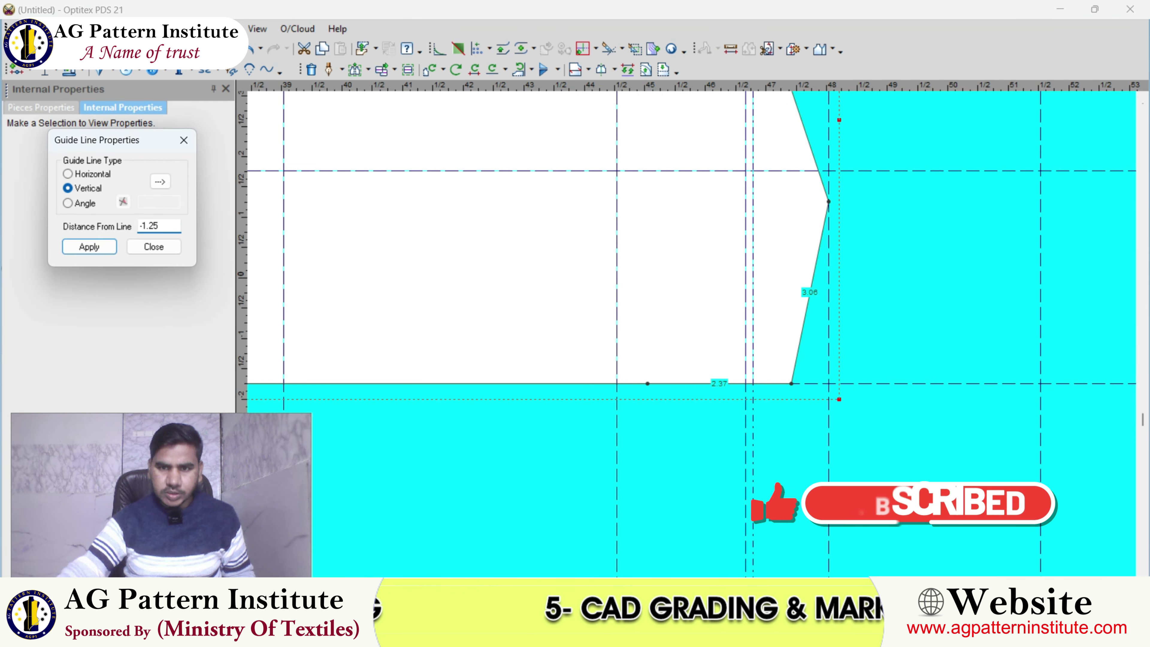
click(164, 247)
scroll(694, 334, up, 2)
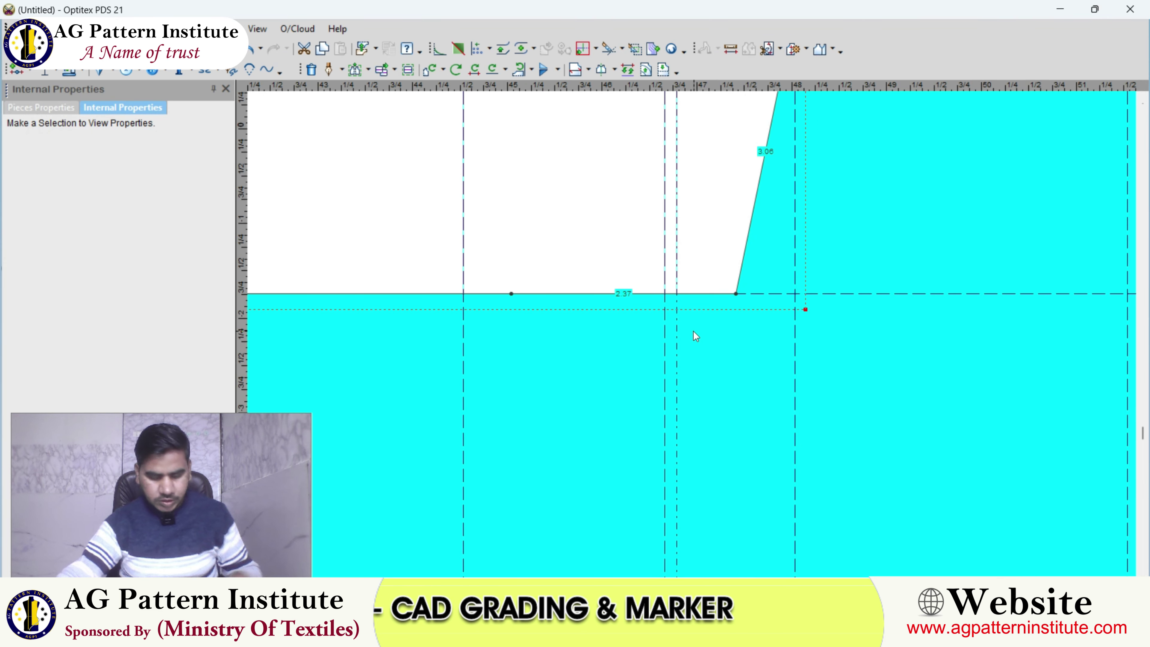
- Add a point on the hem where it meets the guide
scroll(641, 352, up, 1)
click(646, 347)
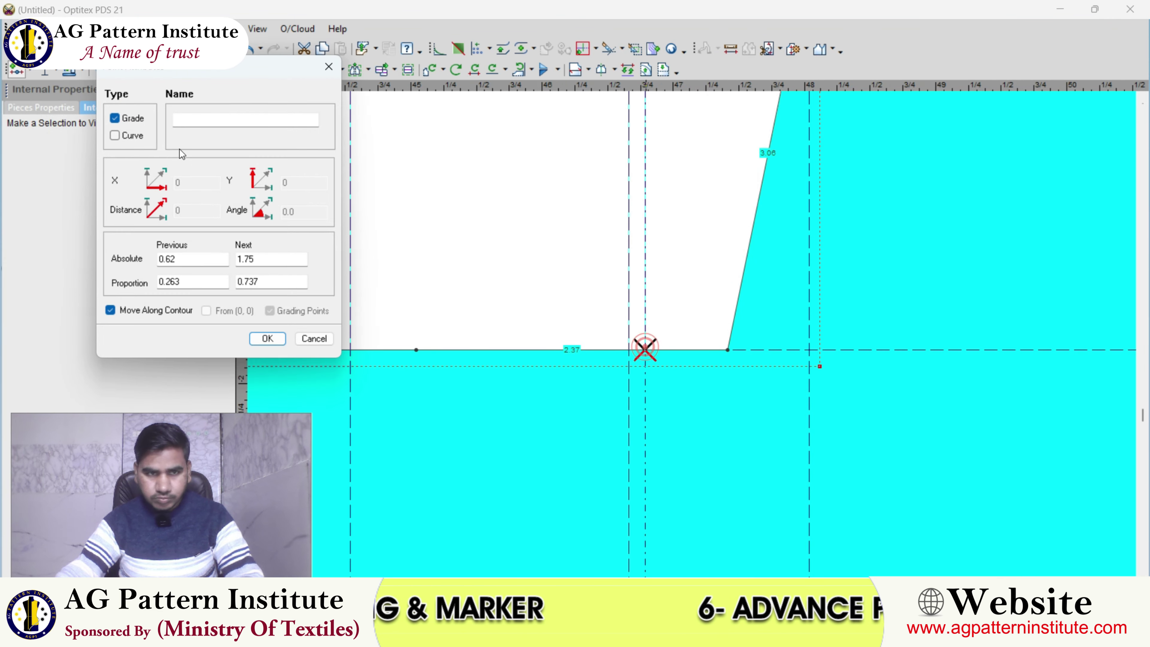
click(267, 339)
scroll(462, 249, down, 3)
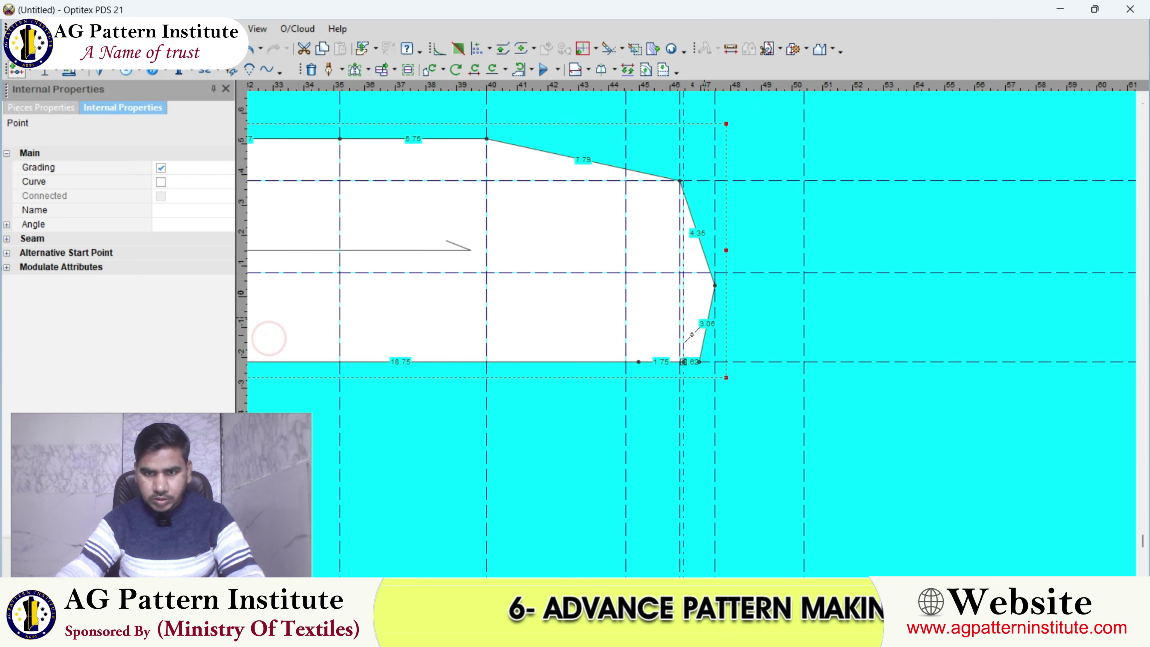
scroll(692, 334, up, 1)
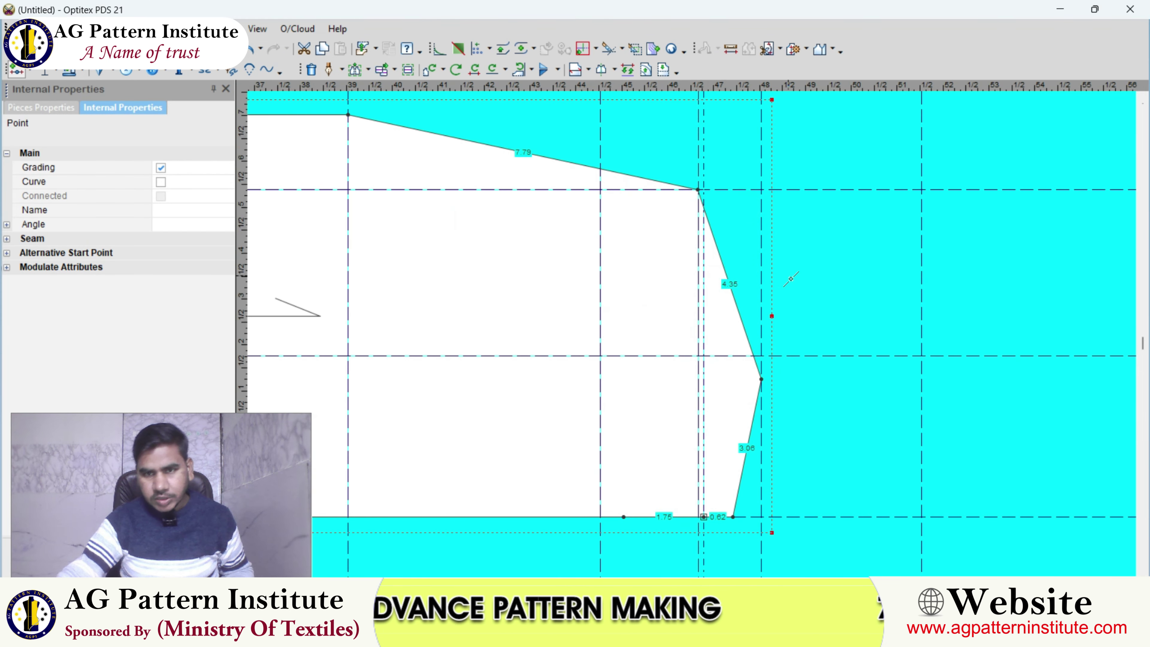
scroll(722, 392, down, 1)
scroll(698, 295, down, 1)
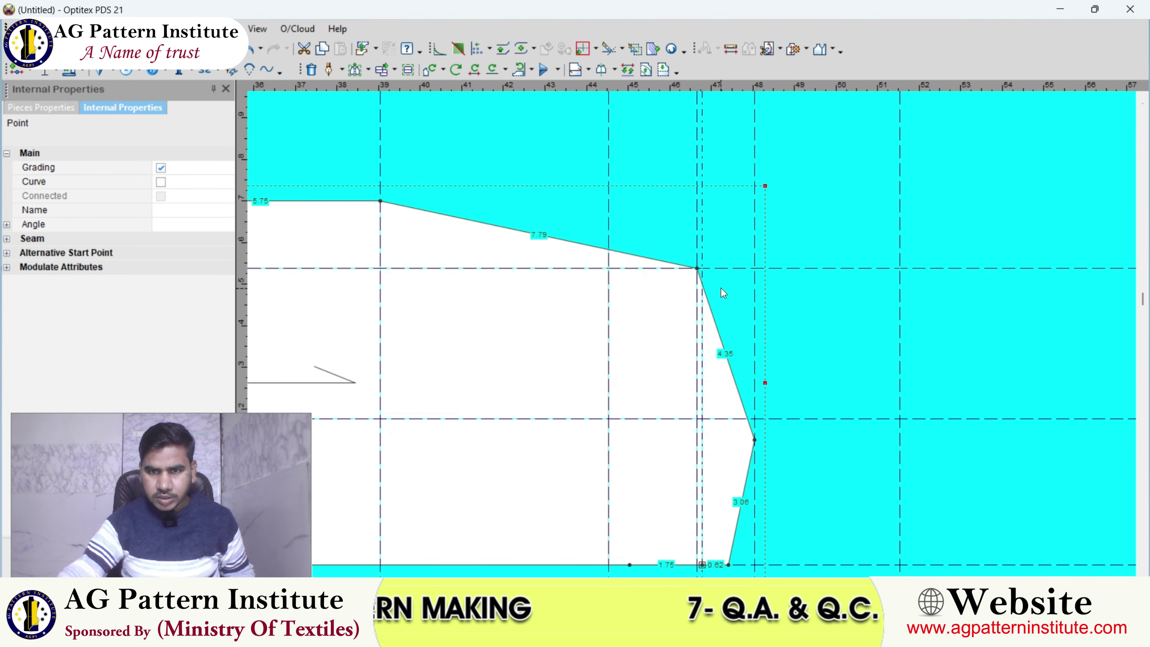
- Add a horizontal guide 3/4 below the existing horizontal guide
double_click(732, 268)
text(-3/4)
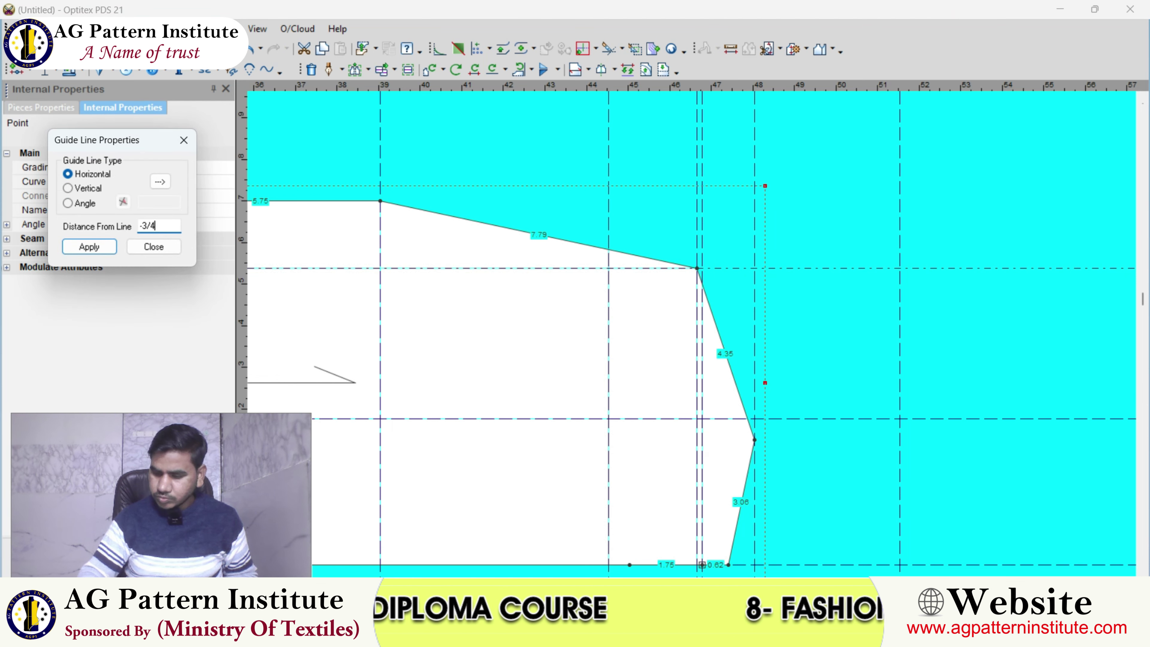
key(Return)
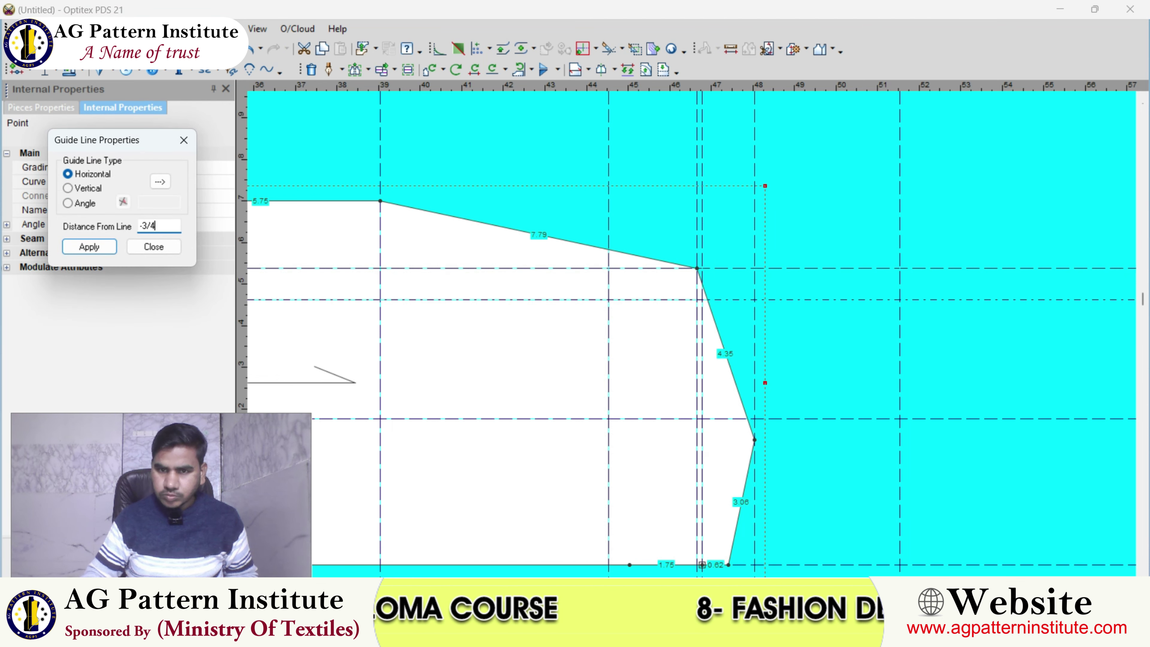
click(163, 252)
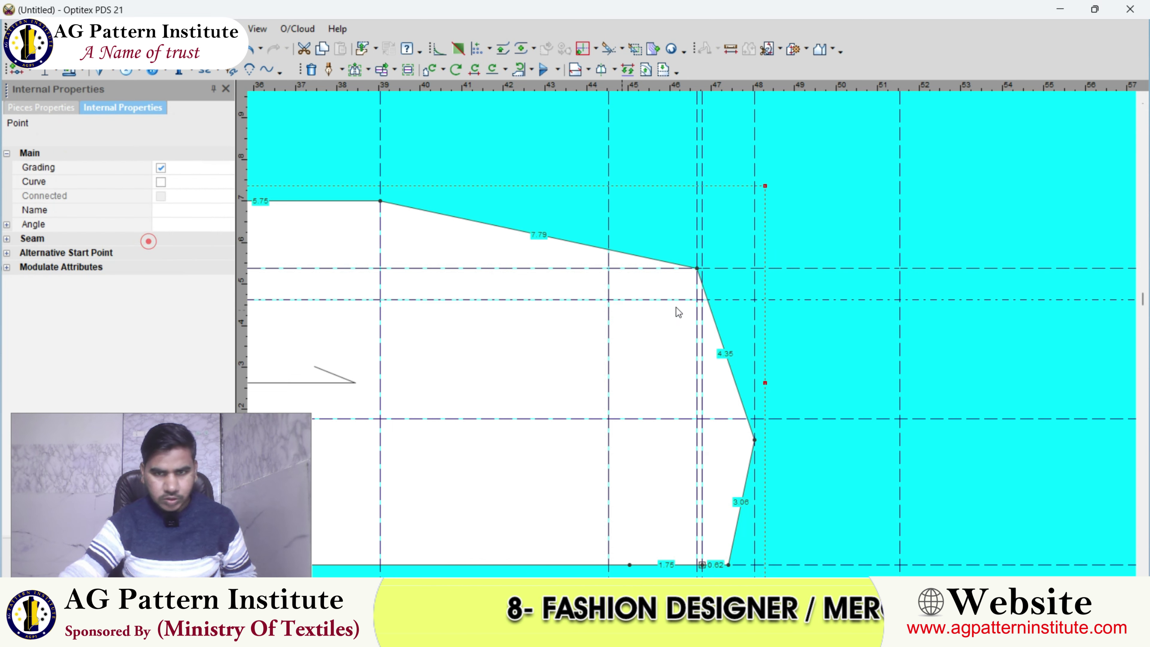
scroll(676, 307, up, 1)
scroll(693, 335, up, 1)
scroll(638, 253, up, 1)
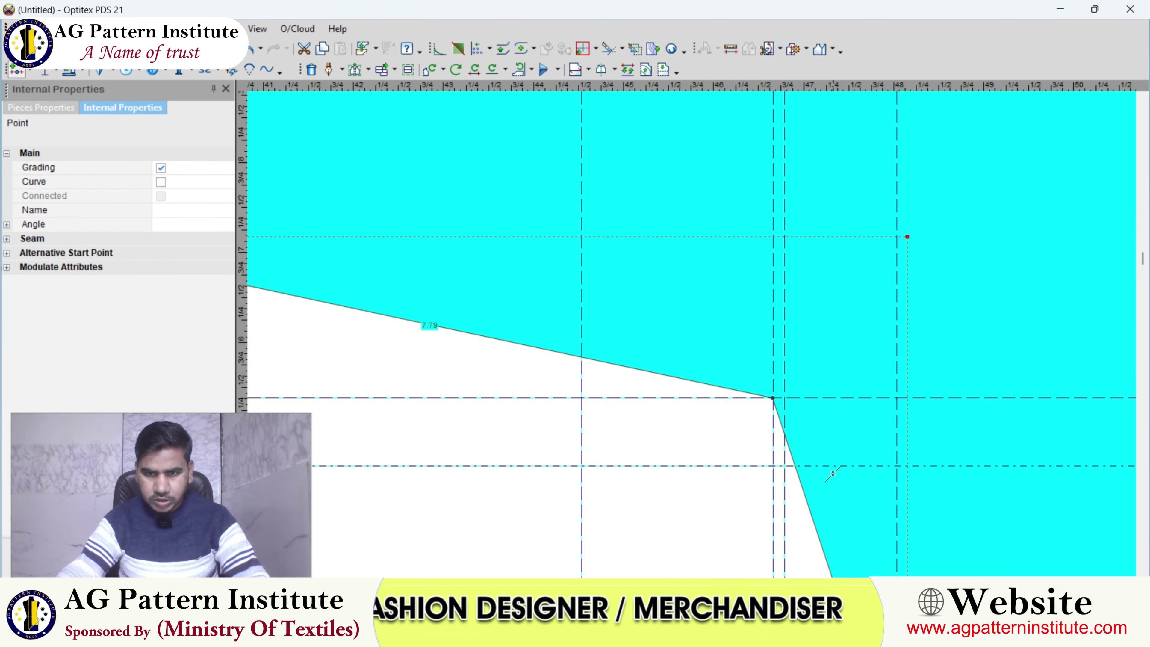
- Add a point on the armhole edge at the guide, replacing a misplaced one
click(790, 461)
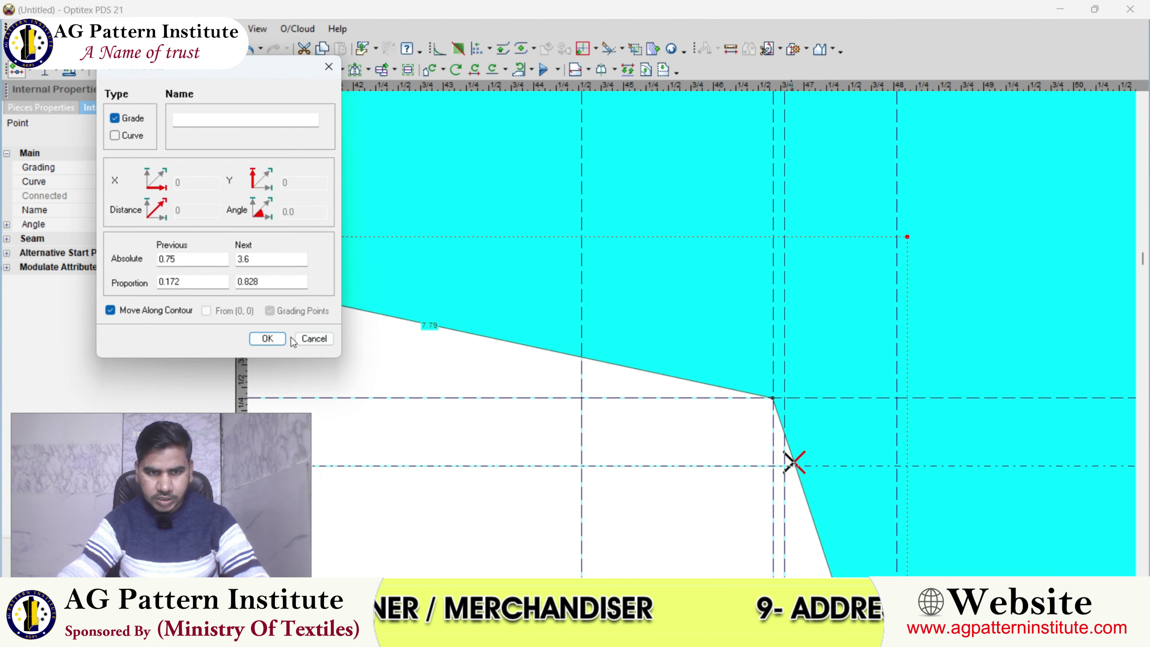
click(303, 340)
scroll(666, 304, up, 1)
click(597, 309)
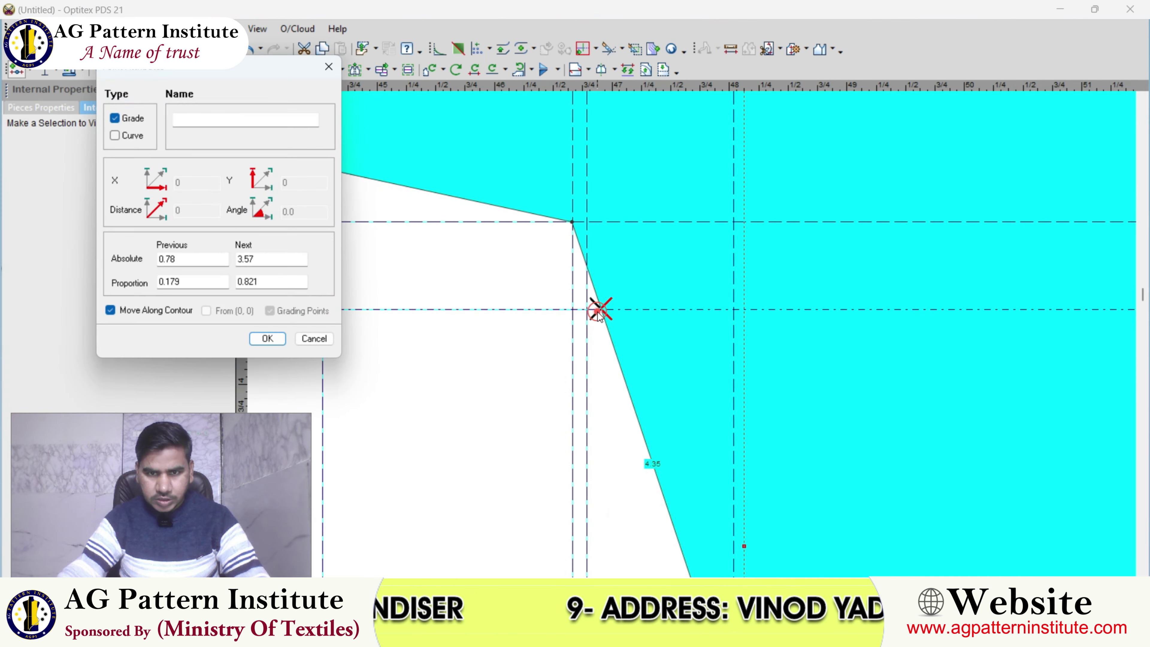
click(268, 339)
scroll(257, 337, down, 1)
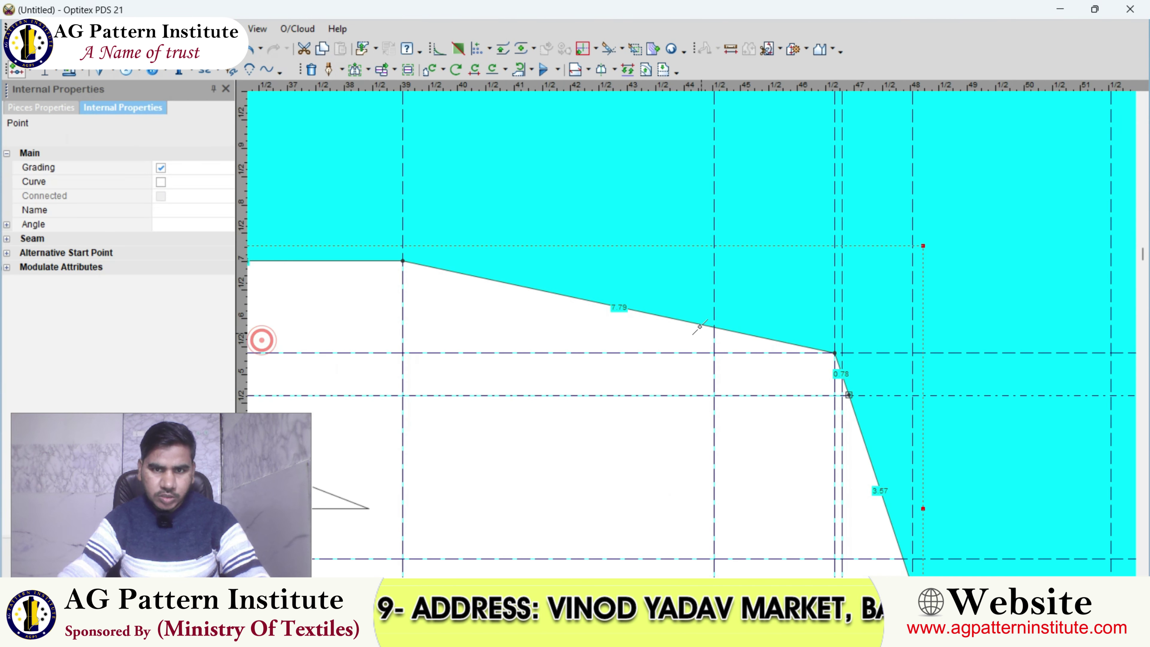
right_click(688, 288)
click(688, 277)
- Add a point at the armhole edge's guide crossing, giving 3.04 and 3.66 segments
click(835, 353)
scroll(837, 382, down, 2)
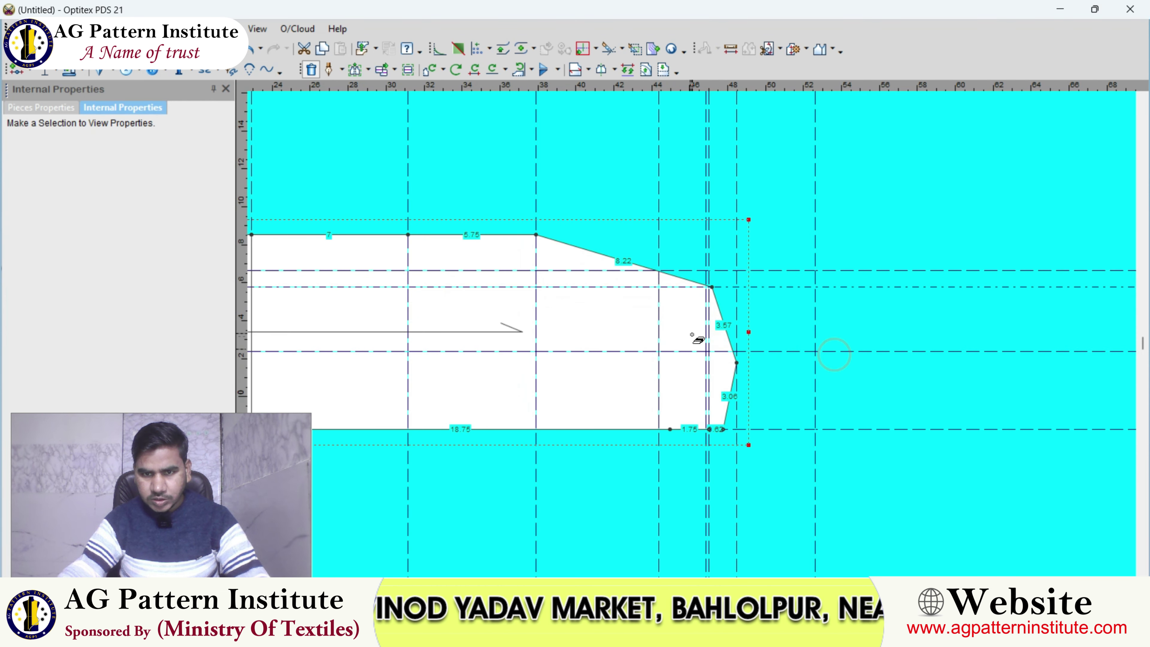
scroll(737, 416, up, 1)
scroll(698, 314, up, 1)
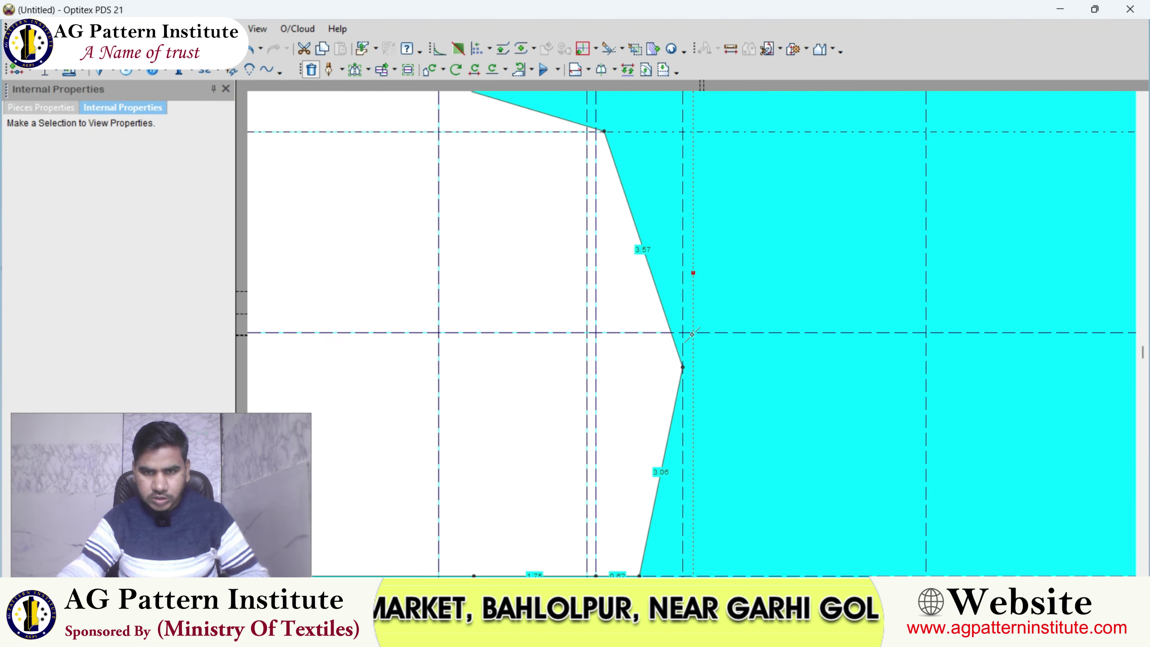
scroll(680, 370, up, 1)
click(666, 330)
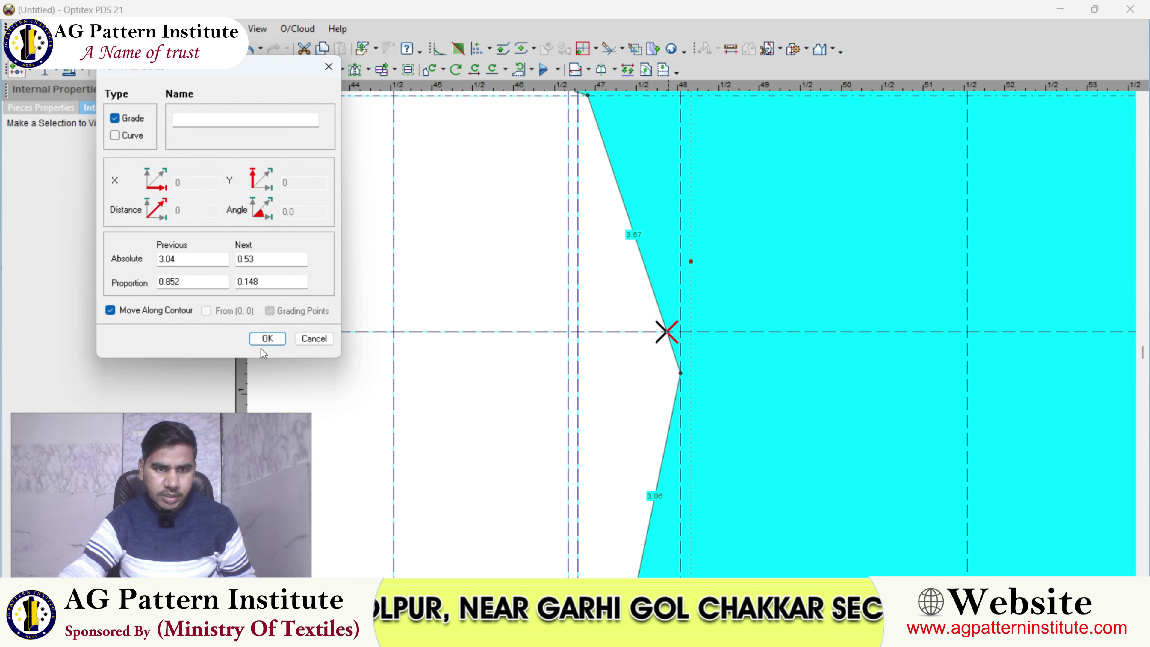
click(267, 339)
scroll(257, 337, down, 1)
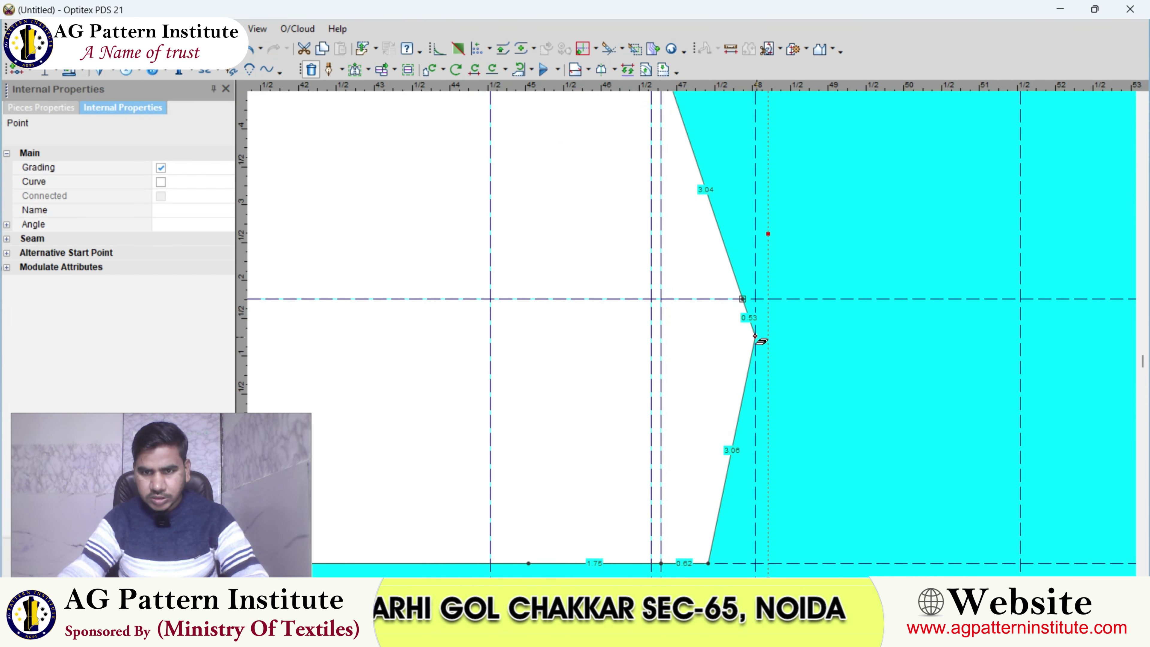
scroll(761, 340, down, 2)
scroll(694, 362, up, 1)
- Remove the 0.62-segment point and add a lower-edge point 2.25 from the corner
click(690, 367)
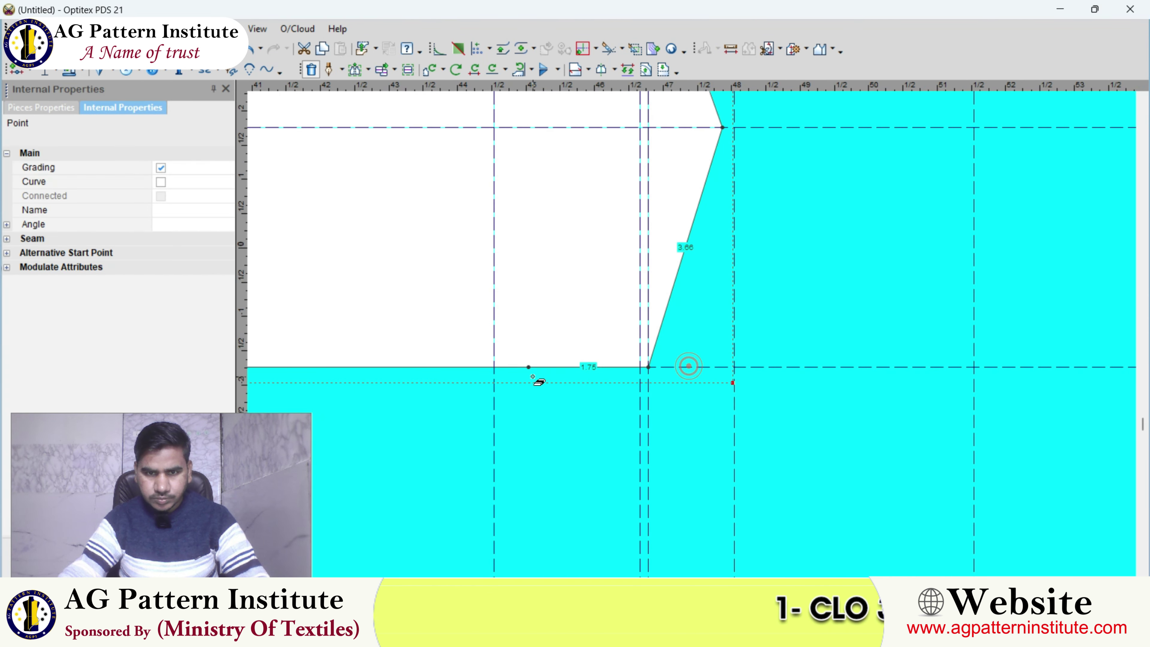
middle_drag(530, 367, 691, 334)
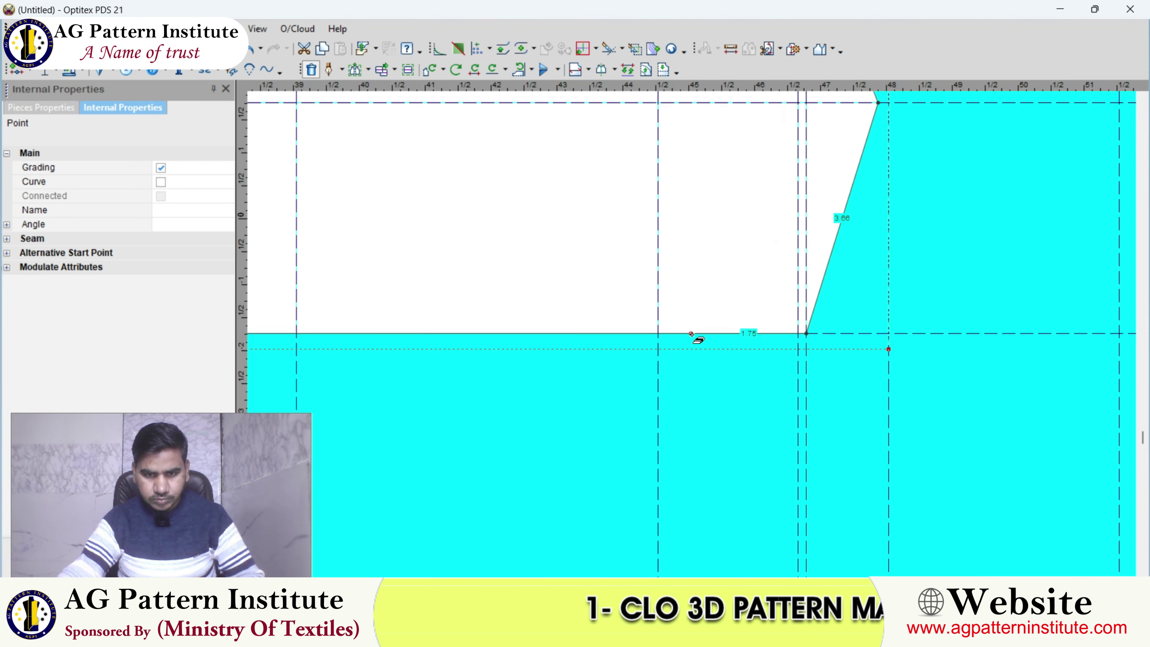
click(692, 334)
click(661, 333)
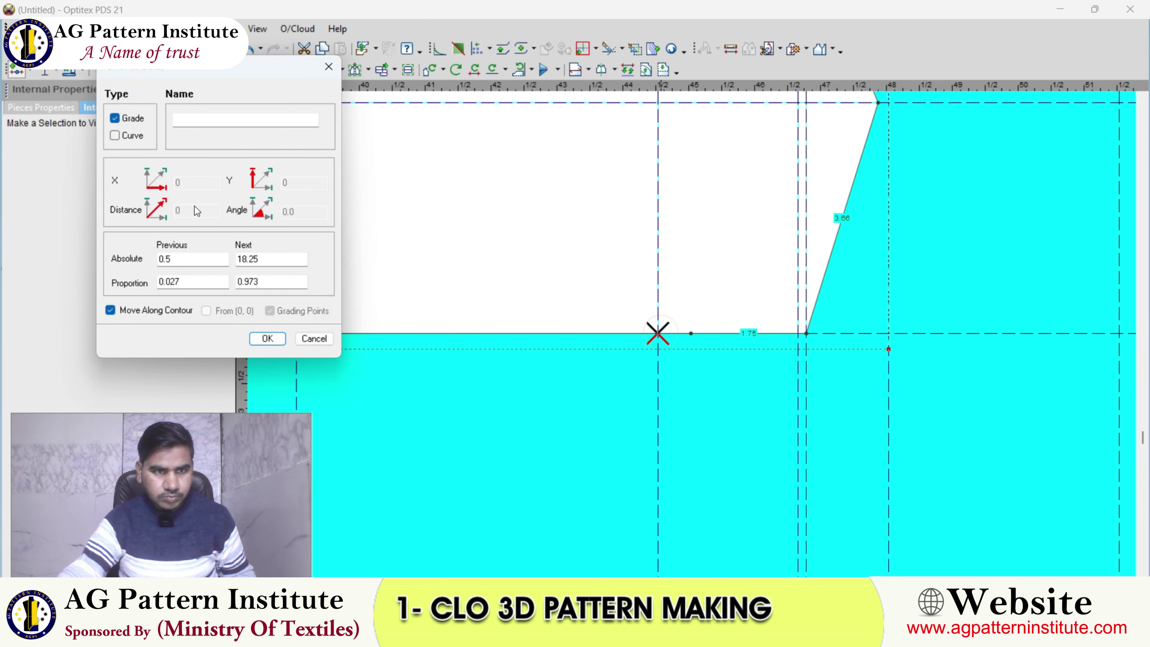
click(267, 339)
scroll(694, 322, up, 2)
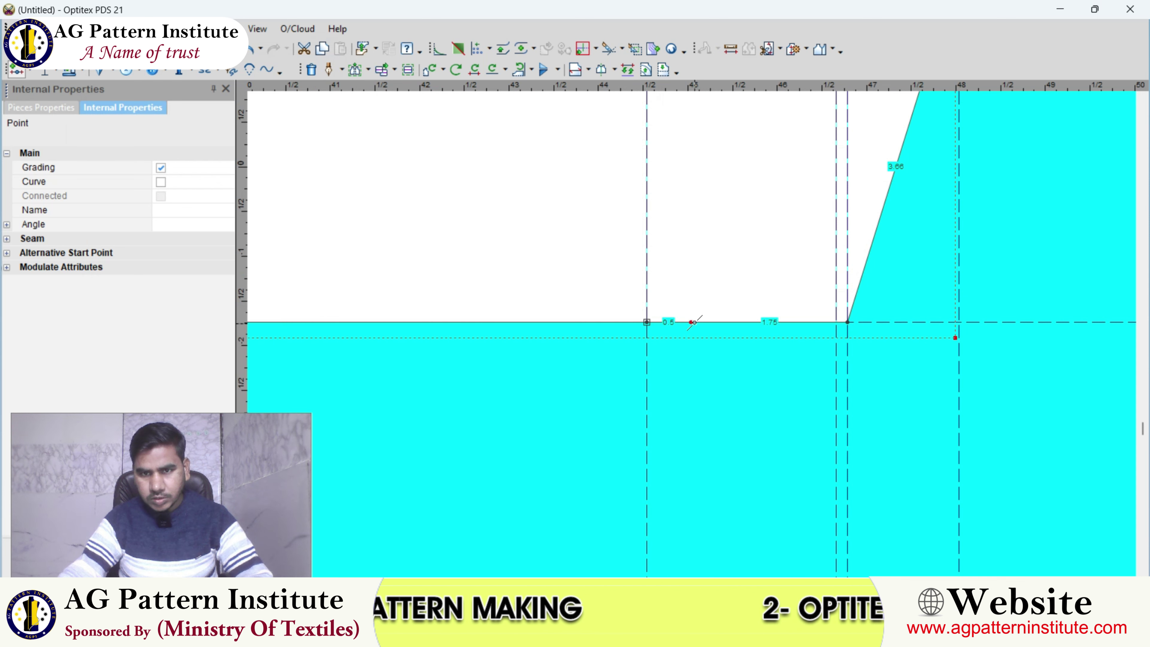
scroll(693, 323, down, 3)
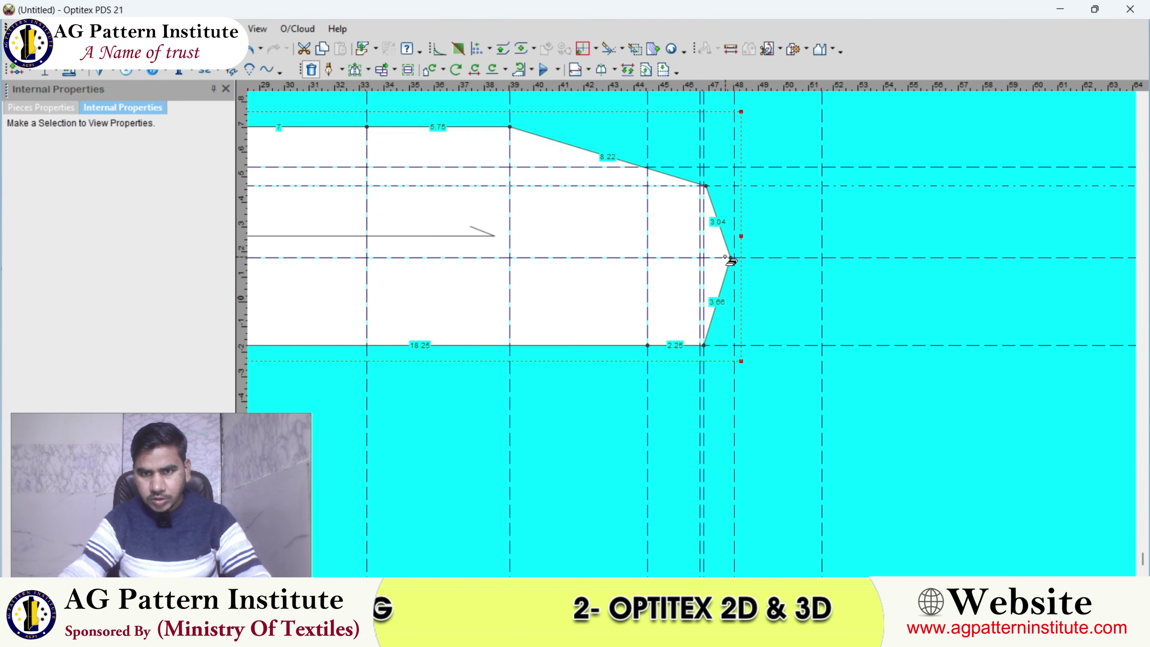
- Delete all existing guide lines from the view
click(257, 28)
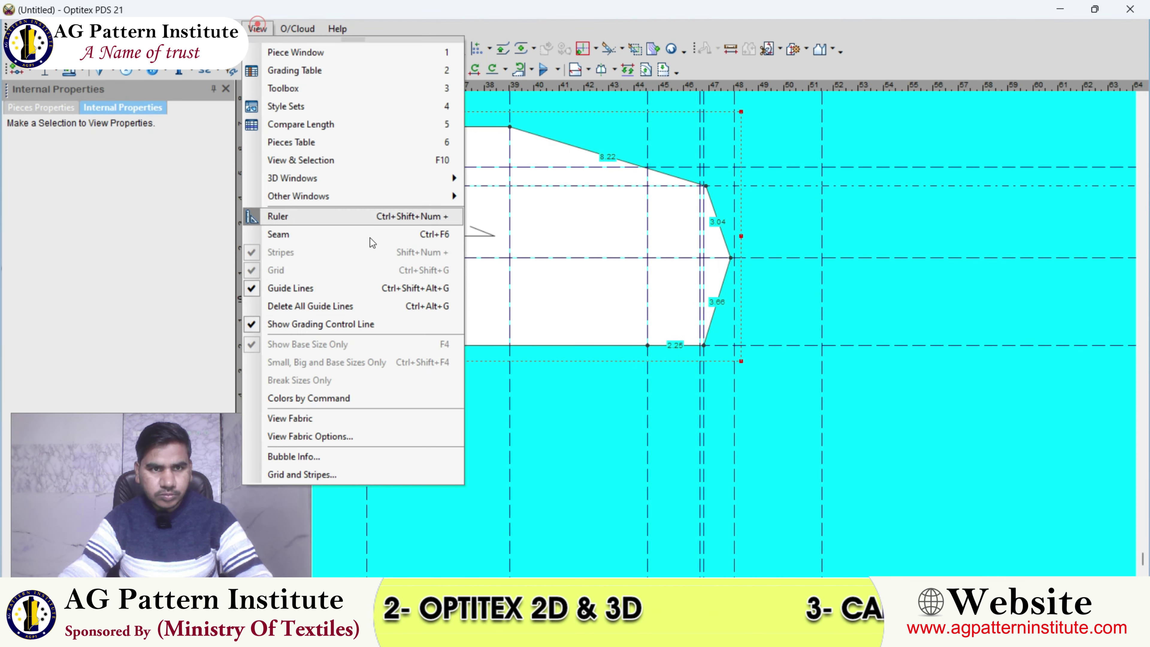
click(352, 307)
scroll(675, 313, up, 2)
- Select the bodice piece and its upper corner point, cancelling the first move attempt
click(684, 304)
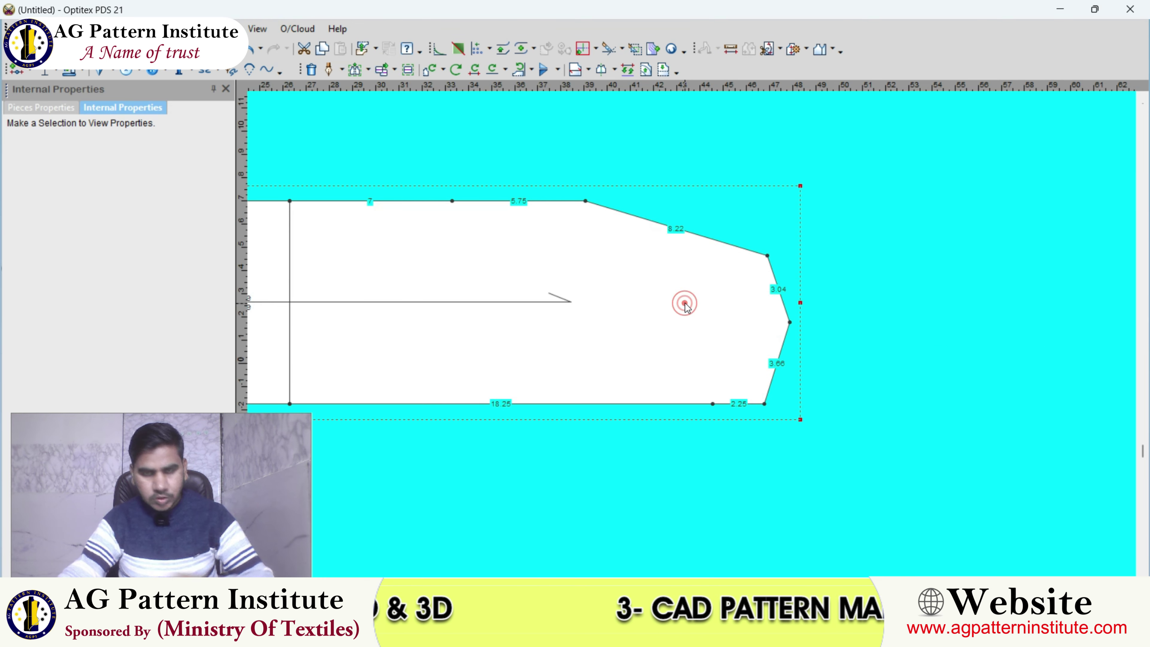
key(Escape)
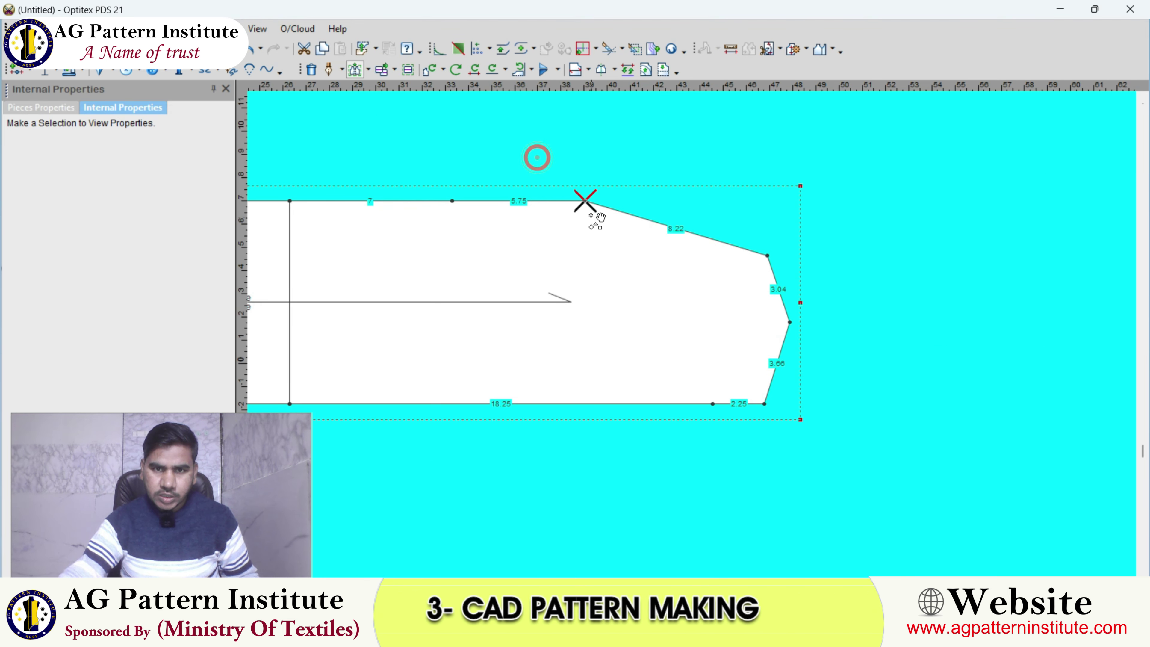
click(598, 202)
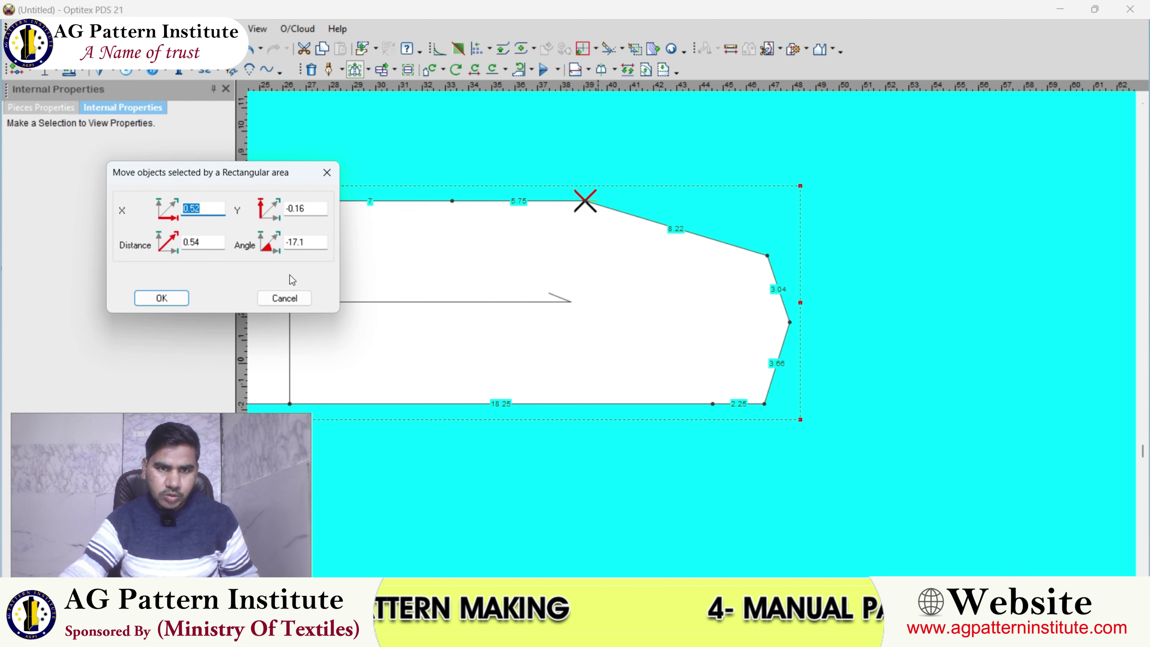
click(285, 297)
right_click(675, 168)
click(674, 168)
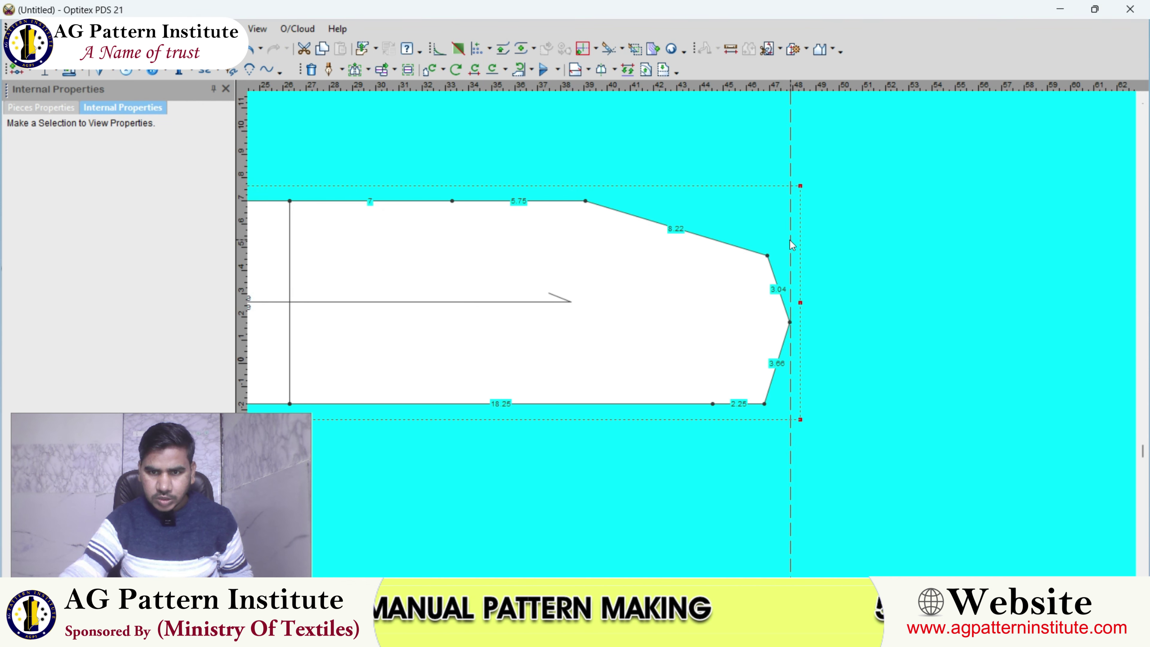
scroll(714, 252, down, 2)
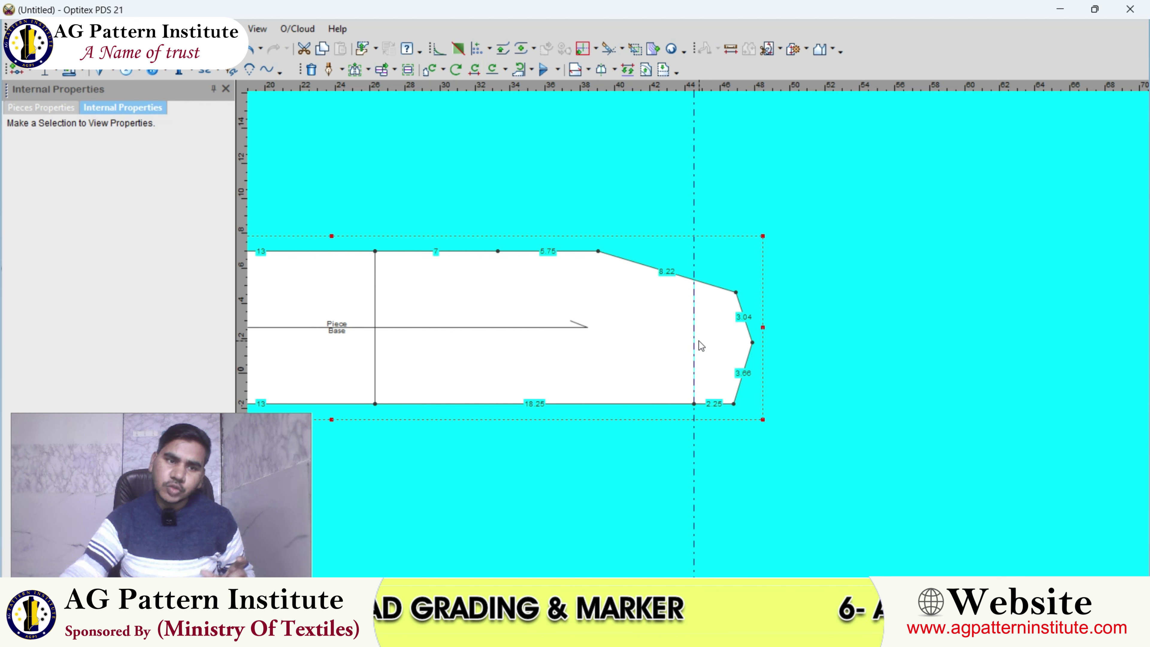
- Set the vertical guide's distance to -5
double_click(695, 229)
text(-5)
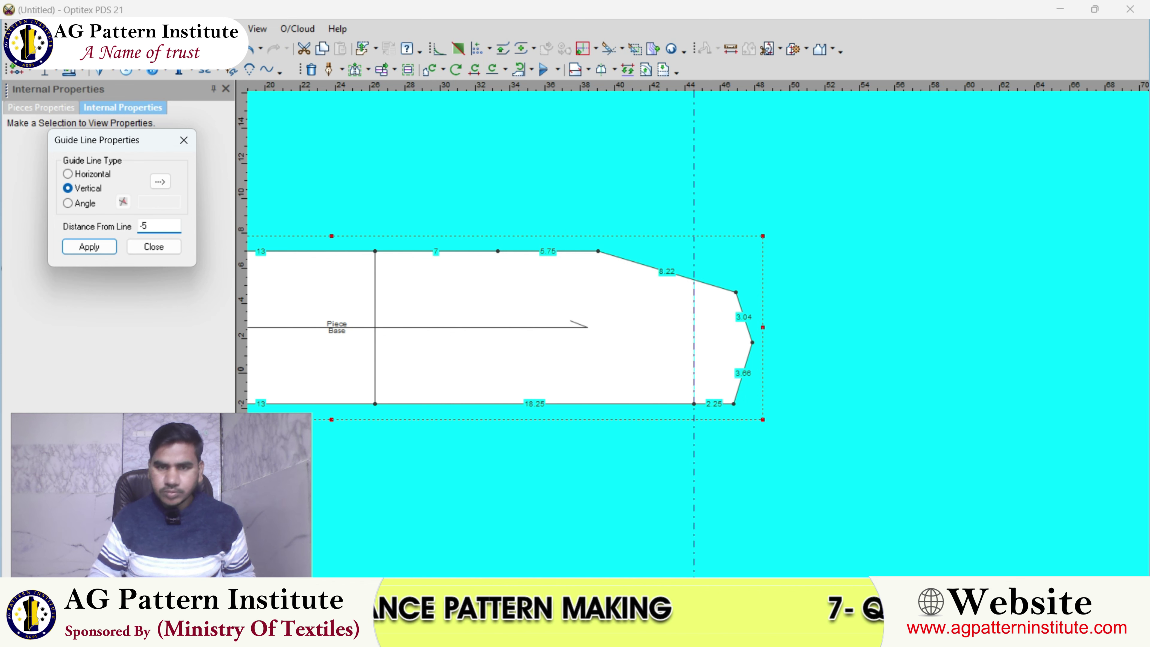
click(145, 244)
scroll(589, 251, up, 1)
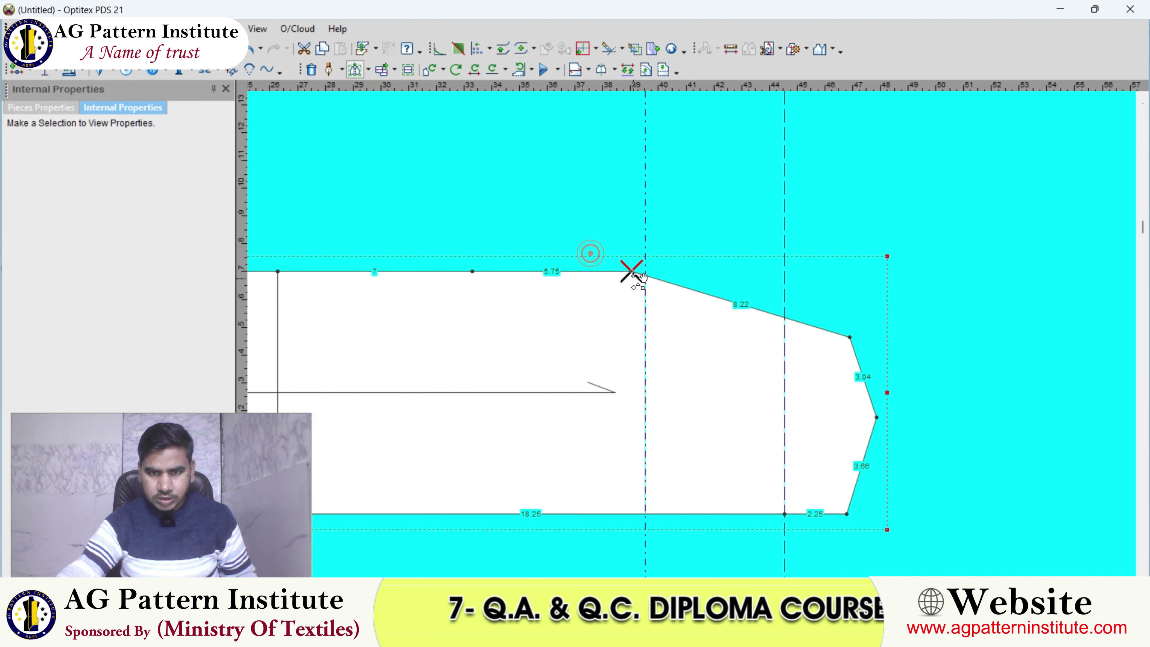
- Move the upper corner point by X 0.5, Y -0.15, making top edges 6.25 and 7.74
key(Return)
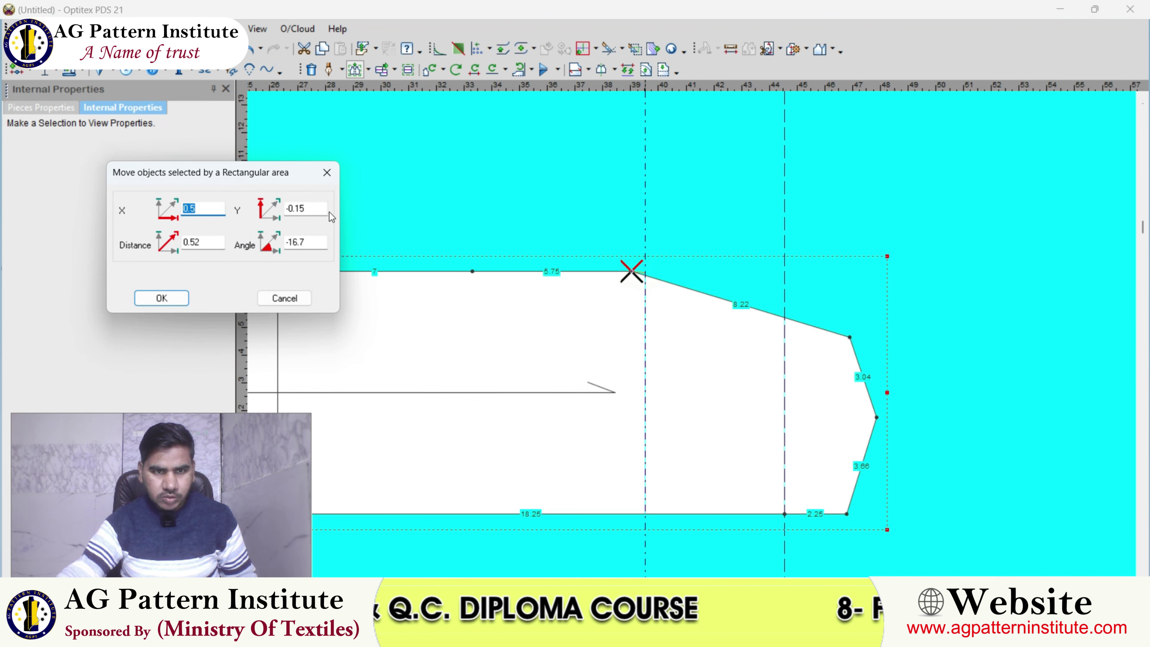
key(Return)
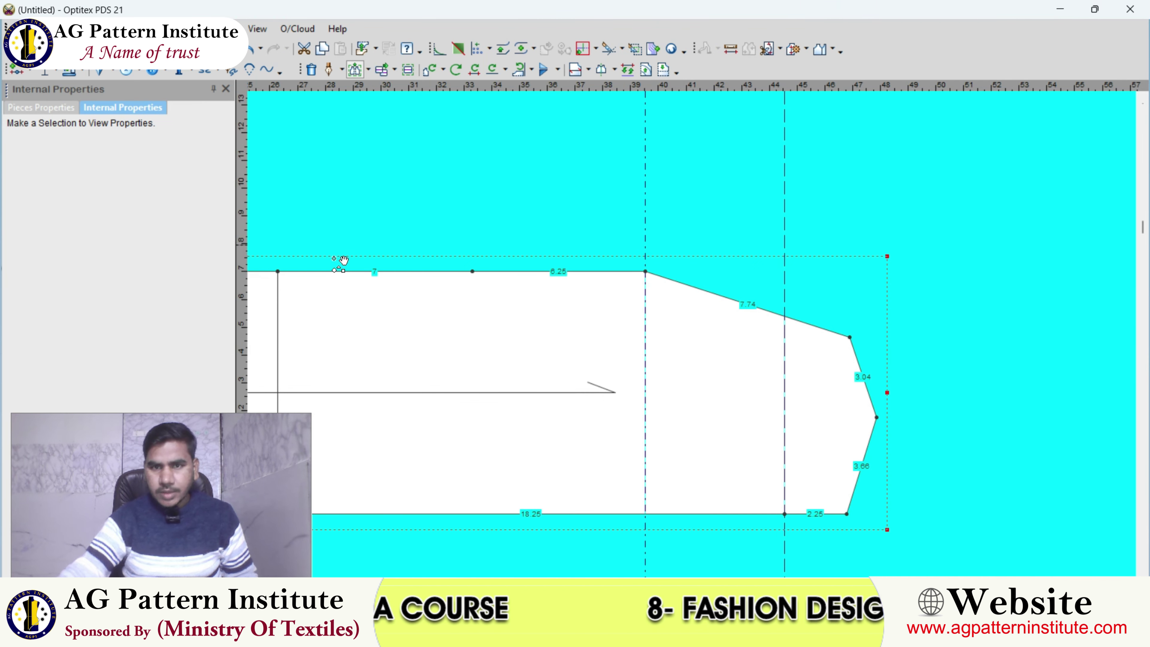
scroll(589, 235, down, 2)
scroll(711, 377, up, 2)
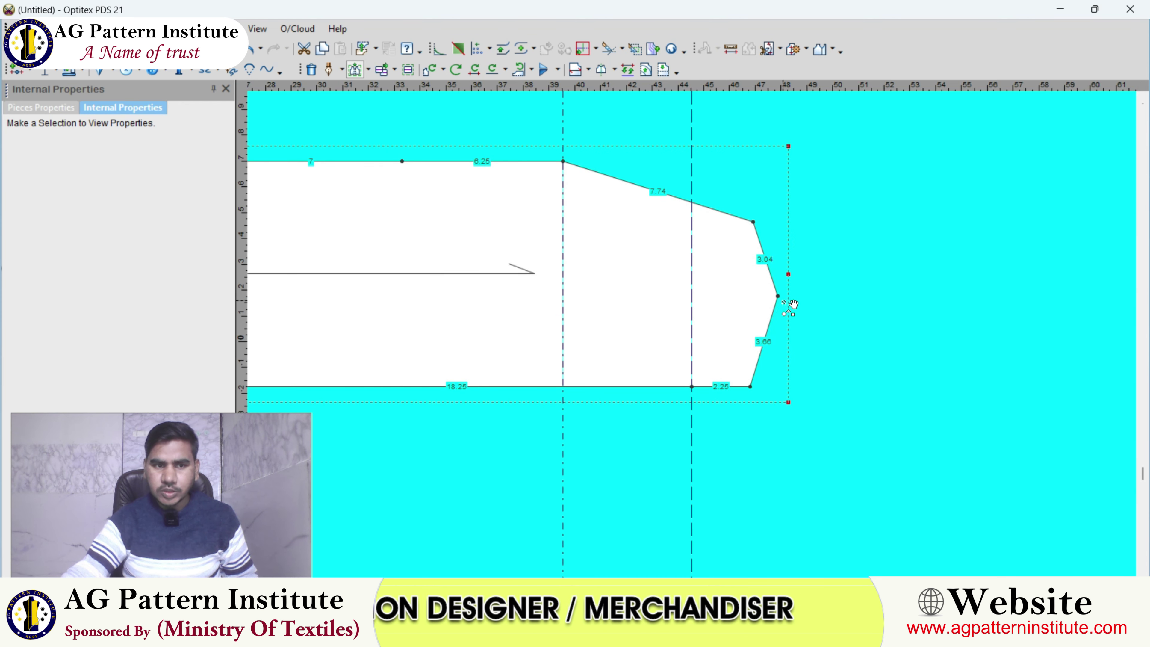
- Add a horizontal guide through the armhole corner plus a second one just below it
scroll(698, 342, down, 2)
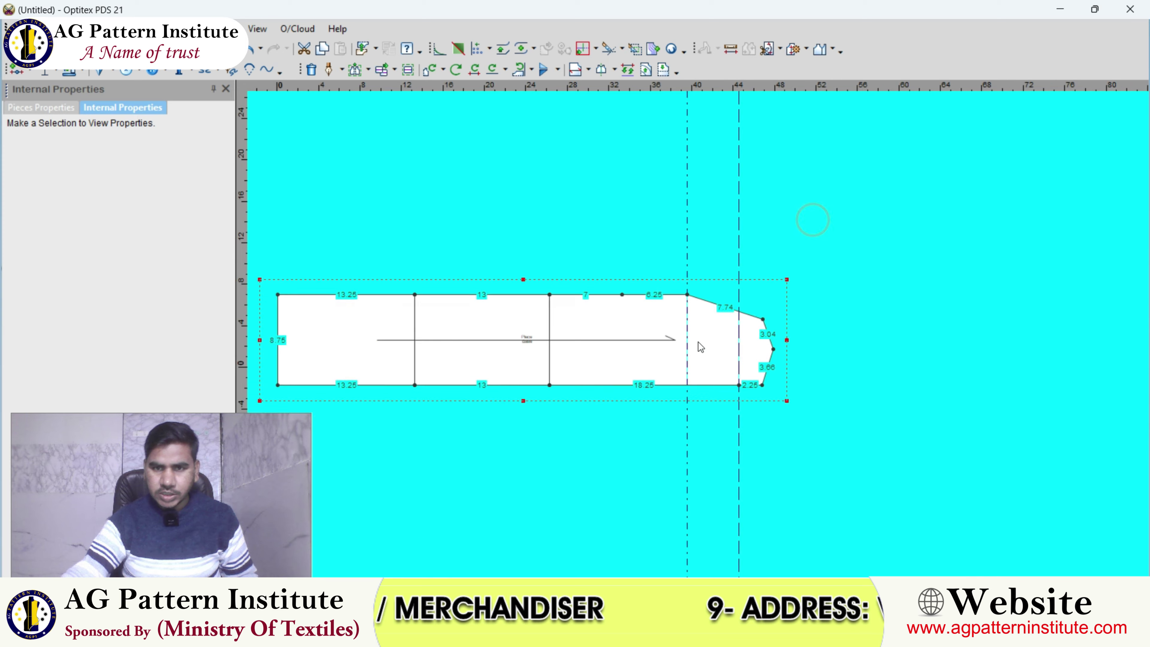
scroll(704, 323, up, 2)
drag(840, 91, 845, 282)
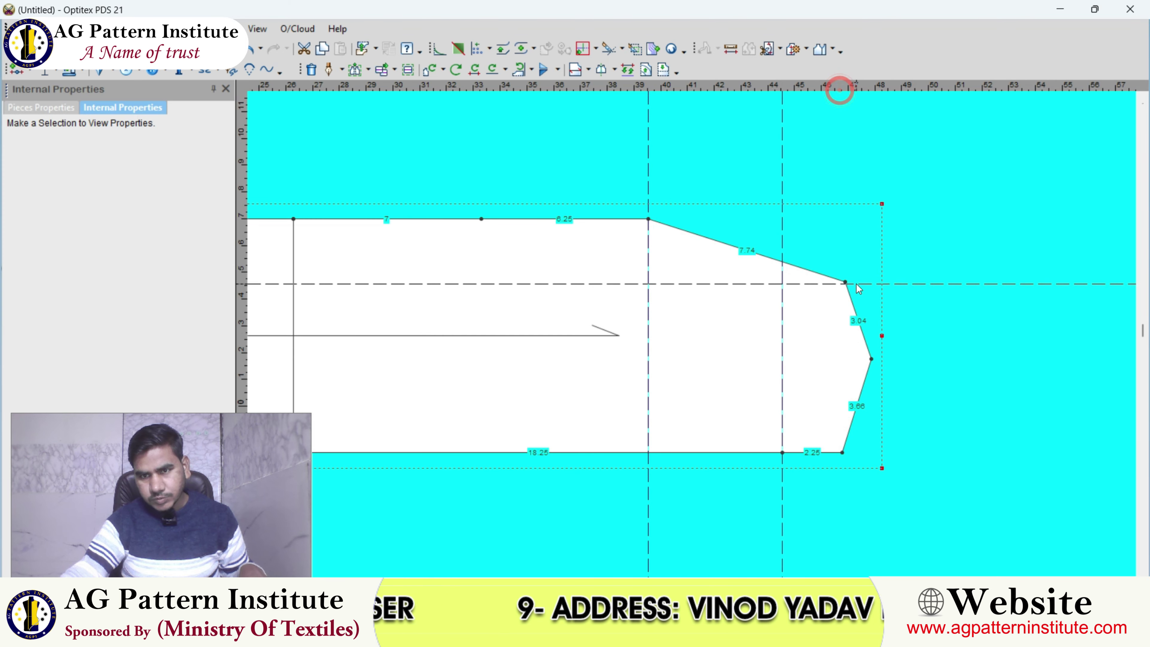
scroll(700, 340, down, 2)
scroll(698, 340, up, 2)
scroll(693, 337, down, 2)
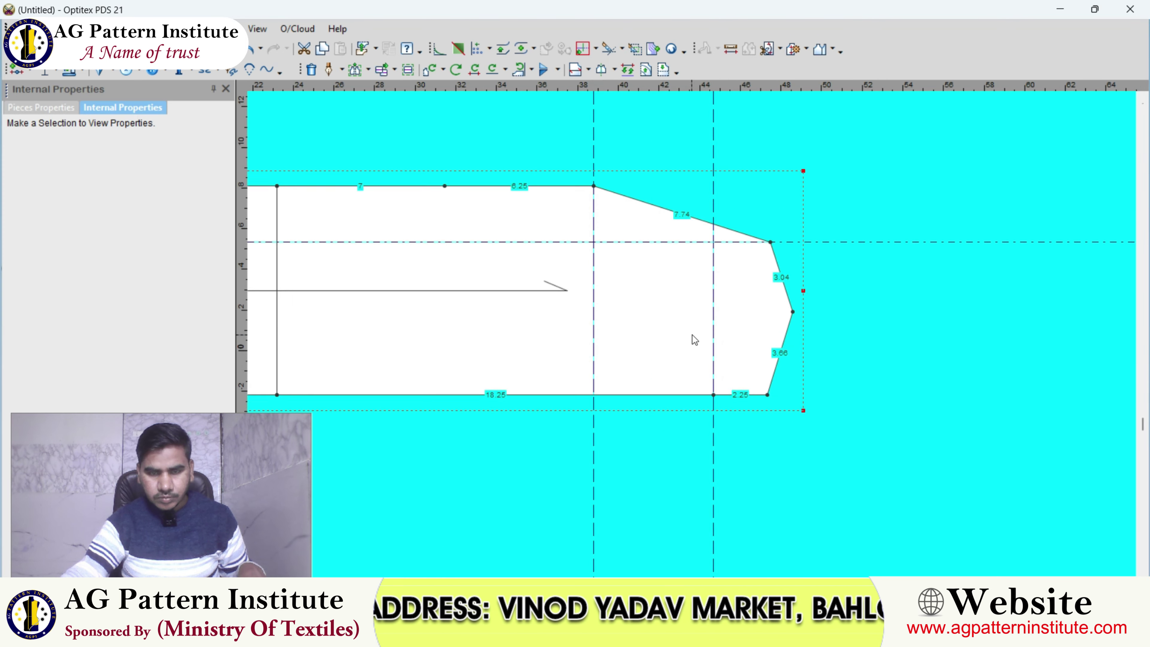
scroll(692, 334, up, 2)
scroll(772, 366, down, 1)
scroll(659, 287, up, 1)
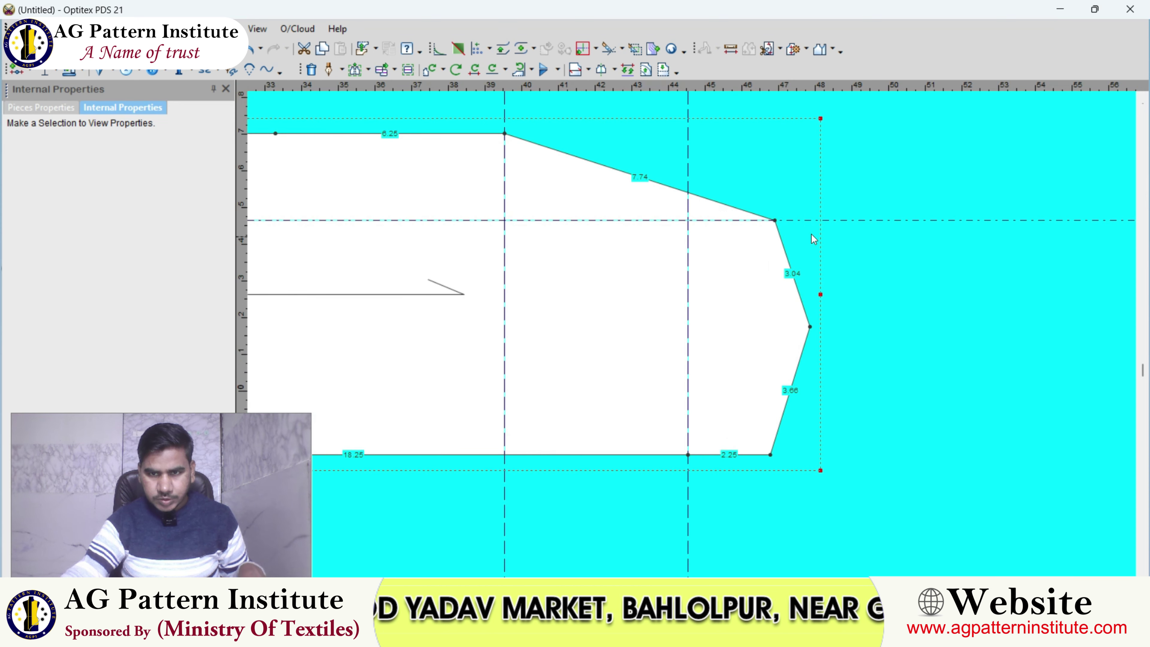
double_click(819, 220)
text(-2)
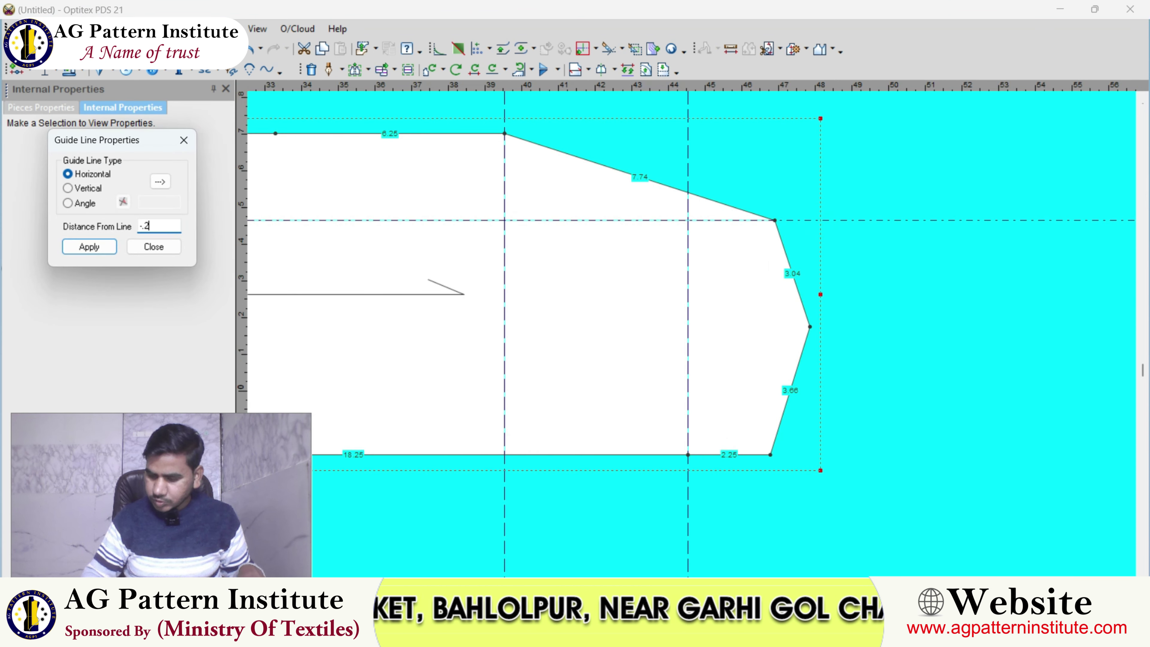
key(Return)
click(146, 245)
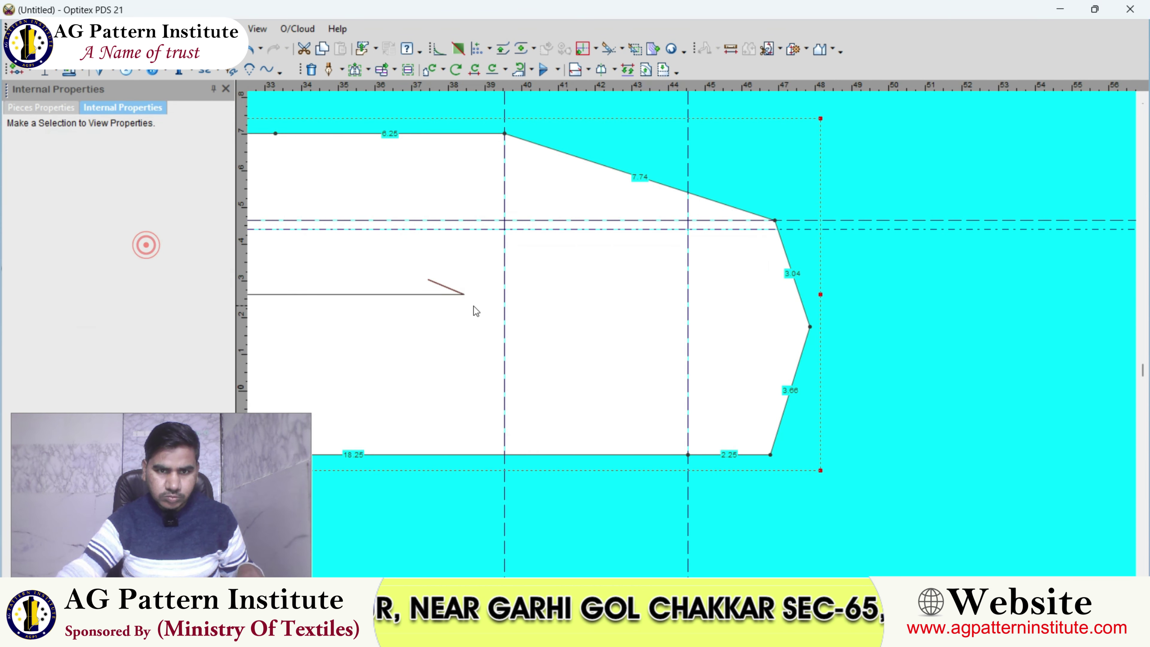
- Place a vertical guide at the armhole tip, offset -5 to the left
drag(505, 318, 811, 358)
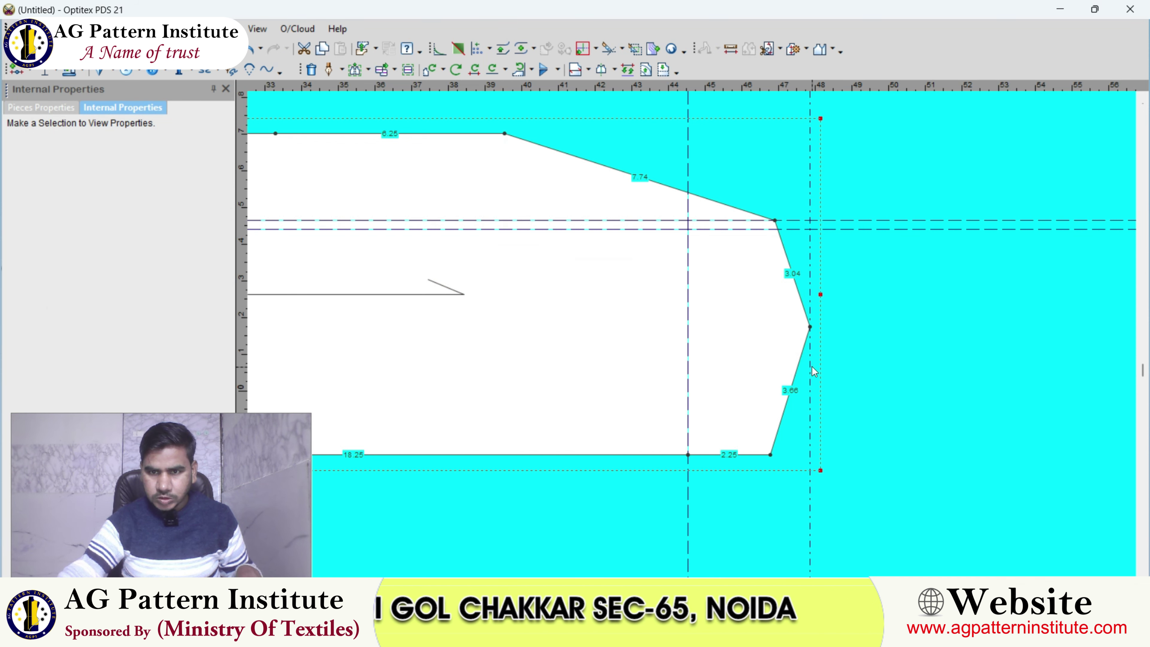
double_click(812, 367)
text(-5)
key(Return)
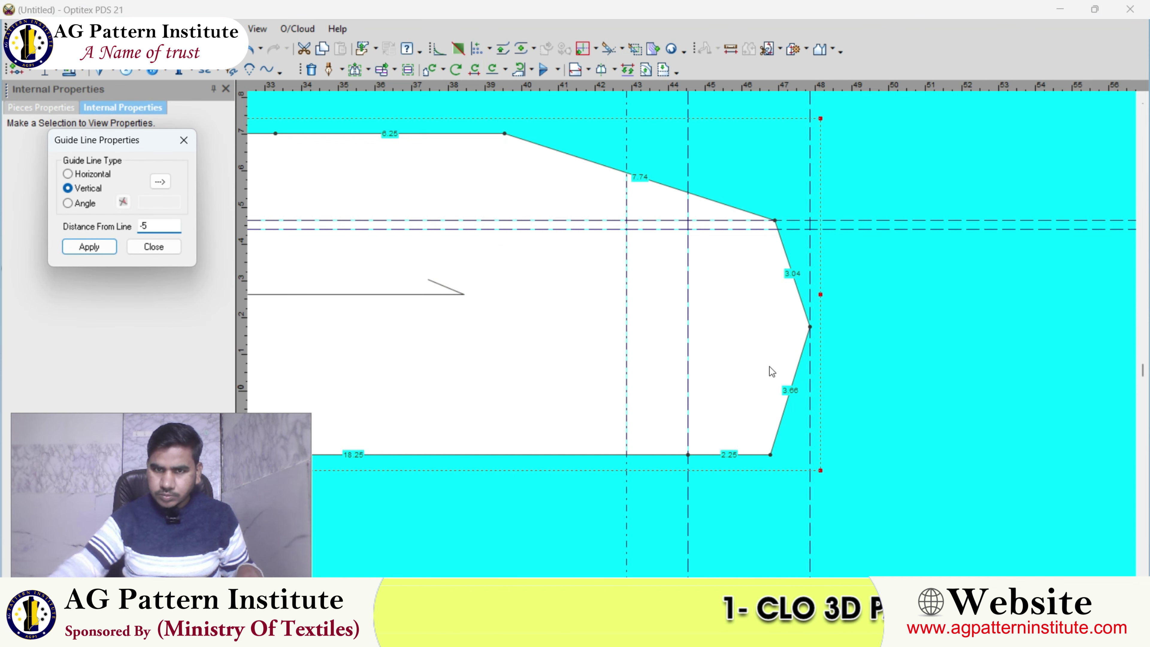
click(154, 247)
scroll(715, 294, down, 1)
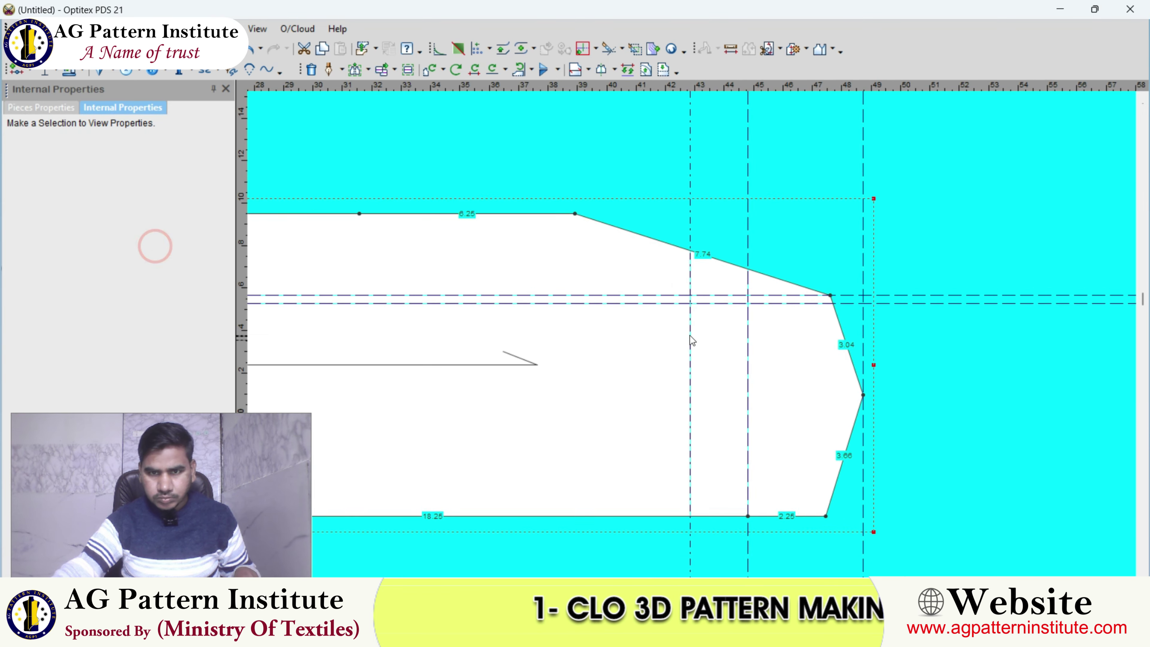
scroll(664, 291, up, 2)
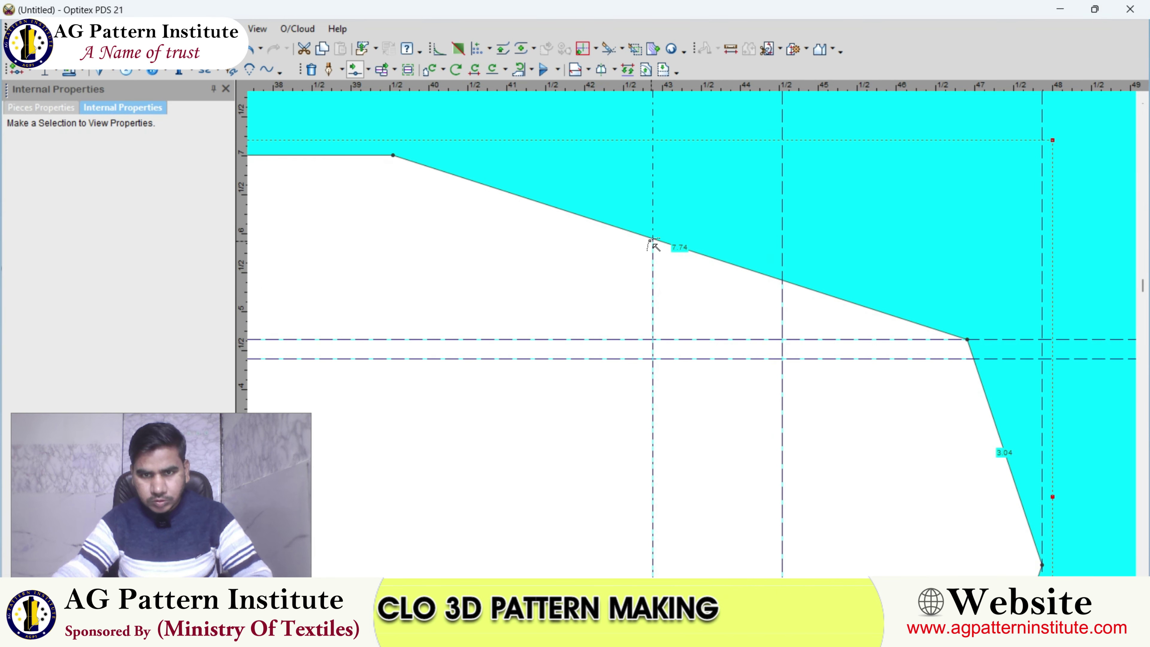
- Bend the sloped top edge into a neckline curve dipping to the lower guide
mouse_move(654, 245)
mouse_down()
mouse_move(649, 357)
mouse_move(575, 281)
mouse_up()
scroll(693, 338, down, 1)
scroll(680, 331, up, 1)
scroll(693, 337, up, 1)
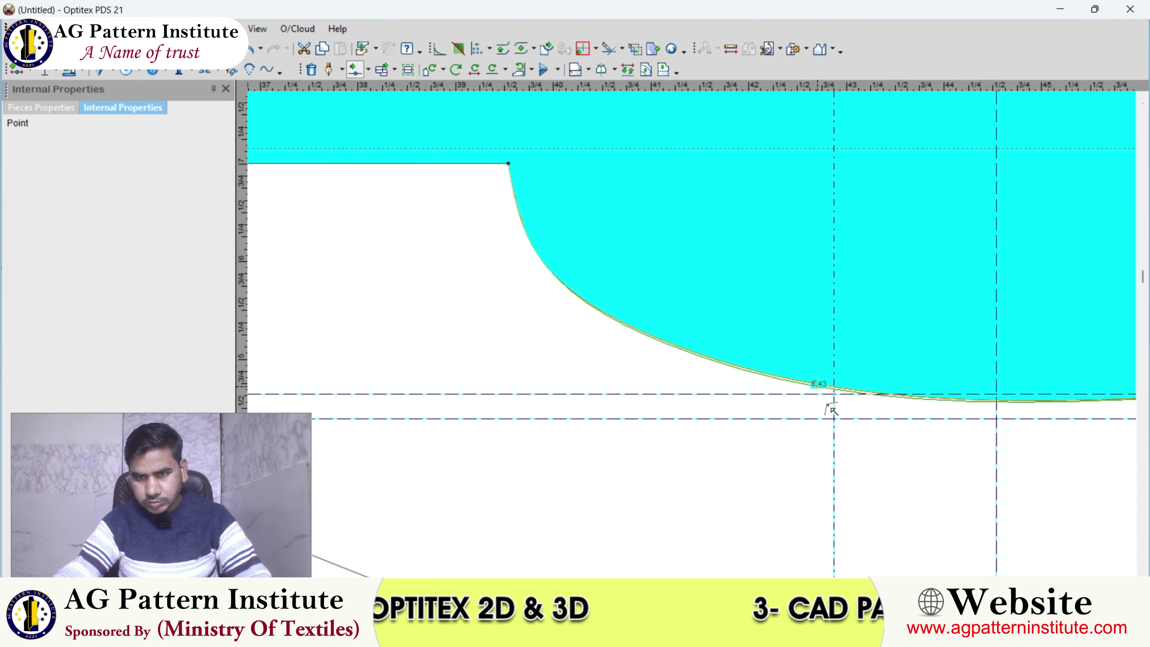
drag(811, 383, 829, 403)
scroll(652, 296, down, 1)
scroll(655, 299, up, 1)
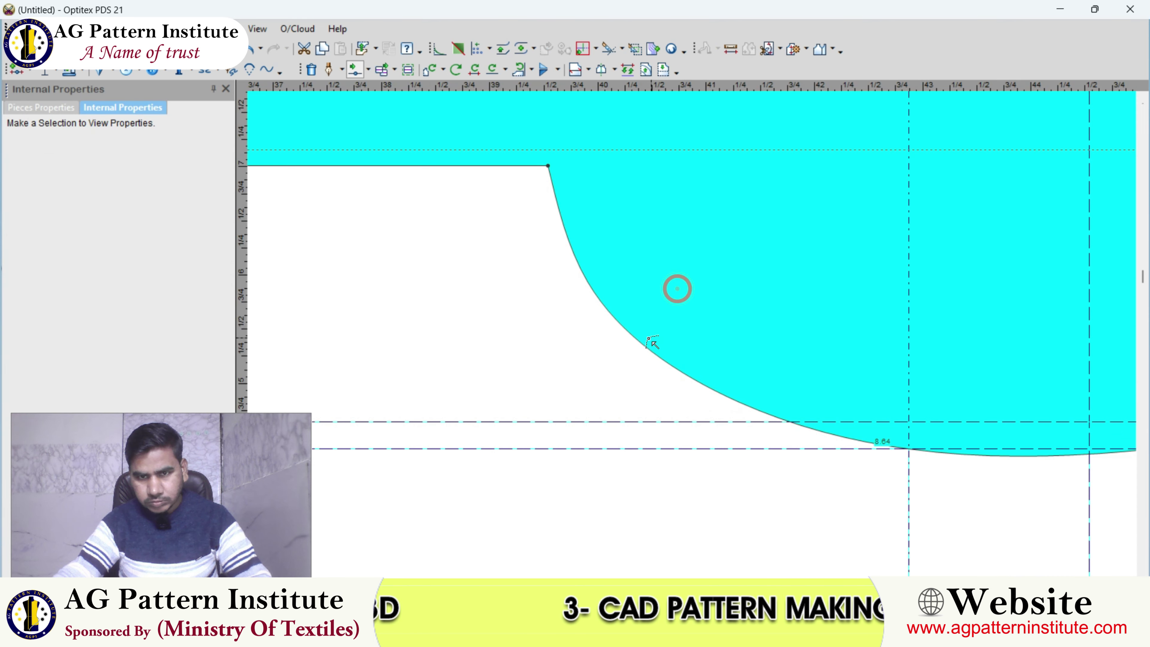
- Enable Non-grade contour points in View & Selection Attributes (F8) to reveal armhole curve points
click(637, 350)
scroll(632, 343, down, 1)
scroll(664, 270, down, 1)
click(666, 267)
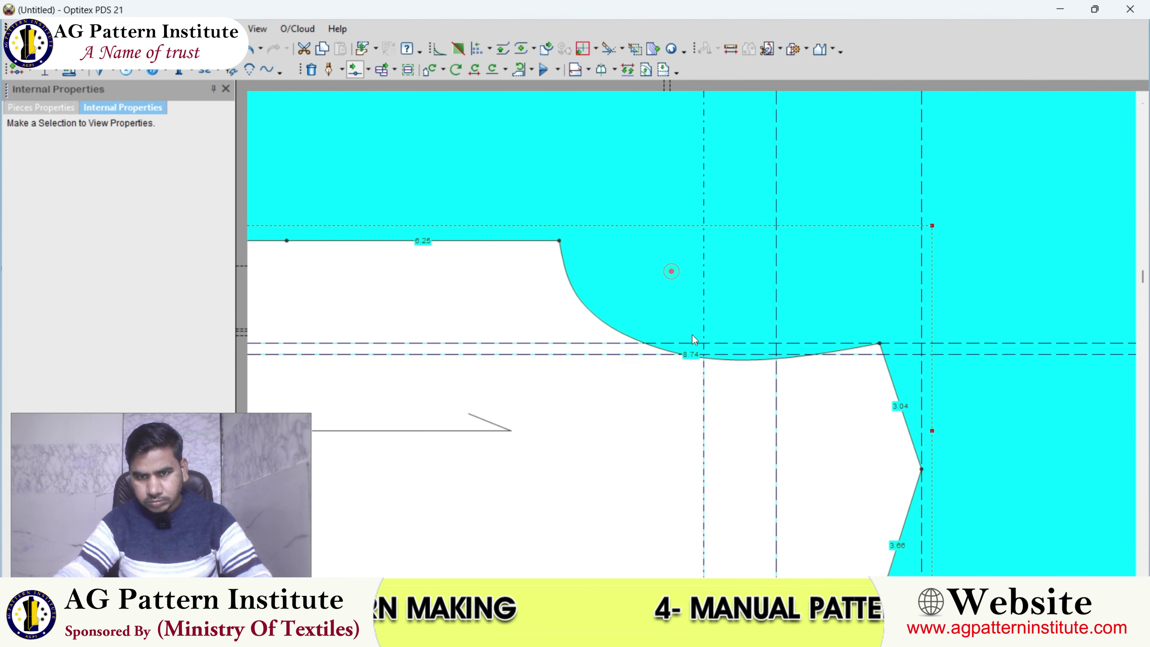
scroll(679, 290, up, 1)
scroll(684, 302, down, 2)
scroll(693, 335, up, 1)
key(F8)
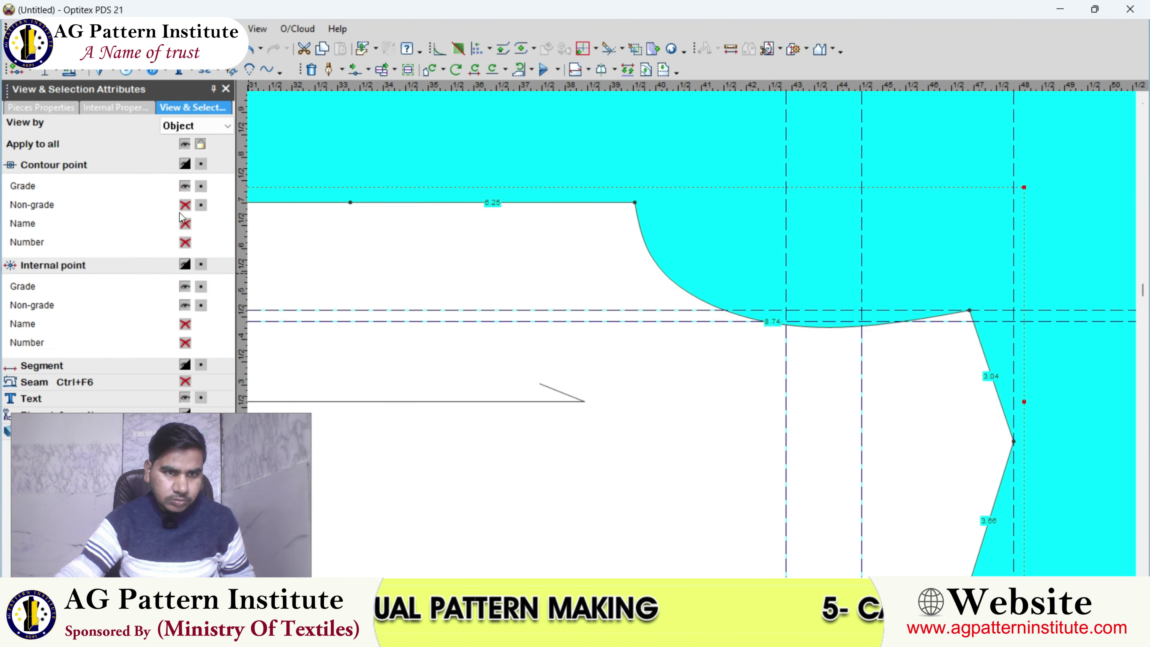
click(183, 205)
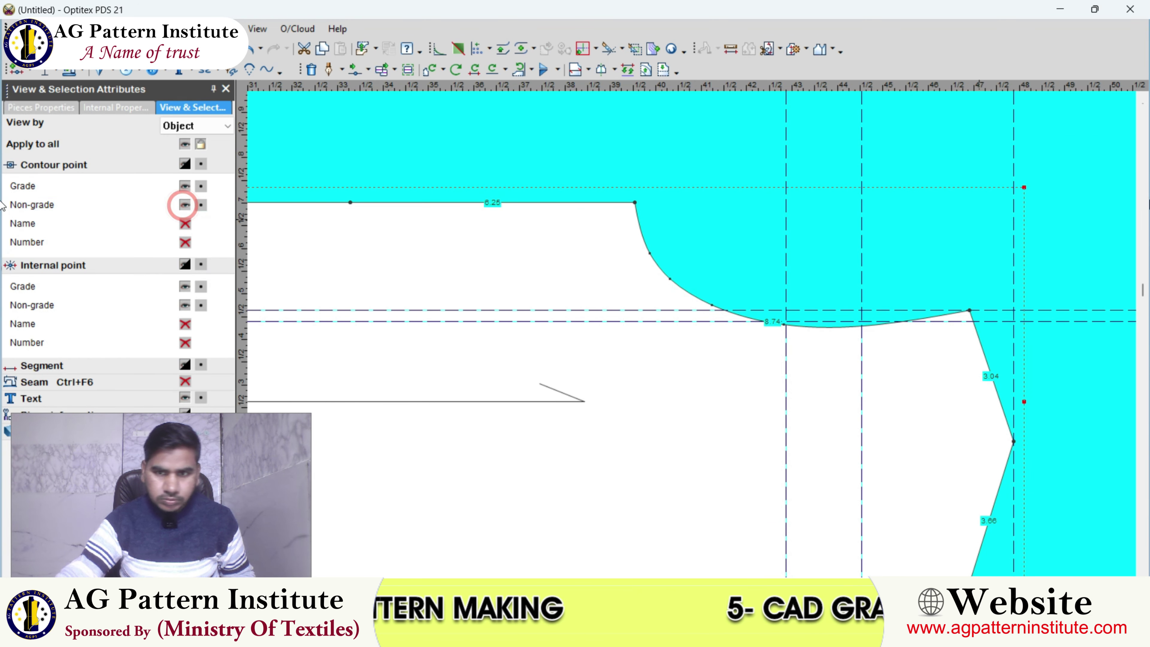
click(225, 90)
scroll(692, 335, down, 1)
scroll(692, 336, up, 2)
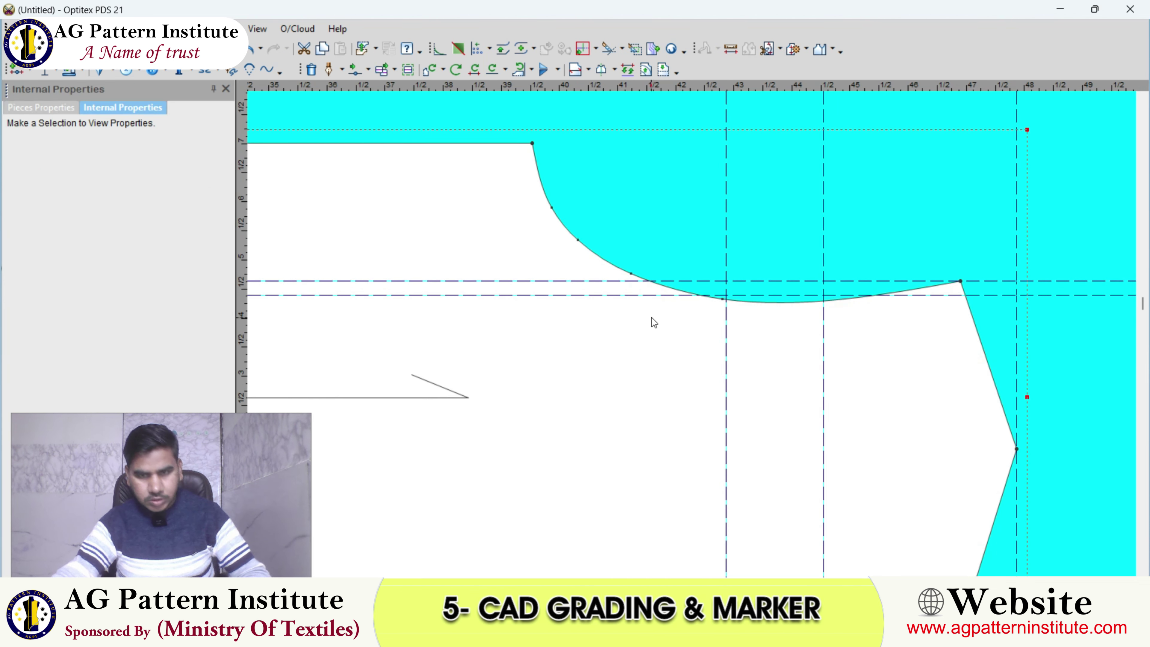
scroll(598, 254, up, 1)
- Delete a surplus point from the armhole curve
click(571, 206)
key(Delete)
click(658, 264)
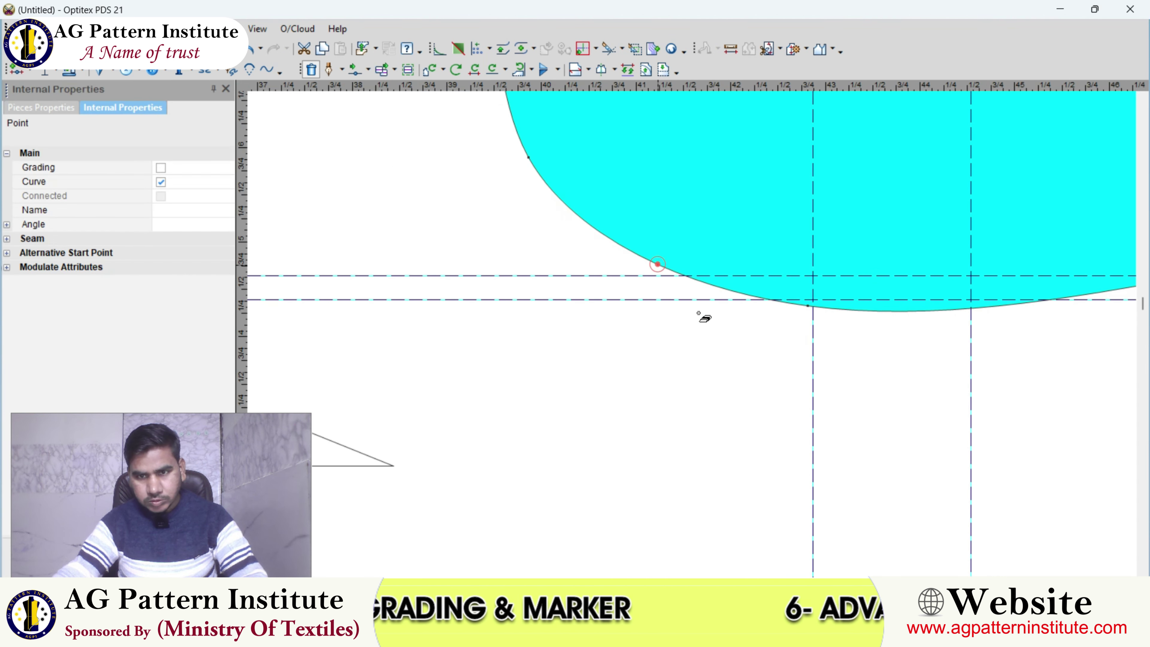
scroll(704, 317, down, 1)
click(692, 251)
scroll(696, 336, up, 2)
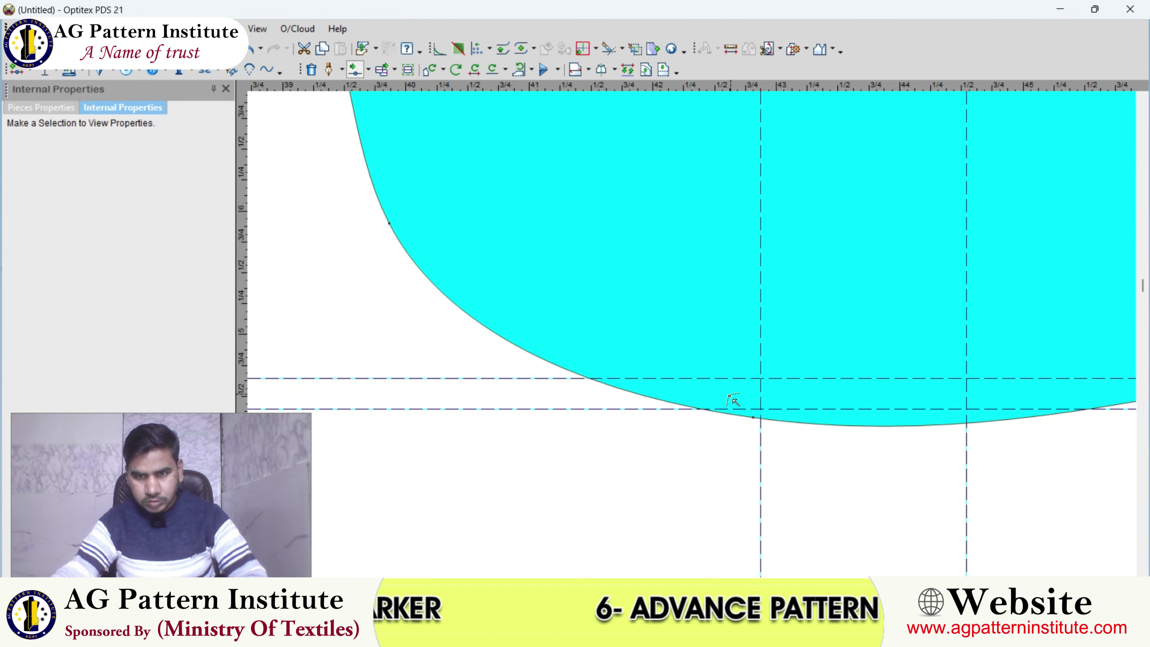
- Check the remaining armhole points, selecting the bottom point and another curve point
click(749, 417)
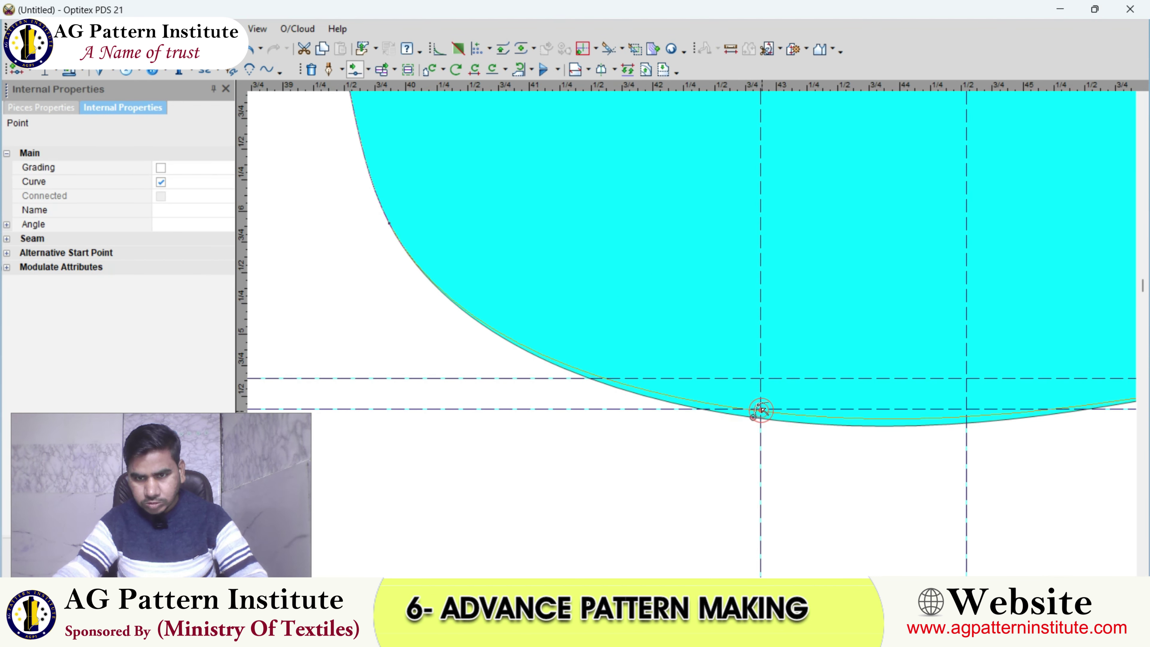
scroll(688, 334, down, 1)
scroll(688, 334, up, 2)
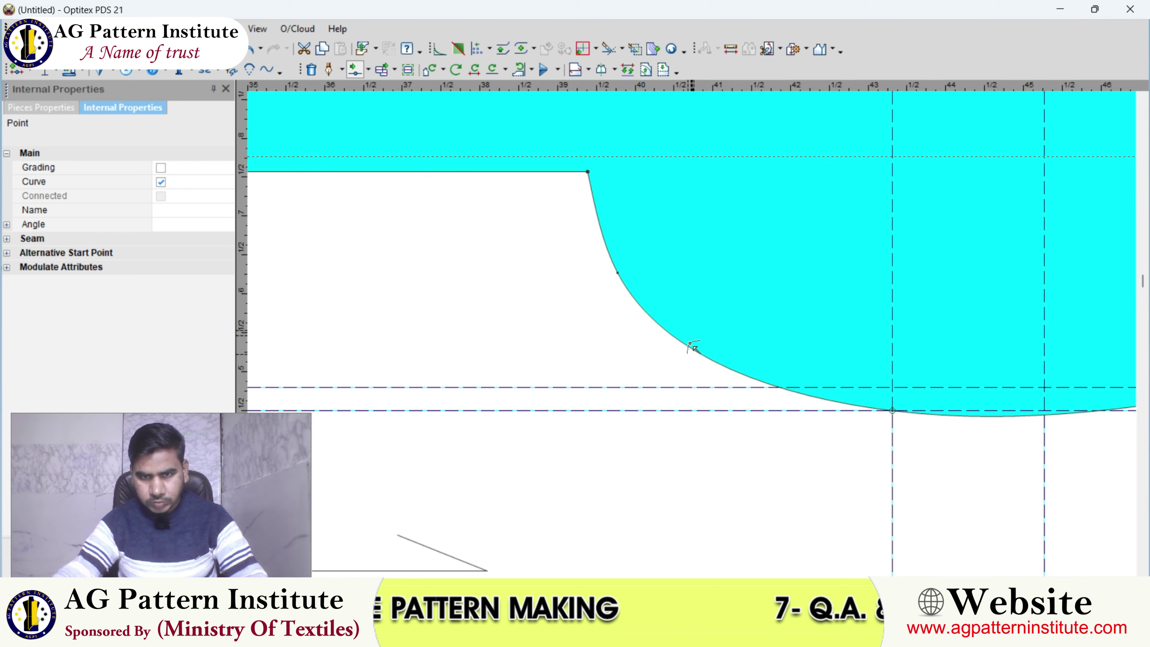
key(Delete)
click(698, 352)
scroll(688, 352, down, 1)
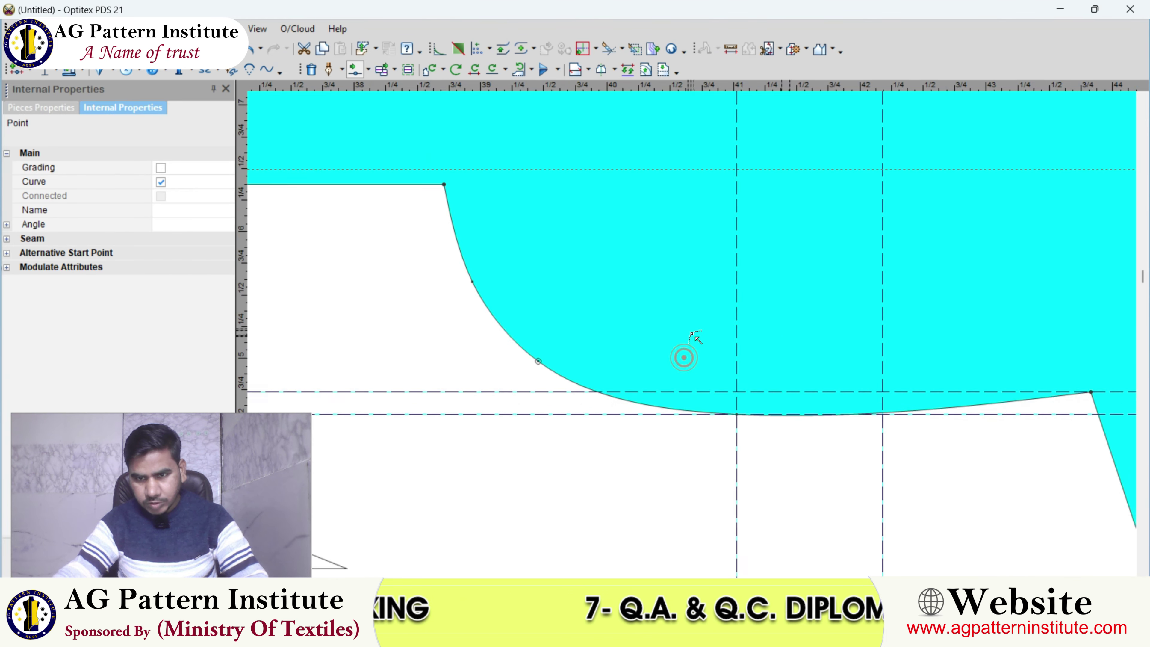
scroll(675, 308, down, 1)
scroll(669, 288, down, 2)
- Return to plain selection and add a vertical track line through the top-edge point
right_click(643, 208)
mouse_move(688, 290)
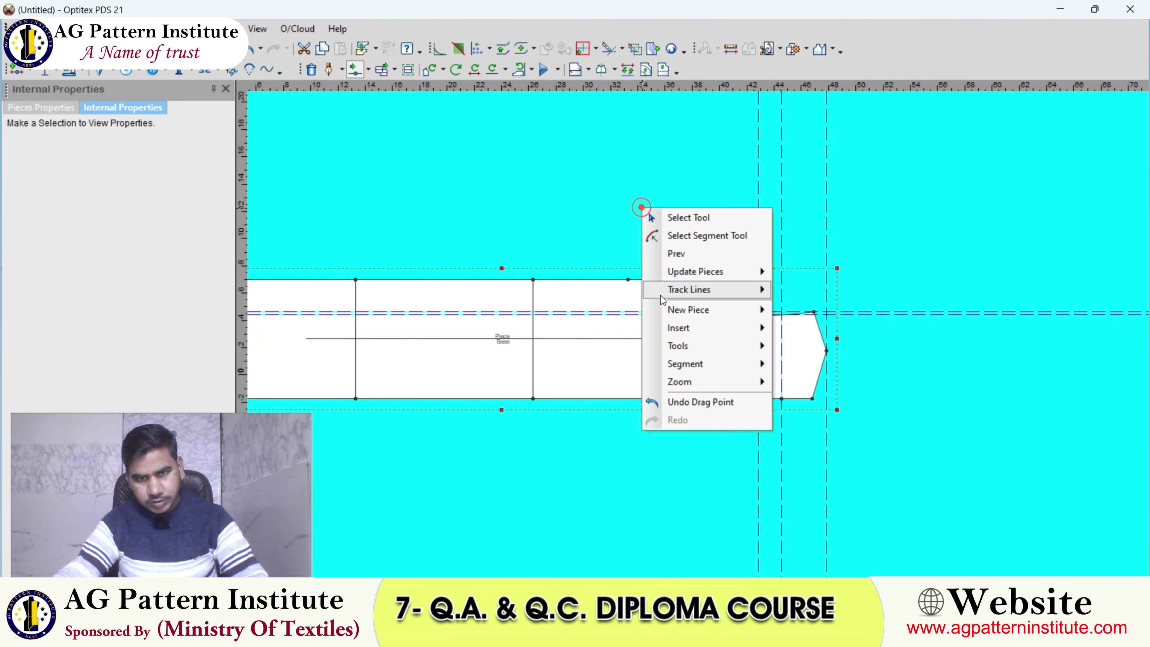
click(674, 223)
scroll(692, 334, up, 1)
scroll(675, 352, up, 2)
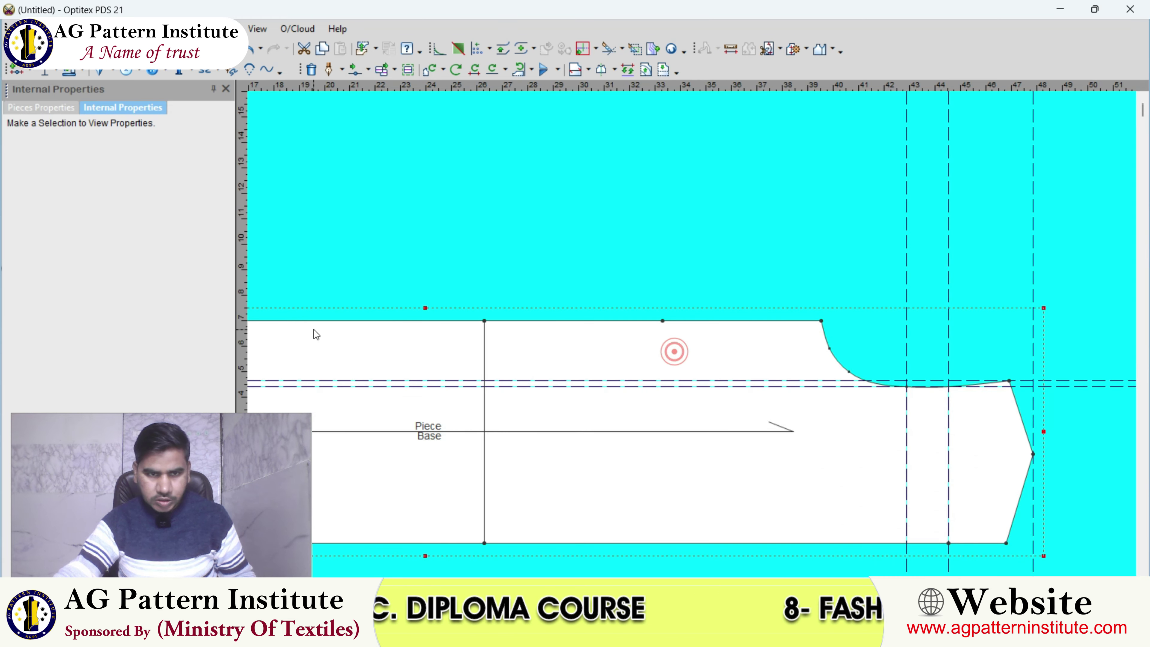
drag(244, 342, 665, 347)
scroll(665, 347, down, 1)
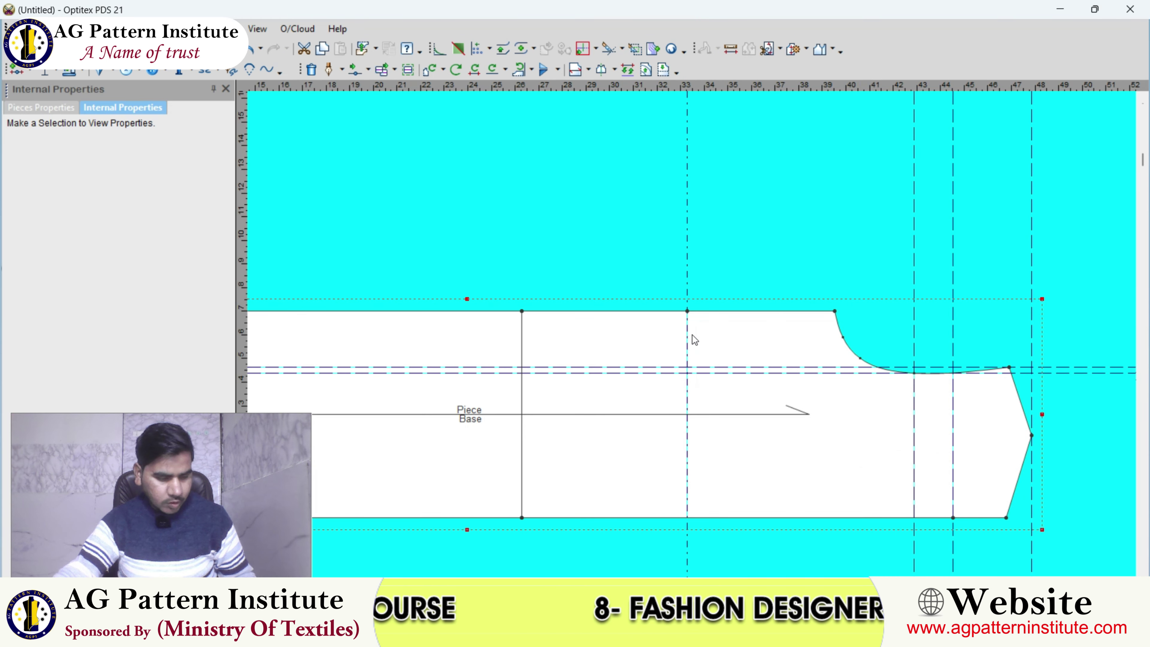
scroll(692, 335, up, 1)
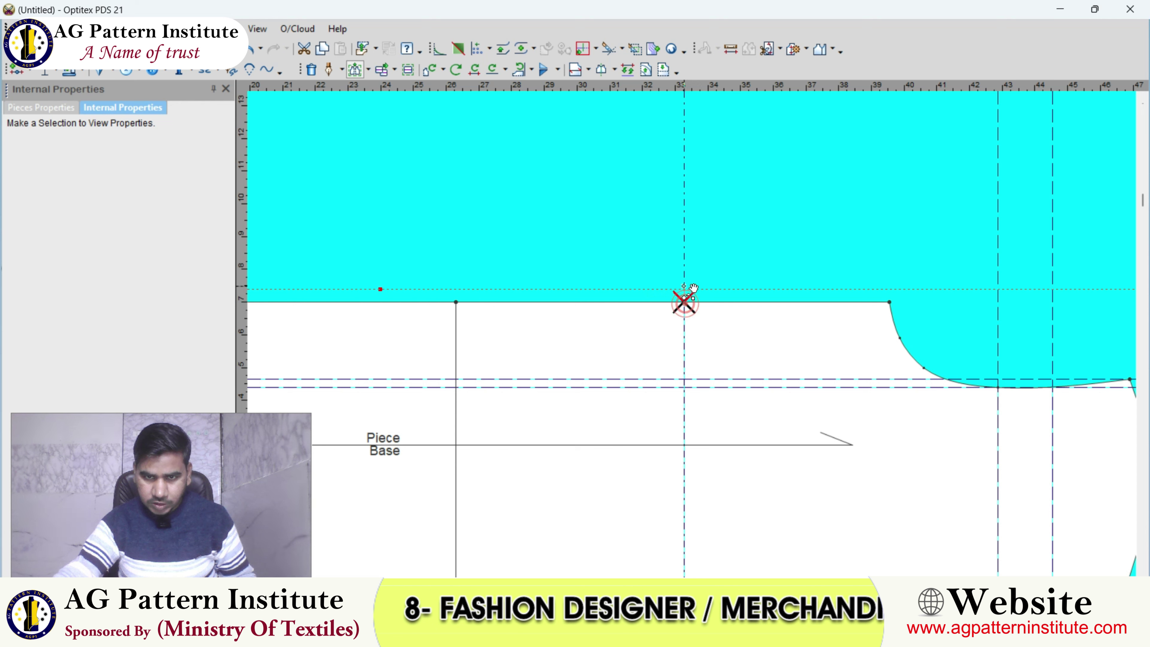
- Drag the top-edge point, clearing its vertical offset in the Move dialog
drag(692, 287, 684, 289)
key(BackSpace)
text(-5/8)
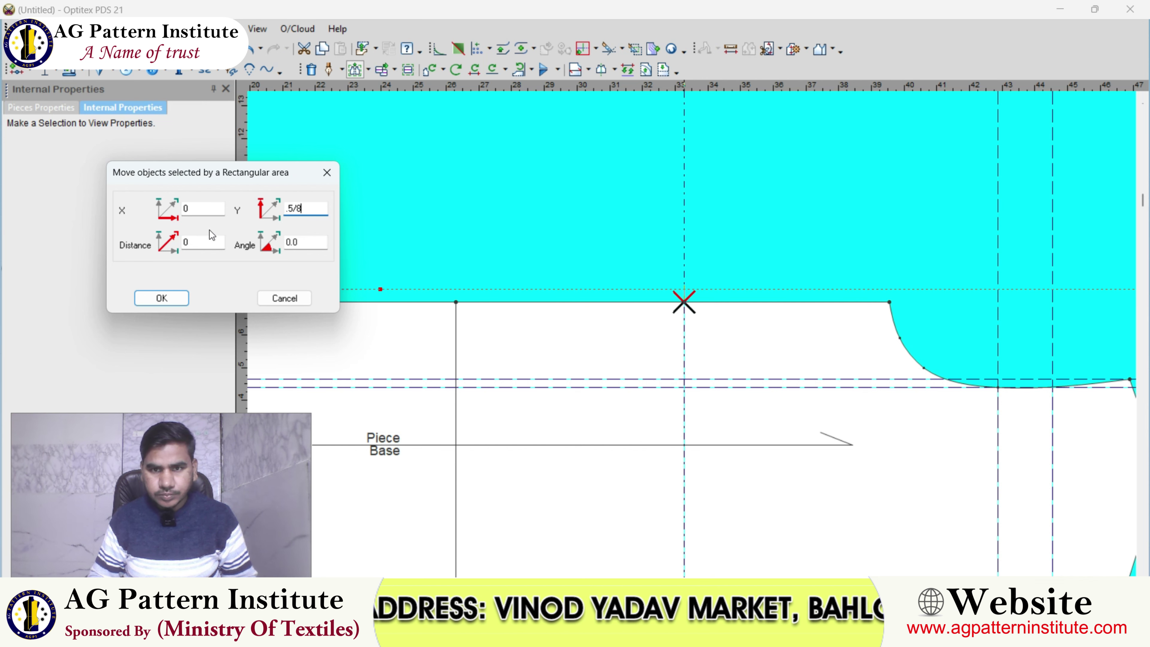
key(Return)
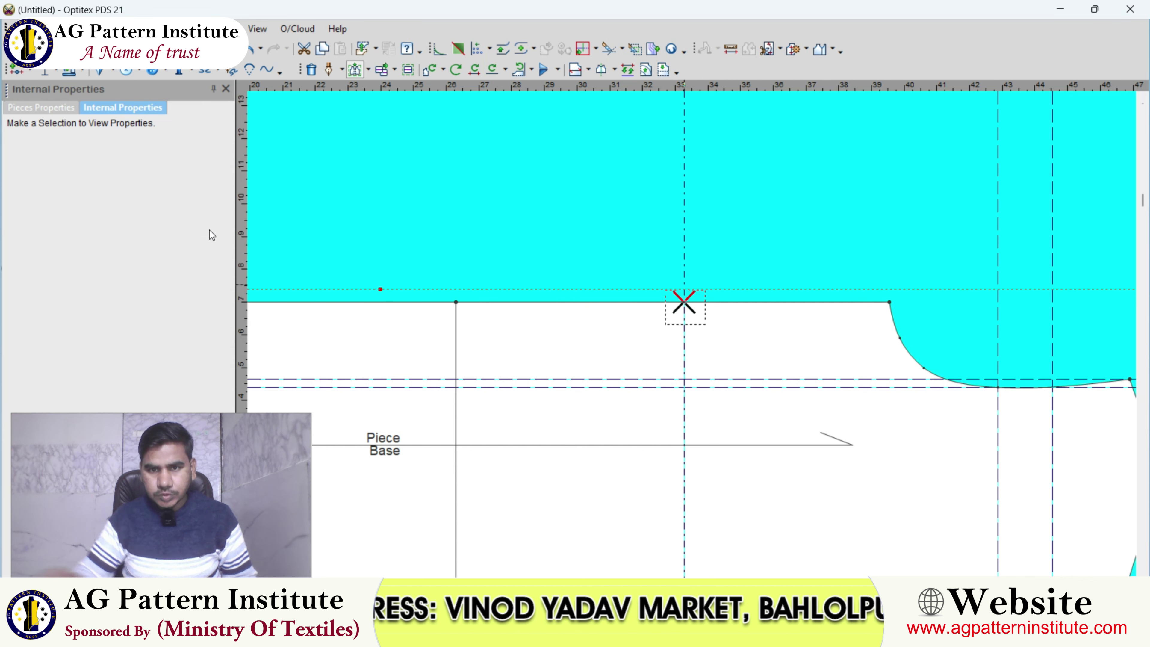
scroll(711, 329, down, 2)
scroll(688, 276, up, 2)
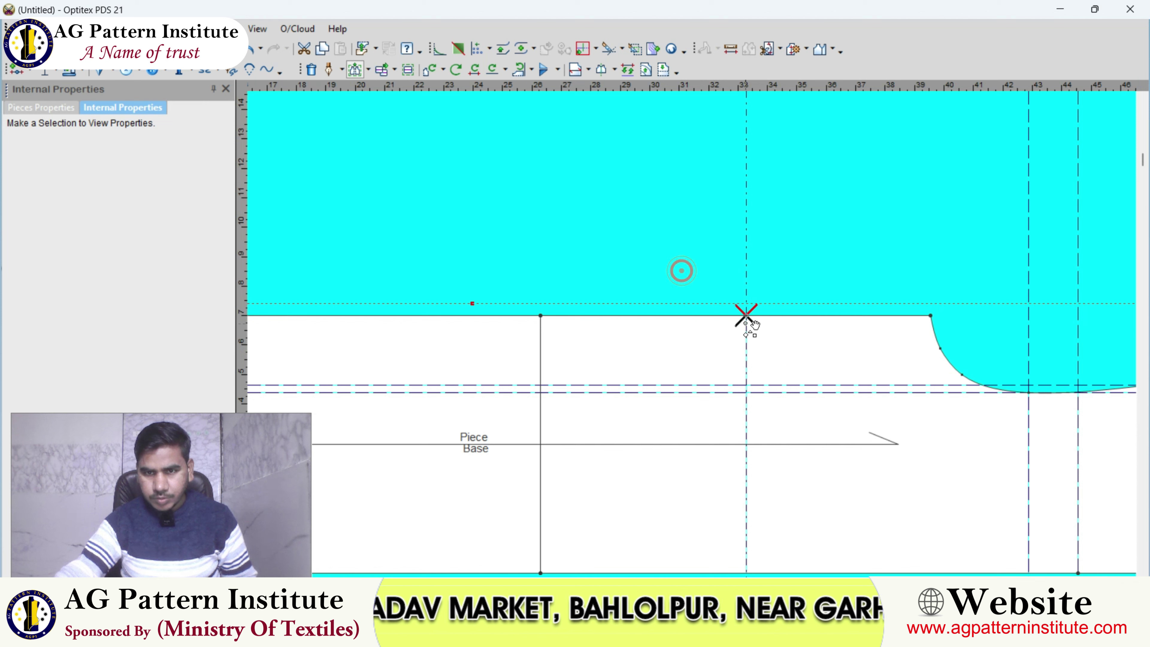
- Raise the top-edge point by 5/8, forming a shallow peak at the guide
click(747, 288)
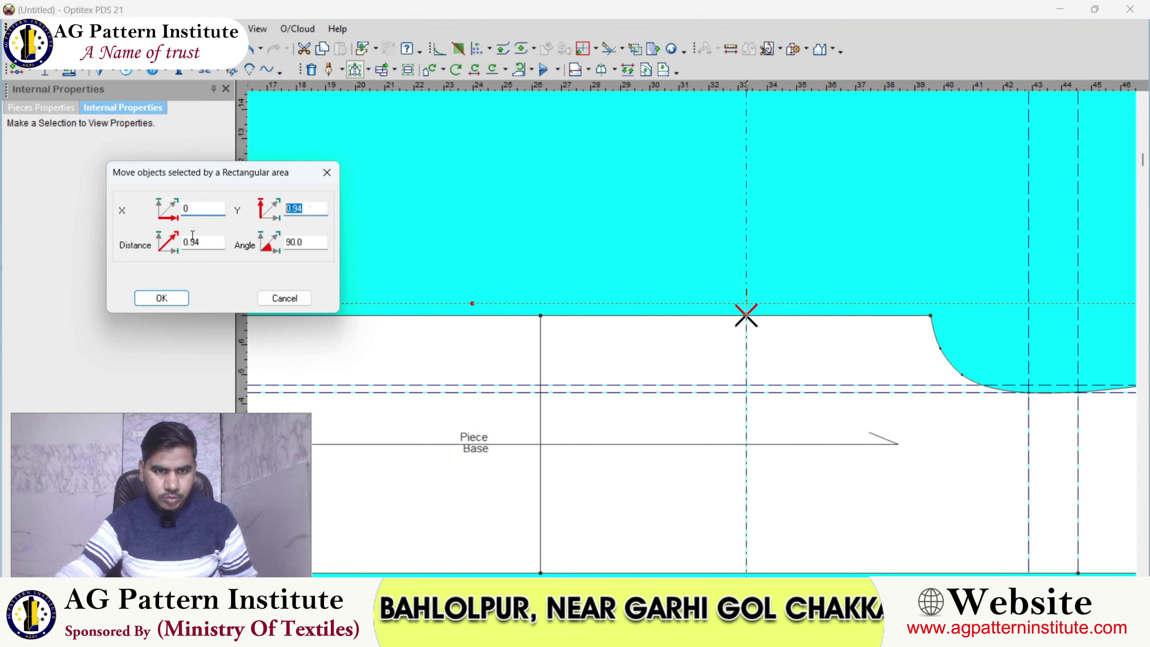
text(5/8)
key(Return)
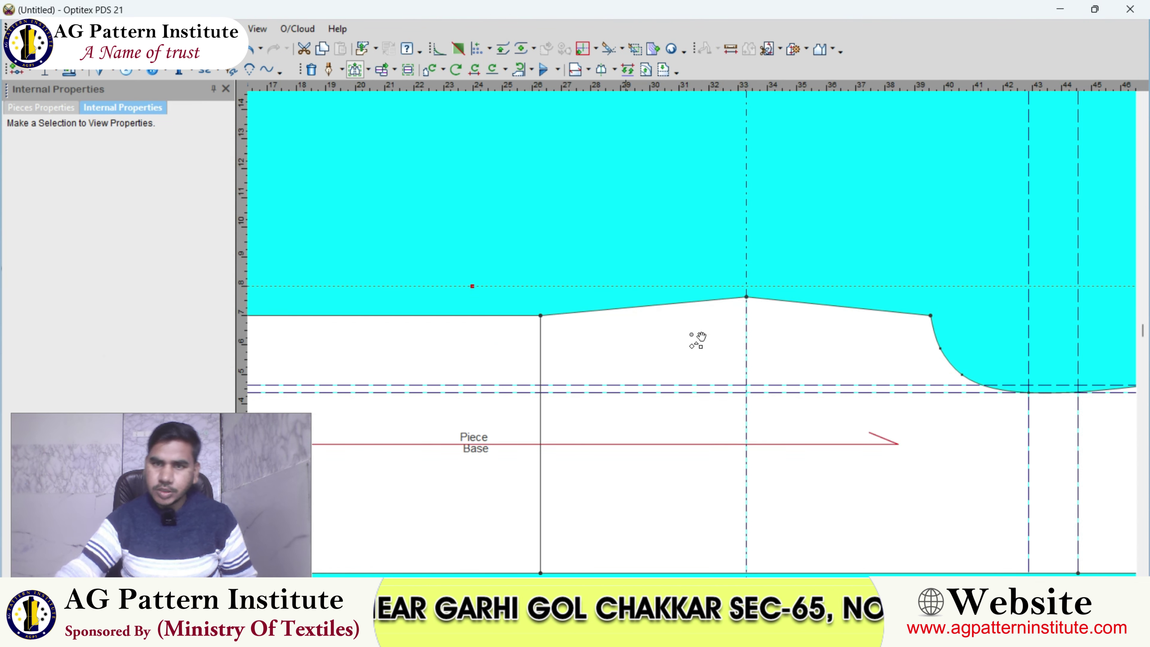
scroll(698, 340, down, 2)
scroll(708, 248, up, 1)
scroll(709, 248, up, 1)
- Close the trim contour and show the canvas rulers
right_click(724, 250)
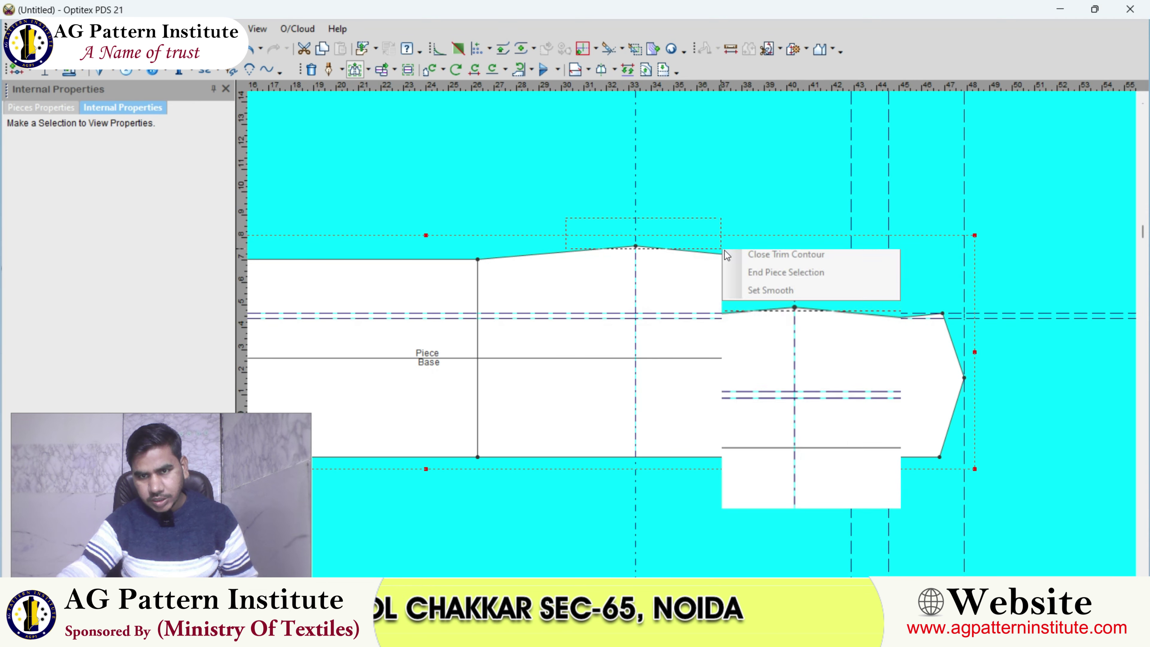
click(786, 254)
scroll(698, 335, down, 1)
scroll(692, 337, up, 1)
scroll(699, 334, down, 1)
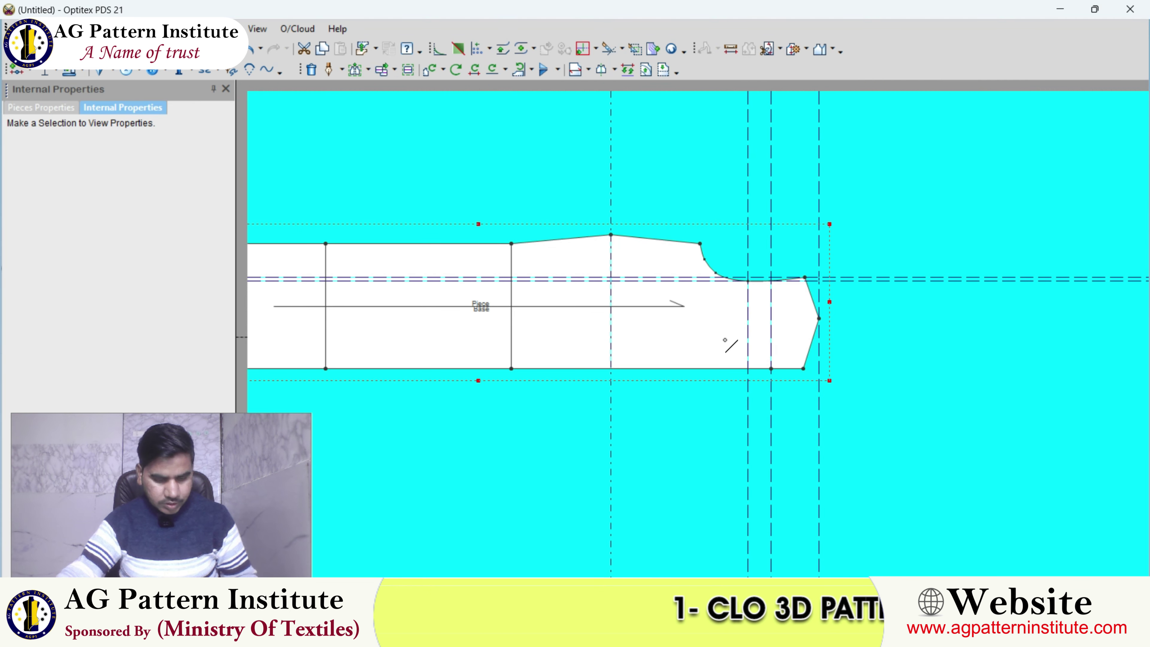
key(ctrl+r)
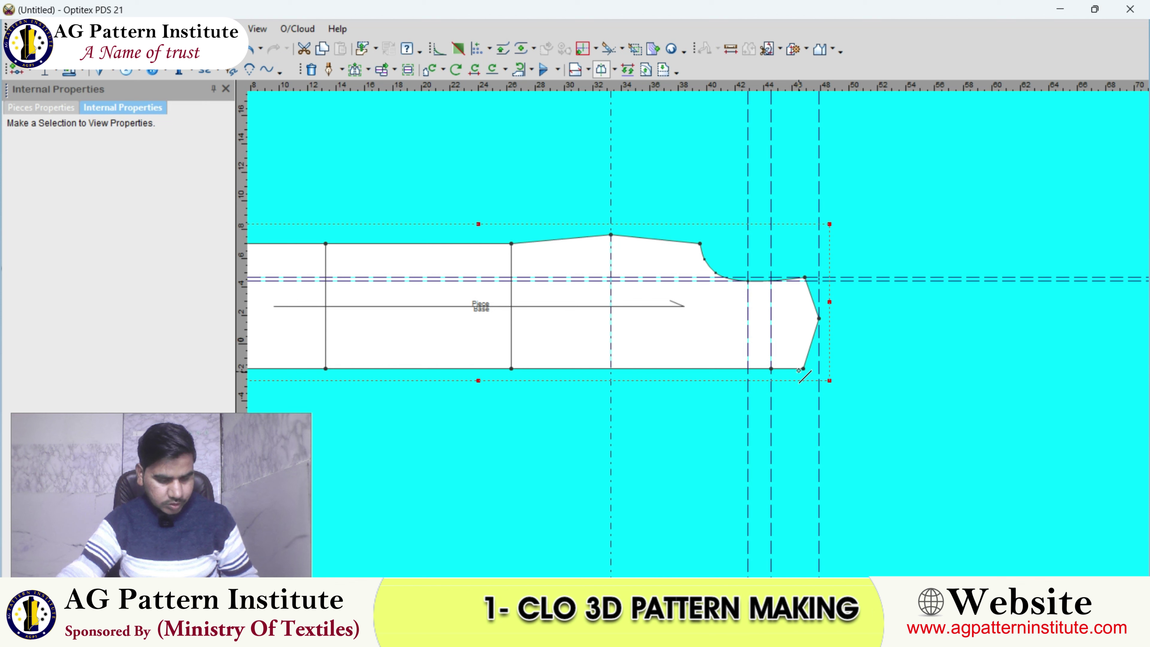
- Draw a straight line from the piece's lower edge to its pointed tip
key(Escape)
click(771, 370)
click(545, 402)
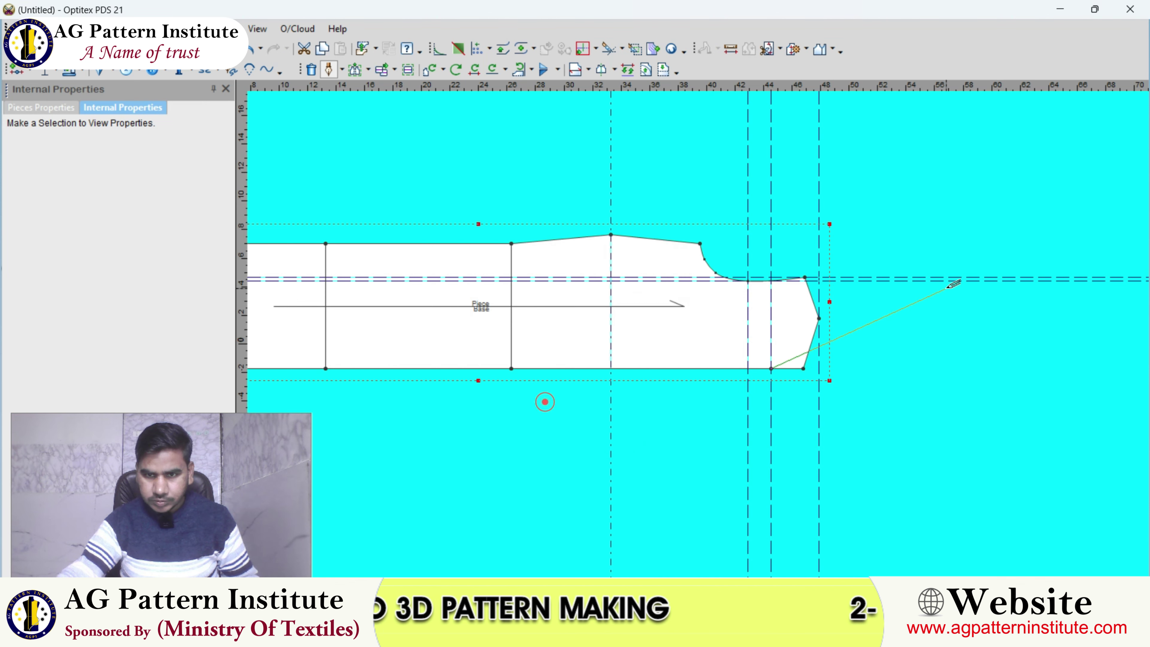
click(819, 318)
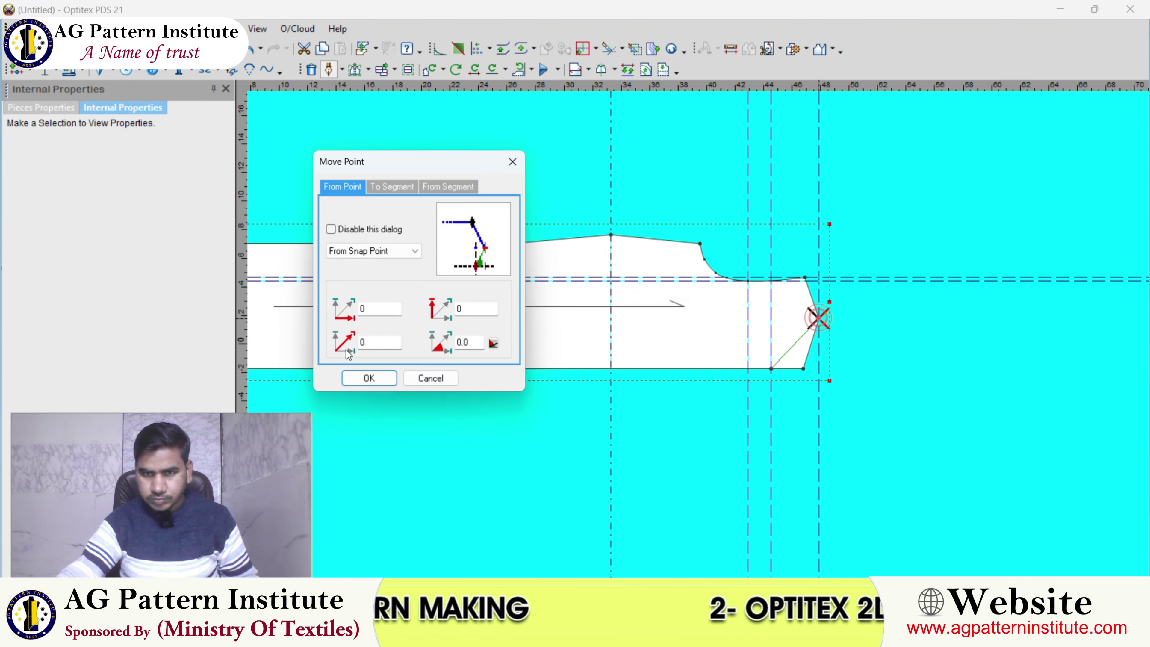
click(369, 379)
click(680, 335)
scroll(680, 335, down, 2)
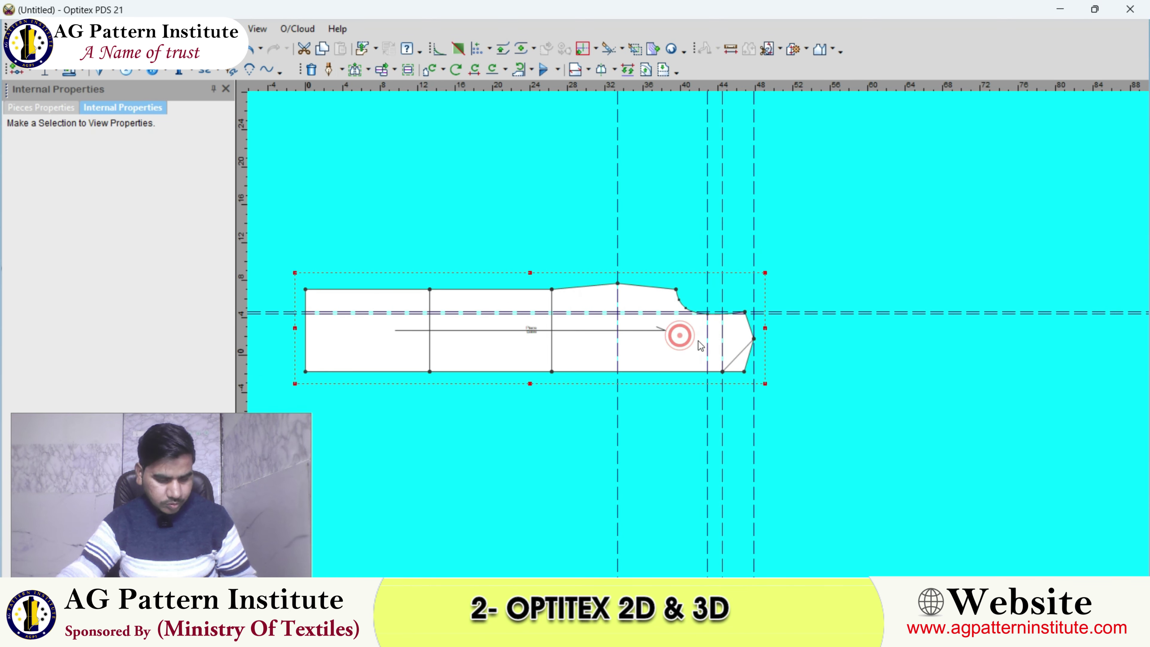
scroll(701, 346, up, 1)
scroll(636, 392, down, 1)
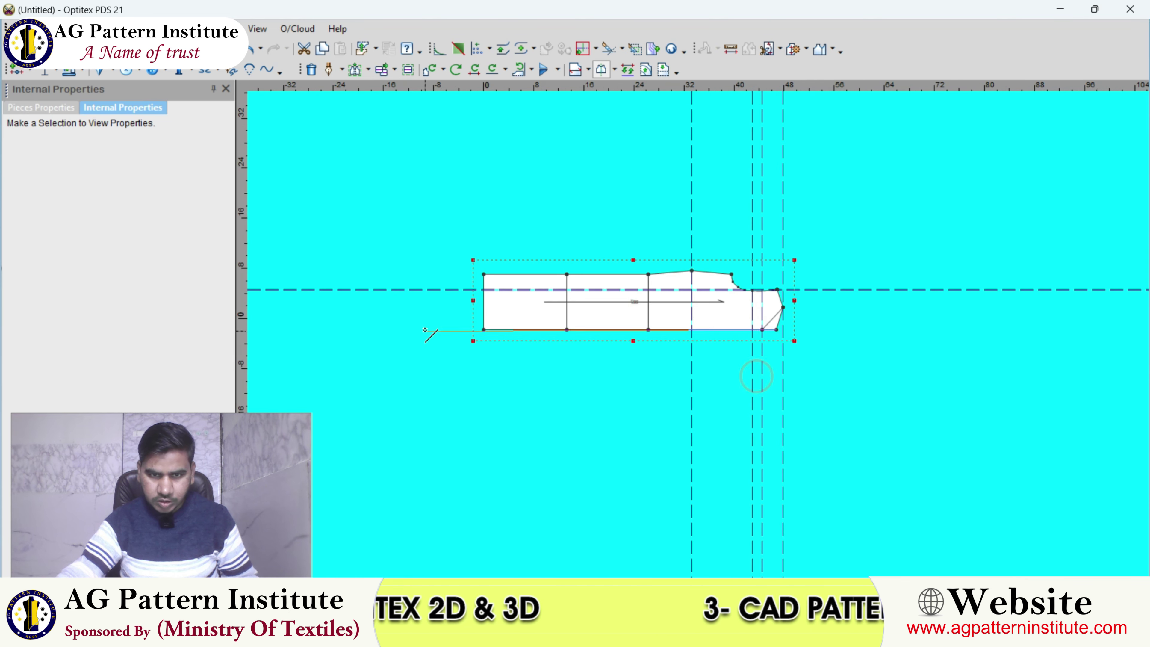
- Mirror the piece across its lower edge and select the mirrored bodice
click(481, 333)
right_click(539, 237)
click(562, 245)
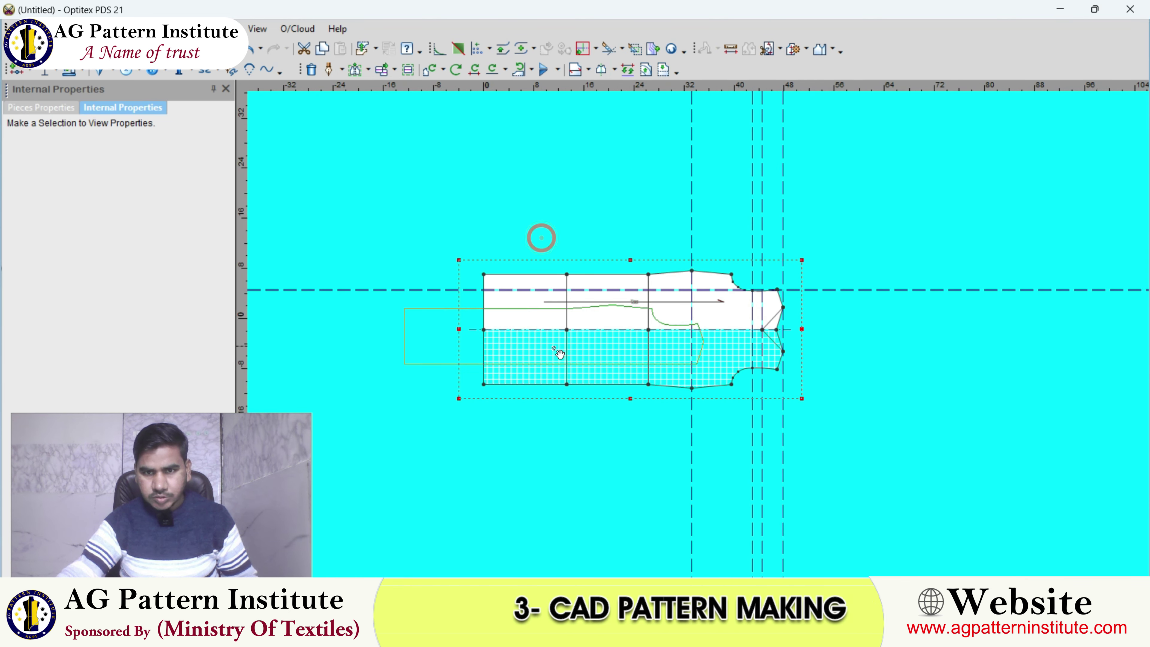
scroll(662, 345, down, 1)
click(662, 344)
scroll(699, 342, down, 1)
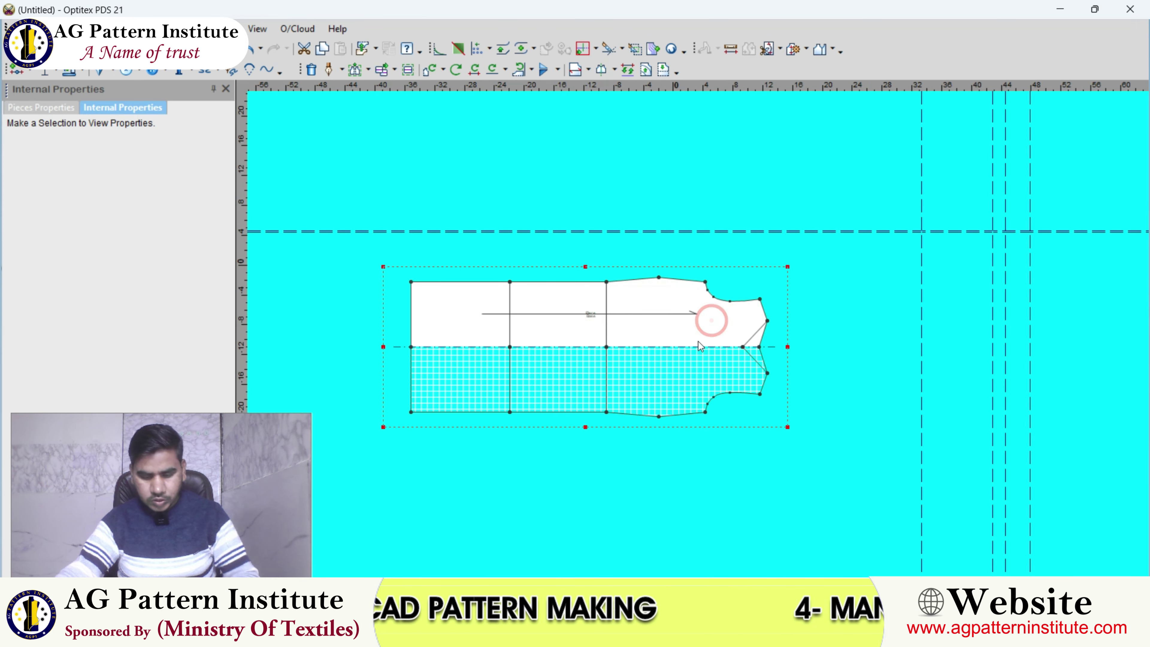
scroll(699, 327, up, 1)
scroll(722, 351, down, 1)
scroll(722, 351, up, 1)
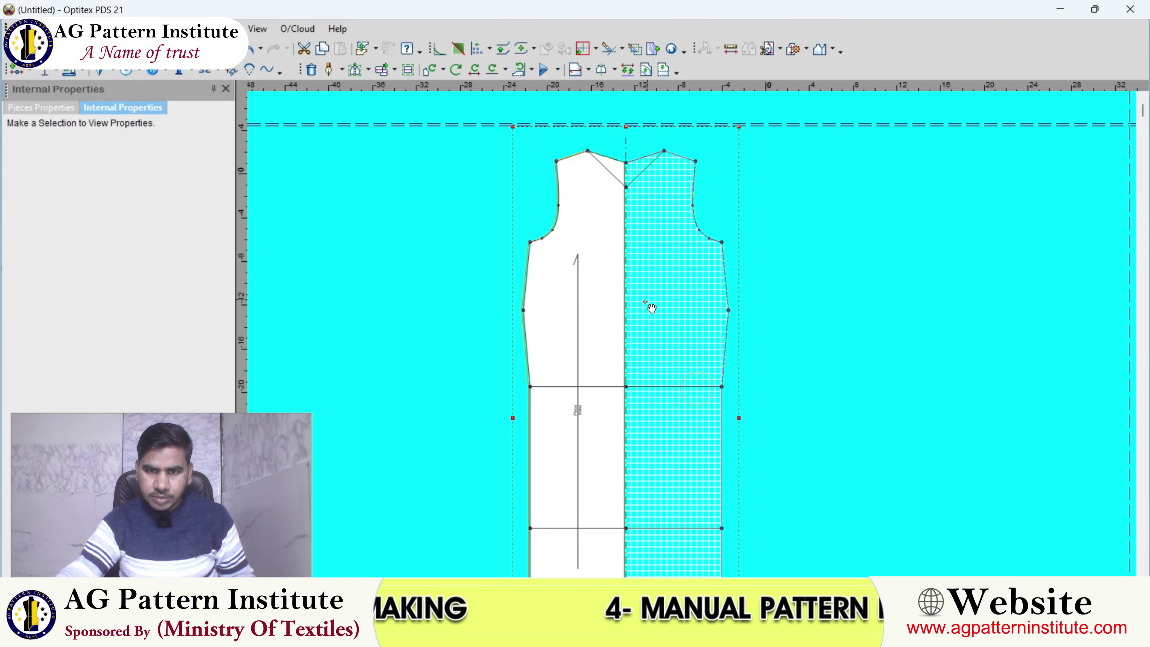
click(642, 318)
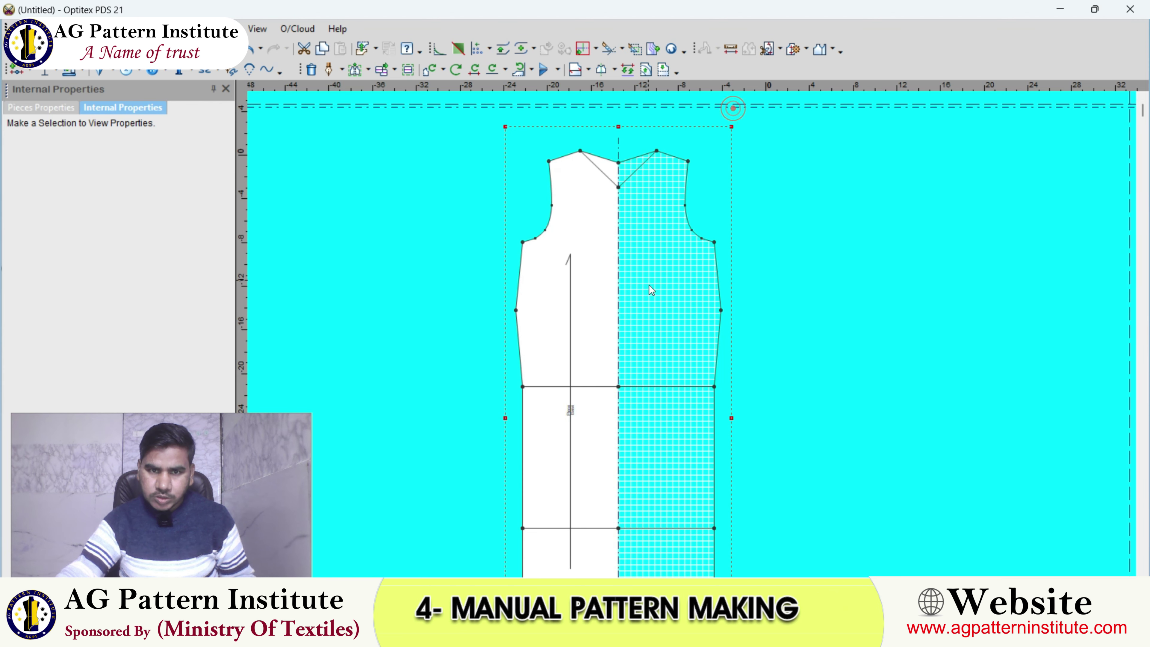
- Draw a horizontal internal line from the side seam to the centre line at guide level
scroll(657, 309, up, 1)
scroll(692, 335, up, 1)
key(p)
scroll(699, 329, up, 1)
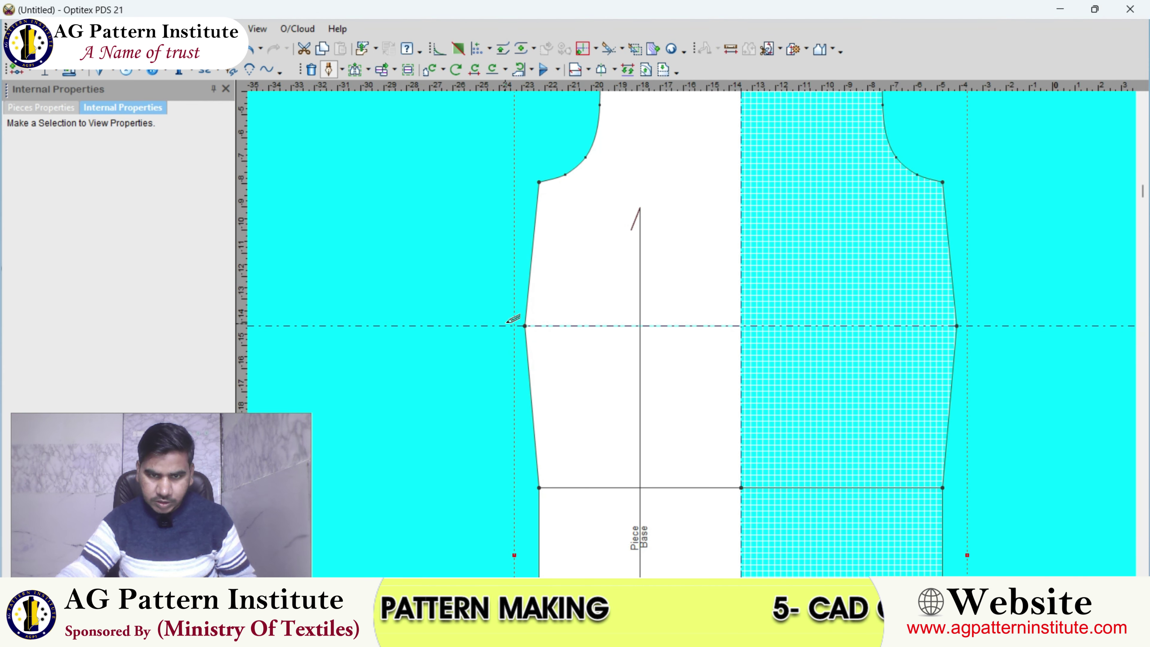
key(Return)
key(Return)
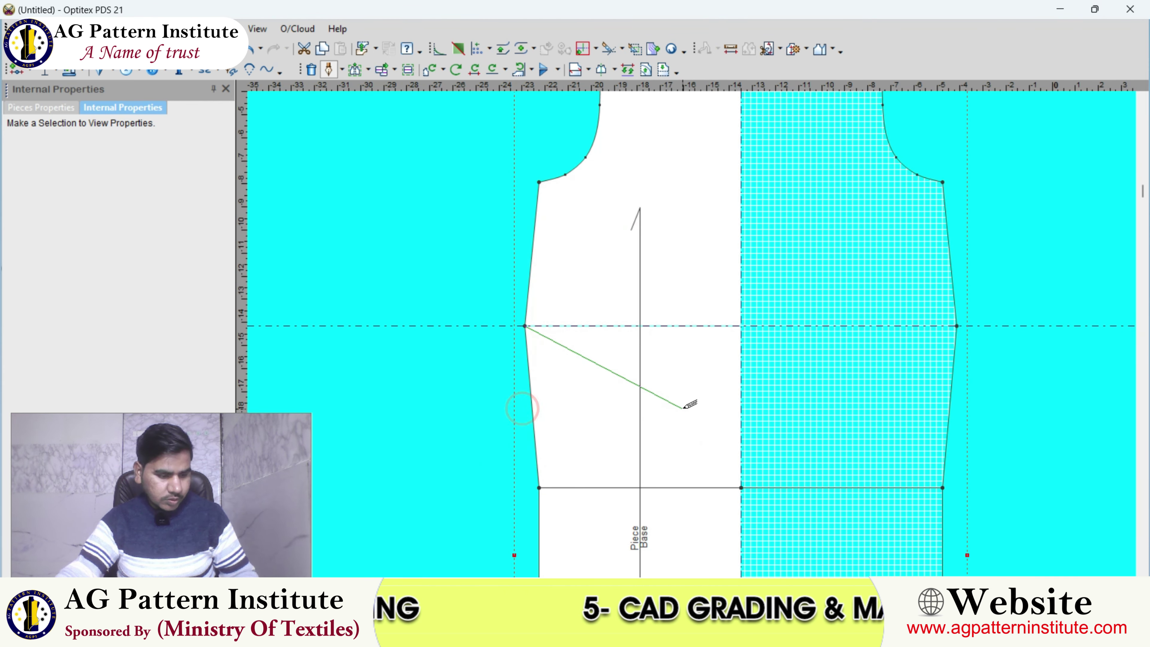
key(a)
click(387, 263)
click(739, 326)
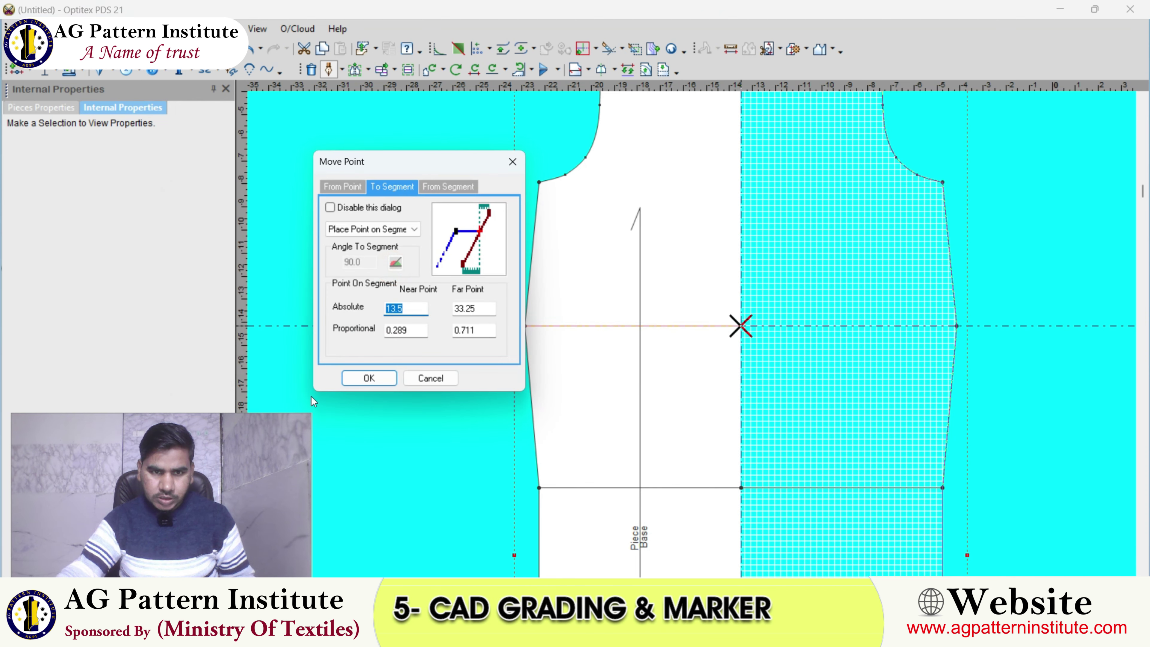
click(368, 378)
scroll(689, 301, down, 2)
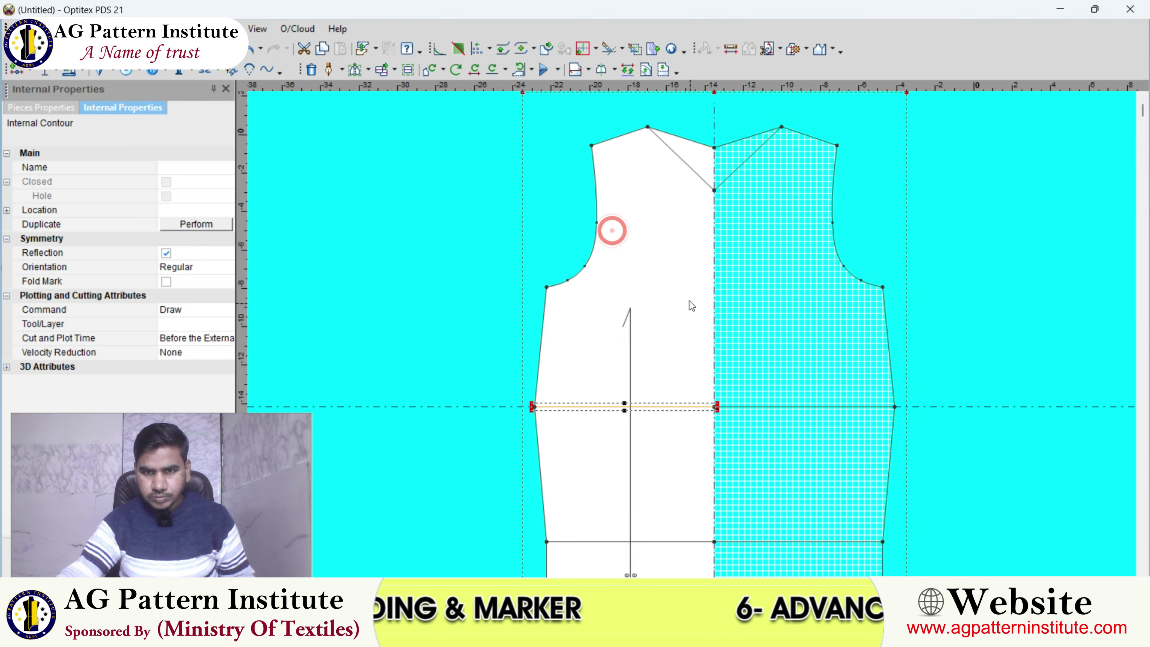
click(687, 298)
scroll(691, 338, up, 1)
- Zoom into the armhole and drag a curve point to smooth its shape
scroll(692, 335, up, 2)
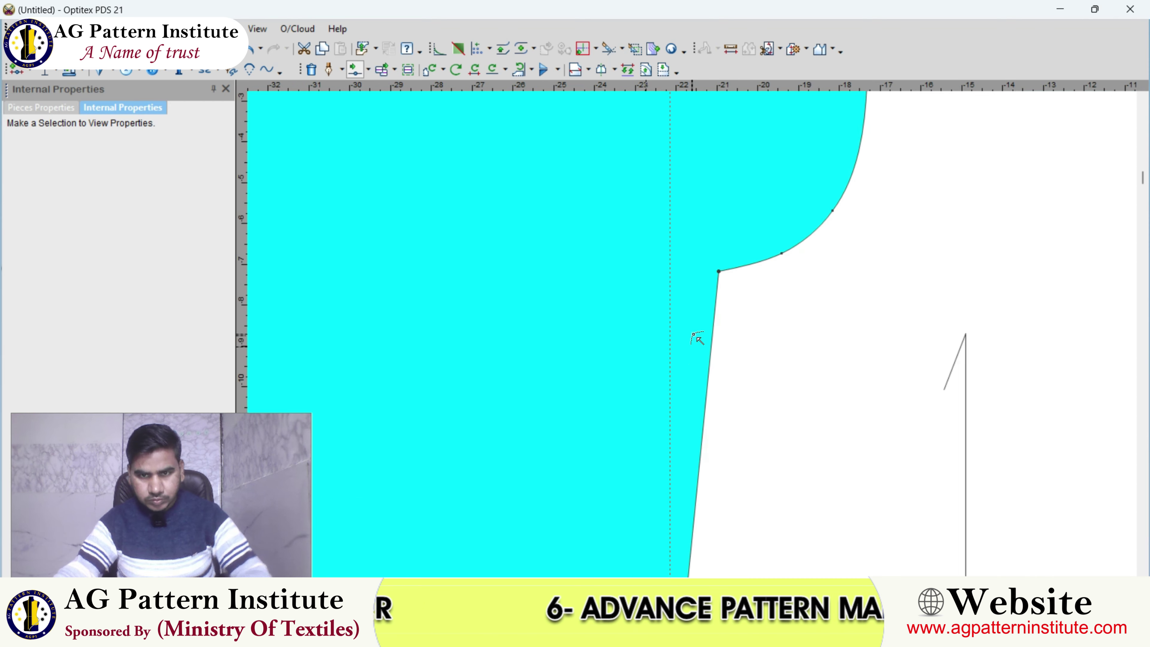
scroll(693, 337, up, 1)
scroll(696, 338, up, 1)
drag(767, 331, 683, 385)
- Select further armhole curve points to refine the rounder curve
scroll(647, 334, up, 1)
scroll(663, 334, up, 1)
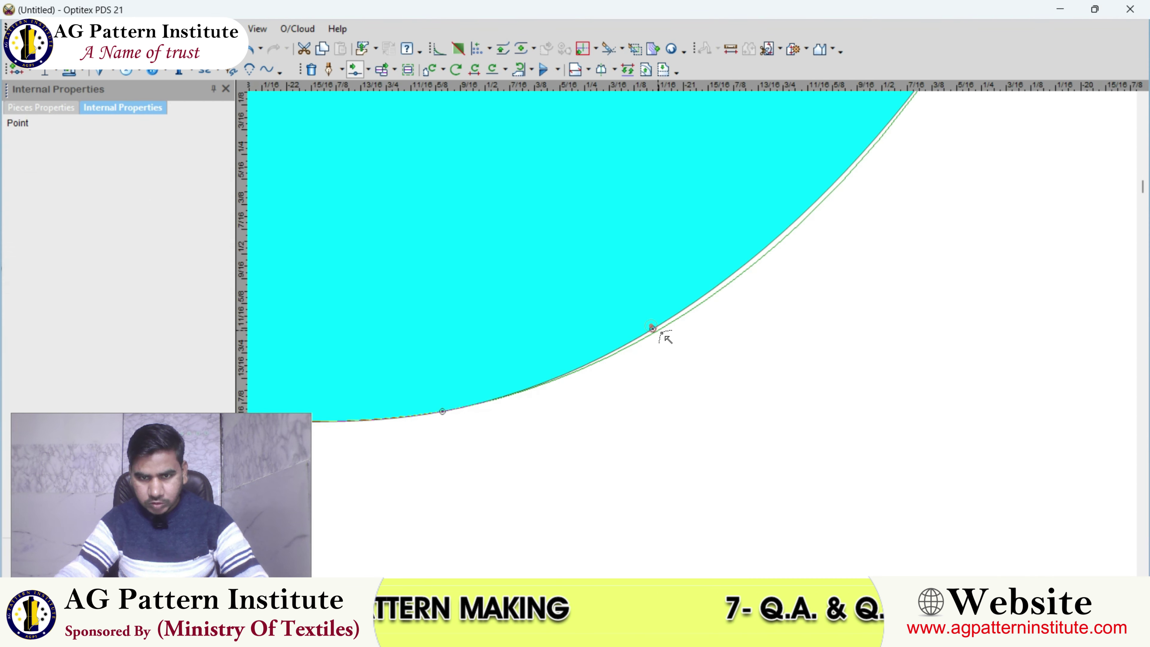
scroll(669, 340, up, 1)
scroll(667, 340, down, 1)
scroll(716, 327, down, 1)
scroll(716, 327, down, 1)
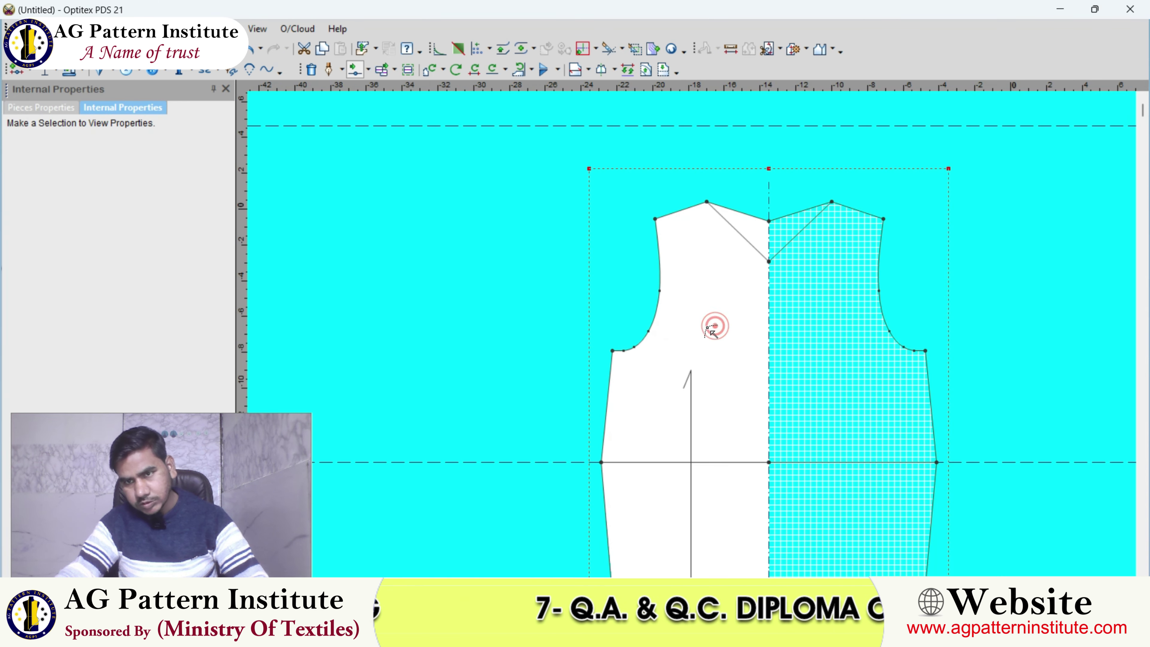
scroll(713, 331, down, 1)
scroll(712, 333, up, 2)
scroll(667, 337, up, 1)
scroll(647, 345, up, 1)
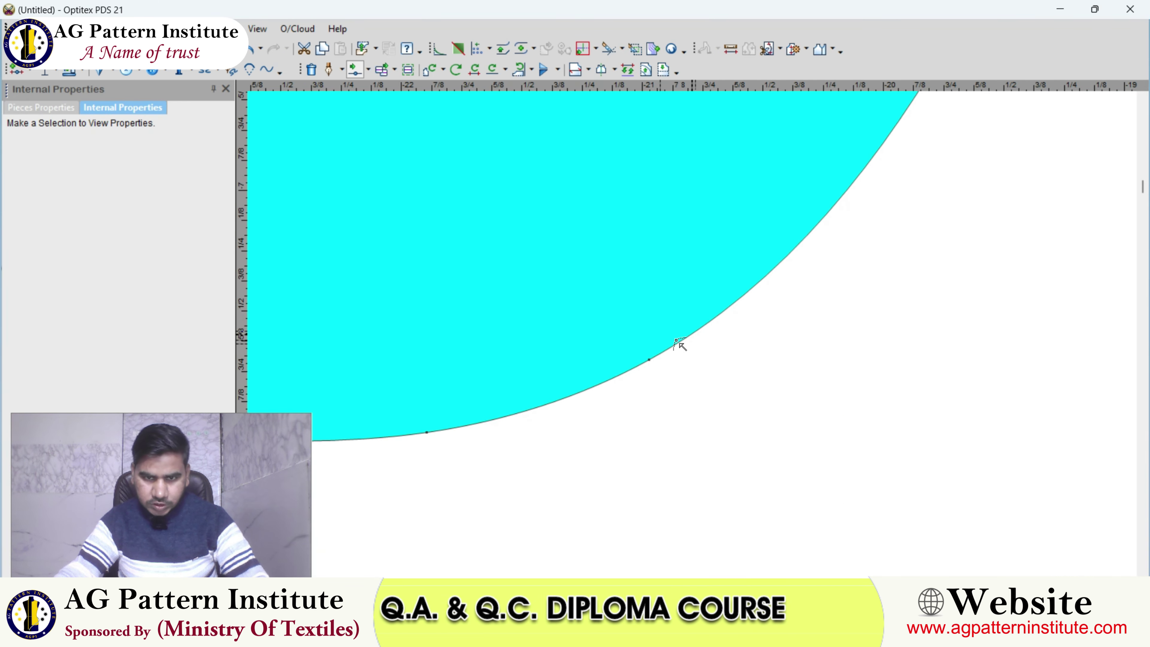
click(651, 364)
scroll(655, 366, down, 2)
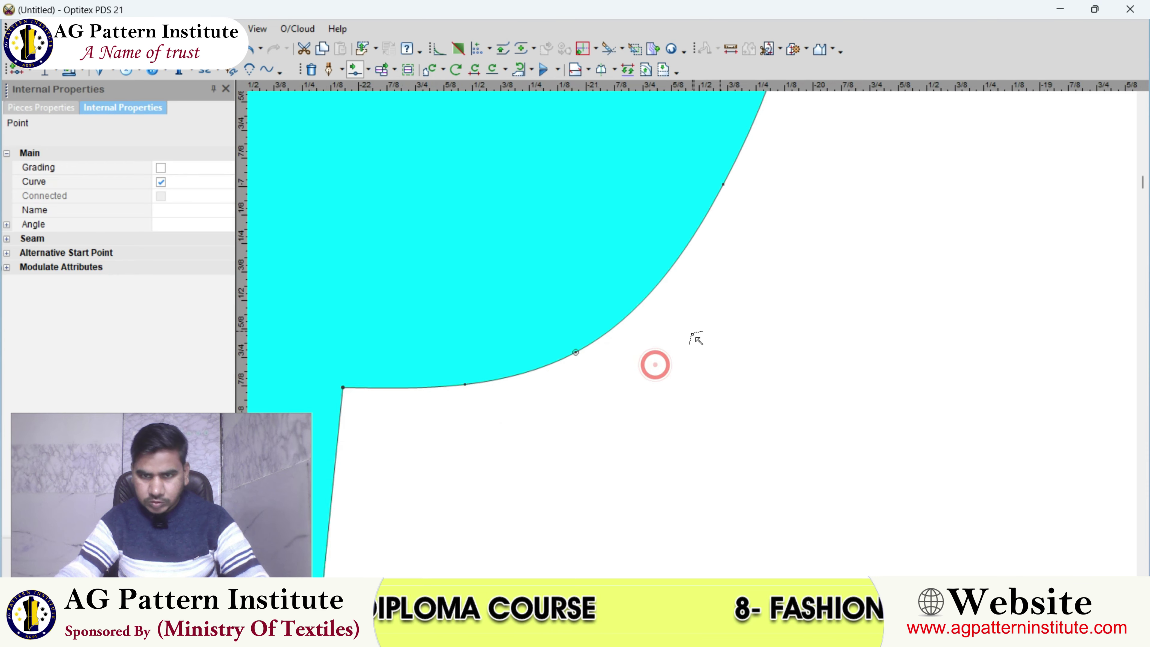
scroll(693, 337, down, 1)
scroll(696, 340, down, 1)
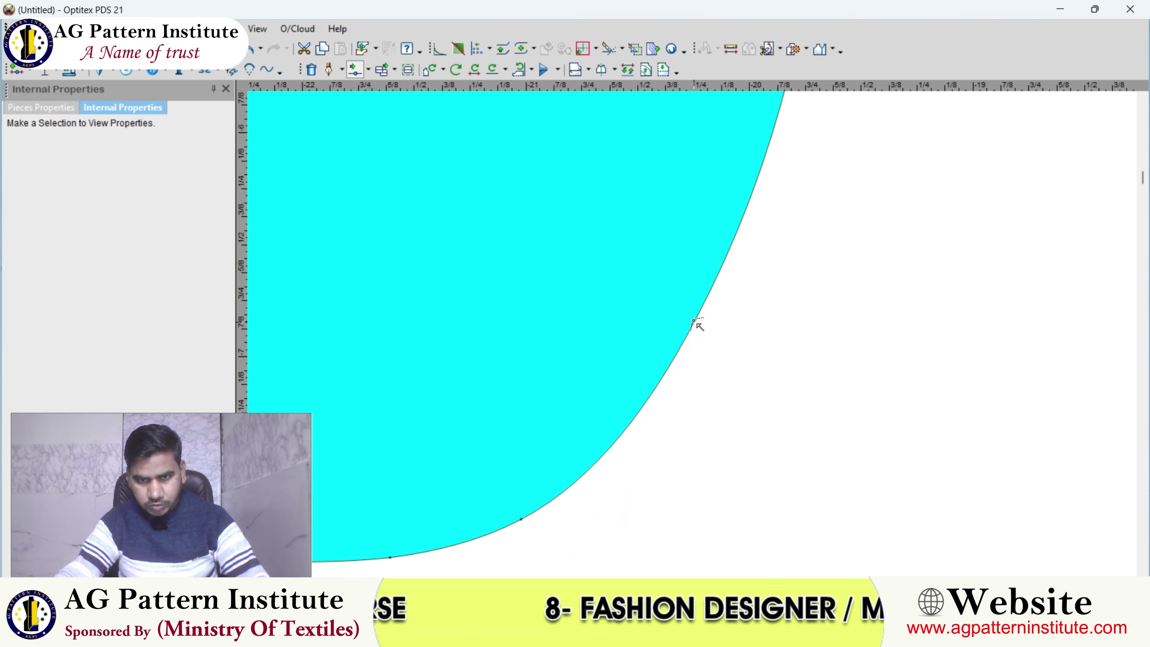
click(697, 338)
scroll(696, 339, down, 3)
- Draw a straight line from the shoulder point to the underarm corner, confirming both point locations
scroll(696, 337, down, 3)
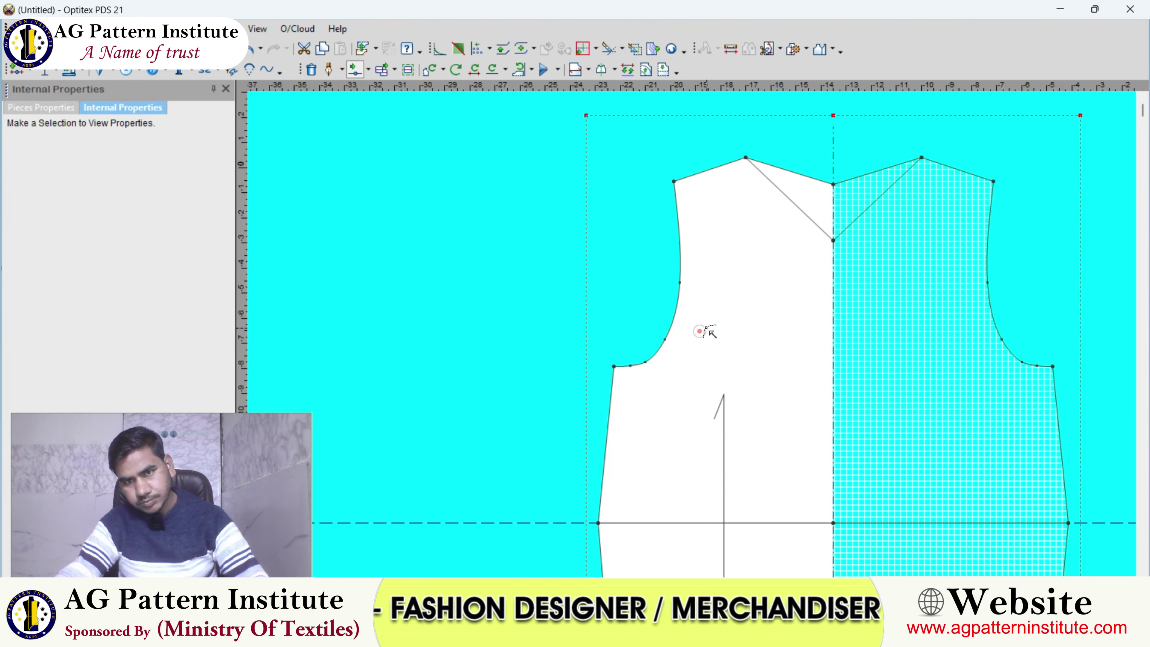
scroll(697, 331, down, 1)
right_click(583, 256)
scroll(694, 331, down, 1)
click(696, 333)
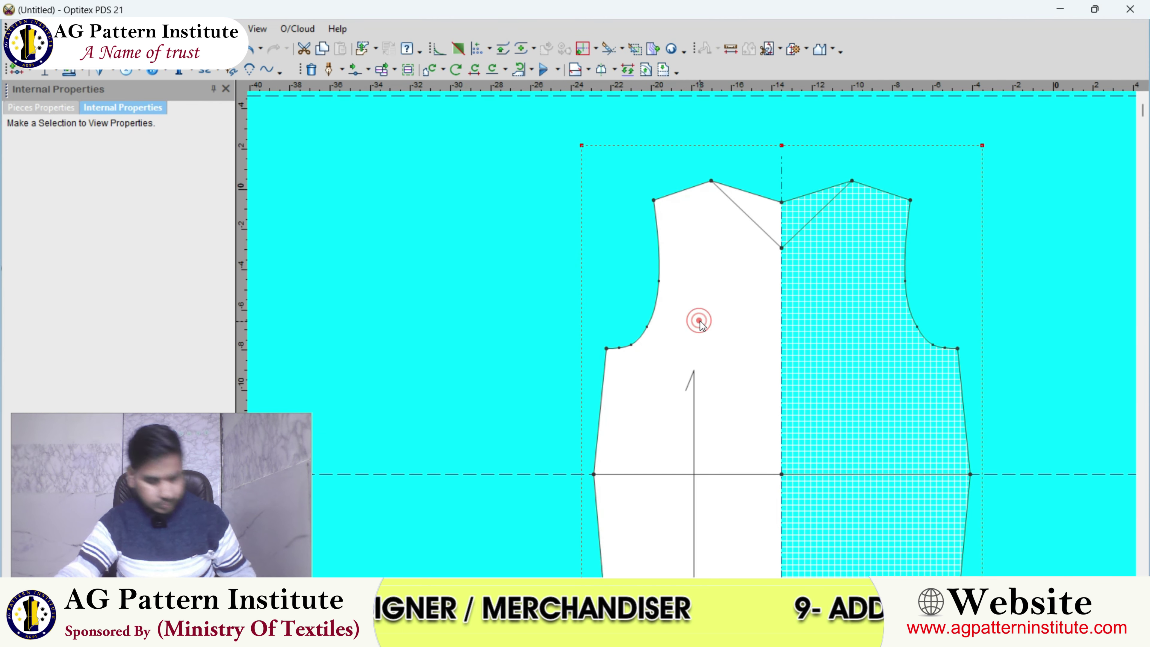
click(609, 346)
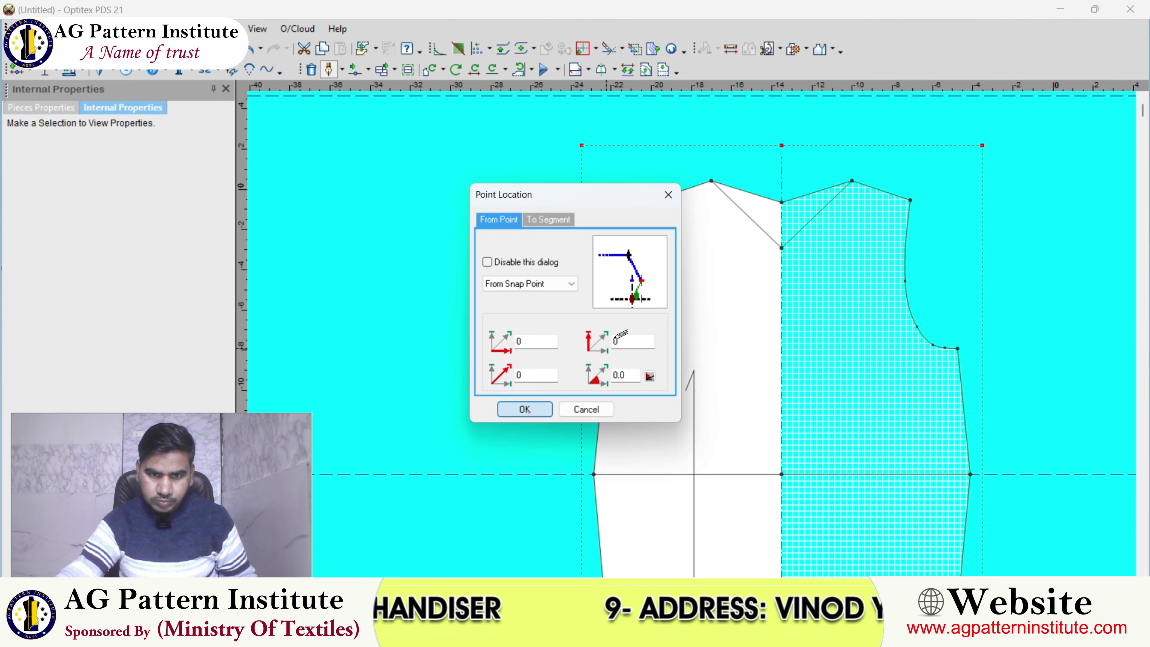
click(526, 408)
click(654, 201)
click(368, 379)
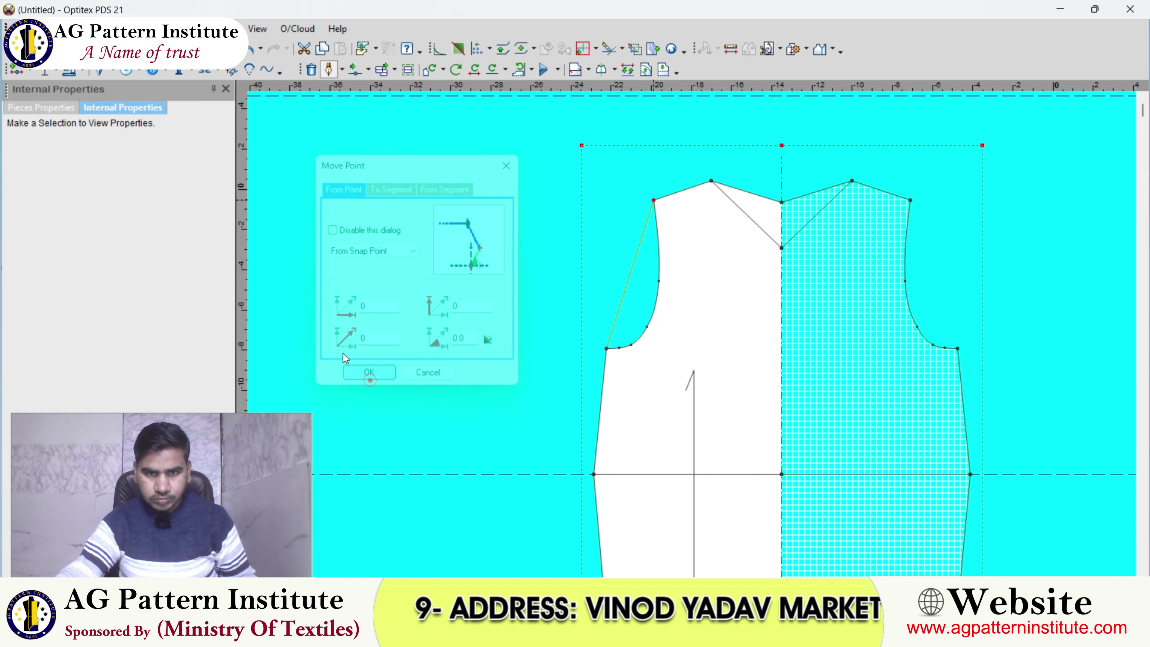
- Return to the Select tool and clear the selection
right_click(666, 209)
click(687, 208)
click(725, 263)
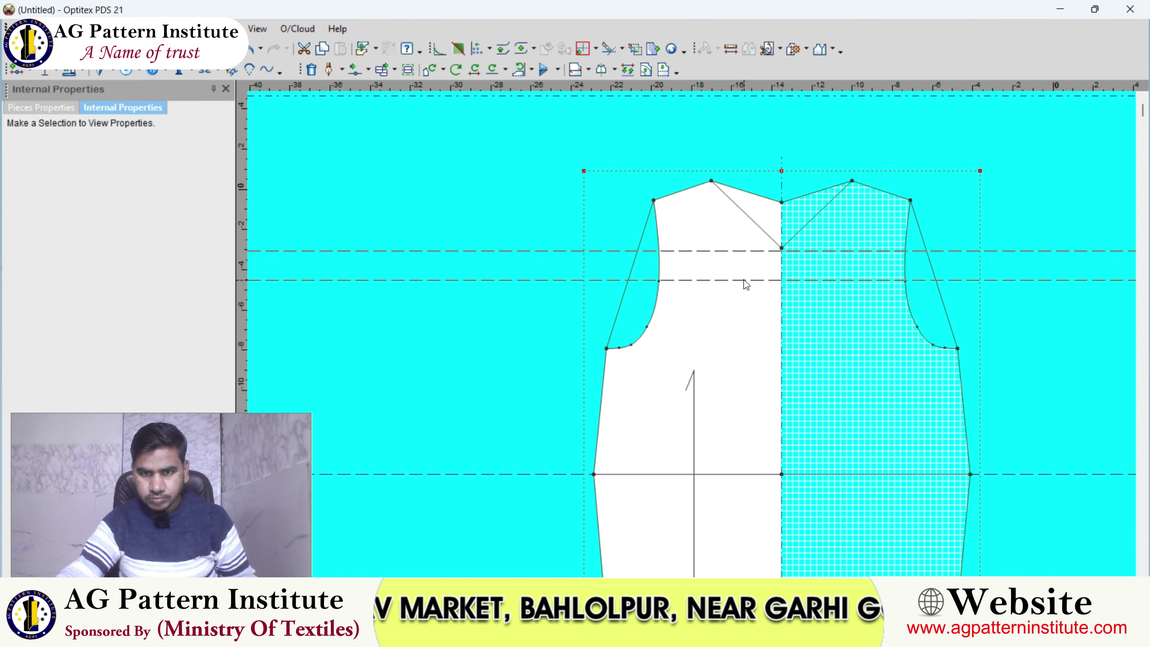
scroll(744, 279, up, 2)
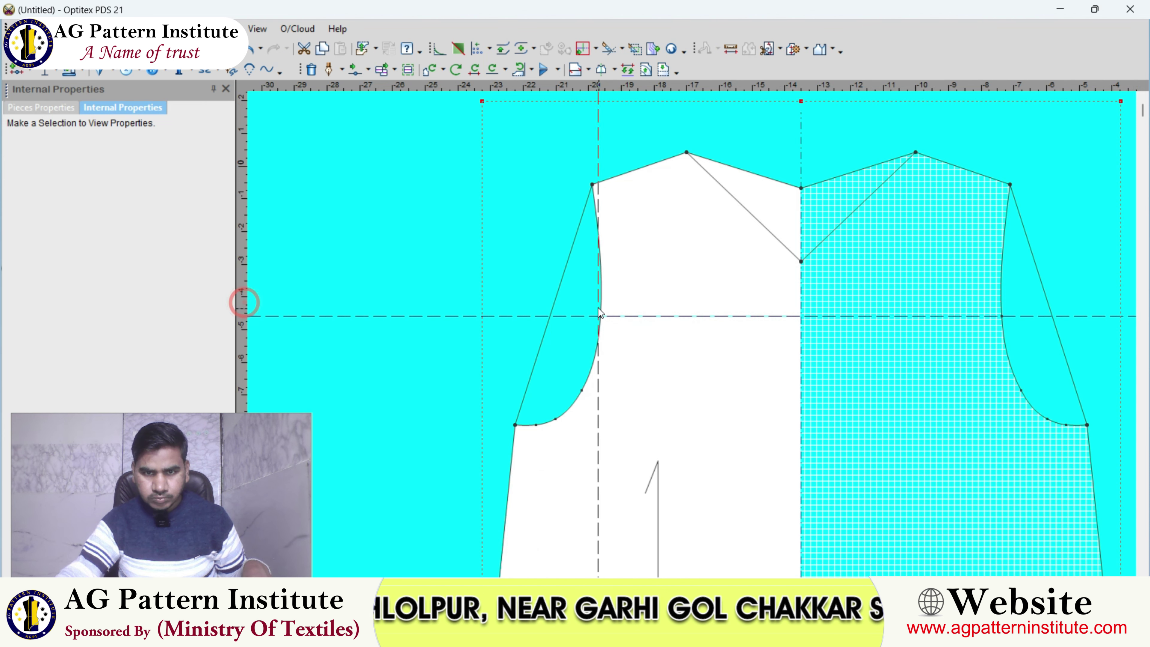
- Place a vertical guide at distance .25 from the existing guide
drag(599, 313, 601, 308)
double_click(600, 139)
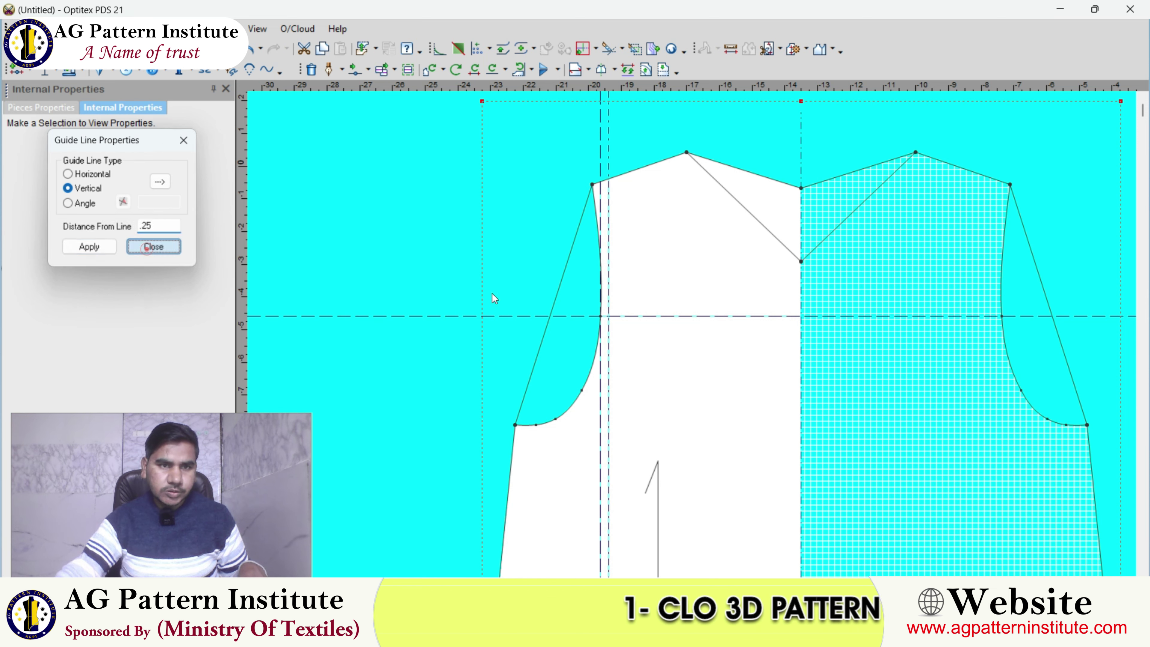
click(154, 246)
- Move the first armhole curve point onto the vertical guide
scroll(529, 363, up, 1)
scroll(603, 289, up, 1)
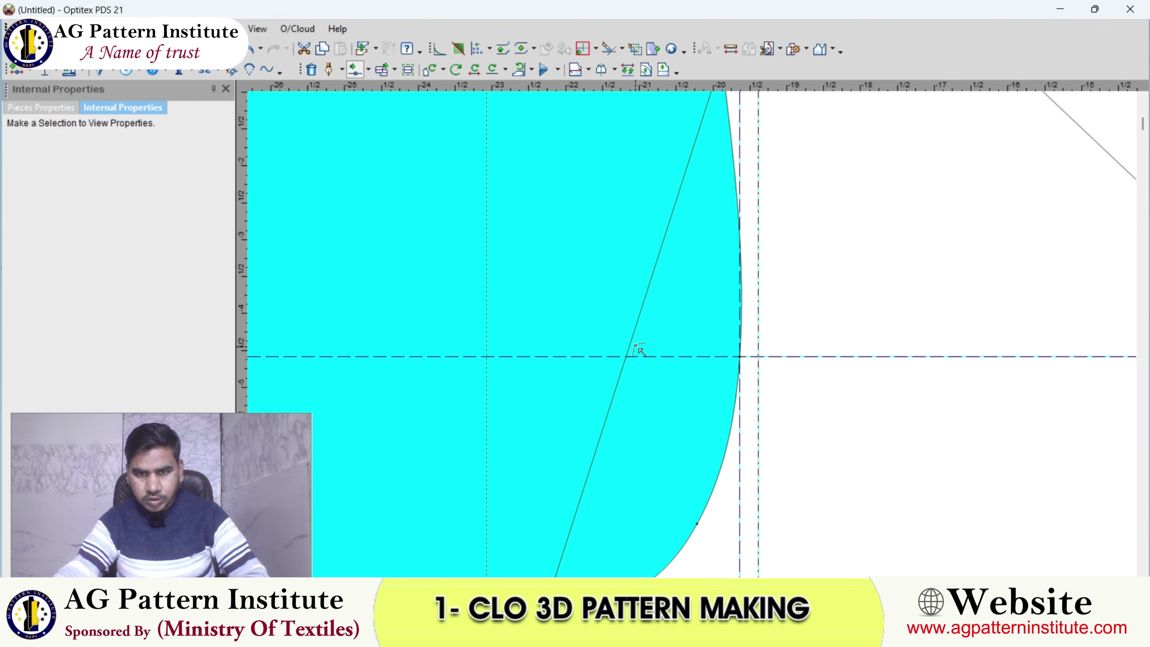
click(632, 332)
click(757, 355)
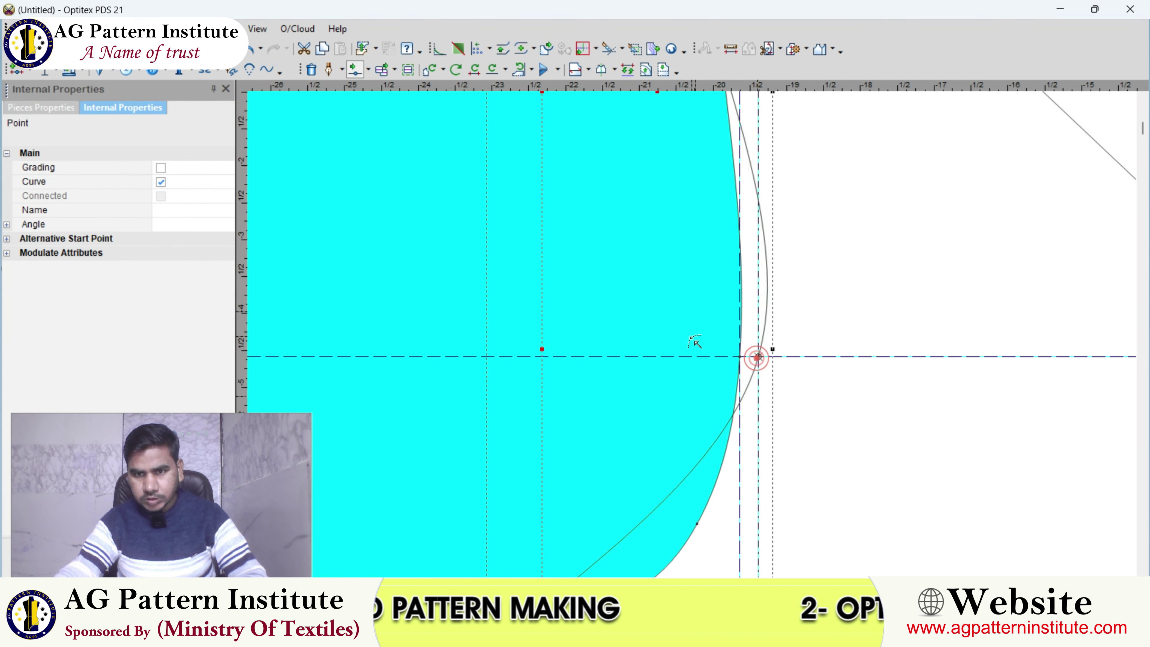
scroll(693, 342, up, 2)
click(679, 325)
- Pull the remaining armhole curve points toward the guide, reshaping both armholes
click(667, 313)
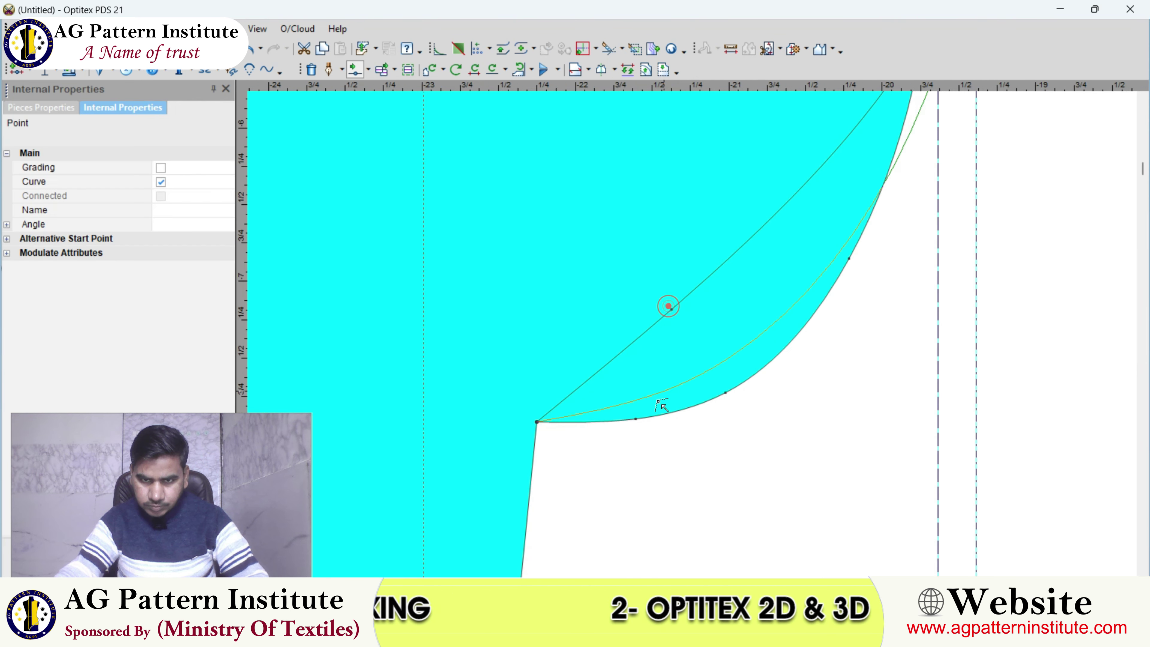
scroll(684, 329, up, 1)
click(689, 332)
scroll(698, 326, up, 1)
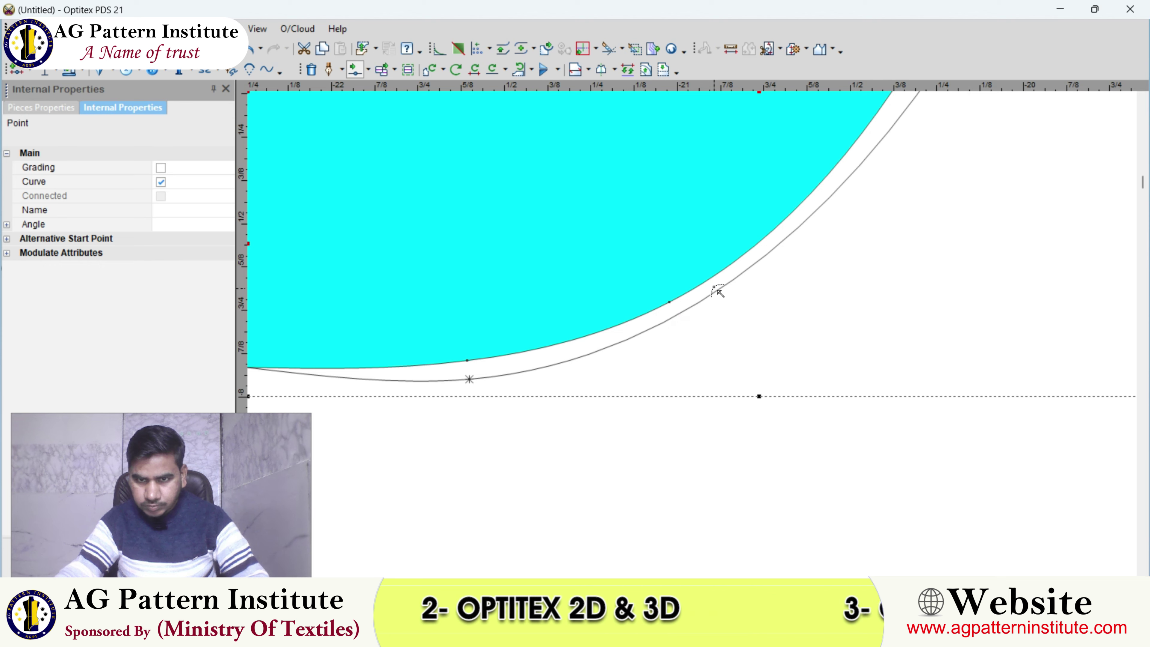
click(720, 286)
click(772, 288)
scroll(699, 334, down, 1)
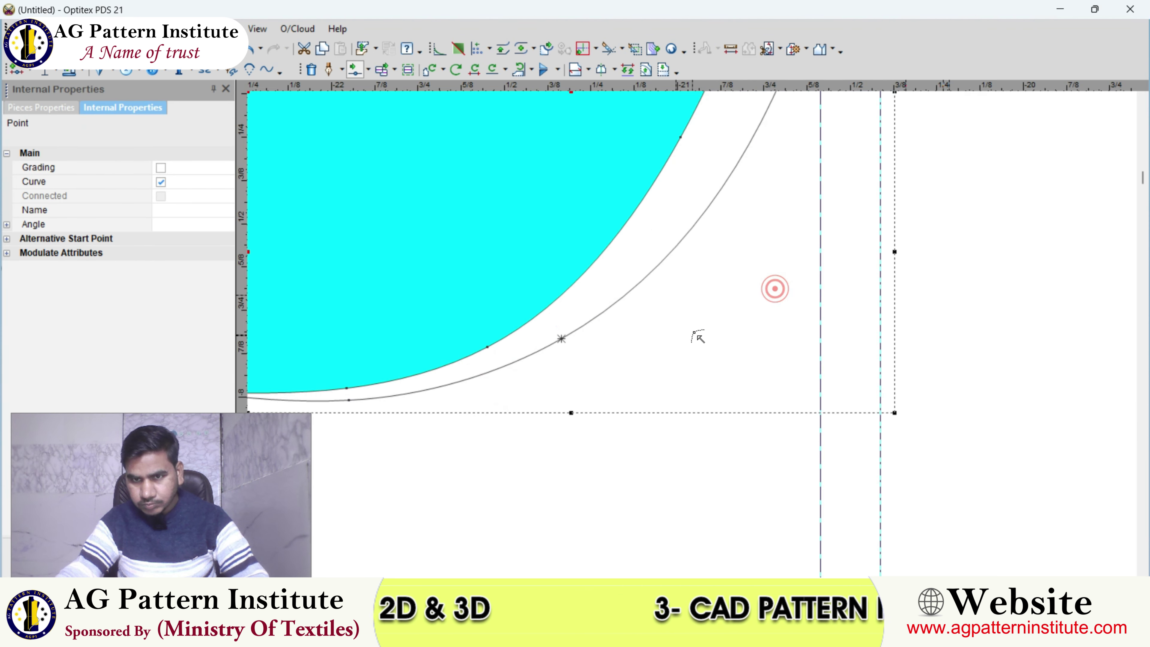
scroll(693, 334, down, 1)
scroll(696, 340, down, 3)
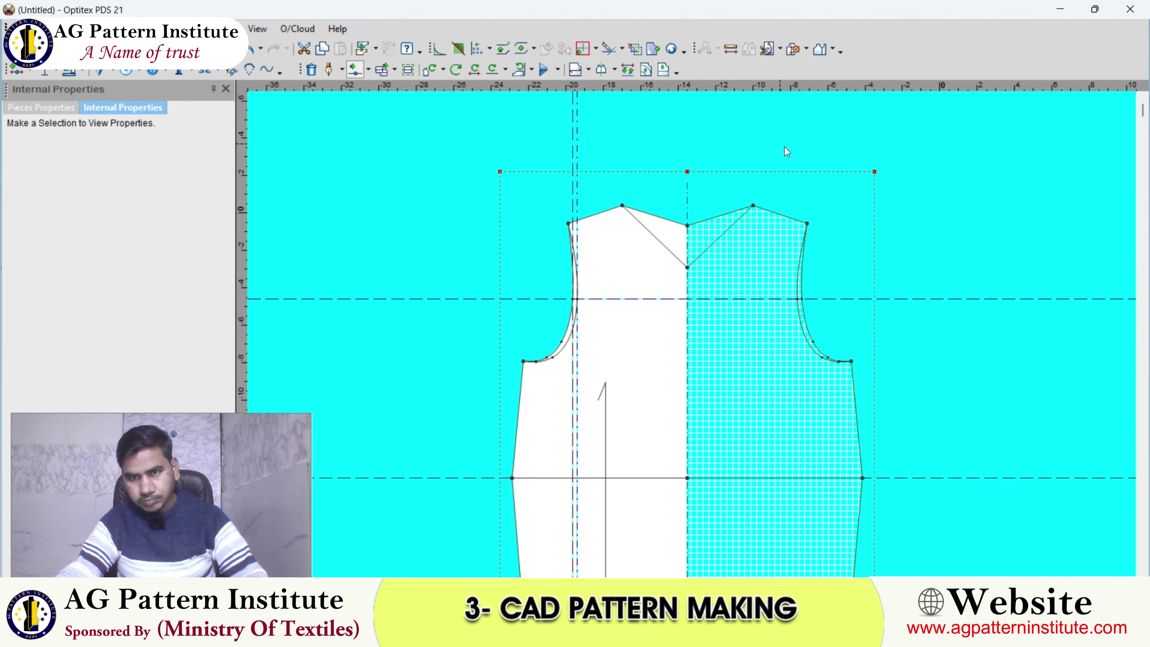
scroll(681, 331, up, 1)
scroll(682, 331, up, 1)
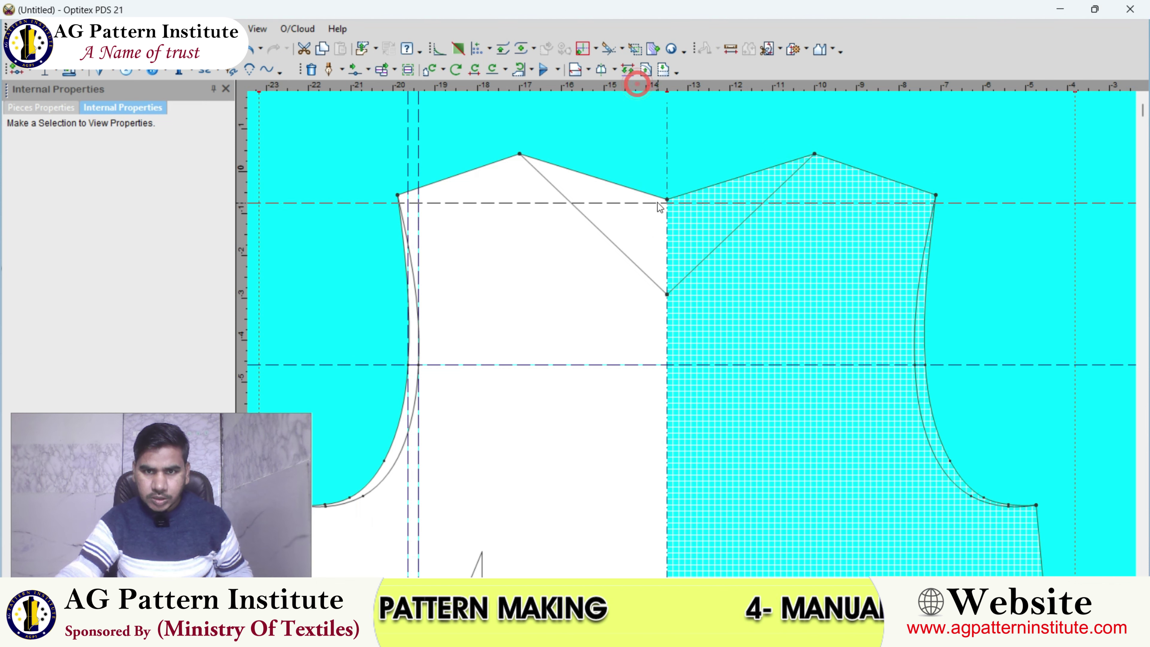
- Bend the neckline edge into a curve and confirm the point moves
scroll(603, 226, up, 1)
scroll(693, 335, up, 1)
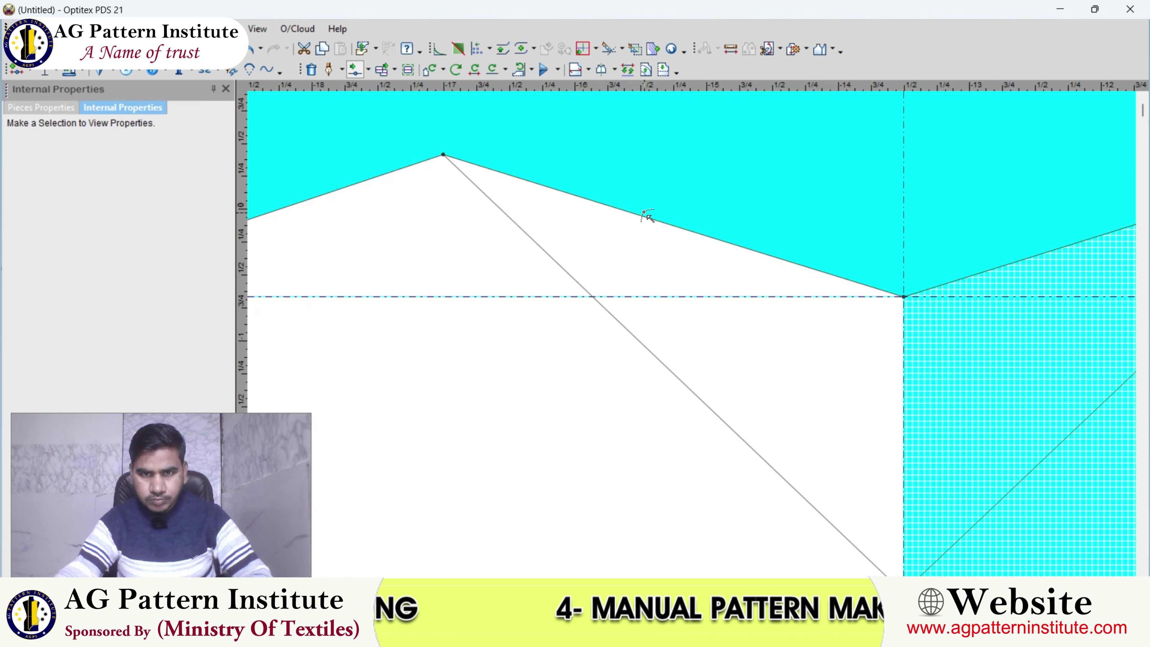
mouse_move(648, 216)
mouse_down()
mouse_move(471, 200)
mouse_move(454, 174)
mouse_up()
key(Return)
scroll(649, 182, up, 1)
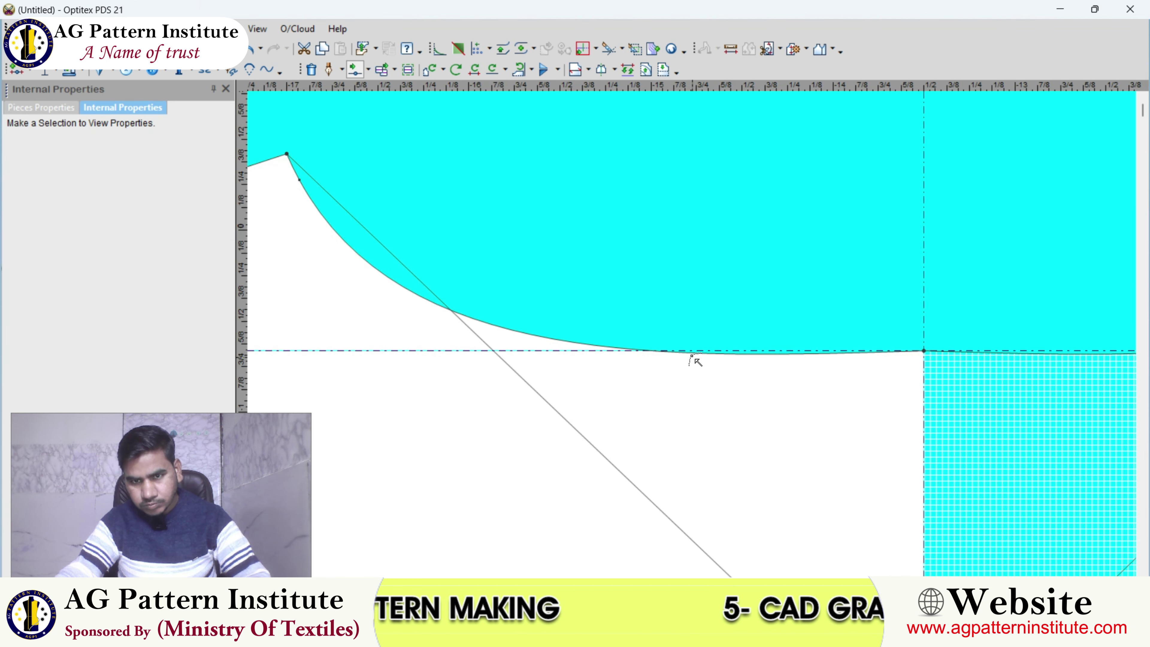
drag(695, 357, 756, 358)
drag(838, 354, 837, 352)
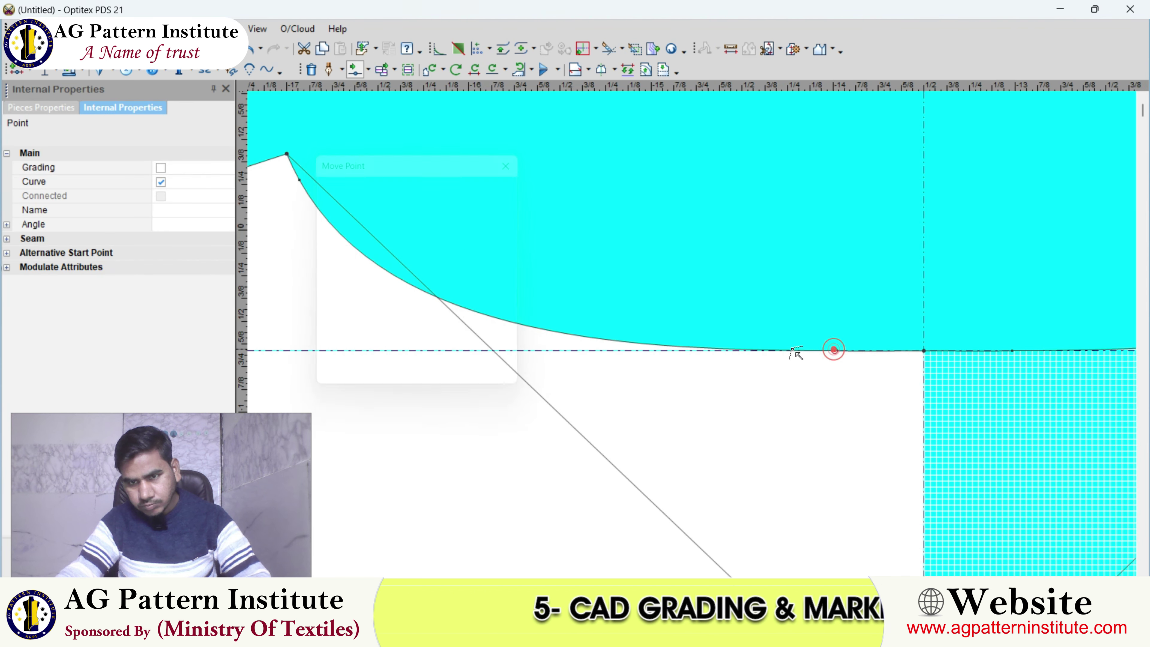
key(Return)
- Select and deselect neckline points, including the one on the centre line
scroll(655, 332, up, 1)
click(649, 324)
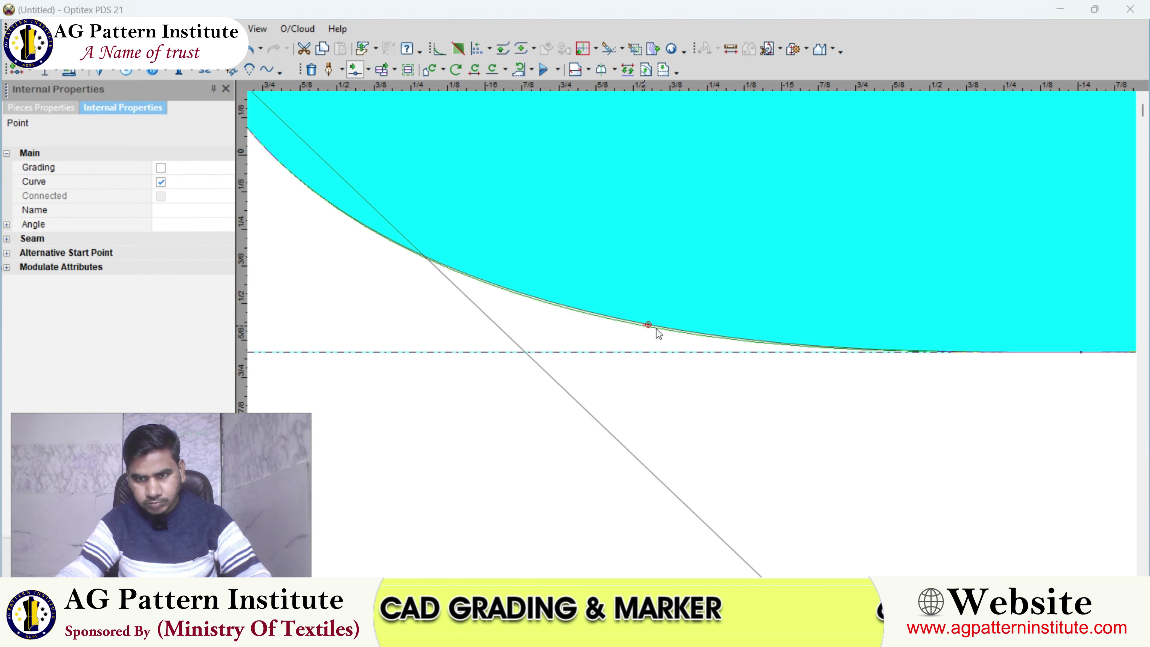
scroll(860, 357, up, 1)
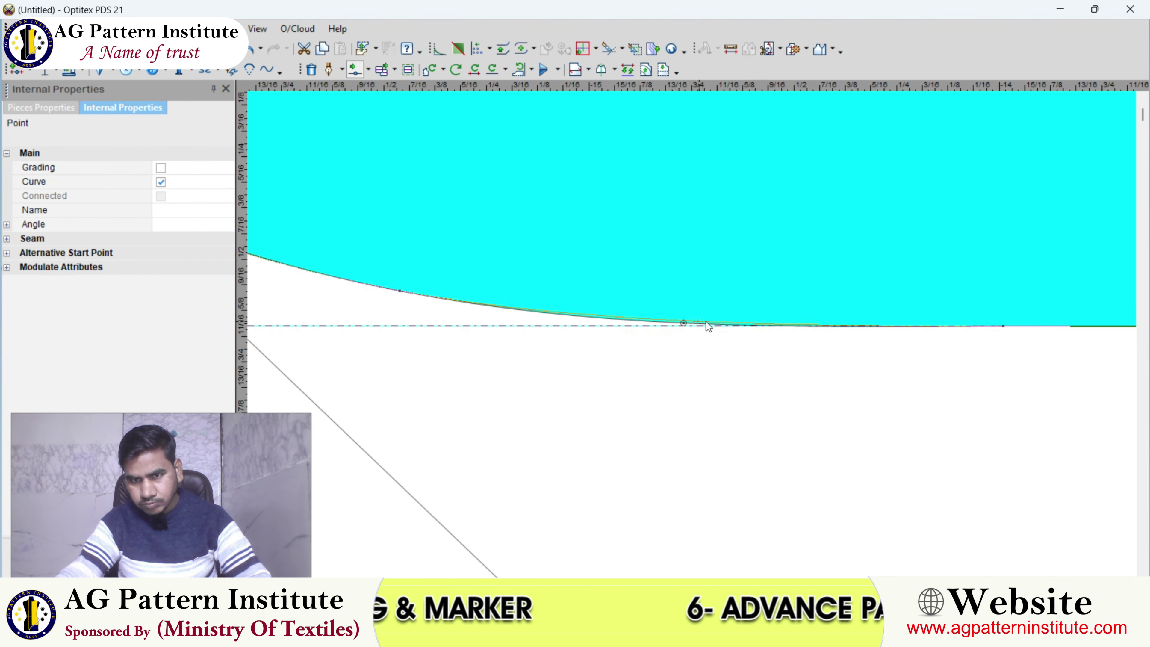
click(765, 209)
click(1004, 325)
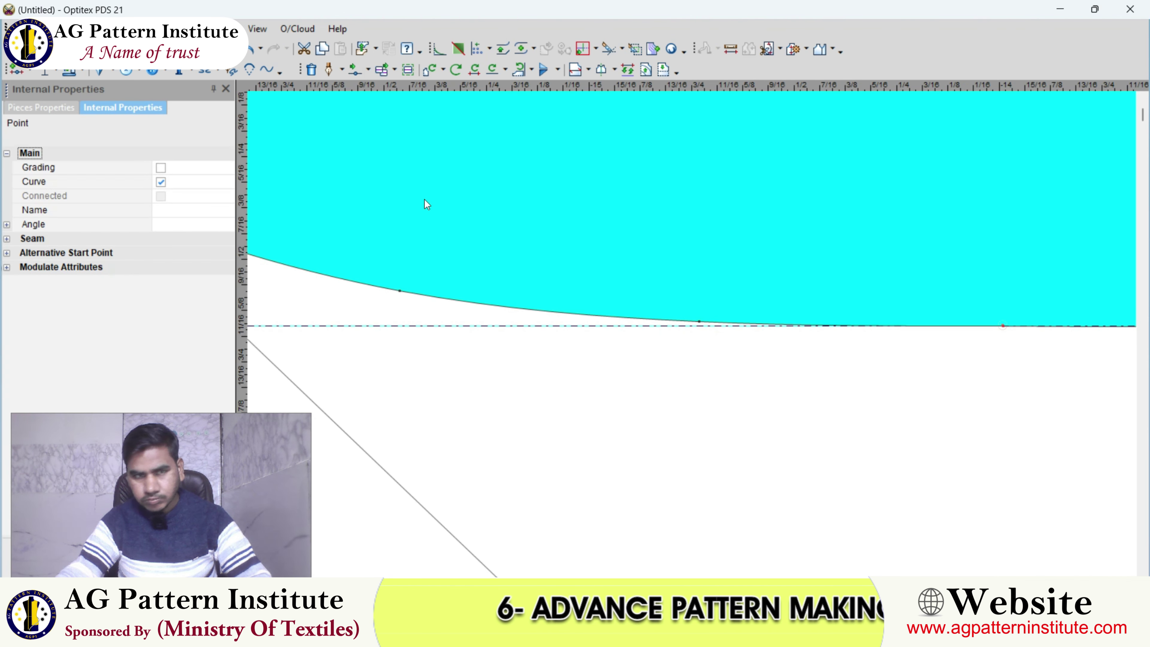
click(715, 234)
scroll(690, 205, down, 3)
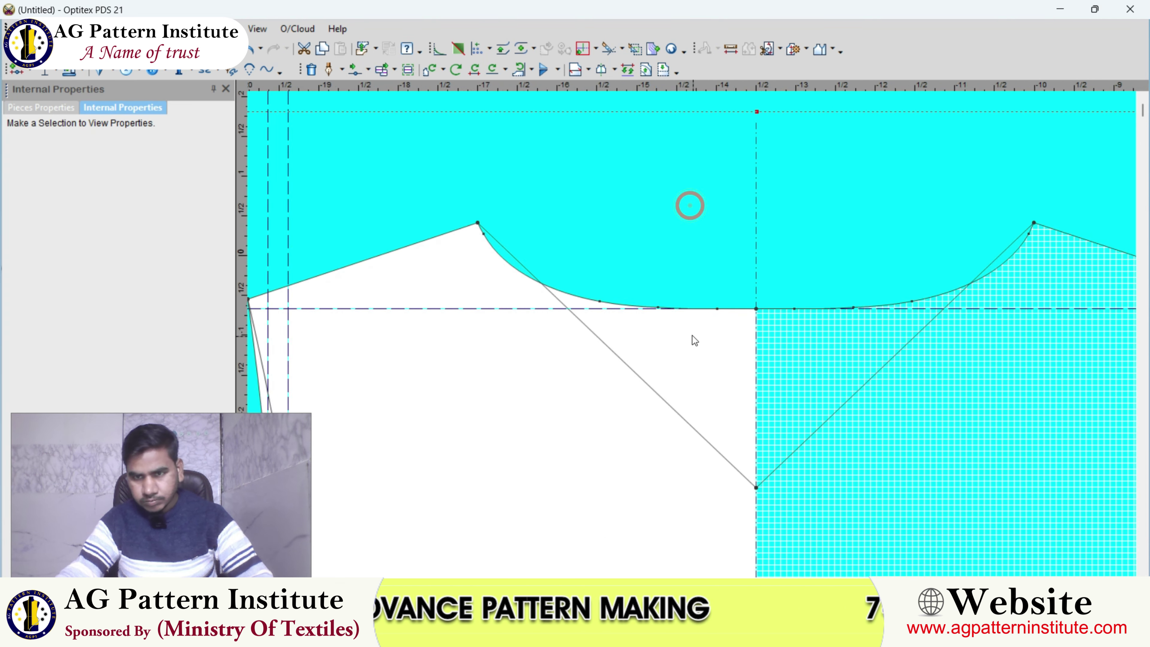
scroll(693, 336, up, 1)
scroll(692, 335, up, 1)
scroll(692, 336, up, 1)
scroll(692, 336, up, 1)
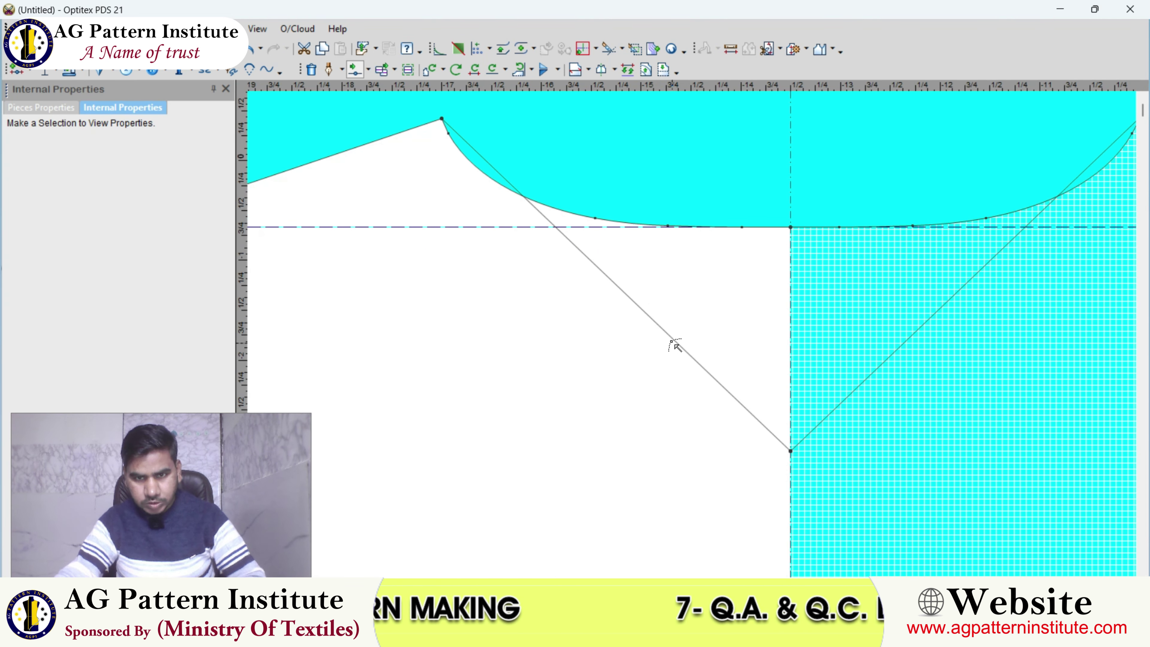
- Pull the front neckline down into a deep smooth scoop
drag(674, 340, 735, 440)
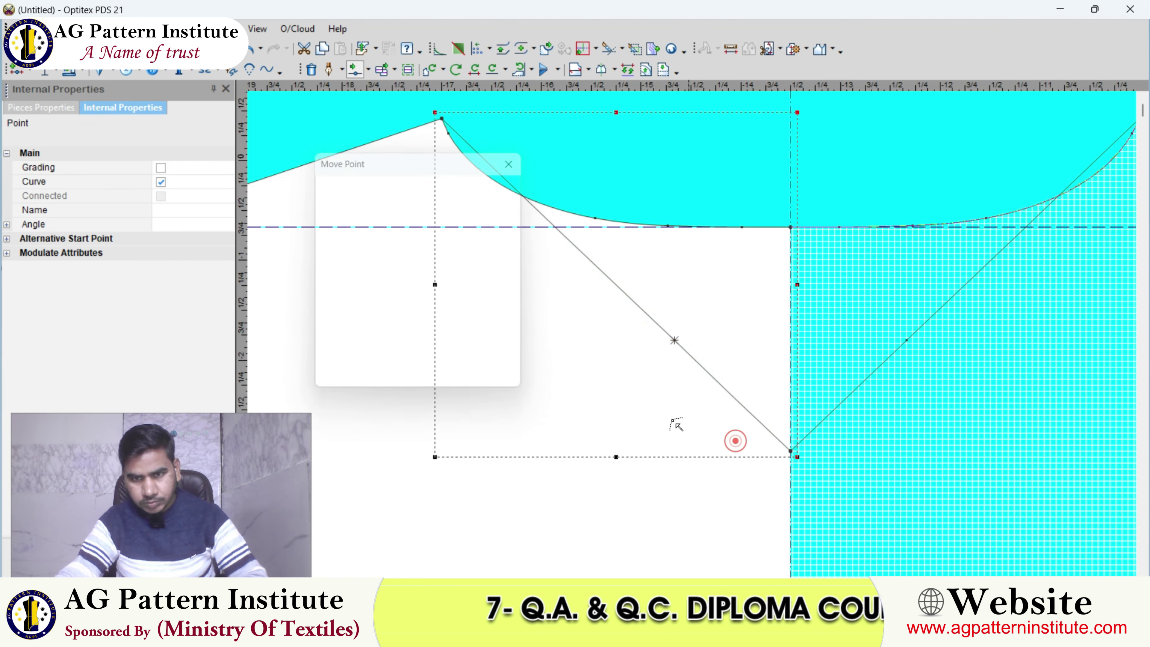
scroll(675, 363, down, 2)
scroll(660, 334, up, 1)
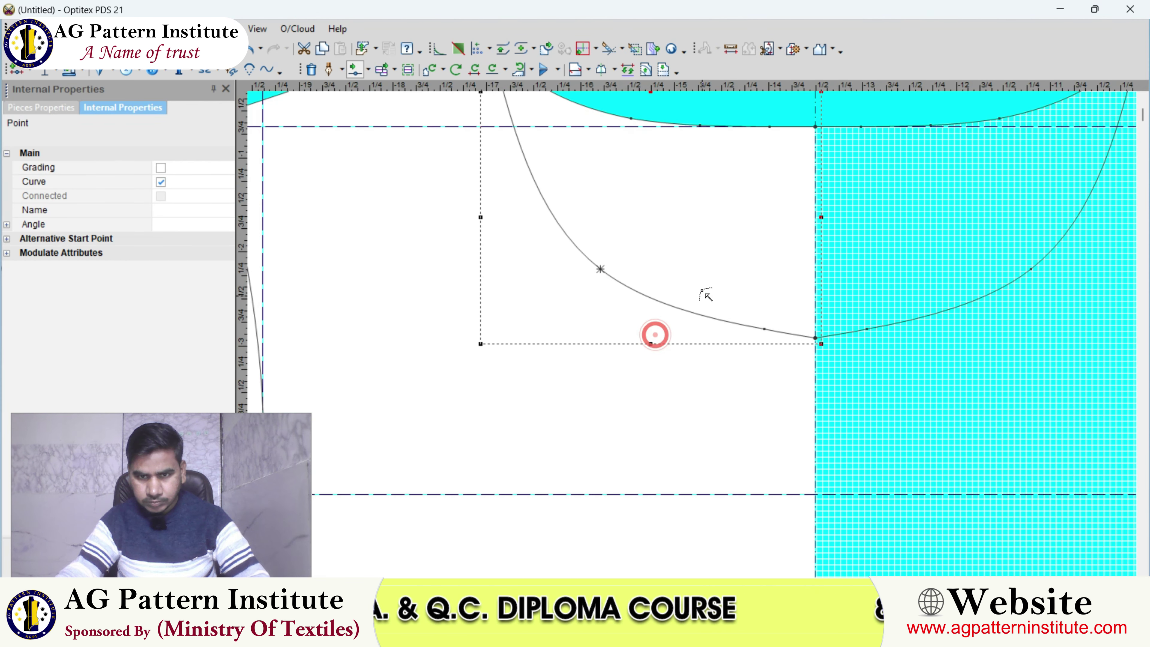
click(693, 334)
scroll(694, 334, down, 2)
scroll(705, 347, down, 2)
scroll(702, 344, up, 1)
scroll(698, 337, up, 1)
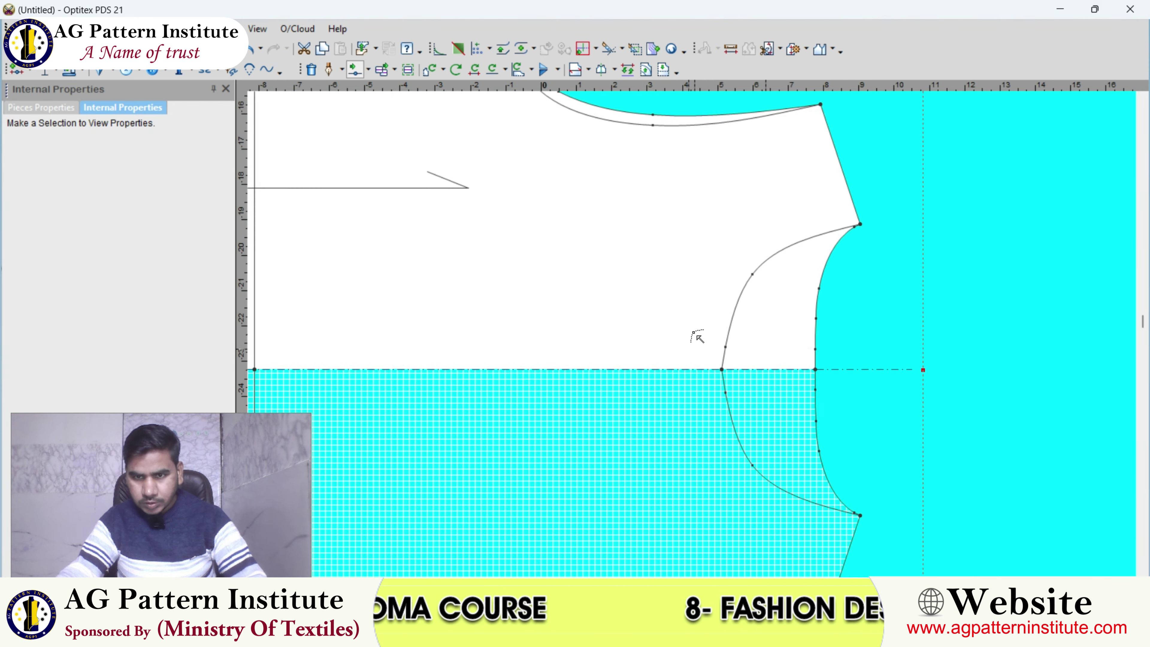
scroll(697, 335, up, 1)
scroll(697, 332, up, 1)
scroll(697, 332, up, 2)
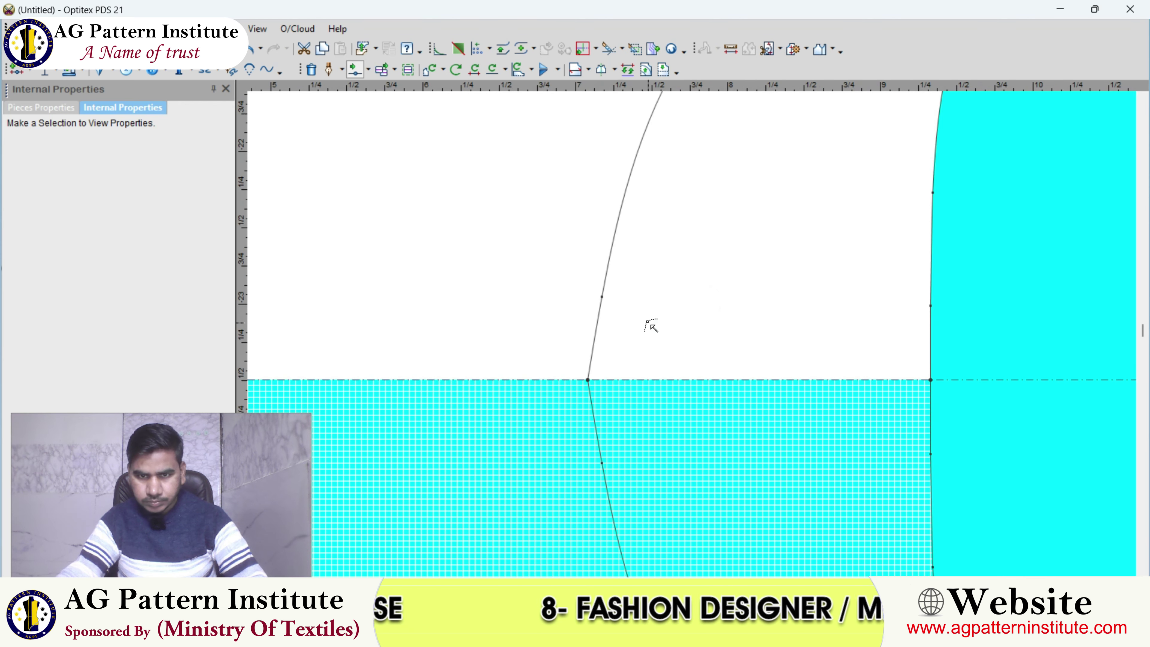
- Drag armhole curve points to bend the armhole into a rounder shape
click(601, 298)
drag(594, 315, 586, 309)
scroll(693, 334, down, 2)
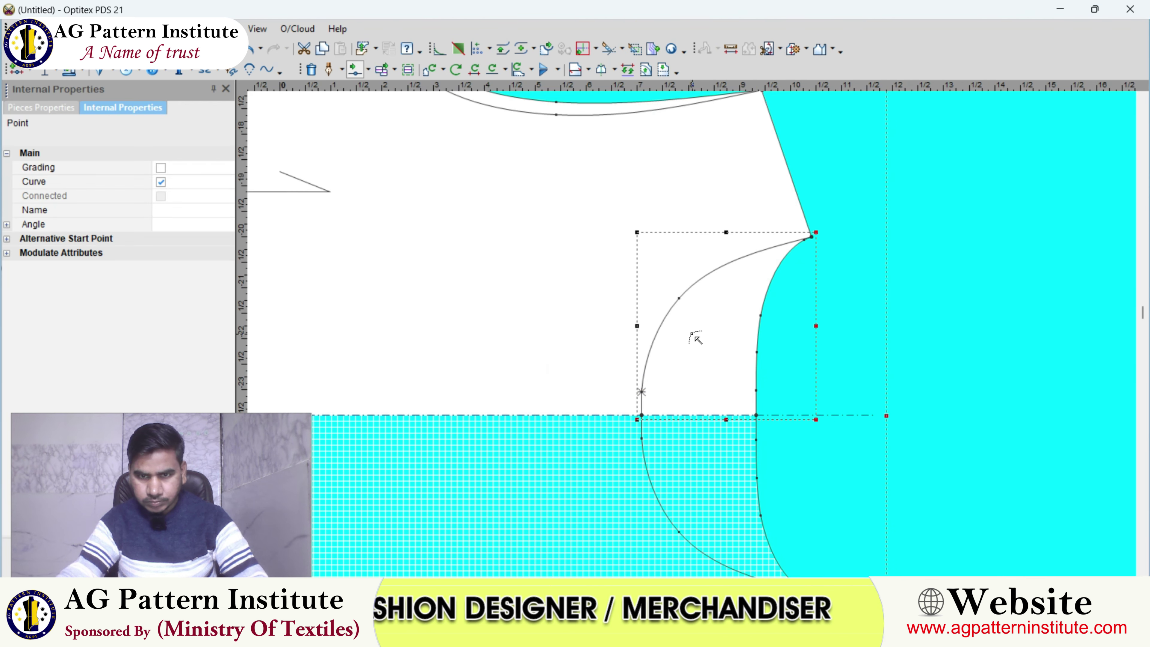
click(689, 334)
scroll(688, 334, up, 1)
scroll(675, 325, up, 1)
drag(662, 315, 689, 278)
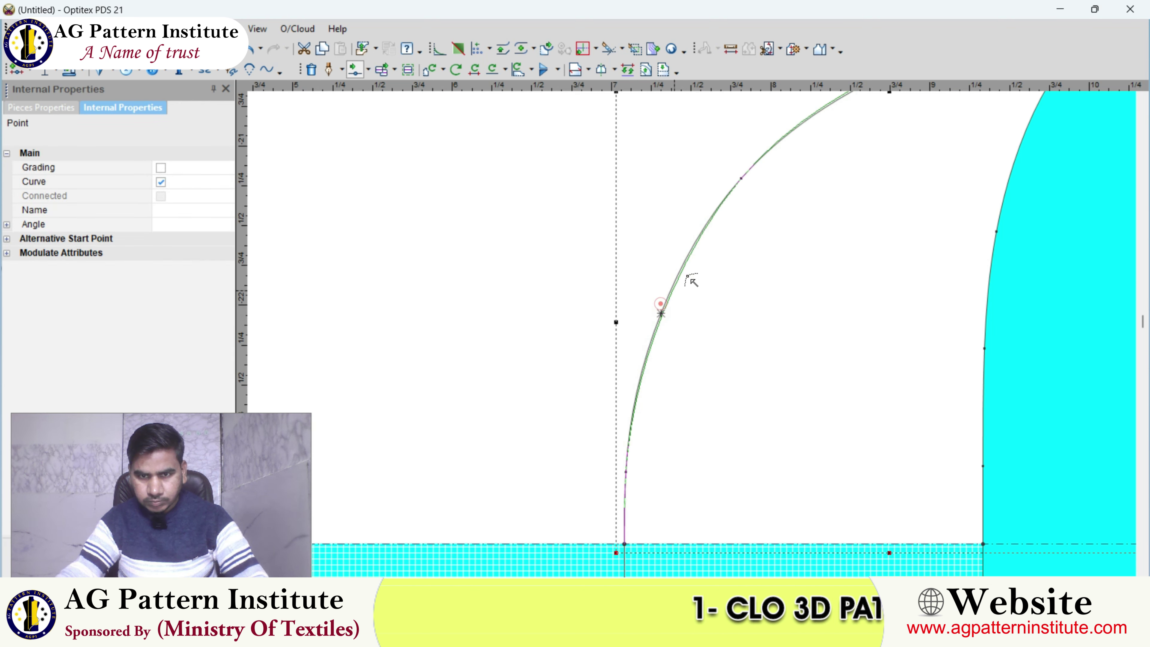
scroll(696, 336, down, 2)
- Reposition the upper armhole points and confirm their new positions
click(694, 333)
scroll(694, 332, up, 2)
click(783, 250)
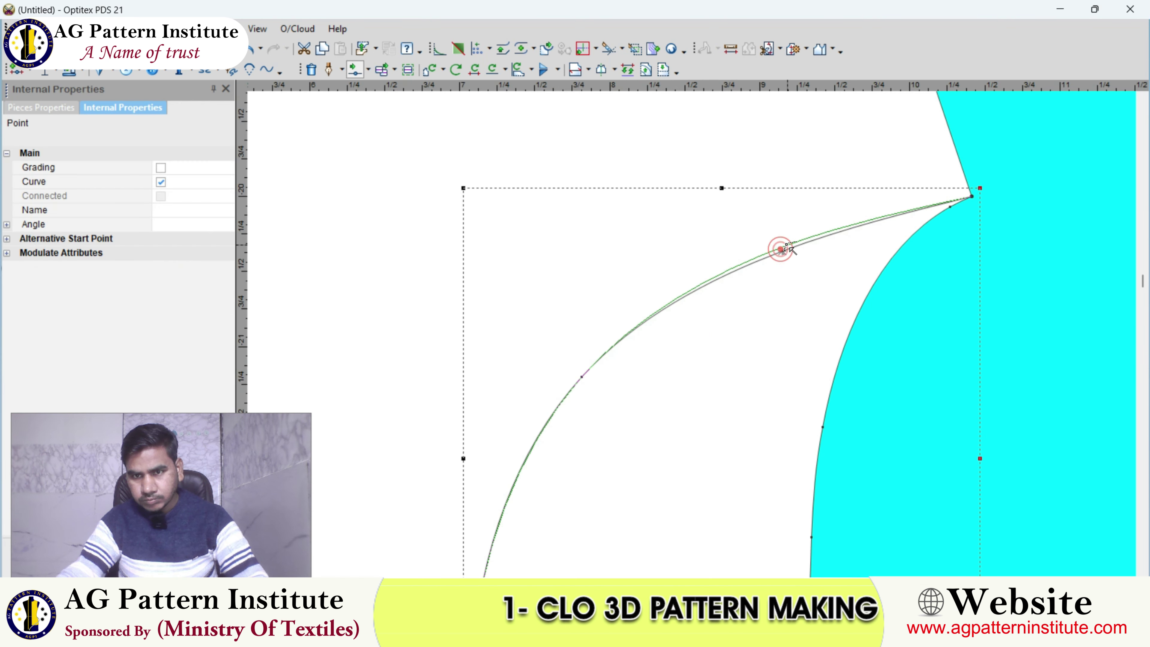
key(Return)
scroll(666, 369, down, 1)
click(667, 369)
scroll(659, 372, up, 2)
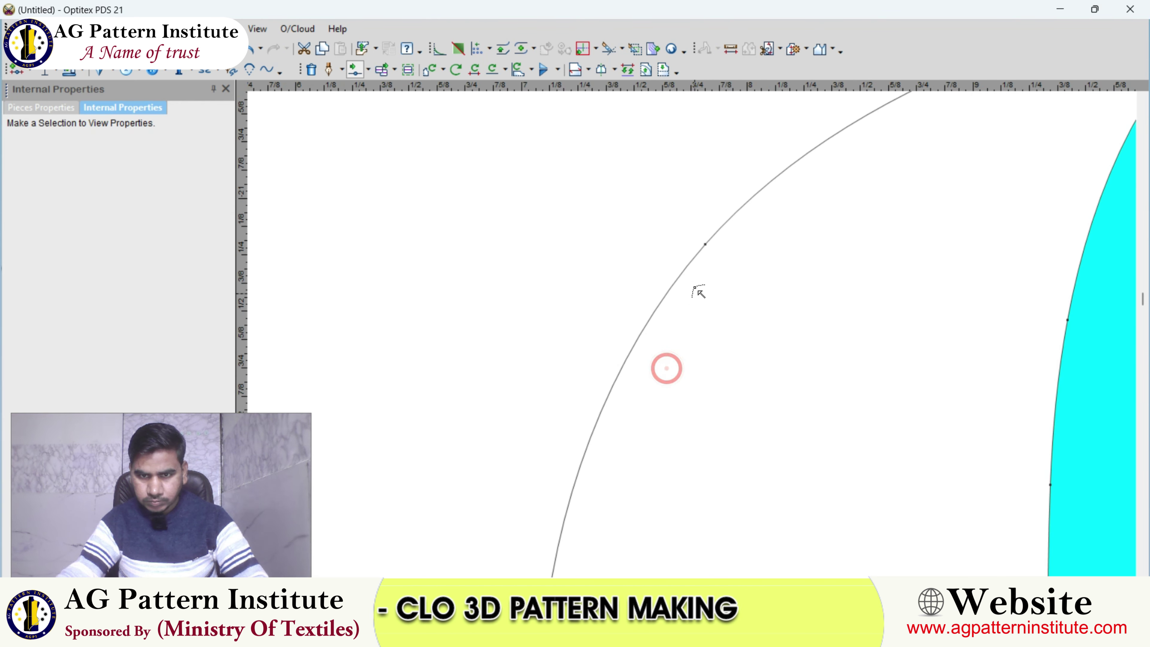
click(705, 244)
click(696, 240)
key(Return)
scroll(693, 337, down, 1)
click(691, 353)
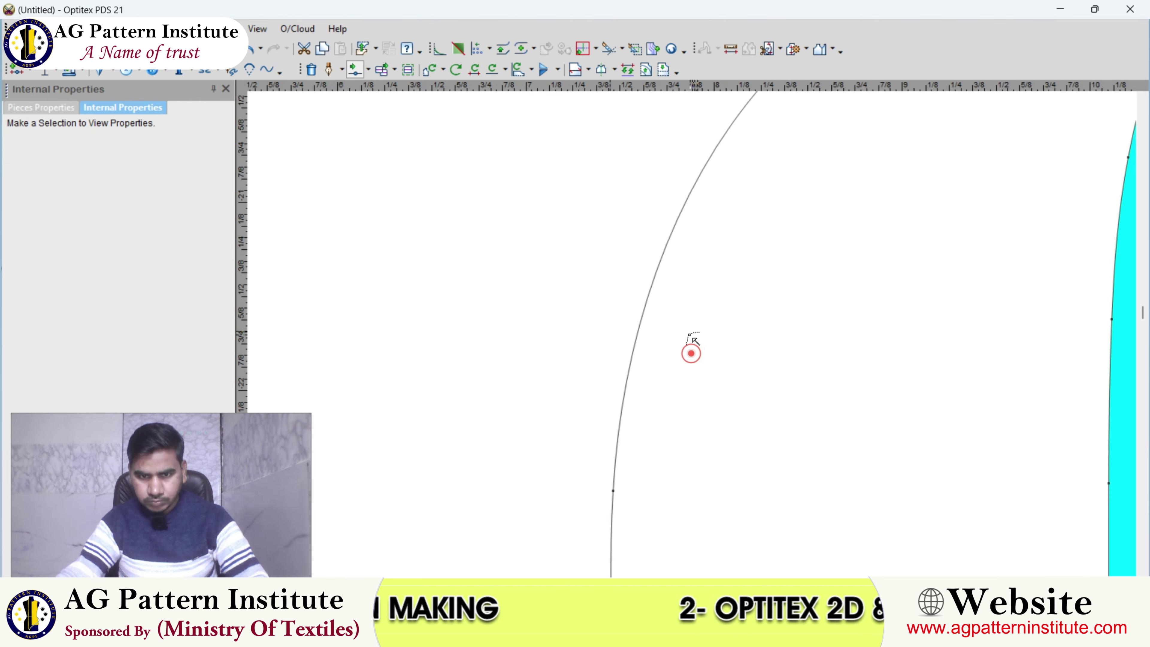
- Check the finished armhole curve point, clear the selection and zoom out
scroll(689, 339, up, 1)
scroll(688, 345, down, 2)
scroll(693, 321, down, 1)
scroll(698, 281, up, 3)
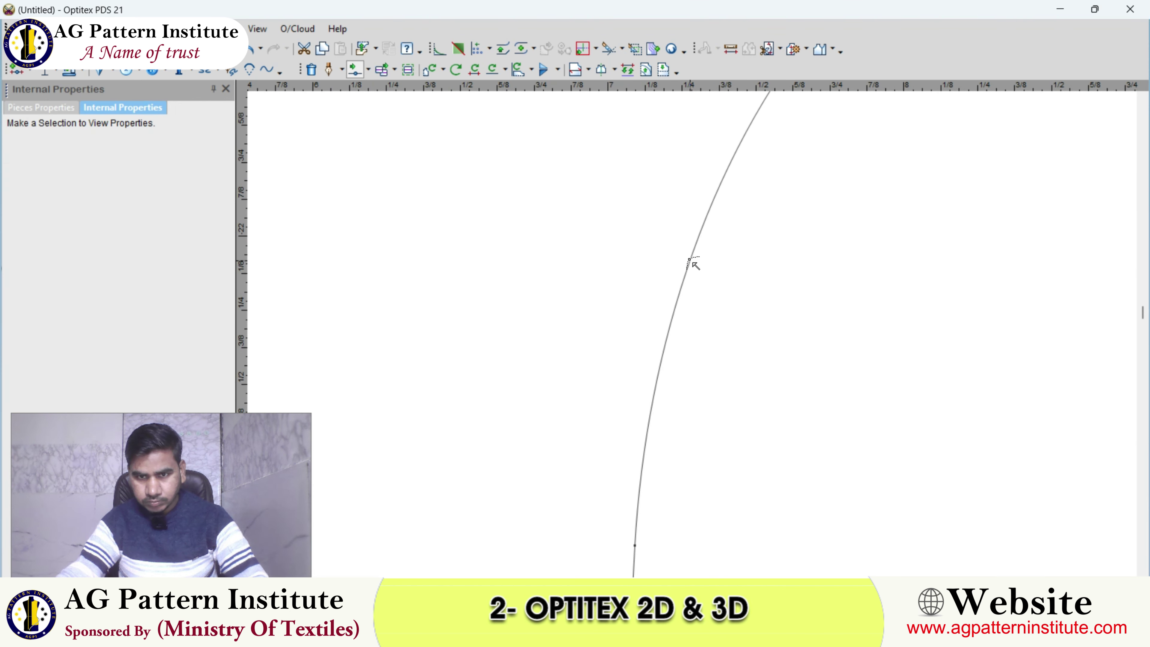
click(691, 256)
scroll(691, 295, down, 2)
click(693, 337)
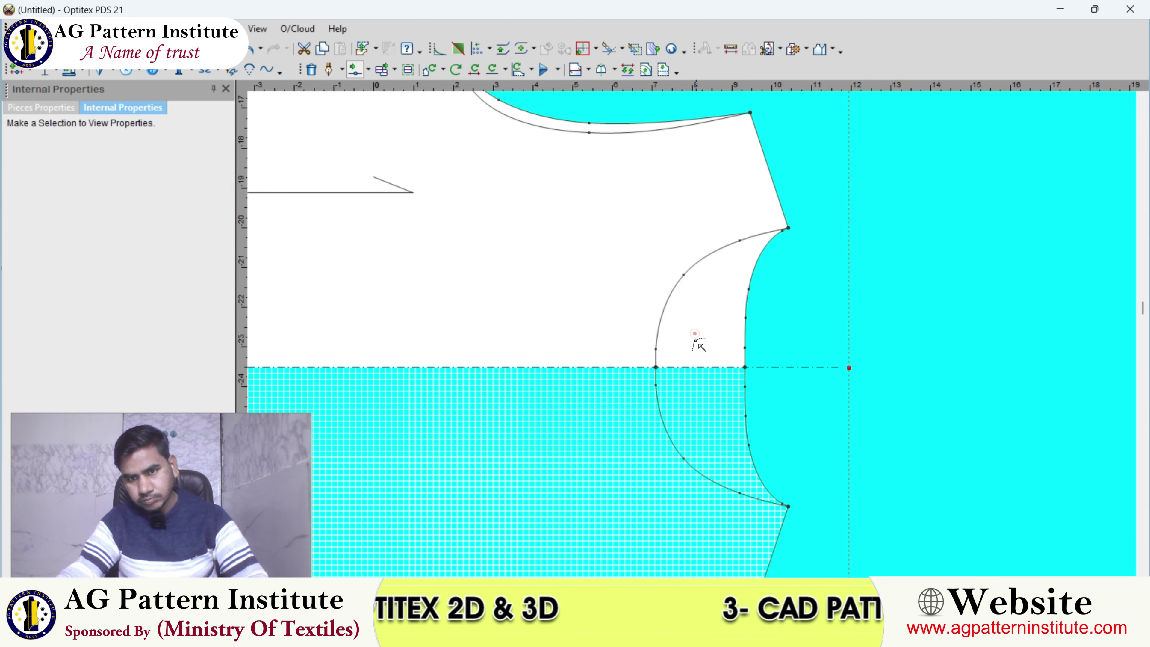
scroll(692, 339, down, 2)
- Add a horizontal guide at distance -4.5 from the chest guide
scroll(692, 340, down, 1)
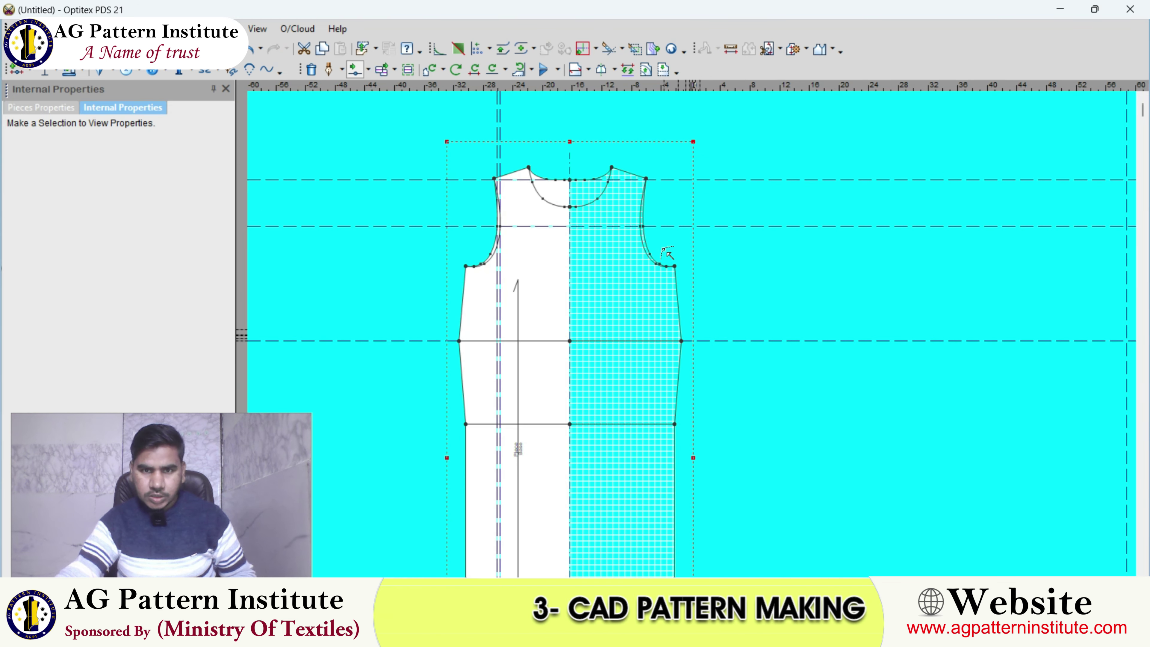
right_click(696, 213)
key(Escape)
scroll(697, 339, up, 2)
right_click(637, 157)
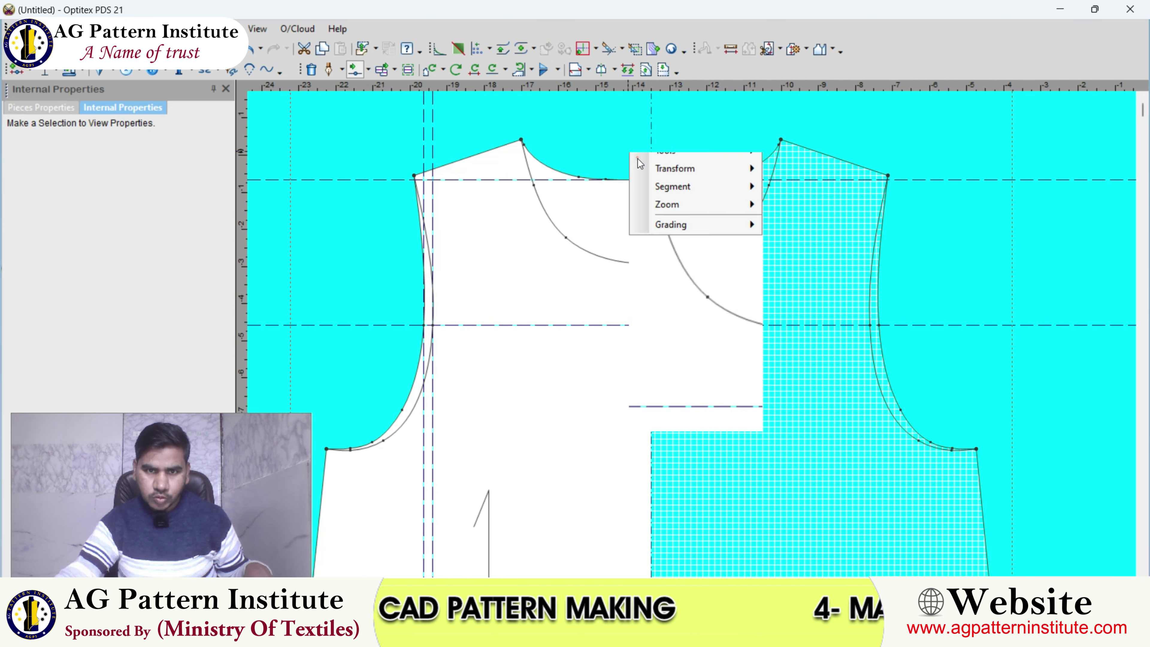
key(Escape)
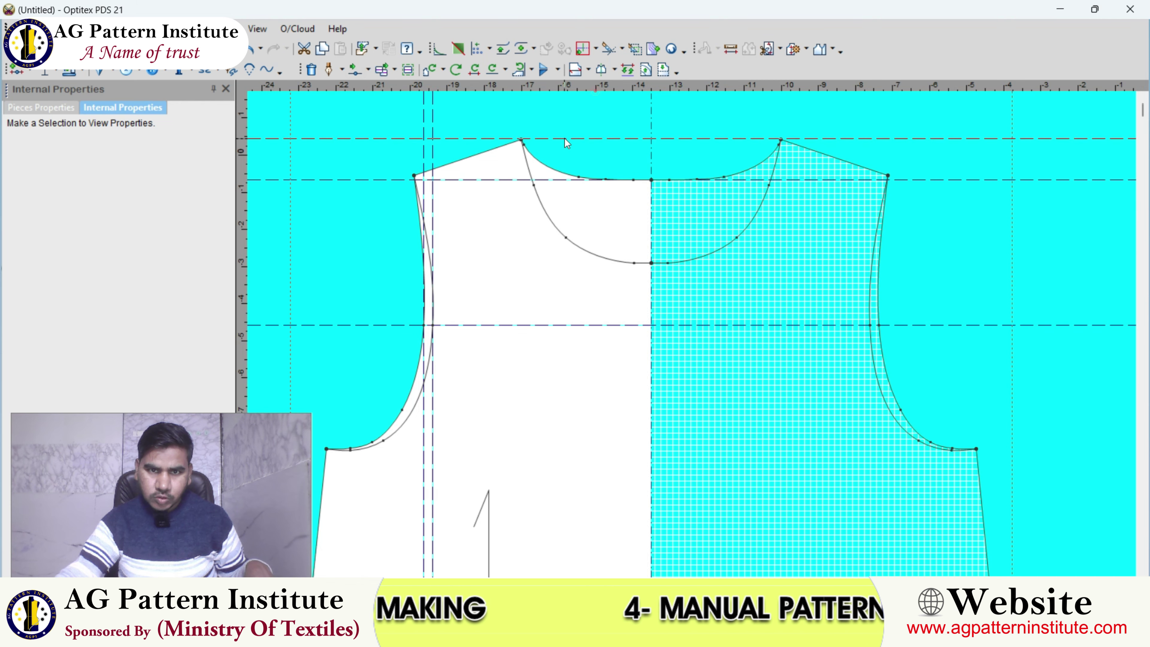
double_click(568, 140)
text(-4.5)
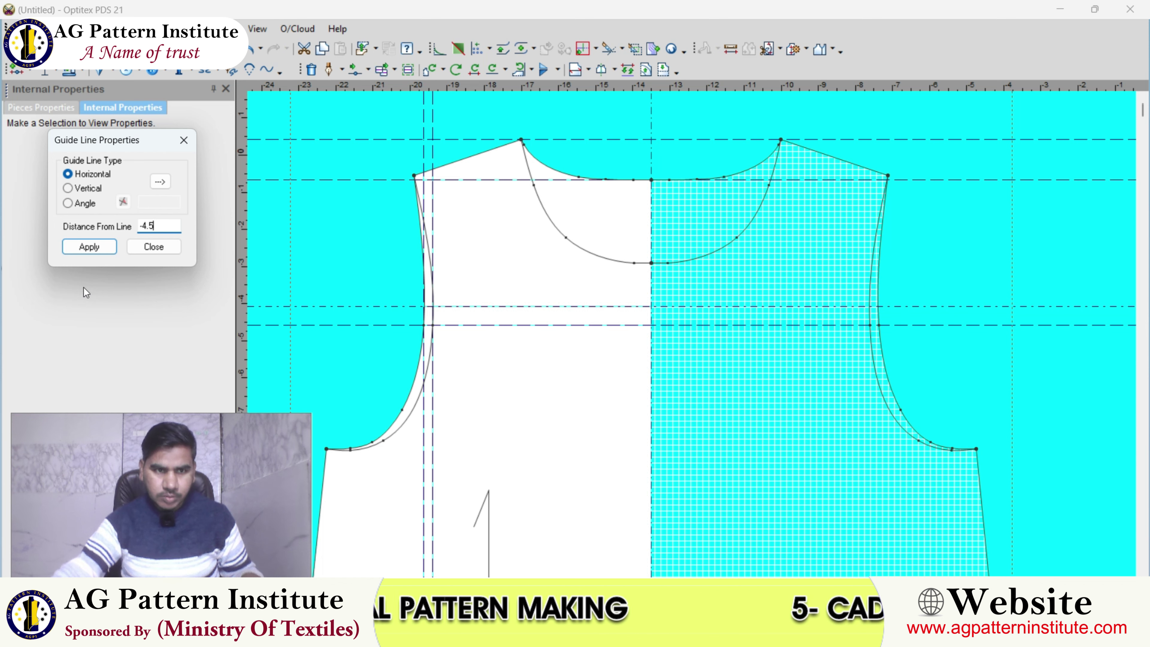
click(134, 250)
- Draw a straight yoke line at 90° from the armhole point to the centre line
click(329, 69)
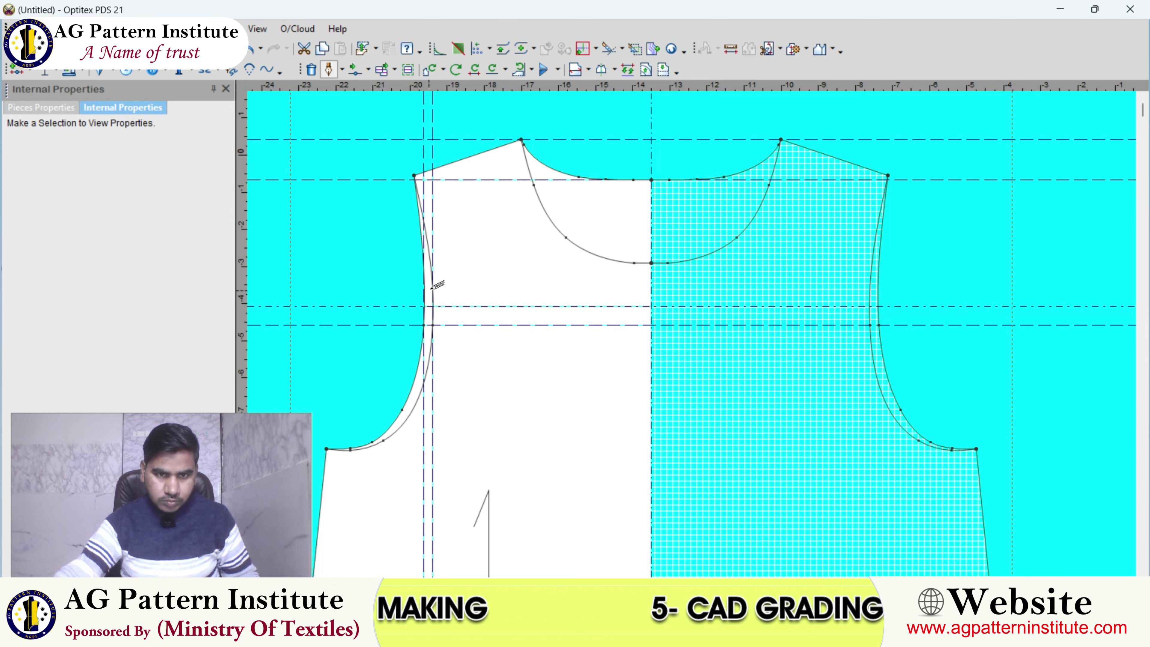
click(426, 306)
click(527, 409)
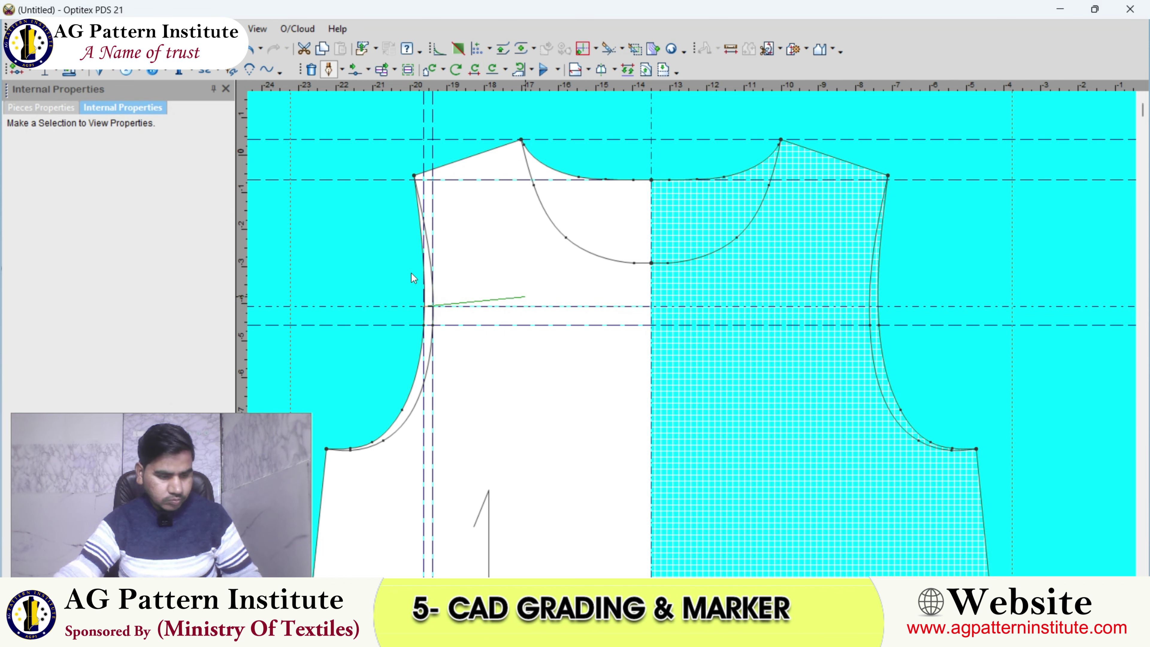
key(Return)
click(415, 263)
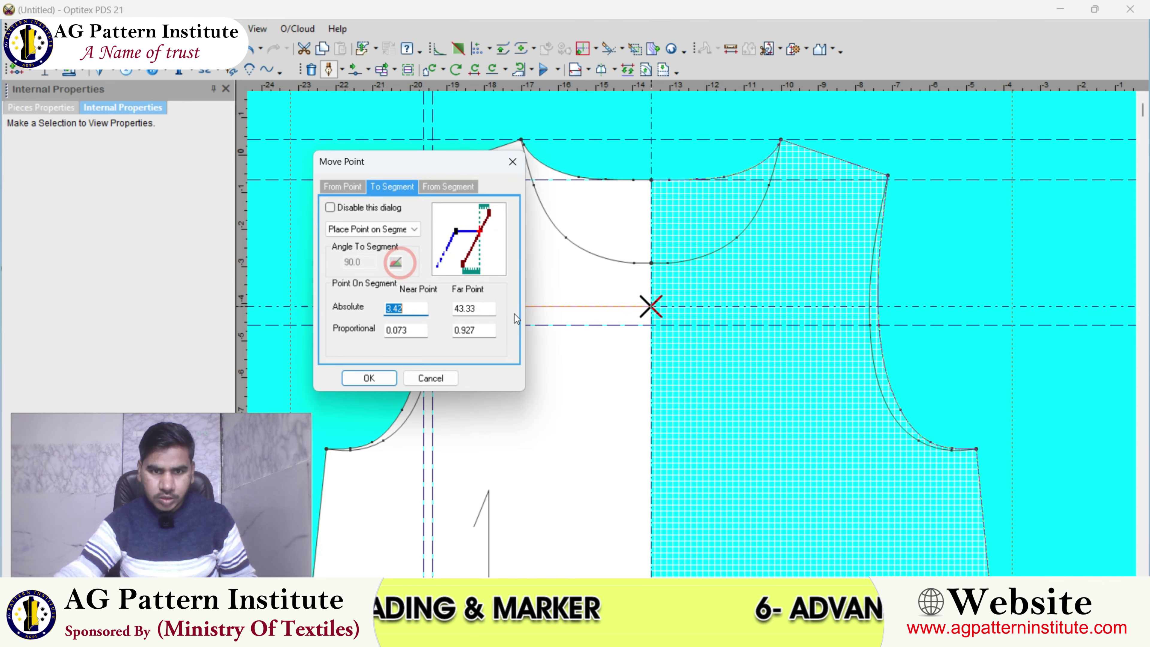
click(385, 379)
key(Escape)
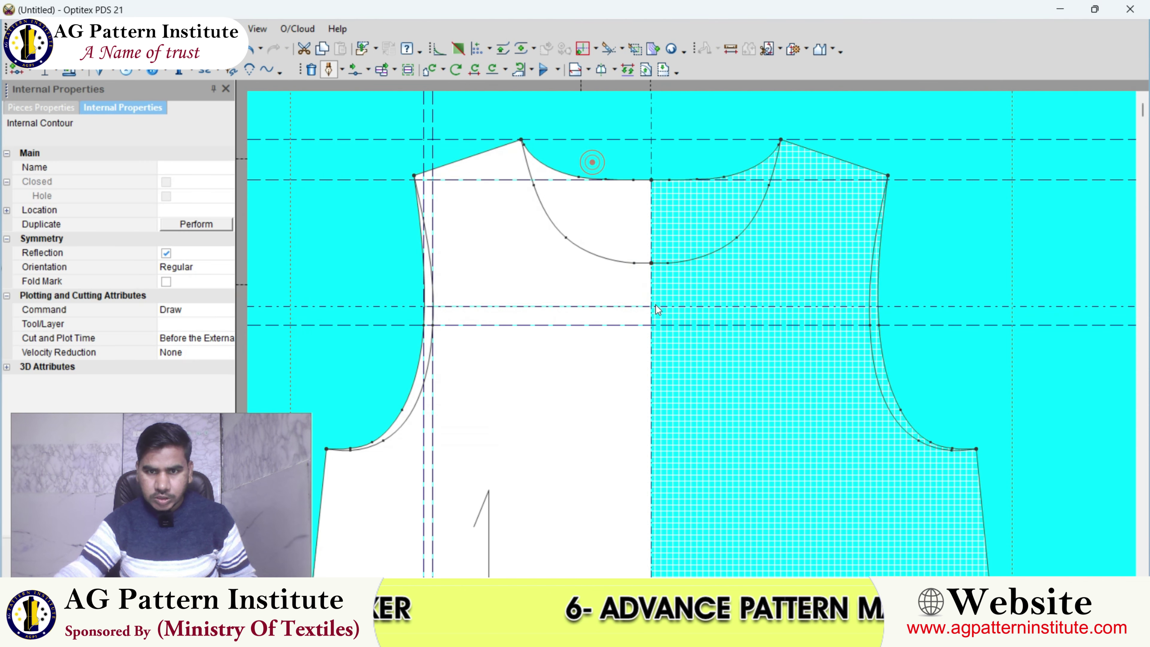
- Open the reference photo of the sleeveless top
scroll(656, 305, down, 3)
scroll(635, 317, down, 3)
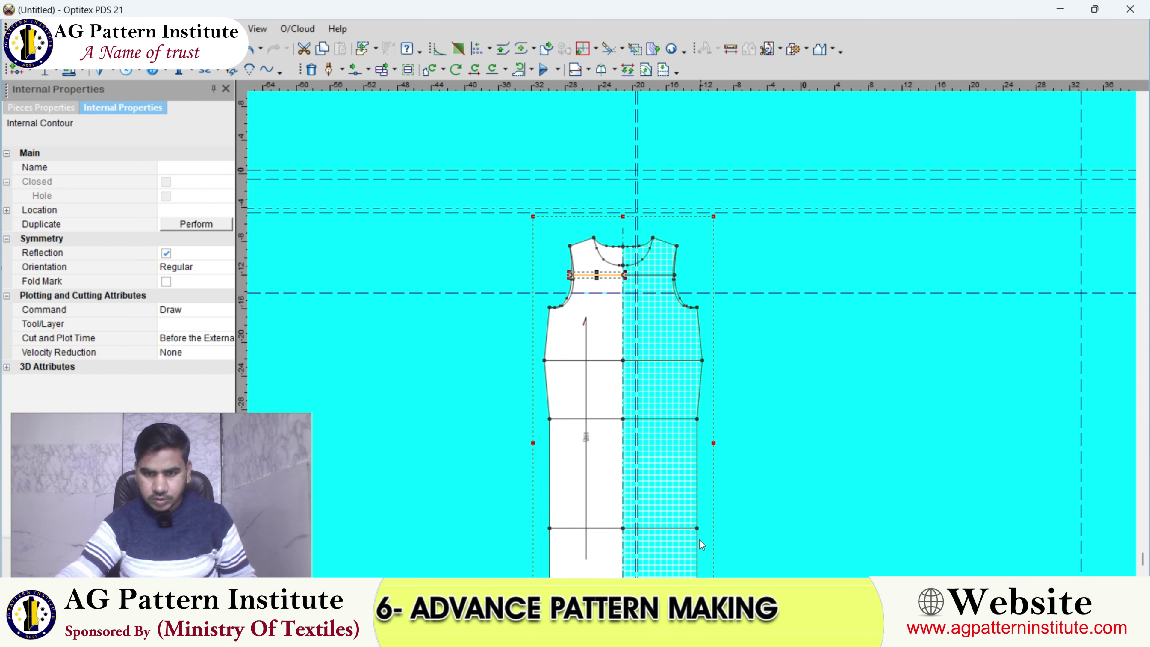
click(776, 566)
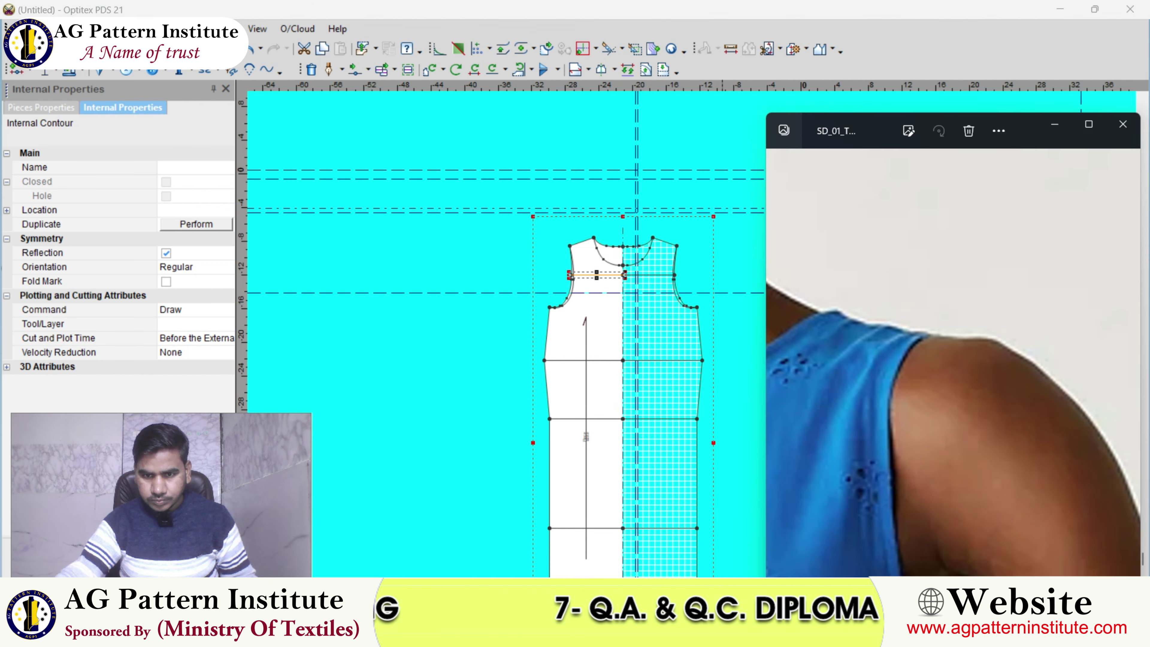
- Show the back-view photo of the blue top at 194% to see its yoke seam
click(709, 544)
scroll(663, 327, up, 3)
scroll(655, 315, up, 2)
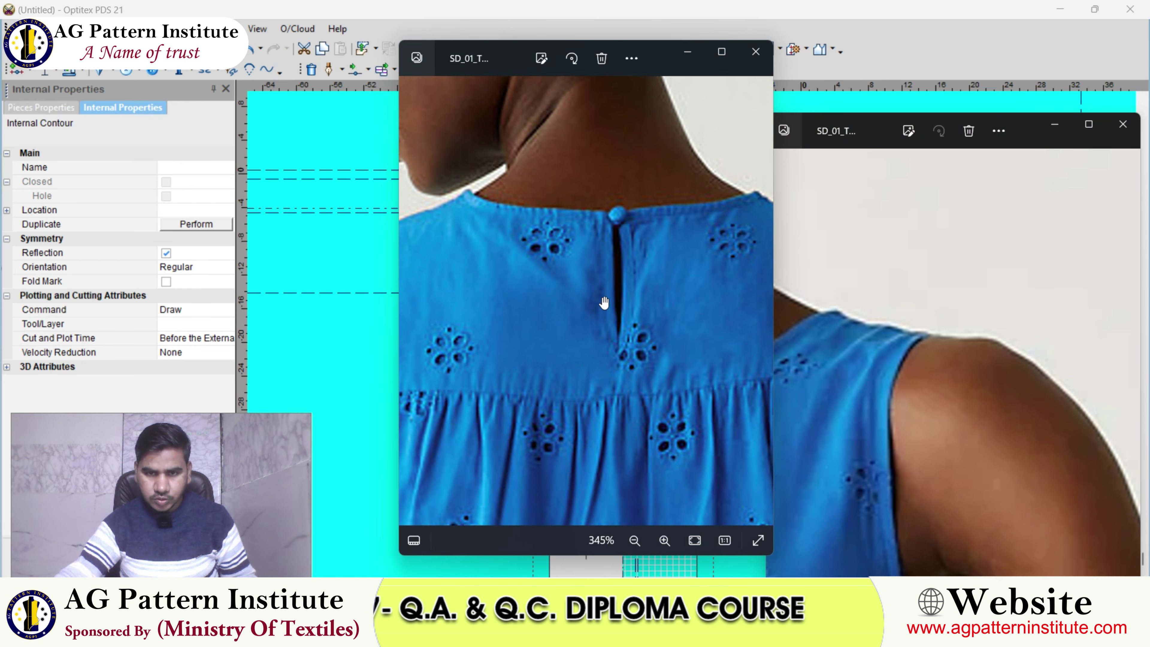
scroll(521, 320, down, 2)
scroll(517, 290, down, 2)
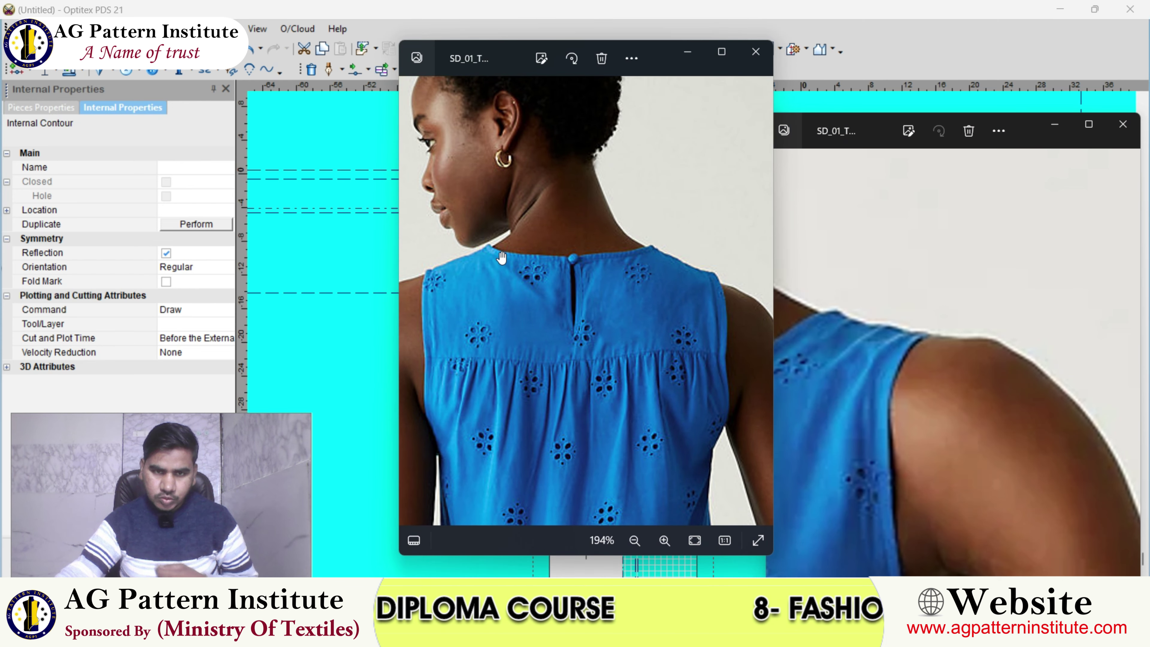
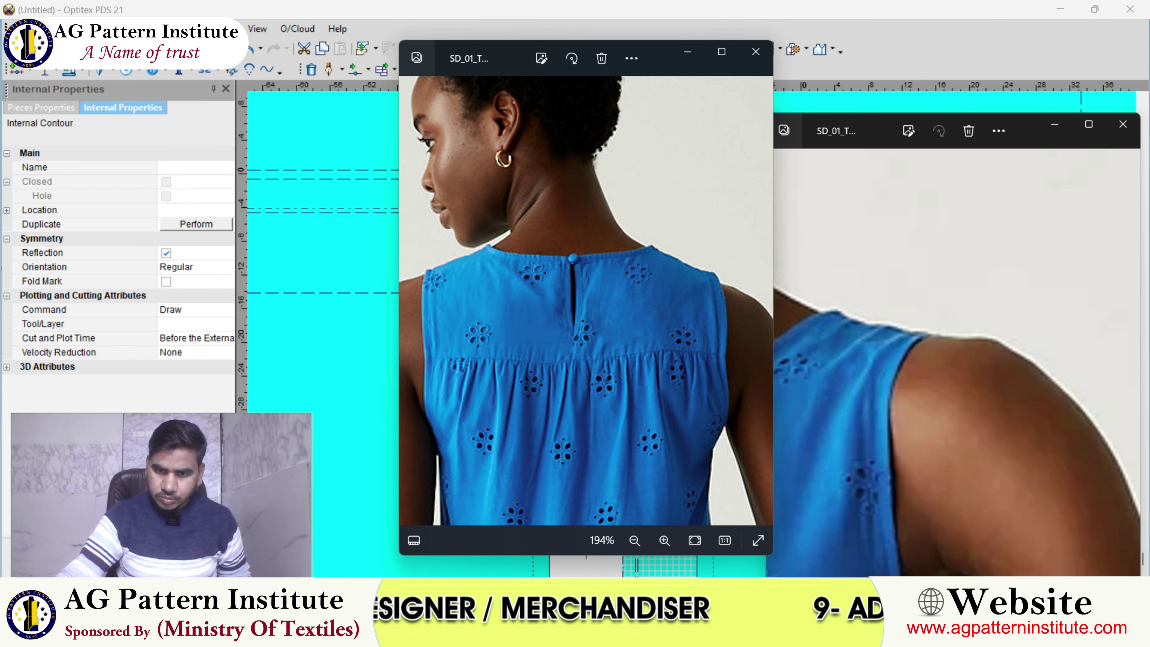
- Hide the reference photo and move the horizontal guideline down to the yoke line, checking its properties
key(alt+Tab)
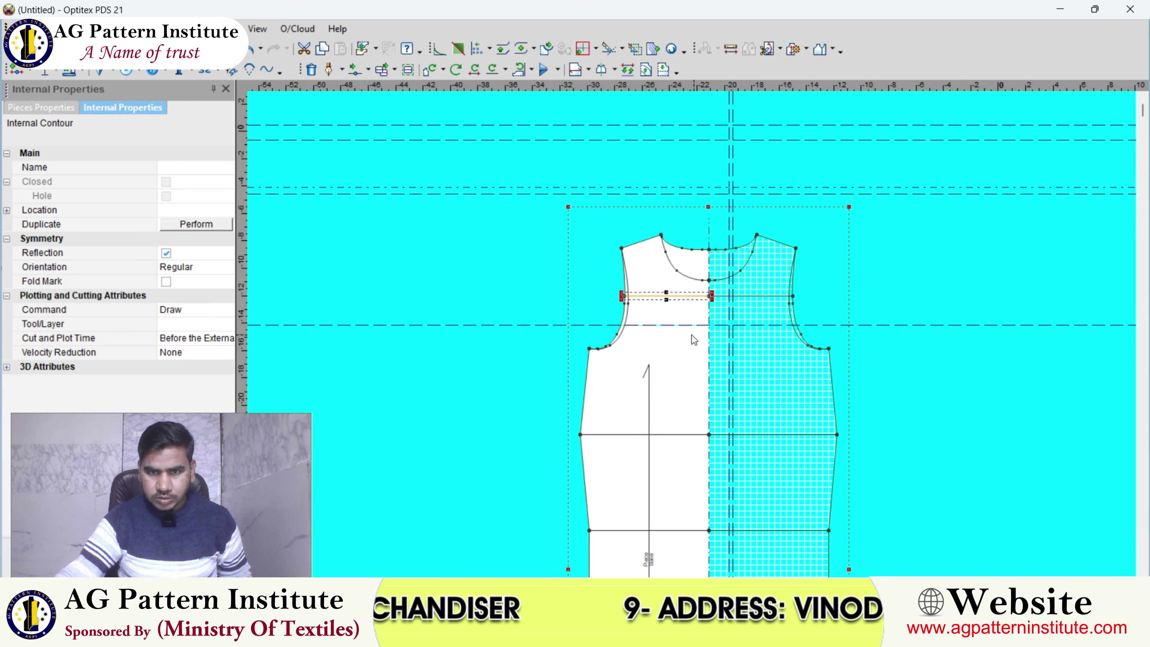
scroll(692, 334, up, 2)
scroll(692, 337, down, 3)
scroll(692, 340, down, 1)
click(676, 359)
scroll(684, 345, up, 2)
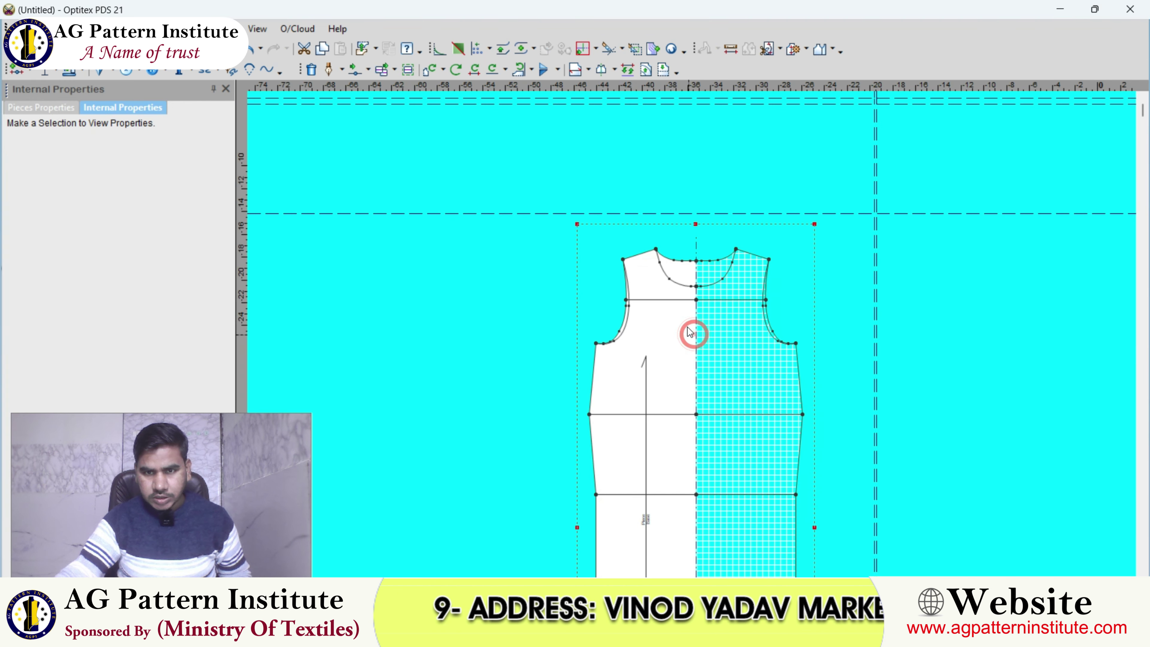
scroll(689, 336, up, 3)
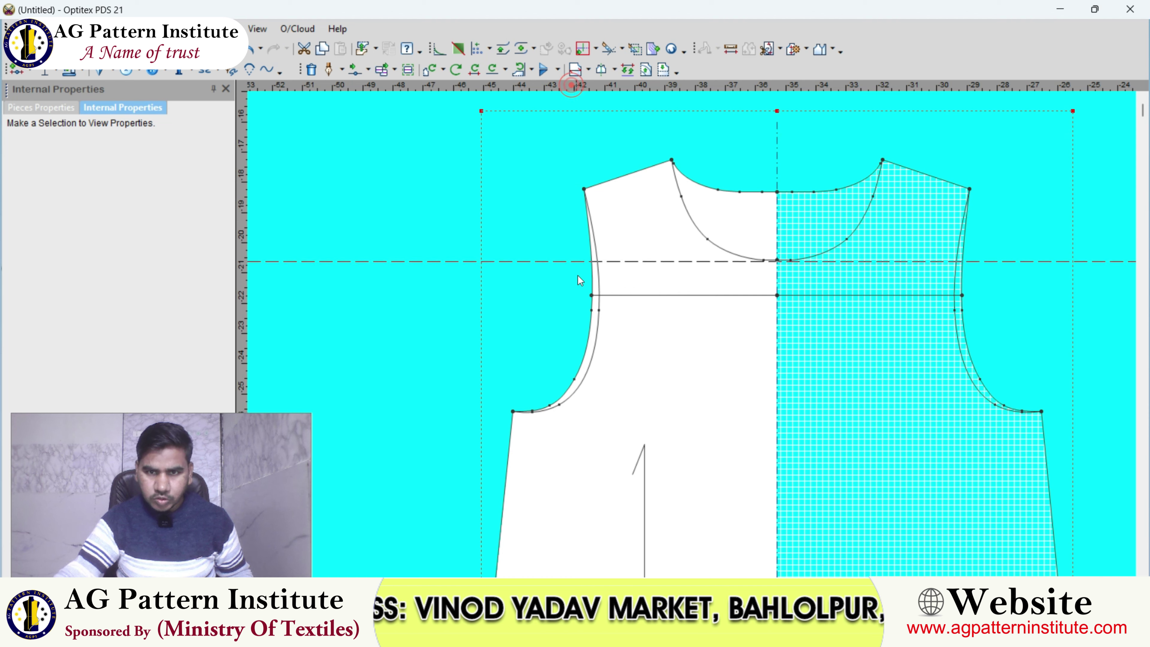
drag(580, 280, 581, 295)
double_click(561, 295)
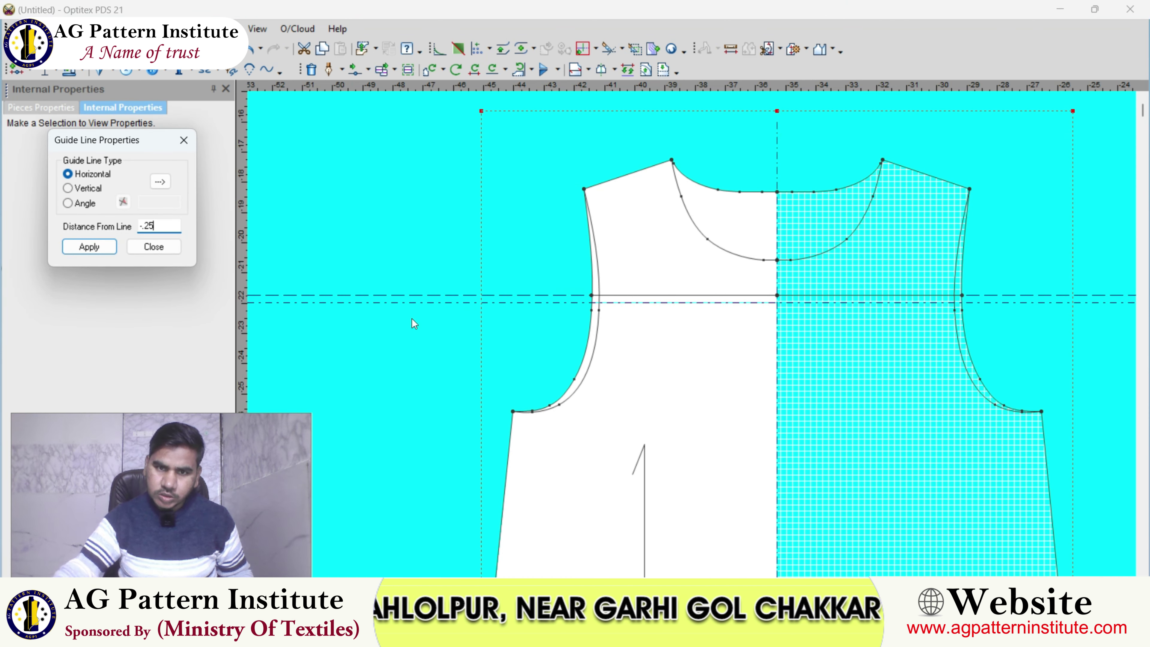
click(154, 247)
scroll(692, 355, down, 2)
scroll(680, 345, up, 1)
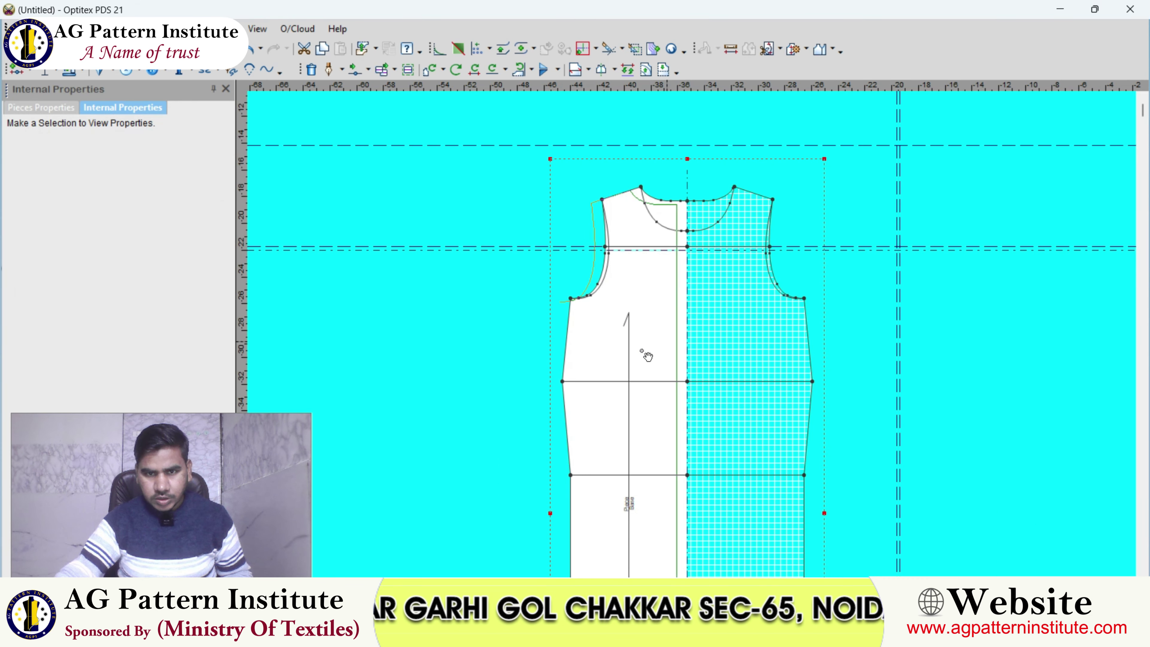
scroll(574, 306, down, 1)
scroll(573, 306, up, 1)
- Move the dress's left side-edge points by X -5/8, Y 0, then reopen the dress photo
click(792, 49)
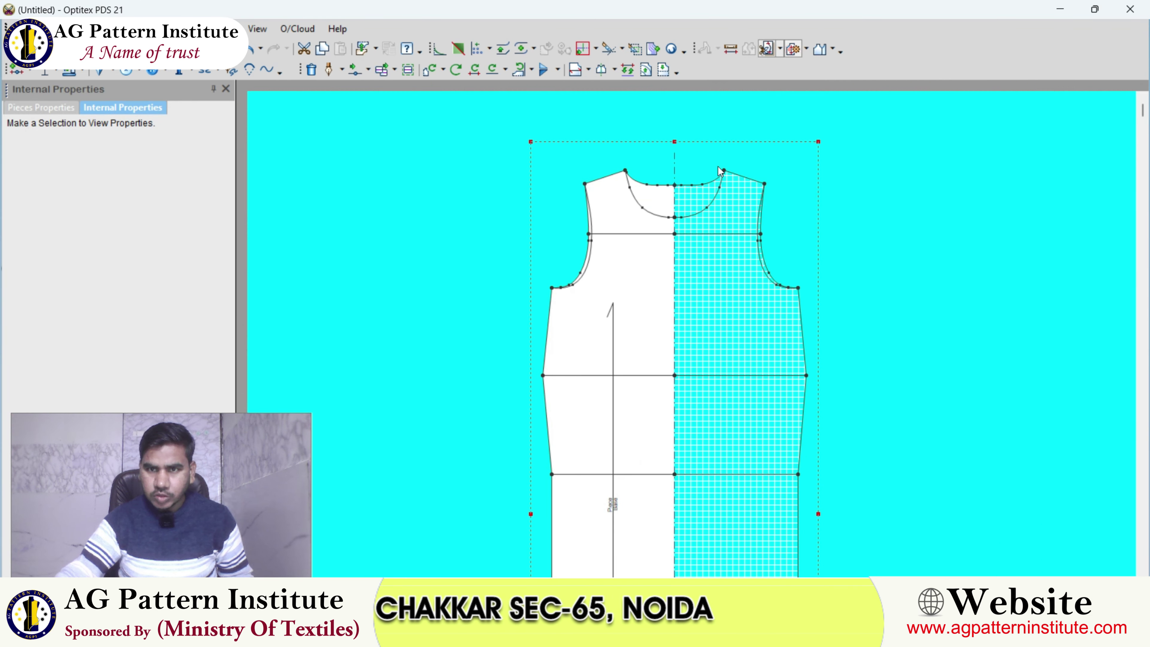
click(627, 375)
scroll(625, 263, down, 2)
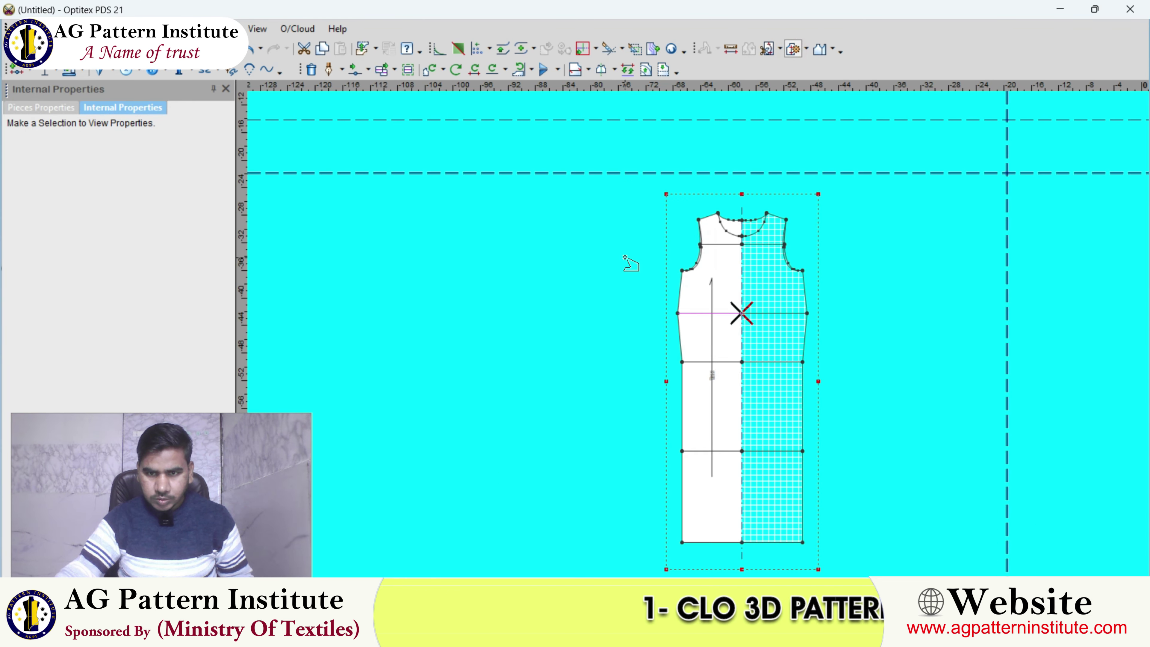
scroll(636, 273, up, 1)
drag(662, 338, 696, 555)
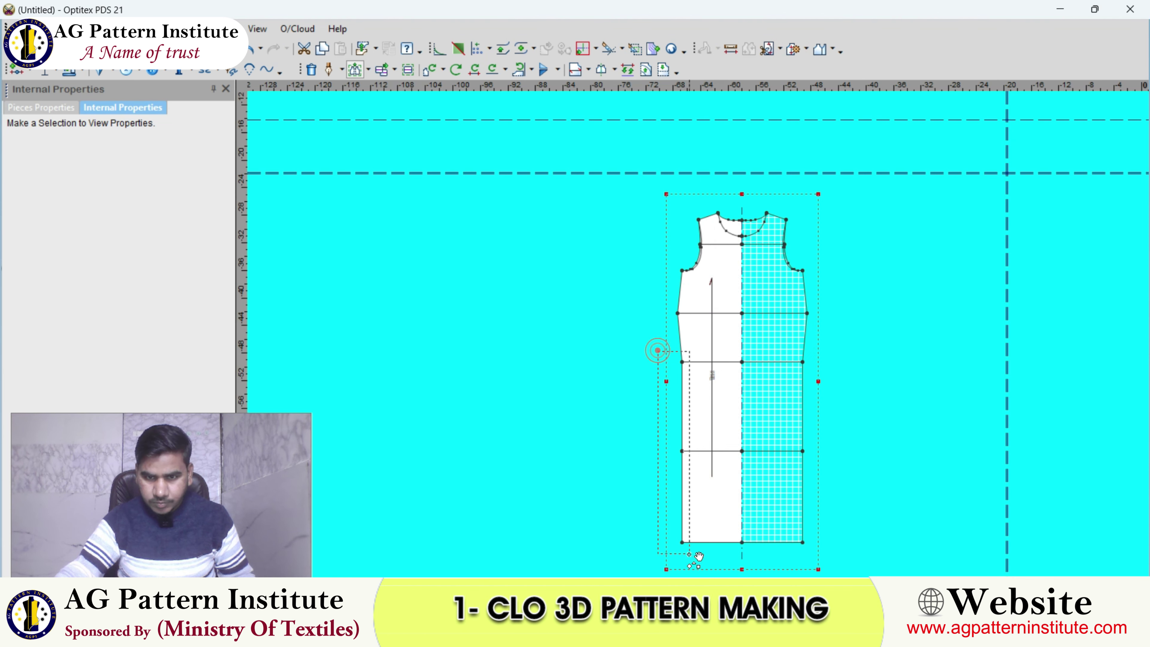
scroll(709, 416, up, 1)
click(687, 281)
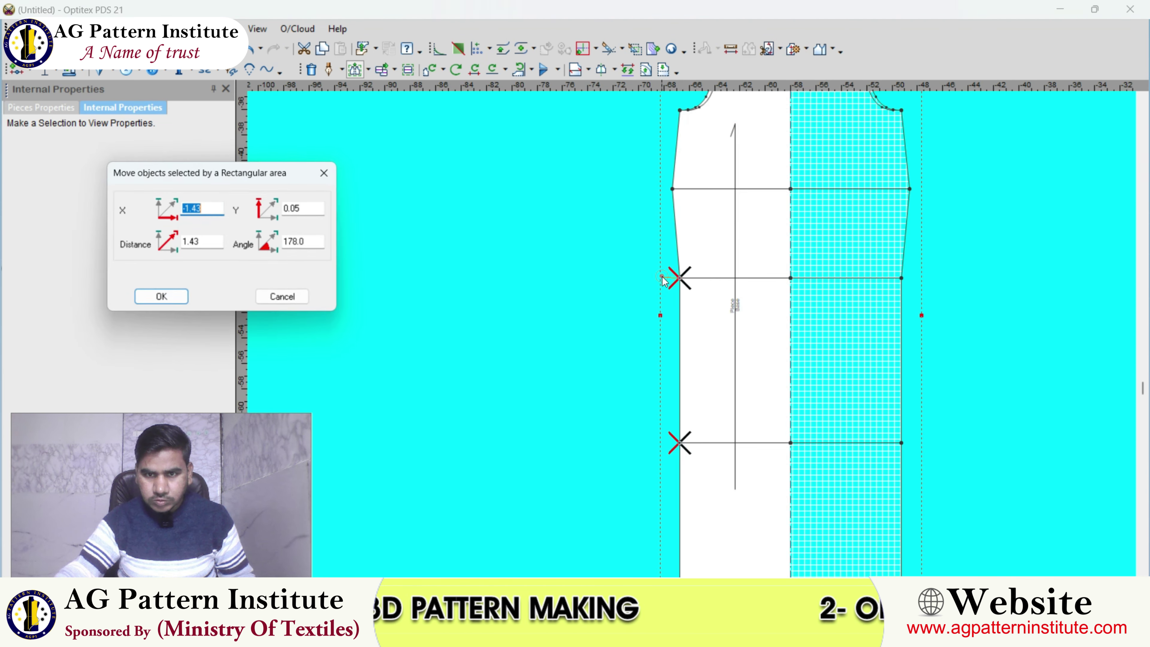
text(-5/8)
key(Tab)
text(0)
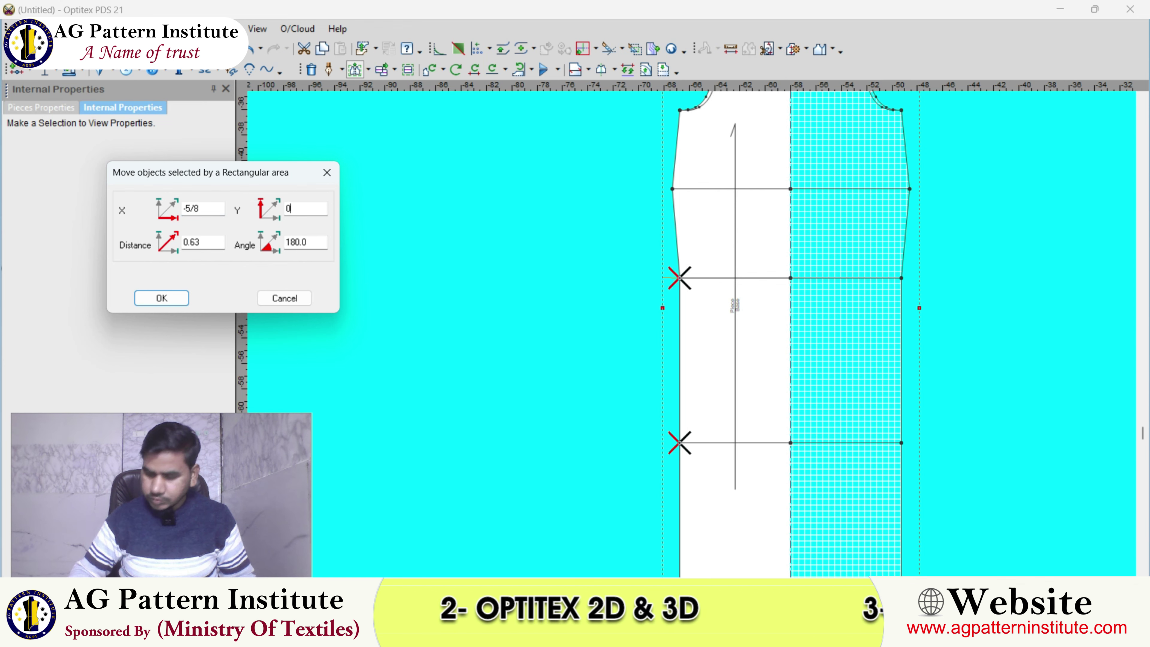
key(Return)
scroll(564, 247, down, 3)
right_click(565, 247)
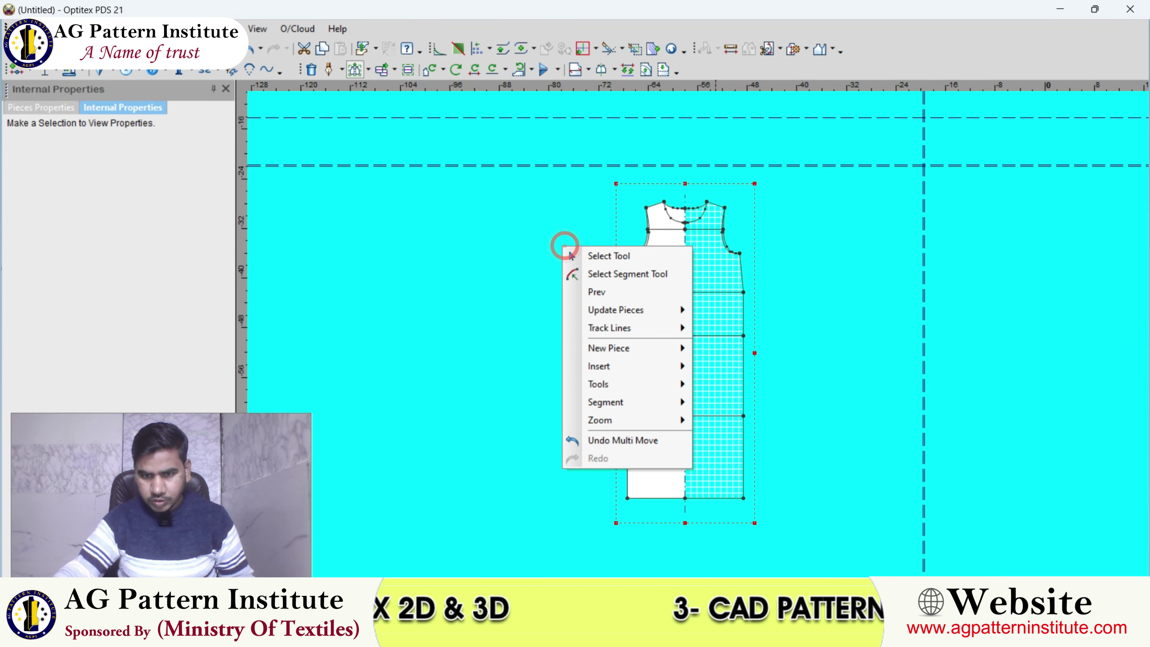
click(791, 555)
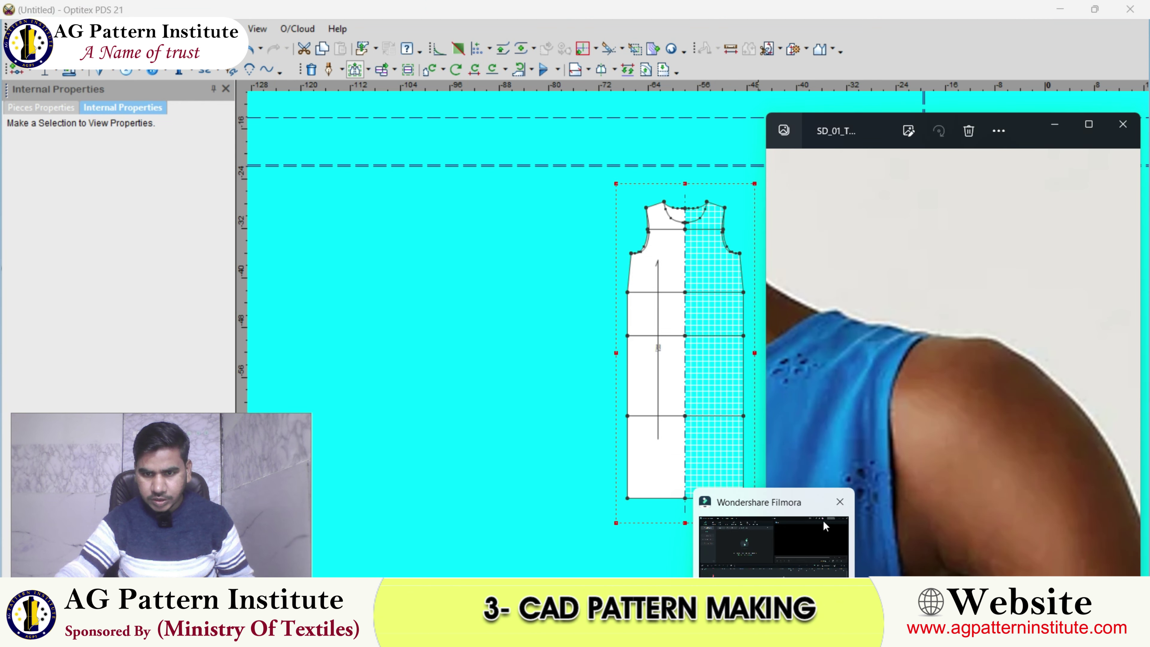
scroll(912, 411, down, 5)
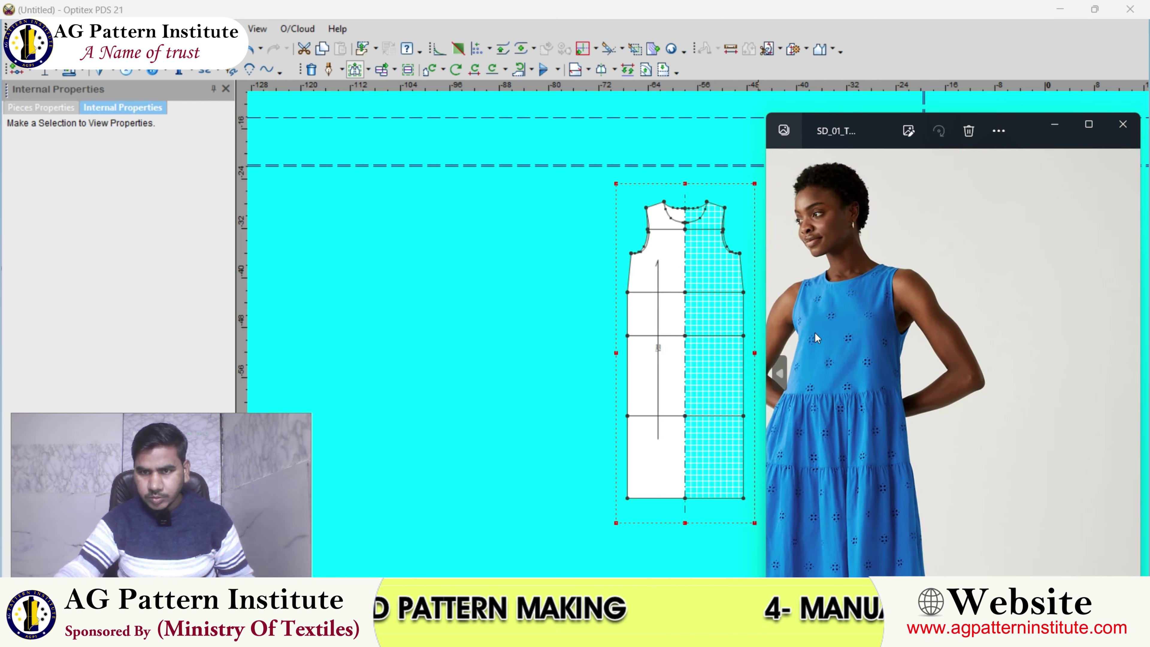
scroll(816, 338, up, 2)
scroll(951, 326, up, 2)
scroll(1078, 316, up, 2)
scroll(1007, 307, up, 2)
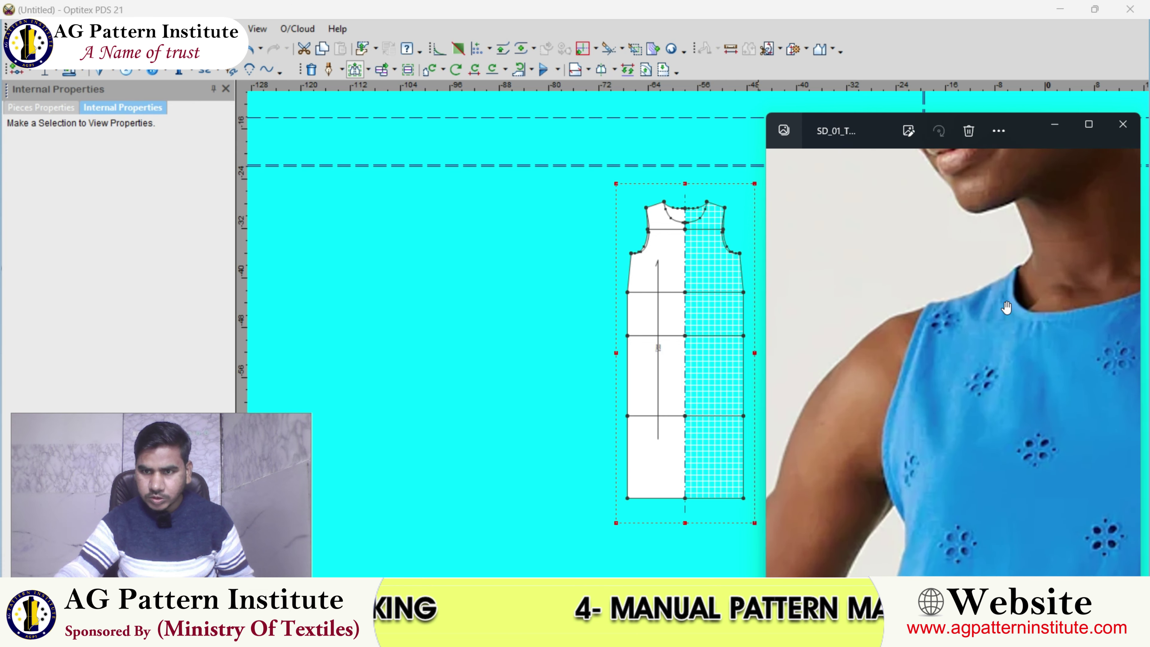
scroll(1007, 307, up, 1)
scroll(1010, 339, up, 1)
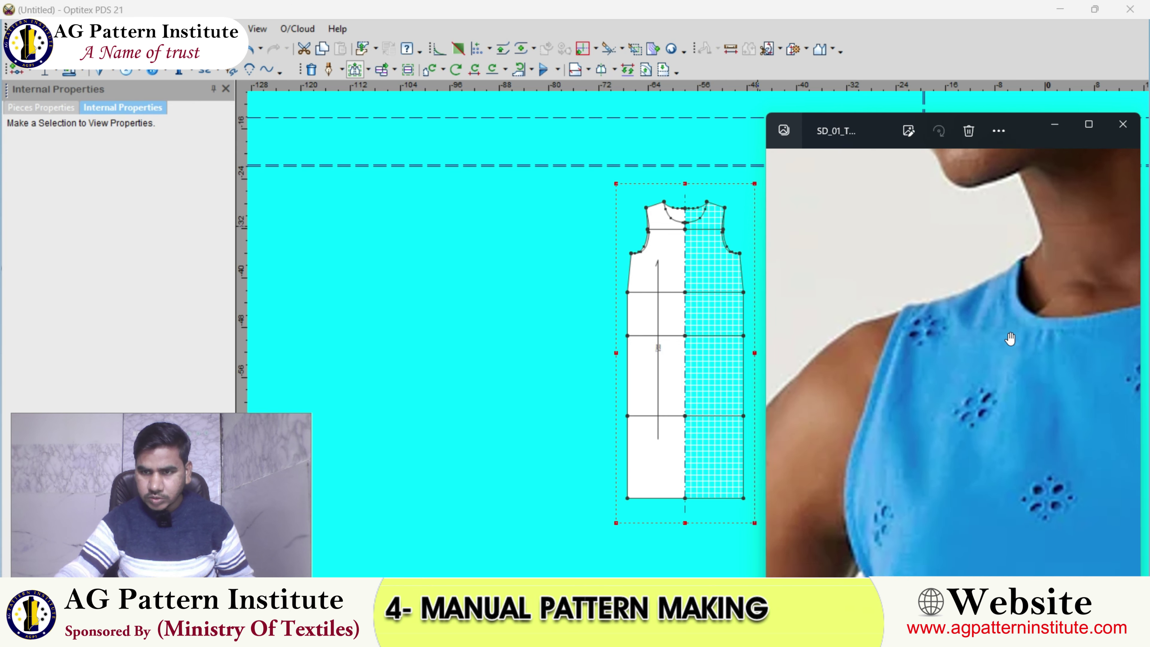
scroll(1011, 339, down, 2)
scroll(1071, 325, up, 1)
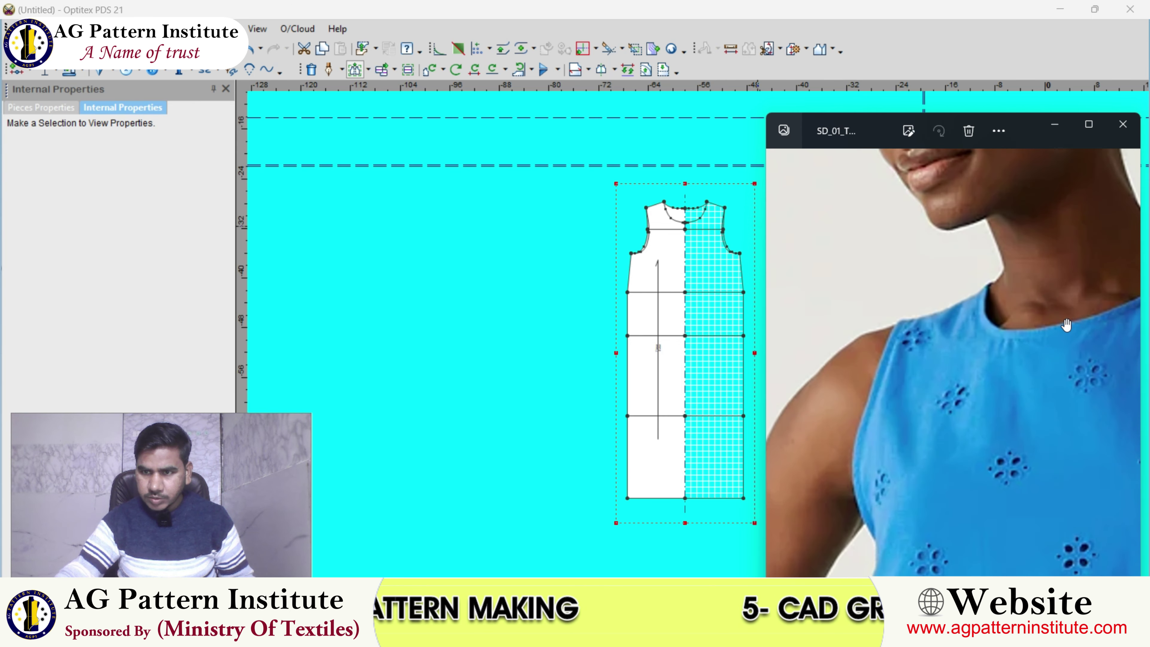
scroll(1060, 326, up, 1)
scroll(1032, 333, down, 1)
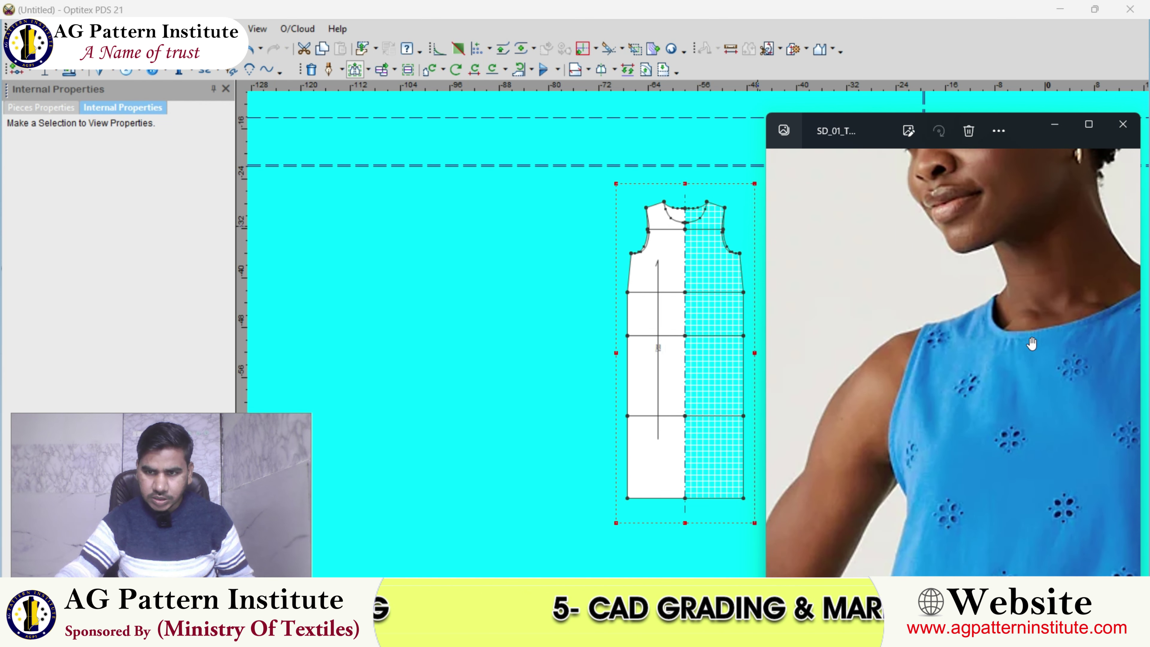
scroll(997, 342, down, 1)
scroll(956, 351, down, 1)
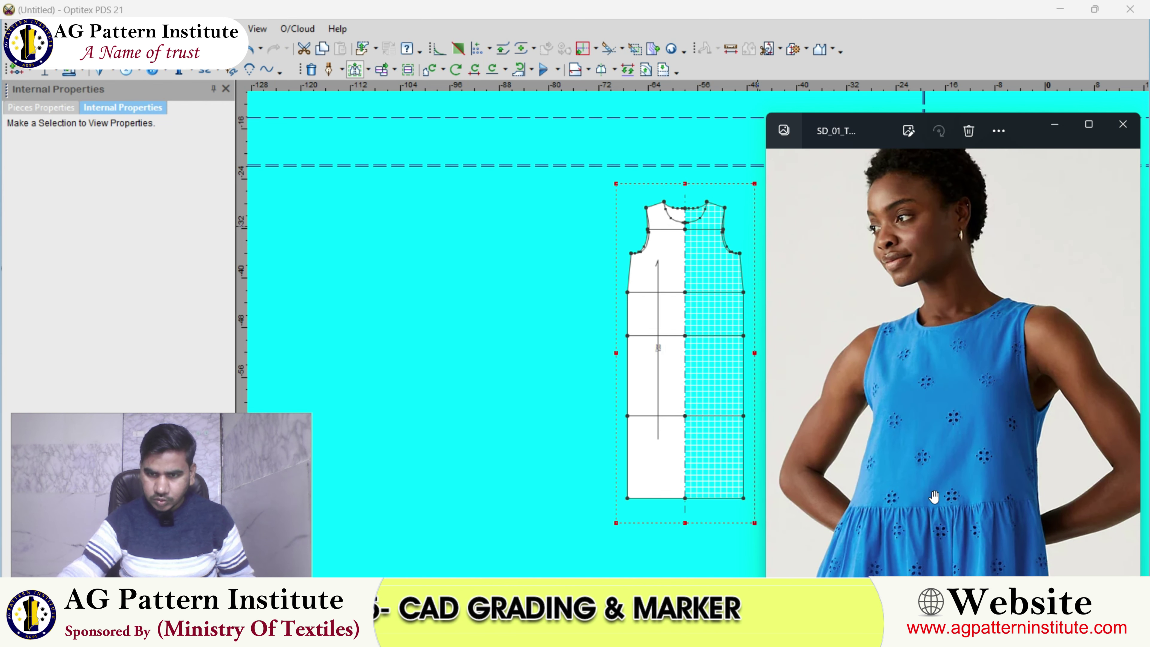
scroll(934, 497, up, 1)
scroll(935, 498, up, 1)
drag(933, 503, 935, 357)
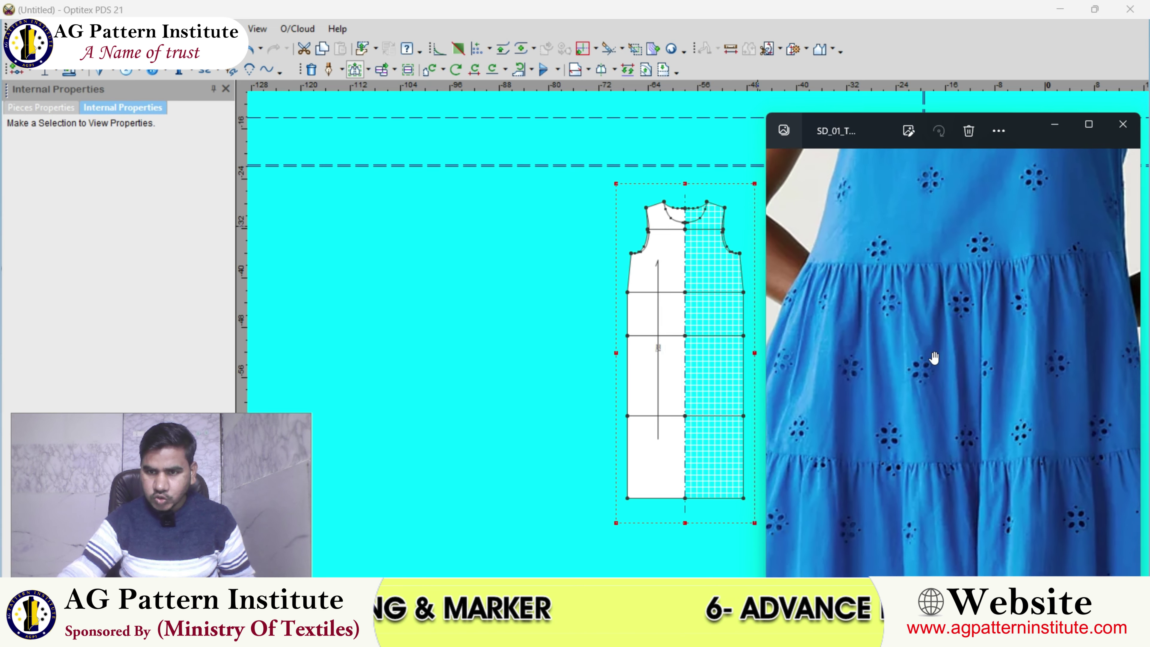
scroll(914, 359, down, 1)
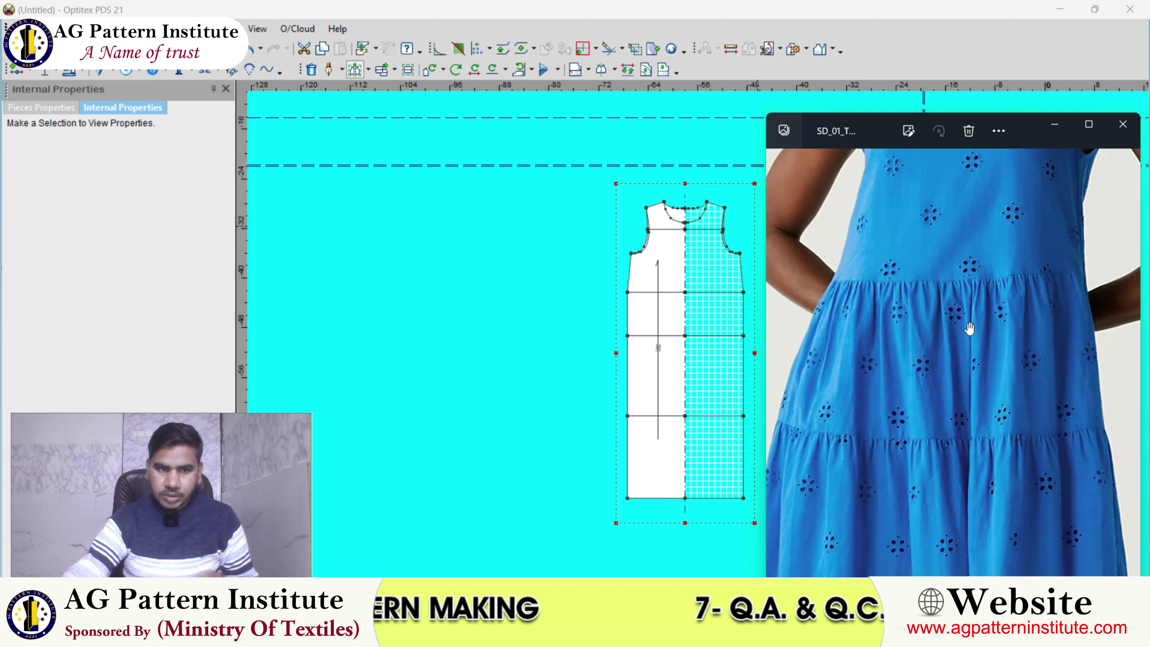
scroll(958, 393, down, 1)
scroll(951, 389, down, 1)
scroll(945, 376, down, 1)
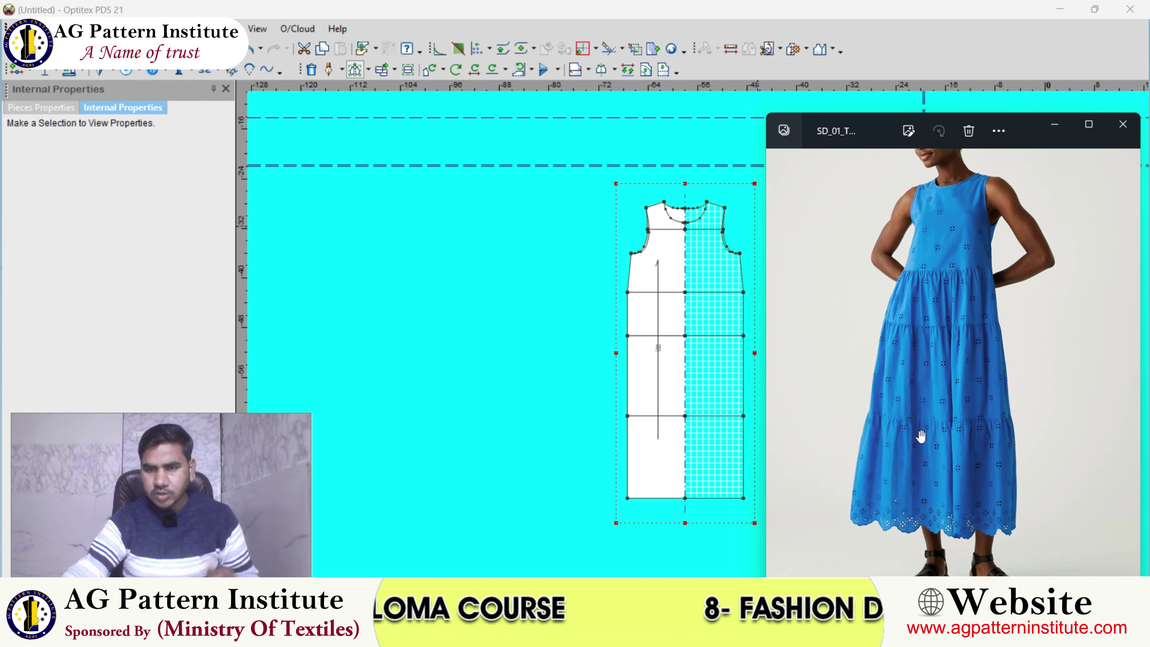
- Hide the reference photo to reveal the dress pattern
scroll(764, 350, down, 1)
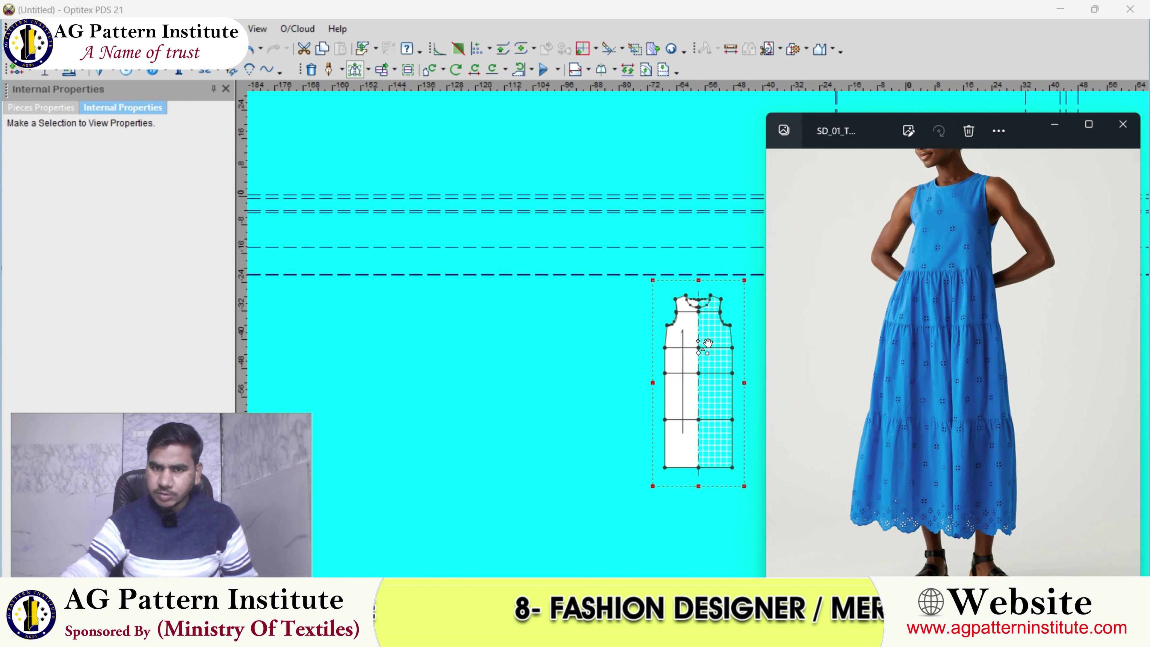
scroll(765, 350, up, 1)
scroll(765, 350, up, 1)
click(1047, 128)
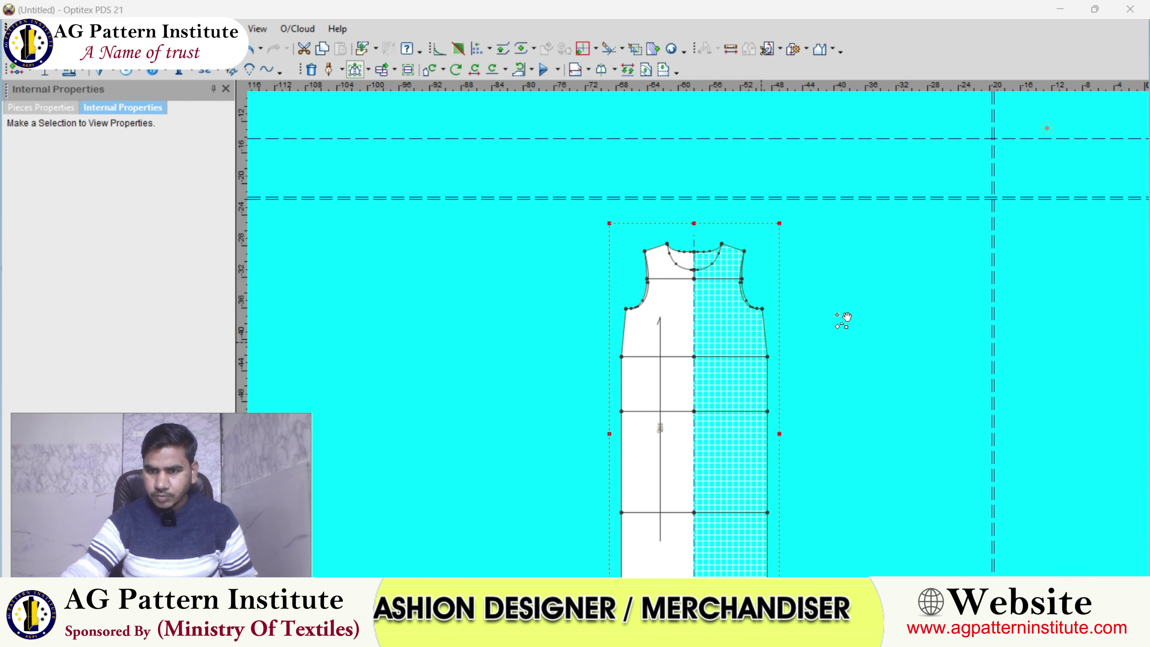
scroll(629, 290, down, 2)
scroll(618, 283, up, 1)
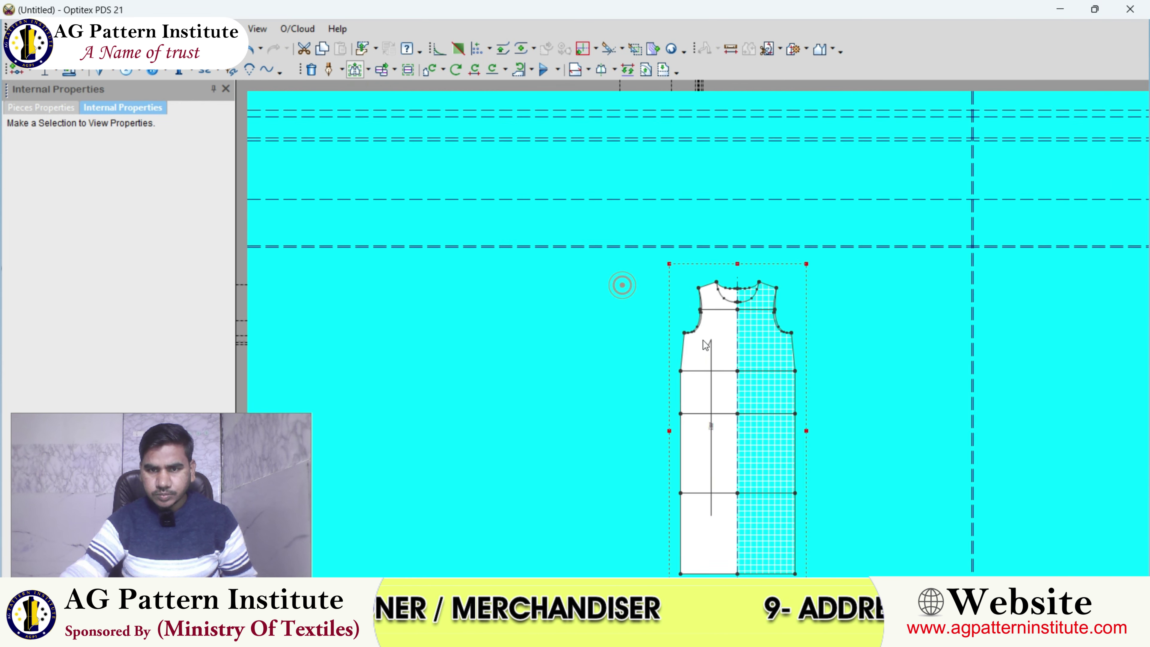
scroll(700, 336, up, 2)
- Trace the yoke-length bodice as a new piece and place it to the left
click(700, 335)
click(792, 47)
scroll(679, 349, up, 2)
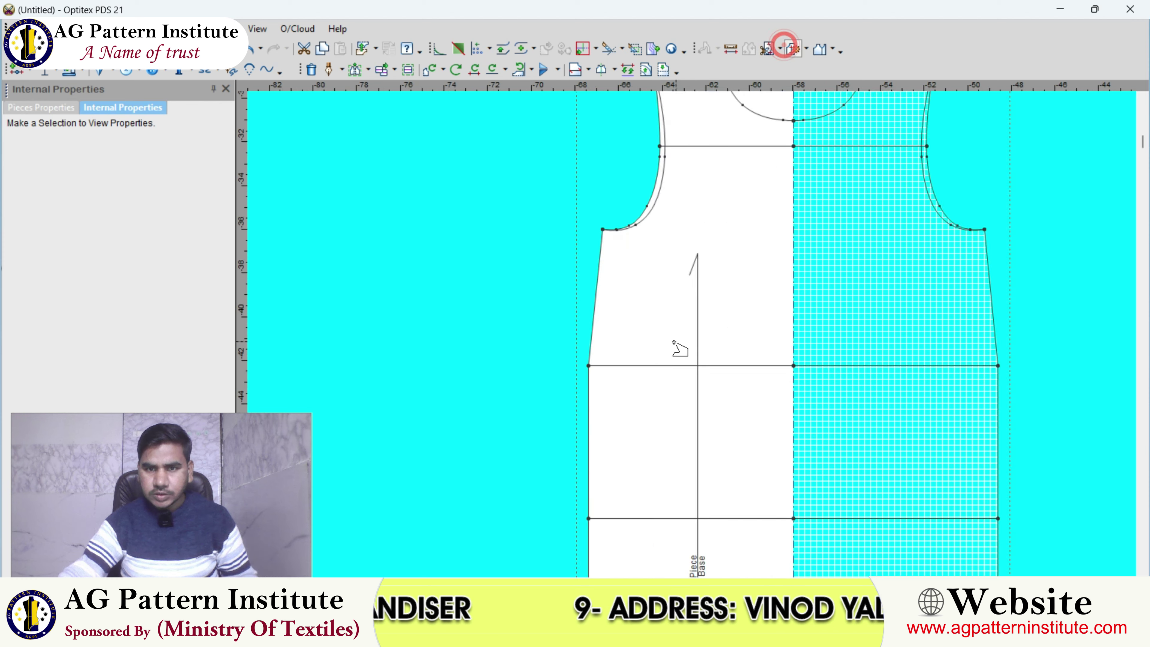
scroll(793, 319, down, 3)
scroll(677, 271, up, 2)
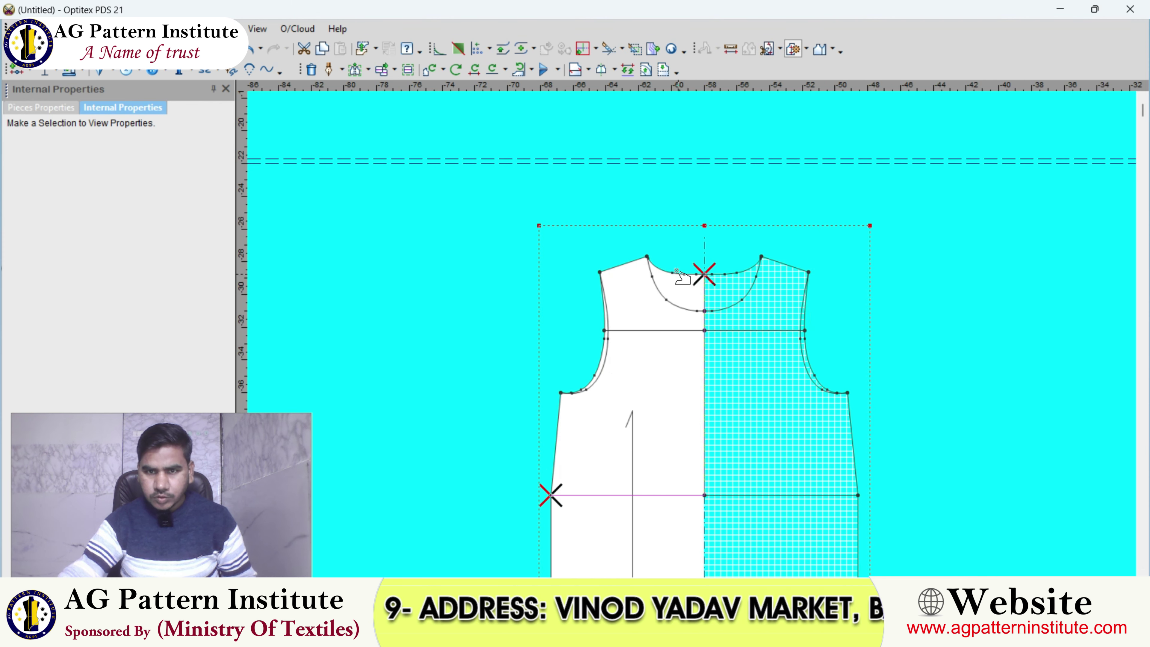
click(557, 421)
click(518, 347)
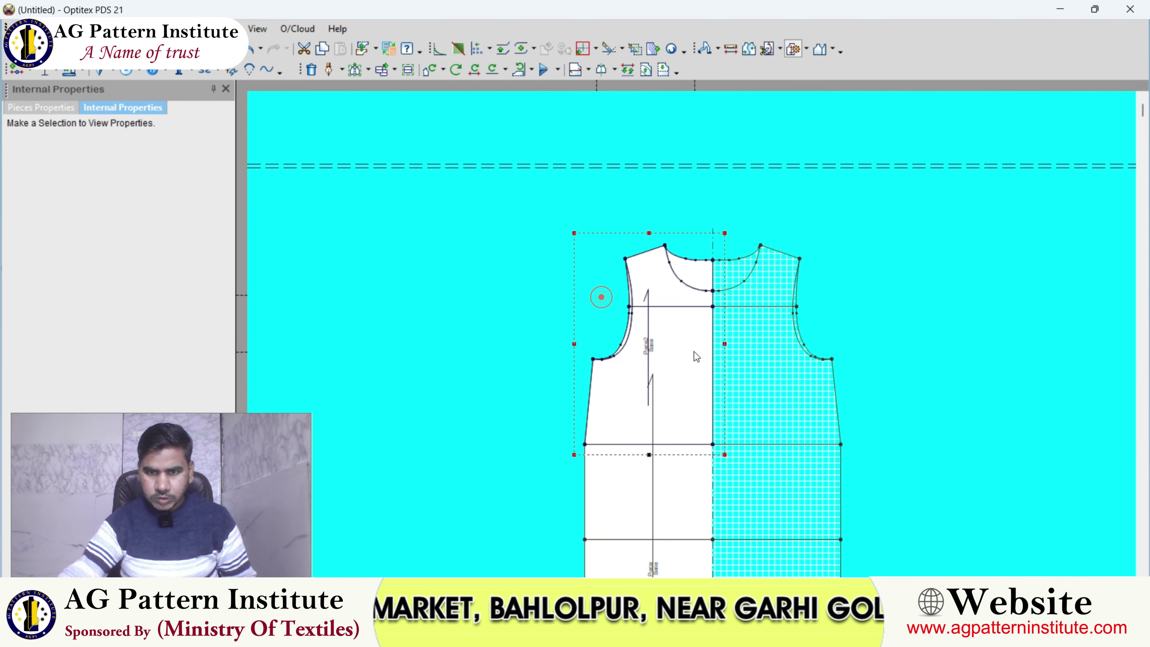
click(614, 330)
- Unfold the half bodice on its center line into a full mirrored piece
scroll(655, 330, up, 2)
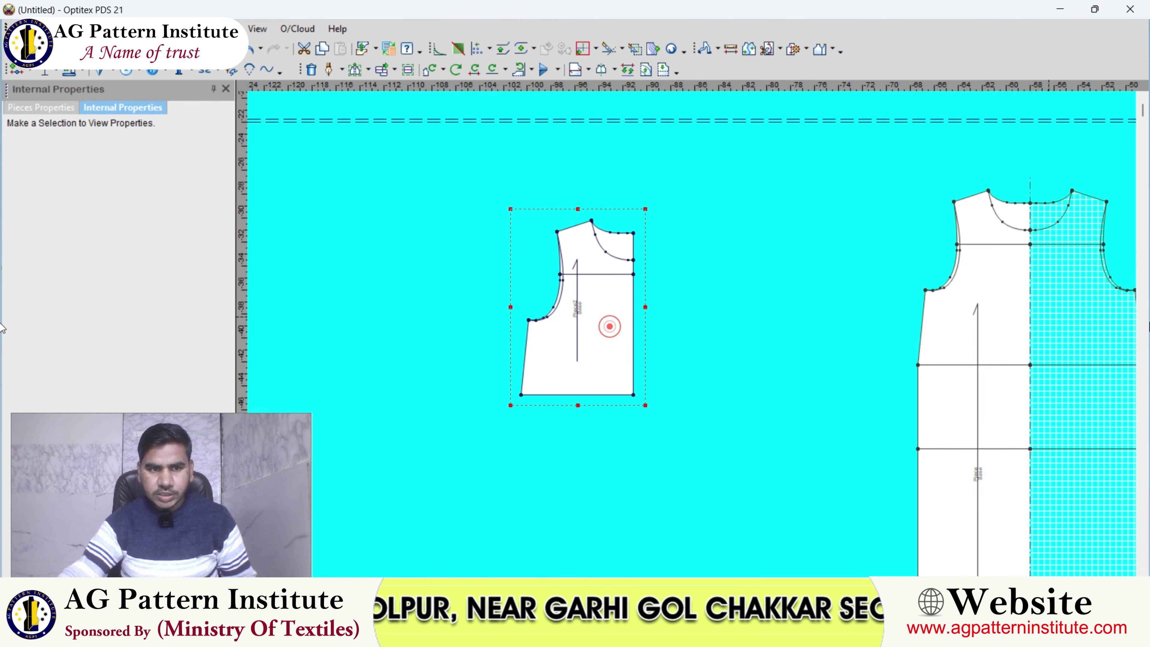
scroll(632, 290, up, 2)
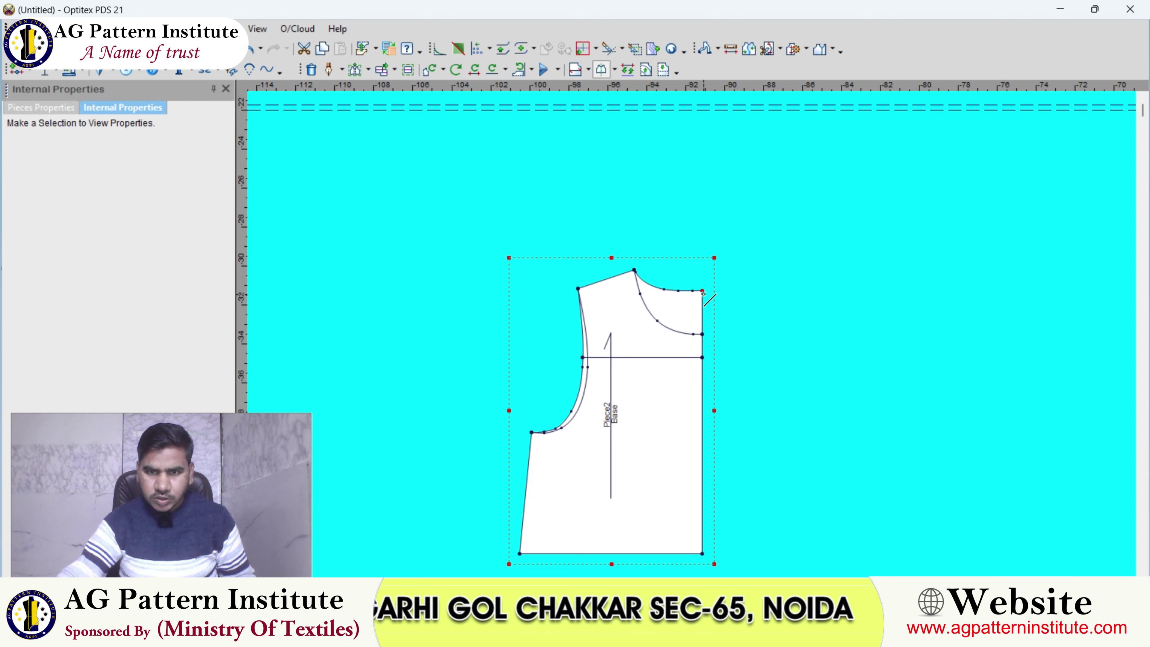
scroll(695, 354, down, 1)
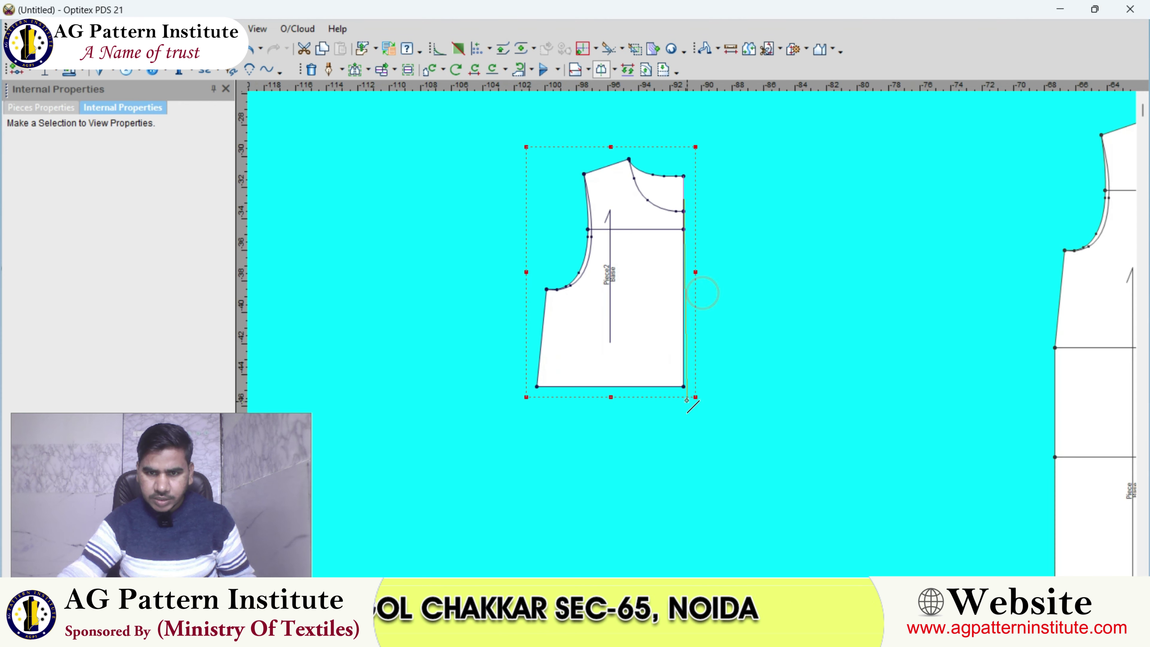
click(685, 382)
scroll(684, 384, down, 2)
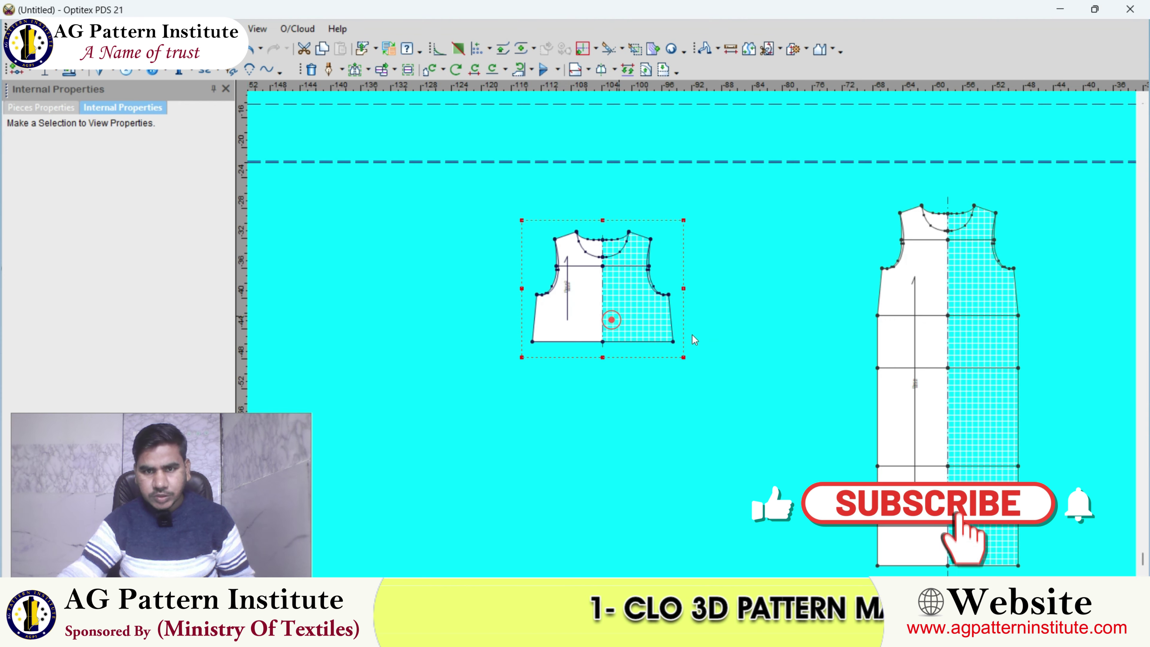
scroll(692, 335, up, 2)
scroll(584, 381, down, 2)
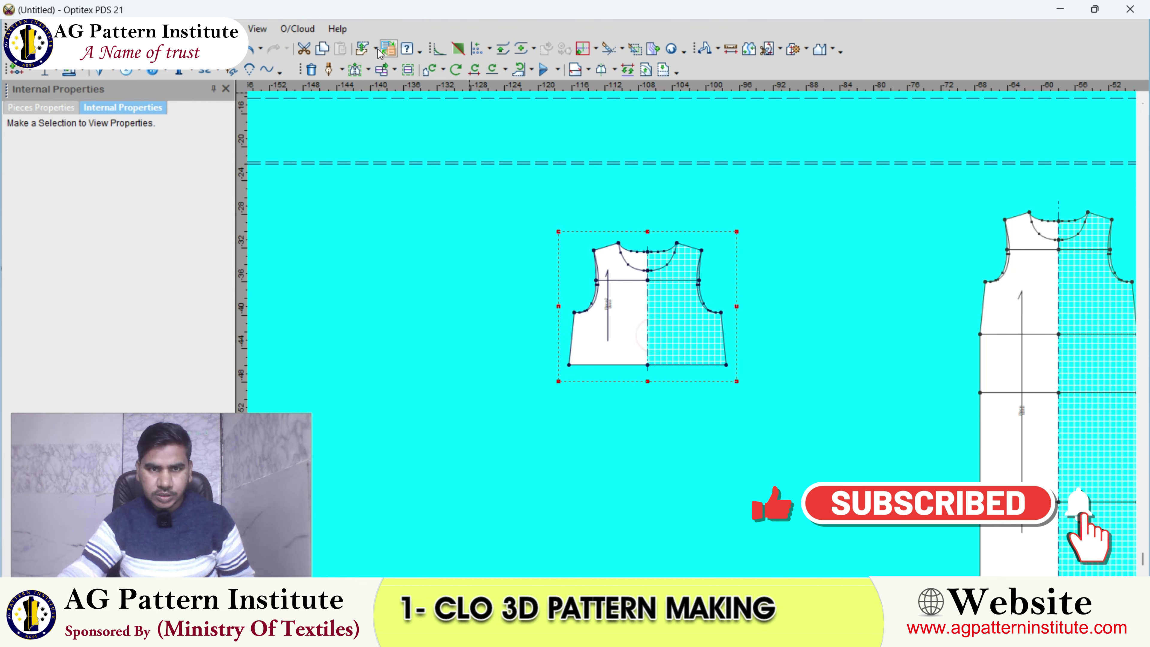
- Paste a copy of the bodice piece above the original
scroll(689, 338, down, 2)
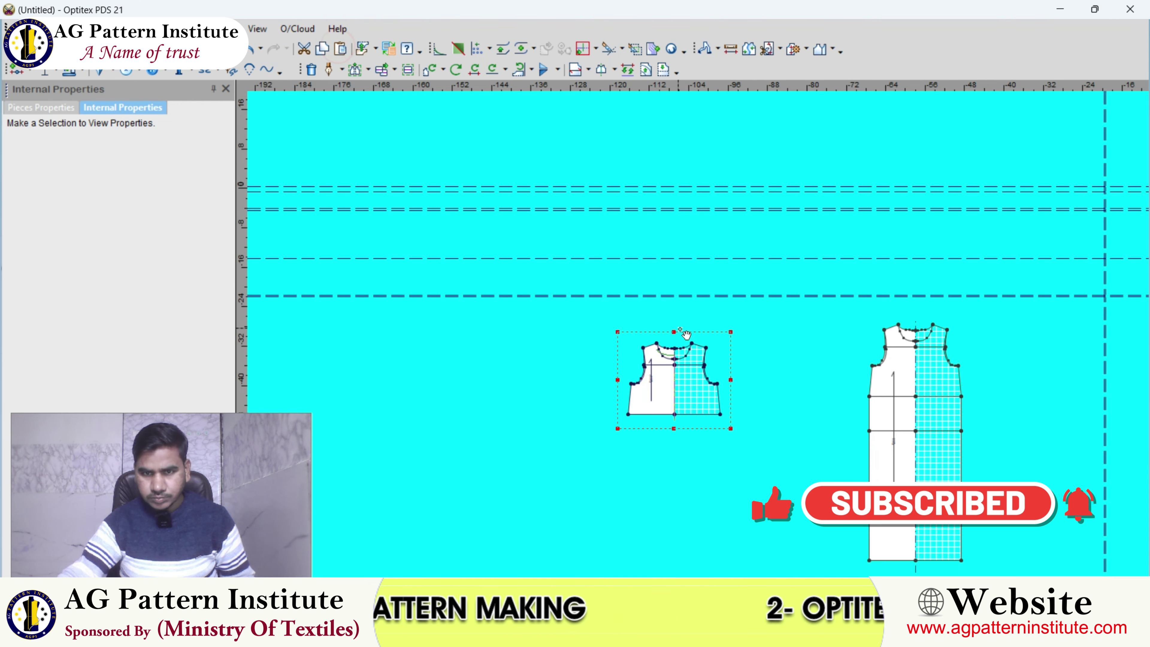
scroll(675, 311, up, 1)
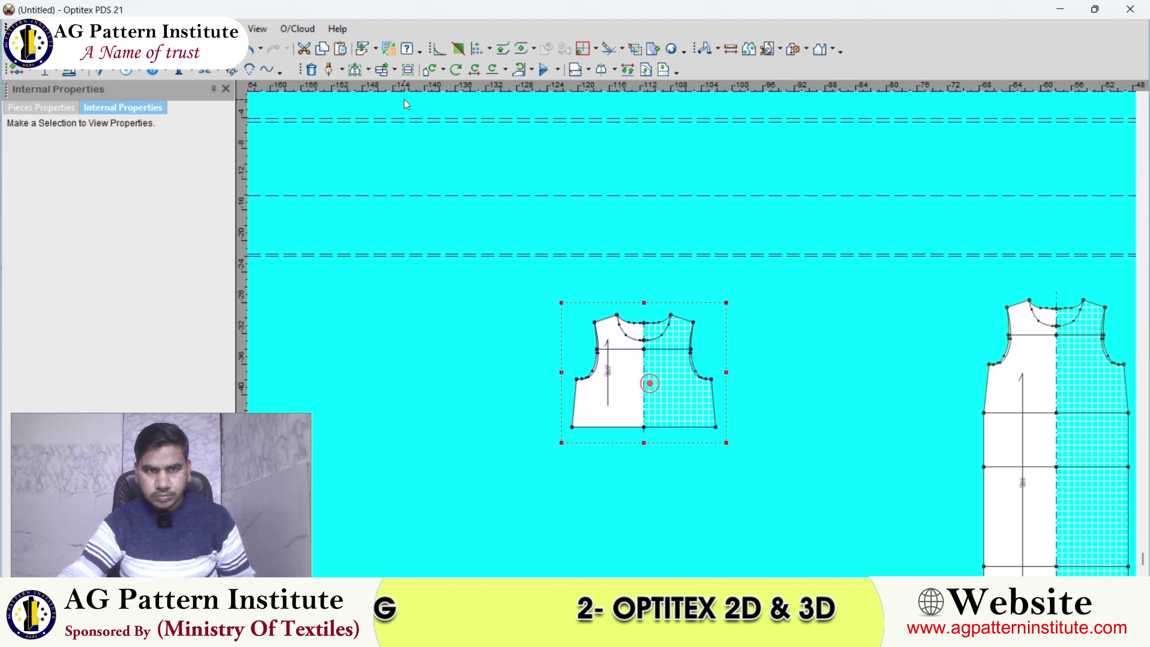
click(341, 48)
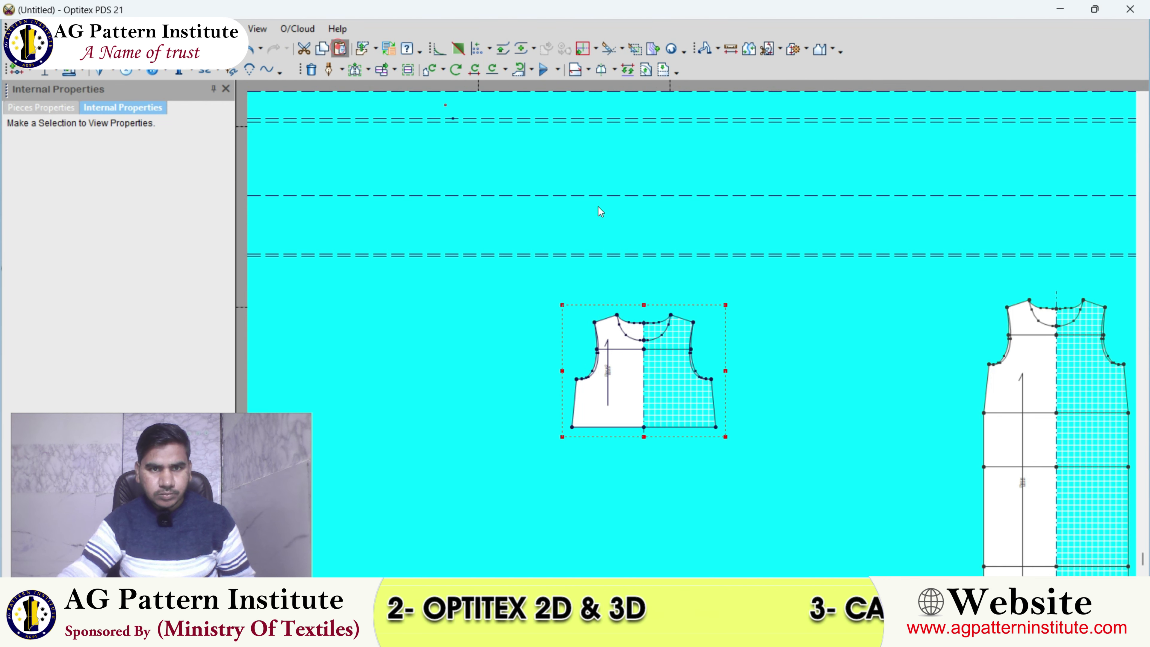
click(859, 250)
scroll(625, 363, up, 1)
- Raise the lower bodice's side hem corner with a rectangular-area move of Y 0.50
click(636, 440)
scroll(636, 435, down, 2)
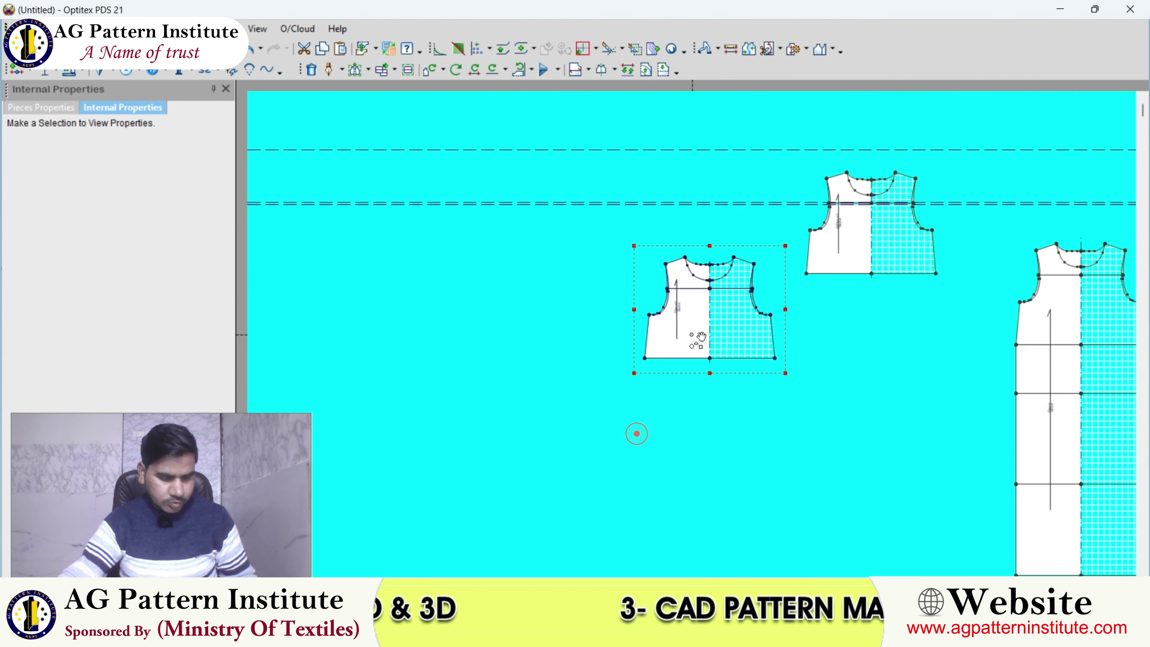
scroll(637, 432, up, 3)
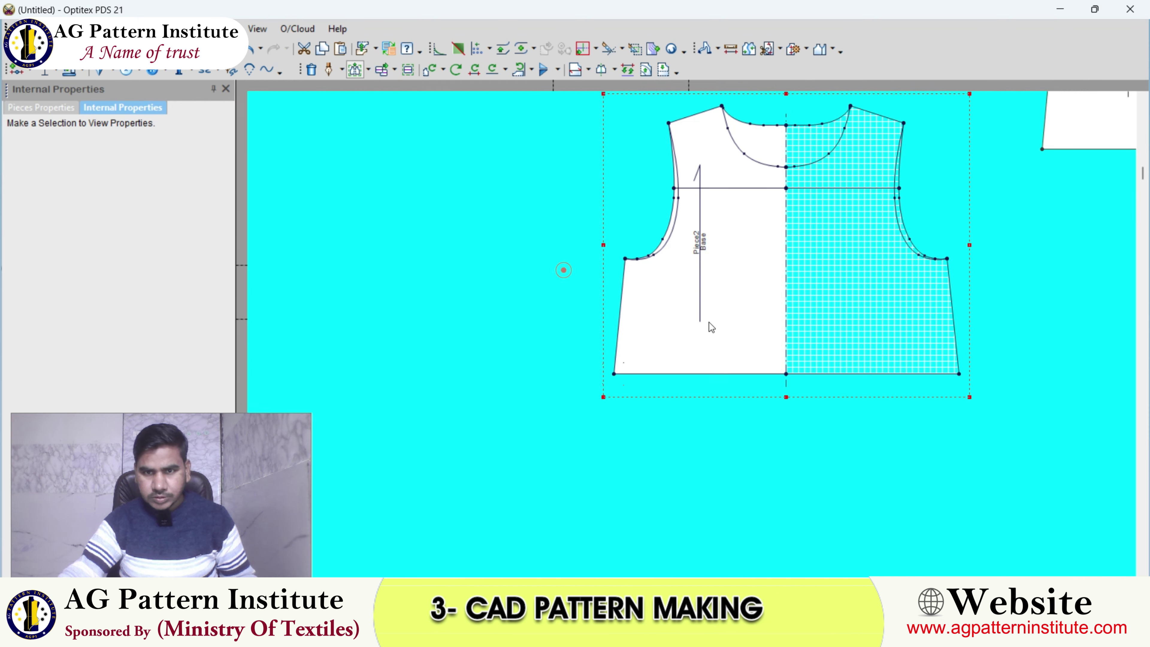
scroll(710, 321, down, 3)
scroll(647, 331, up, 2)
click(647, 331)
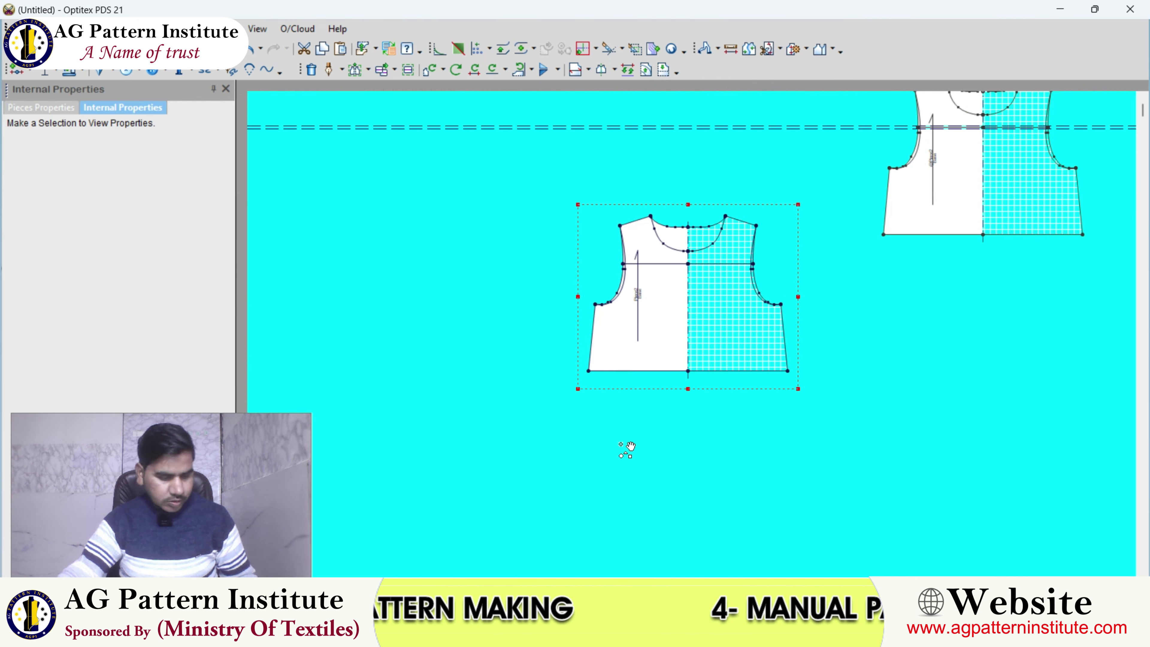
scroll(757, 291, up, 2)
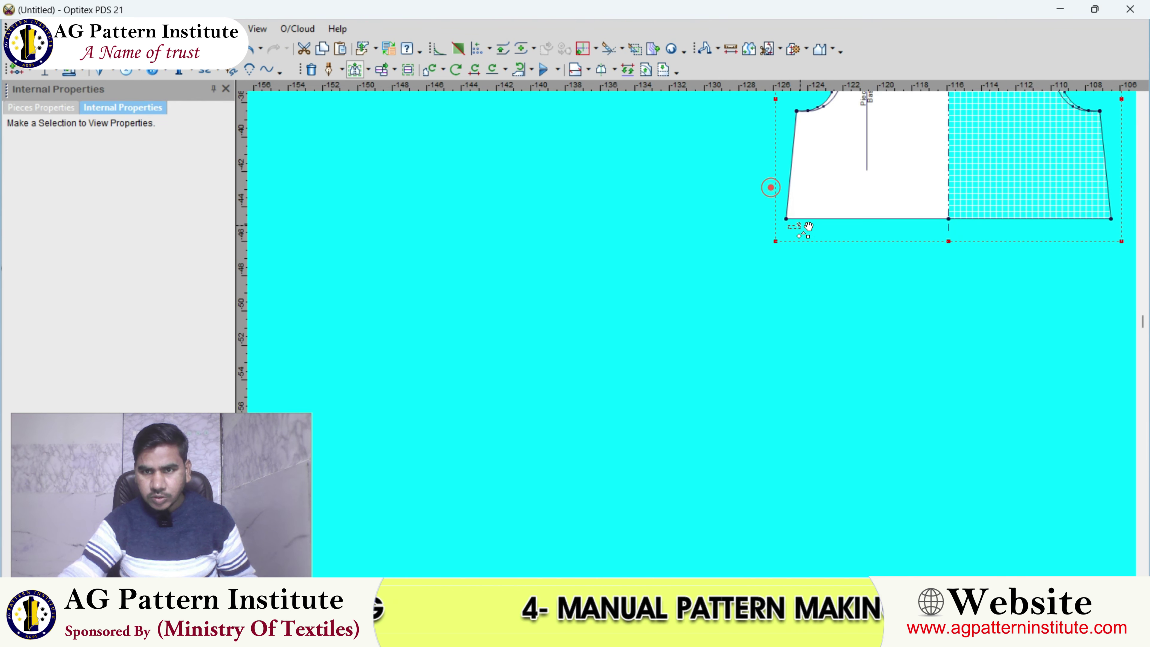
right_click(748, 164)
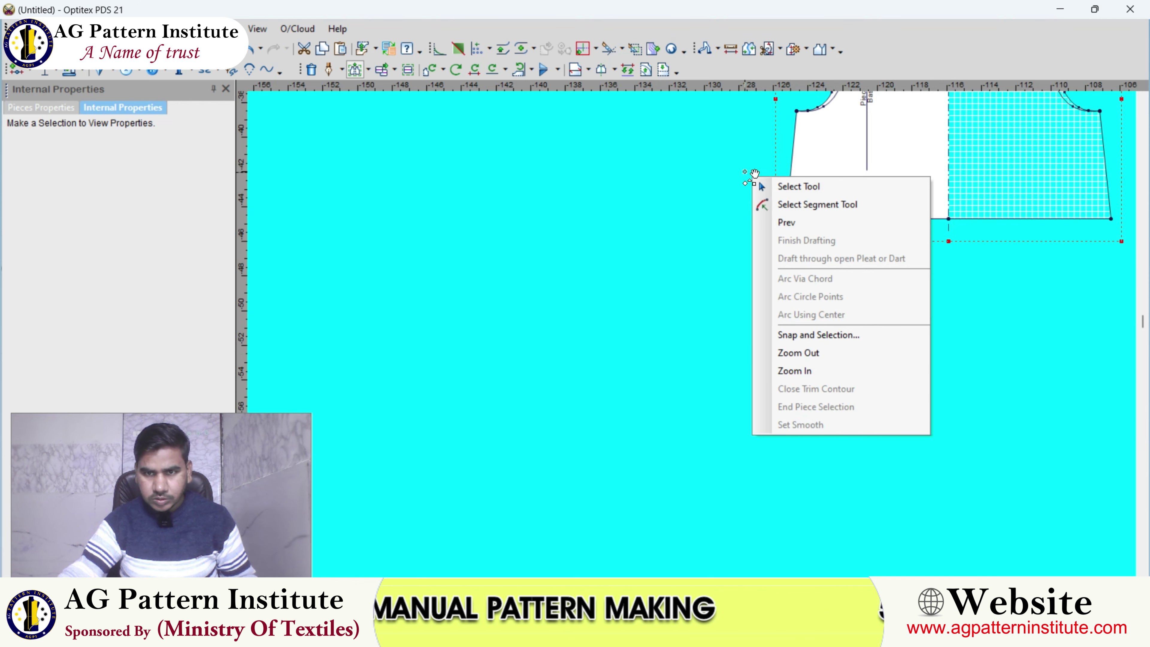
click(695, 339)
scroll(670, 345, up, 2)
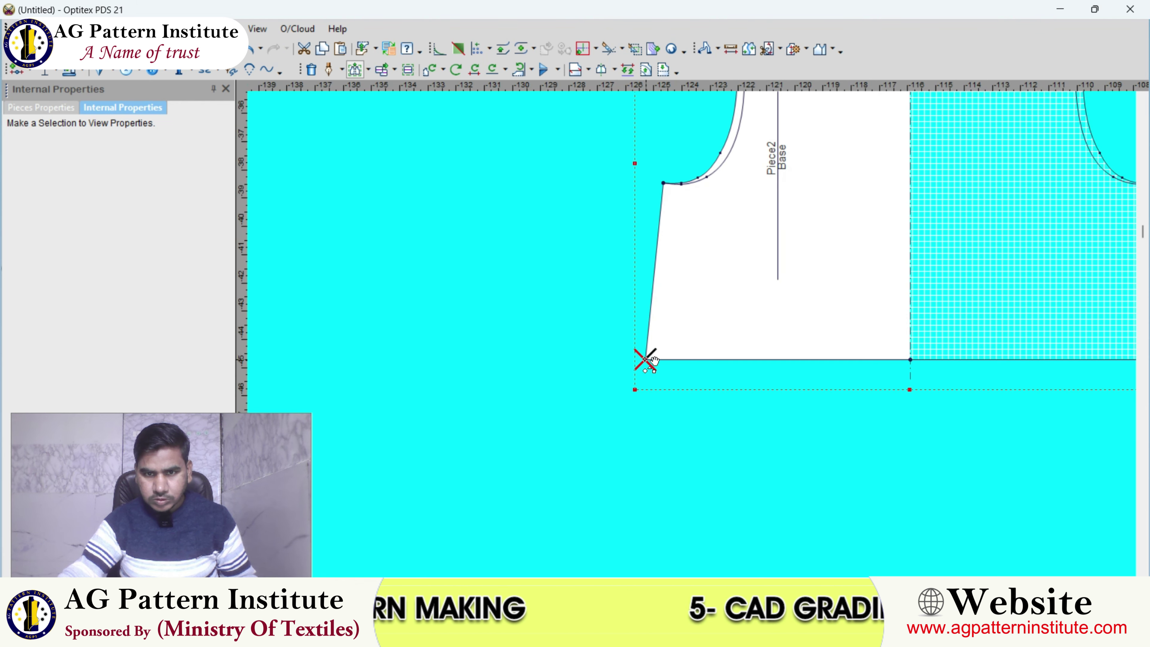
click(645, 324)
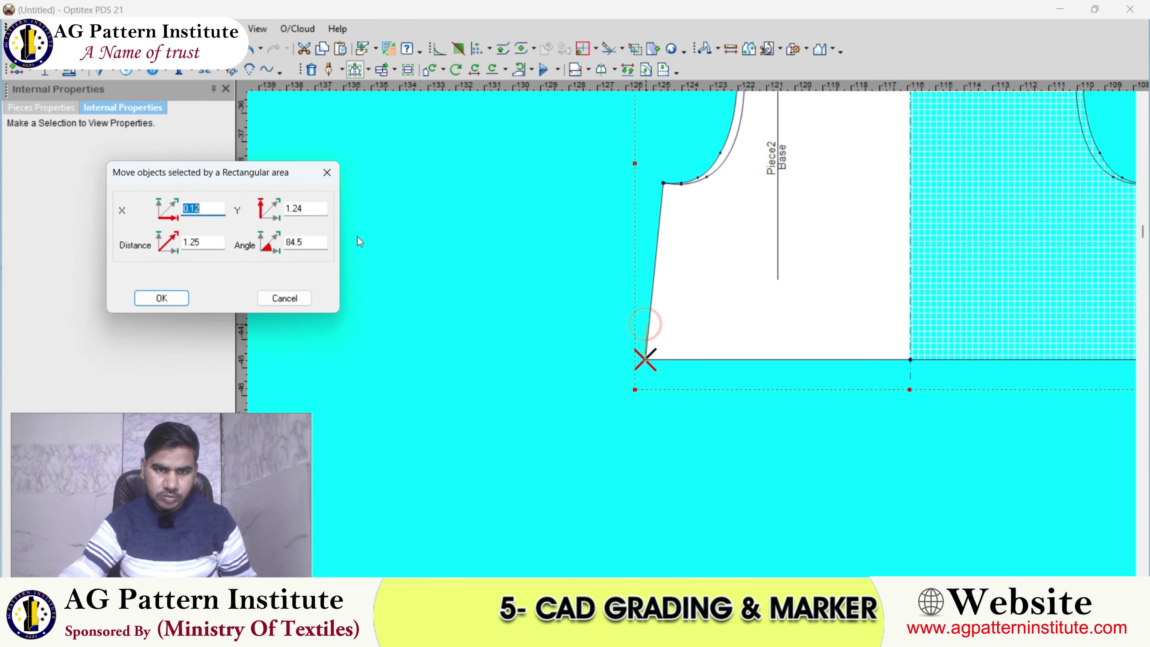
double_click(309, 209)
text(.5)
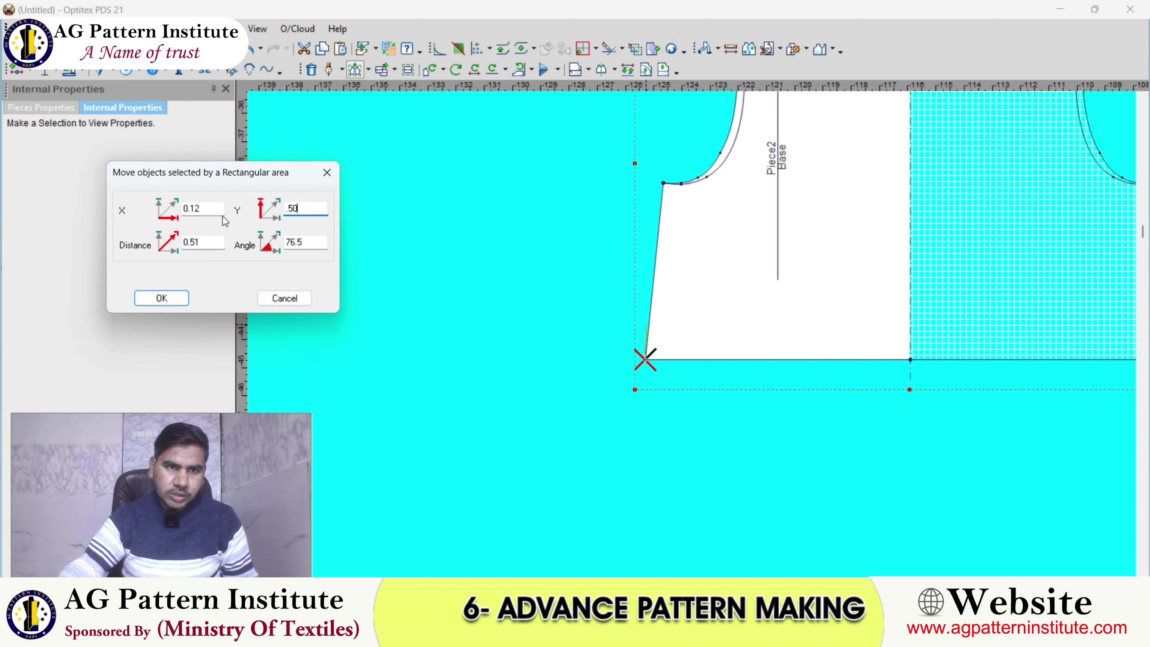
key(Return)
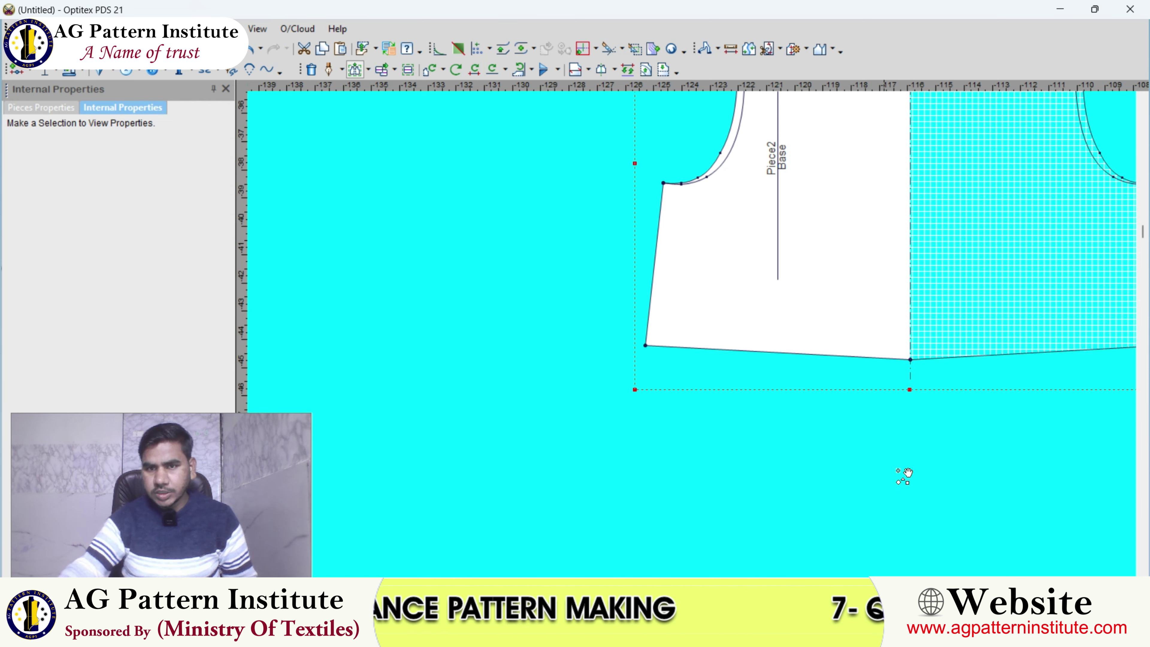
- Add a point mid-hem and pull it into a curved hem line
scroll(583, 238, down, 2)
scroll(583, 249, up, 1)
scroll(670, 327, up, 2)
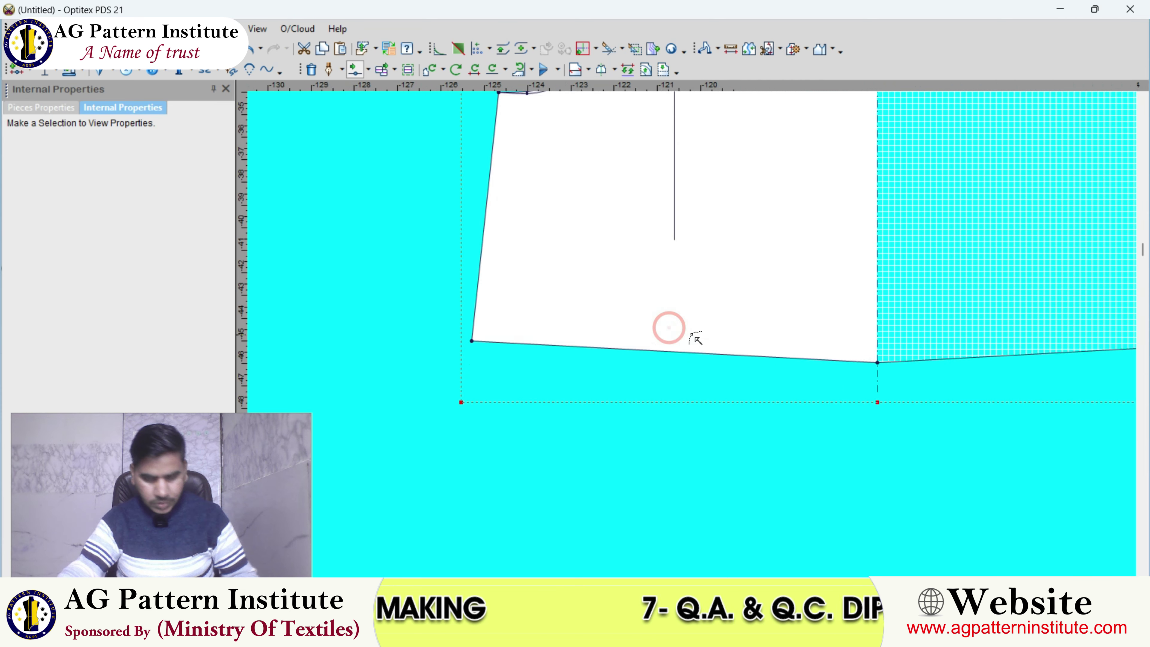
scroll(669, 327, up, 1)
click(650, 343)
drag(652, 359, 649, 354)
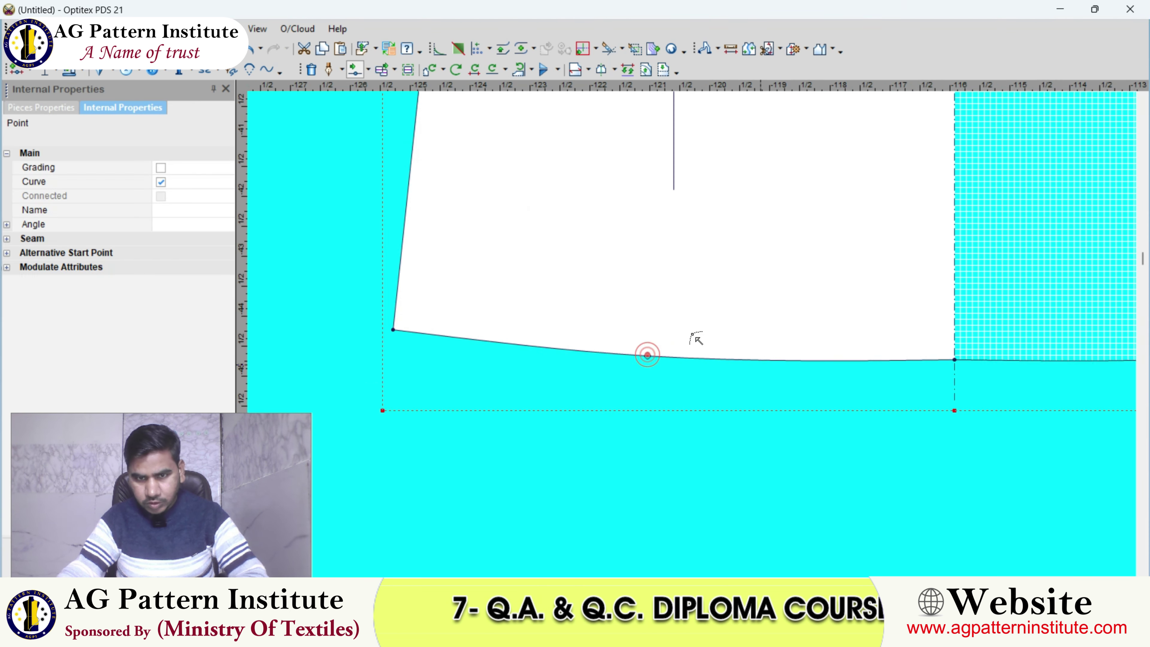
scroll(698, 337, up, 2)
click(768, 345)
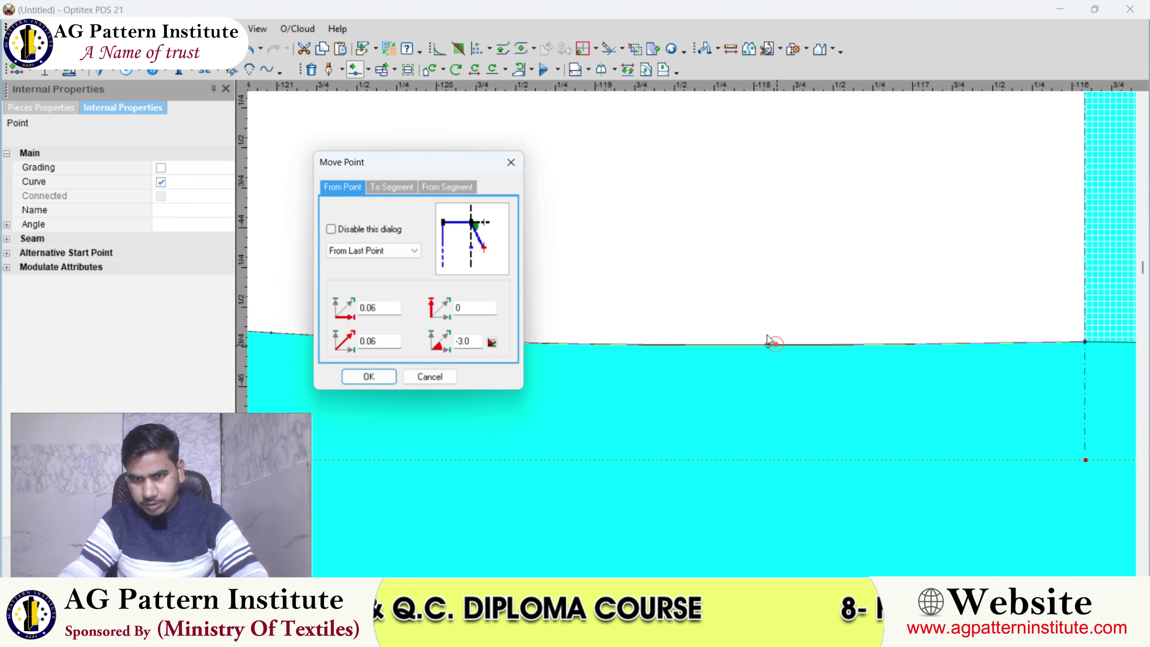
key(Escape)
scroll(693, 339, down, 1)
scroll(680, 226, down, 3)
click(691, 234)
scroll(716, 259, down, 2)
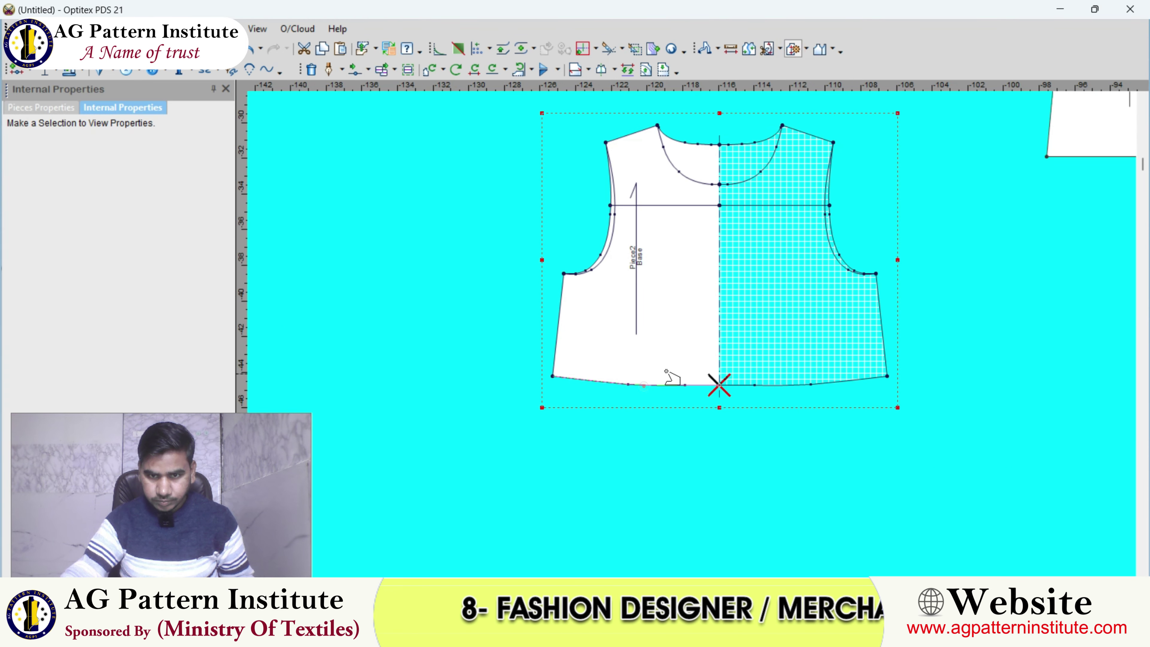
scroll(692, 327, up, 2)
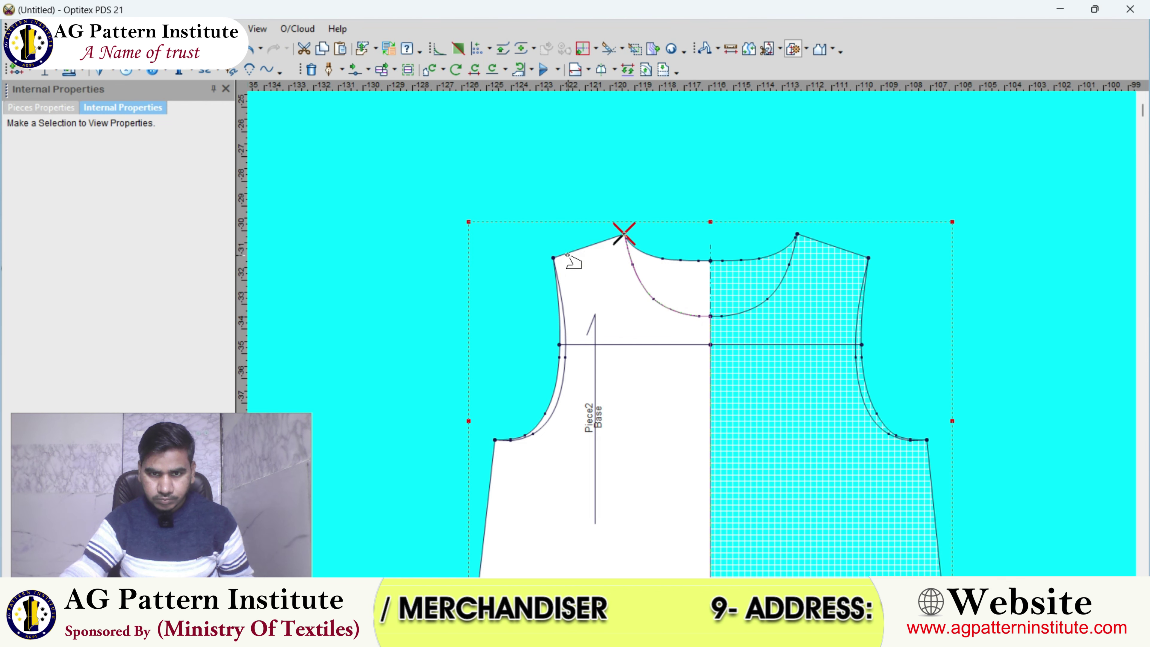
scroll(564, 302, down, 2)
- Close the traced contour to create Piece3 and place it to the left
click(654, 354)
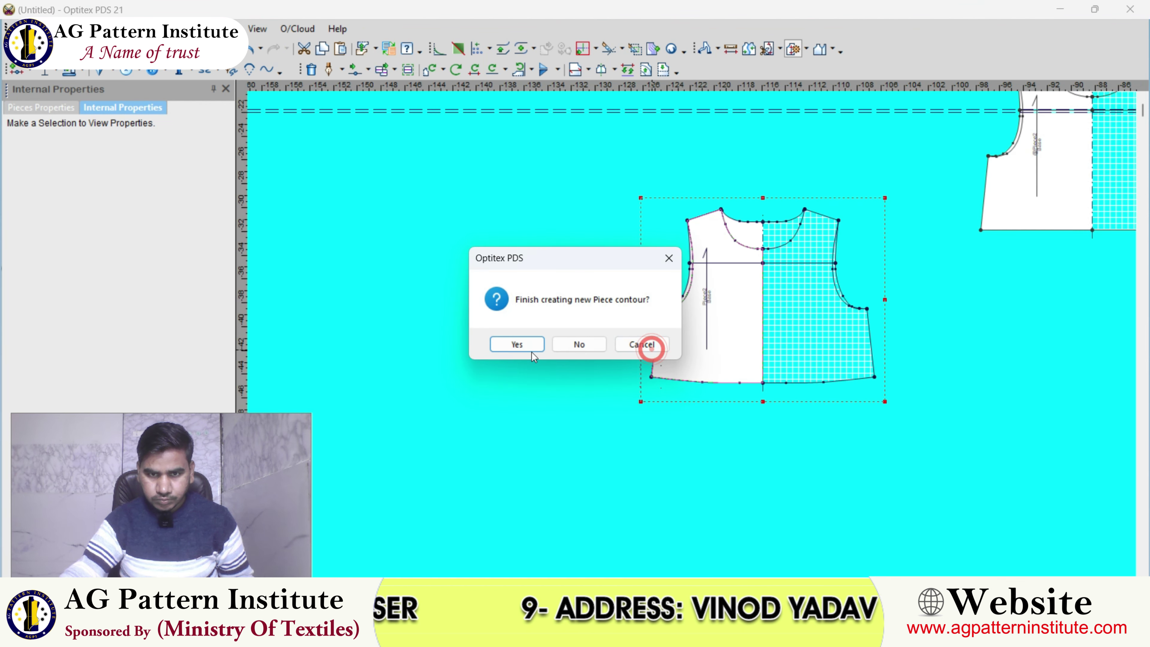
click(521, 347)
click(469, 333)
scroll(692, 336, up, 2)
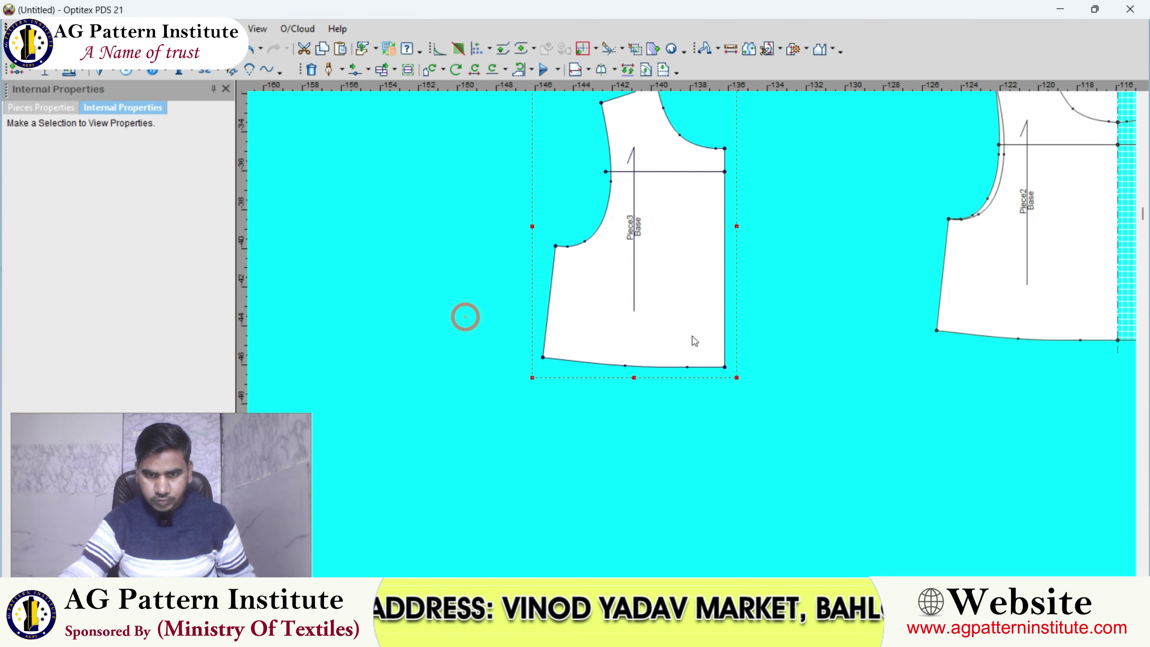
scroll(692, 337, down, 1)
key(Delete)
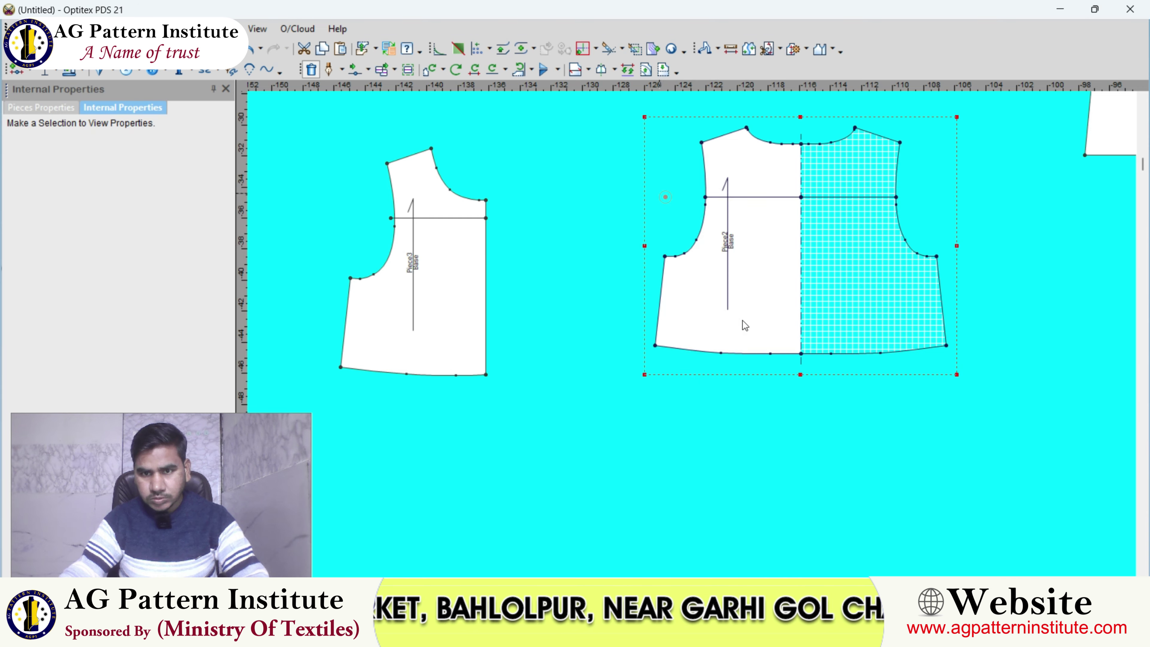
- Shift Piece3's hem points down 5/8 (Y -5/8)
scroll(688, 336, up, 1)
scroll(688, 337, down, 3)
scroll(672, 331, up, 3)
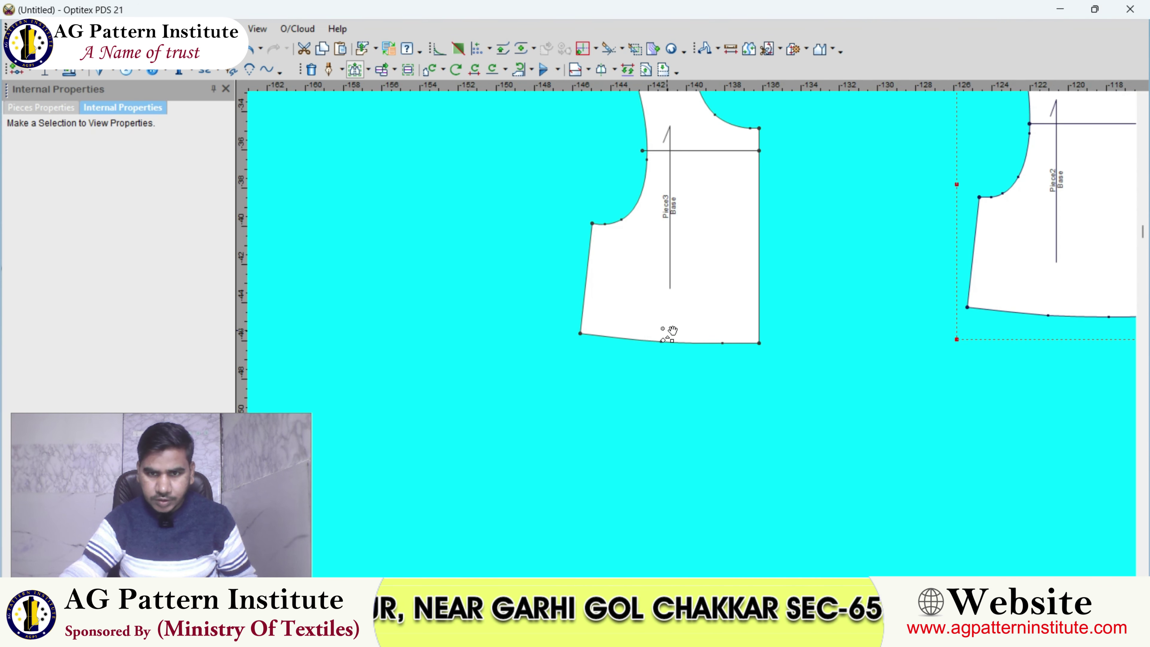
scroll(675, 321, up, 2)
drag(665, 309, 665, 319)
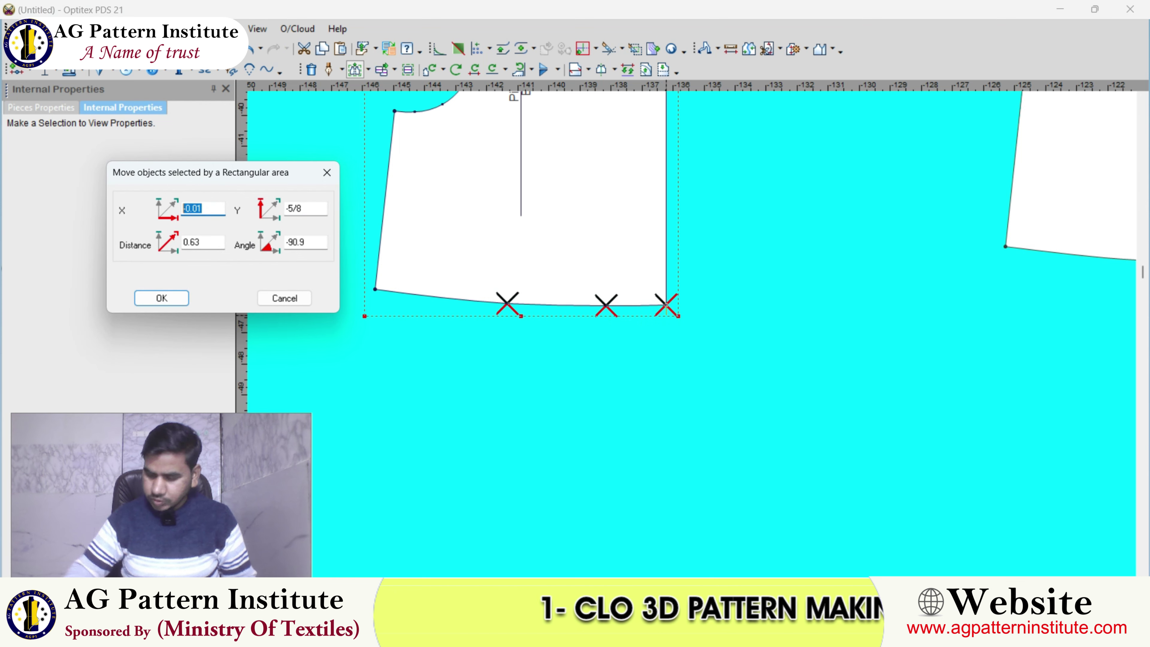
click(161, 298)
- Unfold Piece3 into a full symmetric mirrored piece
scroll(722, 293, down, 2)
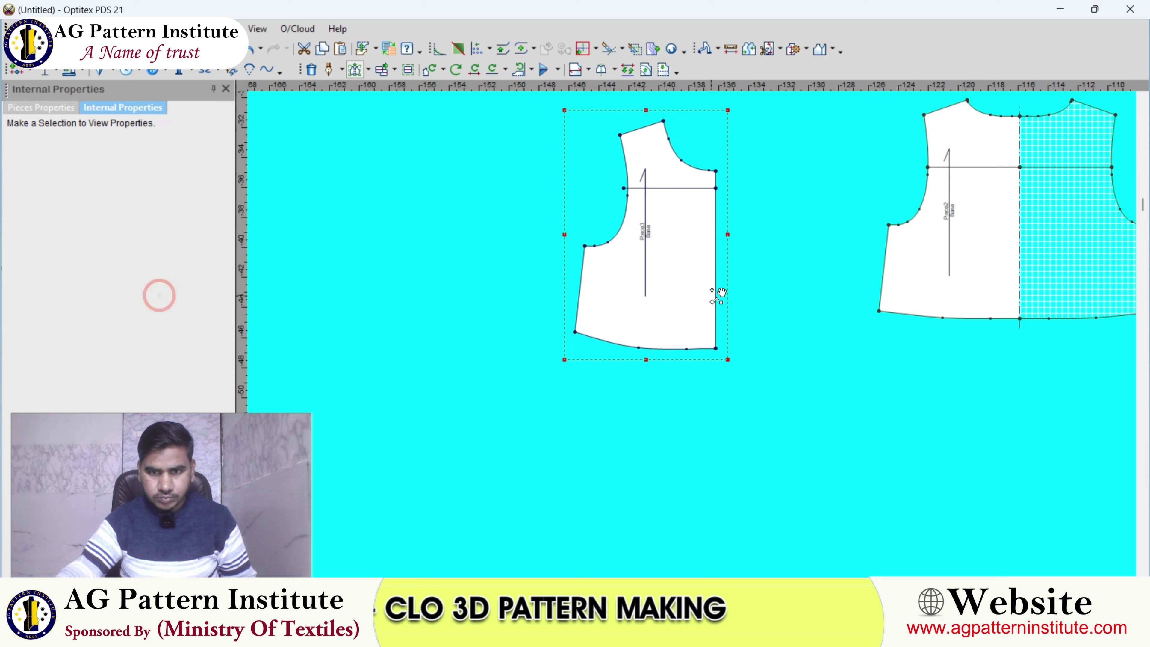
scroll(721, 258, up, 1)
scroll(694, 334, up, 1)
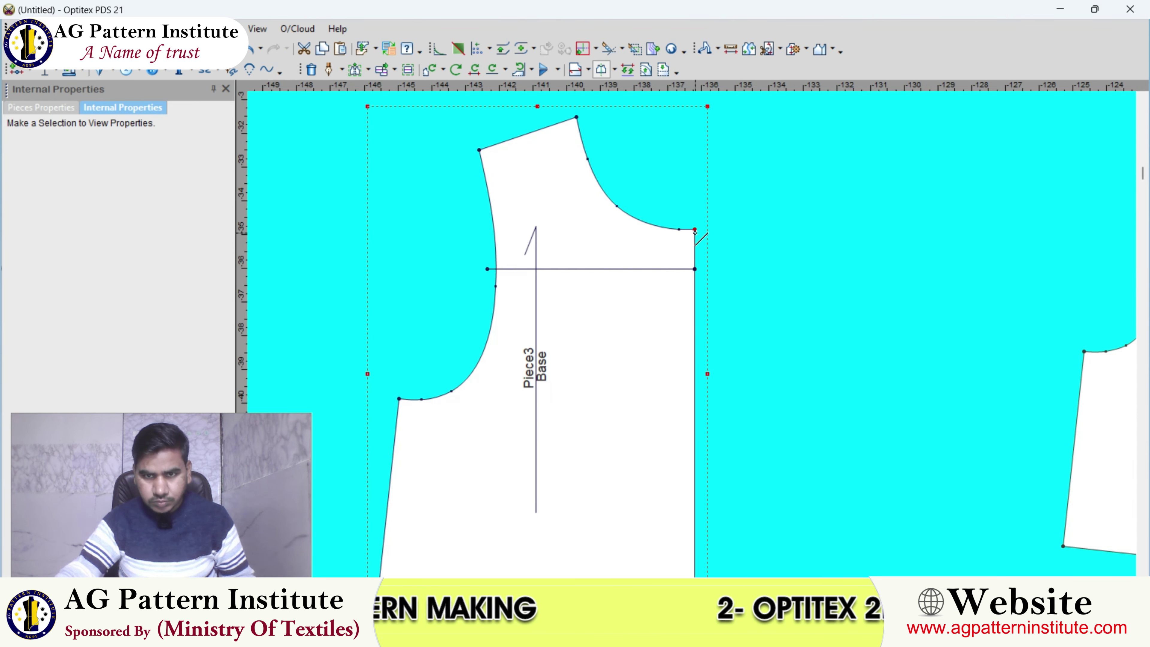
scroll(709, 374, down, 1)
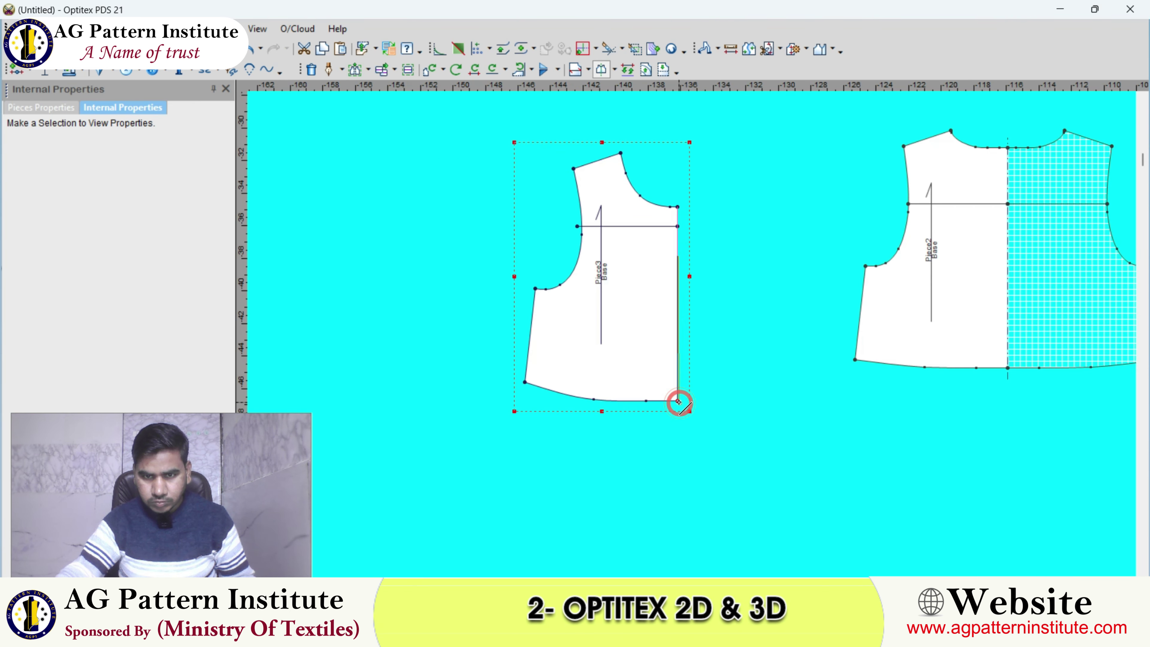
click(678, 401)
- Select Piece3 and rotate it a quarter turn (90°)
right_click(689, 213)
scroll(694, 334, up, 1)
scroll(693, 335, down, 1)
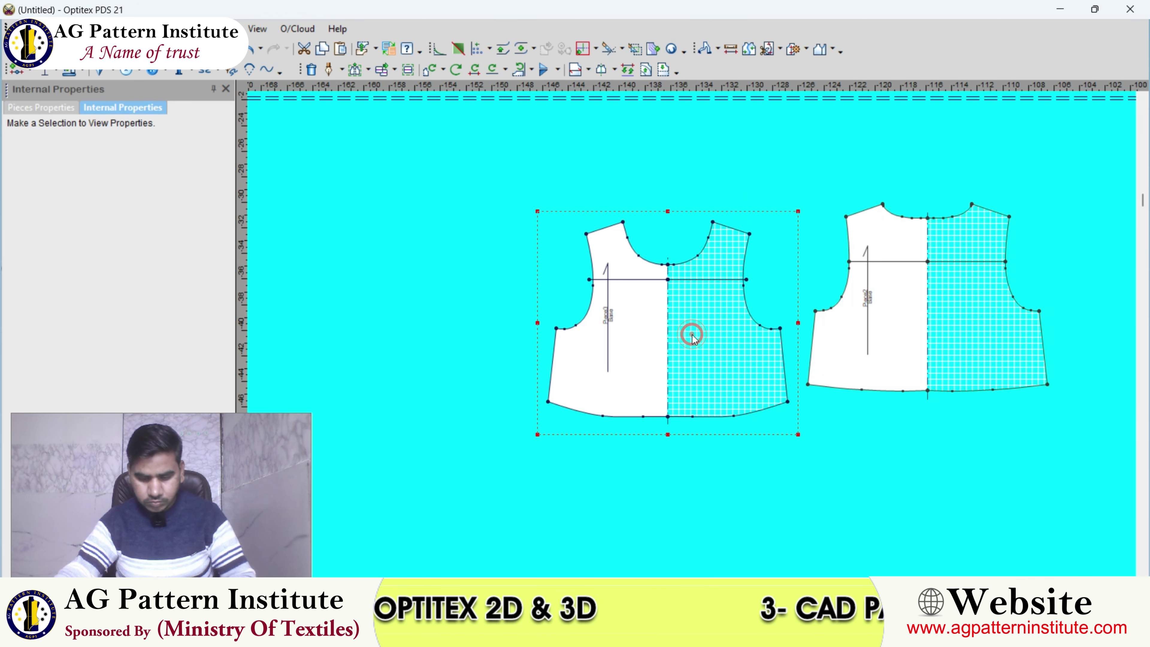
scroll(692, 335, up, 1)
scroll(639, 327, up, 1)
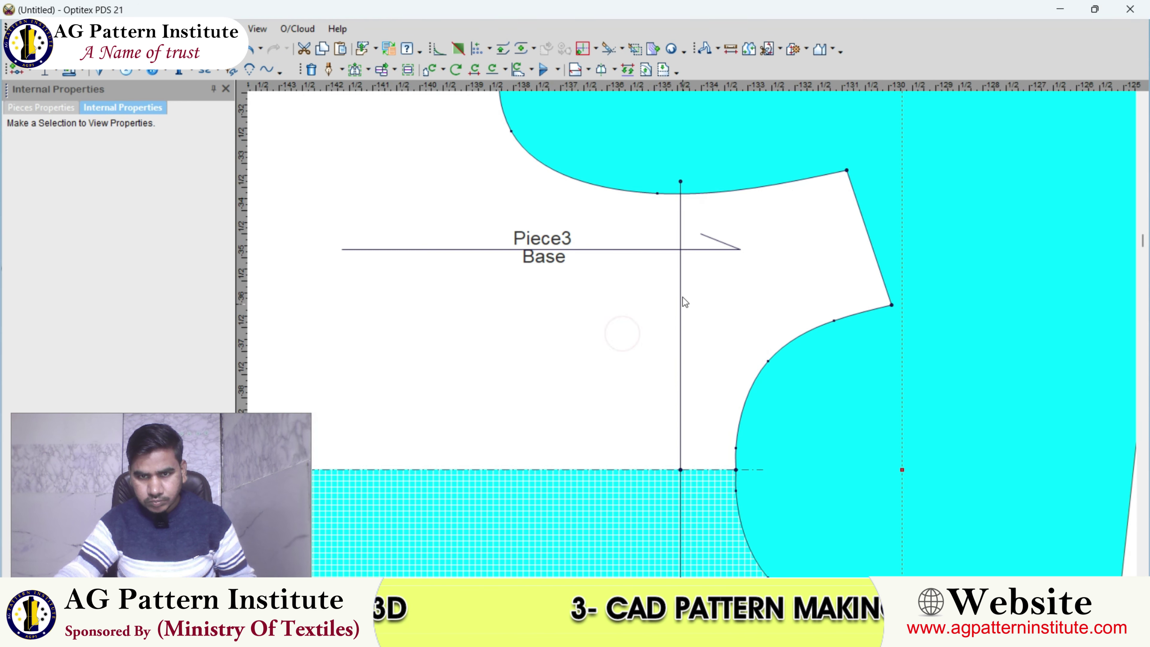
click(682, 246)
scroll(681, 226, down, 1)
click(692, 334)
scroll(692, 335, down, 1)
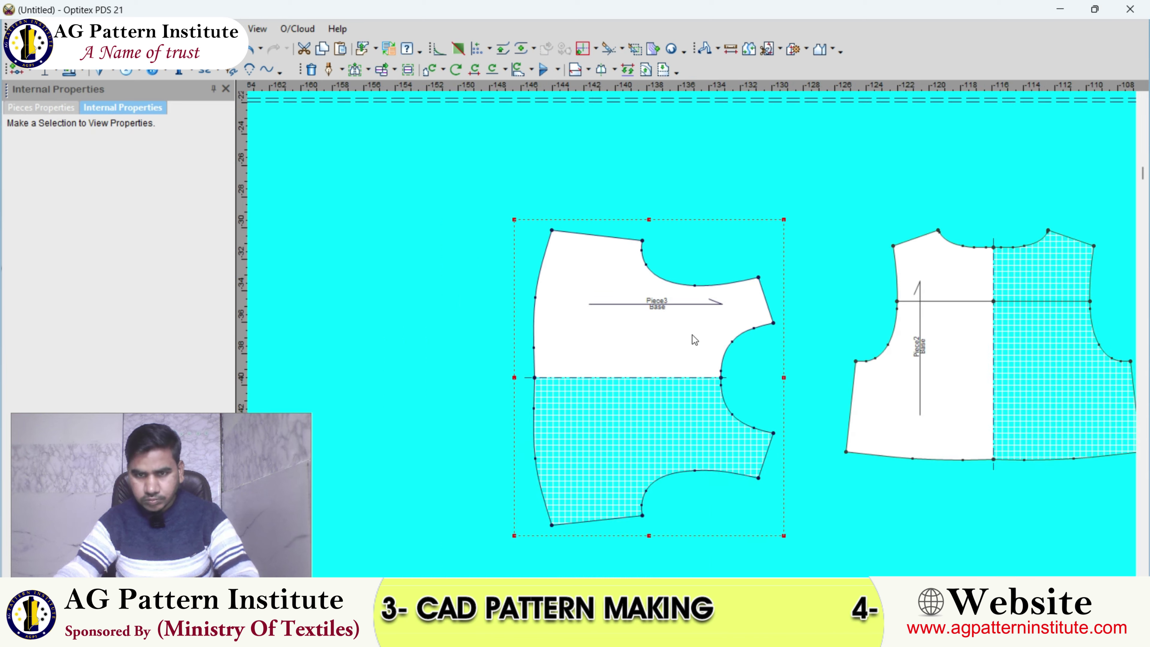
scroll(613, 365, up, 1)
scroll(613, 365, down, 1)
click(693, 334)
scroll(692, 334, up, 2)
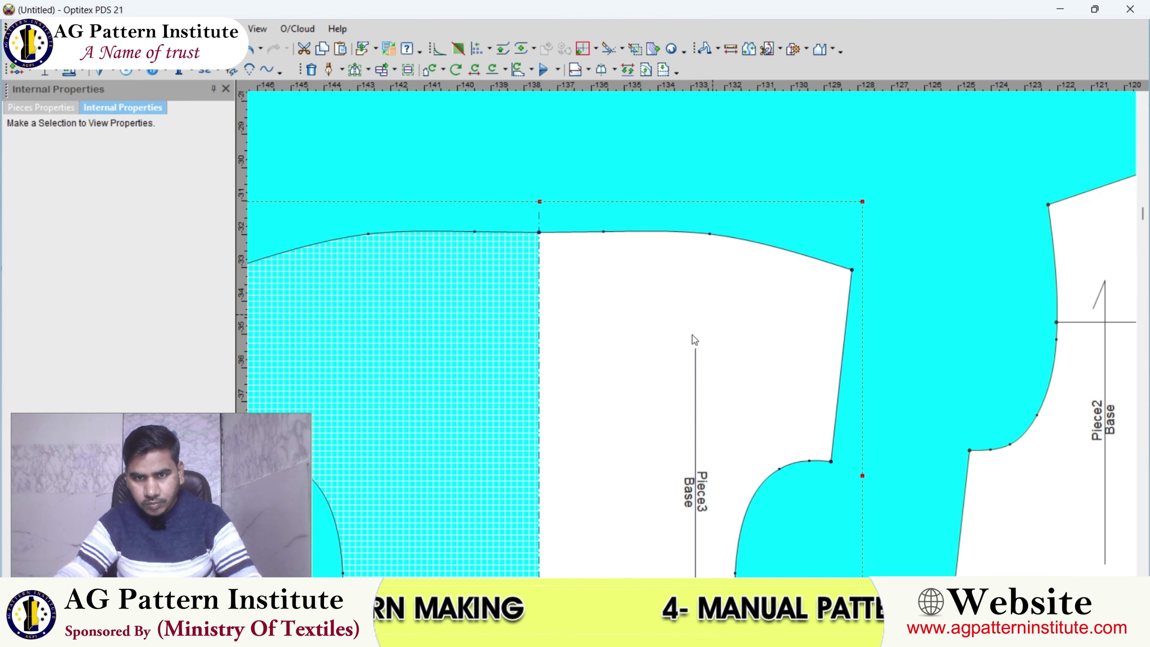
scroll(688, 324, up, 1)
scroll(687, 324, up, 1)
scroll(668, 291, up, 1)
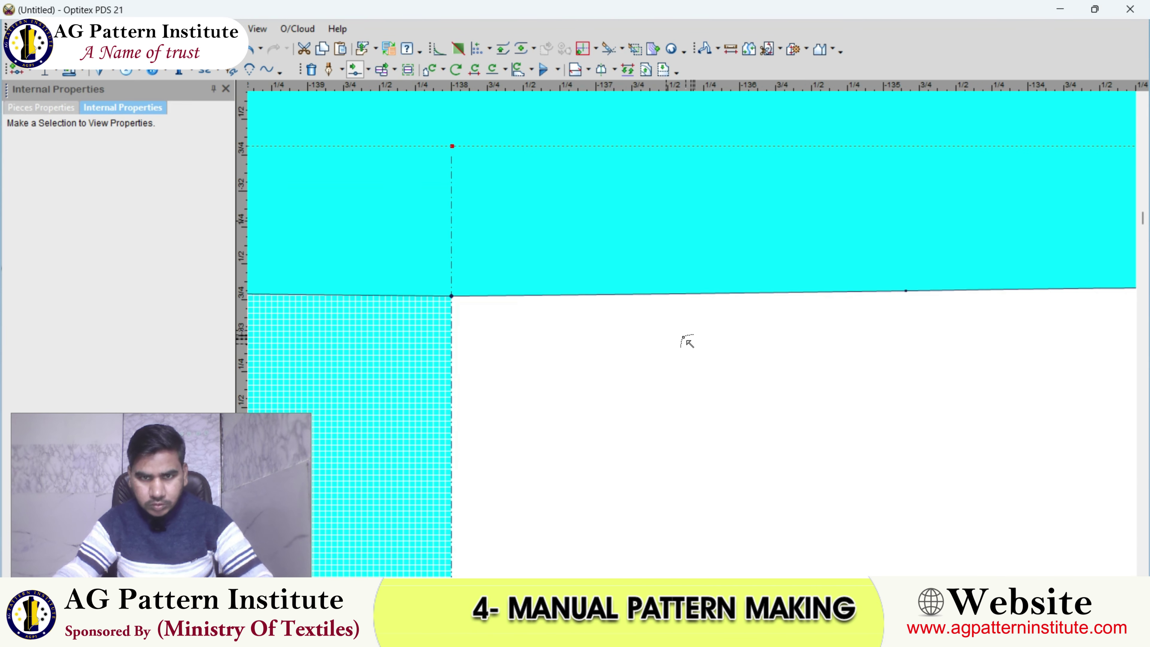
scroll(656, 317, up, 1)
- Add extra points along Piece3's curved top edge
click(645, 265)
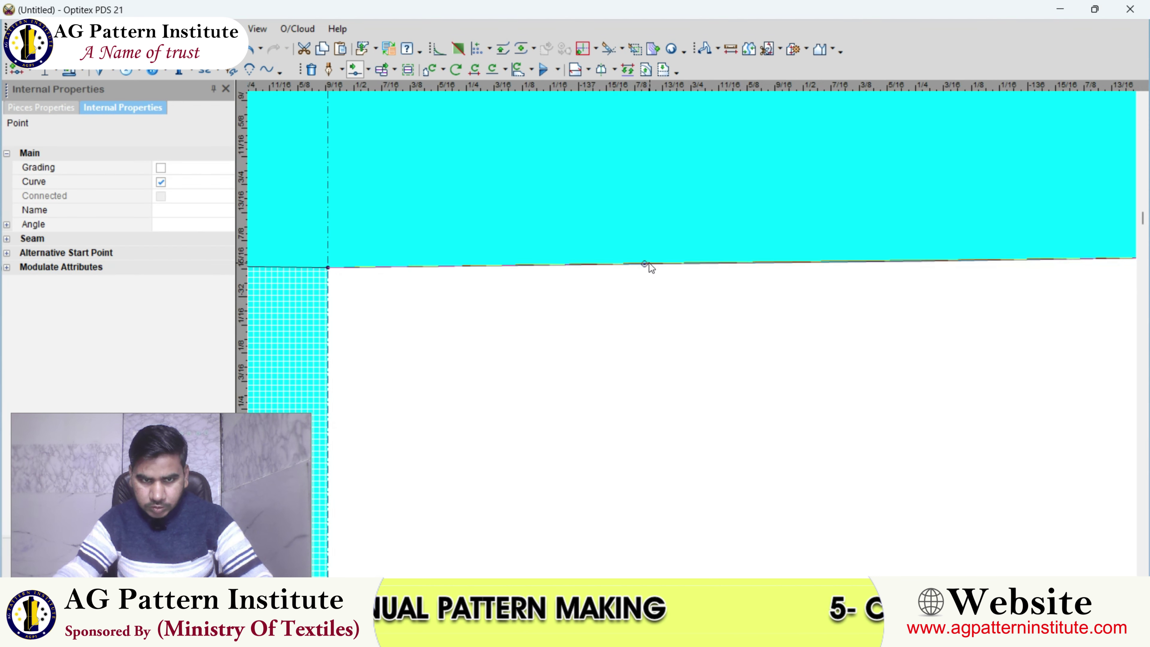
click(649, 263)
scroll(693, 336, down, 2)
click(729, 334)
scroll(729, 334, up, 1)
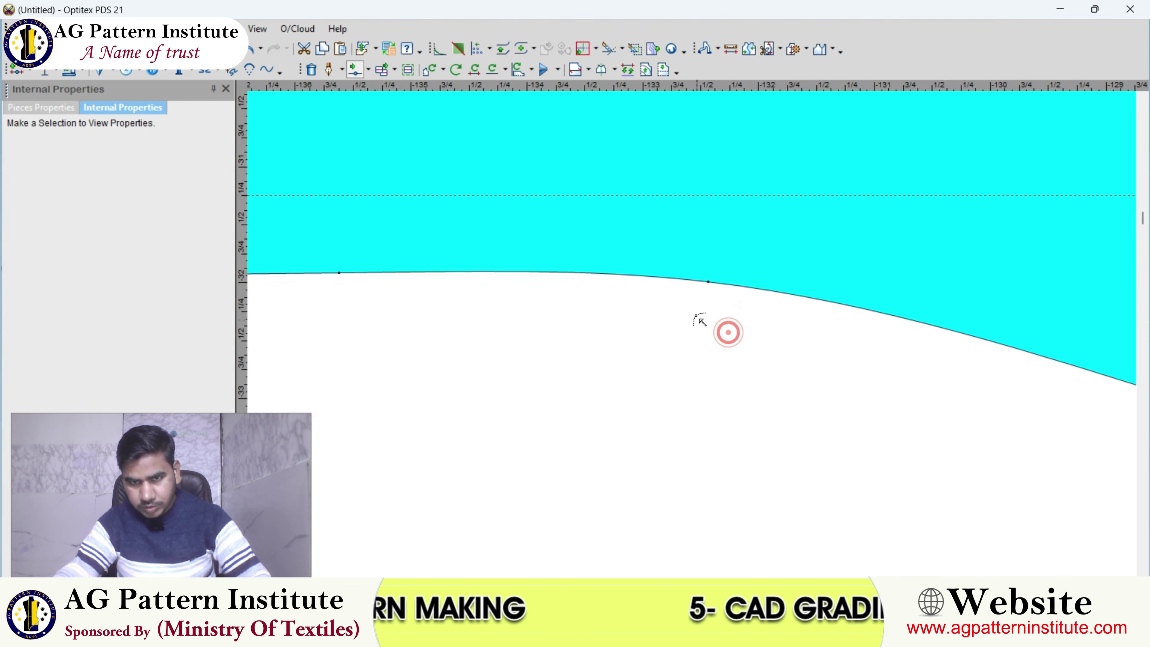
click(708, 283)
click(950, 336)
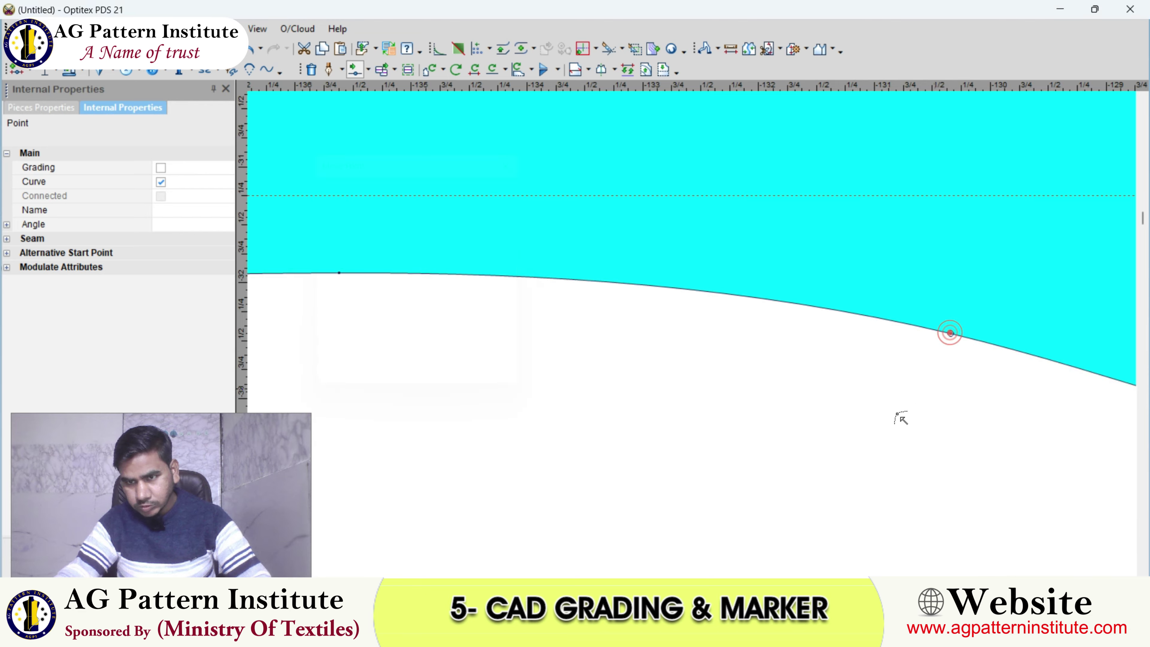
click(694, 334)
scroll(694, 334, down, 2)
scroll(691, 334, up, 2)
- Move the first top-edge points to begin smoothing Piece3's curve
click(683, 289)
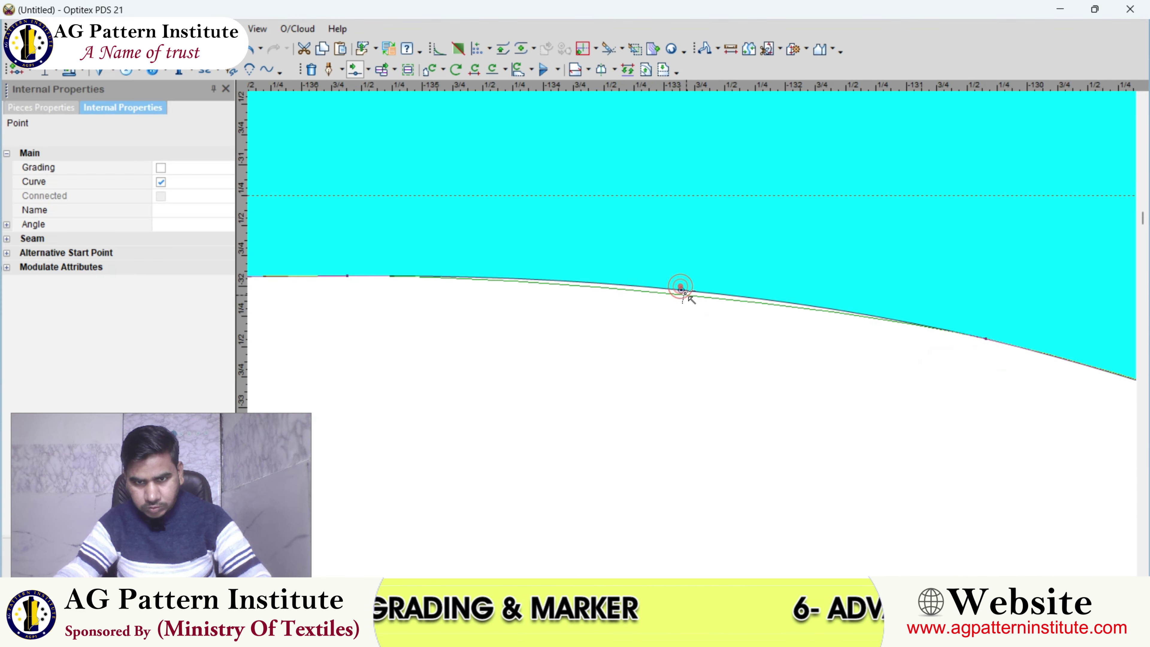
click(681, 342)
scroll(662, 327, down, 2)
scroll(702, 331, up, 2)
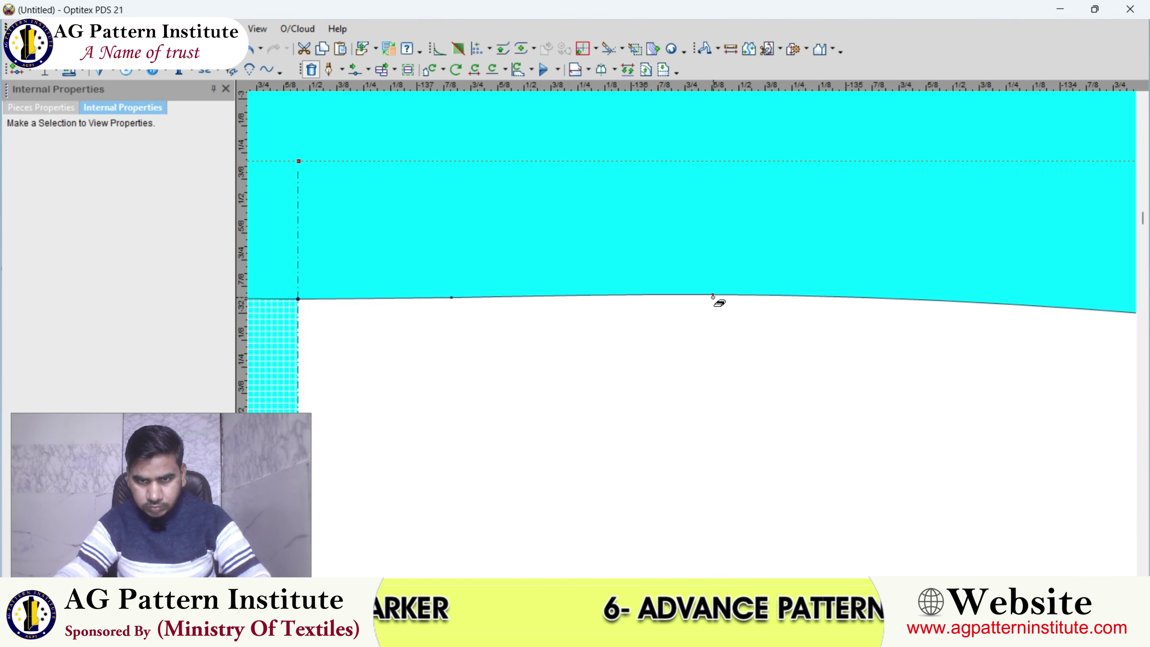
scroll(714, 308, down, 2)
scroll(693, 340, down, 1)
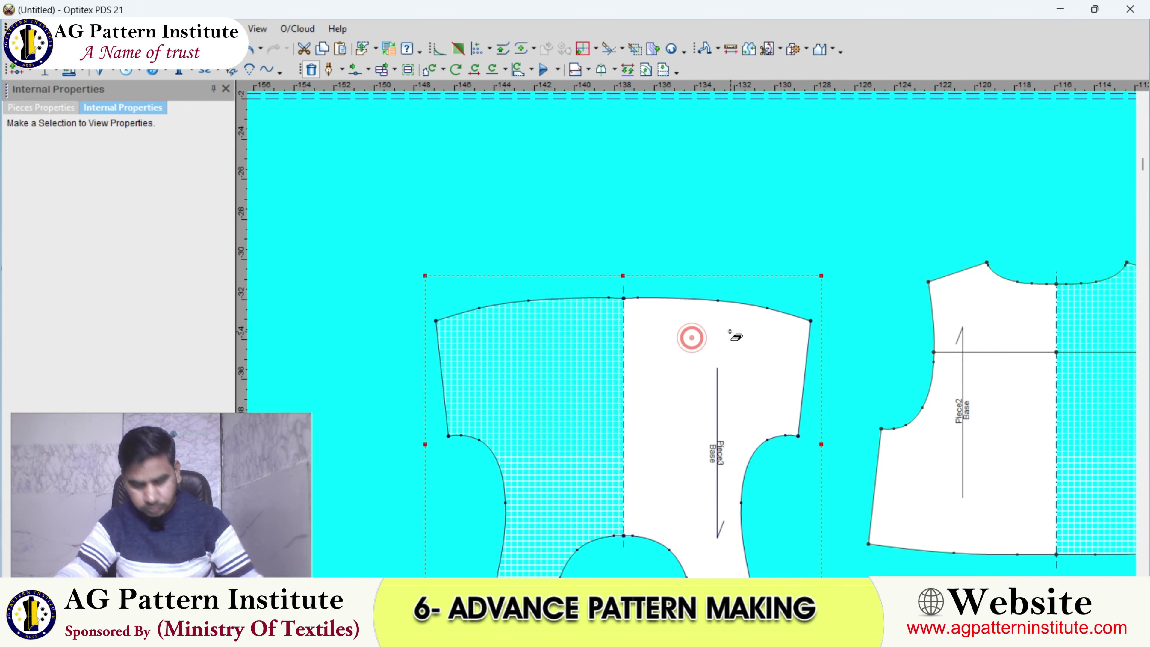
scroll(742, 317, up, 3)
scroll(725, 362, up, 2)
scroll(589, 308, up, 2)
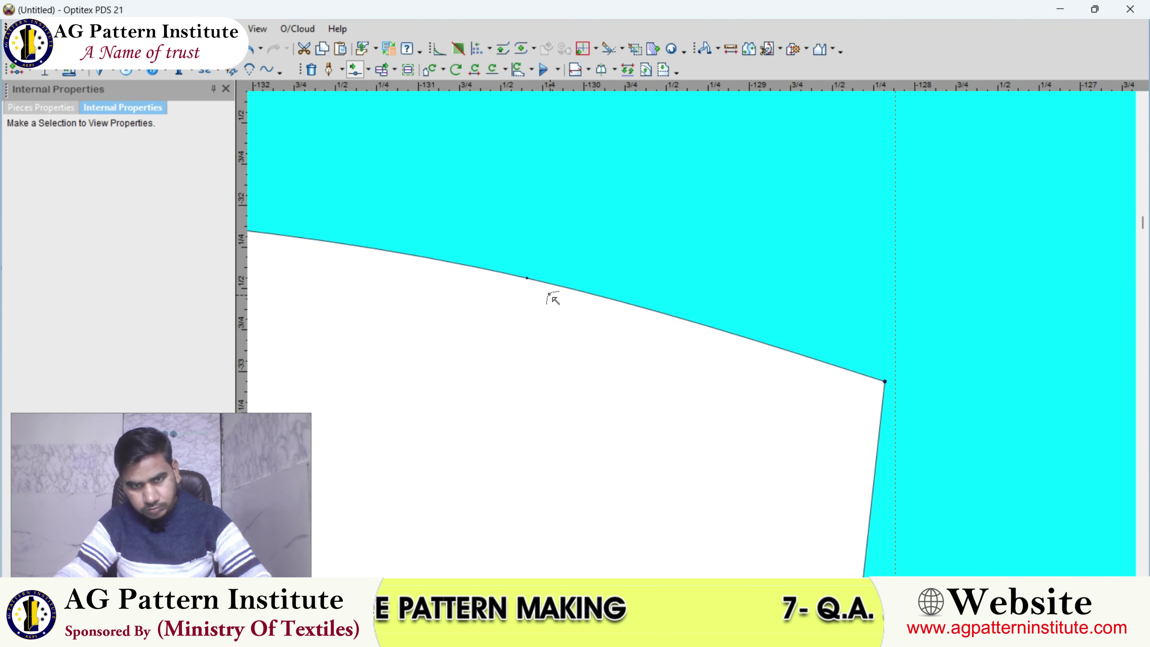
click(527, 278)
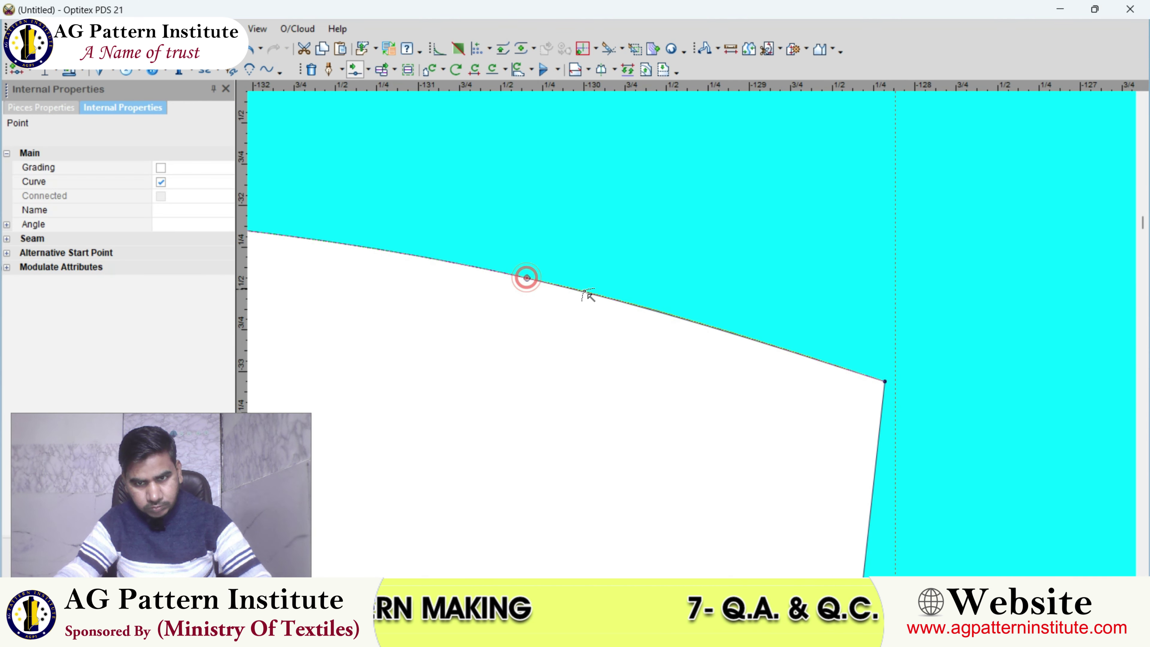
click(637, 312)
scroll(629, 331, down, 2)
click(665, 335)
scroll(694, 336, up, 2)
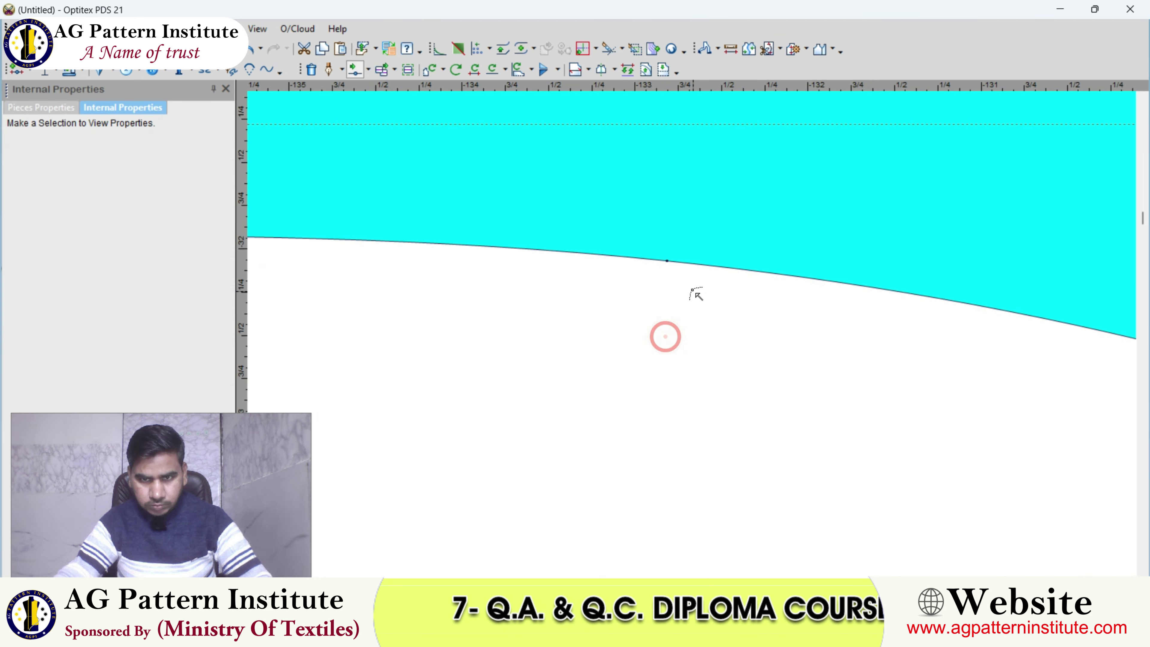
- Adjust the remaining curve points so the edge runs level across the center fold
click(669, 261)
scroll(649, 346, down, 2)
click(593, 314)
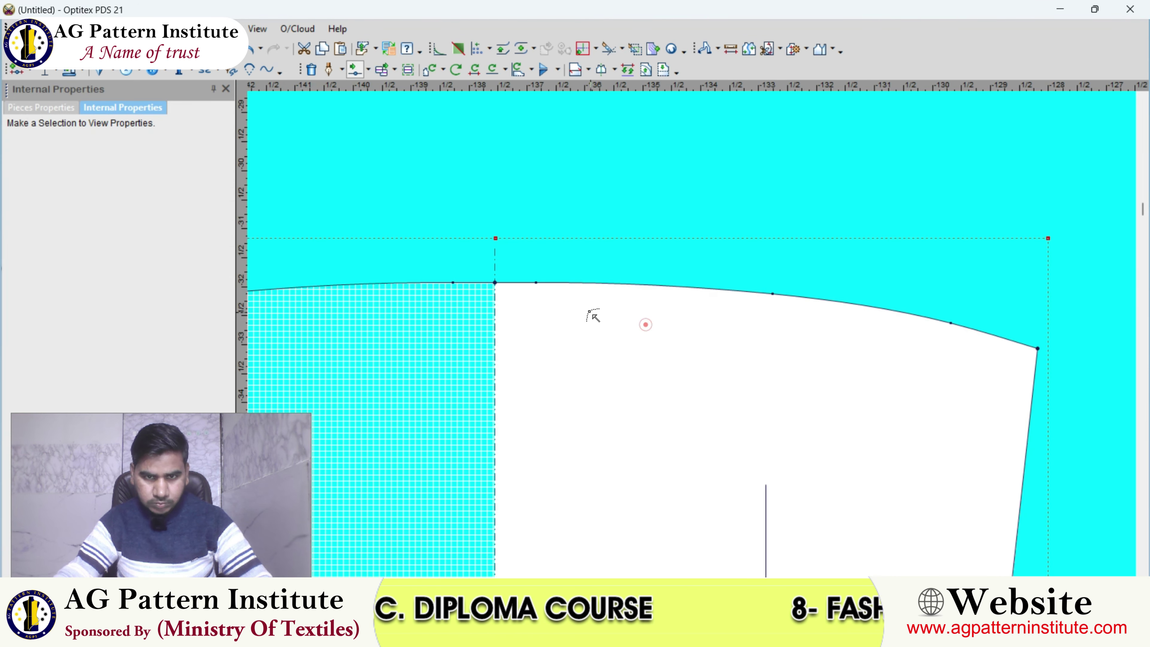
scroll(752, 318, up, 2)
scroll(857, 331, up, 1)
click(867, 311)
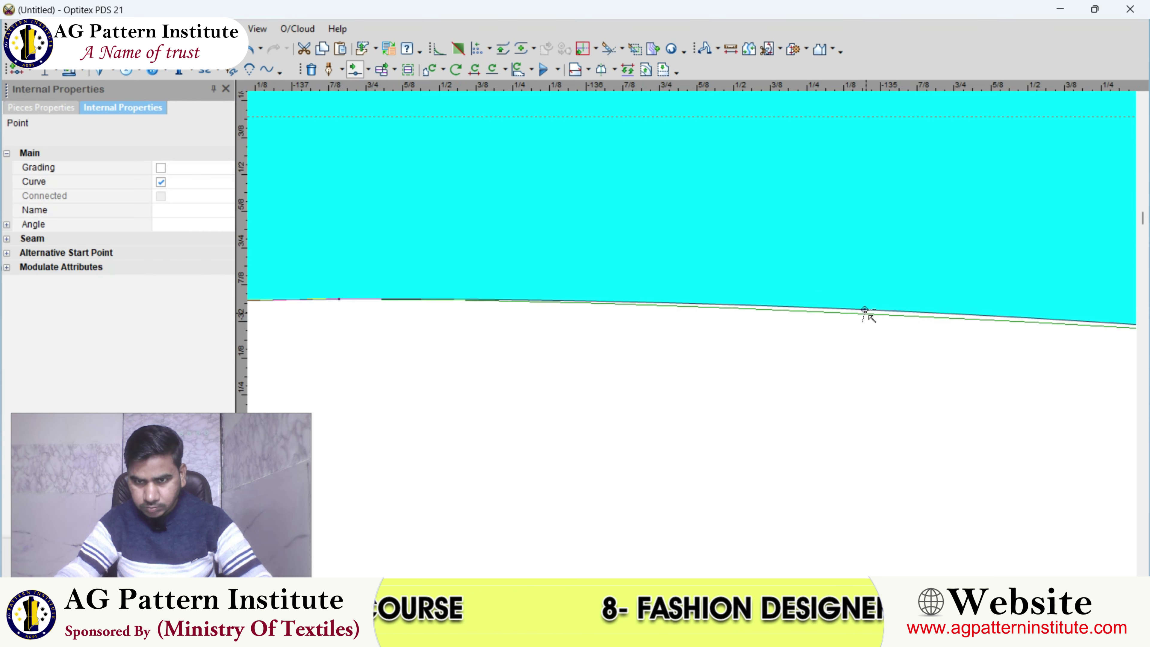
scroll(683, 345, down, 2)
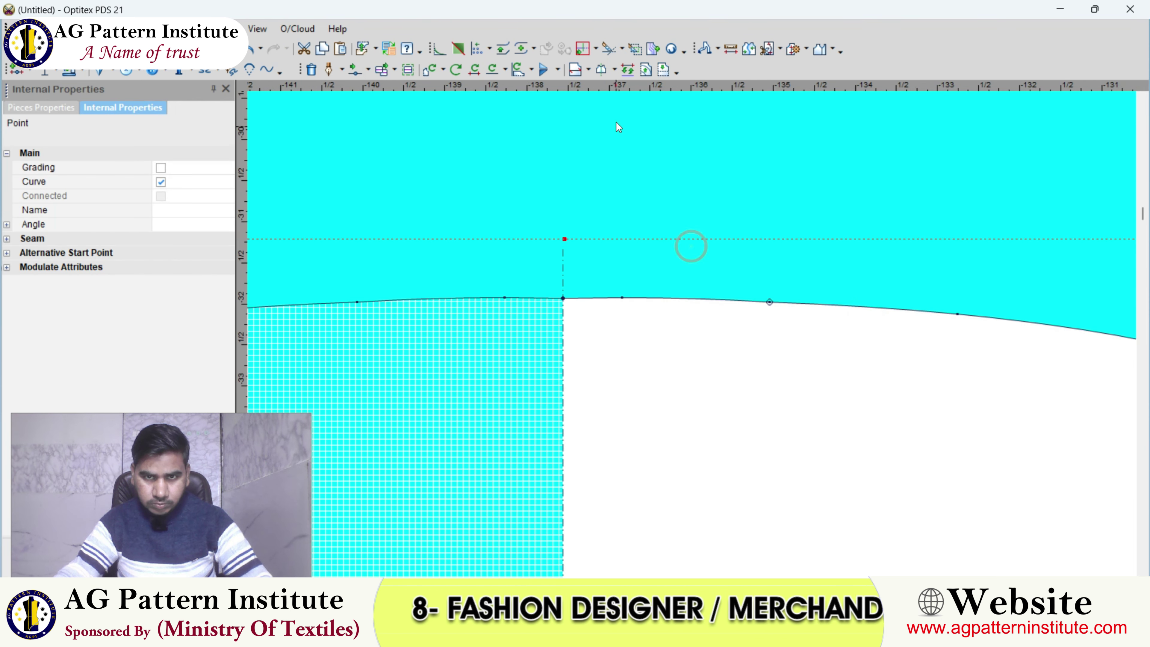
scroll(597, 300, up, 2)
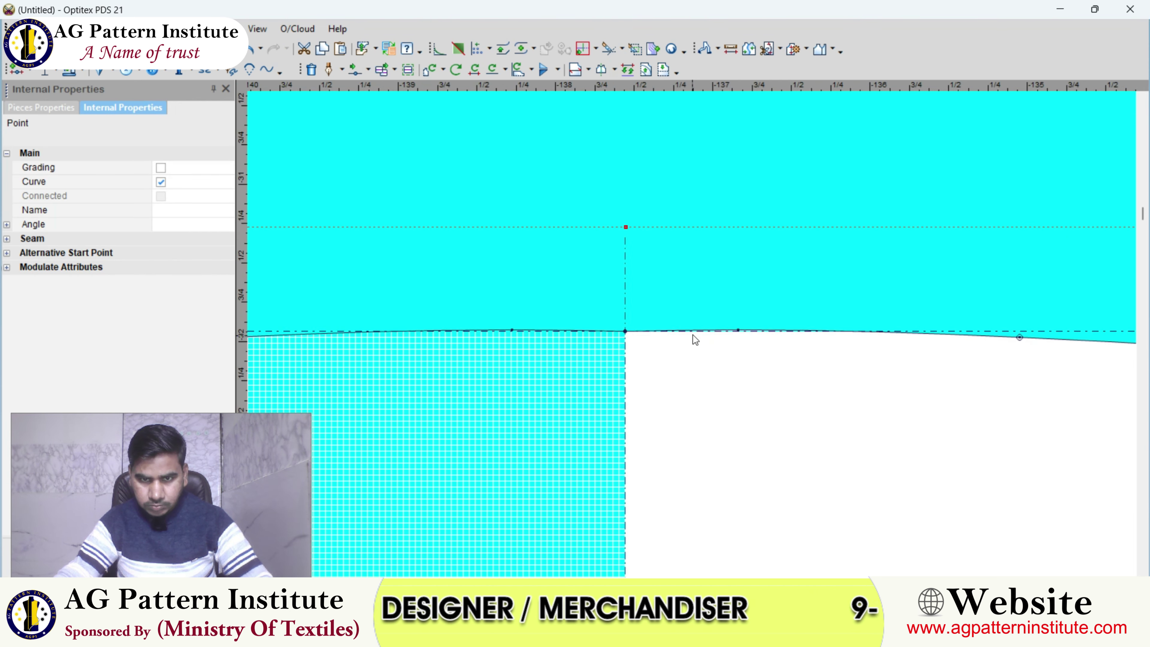
scroll(693, 335, up, 2)
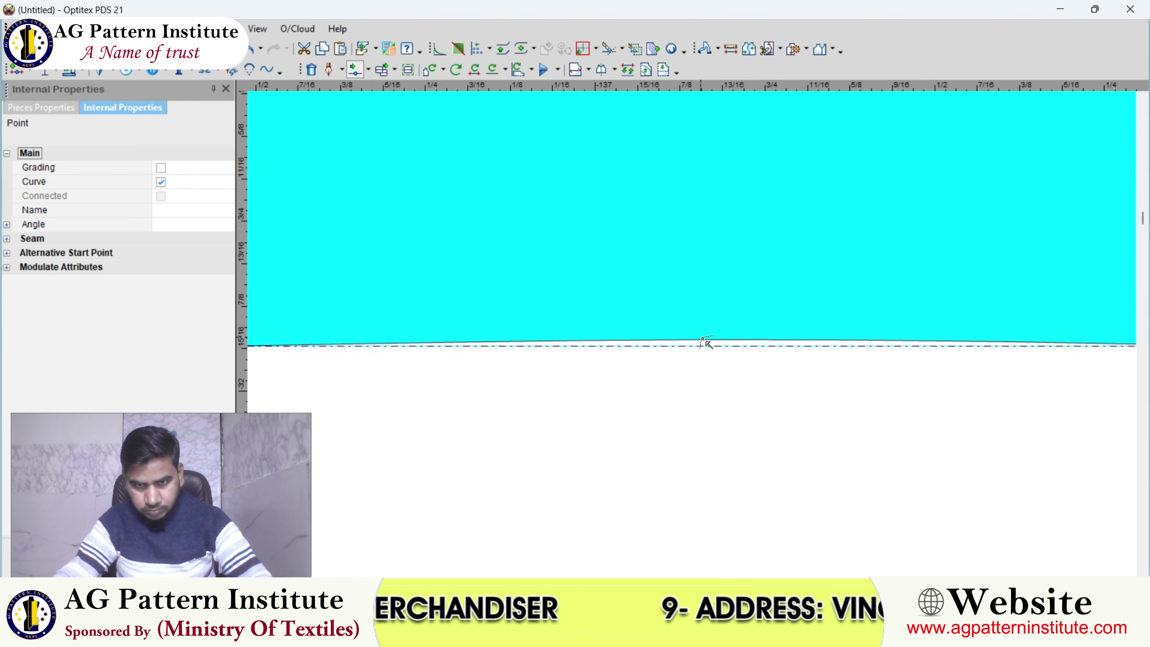
click(705, 341)
key(Escape)
scroll(700, 339, down, 2)
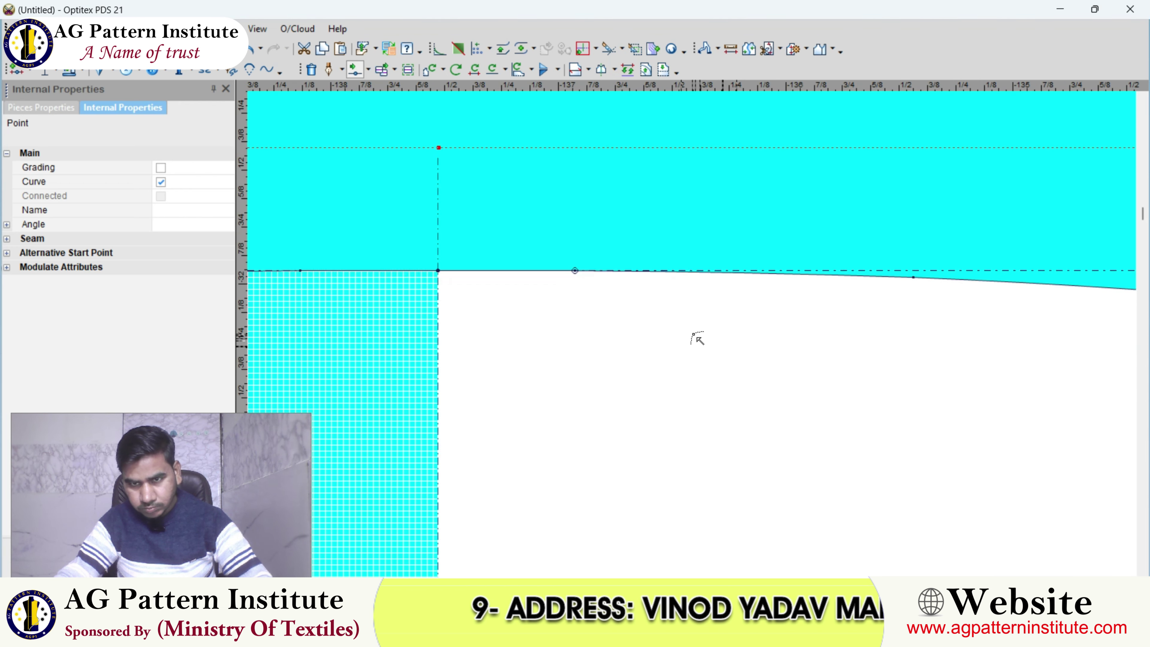
scroll(697, 338, down, 3)
scroll(693, 339, down, 1)
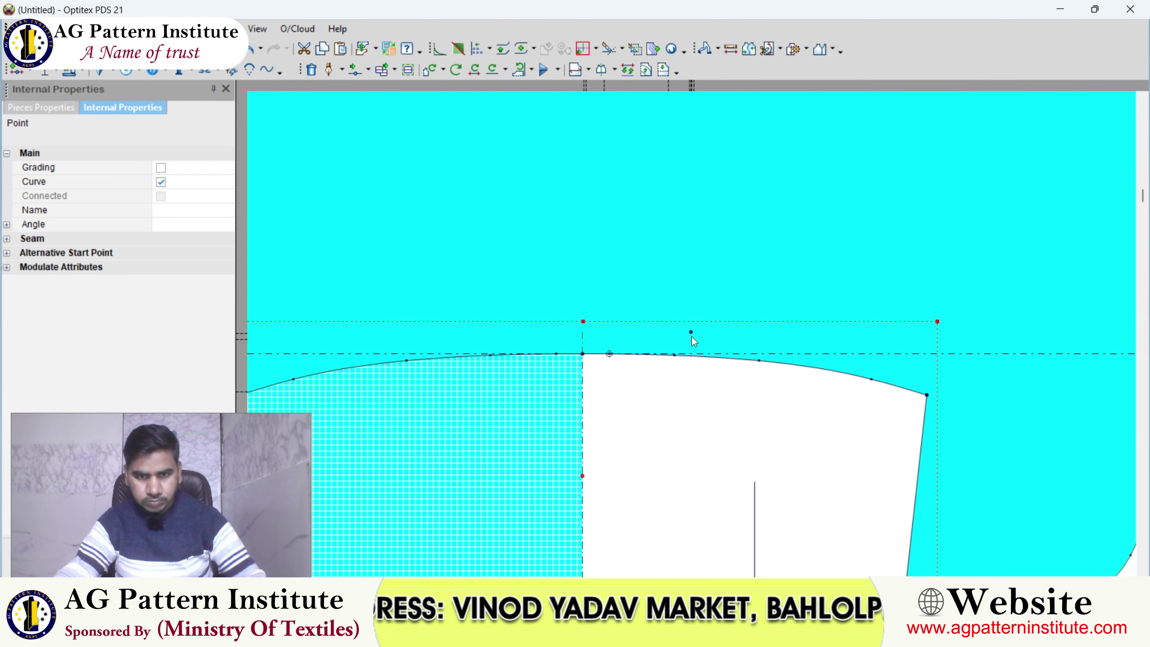
scroll(692, 336, down, 3)
- Clear the previous point selection and select bodice piece Piece2
scroll(694, 299, up, 3)
click(684, 224)
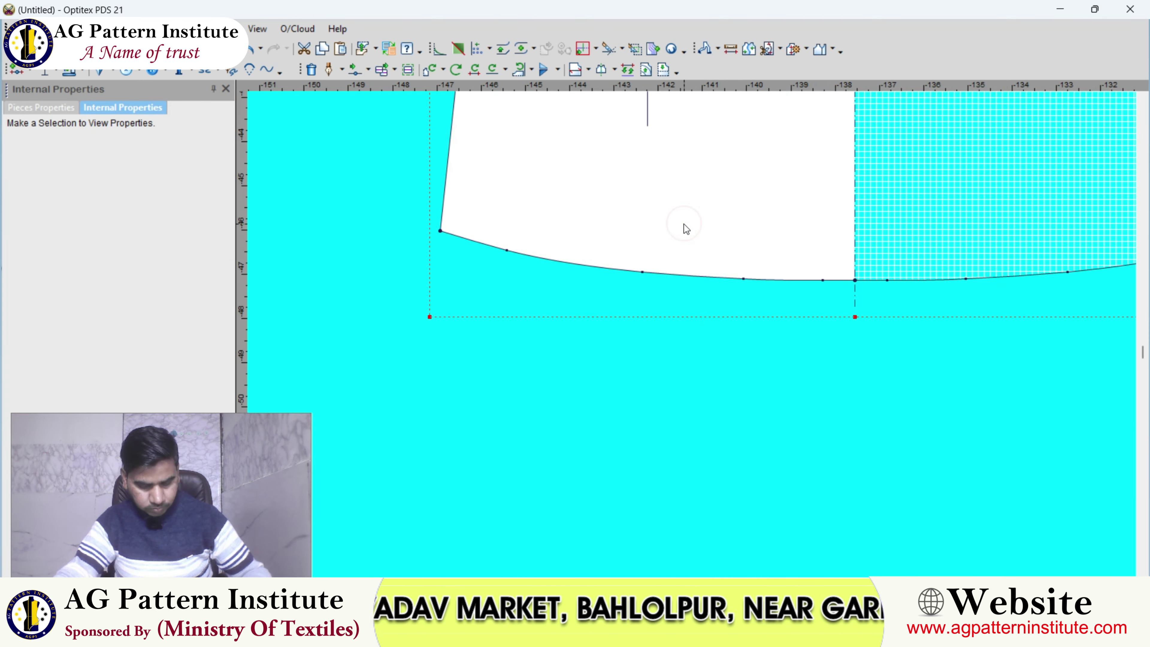
scroll(677, 234, up, 2)
scroll(695, 334, down, 1)
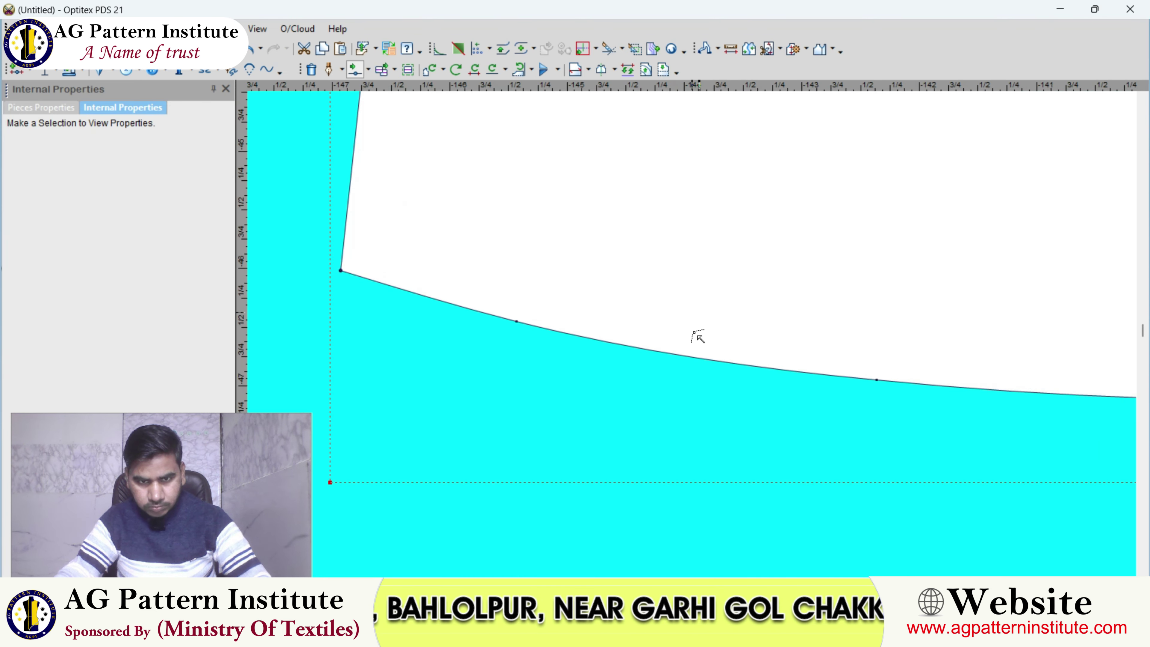
scroll(693, 334, down, 2)
scroll(693, 334, down, 2)
right_click(609, 257)
key(Escape)
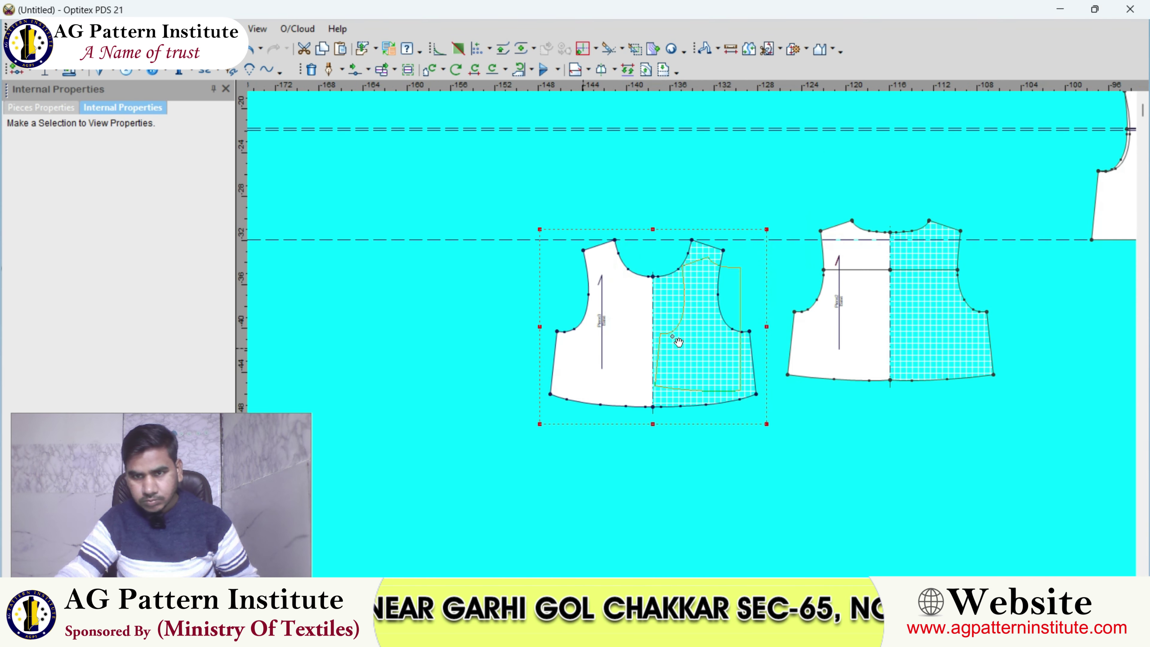
scroll(688, 338, up, 1)
scroll(689, 341, up, 2)
click(687, 343)
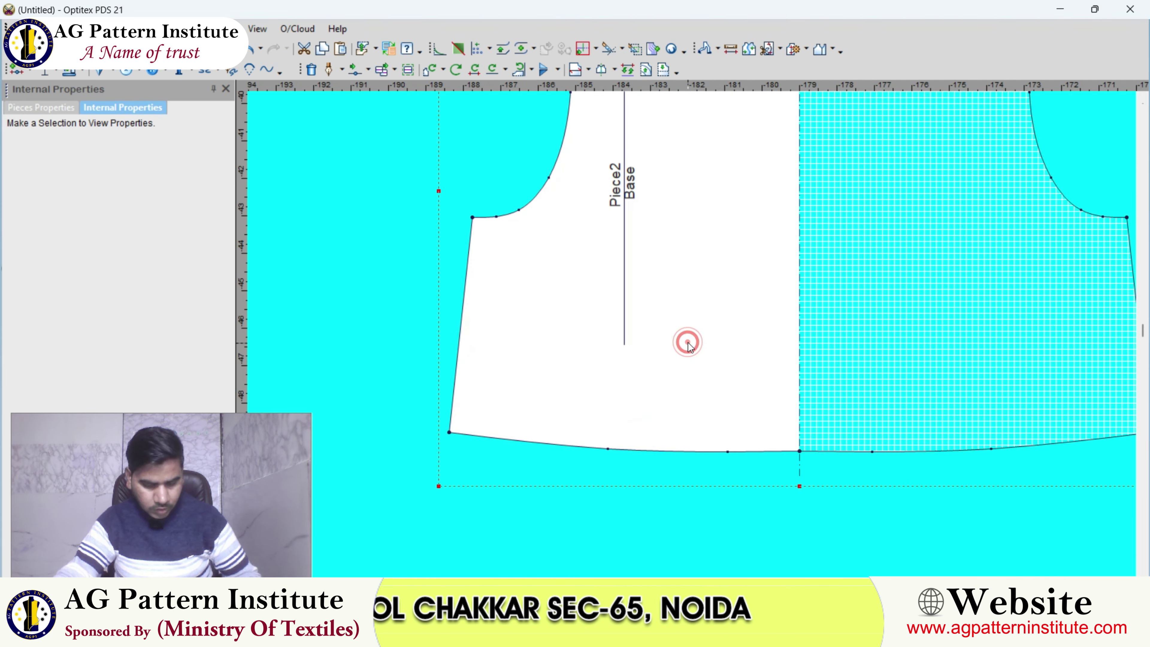
scroll(688, 344, up, 1)
scroll(700, 350, up, 2)
- Move Piece2's hem points to make the hem a smooth curve
click(689, 378)
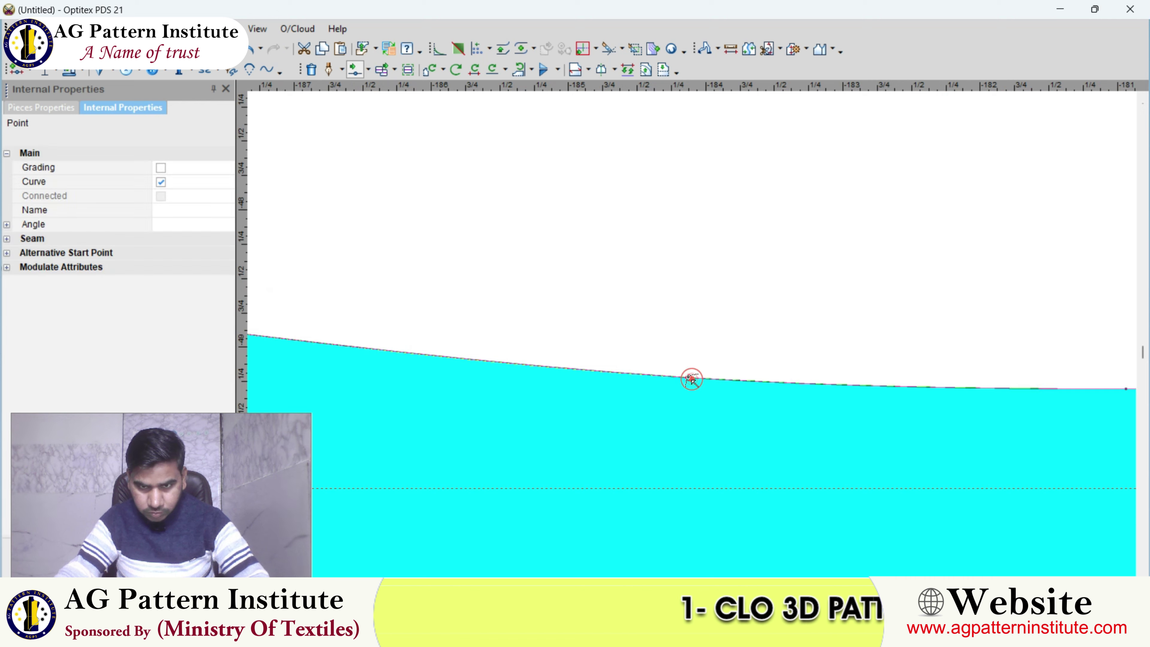
scroll(689, 363, down, 2)
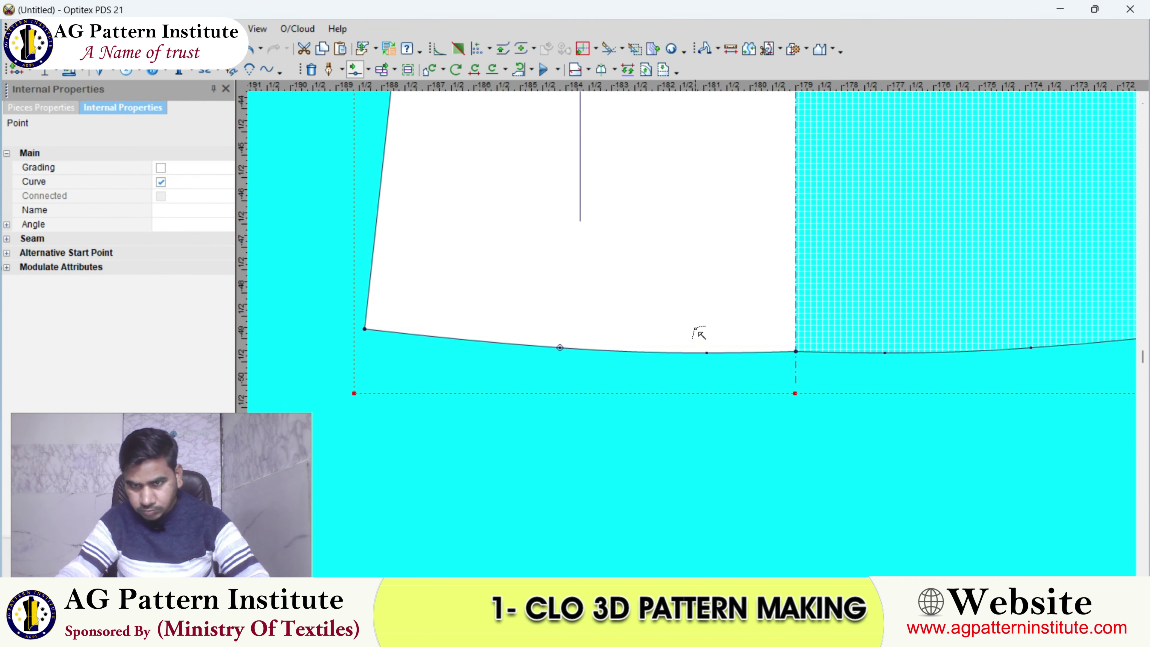
scroll(699, 334, up, 2)
click(694, 319)
scroll(702, 335, up, 1)
click(711, 329)
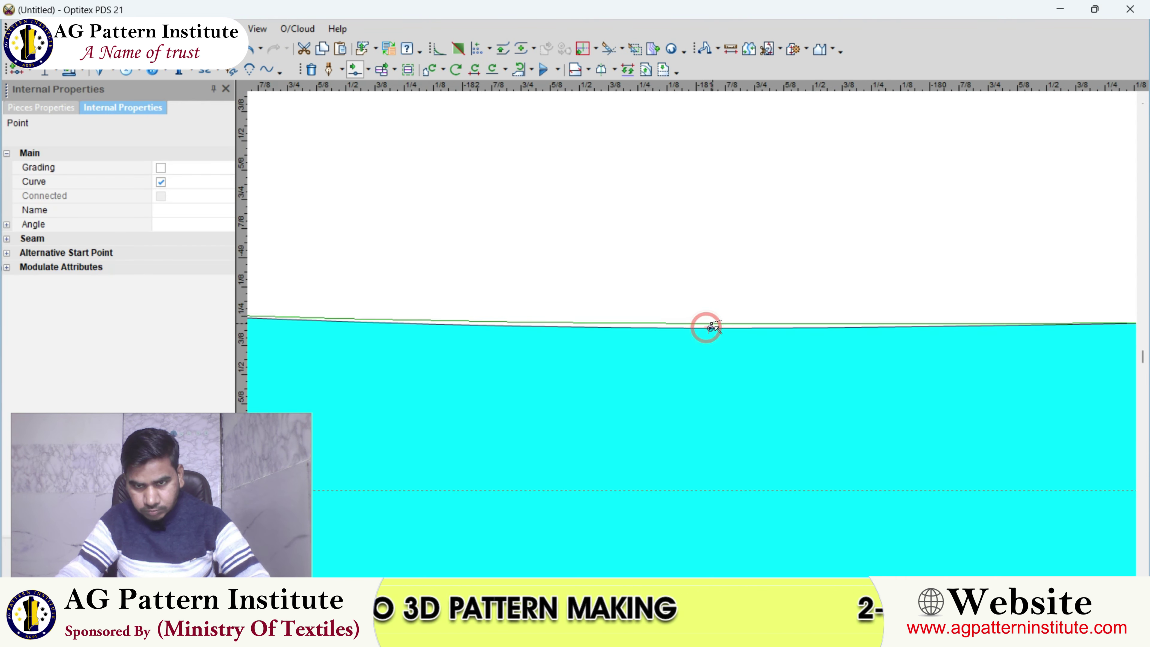
double_click(713, 327)
key(Escape)
- Flip Piece2 vertically and drag it lower on the canvas
scroll(693, 337, down, 2)
scroll(688, 236, down, 2)
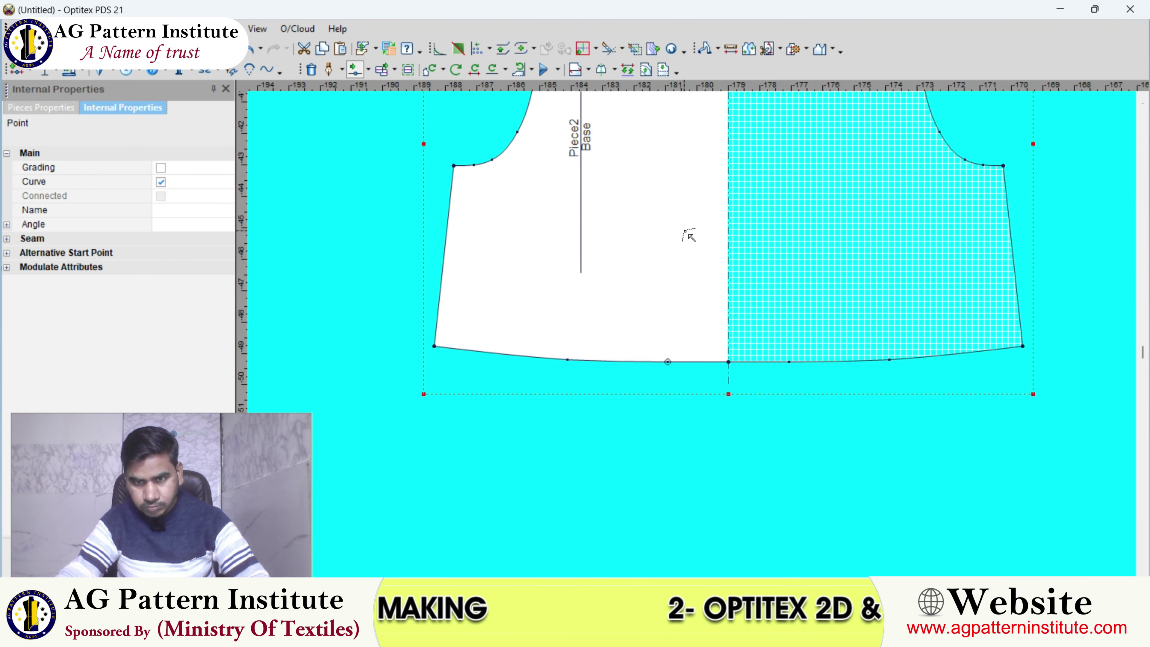
click(697, 237)
click(692, 335)
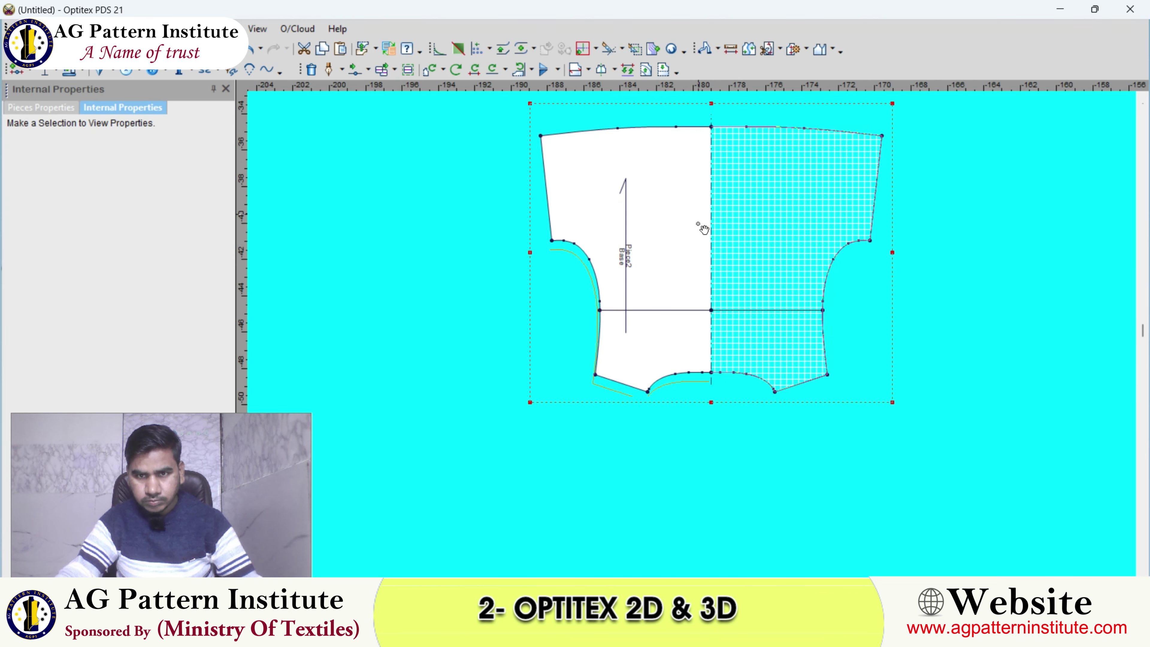
drag(703, 229, 701, 261)
- Place a point onto Piece2's top edge with Move Point > To Segment
click(250, 68)
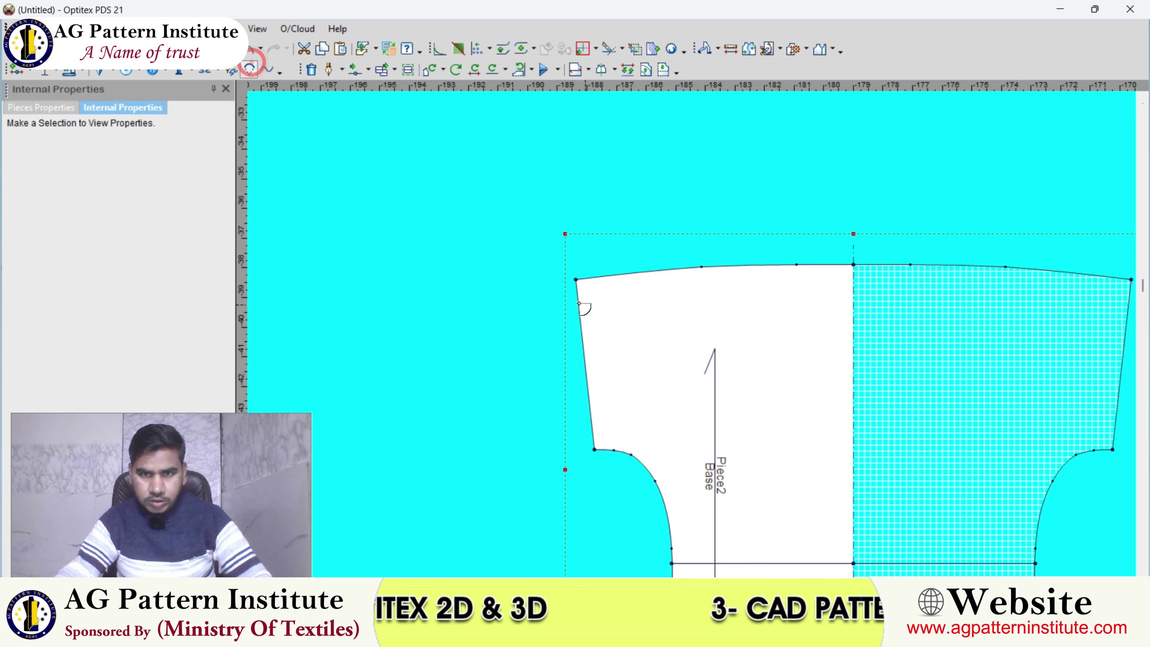
click(576, 281)
click(369, 377)
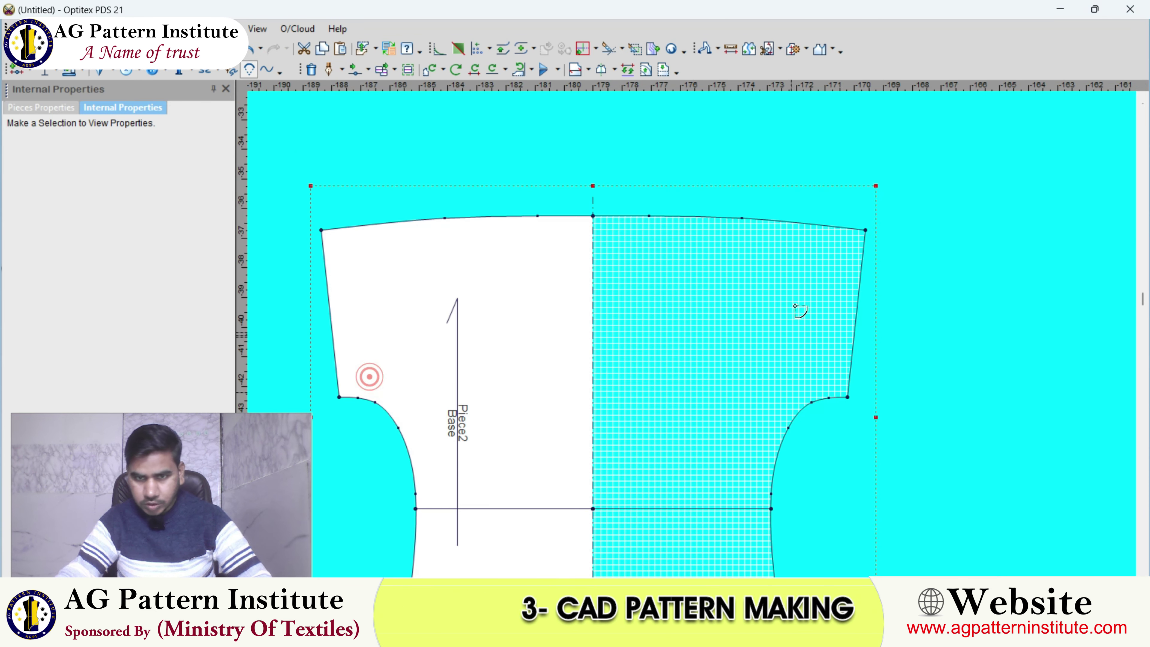
click(866, 230)
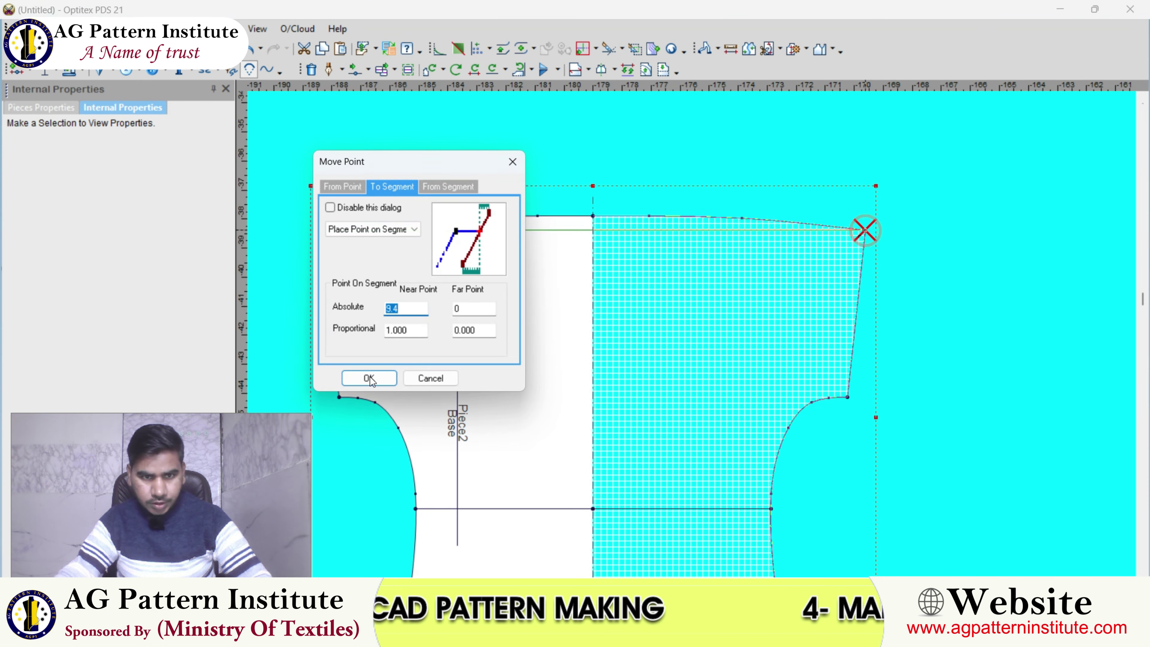
click(379, 379)
- Create an arc along Piece2's top edge
click(692, 335)
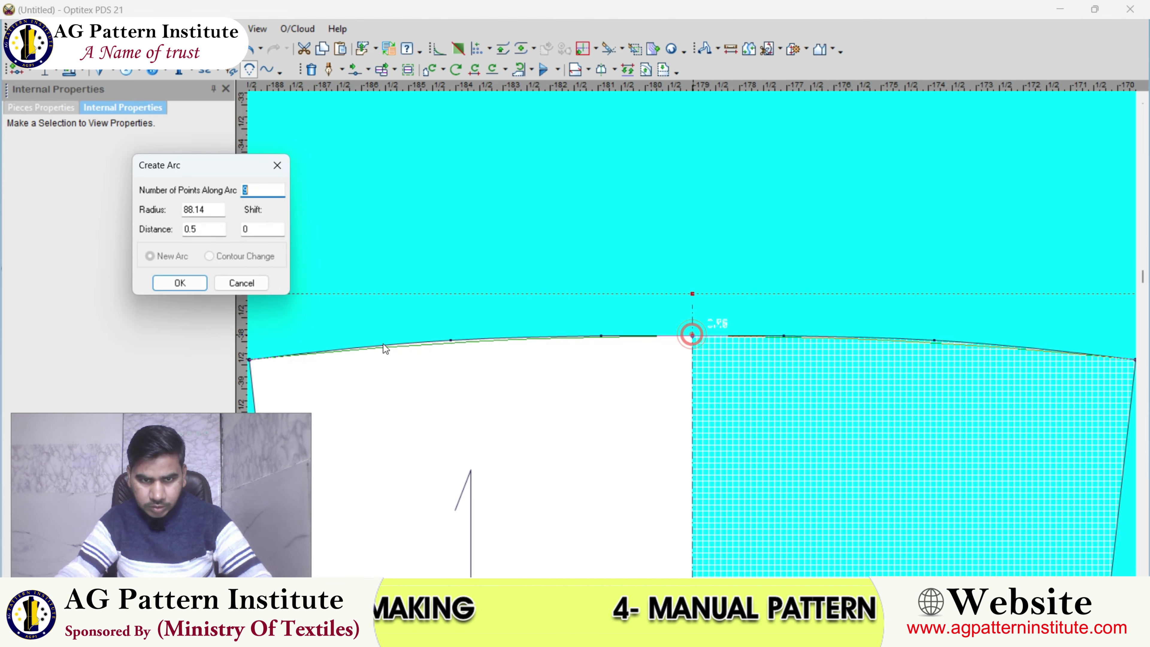
click(180, 283)
scroll(671, 334, up, 2)
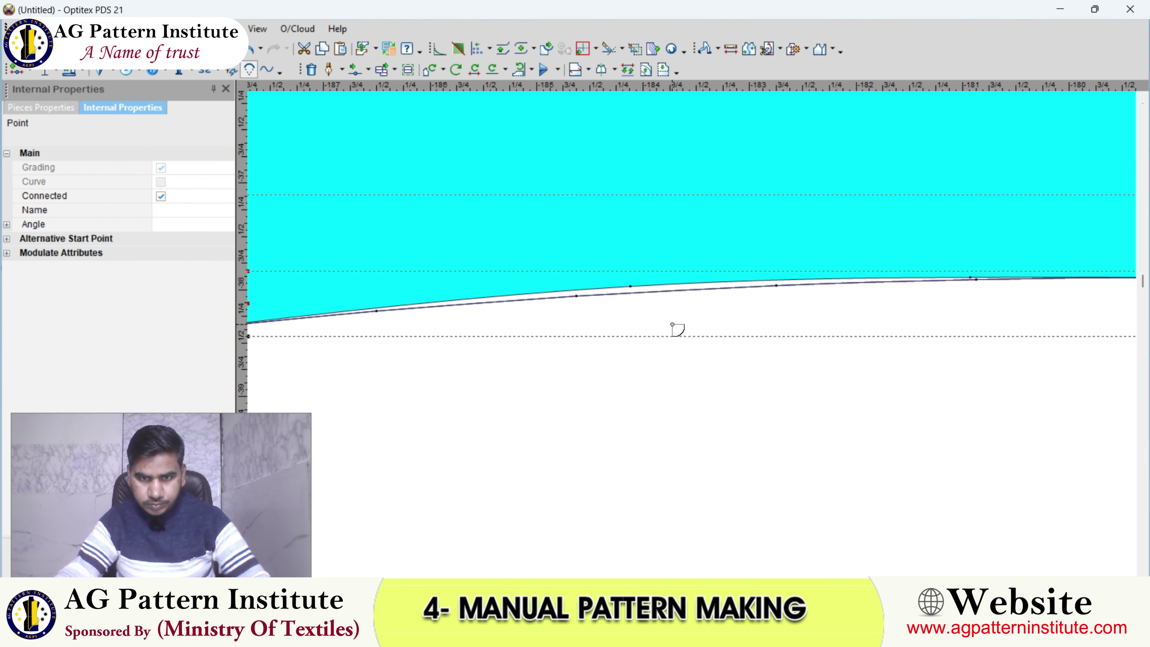
scroll(698, 340, up, 1)
right_click(749, 236)
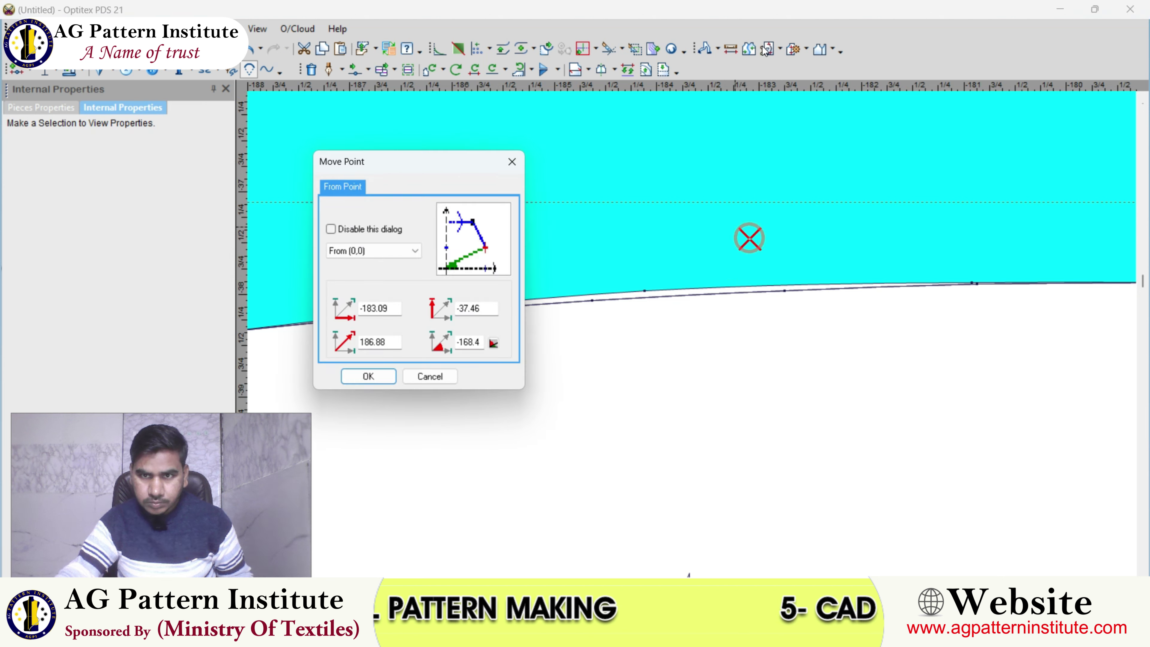
click(510, 164)
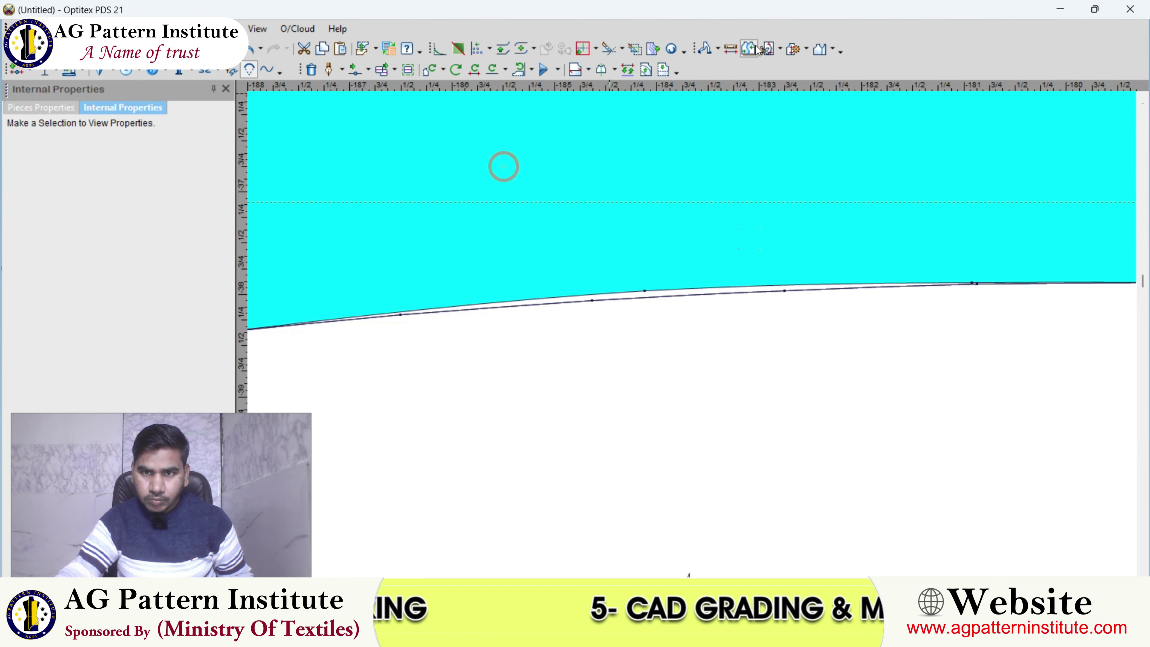
- Move two points on the top curve onto the outline to smooth the arc
click(766, 49)
click(673, 293)
scroll(629, 316, down, 2)
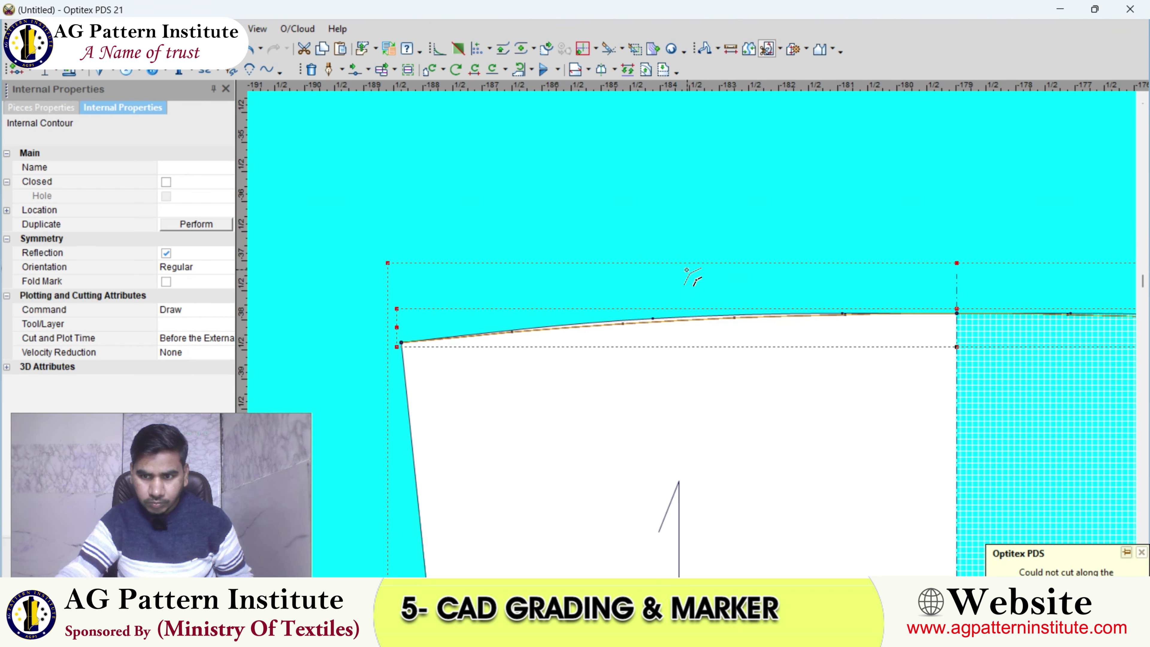
scroll(693, 338, up, 2)
click(634, 310)
scroll(689, 334, up, 2)
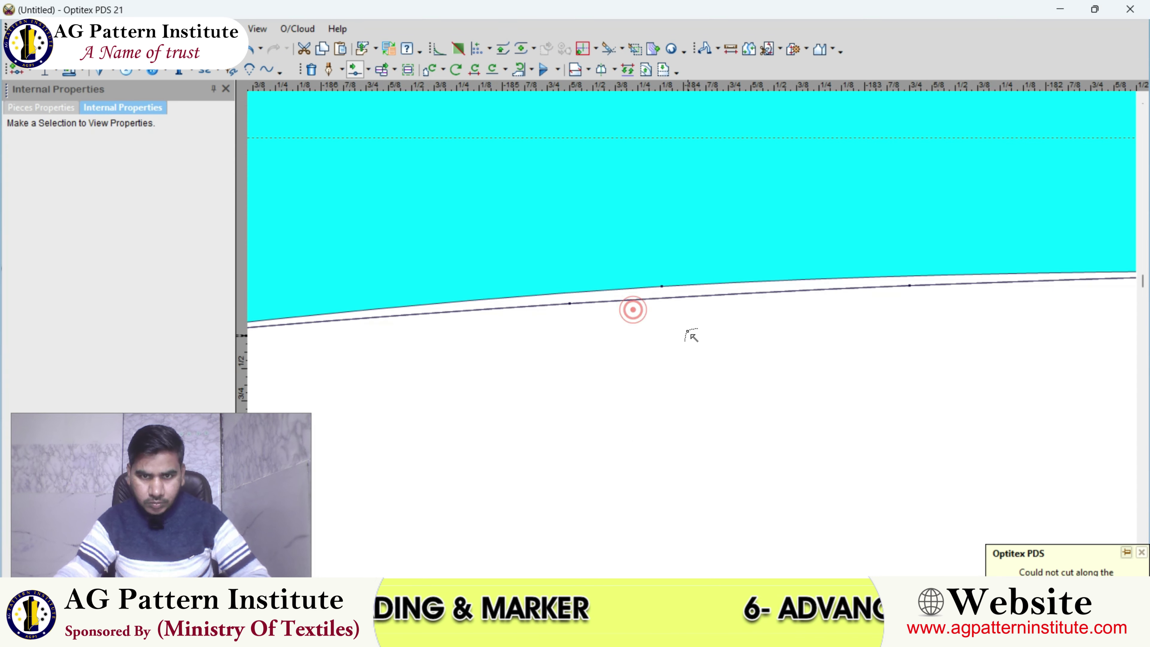
click(701, 308)
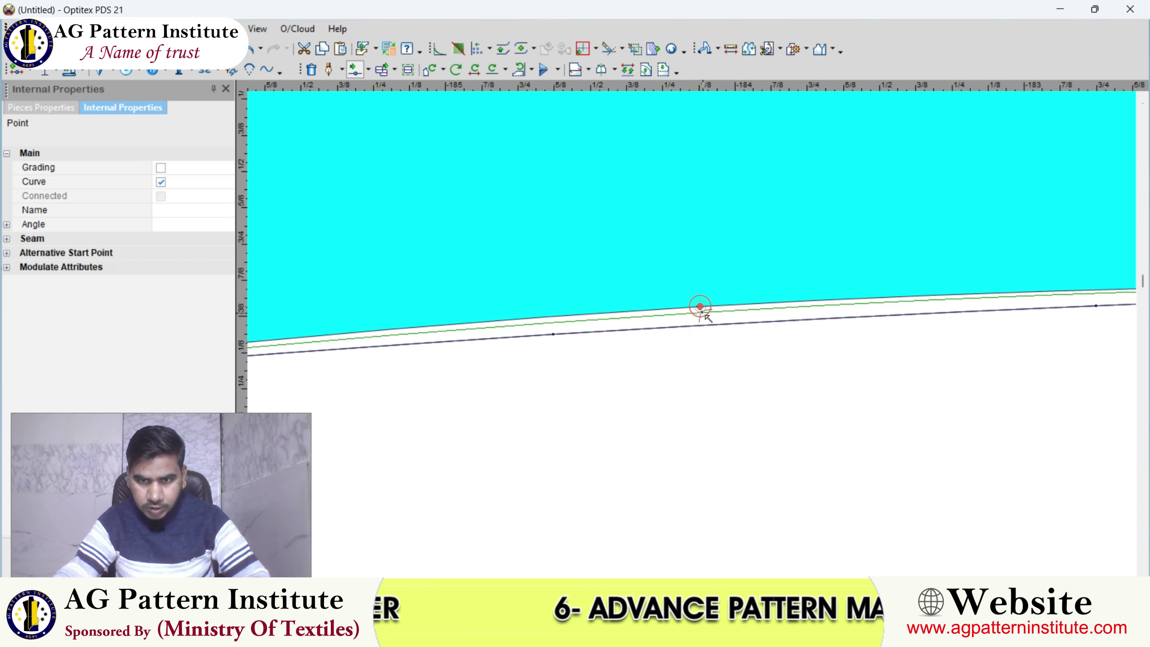
key(Return)
scroll(733, 337, down, 2)
click(733, 338)
scroll(720, 334, up, 2)
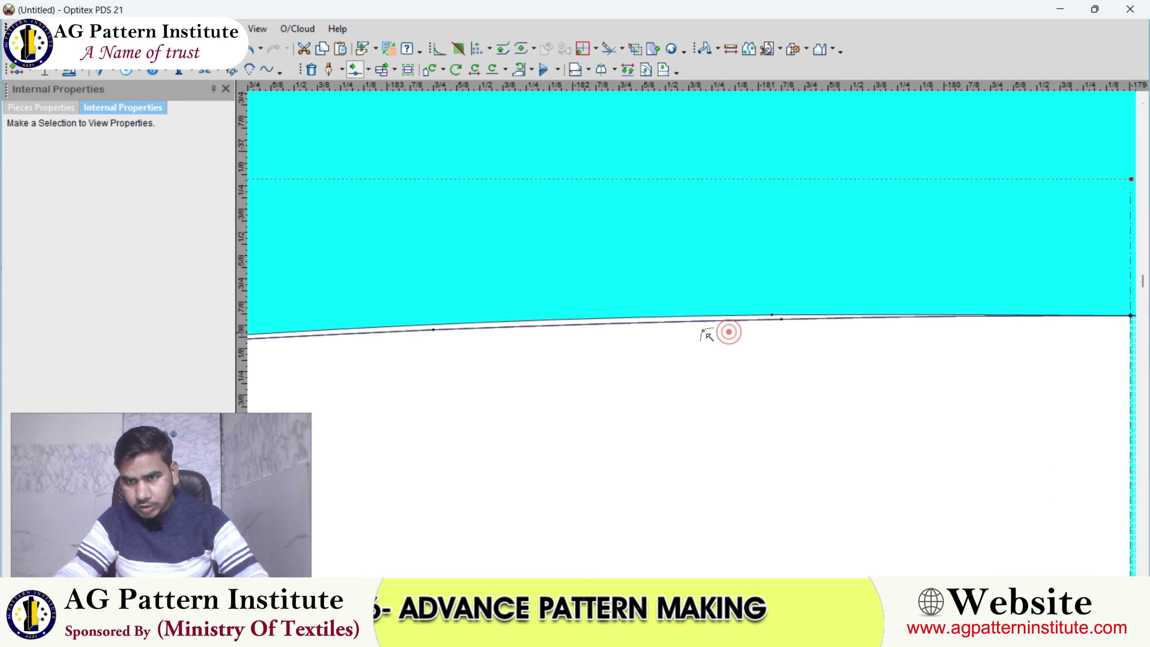
scroll(752, 326, up, 2)
click(906, 312)
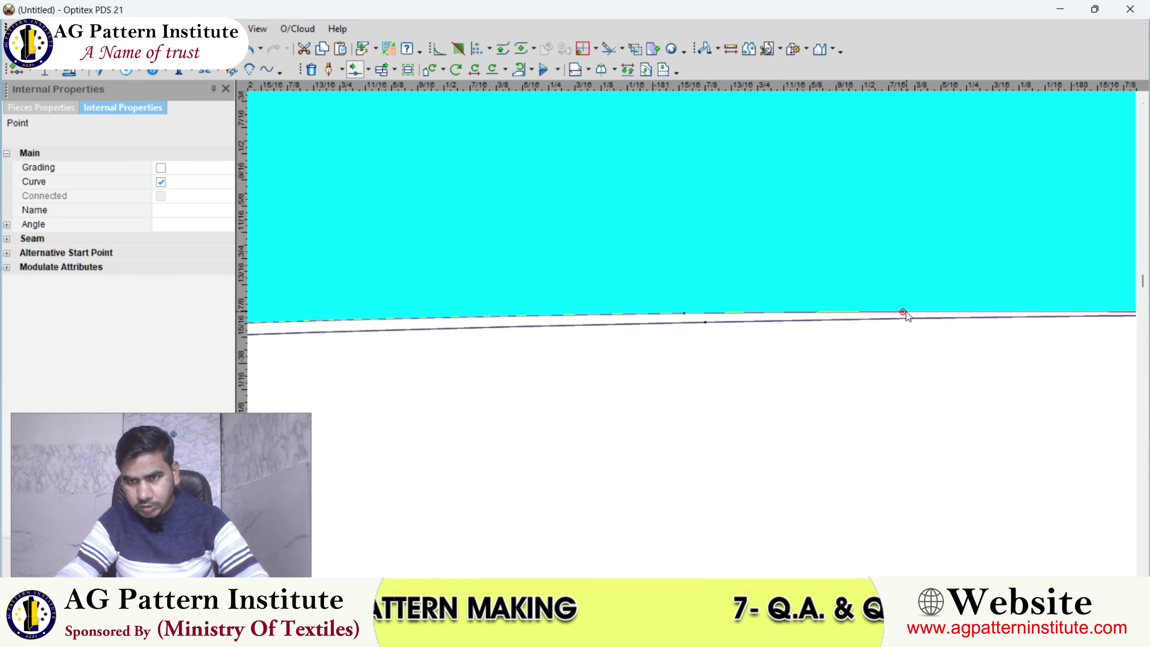
key(Return)
scroll(753, 341, down, 2)
- Delete the stray internal curve along Piece2's top edge using segment selection
right_click(659, 255)
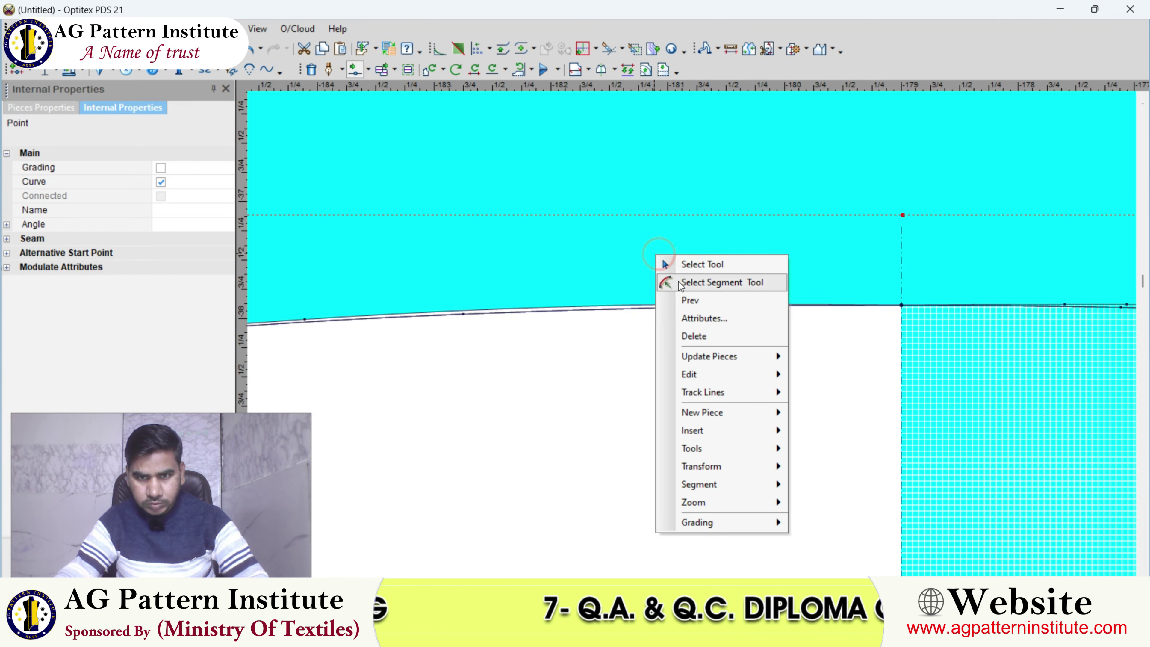
click(706, 282)
click(621, 309)
scroll(693, 336, down, 2)
right_click(679, 249)
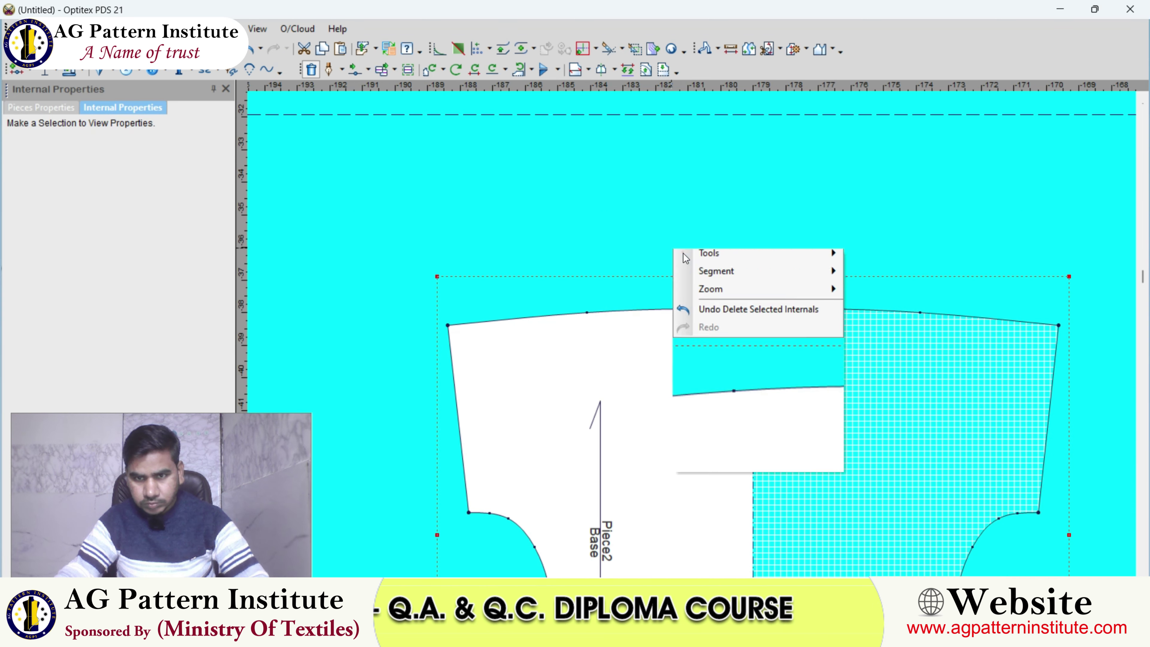
key(Escape)
scroll(692, 334, up, 1)
scroll(679, 306, up, 2)
- Zoom in on Piece3 and nudge one upper-edge curve point beside the corner
scroll(694, 343, down, 2)
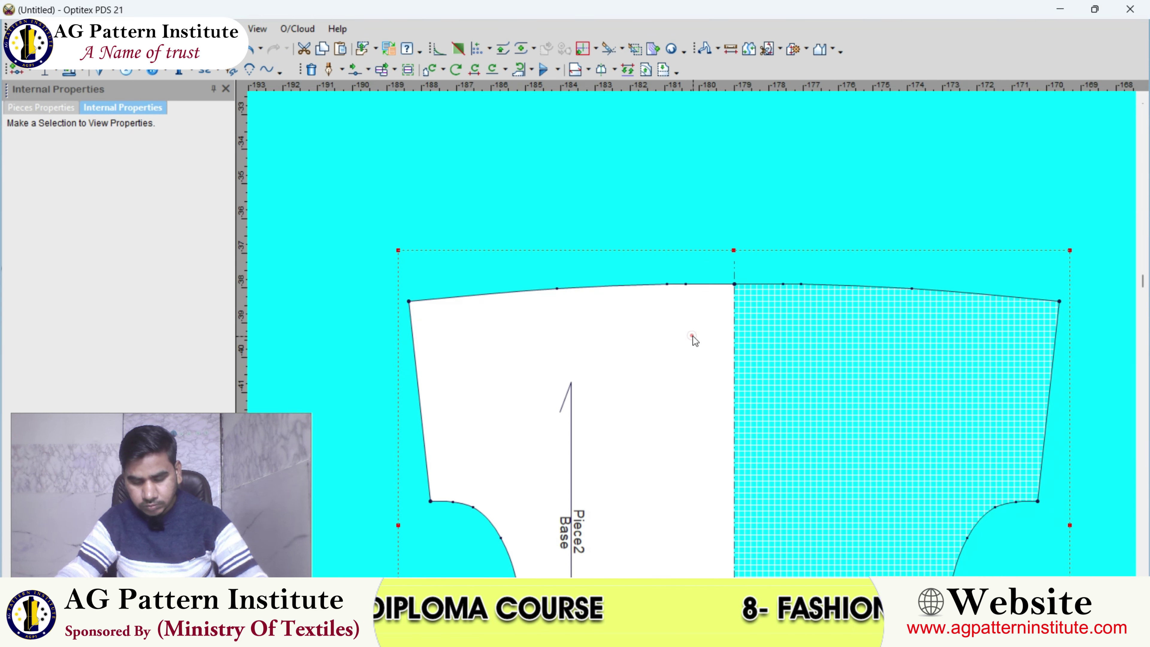
scroll(691, 337, down, 1)
scroll(688, 335, up, 1)
scroll(688, 338, up, 1)
scroll(692, 334, down, 1)
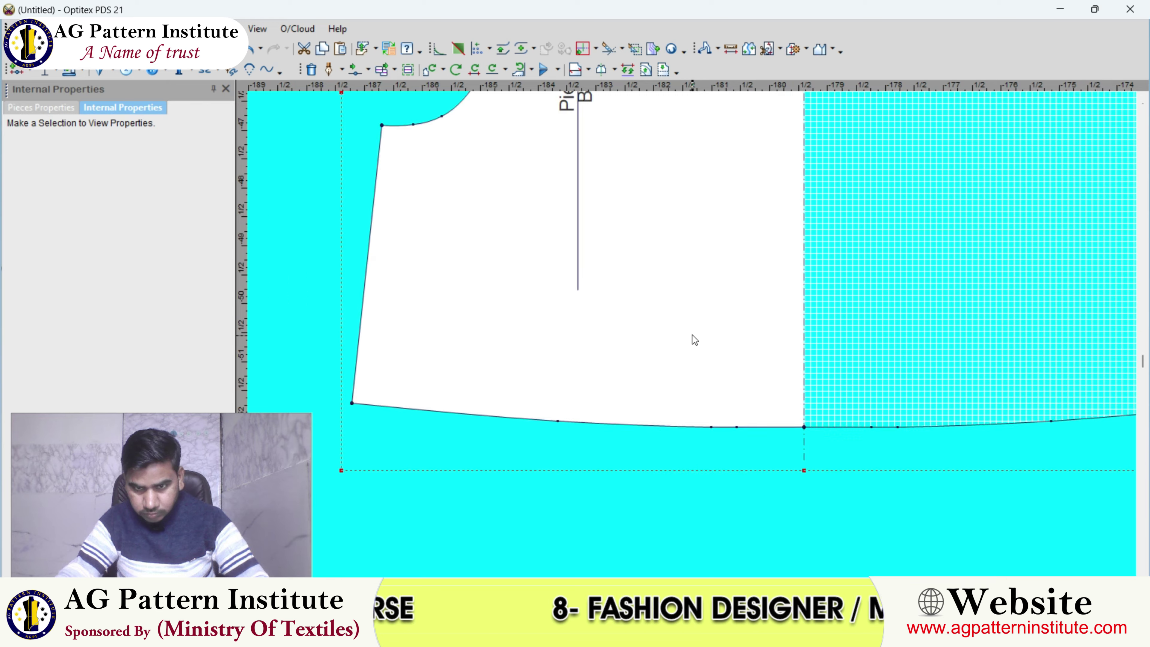
scroll(692, 334, down, 2)
scroll(699, 335, up, 1)
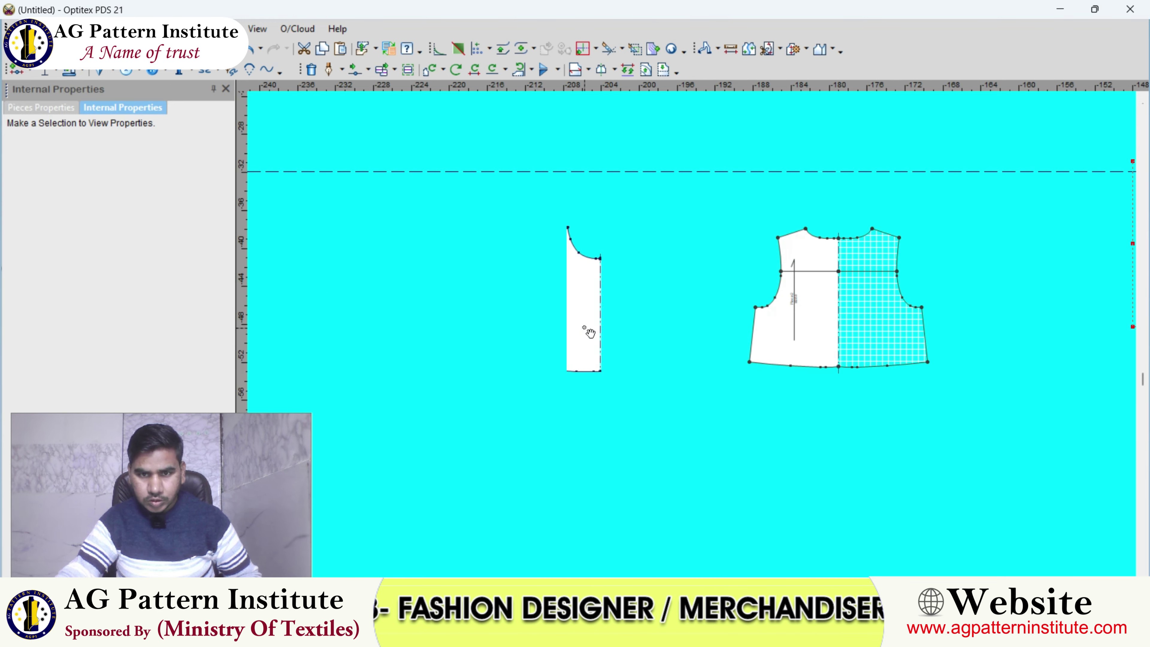
scroll(583, 326, up, 1)
scroll(683, 321, up, 1)
scroll(684, 324, down, 2)
scroll(692, 335, up, 1)
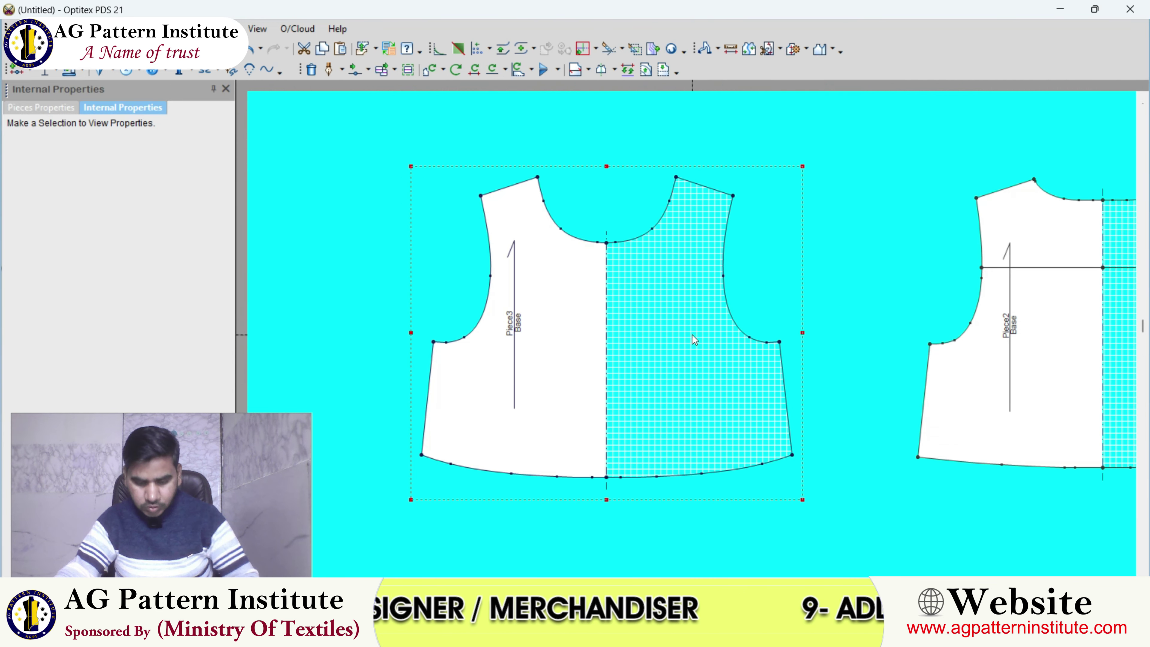
scroll(706, 288, up, 2)
scroll(701, 329, up, 1)
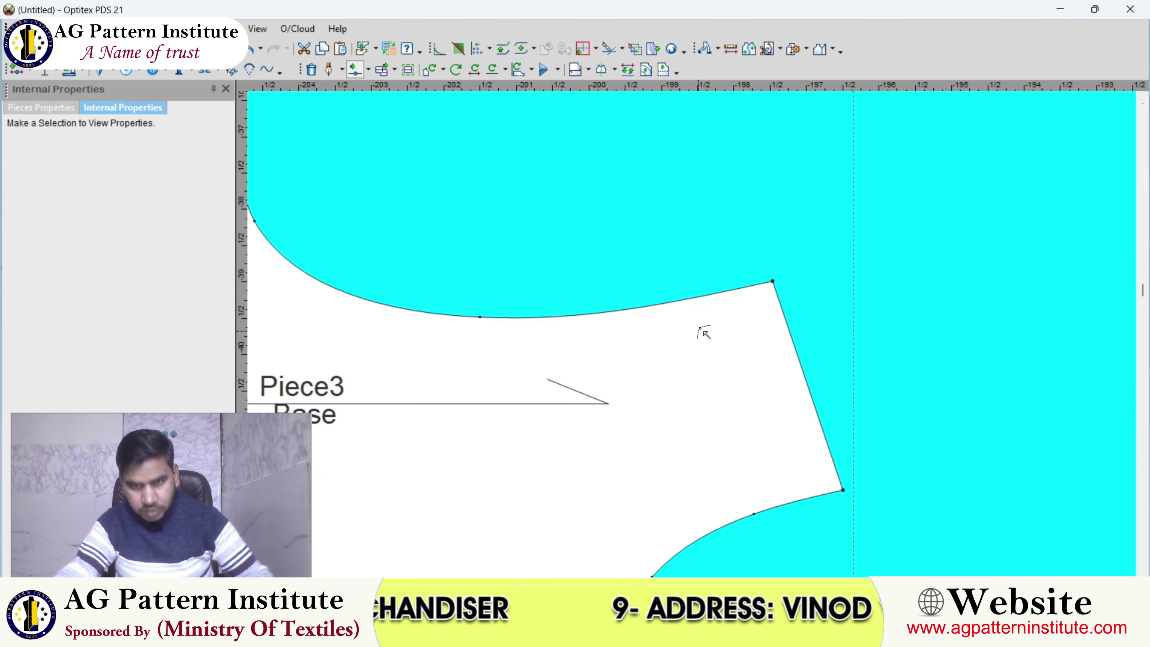
scroll(698, 329, up, 1)
click(716, 307)
key(Return)
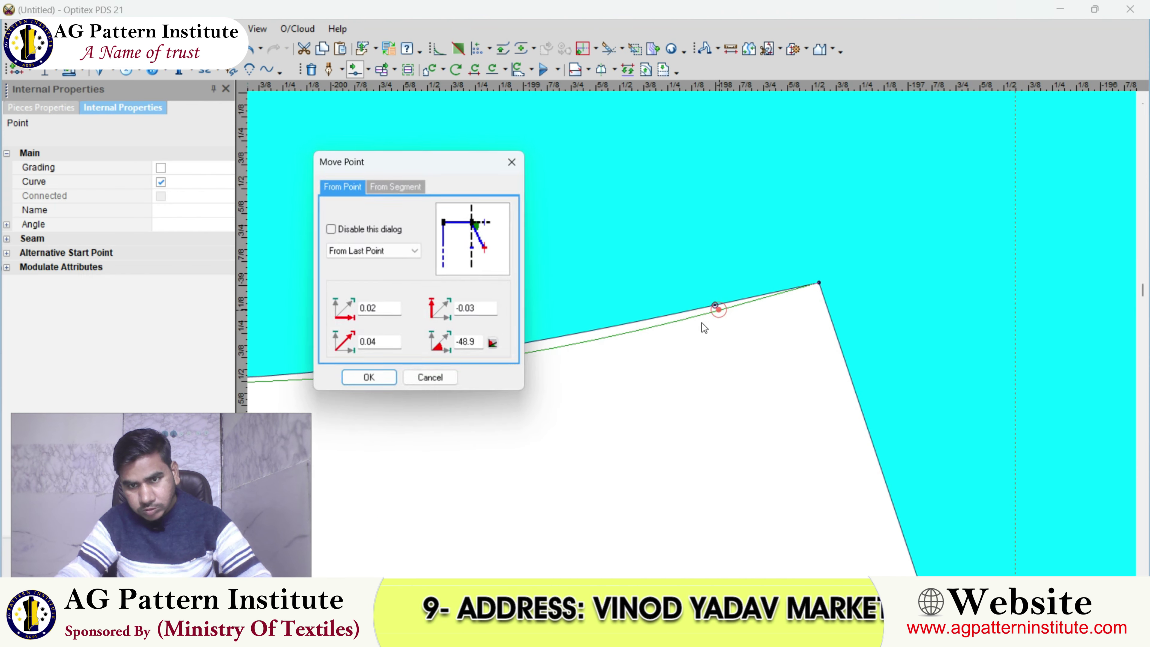
key(Escape)
scroll(693, 336, down, 1)
scroll(689, 337, down, 1)
scroll(697, 339, up, 1)
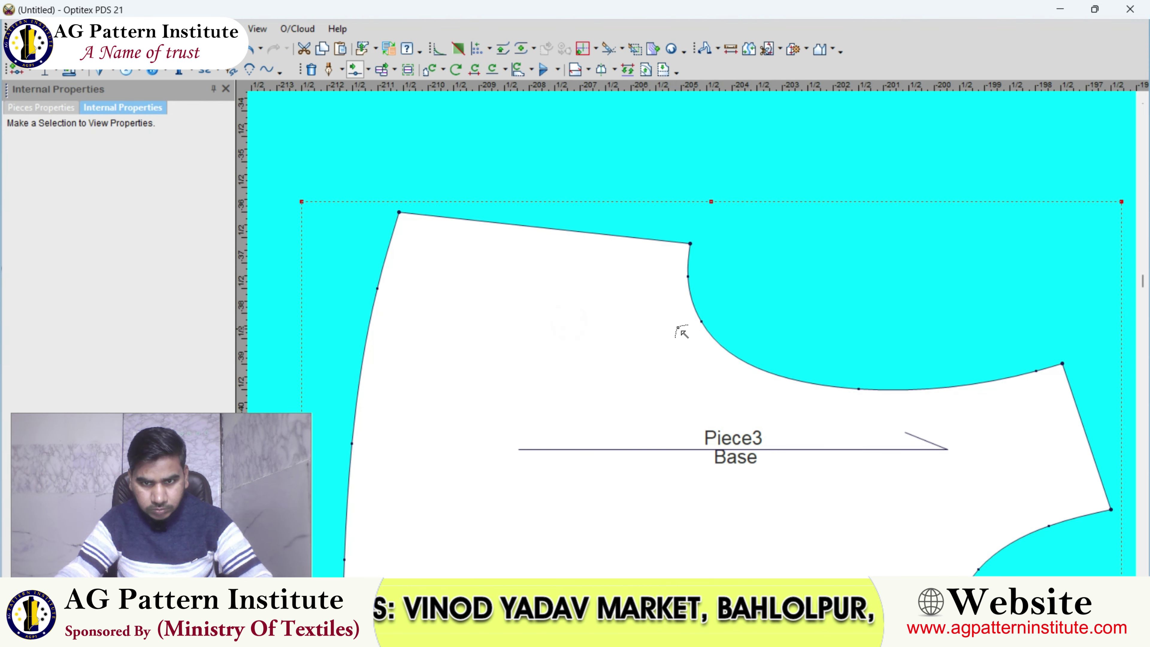
scroll(701, 337, down, 2)
scroll(709, 413, up, 1)
scroll(709, 413, up, 1)
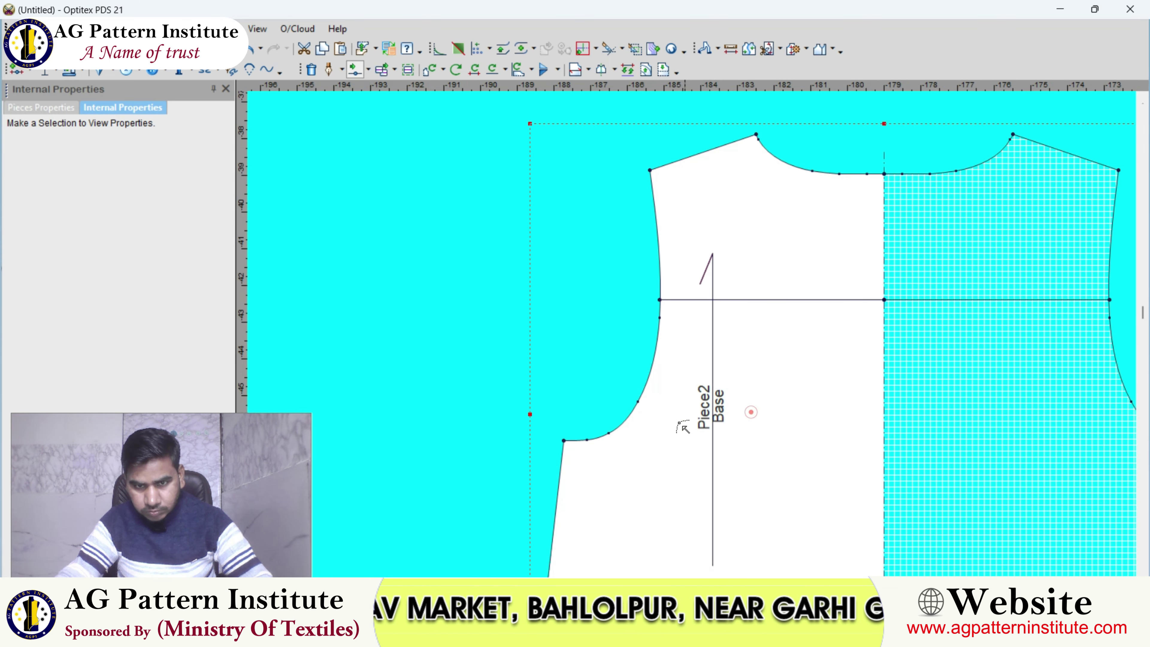
- Adjust two points on Piece2's armhole curve through Move Point
scroll(684, 427, up, 1)
scroll(688, 334, up, 1)
click(672, 342)
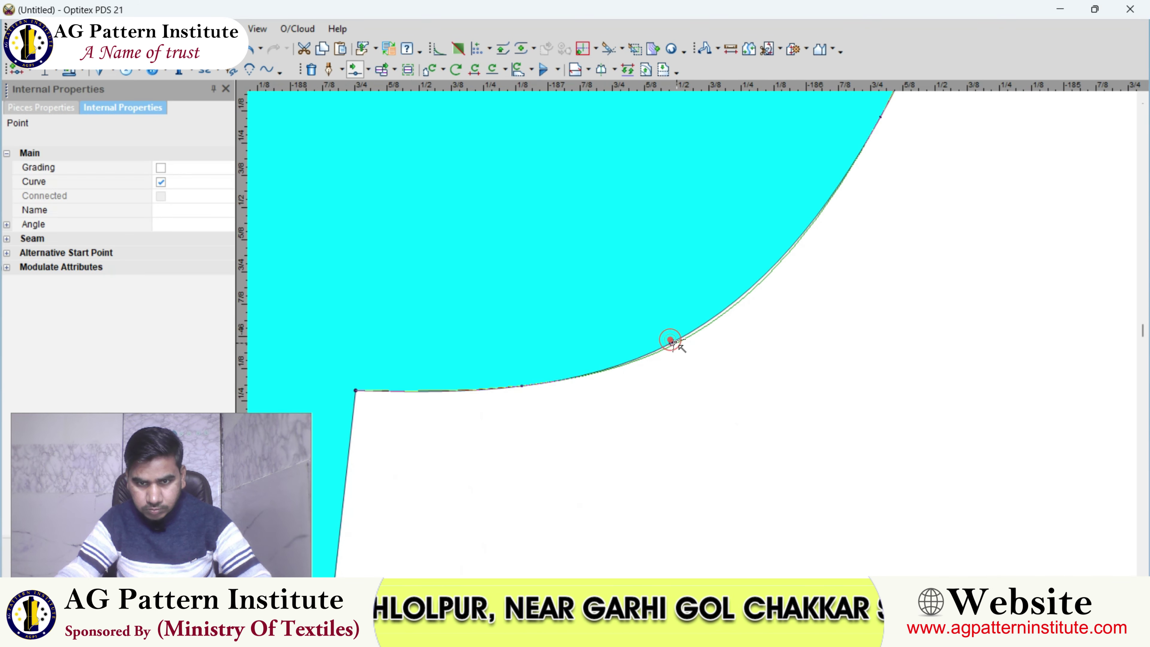
key(Return)
key(Escape)
scroll(678, 319, down, 1)
scroll(697, 314, up, 1)
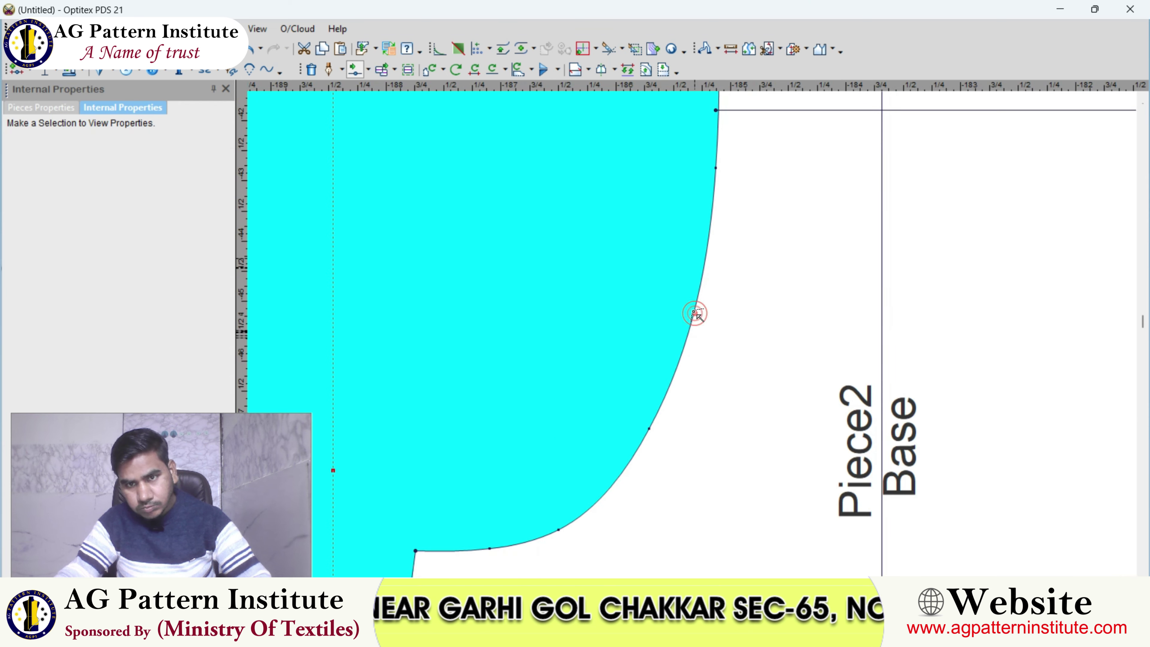
click(696, 297)
key(Return)
key(Escape)
- Adjust a lower armhole curve point and check the piece's options list
scroll(705, 316, up, 2)
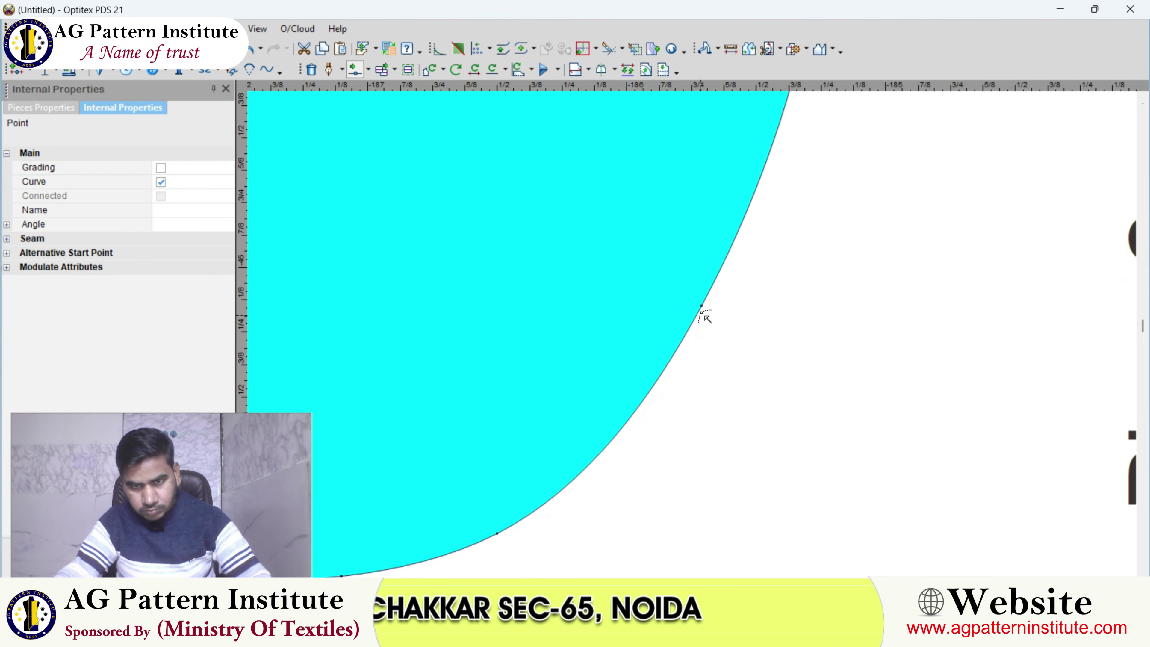
click(703, 307)
key(Return)
key(Escape)
scroll(697, 336, down, 2)
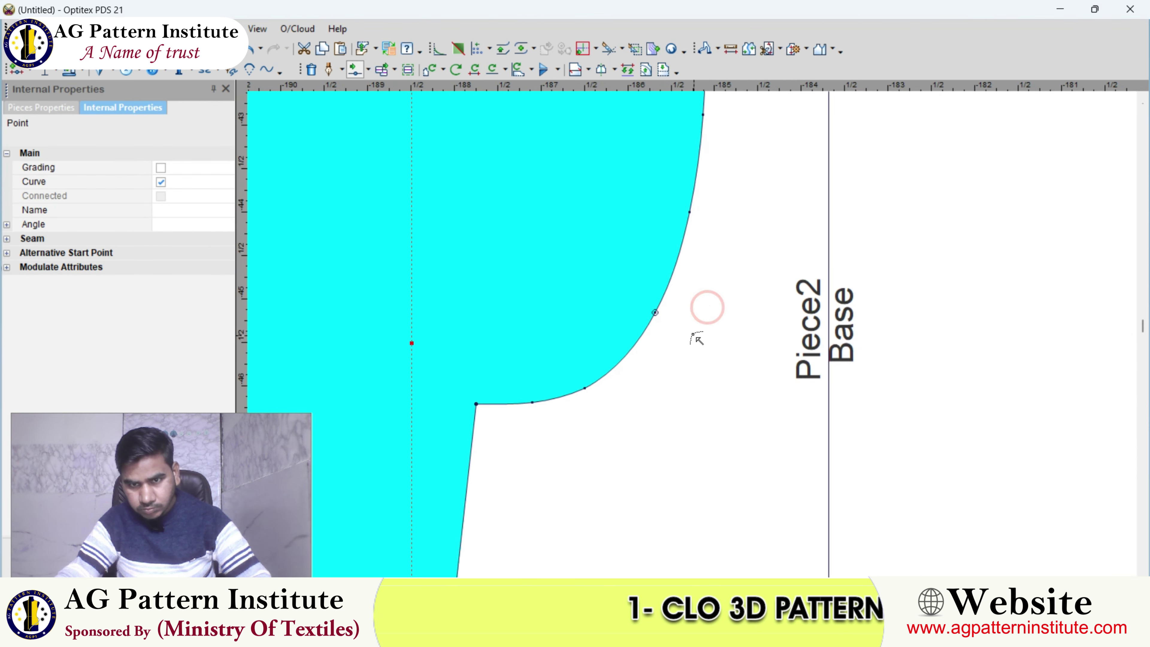
scroll(685, 308, down, 2)
right_click(636, 240)
key(Escape)
scroll(688, 334, up, 2)
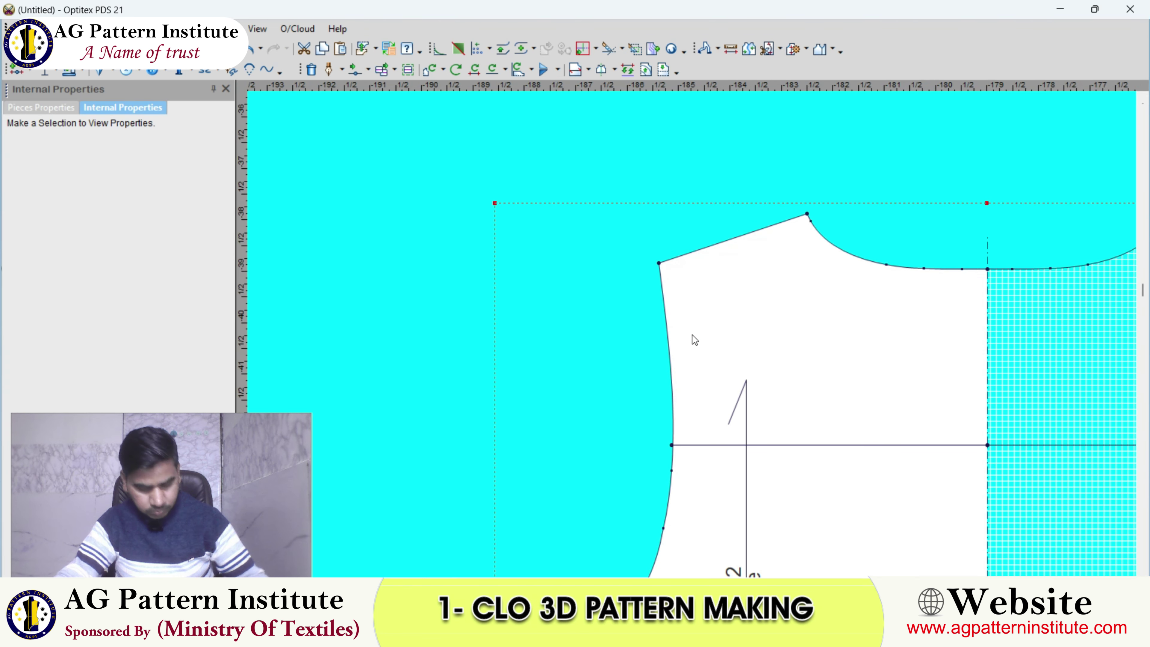
scroll(686, 323, up, 2)
scroll(686, 323, up, 2)
- Adjust a point on Piece2's side seam, then select Piece3
click(657, 300)
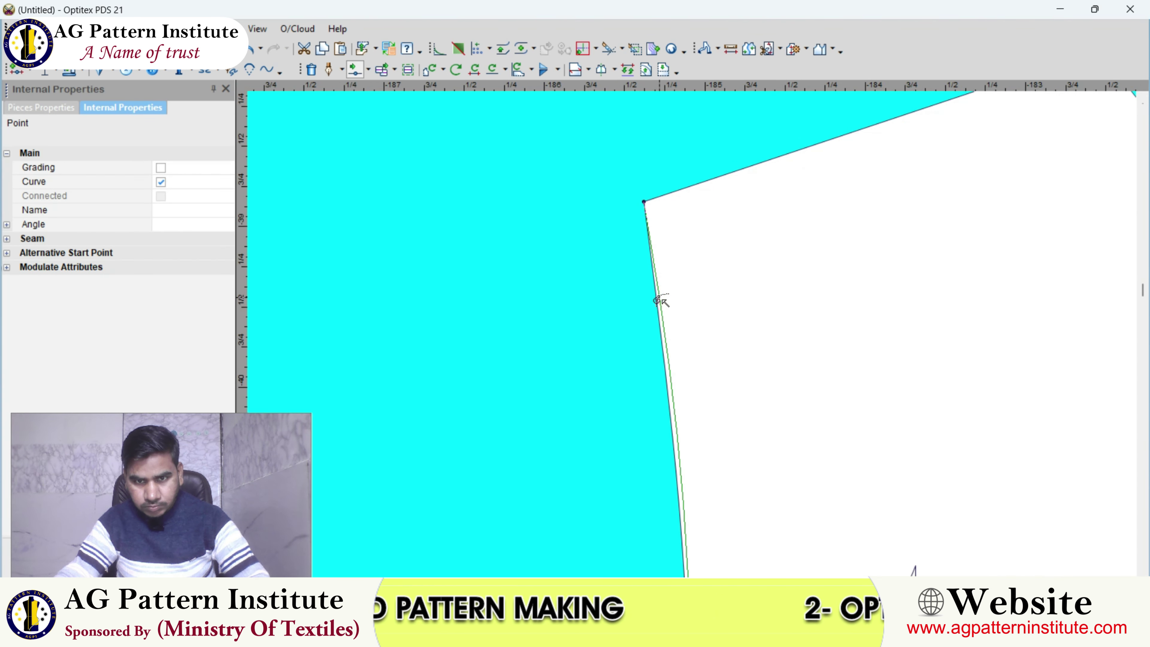
key(Escape)
scroll(680, 318, down, 3)
right_click(625, 272)
key(Escape)
scroll(692, 335, up, 2)
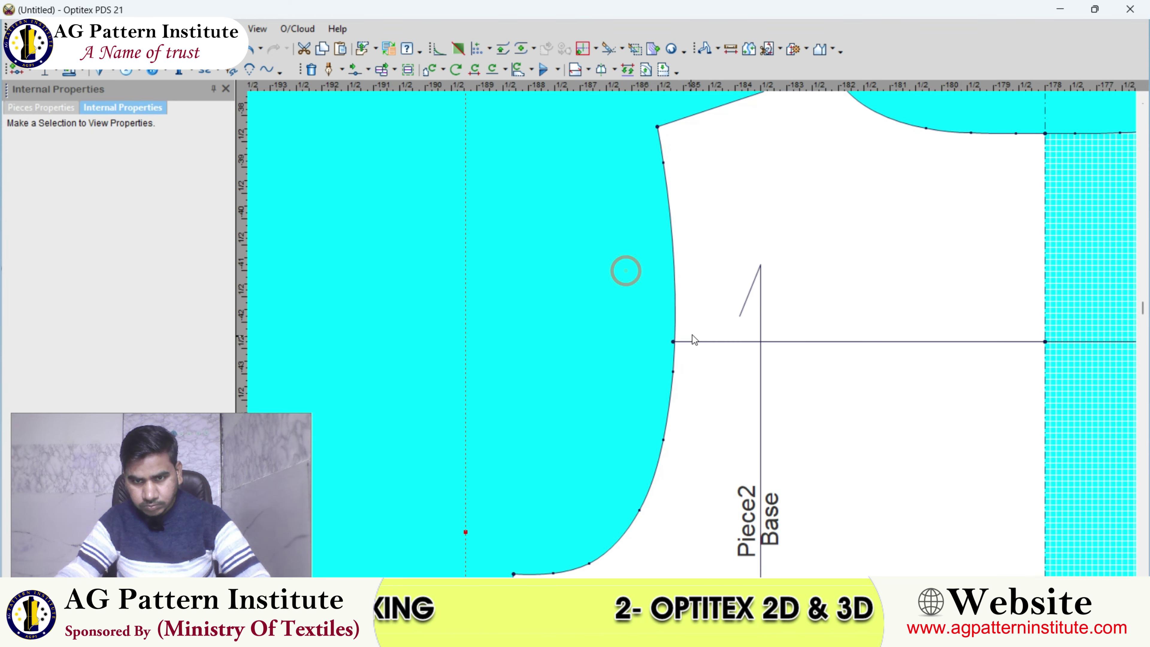
scroll(693, 334, up, 1)
scroll(683, 336, down, 5)
click(701, 332)
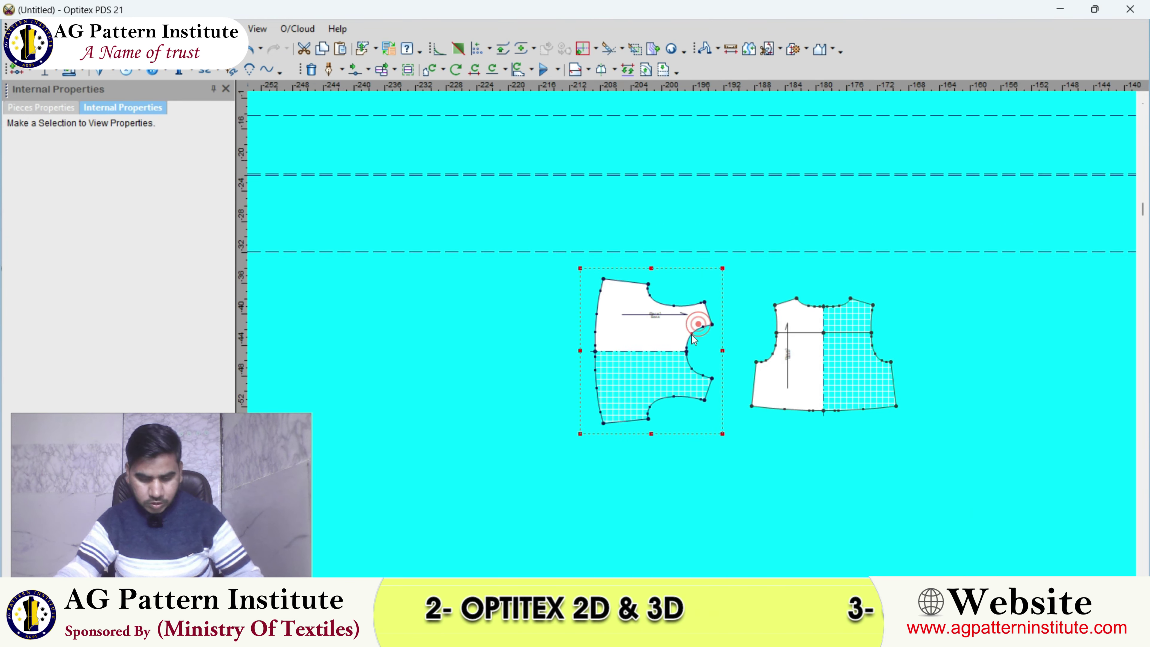
- Rotate Piece3 from sideways to upright
mouse_move(701, 333)
mouse_down()
mouse_move(681, 303)
mouse_move(708, 310)
mouse_move(732, 296)
mouse_up()
scroll(634, 326, up, 2)
scroll(657, 308, down, 3)
scroll(708, 310, up, 3)
scroll(676, 225, up, 2)
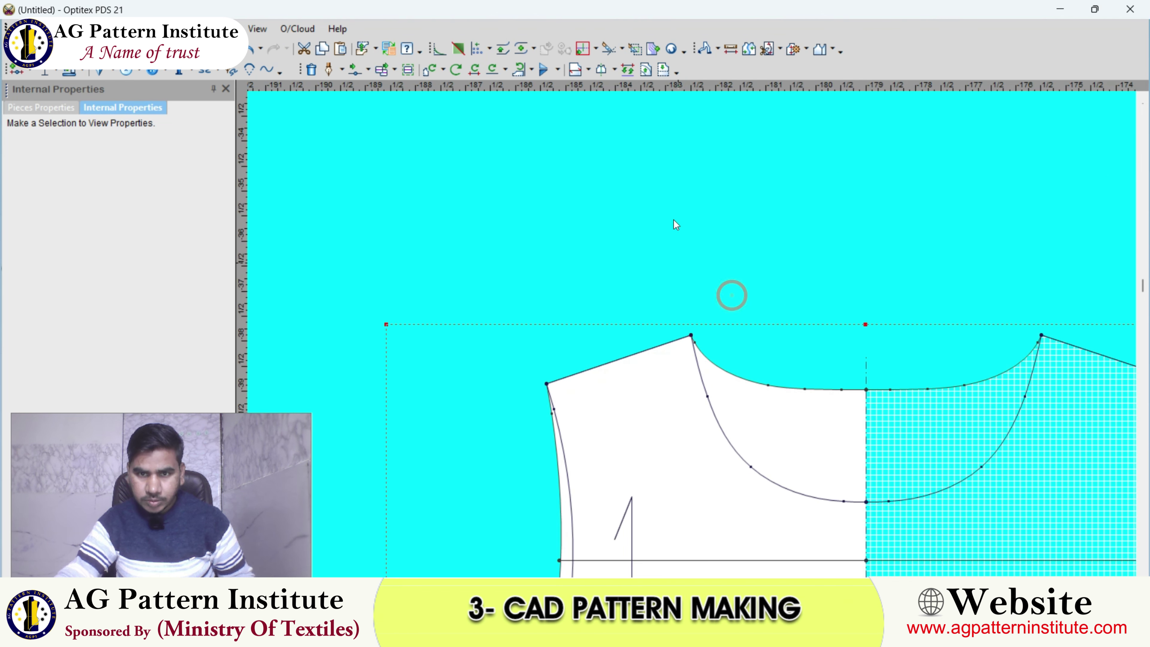
- Mirror the piece with Flip Along Line across the shoulder line
click(558, 70)
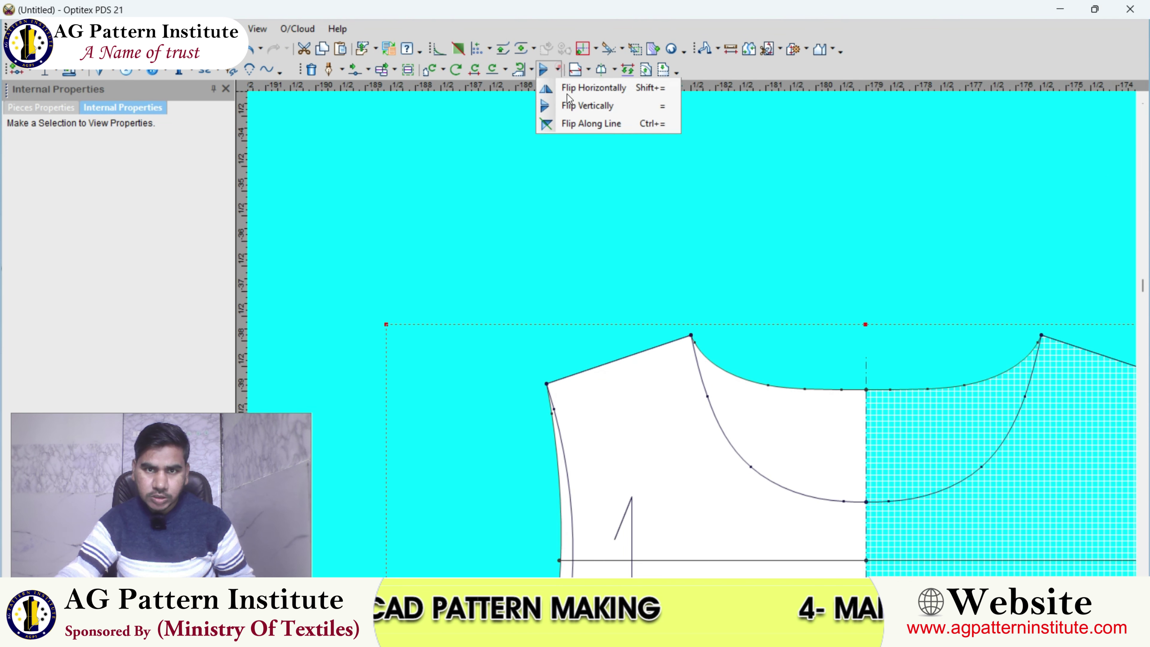
click(579, 128)
scroll(643, 288, up, 1)
click(665, 314)
scroll(665, 314, down, 3)
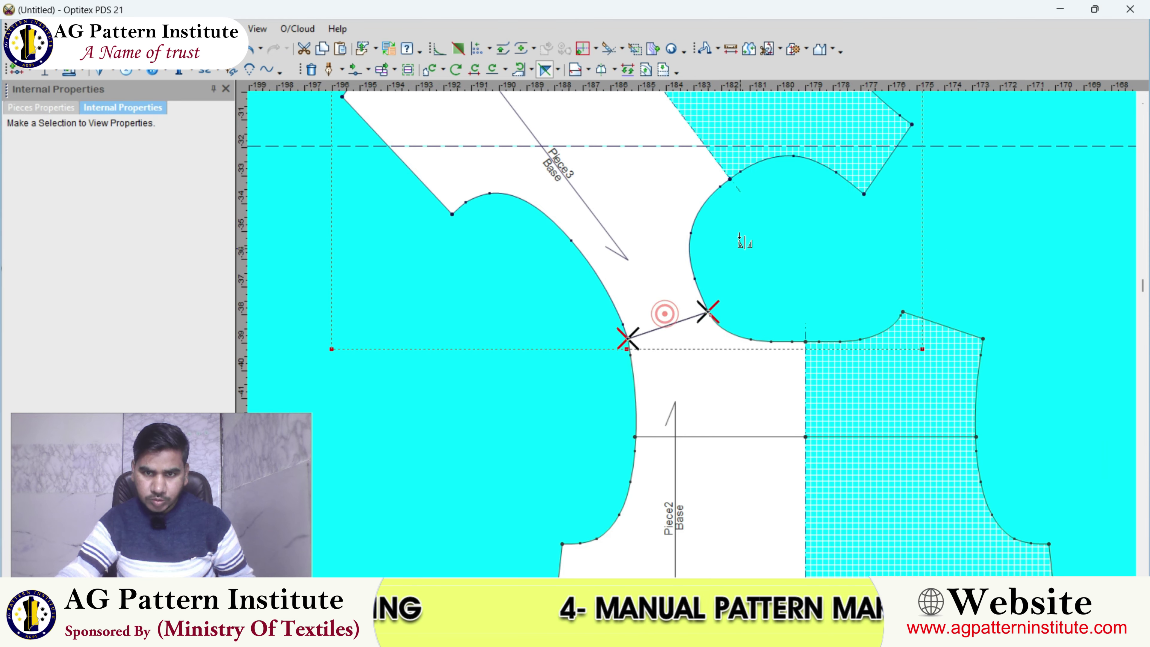
scroll(686, 335, up, 3)
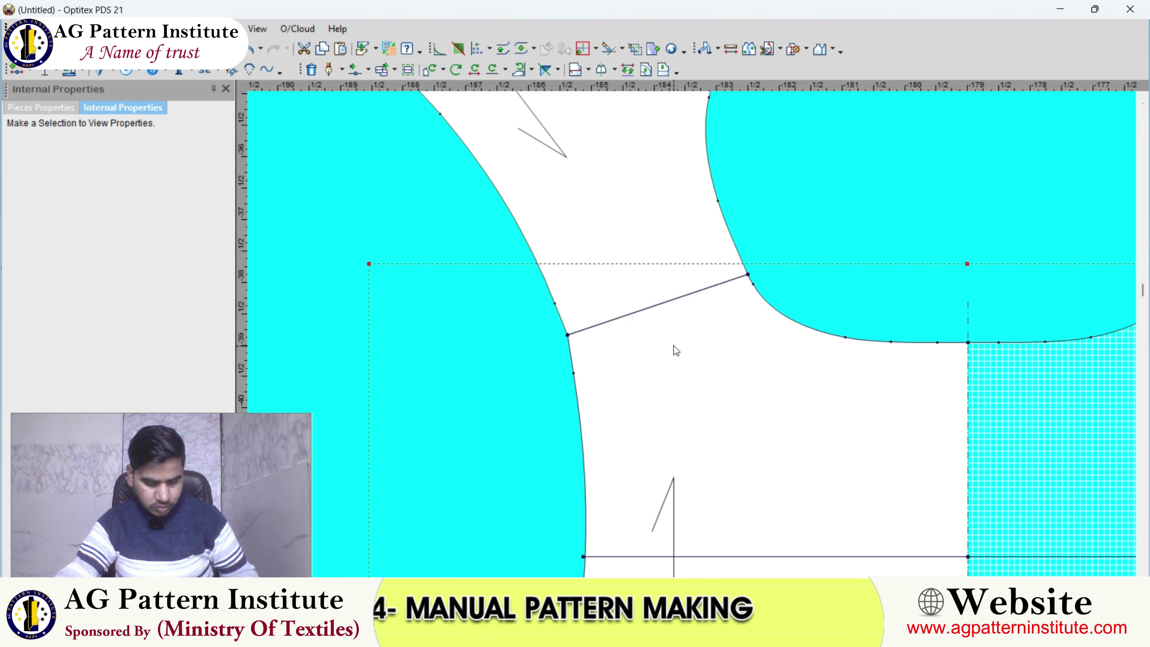
scroll(676, 351, up, 1)
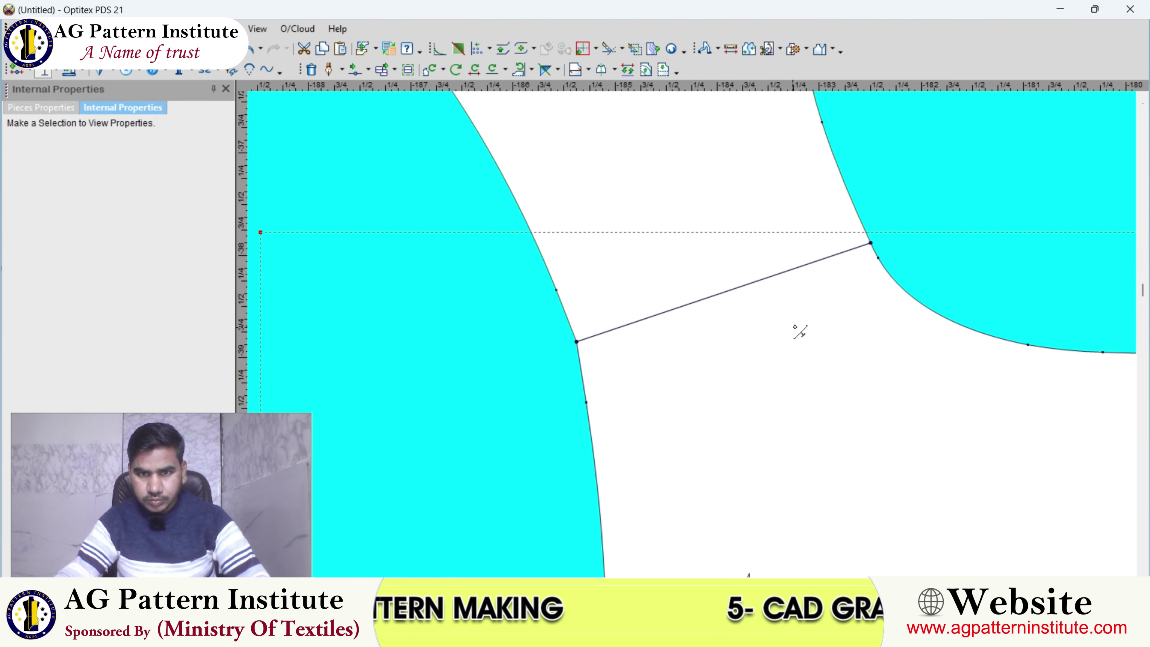
scroll(800, 332, down, 2)
scroll(678, 363, down, 2)
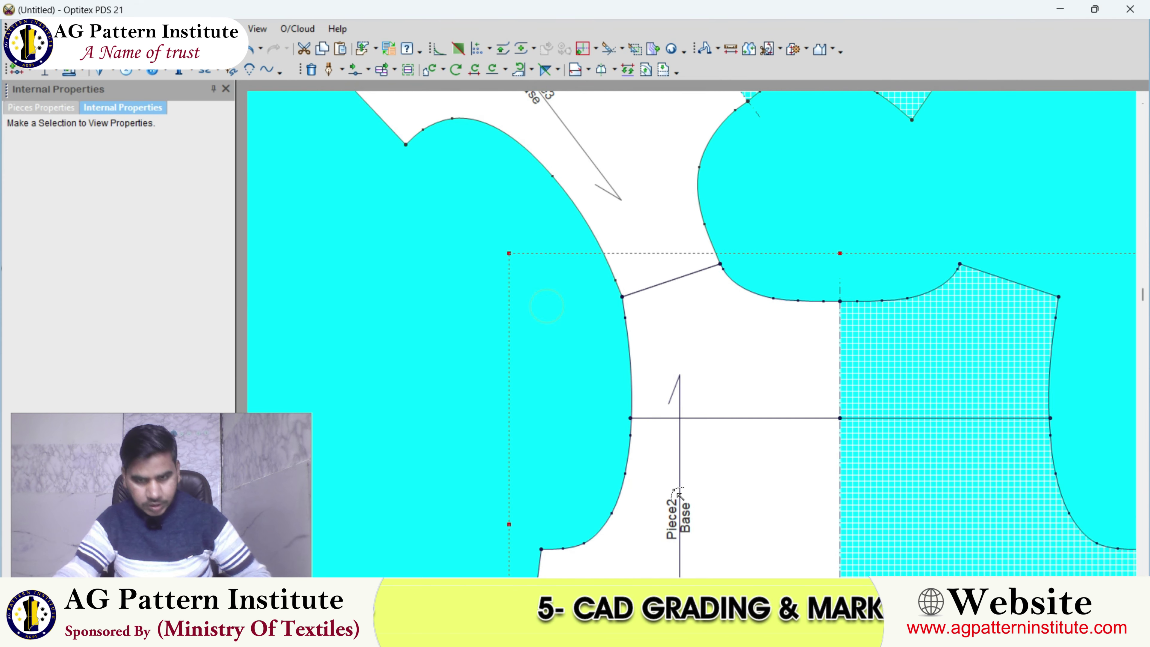
scroll(686, 283, up, 3)
scroll(674, 326, up, 2)
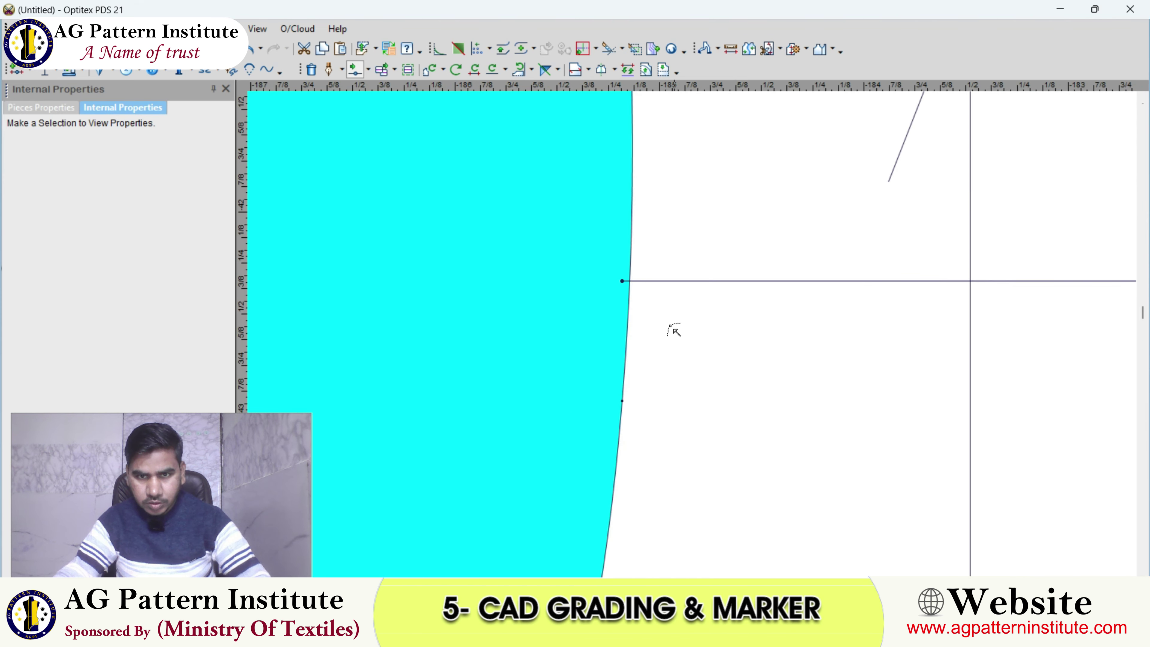
- Inspect the armhole point where the chest line meets it, and the horizontal chest line
click(630, 289)
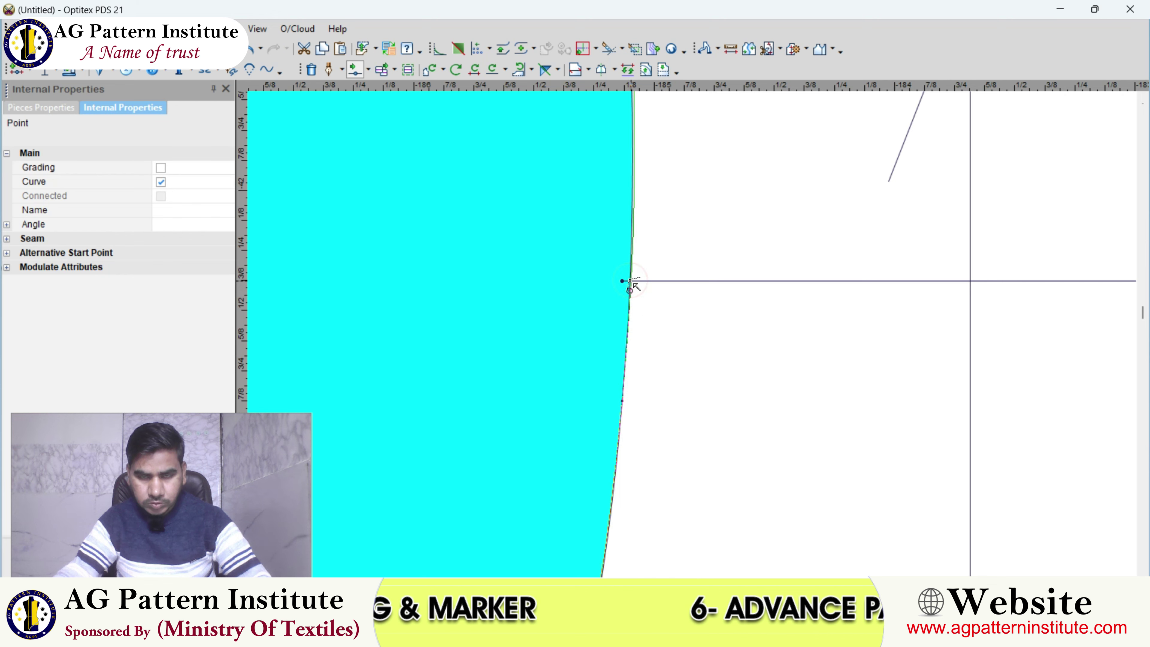
scroll(696, 339, down, 2)
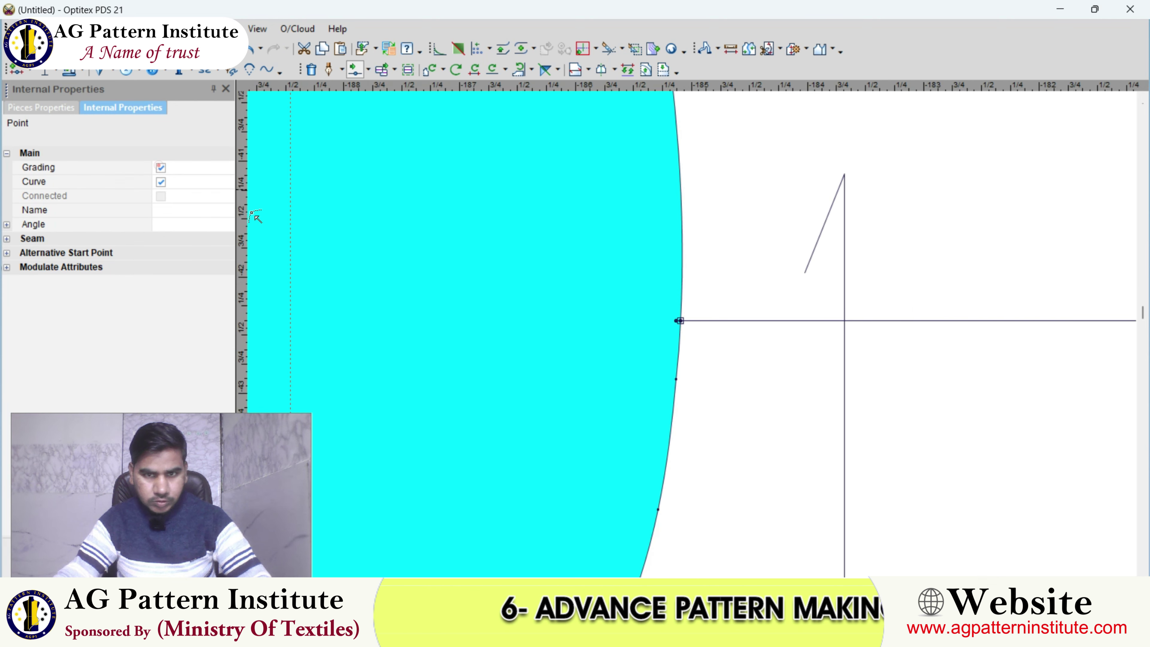
click(655, 235)
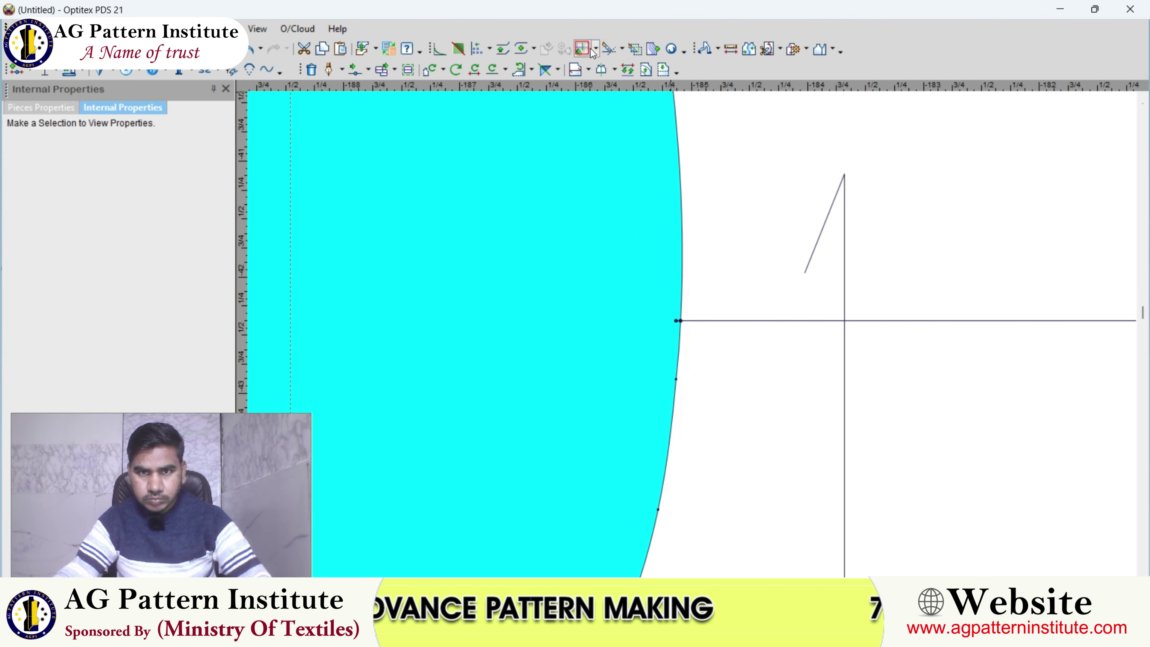
scroll(681, 323, up, 2)
scroll(688, 316, up, 2)
click(689, 314)
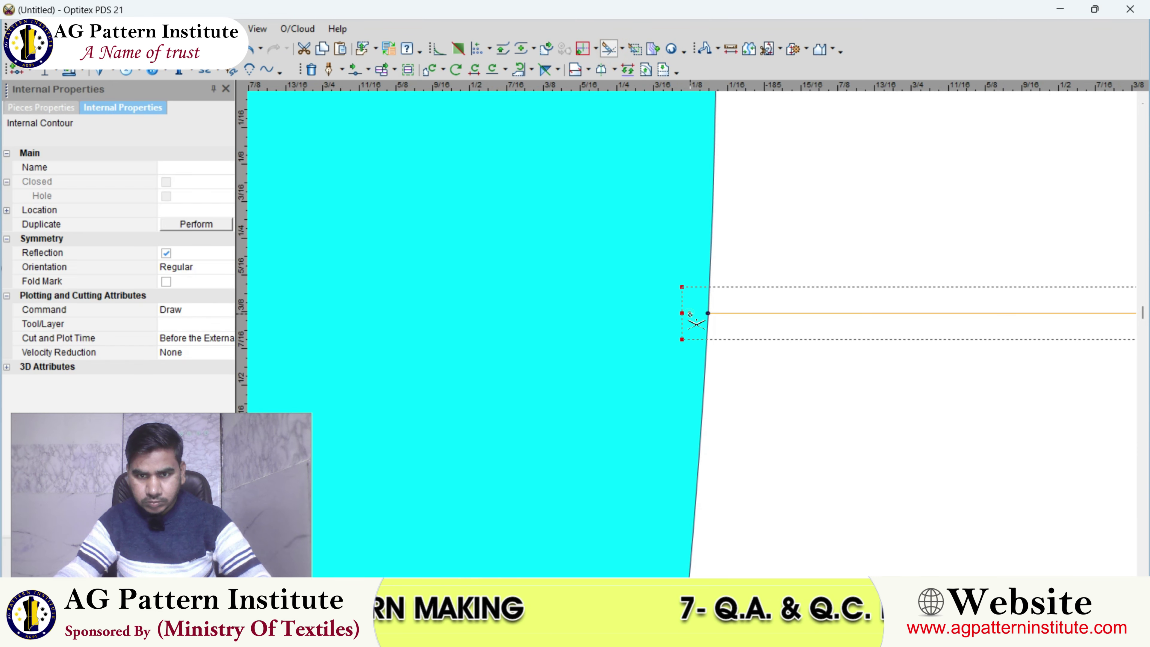
key(Escape)
scroll(692, 335, down, 3)
- Nudge one armhole curve point slightly and confirm its new position
scroll(692, 334, down, 2)
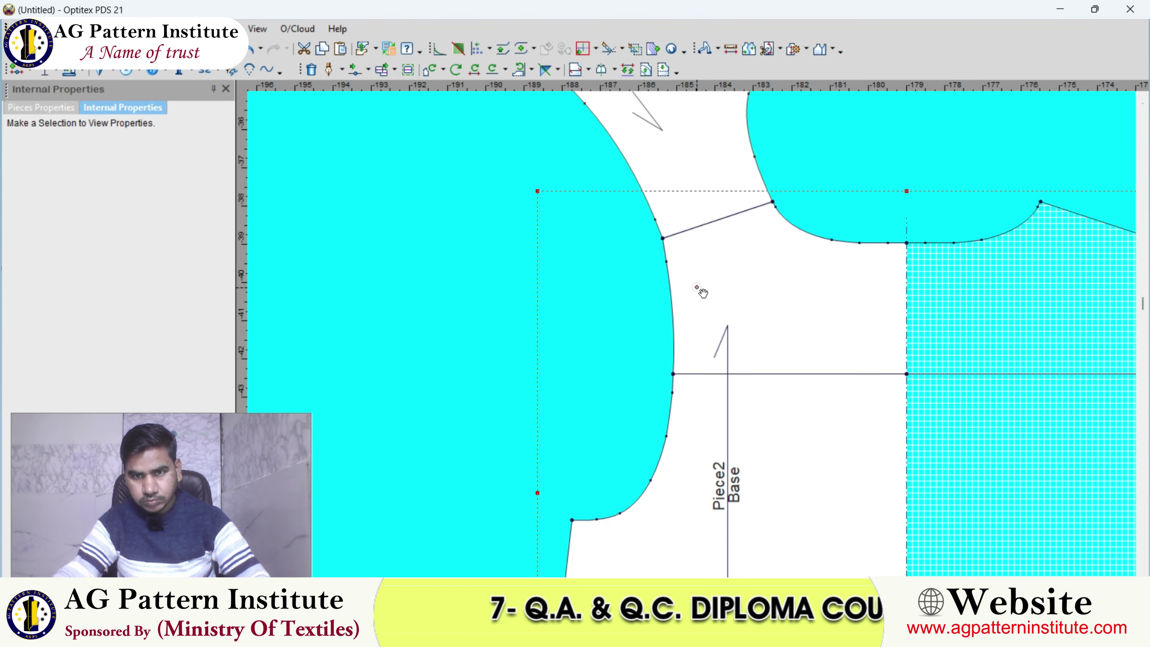
click(696, 287)
scroll(684, 339, up, 2)
scroll(675, 340, up, 2)
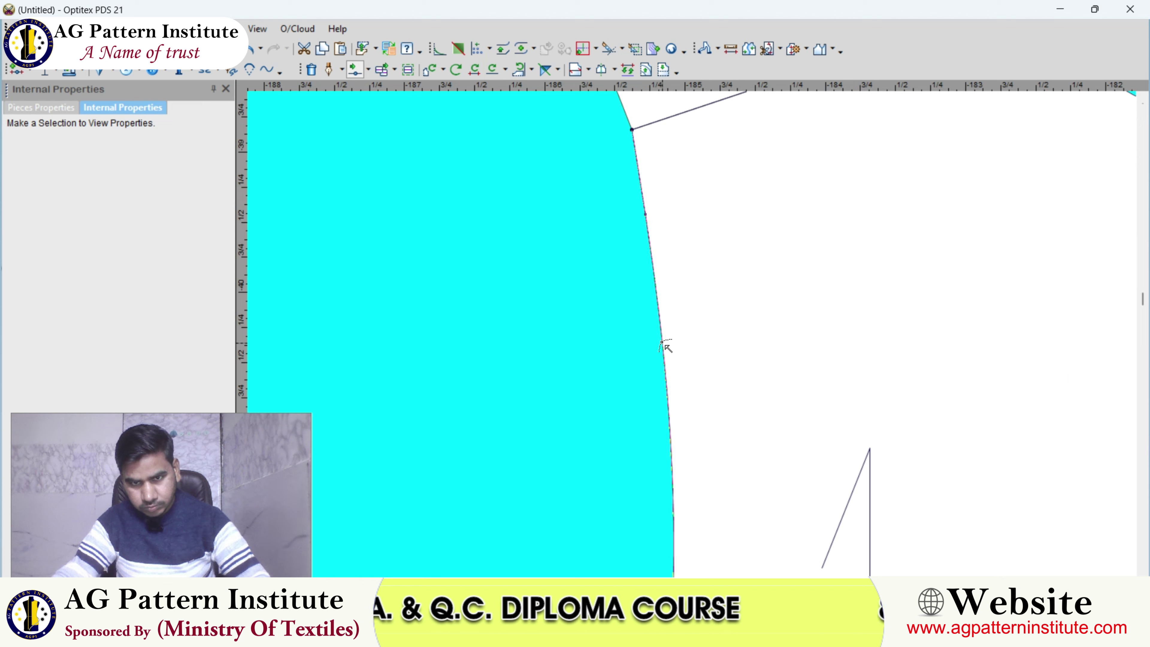
click(664, 344)
click(665, 343)
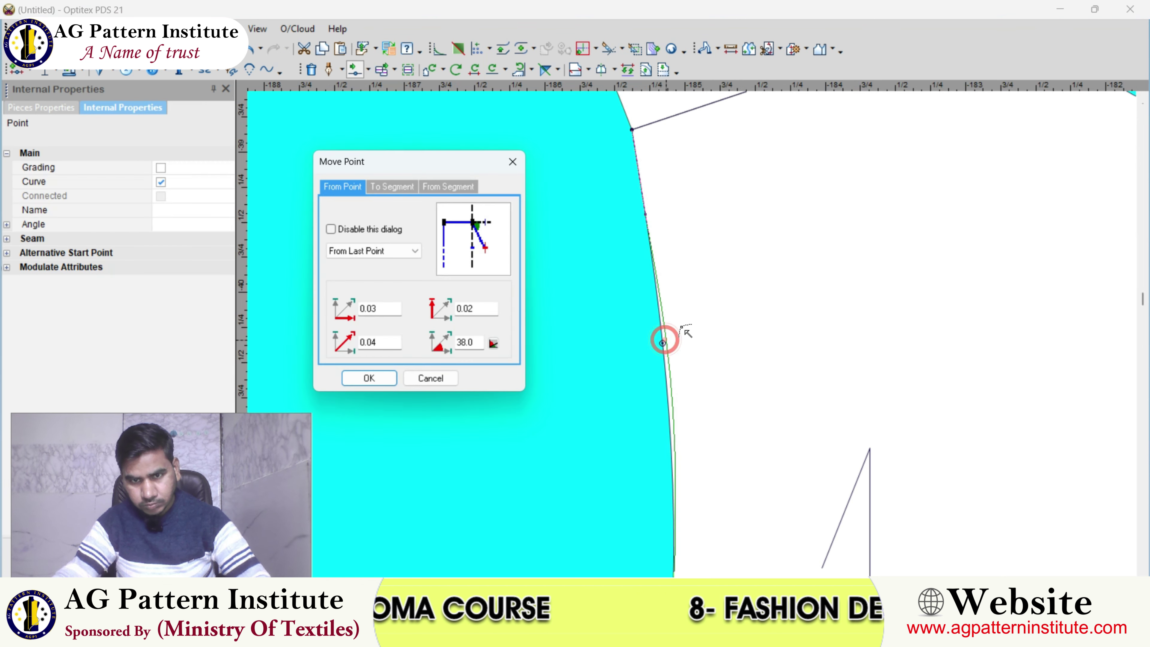
key(Return)
scroll(688, 329, up, 2)
click(664, 303)
- Nudge a second armhole point, then pick the slanted internal line's endpoint
scroll(693, 334, down, 2)
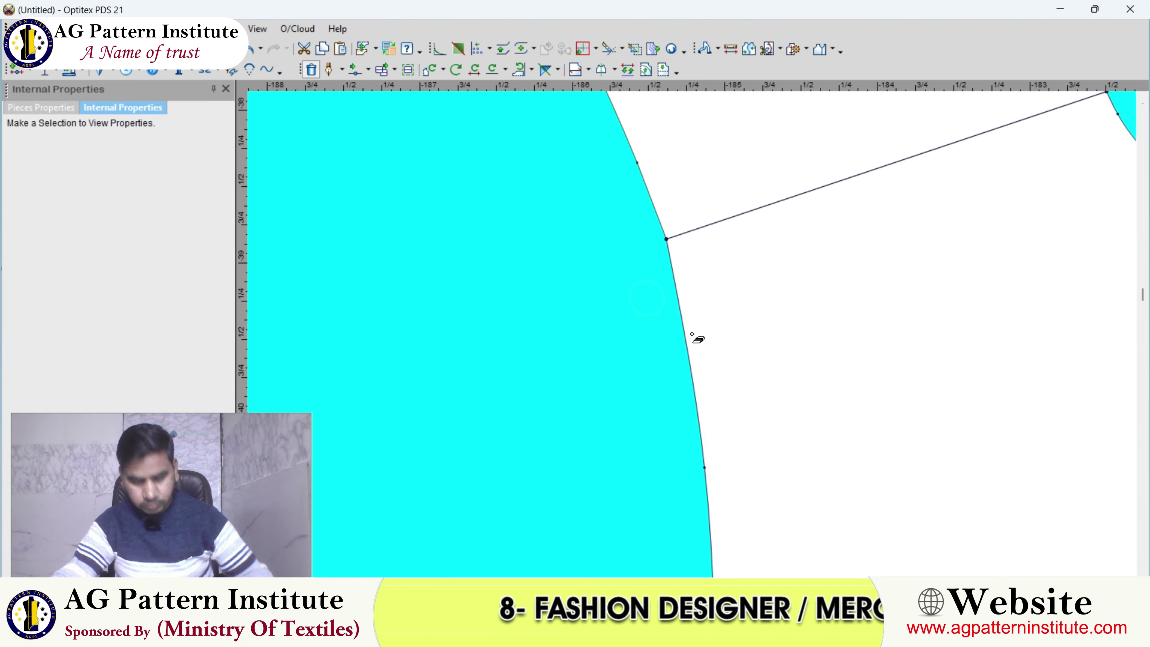
scroll(692, 329, up, 2)
click(680, 263)
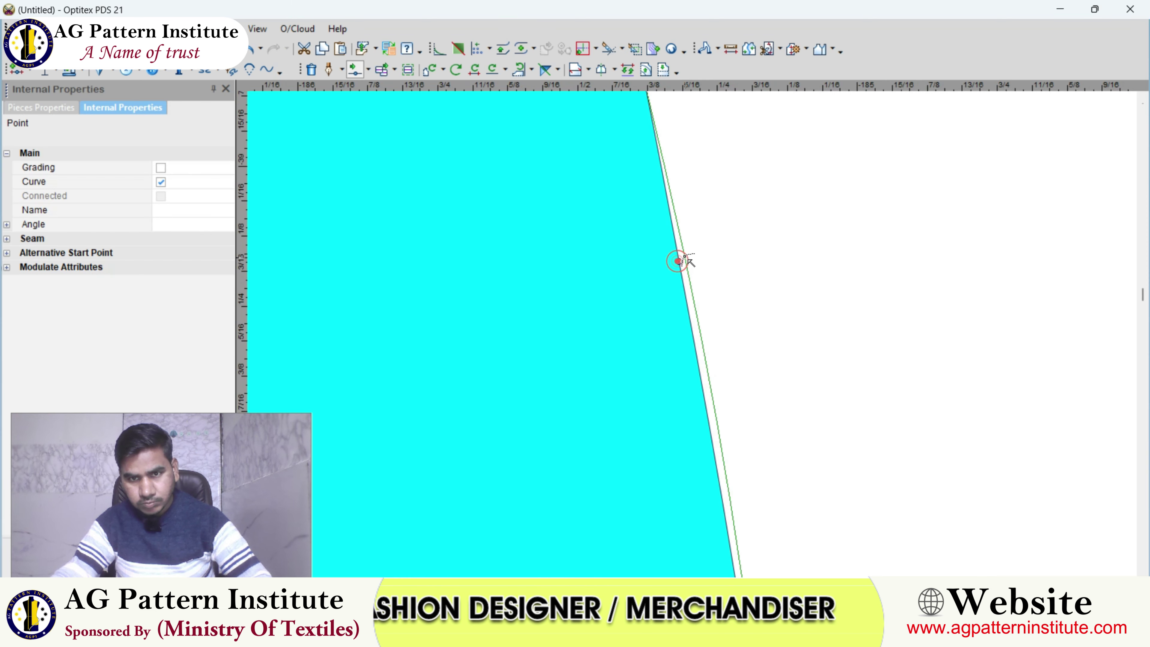
key(Return)
scroll(694, 336, down, 2)
scroll(711, 344, down, 1)
click(710, 344)
scroll(706, 342, down, 2)
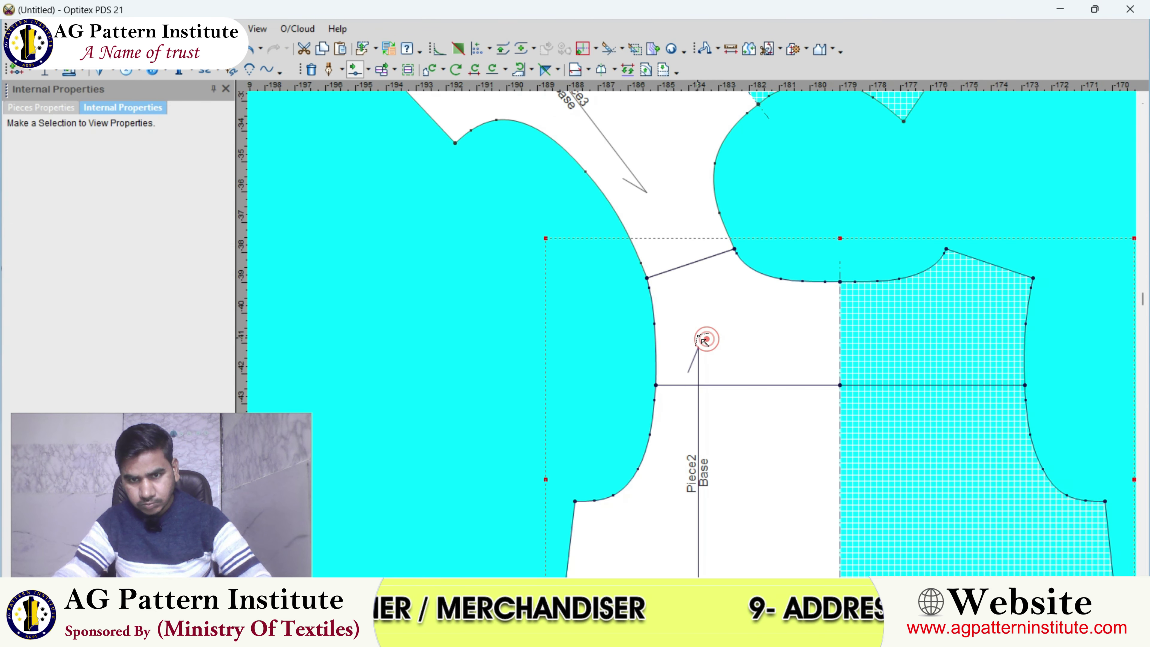
scroll(634, 276, up, 1)
scroll(770, 245, up, 1)
click(821, 221)
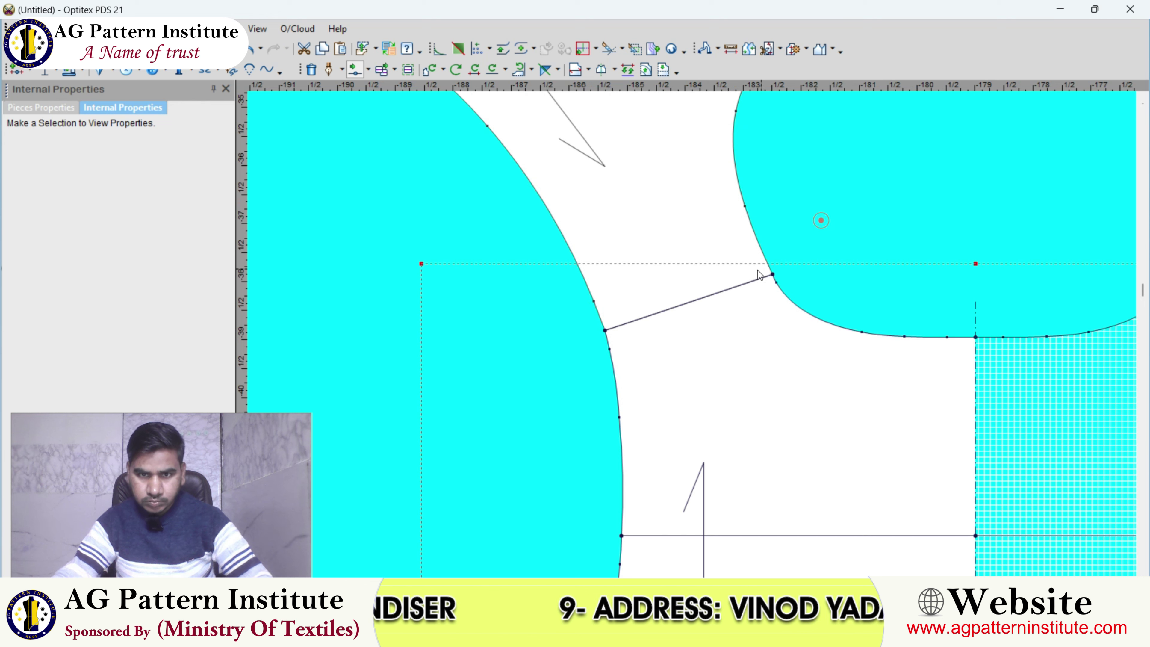
scroll(721, 225, up, 1)
- Try a line parallel to the shoulder segment at offset 8, then undo it
click(736, 325)
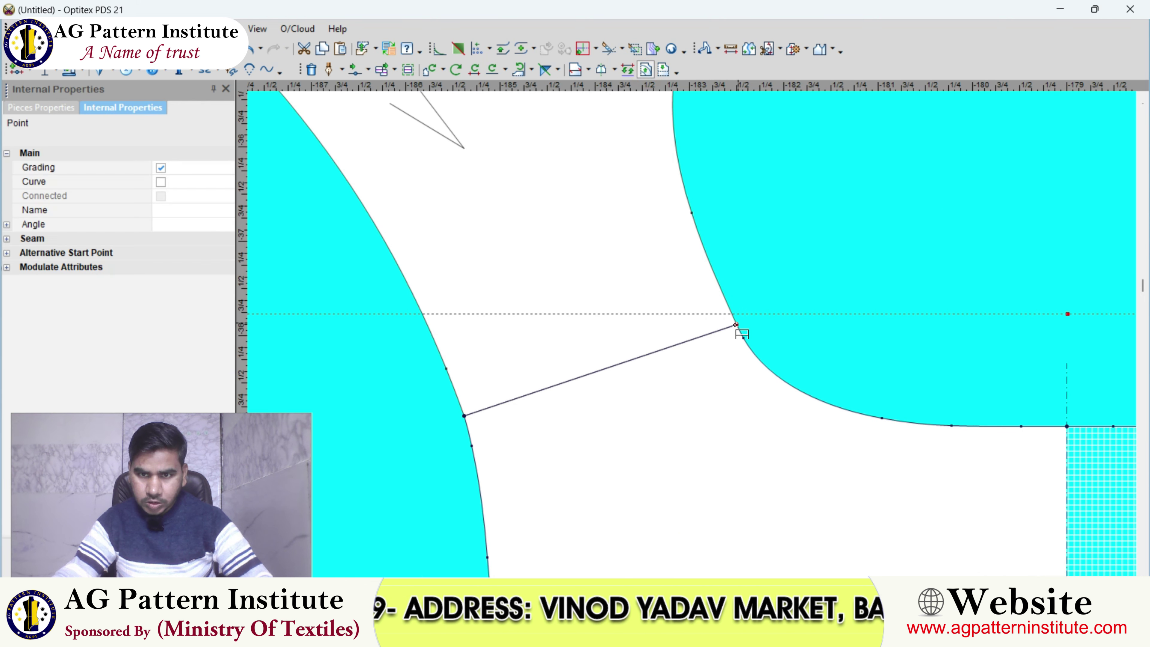
click(466, 419)
text(8)
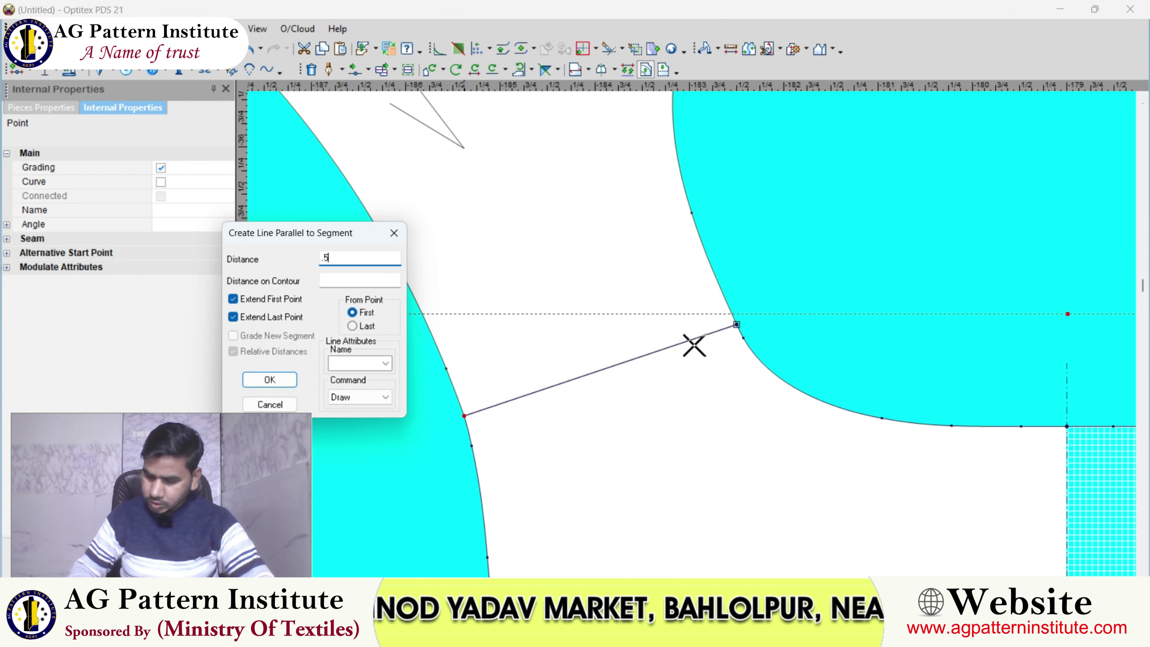
key(Return)
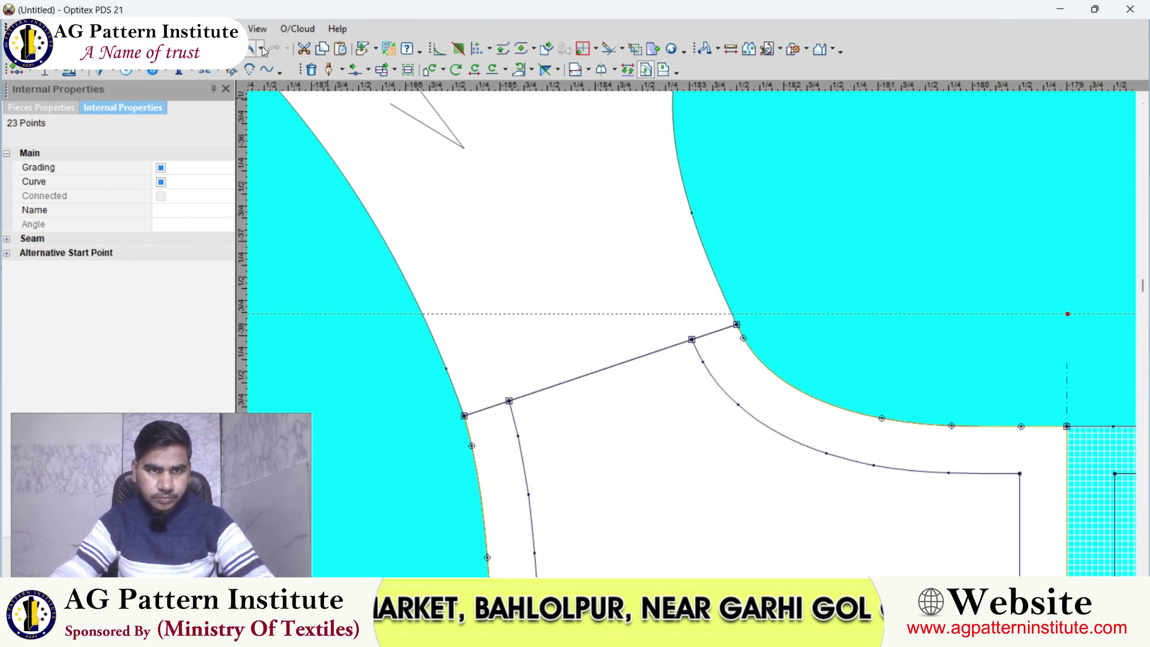
key(ctrl+z)
click(546, 228)
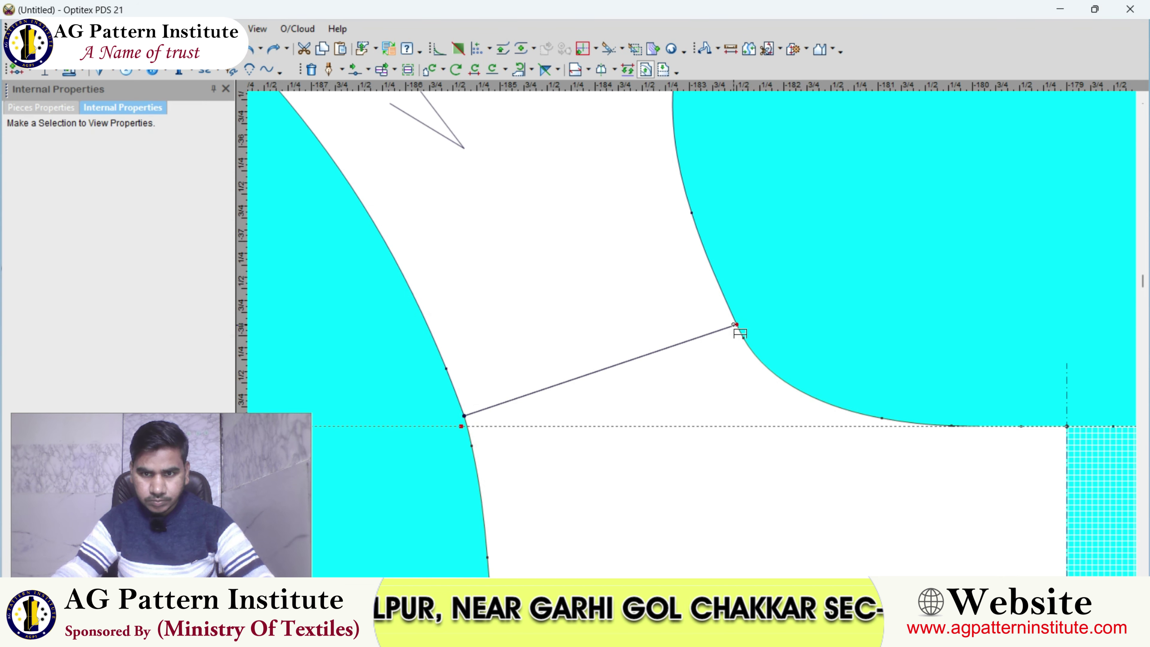
- Create a line parallel to the shoulder segment from its armhole end
click(734, 325)
click(465, 417)
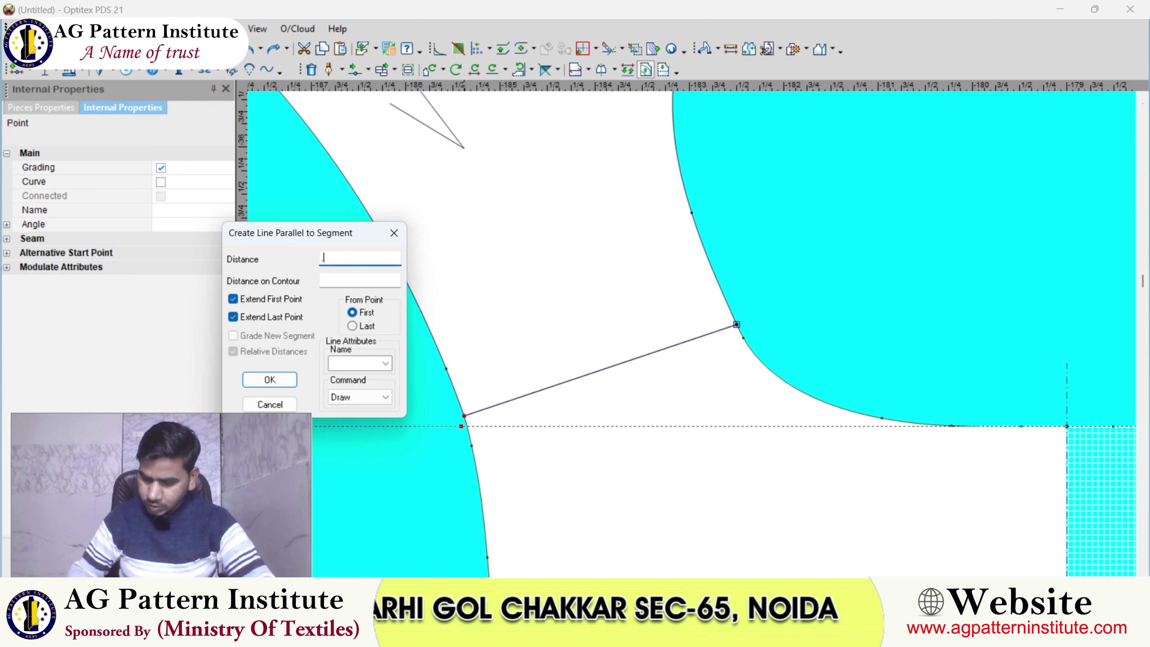
text(.5)
key(Return)
scroll(722, 279, down, 3)
right_click(700, 289)
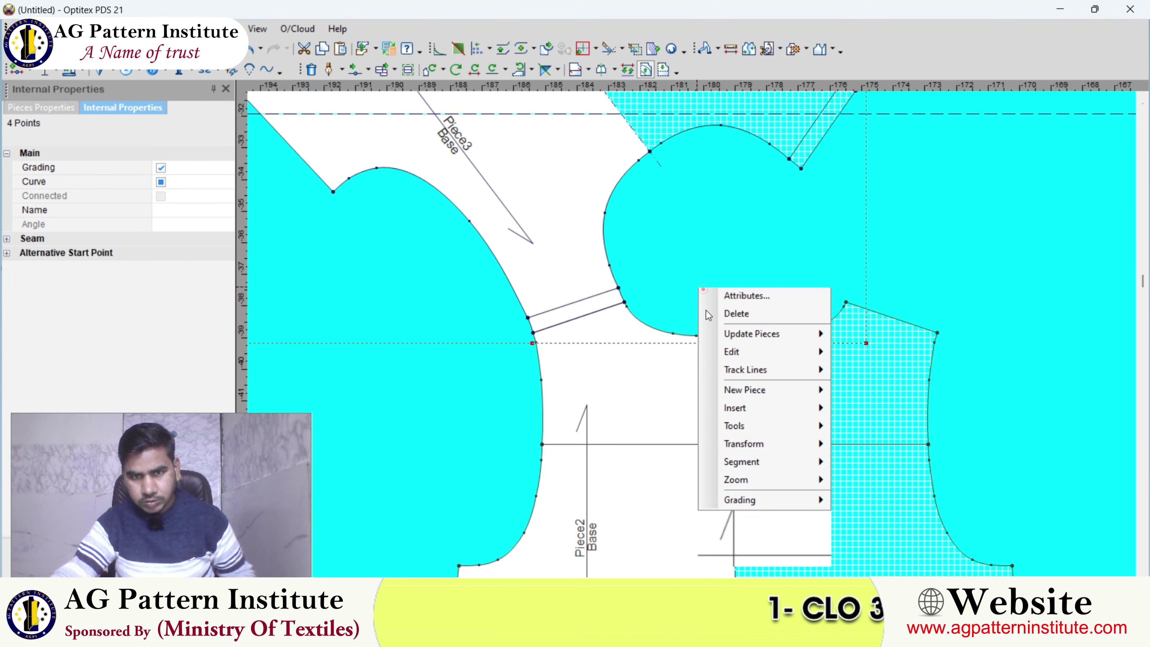
key(Escape)
- Cut the shoulder strip out as its own piece along the internal line
click(767, 48)
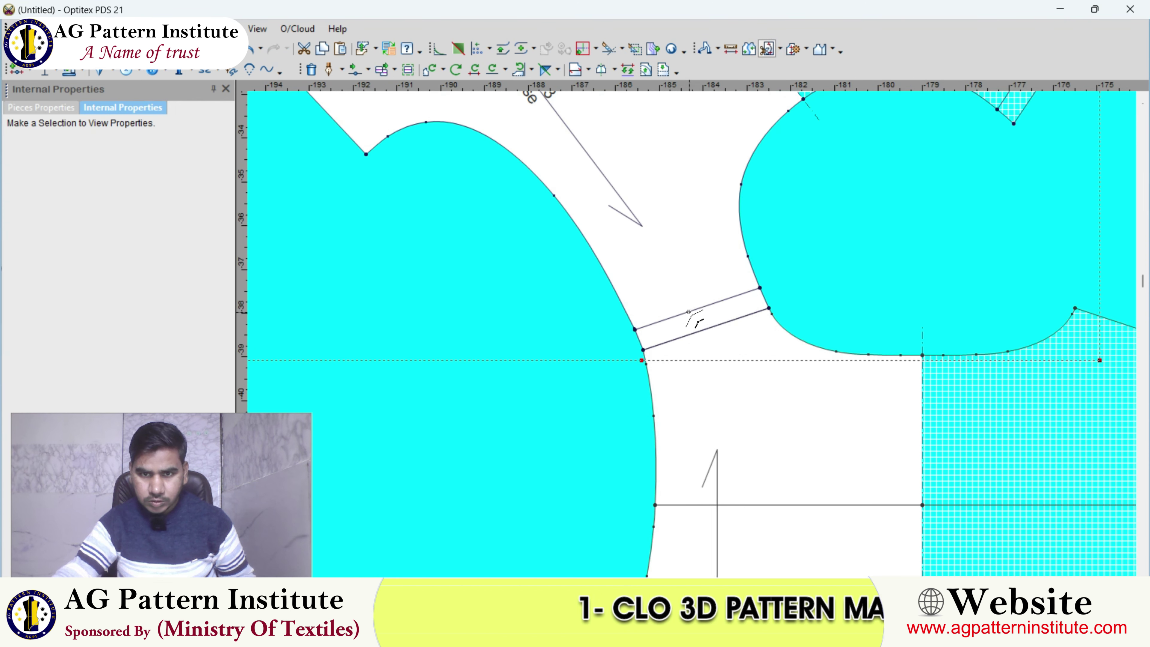
click(636, 330)
click(734, 408)
scroll(737, 408, down, 2)
right_click(532, 264)
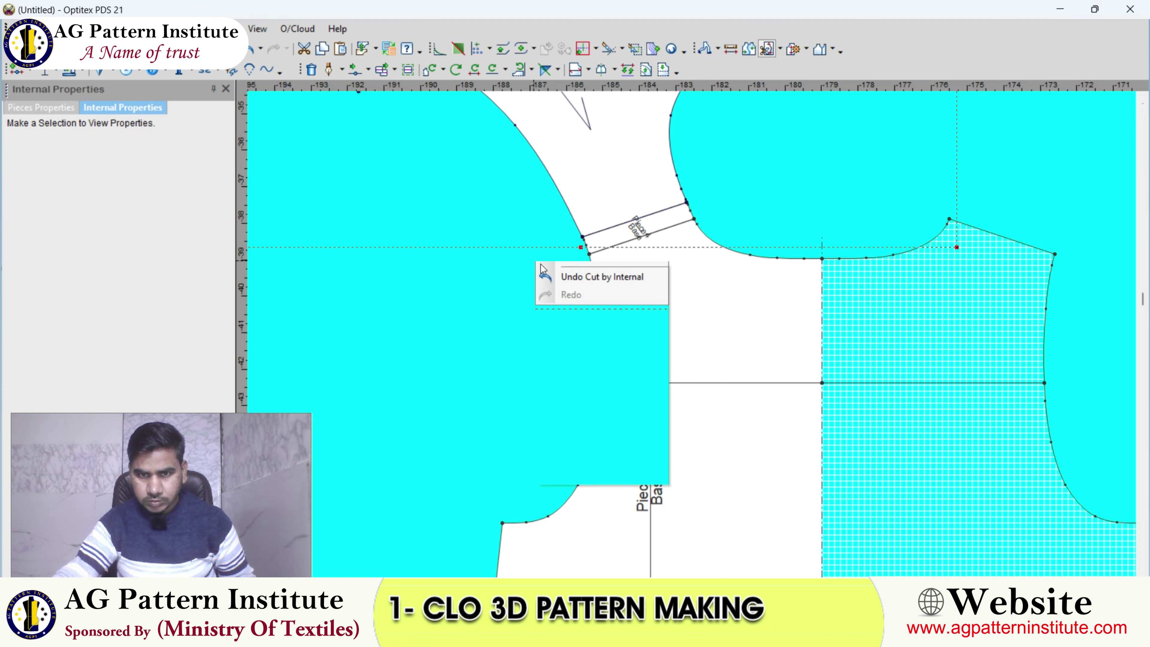
key(Escape)
scroll(539, 261, down, 2)
scroll(703, 373, down, 1)
scroll(704, 373, up, 1)
scroll(689, 324, up, 2)
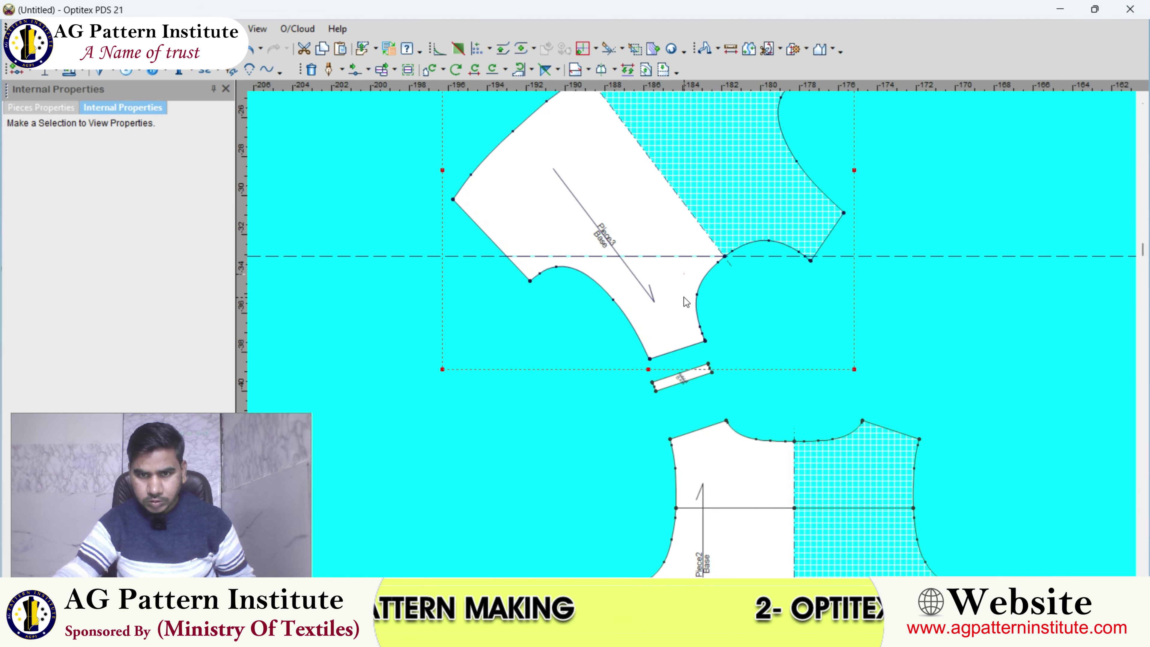
scroll(684, 297, up, 1)
scroll(694, 334, up, 1)
- Move the strip onto the bodice's shoulder edge and join it to Piece2
drag(718, 360, 716, 362)
scroll(717, 361, up, 1)
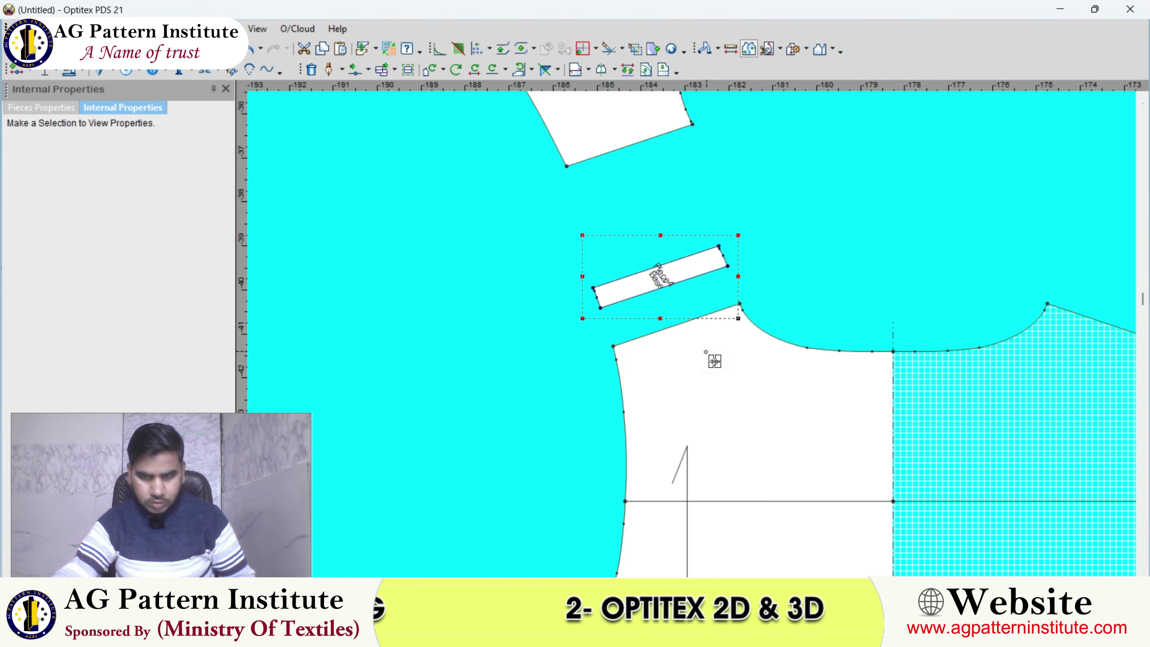
click(708, 364)
key(Return)
right_click(802, 208)
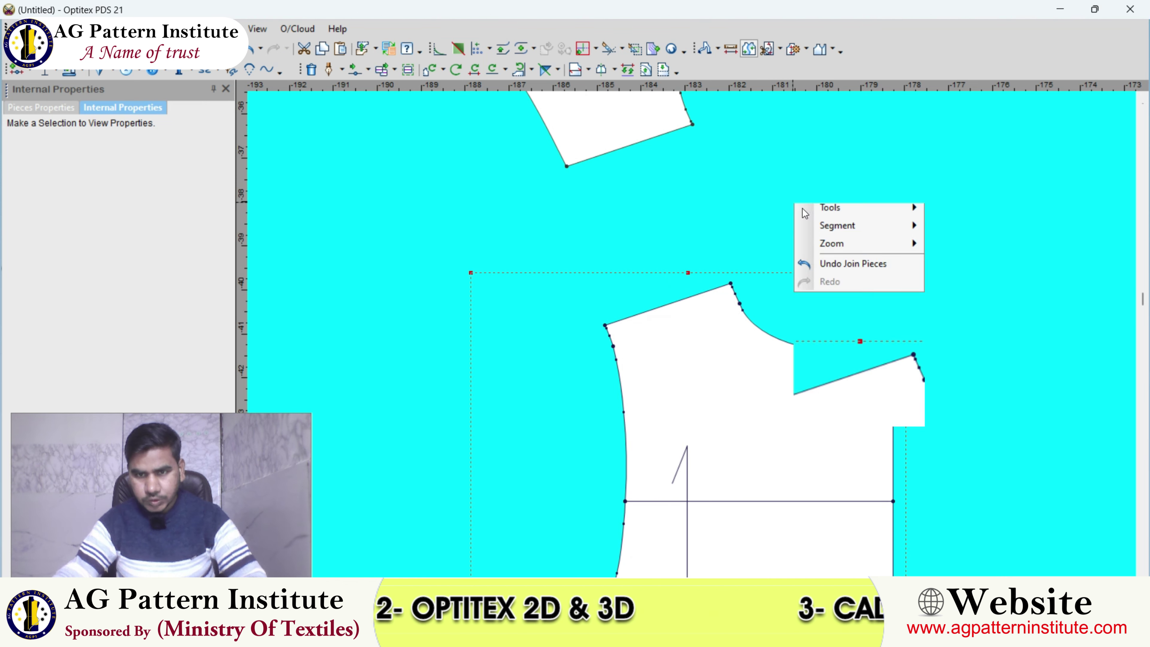
key(Escape)
scroll(695, 339, down, 2)
scroll(694, 339, up, 2)
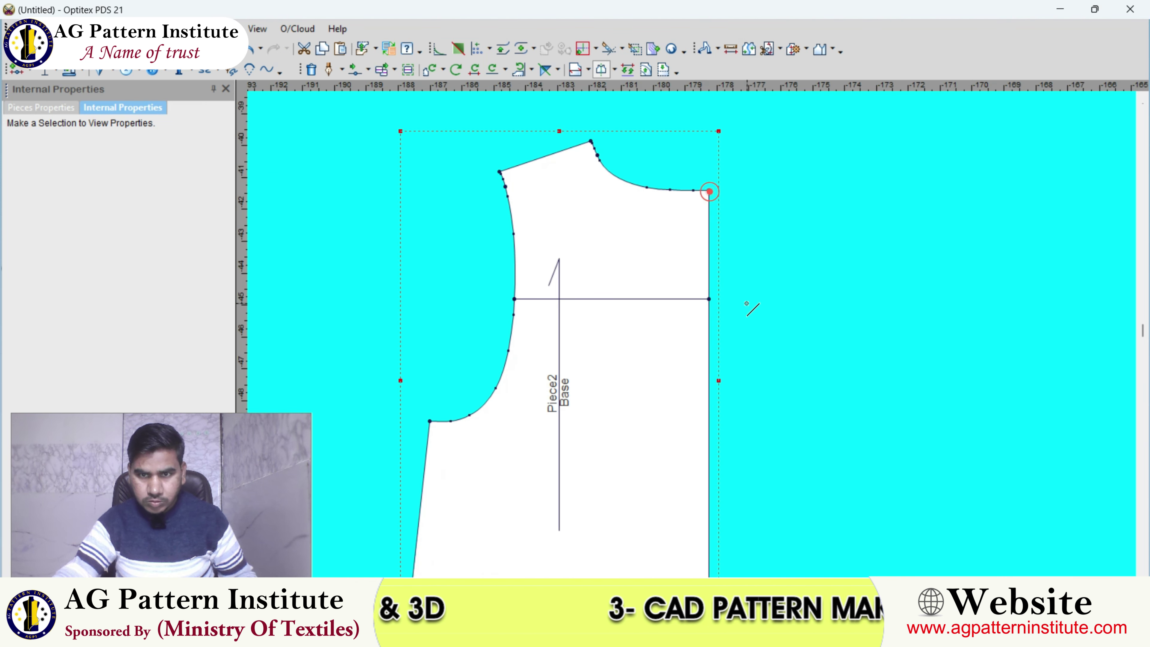
- Mirror the bodice about its centre line
click(220, 272)
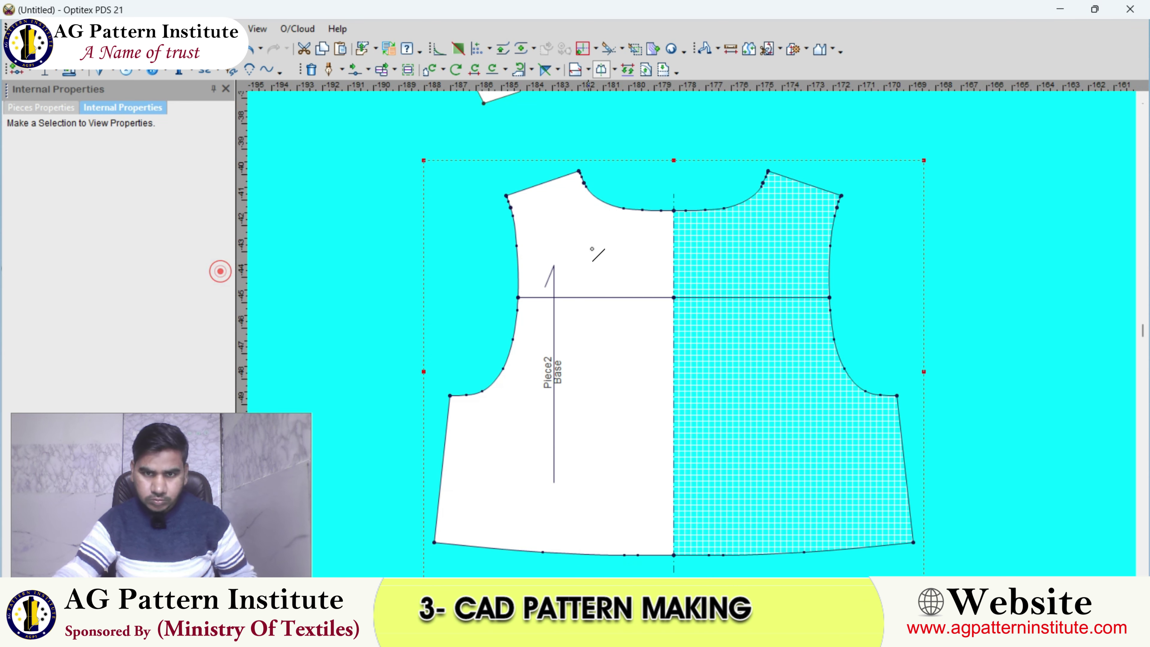
right_click(605, 143)
scroll(691, 335, up, 2)
scroll(692, 336, up, 1)
scroll(684, 330, up, 1)
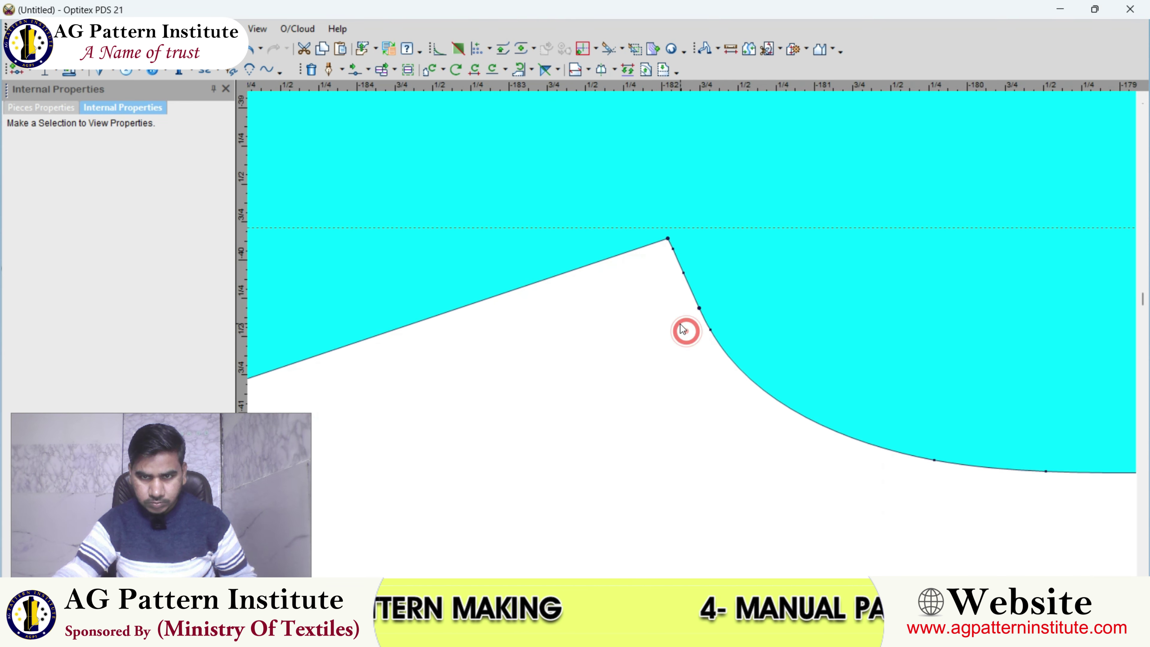
scroll(684, 330, down, 1)
scroll(681, 315, down, 1)
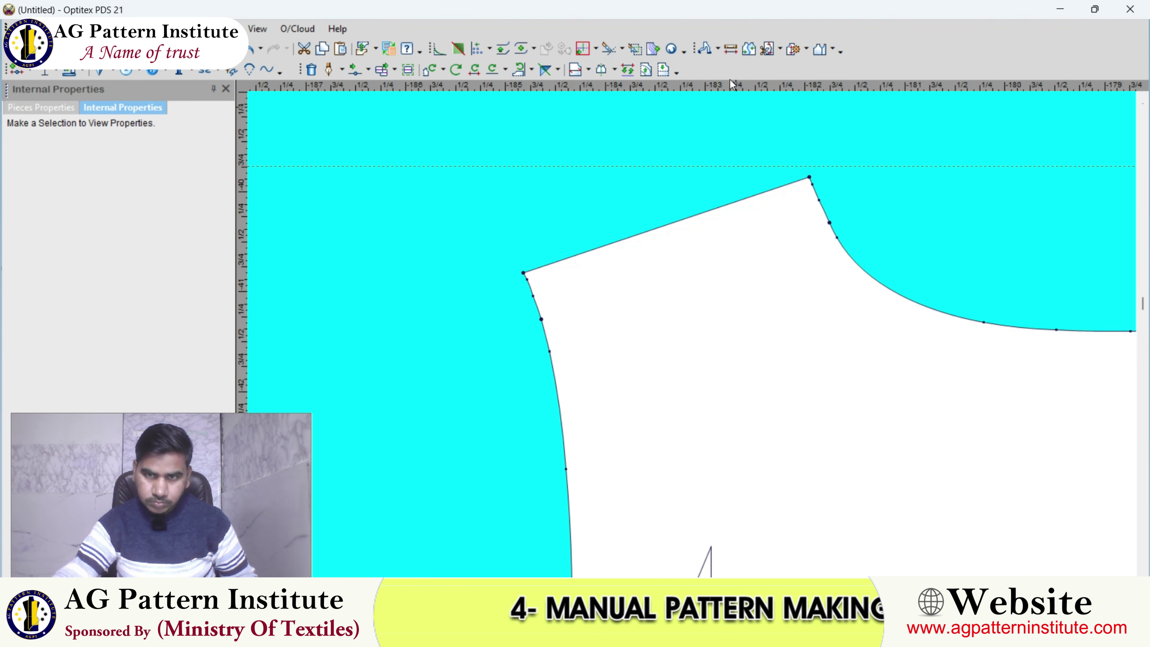
scroll(688, 341, up, 1)
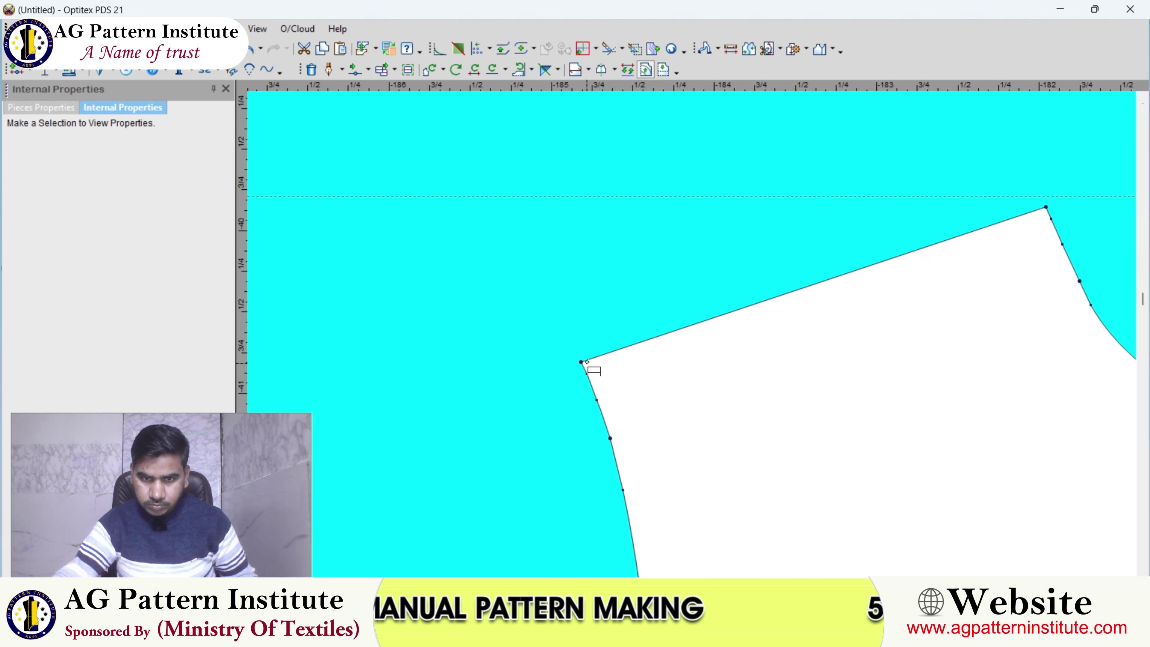
scroll(794, 296, up, 1)
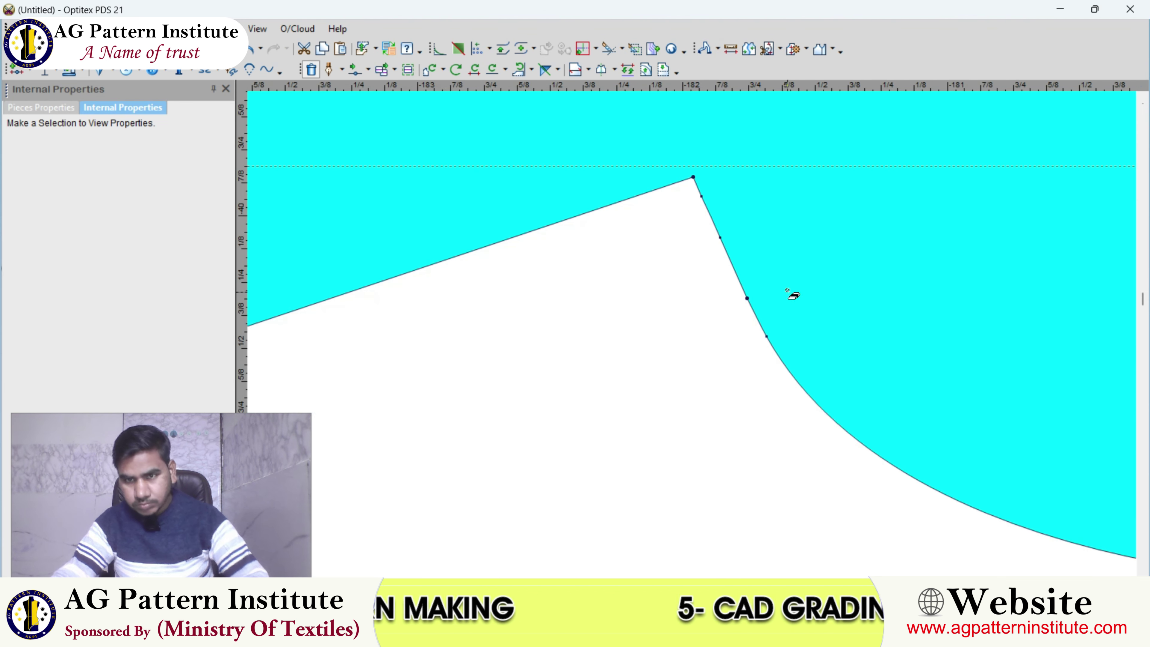
- Try deleting the curve point below the shoulder corner, then undo the deletion
click(719, 238)
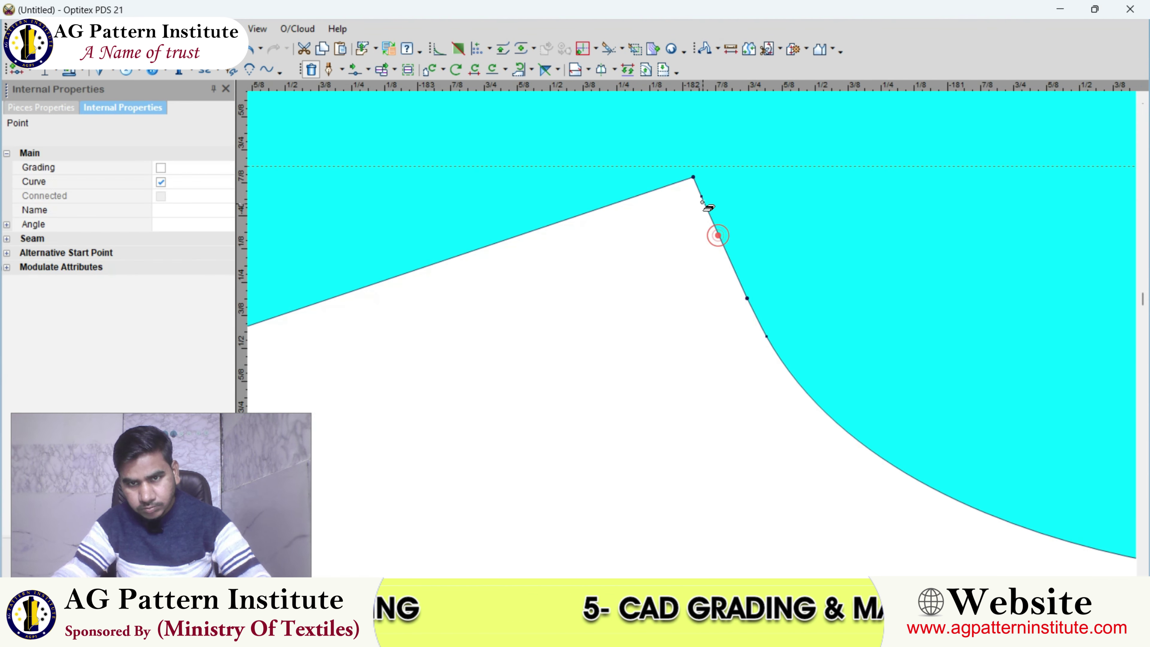
click(766, 336)
right_click(833, 267)
click(845, 285)
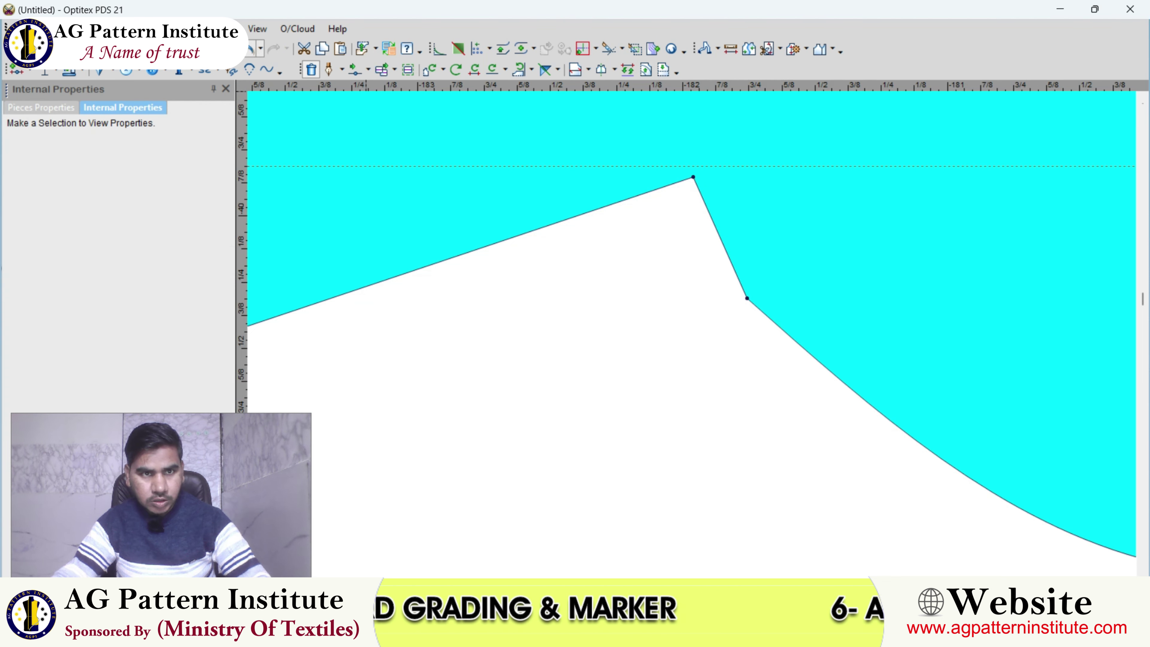
key(ctrl+z)
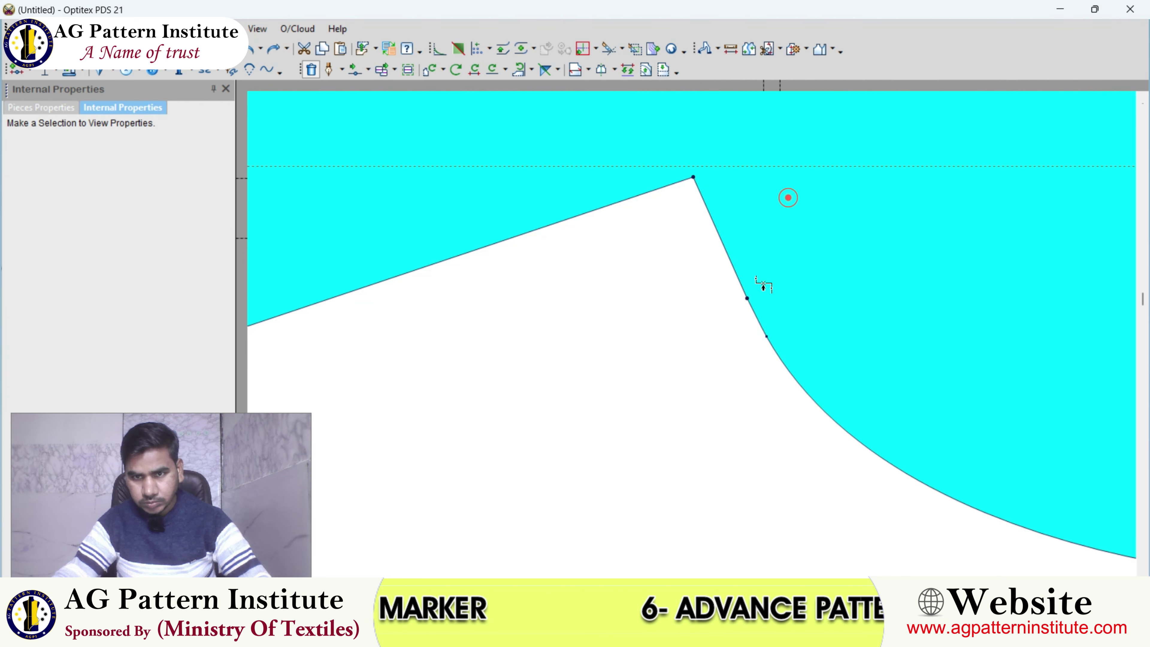
- Make the neckline point below the shoulder corner a curve point
right_click(772, 256)
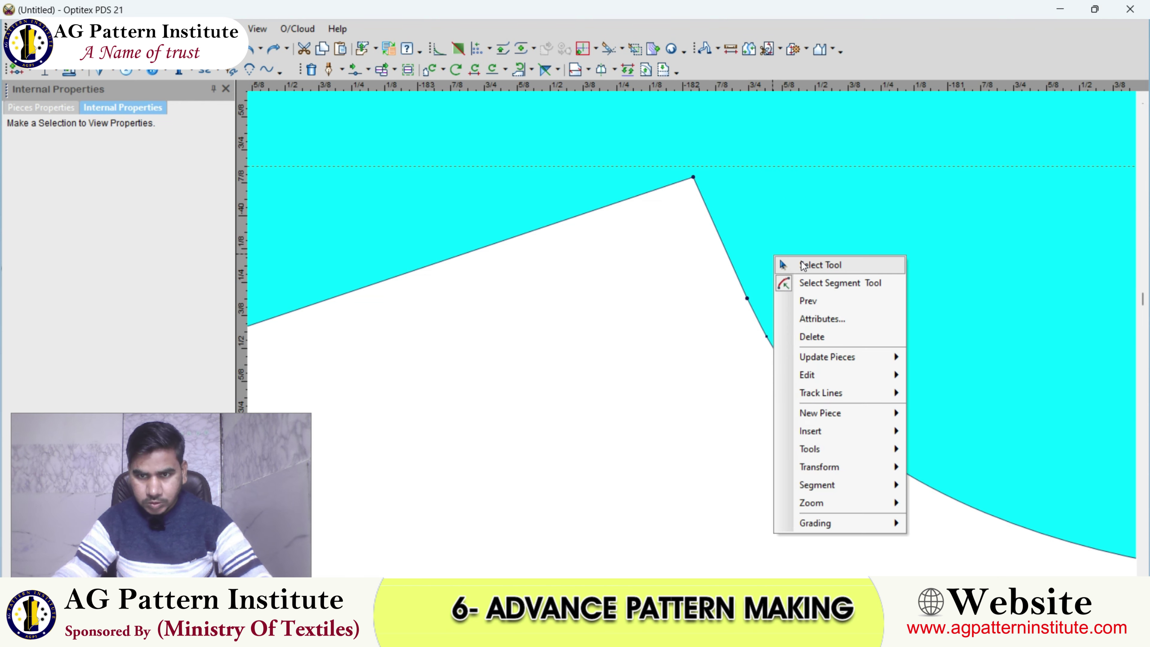
click(801, 263)
click(747, 297)
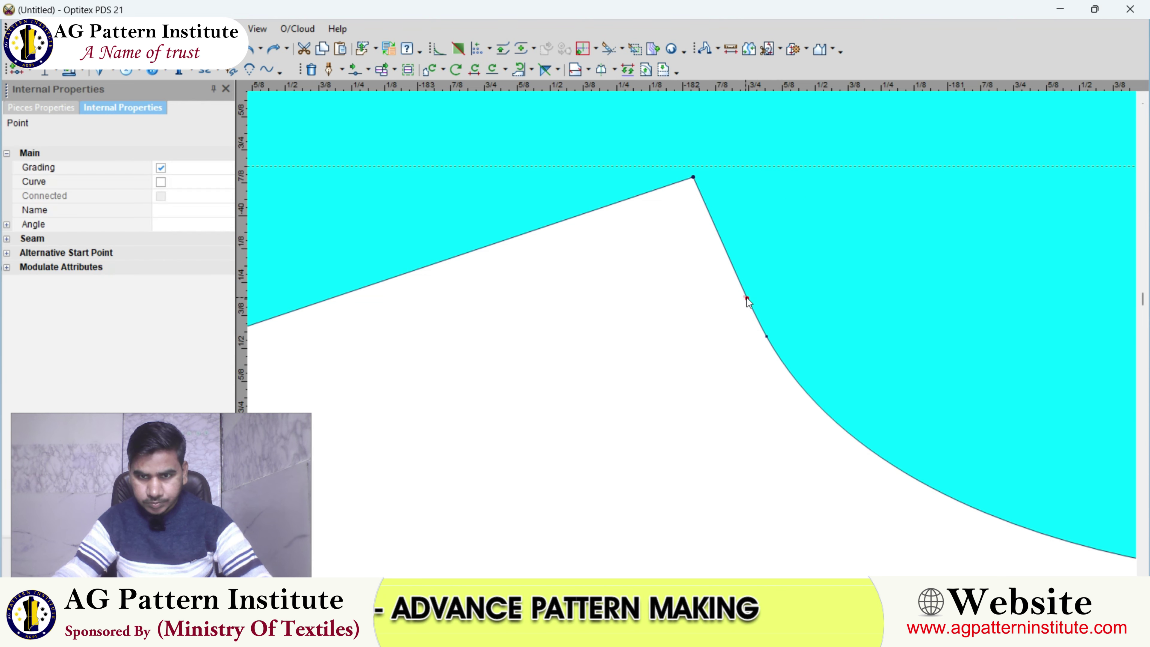
click(161, 181)
click(708, 354)
scroll(696, 340, down, 2)
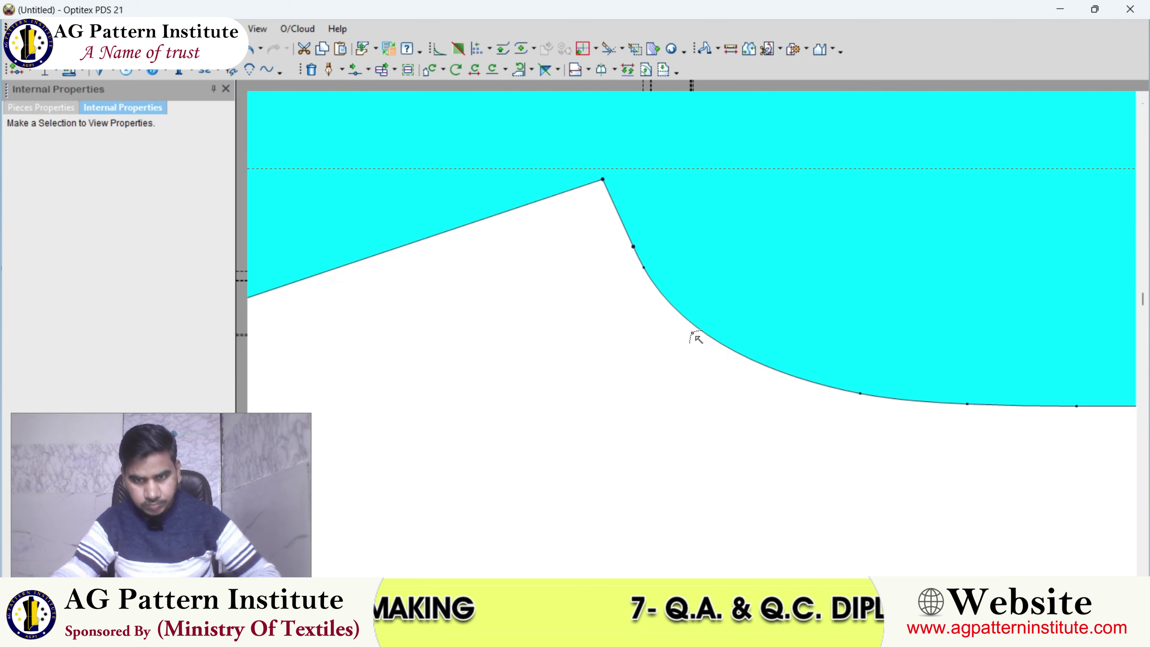
scroll(694, 335, up, 3)
scroll(691, 336, up, 2)
click(710, 357)
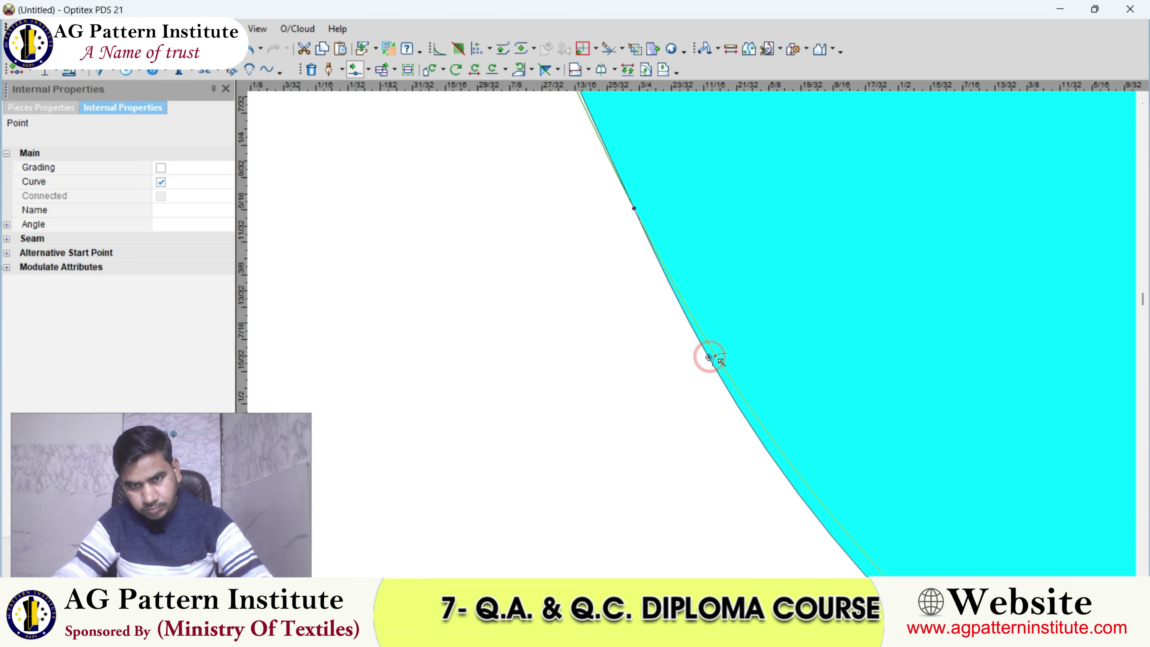
click(714, 355)
- Move the shoulder-neck corner point slightly and confirm its new position
scroll(693, 344, down, 2)
scroll(699, 352, down, 1)
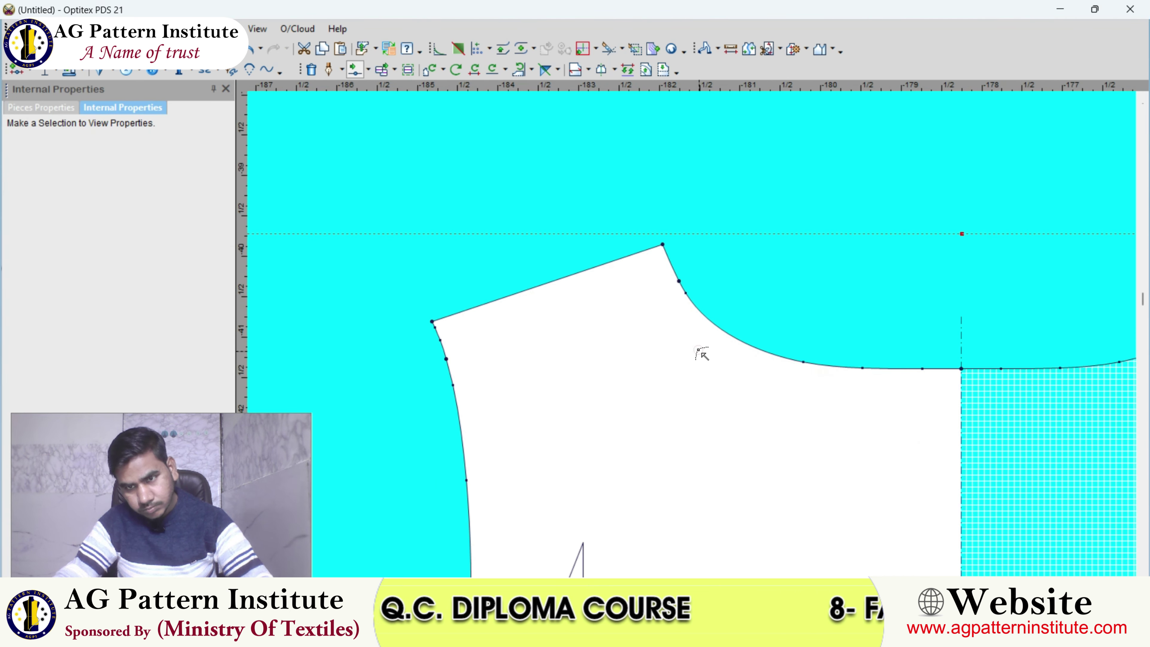
scroll(696, 339, down, 1)
scroll(691, 330, up, 1)
scroll(693, 334, up, 2)
scroll(695, 334, up, 1)
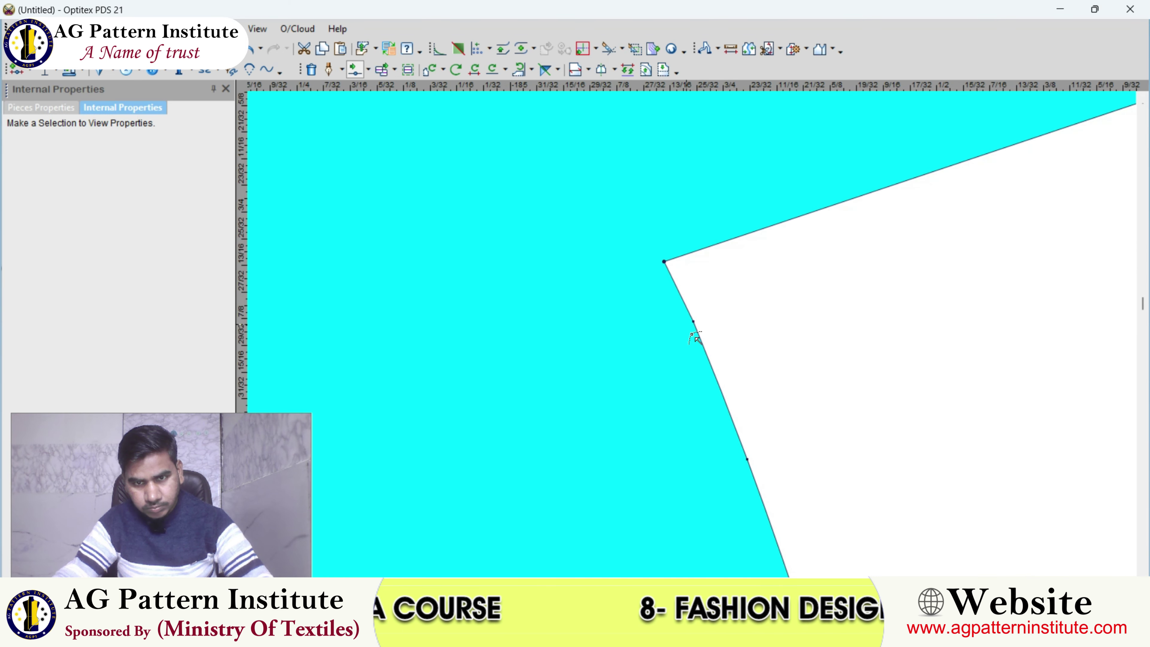
scroll(666, 256, up, 1)
click(662, 248)
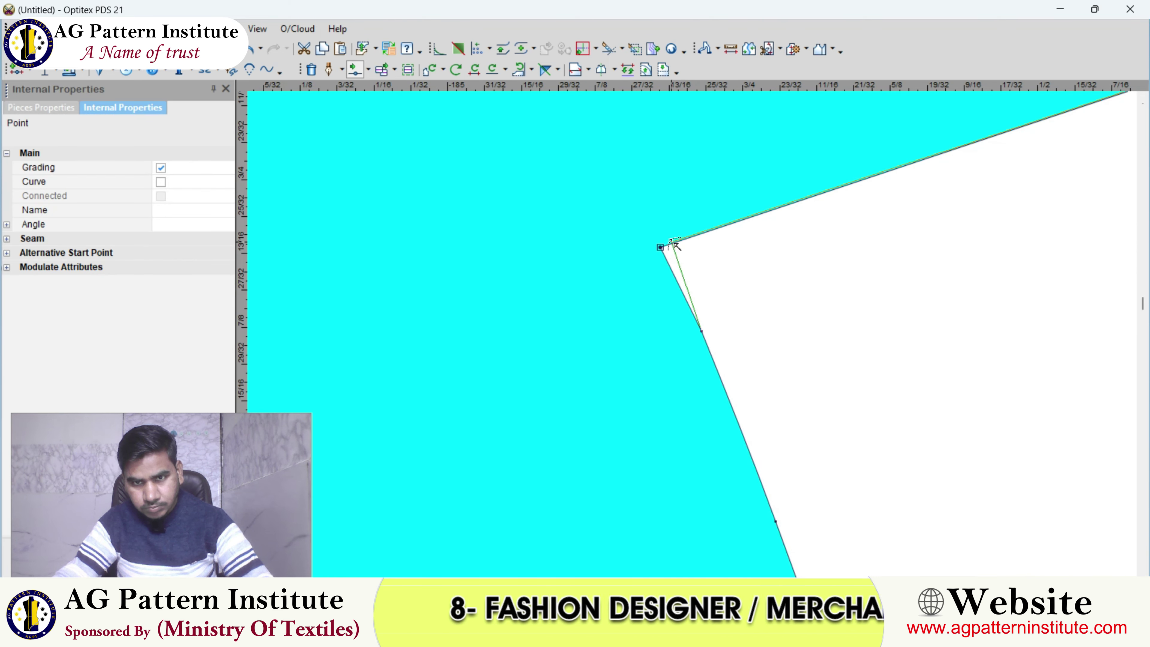
drag(677, 245, 732, 269)
key(Return)
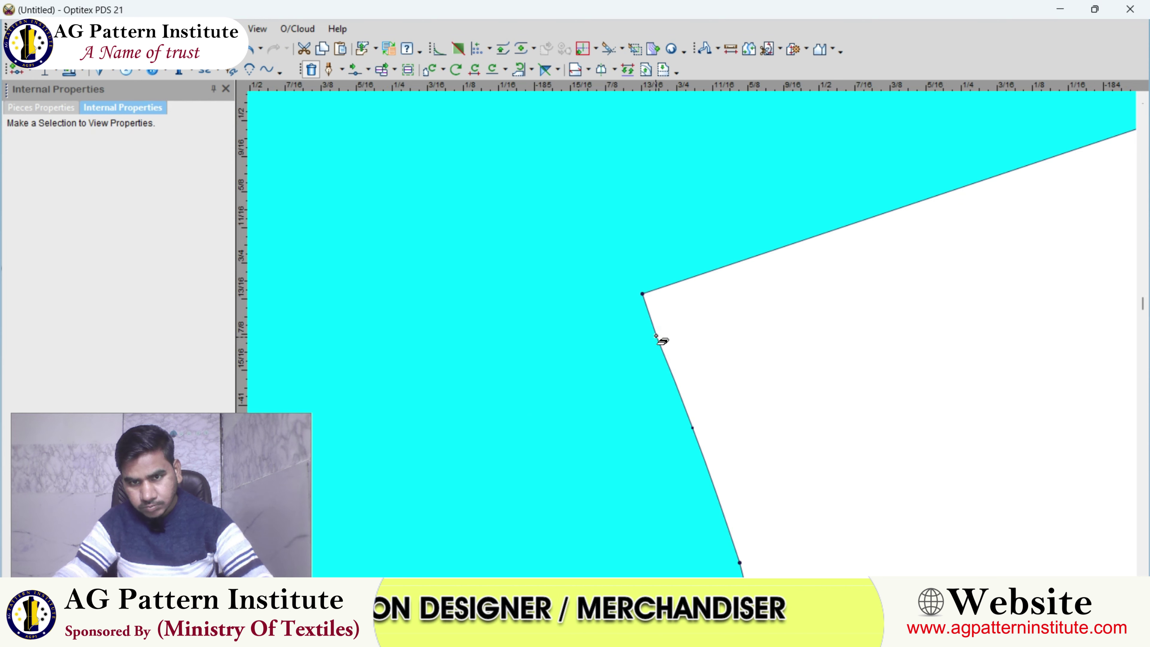
- Inspect a point on the armhole edge, then clear the selection
scroll(655, 334, down, 2)
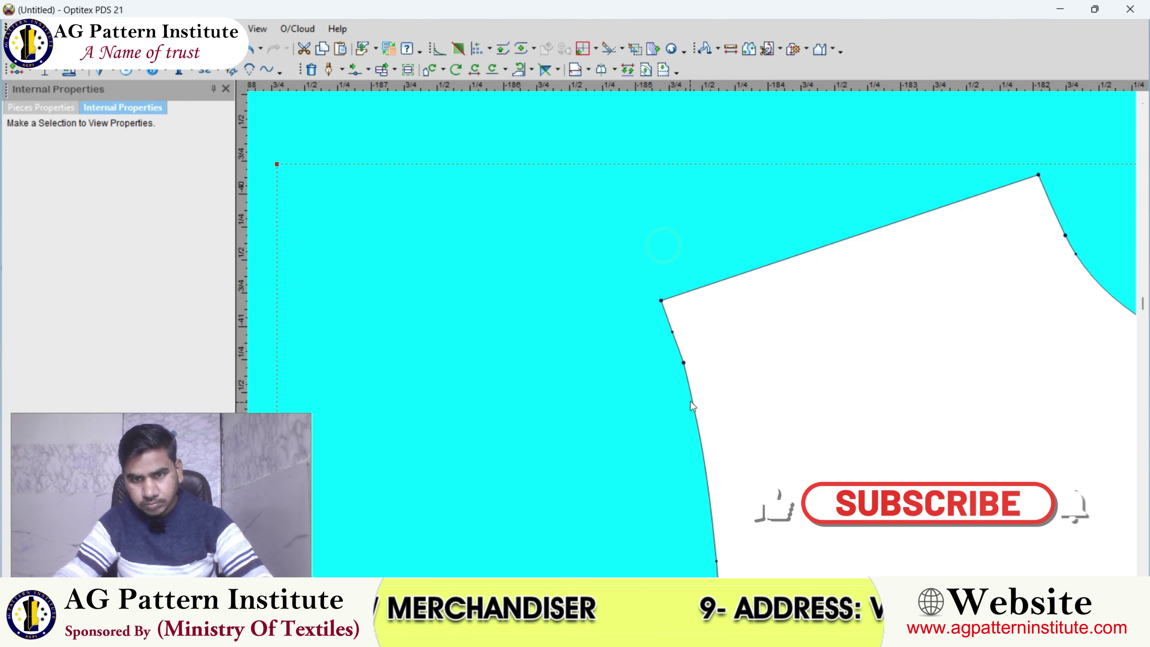
click(684, 362)
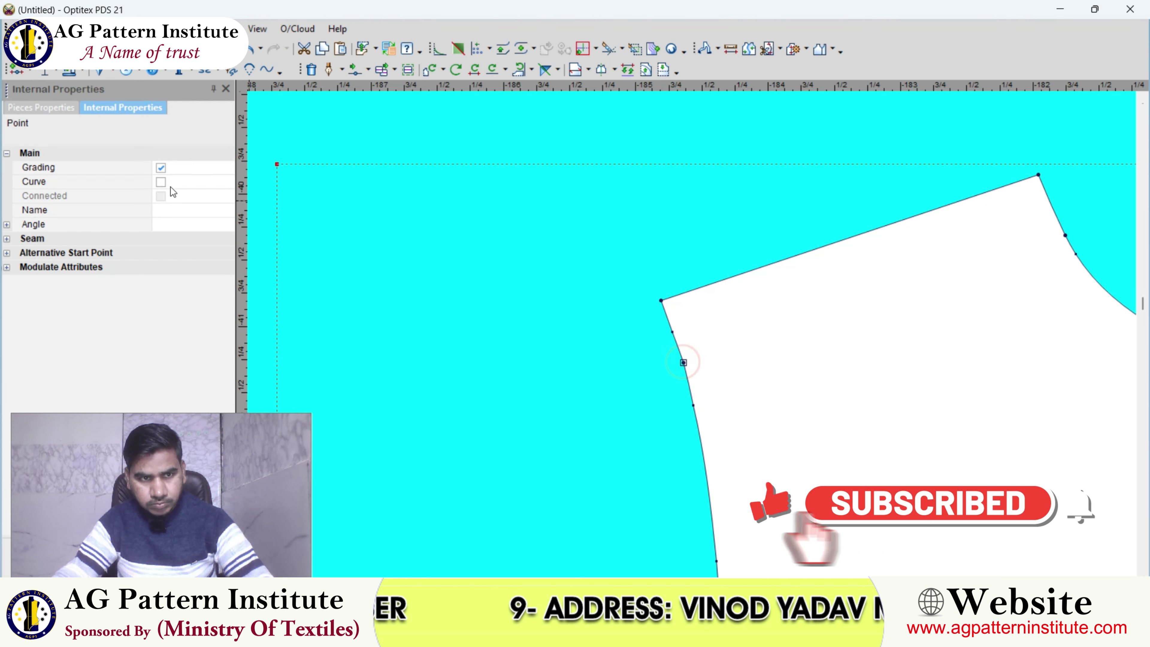
click(704, 339)
scroll(693, 338, down, 3)
- Draw an internal line parallel to the shoulder seam, just below it
scroll(693, 338, down, 2)
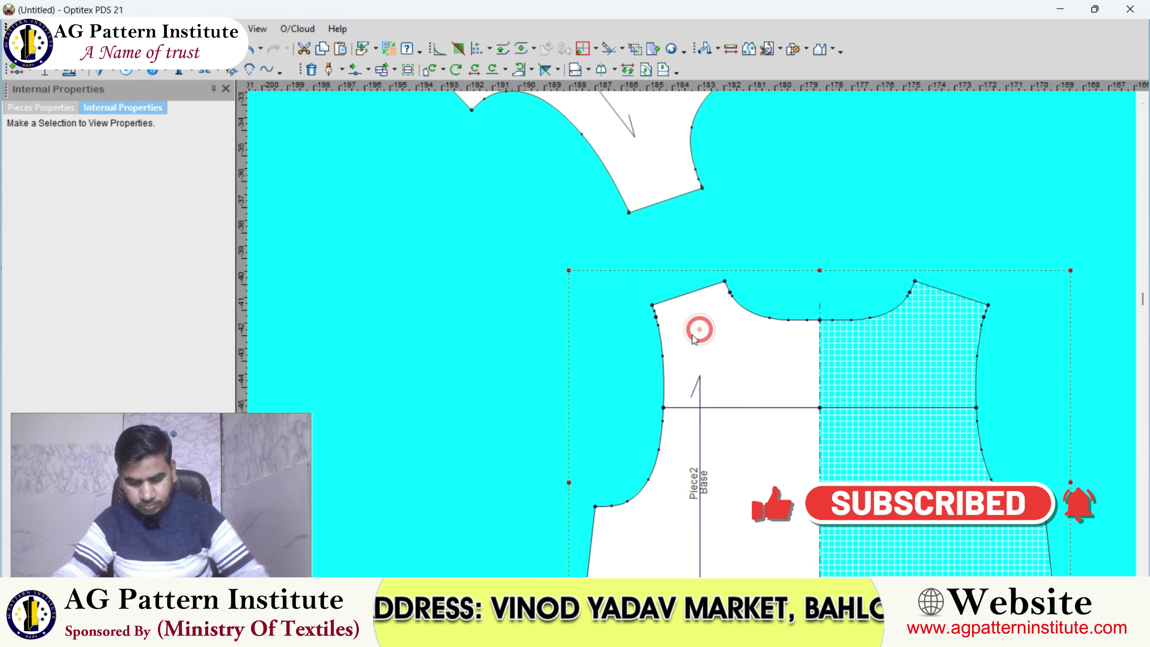
scroll(692, 334, up, 2)
scroll(823, 362, up, 3)
scroll(758, 288, up, 2)
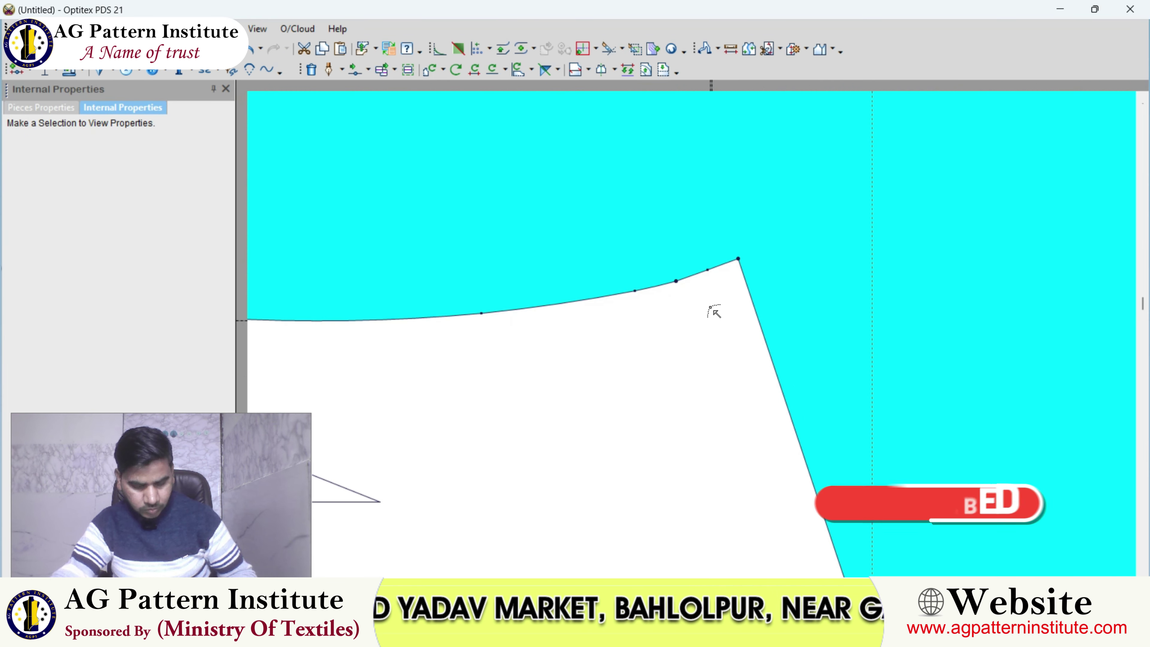
scroll(702, 324, up, 1)
scroll(693, 335, up, 2)
scroll(720, 299, up, 1)
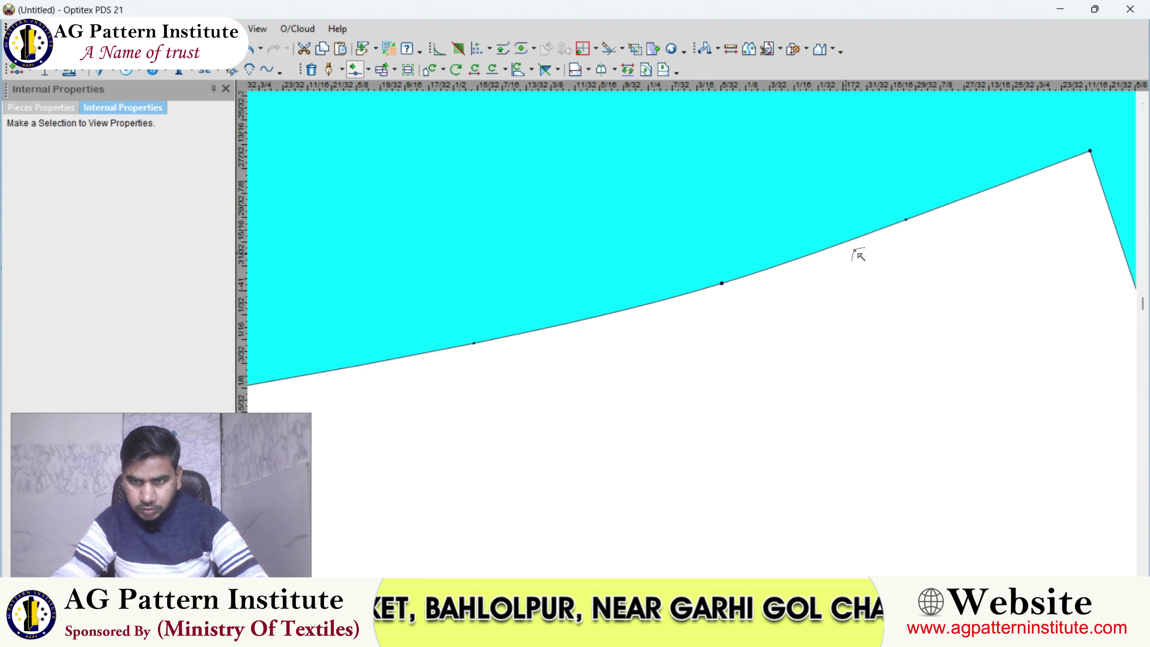
scroll(907, 221, down, 2)
scroll(684, 272, down, 1)
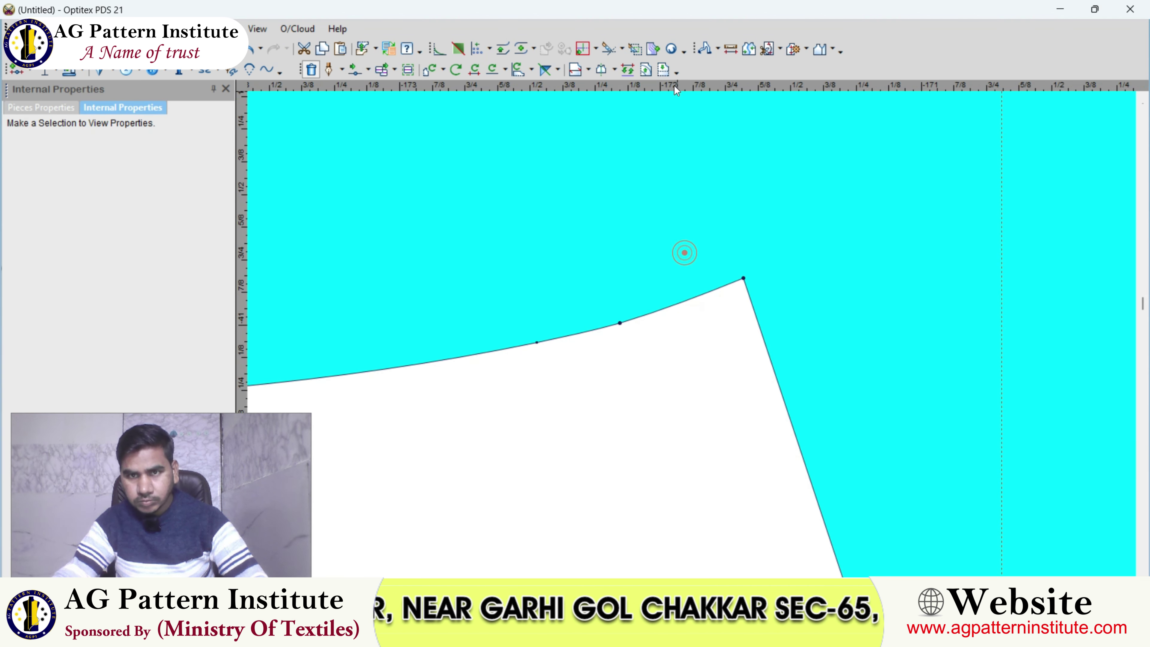
click(743, 279)
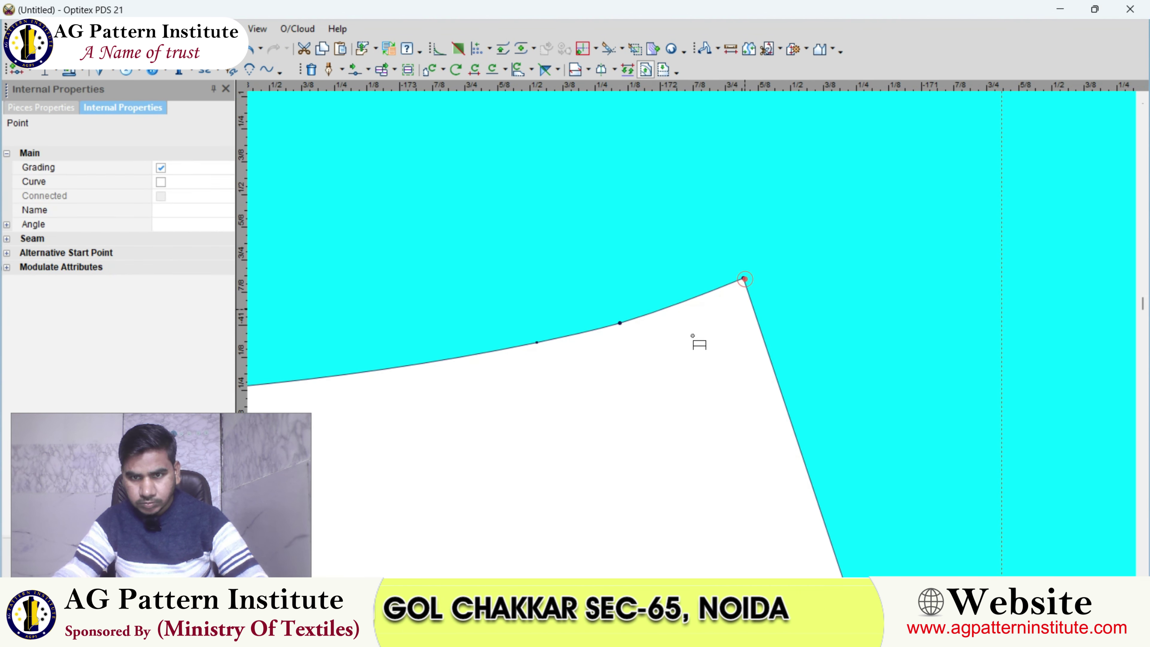
scroll(711, 371, down, 3)
click(748, 497)
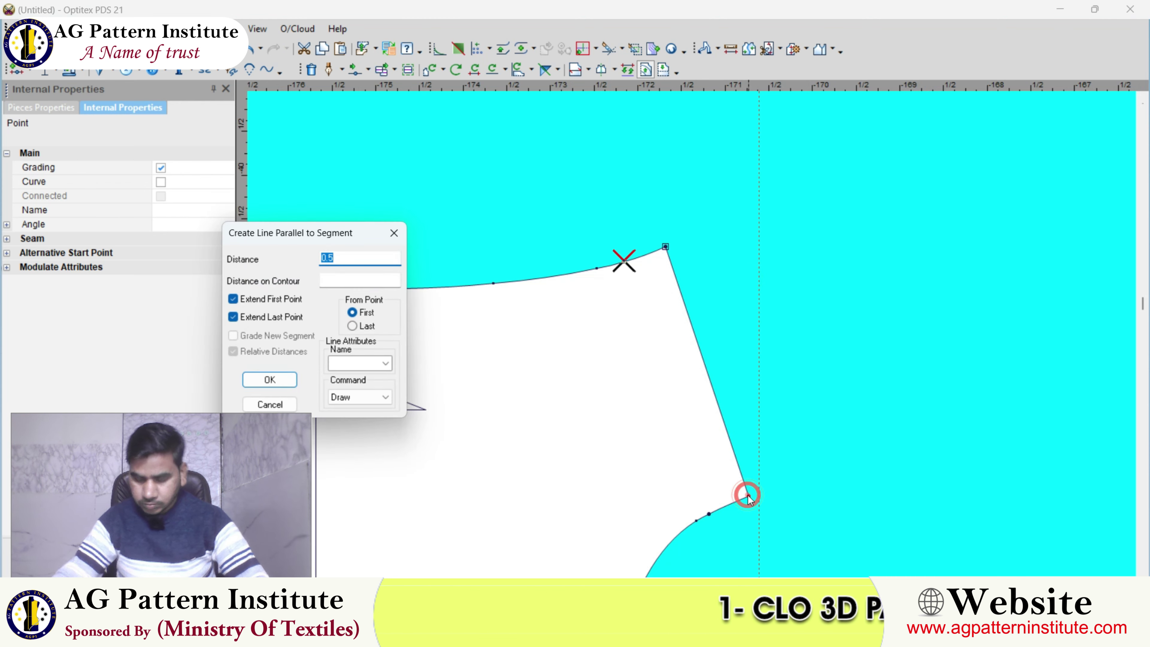
text(.5)
key(Return)
- Shift the left shoulder corner point slightly and confirm the move
scroll(699, 343, down, 2)
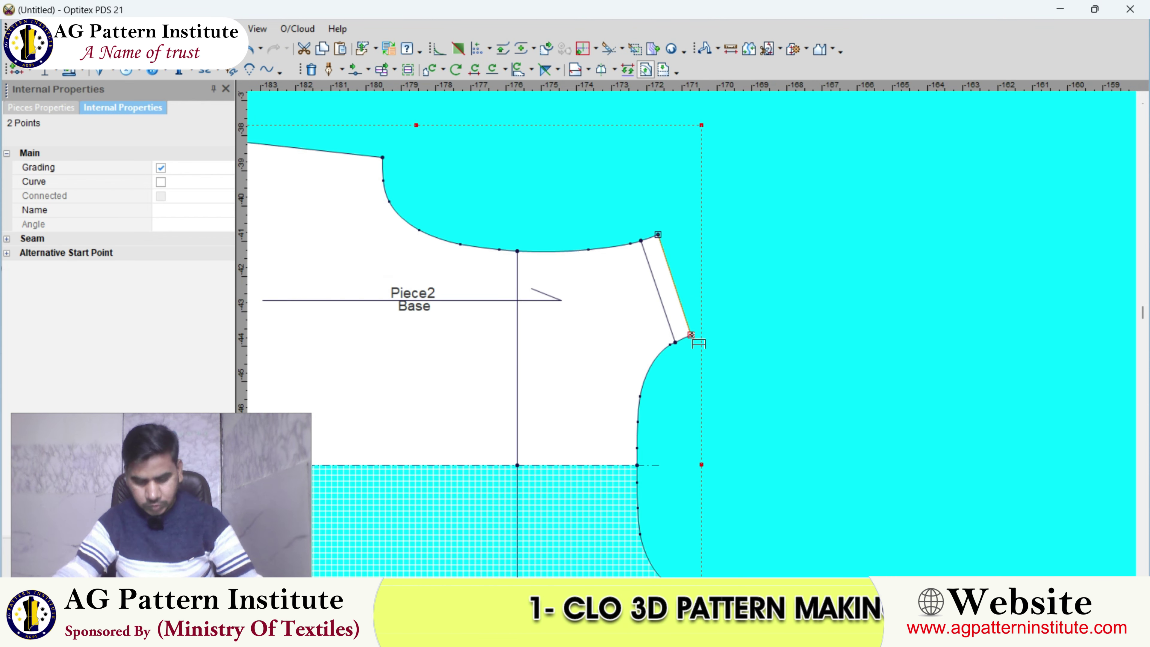
scroll(659, 333, down, 3)
drag(416, 211, 428, 410)
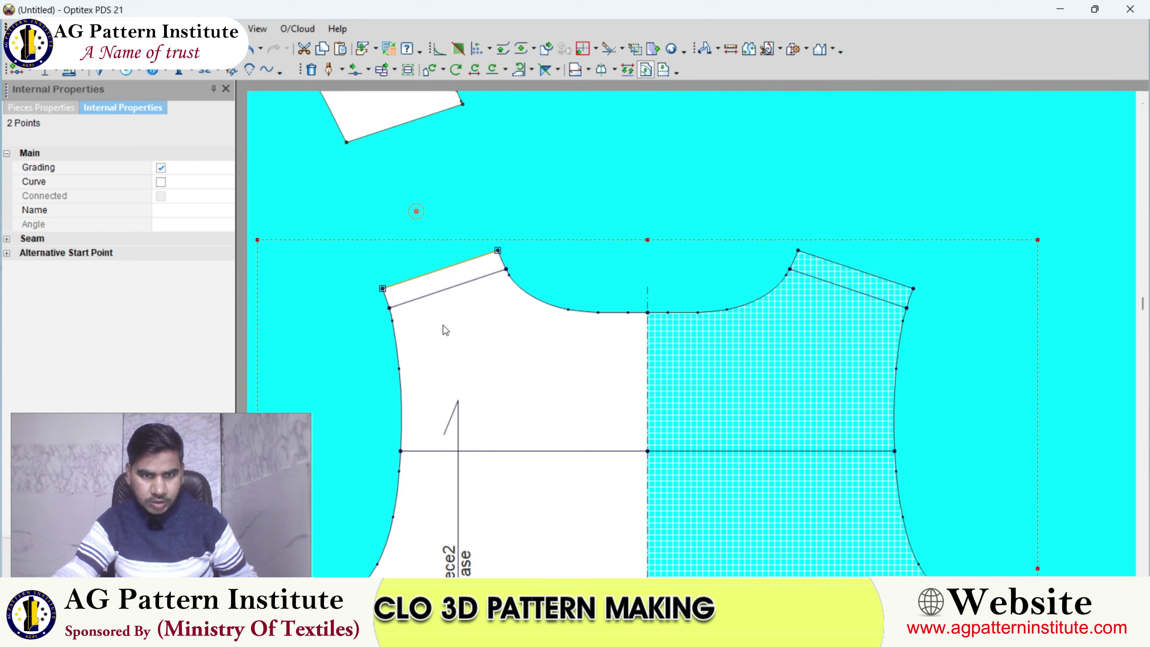
scroll(698, 336, up, 1)
scroll(694, 336, up, 1)
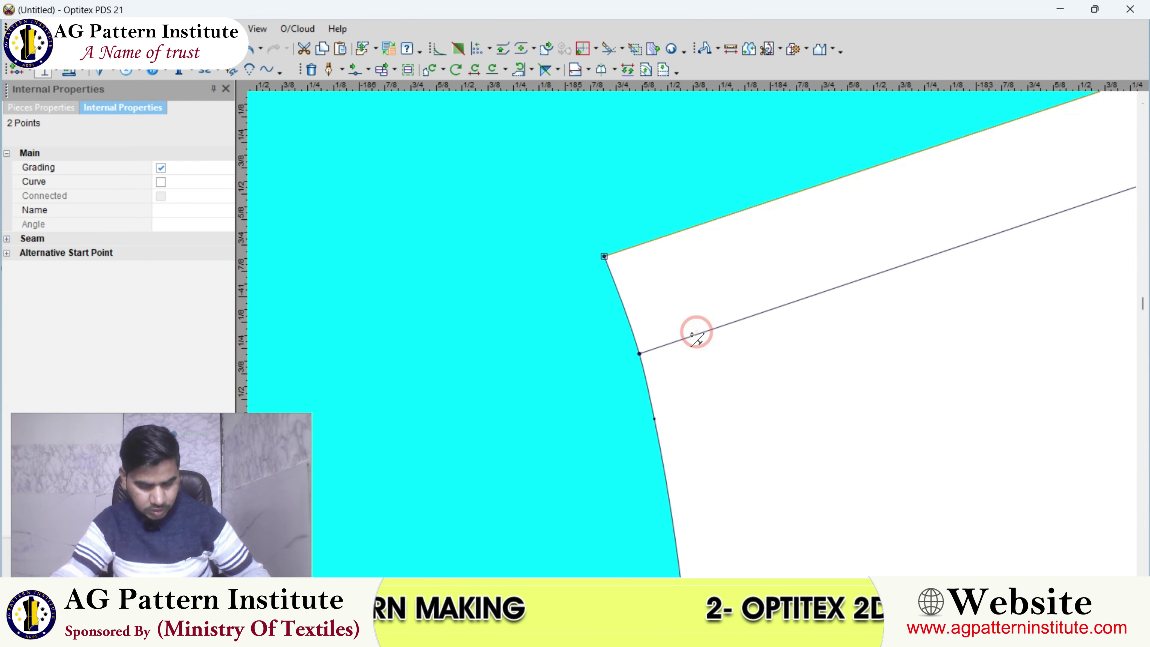
scroll(688, 334, up, 1)
scroll(641, 311, up, 2)
click(630, 266)
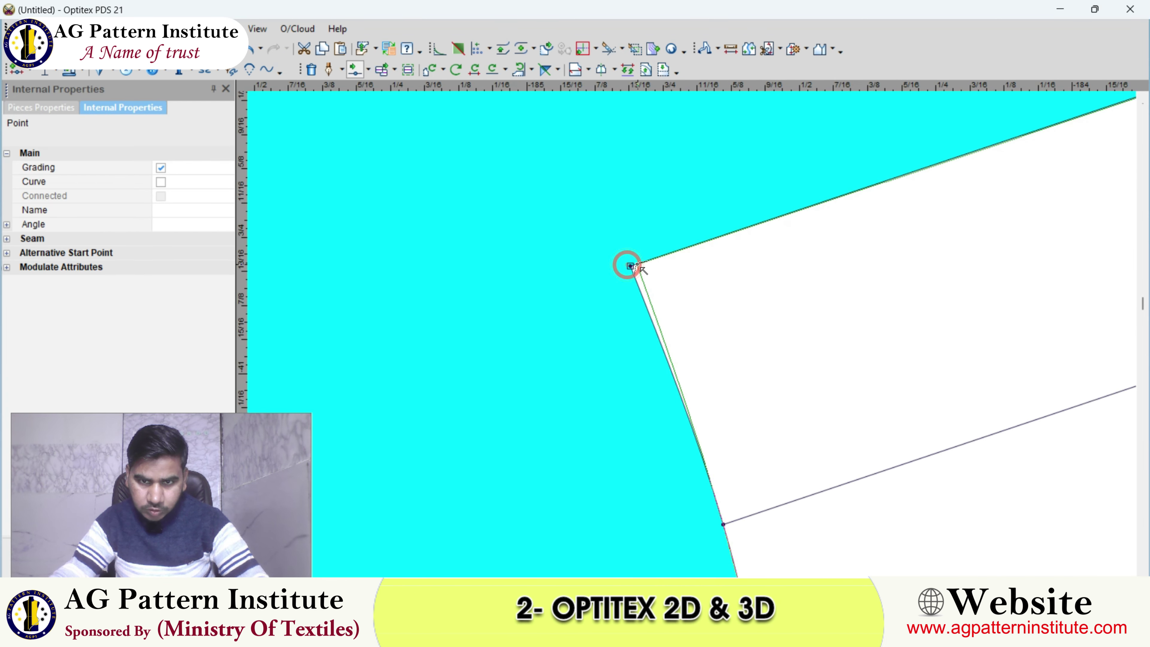
drag(645, 265, 660, 266)
key(Return)
scroll(693, 337, down, 2)
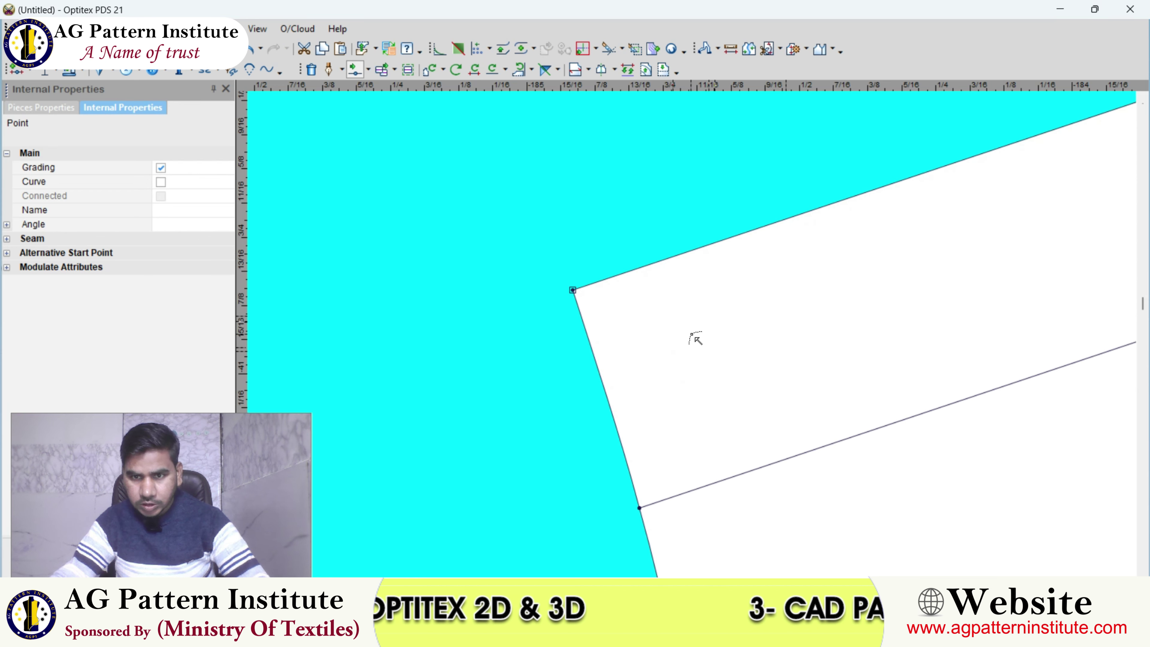
scroll(695, 338, down, 2)
scroll(695, 338, up, 1)
scroll(688, 331, up, 1)
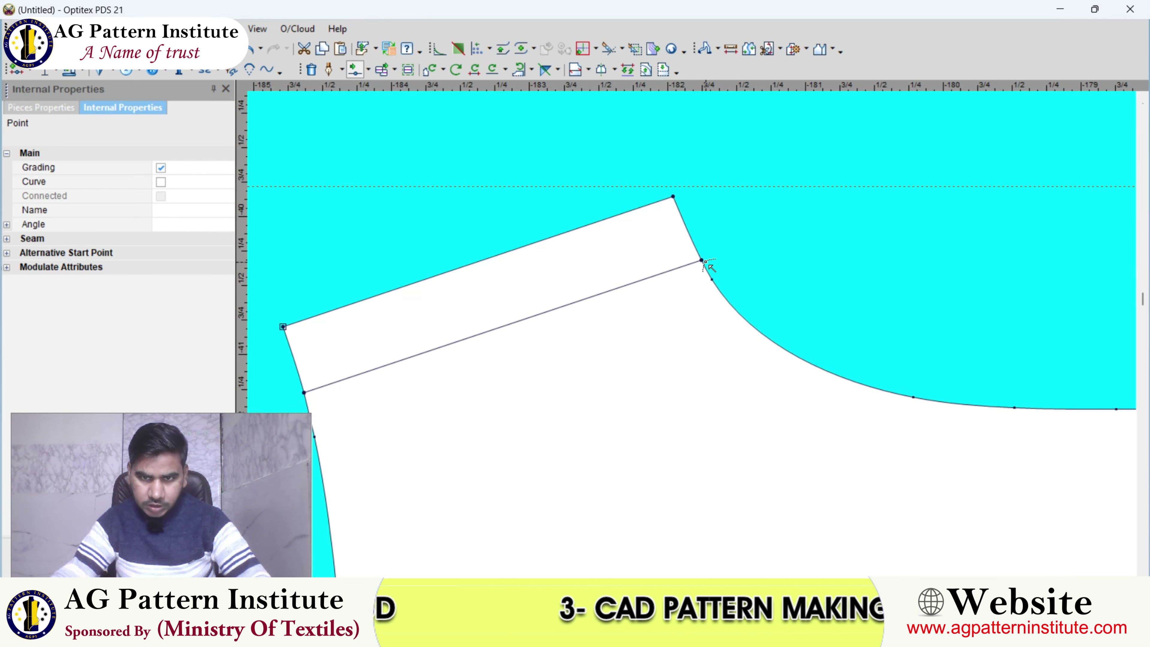
scroll(675, 321, down, 3)
- Flip Piece3, turn it upright with grid half on the right, and place it beside Piece2
right_click(676, 305)
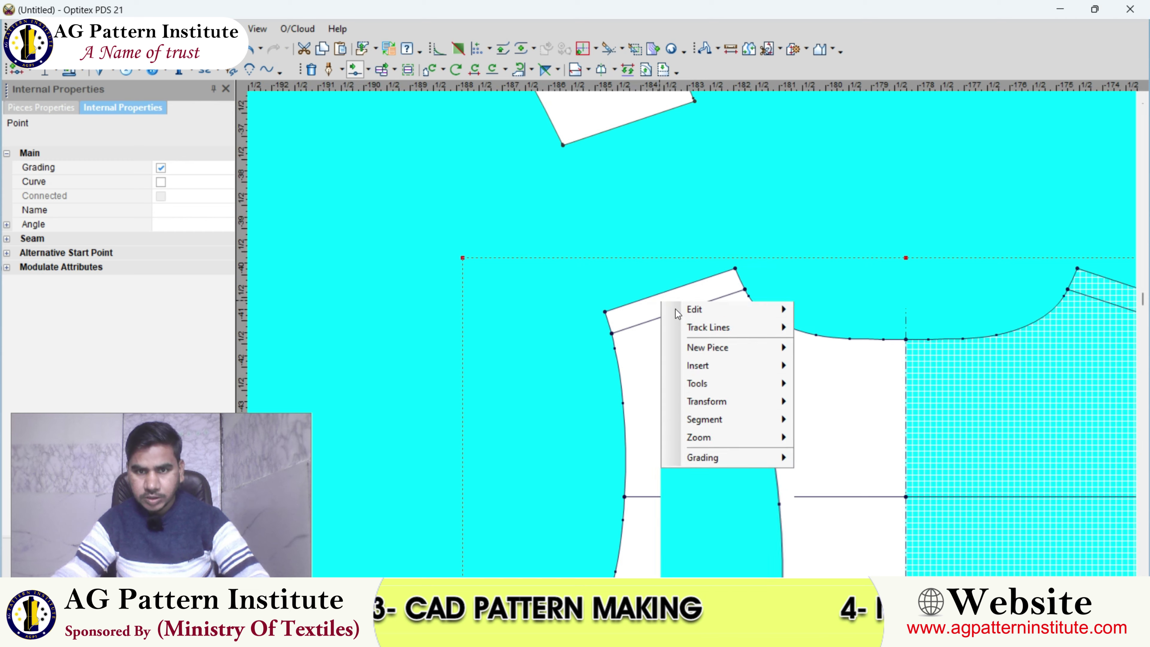
key(Escape)
right_click(675, 257)
click(683, 260)
scroll(651, 236, down, 3)
click(645, 232)
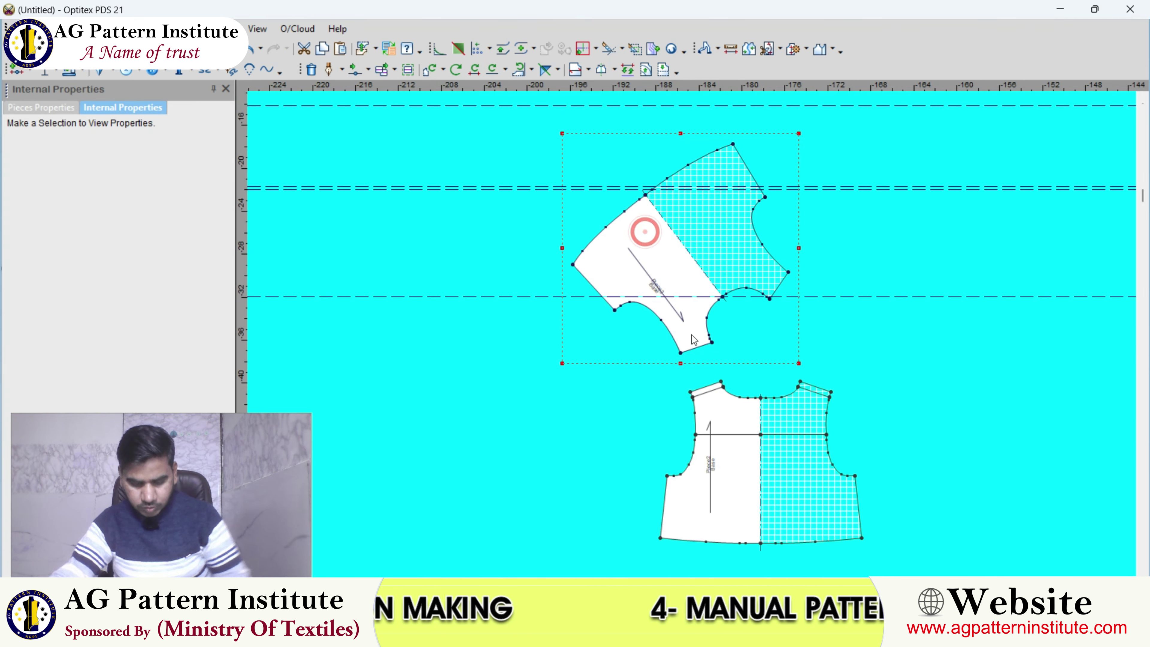
scroll(692, 332, down, 1)
scroll(692, 332, up, 1)
click(696, 297)
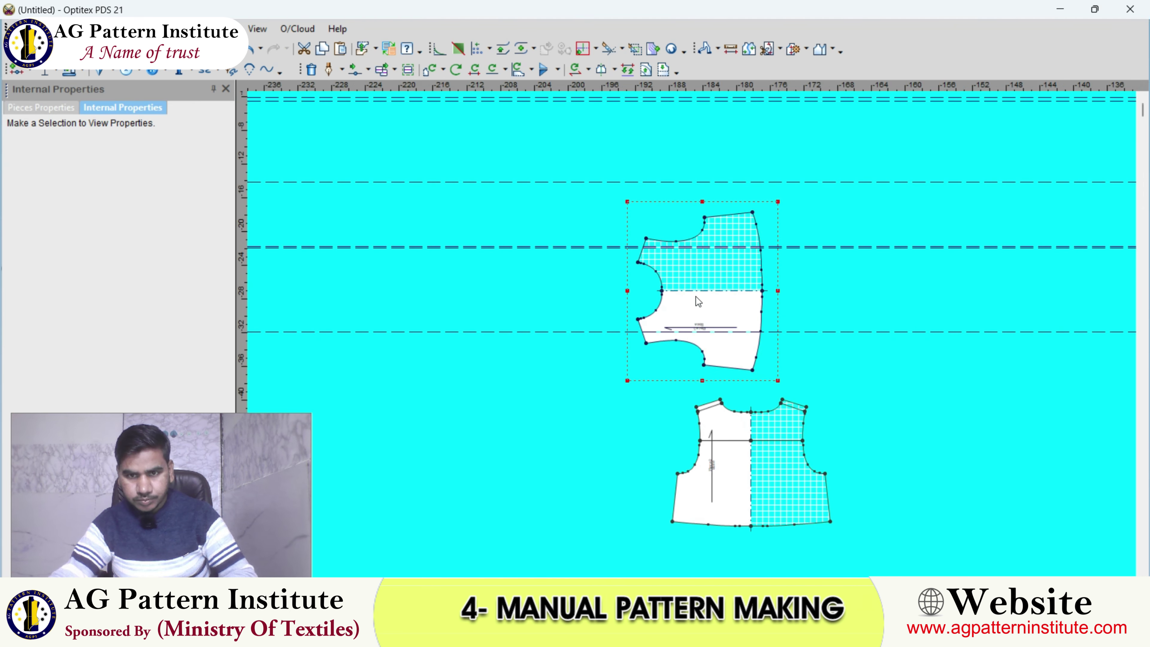
scroll(692, 334, up, 1)
click(692, 334)
scroll(694, 334, down, 2)
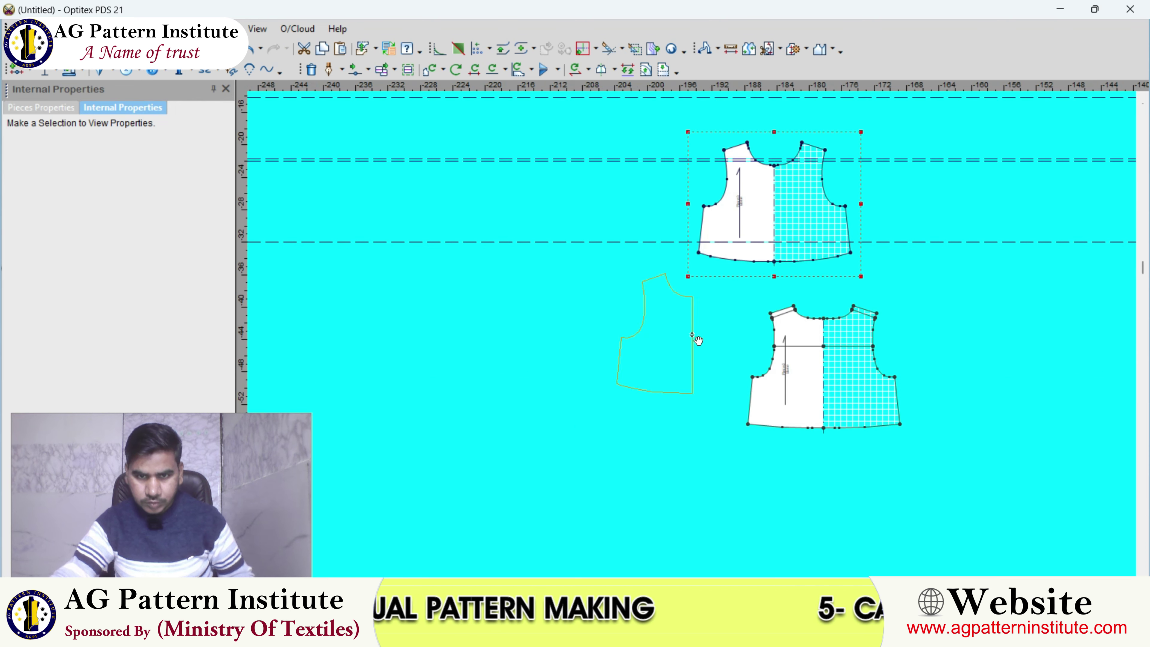
click(693, 348)
- Shorten Piece3's shoulder by moving its outer corner point proportionally by 0.04
scroll(694, 347, up, 4)
scroll(692, 334, up, 1)
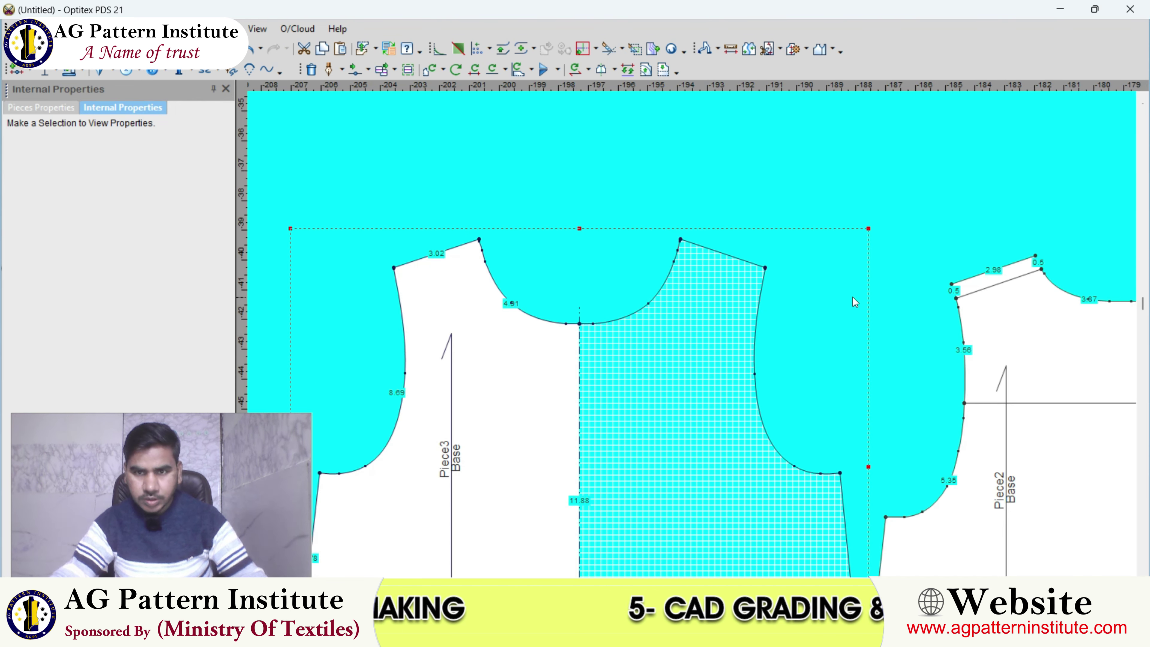
scroll(693, 321, up, 2)
scroll(660, 328, up, 1)
scroll(680, 336, down, 4)
scroll(689, 334, up, 2)
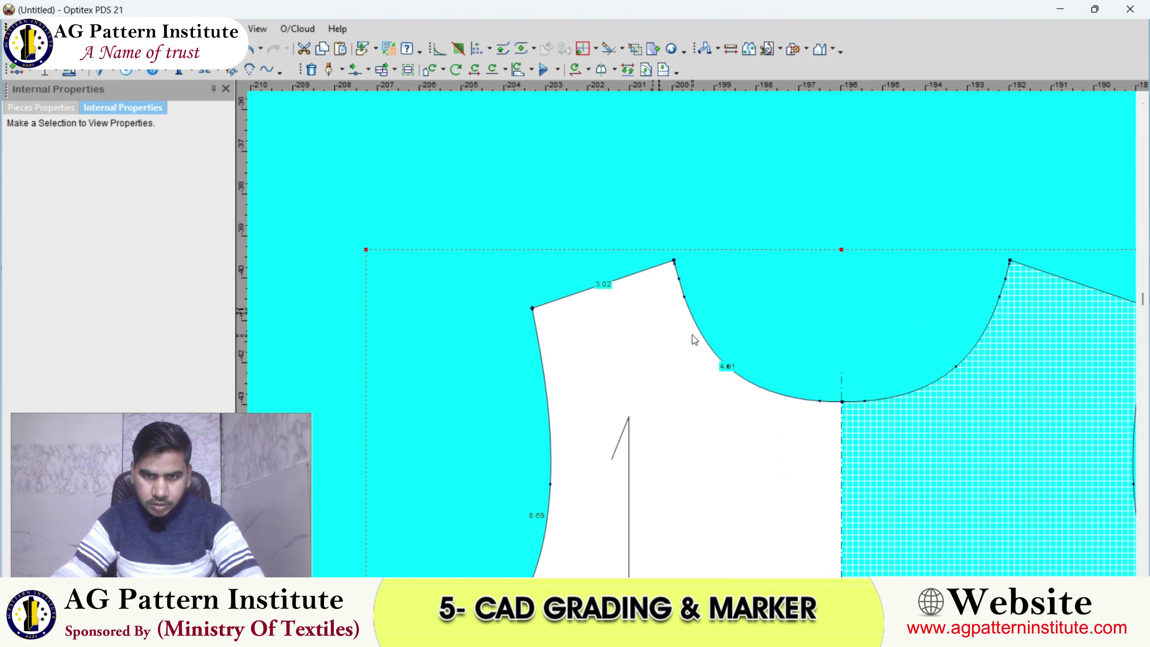
scroll(686, 329, up, 1)
scroll(692, 334, up, 1)
scroll(692, 335, up, 2)
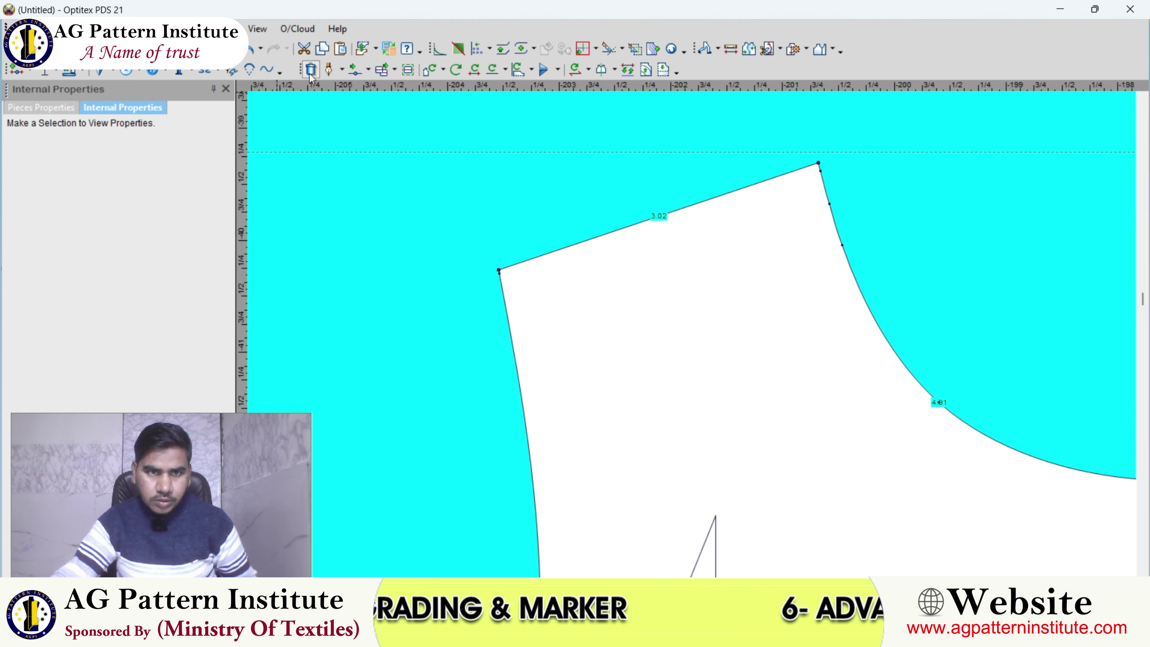
click(367, 70)
click(386, 126)
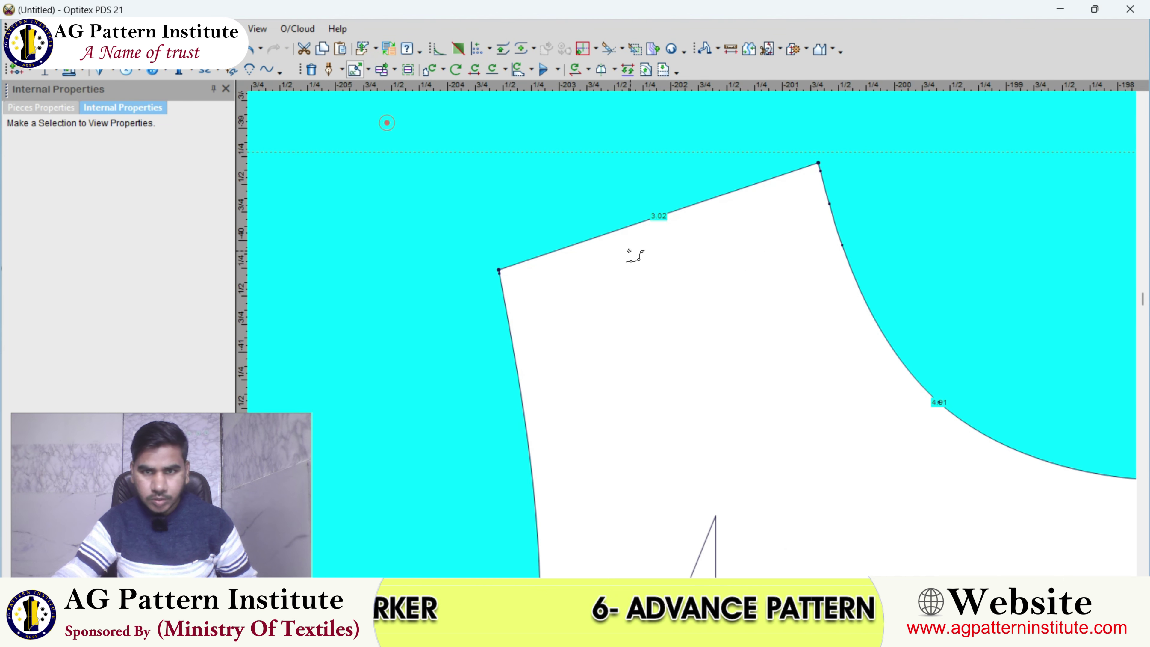
scroll(639, 353, up, 1)
click(601, 334)
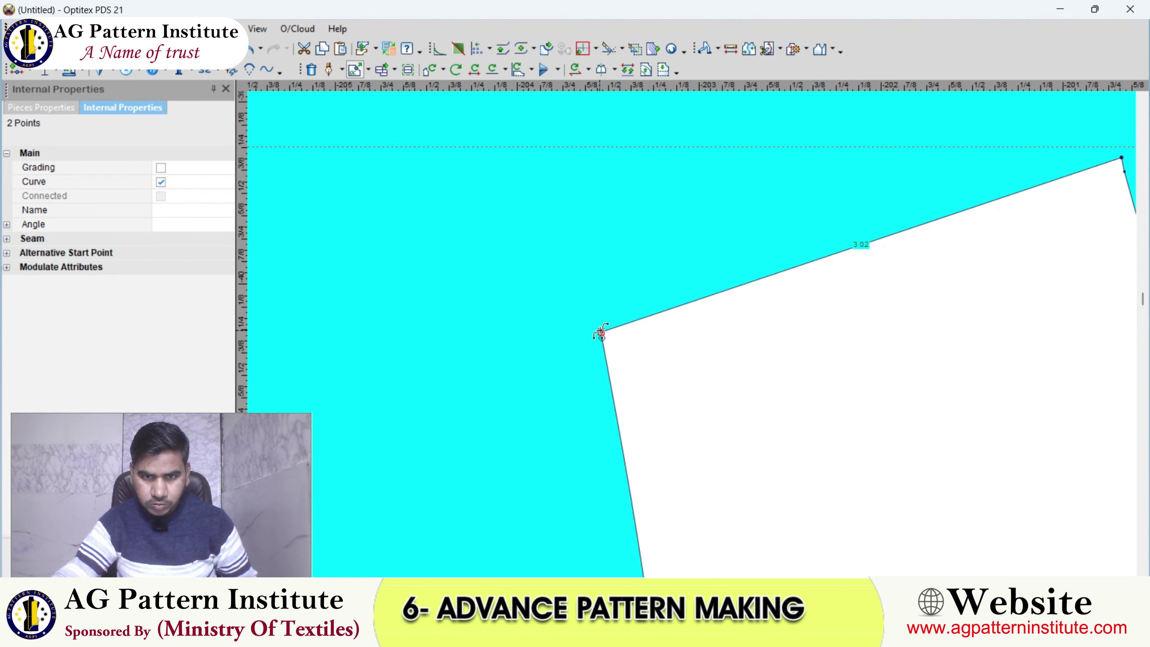
scroll(602, 334, up, 1)
drag(673, 335, 685, 330)
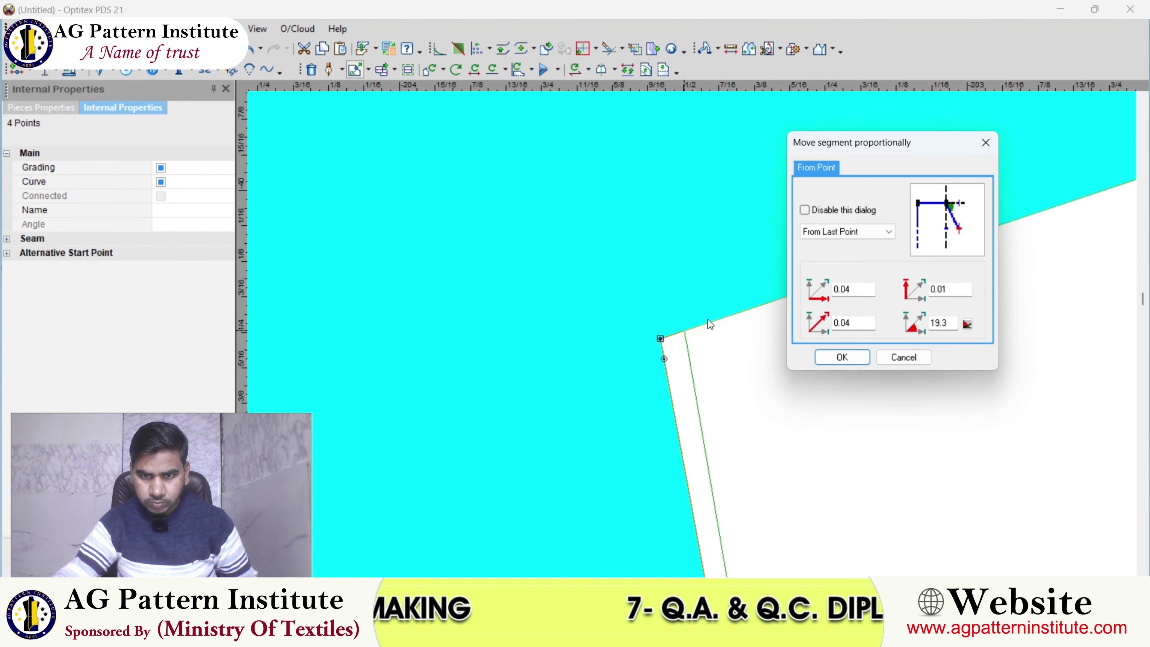
click(830, 358)
scroll(693, 338, down, 1)
scroll(694, 337, down, 1)
scroll(693, 338, down, 1)
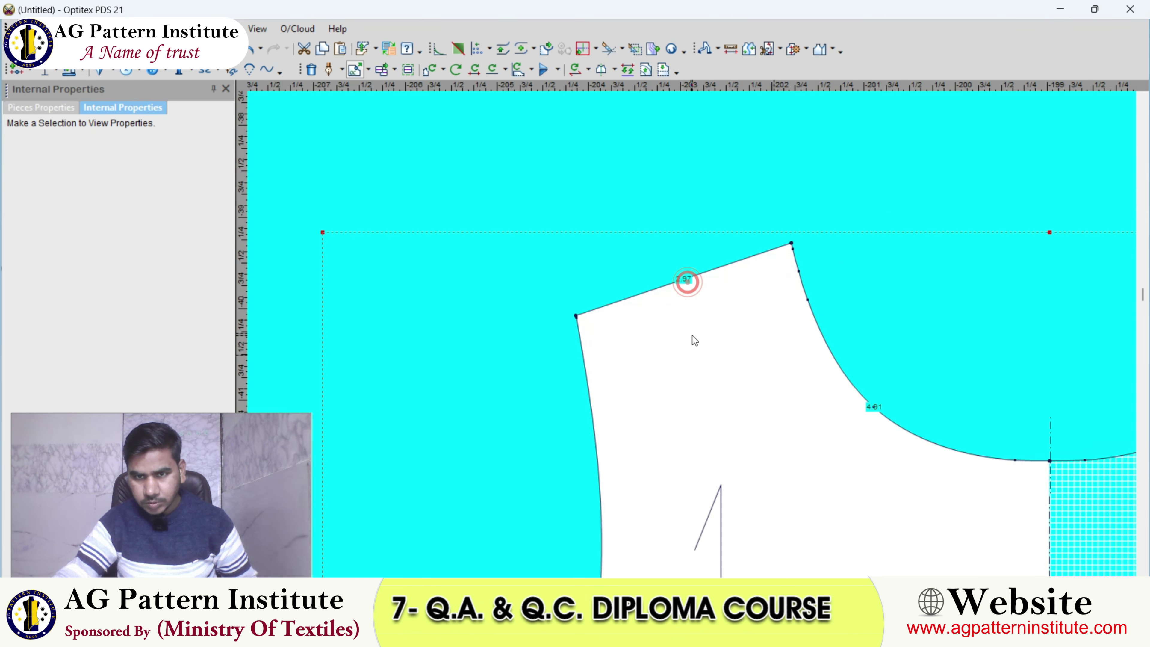
scroll(695, 340, down, 2)
scroll(698, 339, down, 1)
- Nudge Piece3 slightly on the canvas
scroll(684, 354, down, 1)
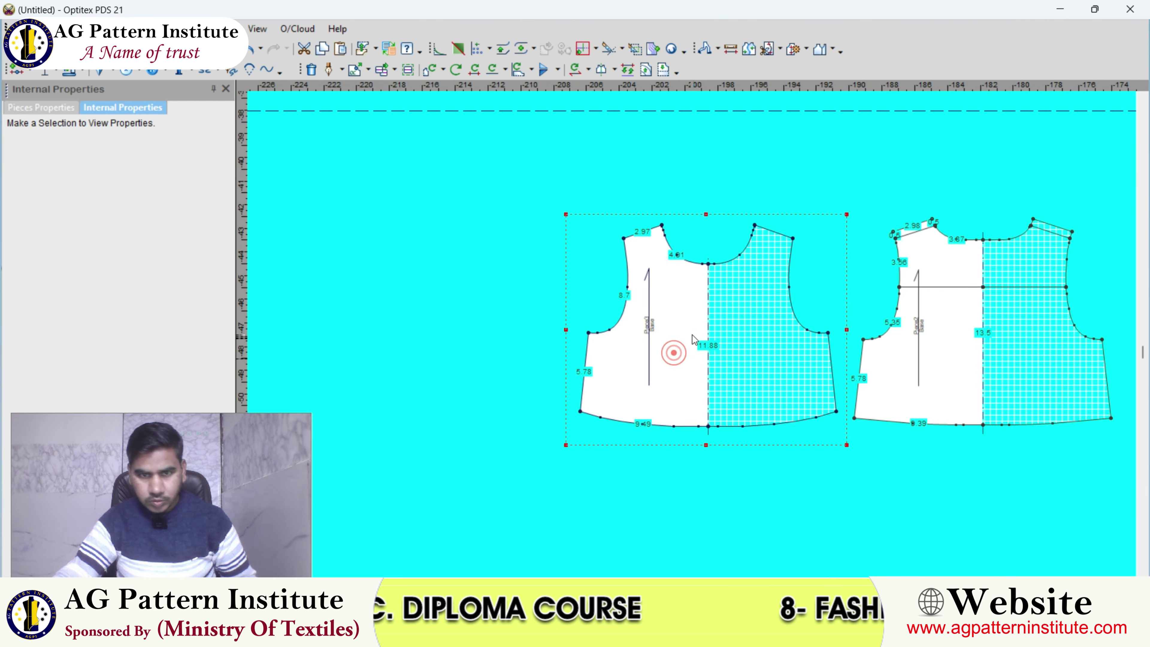
scroll(693, 334, up, 1)
scroll(693, 335, down, 1)
drag(604, 385, 596, 380)
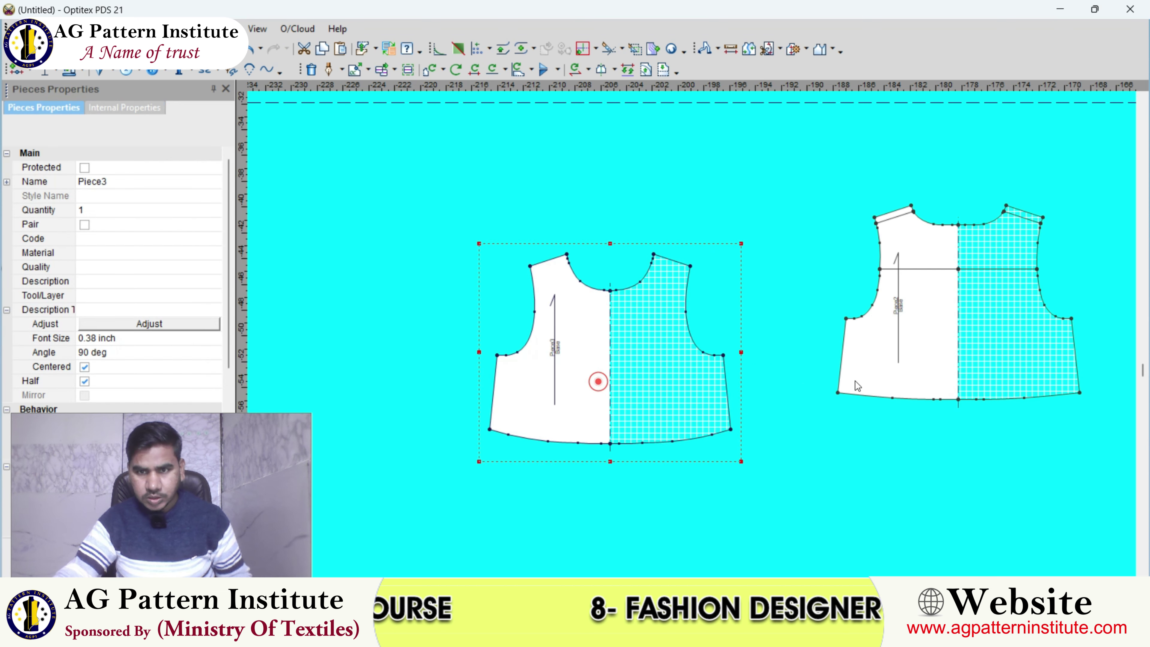
scroll(712, 313, down, 1)
- Cut Piece2 along its horizontal chest line, accepting the default seam attributes
click(658, 327)
scroll(658, 327, up, 2)
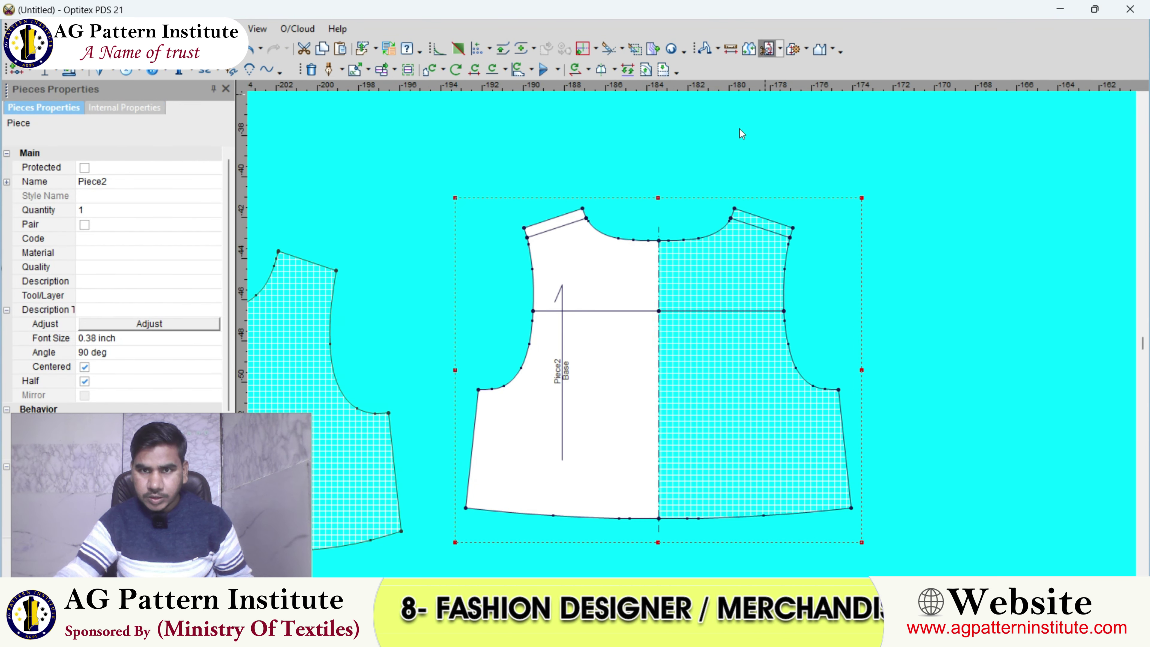
scroll(699, 361, up, 2)
click(700, 358)
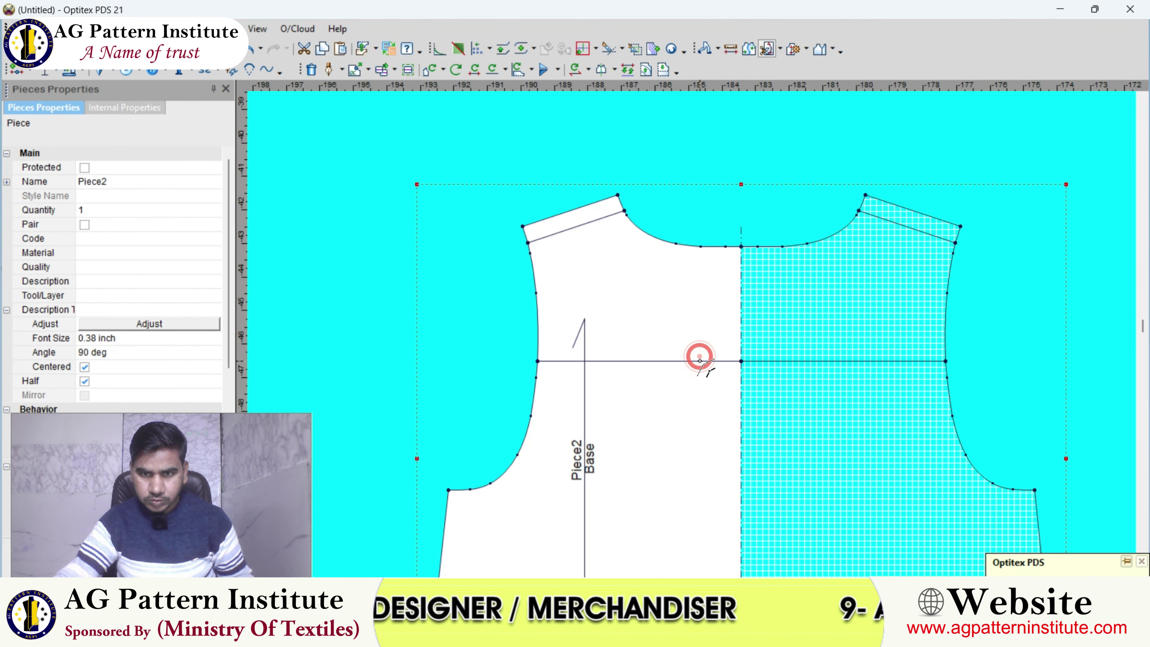
click(700, 361)
click(747, 410)
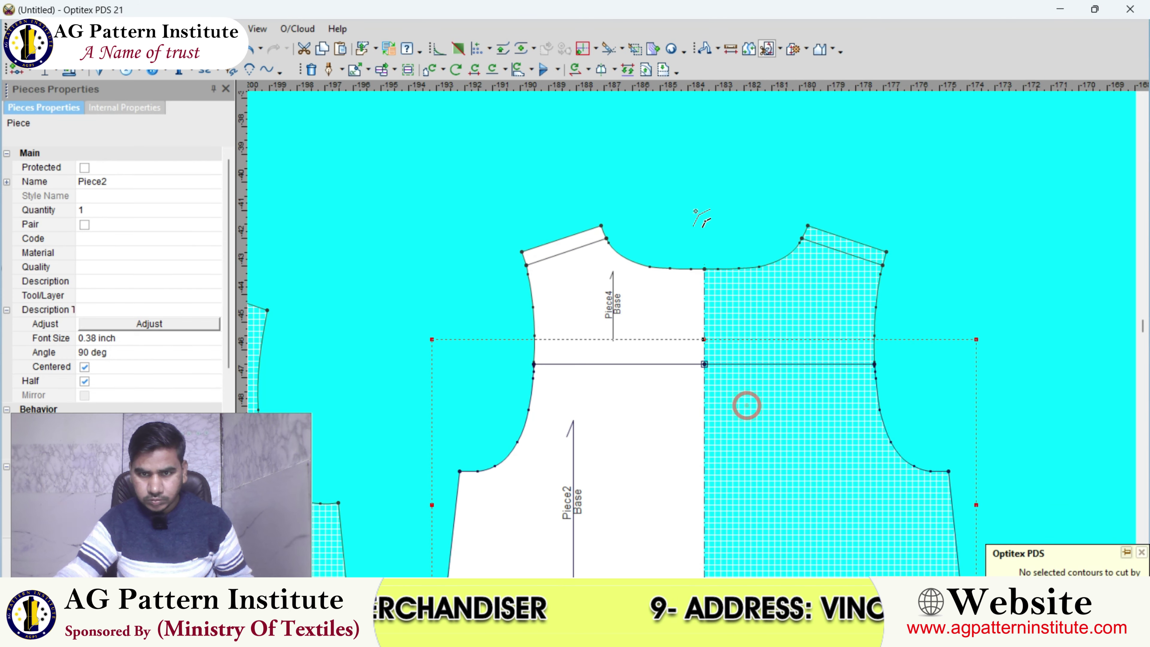
scroll(682, 378, down, 2)
- Flip the lower bodice Piece2 and move it beside Piece3
click(688, 380)
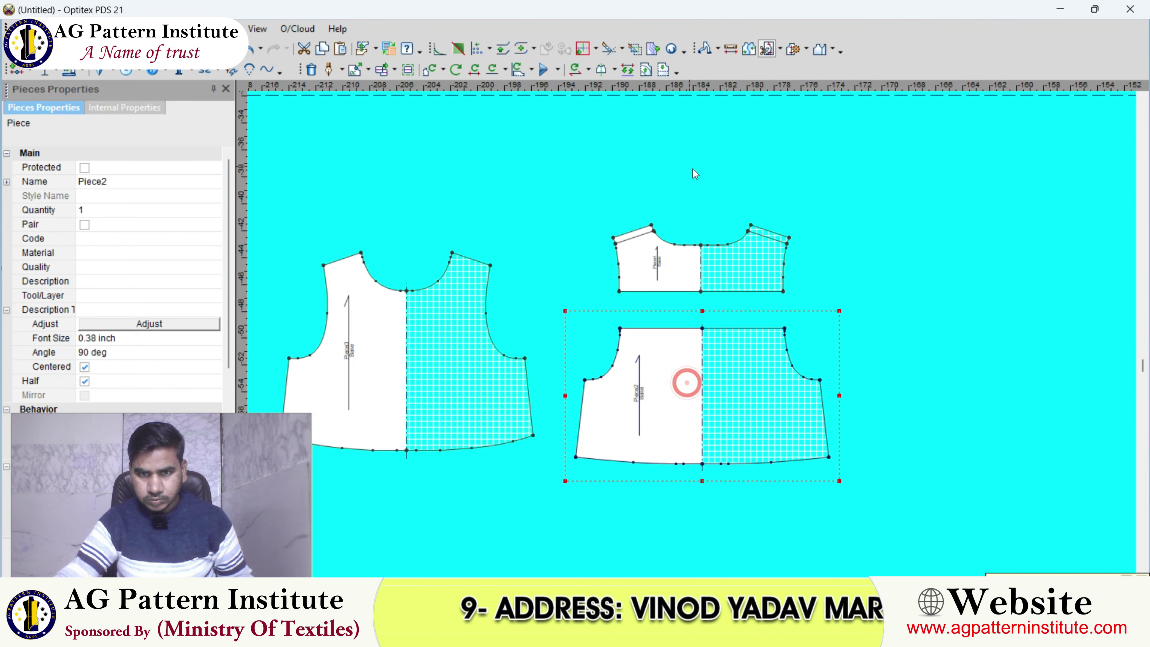
scroll(688, 168, down, 3)
scroll(718, 334, up, 2)
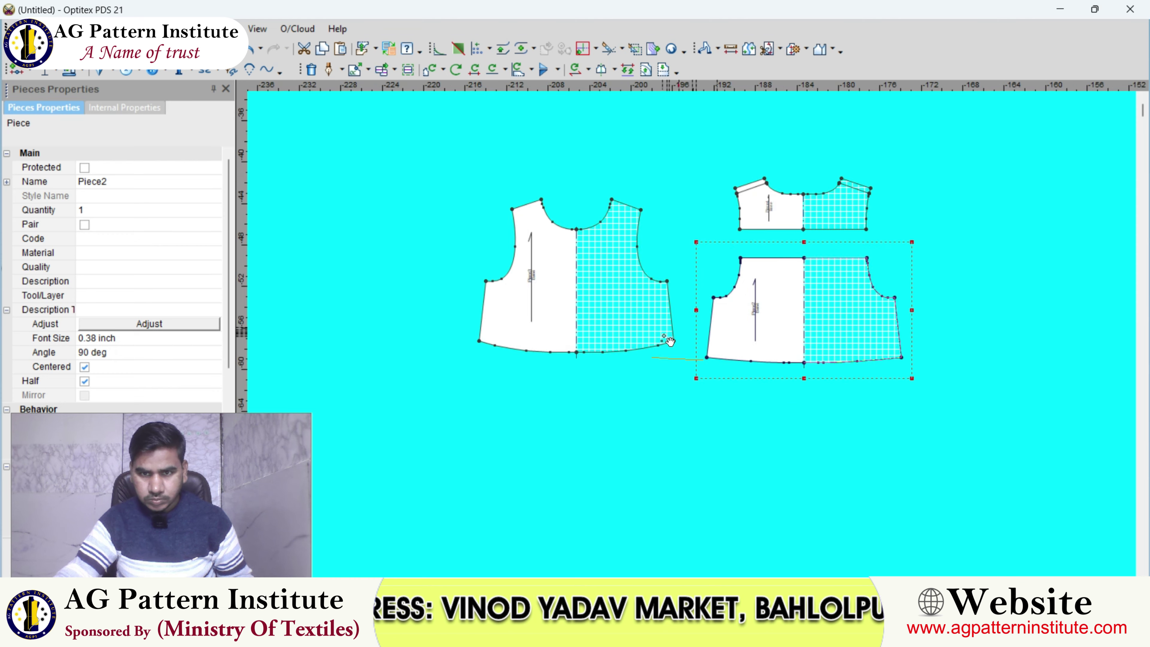
scroll(667, 334, down, 2)
click(655, 329)
scroll(692, 335, down, 1)
click(694, 340)
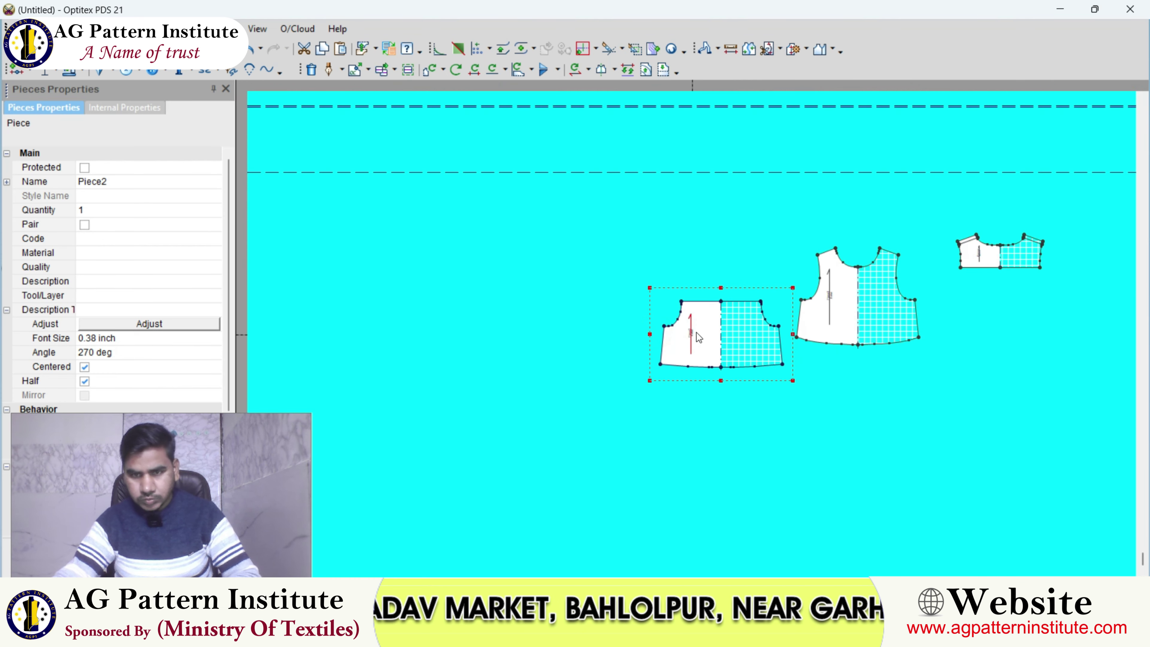
drag(722, 336, 654, 310)
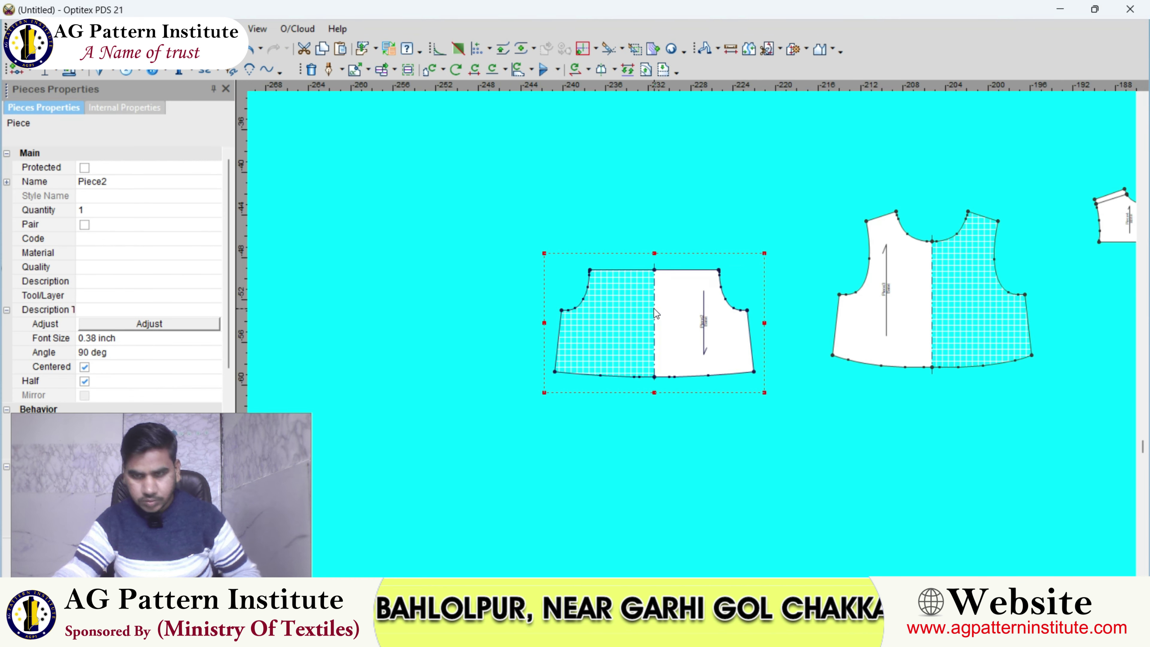
- Walk Piece2 along Piece3's side seam until their hem corners meet
scroll(657, 317, up, 3)
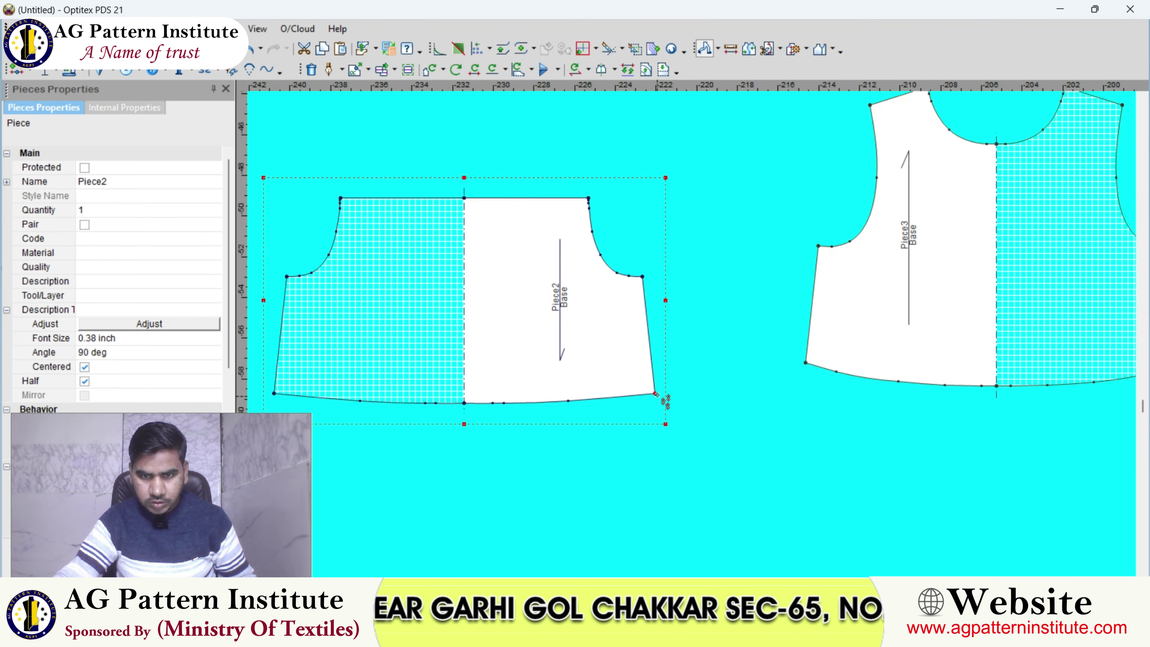
scroll(664, 401, up, 2)
scroll(717, 340, down, 2)
scroll(557, 356, up, 2)
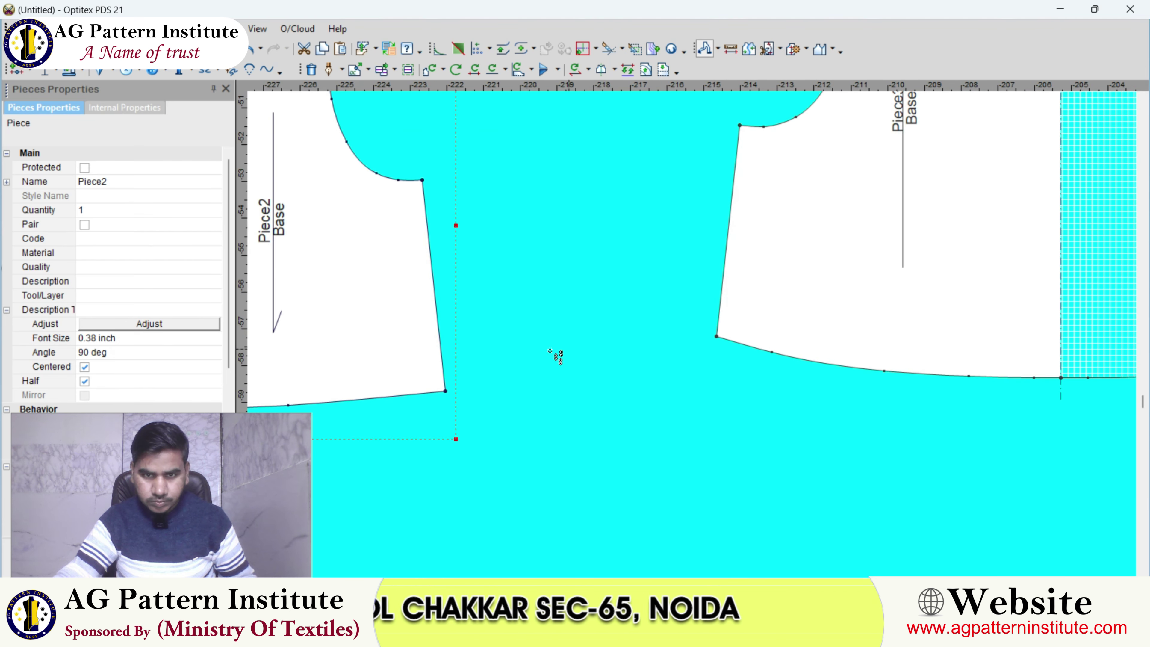
scroll(701, 338, down, 2)
click(701, 339)
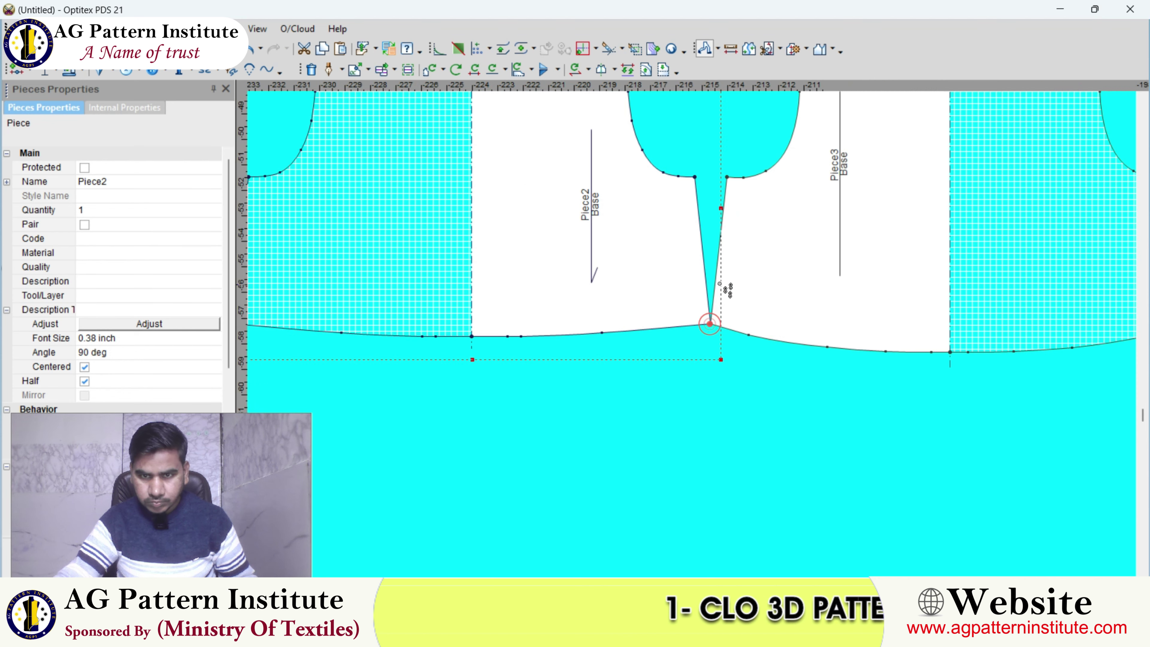
scroll(701, 339, up, 2)
scroll(693, 334, down, 1)
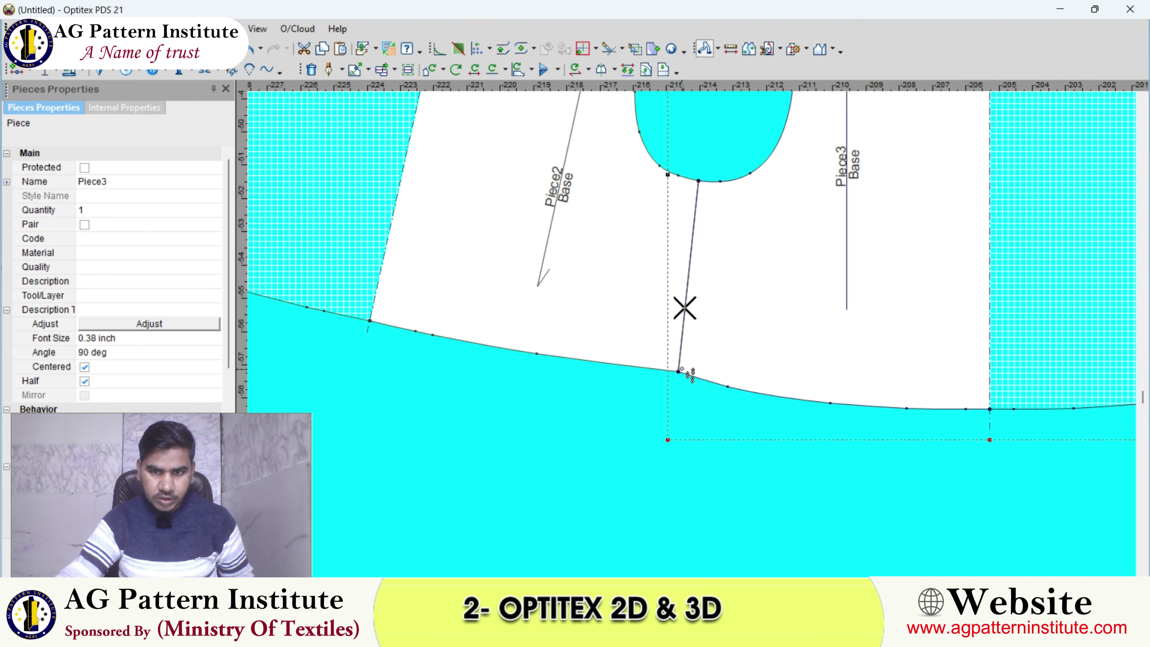
scroll(689, 374, up, 3)
scroll(707, 358, up, 1)
scroll(709, 332, down, 1)
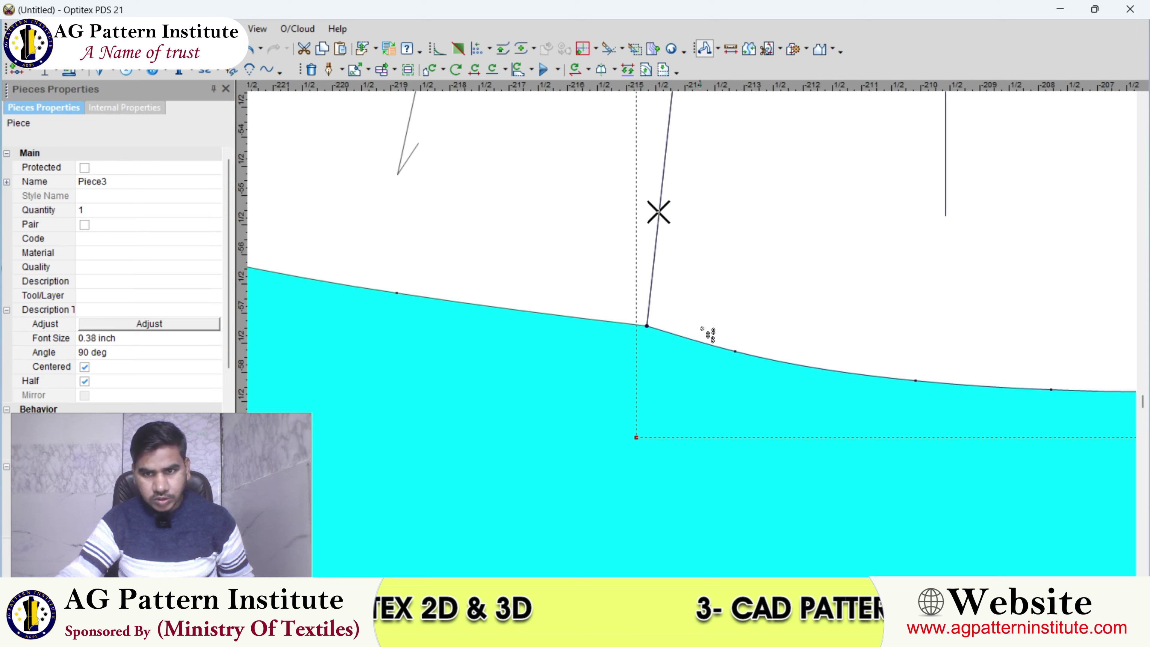
scroll(679, 326, down, 2)
scroll(628, 321, up, 2)
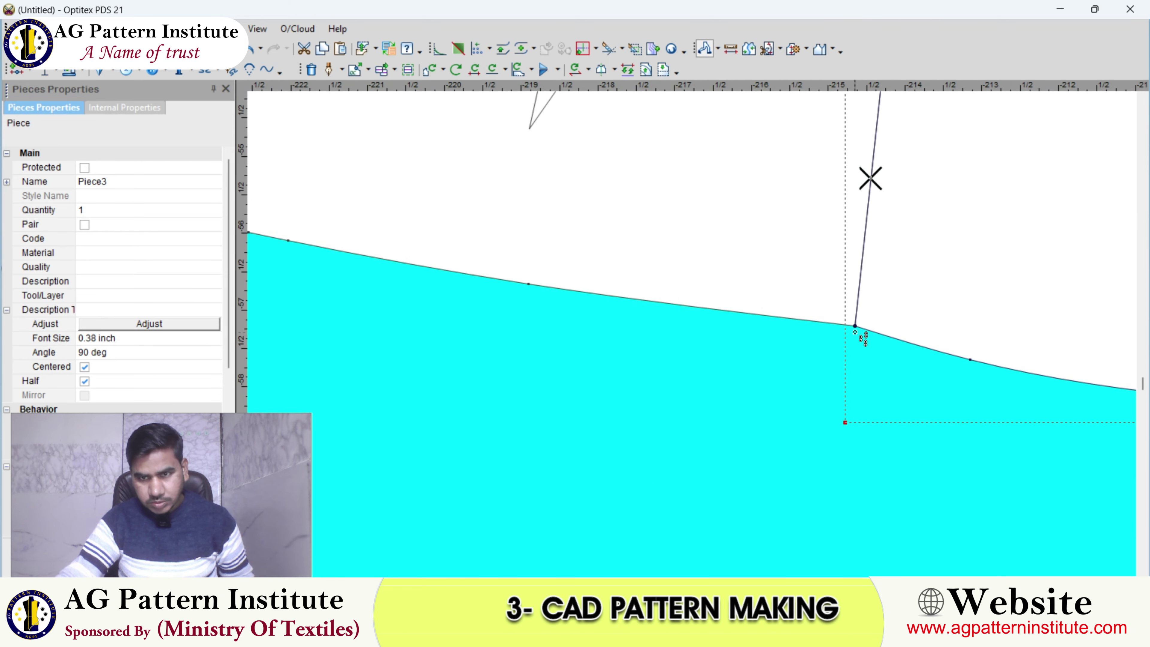
scroll(860, 343, down, 1)
scroll(682, 341, down, 1)
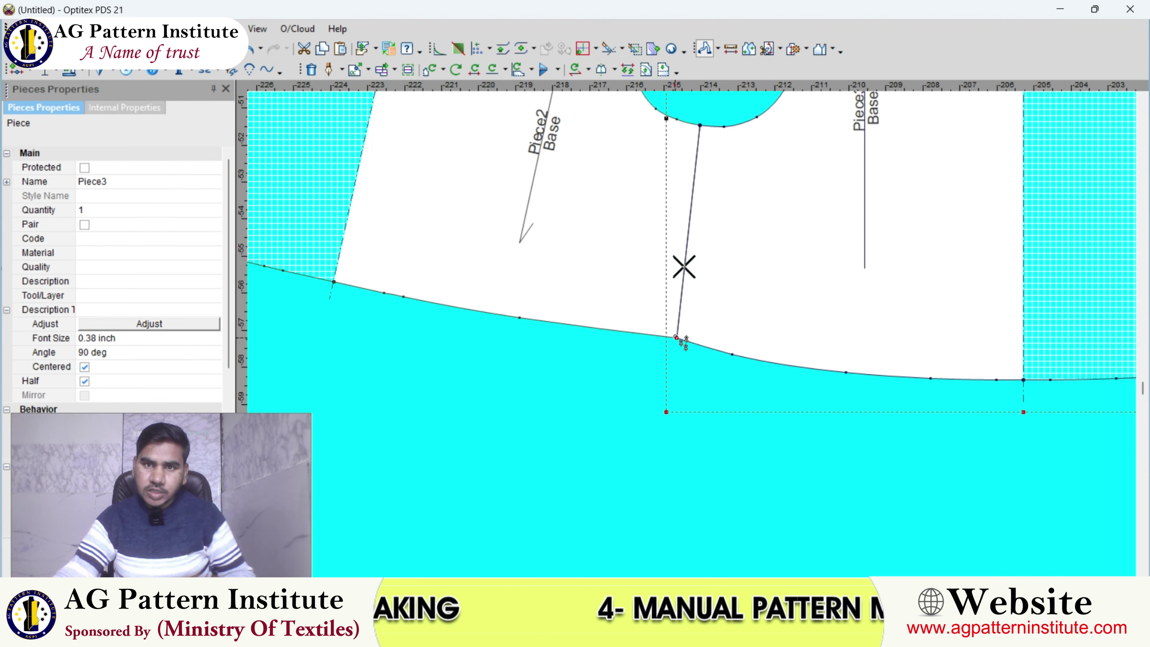
scroll(701, 333, up, 2)
scroll(699, 335, up, 2)
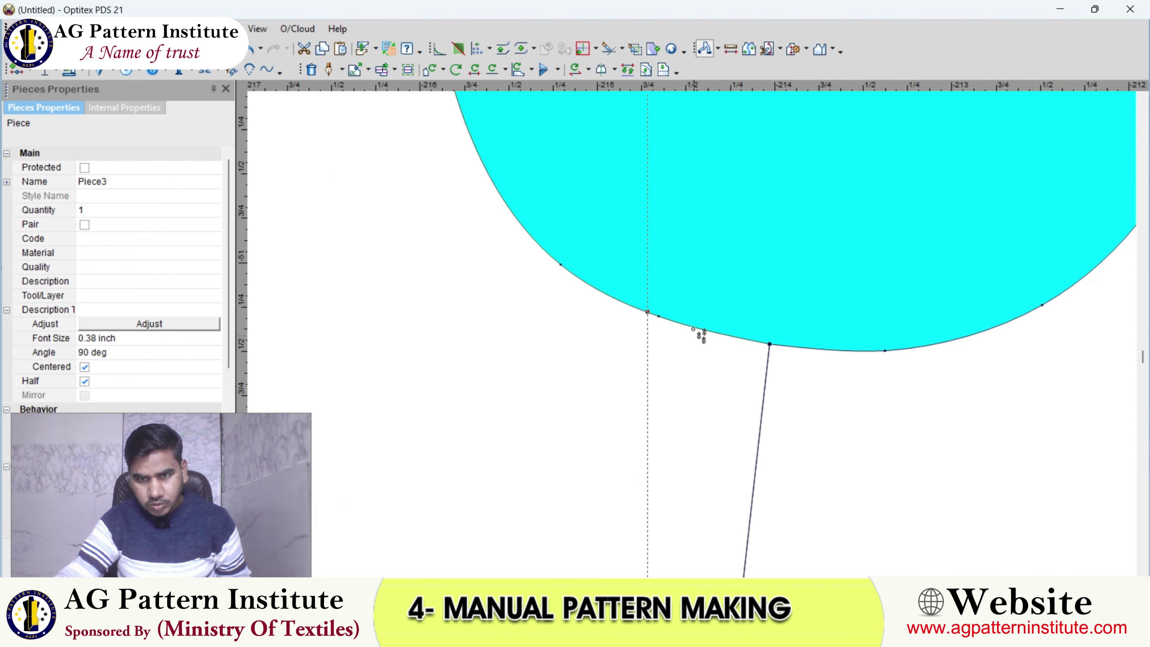
scroll(693, 339, down, 1)
scroll(698, 339, down, 1)
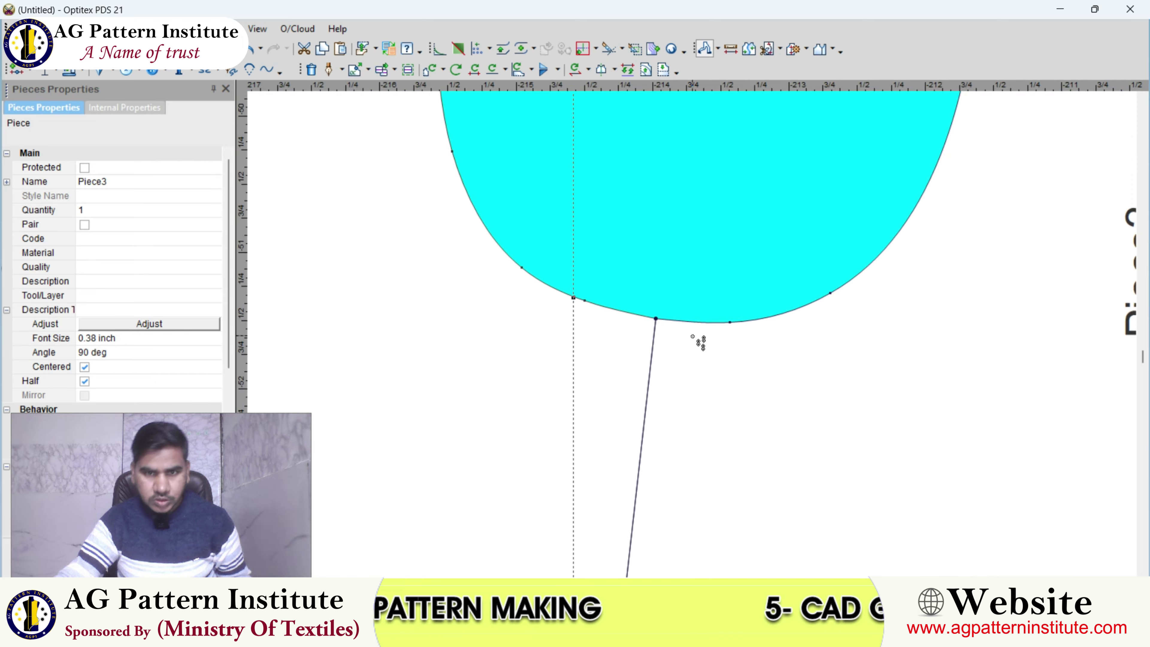
scroll(698, 339, down, 2)
scroll(700, 340, down, 1)
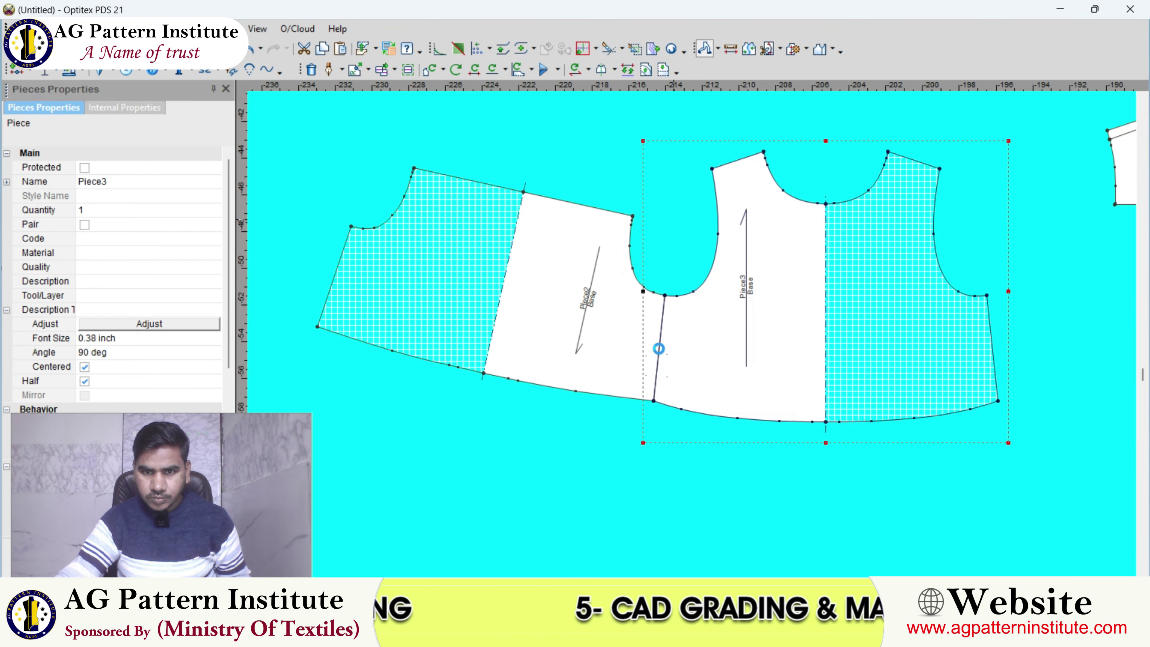
- Finish walking, restore Piece2's position and rotate it to horizontal
right_click(659, 349)
click(613, 343)
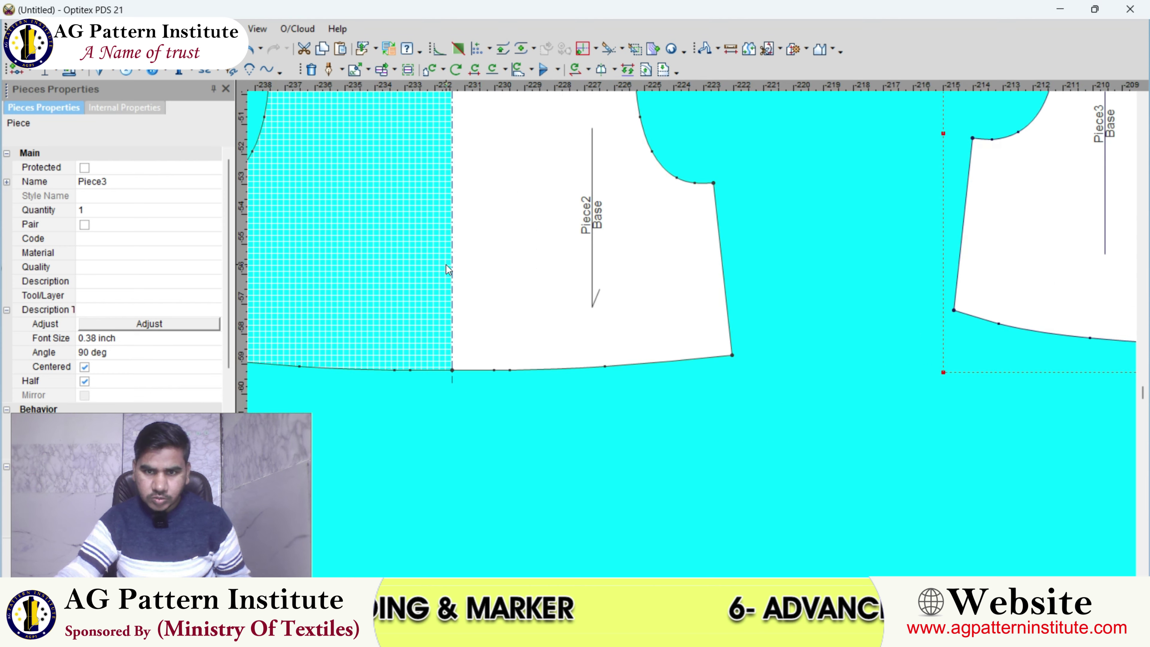
click(455, 261)
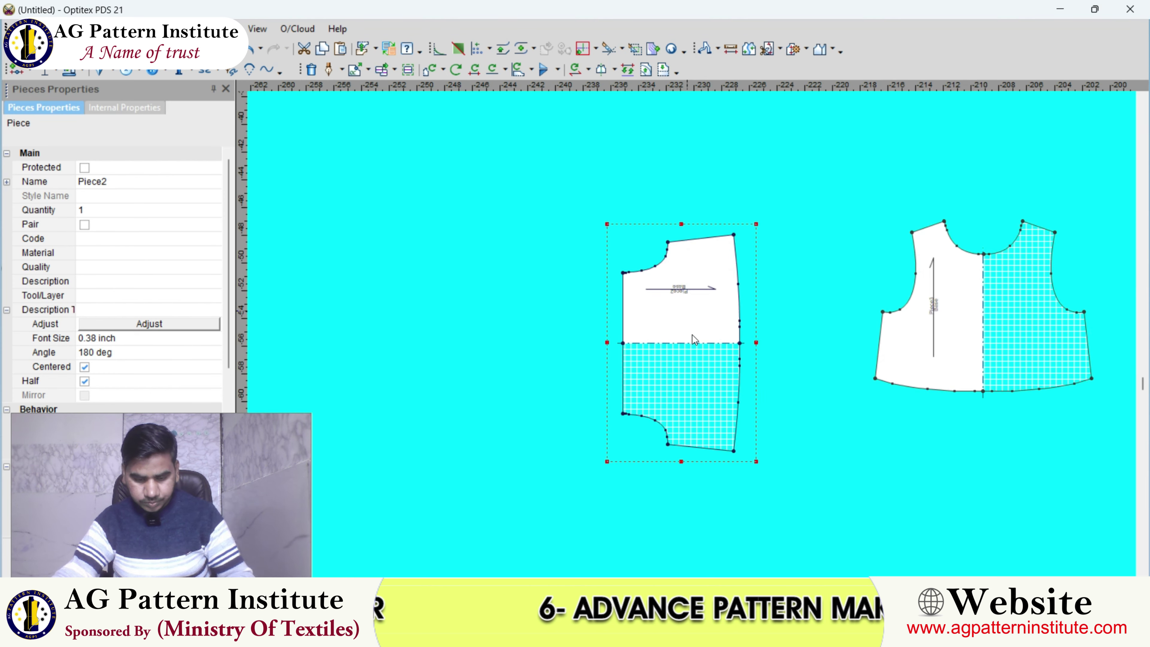
click(694, 336)
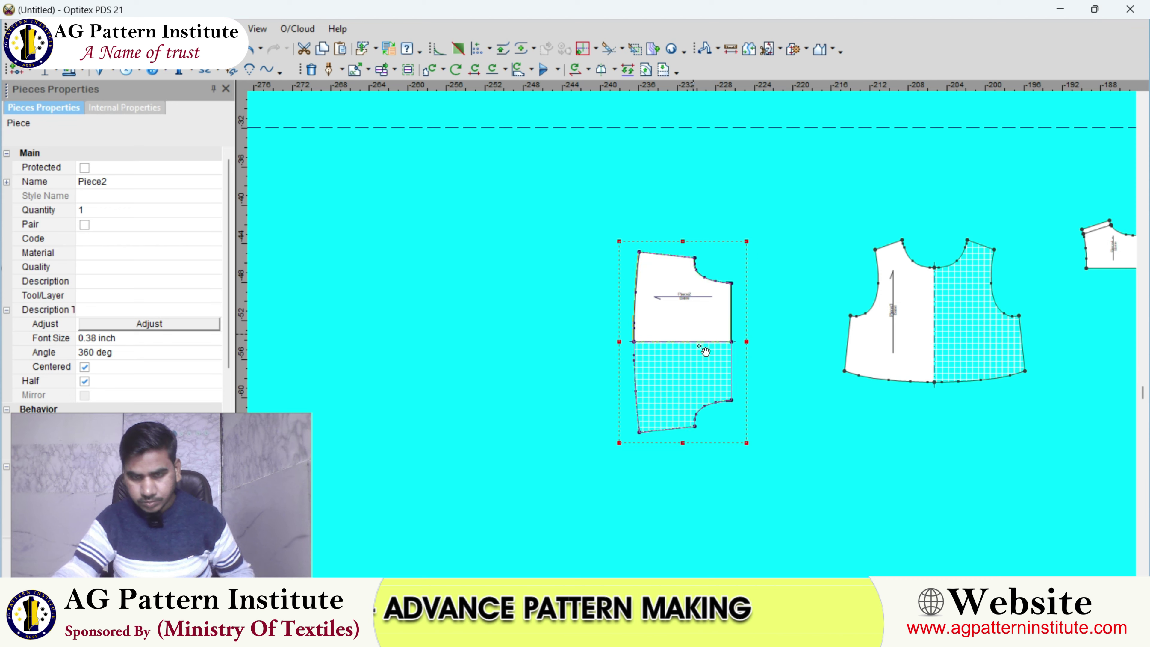
click(693, 336)
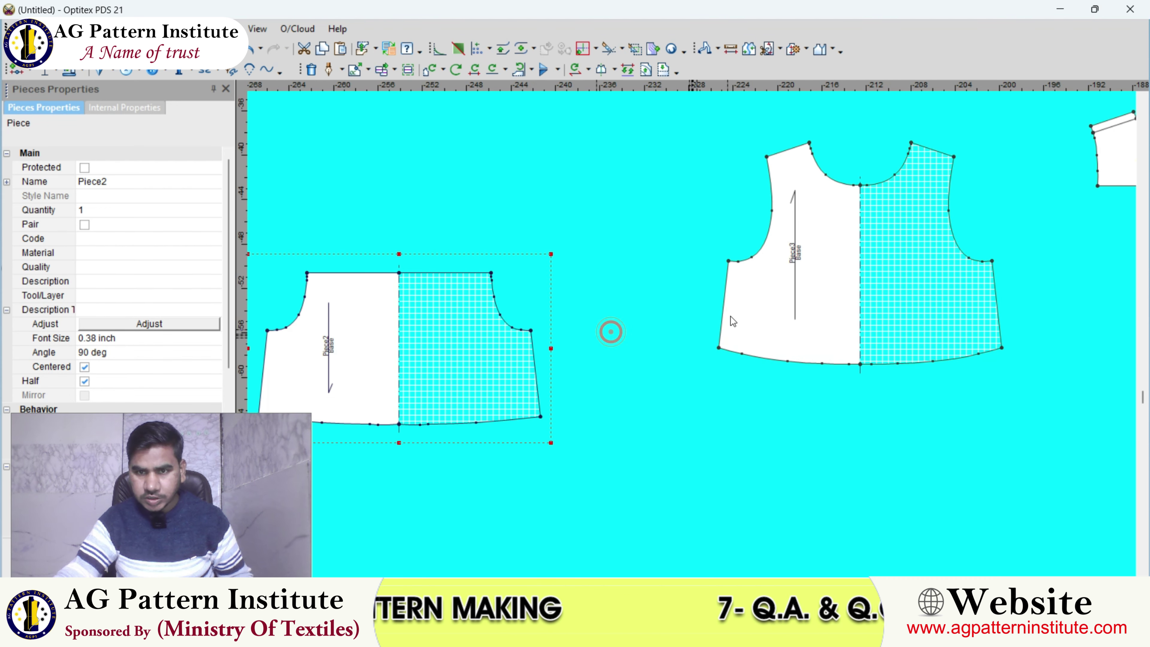
- Place Piece3 beside Piece2 and the yoke Piece4 above the bodice, zoomed in
drag(785, 368, 629, 368)
scroll(630, 368, down, 2)
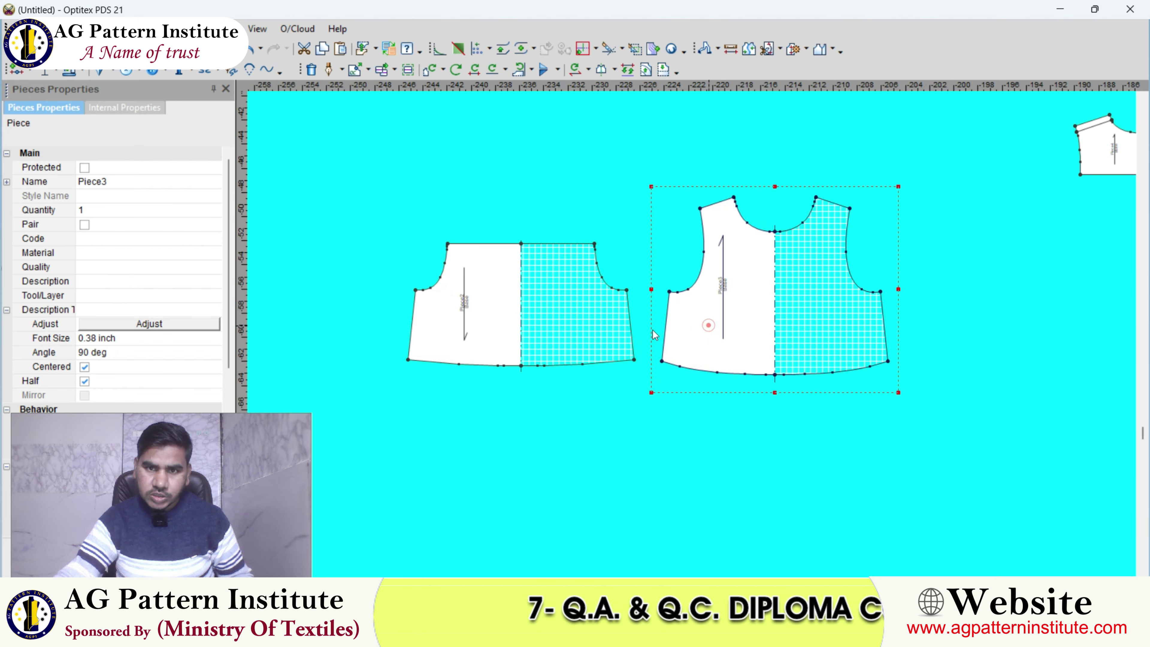
click(592, 326)
drag(699, 334, 706, 335)
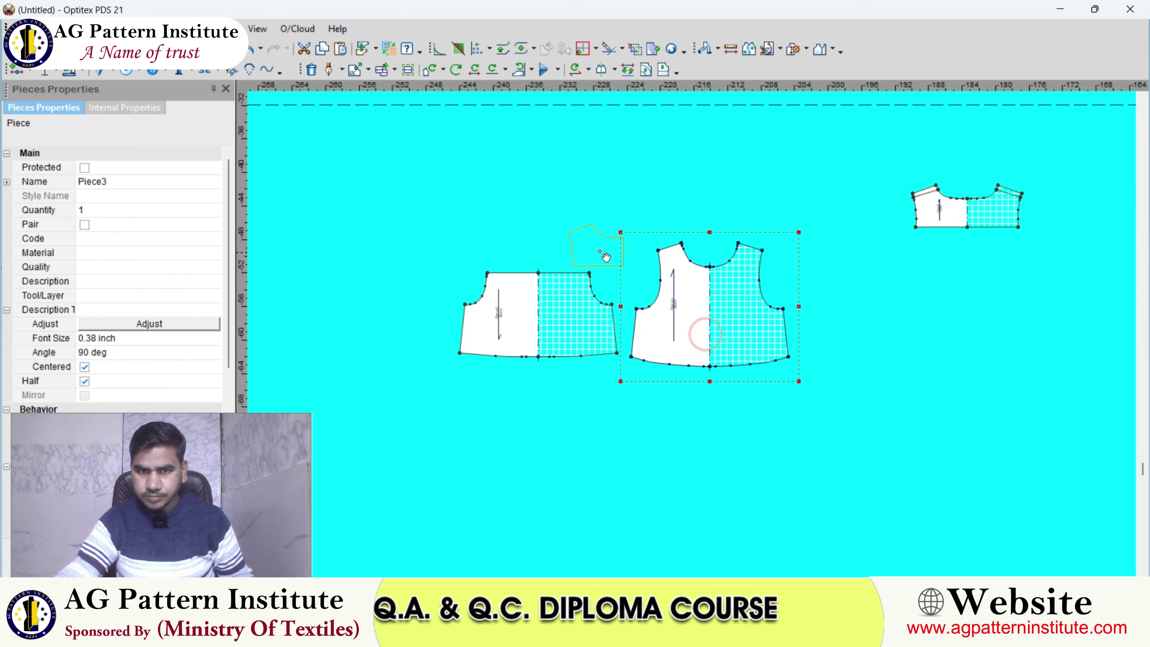
scroll(606, 257, up, 1)
drag(605, 258, 694, 340)
scroll(660, 318, up, 1)
scroll(689, 338, up, 1)
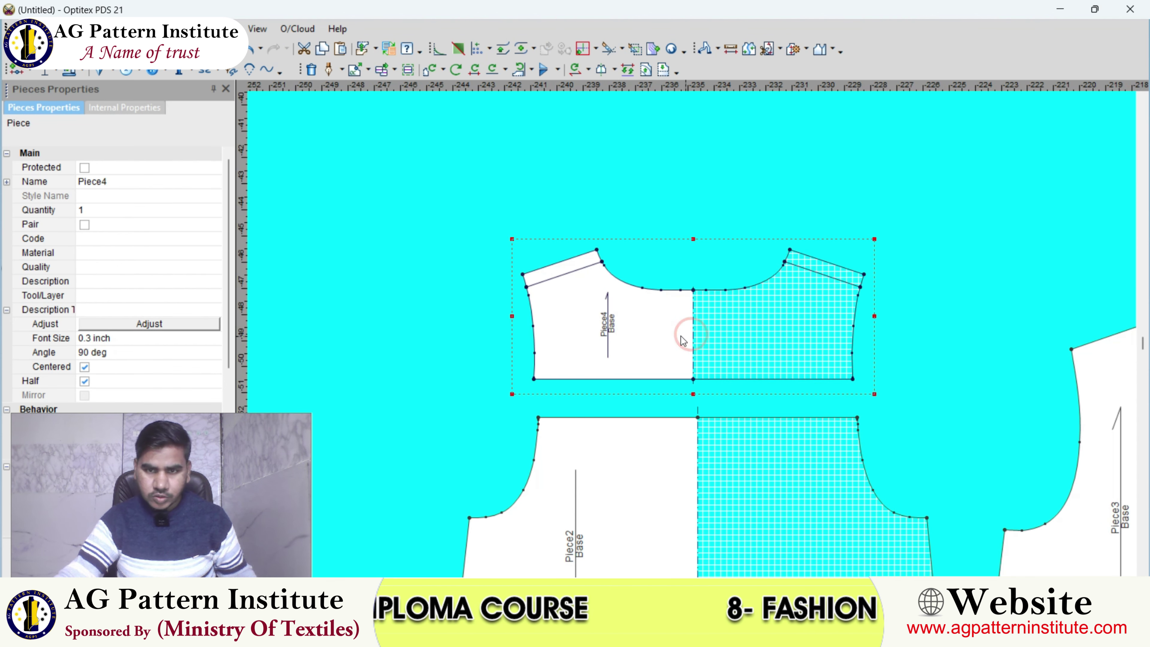
- Set the yoke's guide line to Horizontal 3/4 in Guide Line Properties
scroll(693, 296, up, 1)
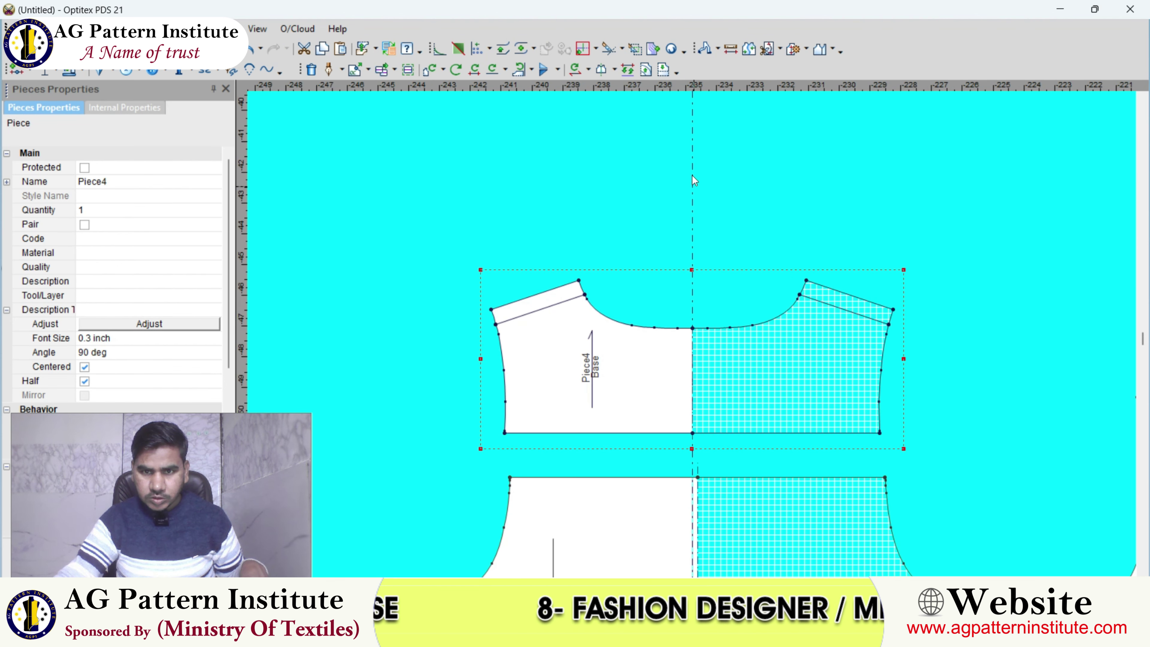
click(722, 431)
text(3/4)
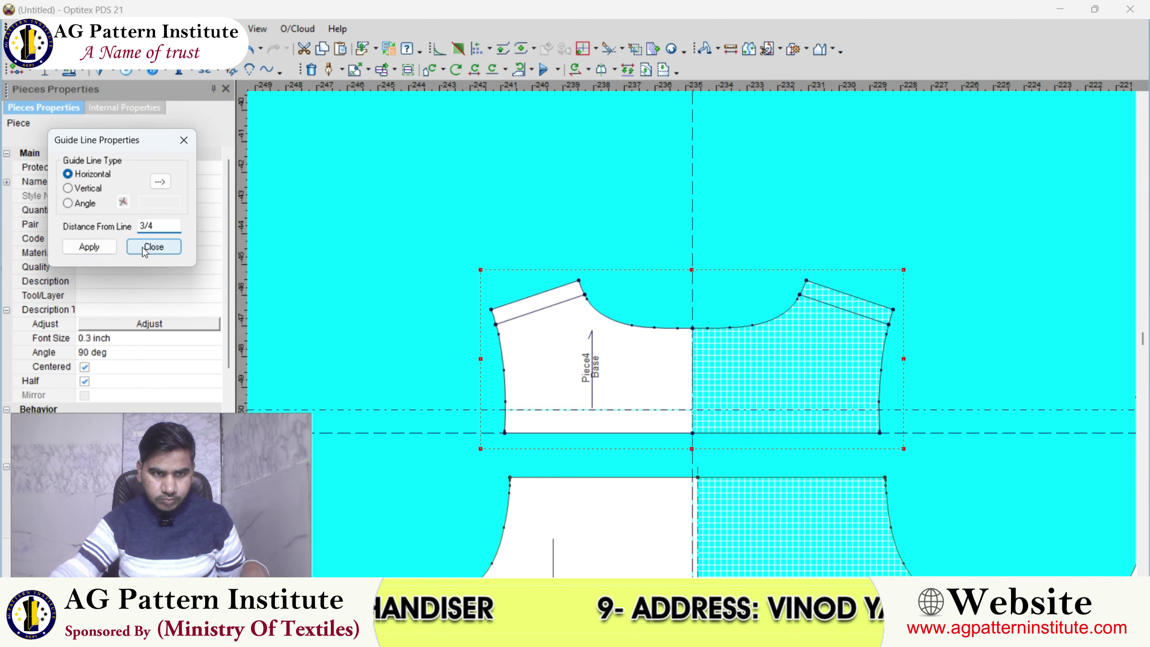
click(145, 247)
- View the front and back dress reference photos, then close them
click(778, 546)
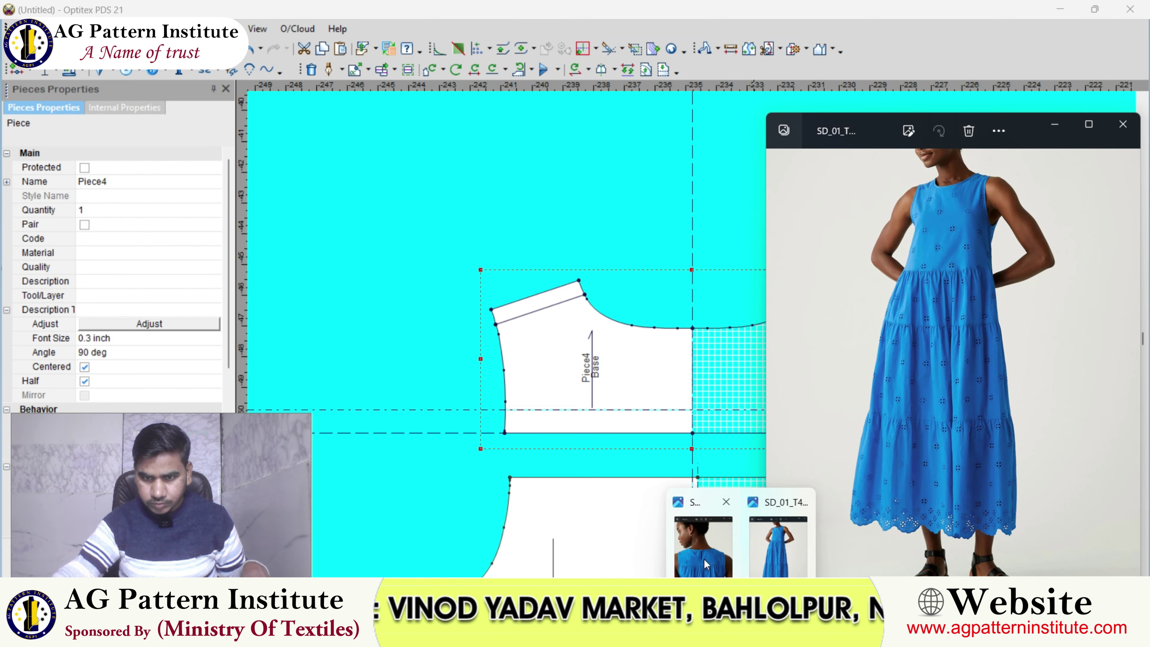
click(702, 548)
scroll(615, 317, up, 2)
scroll(573, 315, up, 2)
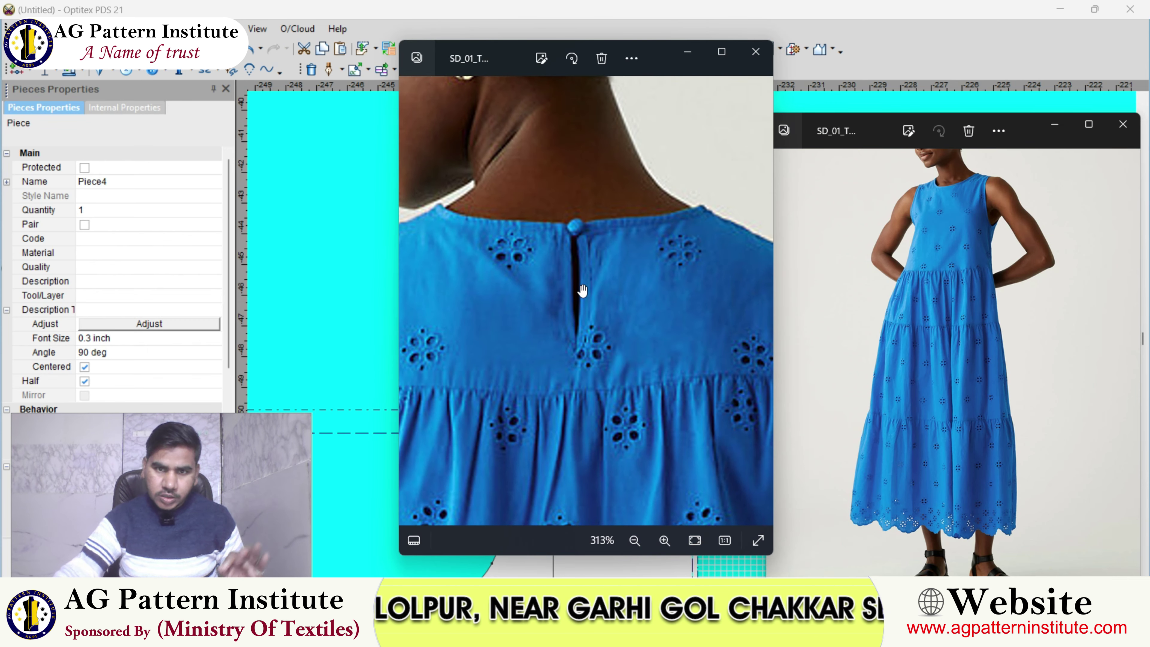
click(716, 637)
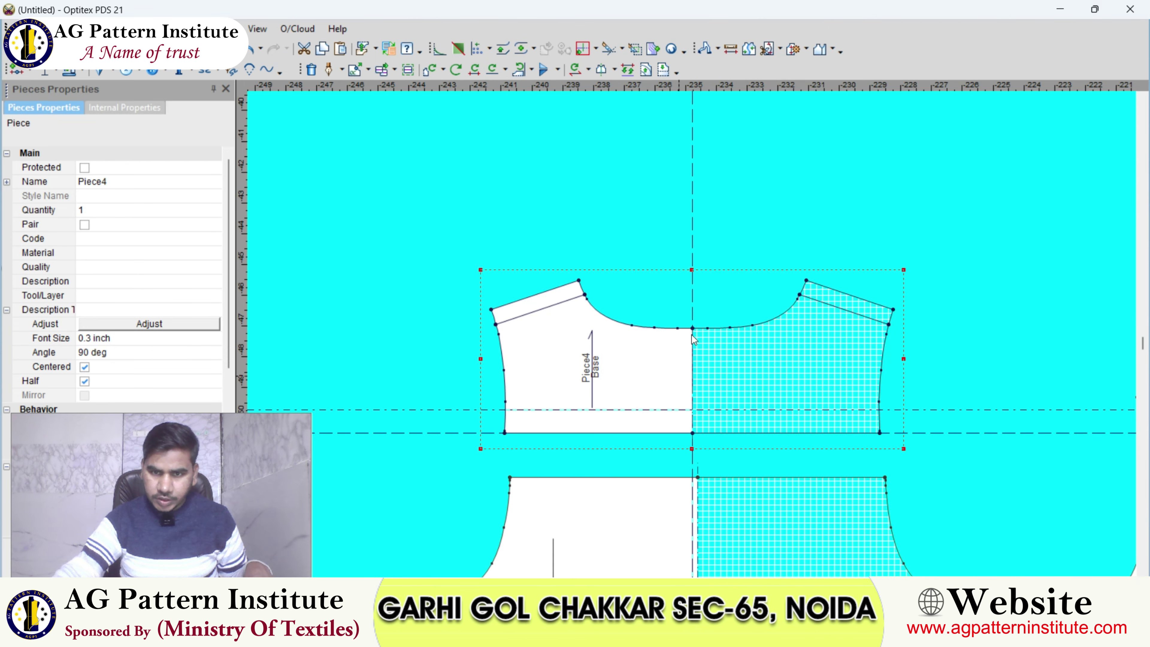
scroll(692, 334, up, 2)
- Offset the centre vertical guide on the yoke by -1/8
double_click(717, 194)
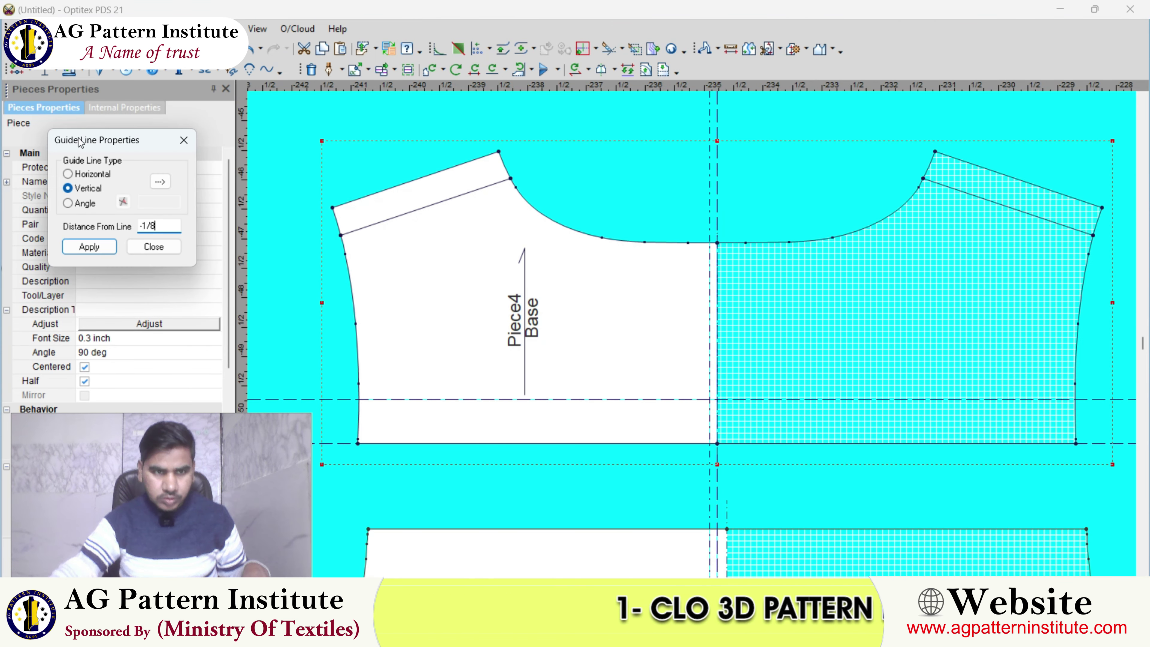
click(154, 247)
scroll(744, 174, up, 2)
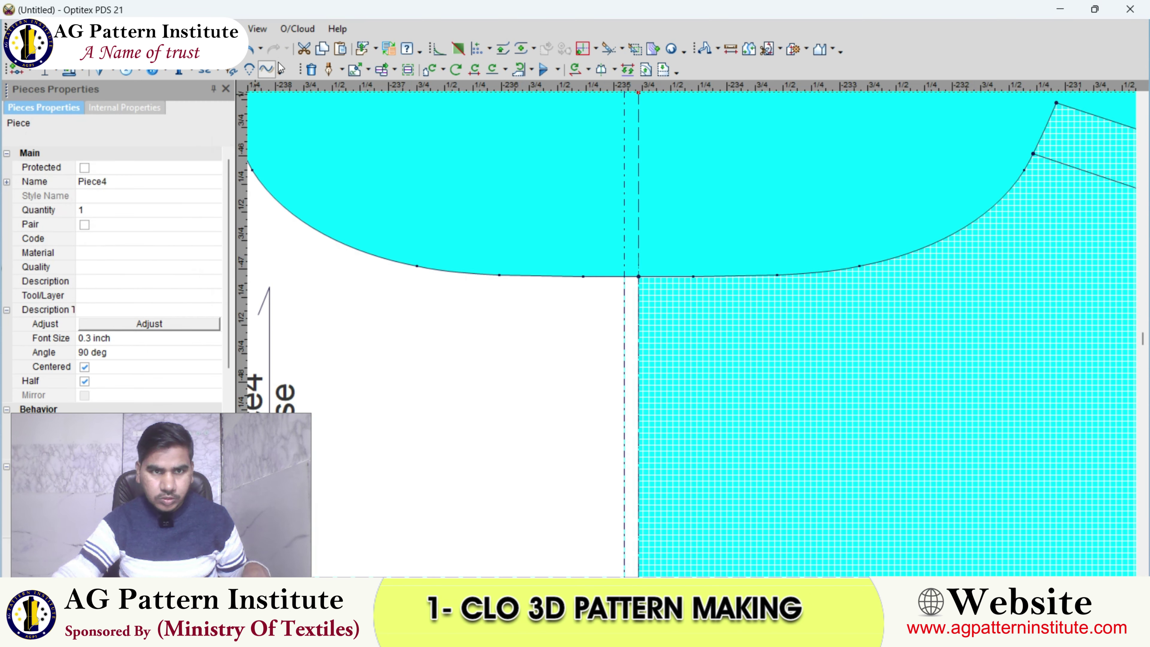
- Start the keyhole slit at the guide-neckline intersection with the Pen tool, adding points down the guide
click(329, 69)
scroll(682, 265, up, 1)
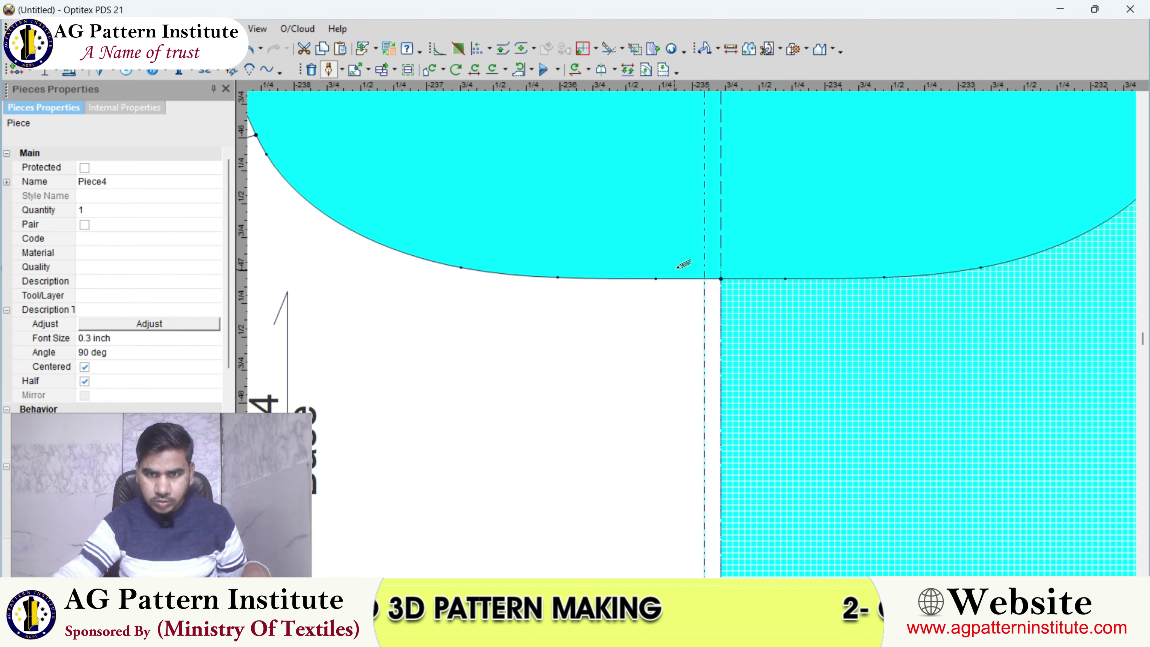
click(706, 278)
click(524, 410)
scroll(539, 401, down, 3)
scroll(688, 329, up, 3)
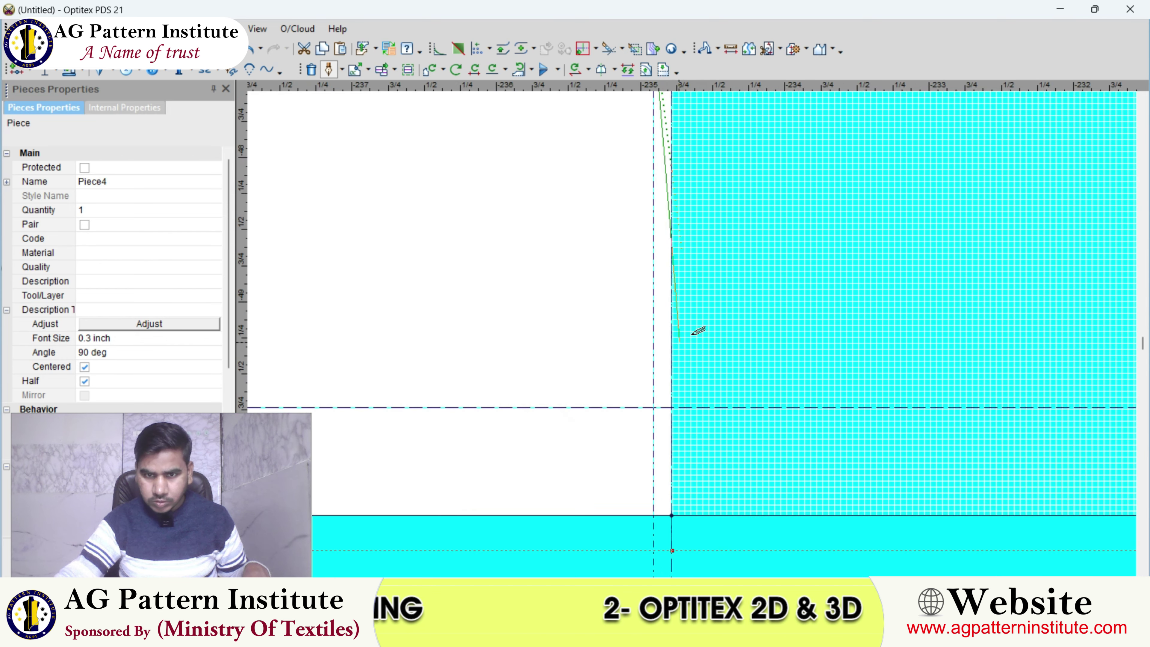
click(662, 349)
click(369, 378)
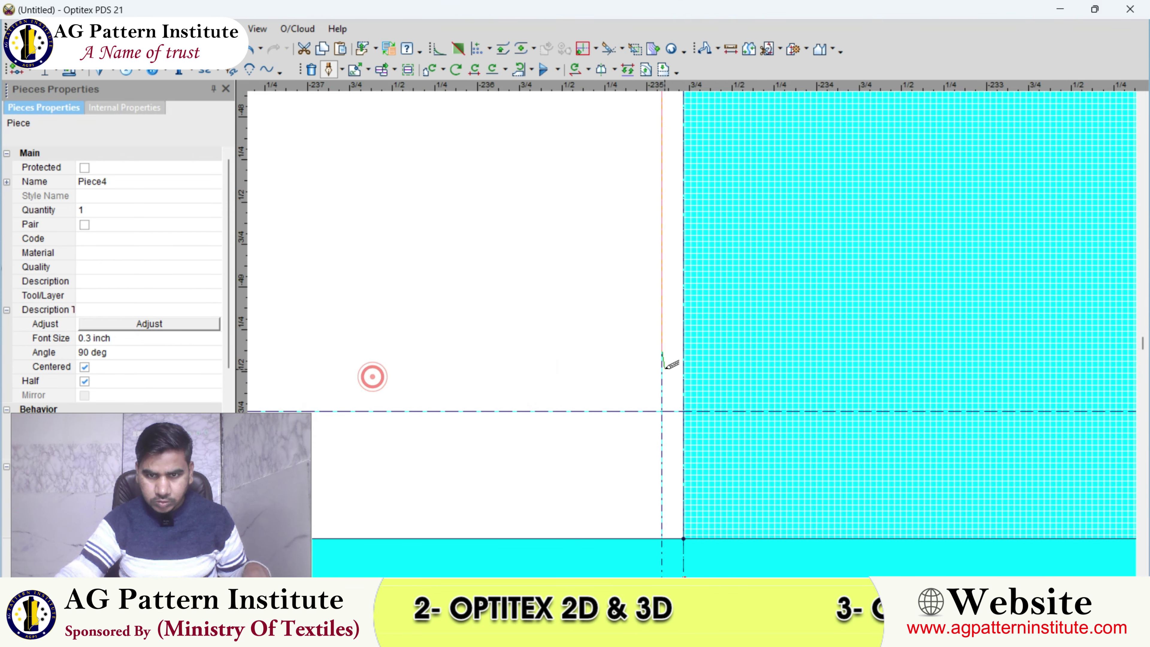
- Continue the slit down to the horizontal guide and finish its outline
click(662, 373)
click(381, 381)
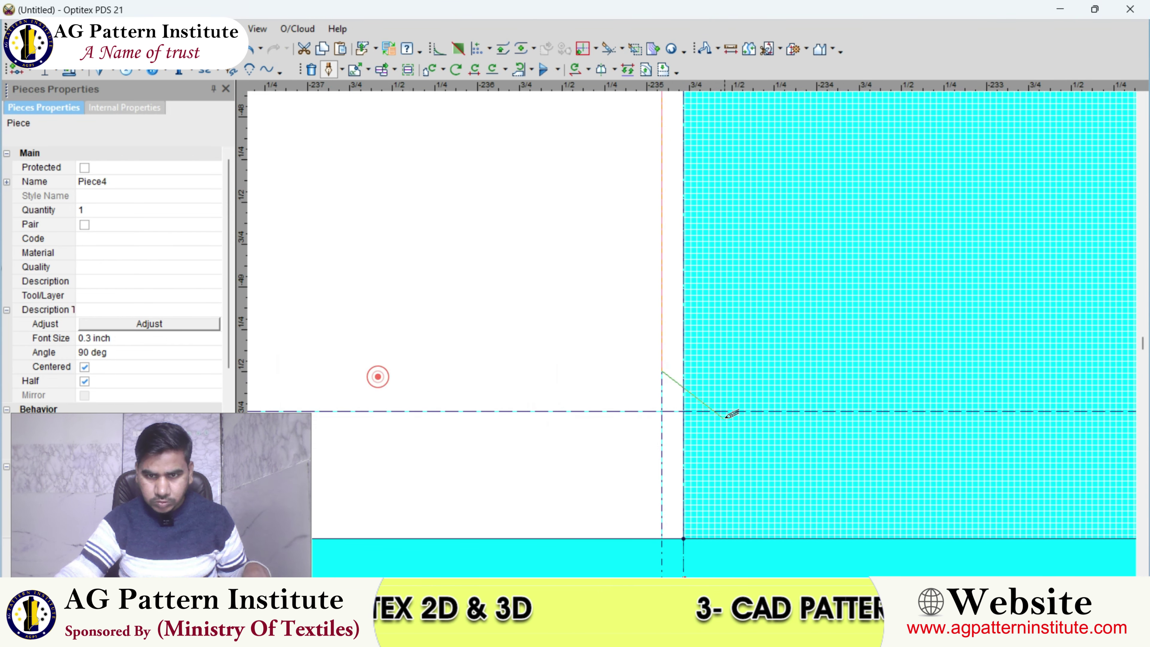
click(682, 410)
click(381, 380)
click(605, 318)
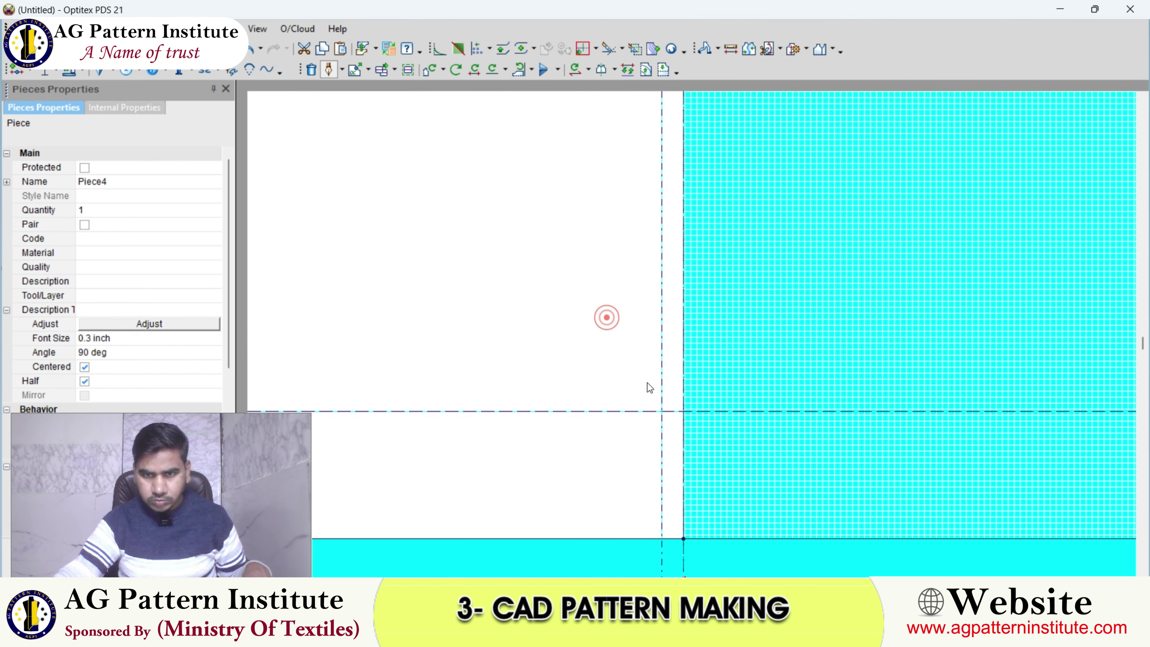
scroll(693, 336, up, 2)
scroll(693, 337, down, 1)
click(692, 334)
scroll(702, 336, up, 3)
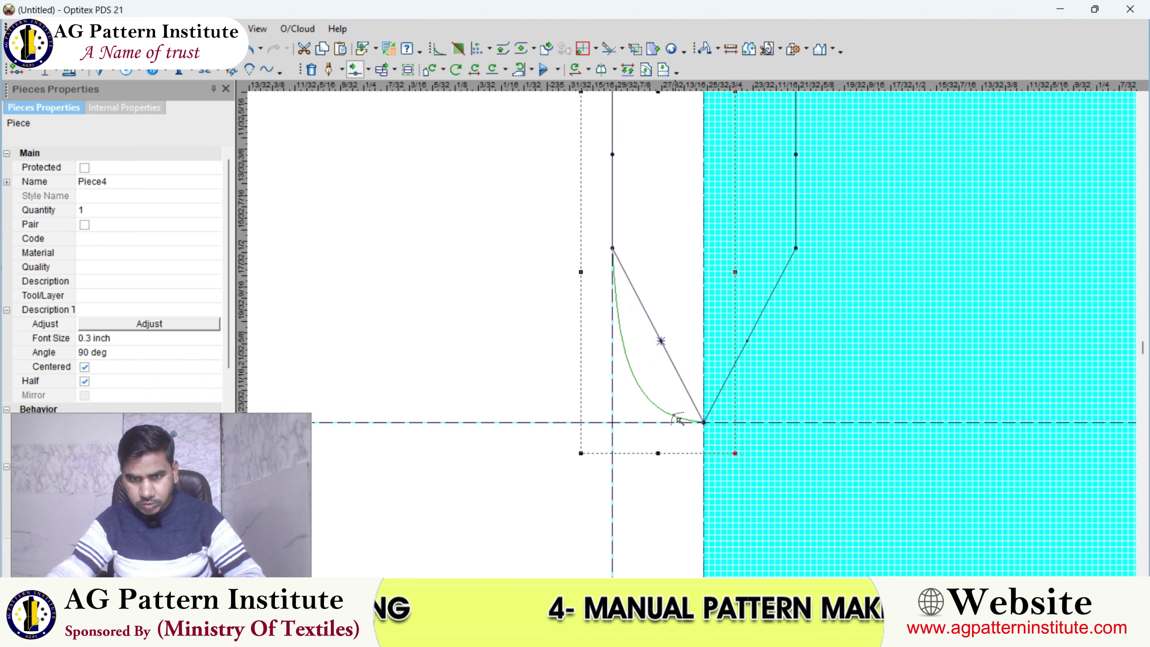
- Round the slit bottom into a smooth U-shaped curve
click(675, 412)
scroll(639, 412, up, 2)
drag(694, 258, 687, 263)
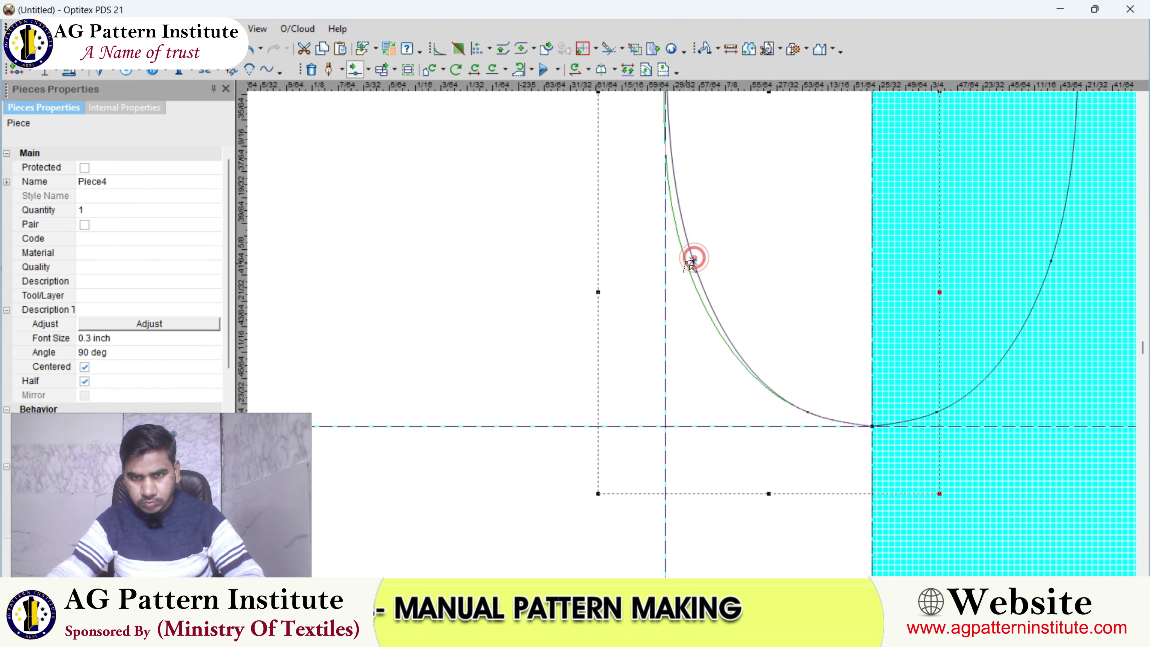
scroll(732, 390, up, 1)
scroll(697, 335, up, 1)
scroll(701, 336, up, 2)
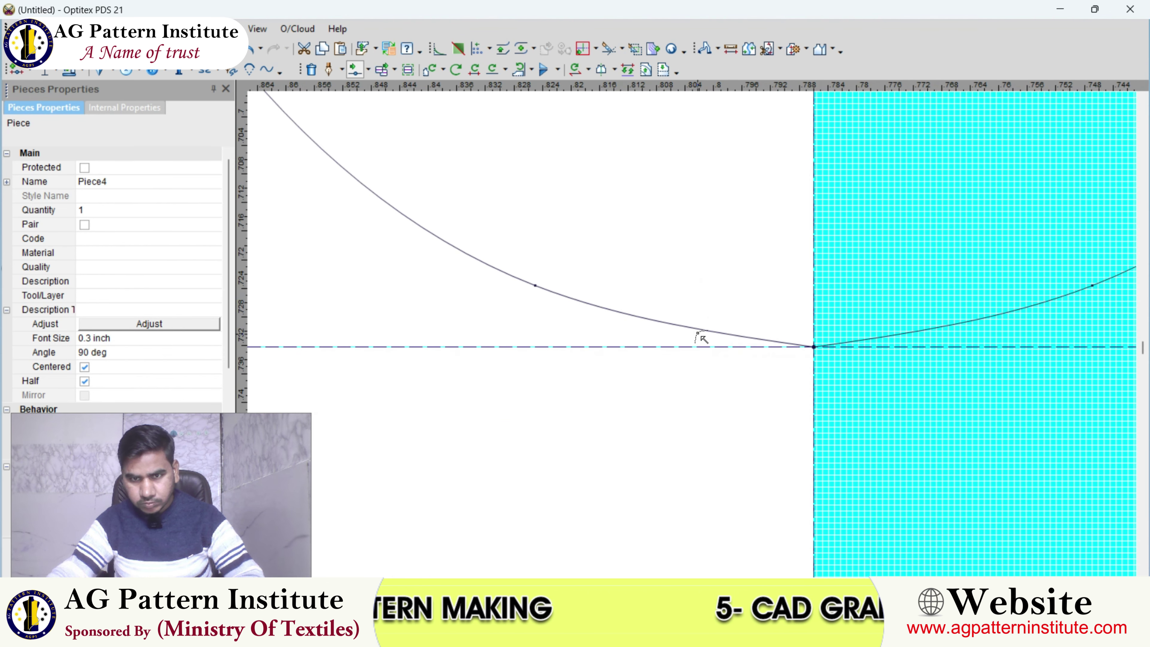
click(706, 336)
scroll(682, 331, down, 1)
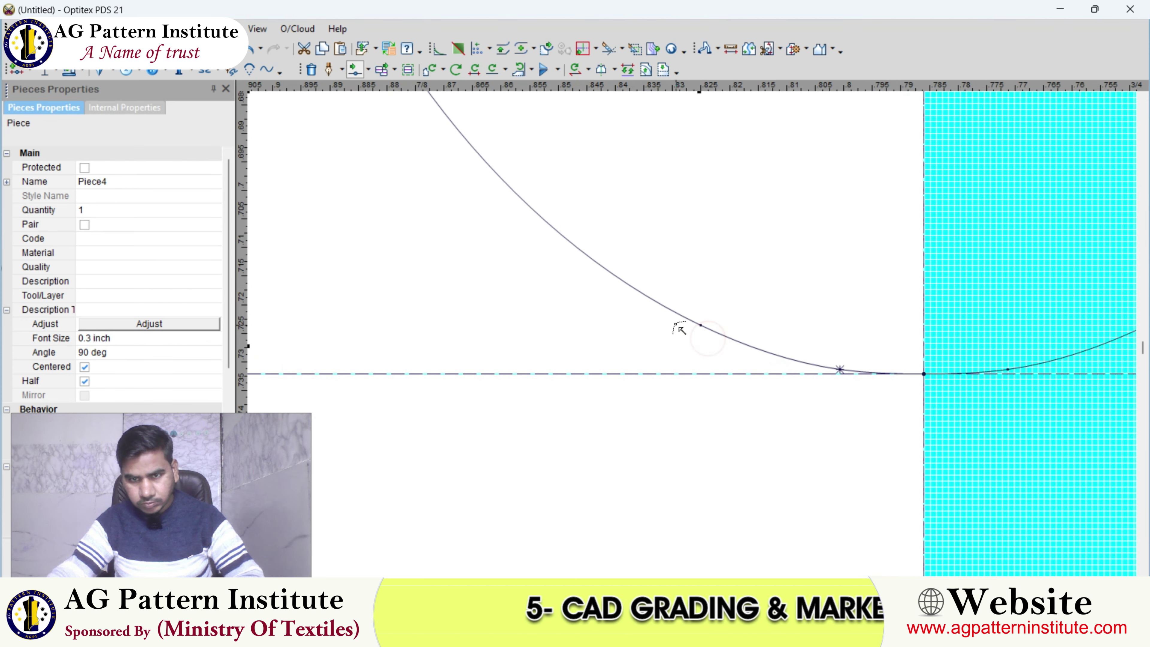
click(700, 328)
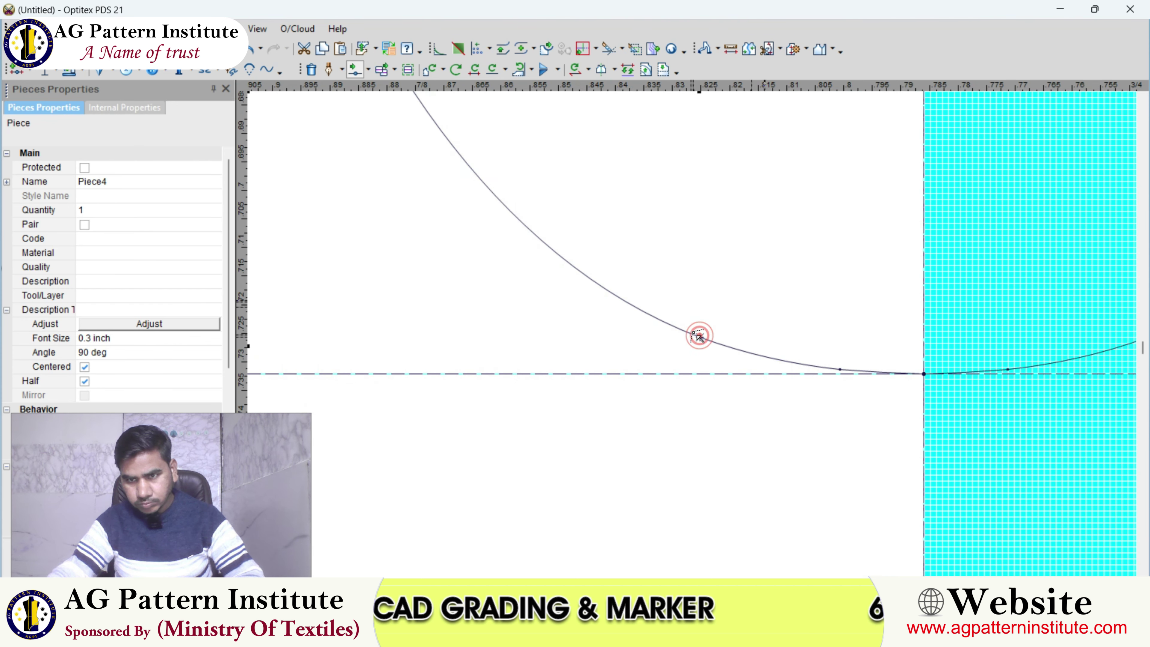
scroll(698, 335, down, 1)
scroll(695, 338, down, 1)
scroll(696, 338, down, 2)
scroll(690, 336, down, 1)
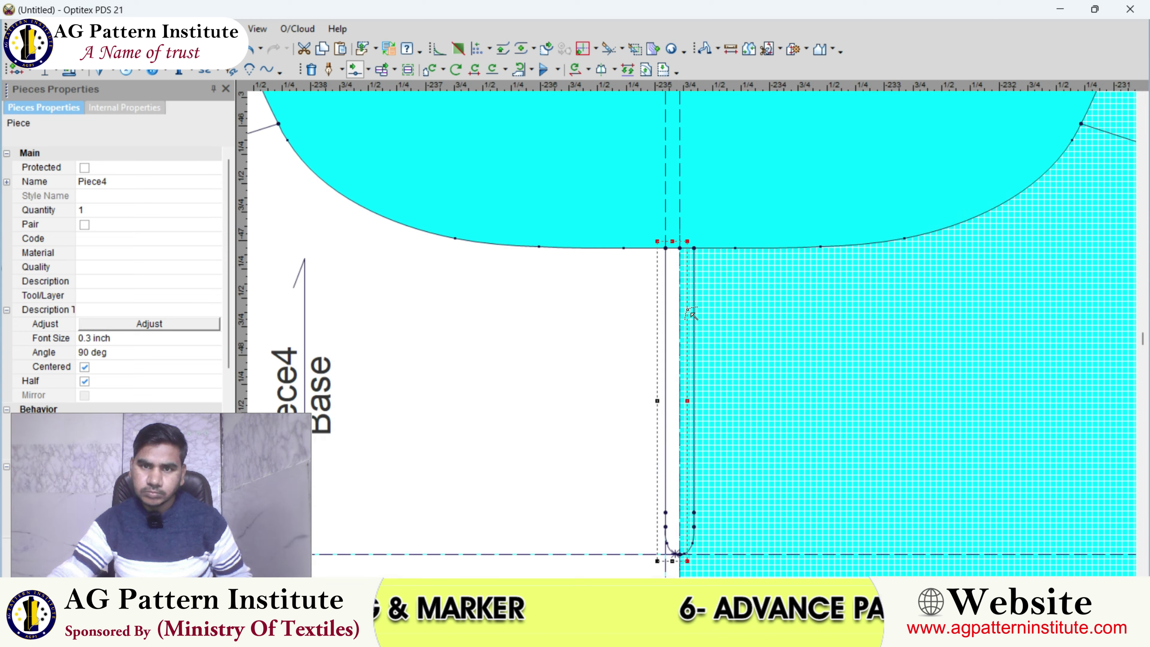
scroll(696, 331, up, 2)
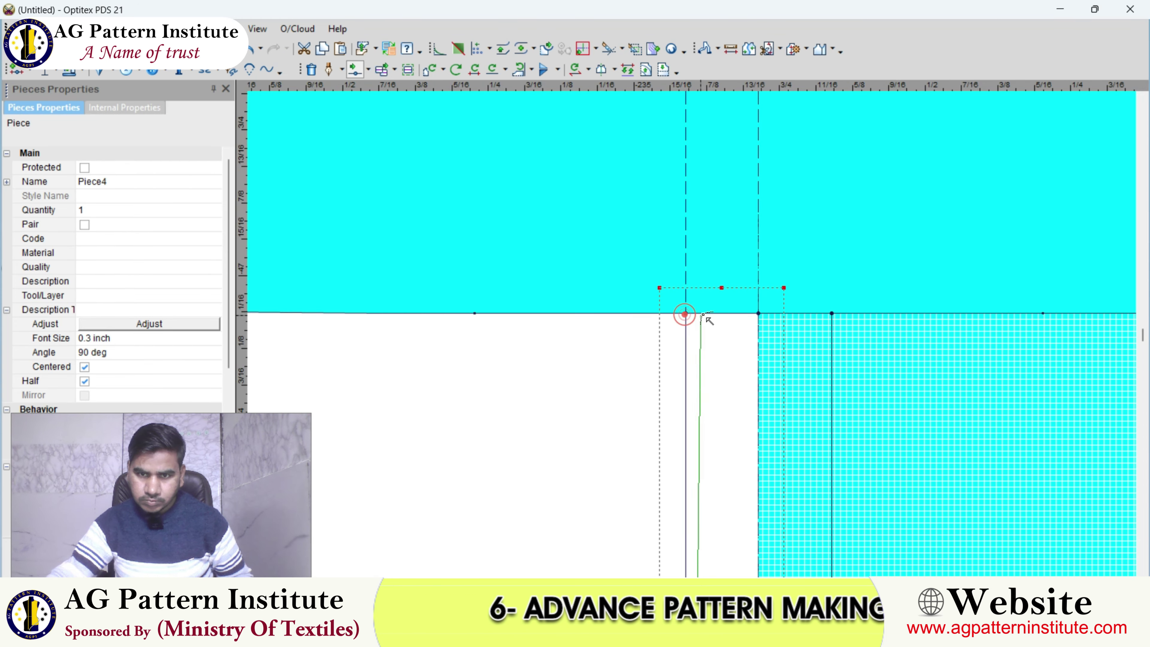
- Reposition one of the keyhole slit's points
click(730, 318)
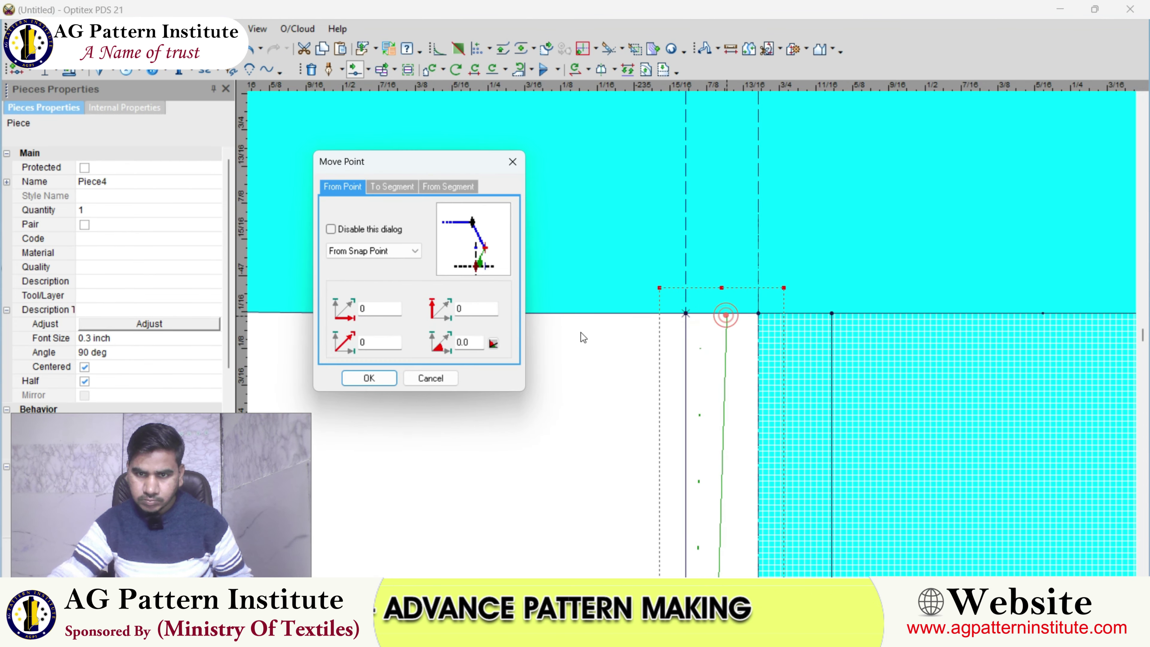
click(369, 379)
scroll(368, 377, down, 2)
scroll(725, 356, up, 1)
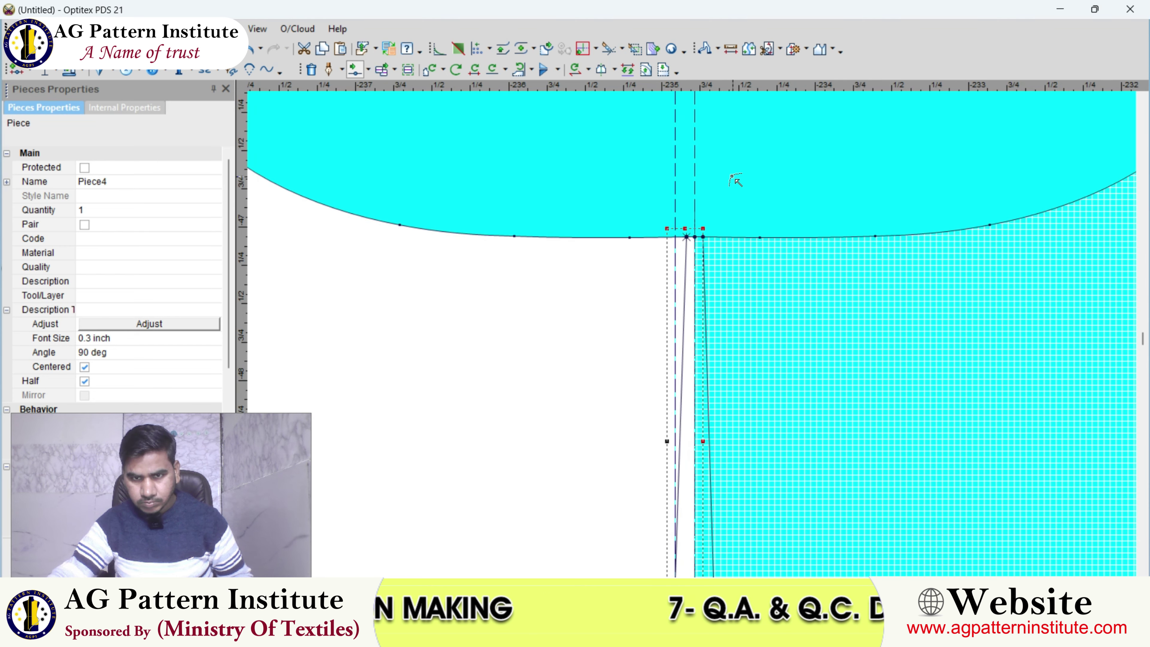
scroll(693, 338, down, 1)
scroll(693, 338, down, 1)
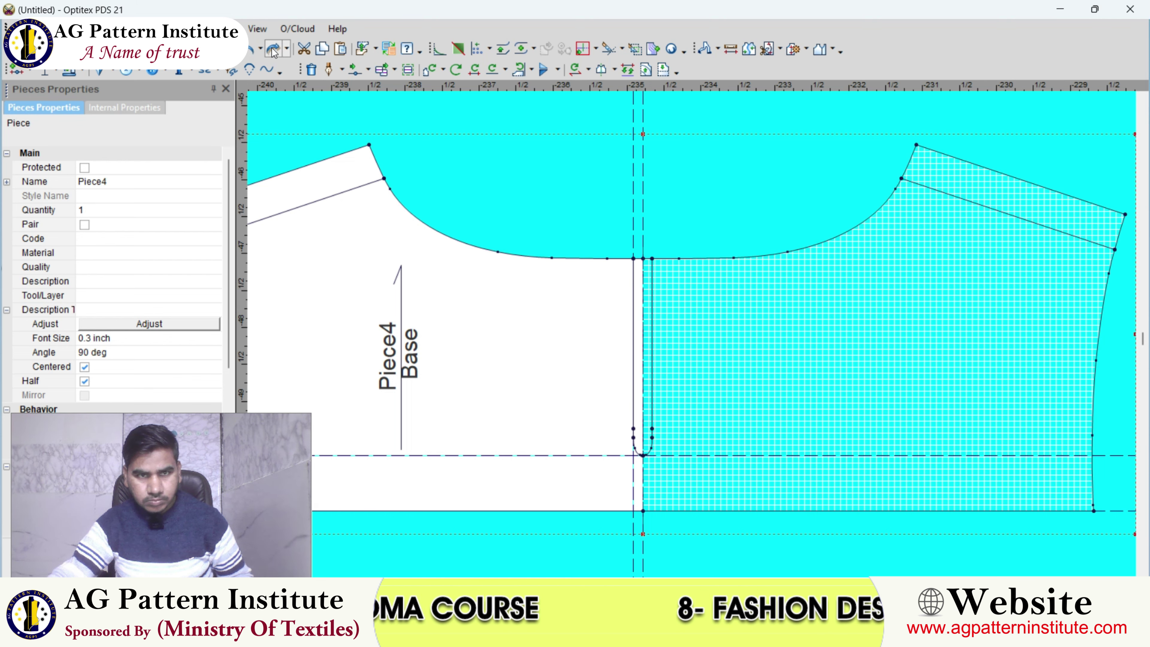
- Apply the keyhole slit to the yoke outline and open Seam Attributes for the slit edge
click(274, 50)
scroll(693, 336, down, 1)
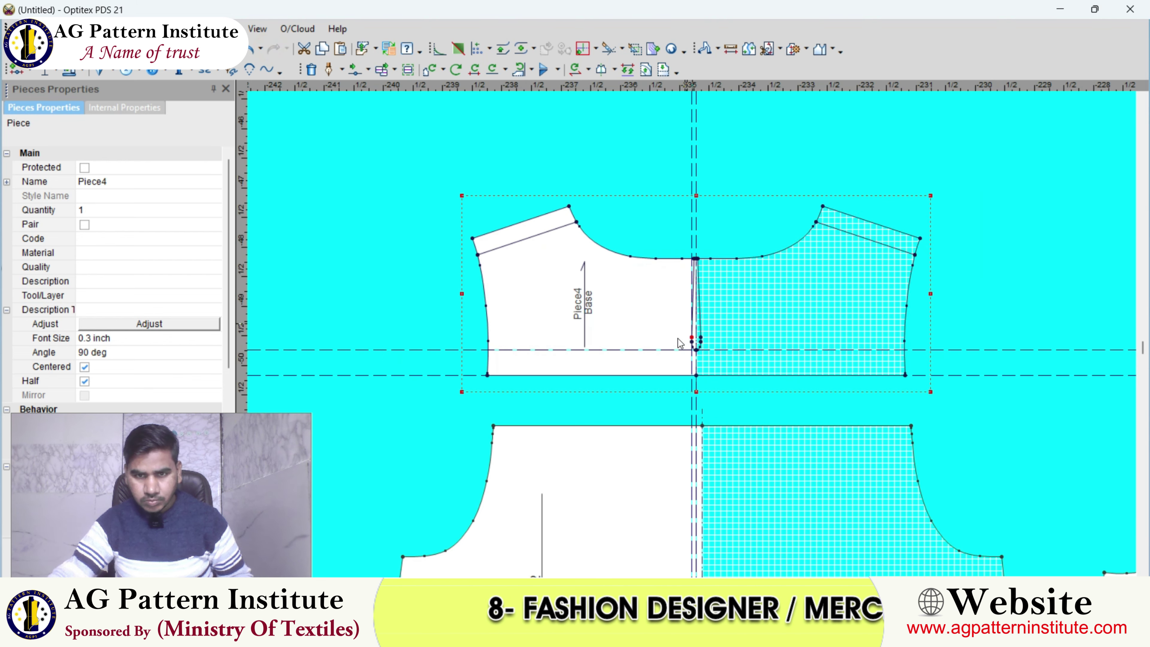
scroll(693, 336, down, 1)
scroll(512, 309, up, 2)
click(712, 297)
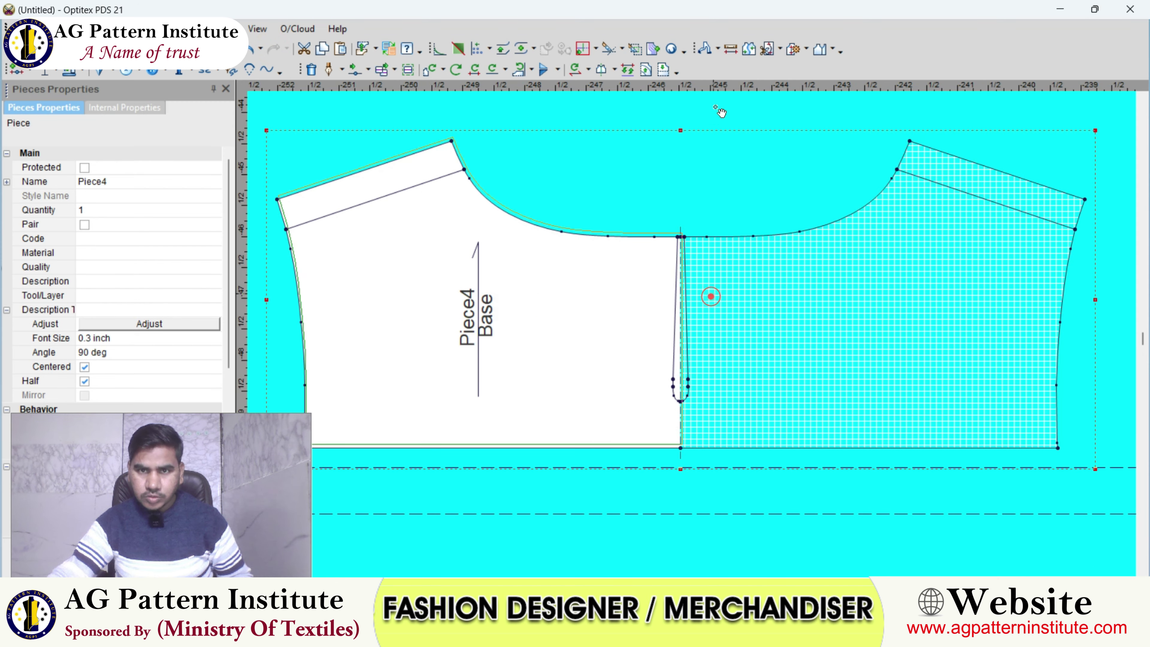
click(768, 49)
scroll(693, 352, up, 2)
click(705, 352)
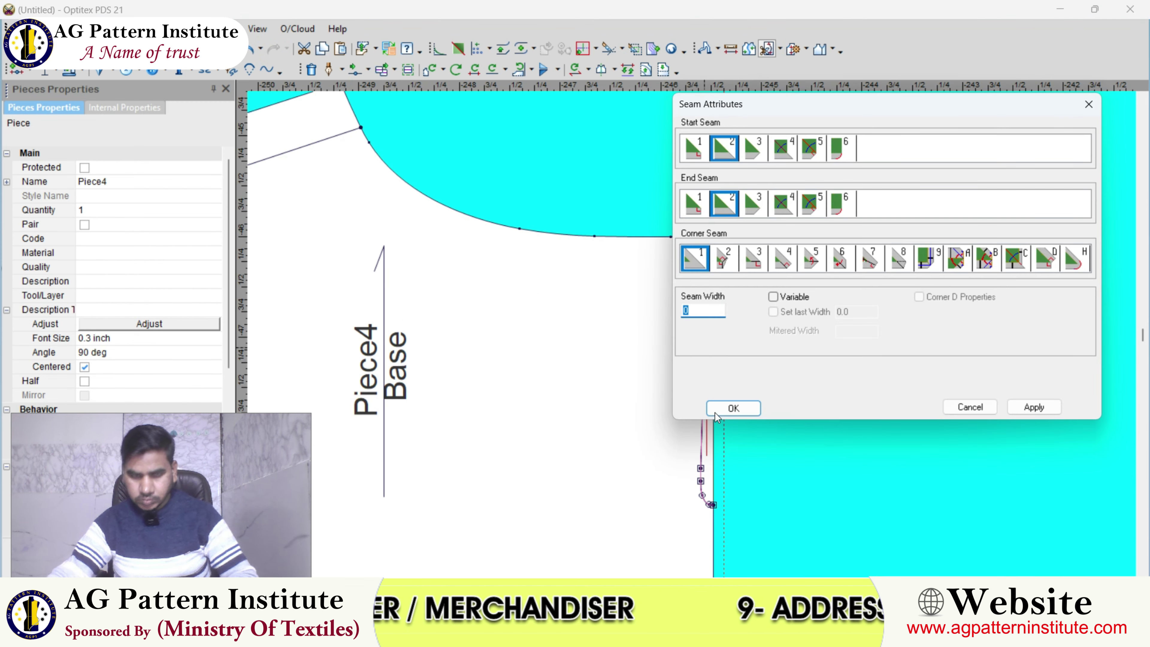
- Set the slit edge's seam width to 0 and confirm
click(719, 409)
scroll(770, 408, down, 1)
click(696, 312)
scroll(770, 371, down, 1)
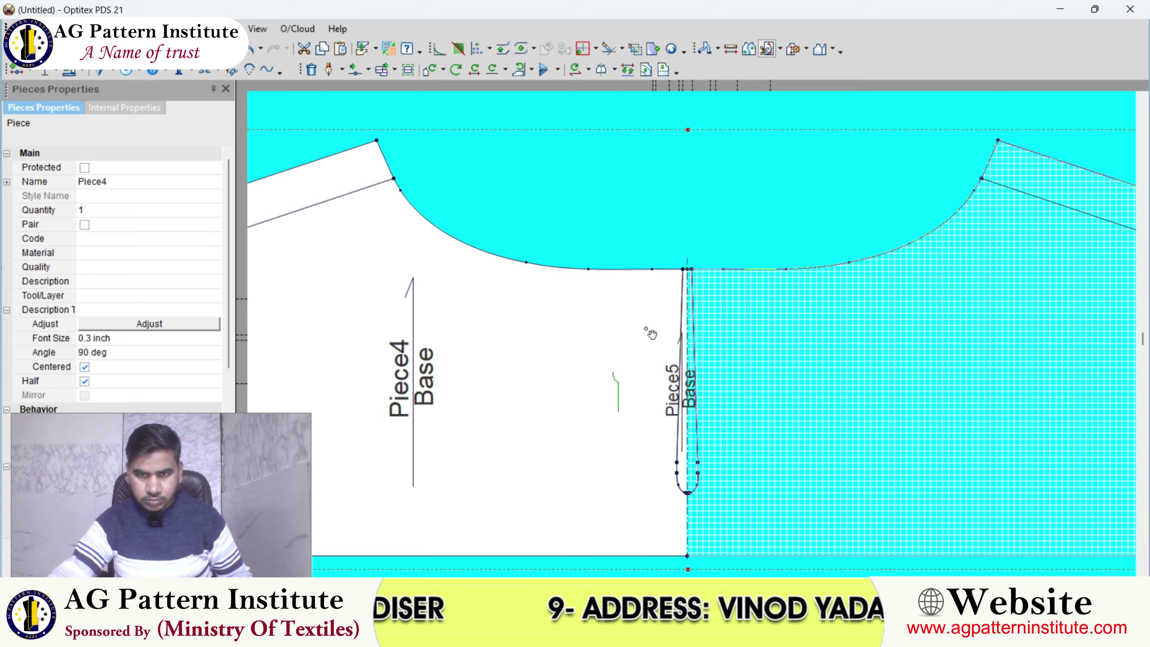
scroll(680, 344, down, 1)
- Select the small separate Piece5 and cut it from the layout
click(591, 321)
click(763, 342)
drag(785, 282, 784, 269)
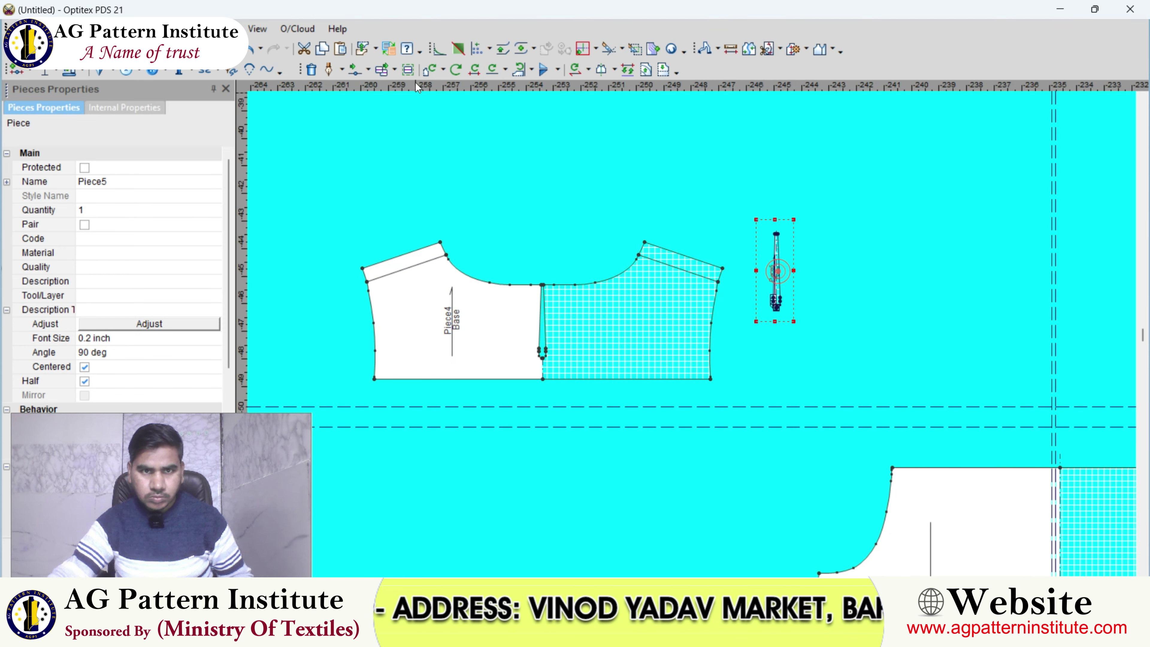
click(303, 48)
scroll(694, 335, up, 2)
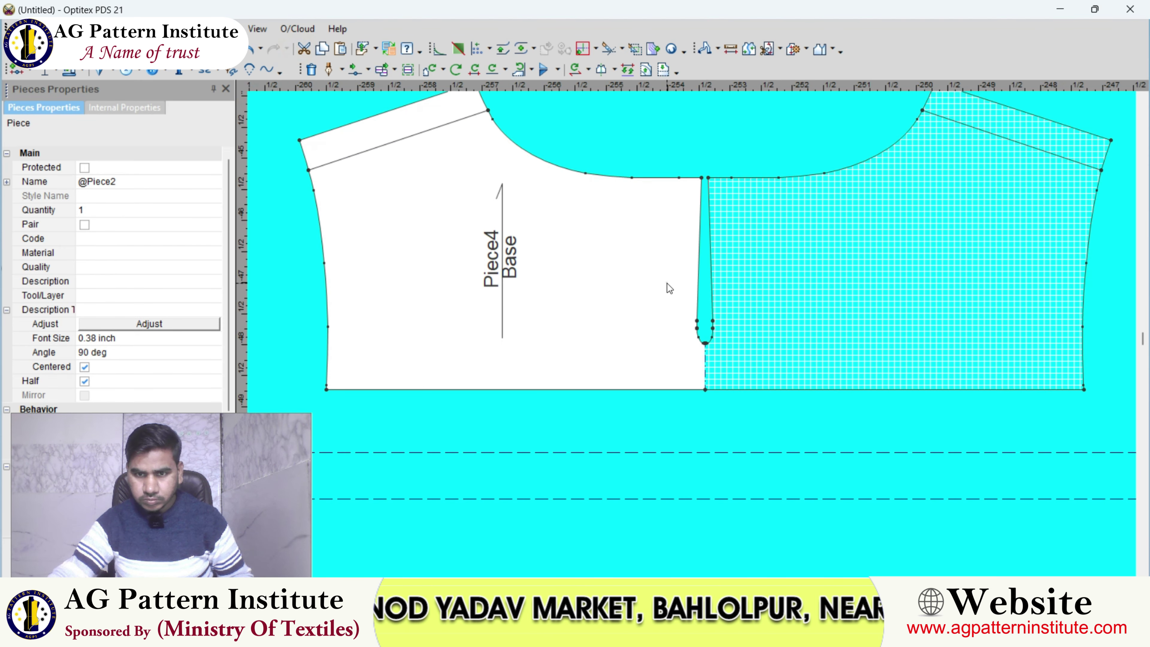
- On Piece4, add a line parallel to the keyhole's curved end at 0.25 distance
click(667, 283)
click(645, 69)
scroll(699, 327, up, 1)
scroll(703, 303, up, 1)
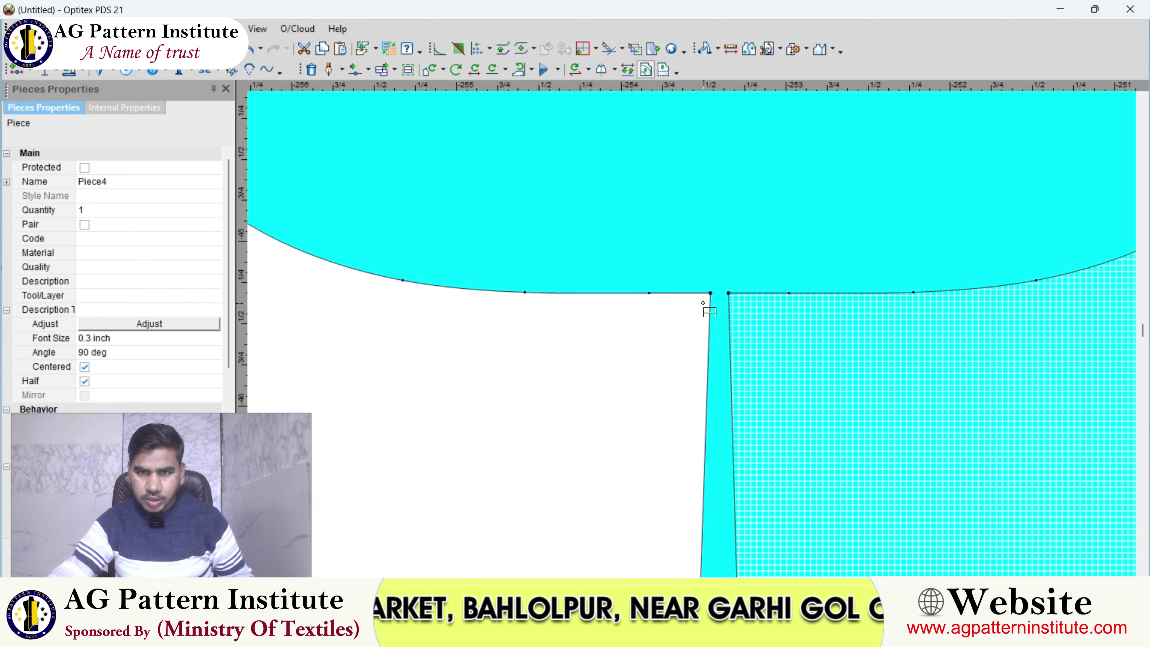
scroll(721, 390, down, 3)
scroll(698, 334, up, 1)
scroll(694, 342, up, 1)
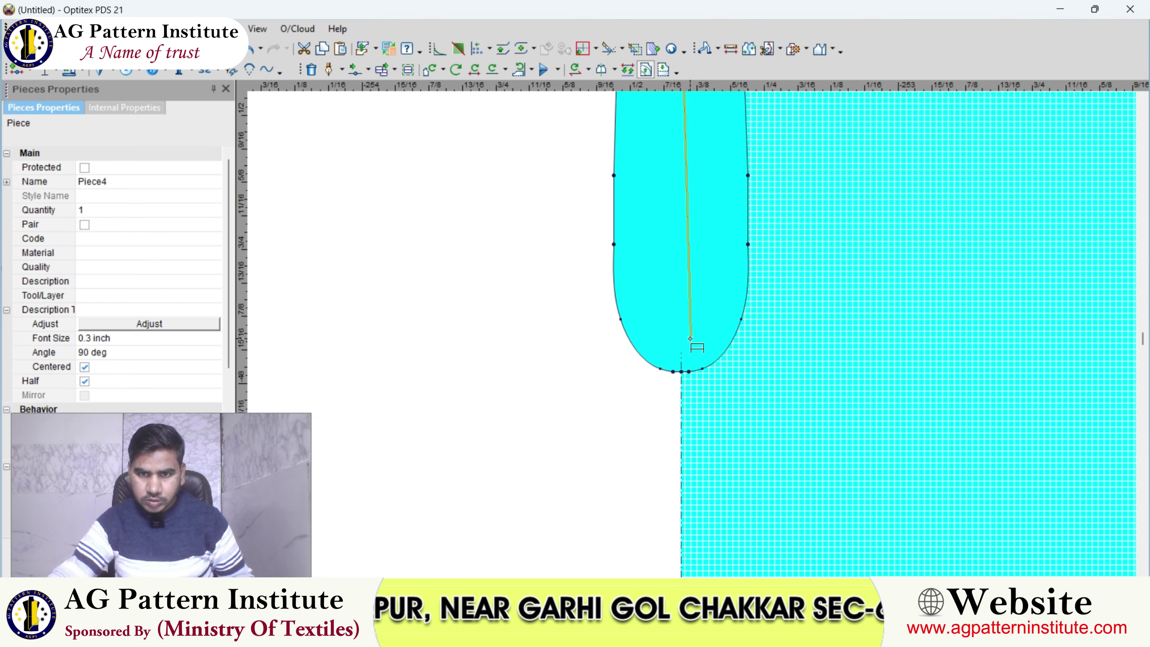
scroll(679, 375, up, 2)
click(678, 375)
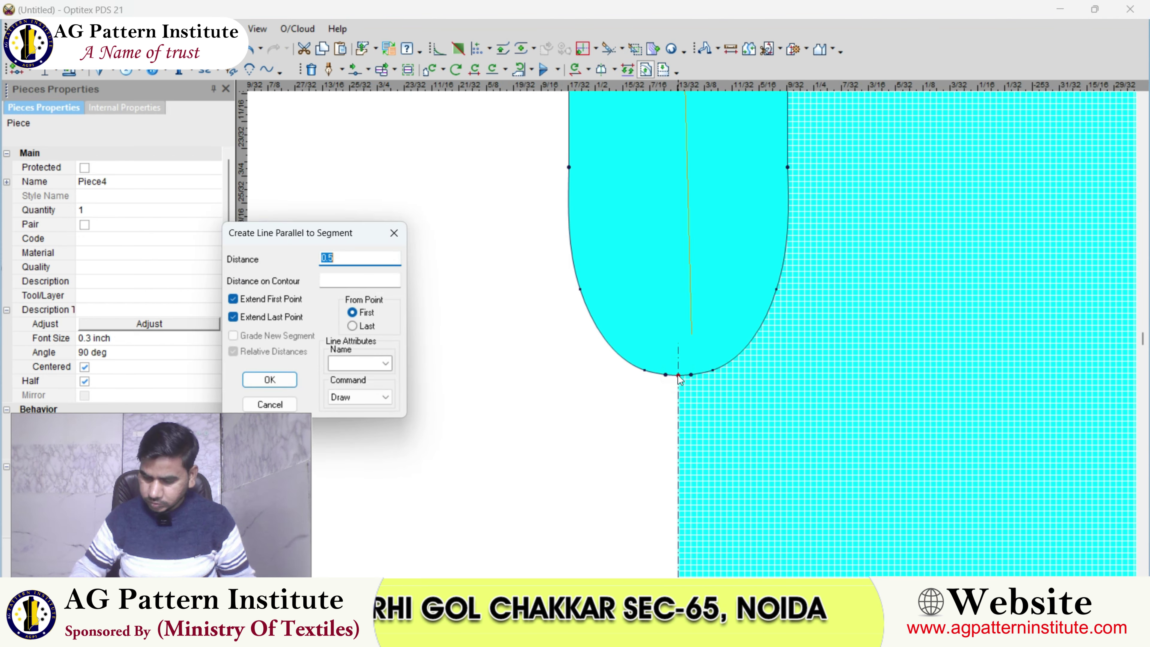
key(Return)
scroll(675, 266, down, 1)
scroll(676, 266, down, 1)
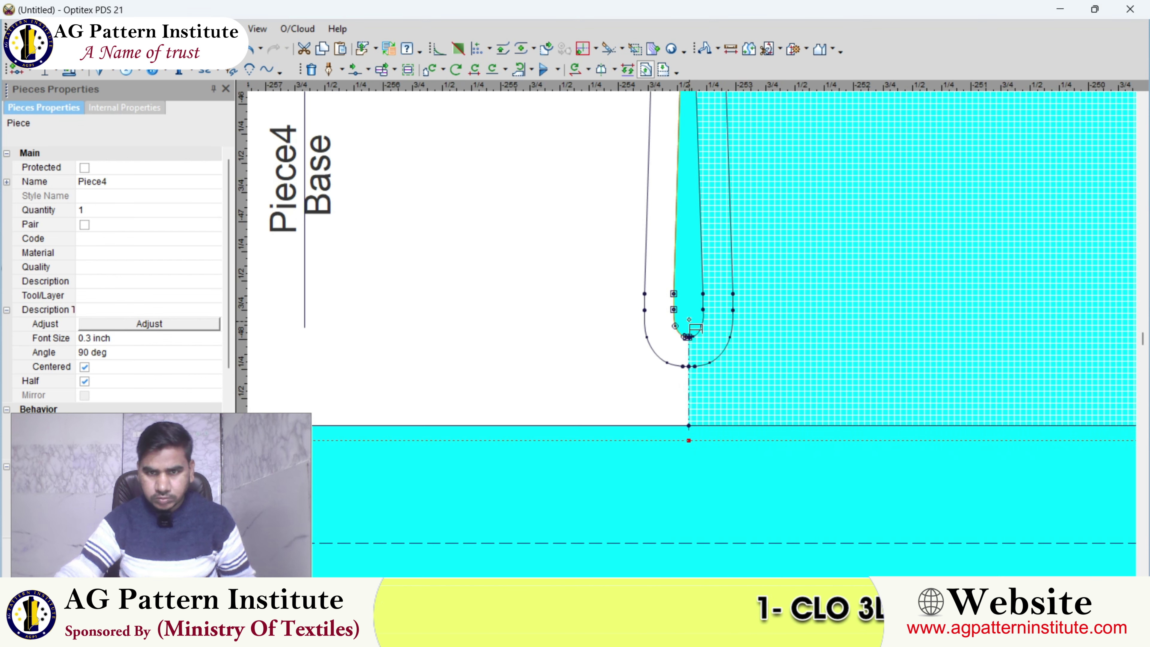
scroll(675, 266, down, 2)
- Switch to point-by-point line drawing from the right-click tool menu
right_click(676, 266)
click(688, 303)
scroll(692, 335, up, 1)
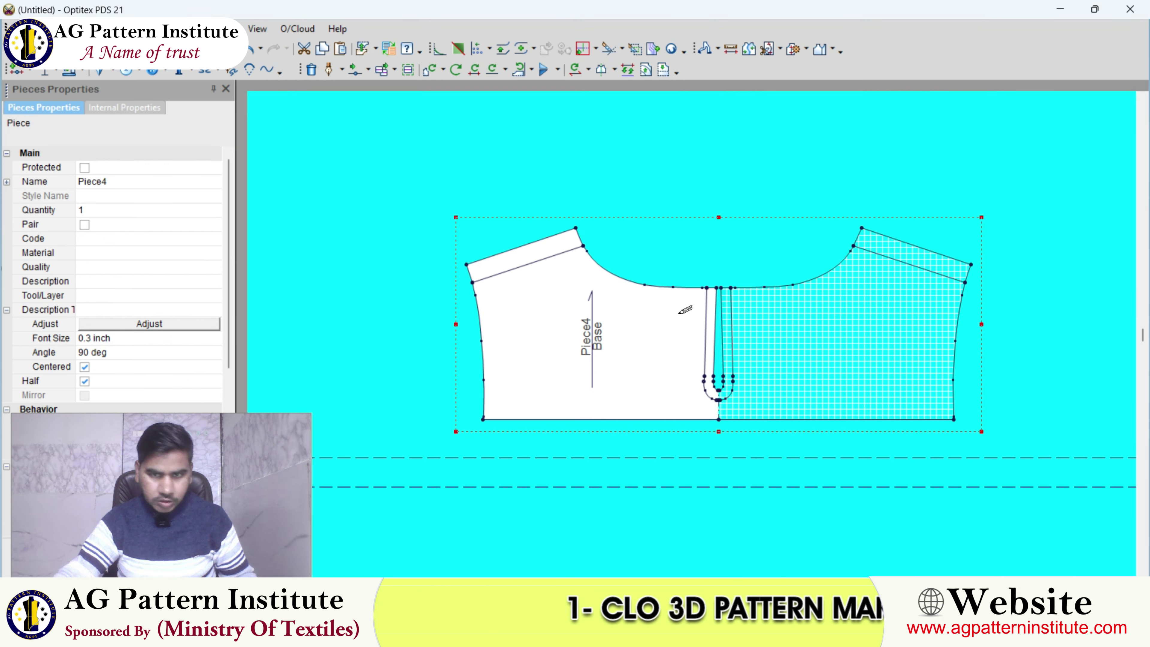
scroll(707, 332, up, 2)
- Draw a marker line starting from Piece4's neckline beside the keyhole
click(709, 338)
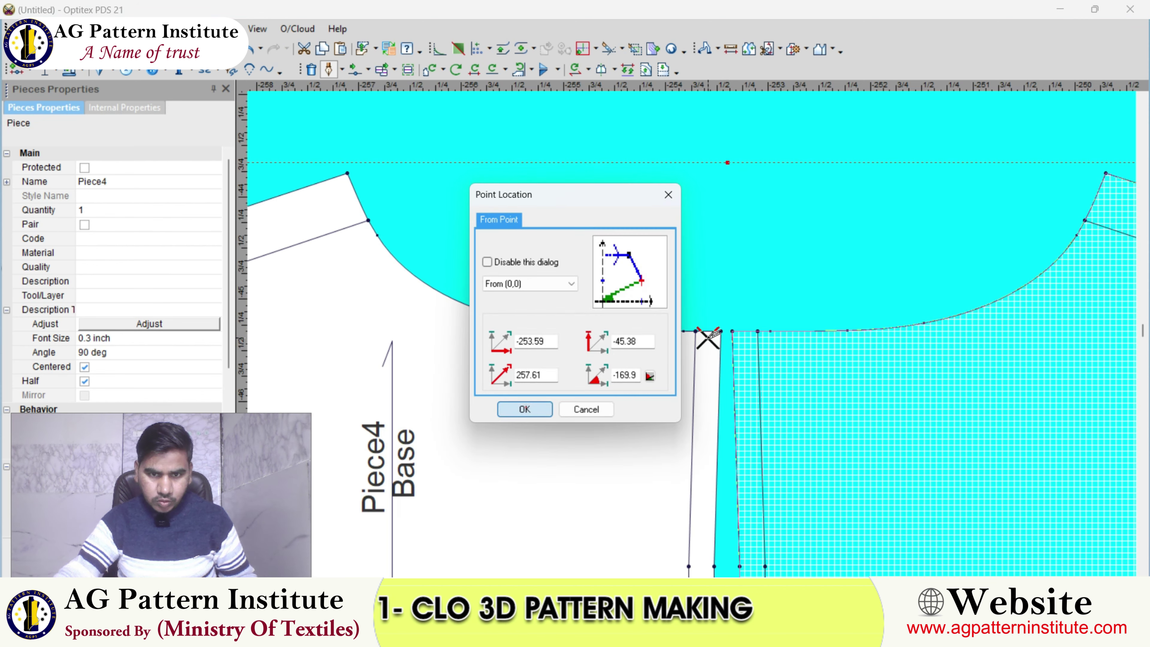
key(Return)
scroll(634, 415, up, 2)
click(666, 336)
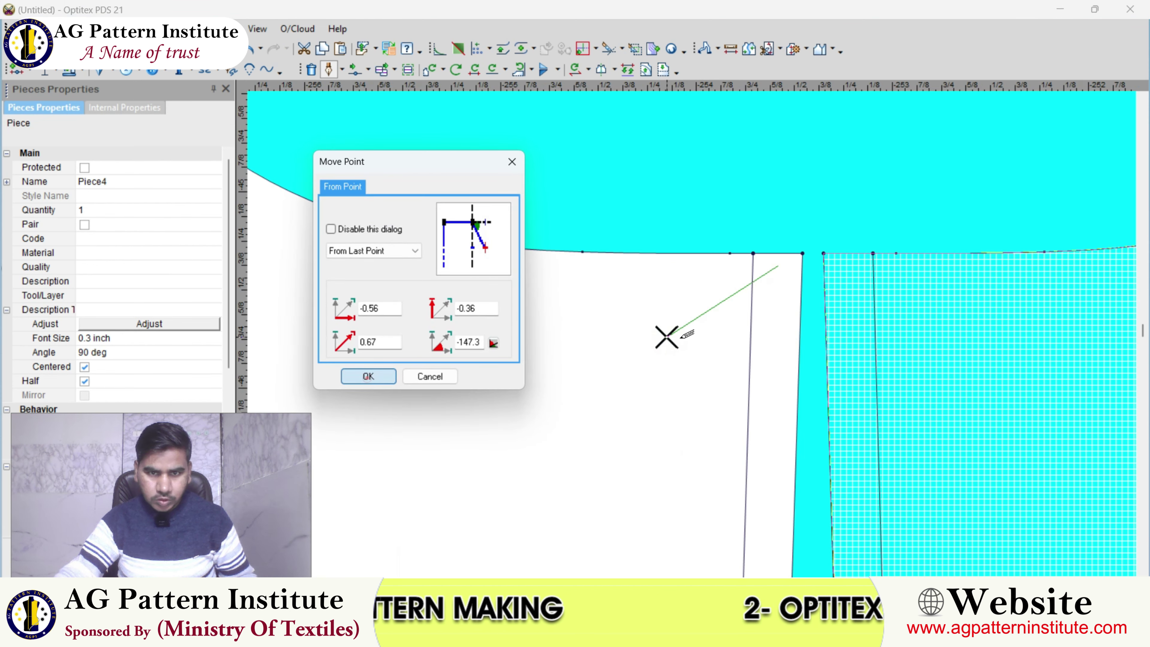
click(368, 376)
scroll(684, 324, up, 2)
- Draw a small closed triangle at the end of the marker line
click(714, 329)
click(370, 376)
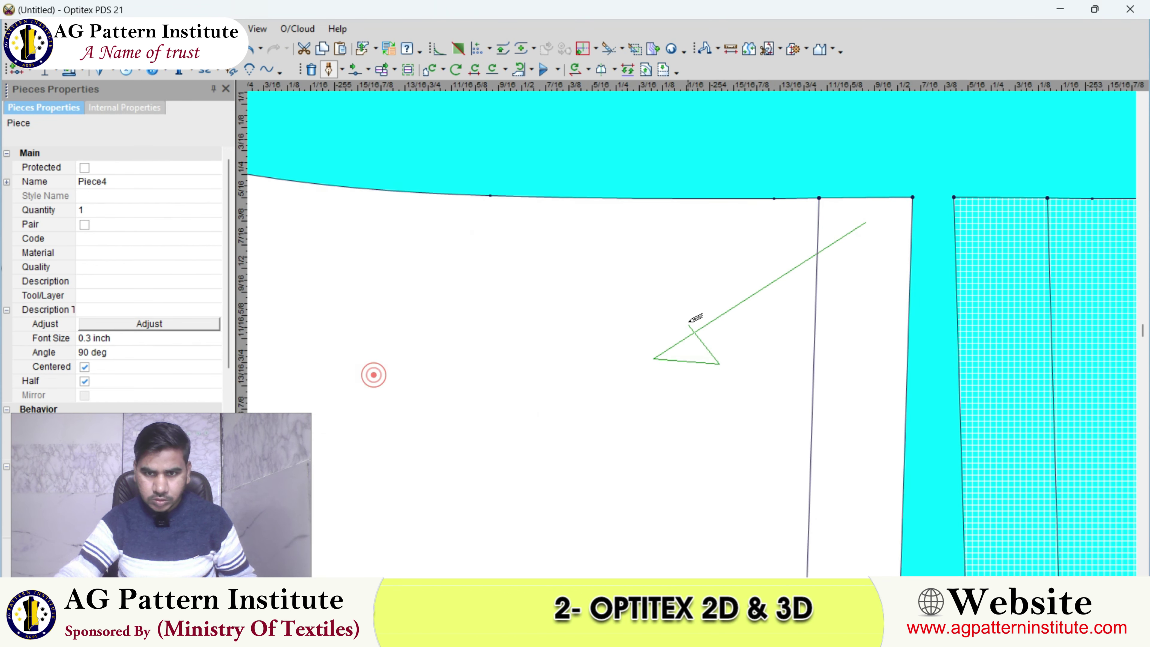
click(673, 291)
click(375, 378)
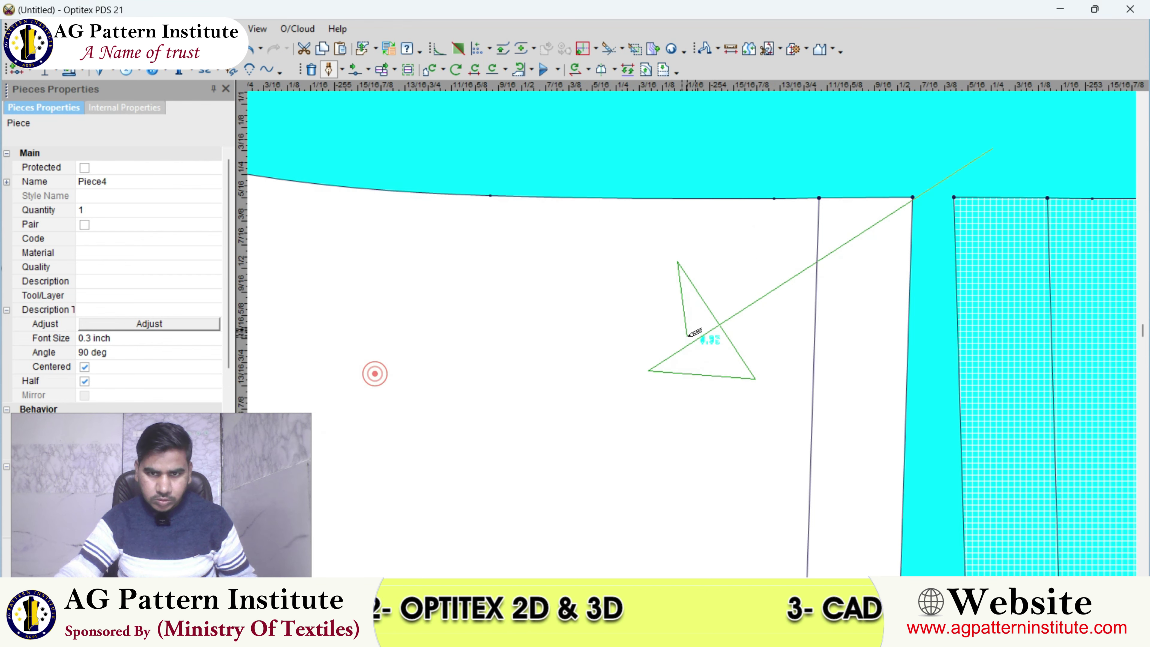
scroll(660, 335, up, 2)
click(648, 371)
click(381, 381)
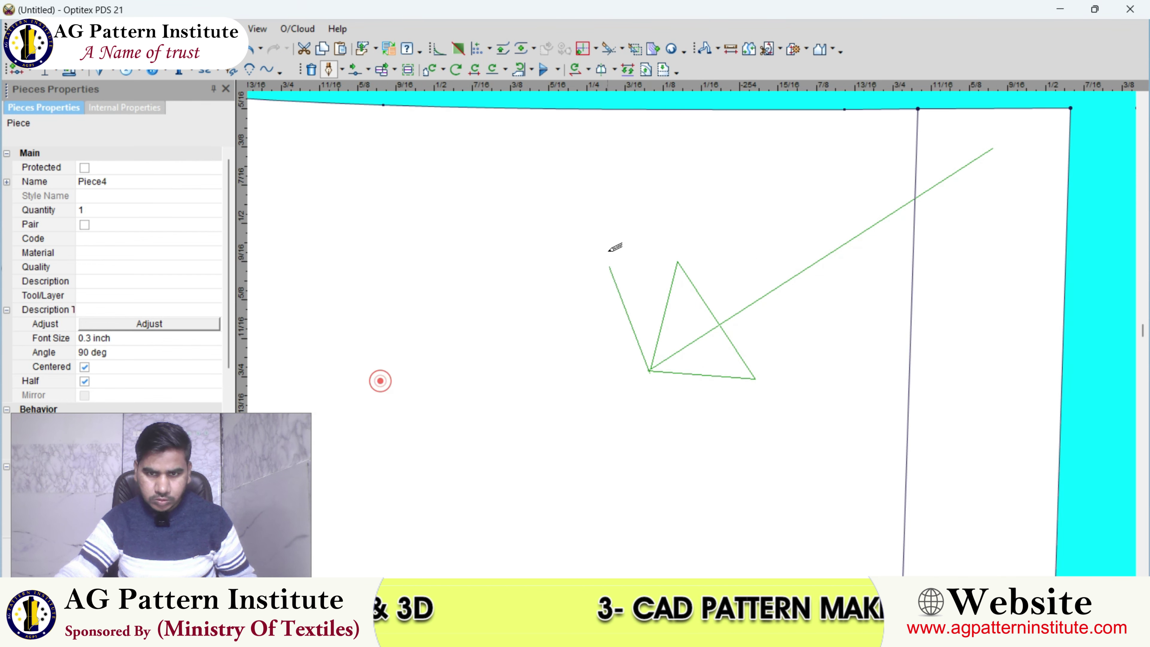
click(717, 252)
- Turn off Reflection for the triangle contour so it isn't mirrored
scroll(693, 335, down, 3)
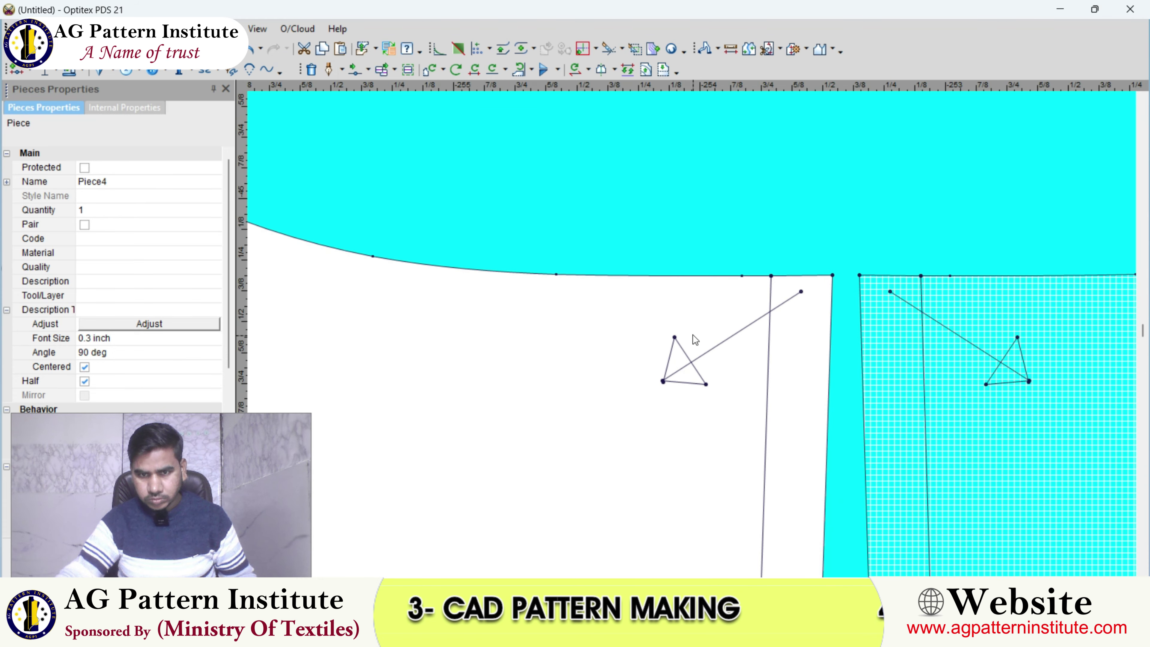
scroll(666, 365, down, 1)
click(663, 365)
scroll(679, 349, up, 1)
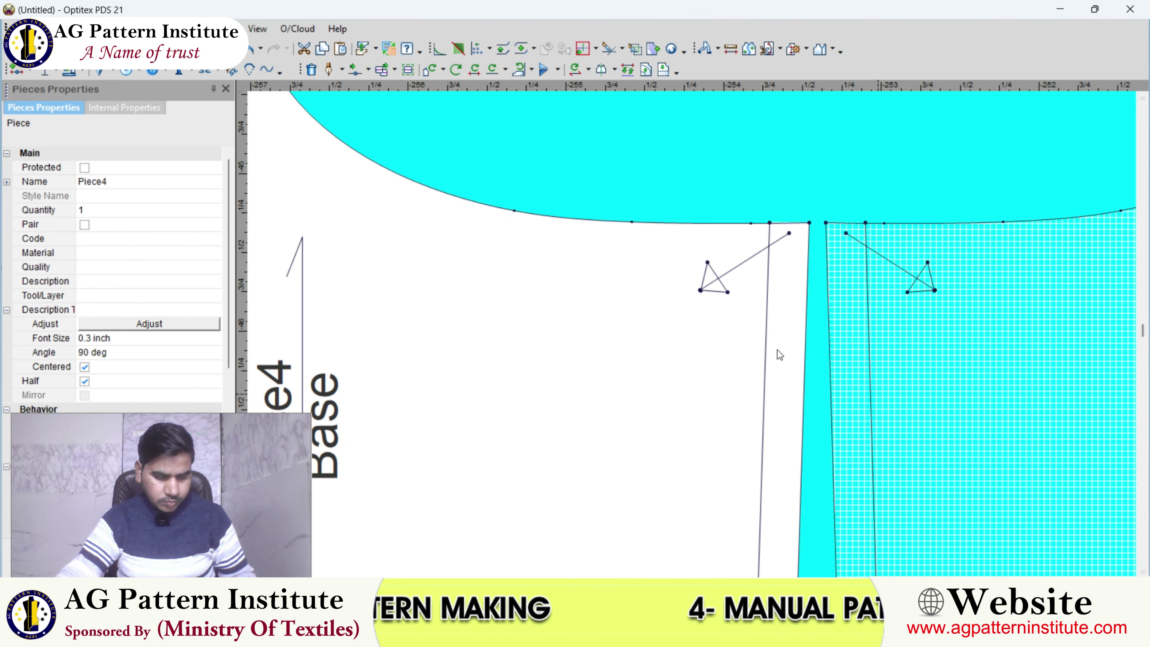
scroll(699, 330, up, 1)
scroll(648, 335, up, 1)
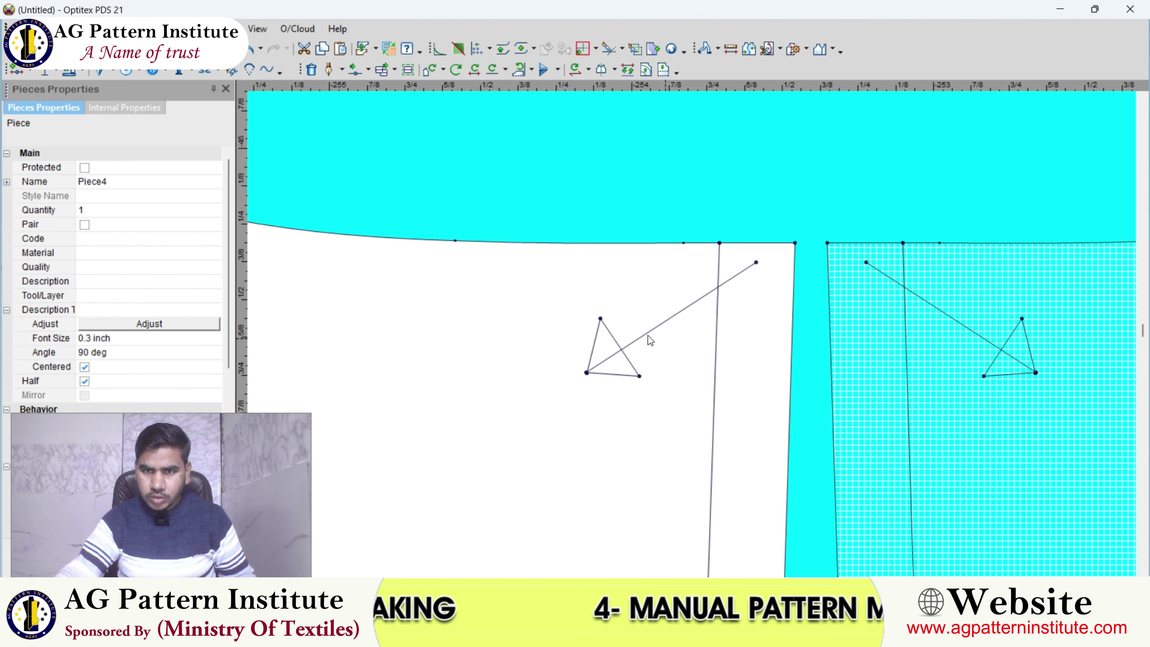
click(679, 313)
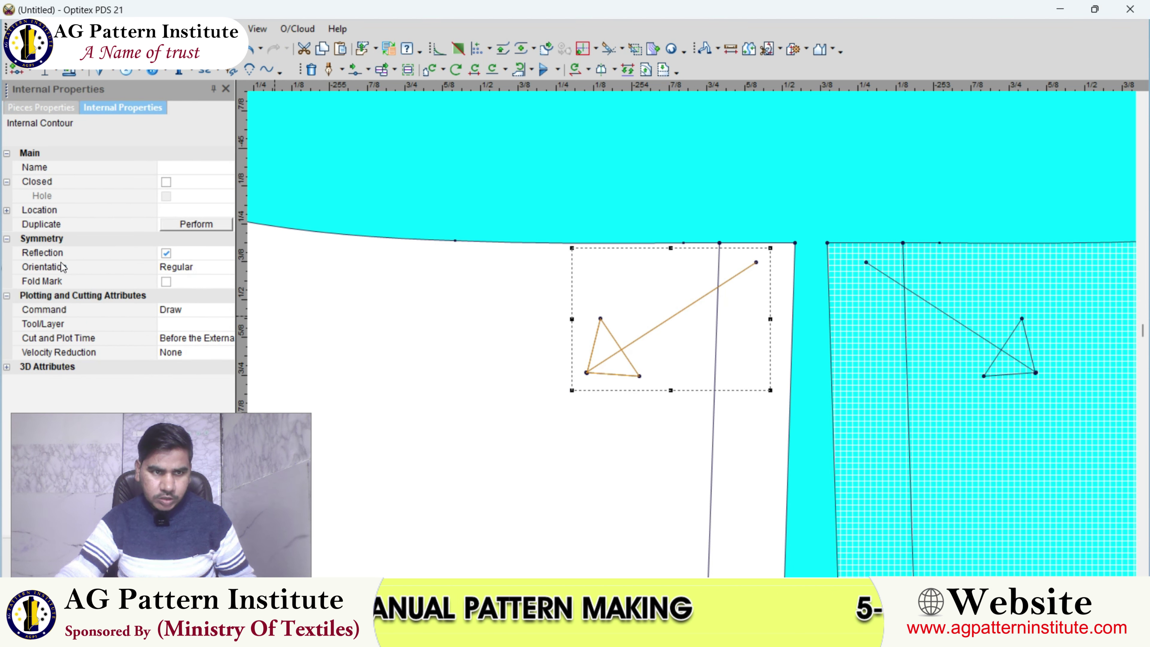
click(166, 253)
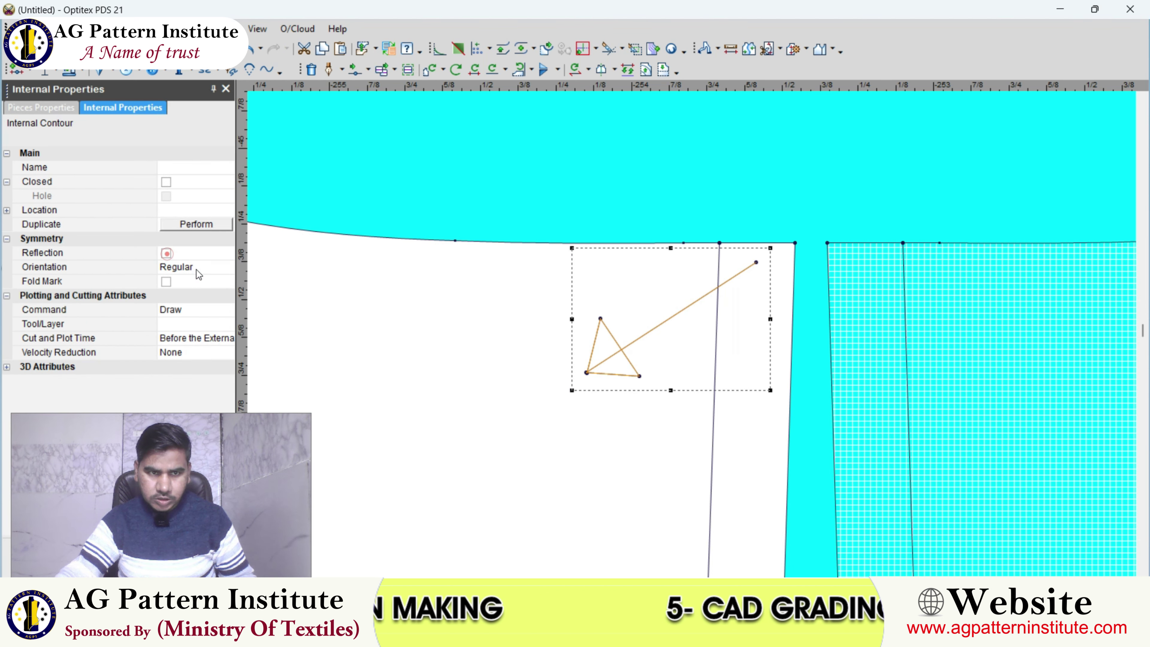
click(417, 306)
scroll(692, 334, down, 2)
scroll(657, 351, up, 1)
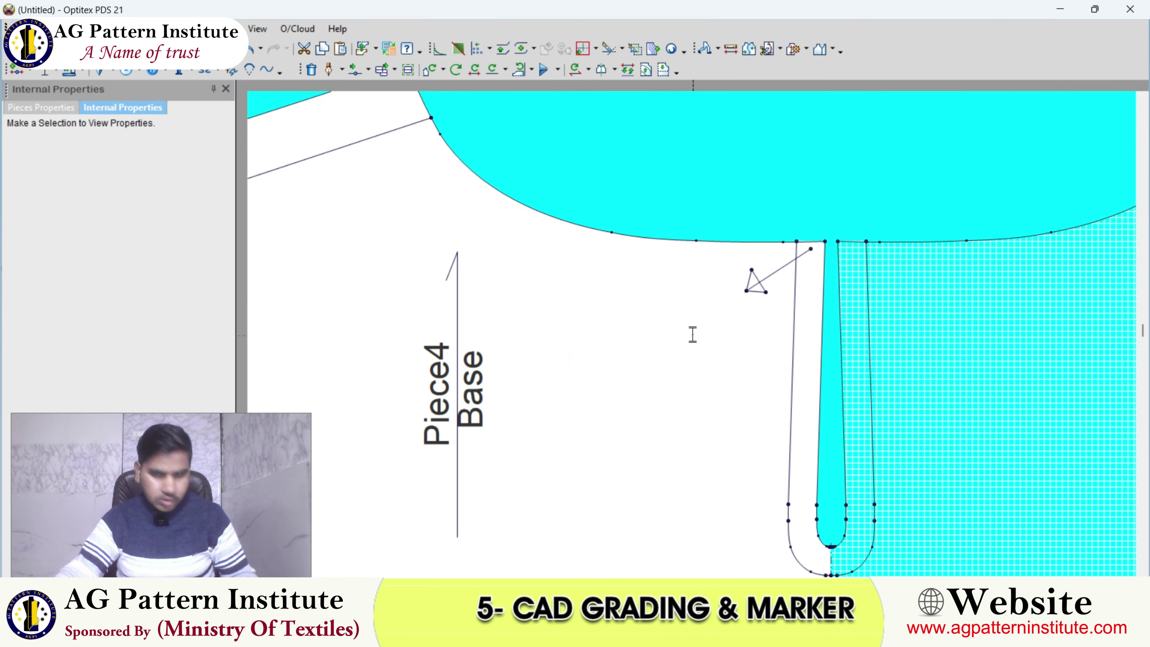
- Add a 'LOOP' text label on Piece4 just below the triangle marker
scroll(693, 335, up, 1)
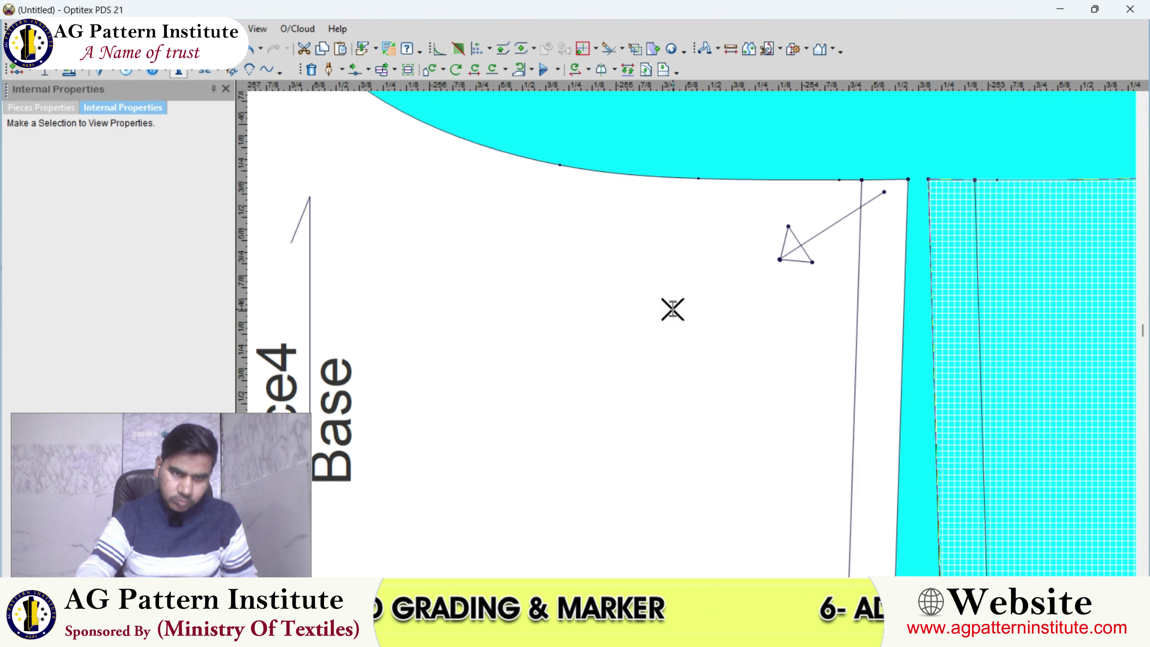
click(377, 312)
text(loop)
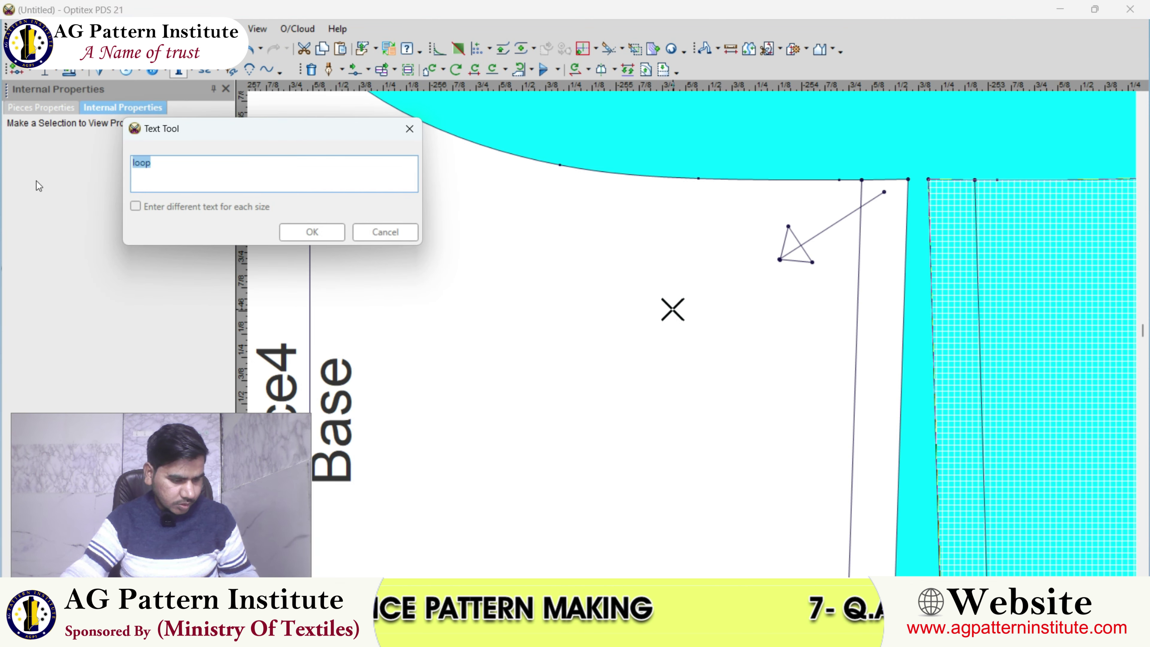
text(LOO)
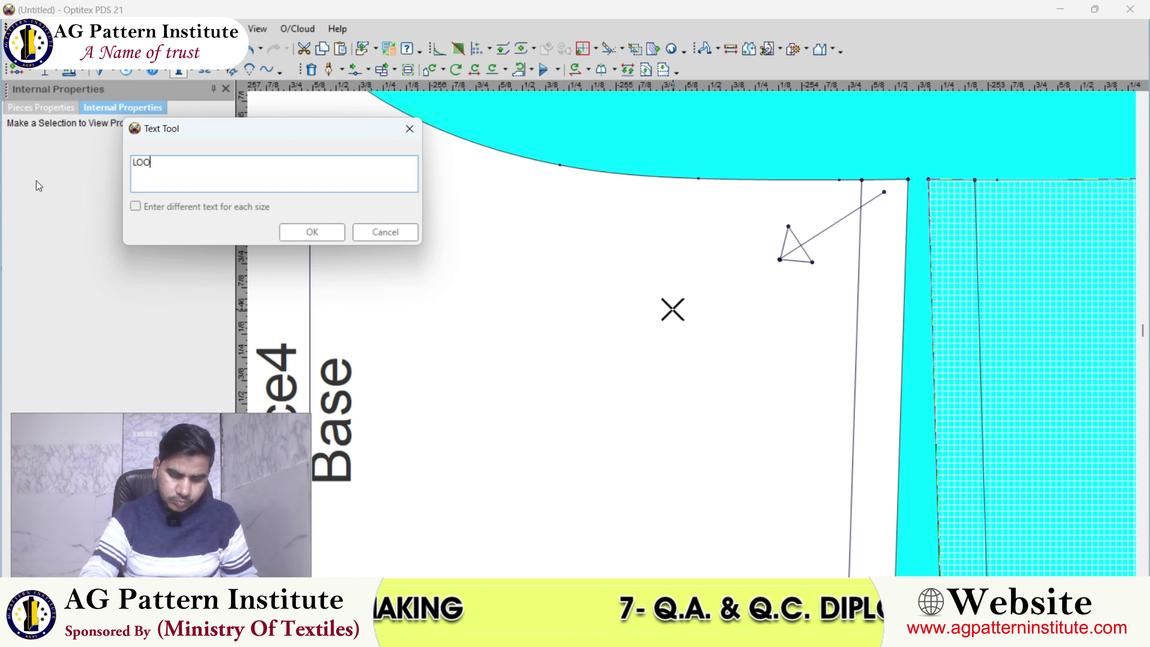
text(P)
click(313, 232)
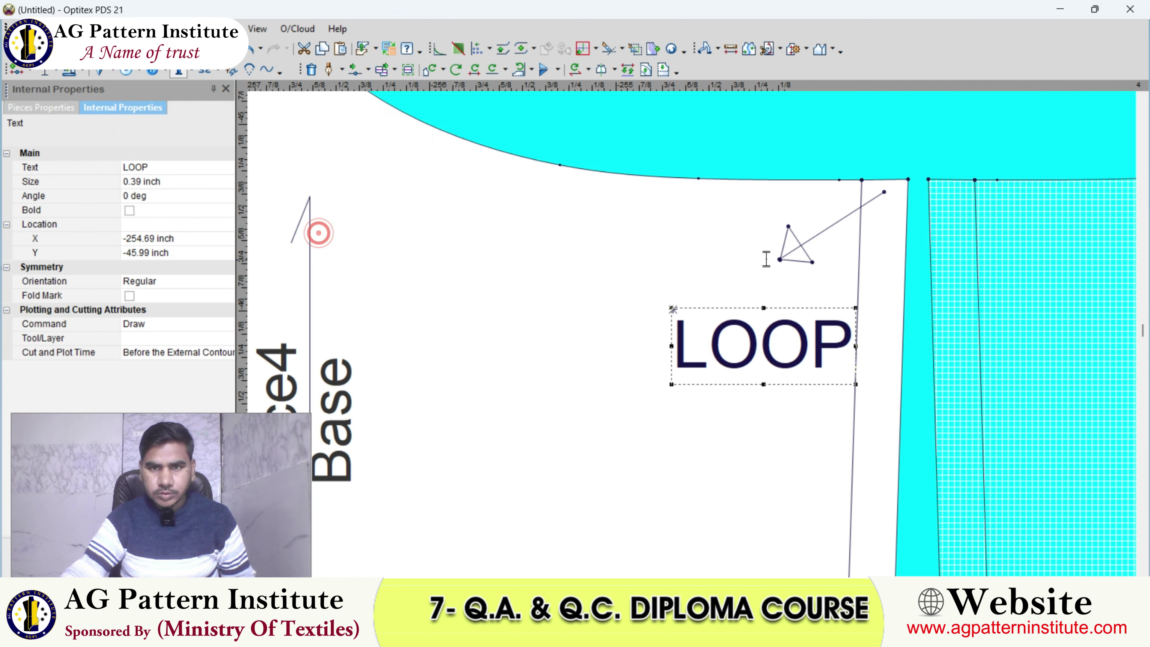
scroll(575, 445, down, 2)
click(656, 238)
scroll(696, 338, up, 2)
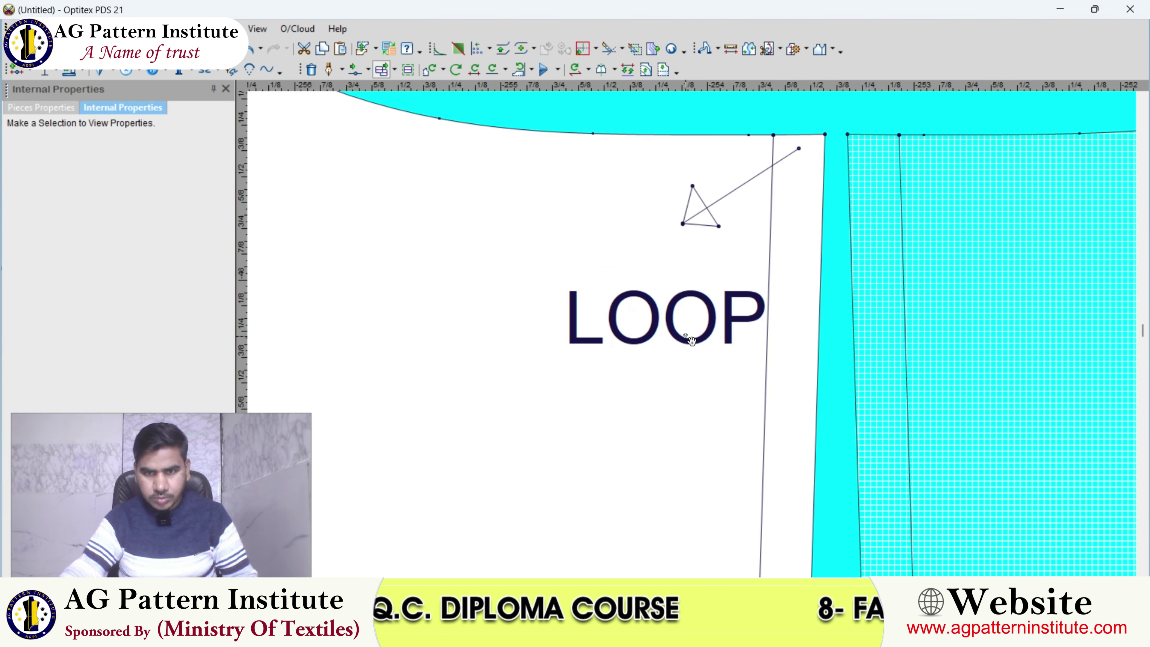
- Set the LOOP label's text size to 0.25 inch in Internal Properties
click(691, 339)
scroll(698, 333, down, 1)
click(692, 200)
scroll(693, 341, down, 1)
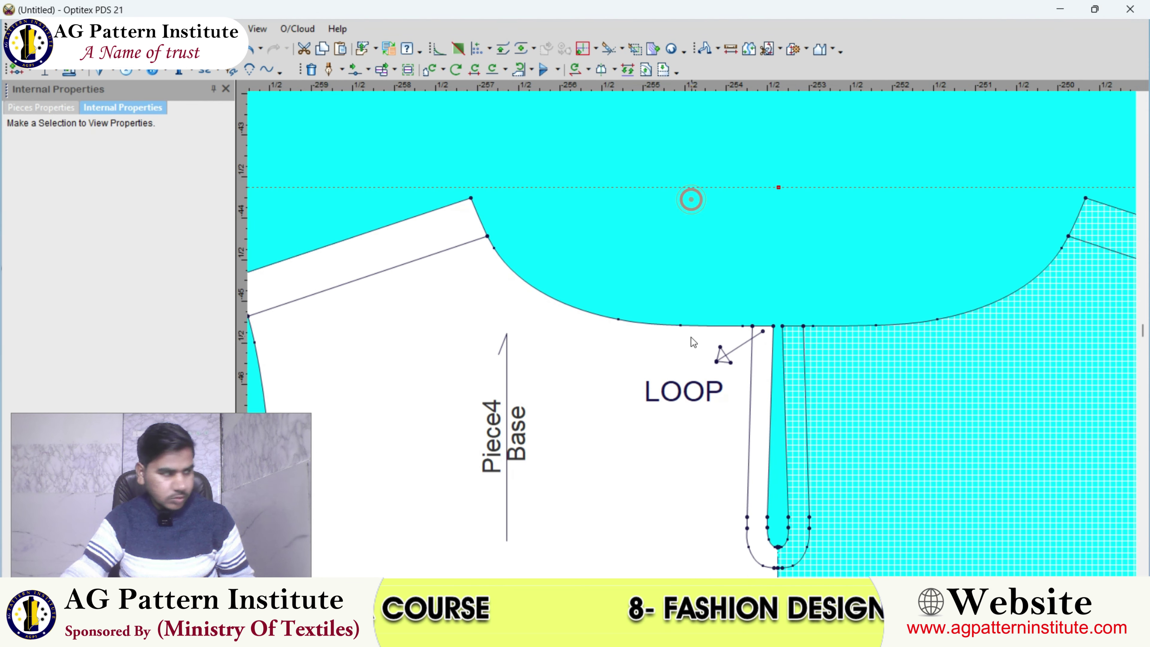
scroll(692, 340, up, 1)
click(700, 363)
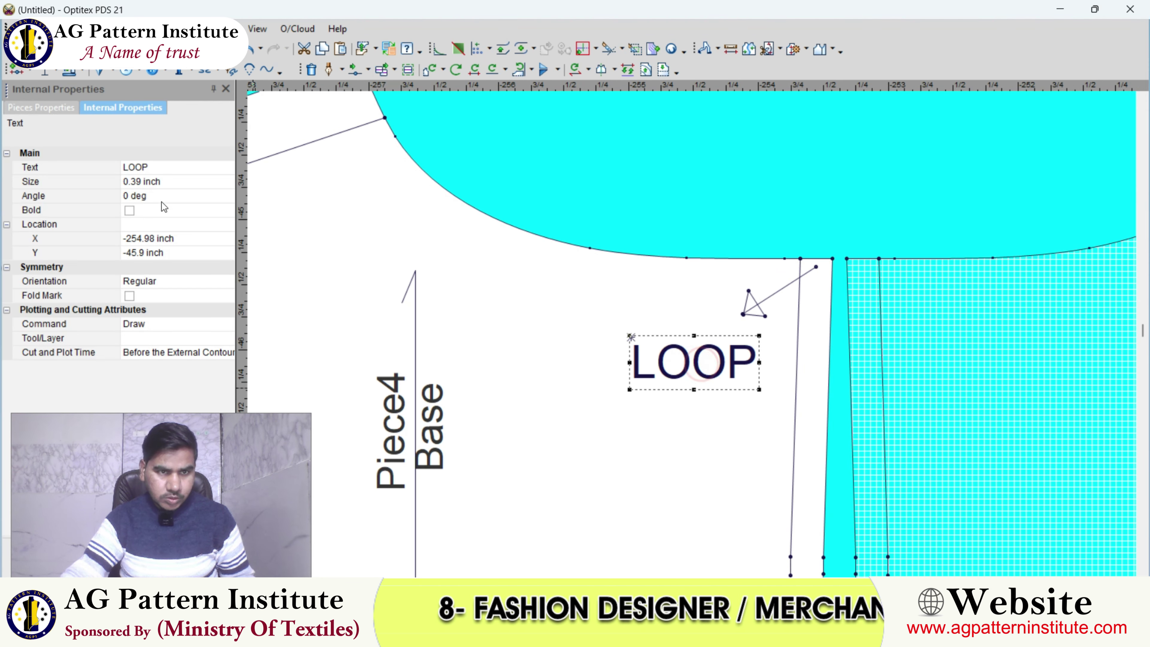
click(163, 182)
text(0.25)
key(Return)
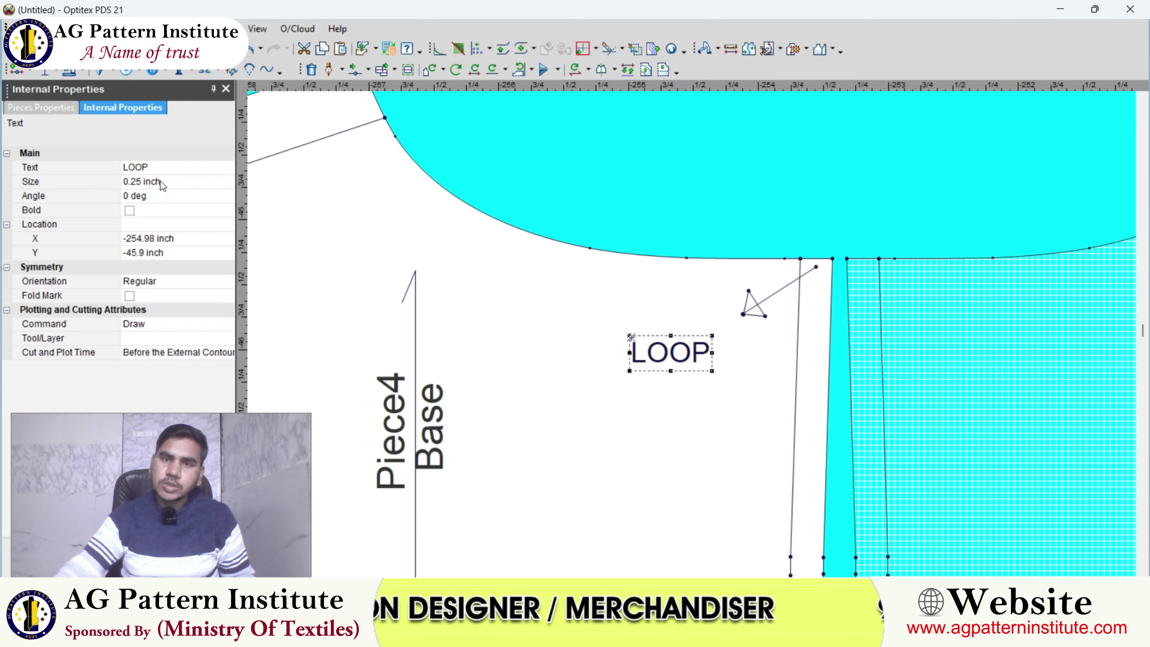
- Check the resized LOOP label by selecting it, then clear the selection
click(693, 332)
scroll(693, 333, down, 2)
scroll(693, 333, up, 1)
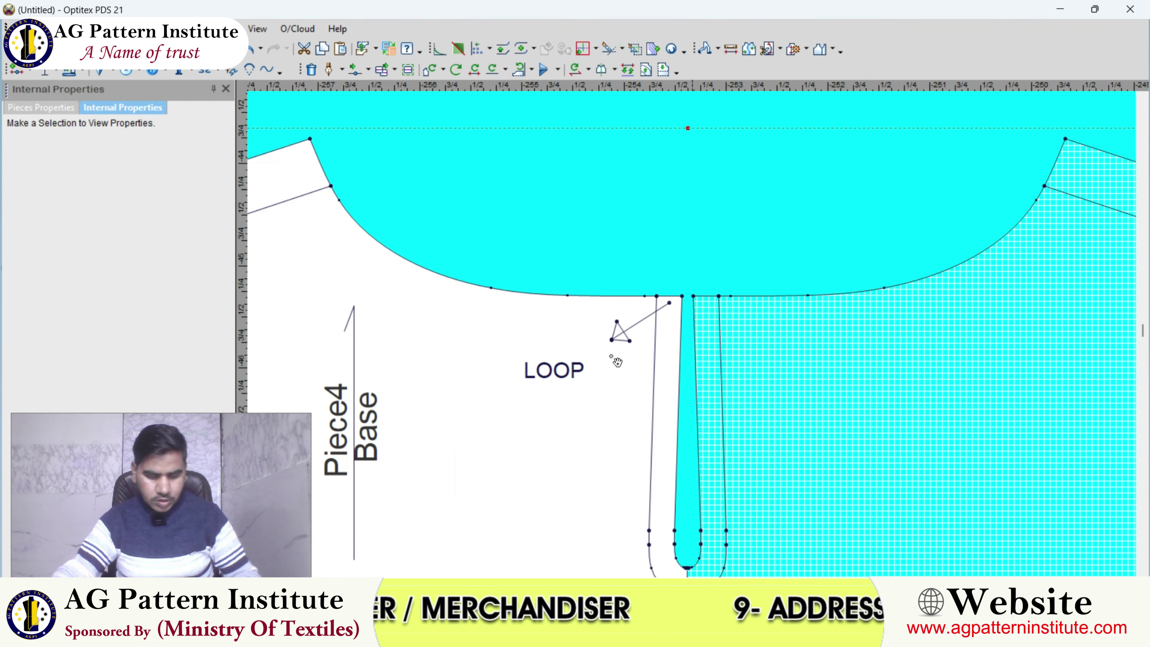
click(537, 366)
scroll(539, 358, down, 1)
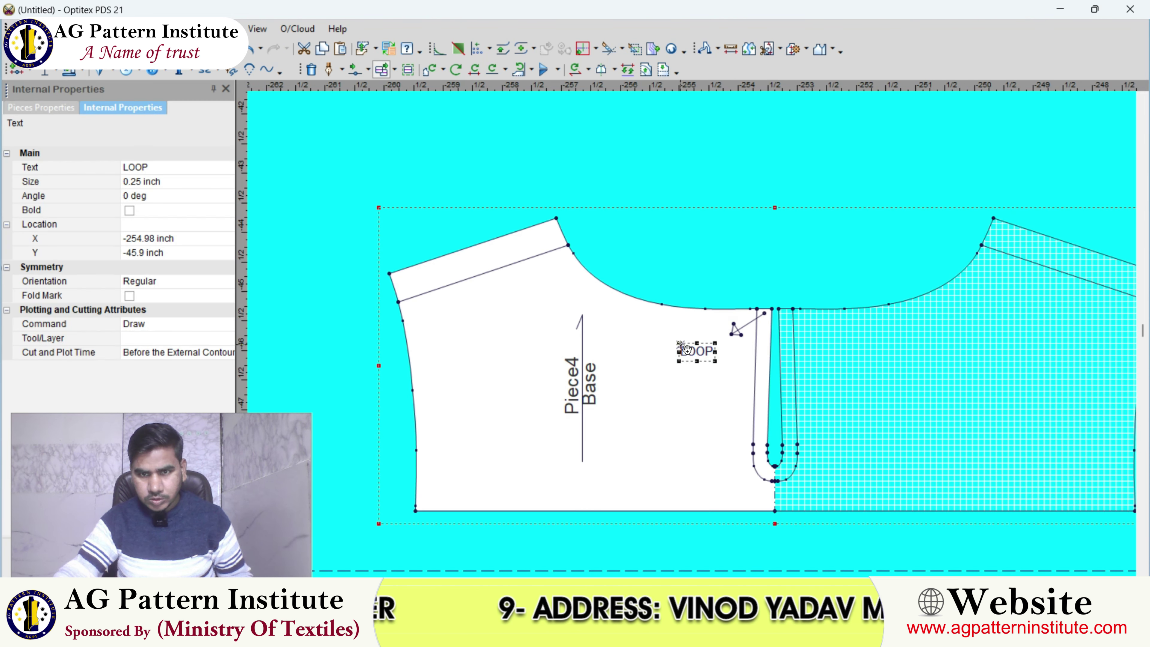
click(717, 255)
scroll(717, 254, down, 2)
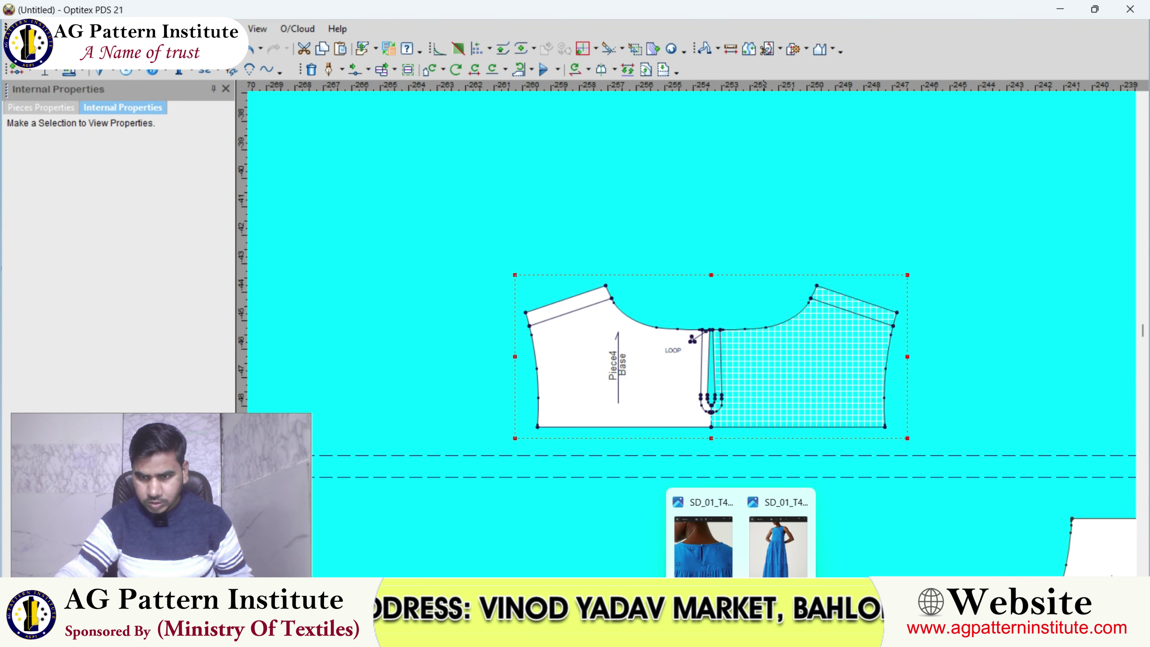
- View the back-view dress reference photo
click(703, 546)
scroll(643, 411, up, 3)
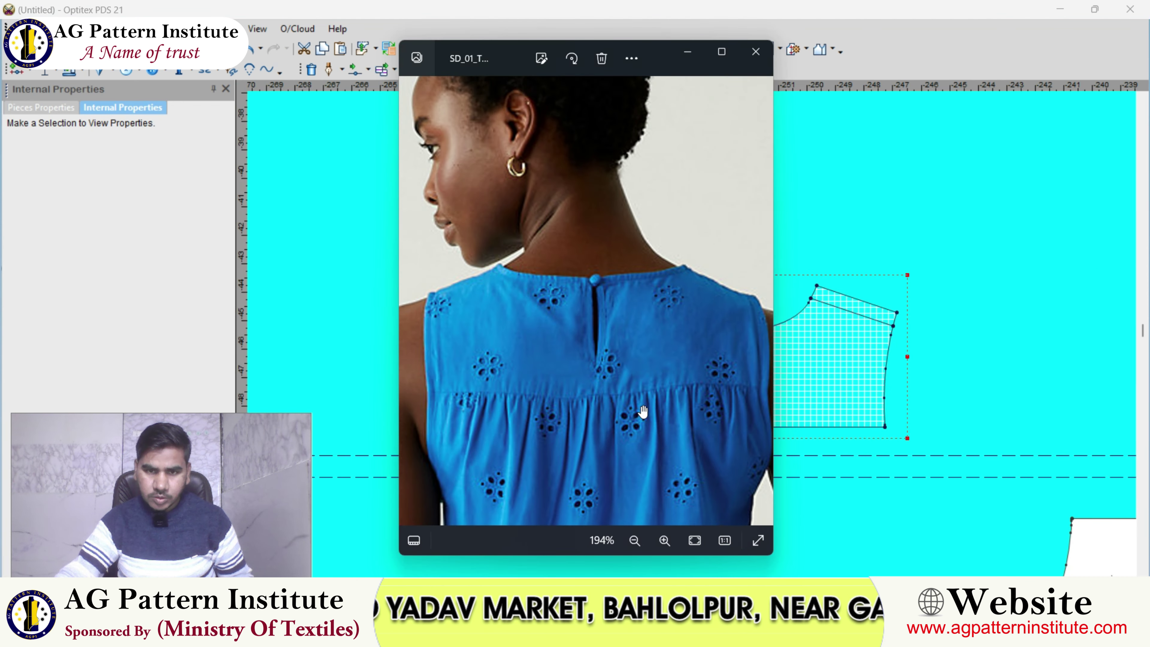
scroll(643, 412, down, 4)
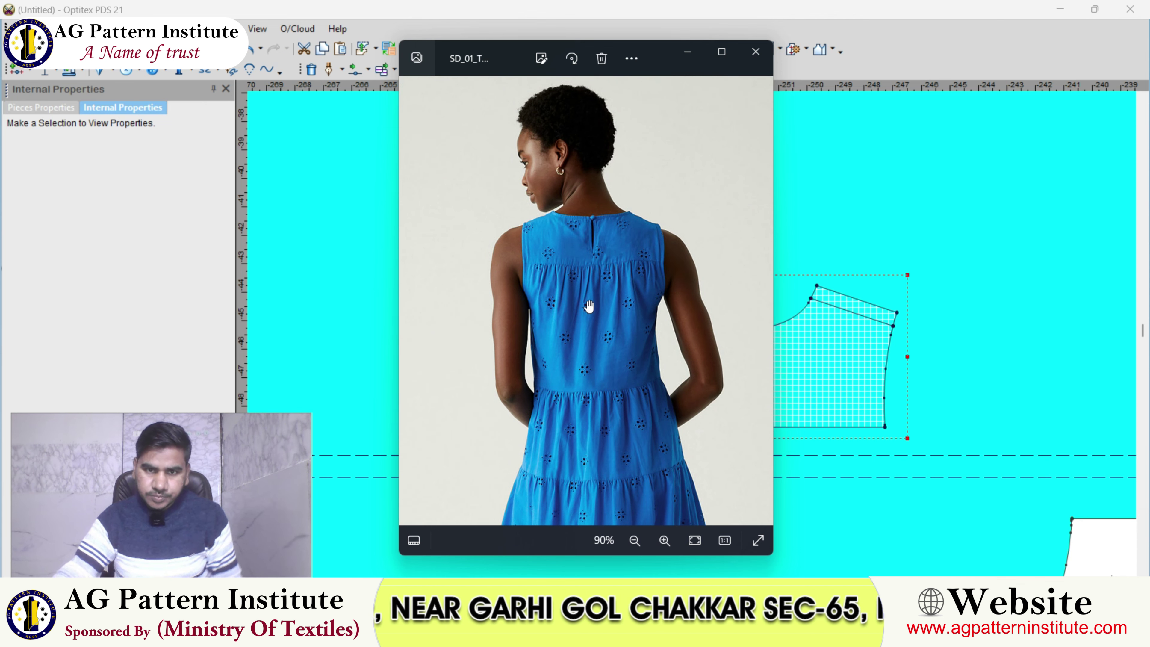
scroll(589, 306, down, 1)
scroll(627, 187, up, 2)
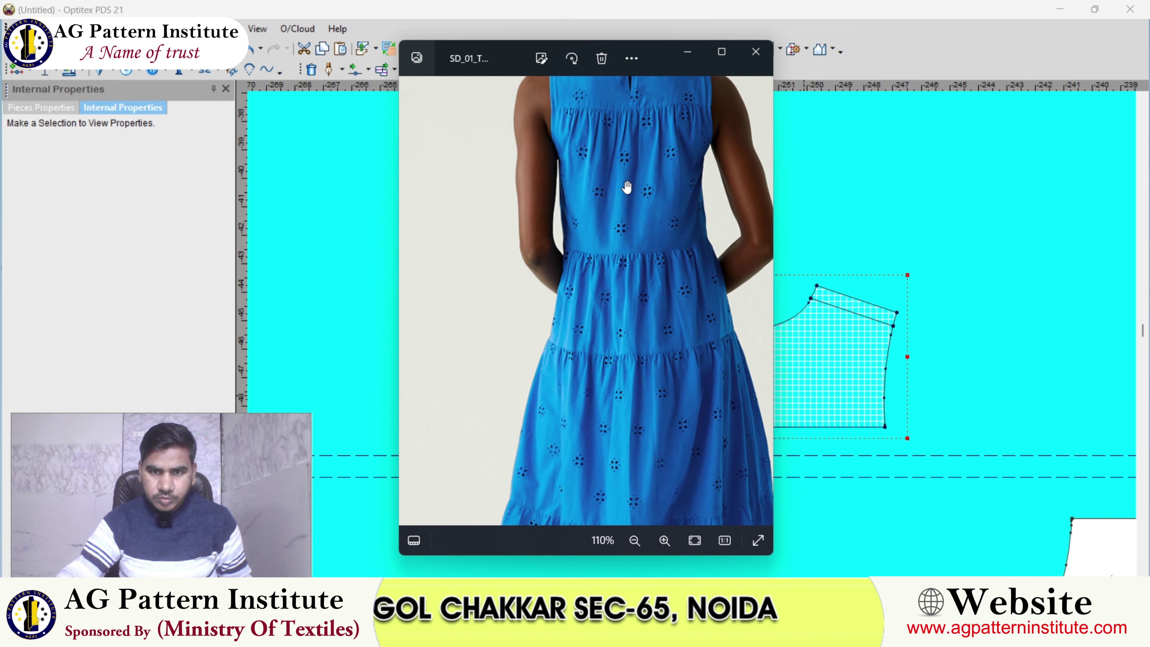
scroll(627, 187, up, 2)
scroll(633, 325, up, 2)
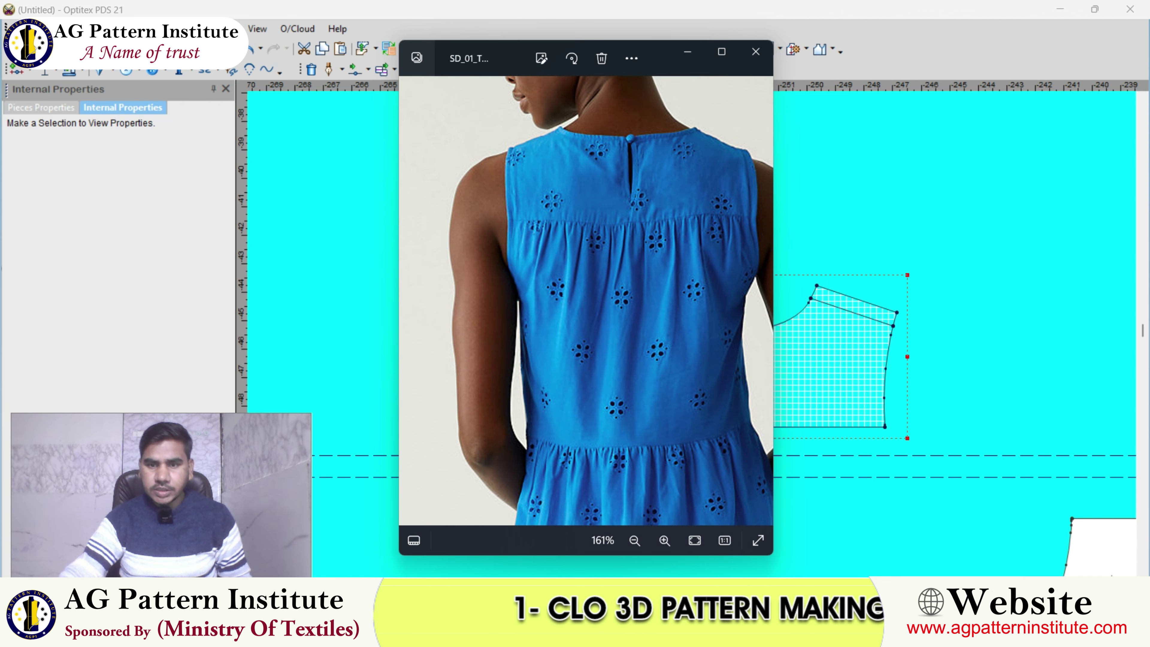
- Move bodice Piece2 directly beneath yoke Piece4
click(718, 533)
scroll(696, 337, down, 3)
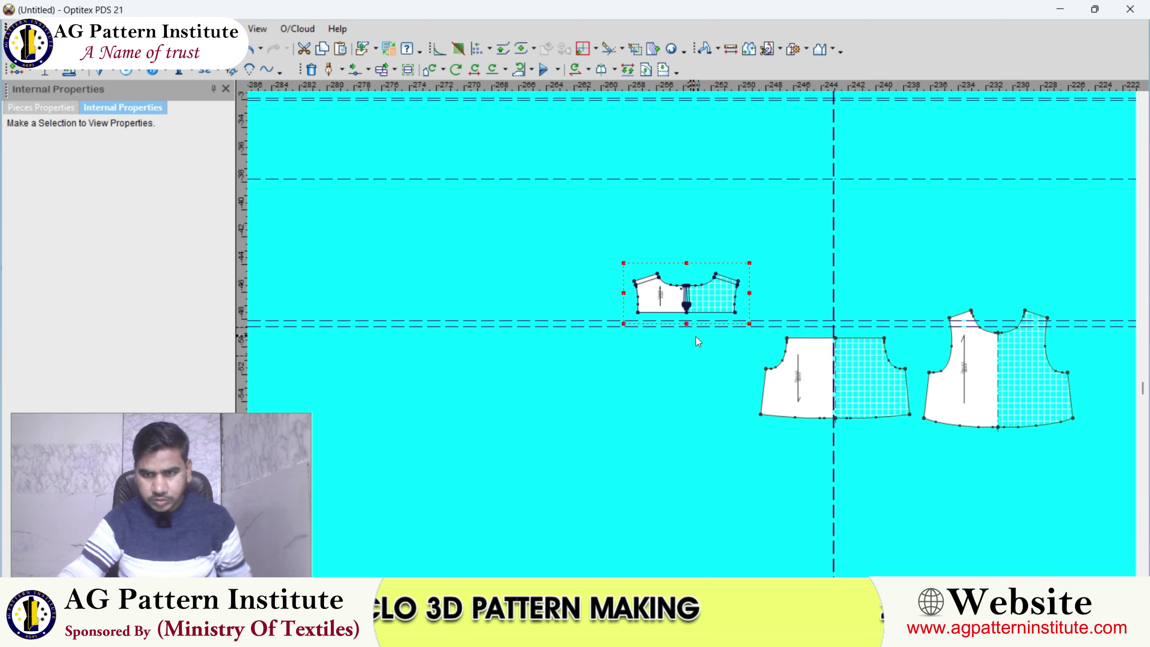
scroll(725, 326, up, 1)
drag(732, 326, 526, 313)
scroll(525, 313, up, 3)
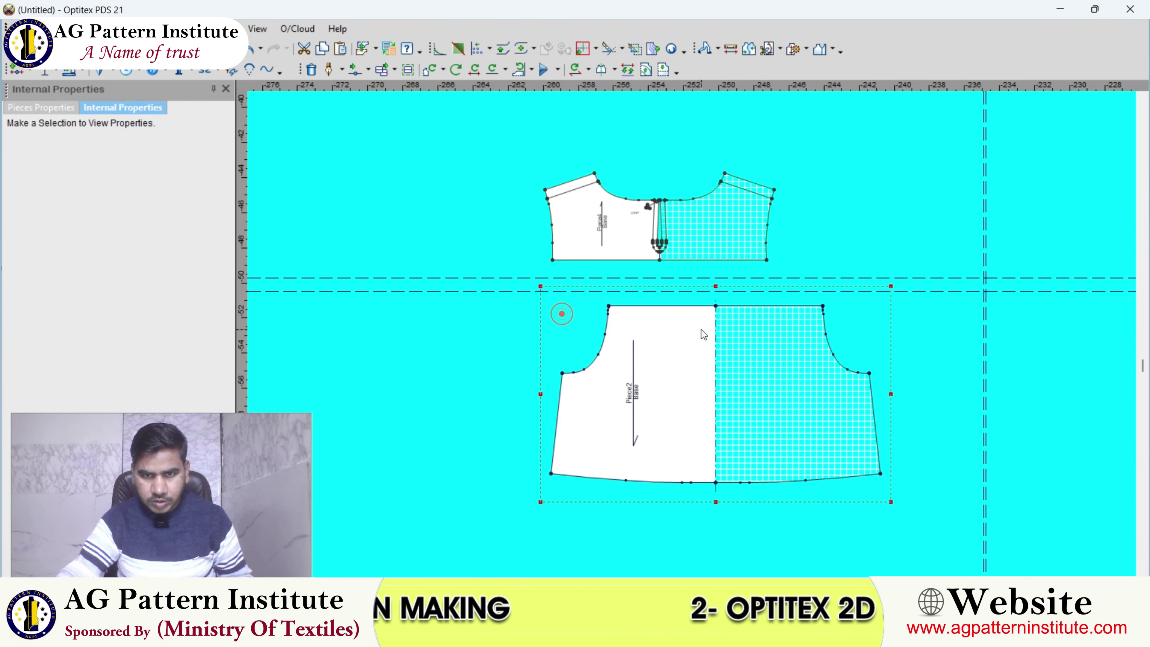
scroll(695, 336, up, 1)
scroll(694, 336, down, 3)
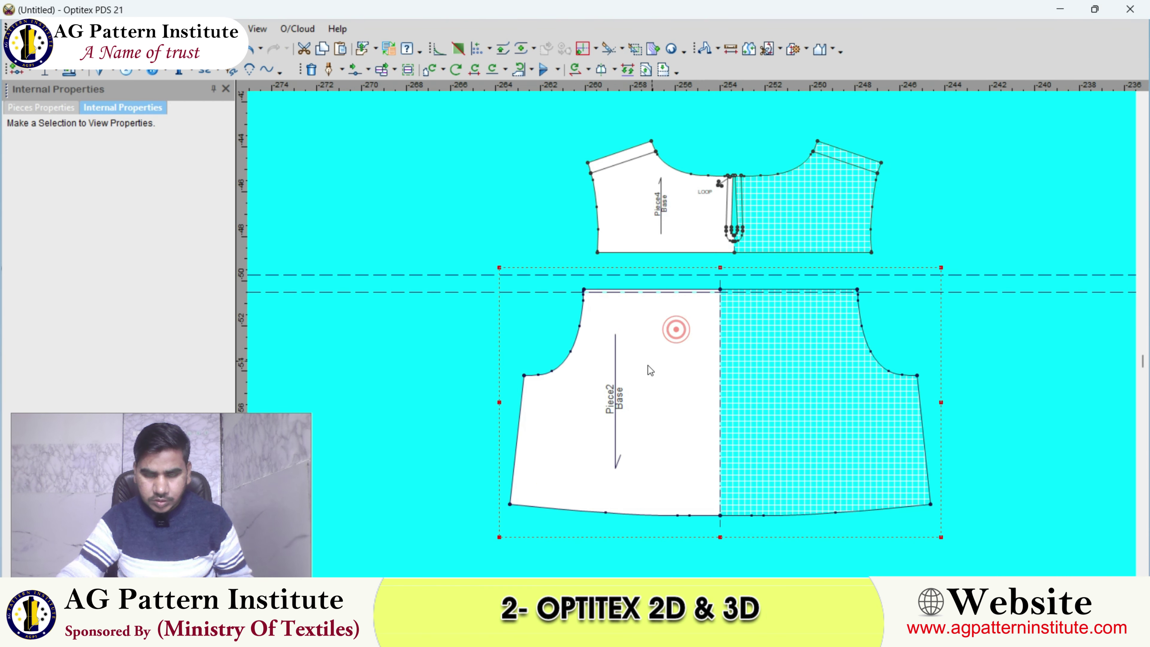
scroll(694, 338, up, 1)
scroll(694, 339, up, 1)
scroll(692, 336, up, 1)
scroll(693, 333, down, 2)
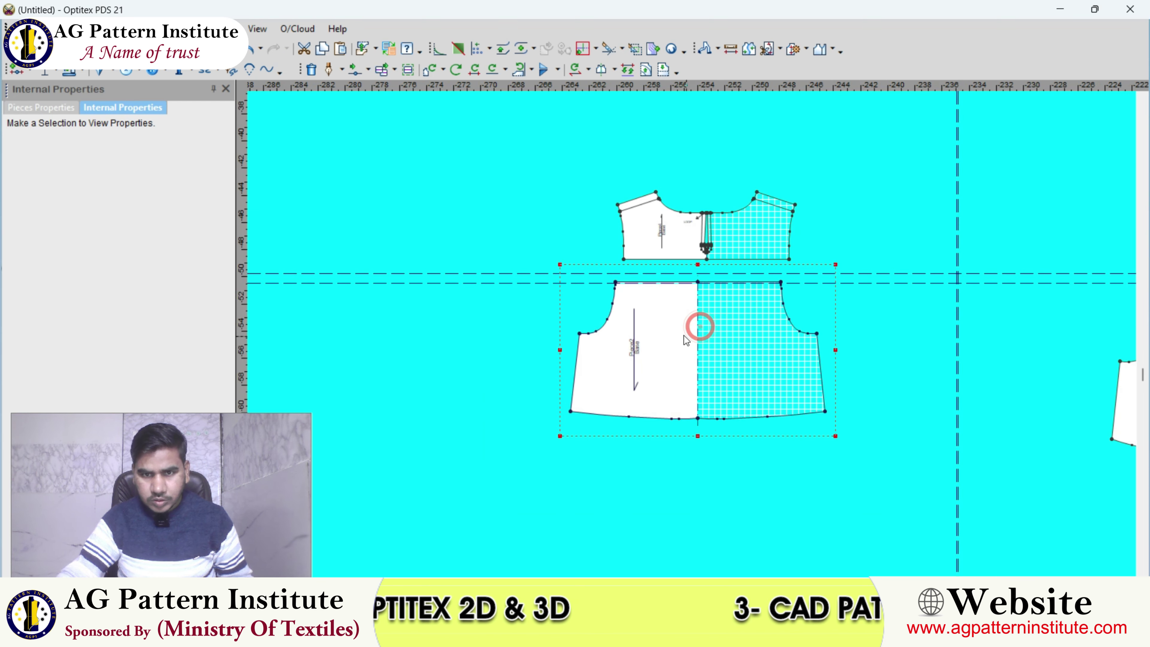
click(333, 52)
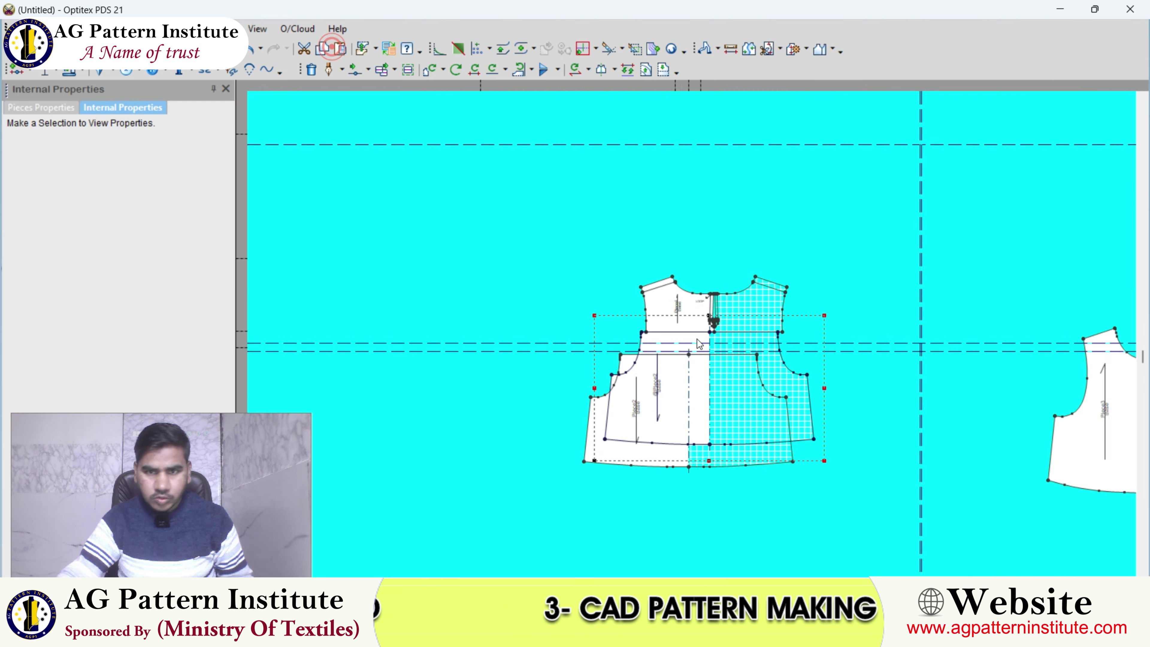
scroll(697, 339, down, 2)
scroll(693, 335, up, 3)
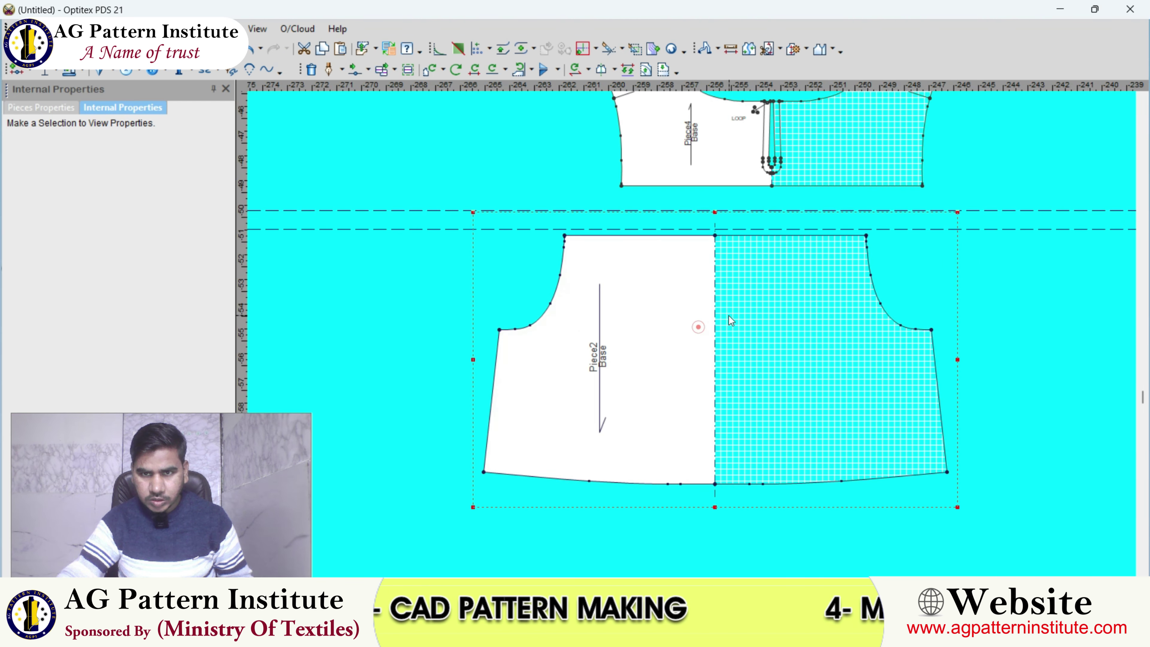
scroll(693, 326, up, 2)
scroll(692, 324, down, 2)
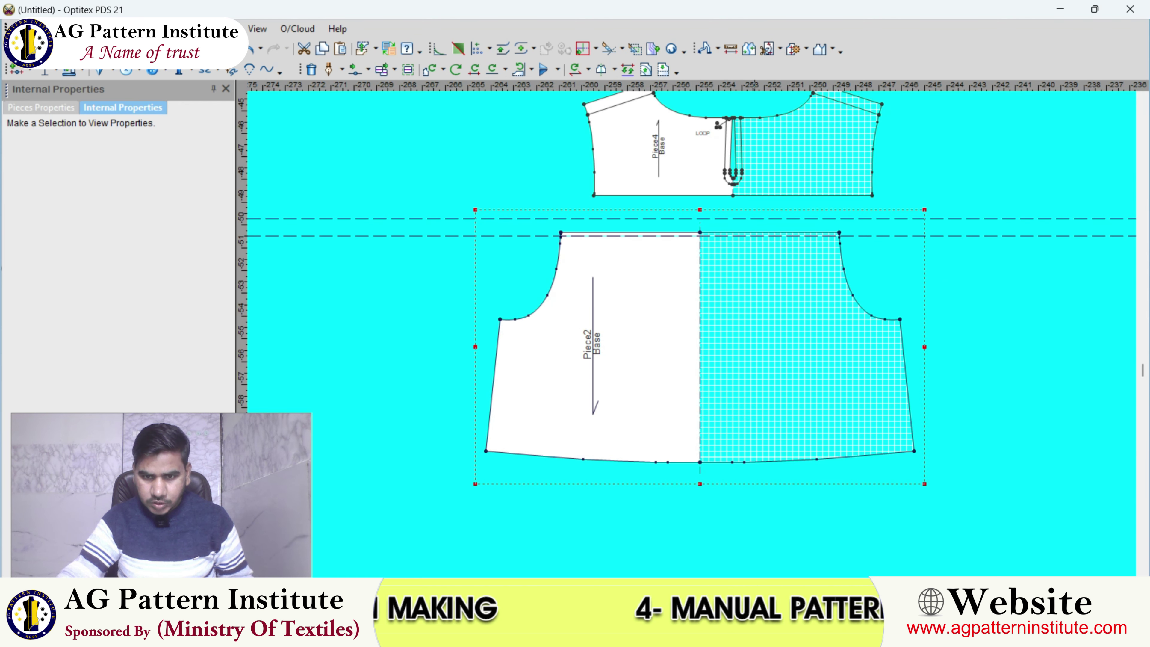
- Recheck the dress reference photo, then return to the pattern pieces
click(701, 554)
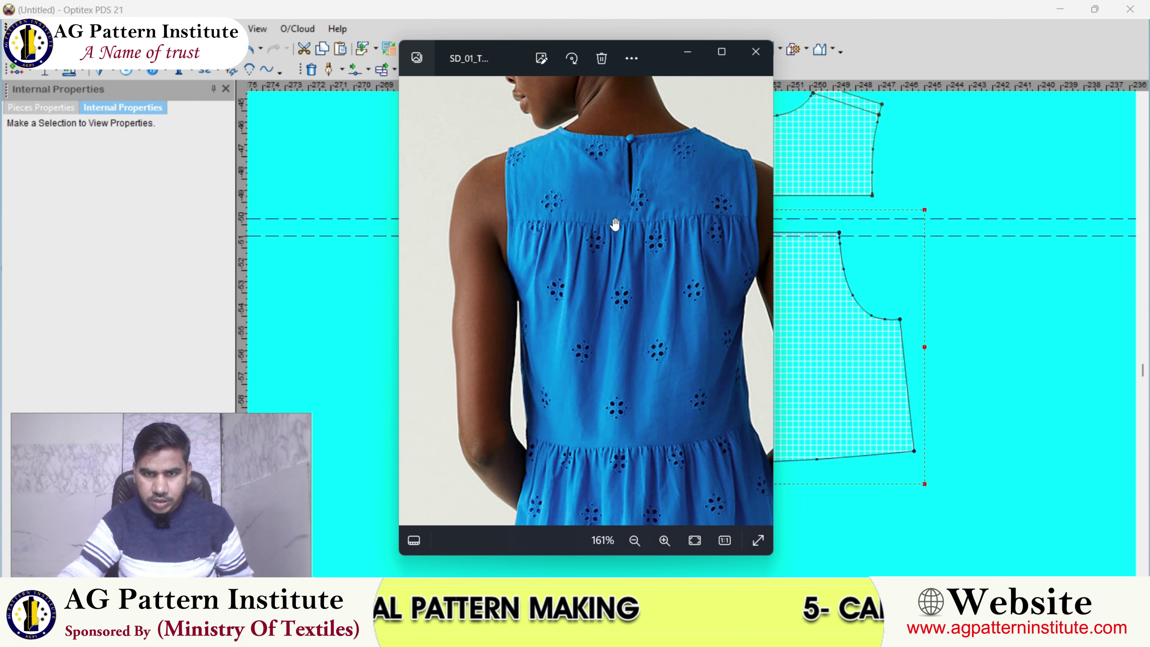
scroll(555, 239, up, 2)
scroll(511, 231, up, 1)
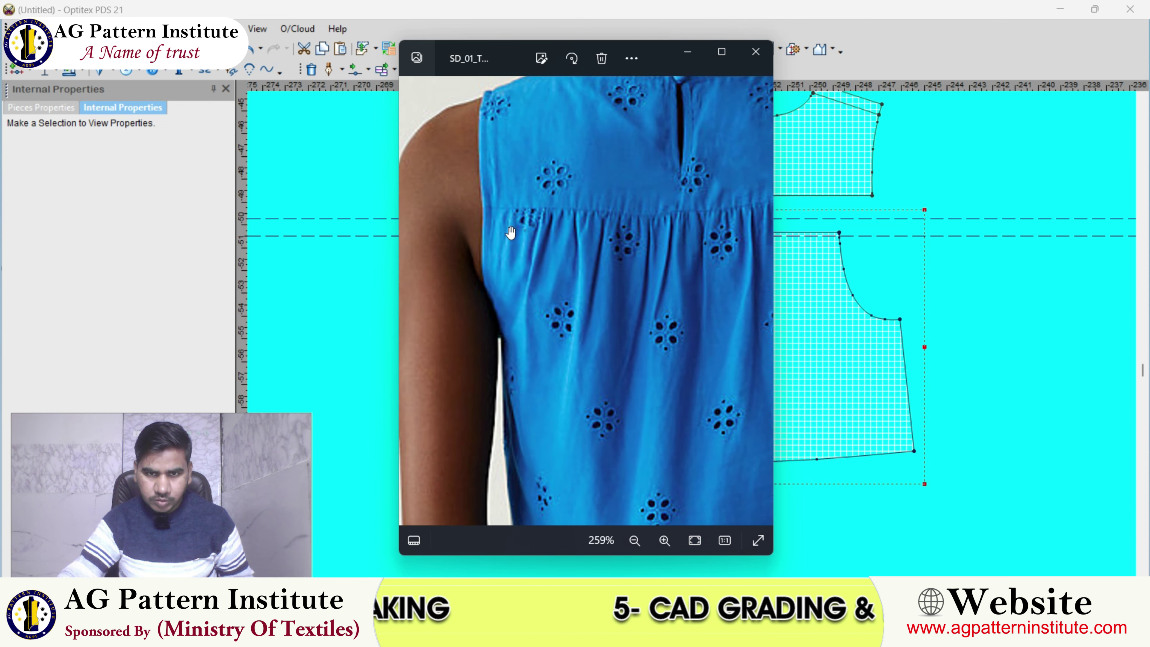
scroll(695, 301, down, 5)
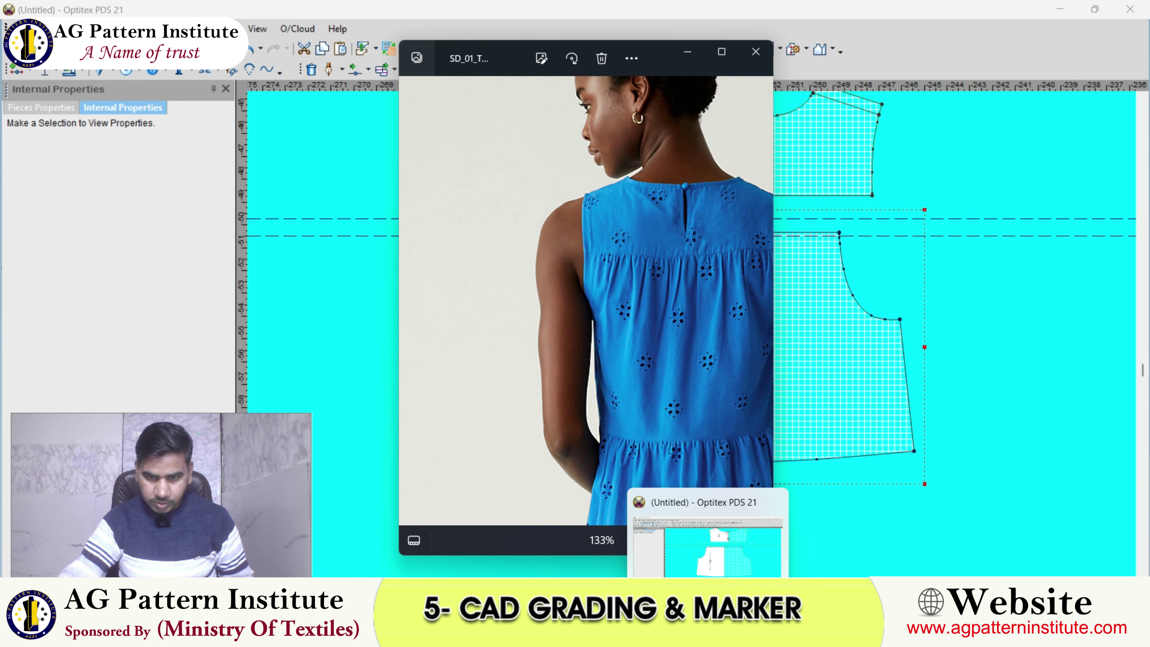
click(706, 521)
scroll(698, 145, up, 2)
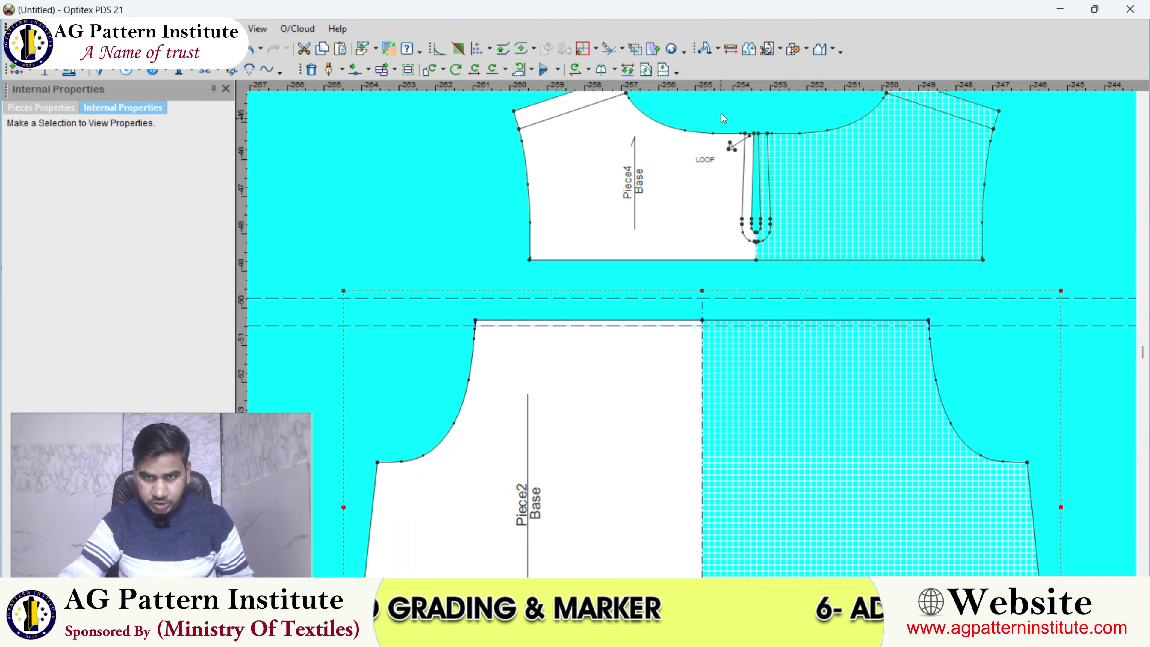
- Measure the length of yoke Piece4's bottom edge
click(730, 49)
drag(756, 259, 531, 260)
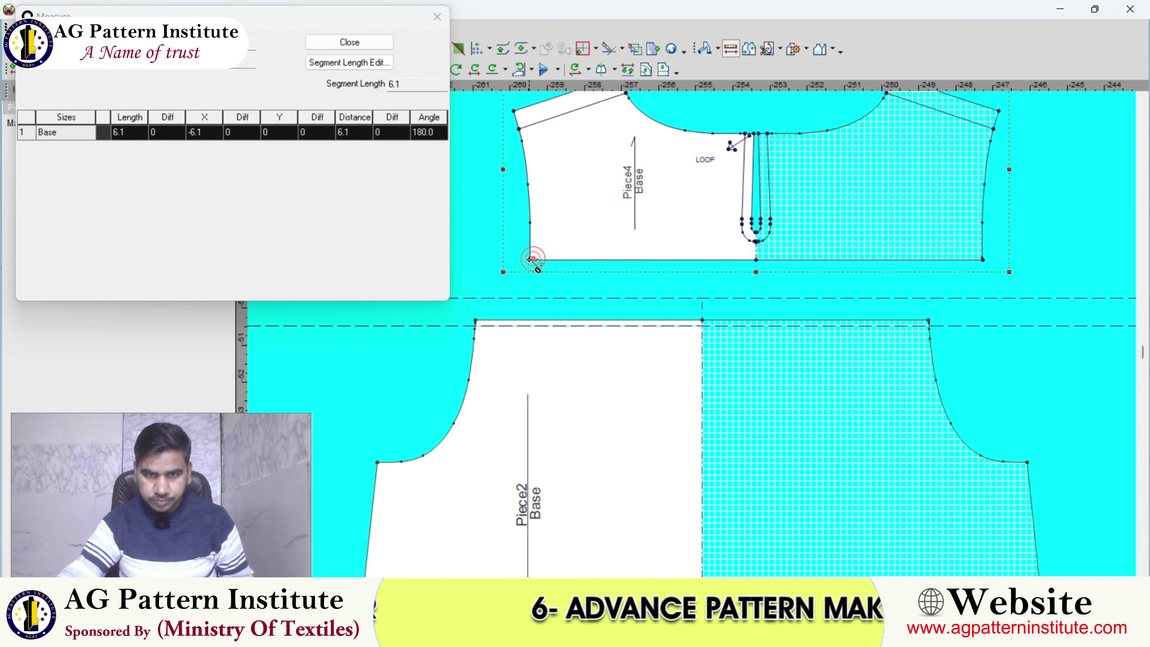
click(335, 48)
right_click(522, 226)
click(544, 232)
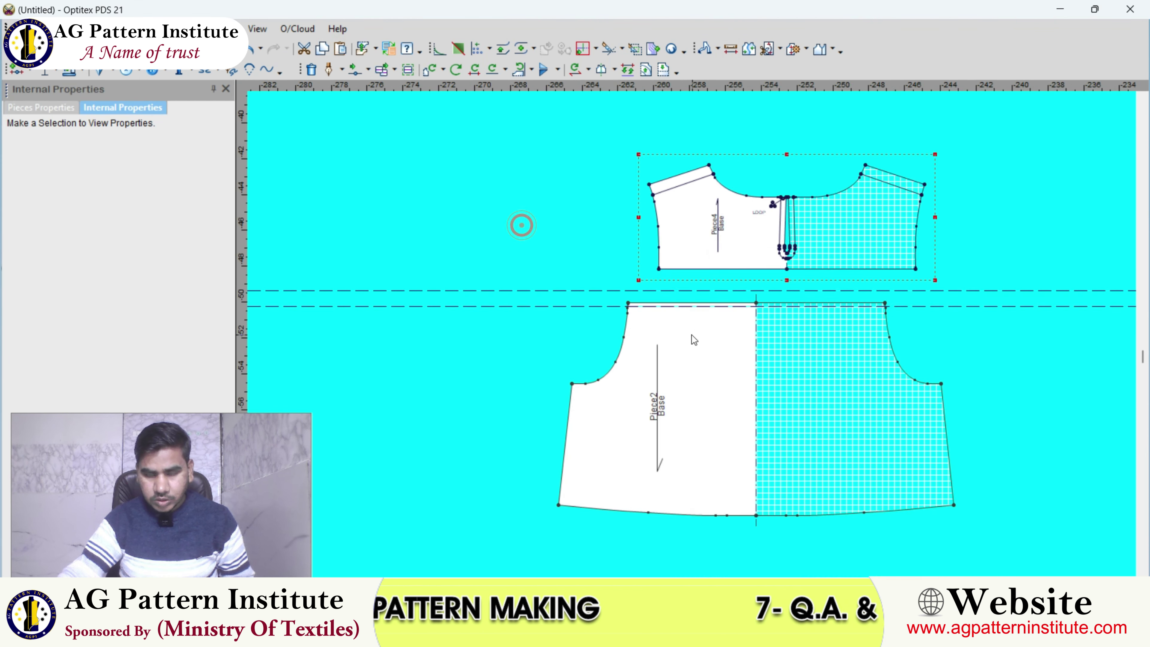
scroll(692, 335, up, 2)
scroll(688, 329, up, 3)
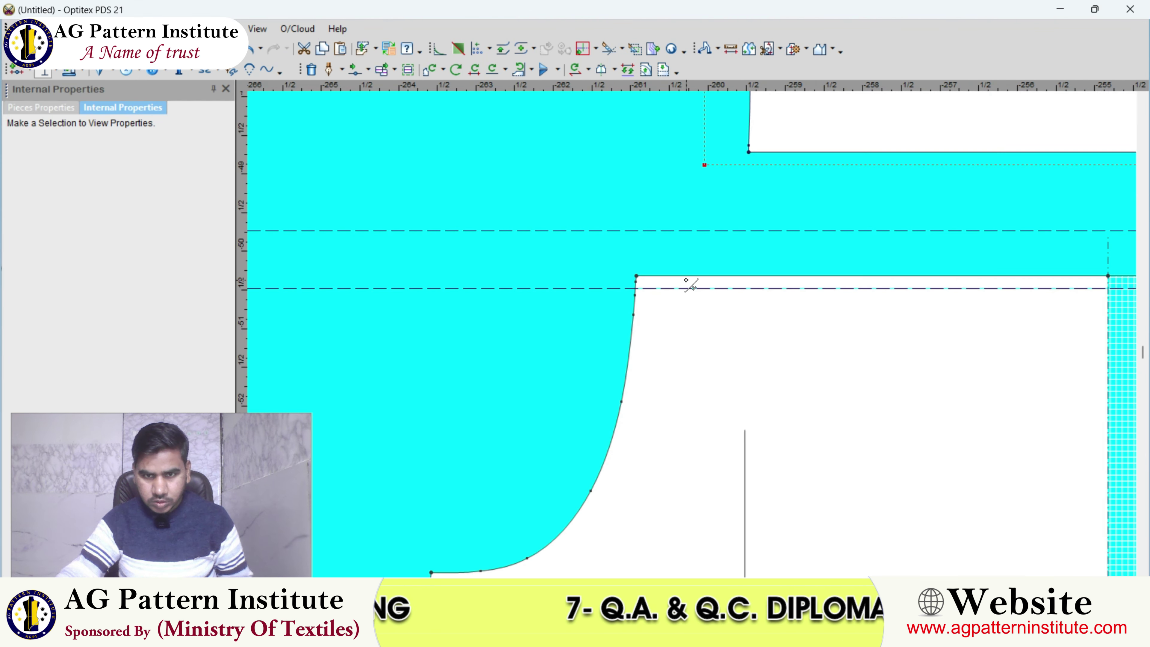
- Place matching notches 0.5 inch in on the yoke's lower and bodice's upper edges
click(680, 276)
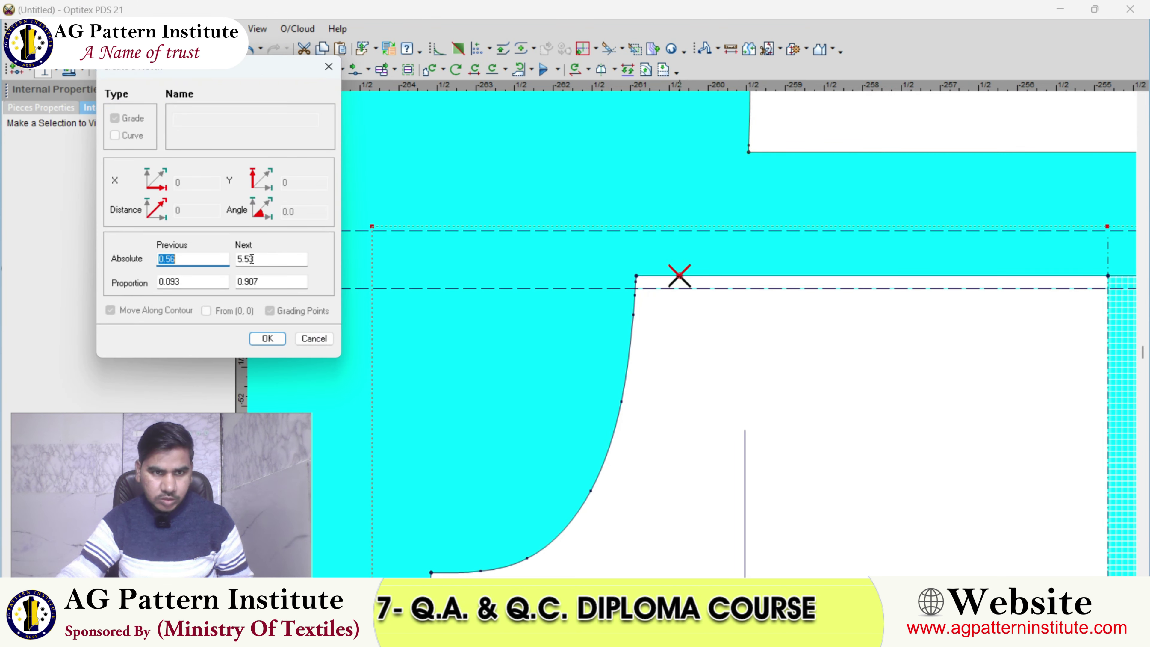
click(313, 338)
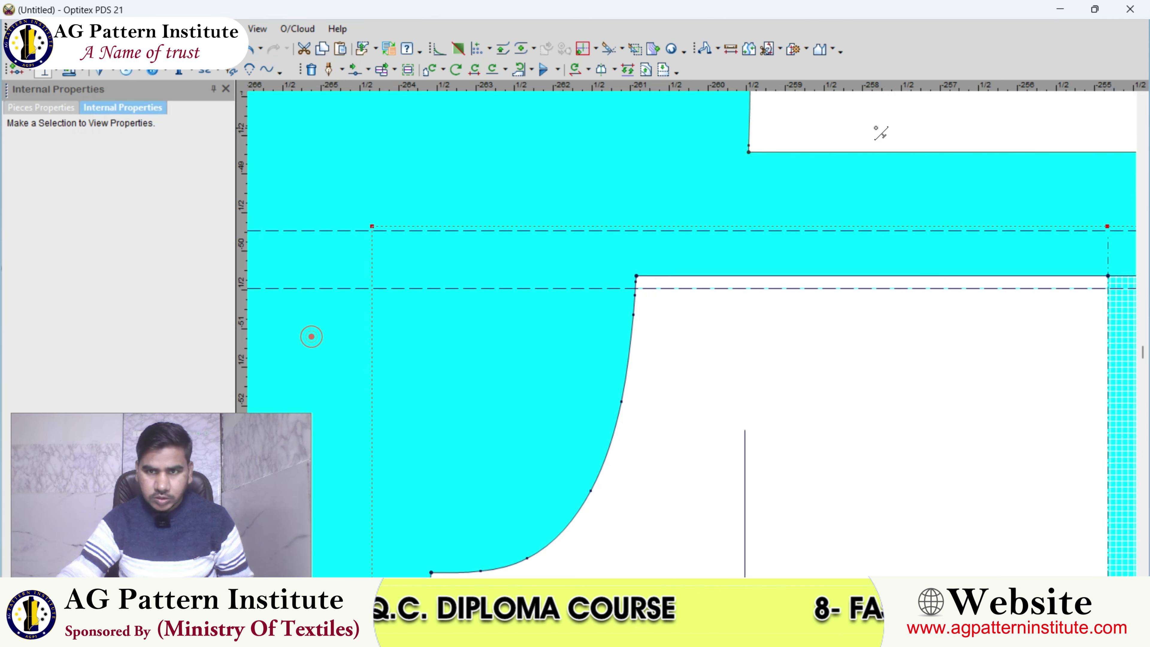
click(777, 152)
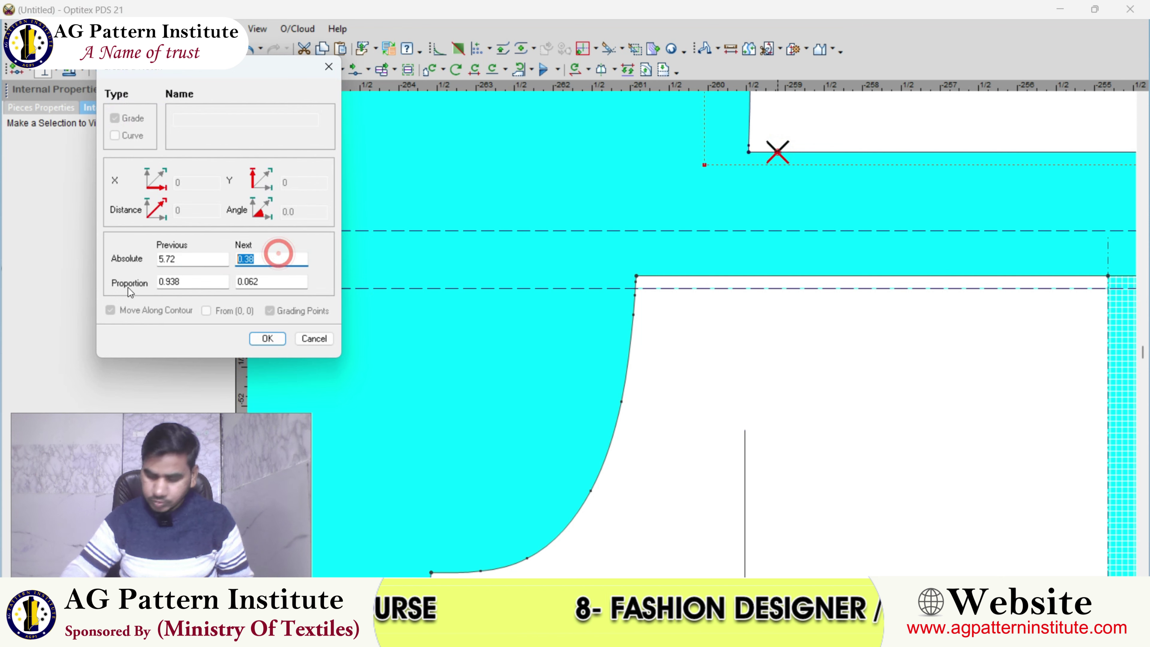
text(.5)
key(Return)
scroll(674, 361, up, 2)
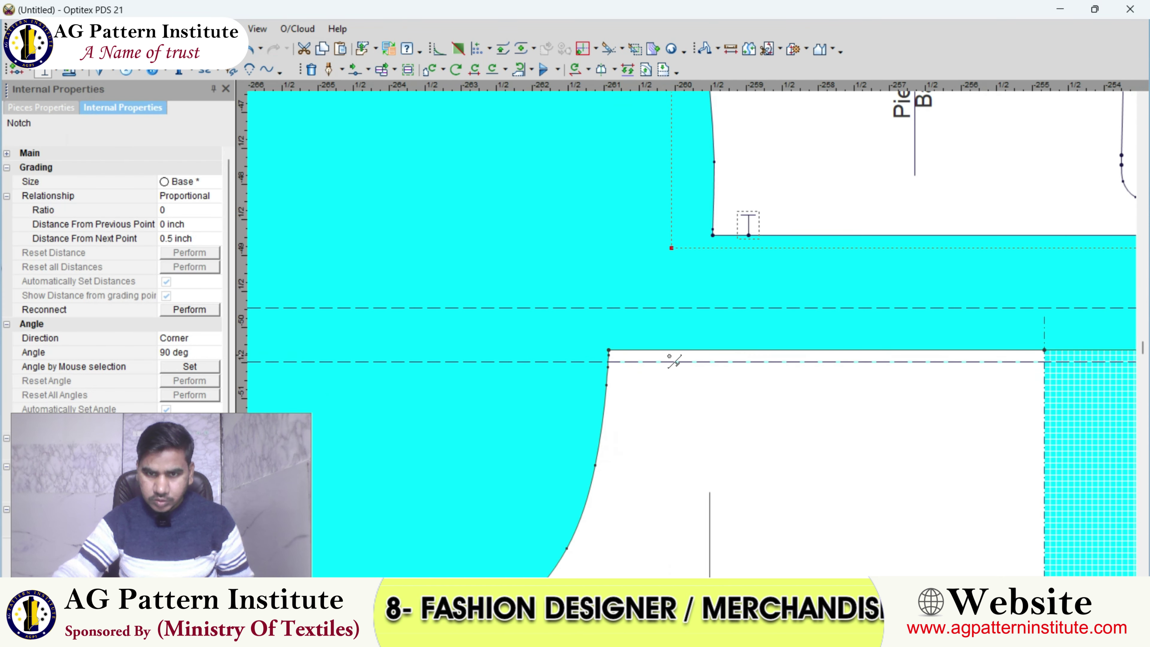
click(644, 351)
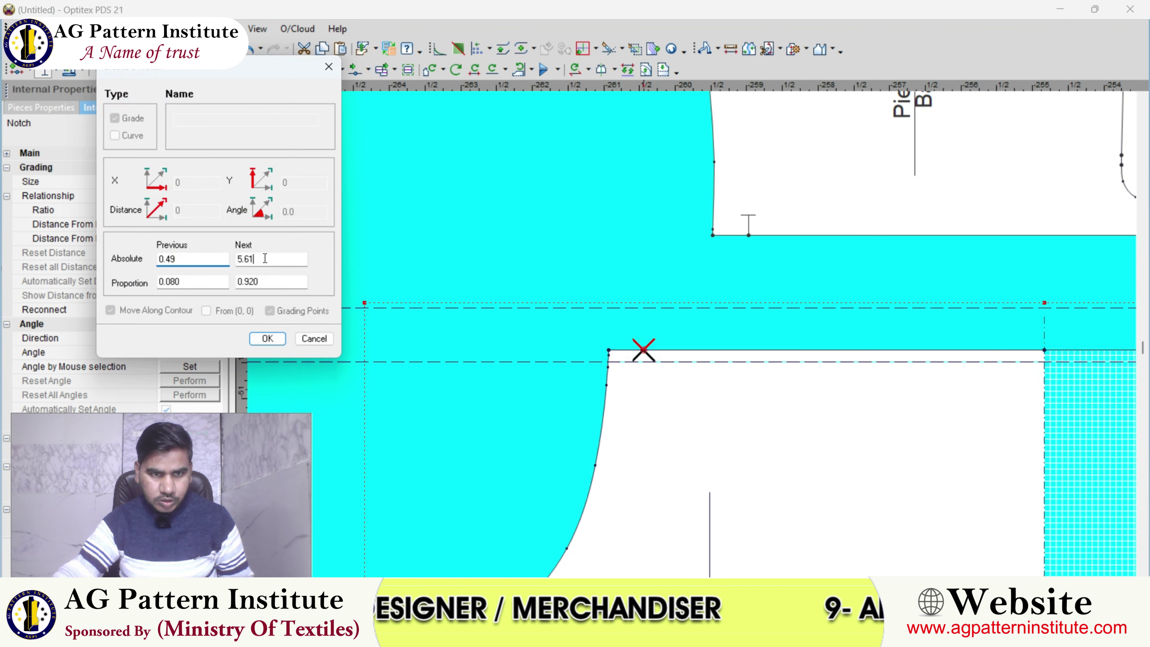
text(50)
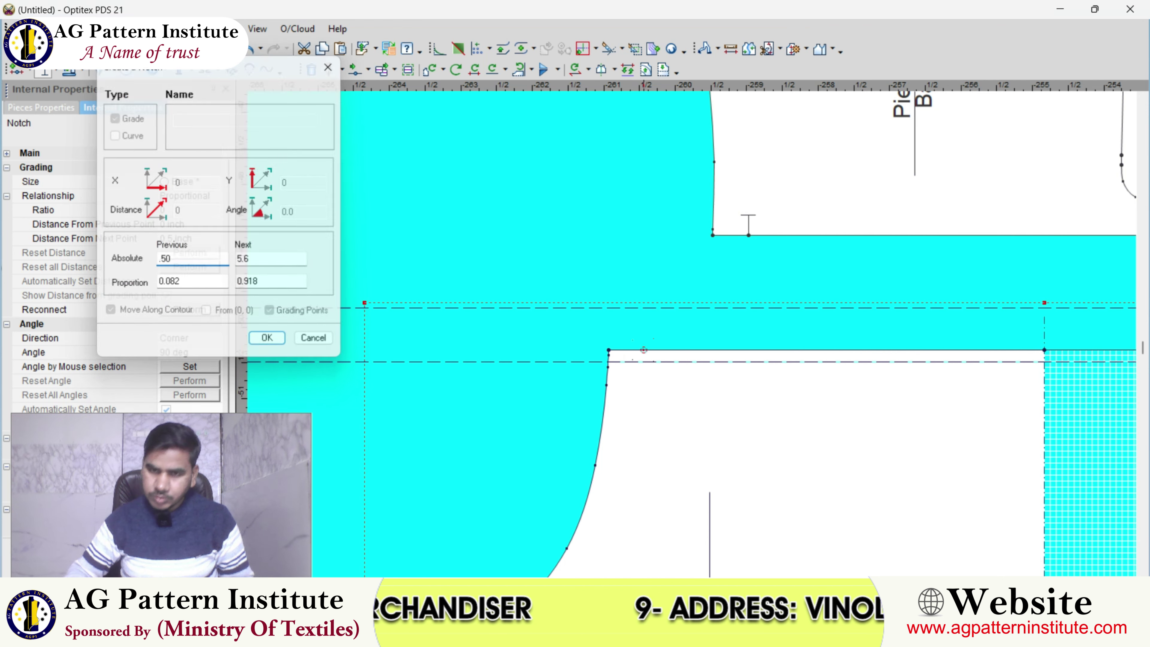
key(Return)
scroll(657, 281, down, 3)
right_click(652, 265)
click(689, 273)
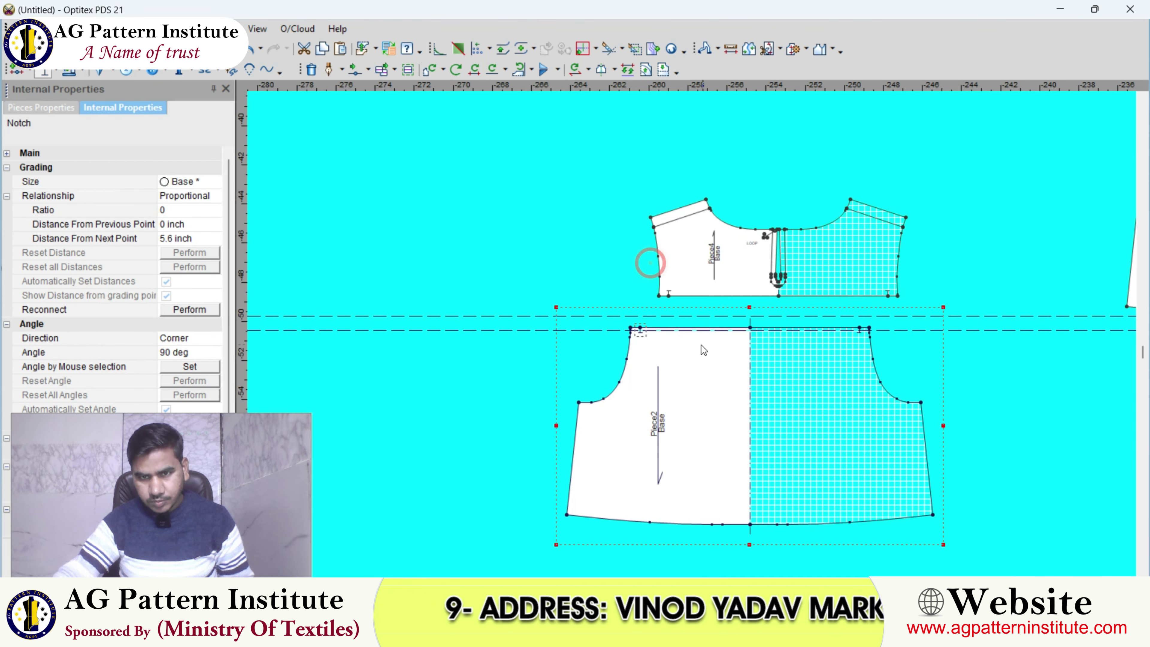
scroll(725, 345, up, 2)
- Add Multi Fullness between two points on Piece2's top edge, previewing two 0.39-wide gathers
click(689, 294)
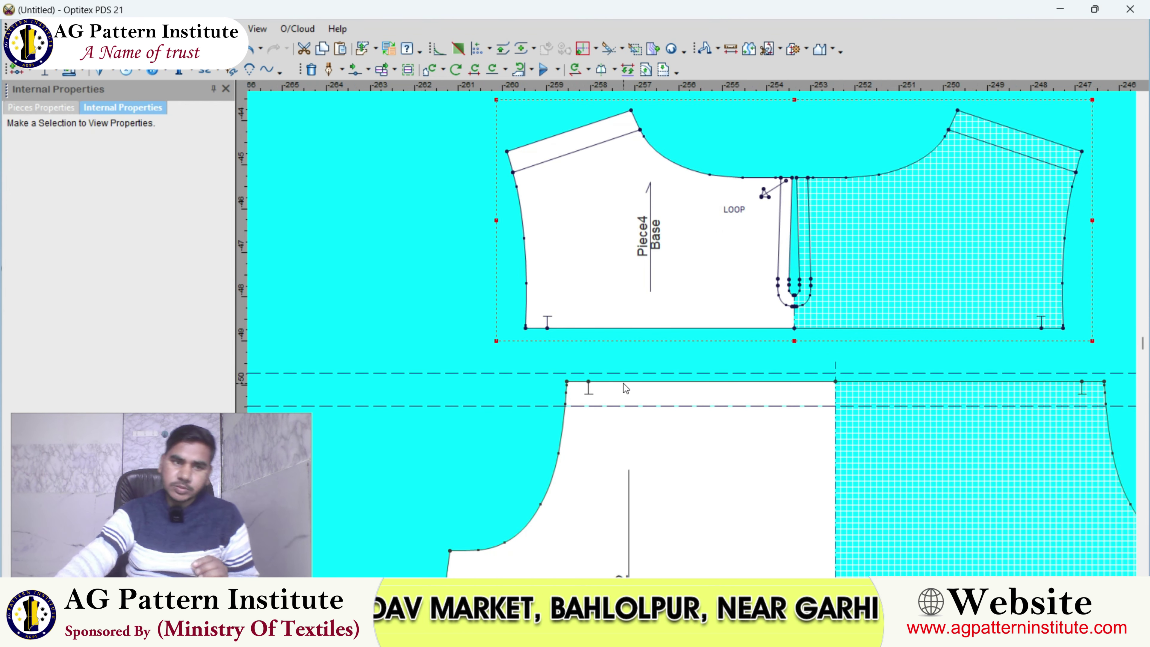
scroll(657, 362, down, 1)
scroll(692, 334, up, 2)
scroll(680, 322, up, 1)
scroll(655, 315, up, 1)
click(604, 319)
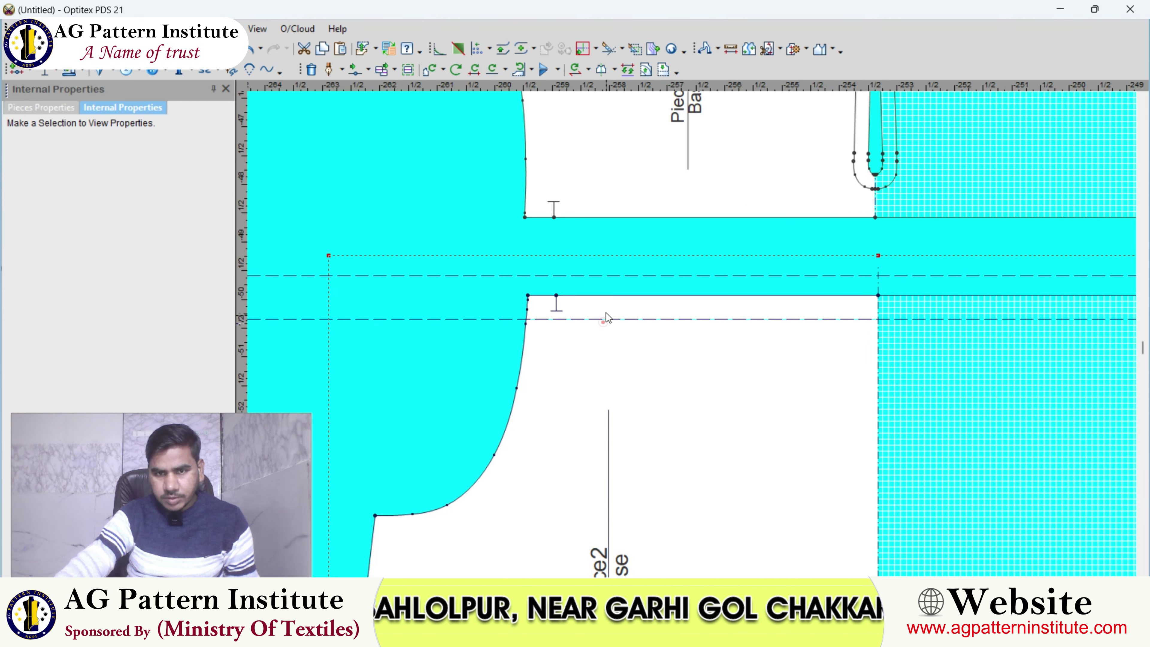
shift+click(879, 295)
click(227, 28)
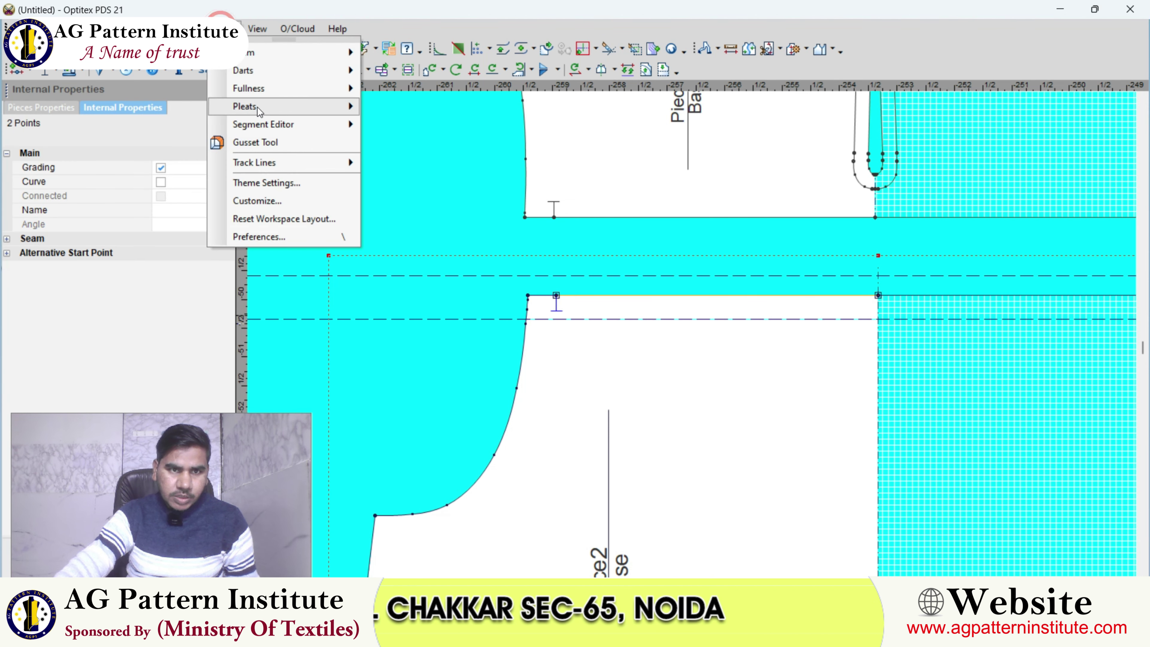
click(254, 88)
click(405, 117)
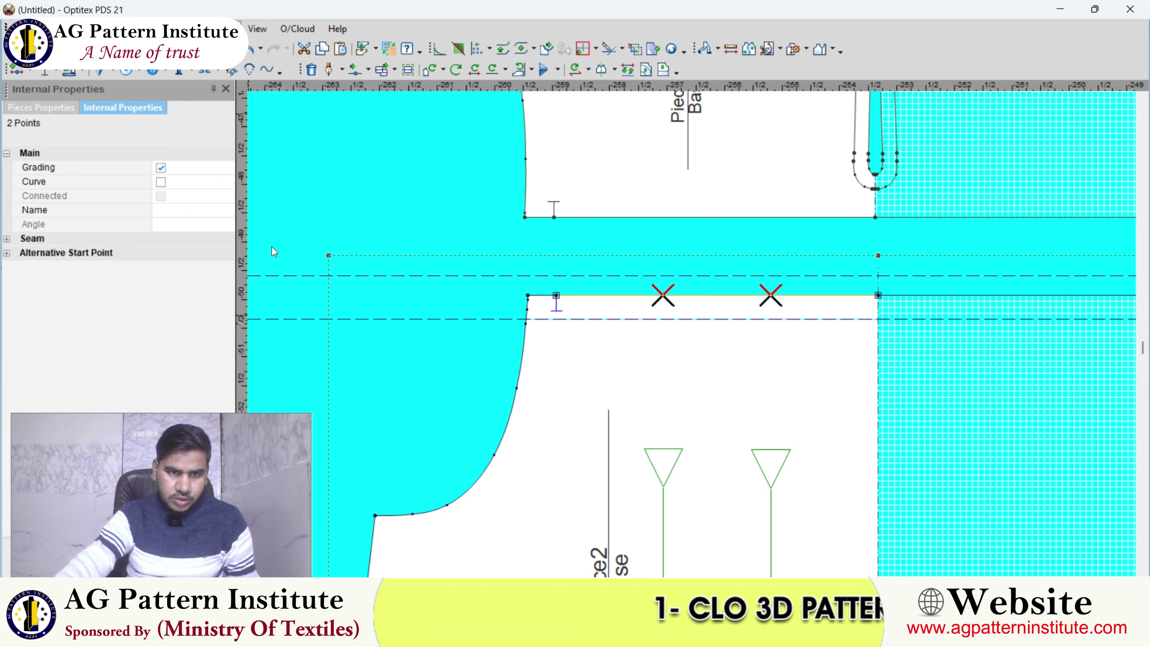
drag(417, 121, 223, 138)
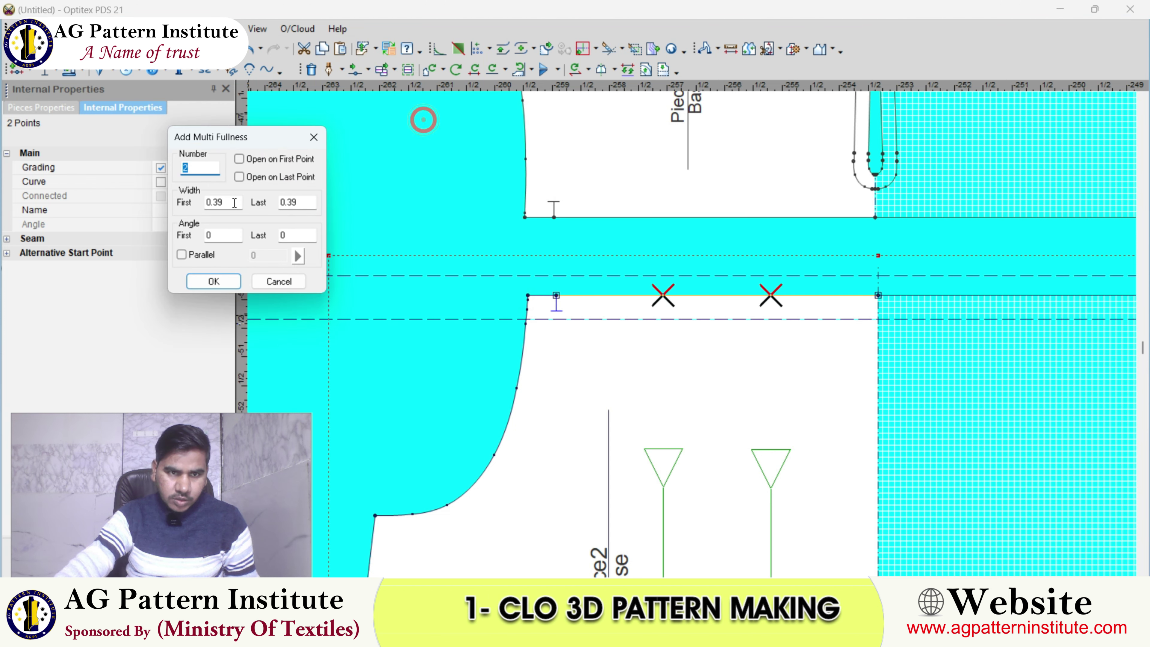
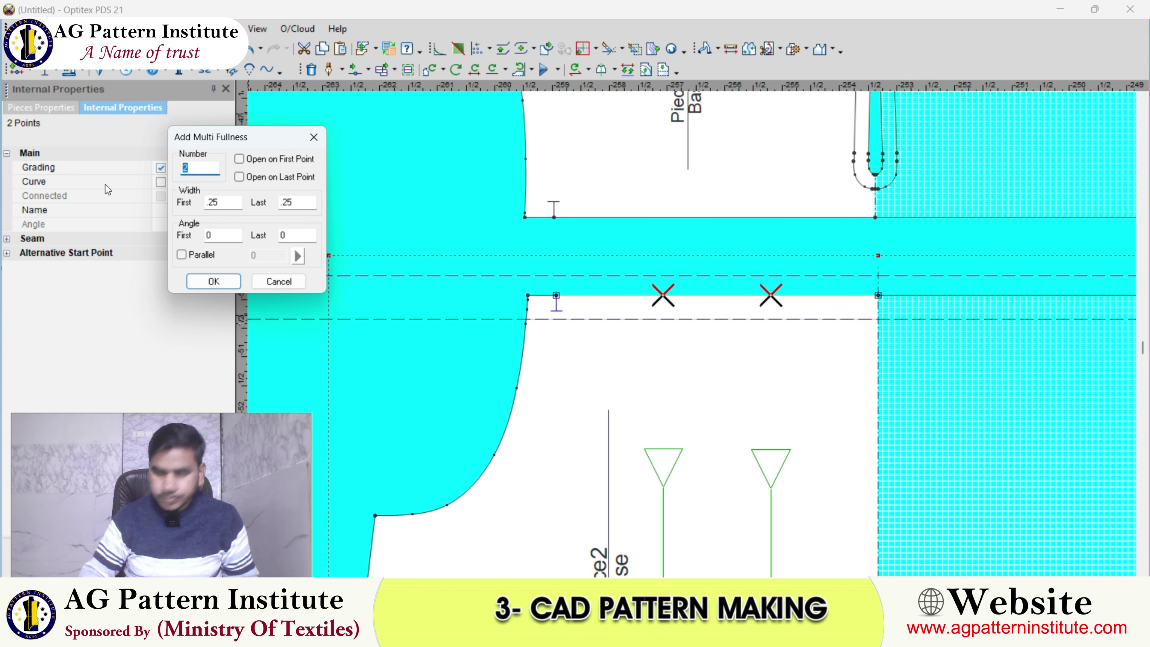
- Set Add Multi Fullness to 8 marks, keeping first and last widths at 0.25
text(80)
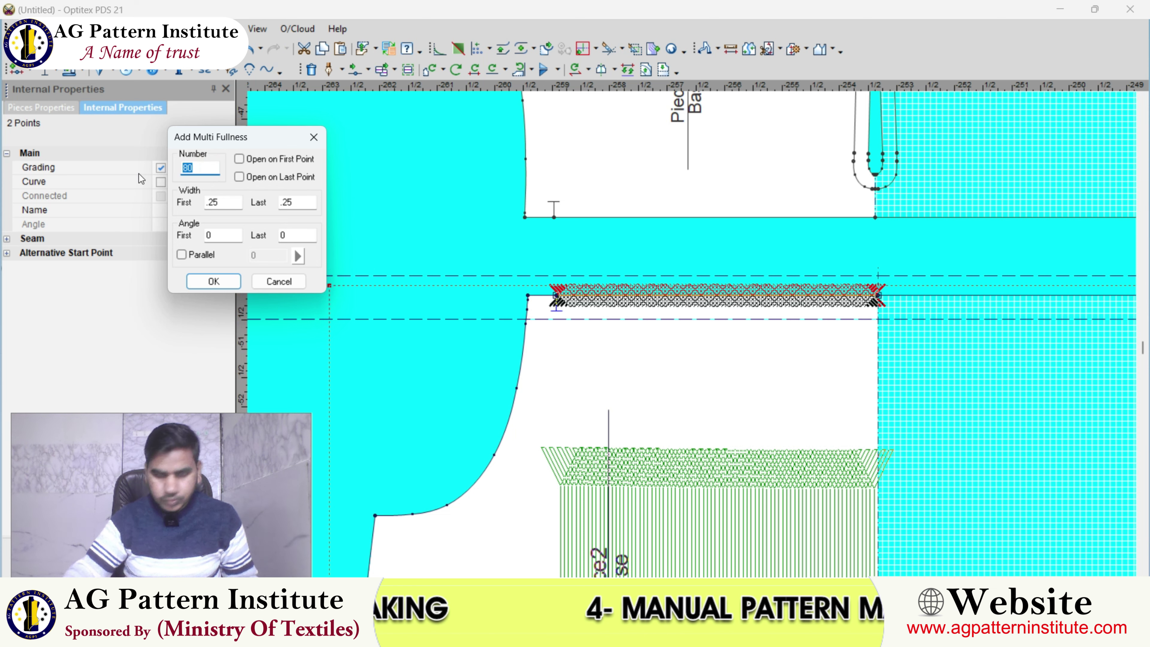
text(4)
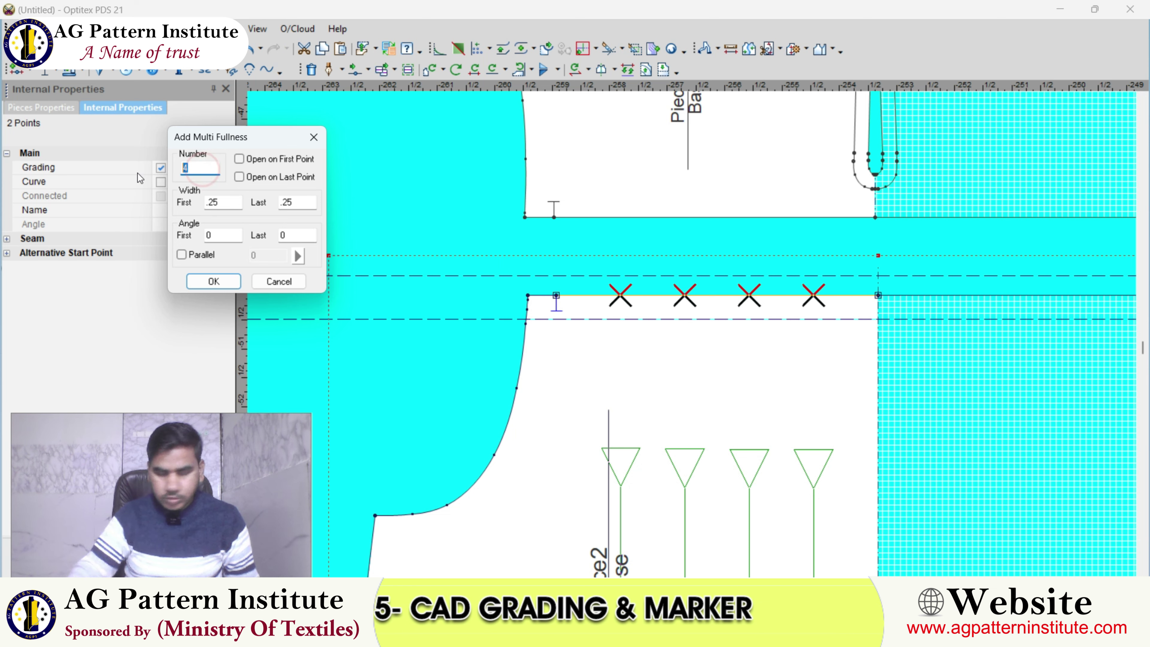
text(8)
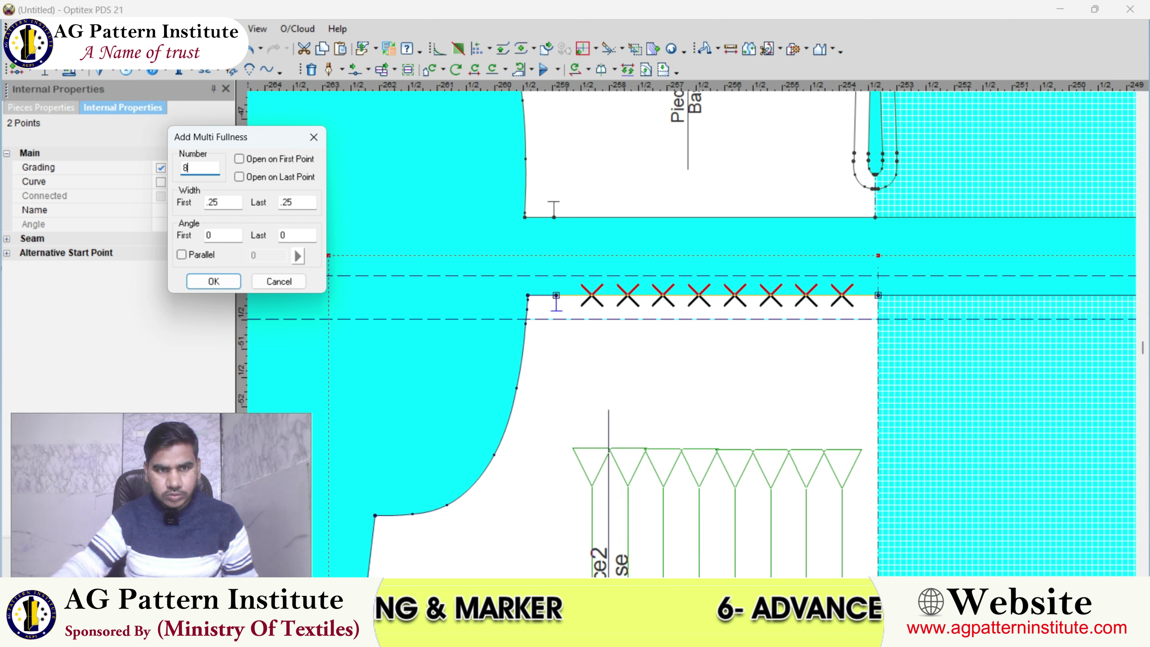
- Confirm the eight fullness marks and spread the lower piece open along them
click(208, 286)
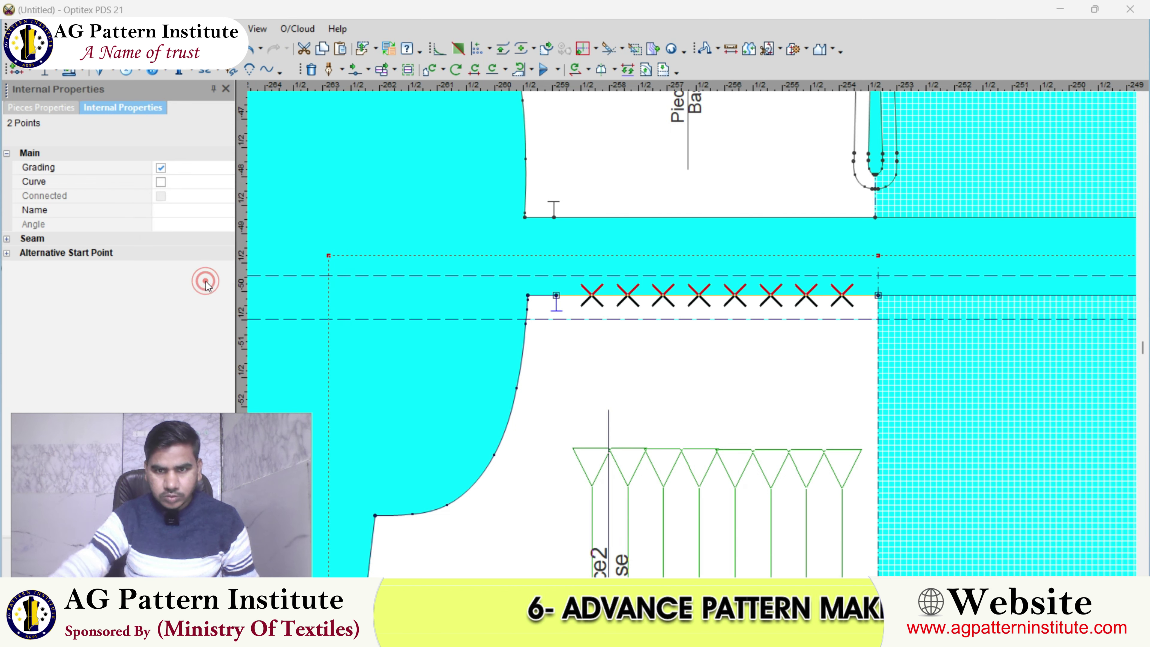
scroll(692, 334, down, 3)
scroll(692, 341, up, 2)
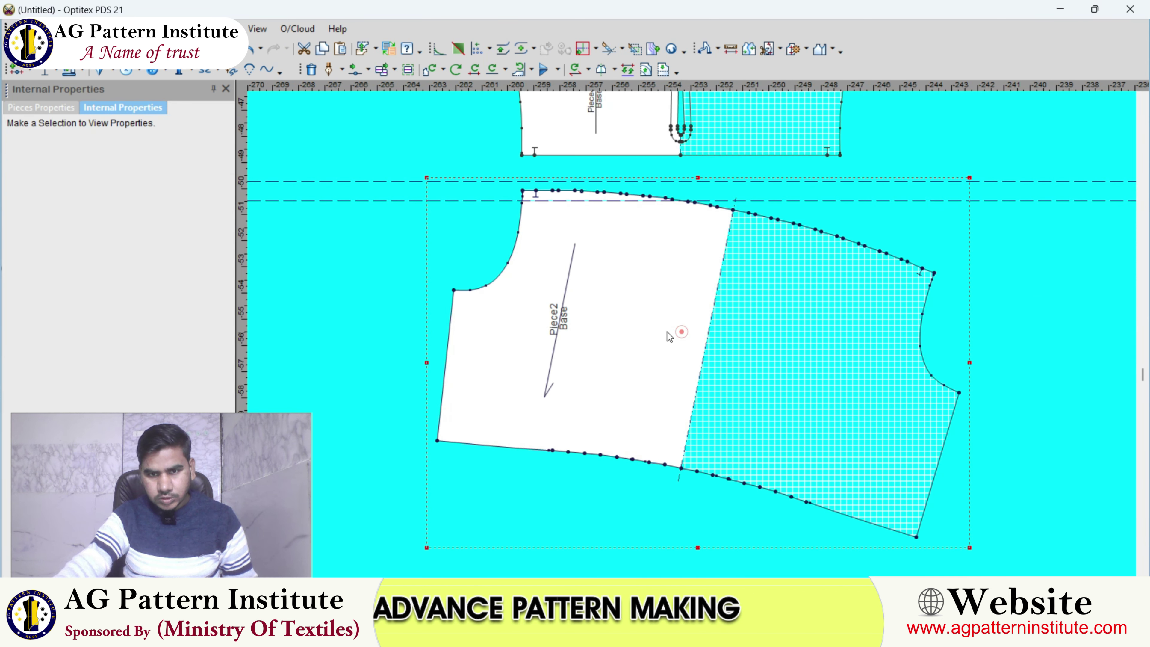
drag(657, 328, 609, 369)
- Rotate the joined lower piece 90° so it stands upright
click(491, 69)
scroll(711, 319, up, 2)
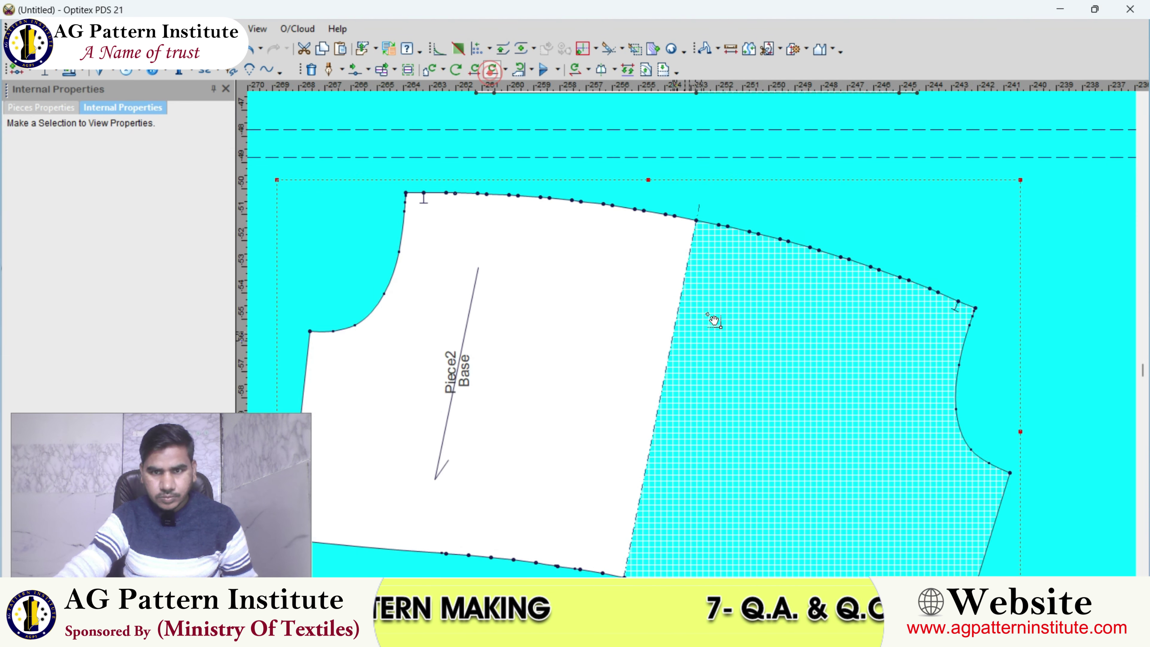
scroll(673, 270, up, 2)
scroll(671, 235, down, 3)
scroll(681, 390, up, 2)
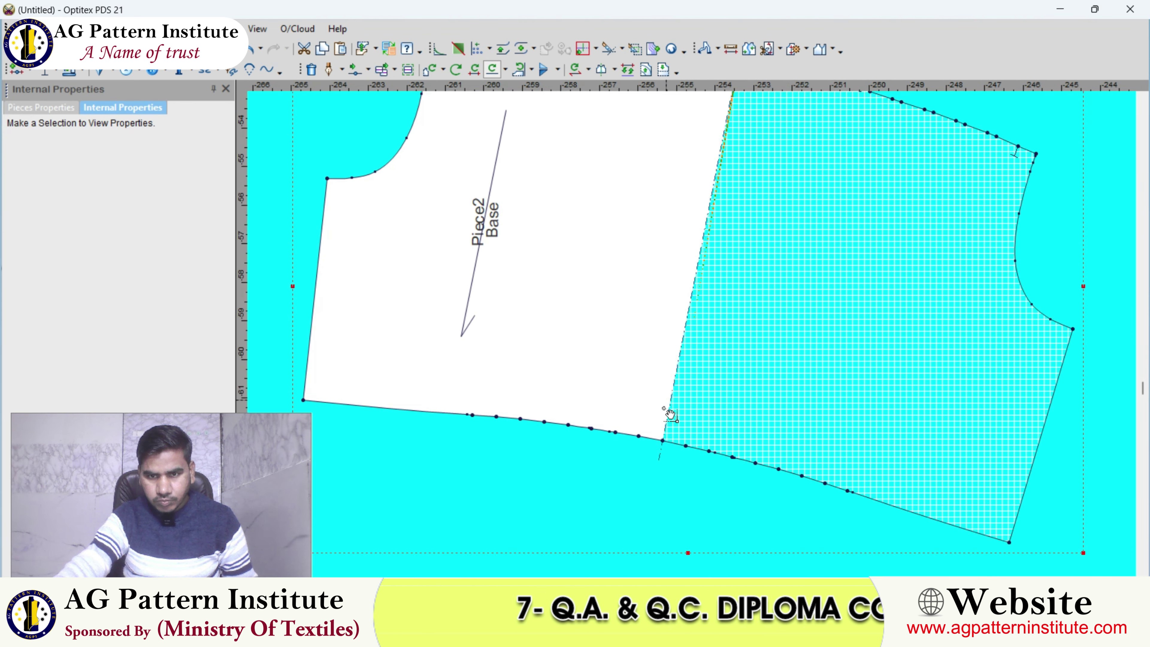
click(666, 446)
scroll(660, 442, down, 3)
right_click(619, 258)
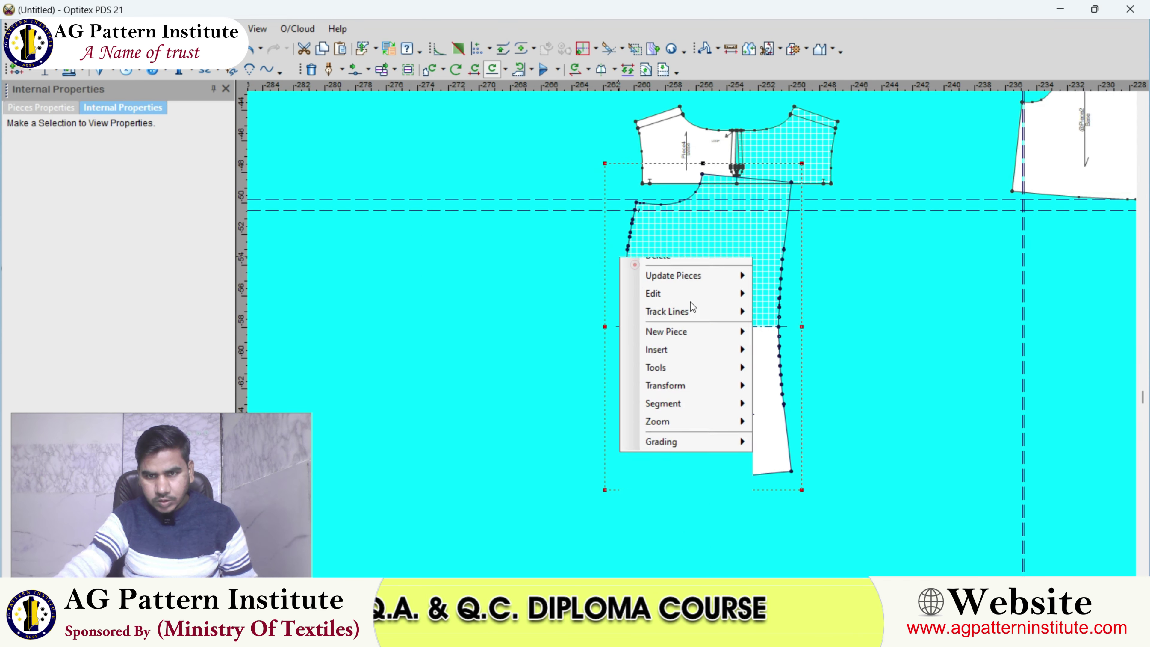
scroll(703, 335, up, 2)
click(703, 336)
scroll(693, 334, down, 3)
scroll(693, 335, up, 2)
scroll(693, 334, up, 2)
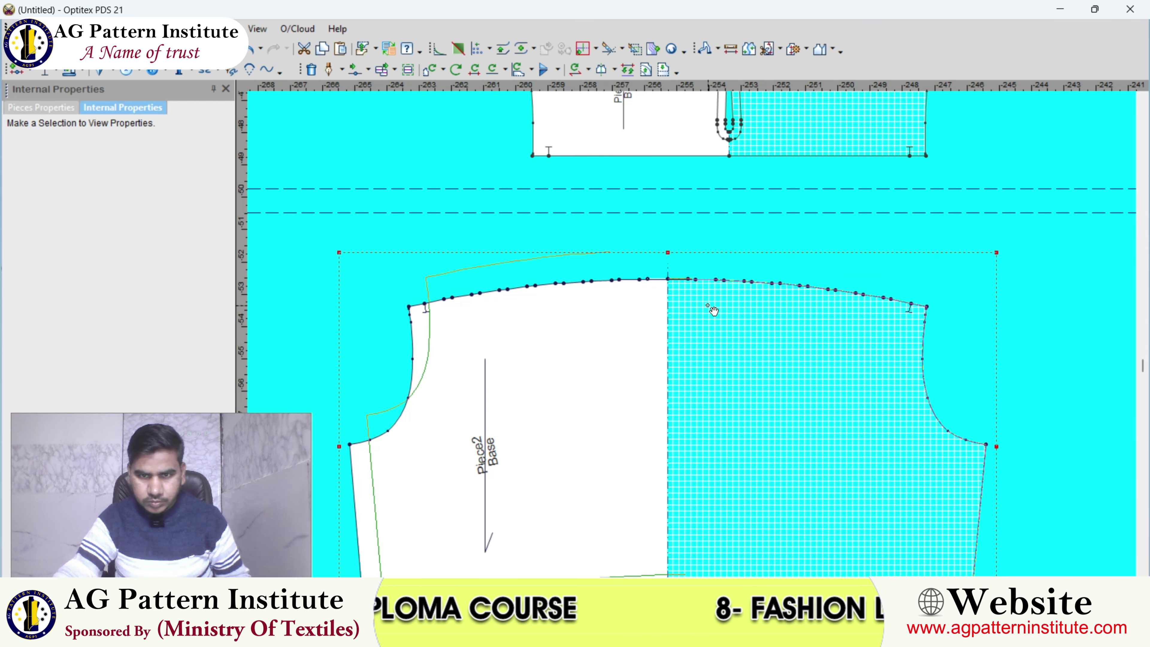
scroll(695, 340, down, 2)
scroll(695, 340, up, 2)
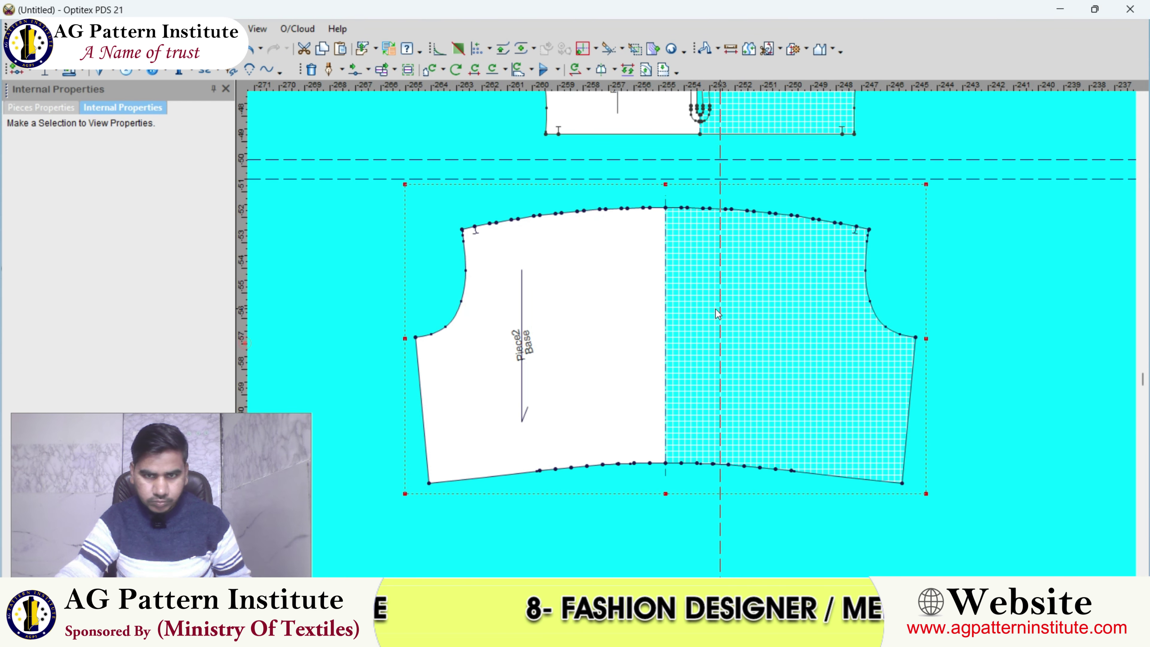
- Reshape the top edge curve of Piece2
scroll(667, 270, up, 3)
scroll(694, 340, down, 1)
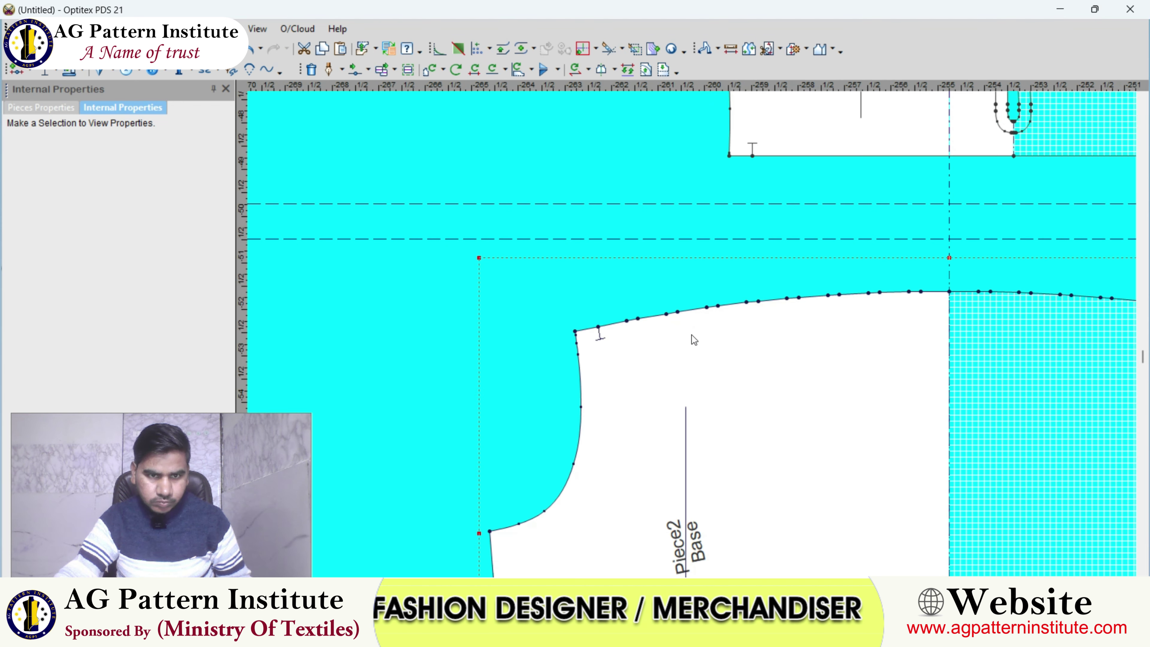
scroll(694, 339, up, 1)
mouse_move(618, 314)
mouse_down()
mouse_move(973, 288)
mouse_move(965, 280)
mouse_up()
- Set Piece2's top-edge points as Curve points to smooth the edge
click(149, 181)
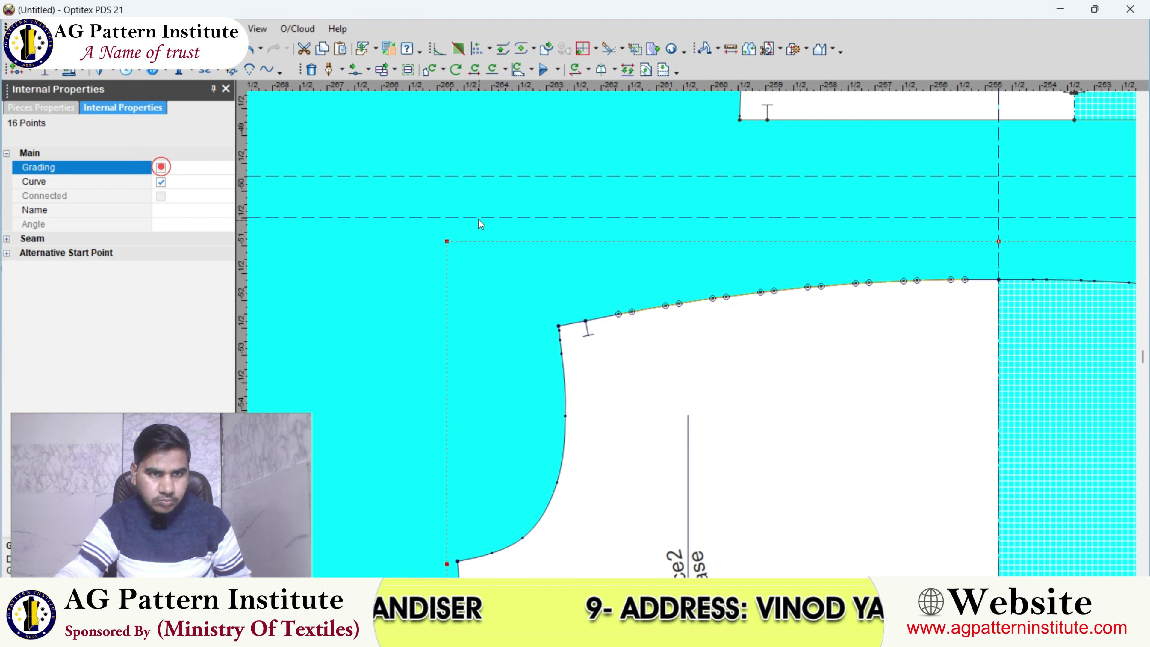
scroll(477, 218, down, 2)
scroll(721, 328, up, 1)
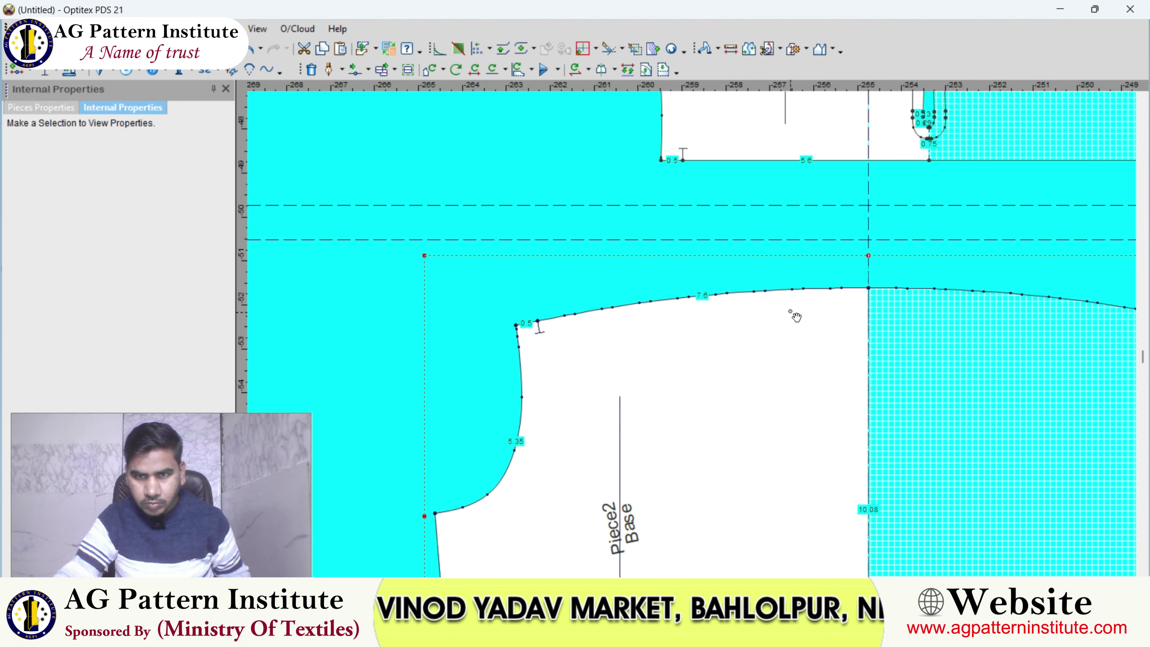
- Move Piece2 up and snap the upper piece directly onto its top edge
drag(795, 316, 832, 218)
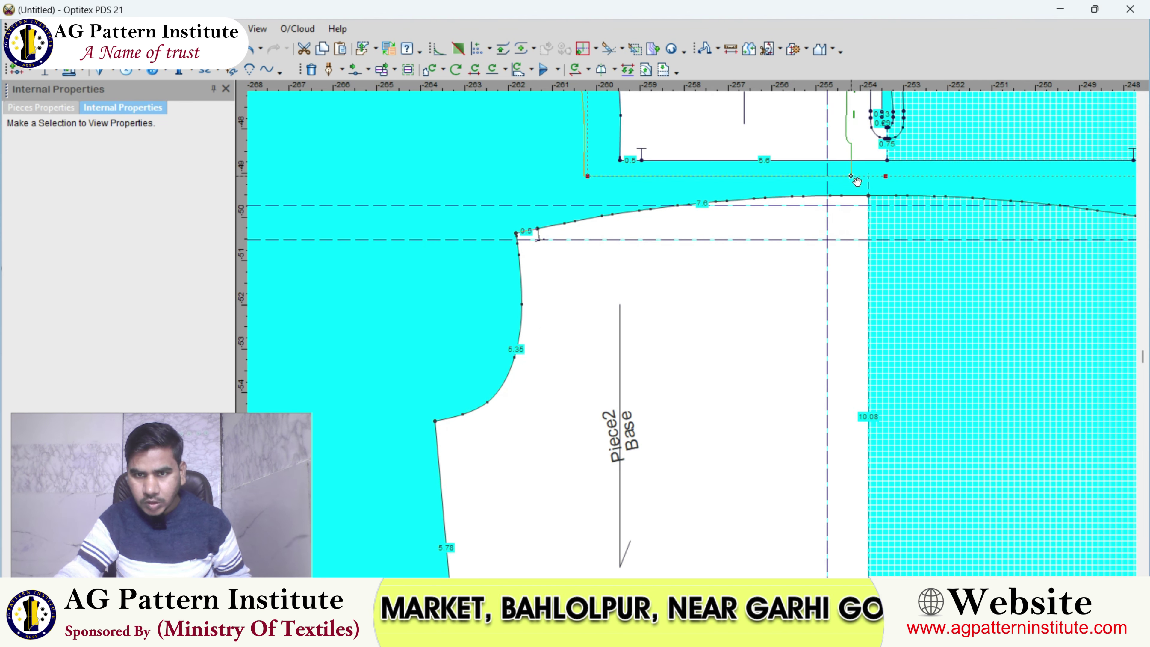
drag(890, 167, 855, 183)
scroll(692, 356, down, 1)
scroll(655, 372, down, 1)
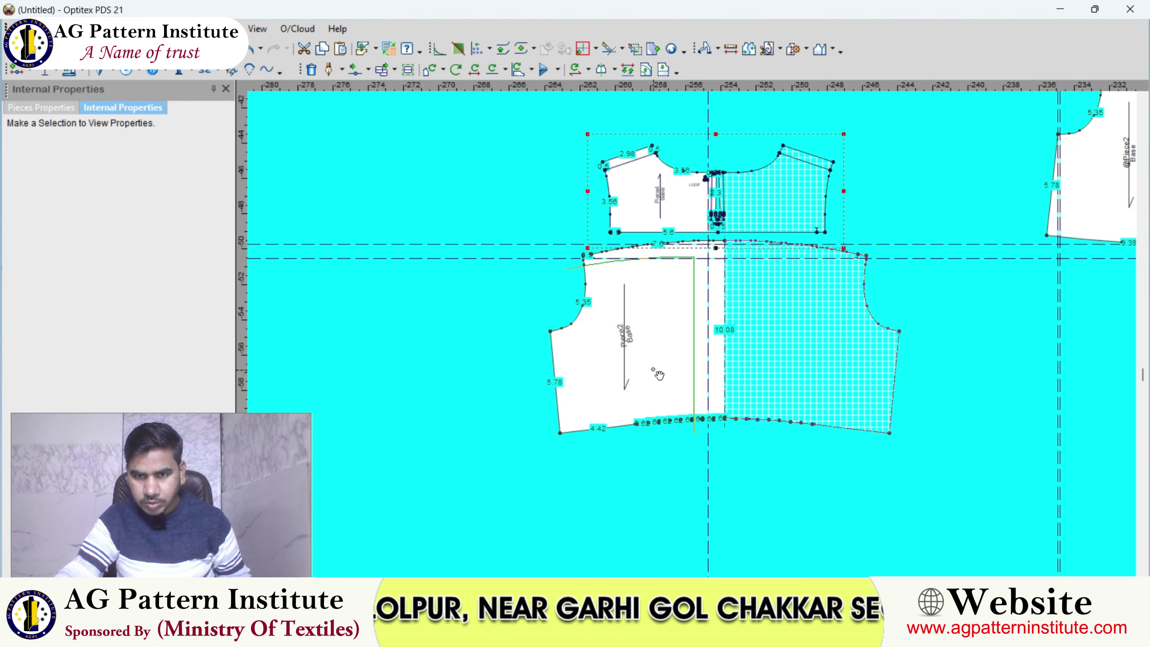
scroll(655, 368, up, 1)
scroll(695, 341, up, 1)
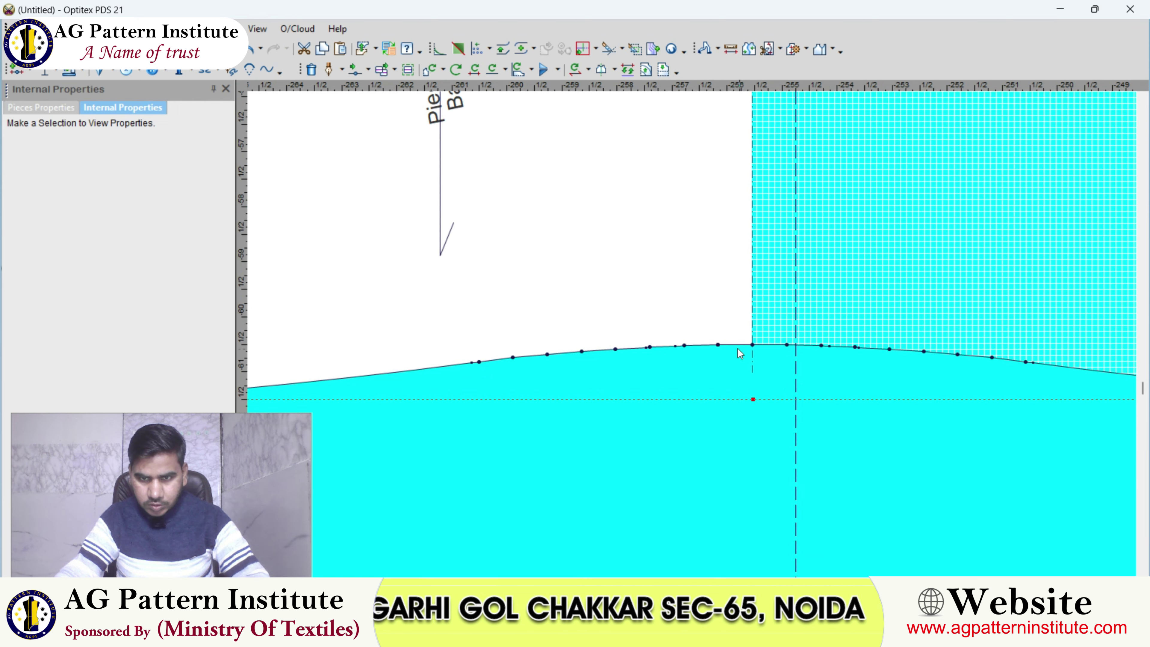
- Select the hem curve points and delete a stray hem point to smooth it
drag(723, 348, 462, 364)
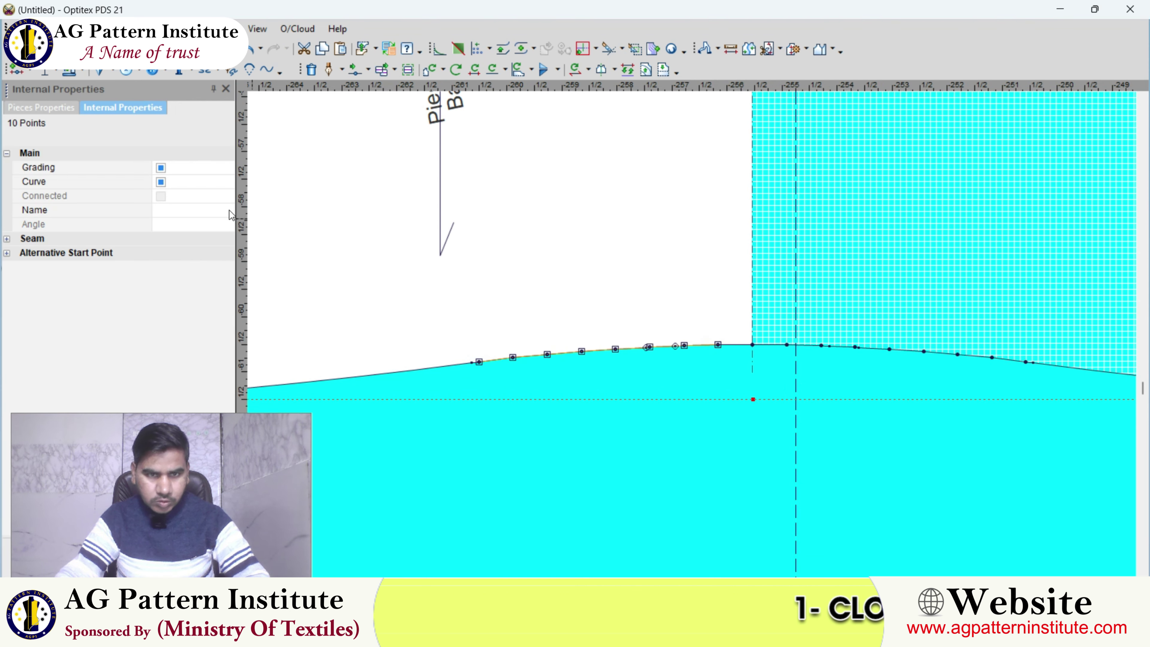
click(352, 262)
scroll(347, 260, down, 1)
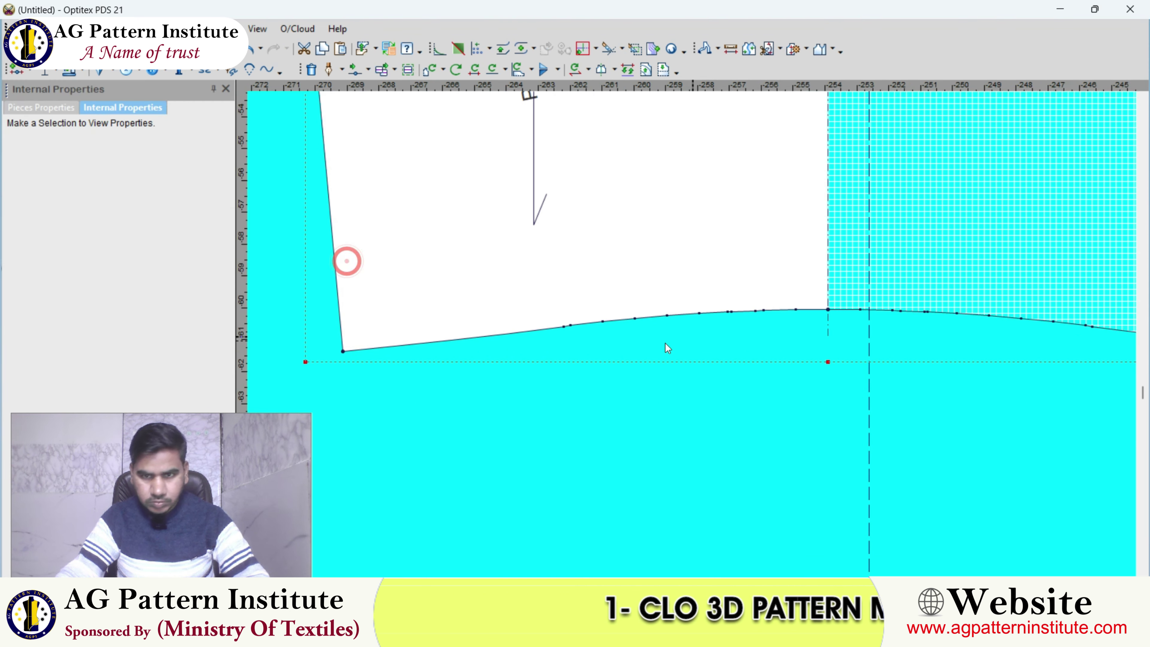
click(564, 325)
key(Delete)
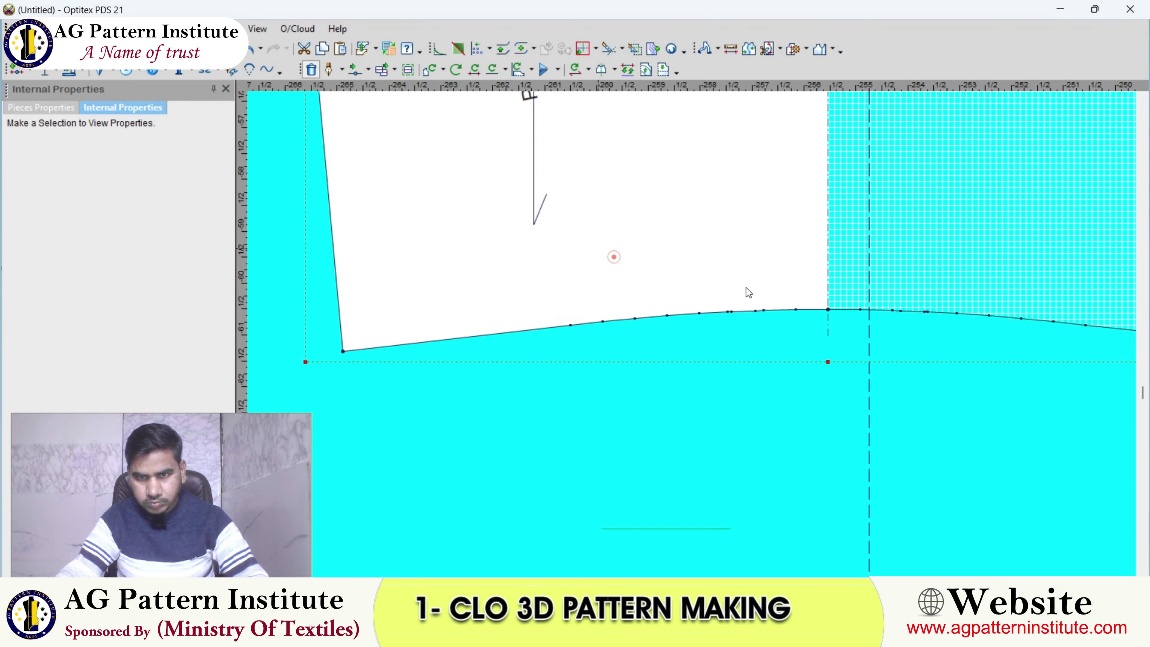
scroll(749, 292, down, 4)
scroll(720, 308, up, 1)
- Select Piece2 and edit its label angle in the properties
scroll(722, 306, up, 1)
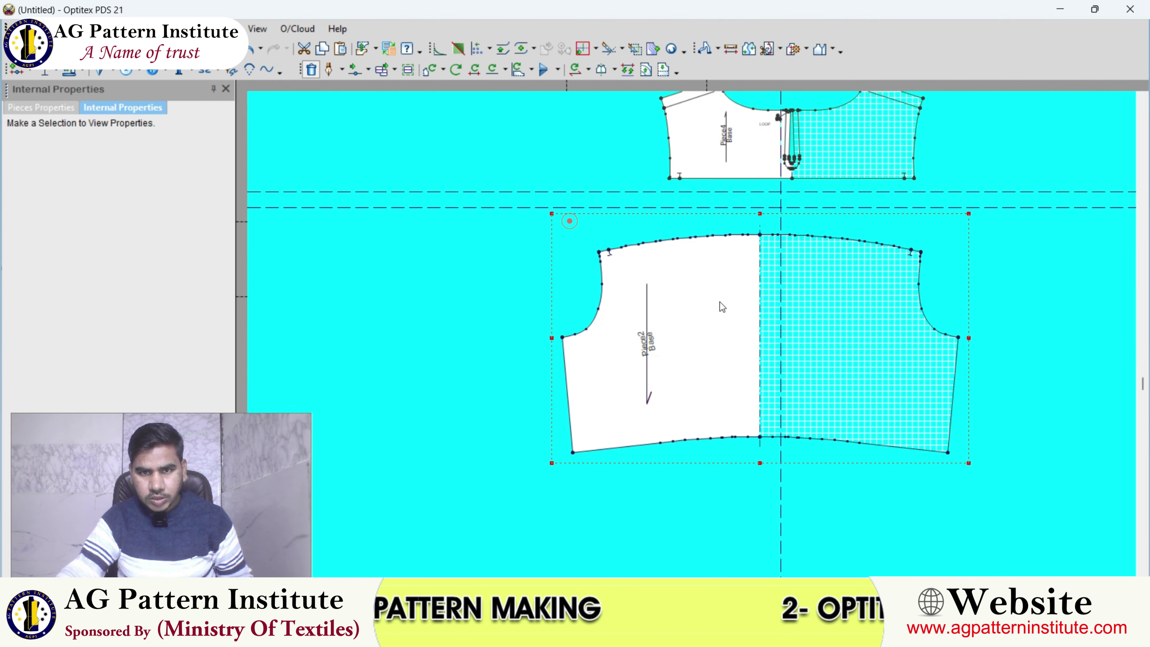
click(721, 306)
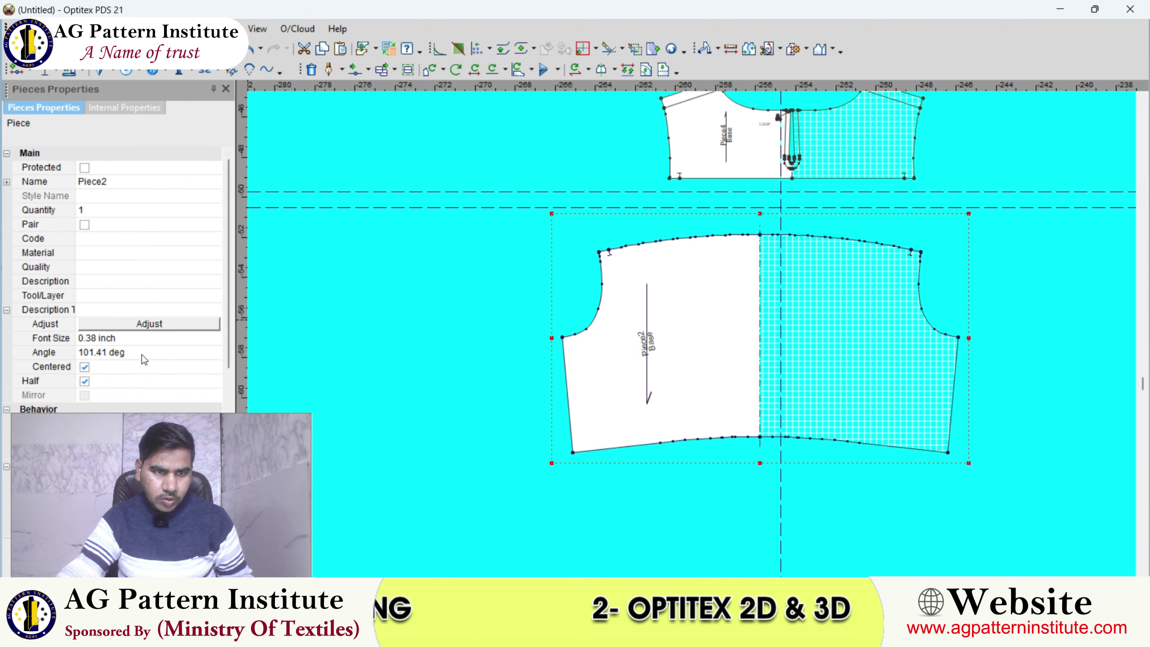
click(132, 349)
text(90)
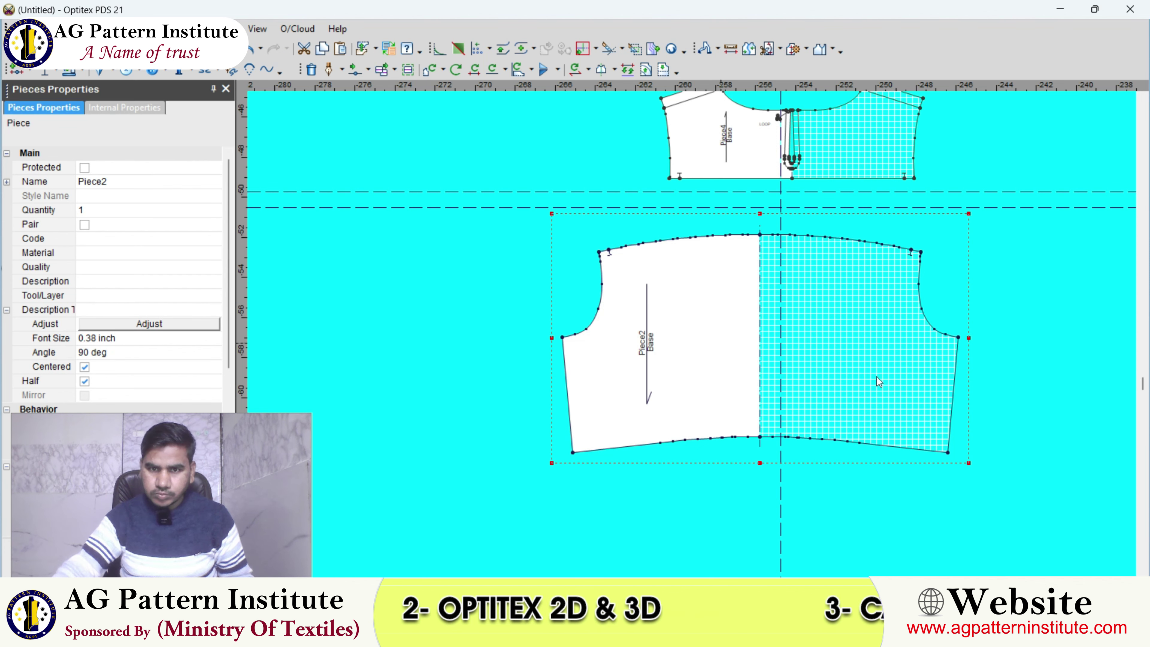
scroll(724, 317, down, 2)
scroll(693, 334, up, 1)
- Name the upper piece BK. YOKE with code CUT-2
click(633, 221)
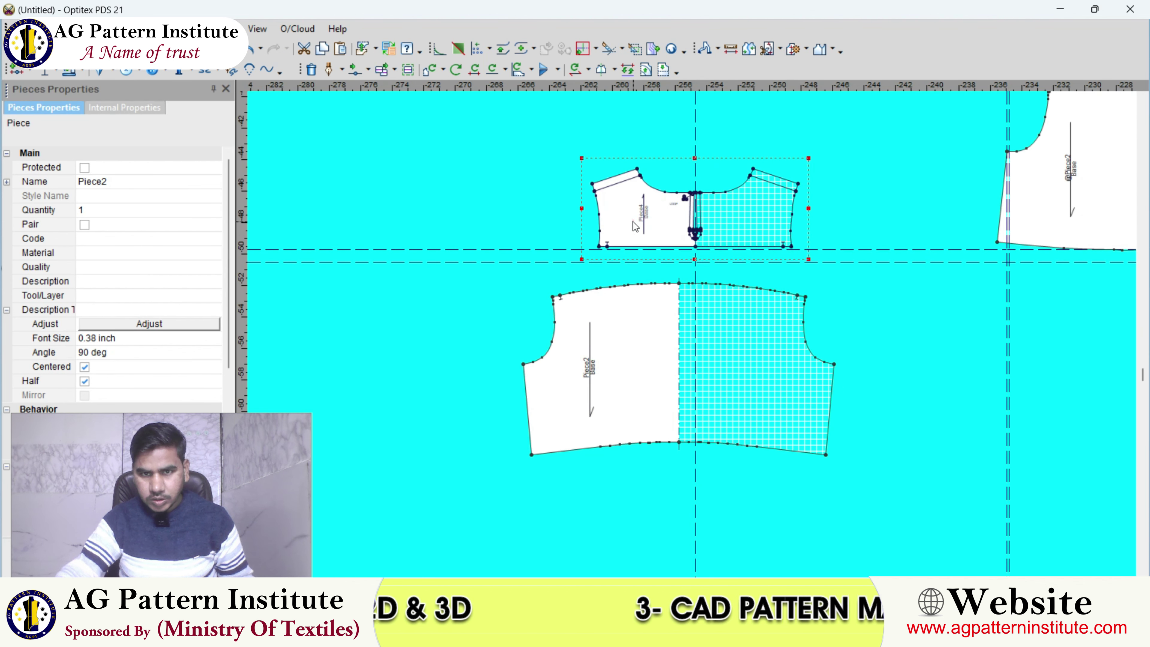
click(119, 181)
text(BK)
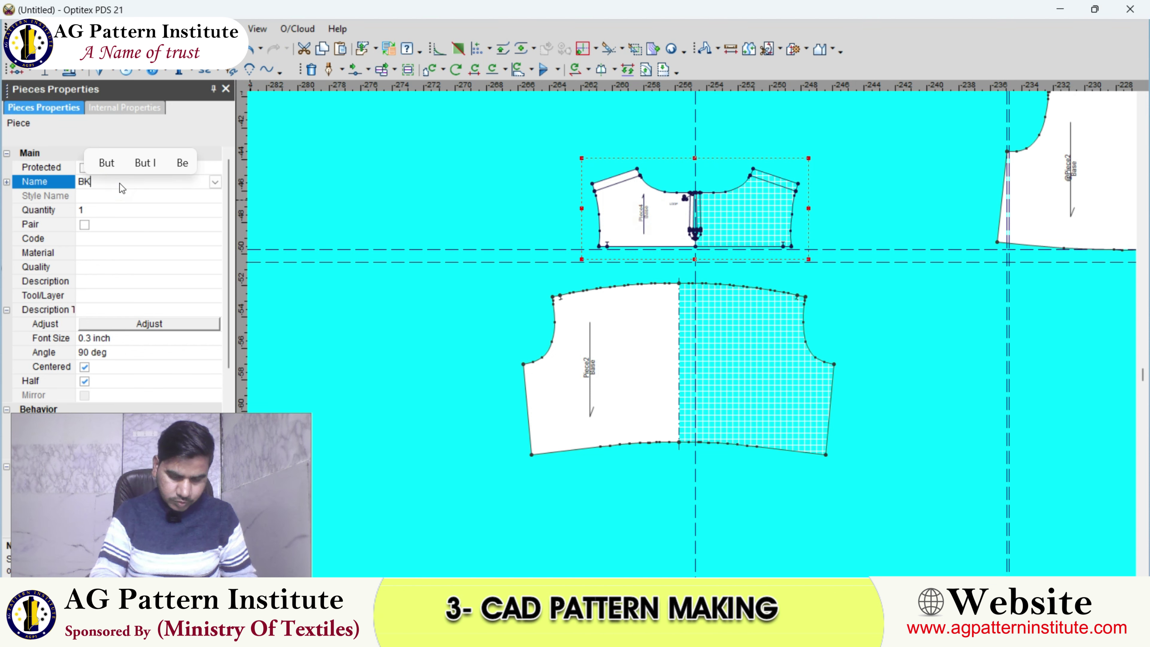
text(. Y)
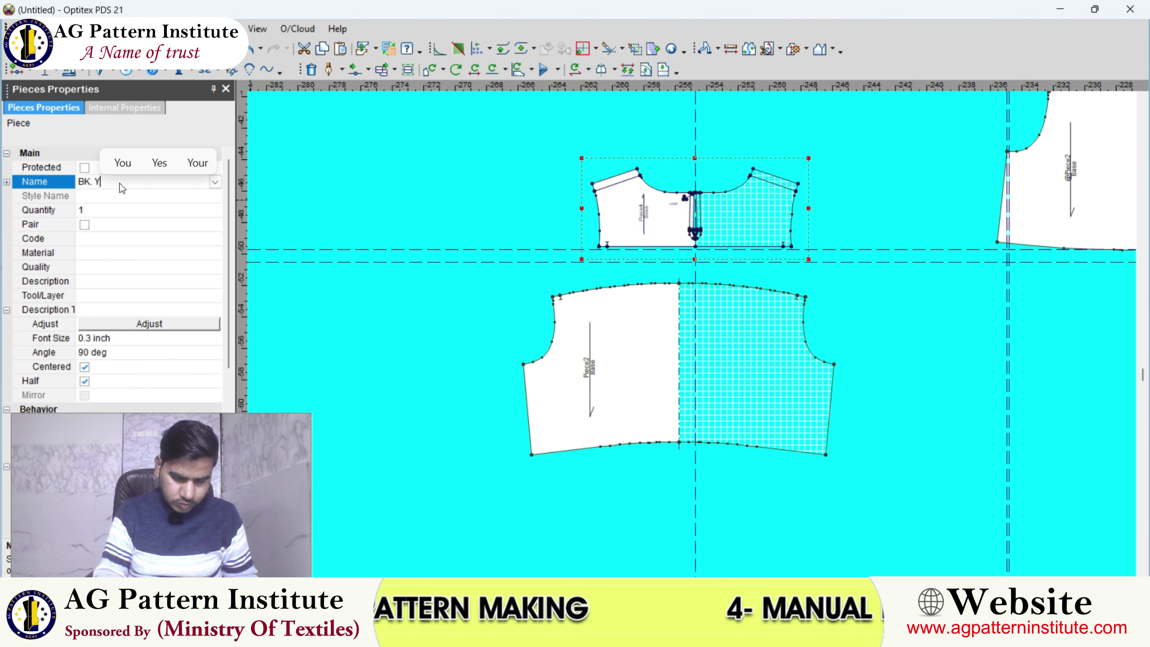
text(OKE)
key(Return)
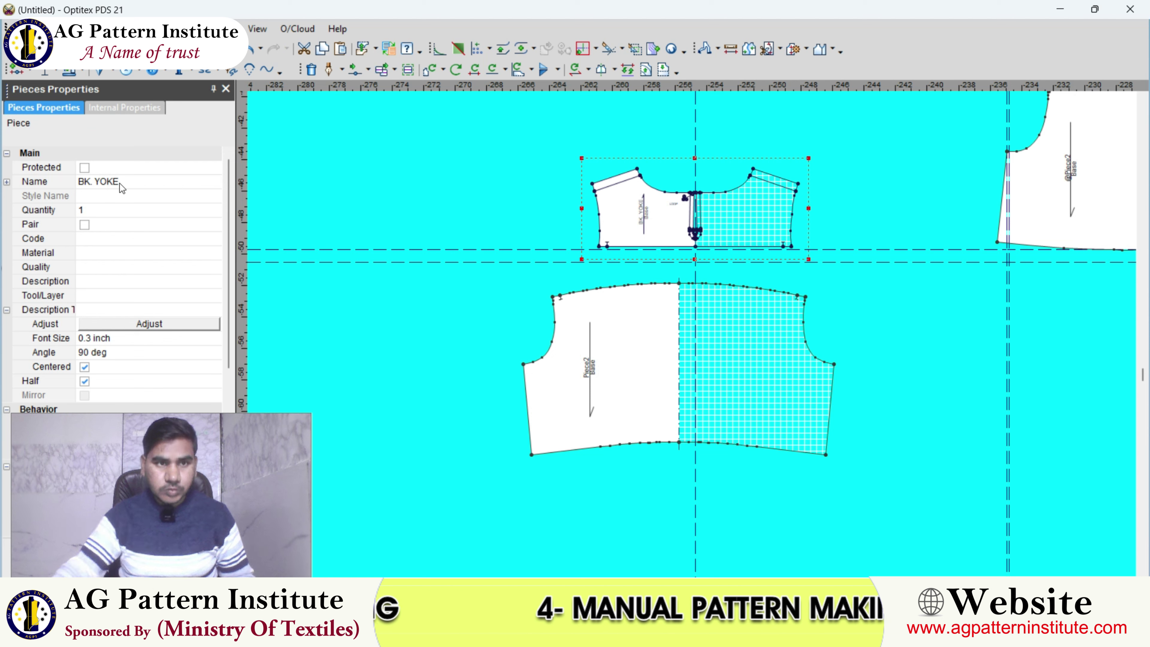
click(109, 240)
text(CU)
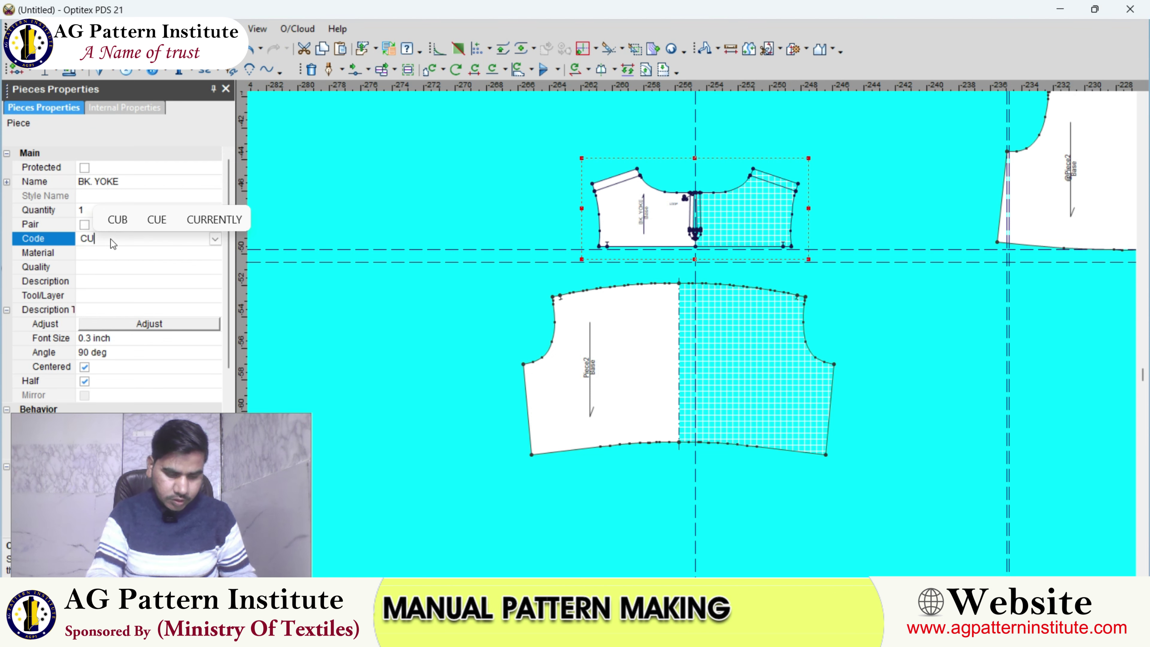
text(T-)
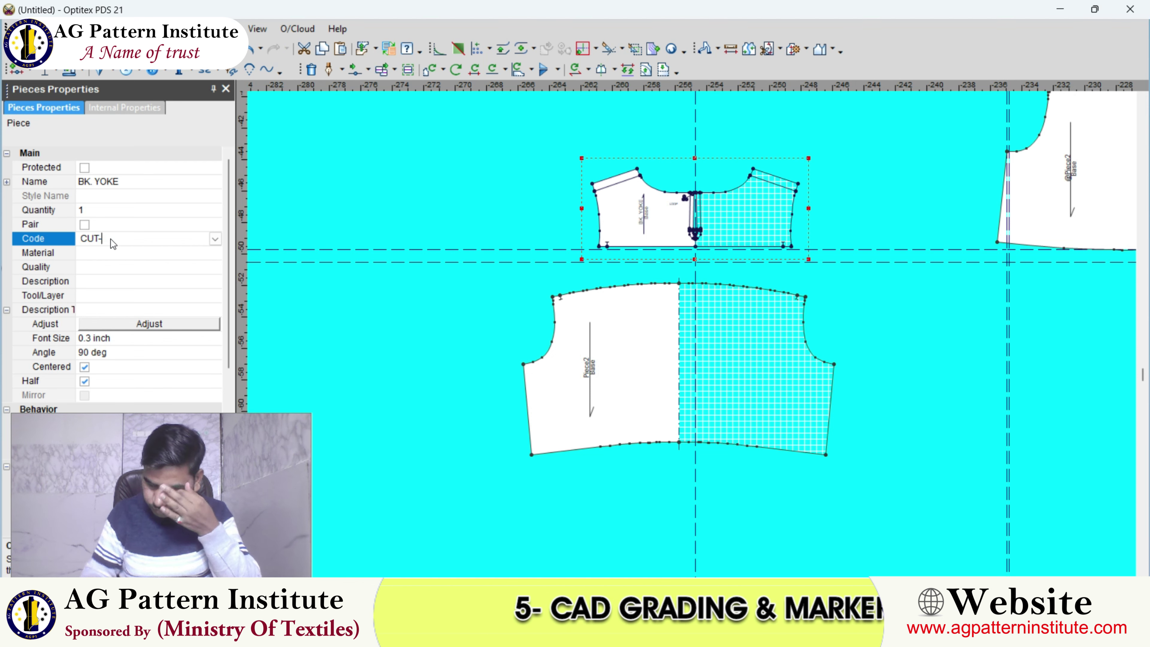
text(2)
key(Return)
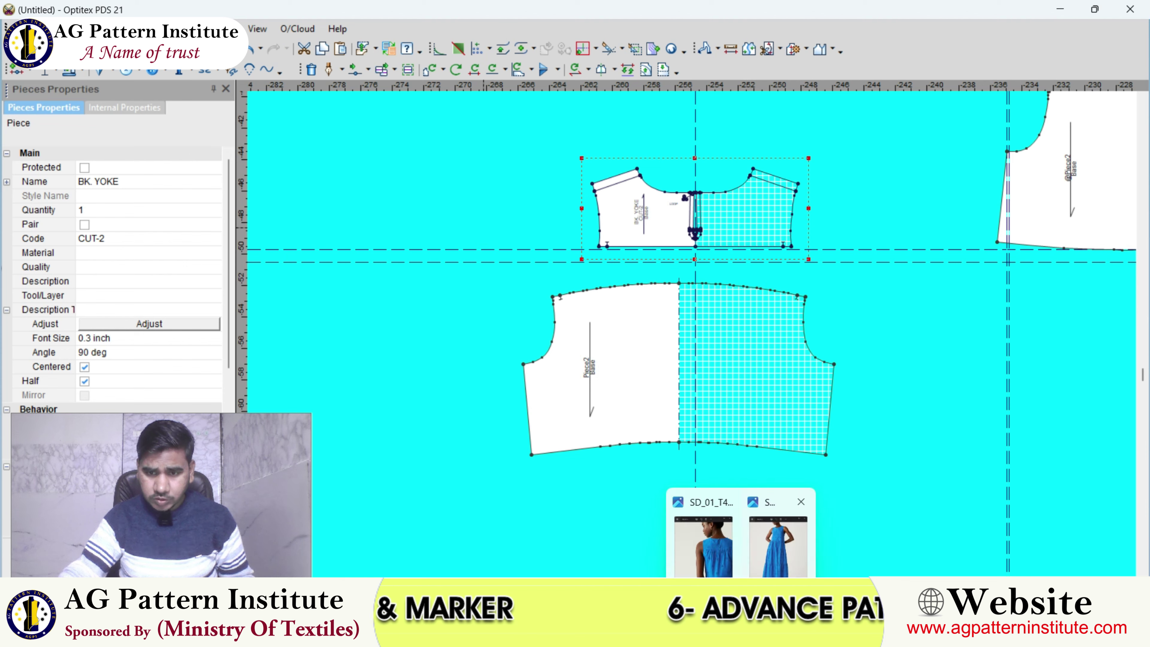
- View the back-view dress reference photo, then return to the patterns
click(784, 539)
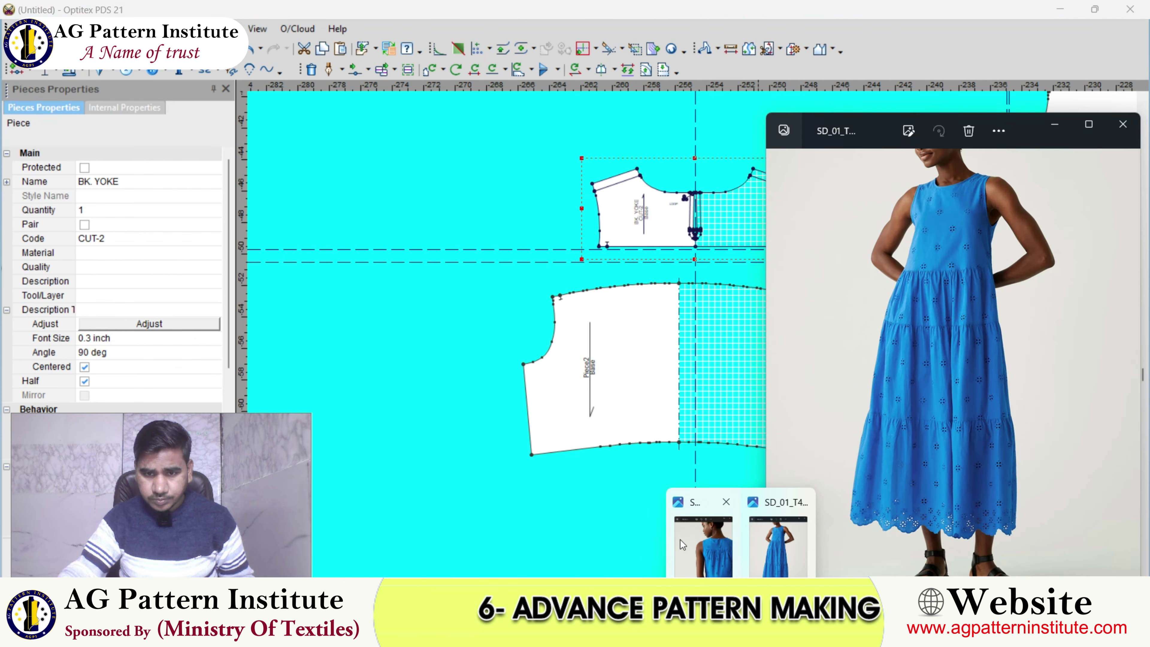
click(703, 544)
scroll(645, 229, up, 4)
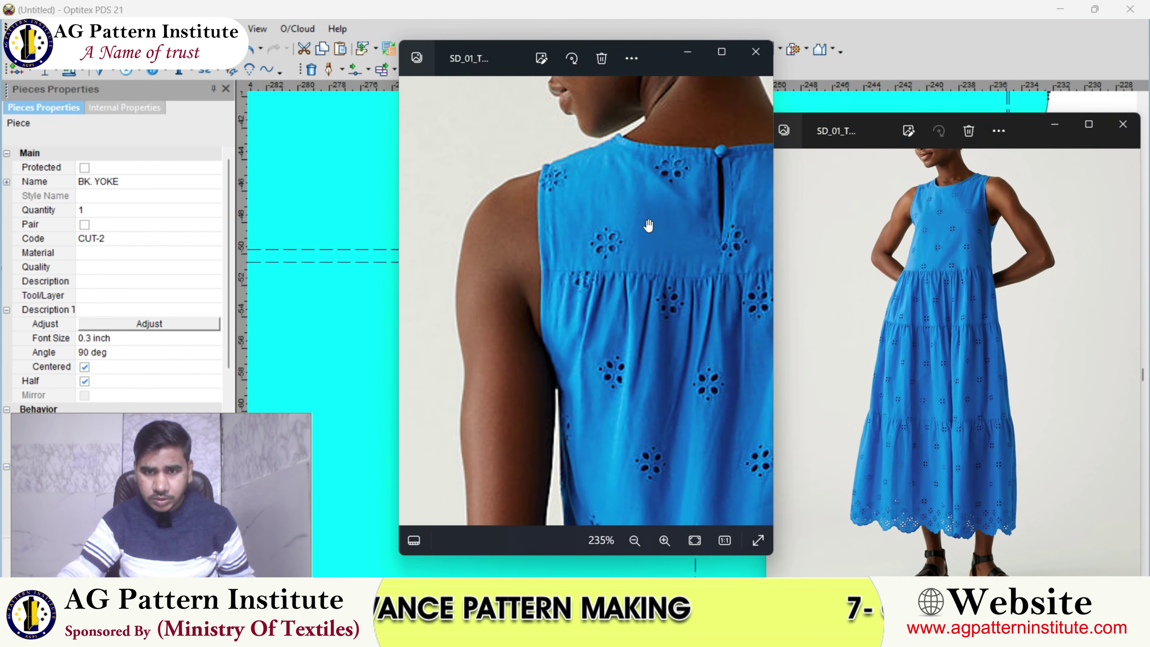
key(alt+Tab)
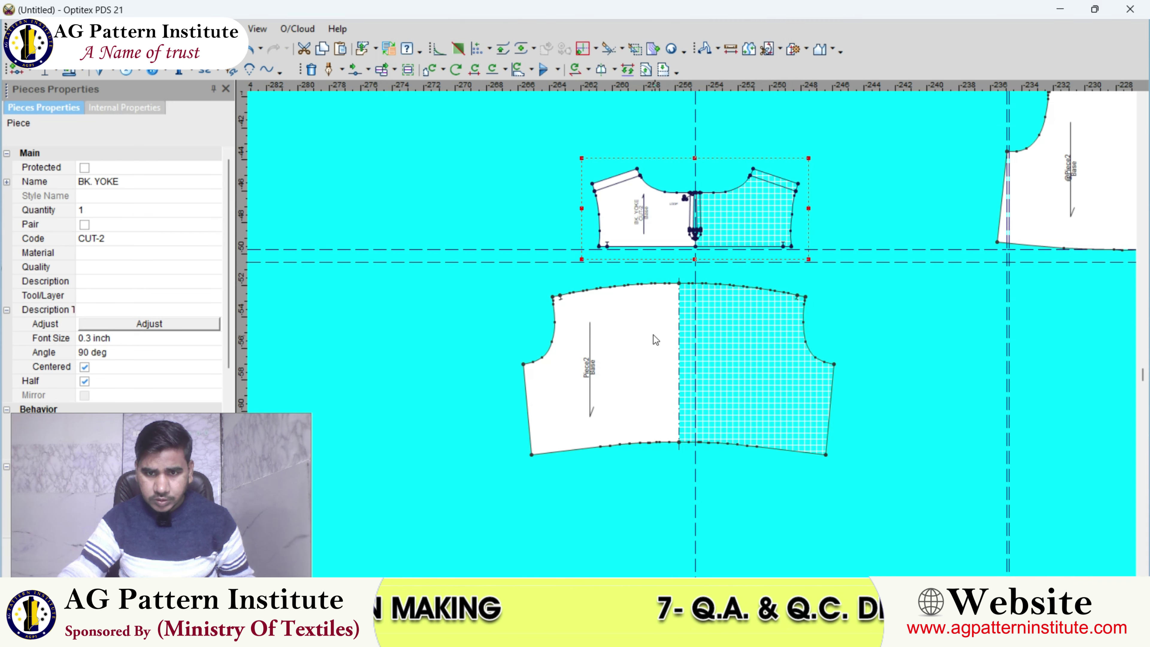
- Name the back body piece BACK BODY PART 1 with code CUT-1
click(658, 340)
click(128, 181)
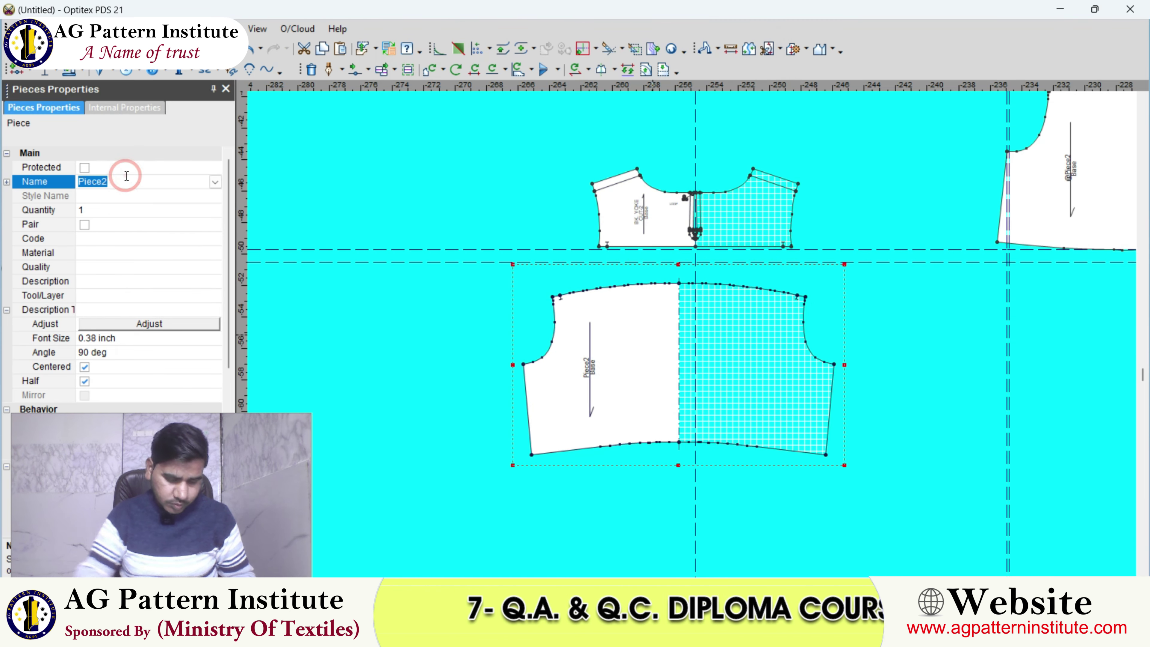
text(BACK BO)
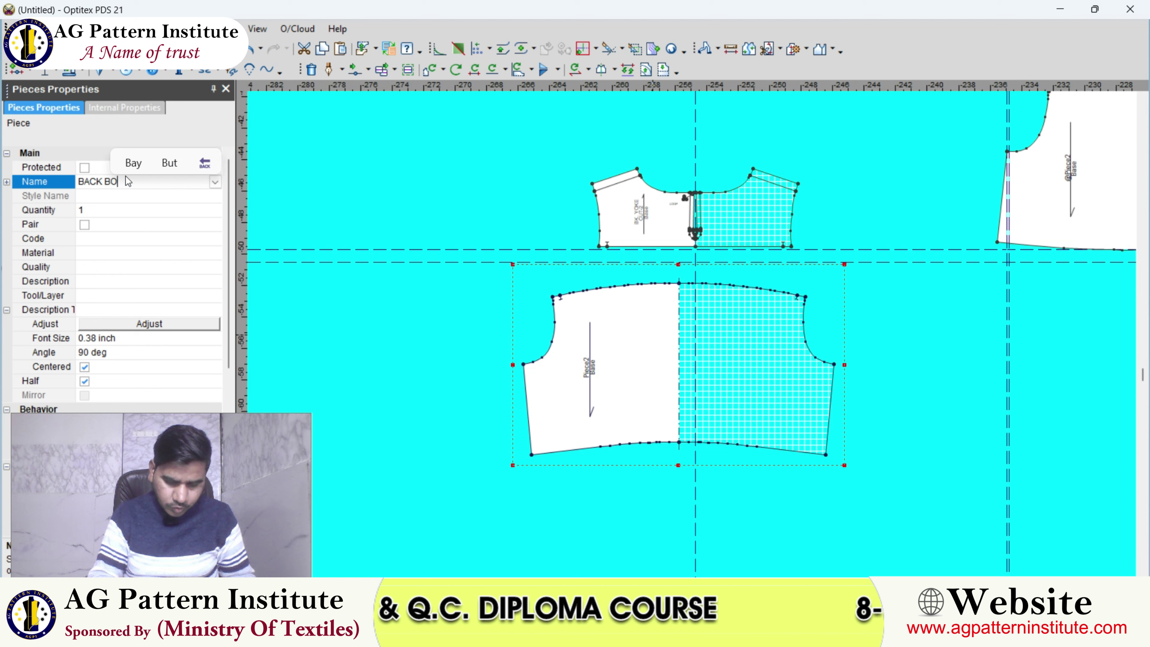
text(DY)
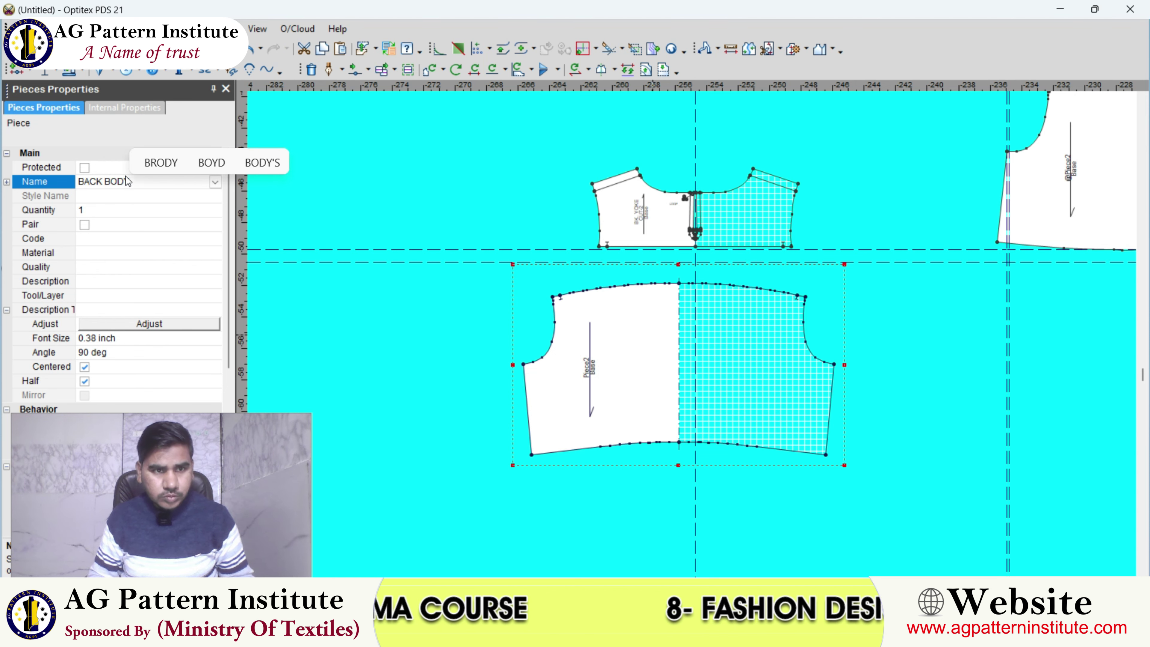
text( 1)
key(Return)
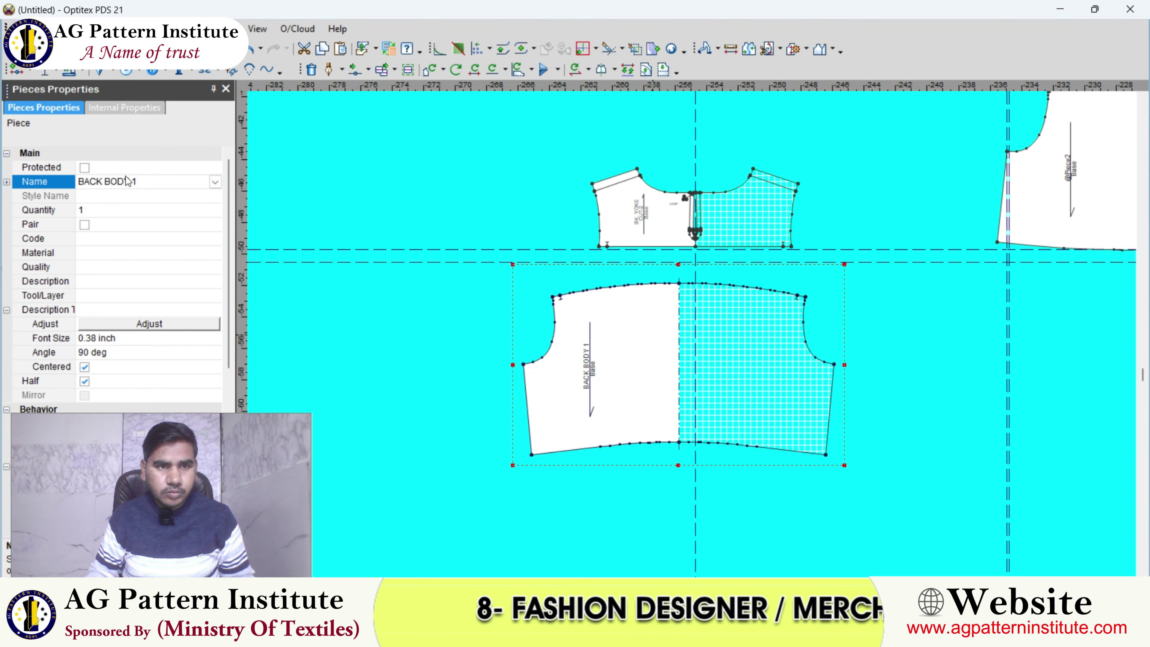
click(147, 181)
text(P)
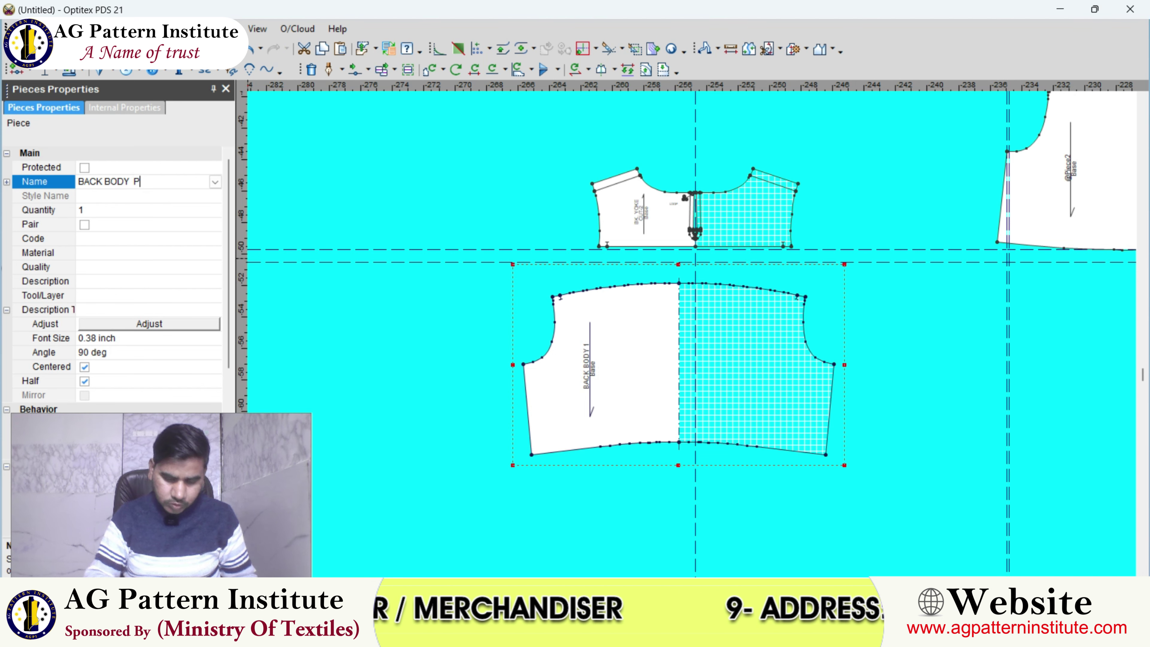
text(ART )
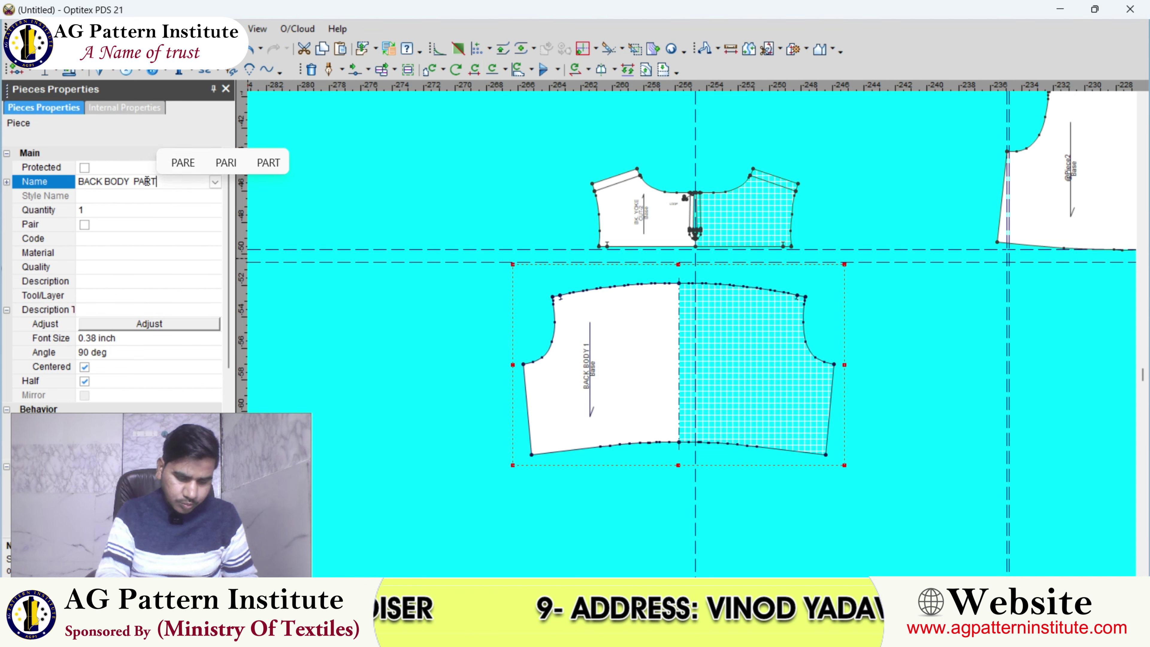
text(1)
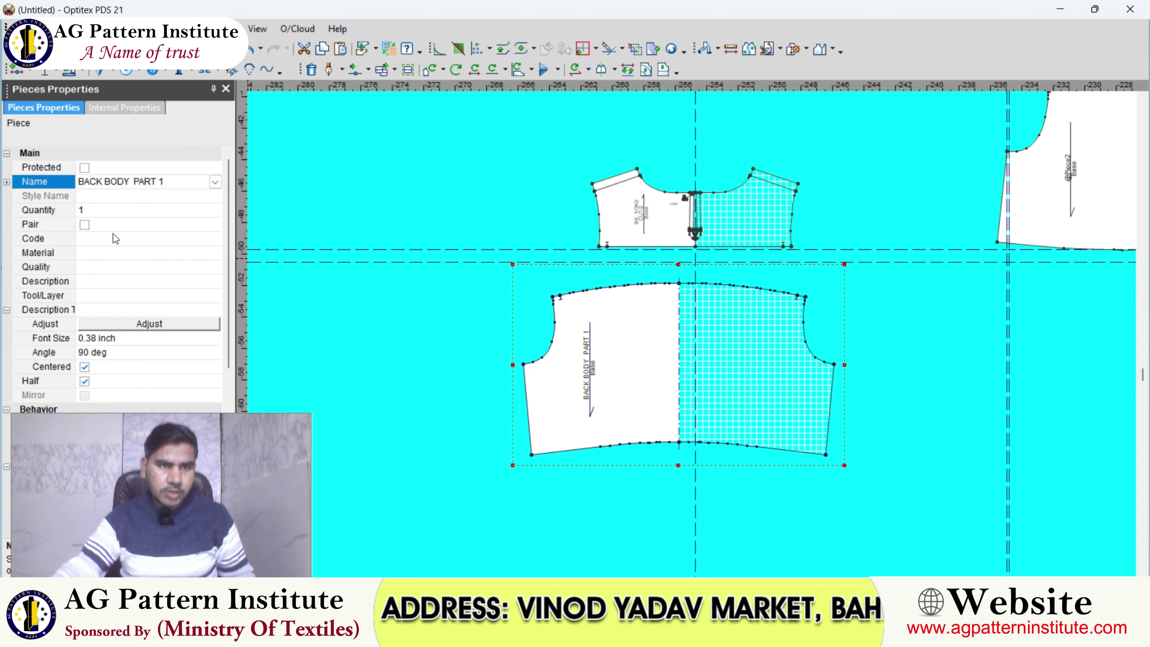
click(113, 234)
text(UT)
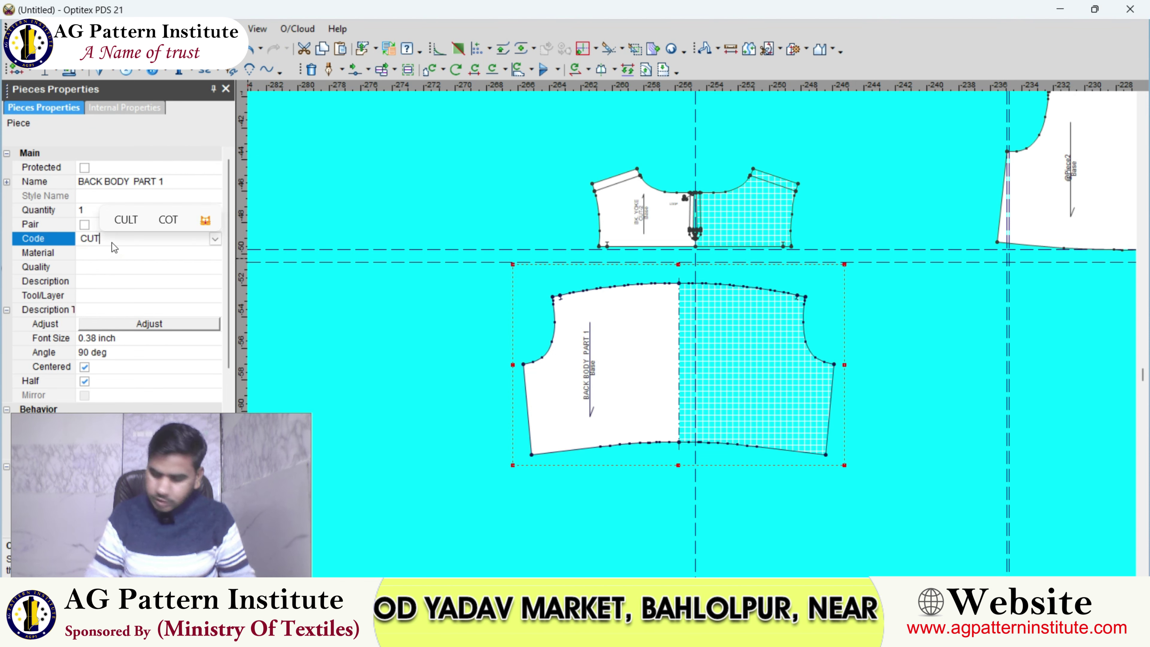
text(-1)
key(Return)
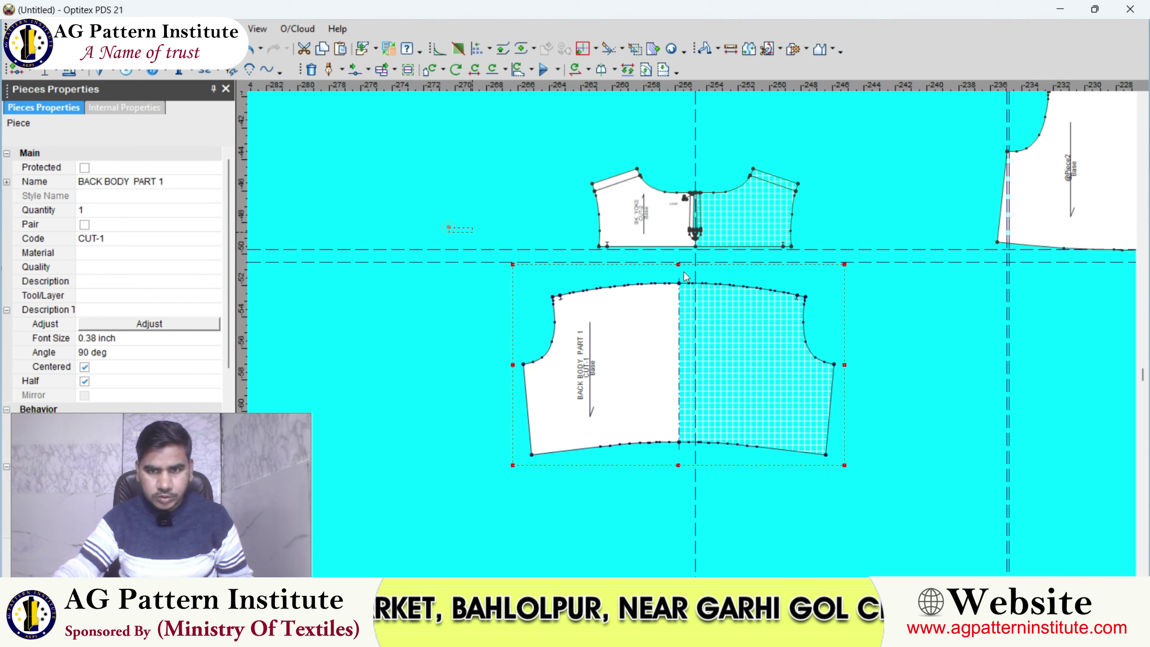
- Place the front body piece and name it FRT. BODY PAERT 1, code CUT-1
scroll(448, 226, down, 2)
drag(859, 387, 737, 402)
scroll(693, 336, up, 1)
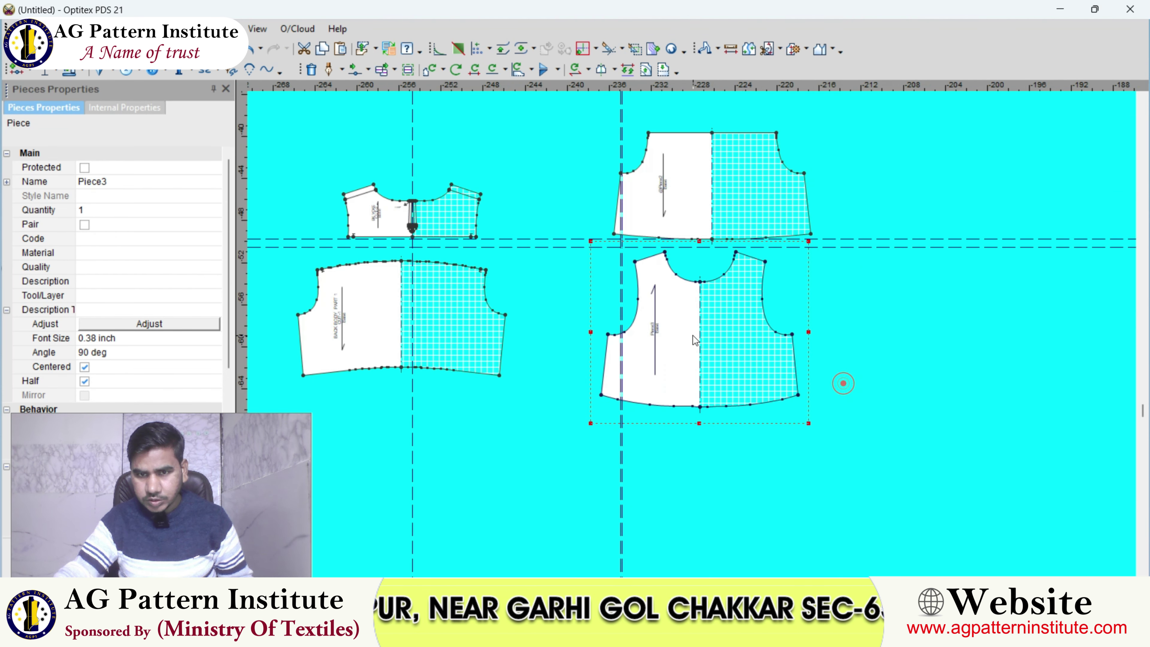
click(113, 182)
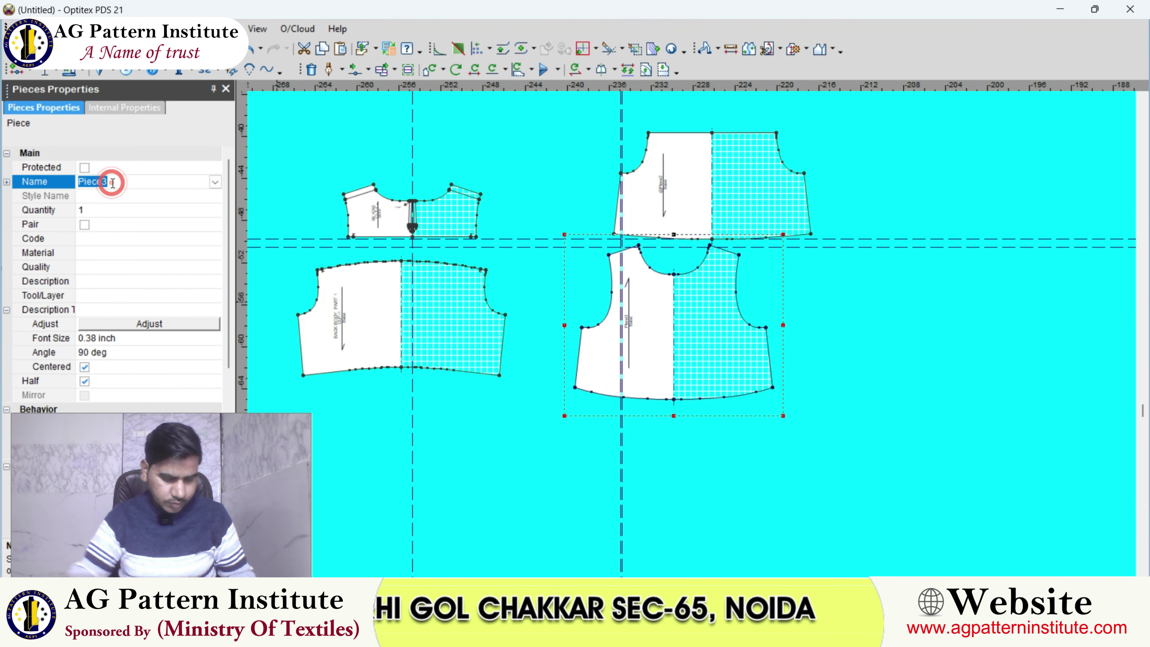
text(FRT)
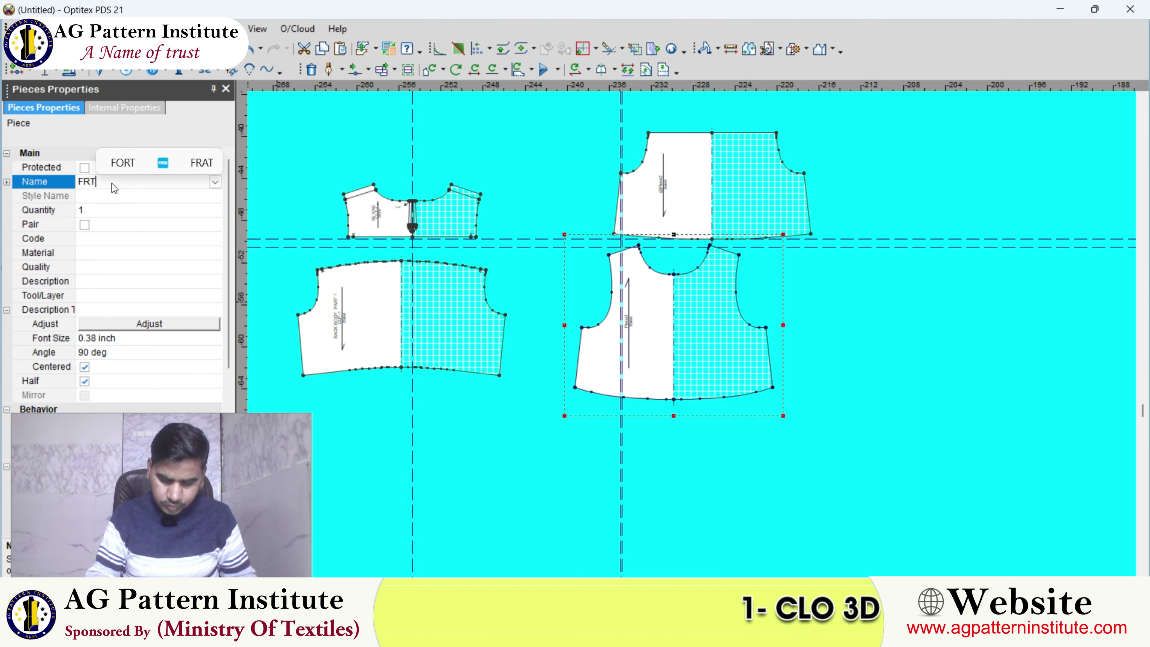
text(. BODY )
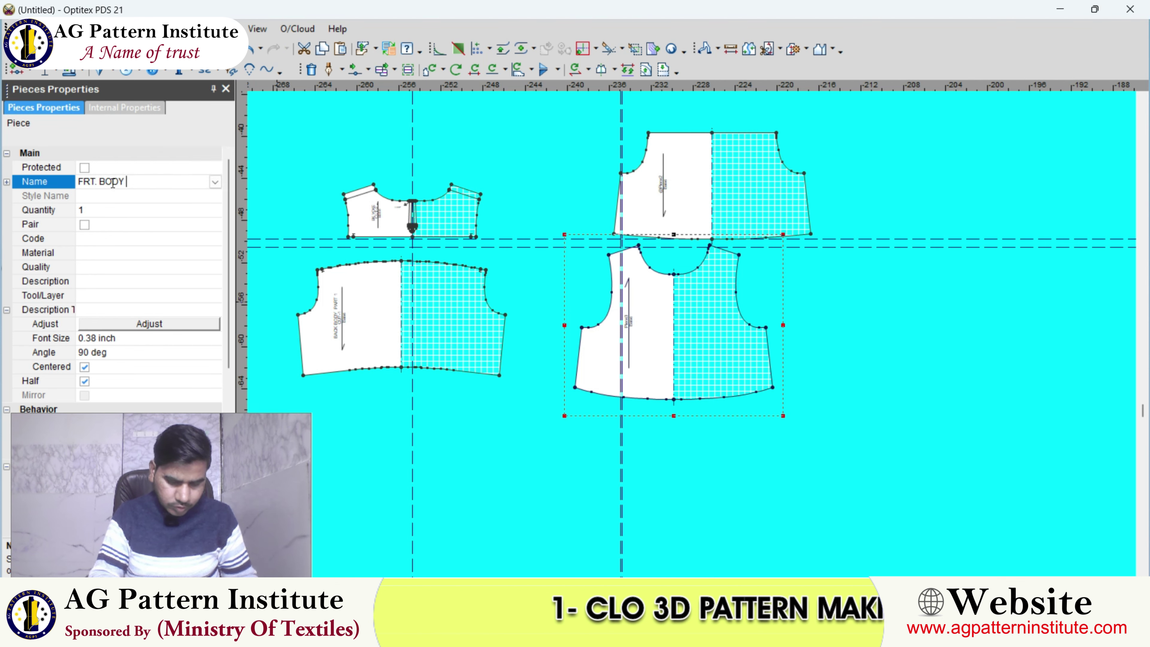
text(PAERT 1)
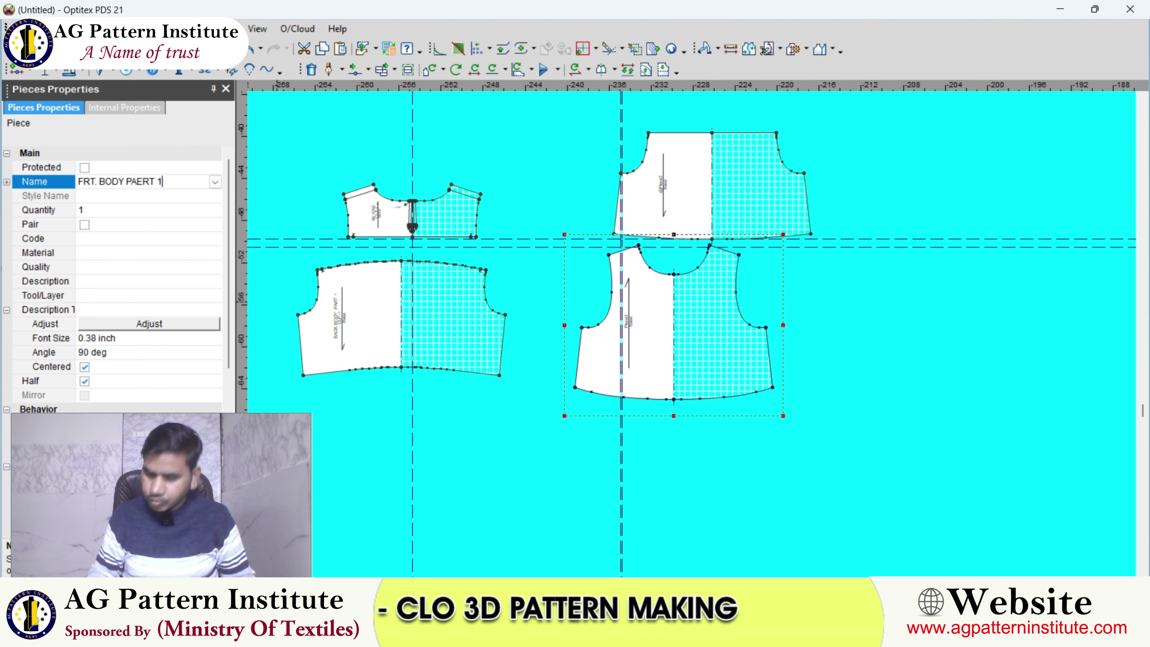
key(Return)
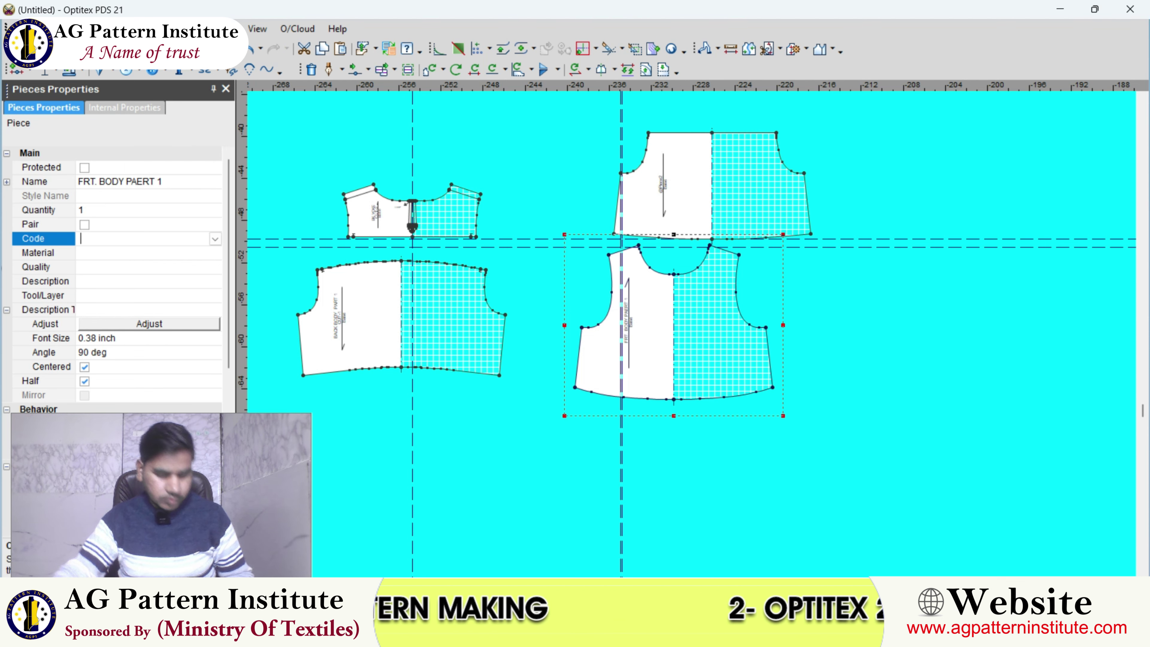
text(CUT-1)
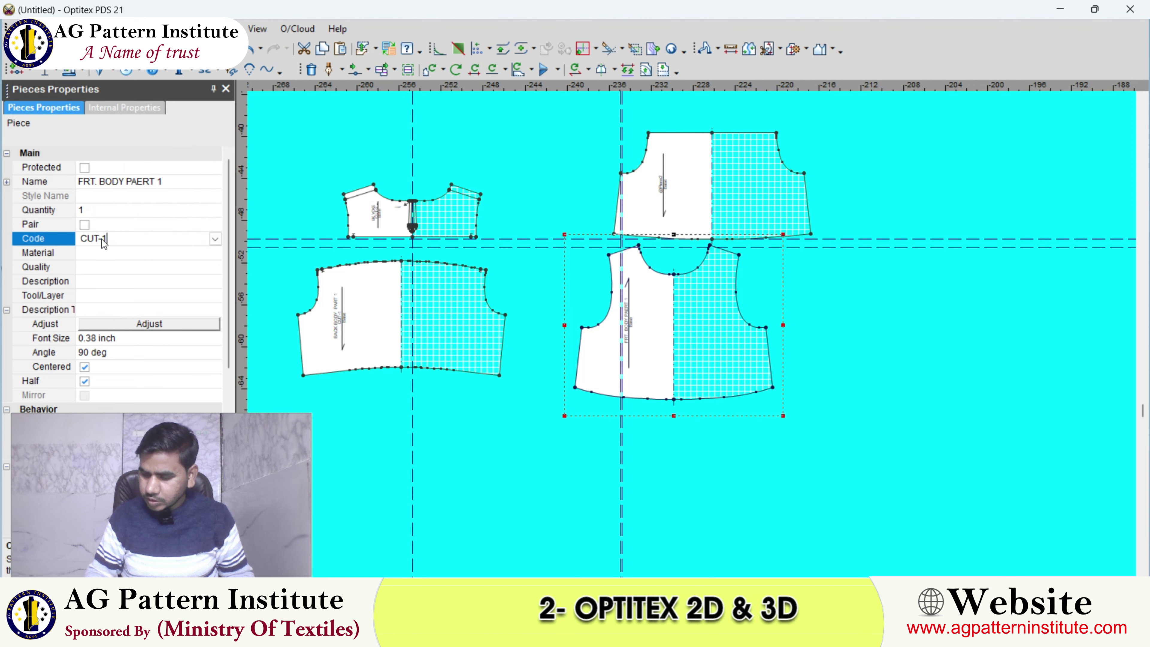
key(Return)
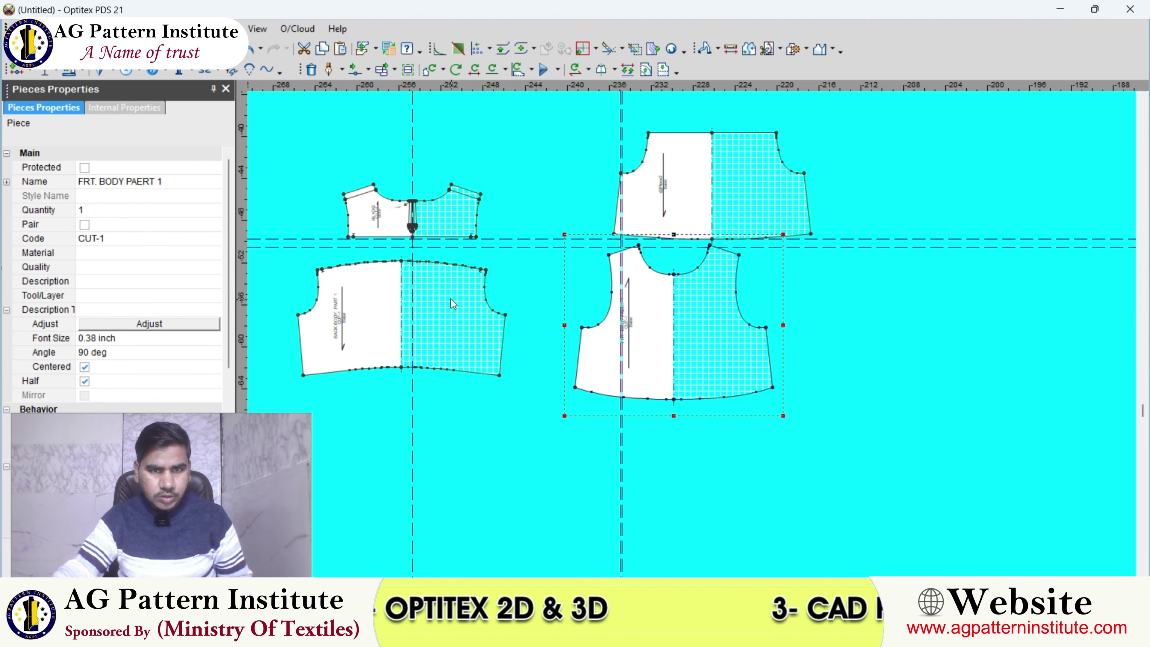
- Reposition the back body piece and select the spare upper piece
click(451, 299)
scroll(451, 299, down, 2)
mouse_move(602, 331)
mouse_down()
mouse_move(710, 331)
mouse_move(568, 268)
mouse_up()
scroll(711, 331, up, 2)
click(793, 308)
scroll(703, 317, down, 2)
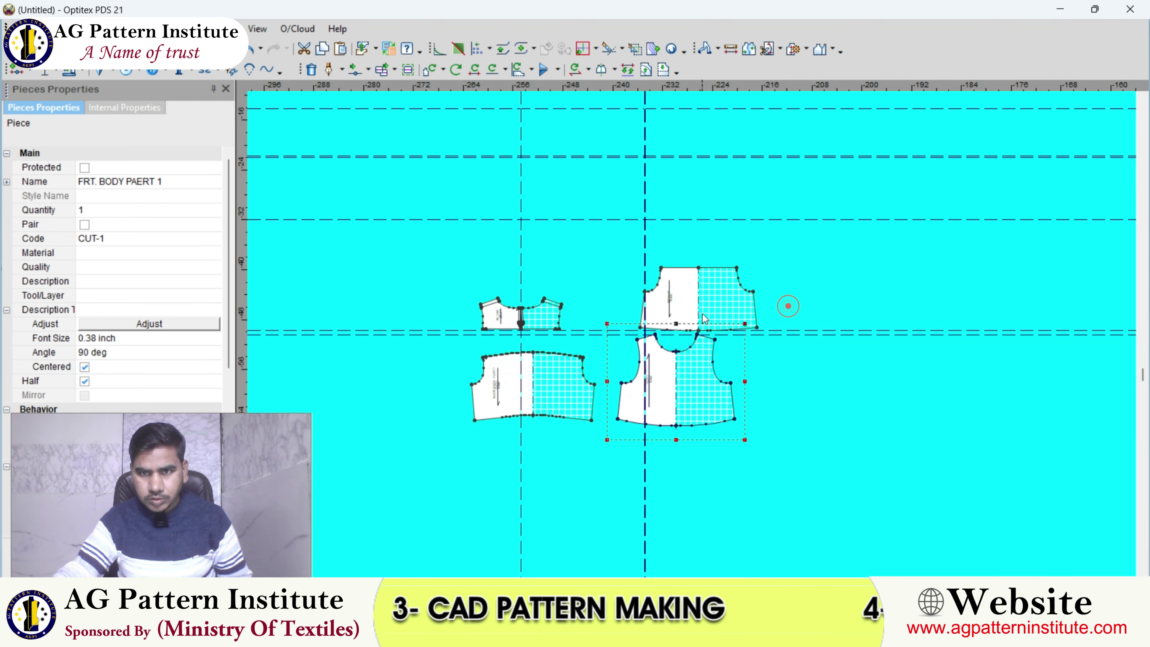
click(719, 283)
scroll(691, 335, up, 2)
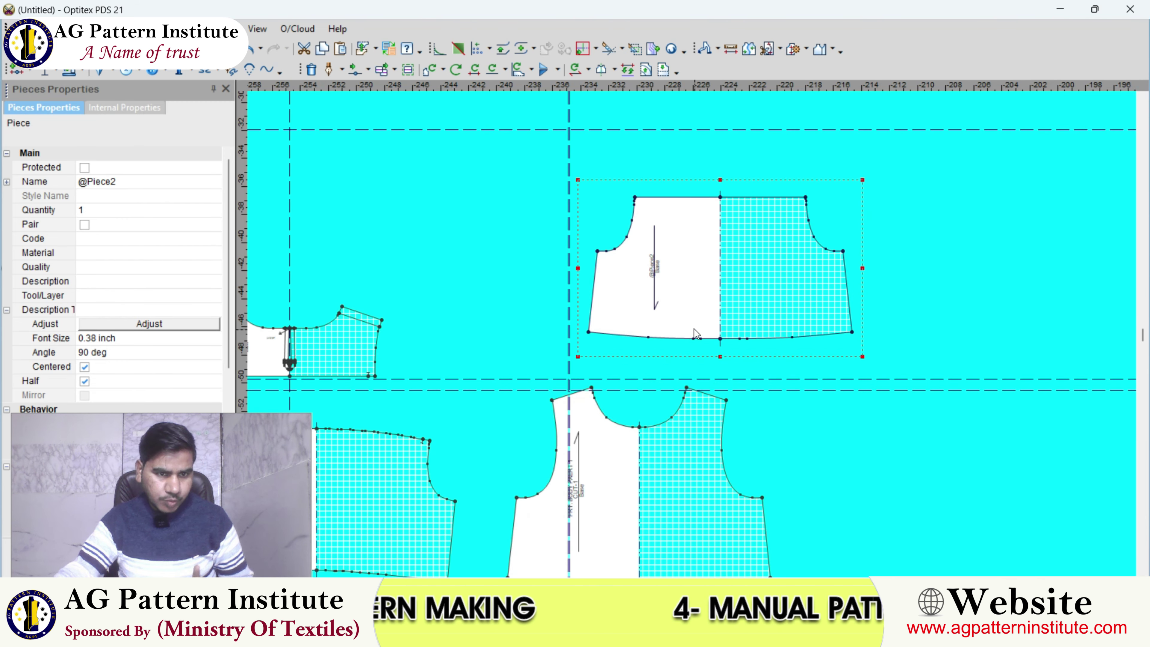
scroll(692, 335, down, 2)
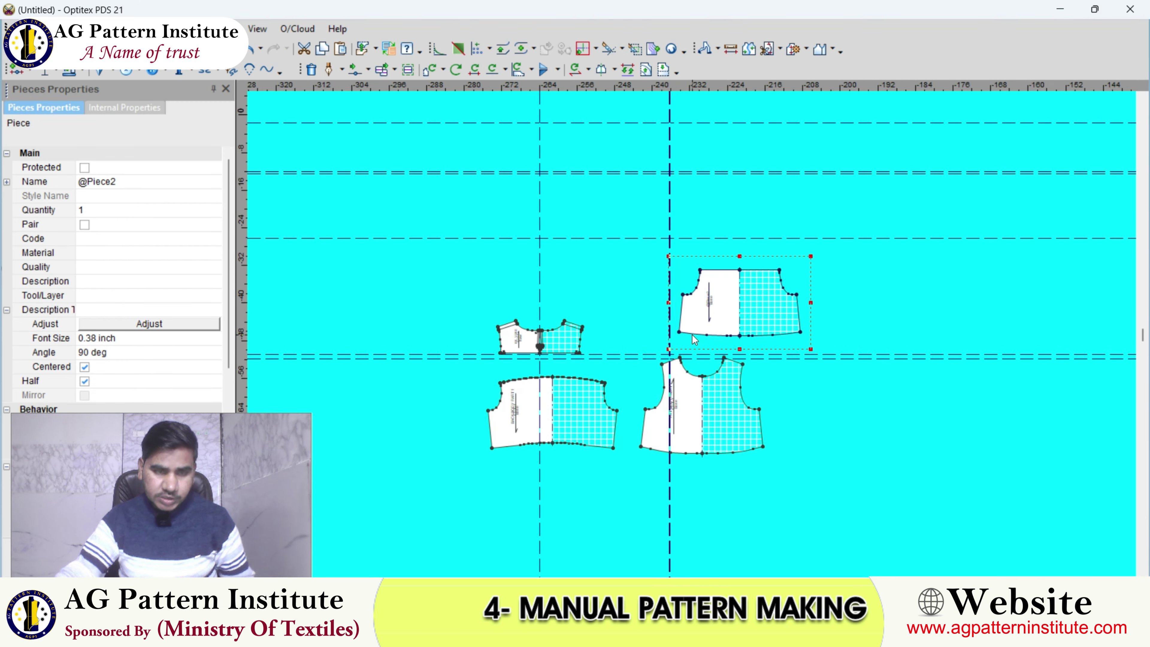
scroll(692, 334, up, 2)
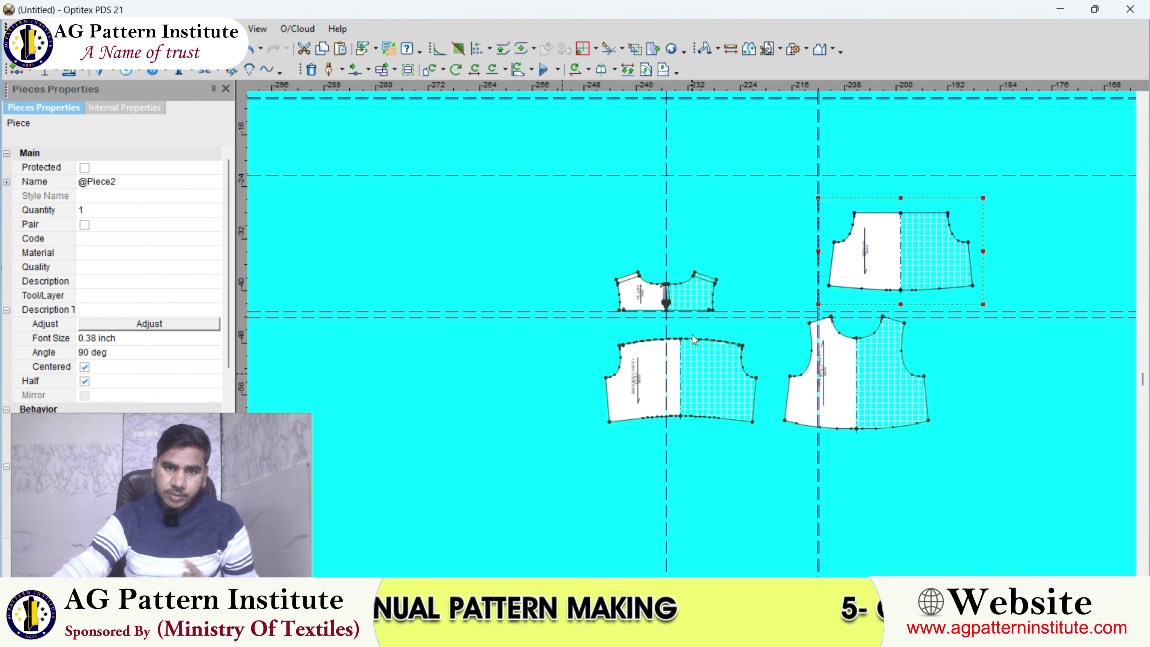
scroll(702, 270, down, 2)
scroll(713, 285, up, 2)
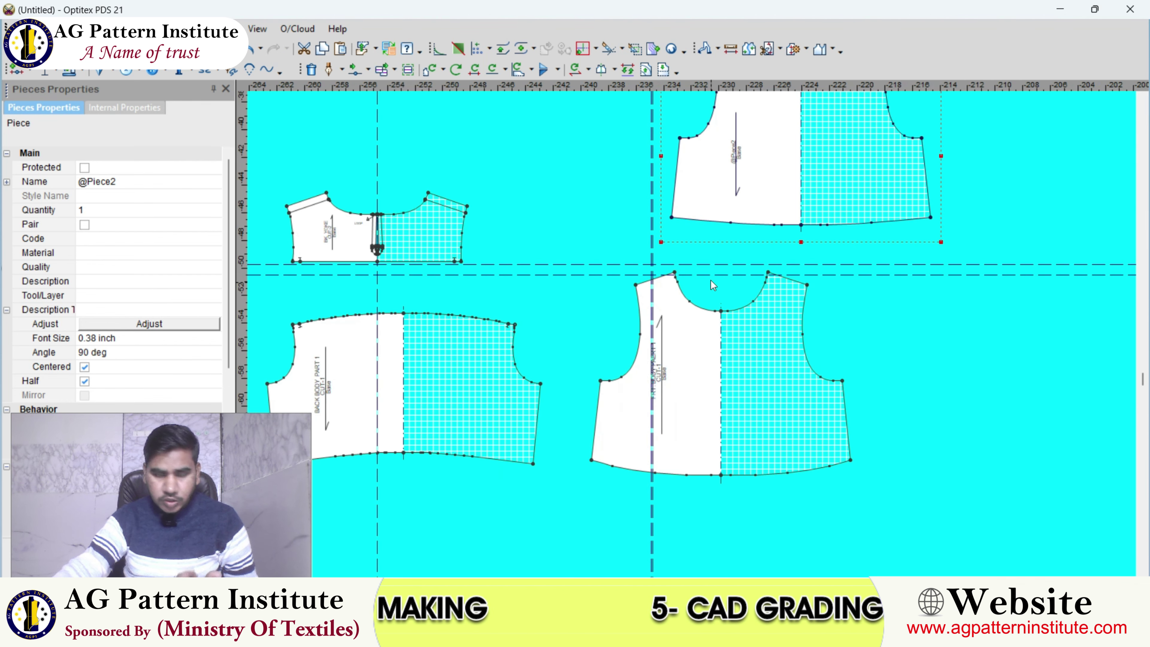
scroll(692, 334, down, 2)
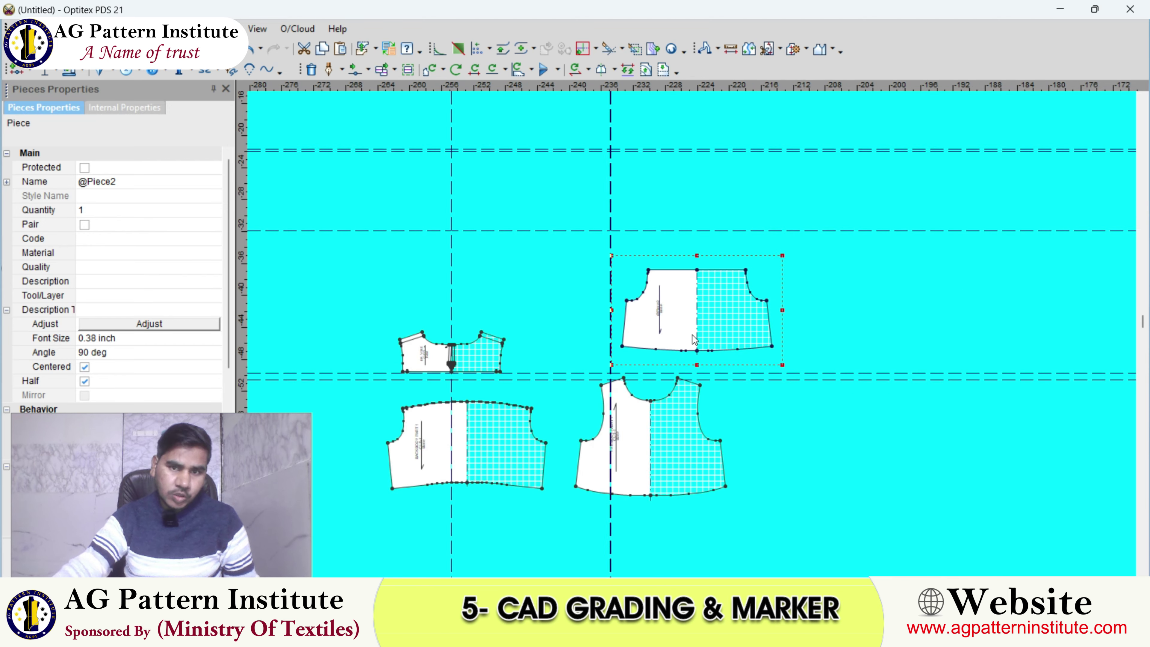
scroll(692, 334, up, 1)
- Delete the spare upper piece and remove all guide lines from the canvas
key(Delete)
scroll(691, 348, down, 3)
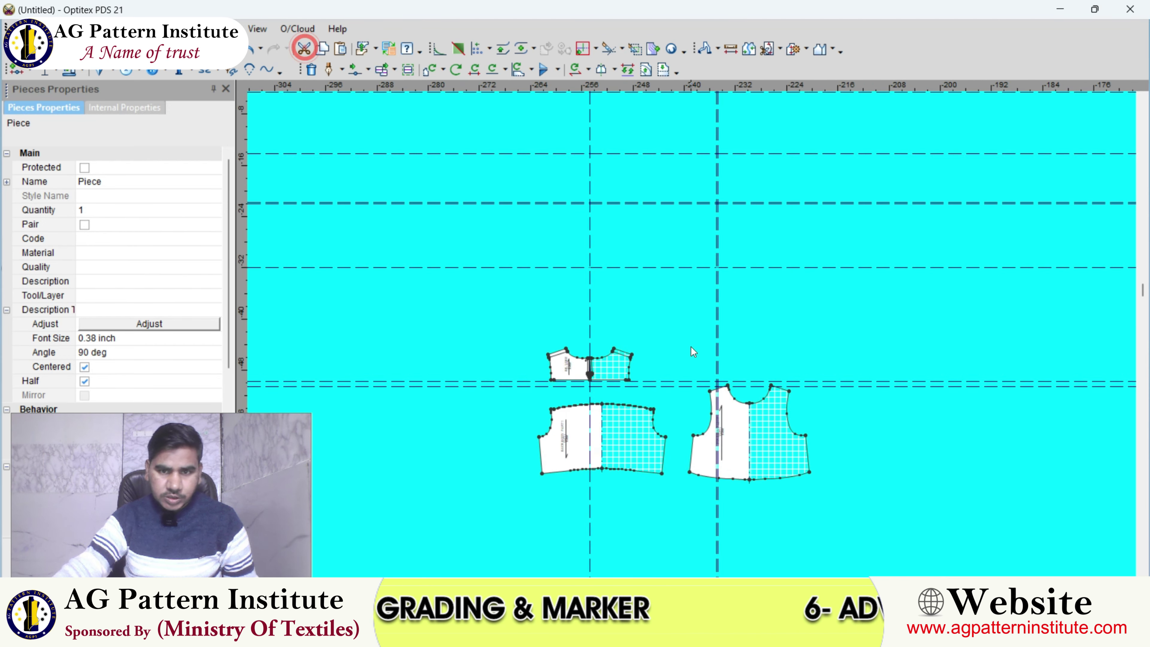
scroll(694, 338, up, 1)
scroll(694, 338, up, 1)
click(258, 29)
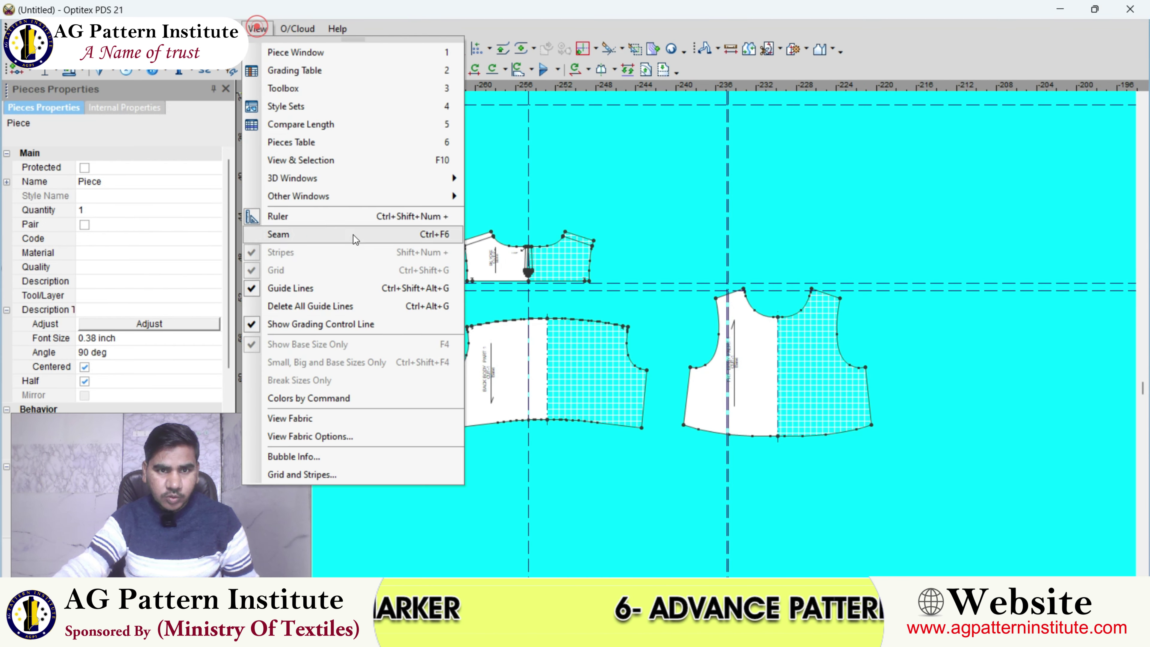
click(337, 306)
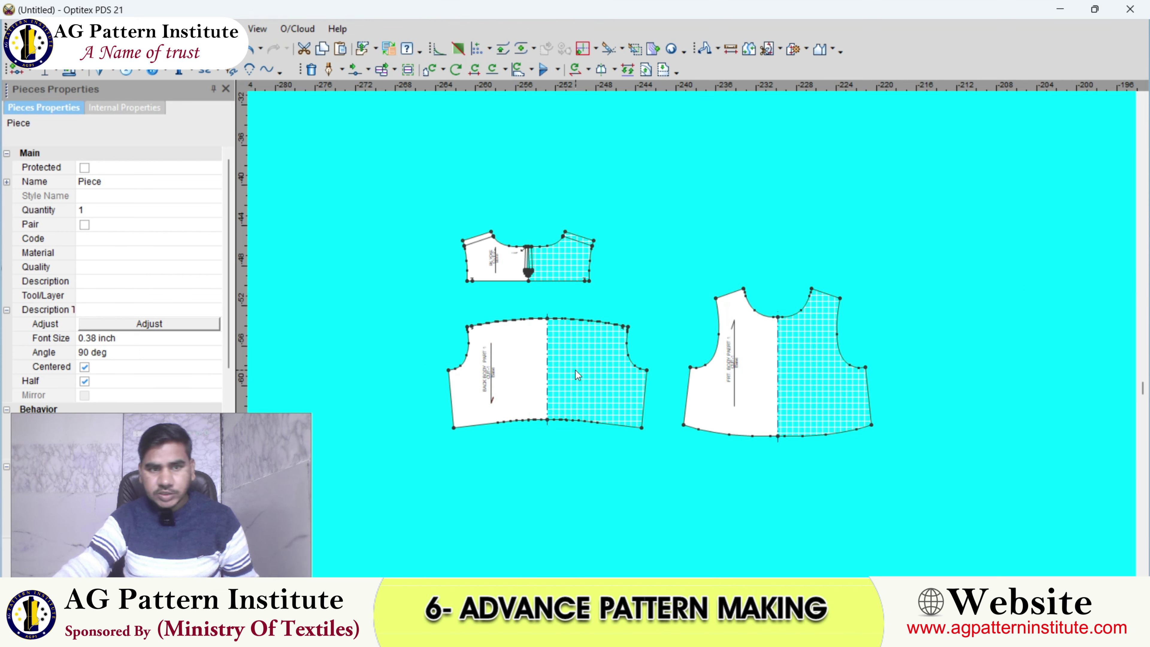
scroll(576, 374, up, 1)
- Place the wave line from the armhole to the centre fold on the back body piece
click(714, 334)
click(924, 300)
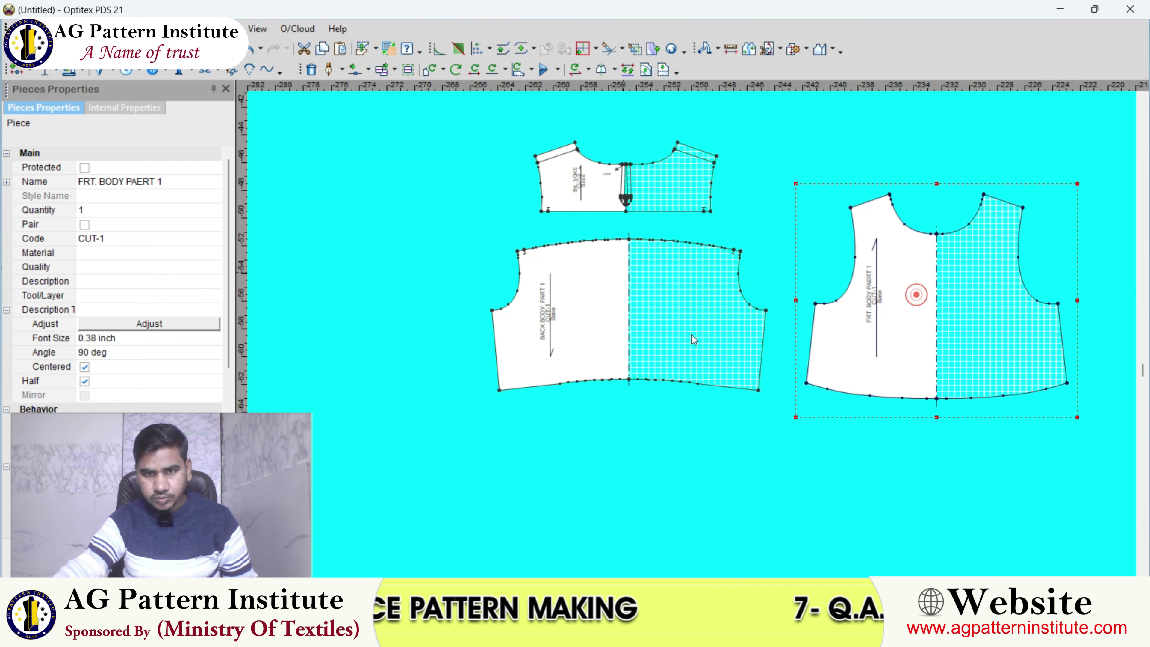
scroll(693, 335, up, 2)
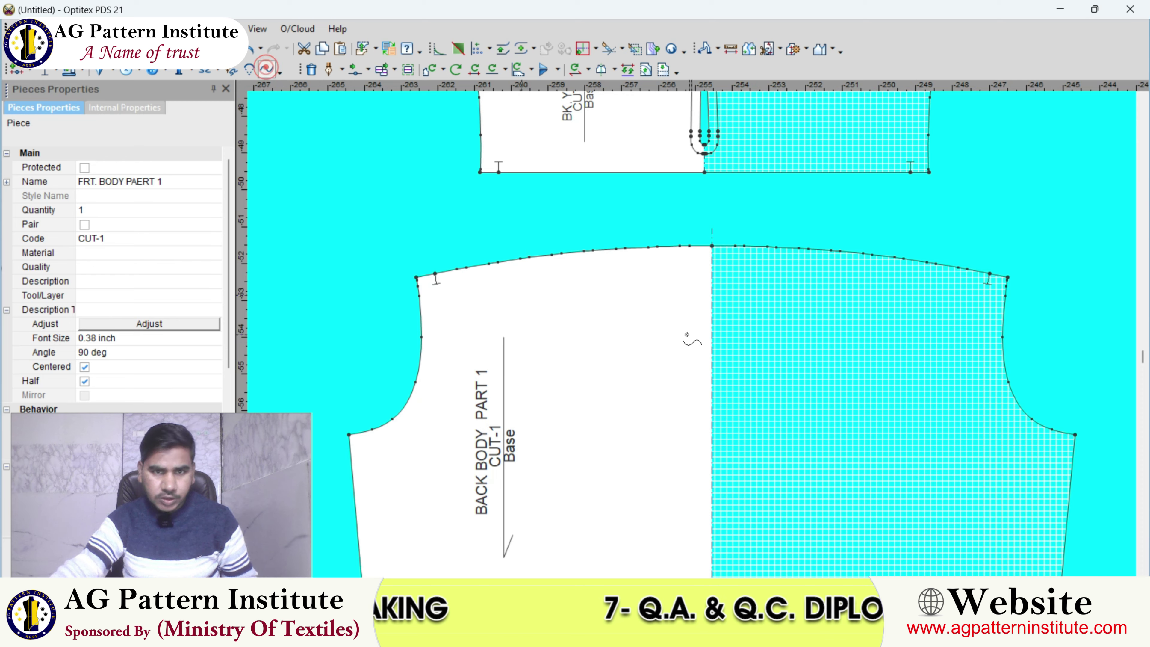
scroll(686, 335, up, 2)
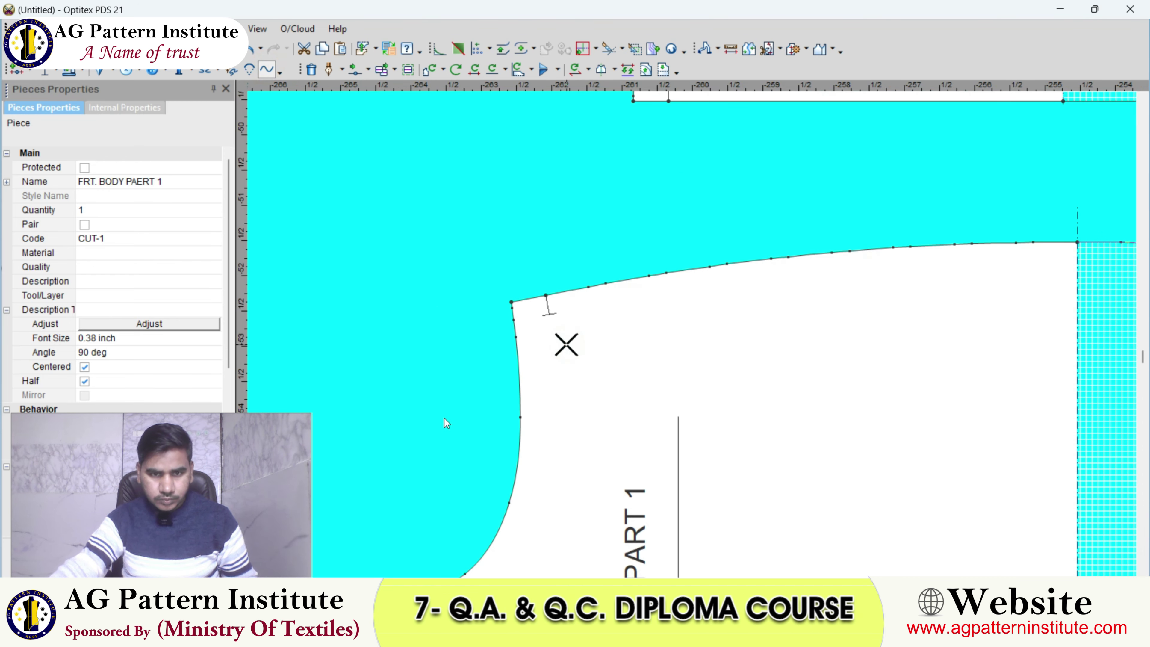
key(Return)
click(375, 377)
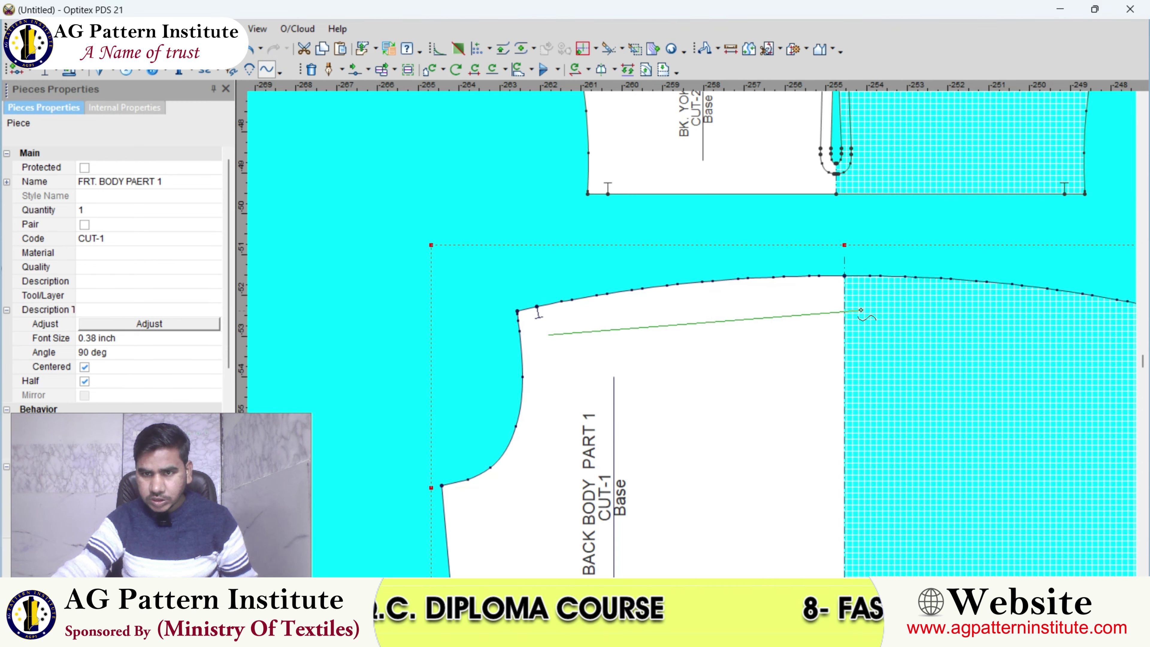
click(845, 310)
click(367, 376)
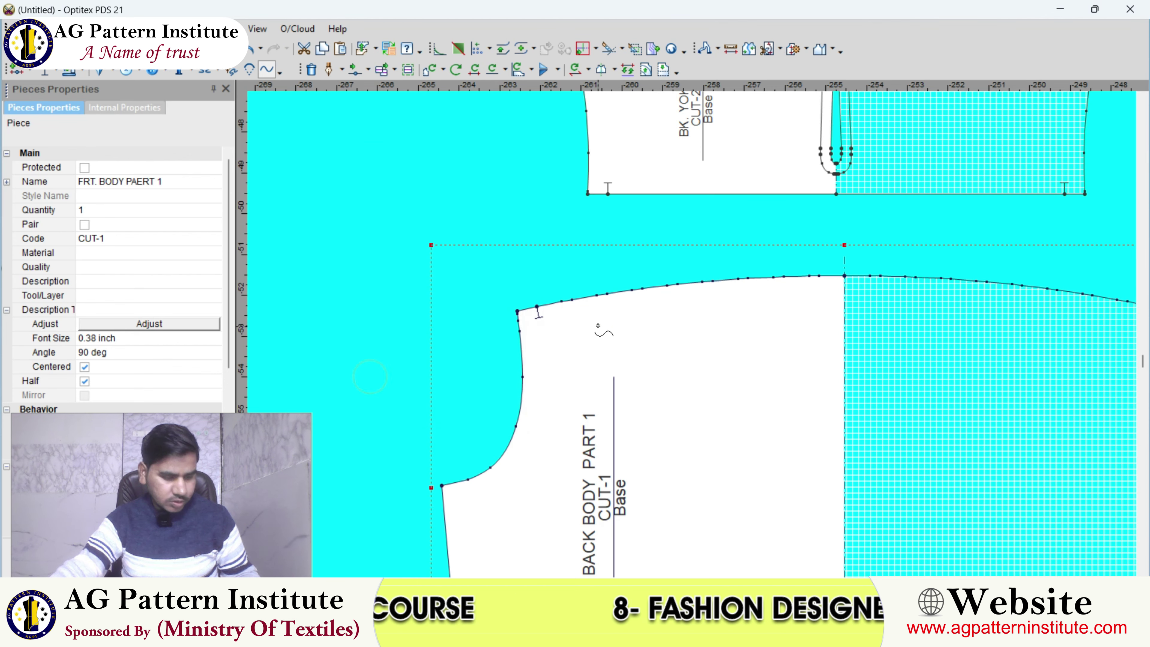
- Create the 0.27-high wave across BACK BODY PART 1, then select the pieces
click(563, 323)
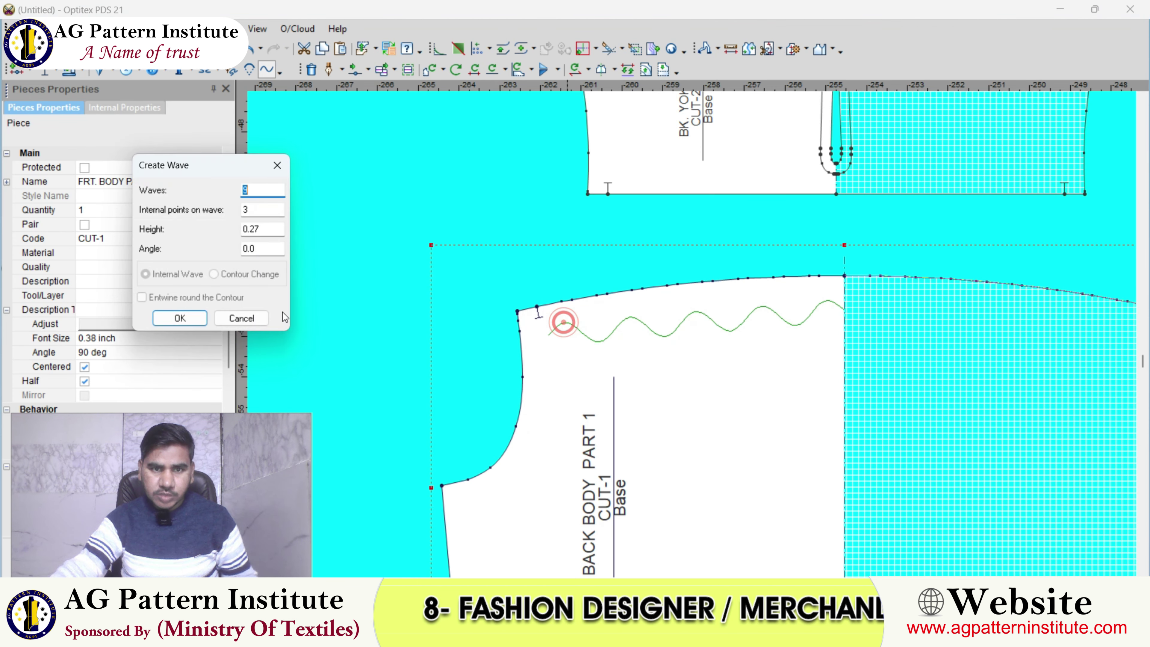
click(201, 323)
click(656, 285)
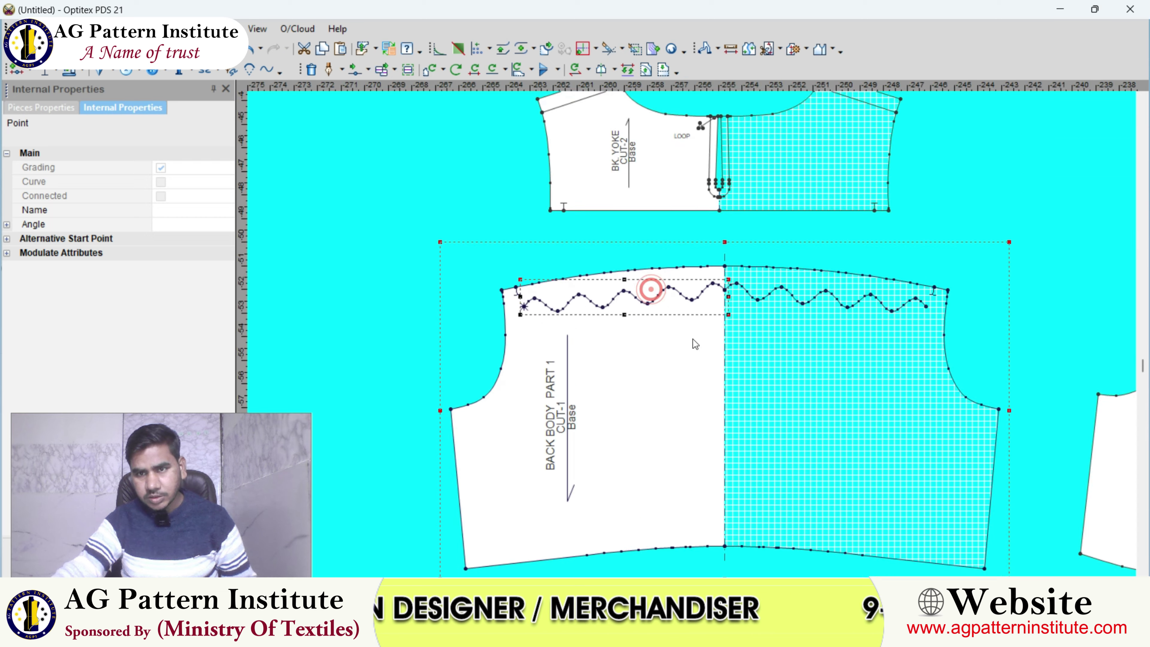
scroll(670, 346, down, 3)
click(643, 272)
scroll(642, 263, up, 3)
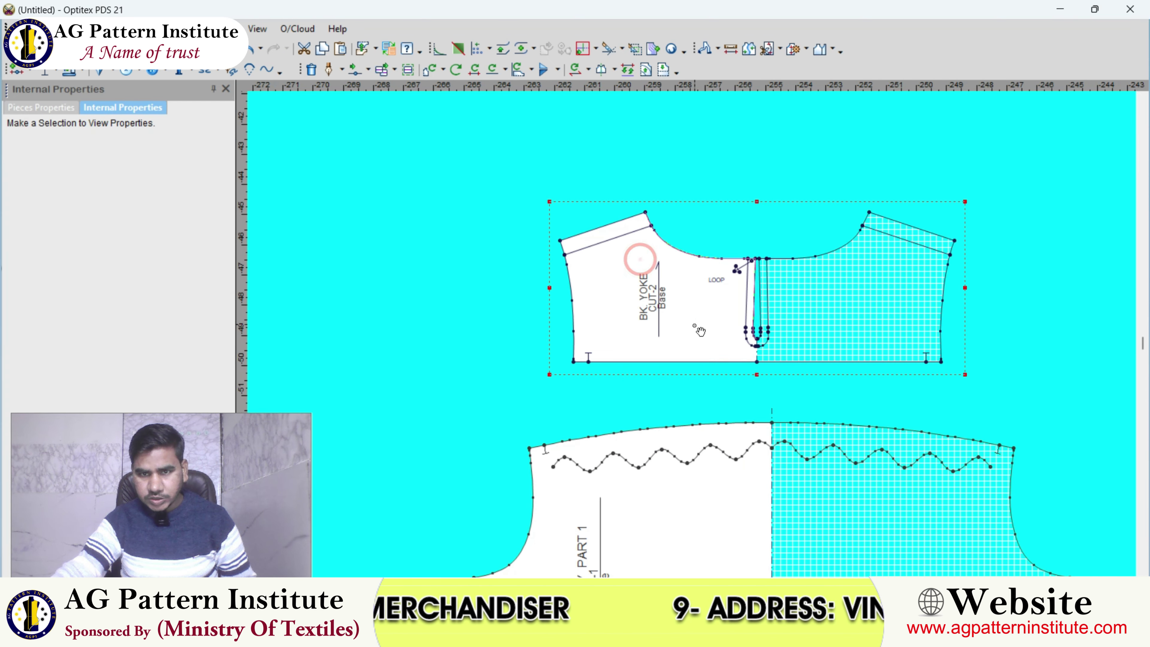
scroll(680, 317, up, 2)
scroll(696, 342, down, 2)
click(624, 360)
click(976, 371)
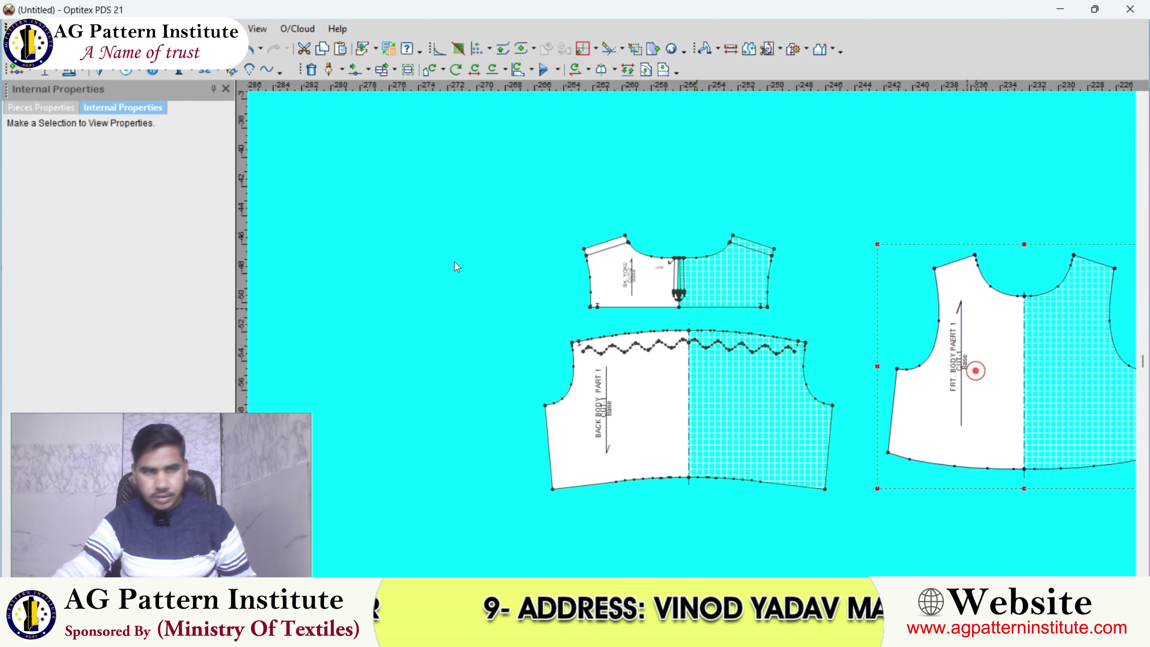
- Rename the Base size to SIZE-S in the Sizes Table
click(135, 74)
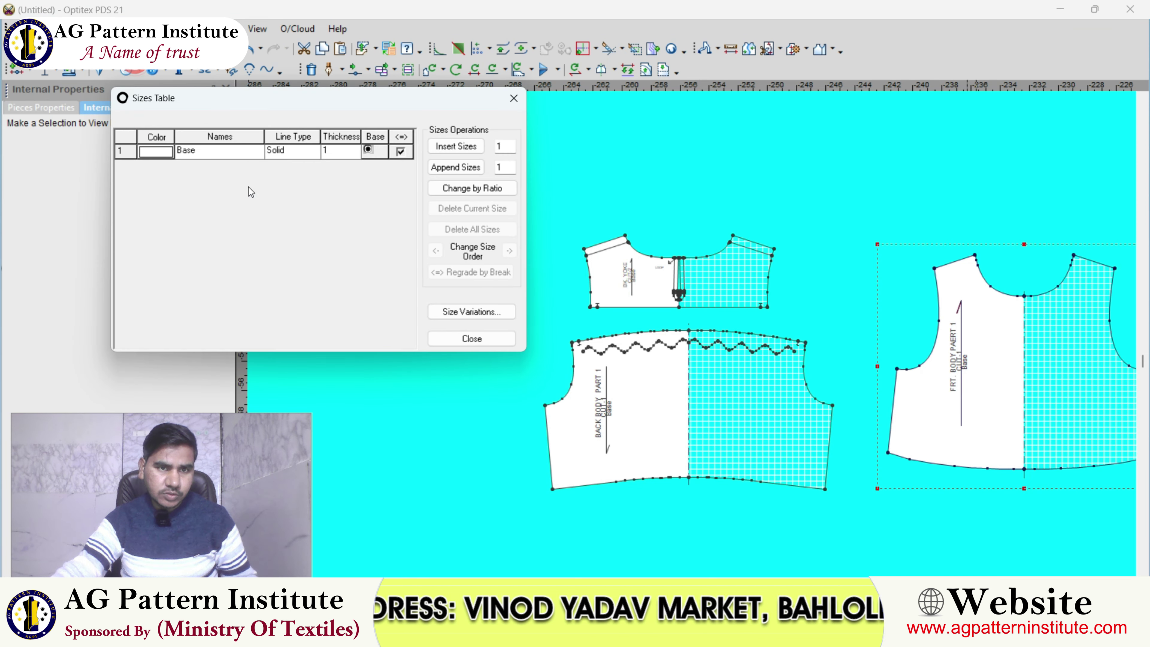
text(SI)
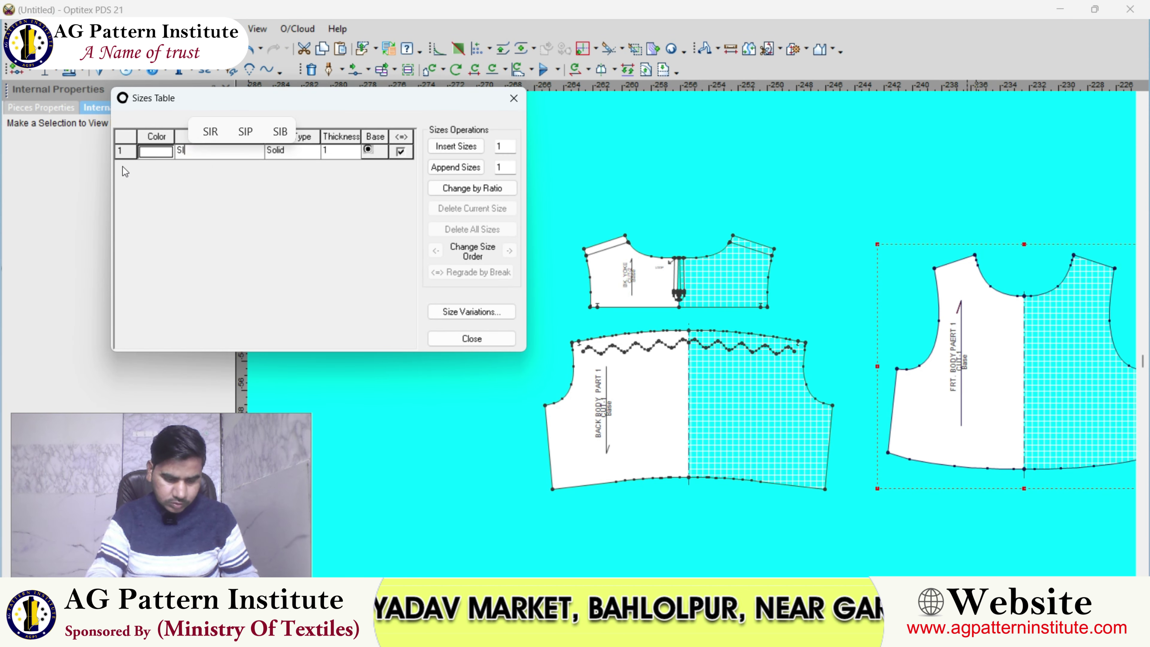
text(ZE-S)
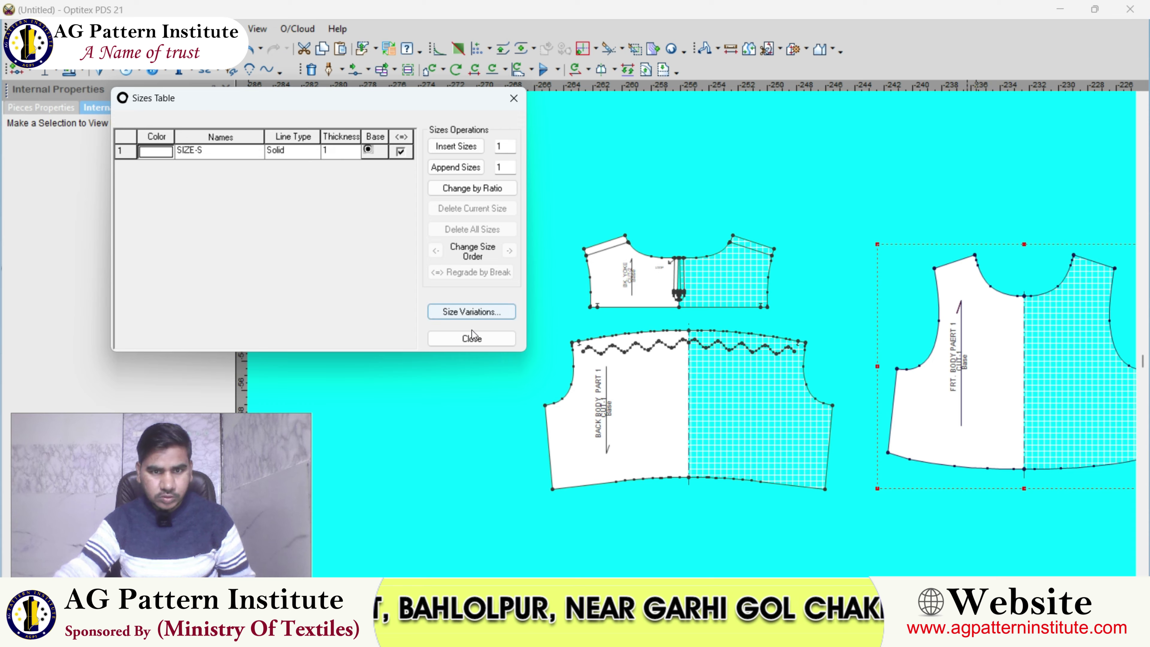
click(472, 337)
scroll(692, 334, down, 5)
scroll(692, 334, up, 3)
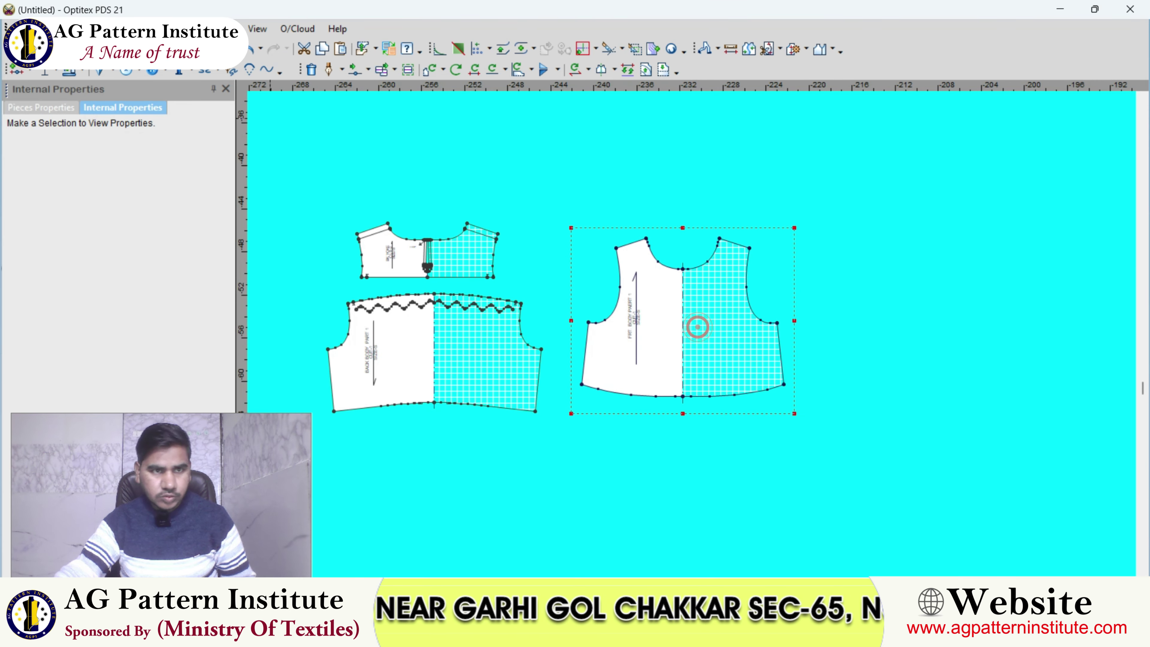
- Give all five pieces the style name TIER DRESS
click(72, 29)
click(128, 70)
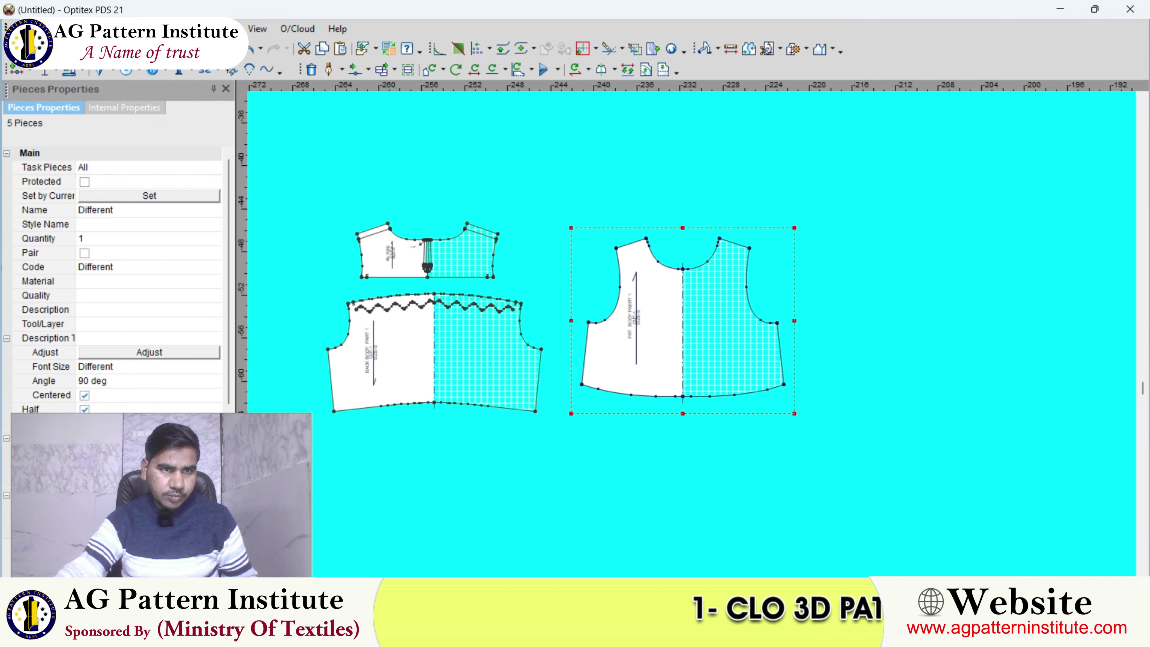
click(90, 29)
key(Escape)
click(100, 224)
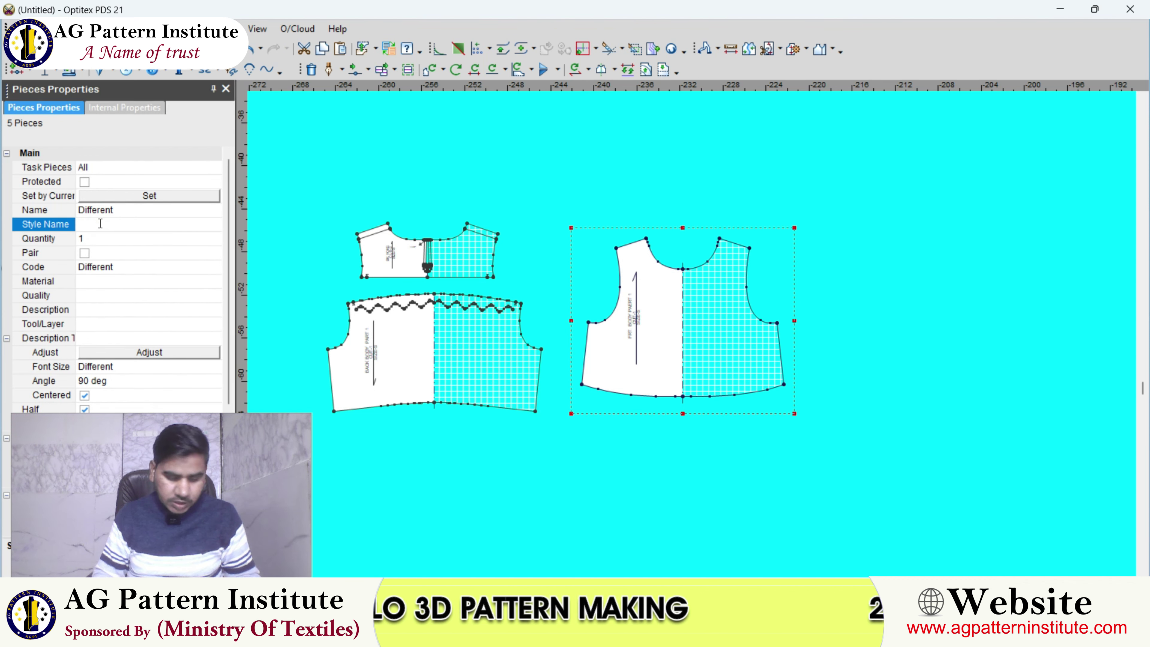
text(TIER-O)
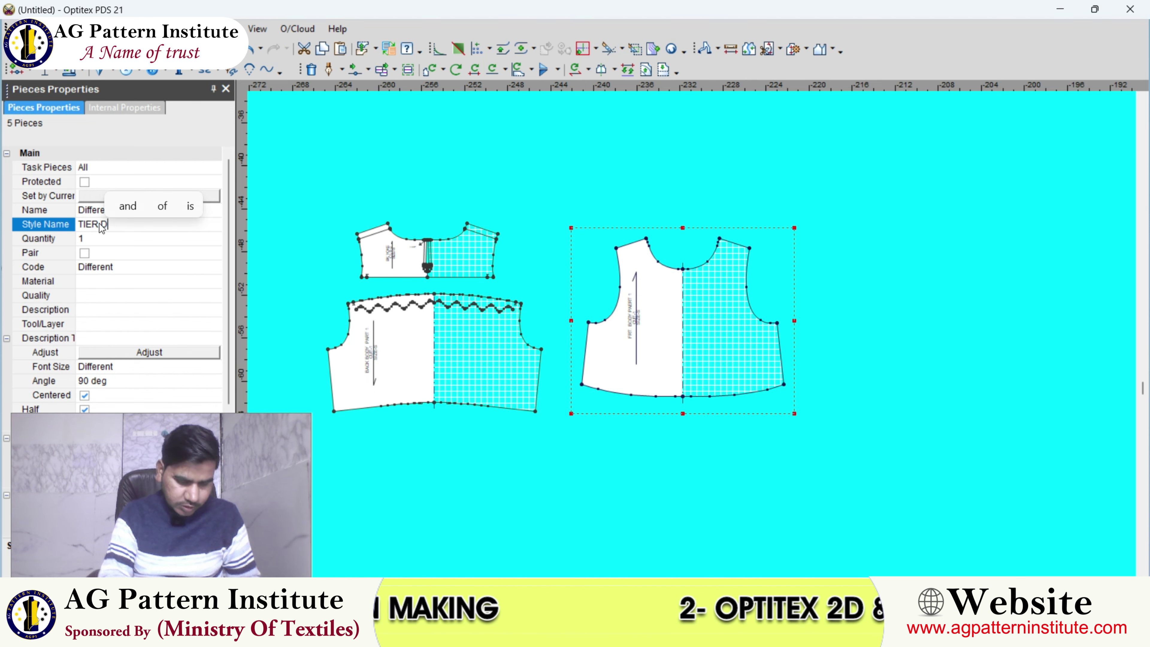
text(RESS)
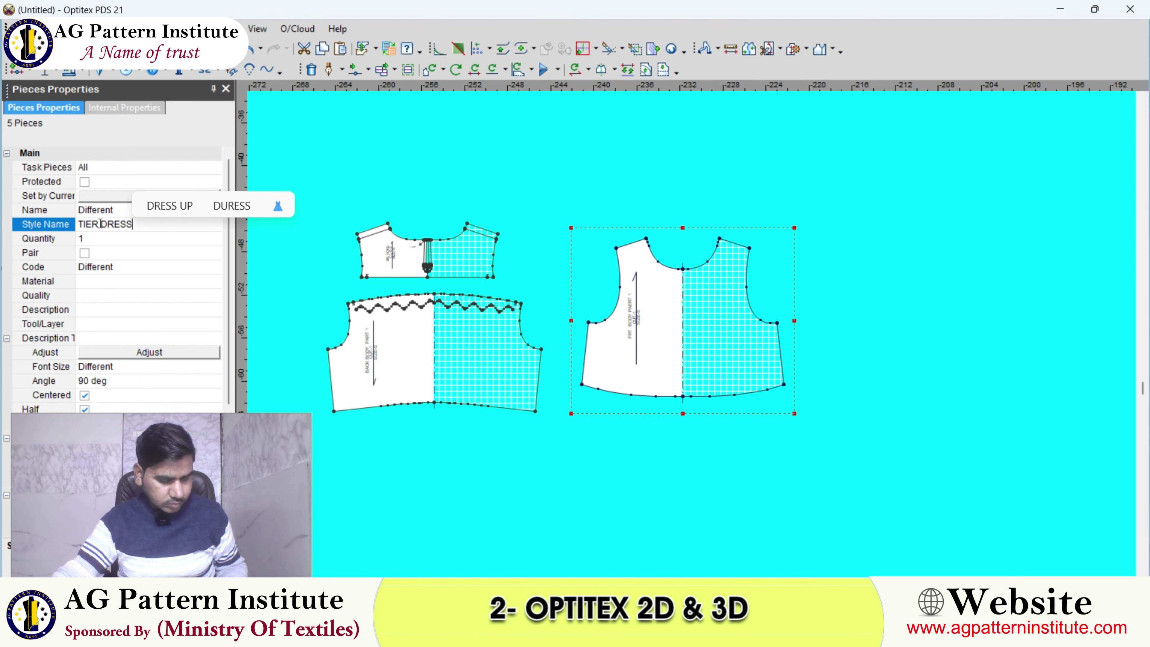
key(Return)
- Save the pattern as TIER DRESS.PDS
click(10, 29)
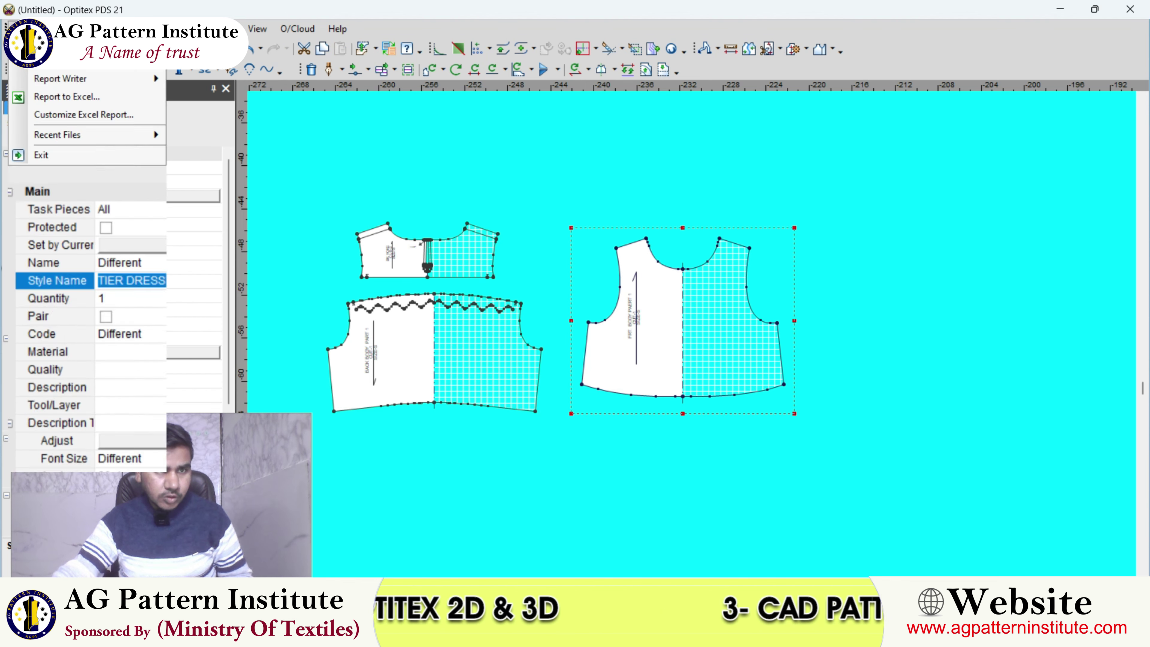
click(55, 105)
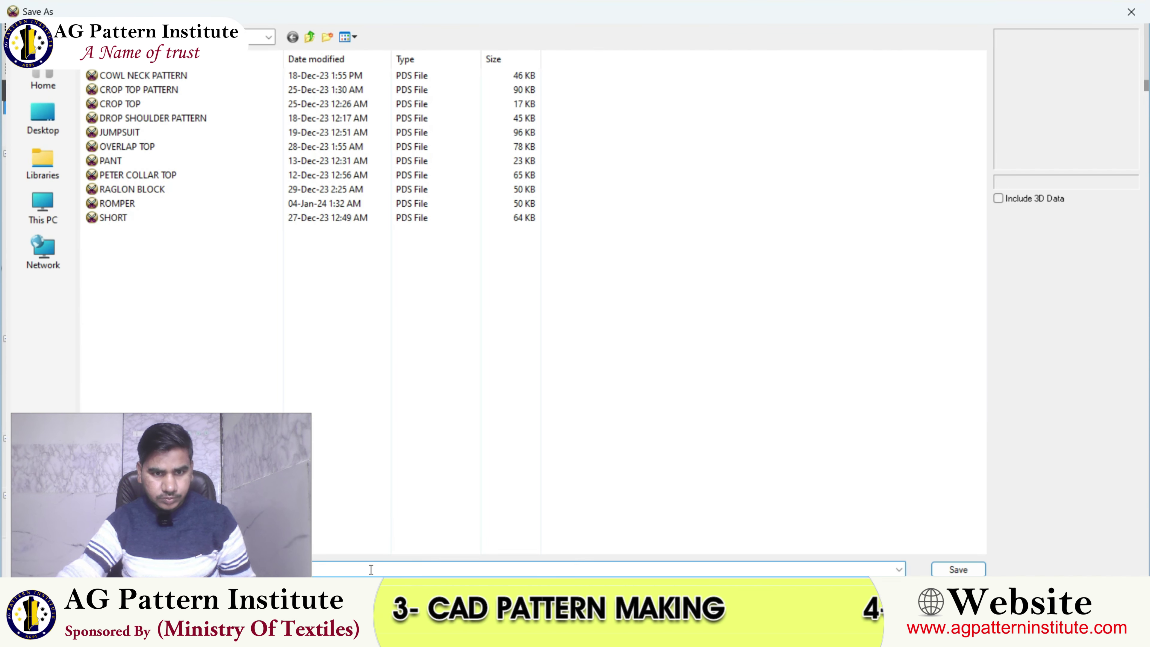
right_click(369, 572)
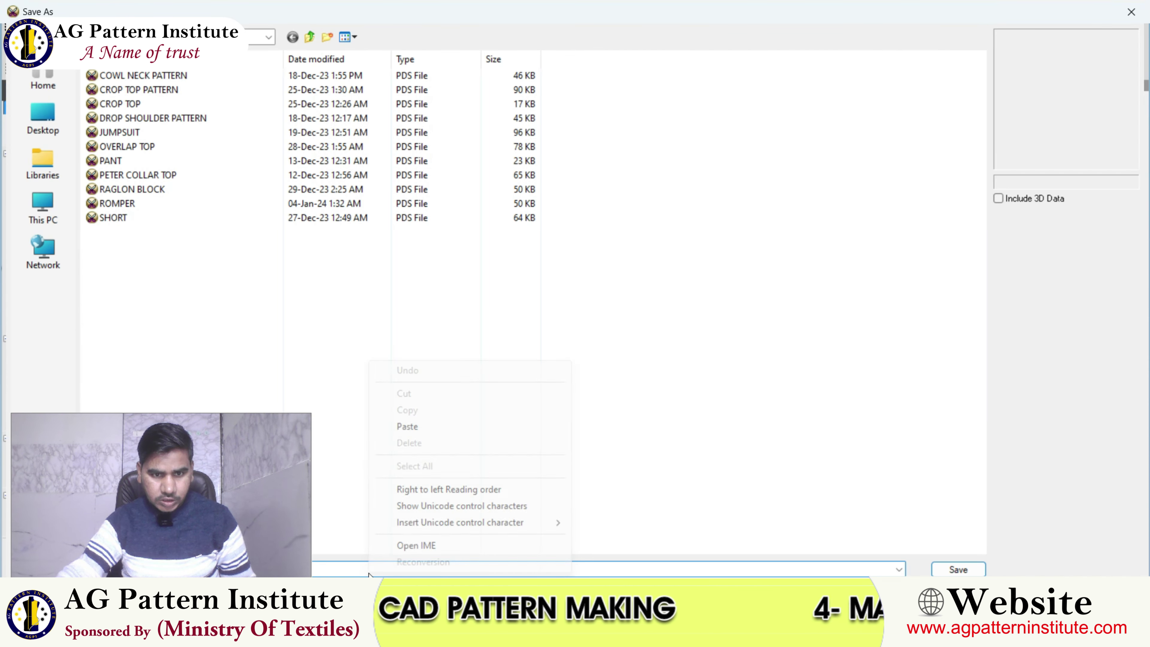
click(408, 427)
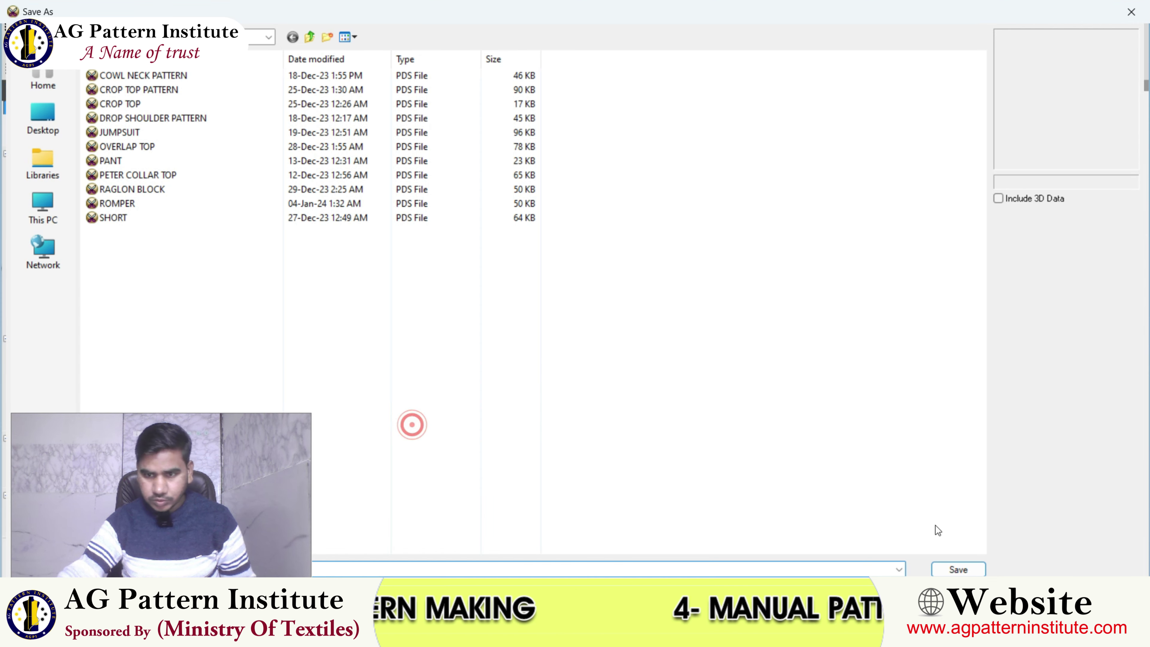
click(957, 570)
- Move the long body piece next to the bodice pieces
scroll(595, 320, down, 2)
scroll(779, 334, up, 5)
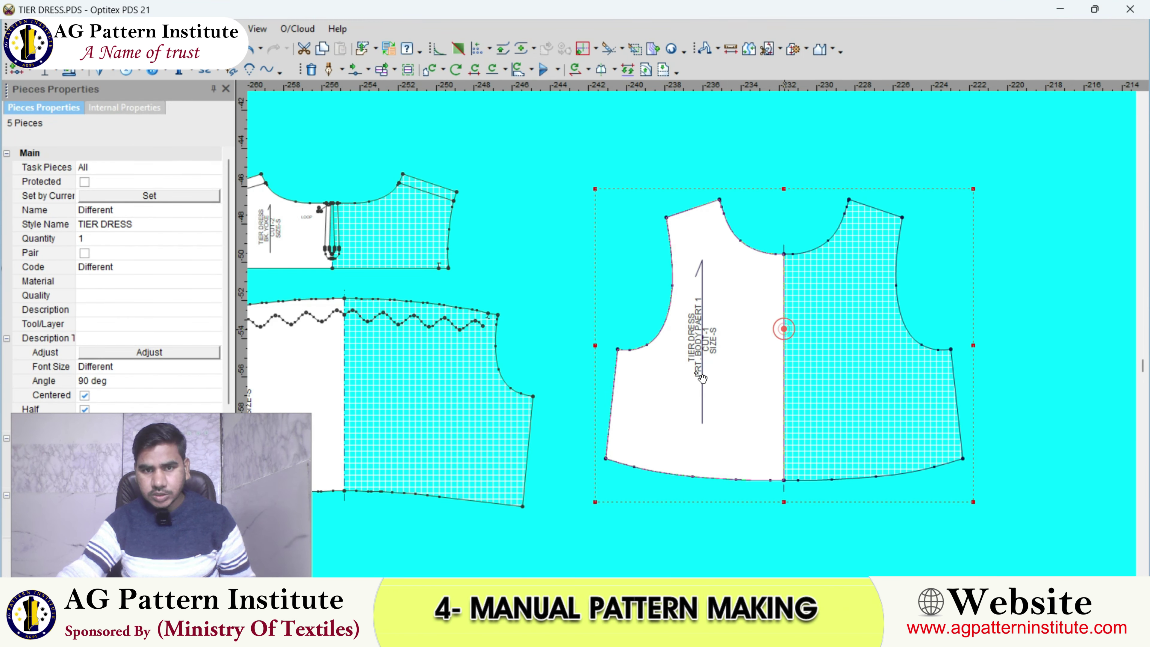
scroll(675, 330, down, 2)
scroll(679, 334, up, 2)
click(678, 334)
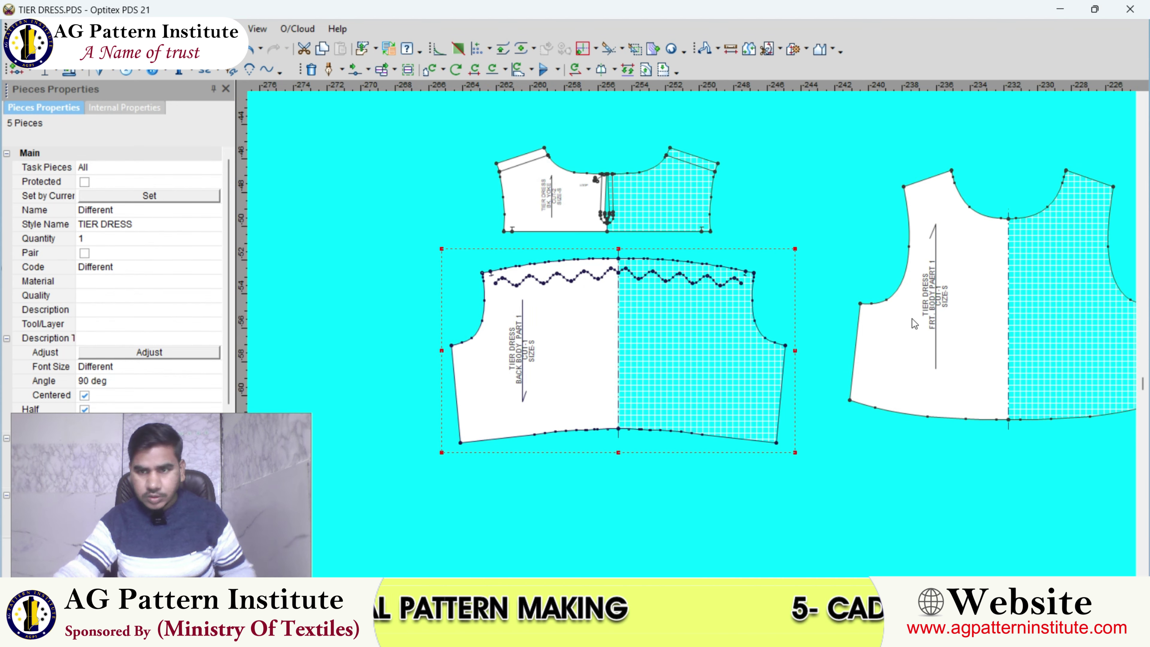
scroll(692, 336, down, 1)
scroll(692, 335, down, 2)
scroll(793, 294, down, 1)
scroll(761, 346, up, 1)
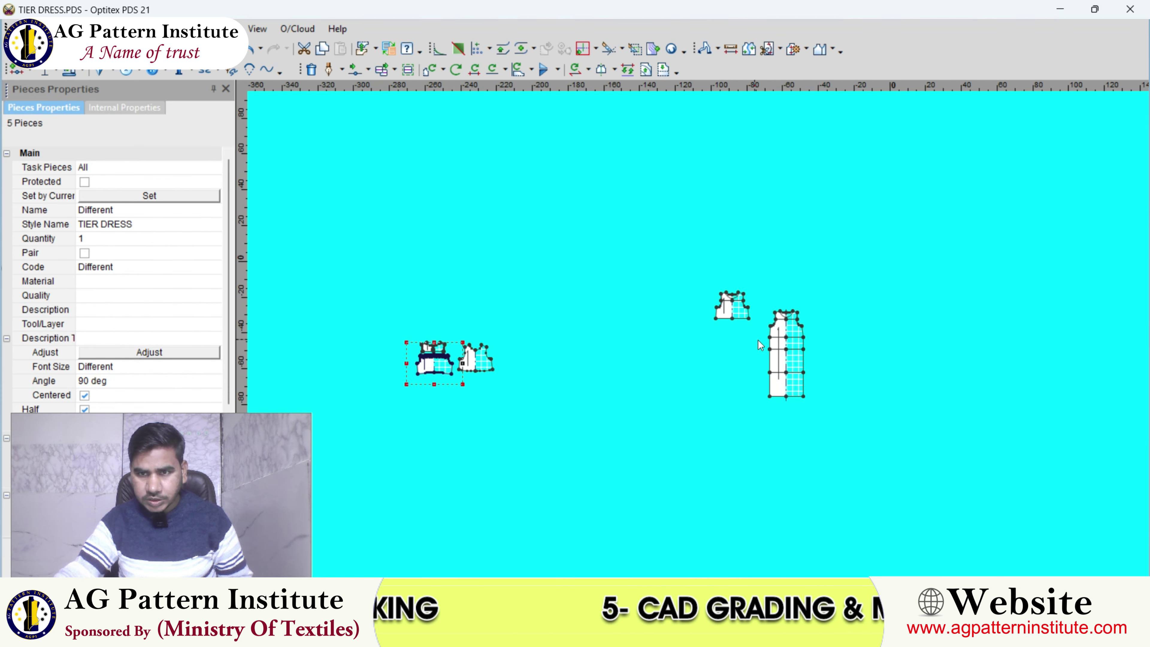
scroll(760, 358, up, 1)
drag(760, 358, 580, 324)
scroll(581, 323, up, 2)
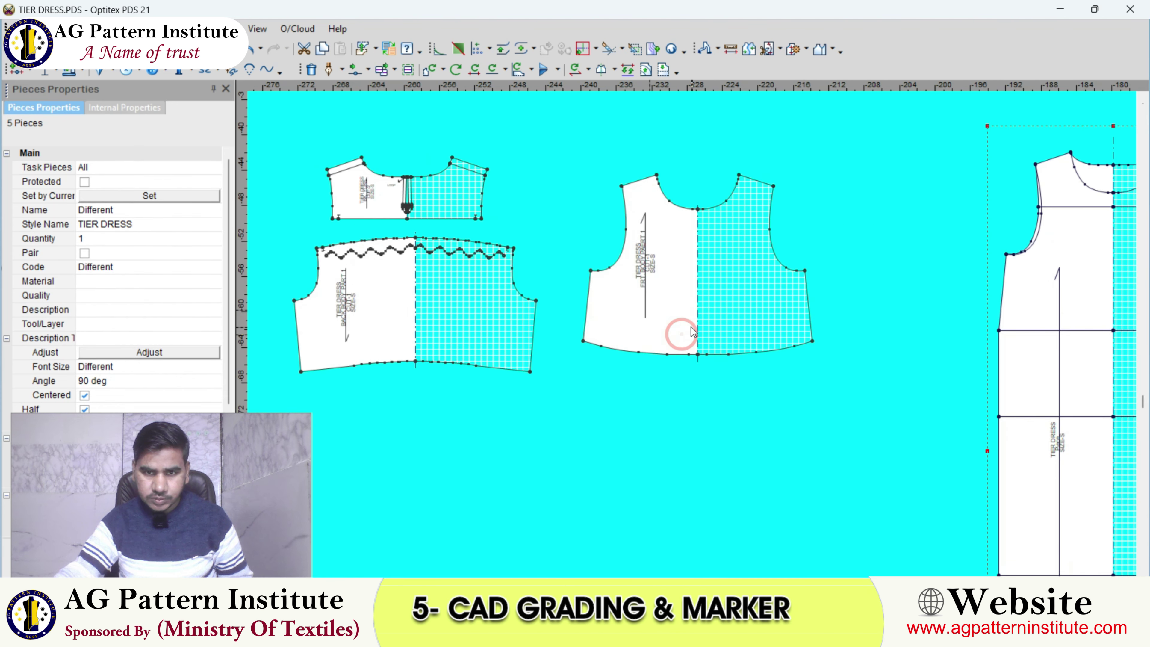
click(692, 328)
scroll(719, 321, up, 1)
scroll(716, 318, down, 2)
click(677, 342)
scroll(677, 342, up, 2)
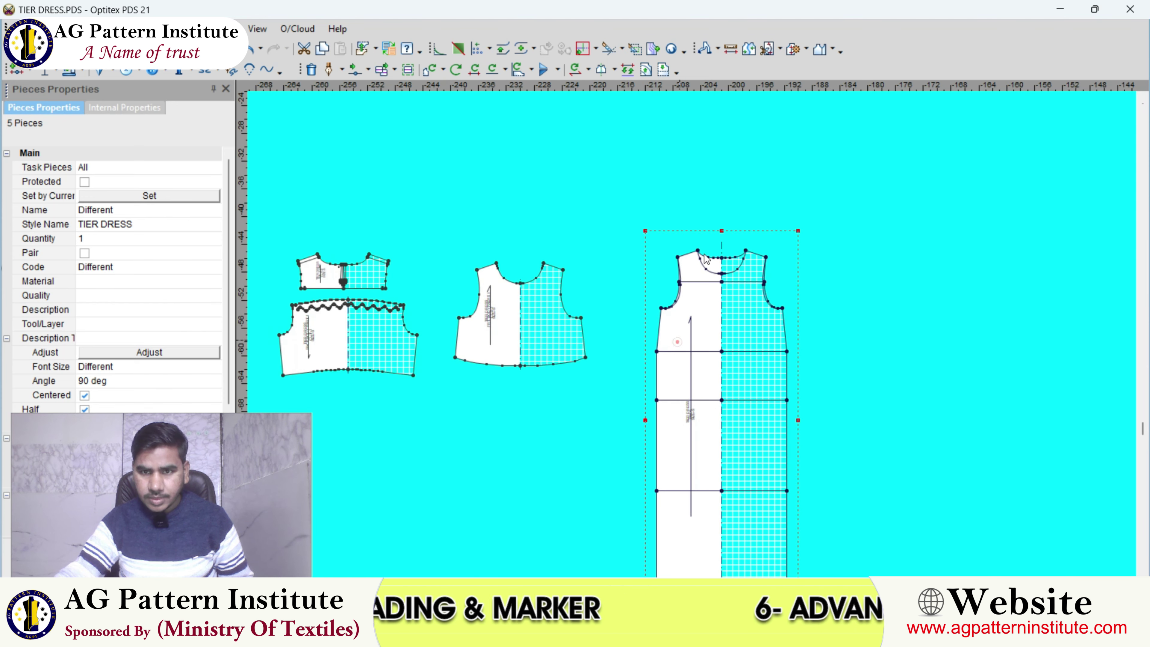
scroll(670, 362, up, 2)
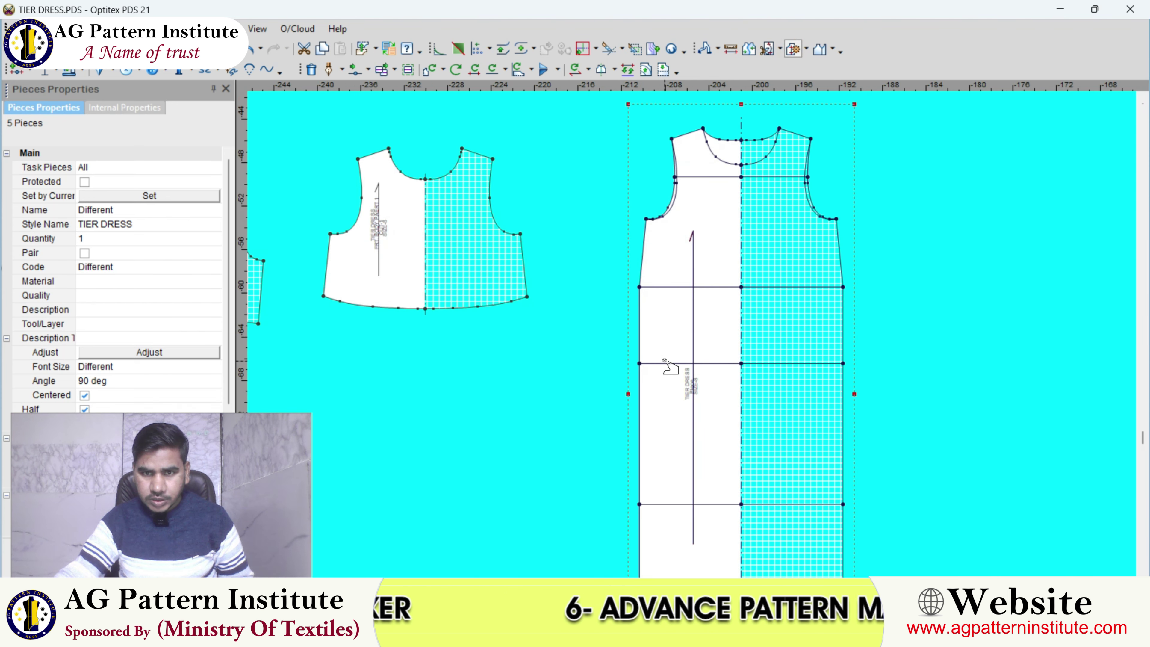
- Finish the new rectangle piece, move it into empty space and make it a mirrored half
right_click(645, 310)
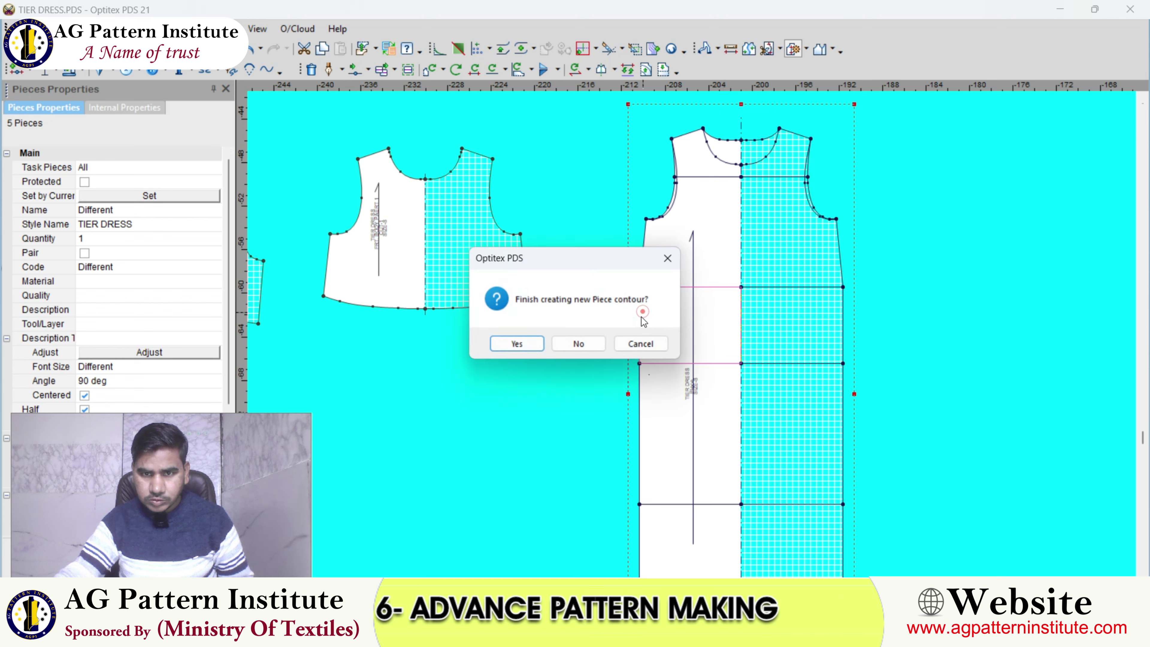
click(521, 342)
scroll(685, 303, down, 2)
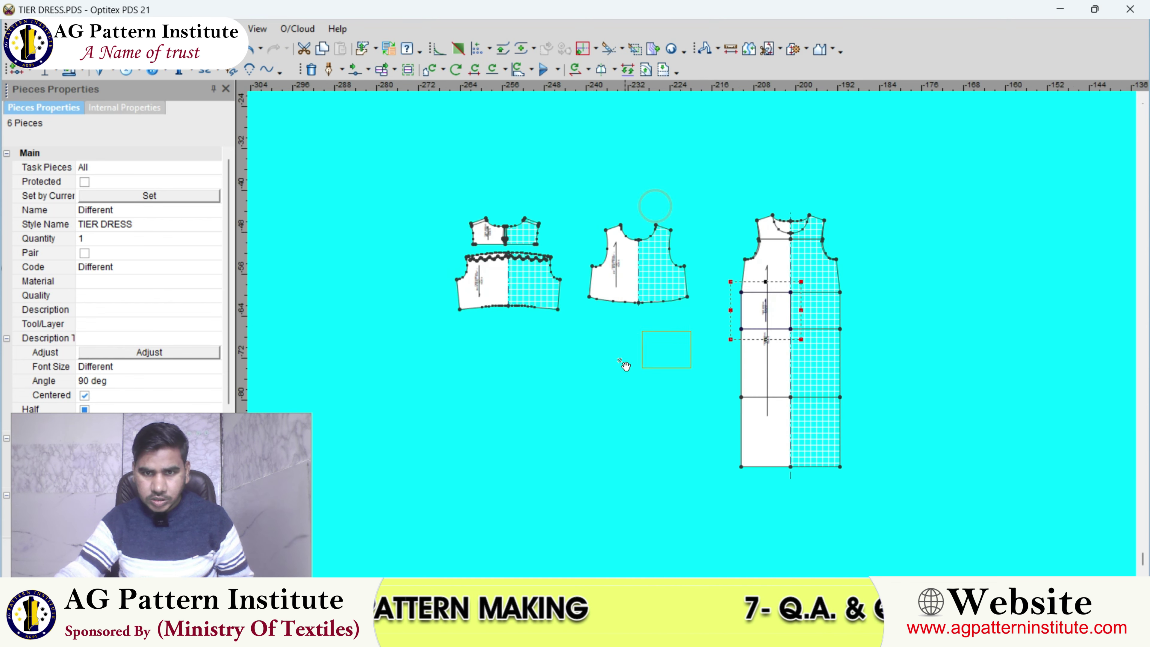
drag(625, 362, 619, 334)
scroll(611, 329, up, 2)
scroll(692, 334, up, 1)
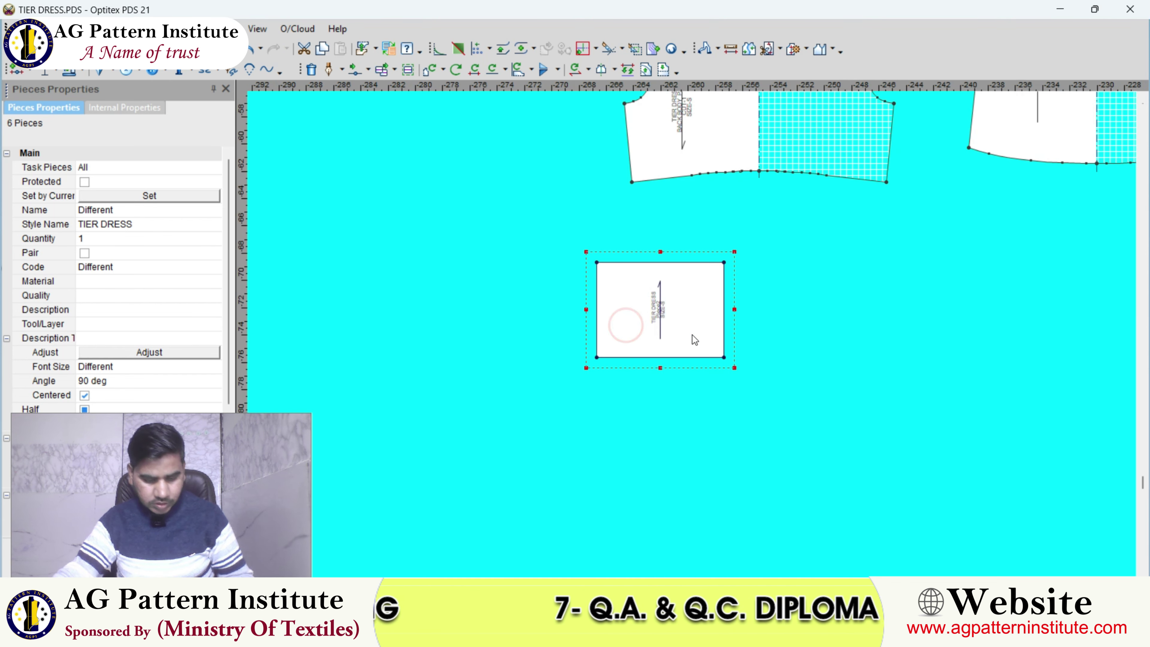
scroll(692, 334, up, 1)
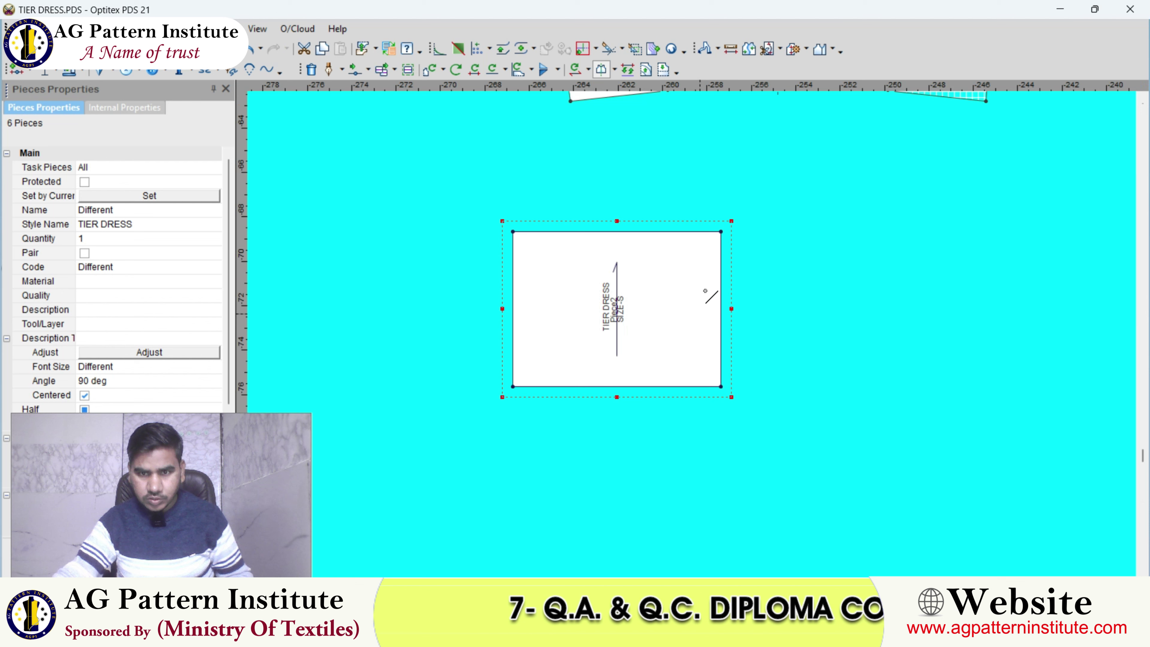
click(721, 385)
scroll(720, 385, down, 2)
scroll(692, 335, up, 1)
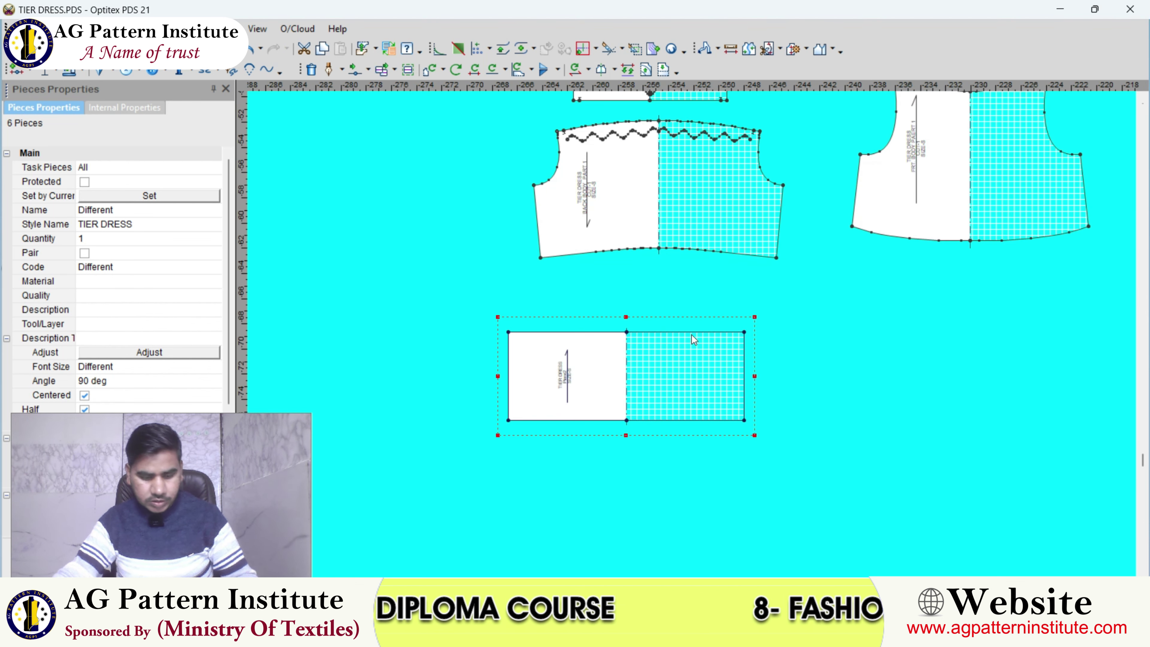
- Show edge length measurements on every piece
key(ctrl+l)
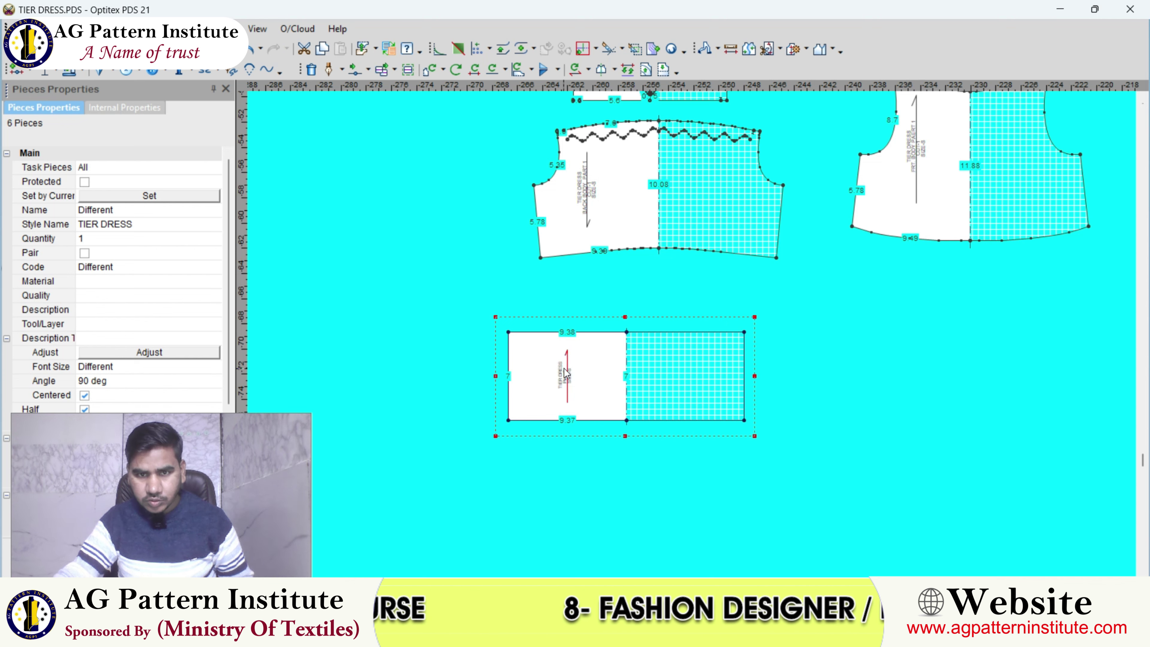
scroll(709, 331, up, 1)
scroll(732, 323, up, 1)
scroll(706, 247, up, 1)
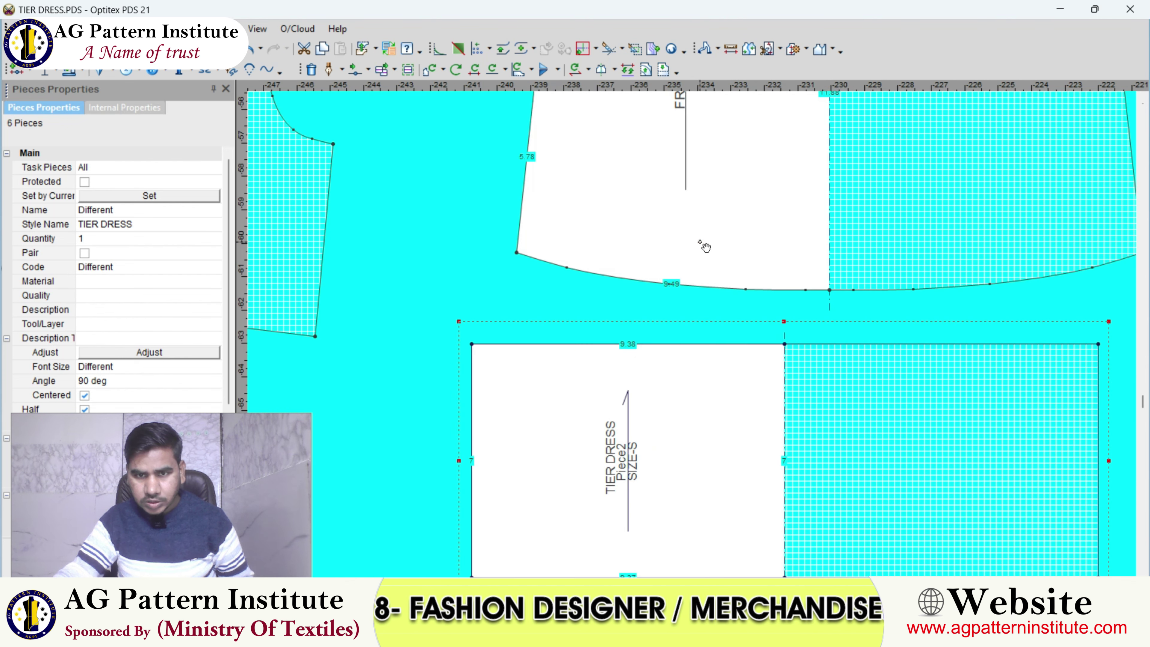
scroll(705, 247, down, 2)
scroll(668, 336, up, 1)
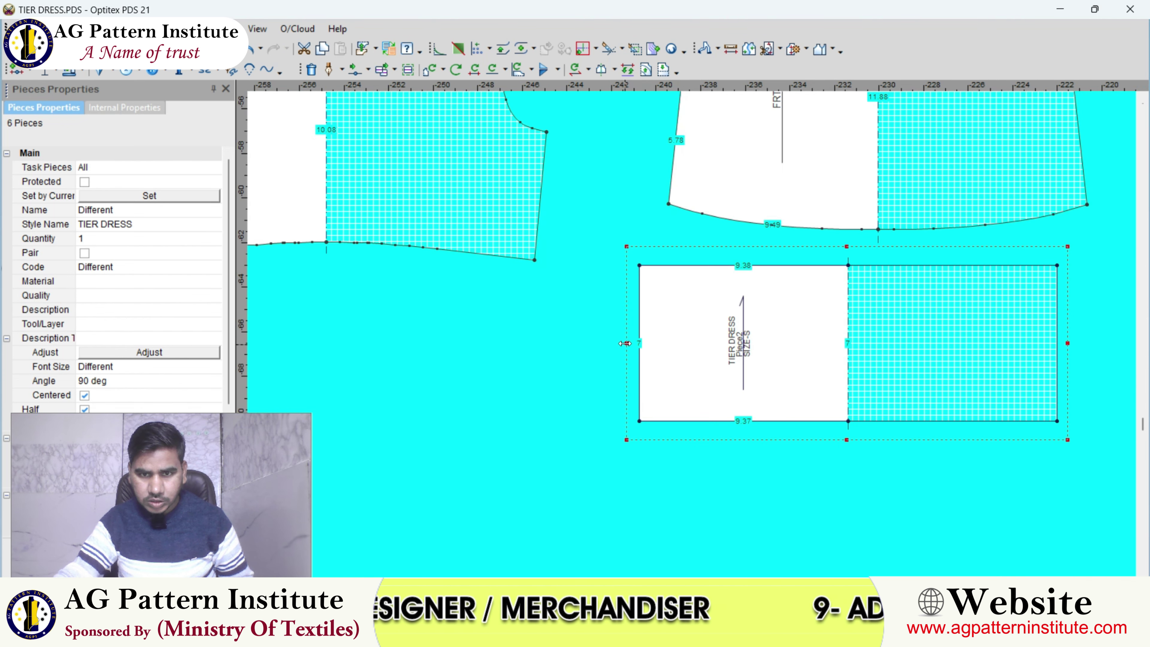
- Scale the tier rectangle to width 19, making each half edge 9.5
click(522, 326)
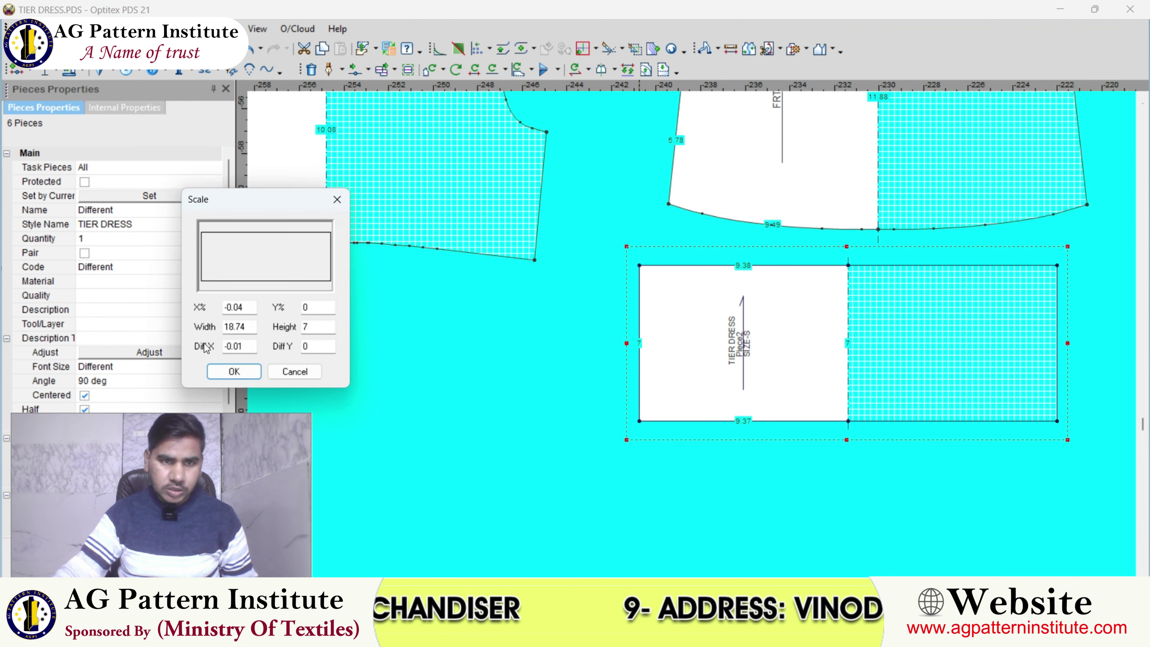
text(19)
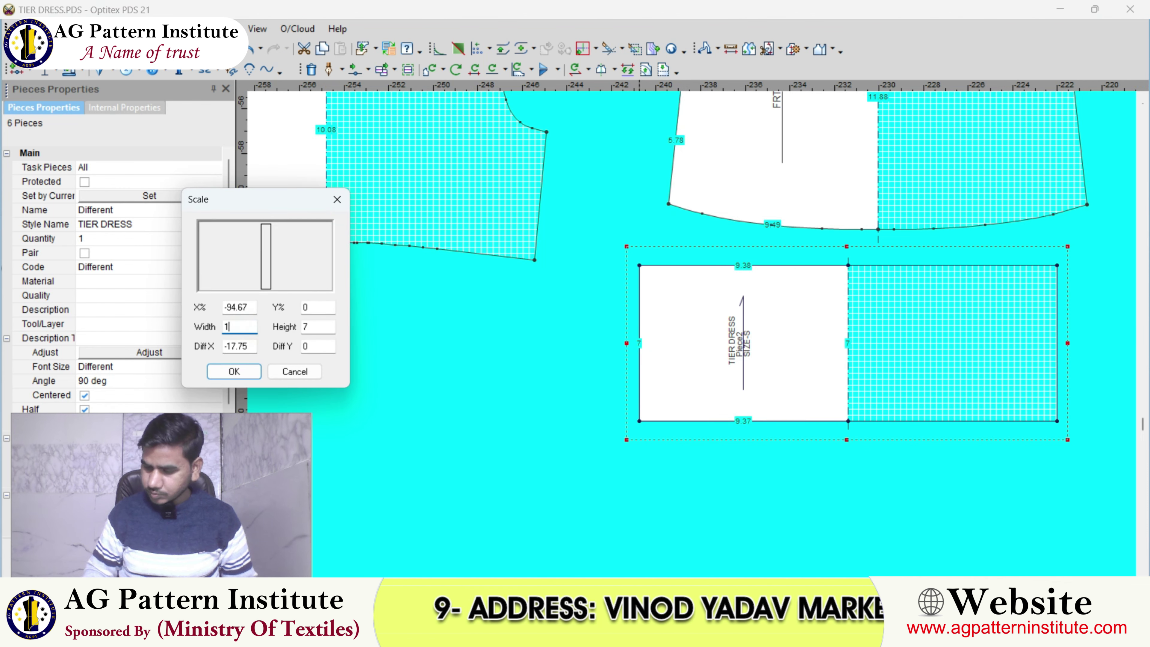
key(Return)
scroll(691, 325, down, 3)
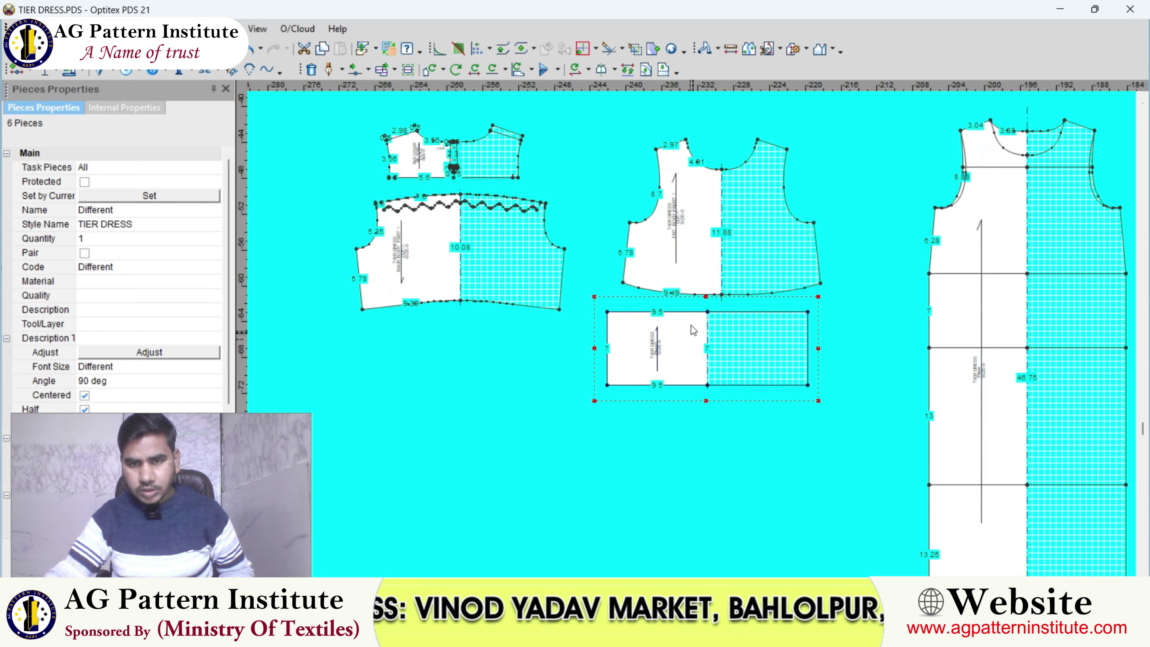
scroll(691, 326, up, 2)
scroll(693, 336, up, 2)
click(670, 239)
scroll(692, 351, down, 2)
scroll(692, 351, up, 1)
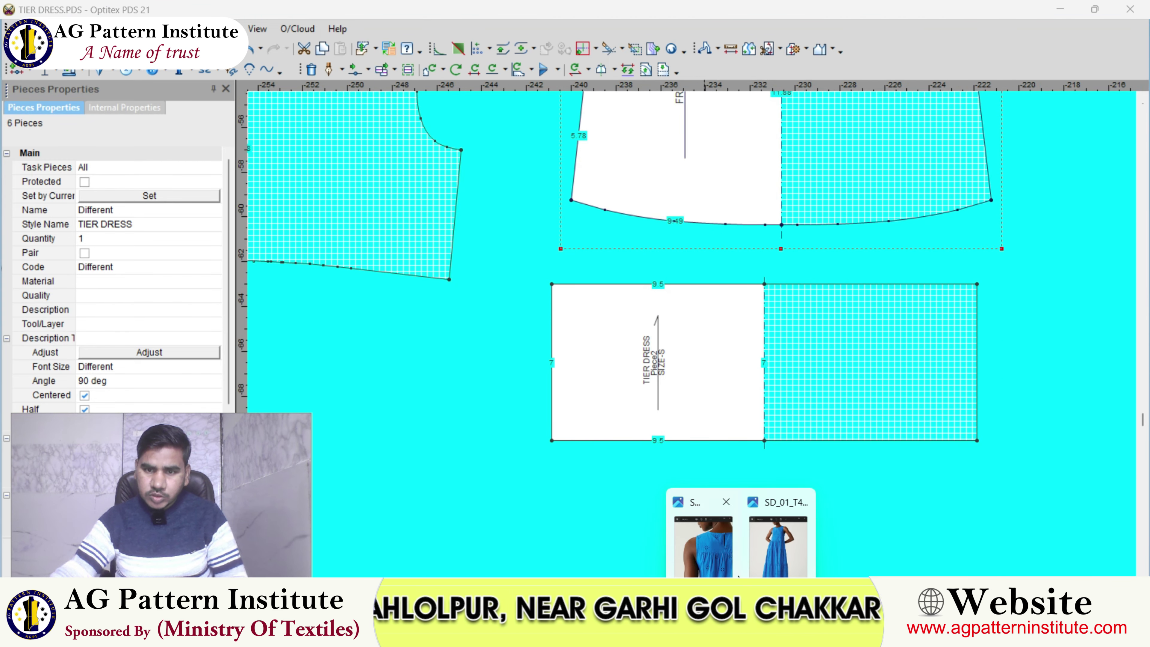
click(703, 547)
scroll(679, 376, down, 3)
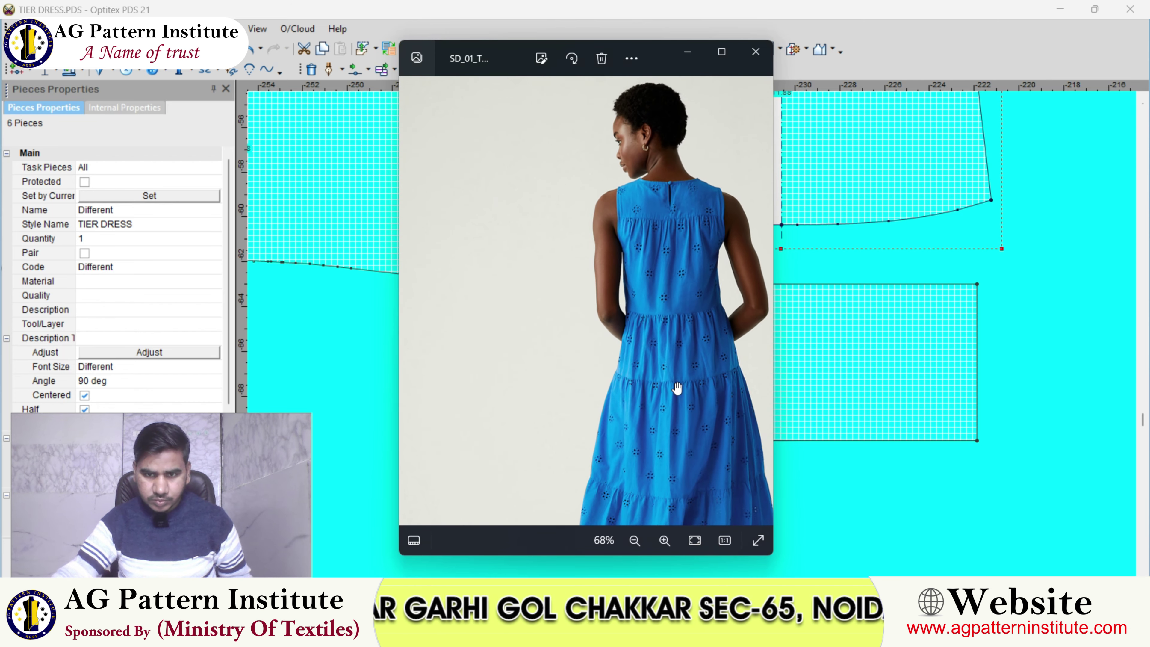
scroll(635, 317, up, 2)
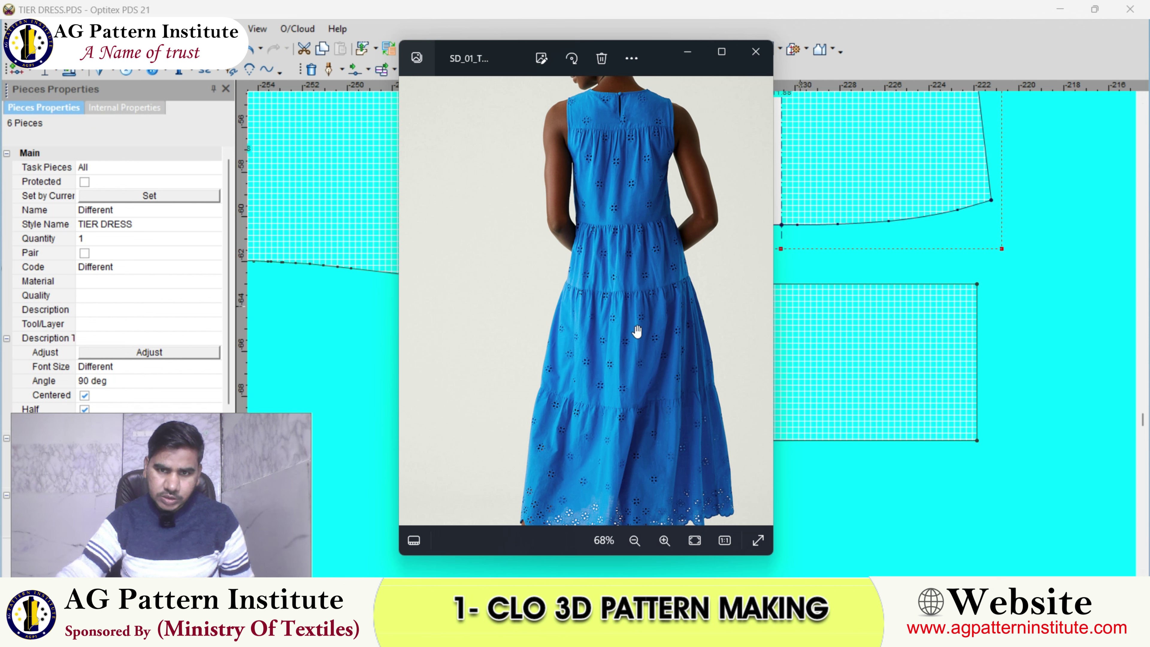
click(700, 639)
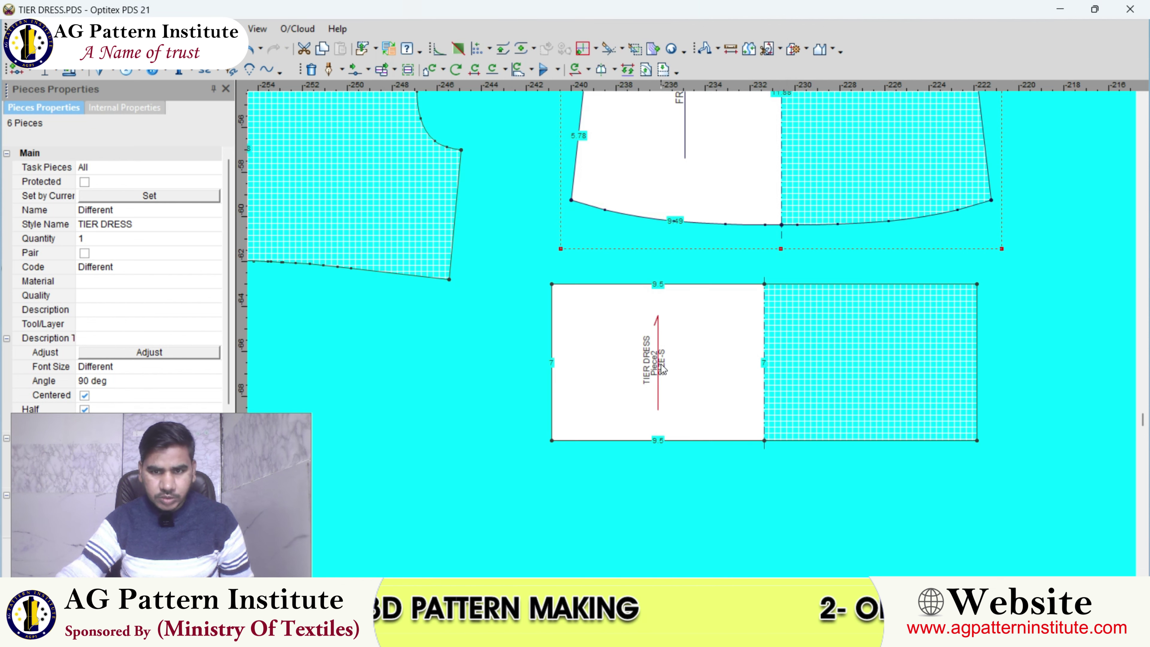
- Widen the tier rectangle to 14.9 per half and seat the front bodice on its top edge
scroll(696, 334, up, 2)
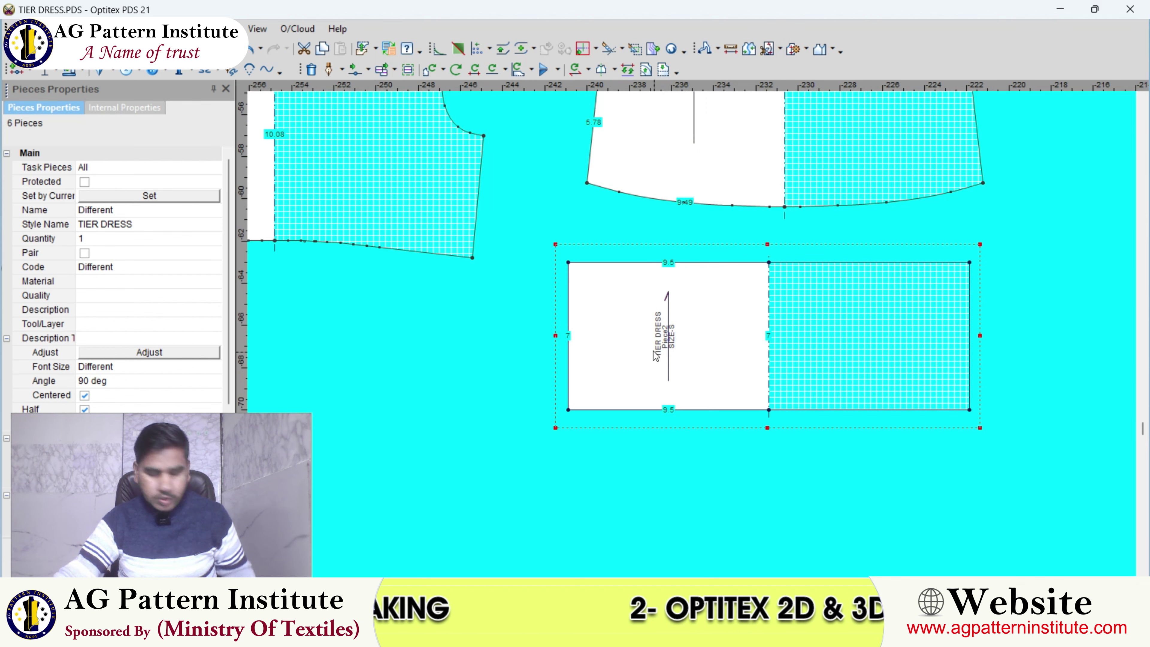
click(620, 345)
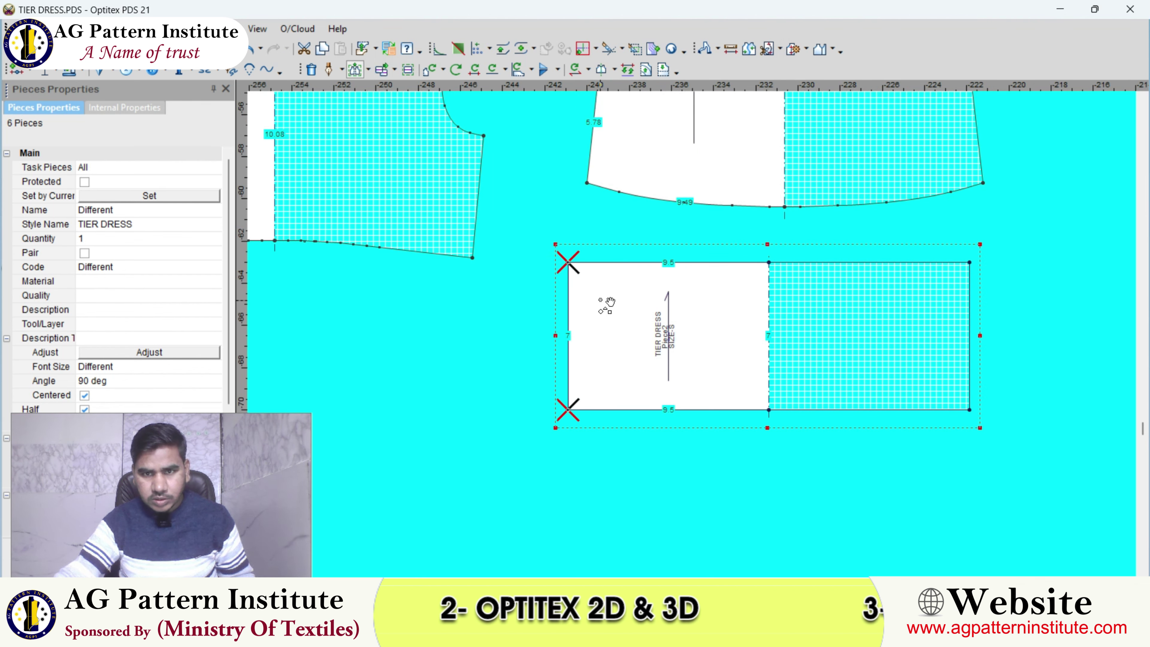
right_click(572, 228)
key(Escape)
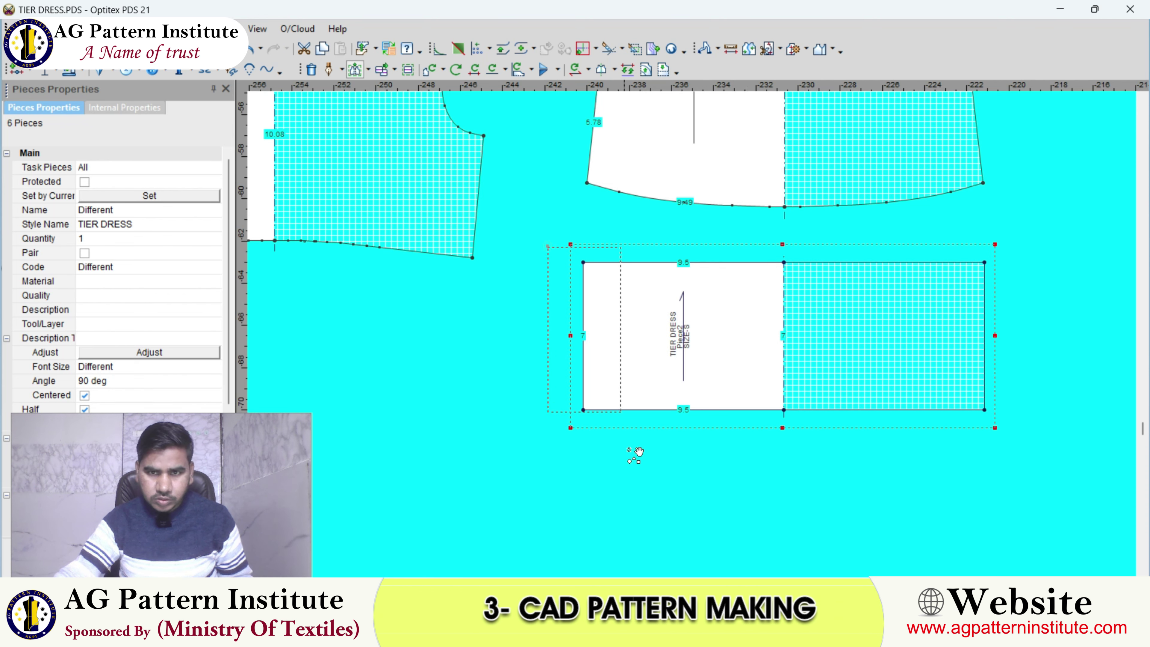
key(space)
drag(589, 268, 561, 261)
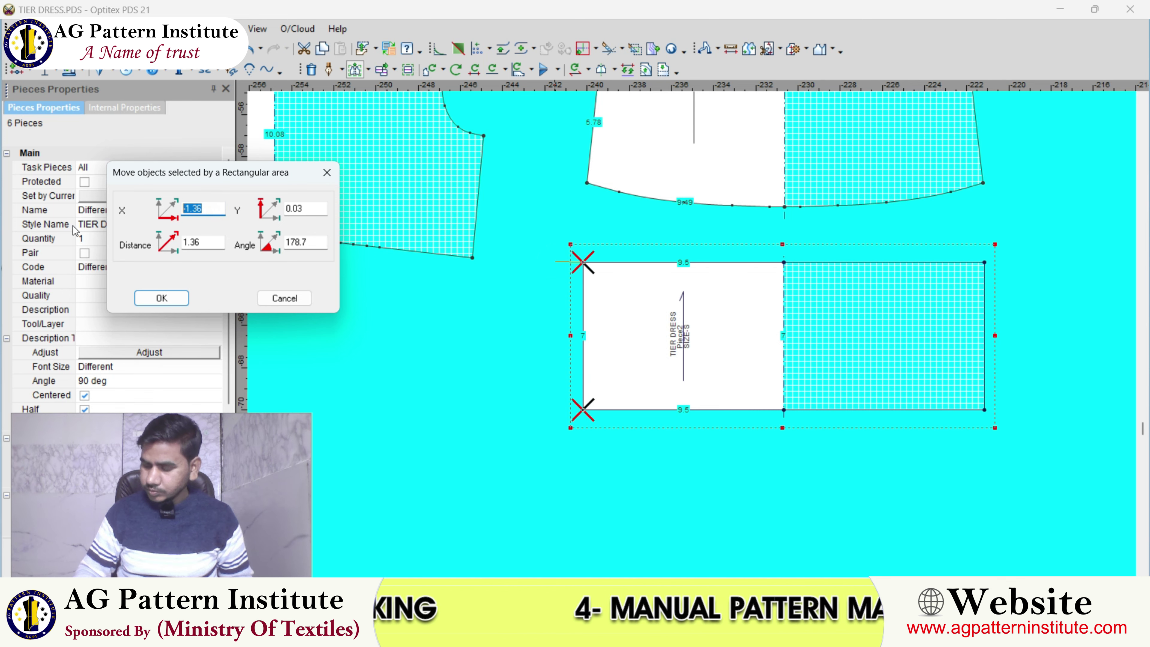
text(-4.7/5)
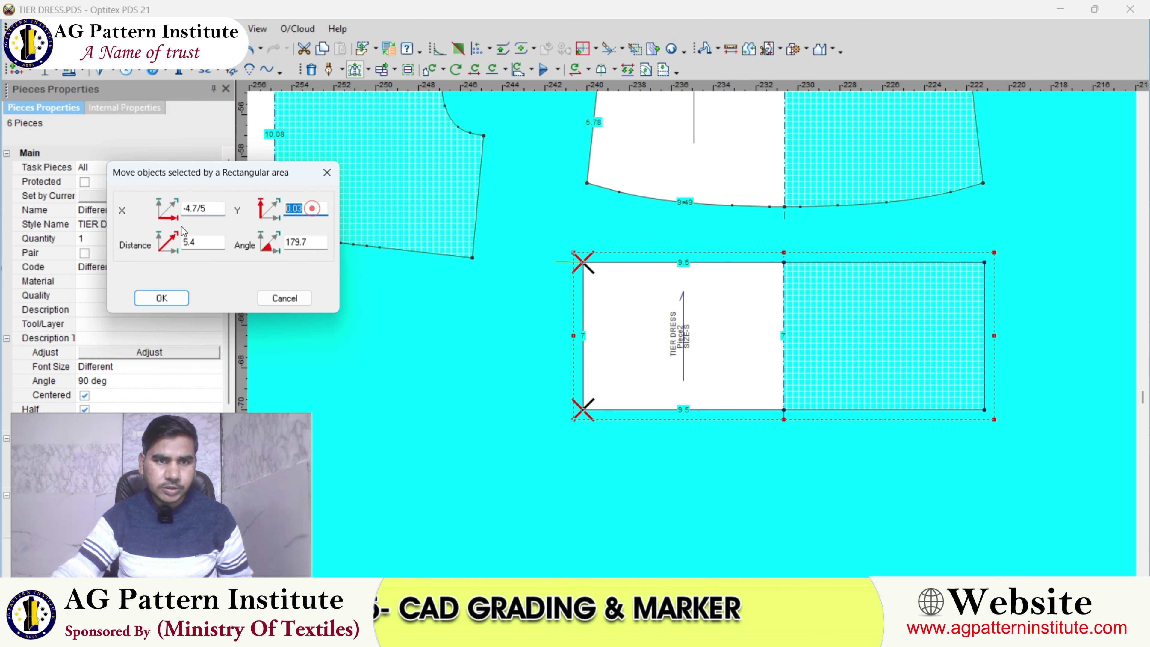
key(Tab)
text(0)
key(Return)
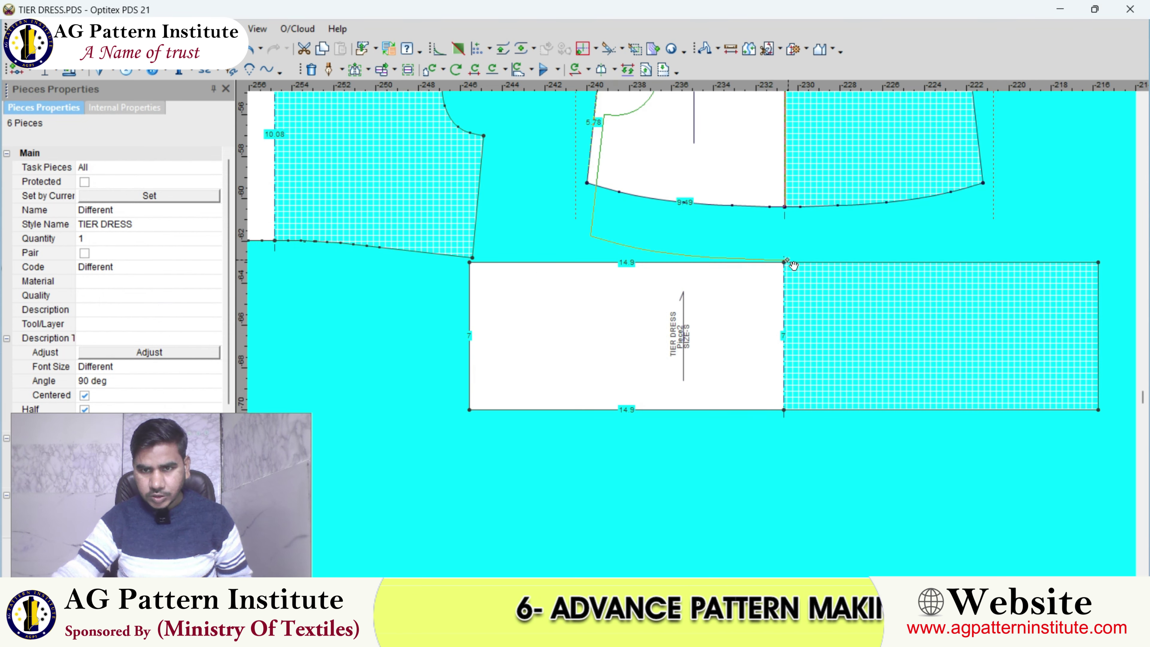
drag(785, 207, 784, 262)
scroll(690, 335, down, 2)
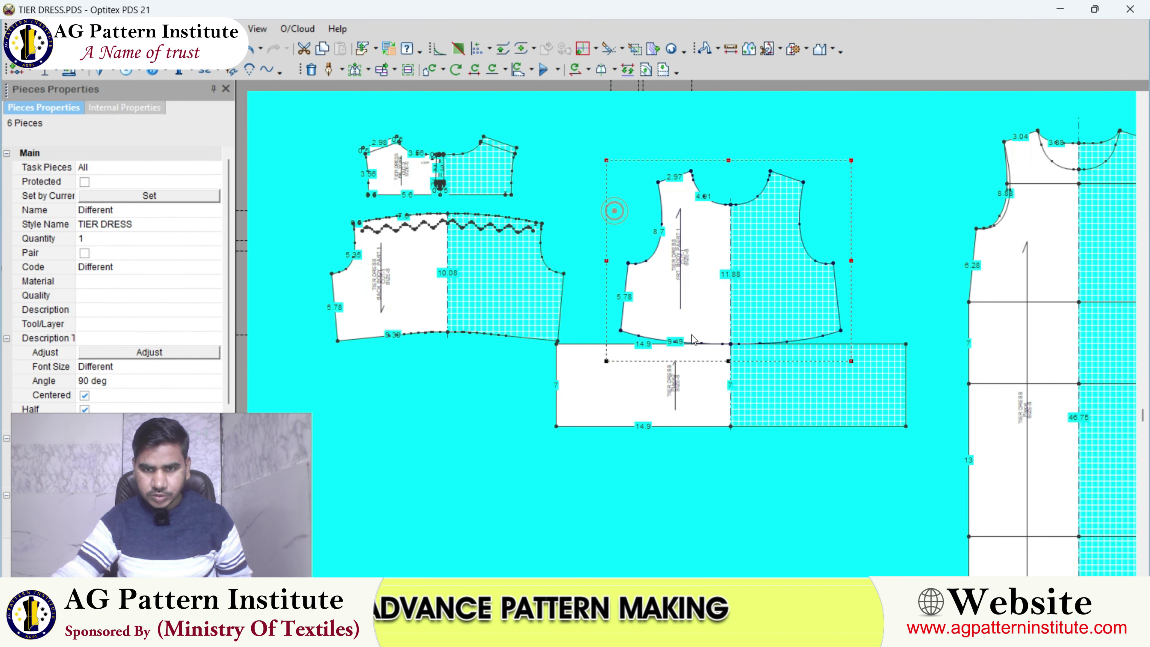
- Move the small yoke piece up off the back bodice
scroll(580, 335, up, 2)
click(481, 258)
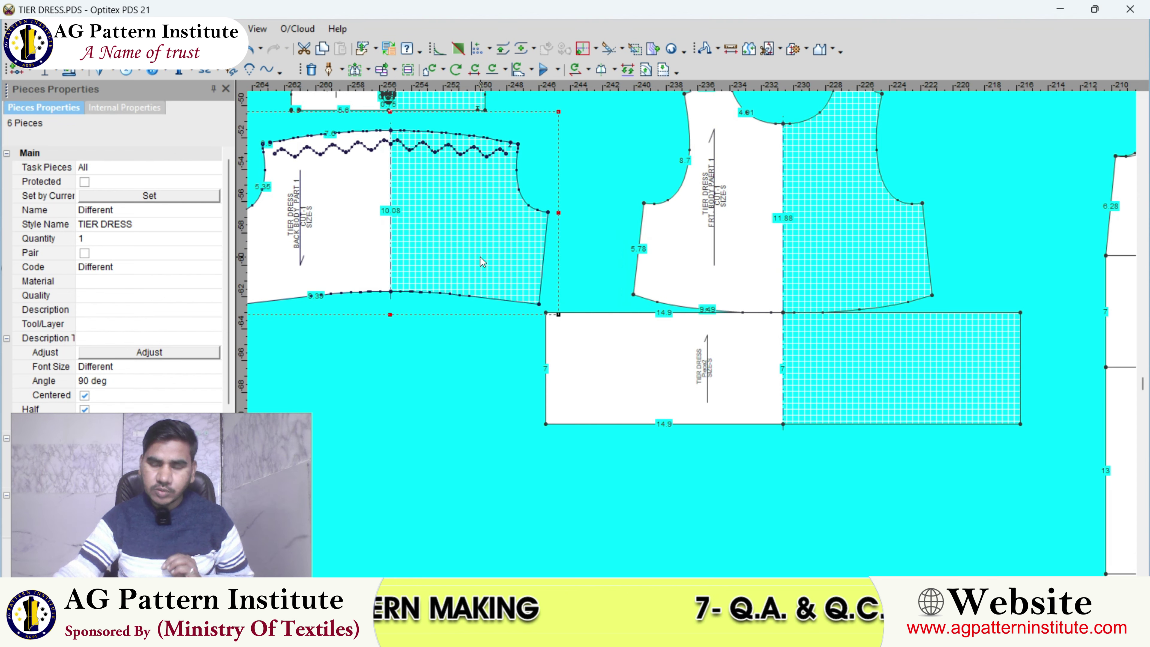
scroll(590, 291, down, 3)
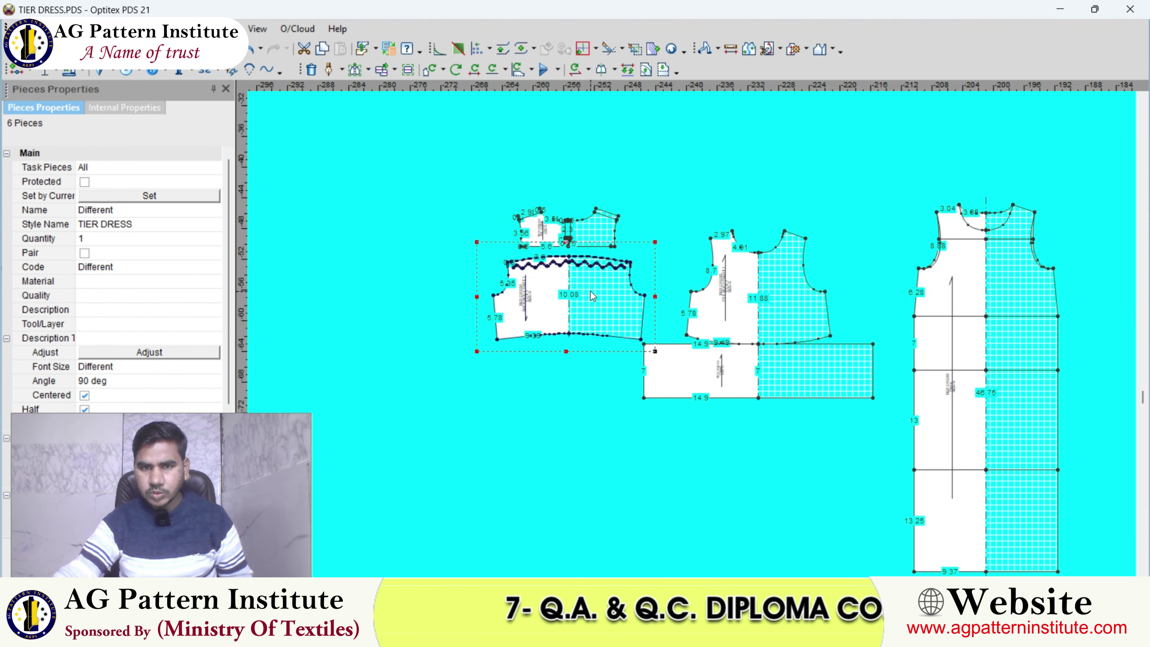
scroll(590, 292, up, 1)
scroll(688, 258, up, 1)
drag(687, 258, 679, 229)
click(705, 345)
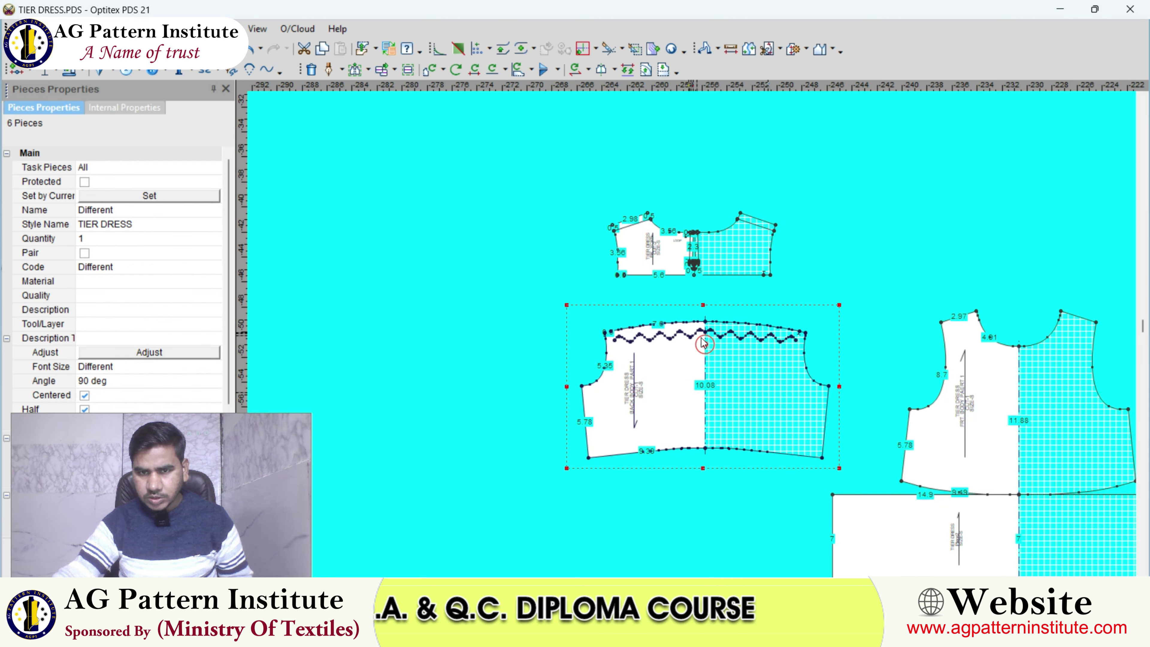
scroll(718, 335, down, 1)
scroll(694, 334, down, 3)
scroll(922, 273, up, 2)
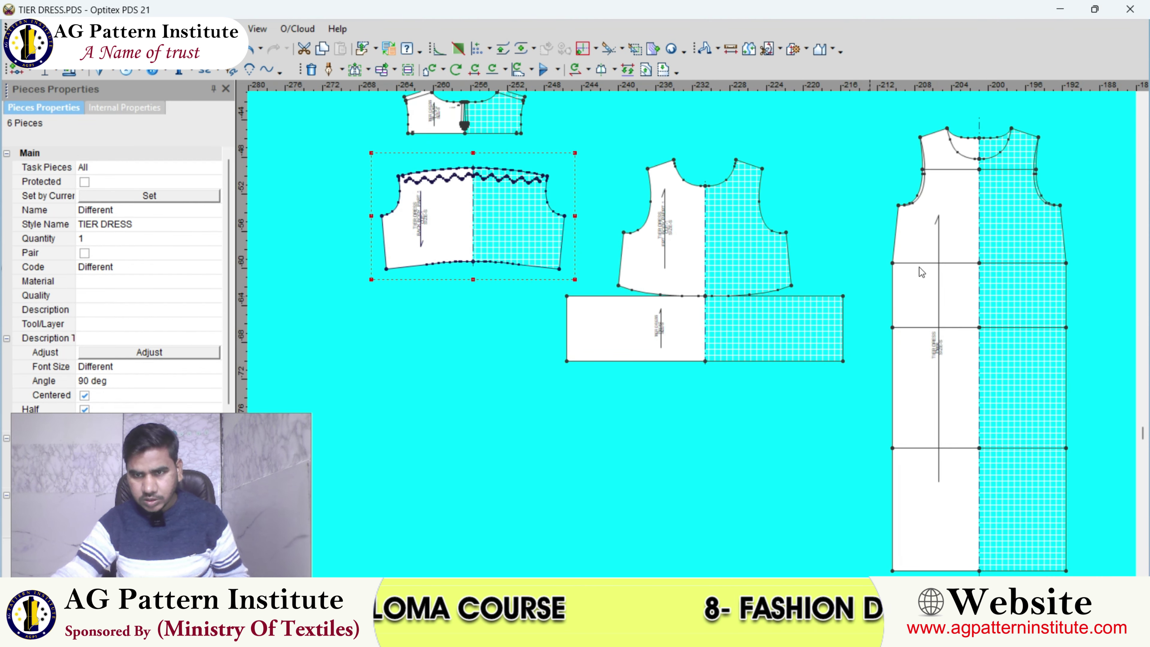
- Create a new piece from the internal lines bounding the long body's middle tier
click(788, 50)
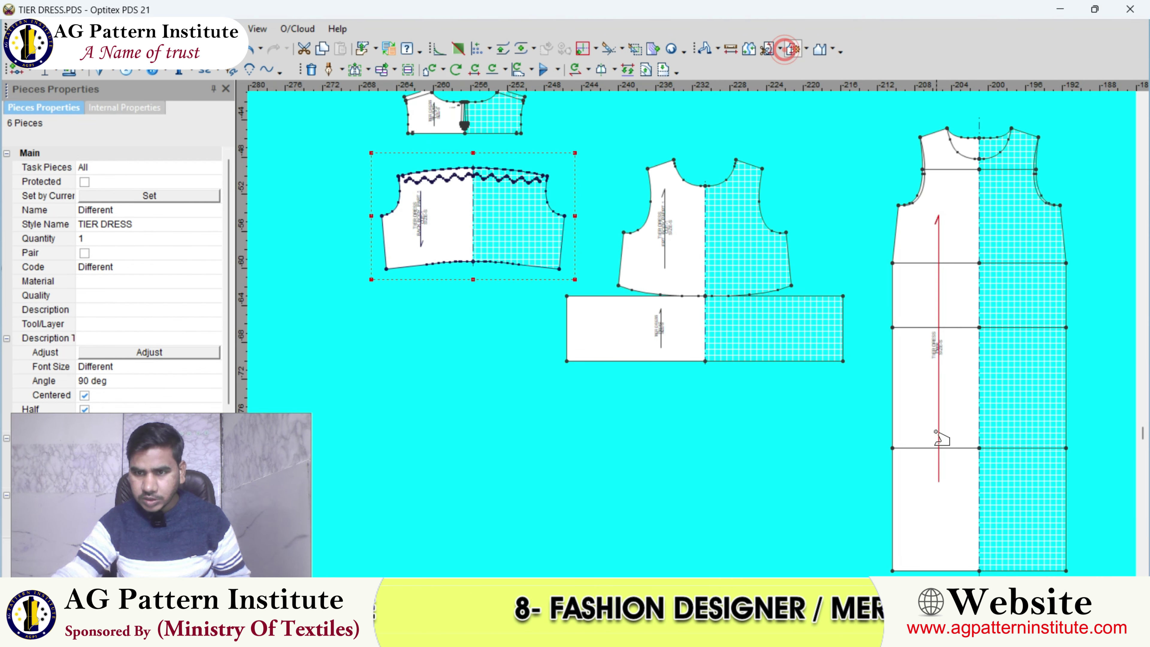
click(943, 449)
click(962, 328)
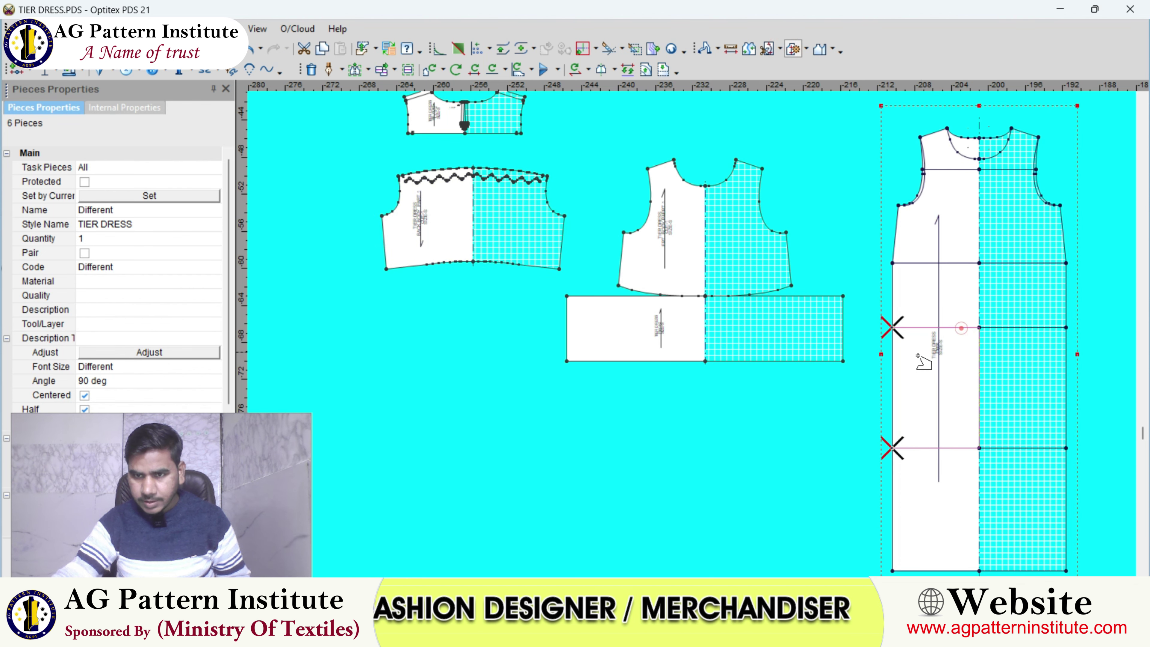
click(891, 373)
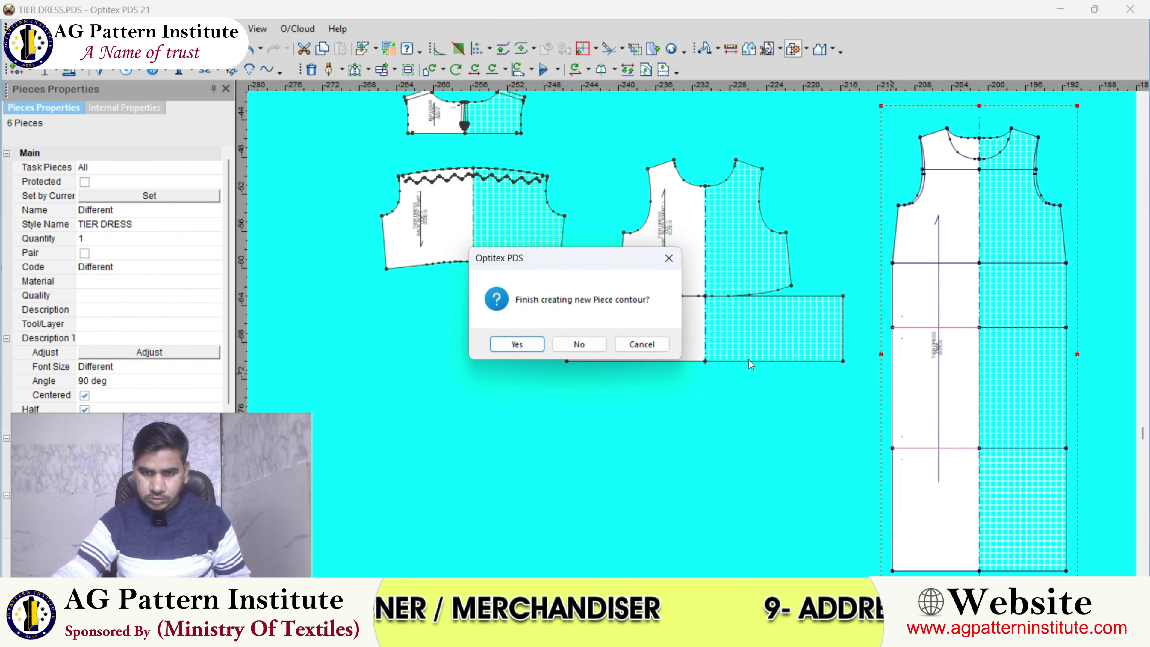
click(521, 349)
right_click(832, 147)
click(833, 149)
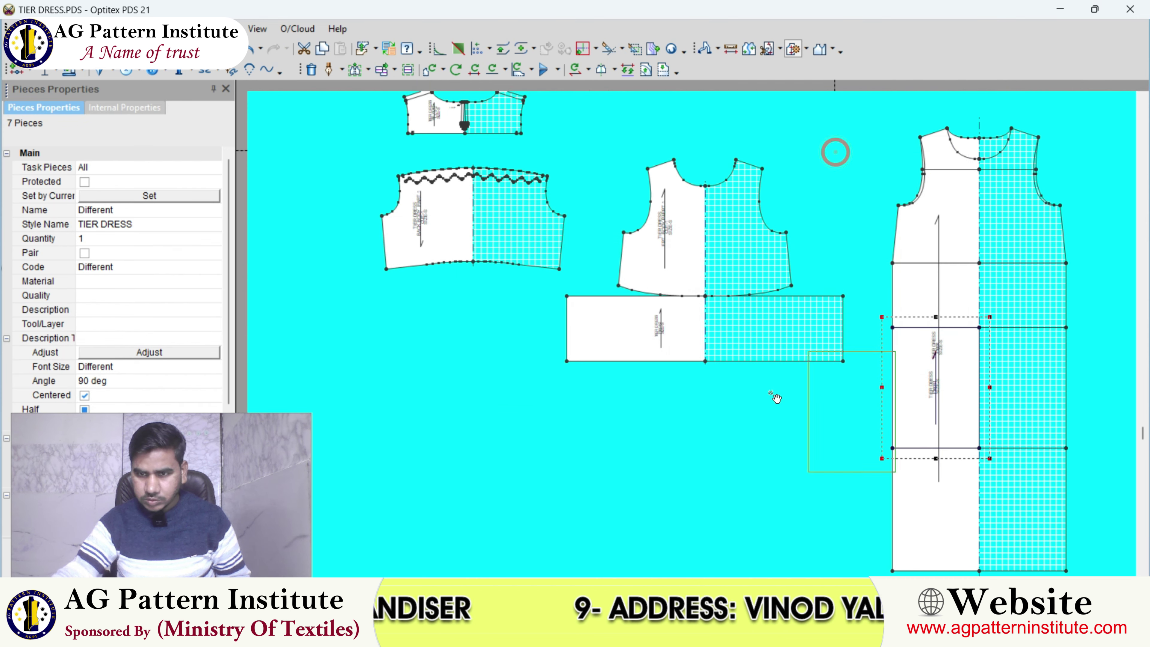
- Mirror the new tier piece about its right edge
scroll(693, 335, up, 2)
click(602, 69)
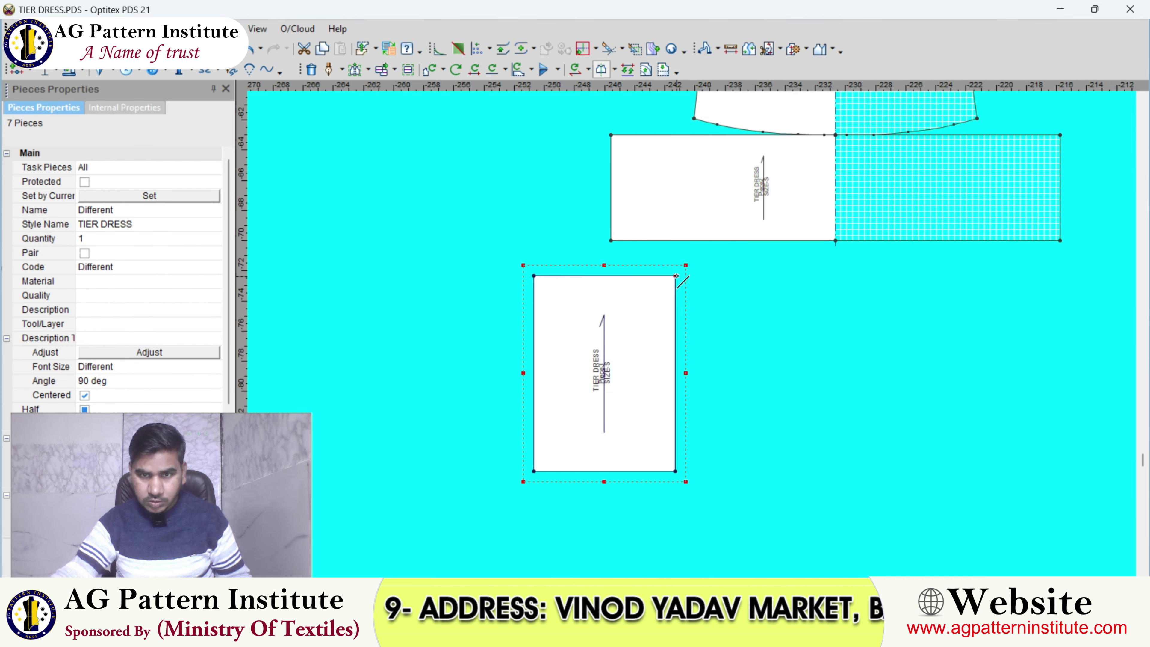
click(676, 472)
scroll(692, 334, down, 2)
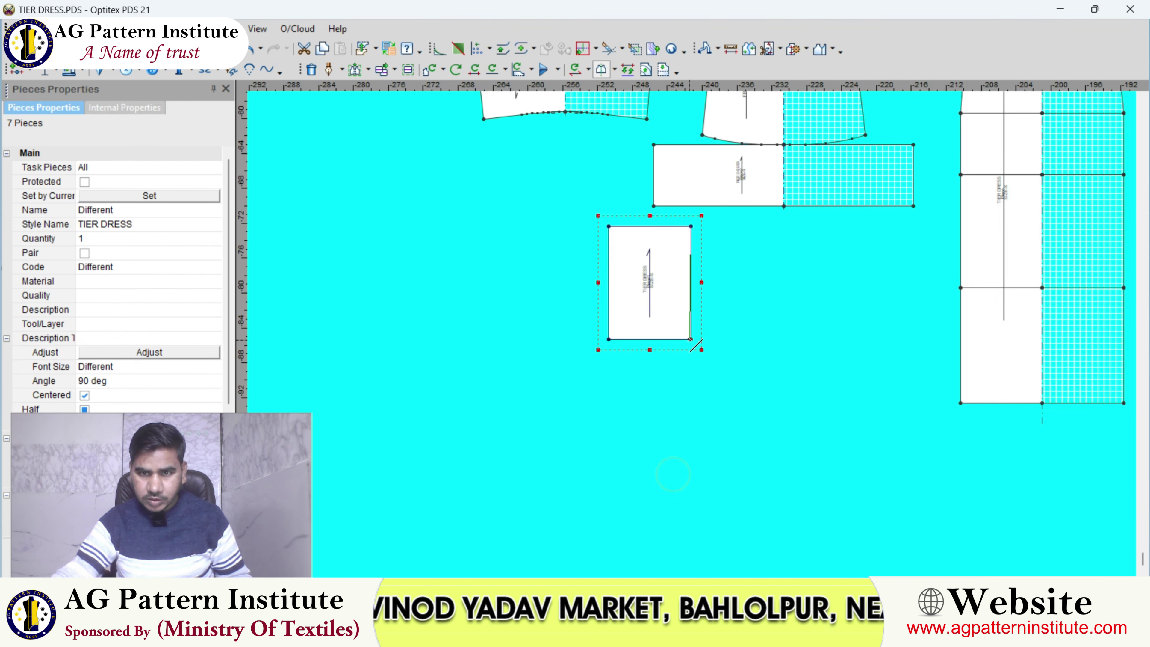
click(691, 338)
right_click(579, 252)
- Scale the 14.9-wide tier rectangle to a total width of 30, 15 per half
scroll(692, 335, down, 1)
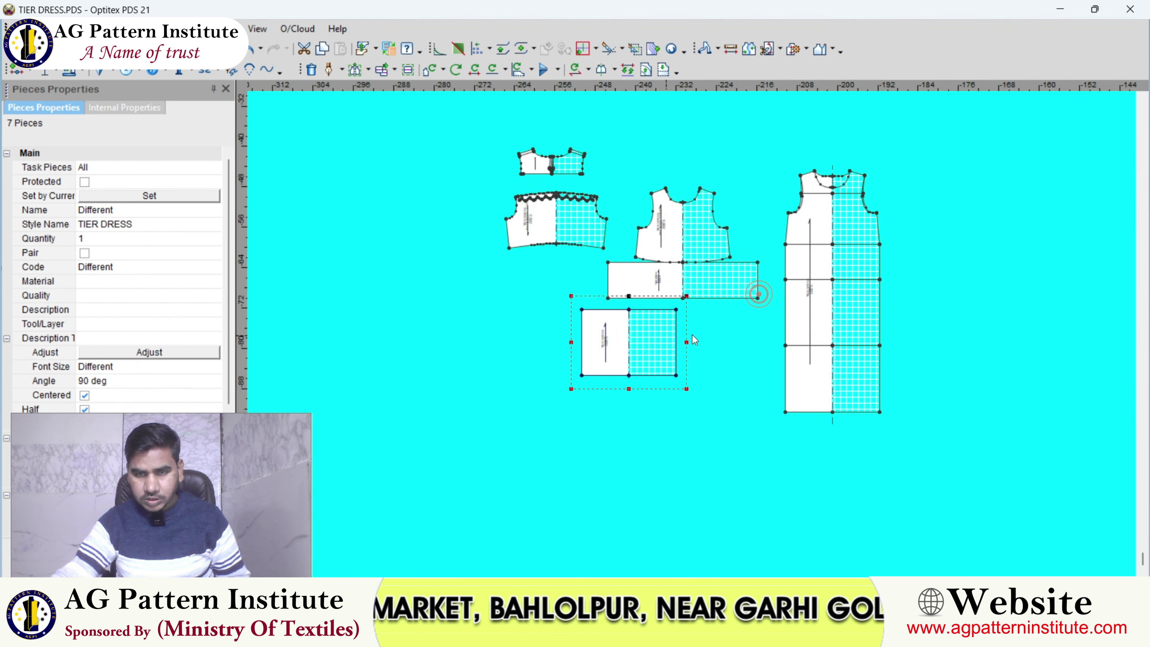
scroll(692, 334, up, 1)
scroll(692, 334, up, 1)
scroll(692, 335, up, 1)
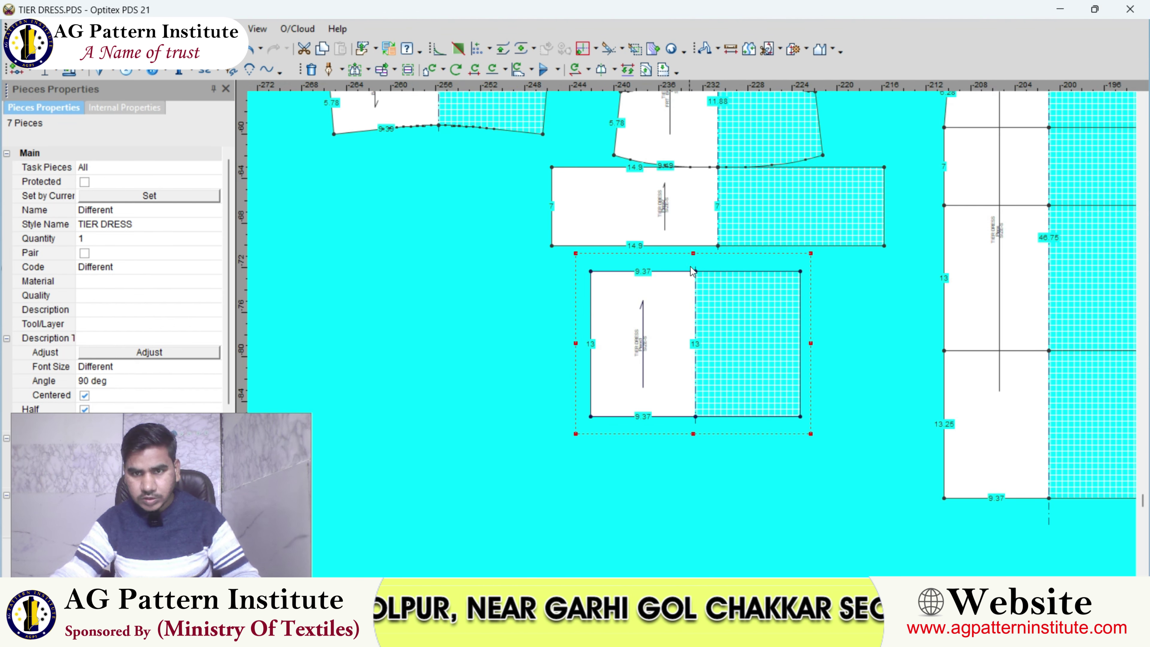
scroll(693, 335, up, 1)
click(688, 285)
scroll(694, 344, down, 1)
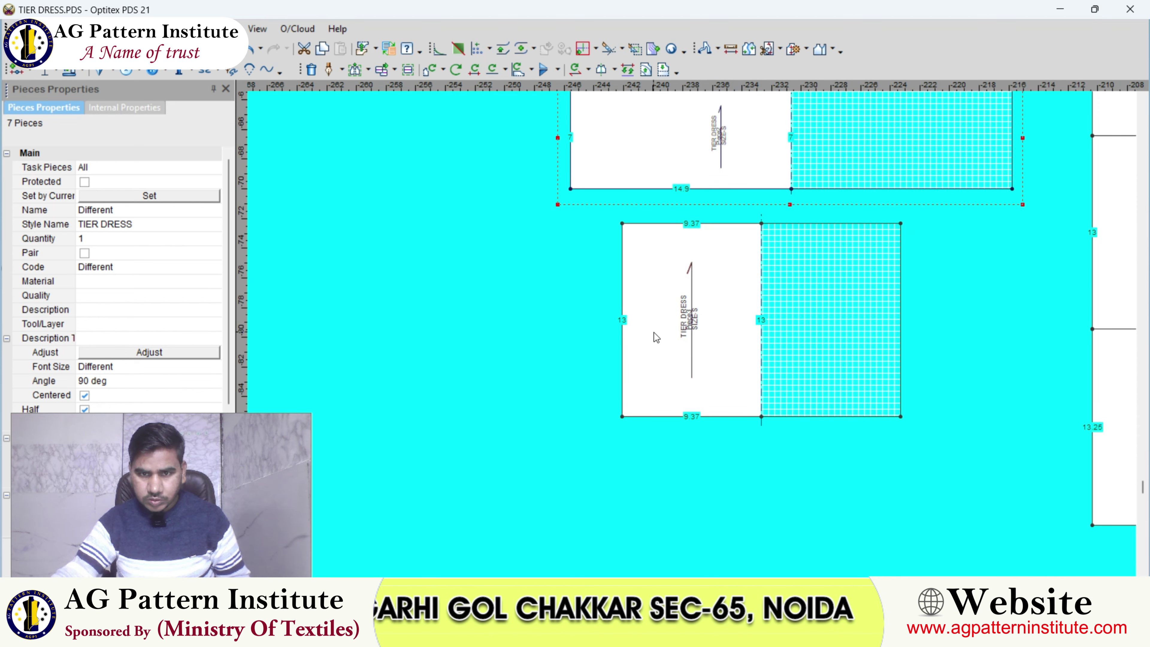
click(653, 331)
drag(607, 320, 565, 328)
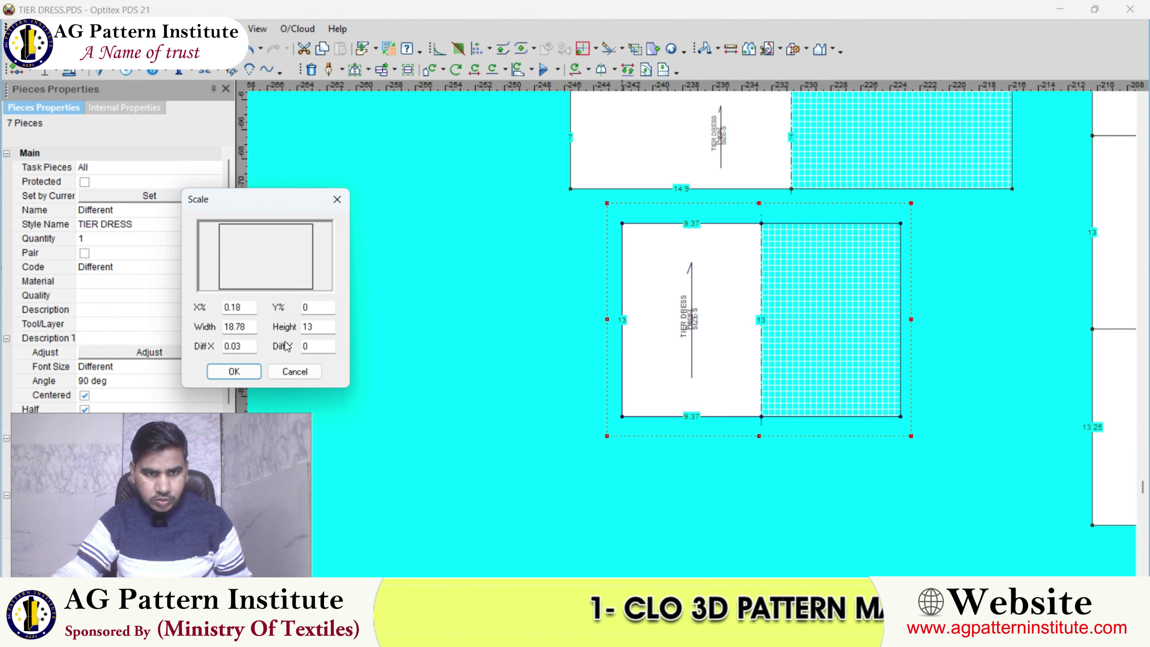
click(290, 370)
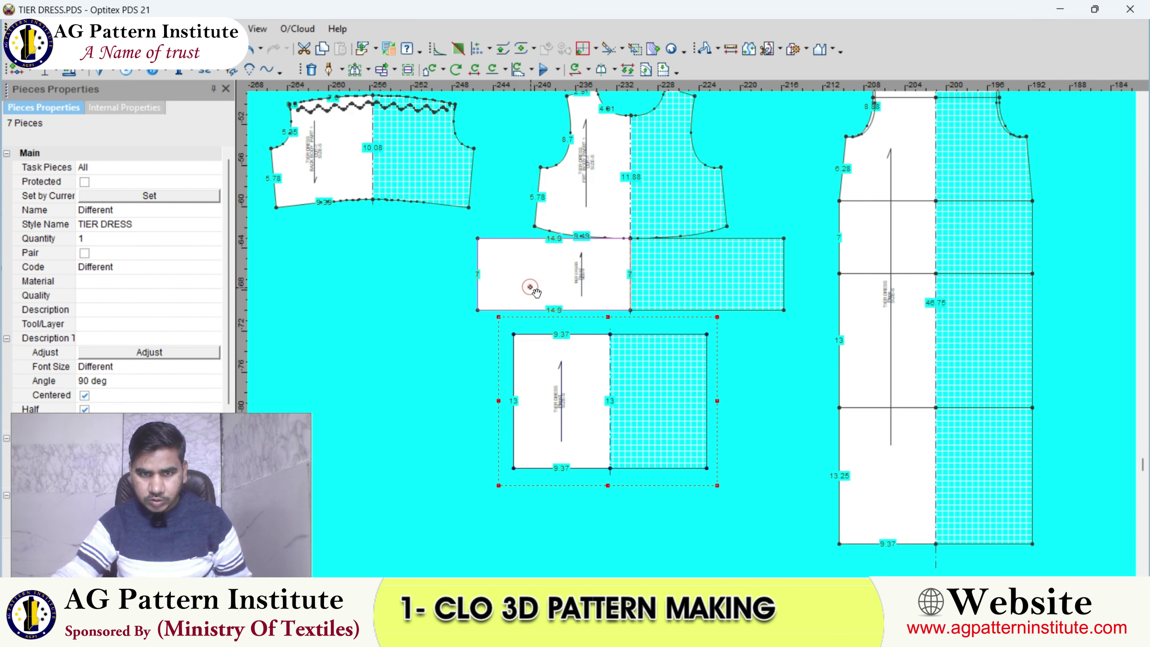
click(530, 288)
drag(463, 274, 463, 274)
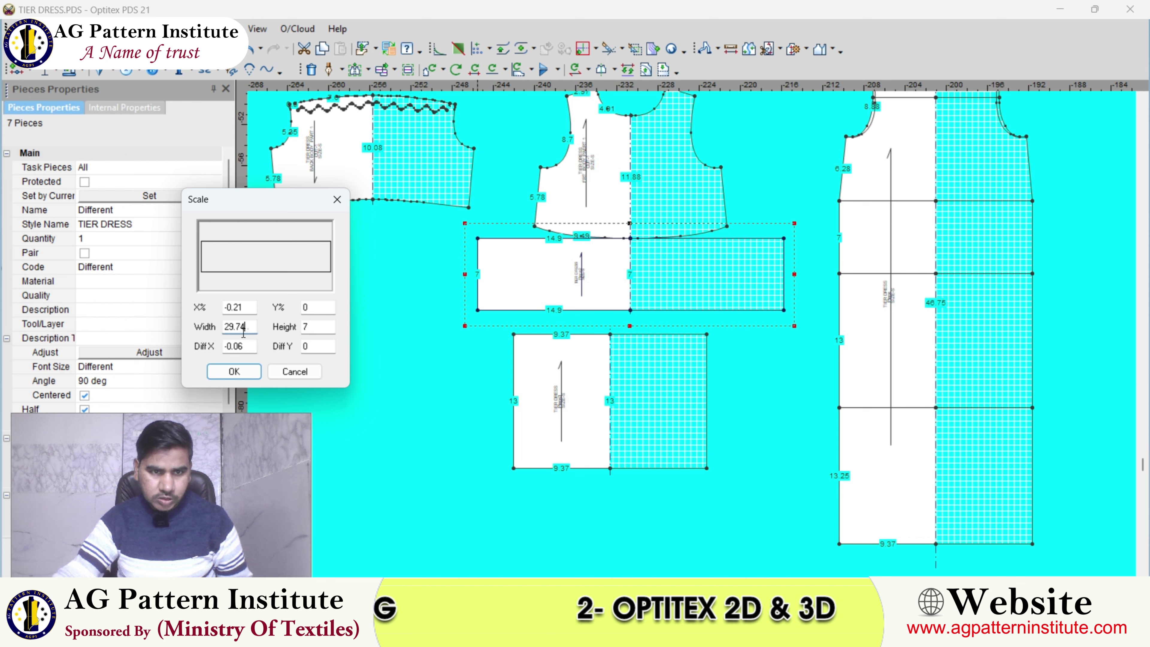
text(3)
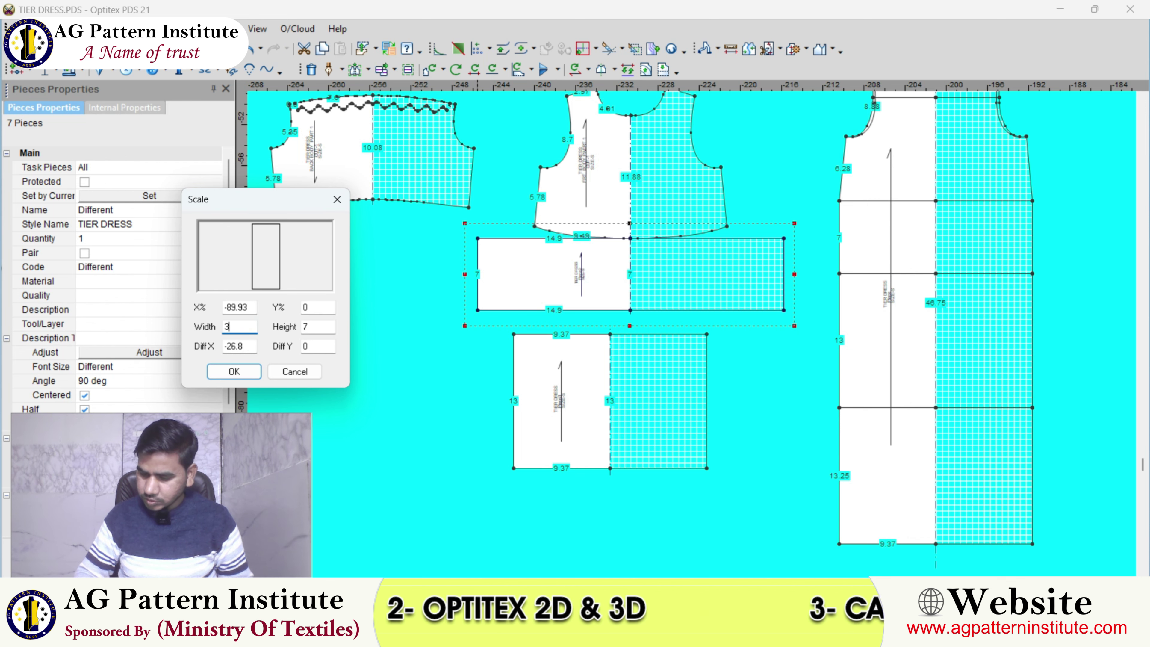
text(0)
key(Return)
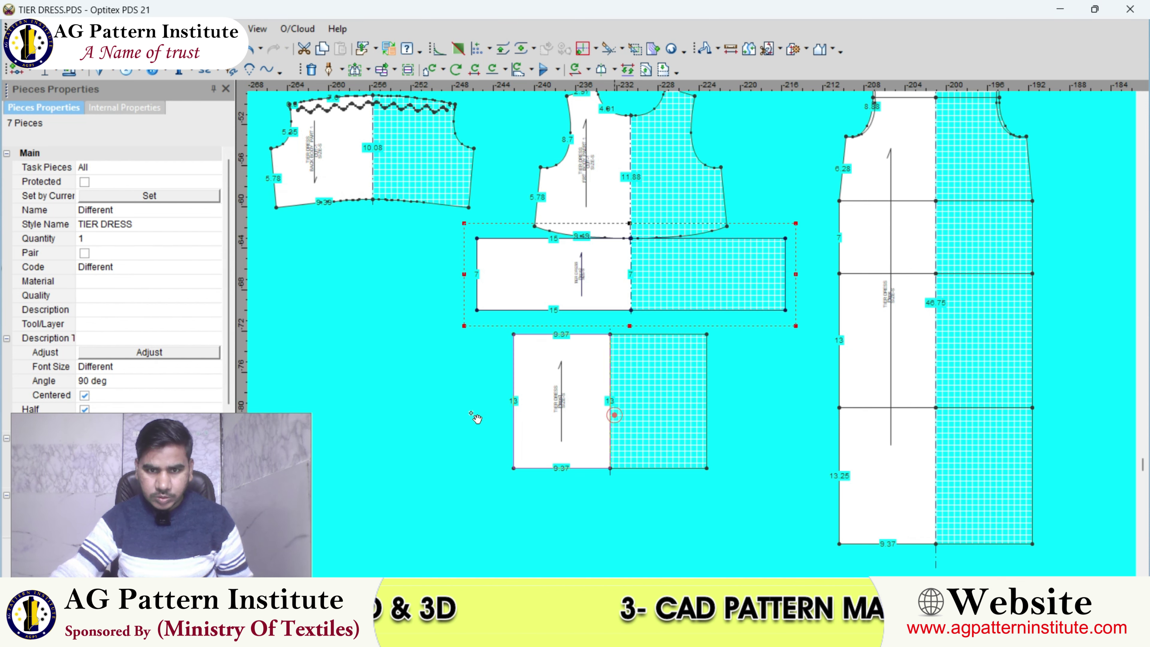
- Rescale the 9.37-wide rectangle to width 30, then widen it to 45 for 22.5 per half
click(547, 387)
click(498, 400)
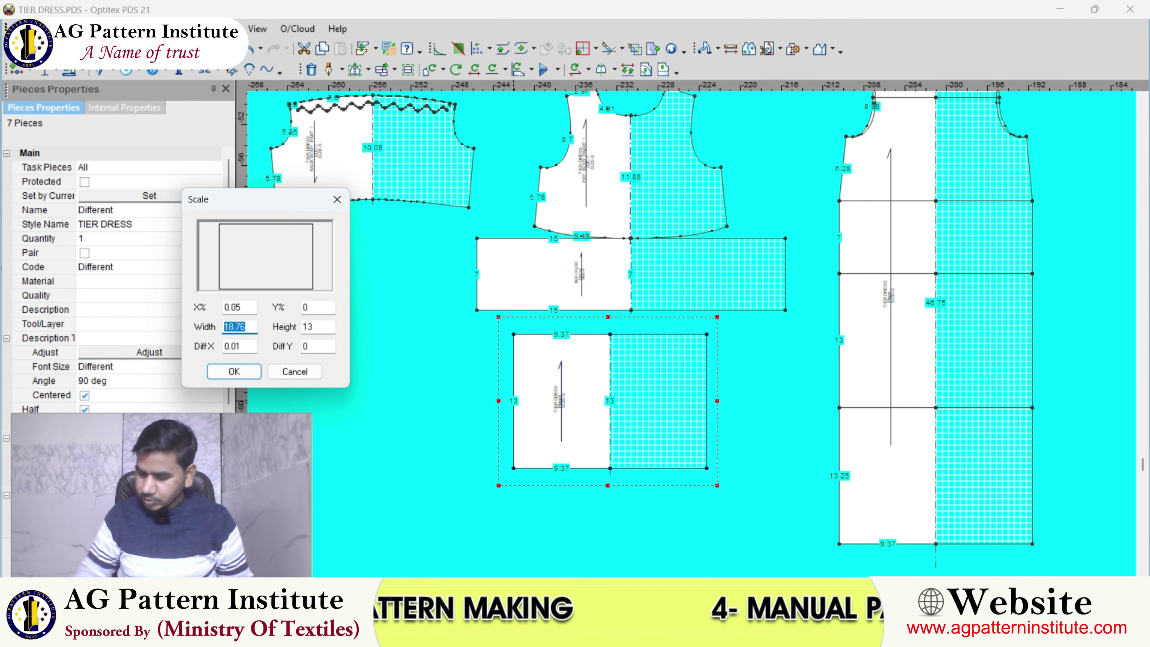
text(30)
key(Return)
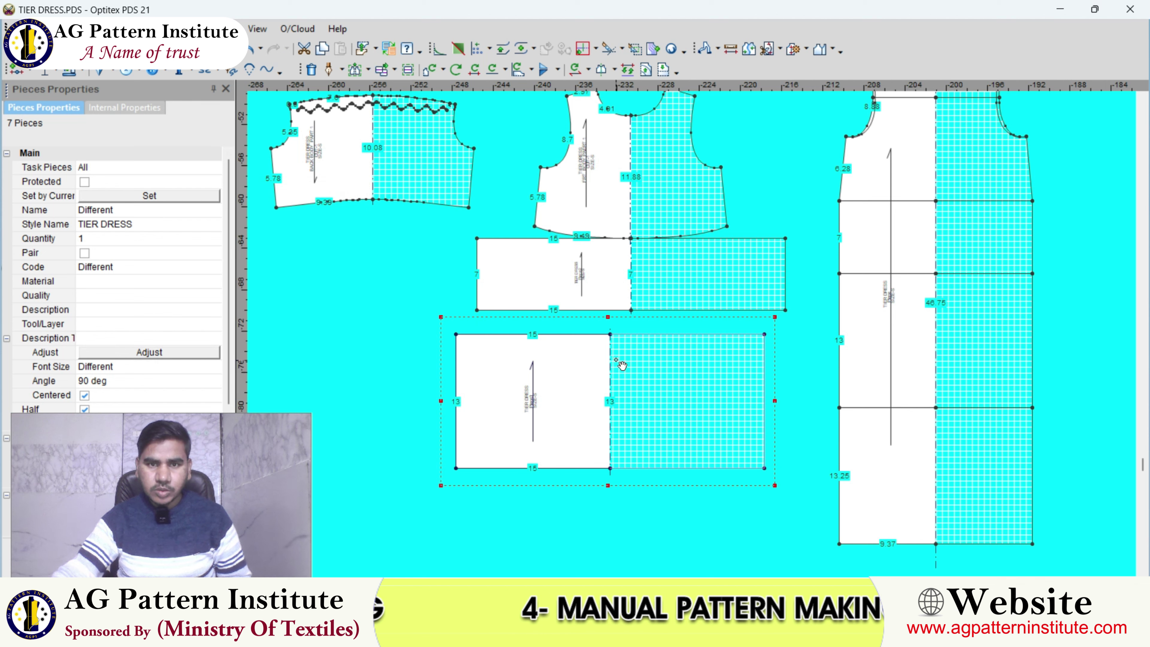
drag(617, 361, 630, 360)
click(587, 364)
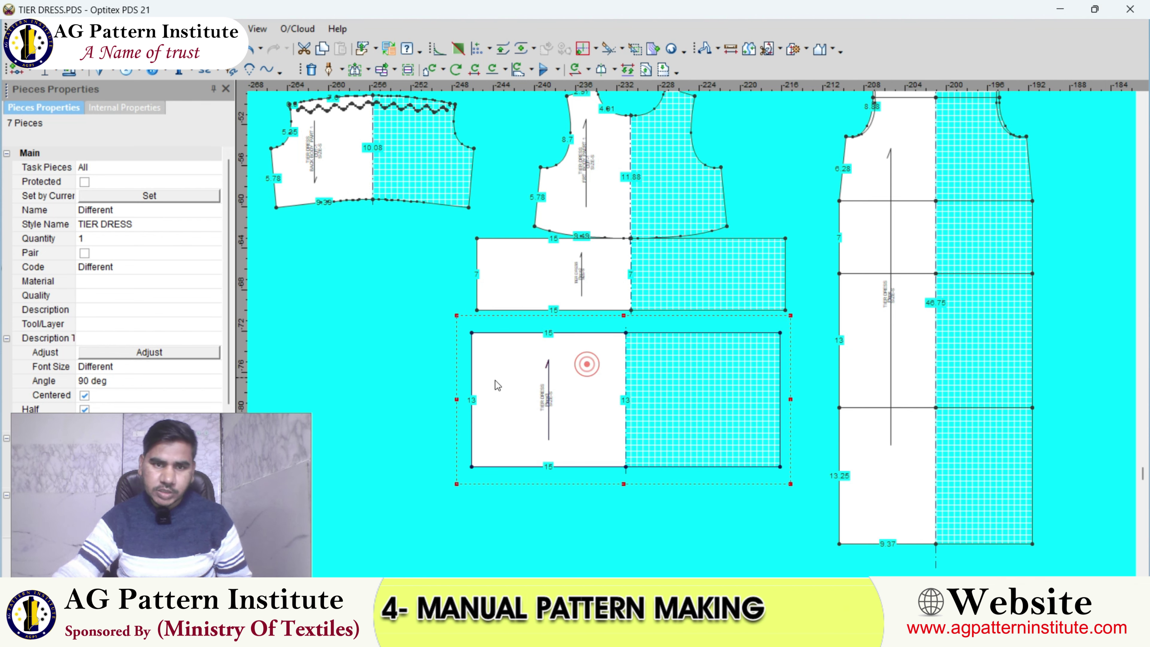
click(457, 400)
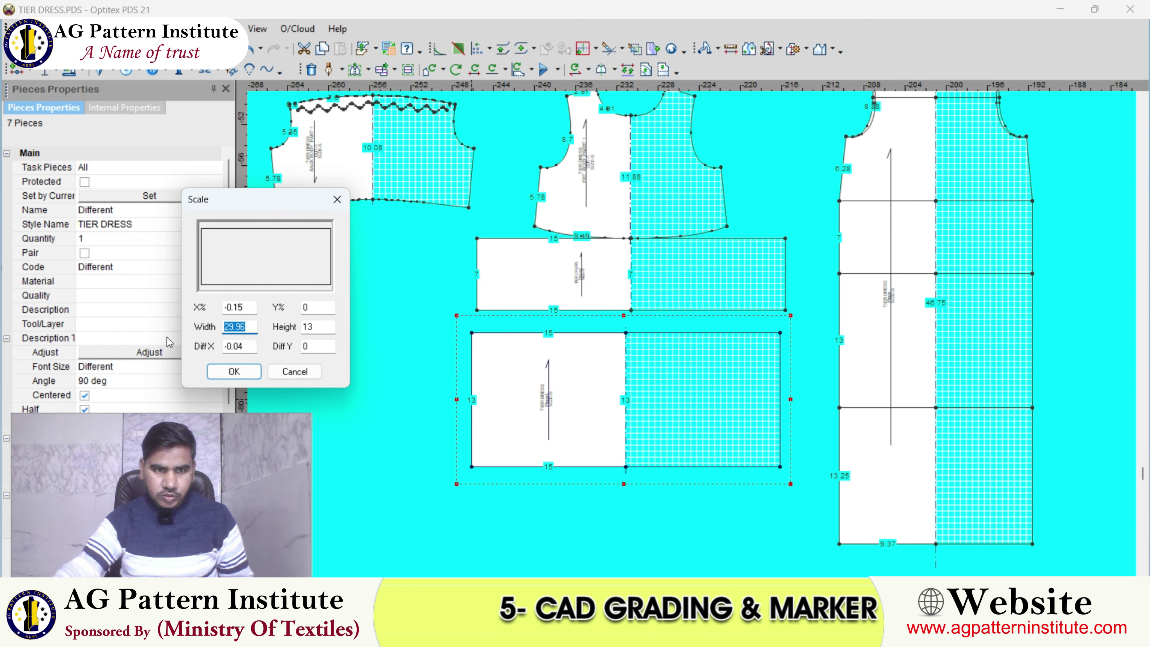
text(45)
key(Return)
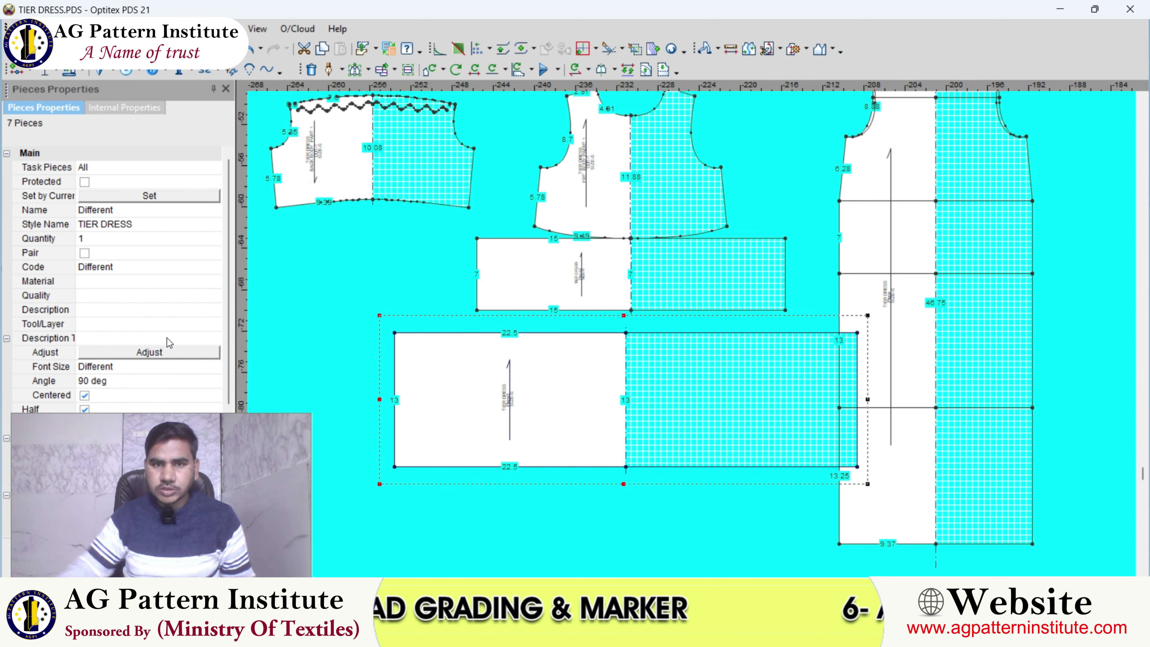
scroll(692, 335, down, 1)
click(779, 348)
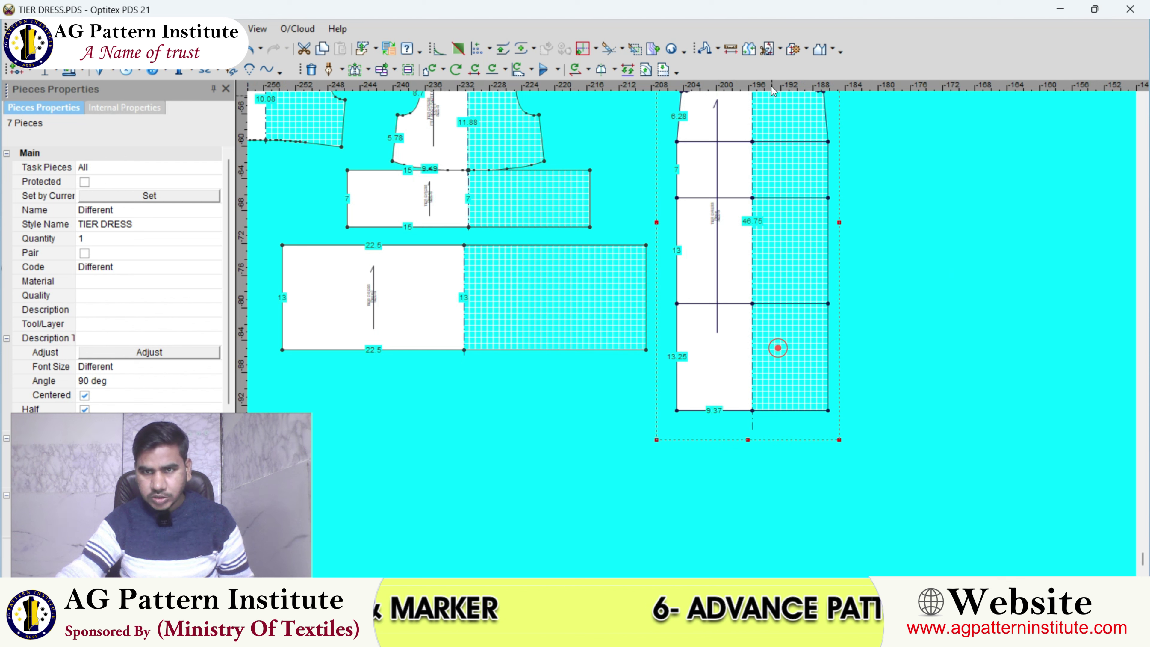
click(792, 50)
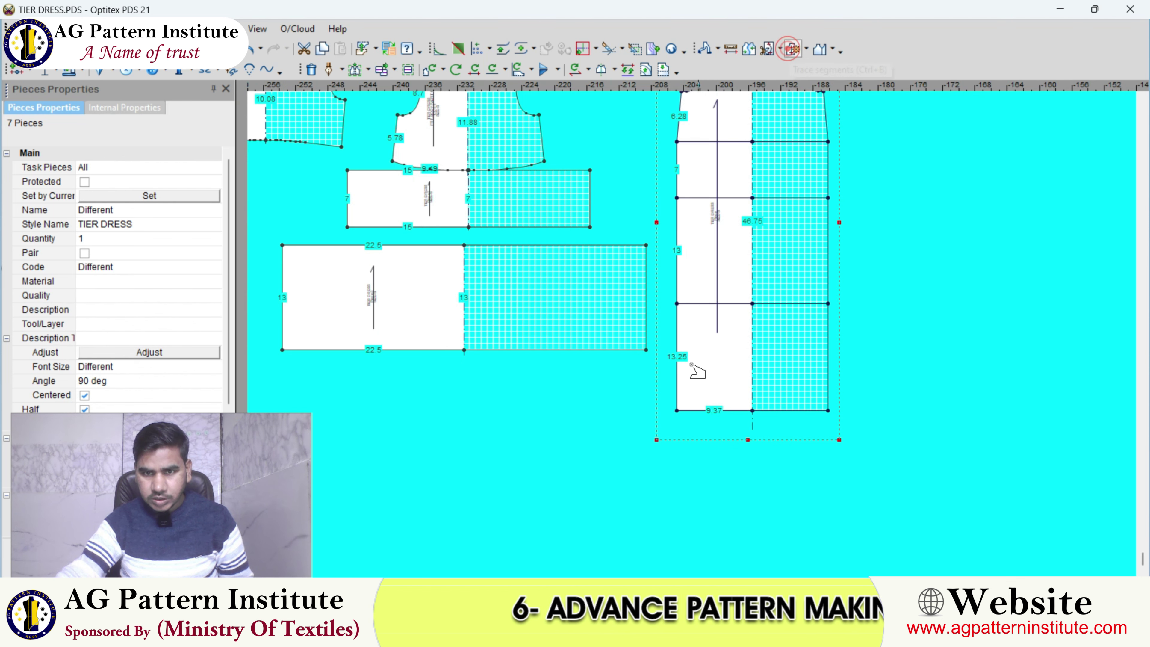
- Trace the tall panel's bottom section into a new piece and mirror it across its right edge
click(700, 313)
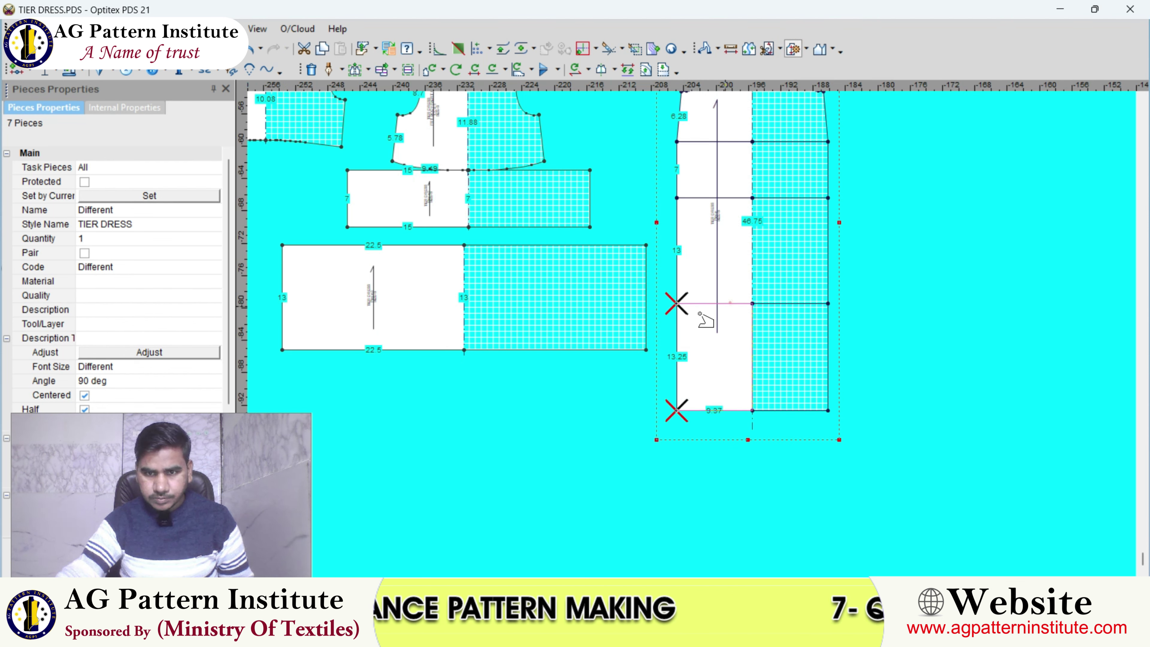
click(680, 334)
click(521, 345)
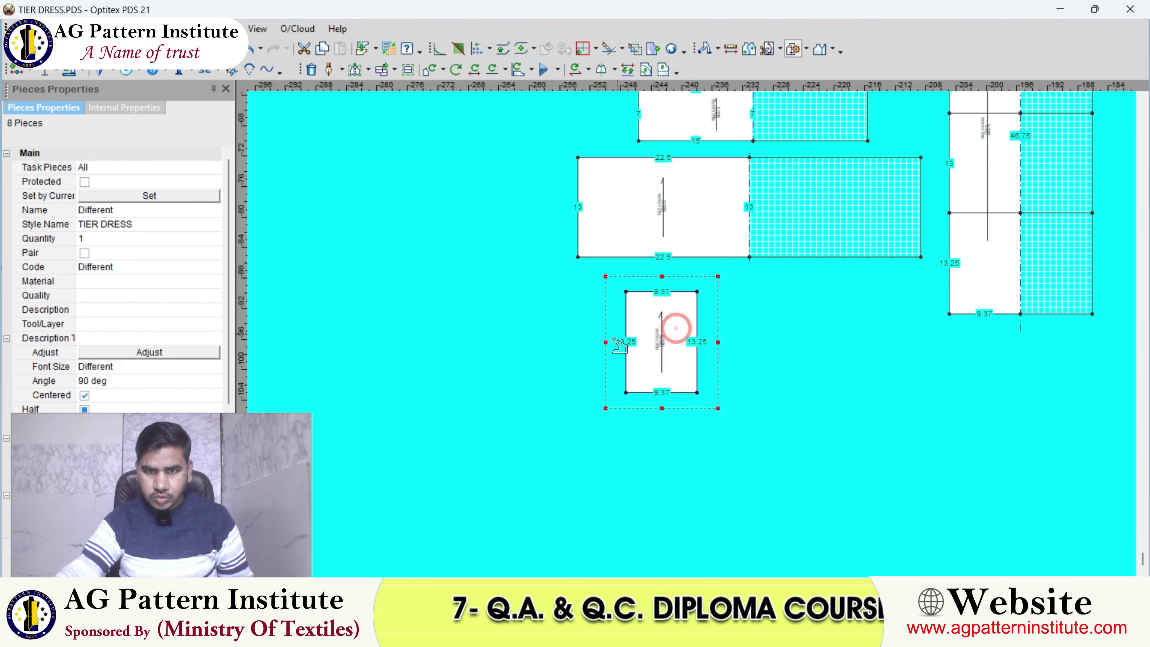
click(576, 295)
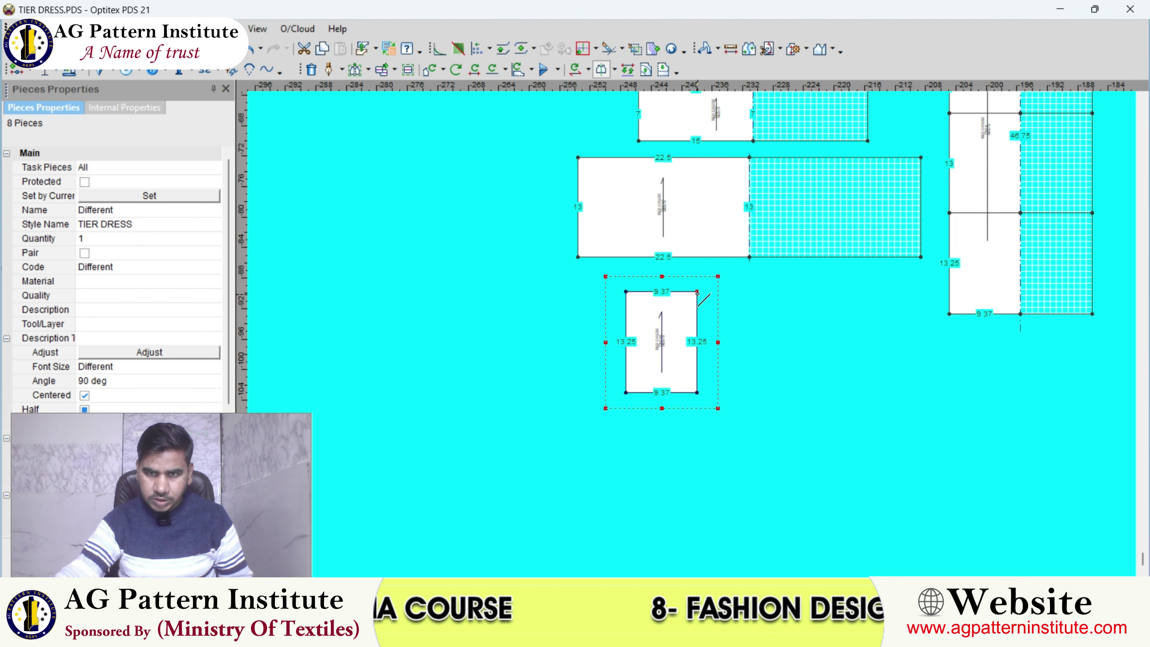
click(698, 391)
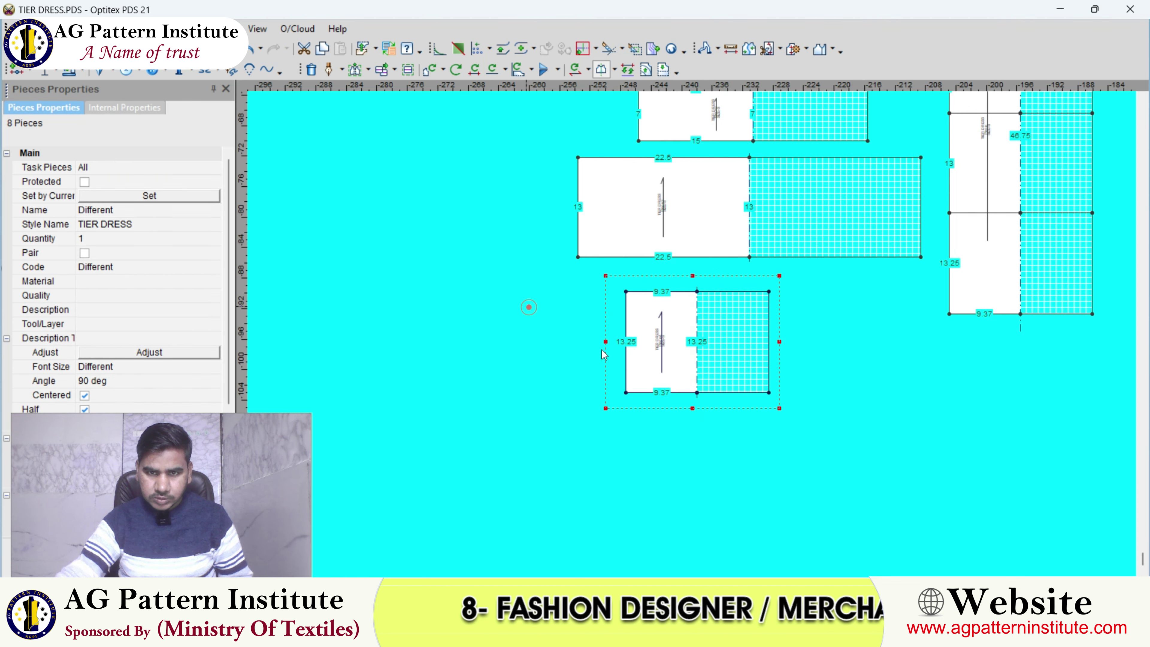
click(529, 306)
- Scale the new mirrored tier piece to a total width of 45
click(607, 342)
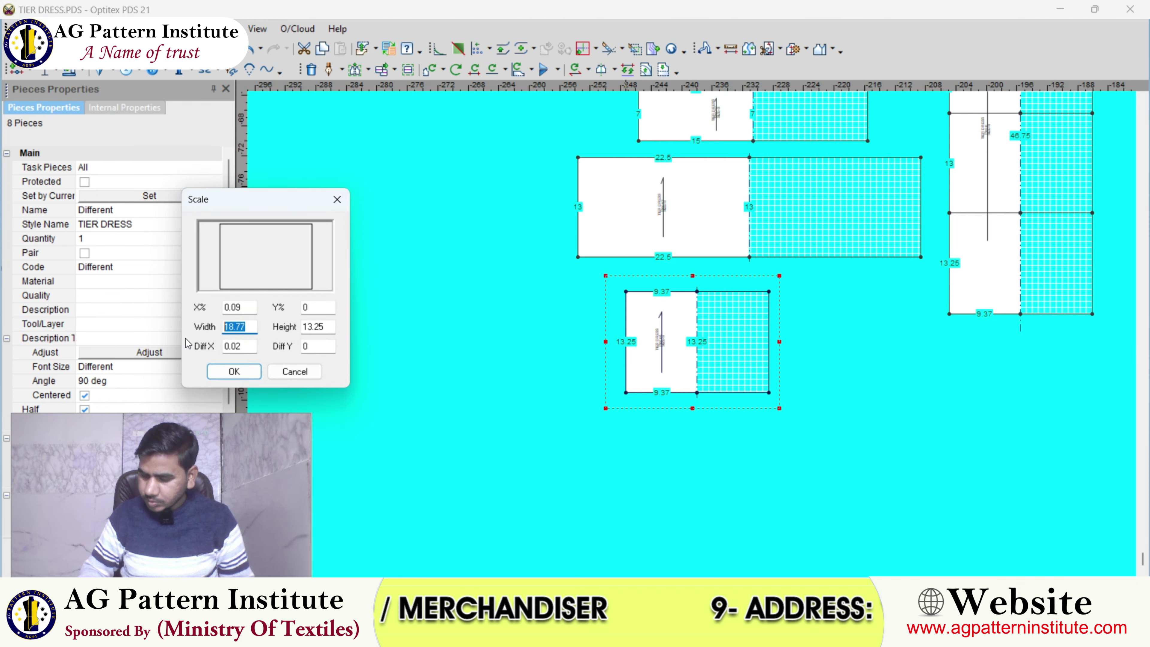
text(45)
key(Return)
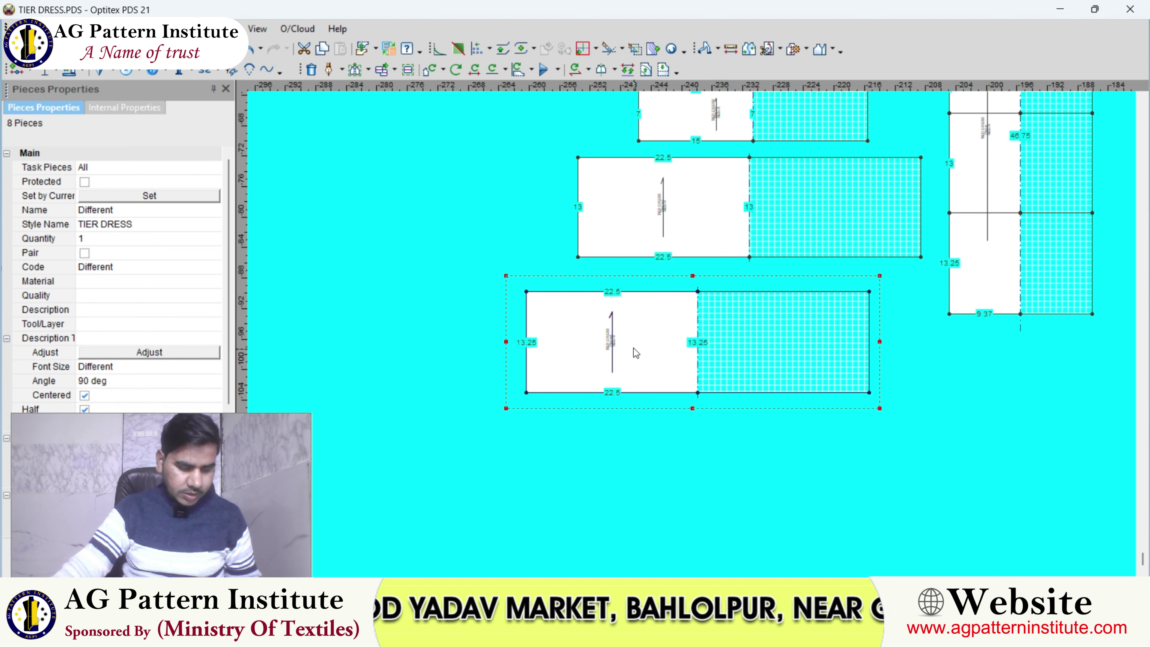
right_click(459, 267)
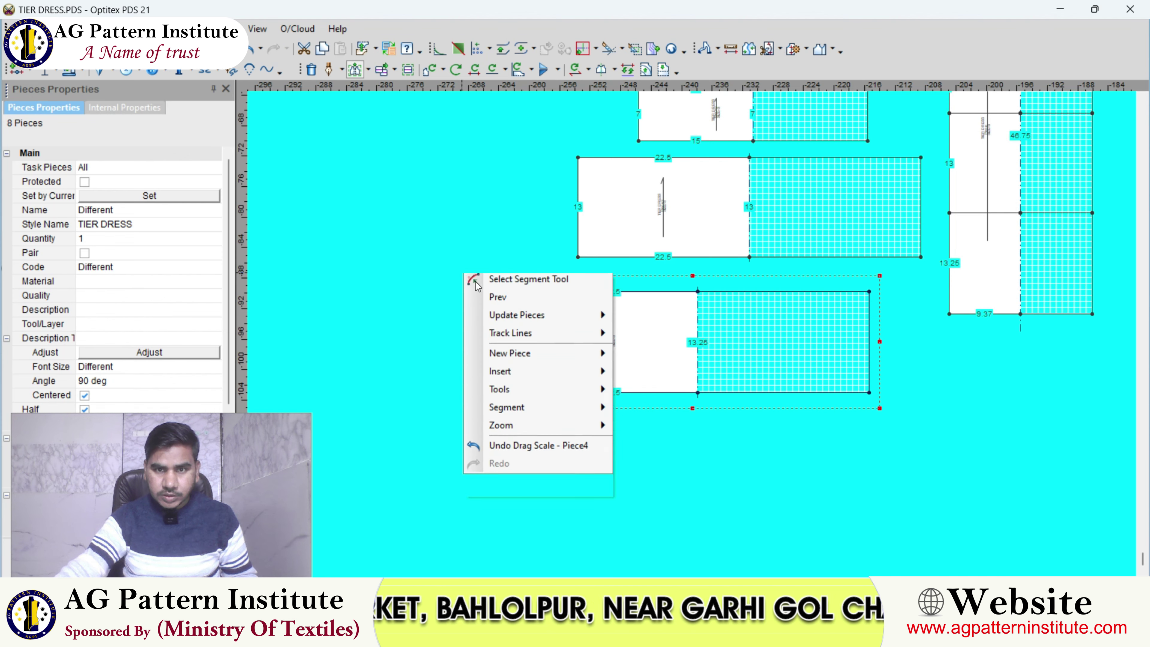
click(467, 275)
click(505, 341)
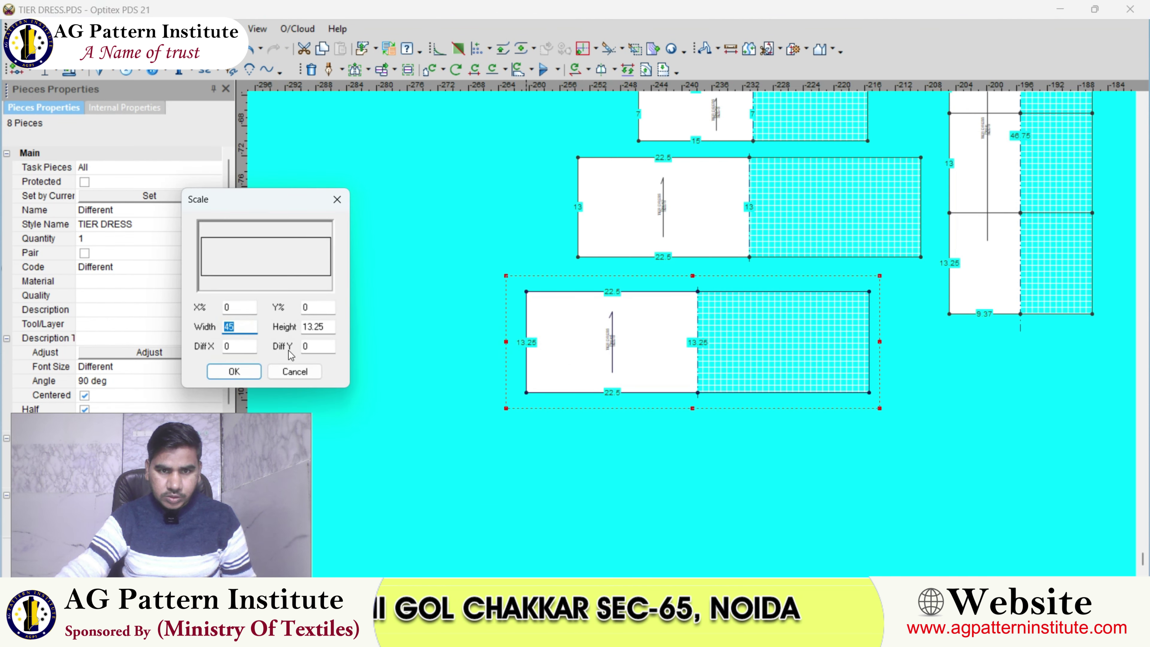
click(295, 371)
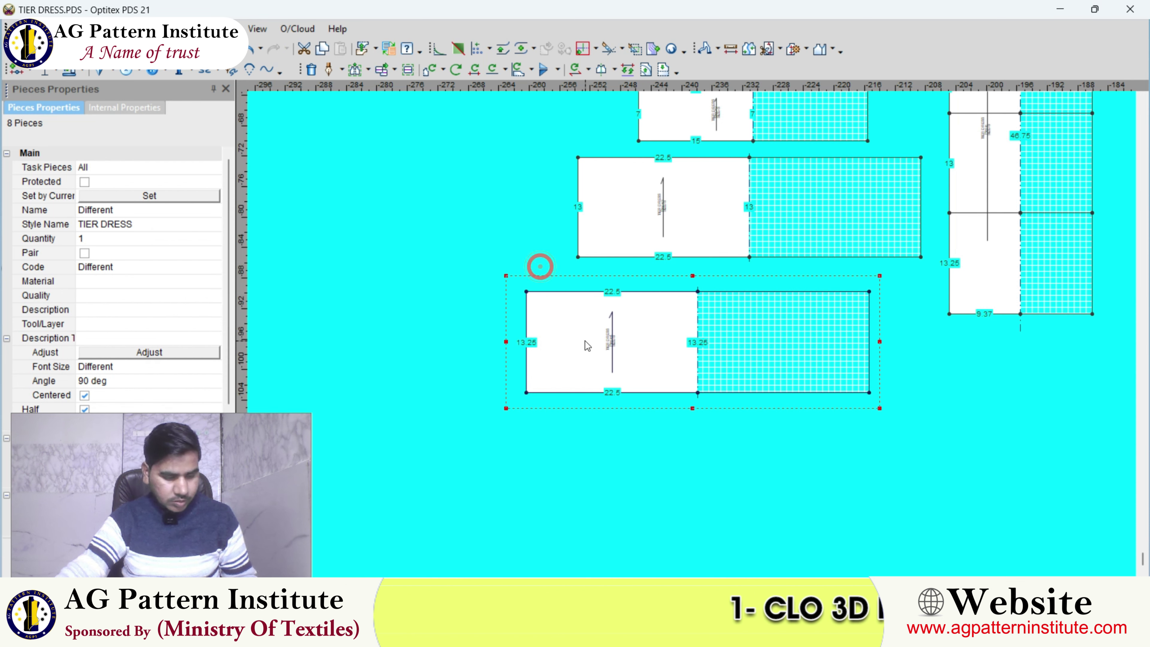
- Move the piece's left-edge corners 11.25 outward with 0 vertical shift, giving 33.75 per half
click(528, 295)
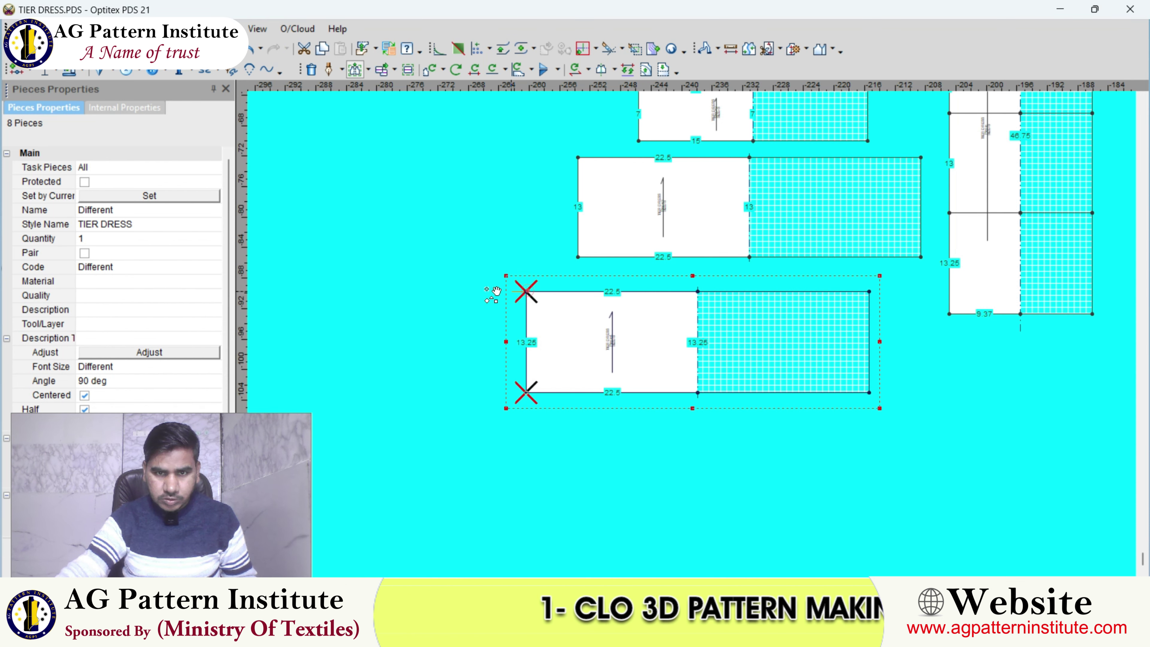
click(486, 289)
key(BackSpace)
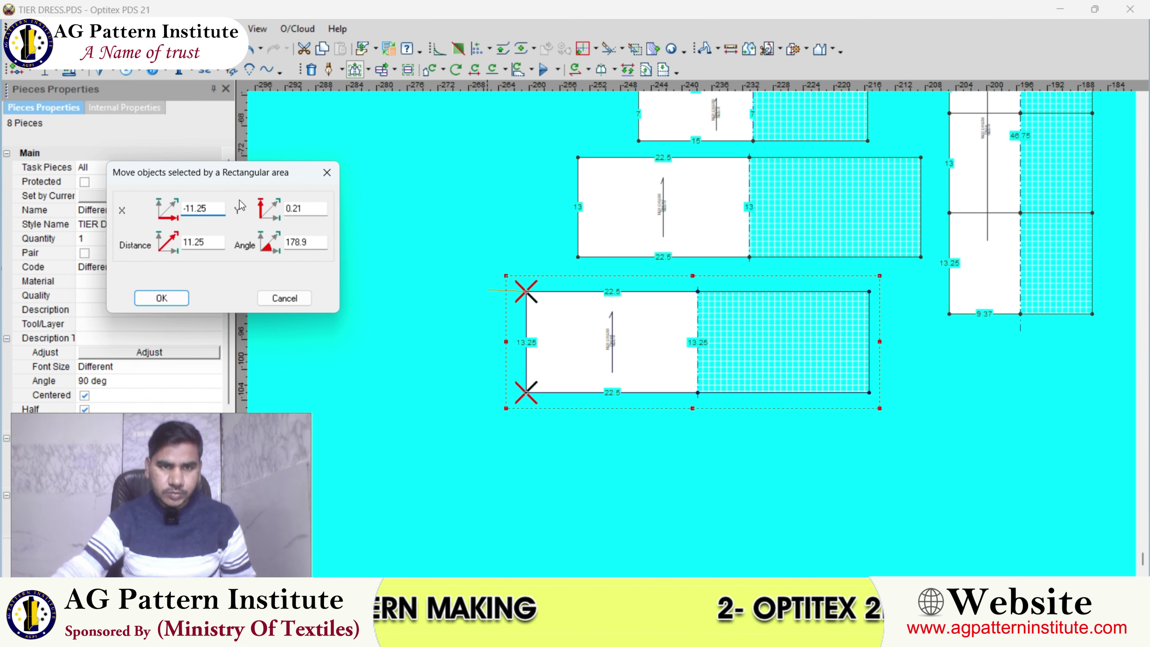
key(Tab)
text(0)
key(Return)
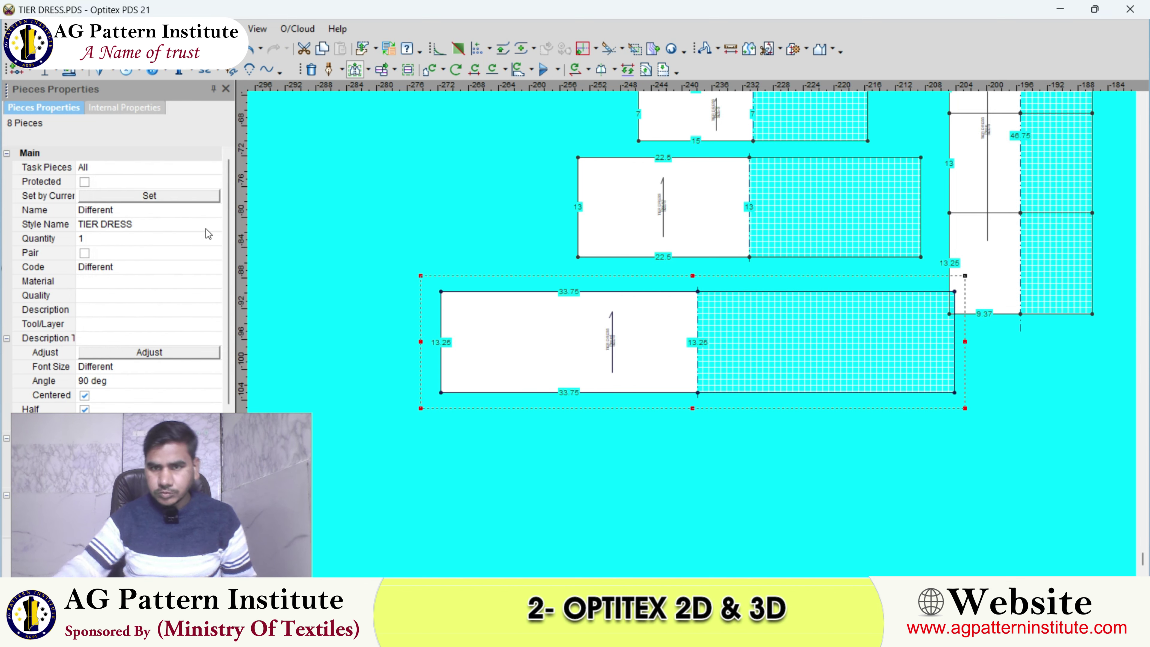
- Shift the tall panel right and move the widest tier up beneath the 22.5 piece
scroll(721, 321, down, 3)
right_click(737, 264)
key(Escape)
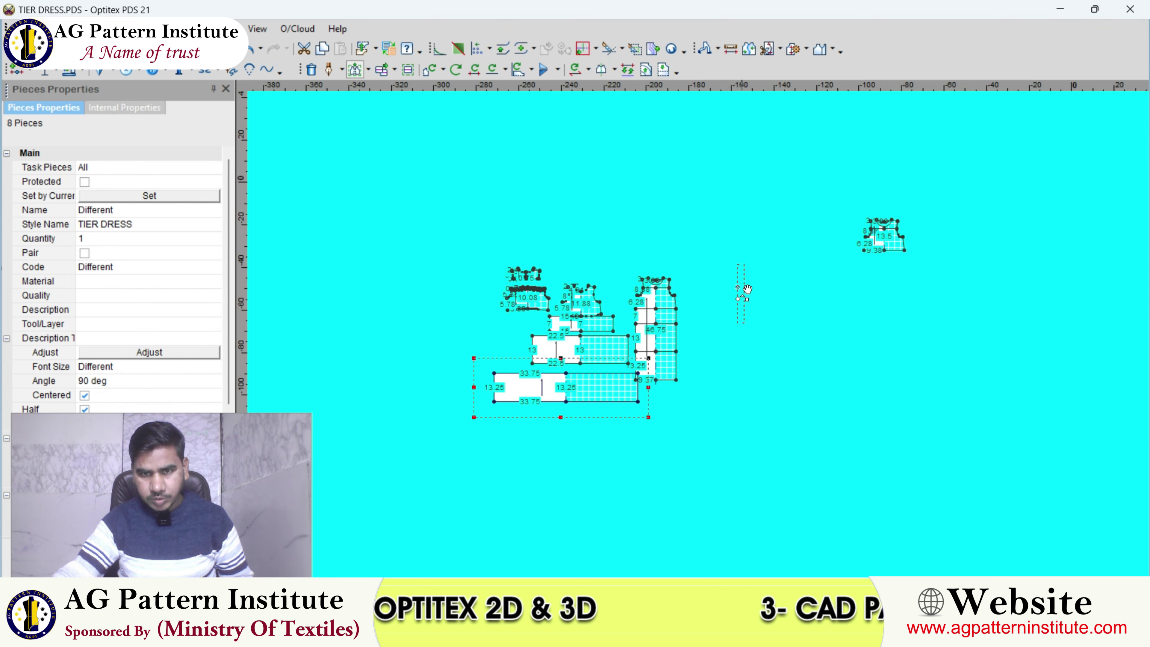
drag(656, 329, 698, 335)
scroll(696, 340, up, 5)
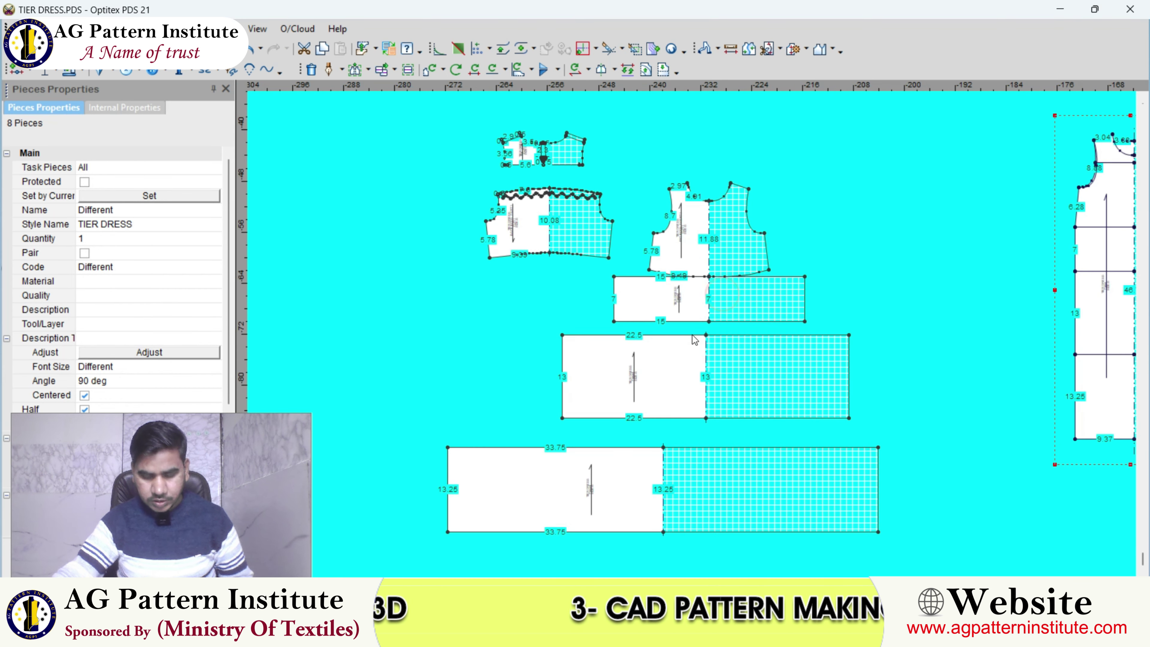
scroll(697, 333, up, 2)
click(707, 327)
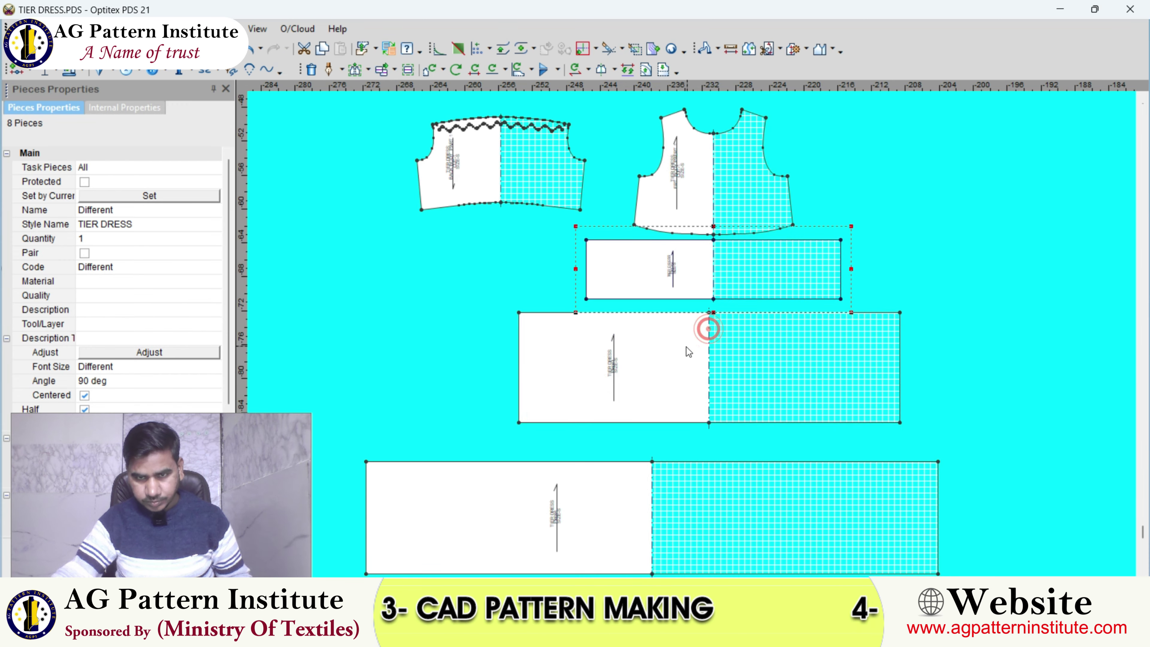
scroll(687, 347, down, 2)
drag(698, 443, 720, 354)
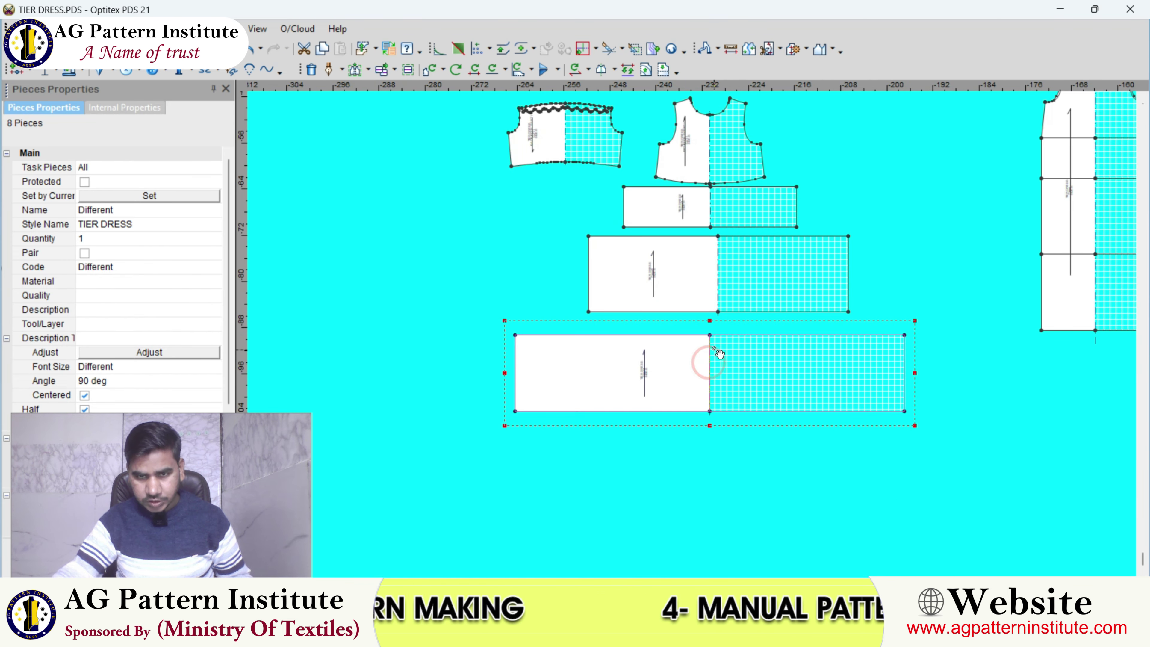
scroll(706, 347, down, 1)
scroll(696, 340, up, 1)
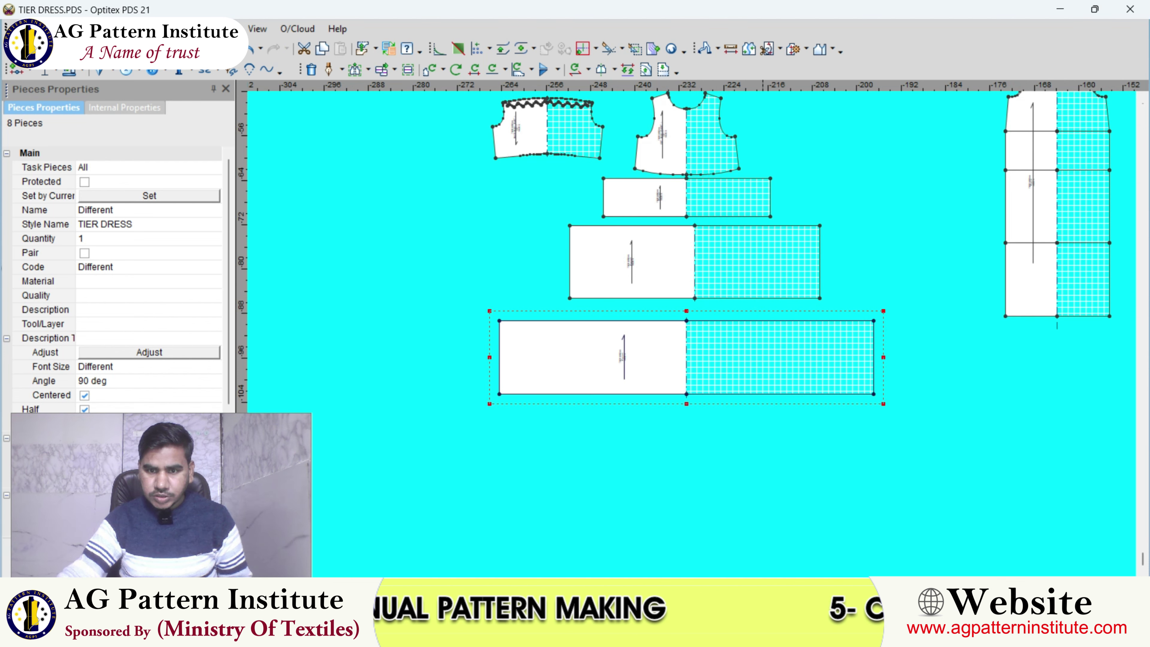
click(748, 538)
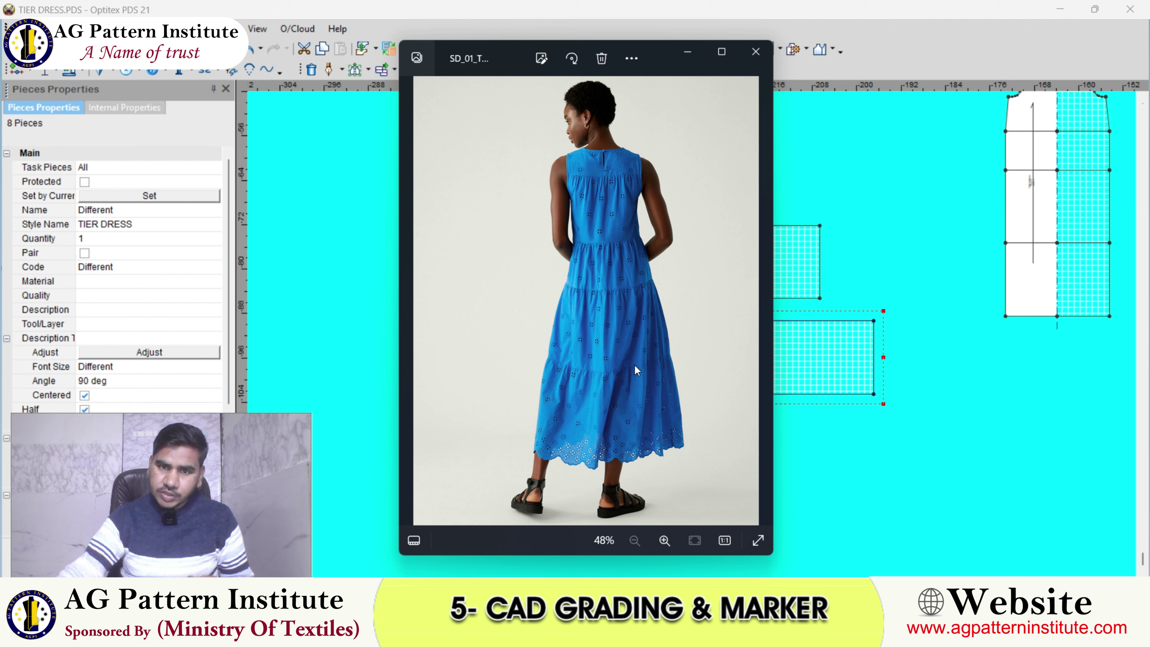
- Zoom and pan around the blue tiered dress photo to study the tiers and hem
scroll(597, 374, up, 3)
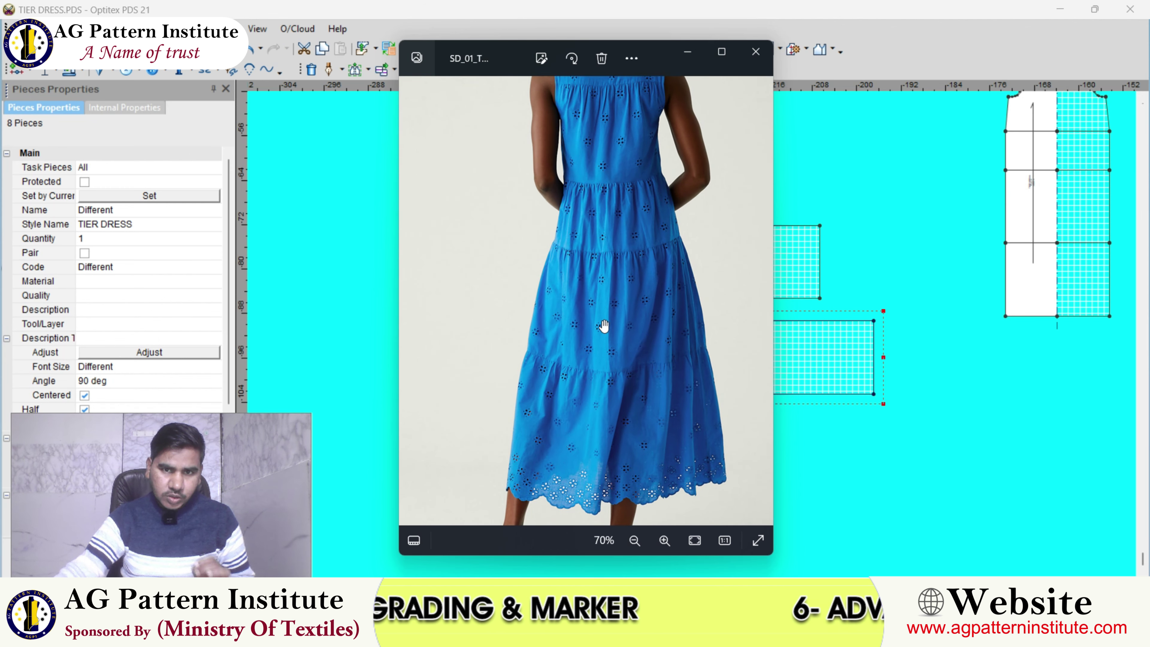
scroll(605, 325, up, 2)
scroll(601, 168, up, 2)
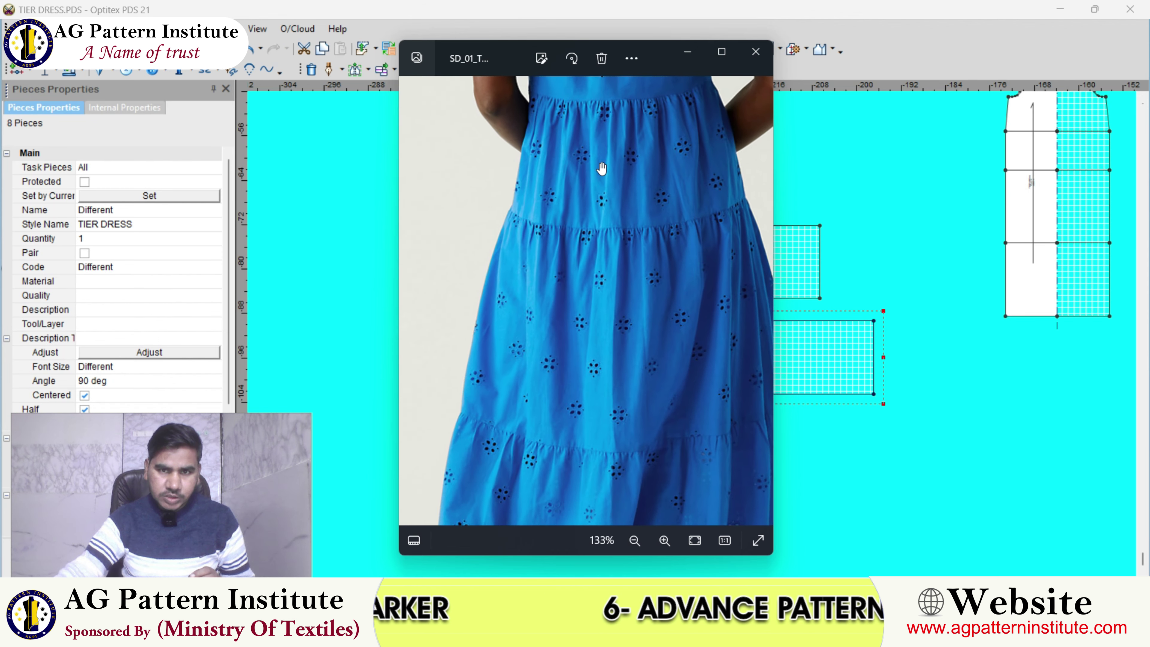
scroll(585, 305, up, 1)
scroll(585, 311, up, 1)
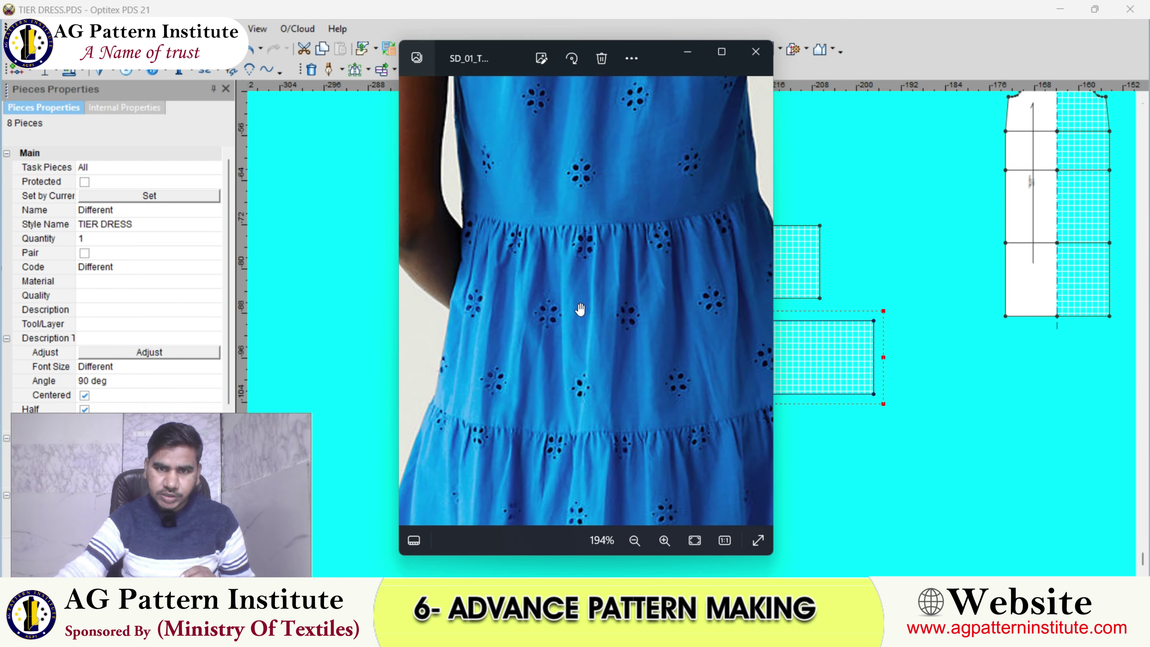
scroll(581, 309, down, 1)
scroll(584, 310, down, 1)
scroll(584, 309, down, 2)
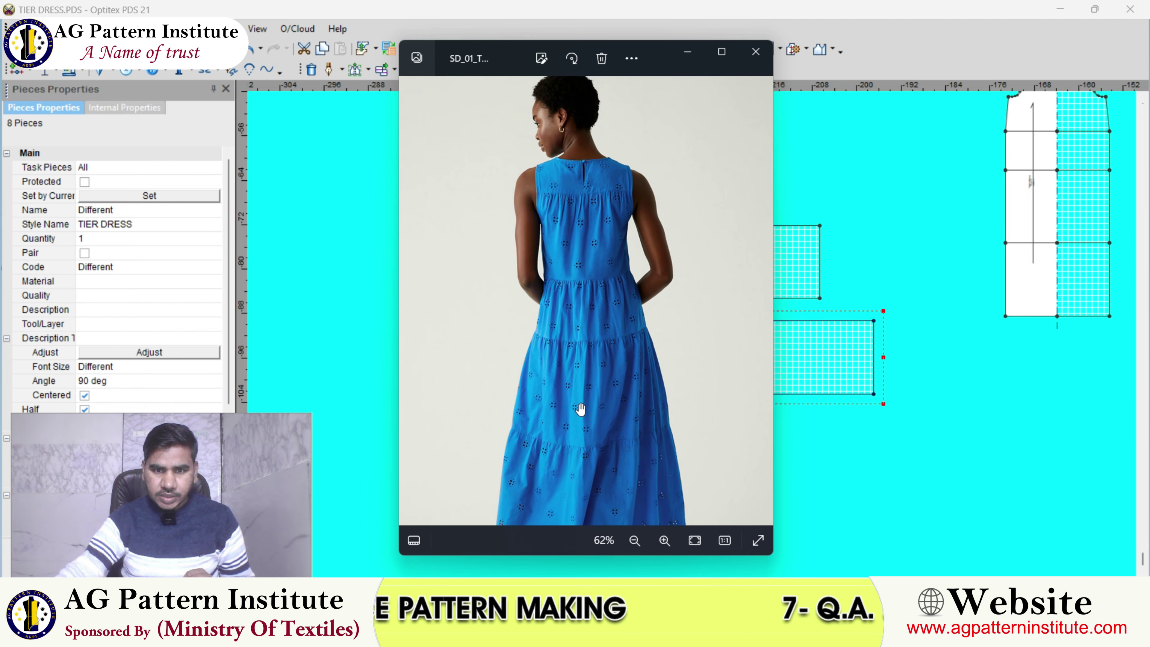
drag(581, 409, 580, 360)
scroll(581, 361, up, 1)
scroll(607, 400, down, 2)
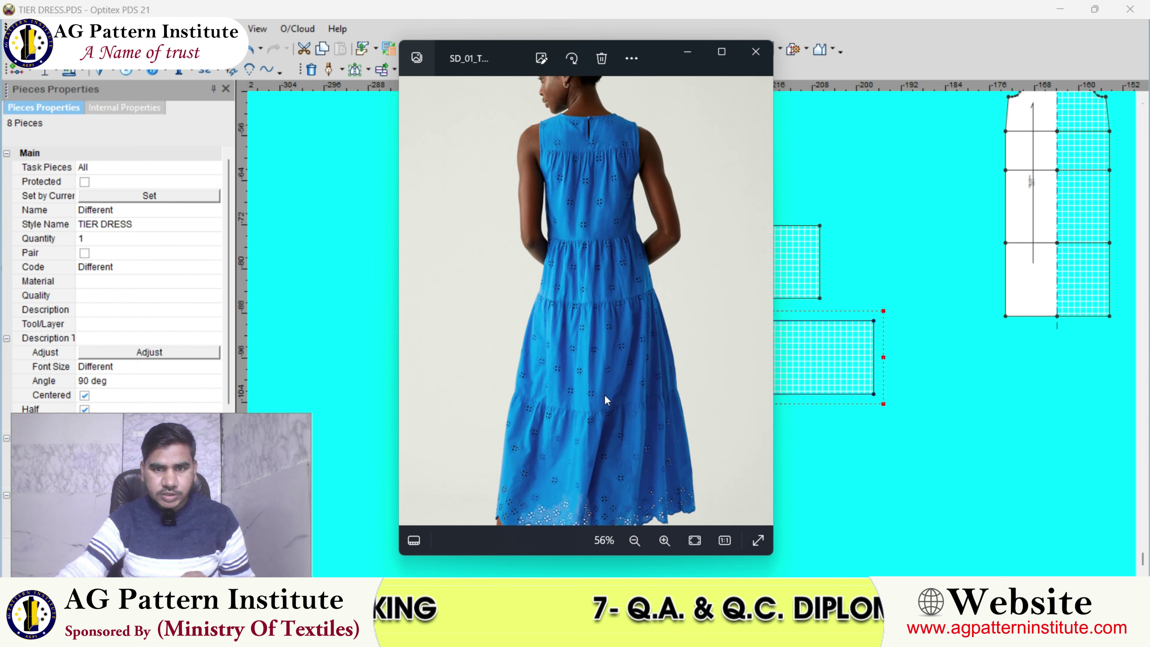
scroll(604, 395, down, 1)
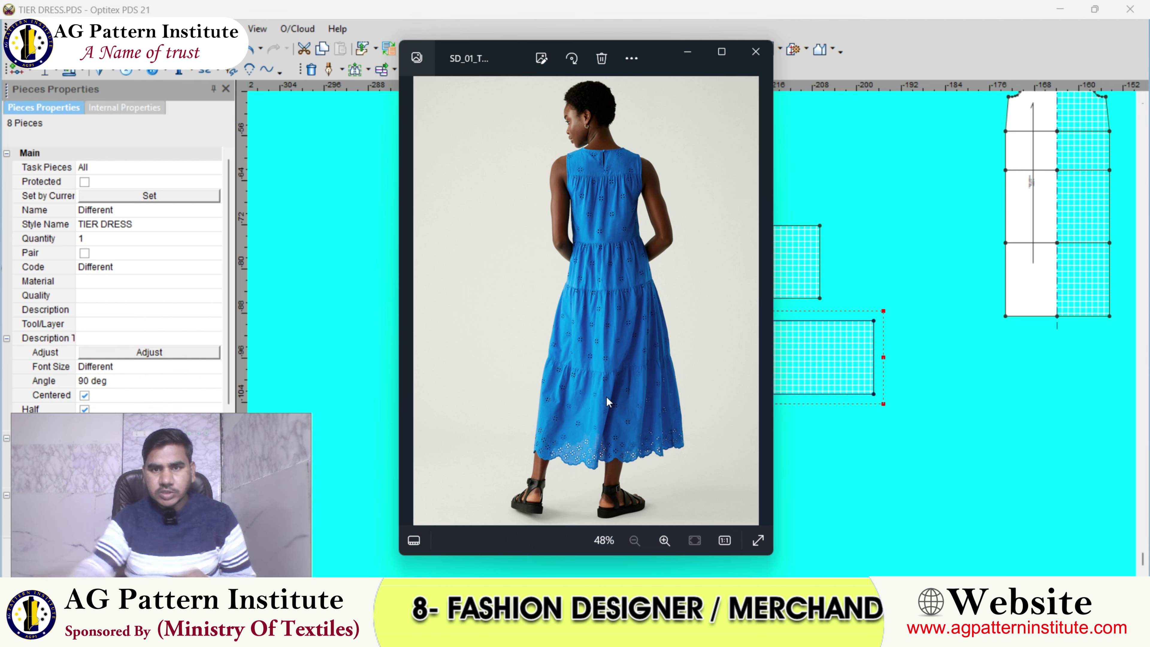
- Close the reference photo and redefine the bottom tier's grain line to run horizontally
click(750, 50)
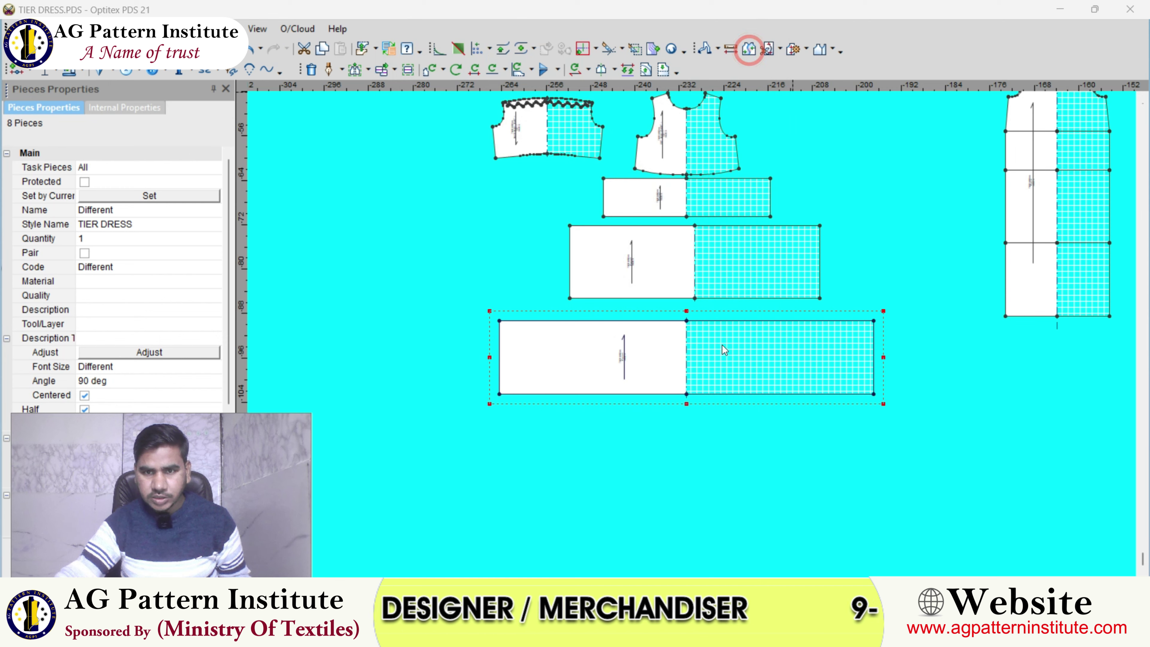
scroll(696, 363, up, 1)
scroll(691, 357, up, 2)
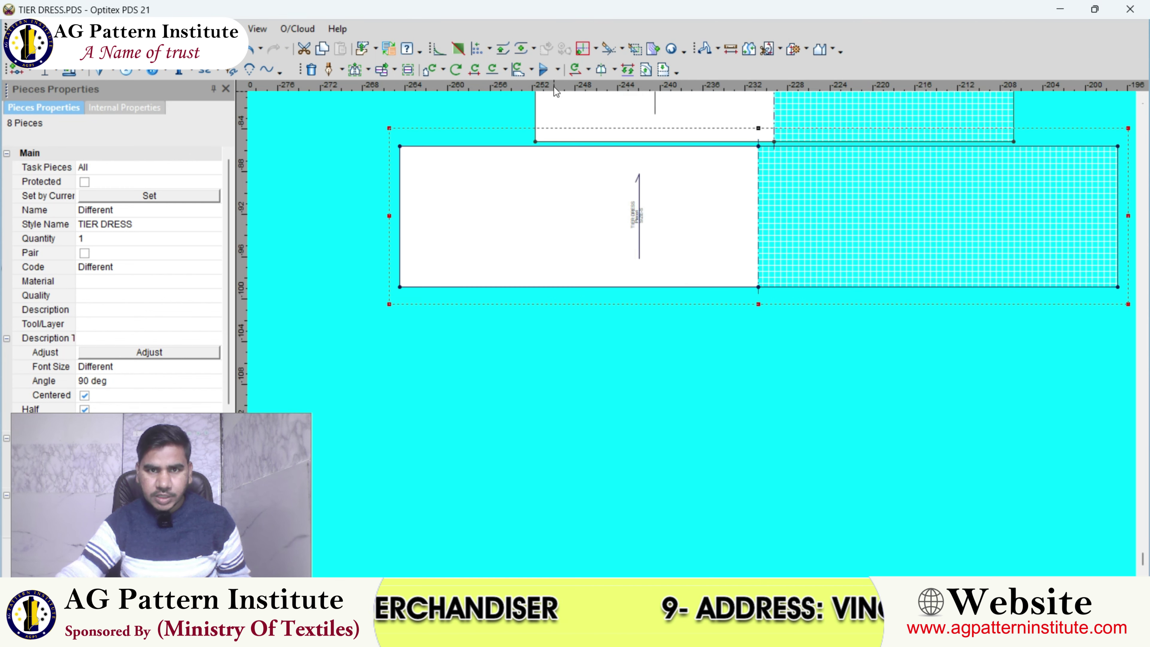
click(588, 69)
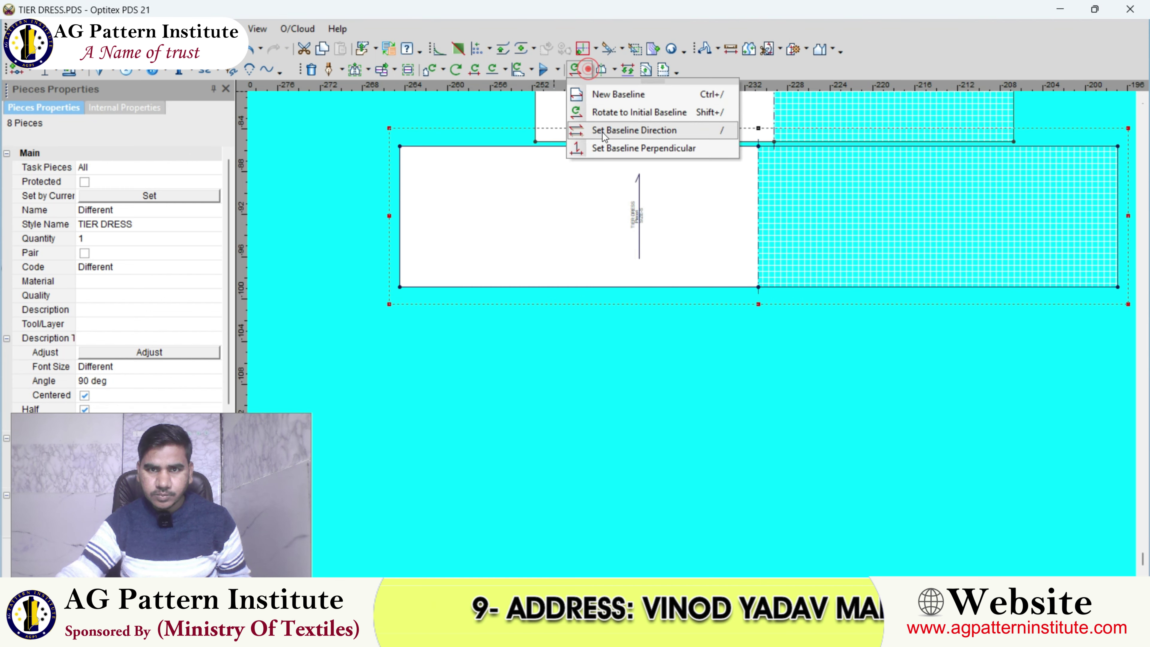
click(608, 131)
click(536, 284)
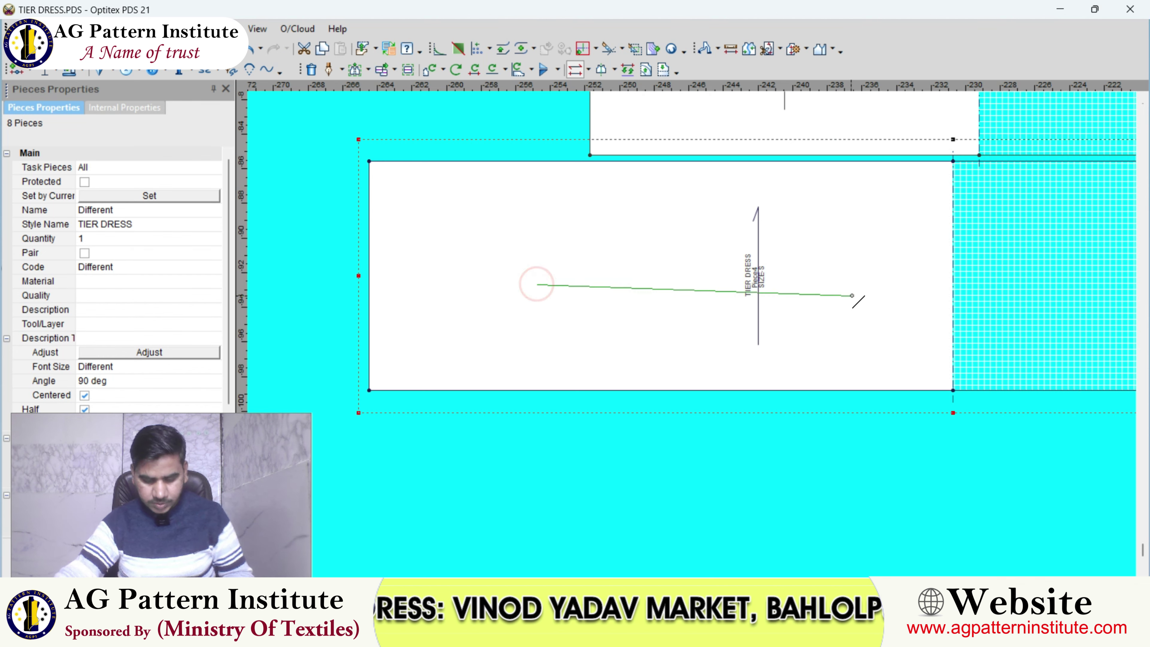
click(867, 285)
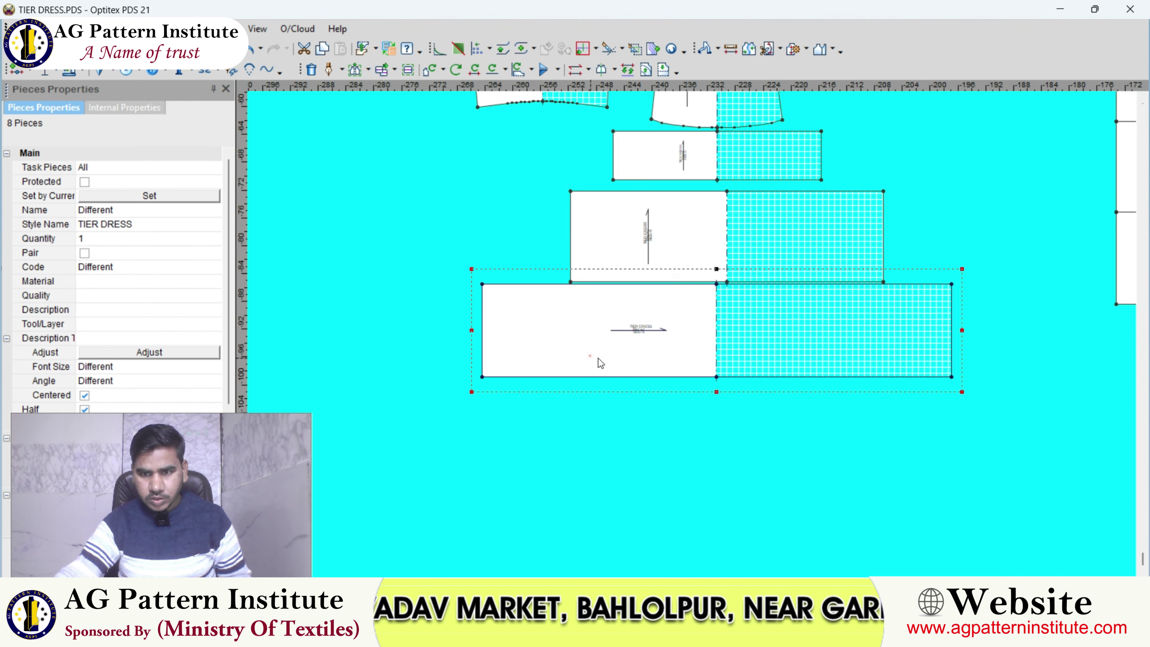
- Fit all pattern pieces in view and select the front bodice piece to show its properties
click(590, 356)
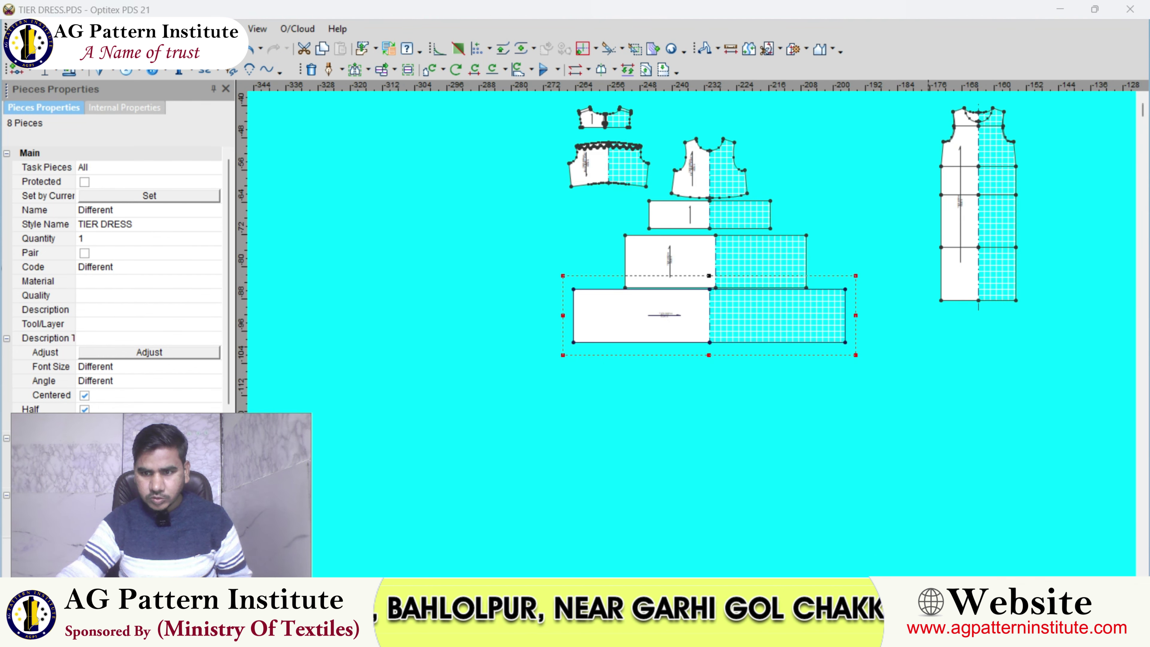
key(super+a)
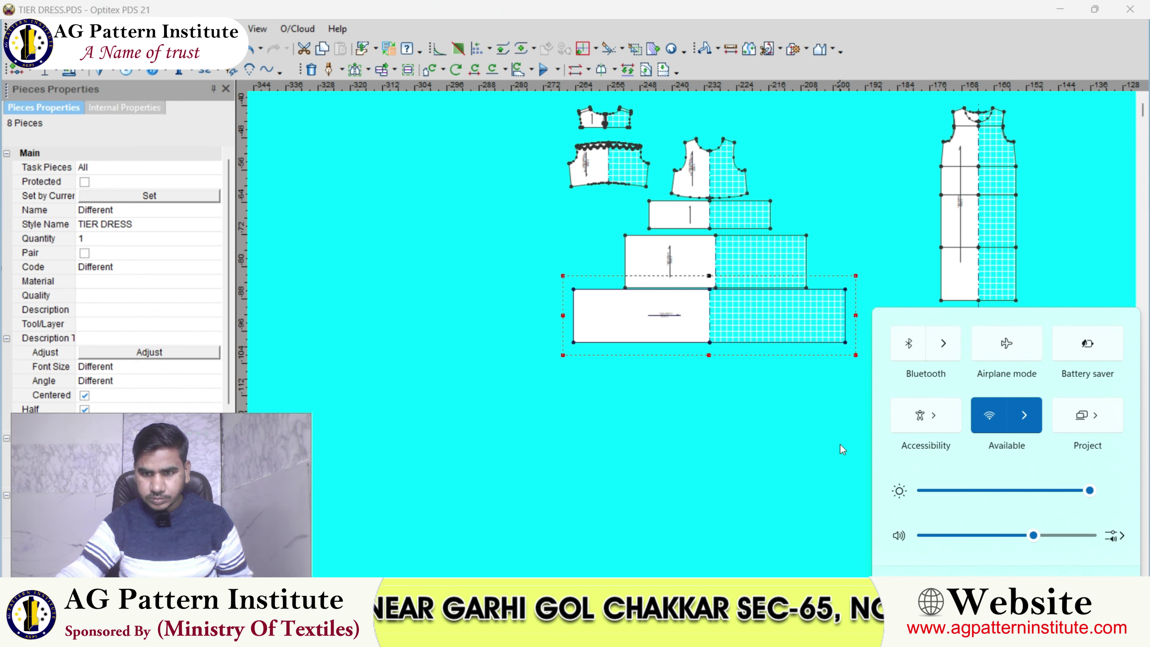
click(840, 444)
scroll(692, 335, up, 3)
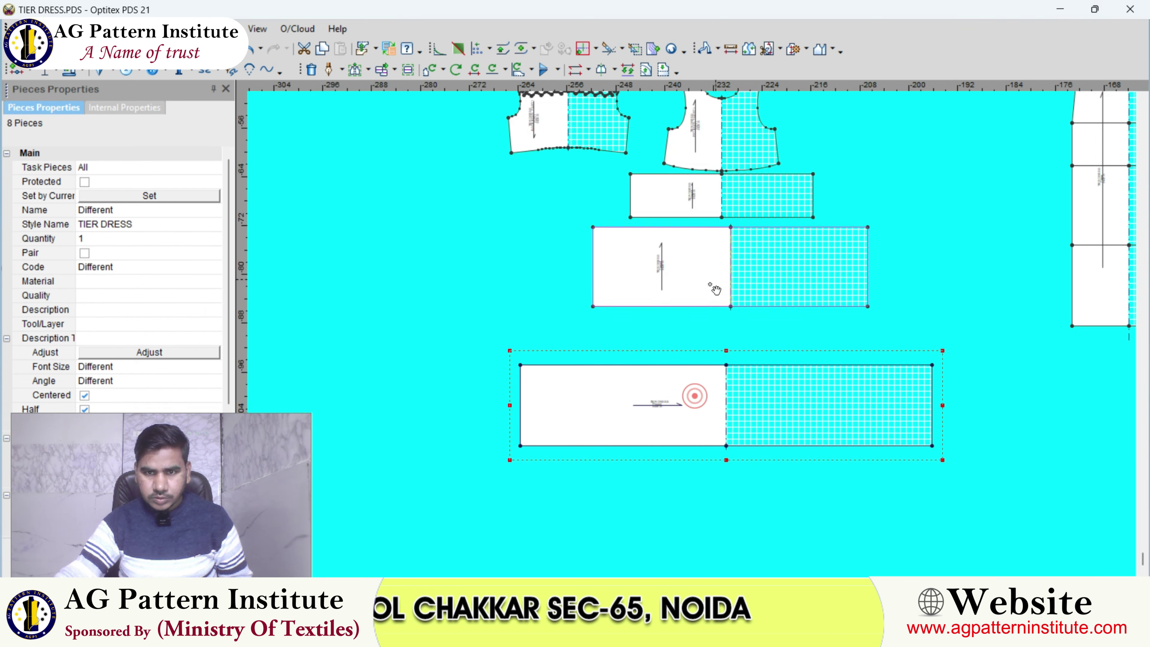
scroll(692, 324, down, 2)
scroll(689, 315, up, 2)
scroll(693, 313, up, 2)
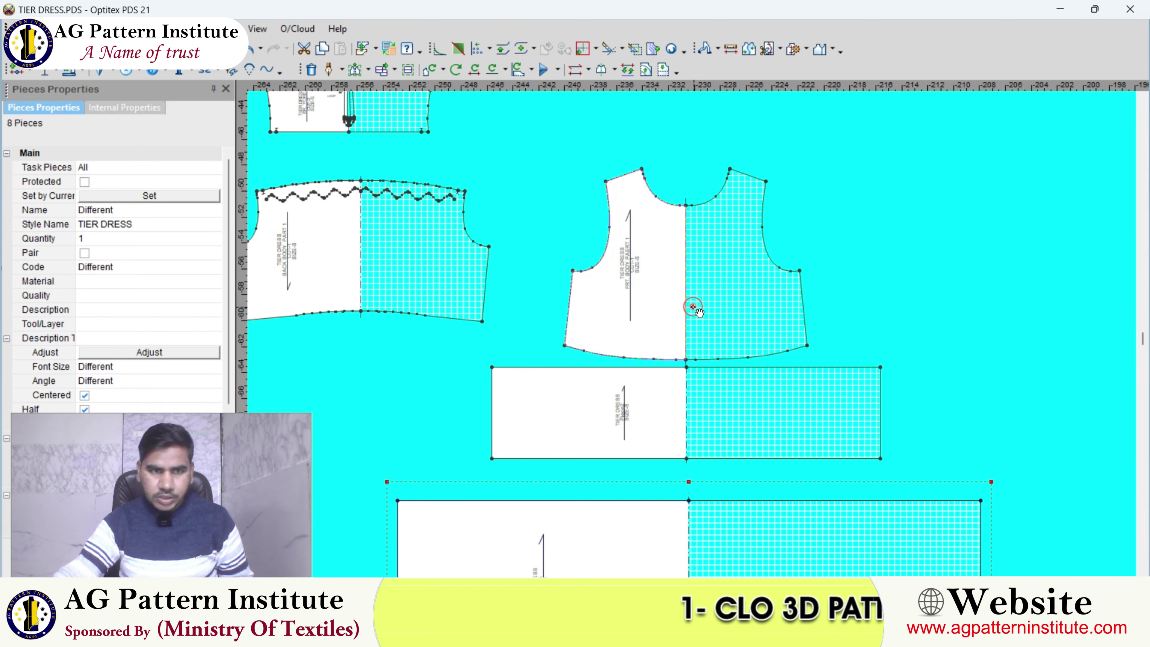
click(693, 308)
click(709, 284)
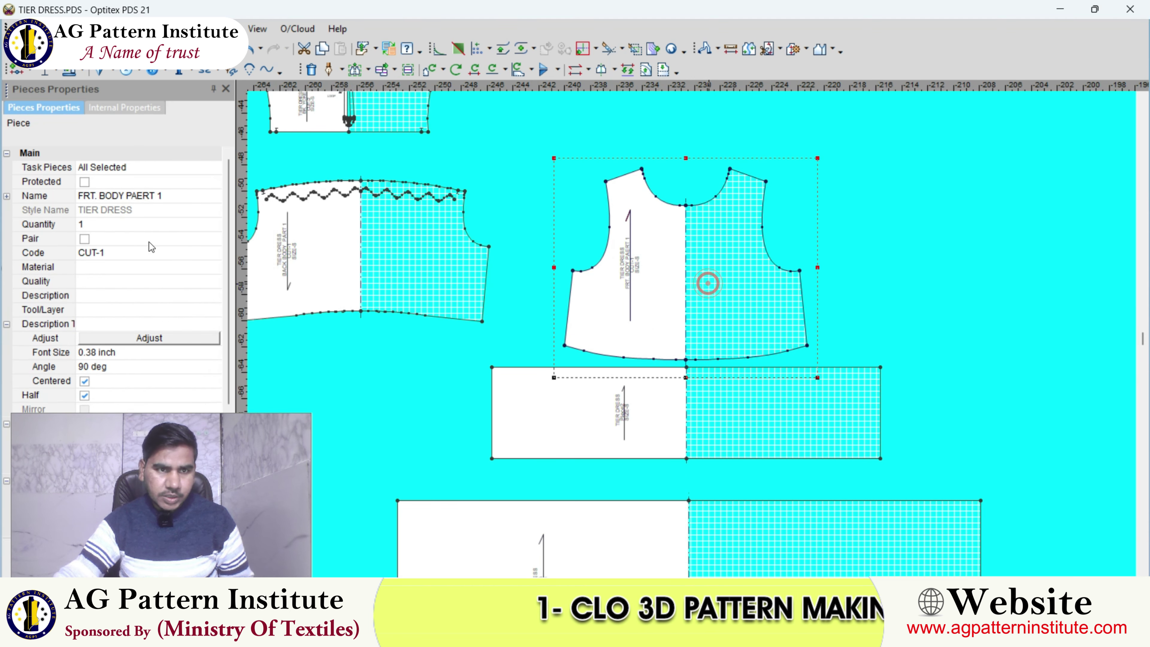
- Name the small top tier piece 'FRT. +BODY PAERT 2' with code CUT-2
click(165, 195)
drag(163, 196, 127, 195)
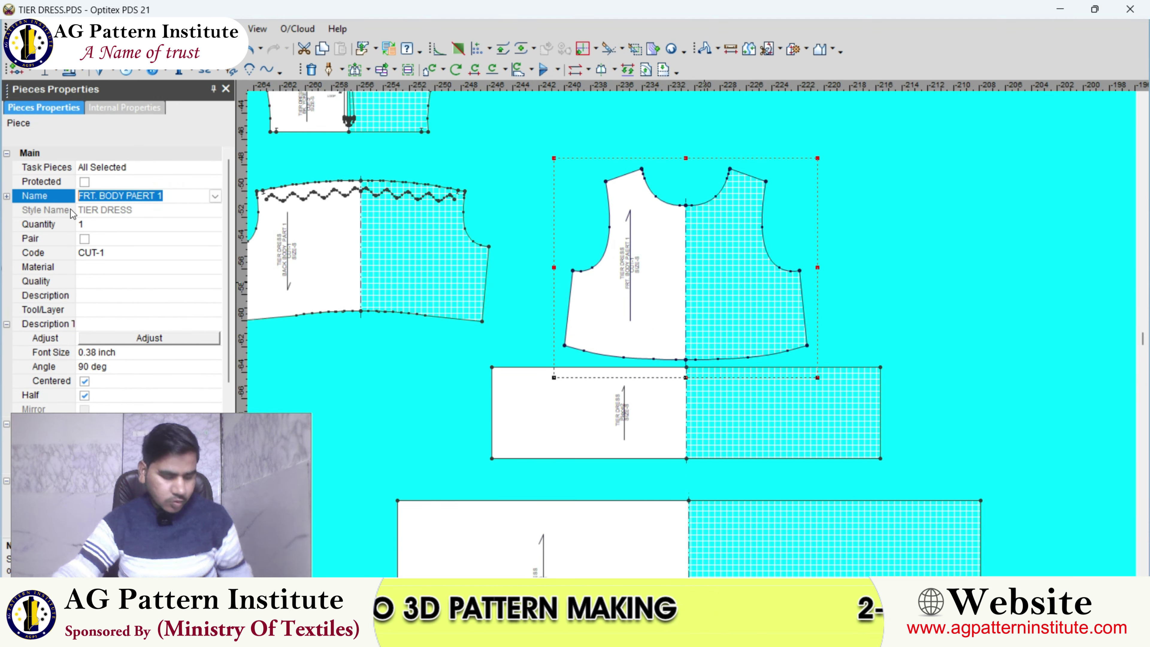
click(563, 400)
click(121, 196)
text(FRT. BODY PAERT 1)
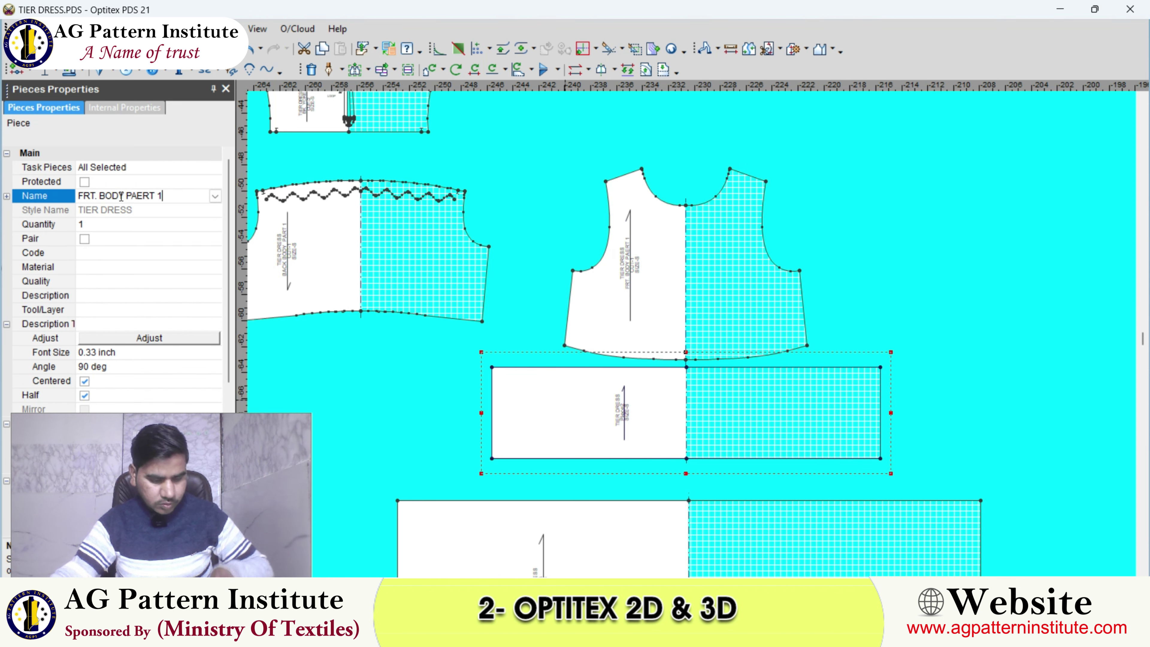
click(99, 196)
text(+BK)
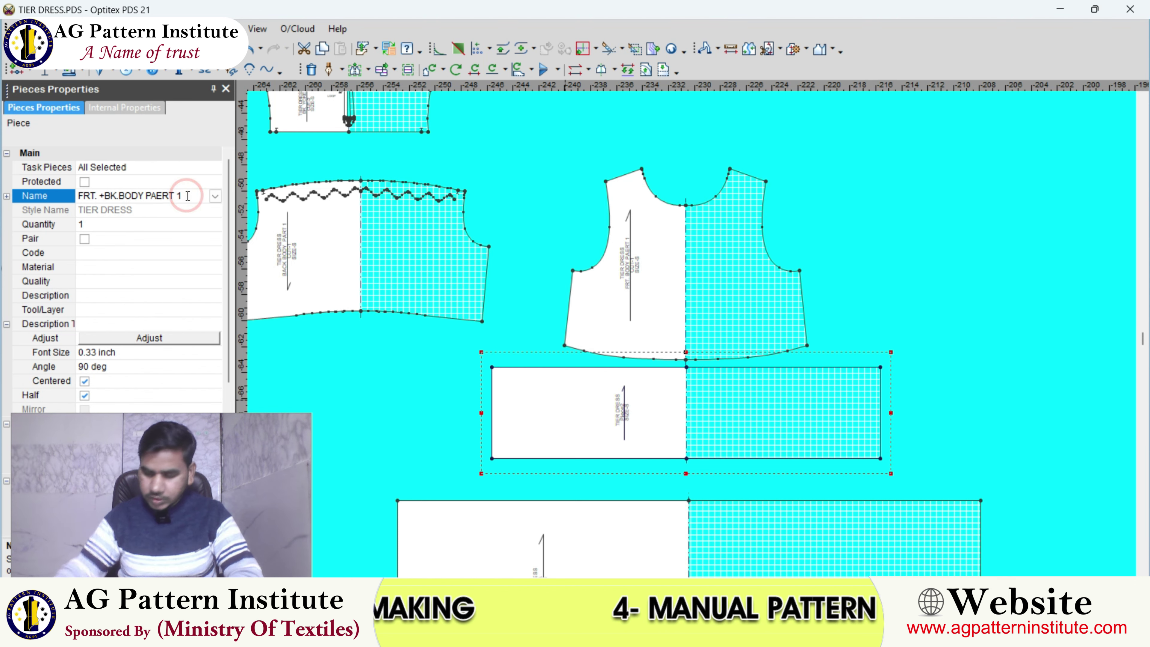
key(BackSpace)
text(2)
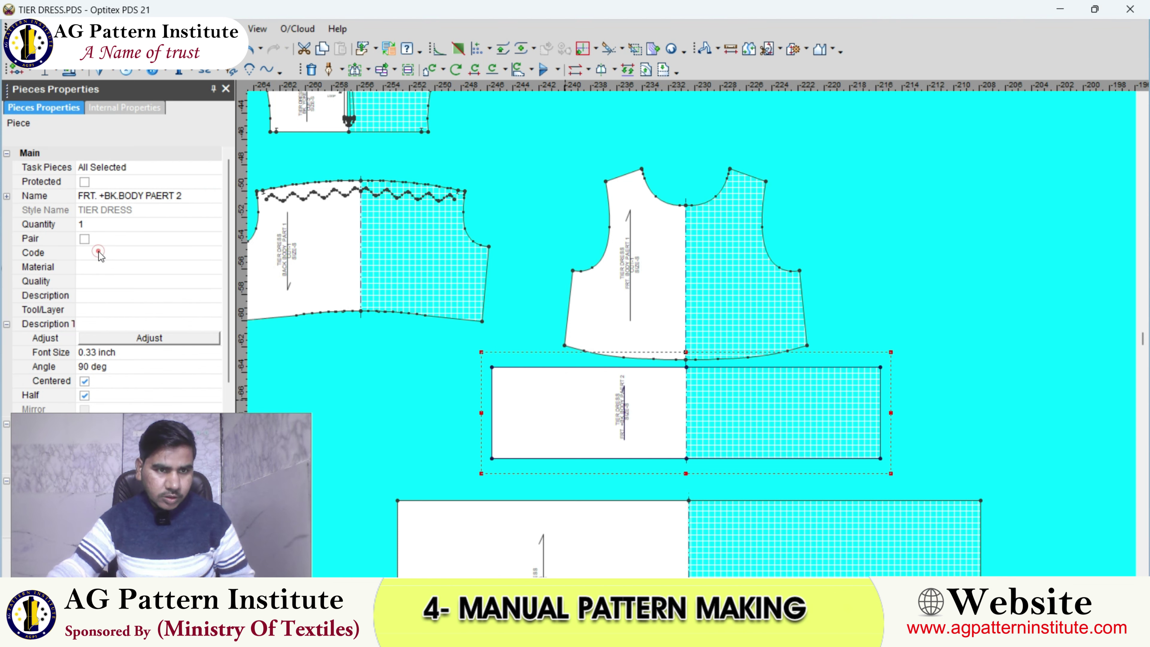
click(103, 254)
text(CUT 2)
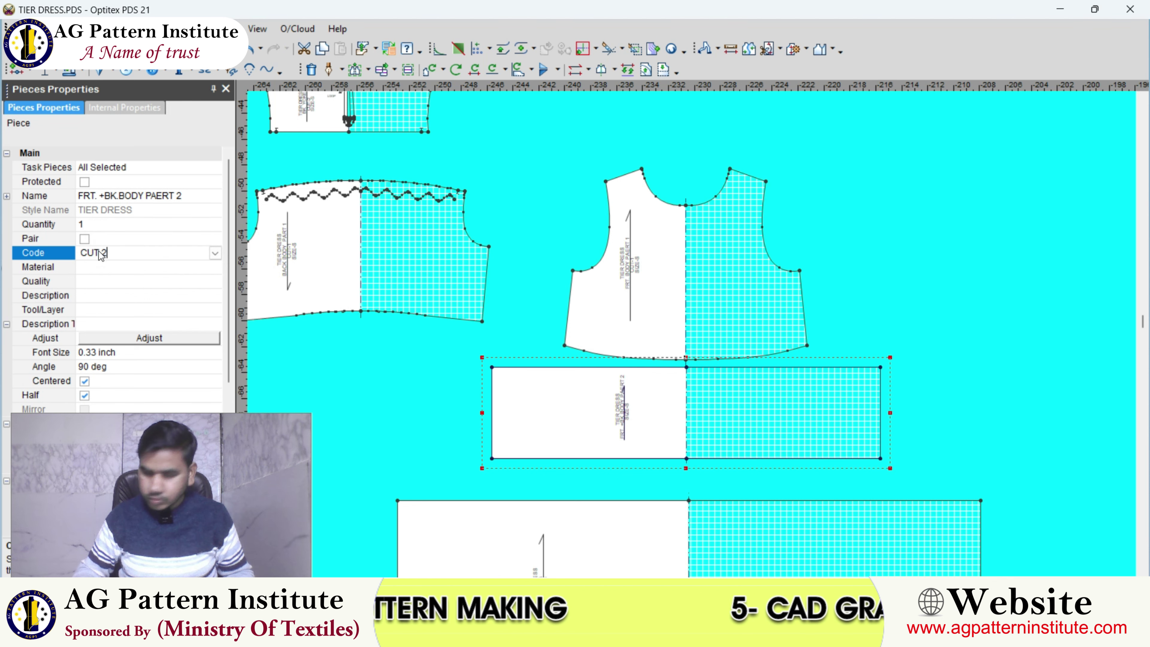
key(Return)
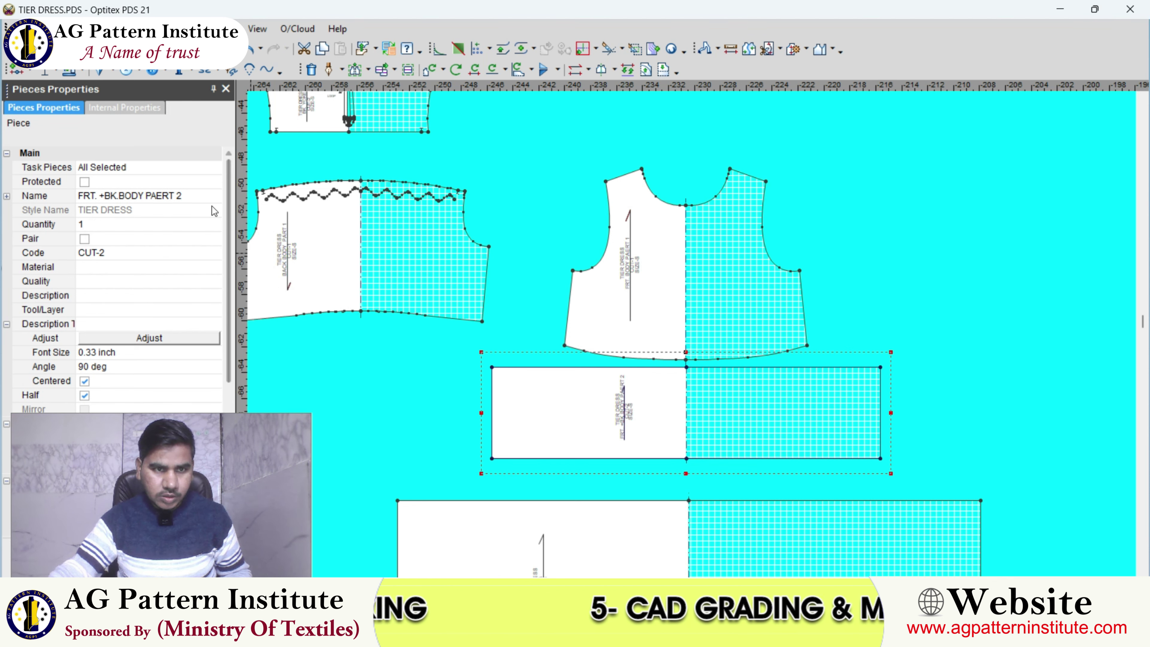
- Name the middle tier piece 'FRT. +BK.BODY PAERT 3' with code CUT-2
click(190, 197)
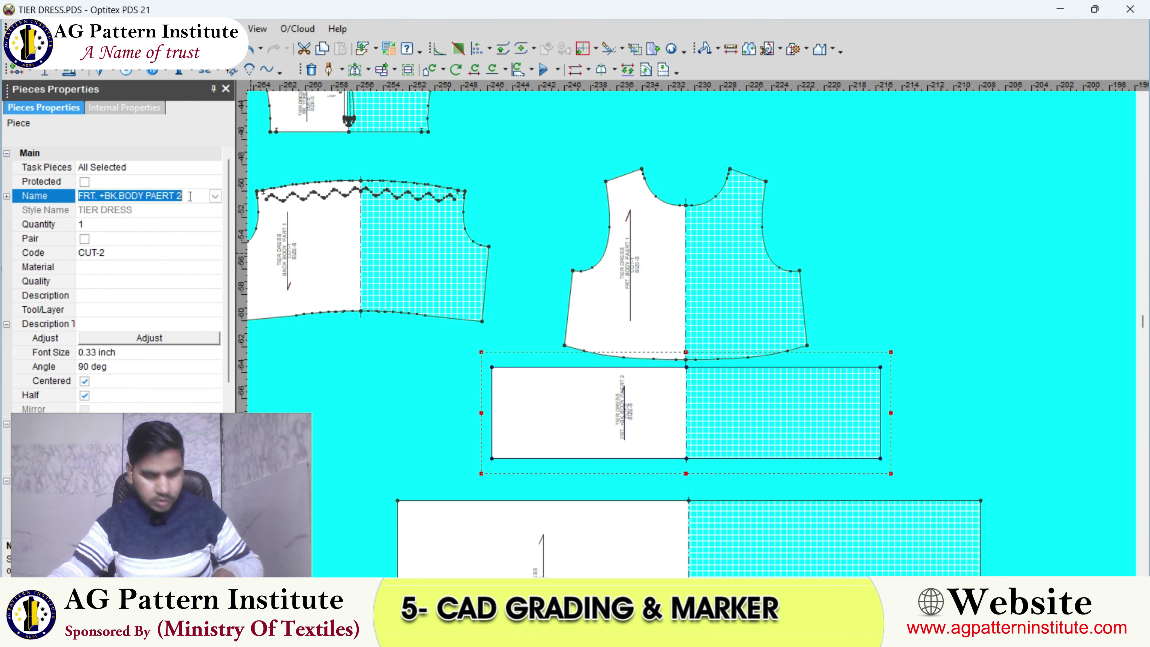
scroll(675, 408, down, 3)
scroll(675, 401, up, 2)
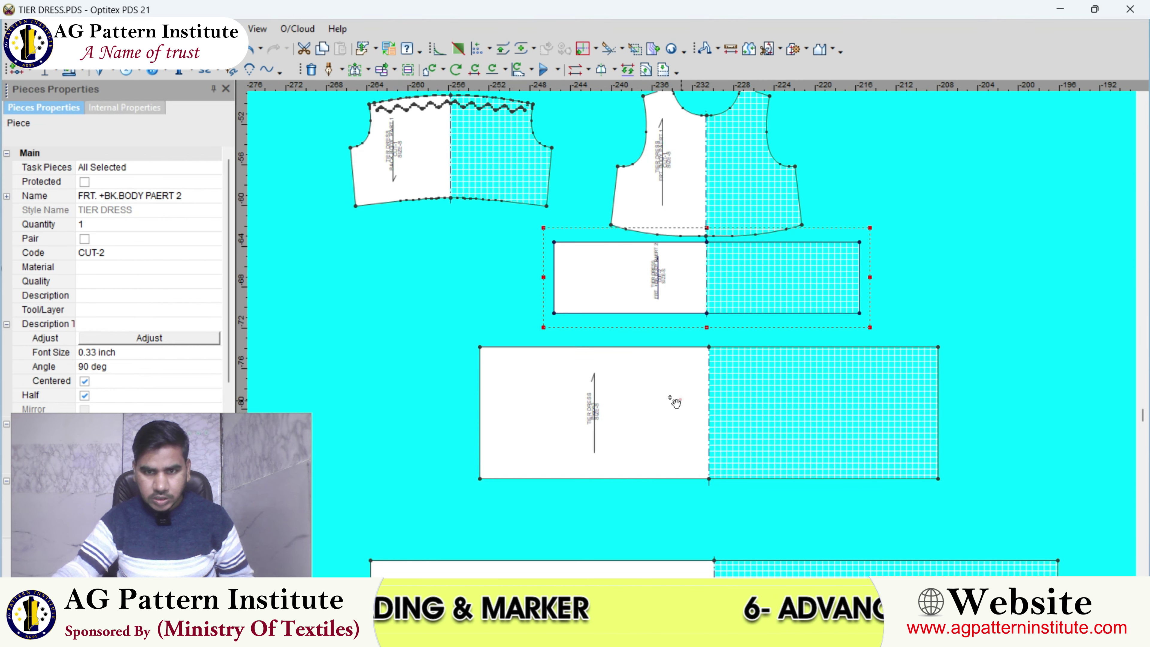
click(681, 399)
click(141, 198)
text(FRT. +BK.BODY PAERT 2)
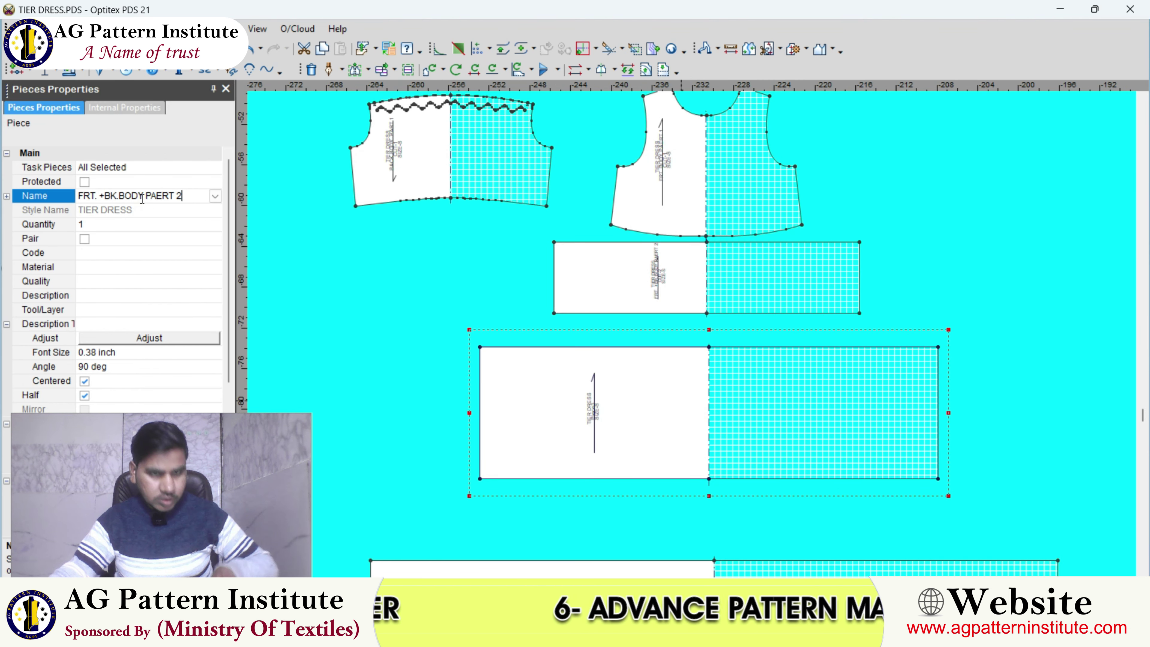
text(3)
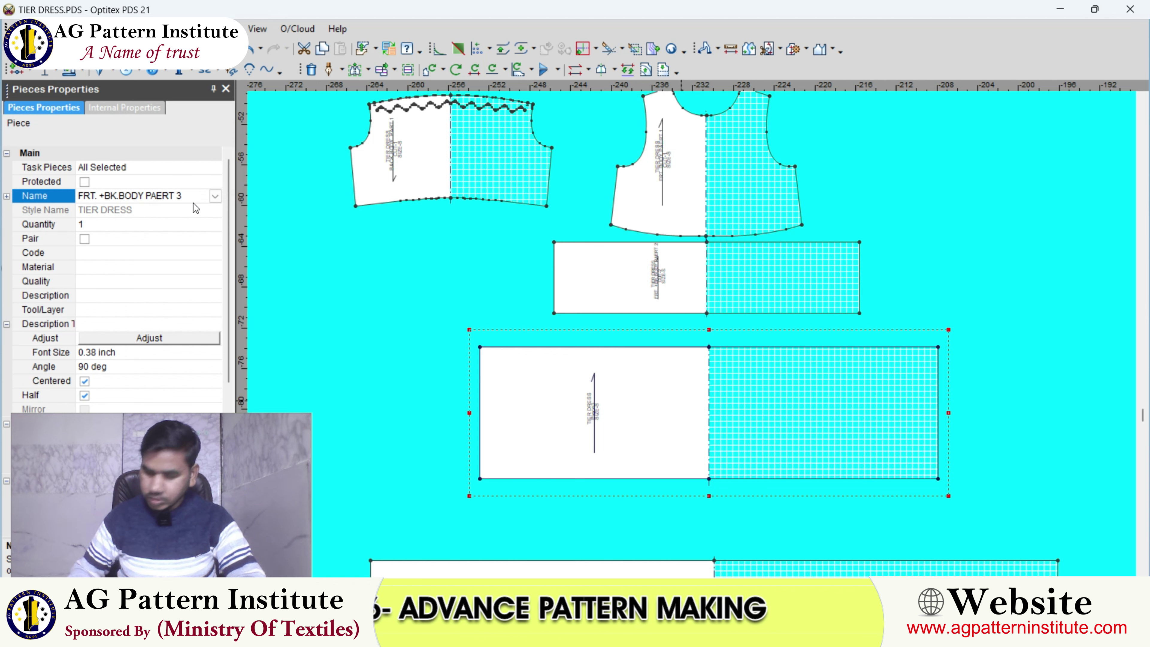
key(Return)
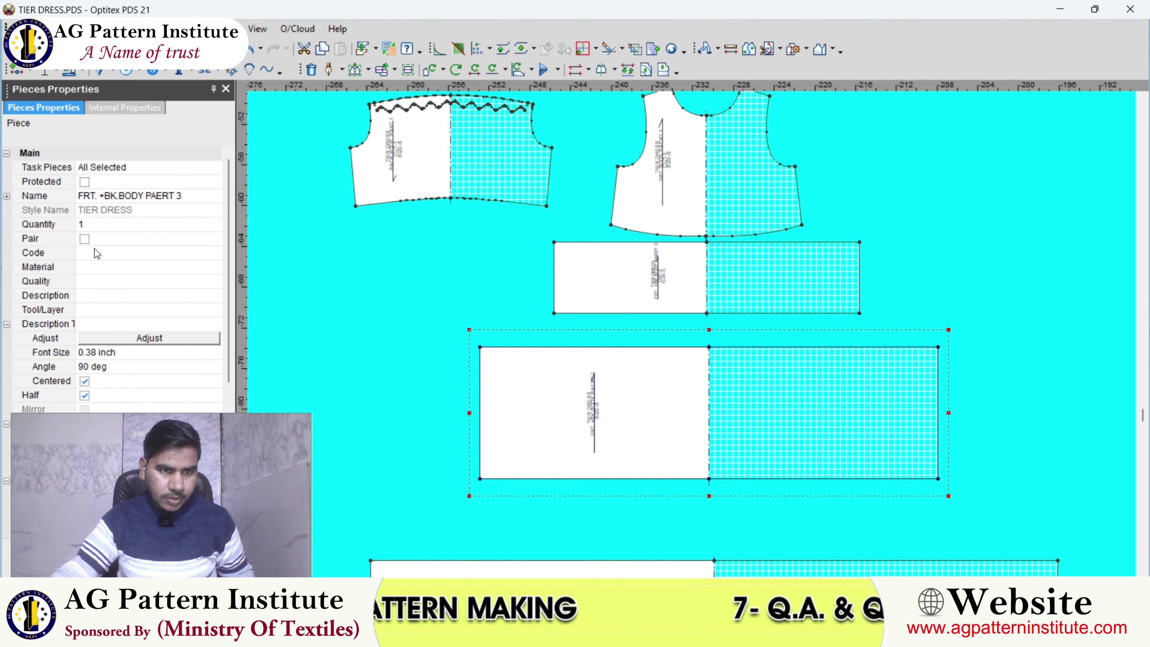
click(94, 250)
text(C)
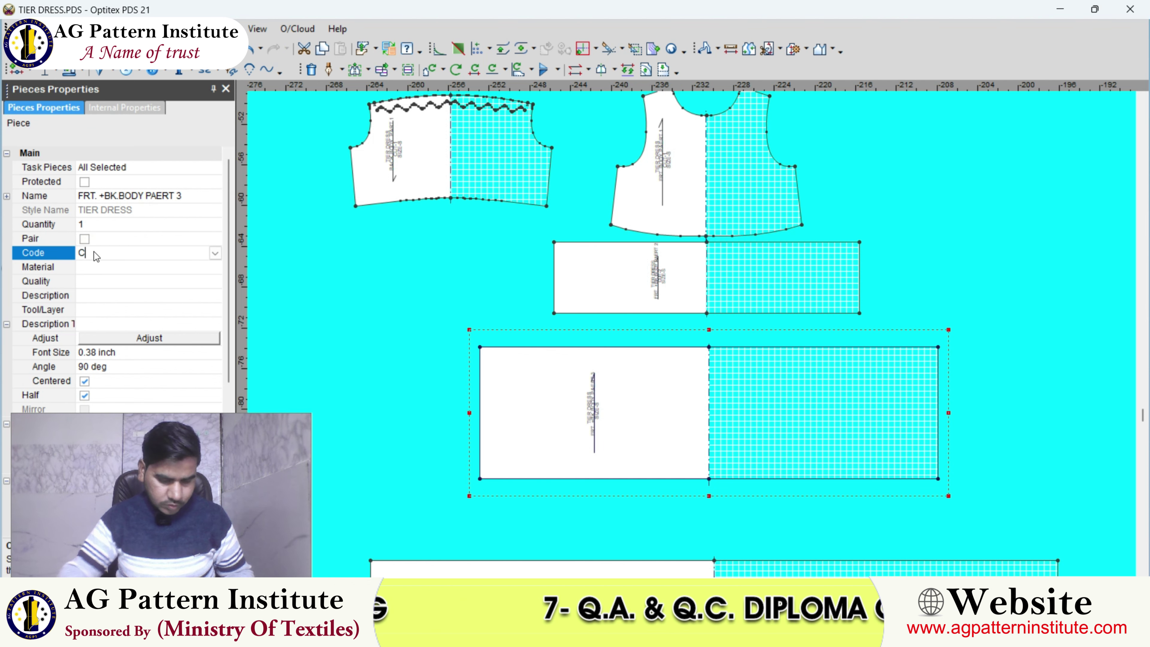
text(UT-2)
key(Return)
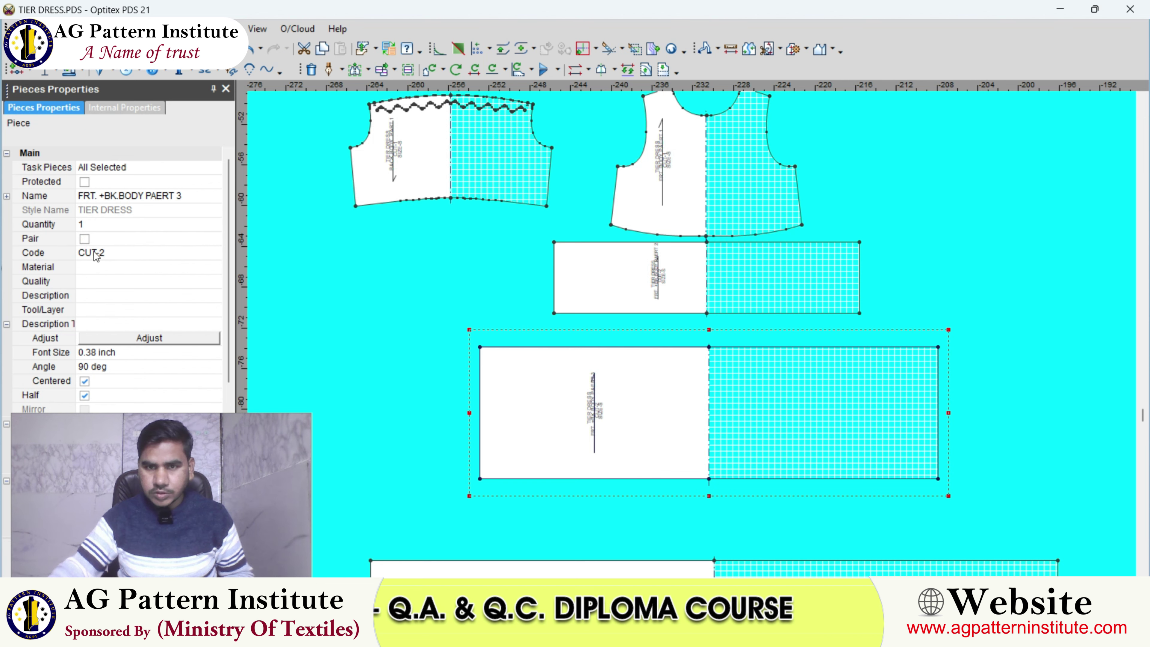
click(701, 403)
- Name the bottom tier piece as TIER part 4 with code CUT-2
scroll(692, 334, down, 2)
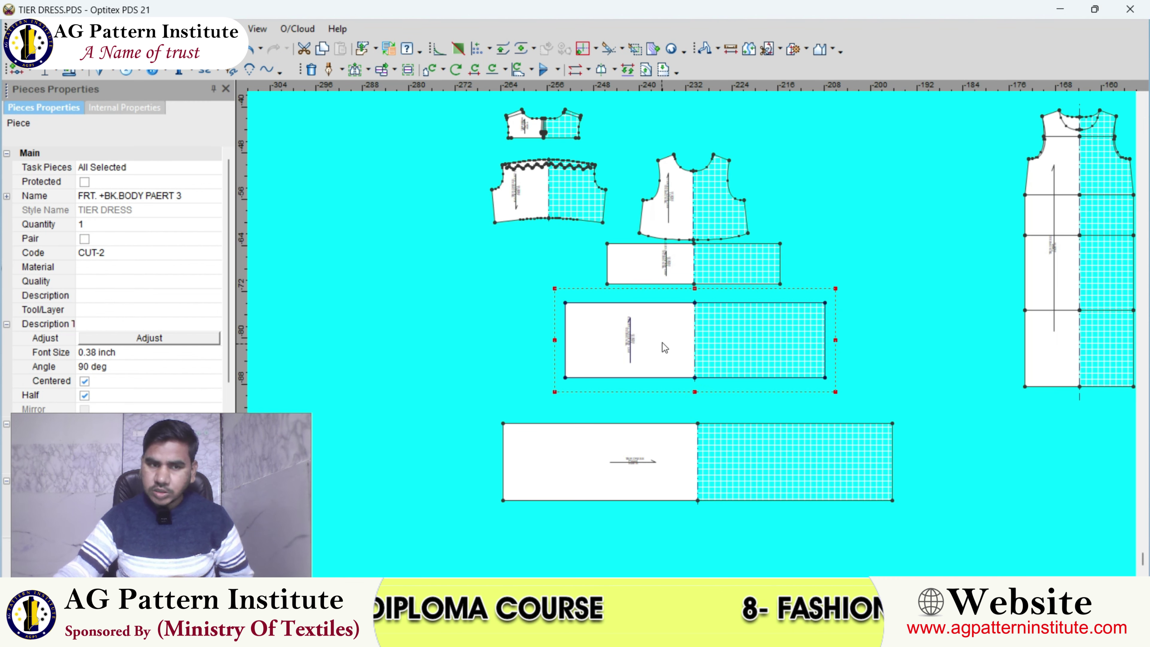
scroll(604, 342, down, 2)
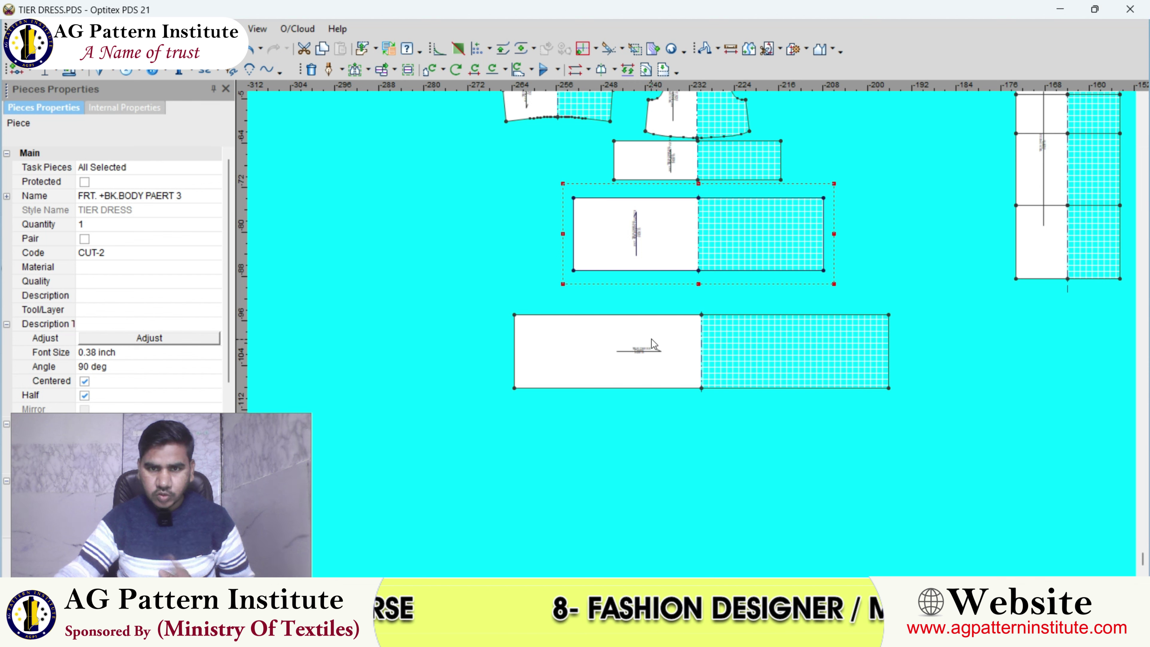
click(674, 343)
click(128, 199)
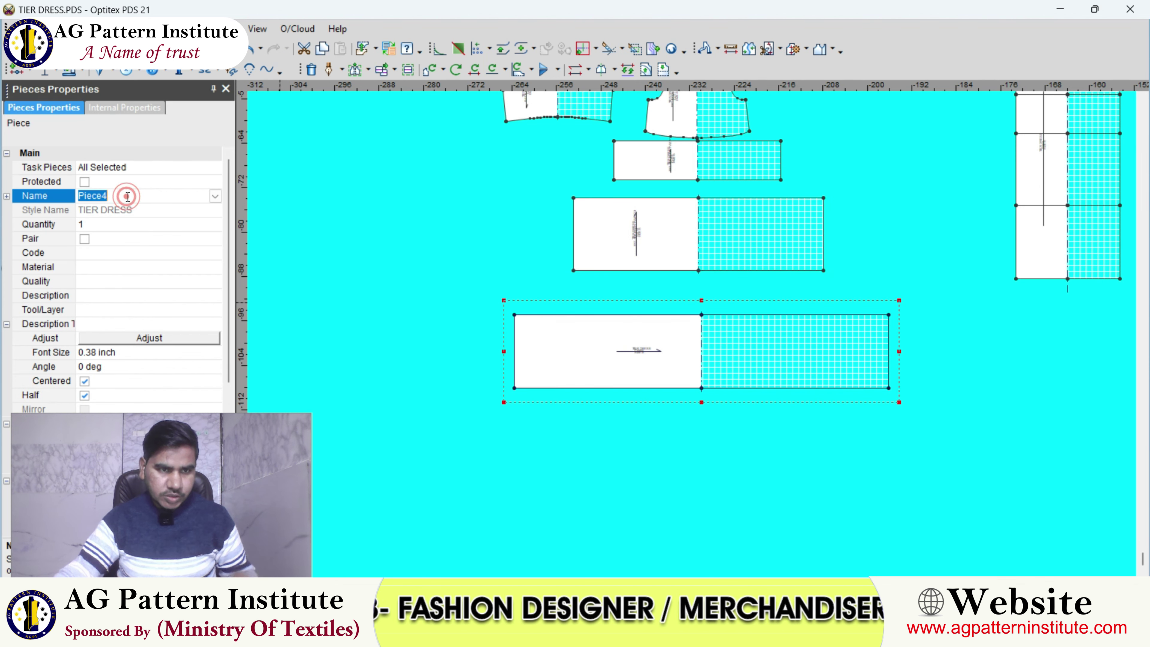
text(FRT. +BK.BODY PAERT 2)
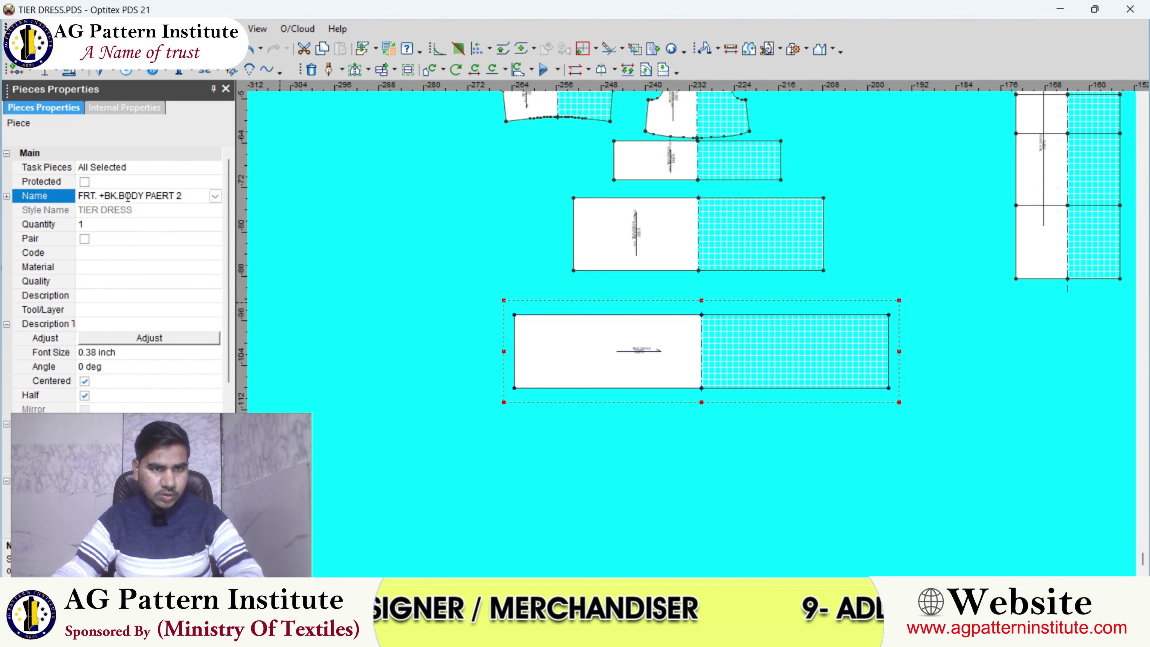
key(BackSpace)
text(4)
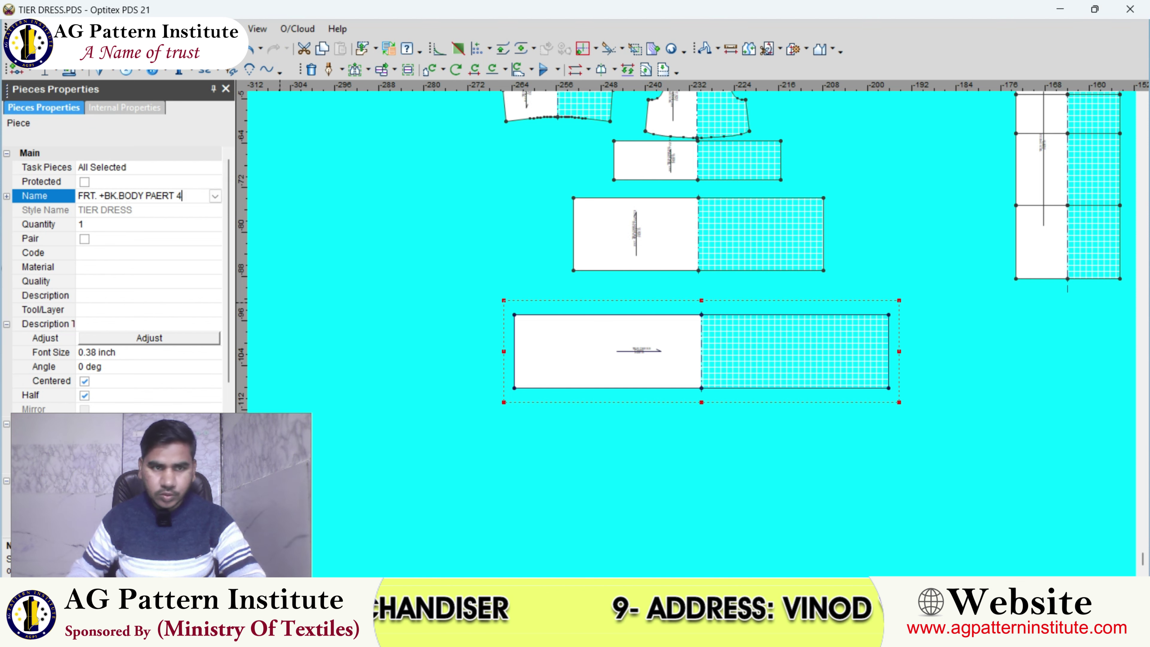
key(Return)
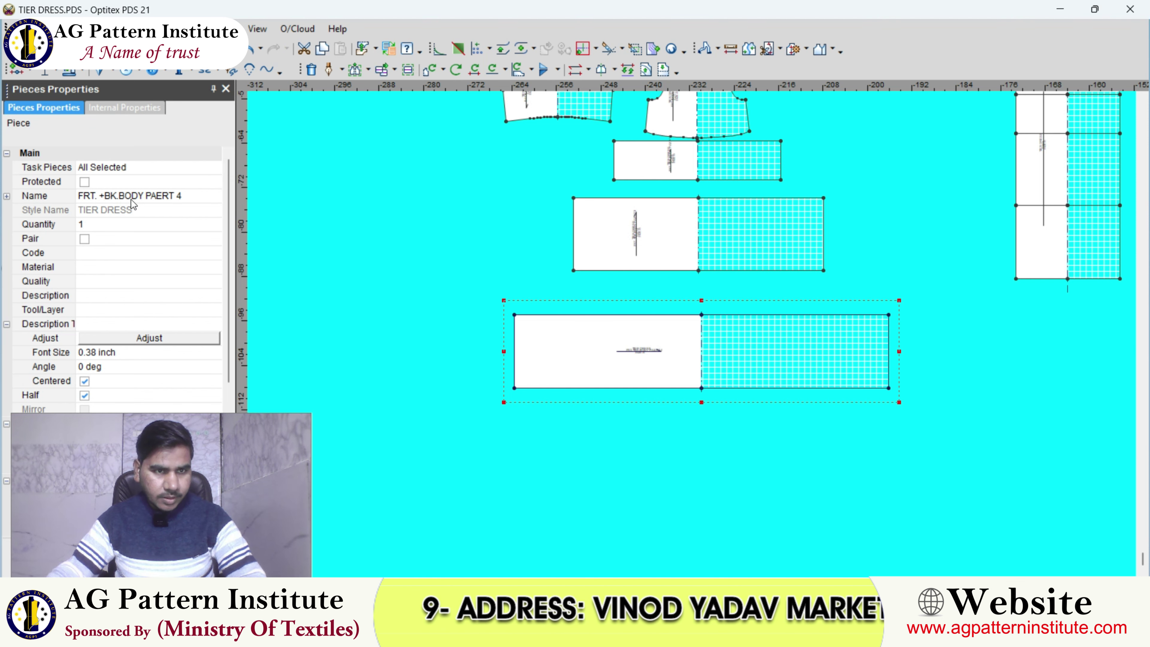
click(117, 195)
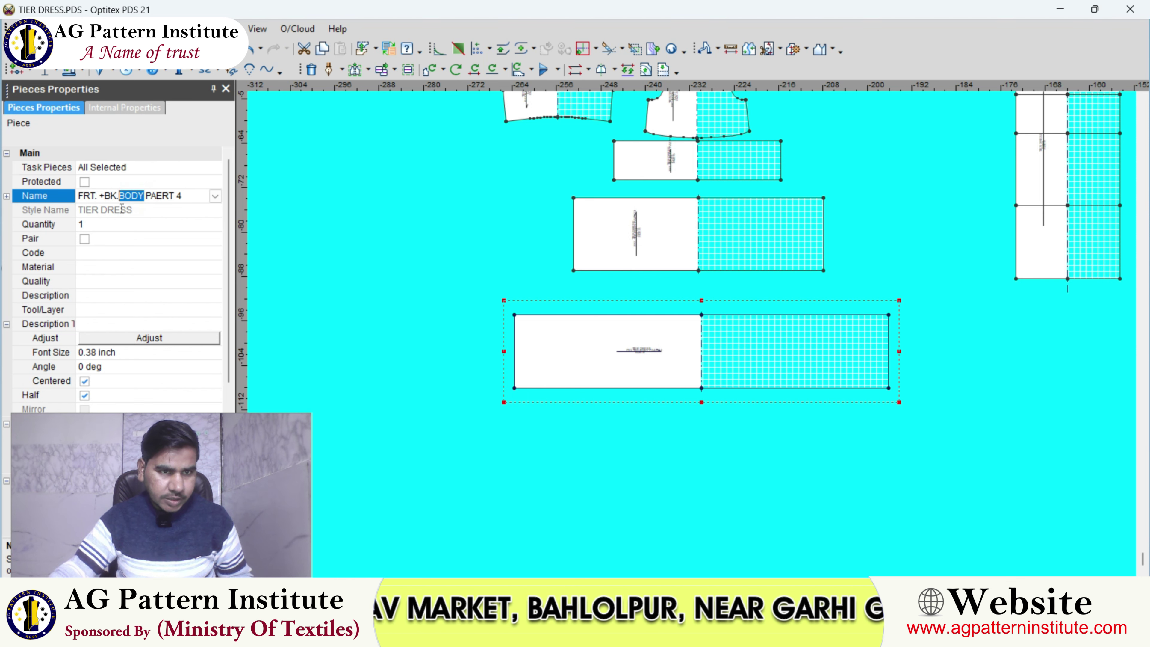
text(TIE)
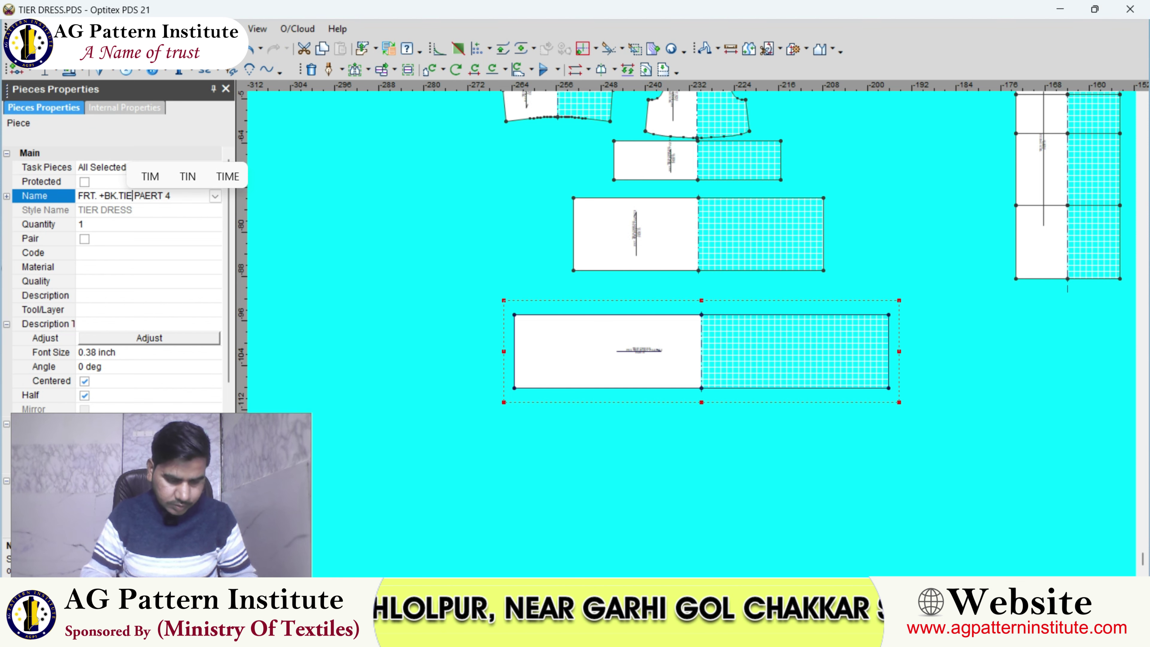
text(R)
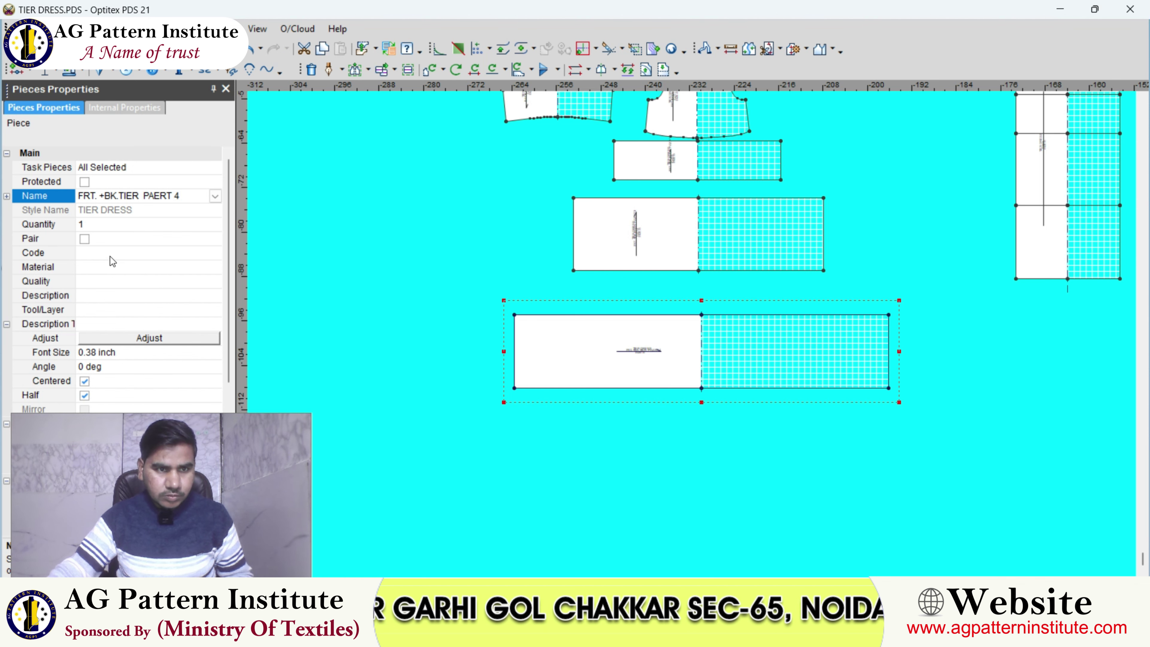
click(110, 257)
text(UT)
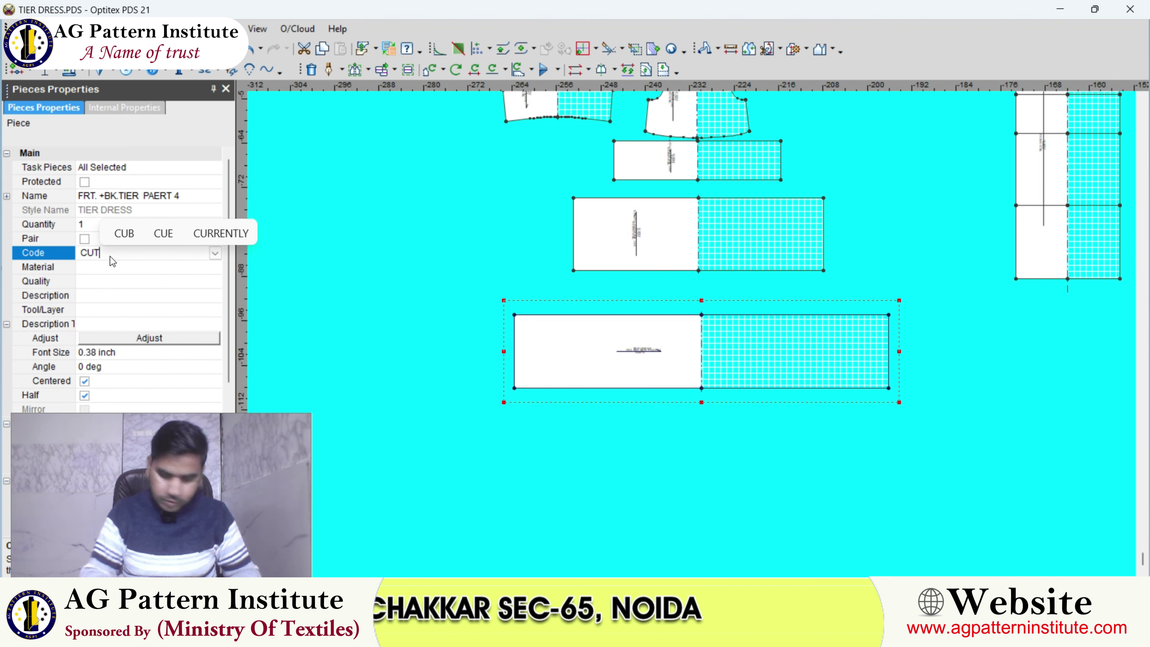
text(-2)
key(Return)
- Replace BODY with TIER in the middle and upper tier names, making 'FRT. BK. TIER PAERT 2'
click(645, 224)
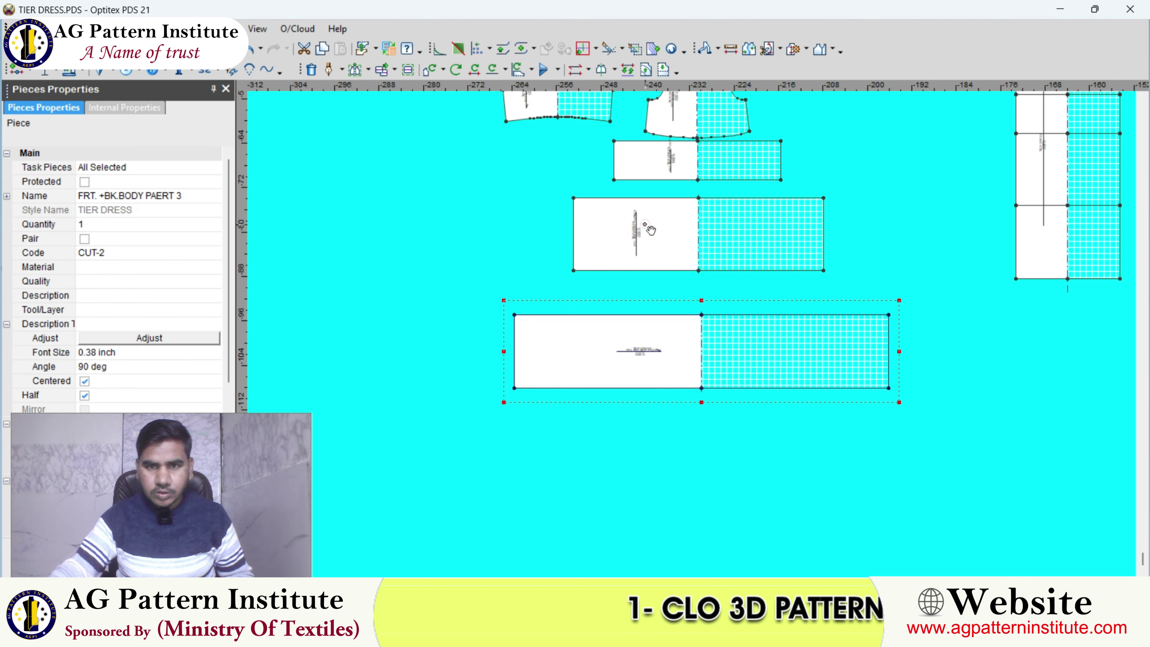
click(143, 196)
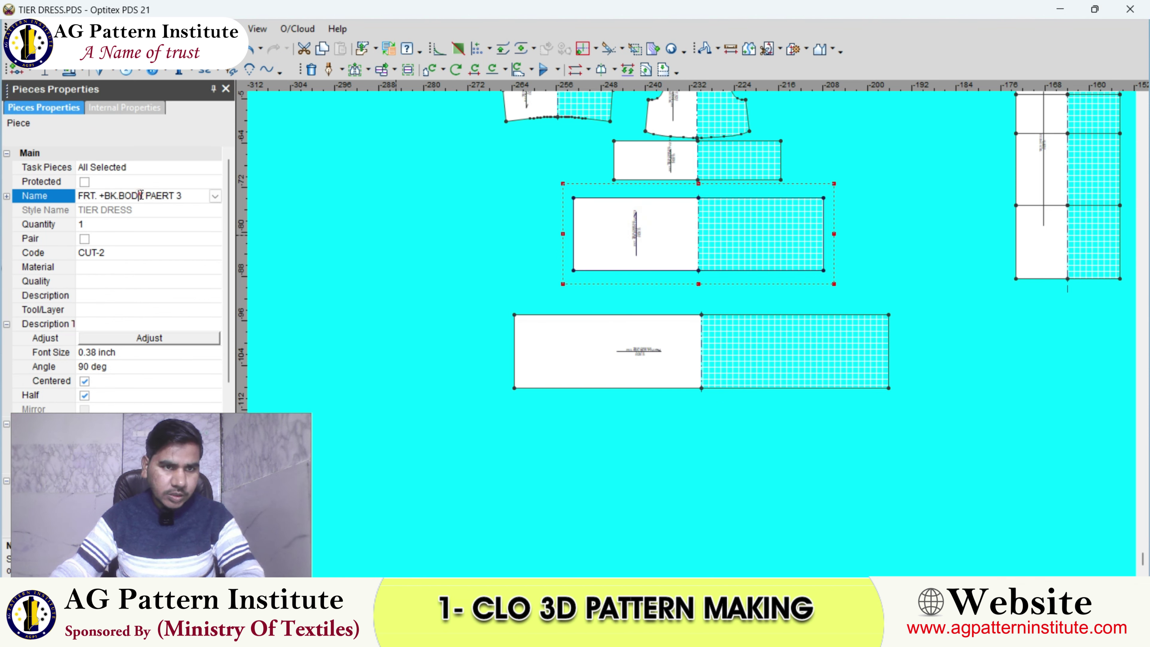
key(BackSpace)
key(BackSpace)
key(BackSpace)
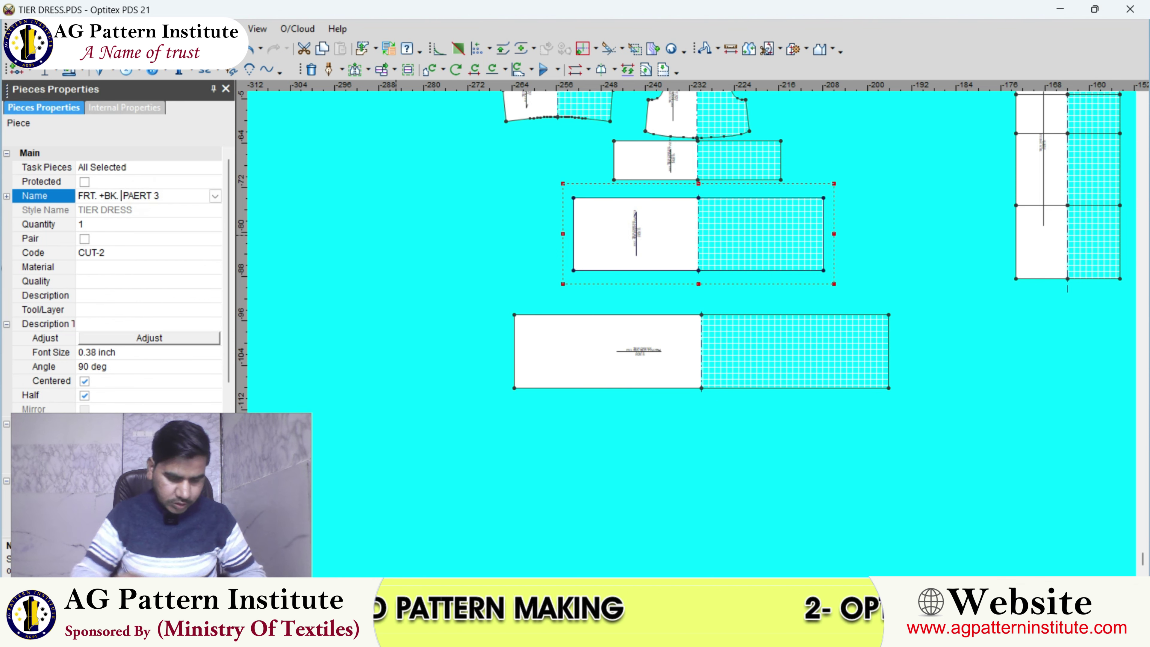
text(TIER)
key(Return)
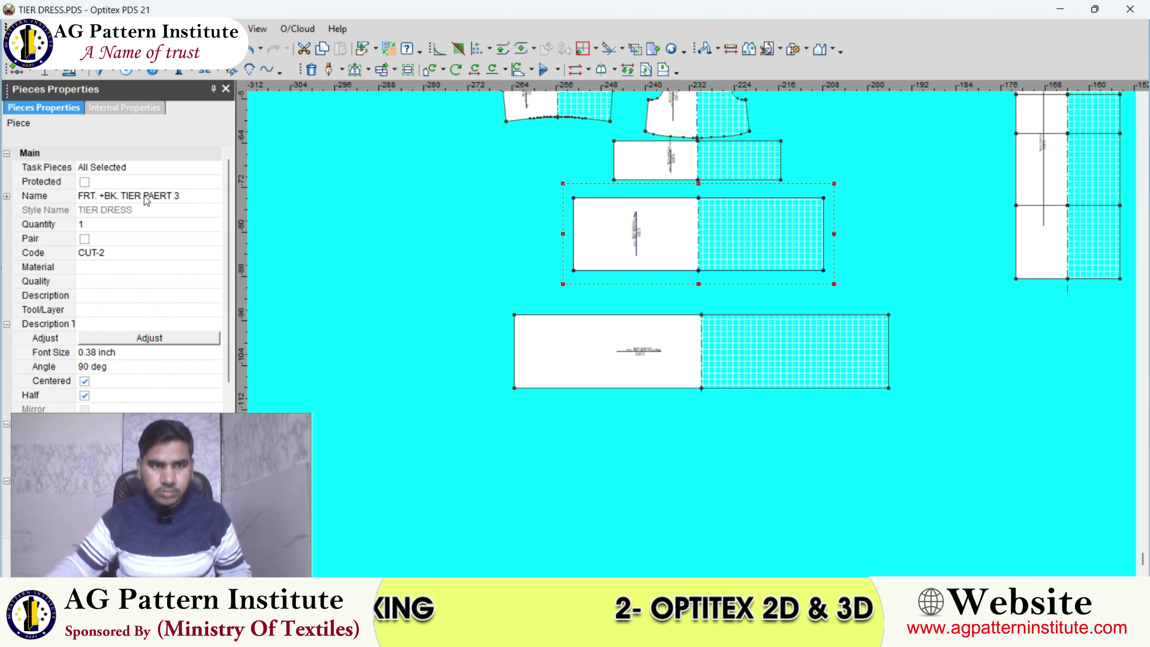
click(726, 168)
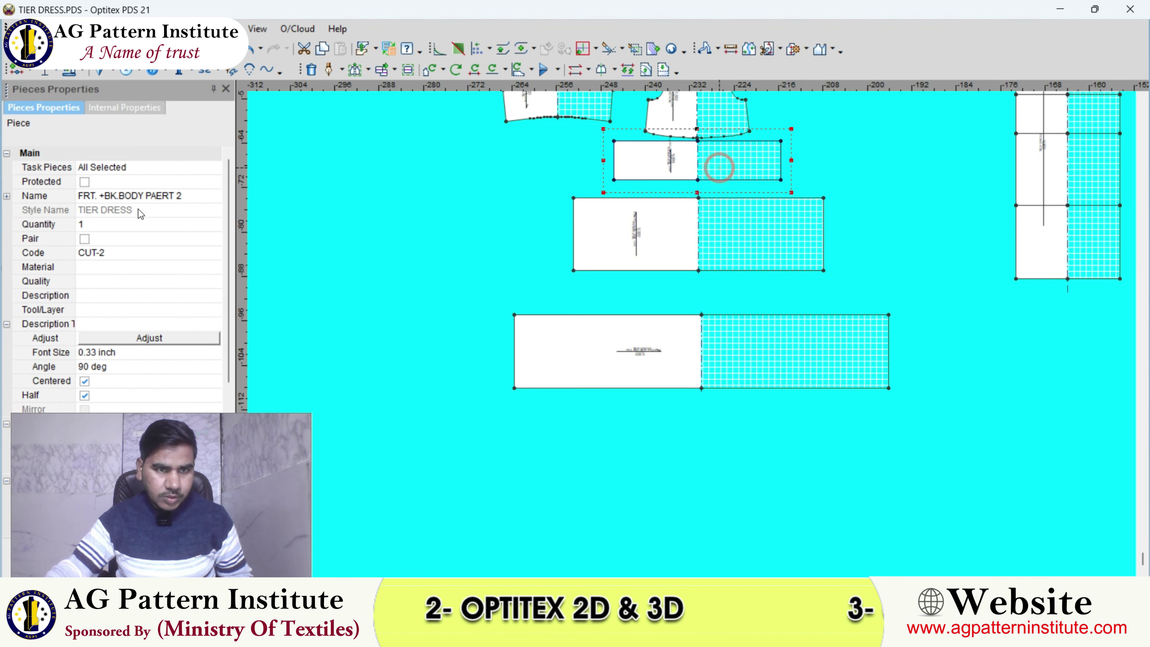
click(144, 197)
double_click(144, 196)
key(BackSpace)
key(BackSpace)
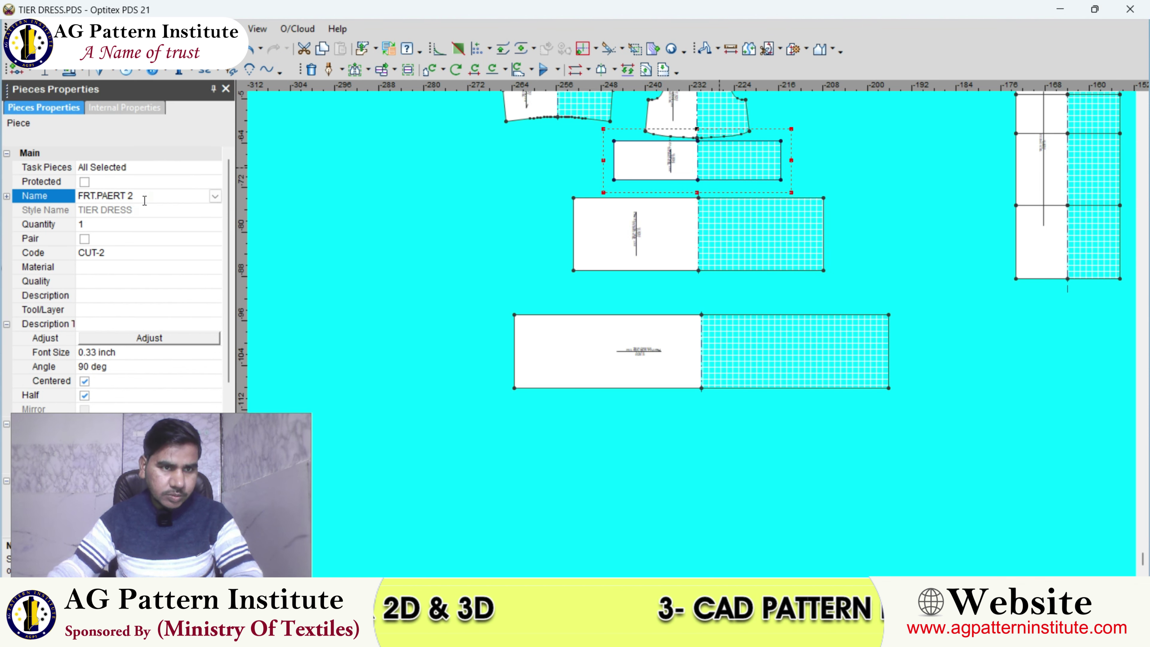
text(K. )
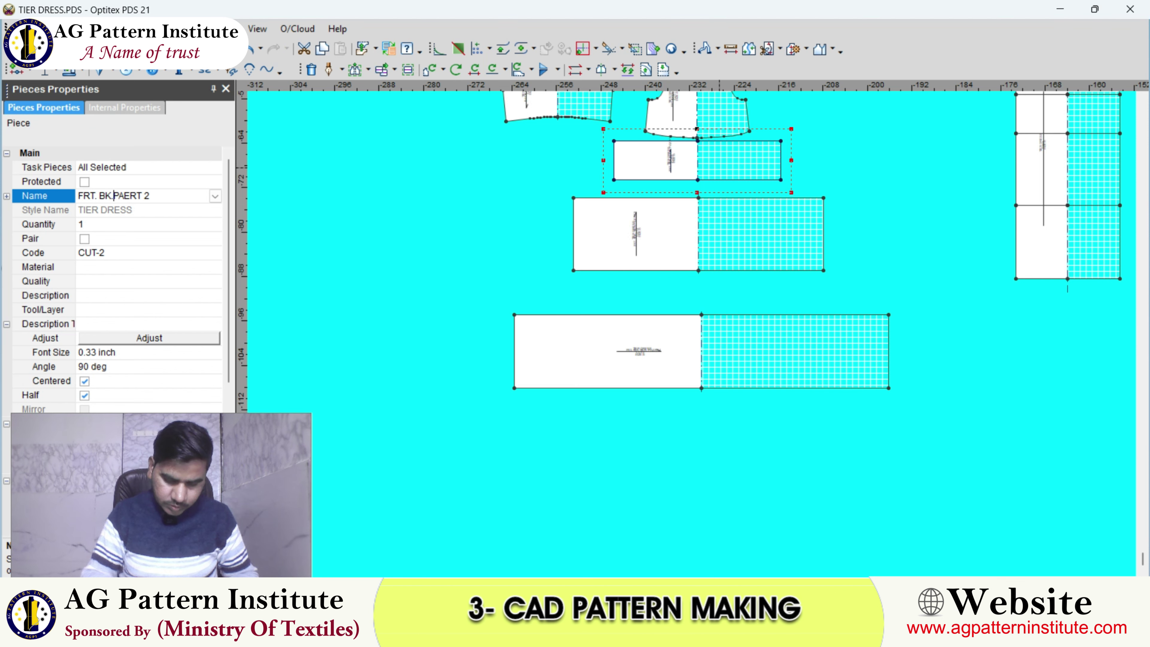
text(TI)
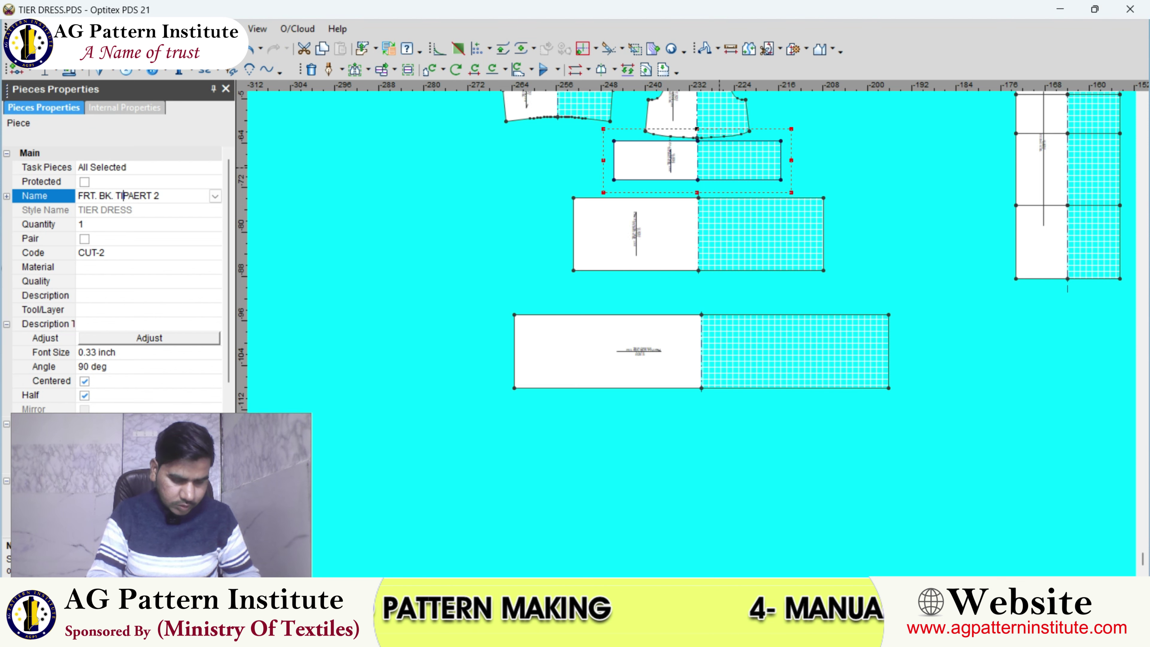
text(ER)
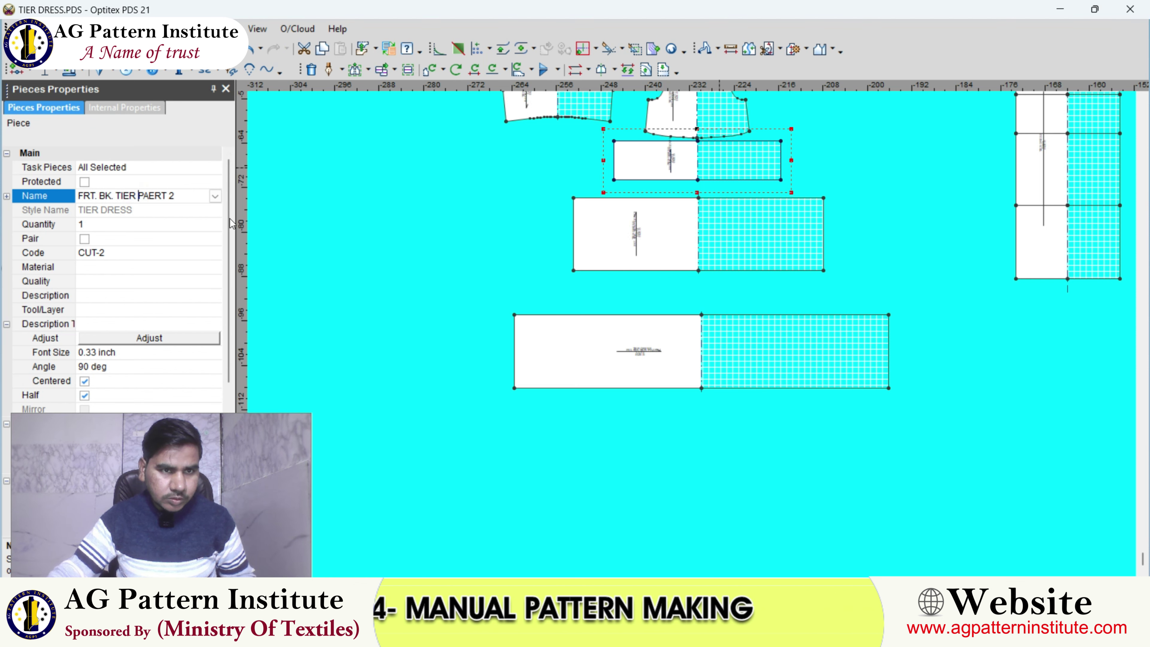
click(393, 210)
- Zoom around the pattern pieces and select the upper tier rectangle
scroll(703, 347, down, 2)
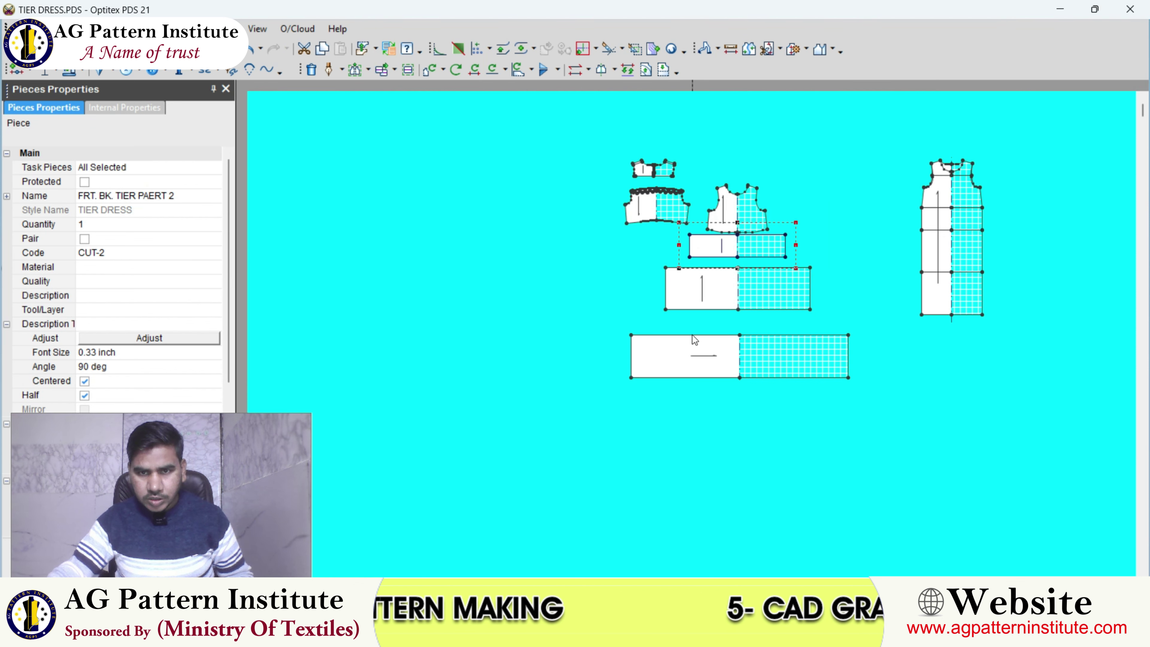
scroll(692, 335, down, 1)
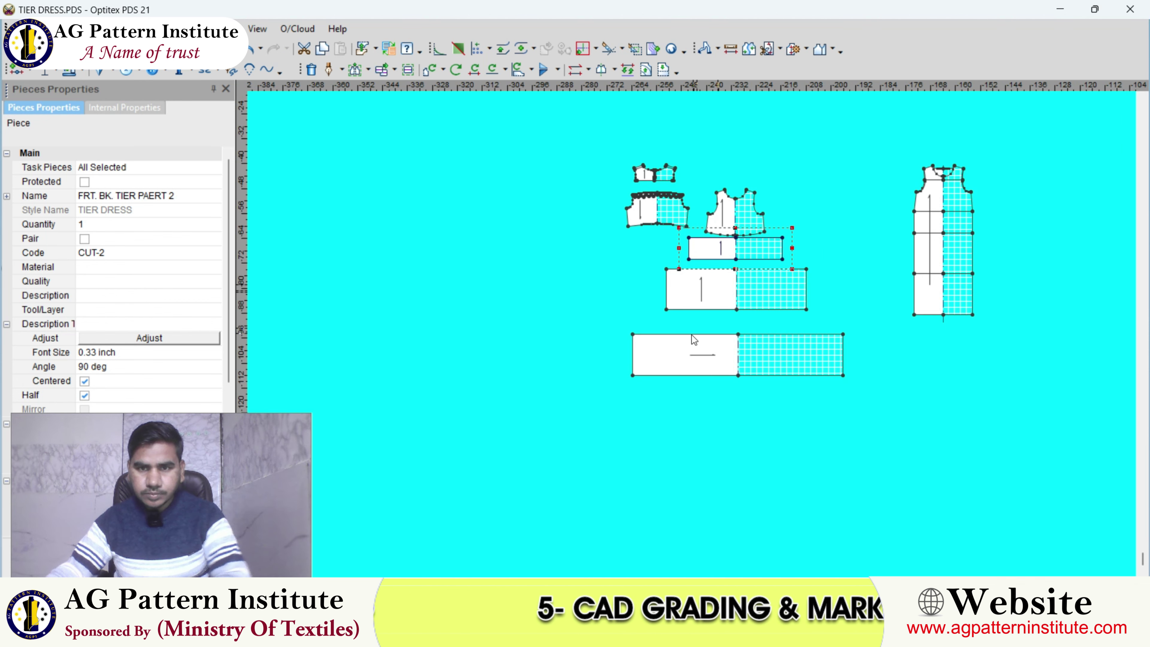
scroll(692, 334, up, 3)
scroll(693, 335, down, 2)
scroll(692, 335, down, 2)
scroll(696, 313, up, 2)
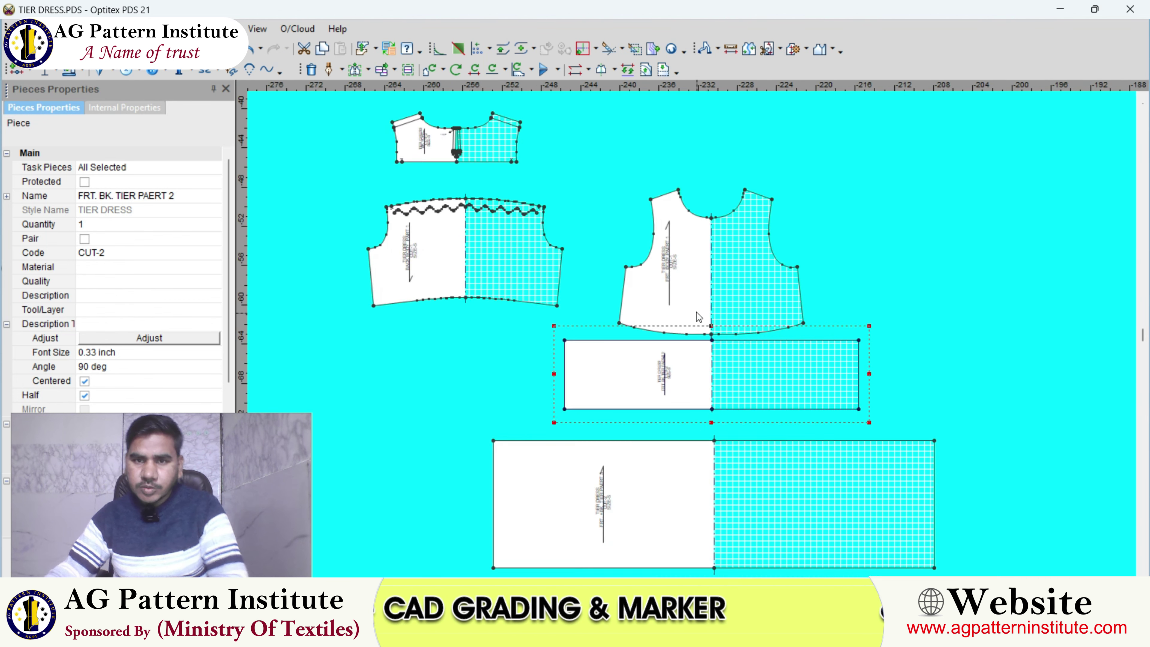
click(697, 312)
scroll(696, 312, up, 2)
scroll(692, 334, down, 2)
scroll(692, 335, up, 1)
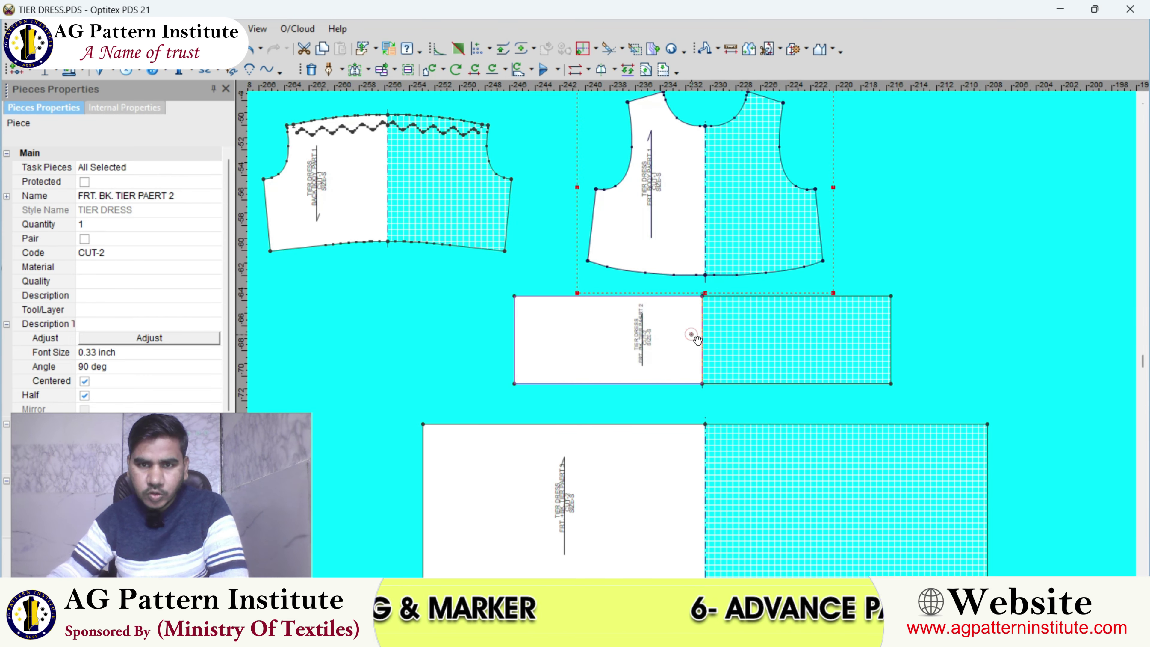
click(692, 334)
- Create a wave line across the upper tier's top edge to the centre fold
click(267, 70)
scroll(662, 368, up, 2)
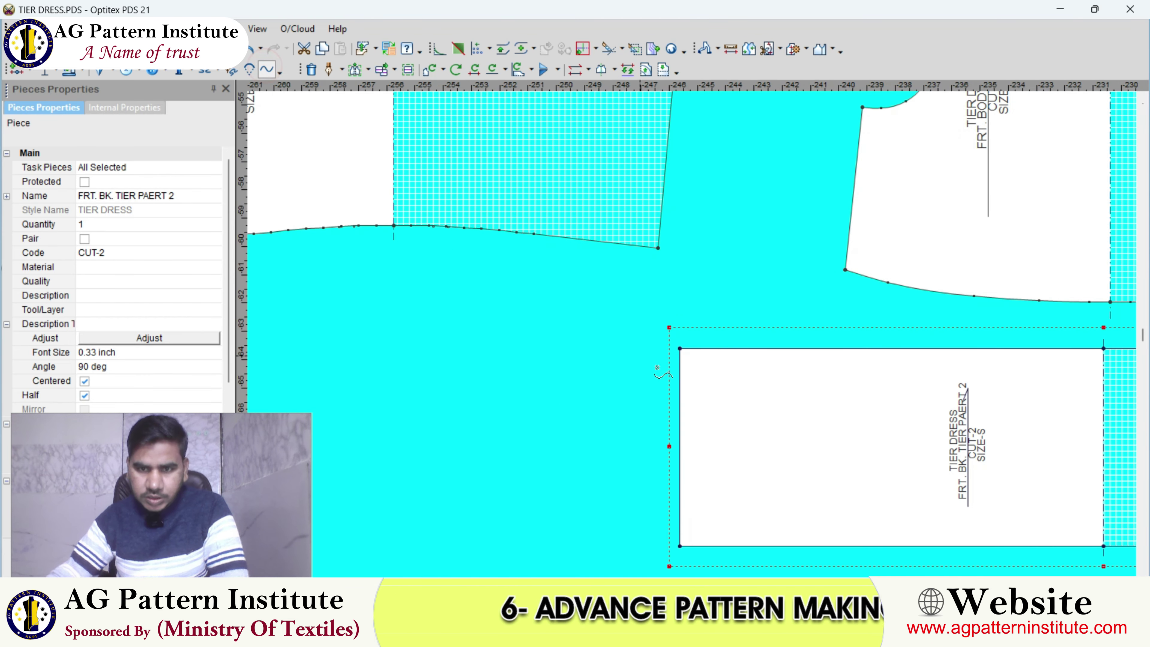
click(690, 372)
key(Return)
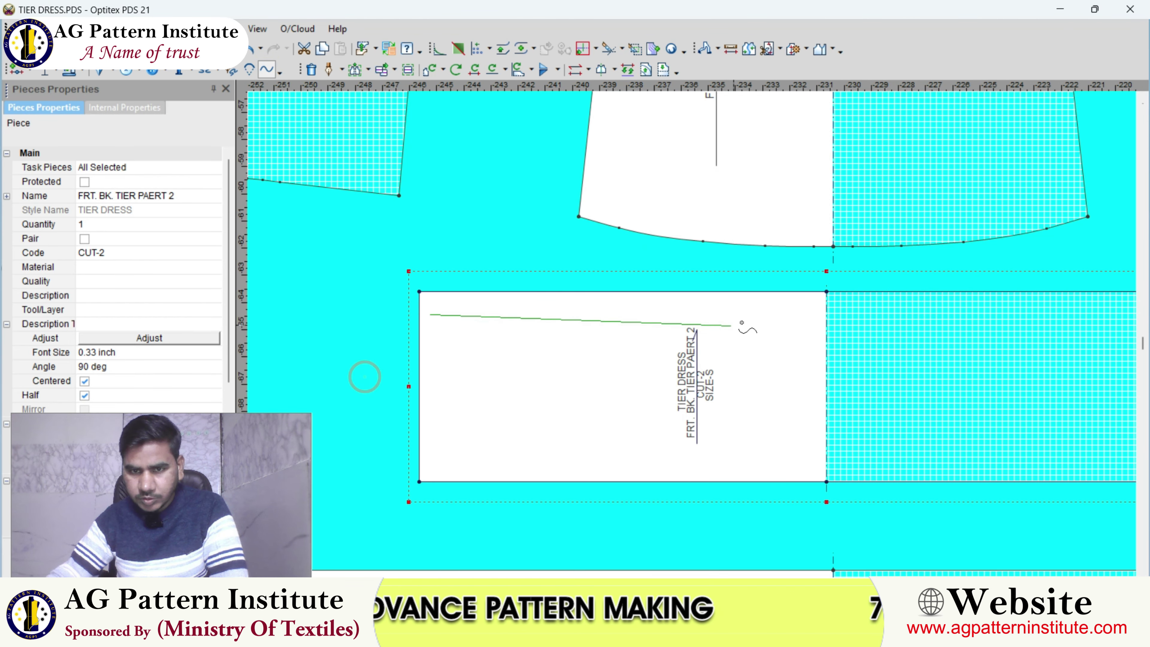
click(826, 311)
click(364, 377)
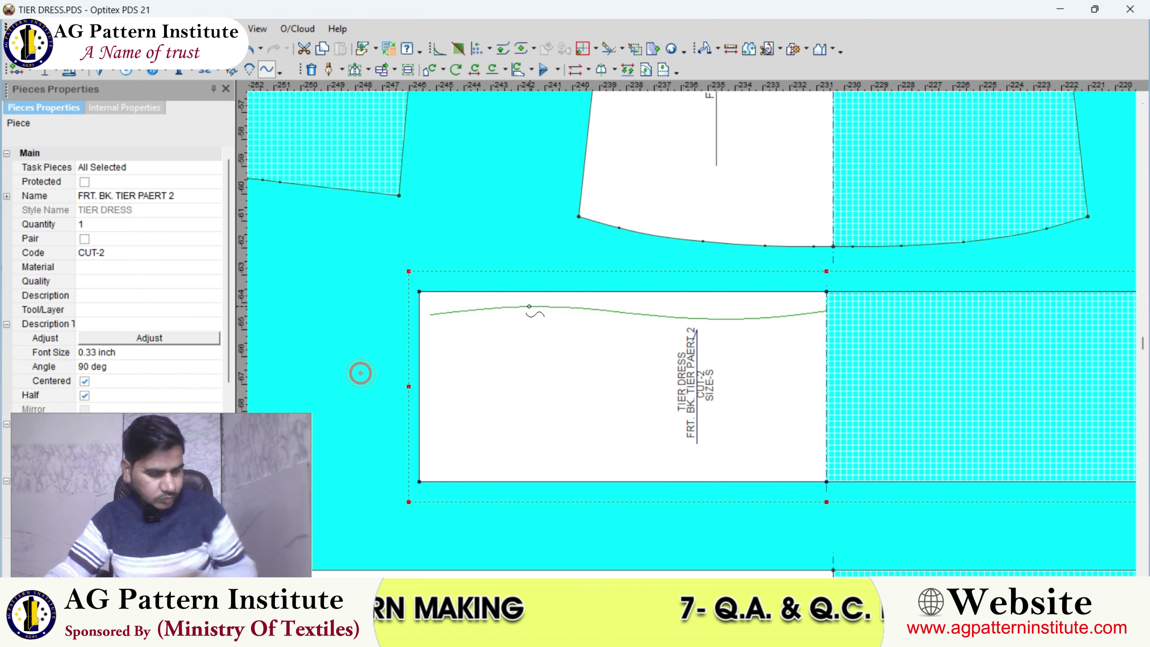
click(463, 302)
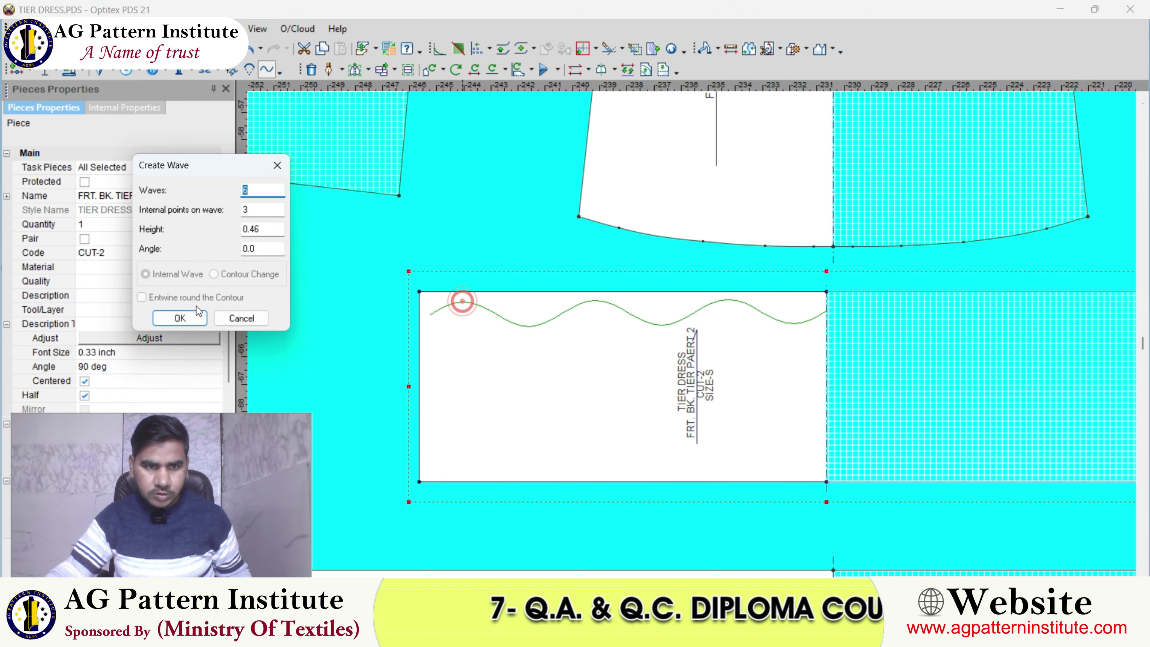
click(186, 317)
- Add a wave with more, shorter curves across the lower tier's top edge
click(496, 400)
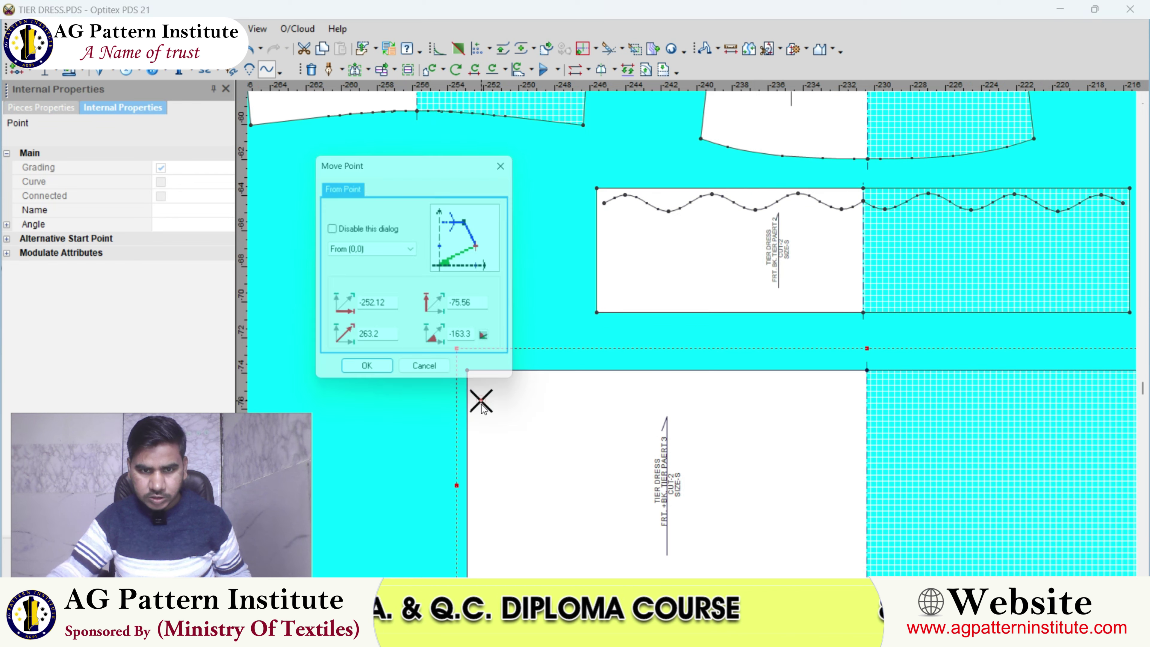
click(368, 376)
click(863, 392)
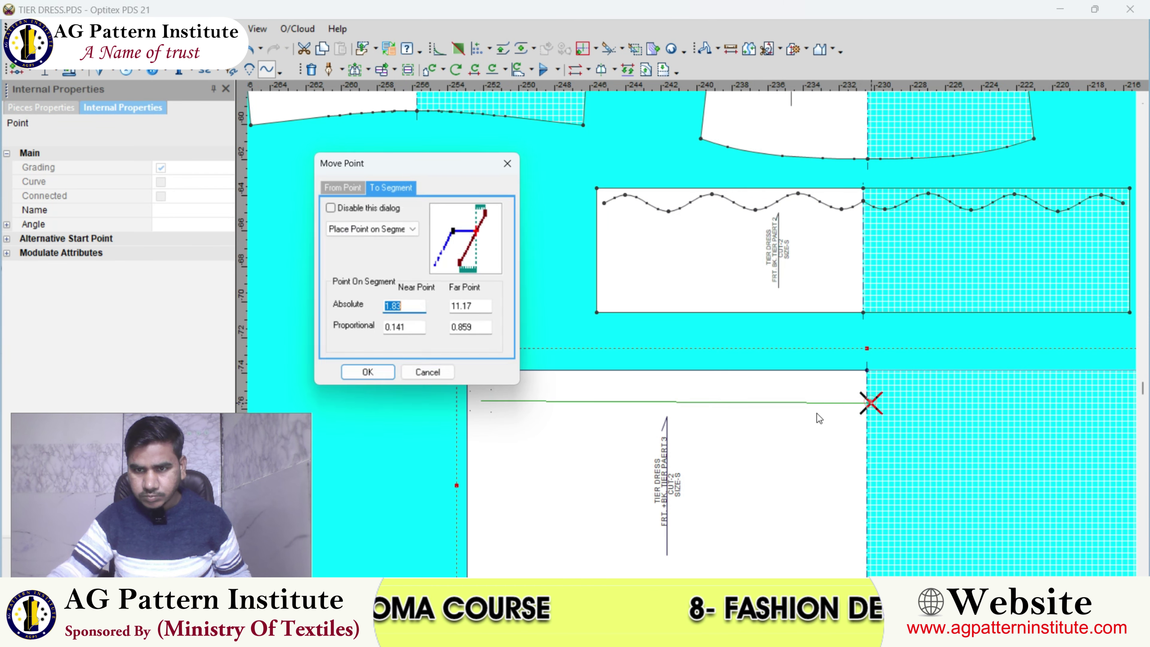
click(368, 375)
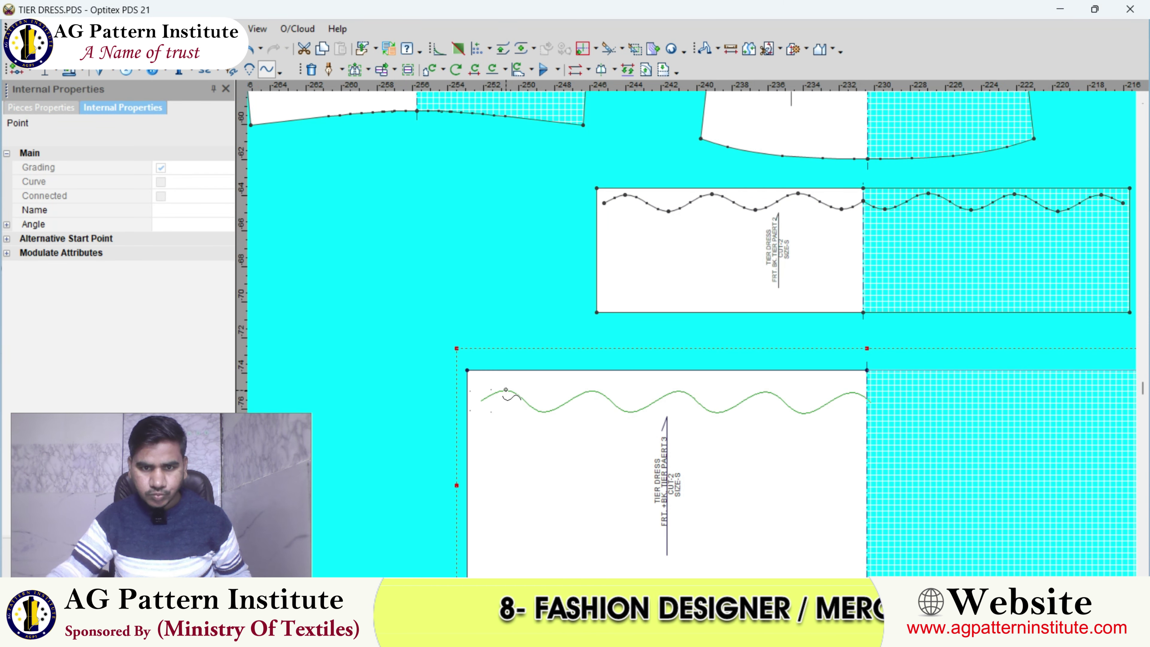
click(506, 390)
click(191, 321)
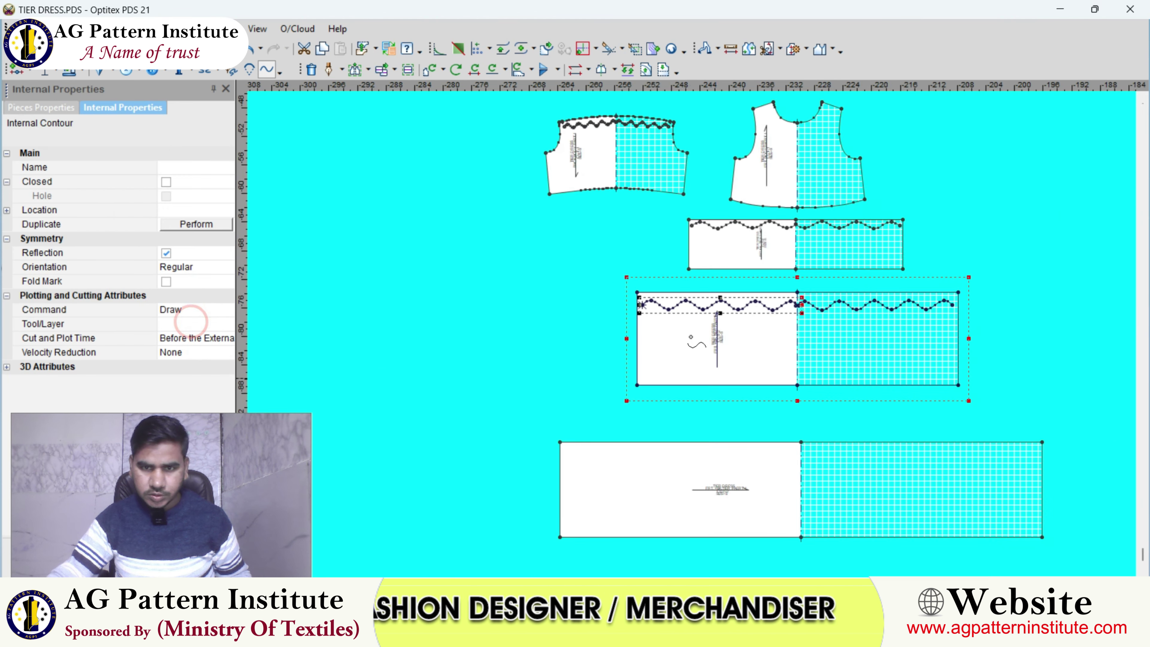
- Create a wave across the bottom tier piece's top edge, then exit wave drawing
click(536, 385)
click(381, 380)
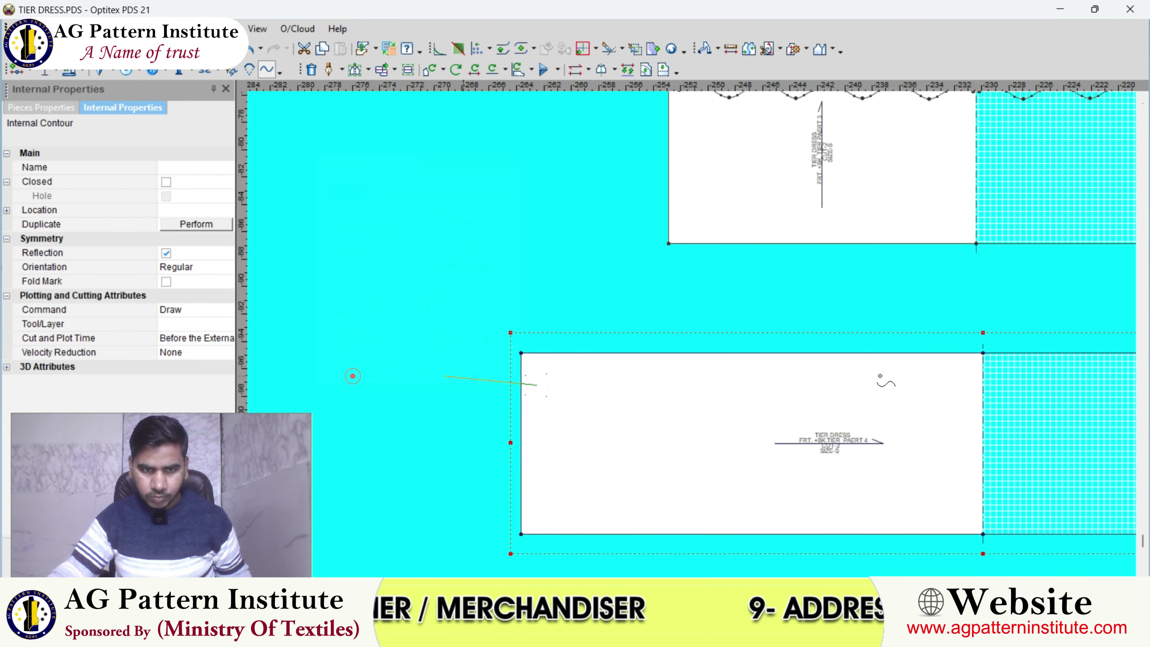
click(750, 340)
click(368, 376)
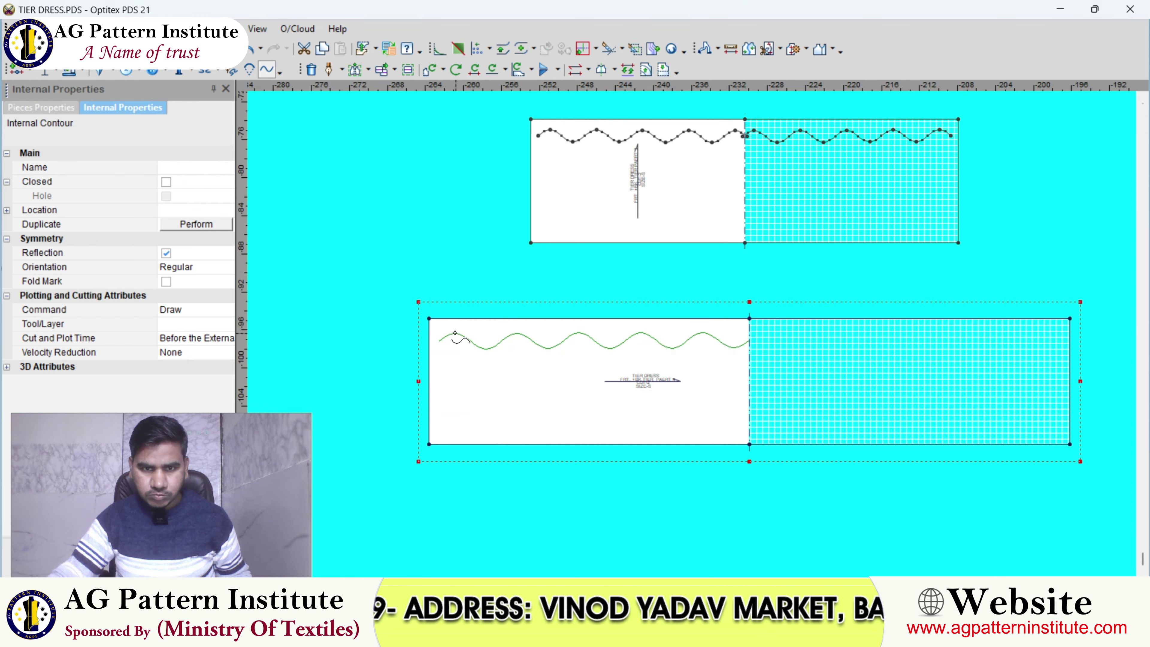
click(458, 331)
click(188, 317)
right_click(692, 335)
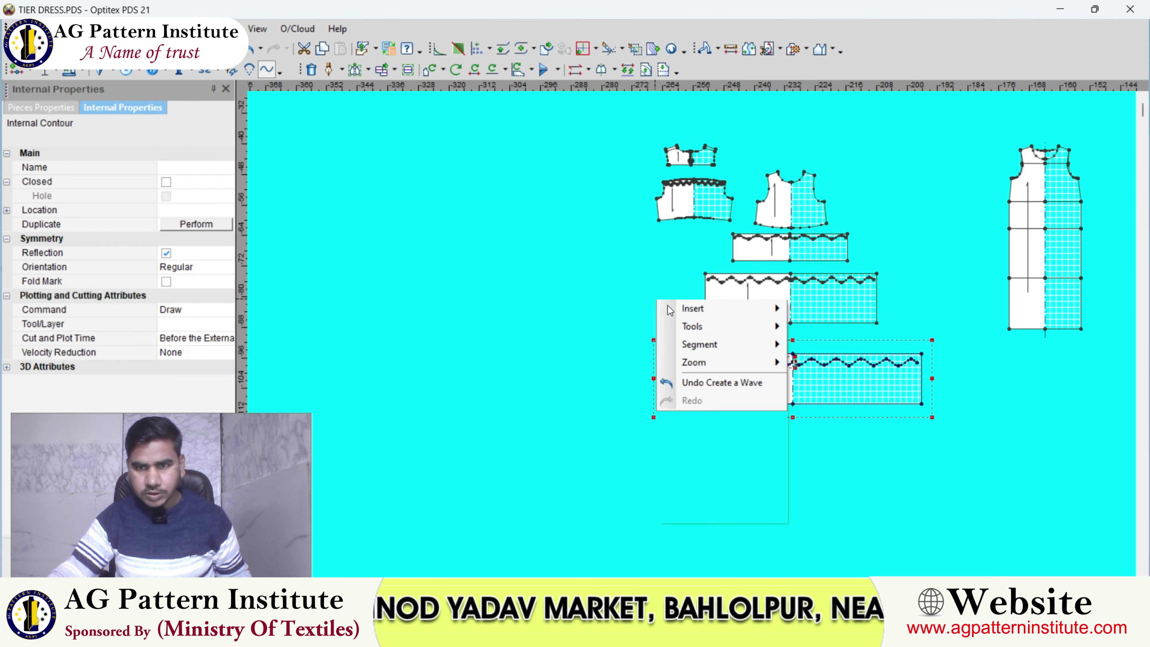
click(678, 330)
- Reopen the blue tiered dress reference photo
scroll(694, 335, up, 2)
scroll(692, 334, down, 1)
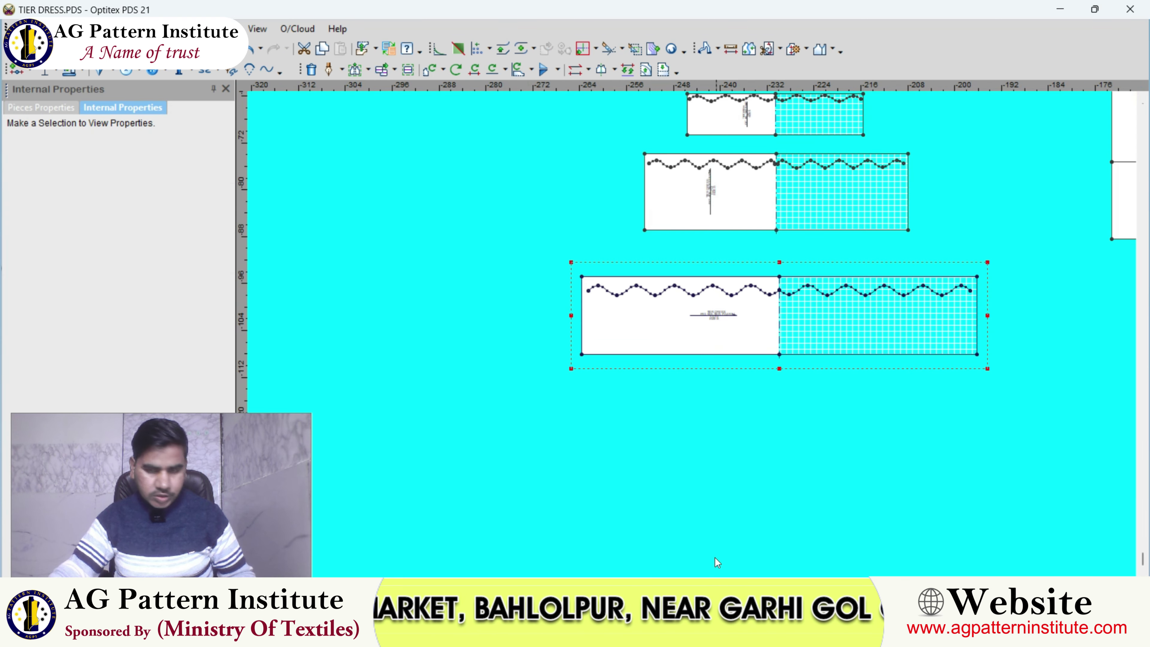
click(742, 526)
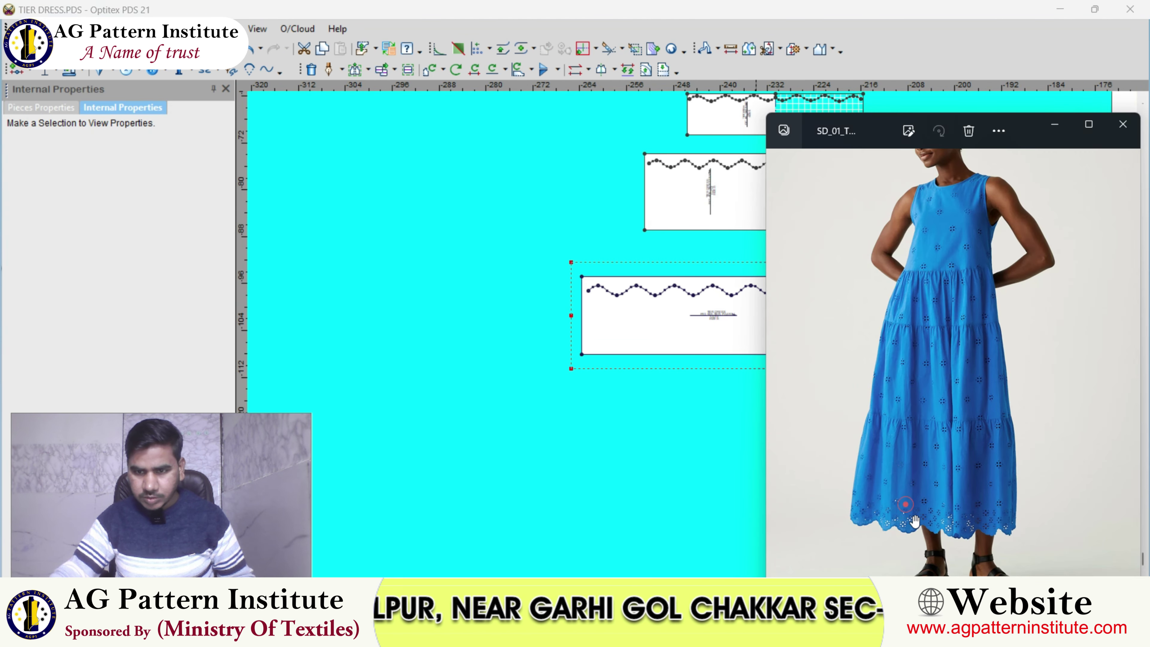
- Leave the dress photo and return to the pattern pieces in Optitex
scroll(888, 516, up, 2)
scroll(911, 498, up, 2)
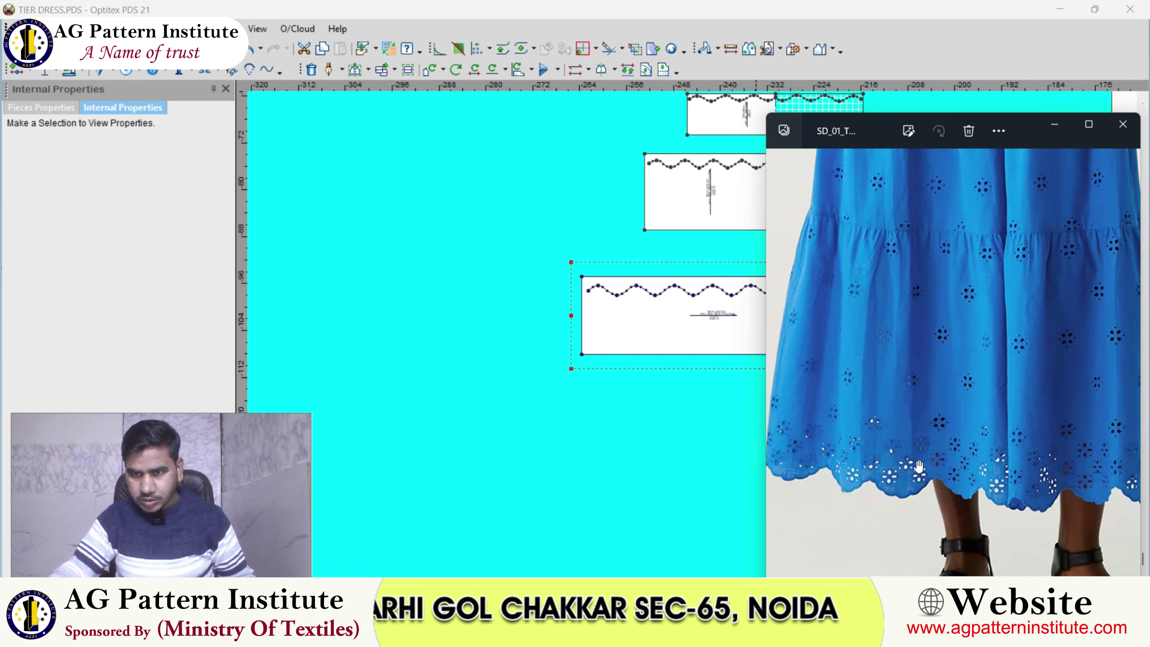
scroll(915, 478, up, 1)
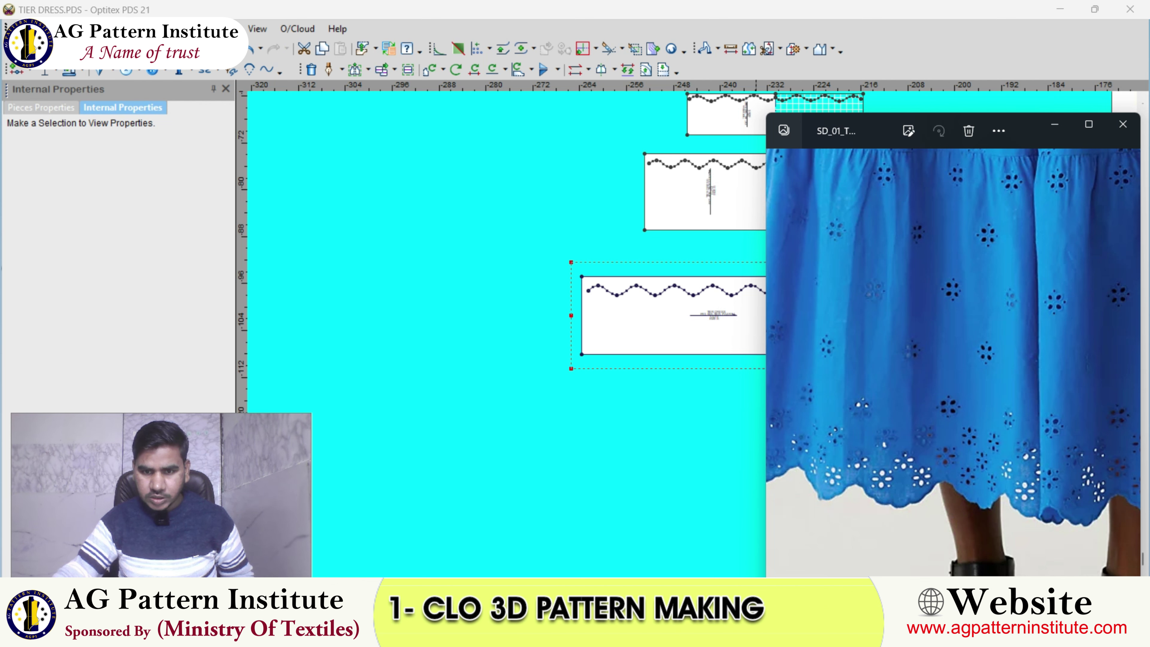
key(alt+Tab)
scroll(670, 353, up, 2)
scroll(663, 327, up, 2)
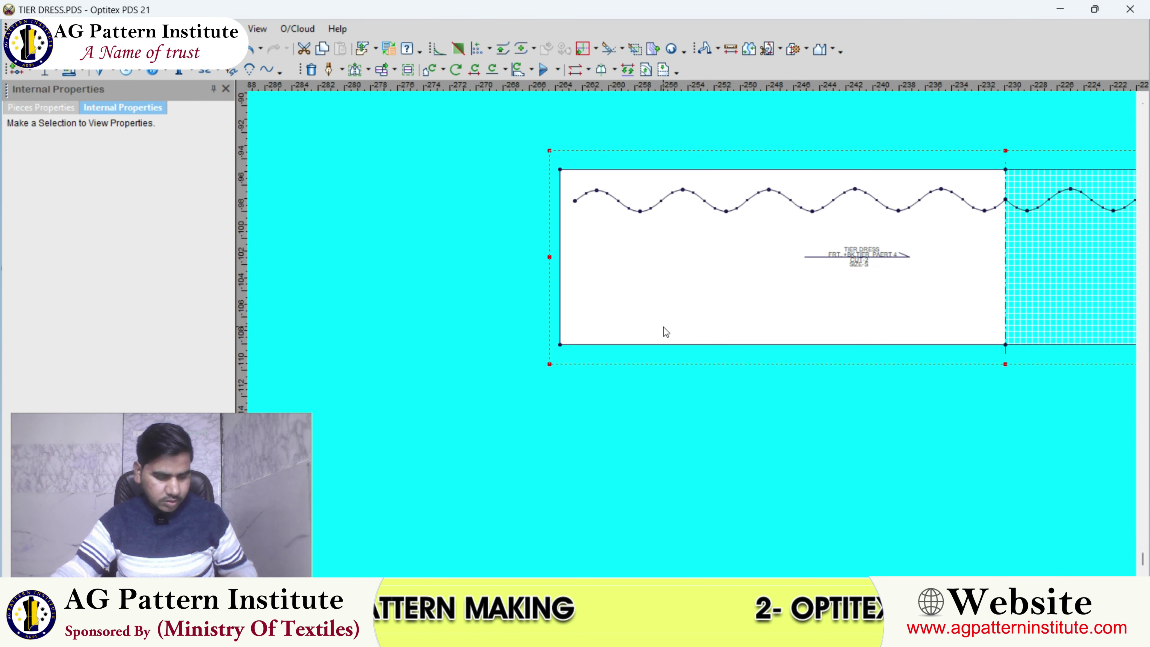
scroll(670, 329, up, 2)
- Add the note 'READY SCALPING EDGE' near the bottom tier's lower-left edge
click(682, 333)
text(R)
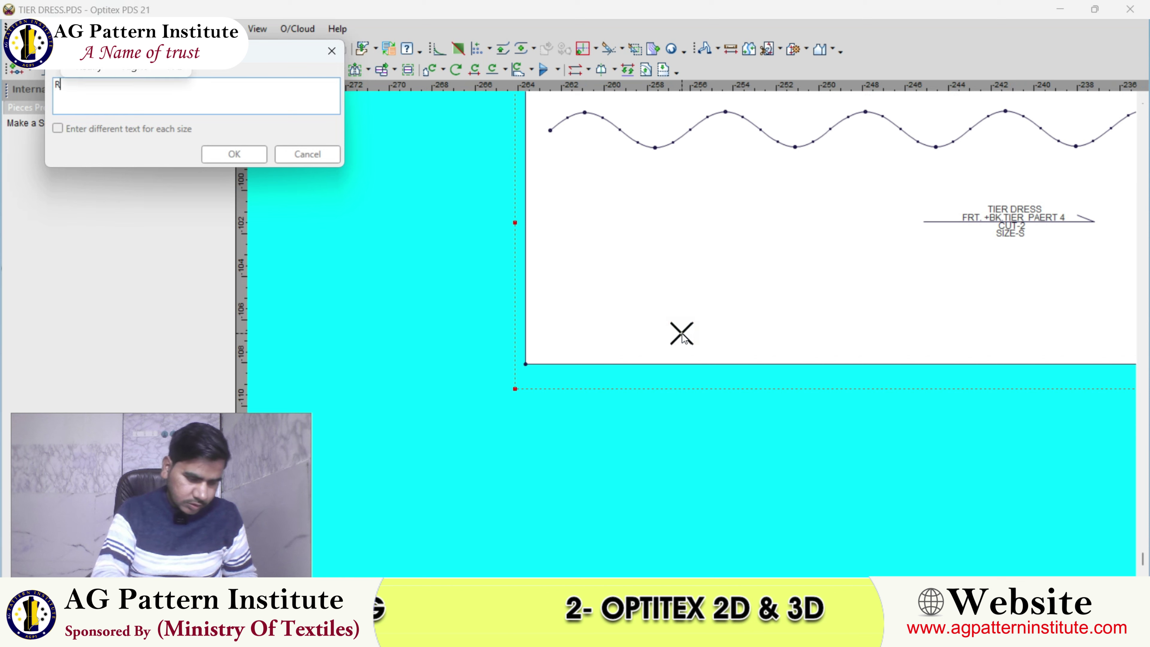
text(EADT)
key(BackSpace)
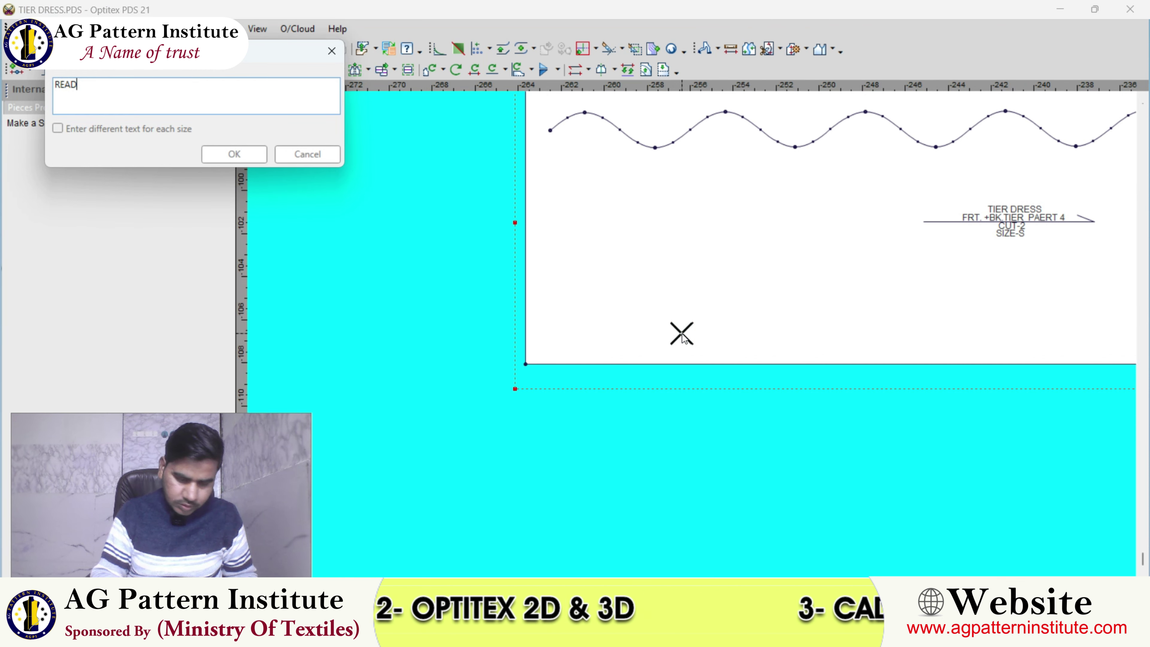
text(Y SCA)
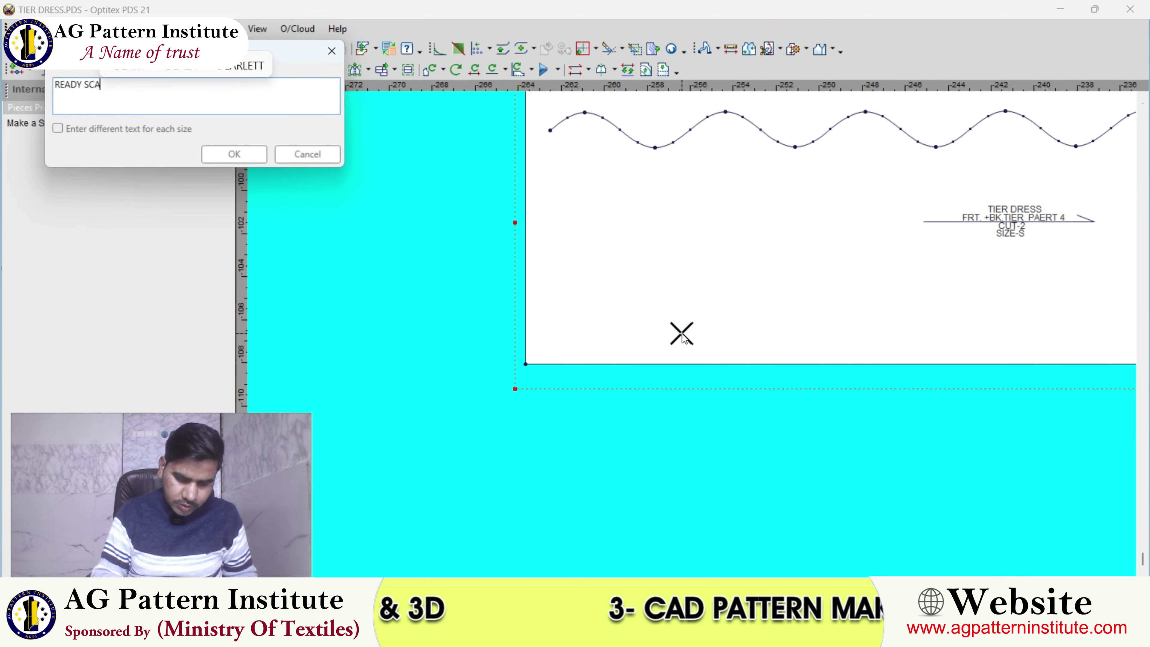
text(LPING E)
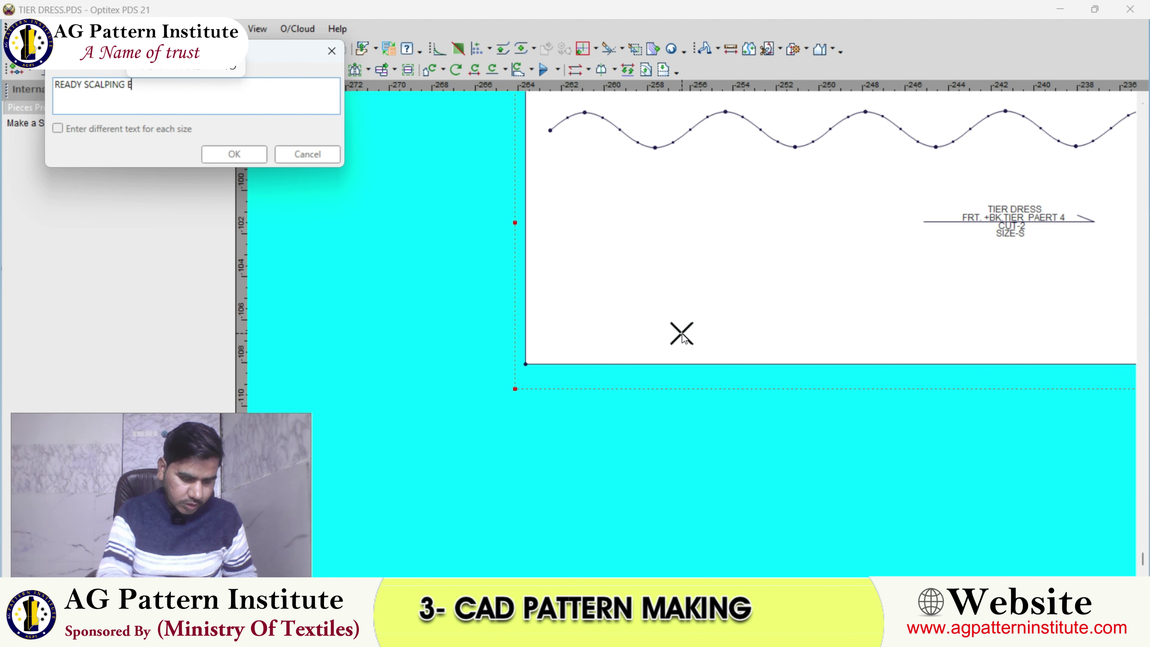
text(S)
key(BackSpace)
text(DG)
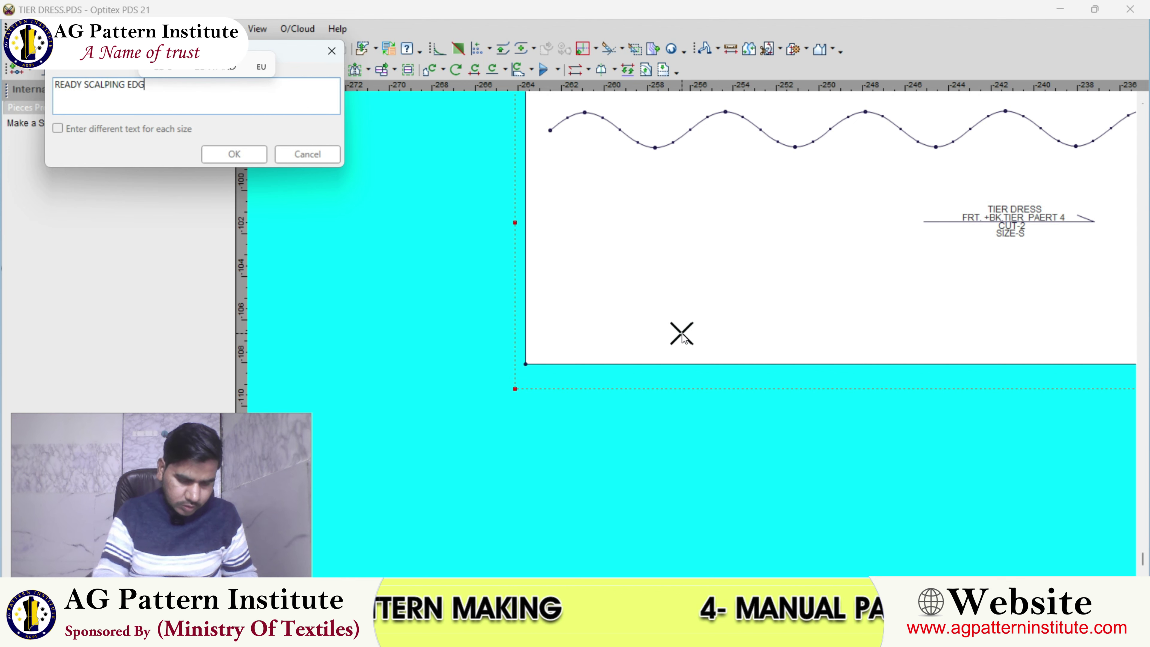
text(E)
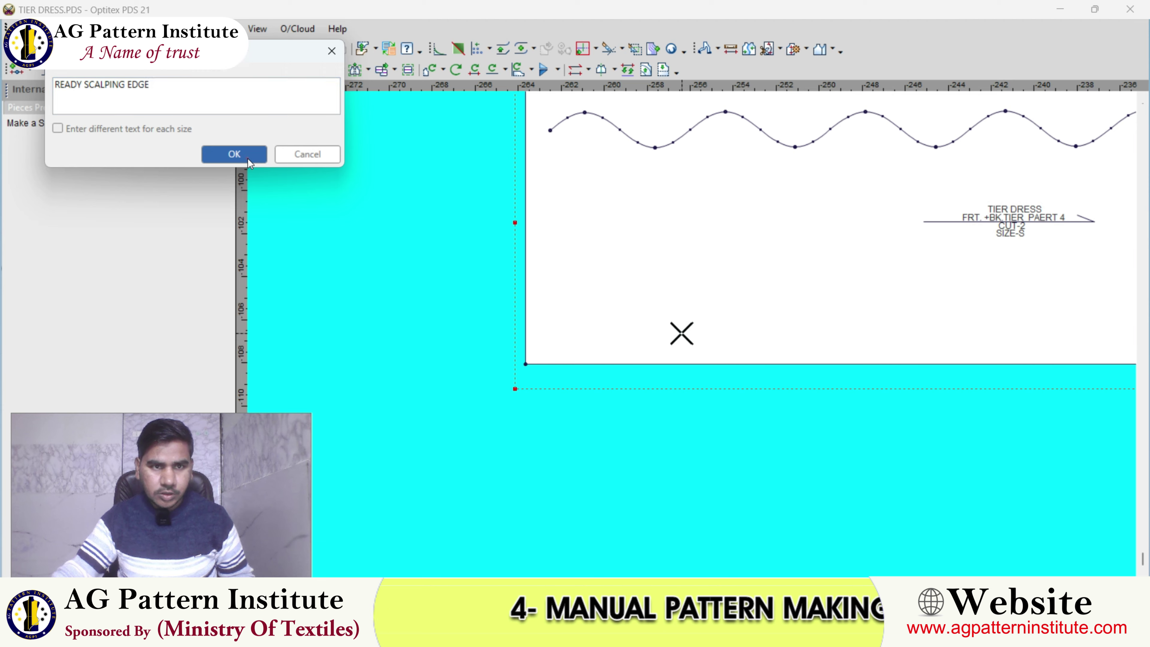
click(248, 157)
scroll(632, 249, down, 2)
click(629, 249)
scroll(627, 369, up, 2)
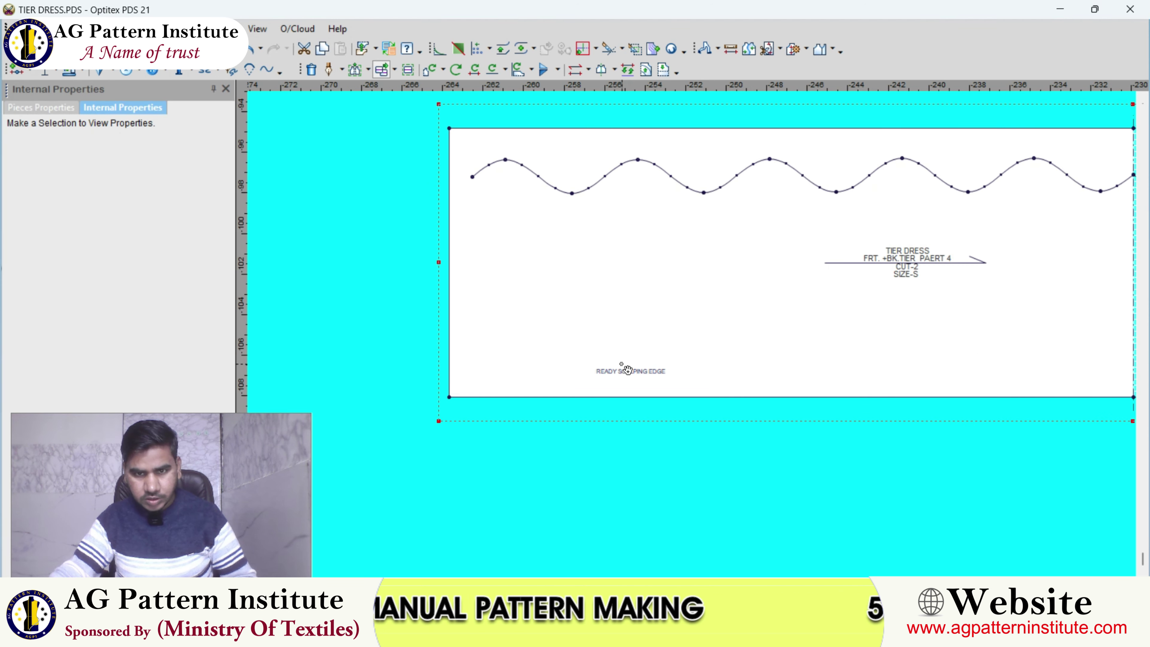
- Review the READY SCALPING EDGE note's properties and the middle tier piece's properties
click(620, 369)
scroll(747, 378, down, 2)
scroll(747, 378, down, 1)
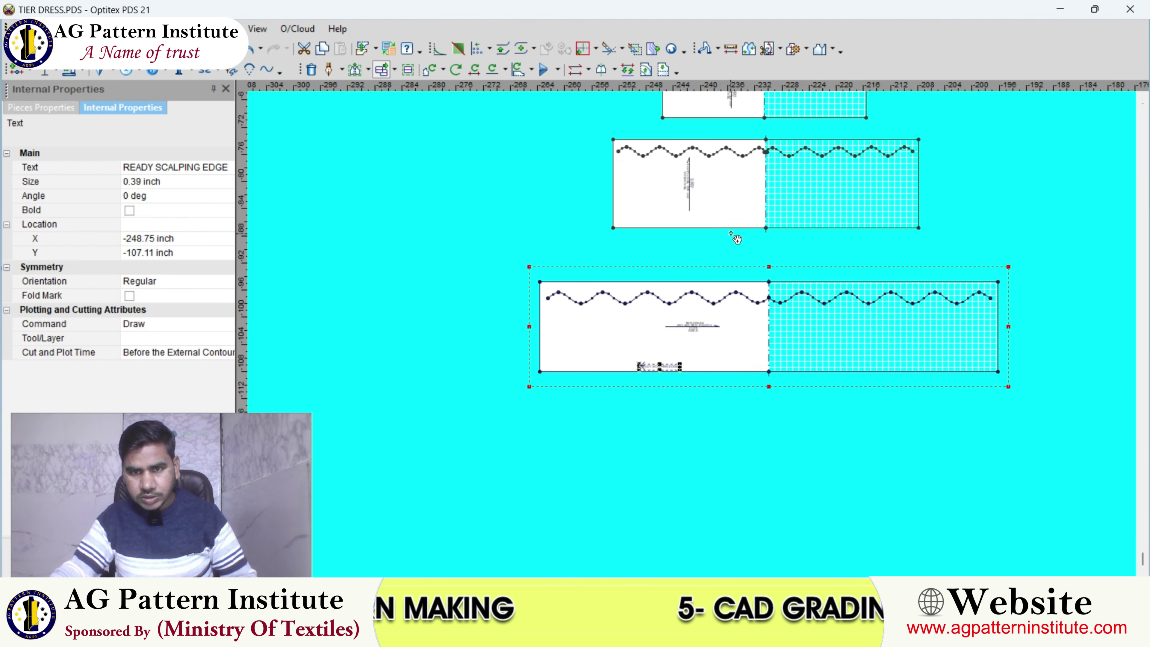
scroll(692, 327, down, 1)
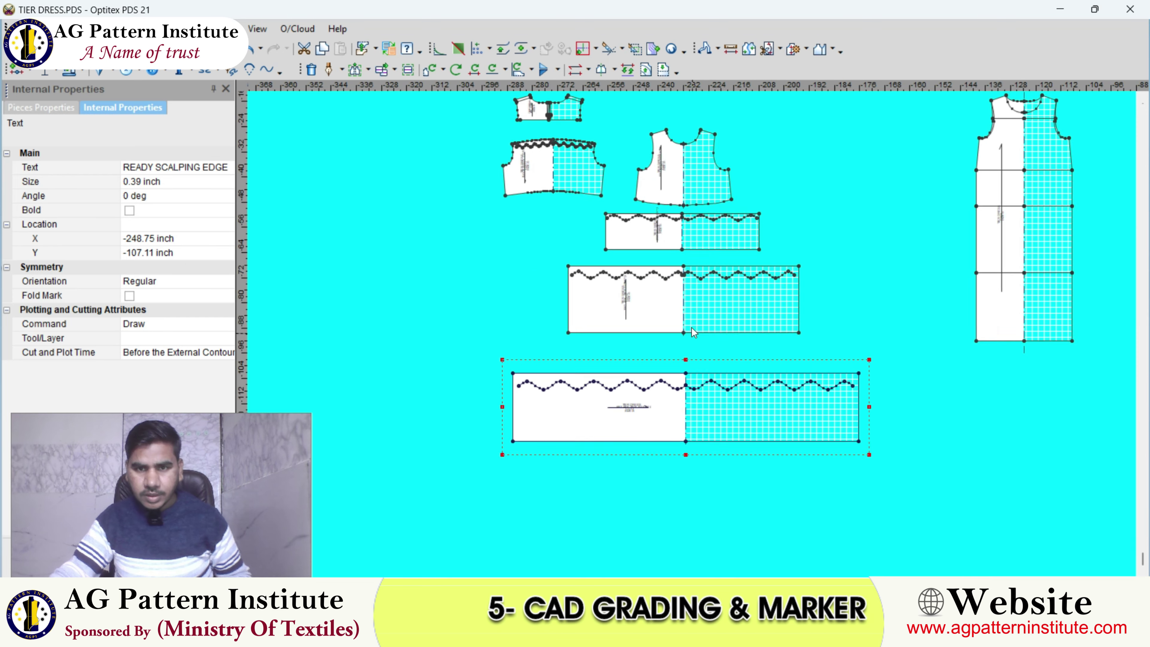
scroll(692, 327, up, 3)
click(682, 335)
scroll(681, 335, down, 1)
scroll(684, 335, up, 1)
click(686, 335)
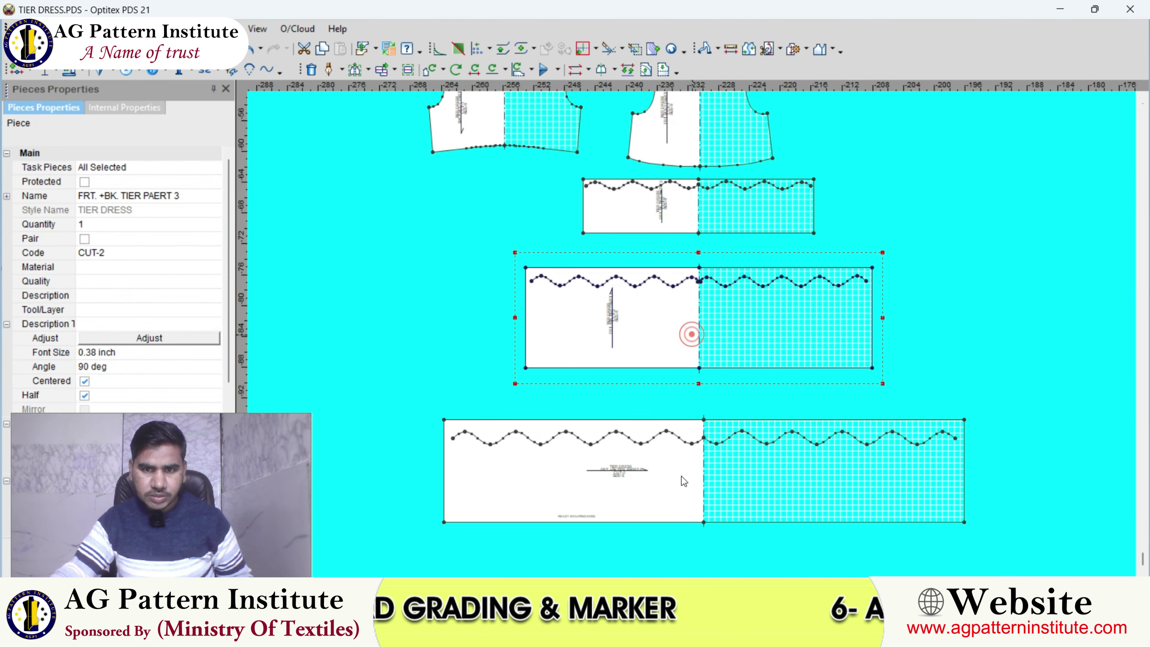
- Select the upper tier piece and bring the front body piece into view
click(687, 247)
scroll(693, 249, up, 1)
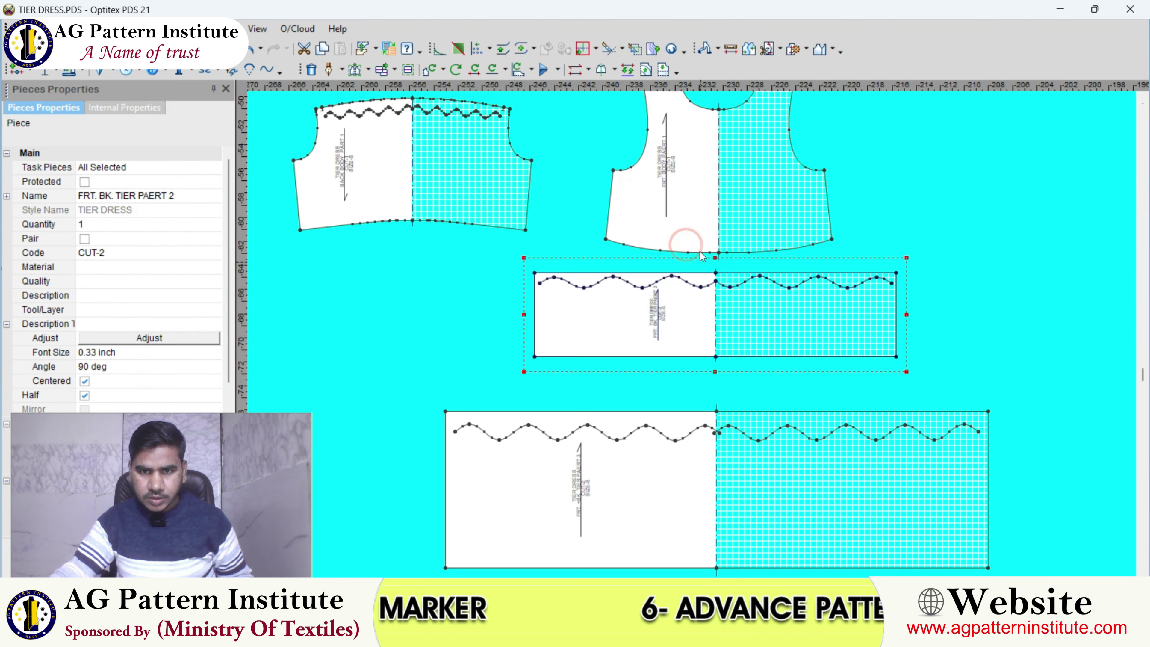
scroll(700, 252, up, 1)
middle_drag(700, 231, 694, 339)
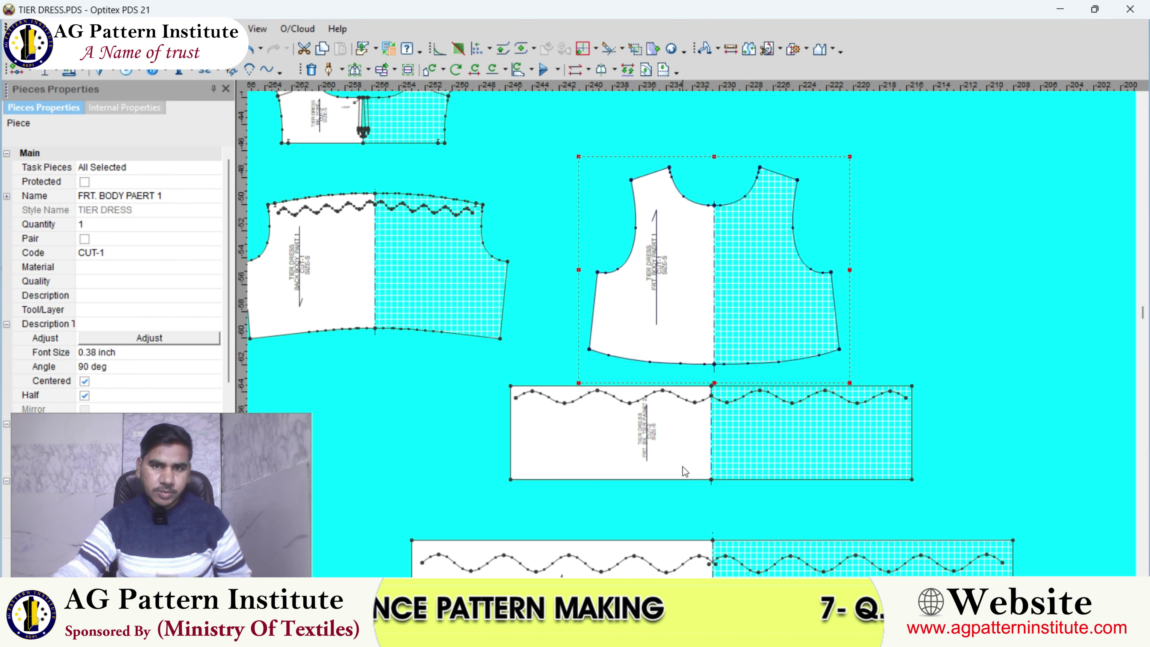
scroll(832, 314, down, 3)
scroll(1036, 317, up, 2)
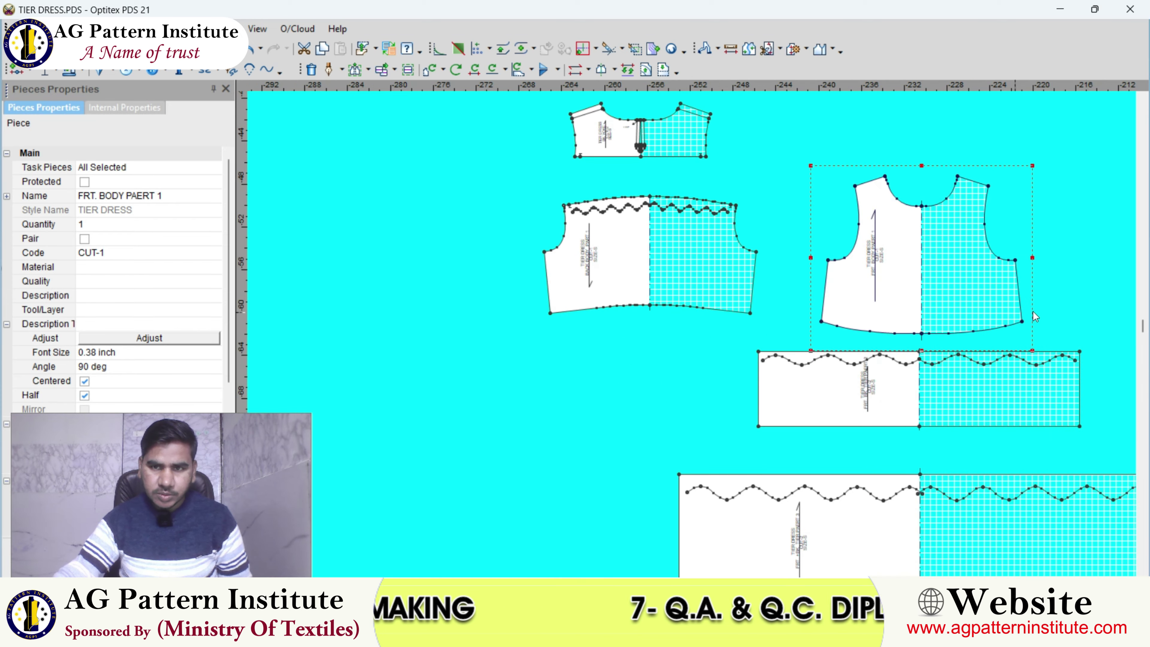
scroll(693, 335, up, 2)
scroll(692, 334, down, 2)
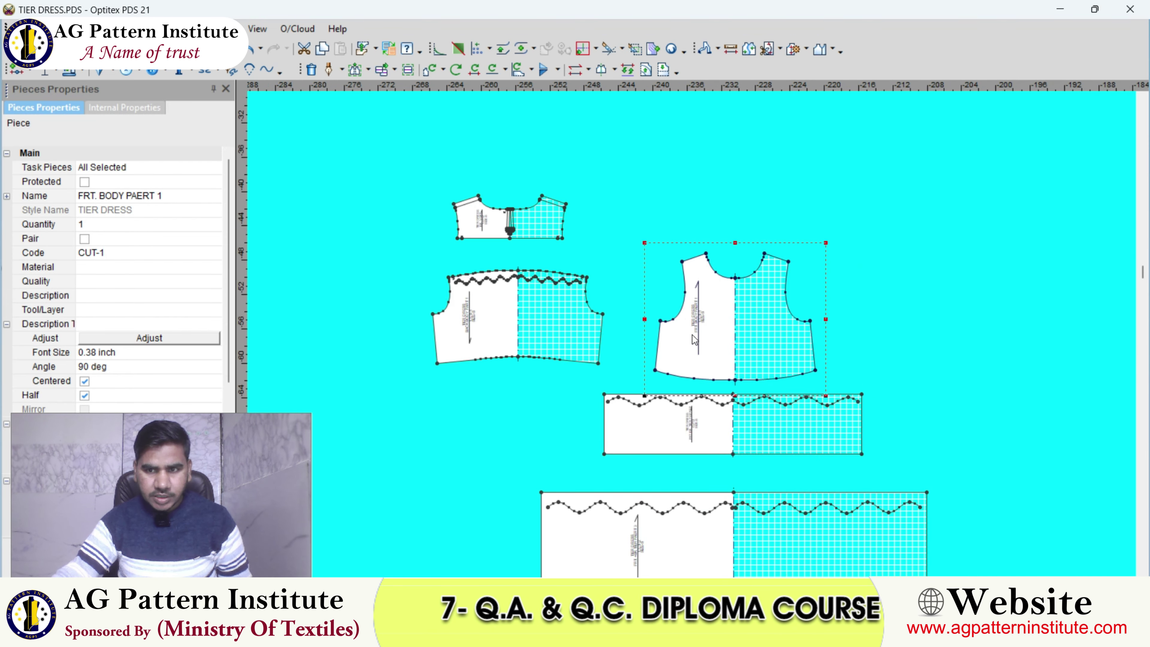
scroll(692, 335, up, 1)
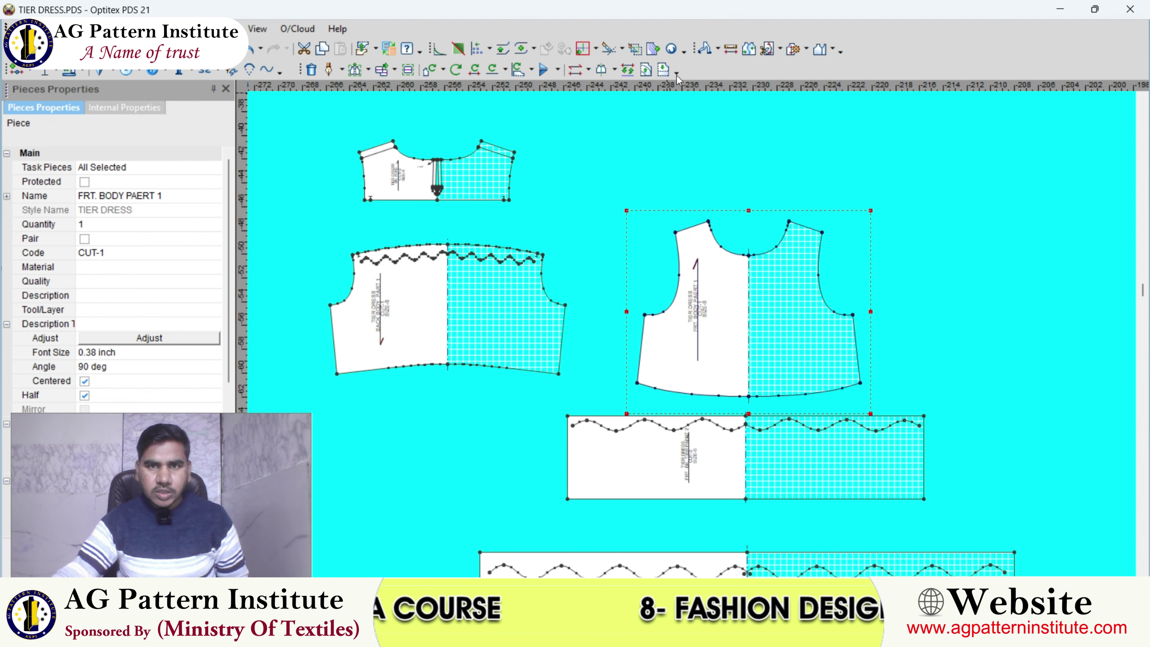
- Switch to the measure tool and return to the blue tiered dress reference photo
click(730, 50)
scroll(474, 333, up, 1)
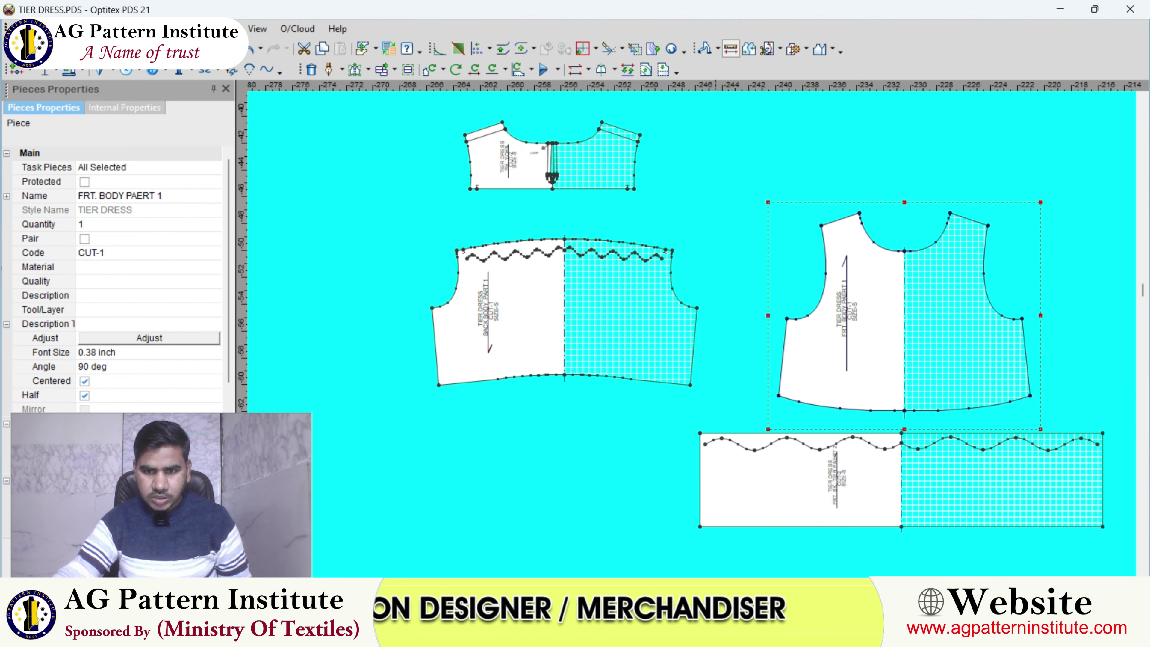
key(alt+Tab)
scroll(961, 248, down, 3)
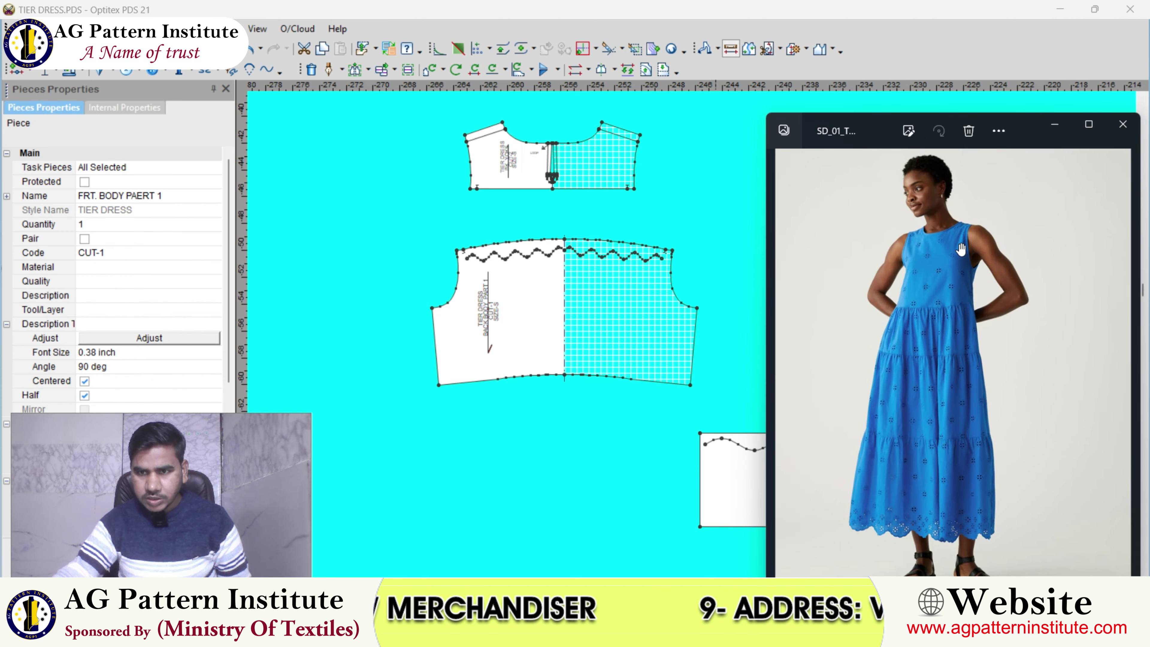
- Browse the blue tiered dress reference photo in Photos
scroll(961, 248, up, 2)
scroll(998, 334, up, 2)
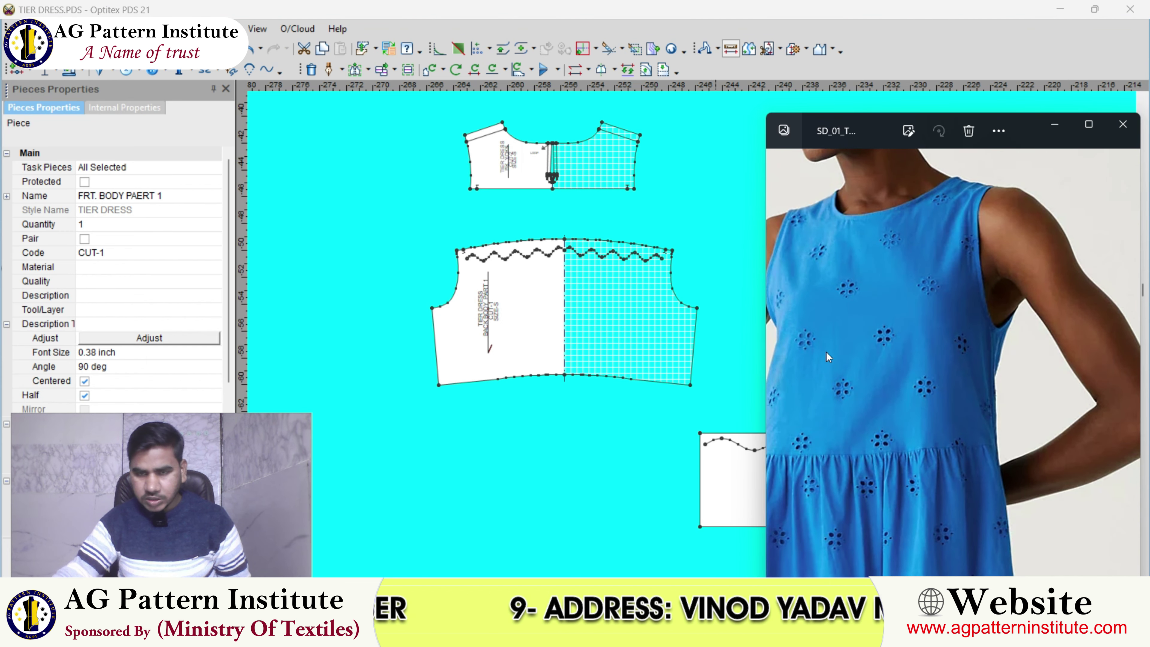
scroll(966, 339, down, 2)
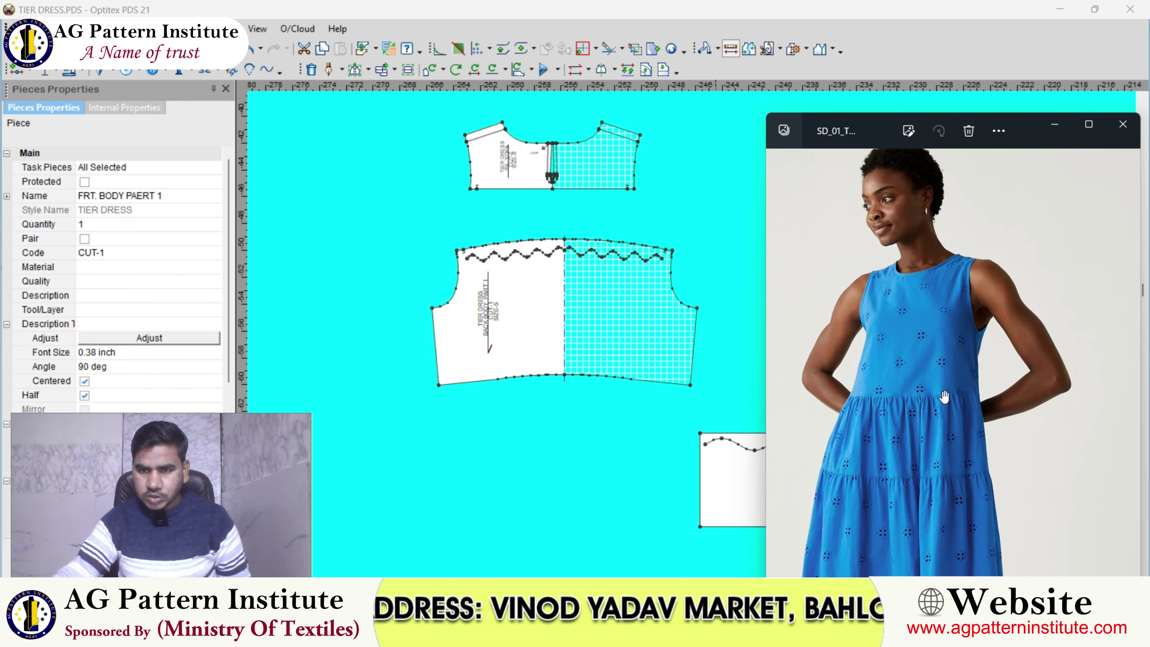
scroll(942, 399, down, 2)
scroll(896, 412, up, 1)
scroll(901, 417, up, 1)
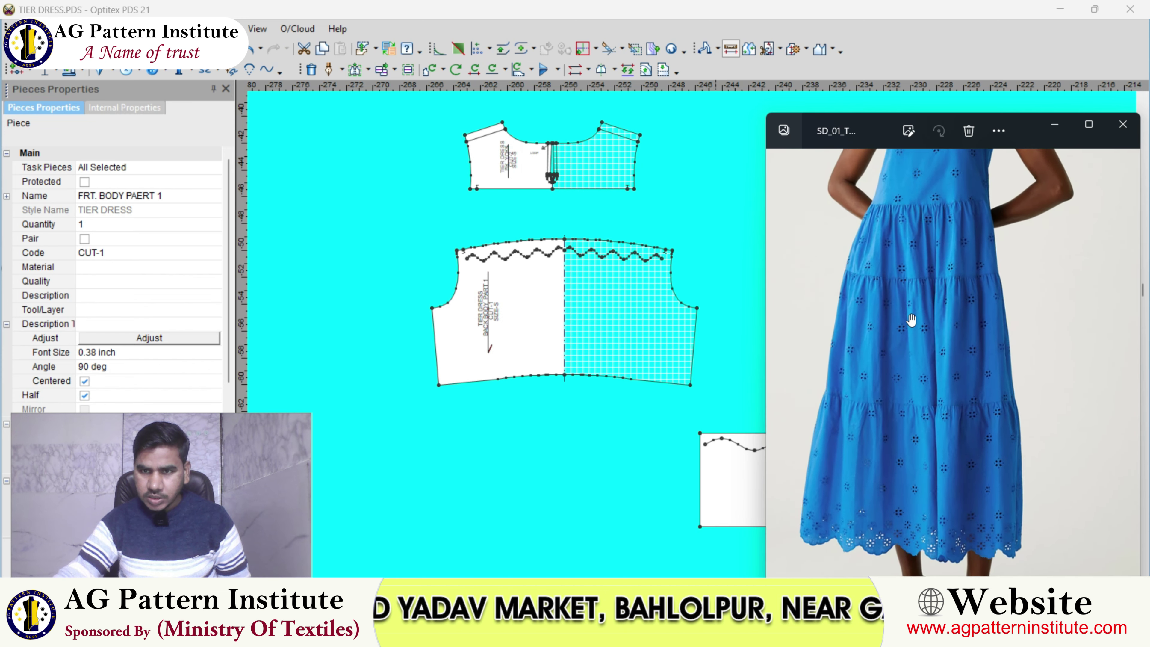
scroll(910, 426, up, 1)
scroll(915, 435, up, 1)
scroll(916, 348, down, 1)
scroll(916, 331, down, 1)
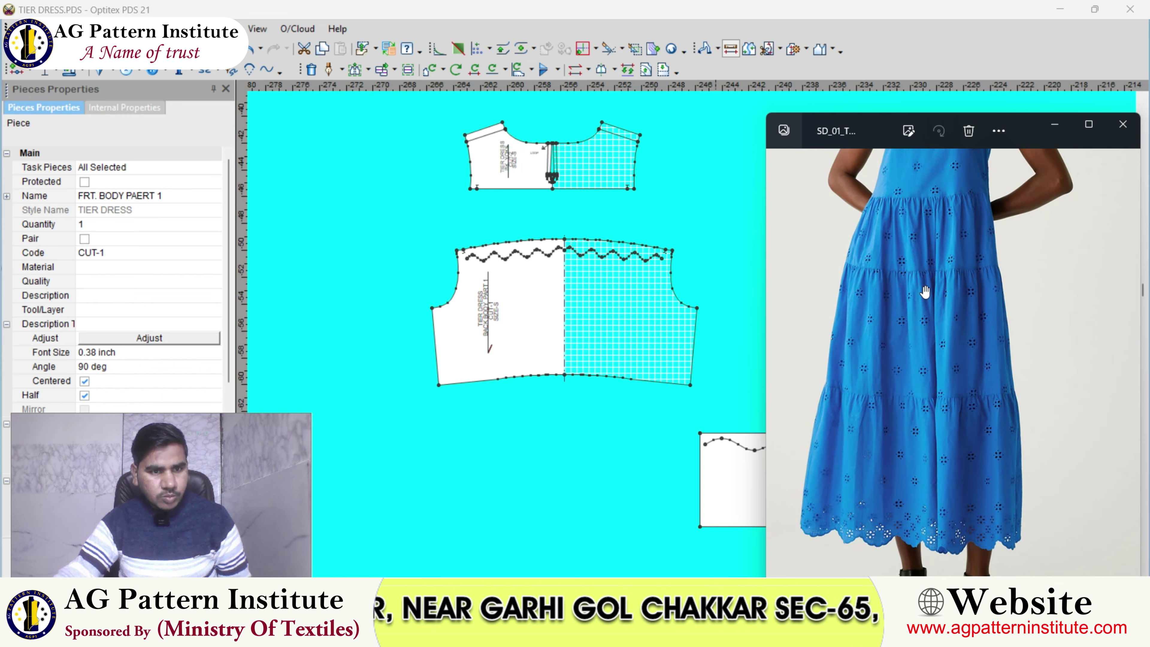
scroll(926, 292, down, 1)
scroll(938, 317, up, 1)
scroll(952, 345, up, 1)
scroll(967, 373, up, 1)
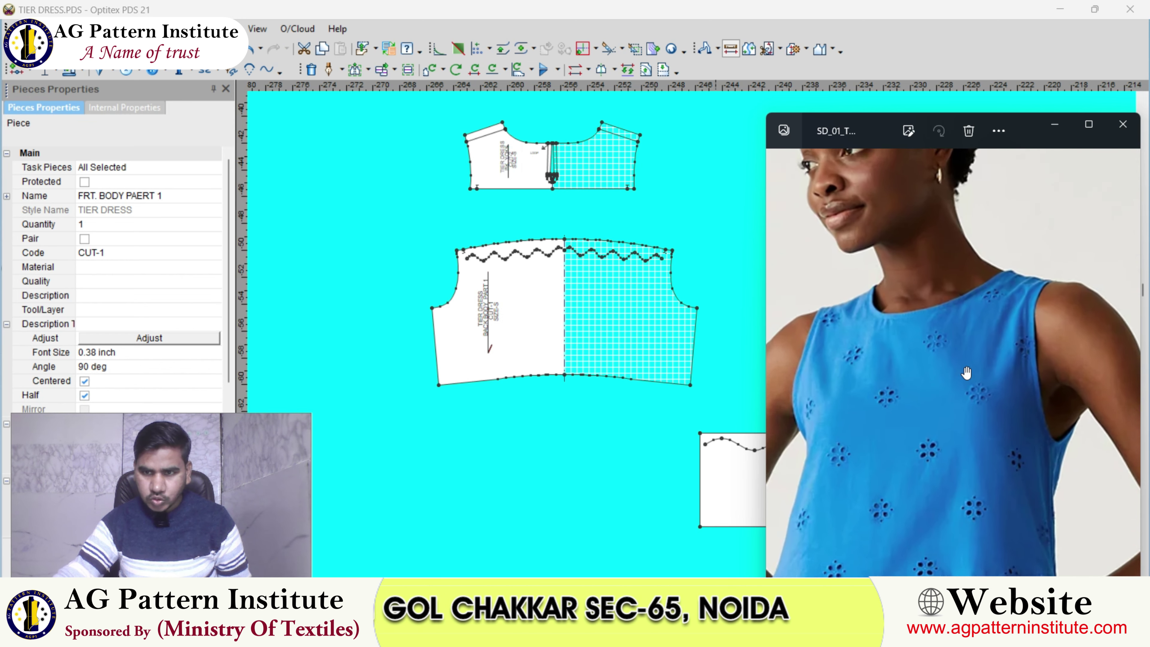
scroll(967, 373, up, 1)
scroll(917, 377, up, 1)
scroll(1023, 388, up, 1)
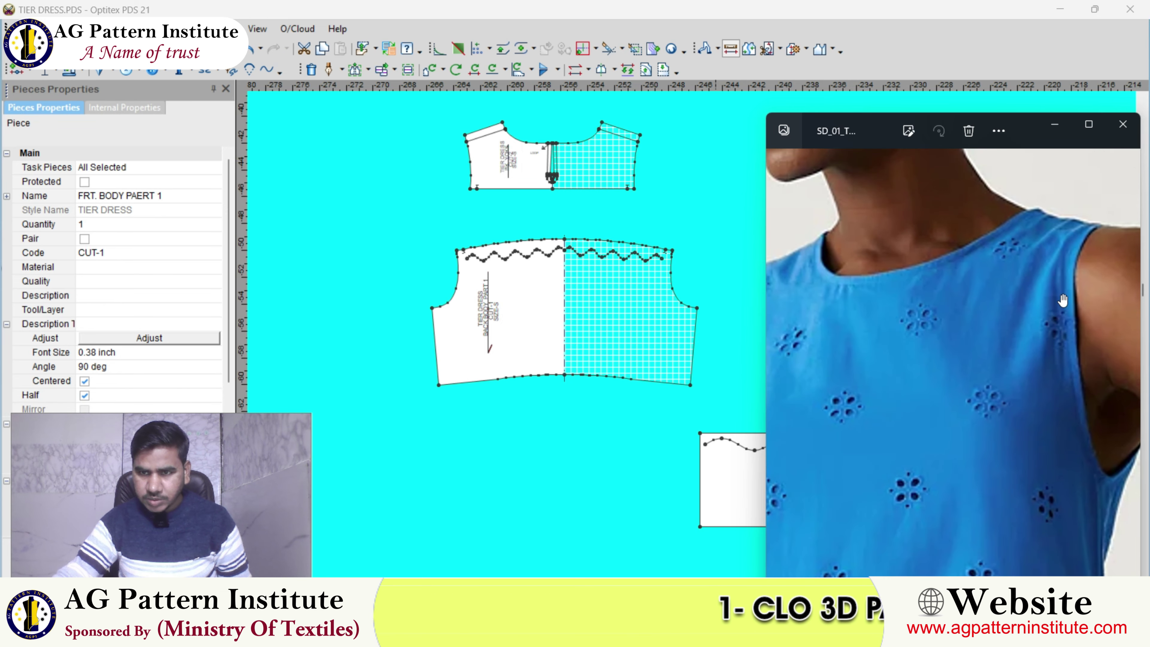
scroll(858, 325, down, 2)
scroll(874, 317, up, 1)
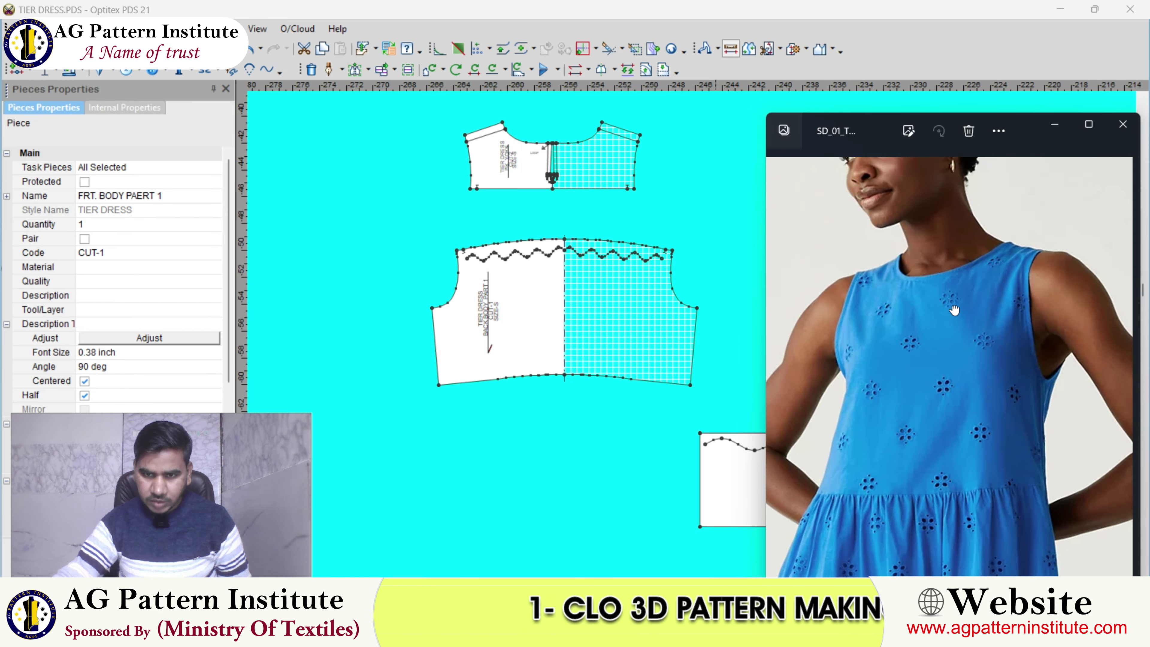
scroll(886, 306, up, 2)
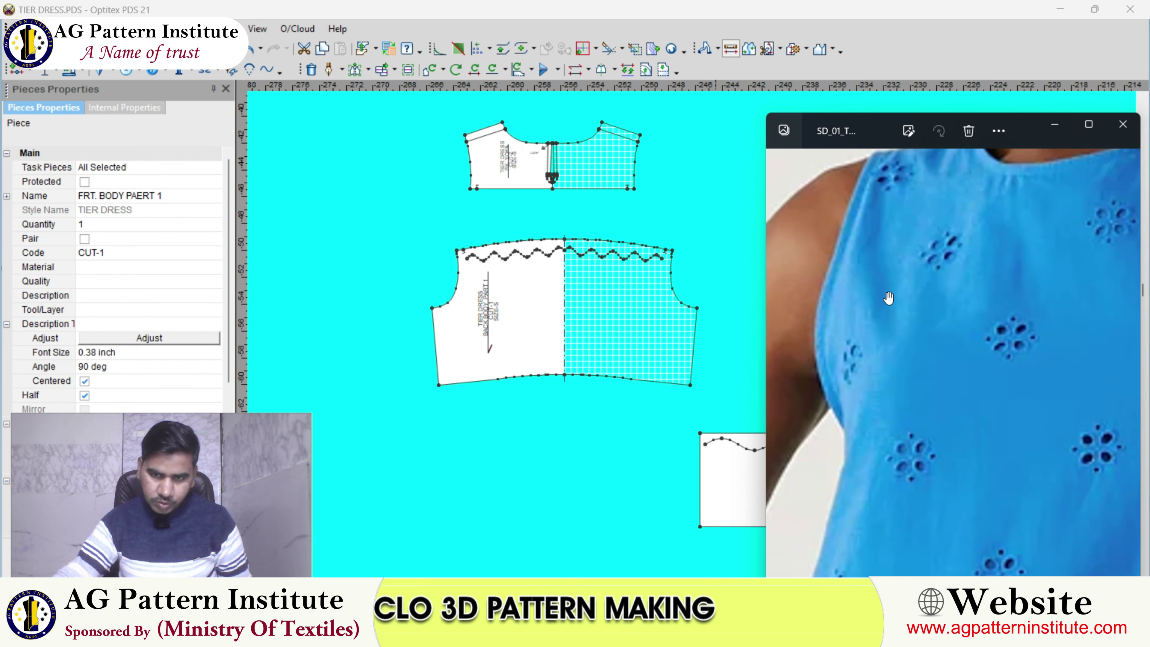
scroll(816, 309, down, 2)
scroll(941, 450, up, 1)
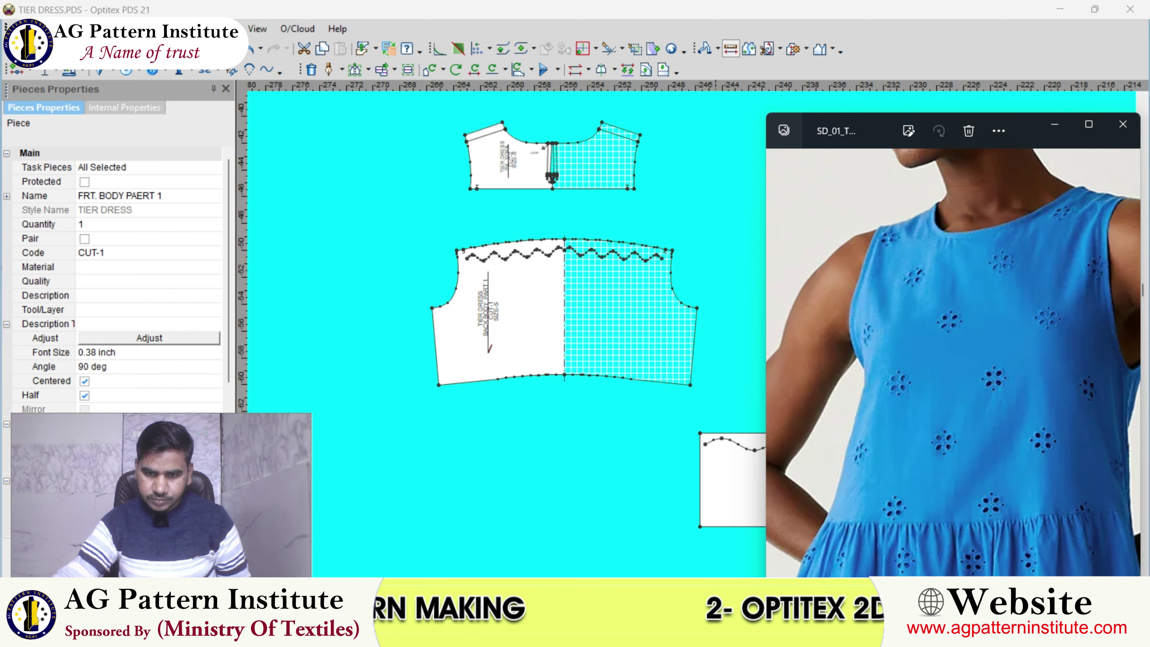
- Put away the dress photo and zoom out to show every bodice and tier piece
click(749, 573)
scroll(753, 224, down, 1)
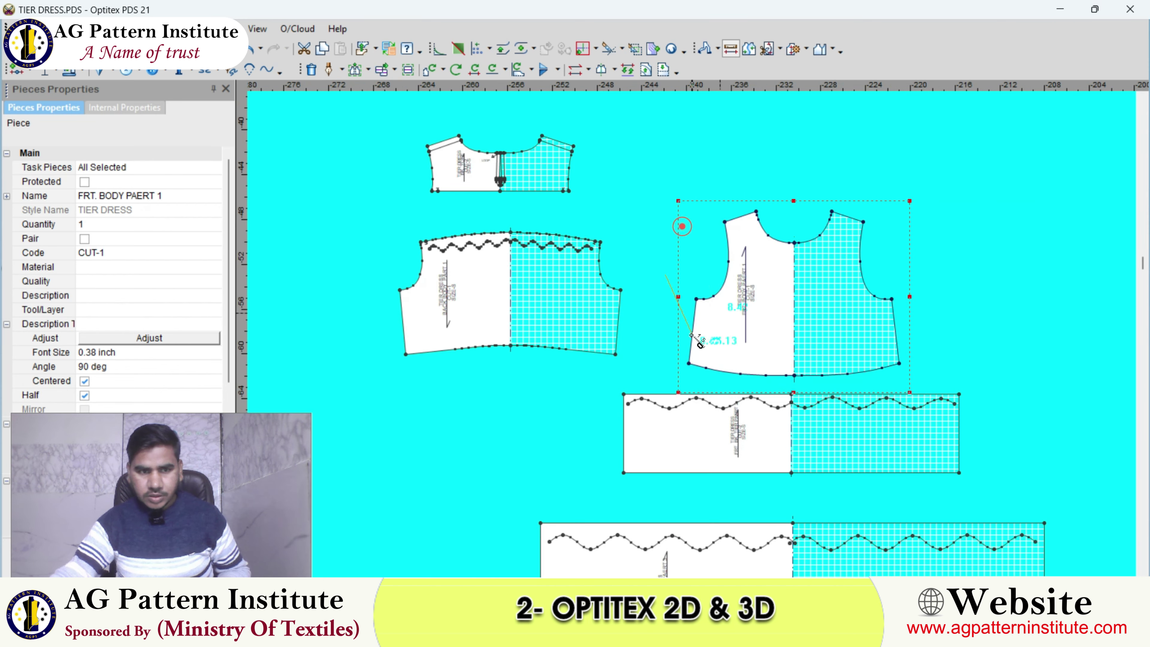
scroll(753, 223, down, 2)
scroll(722, 231, down, 1)
- Apply a 3/8 basic seam allowance to all six selected dress pattern pieces
scroll(702, 325, up, 1)
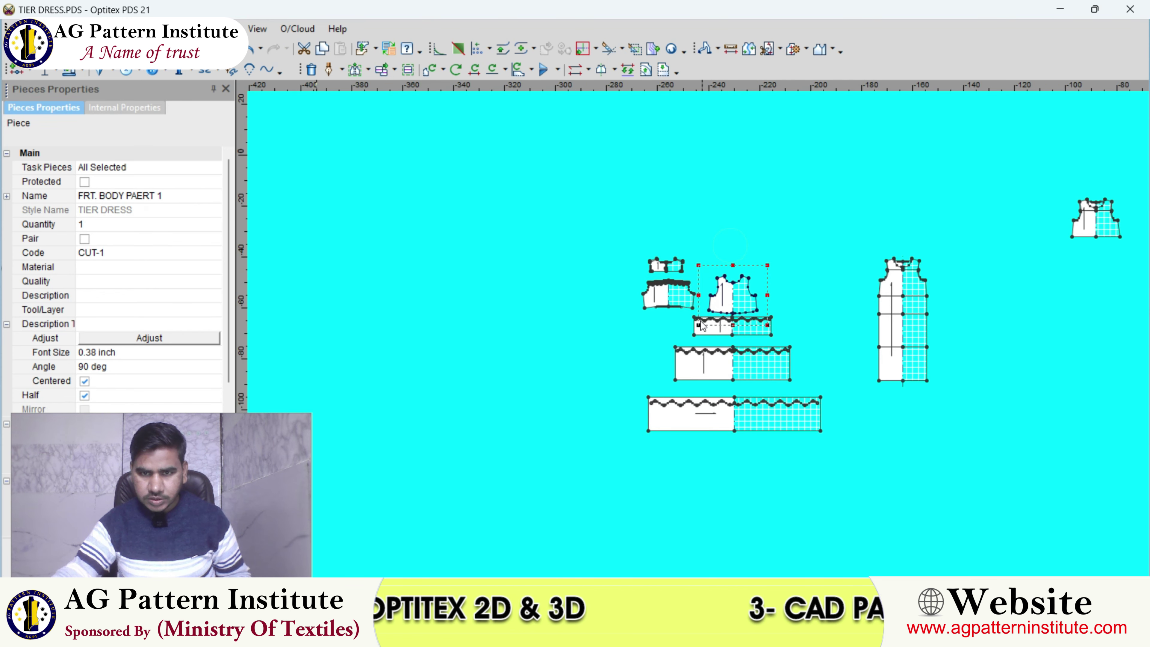
drag(841, 499, 842, 495)
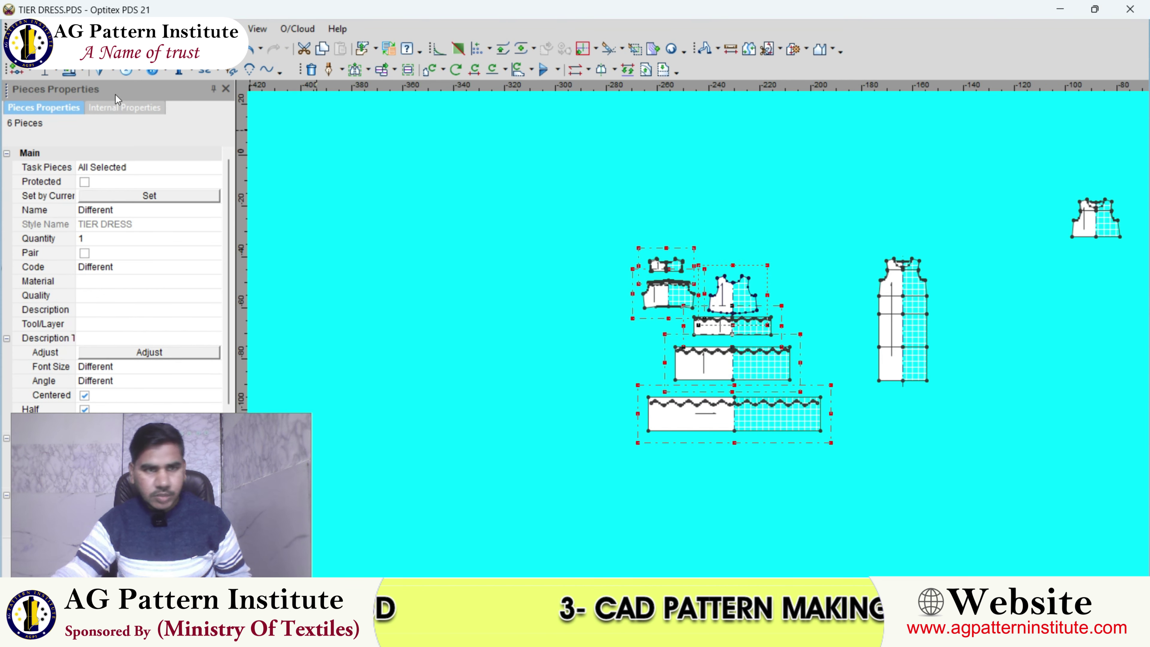
click(85, 71)
click(99, 110)
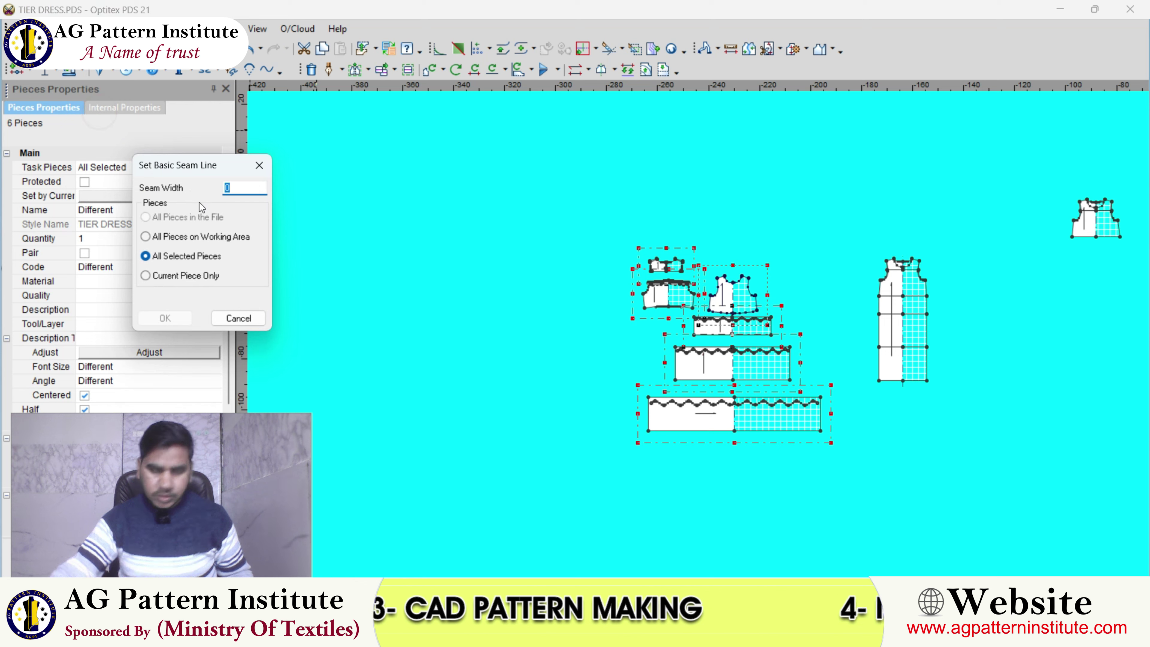
key(Return)
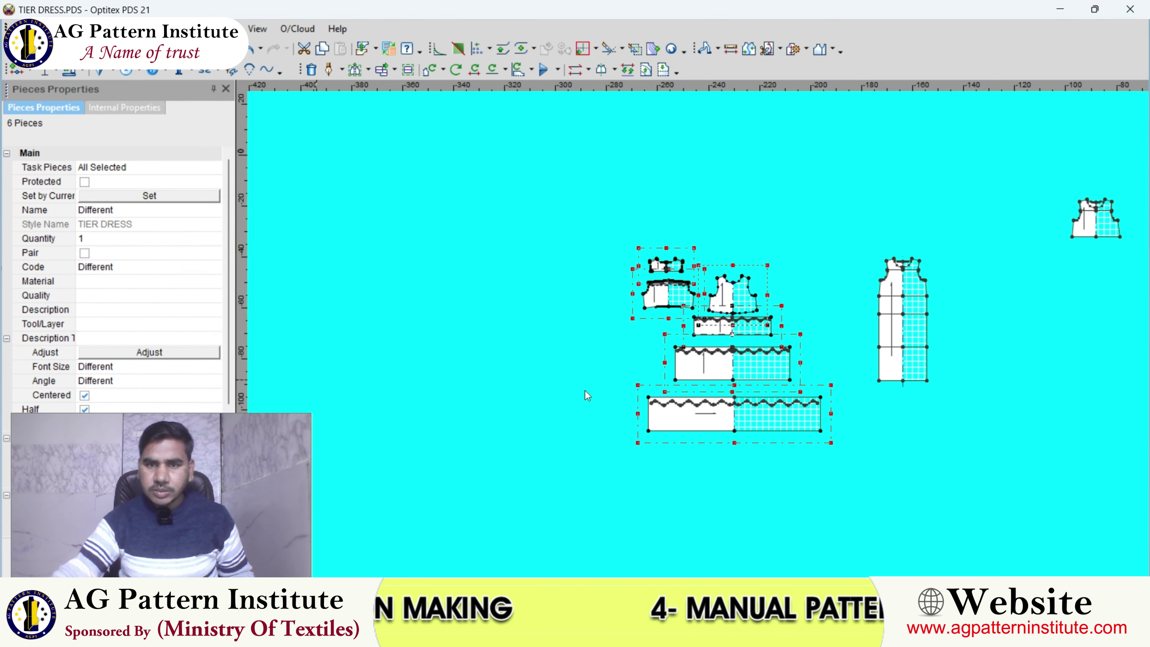
- Apply the seam allowance at the bottom tier's corner
scroll(672, 330, up, 2)
scroll(680, 330, up, 1)
scroll(692, 335, down, 2)
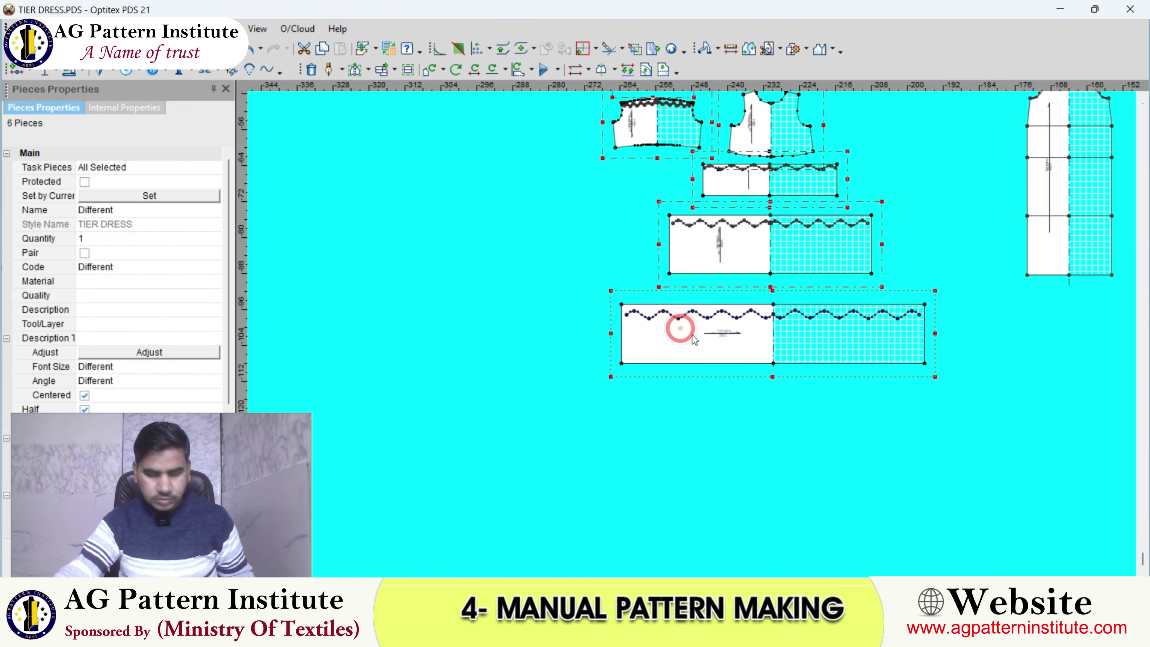
scroll(692, 334, up, 2)
scroll(692, 335, down, 2)
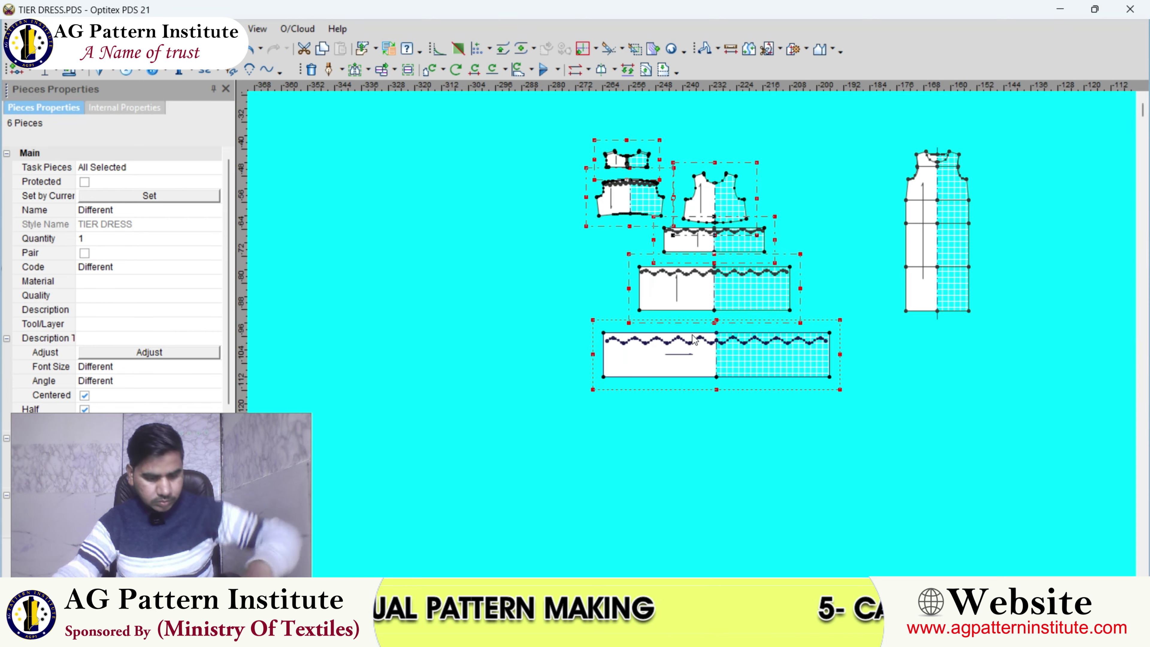
scroll(695, 339, up, 2)
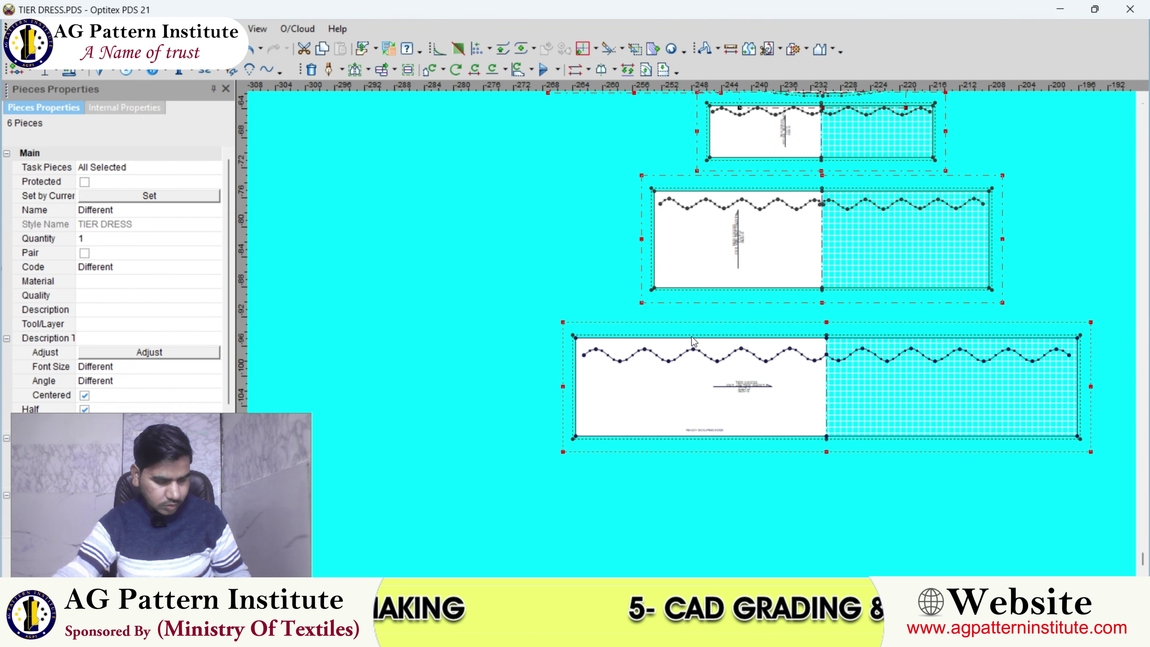
scroll(693, 341, up, 2)
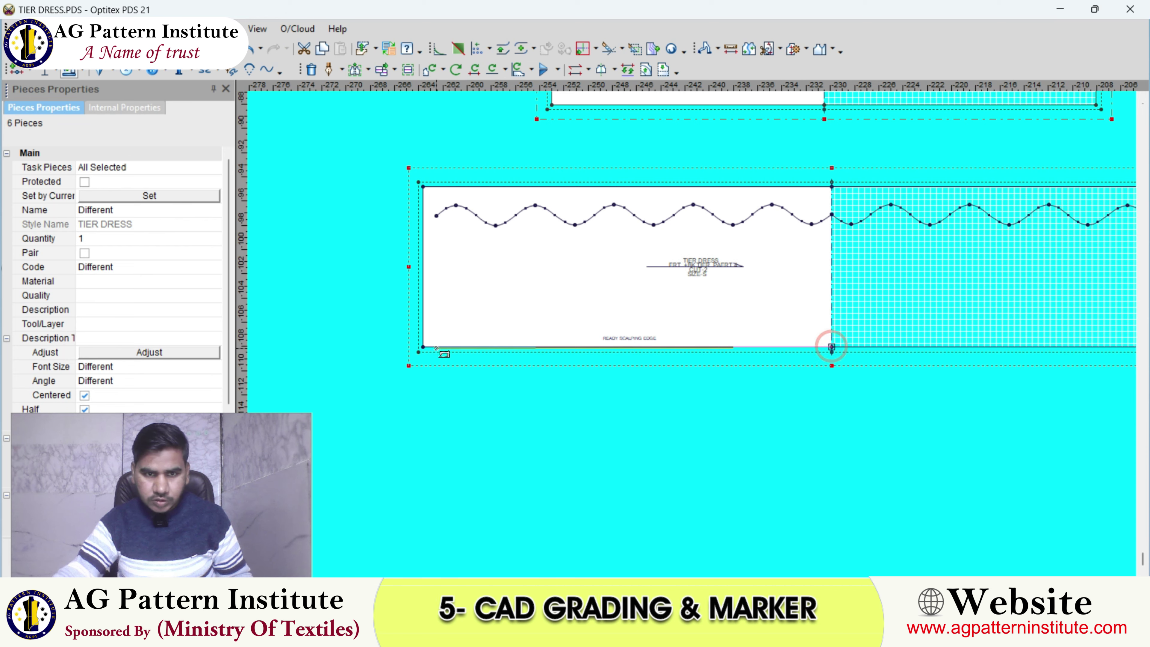
click(424, 347)
key(Return)
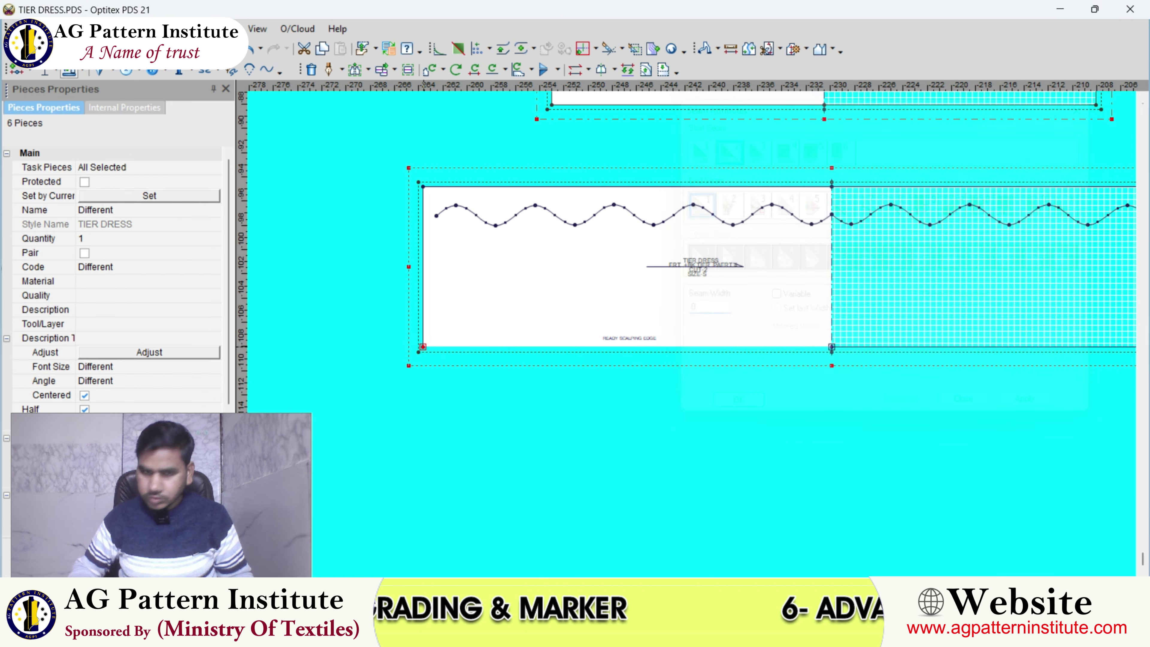
- Select the bodice's front neckline section from shoulder to centre front
scroll(696, 334, down, 3)
scroll(707, 324, down, 2)
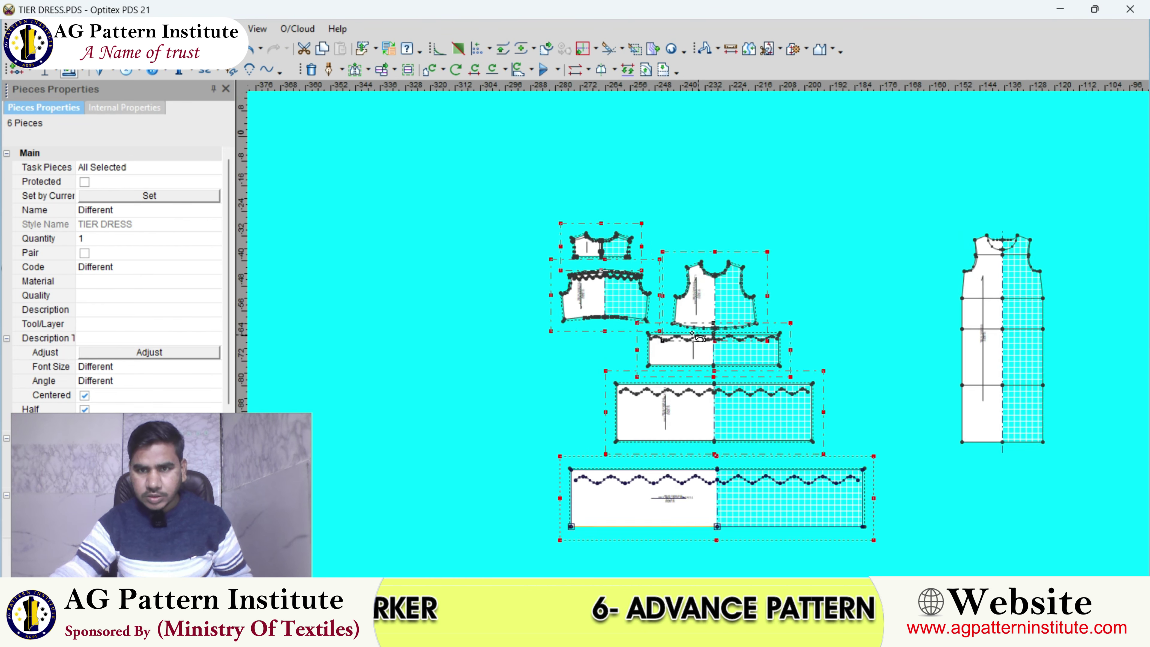
scroll(706, 262, up, 3)
scroll(707, 263, up, 3)
click(694, 281)
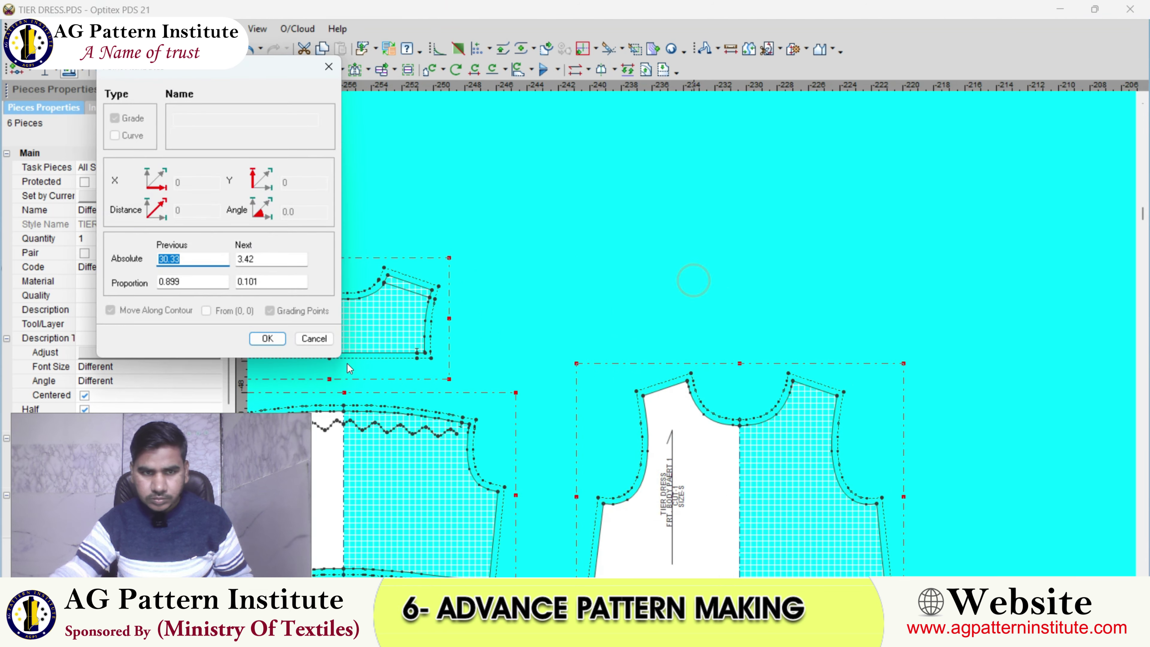
click(309, 332)
scroll(688, 290, up, 3)
scroll(688, 290, down, 1)
scroll(683, 286, up, 1)
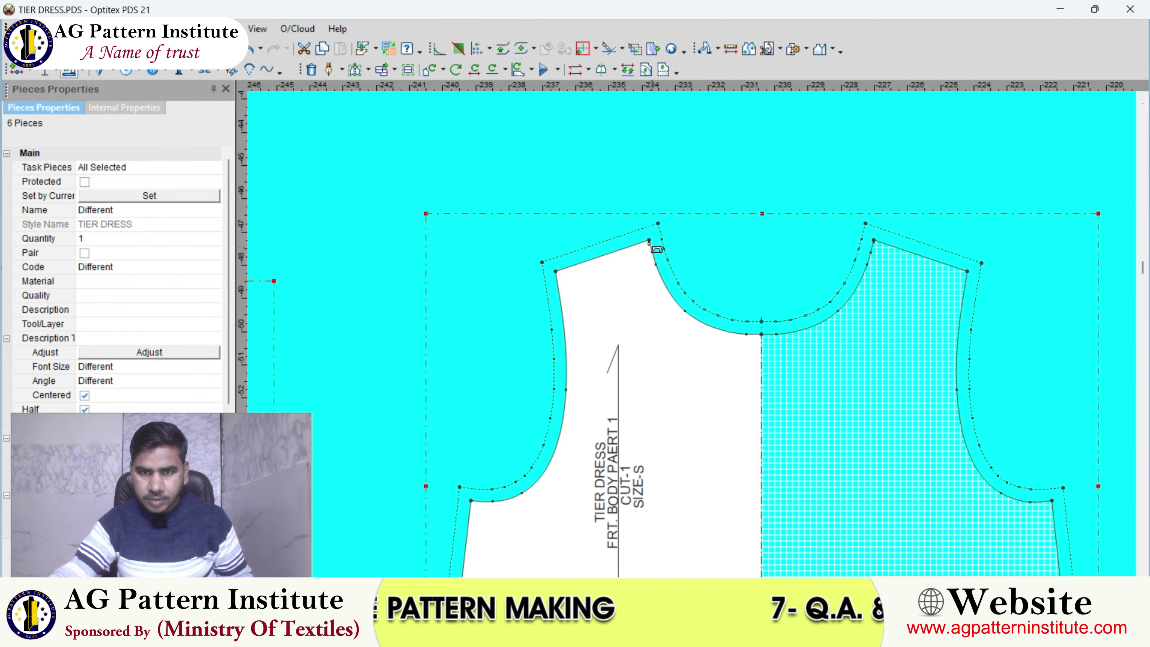
scroll(683, 299, up, 1)
scroll(684, 314, up, 1)
scroll(770, 390, down, 1)
drag(681, 309, 707, 341)
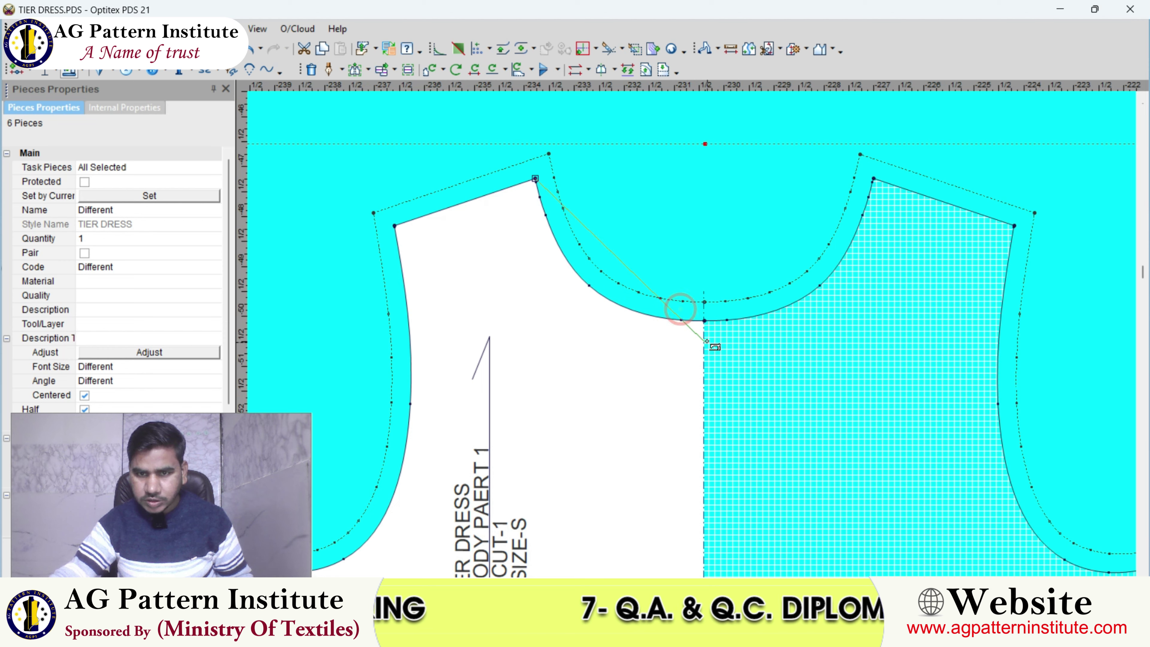
click(705, 321)
click(968, 403)
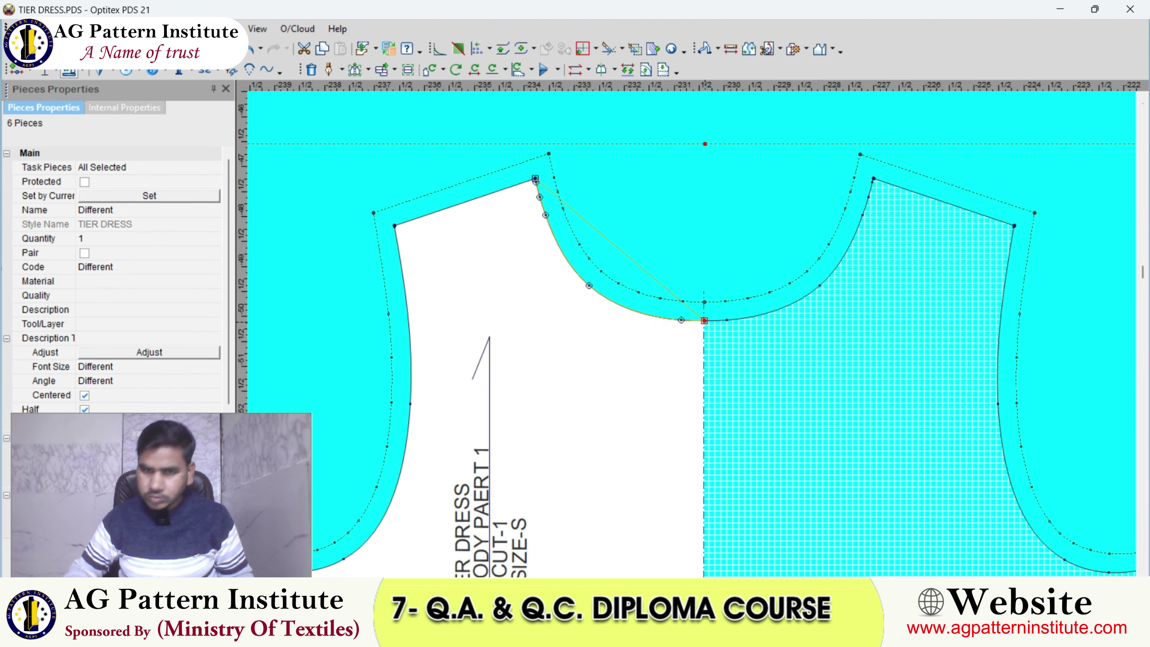
- Apply the seam width to the front neckline
scroll(658, 348, down, 3)
scroll(657, 347, up, 1)
scroll(658, 347, up, 1)
click(652, 368)
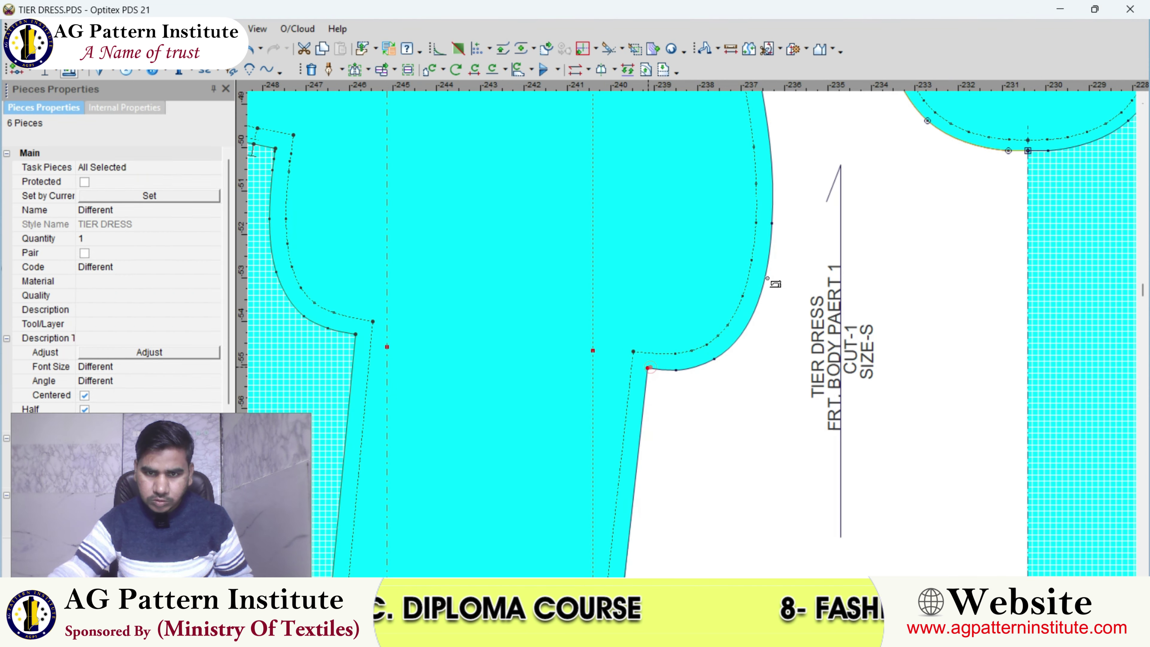
scroll(678, 273, down, 1)
scroll(694, 334, up, 2)
click(693, 336)
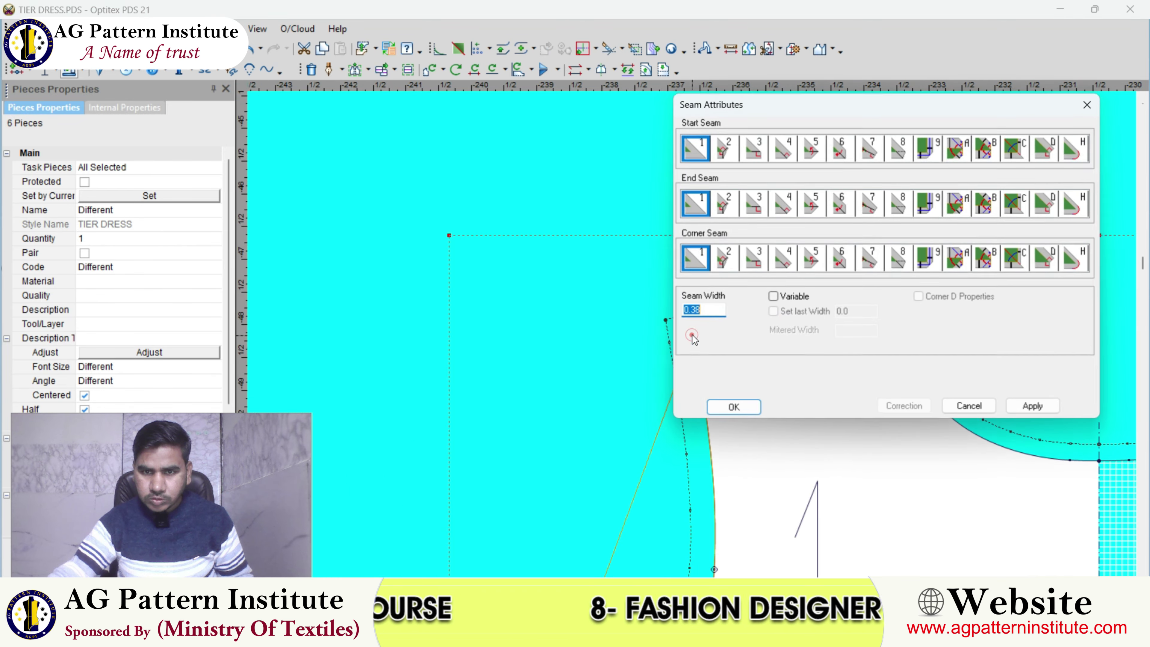
click(733, 408)
- Narrow the back yoke neckline seam allowance to 0.25
scroll(694, 334, down, 3)
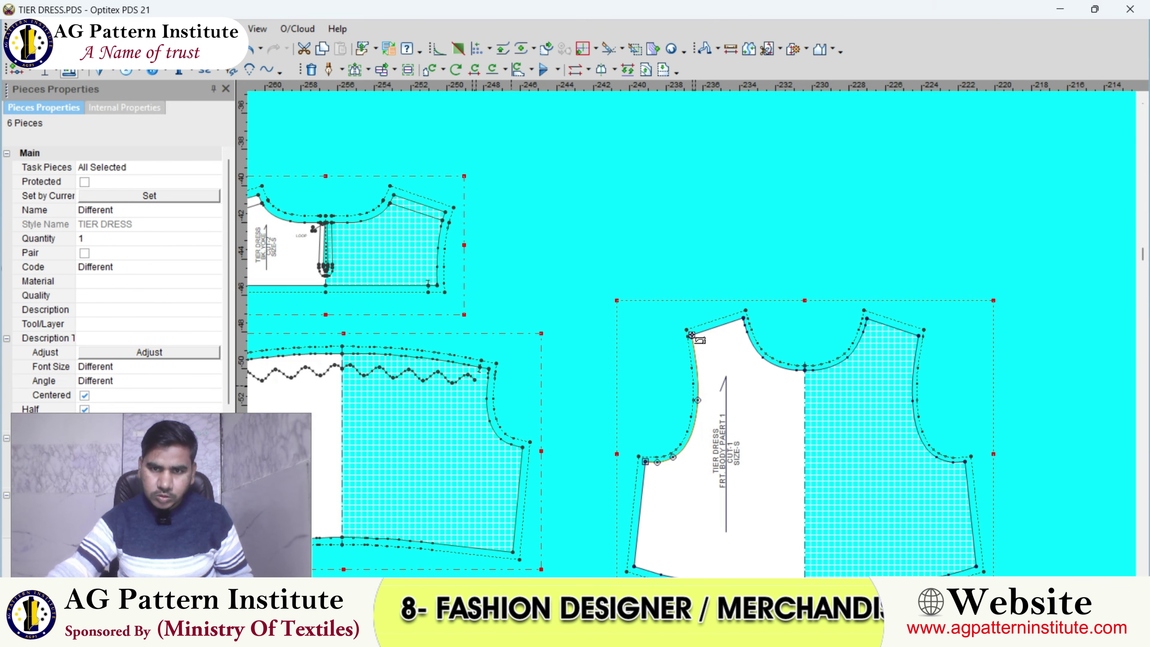
scroll(668, 289, up, 2)
scroll(683, 319, up, 1)
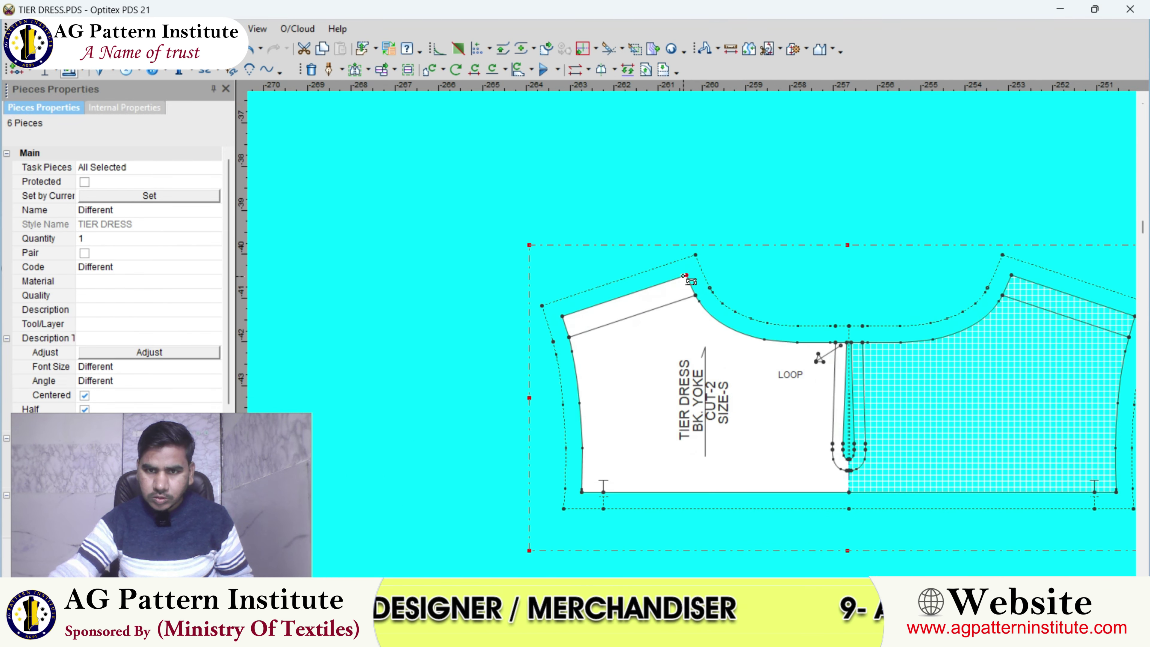
scroll(752, 335, up, 2)
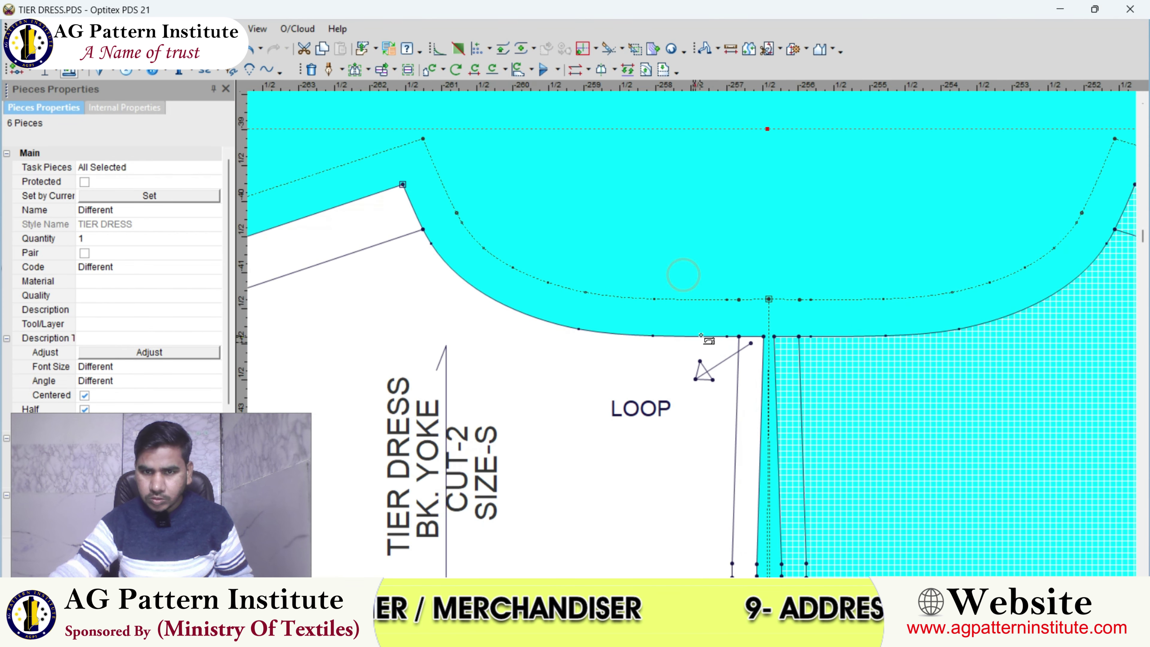
click(762, 336)
text(0.25)
key(Return)
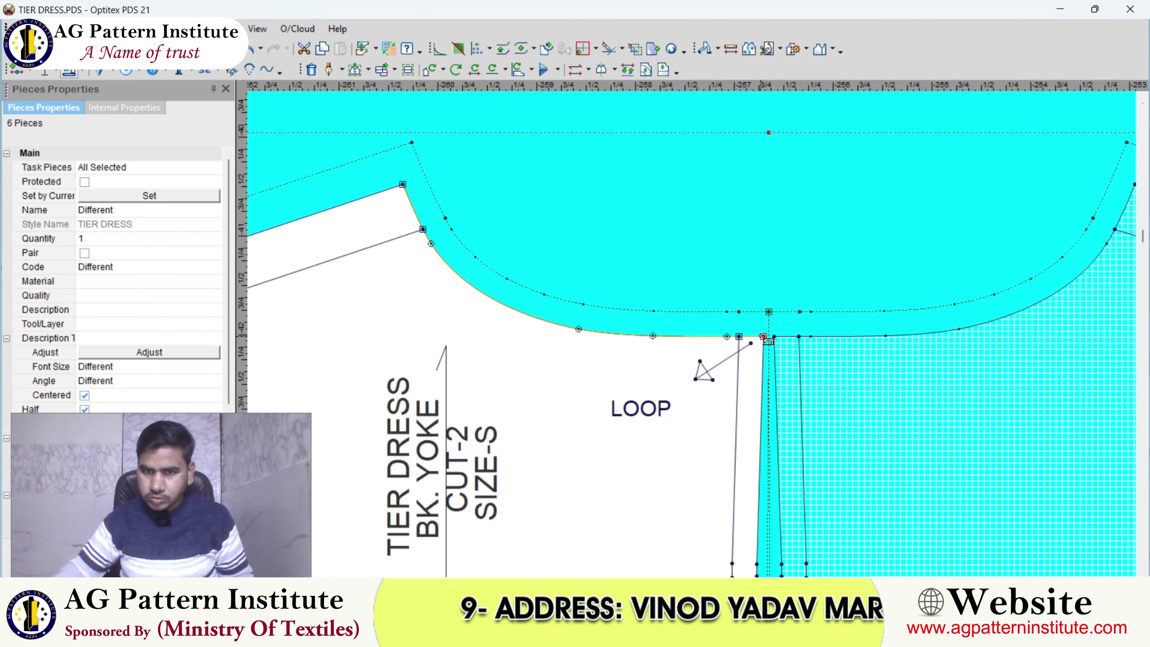
- Check the loop-end and yoke-corner seam settings, closing both without changes
scroll(769, 340, up, 1)
scroll(702, 340, up, 1)
scroll(714, 404, down, 3)
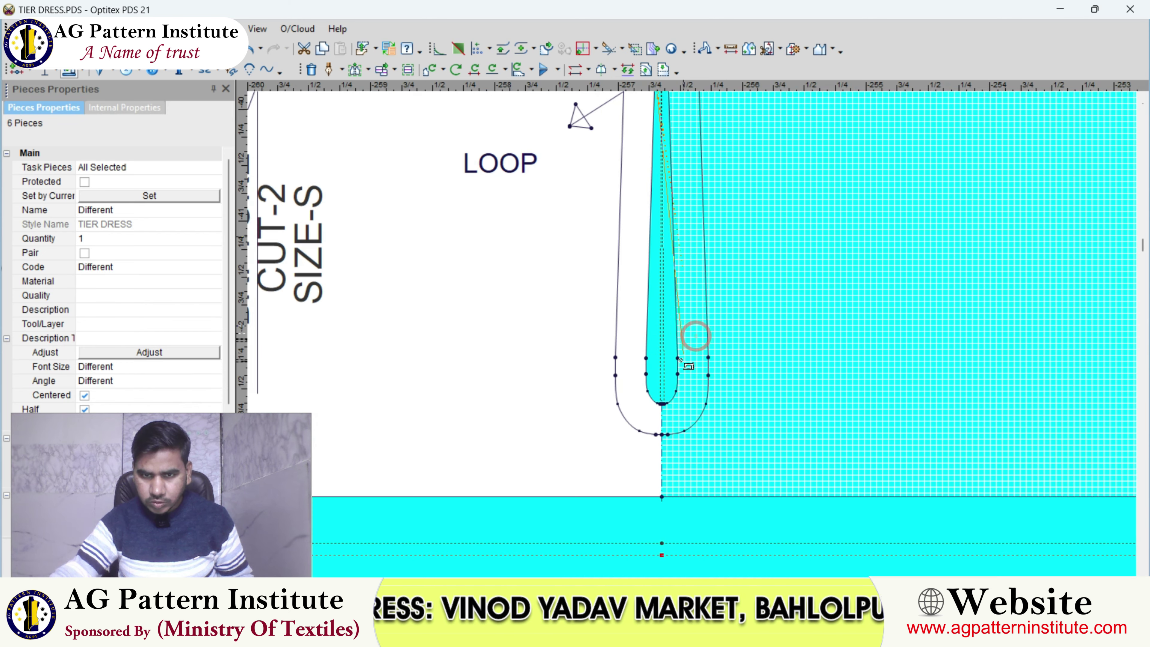
scroll(693, 334, up, 1)
scroll(691, 332, up, 1)
scroll(689, 331, up, 1)
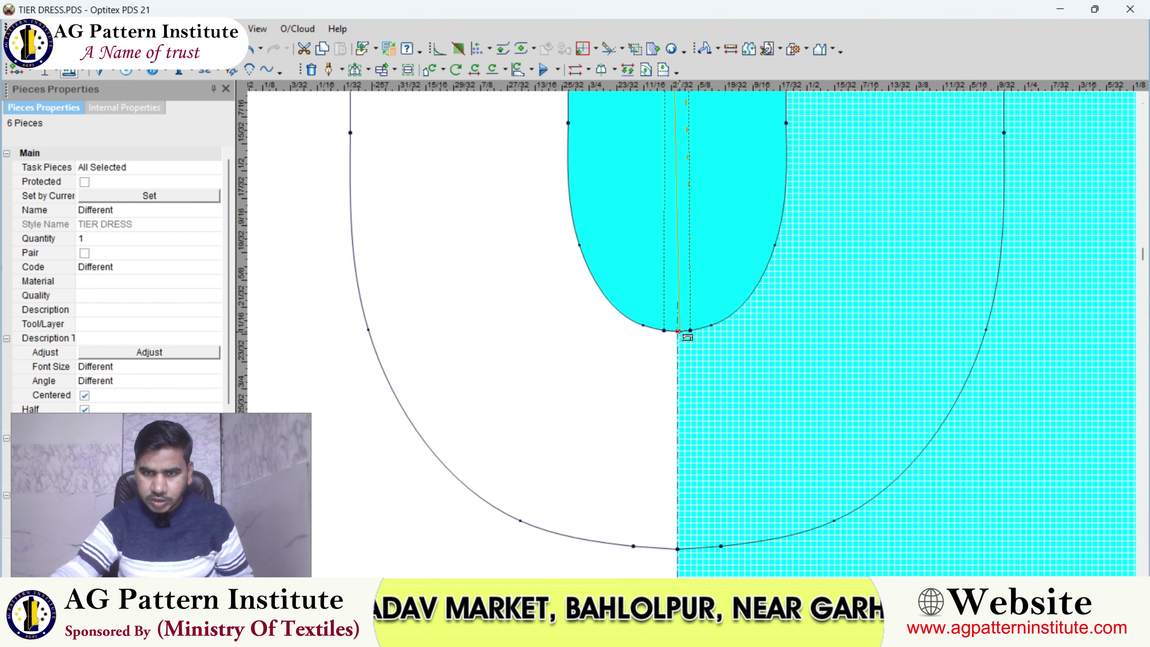
click(678, 332)
text(.)
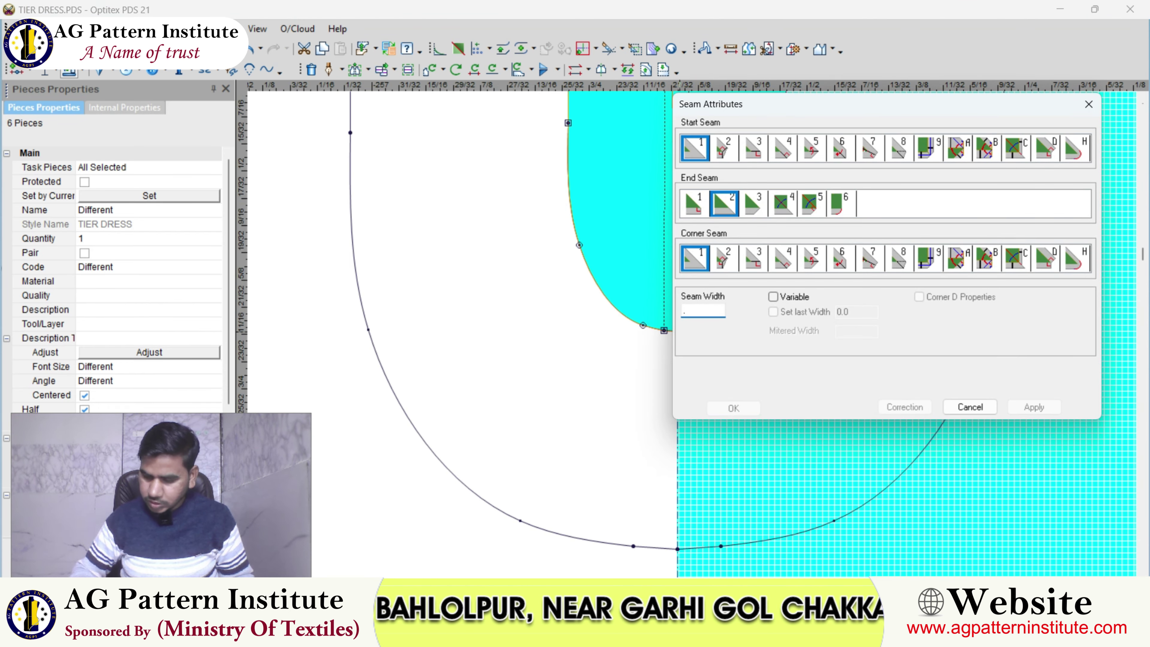
key(Escape)
scroll(543, 313, down, 3)
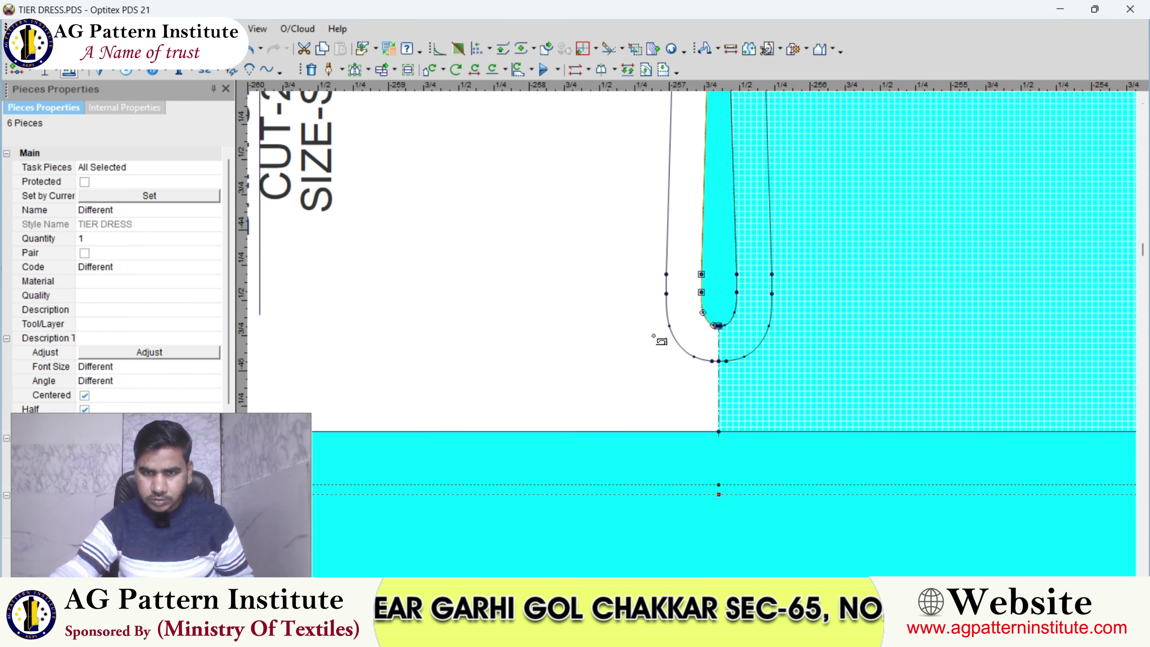
scroll(543, 313, down, 2)
scroll(544, 312, up, 2)
scroll(560, 417, down, 2)
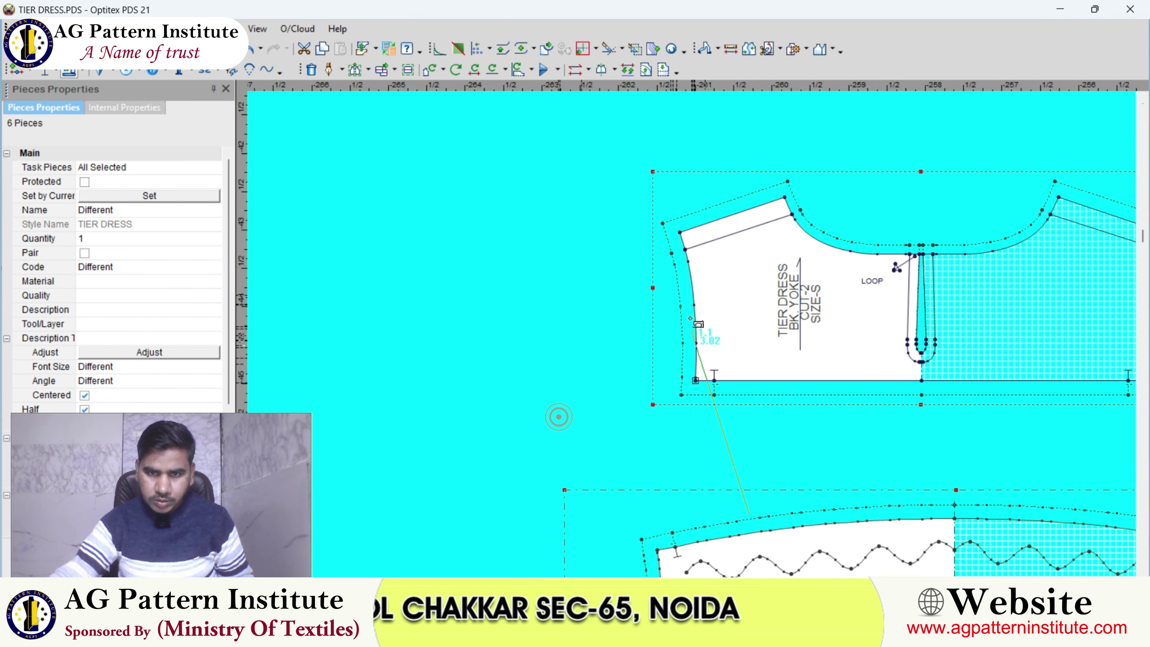
scroll(560, 416, up, 2)
click(721, 272)
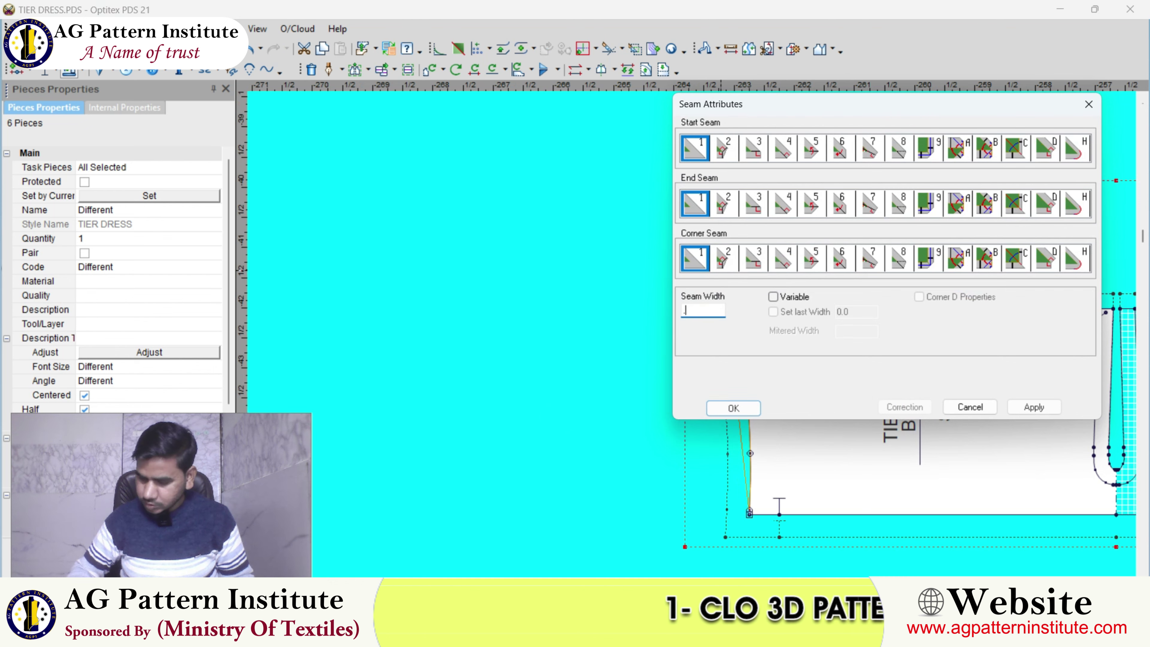
click(970, 407)
- Set a new seam allowance along the back body armhole, lower corner to upper end
scroll(692, 336, down, 3)
scroll(692, 335, up, 2)
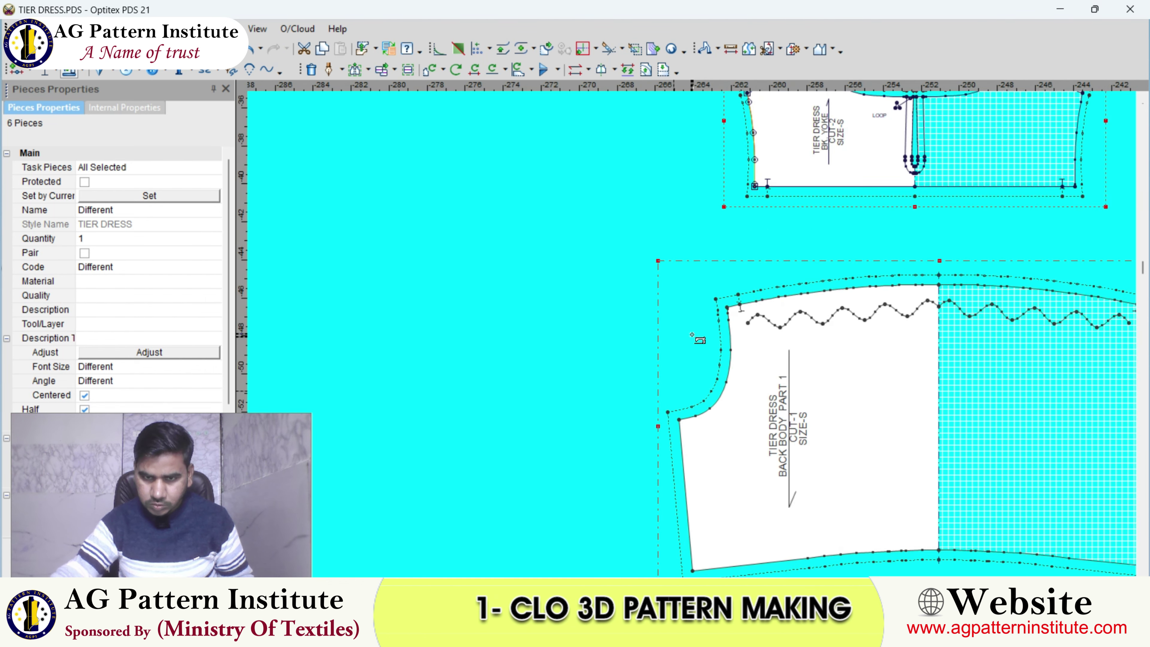
click(680, 421)
scroll(679, 421, up, 3)
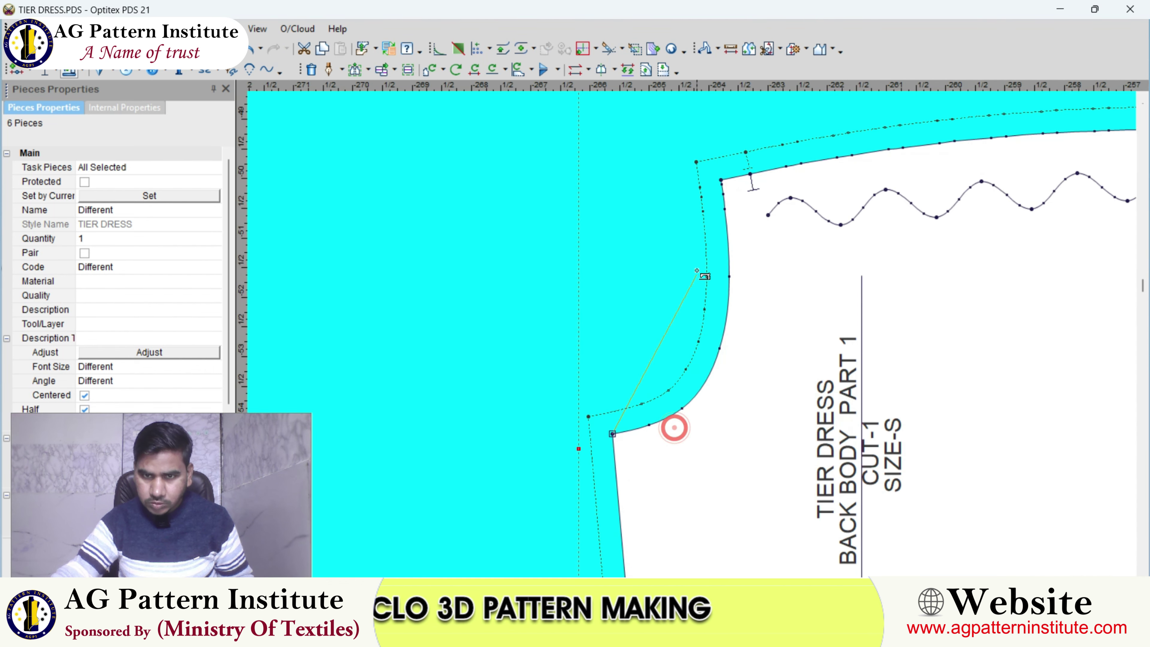
click(721, 181)
key(Return)
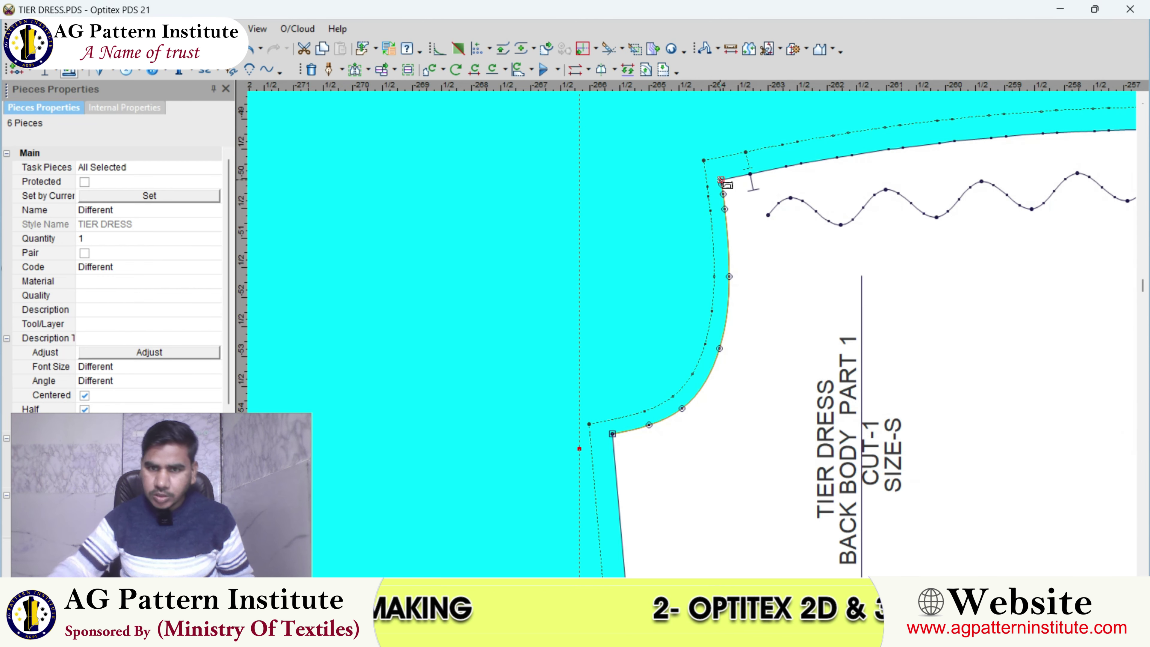
scroll(727, 183, down, 4)
right_click(634, 282)
key(Escape)
scroll(714, 338, up, 1)
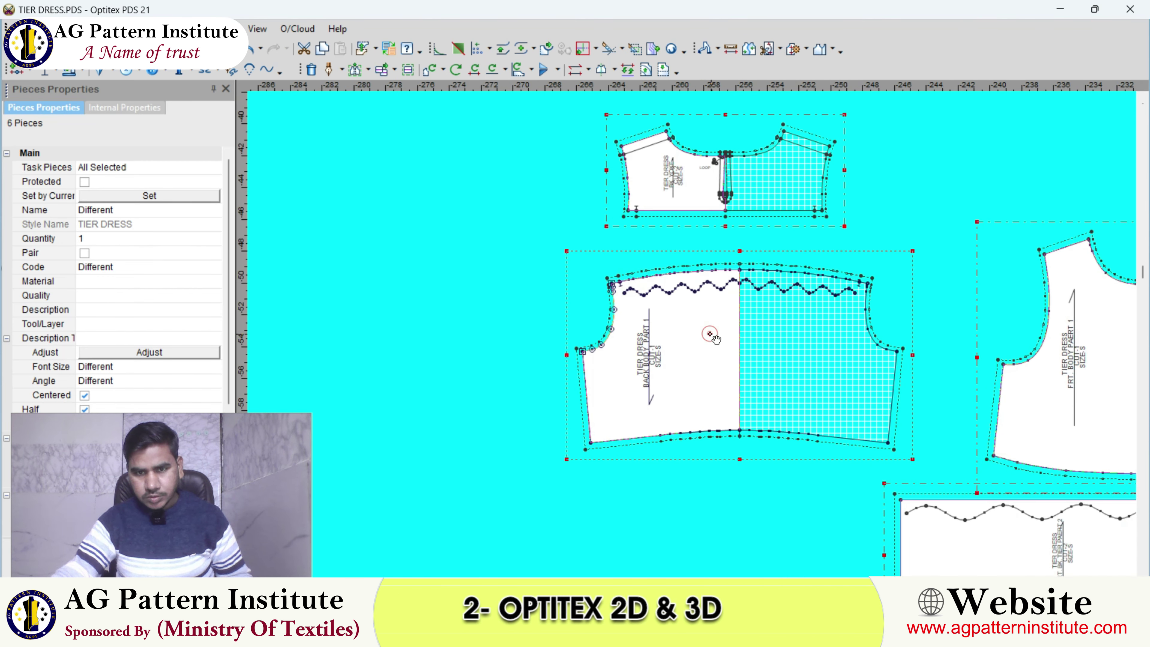
click(710, 334)
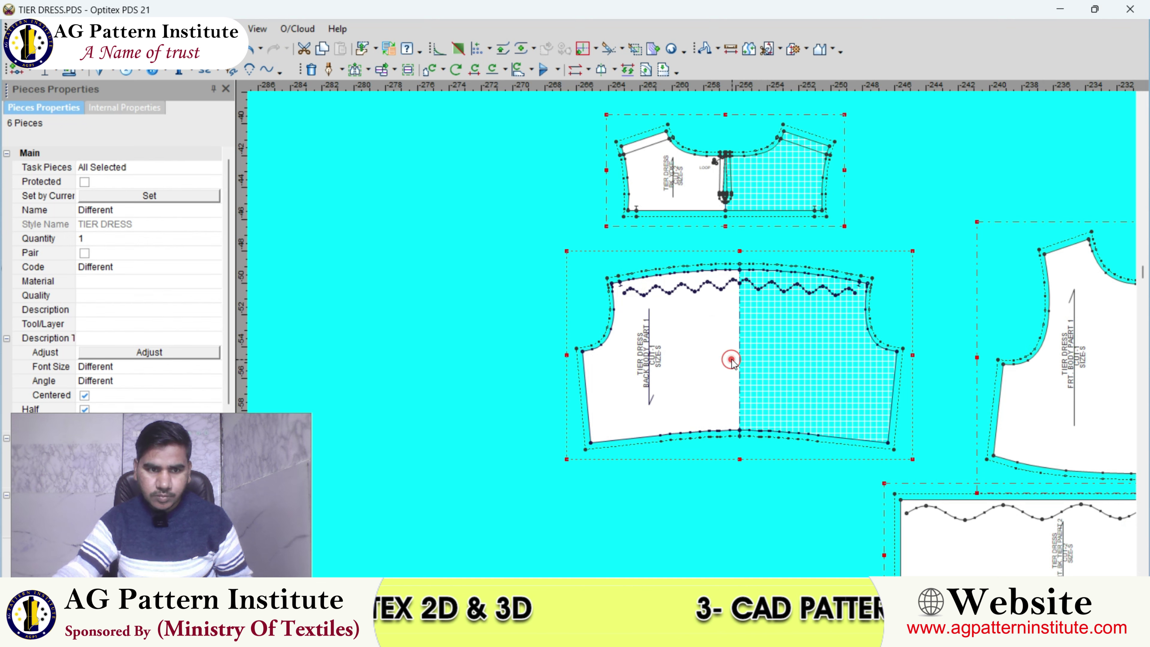
scroll(716, 346, up, 1)
scroll(691, 313, up, 1)
- Place a READY GATHER 11" text note by BACK BODY PART 1's wavy gathering line
click(570, 275)
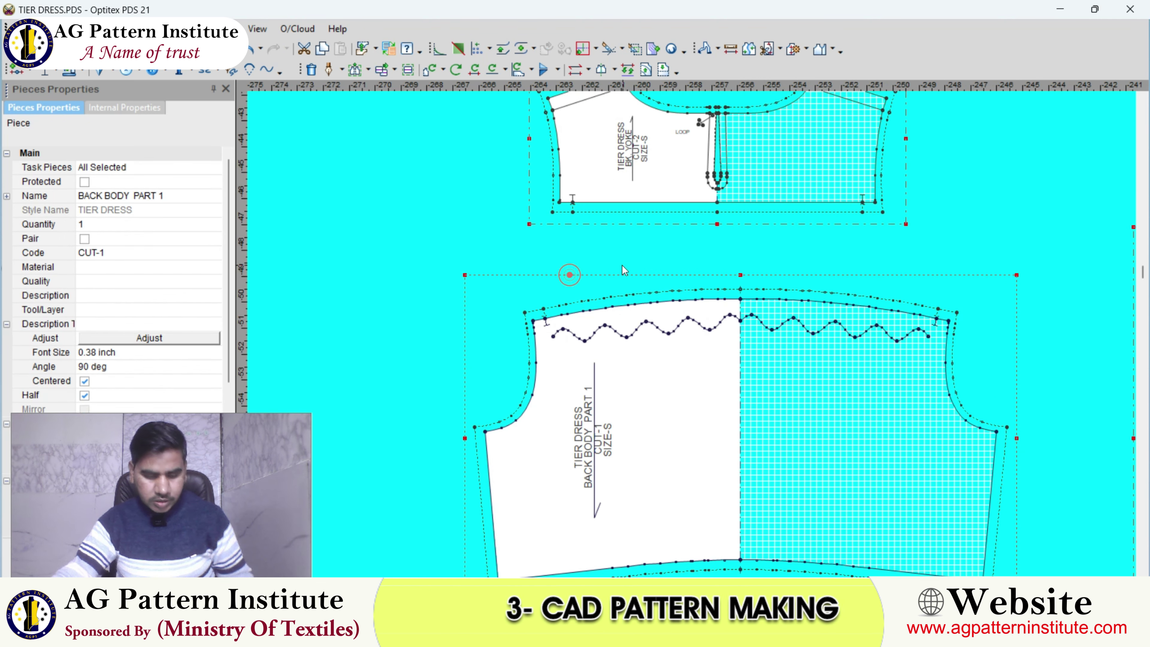
scroll(692, 335, up, 2)
scroll(692, 334, up, 2)
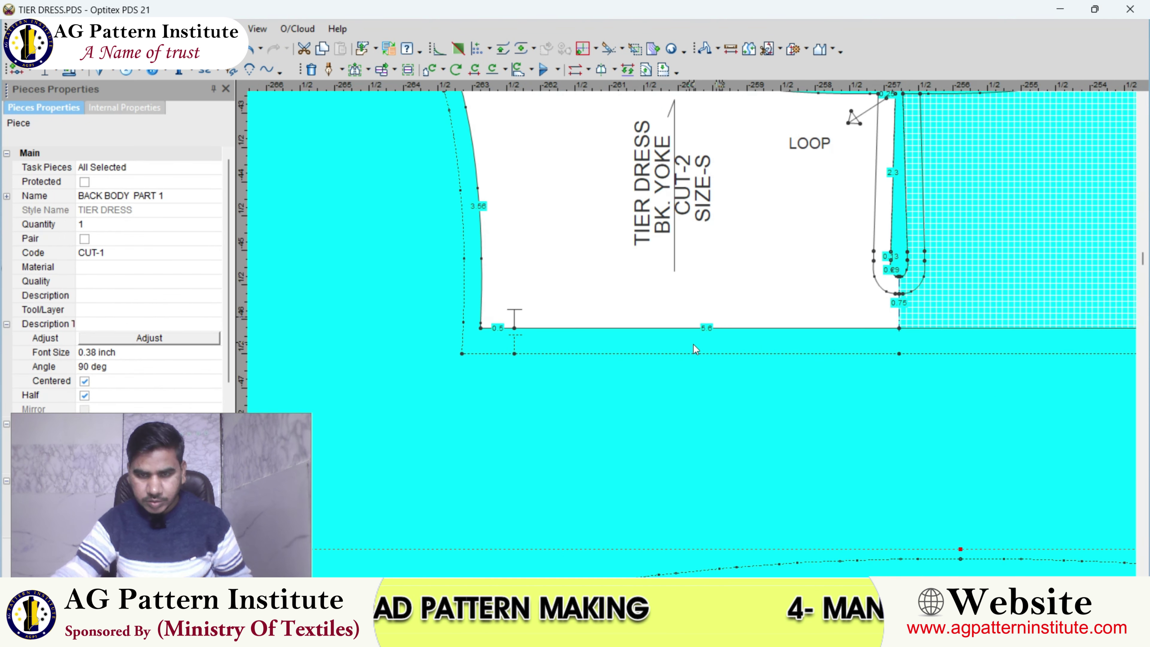
scroll(694, 345, down, 3)
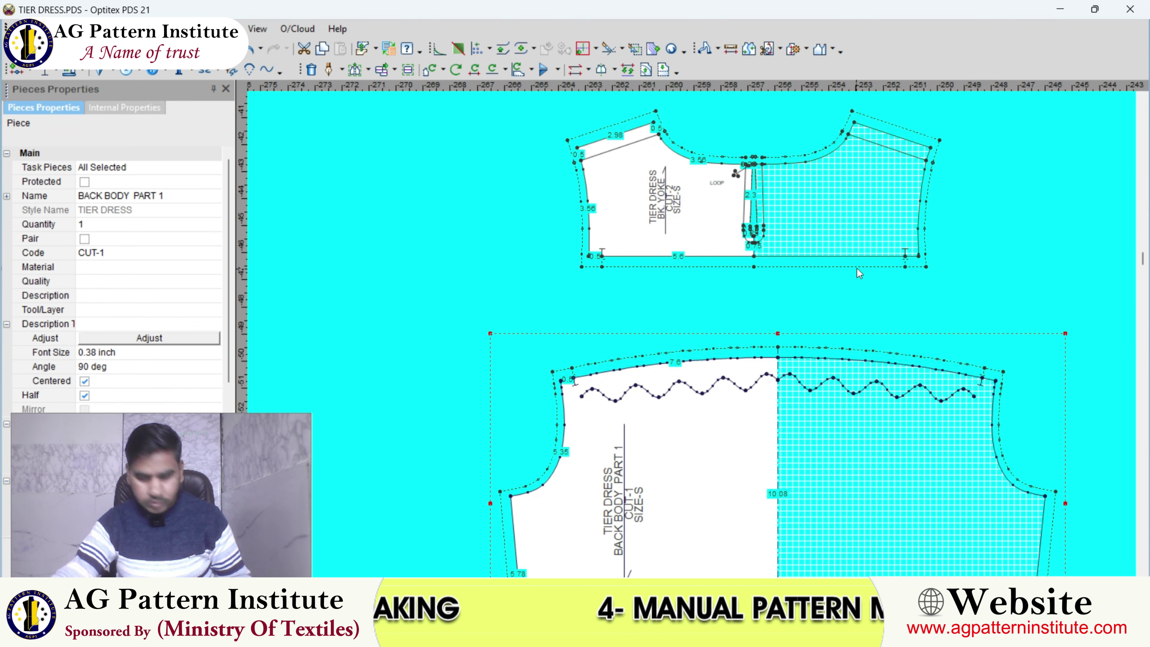
scroll(773, 327, up, 2)
scroll(584, 312, up, 1)
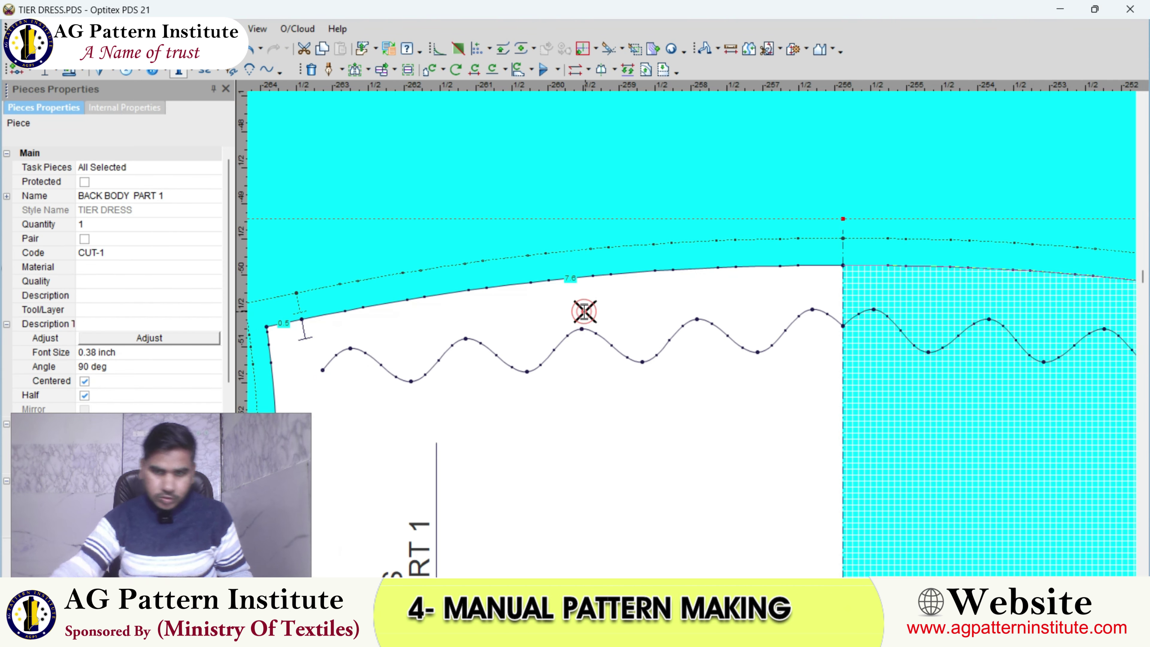
click(584, 312)
text(READY)
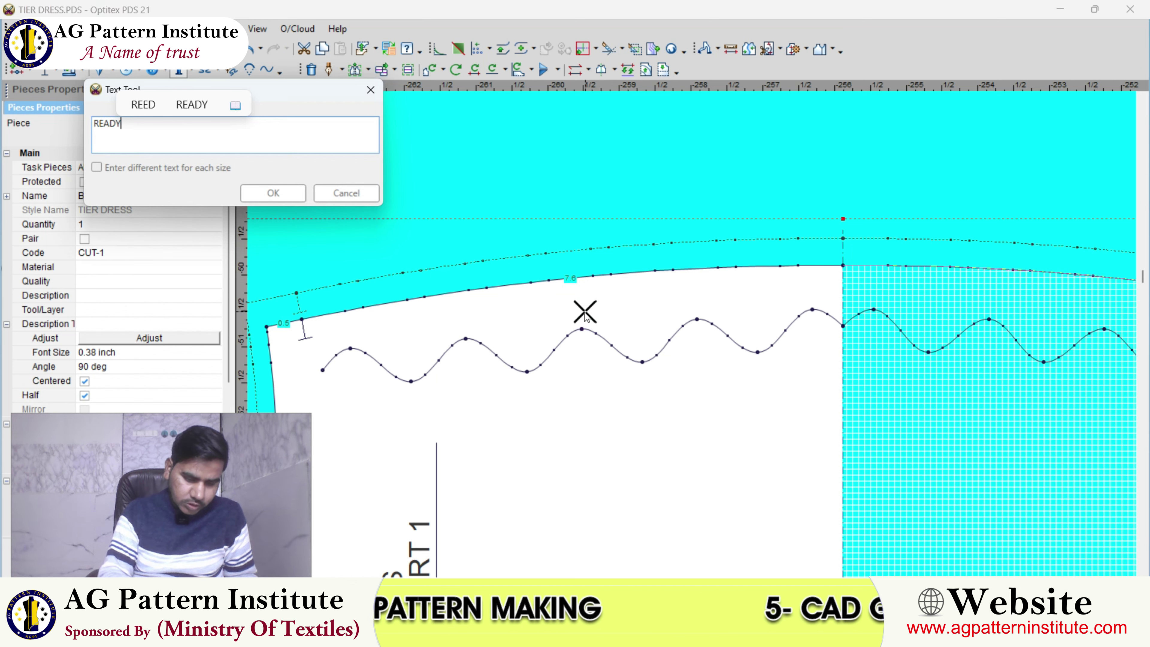
text( GATHER 1)
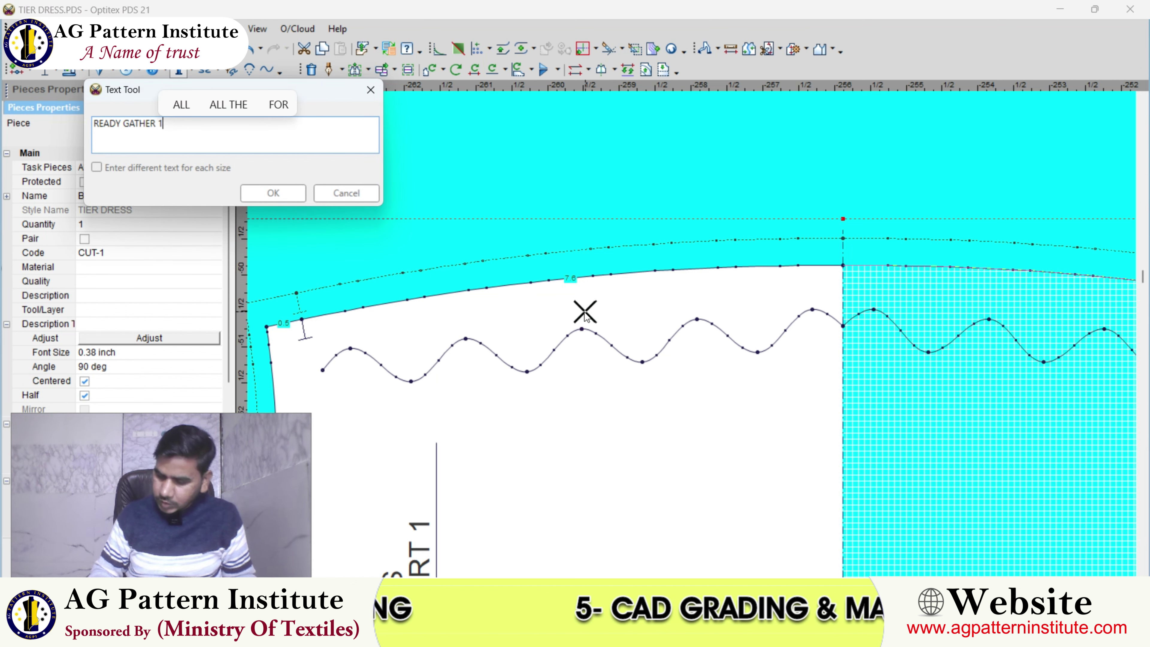
text(1")
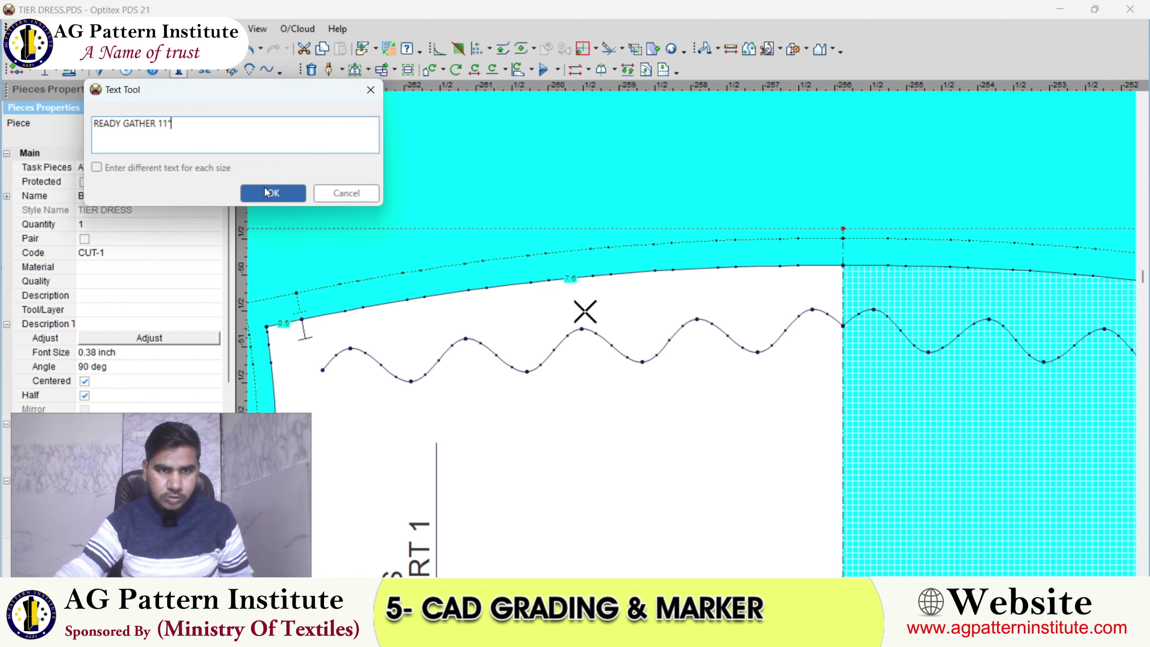
click(277, 199)
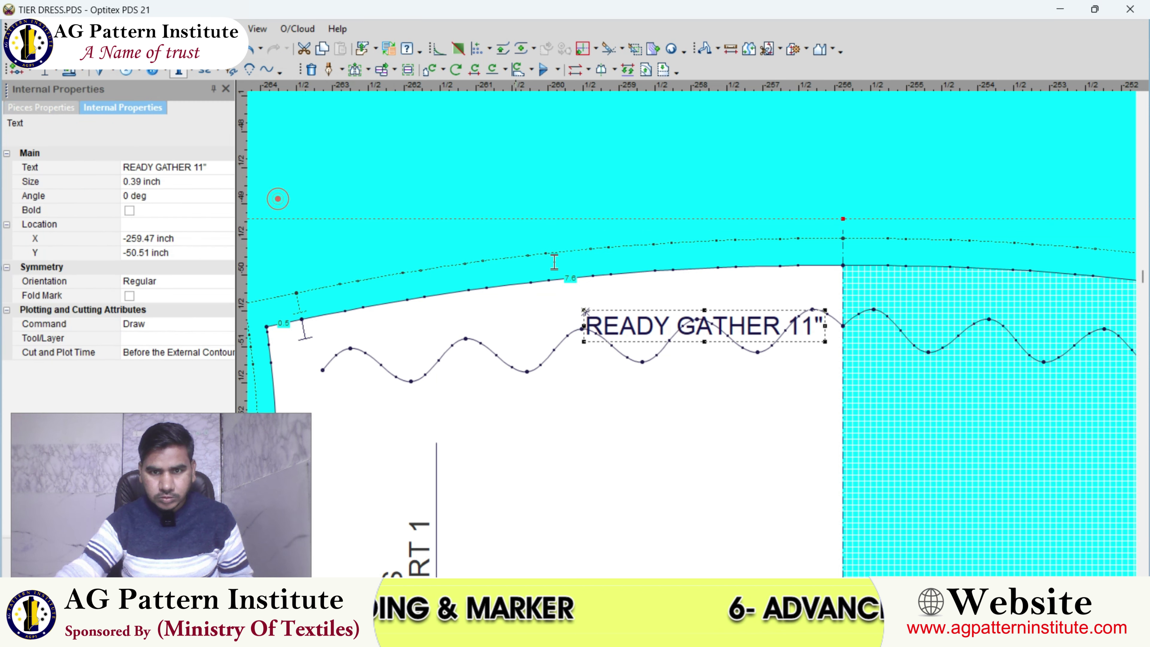
- Deselect the new note, then reselect the READY GATHER 11" note
scroll(688, 331, up, 1)
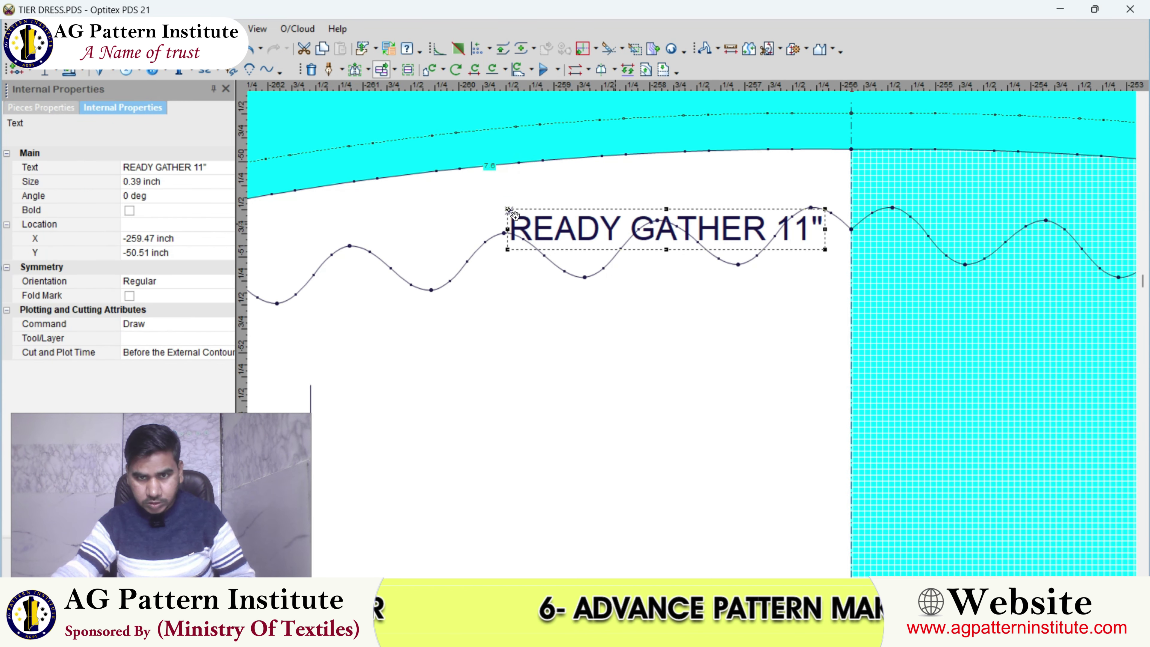
scroll(497, 313, down, 2)
click(488, 308)
scroll(690, 347, up, 2)
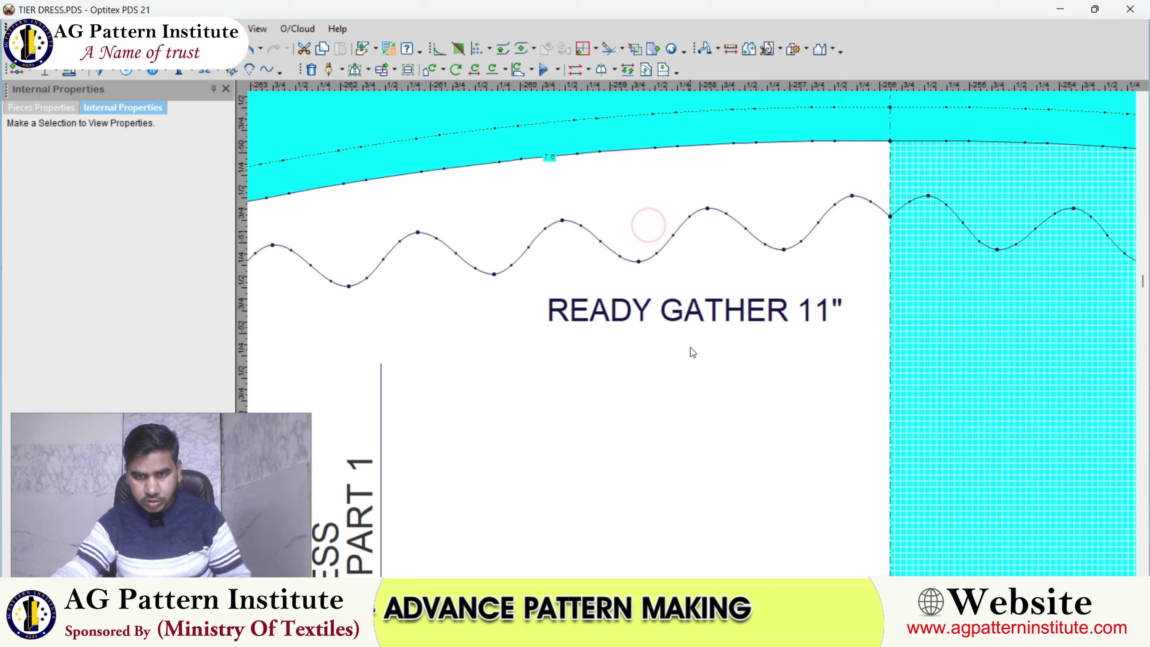
click(689, 353)
click(691, 324)
- Select the READY GATHER 11" note under the 15×7 tier piece's gathering line
scroll(689, 319, down, 2)
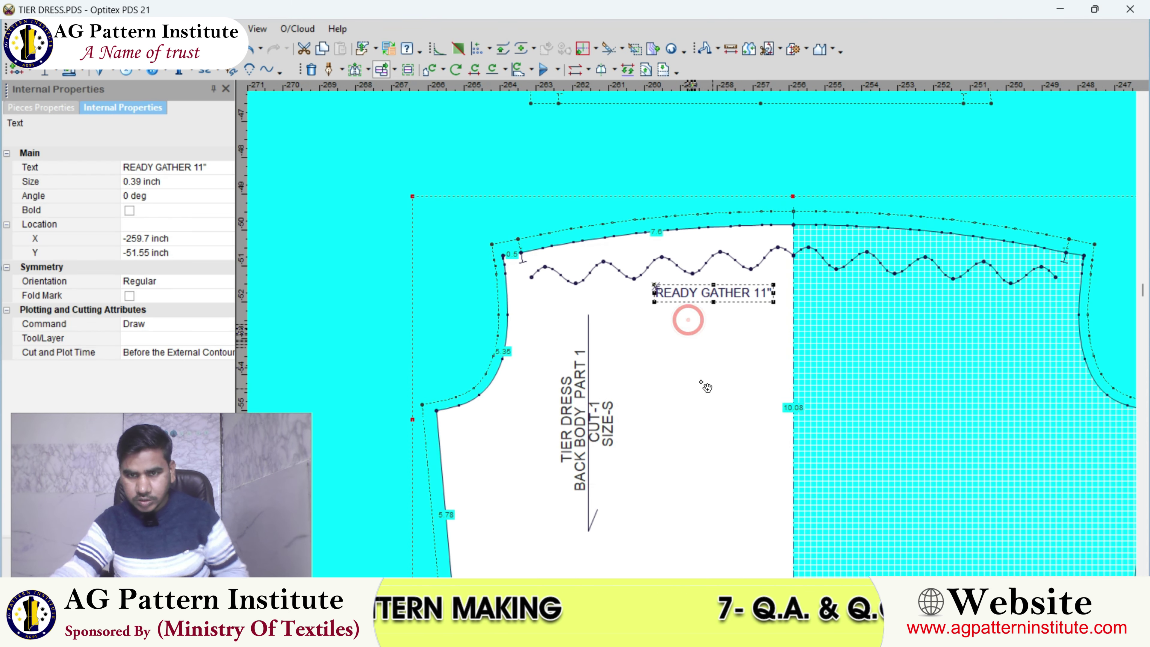
scroll(718, 340, down, 2)
scroll(718, 340, up, 2)
scroll(707, 326, up, 2)
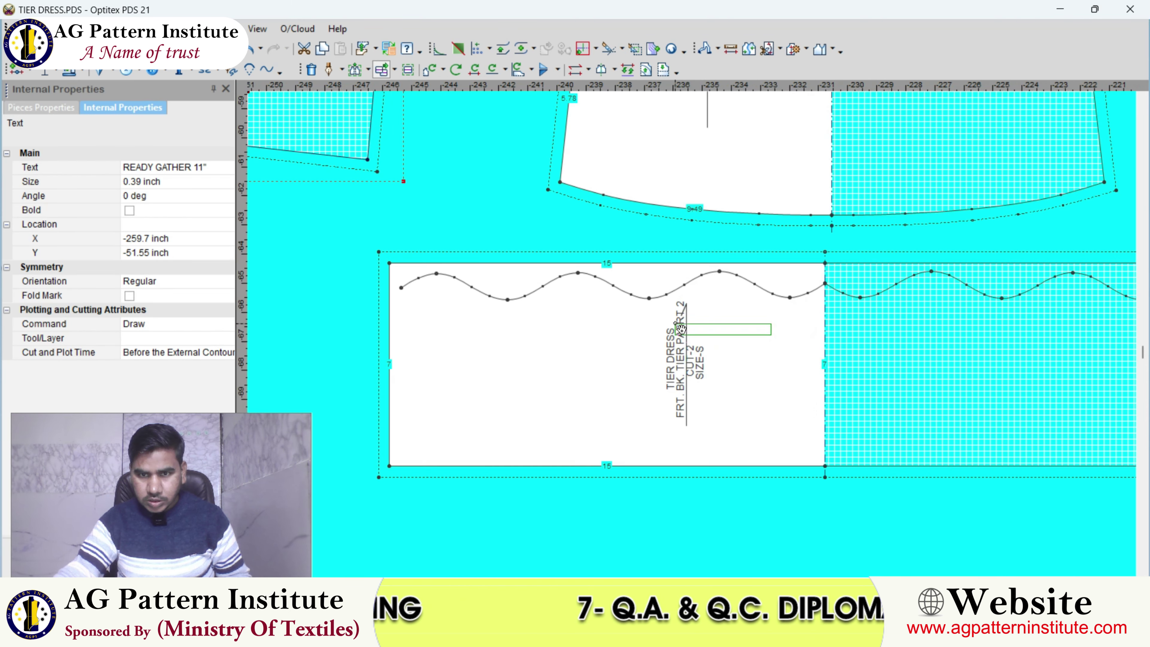
click(693, 304)
scroll(679, 335, down, 1)
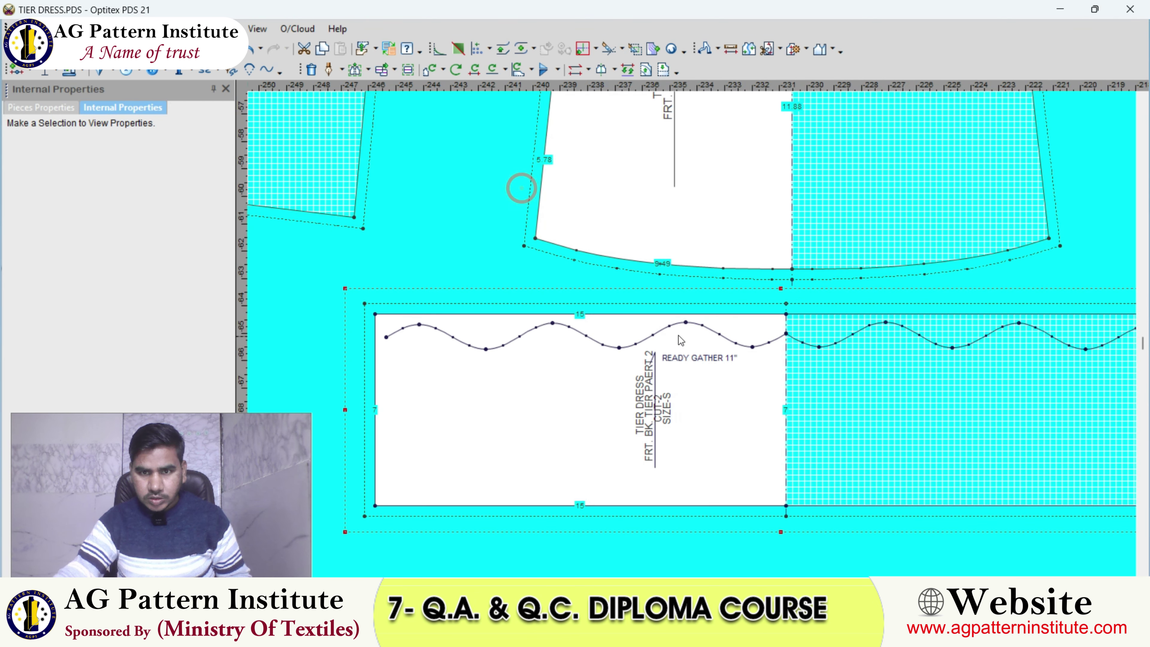
click(701, 358)
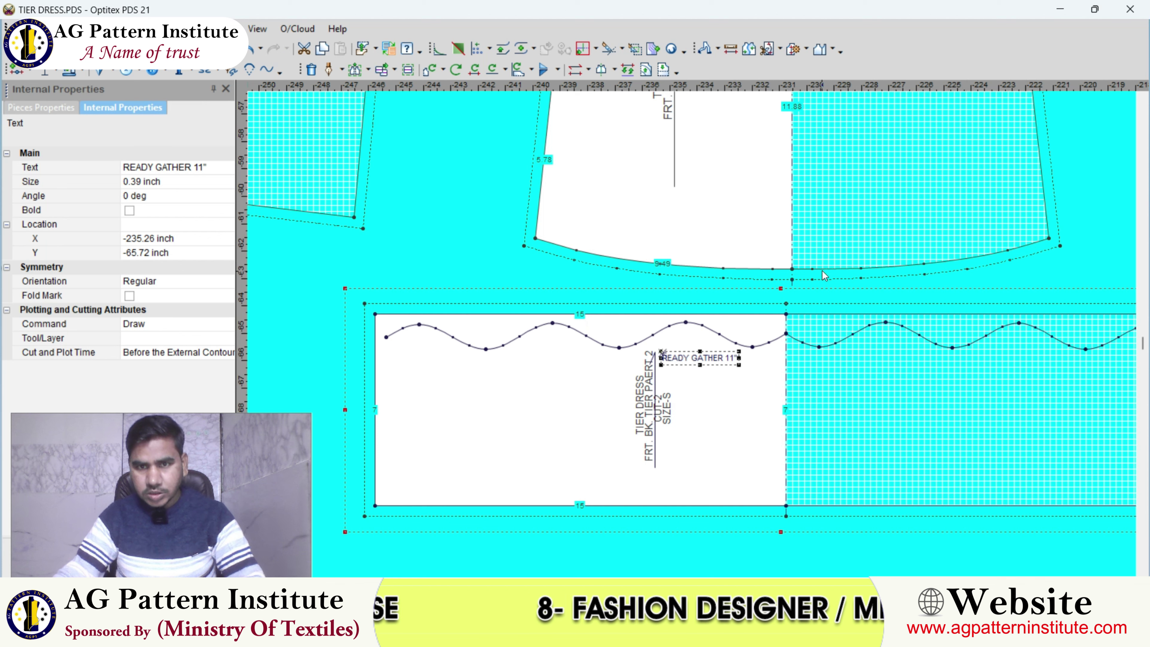
- Retype the note's text as READY GATHER 39 in the Internal Properties text editor
scroll(709, 278, down, 2)
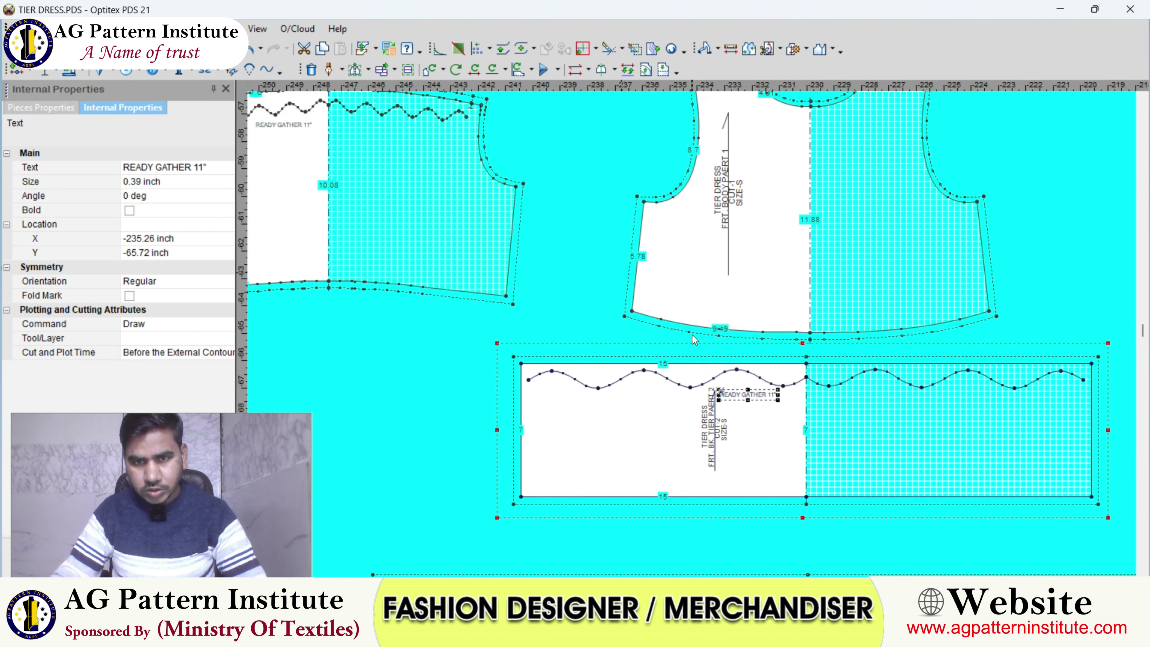
scroll(738, 329, up, 2)
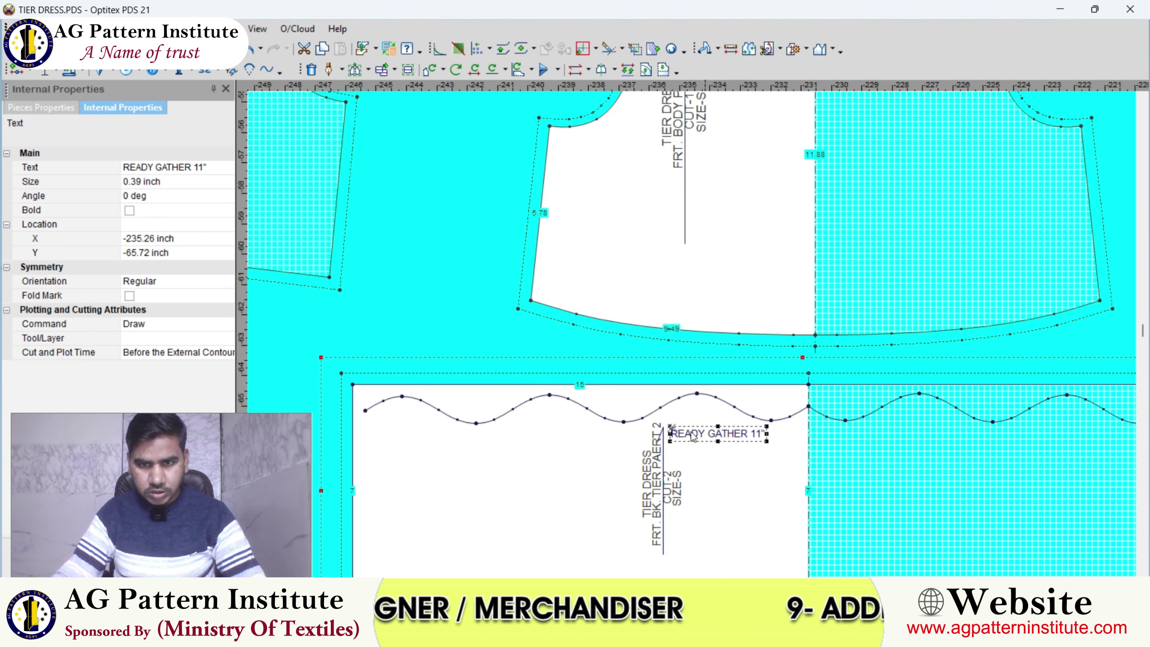
click(196, 170)
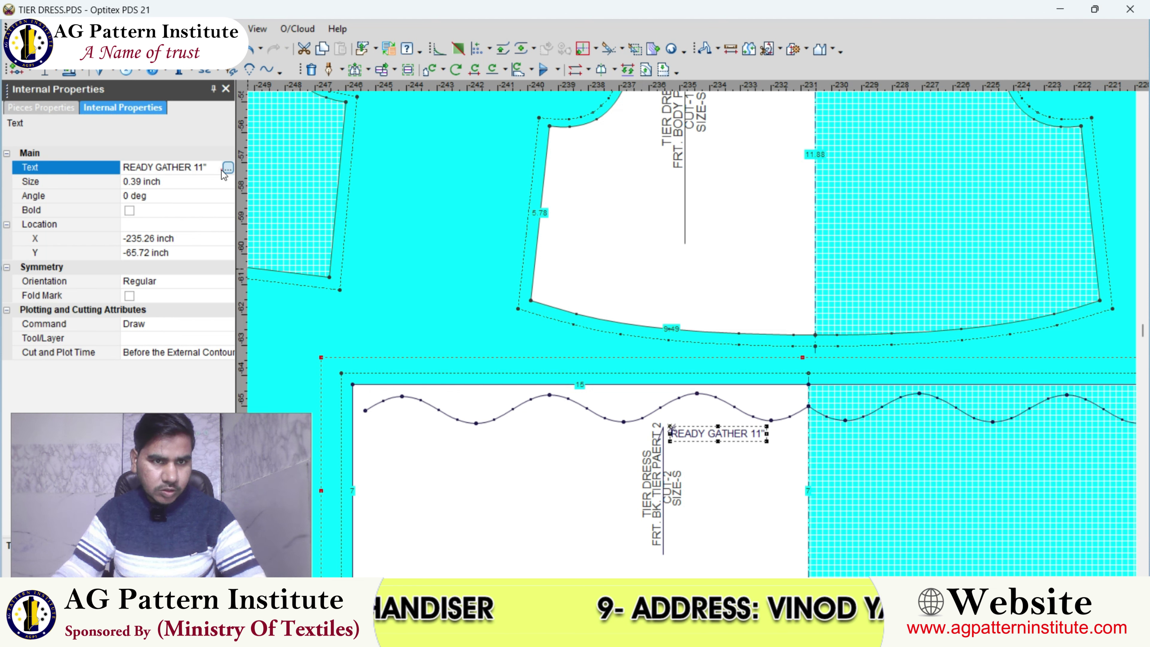
click(228, 169)
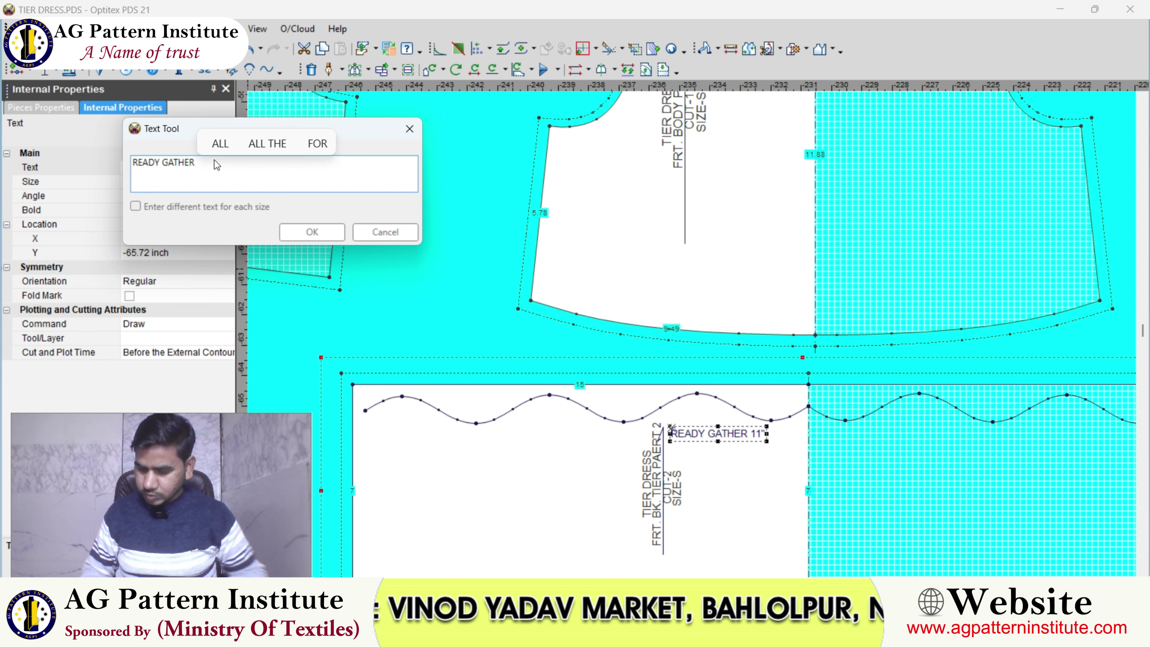
text(38" ALLL ROUND)
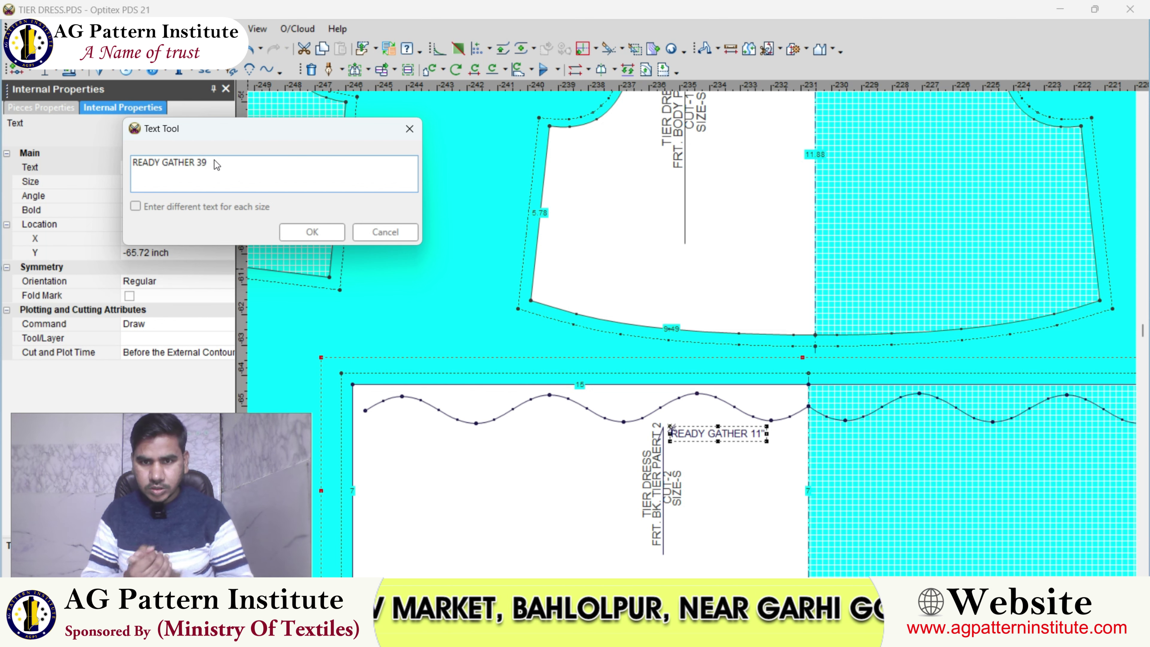
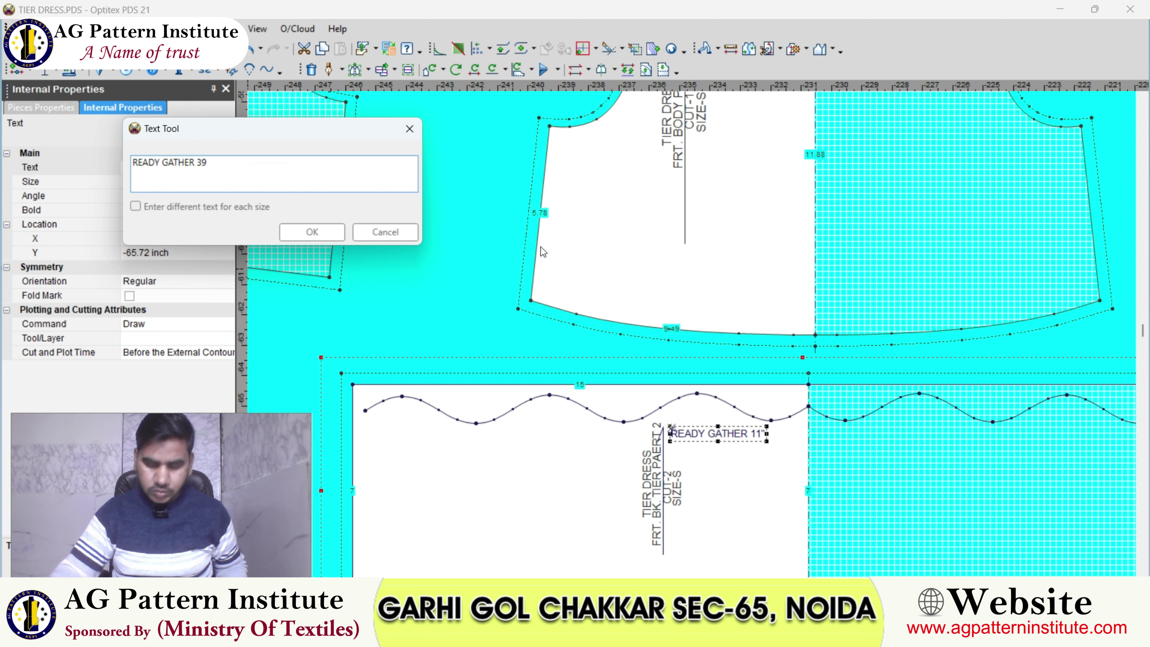
- Finish the tier part 2 label reading READY GATHER 38" ALLL ROUND
text(")
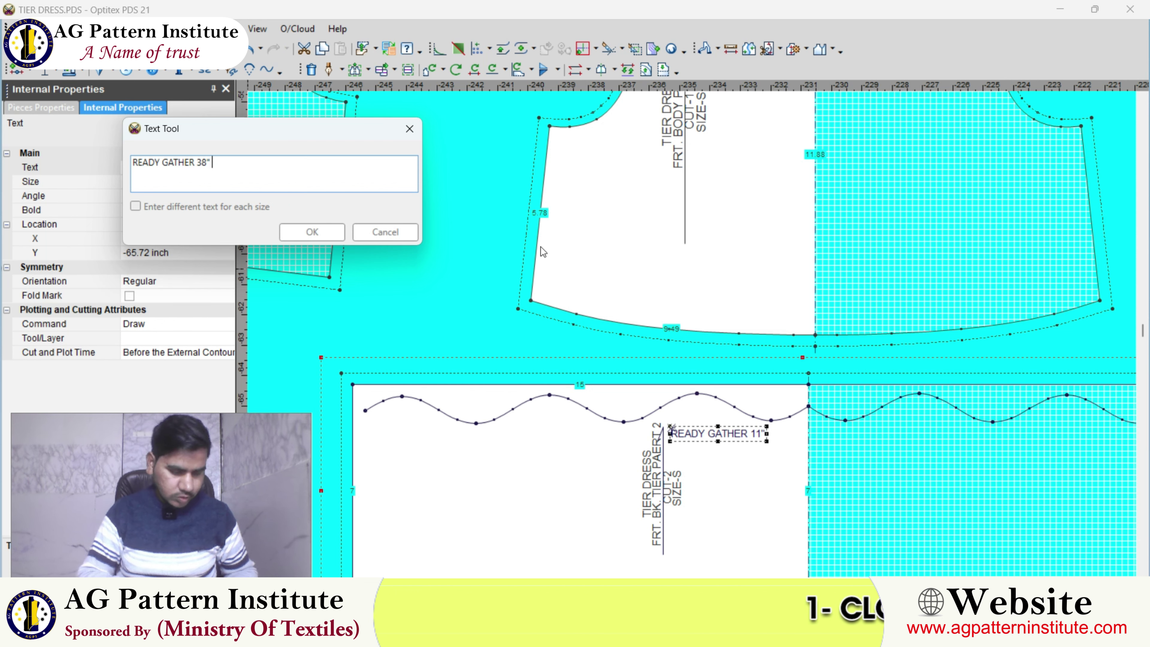
text( ALLL ROU)
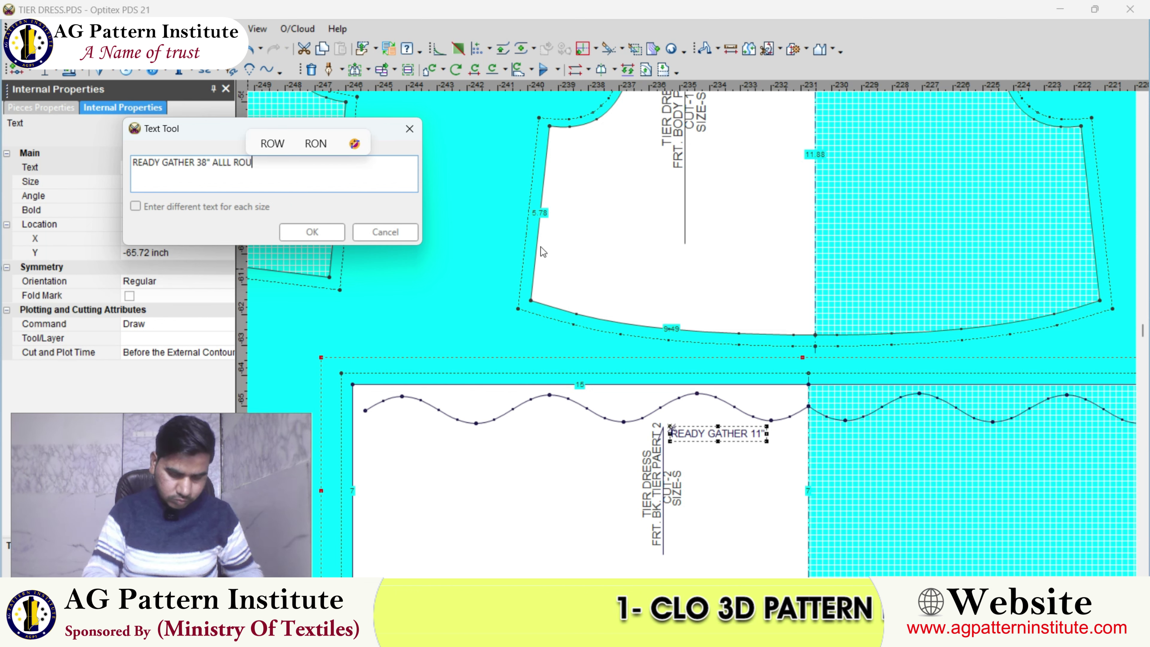
text(ND)
key(Return)
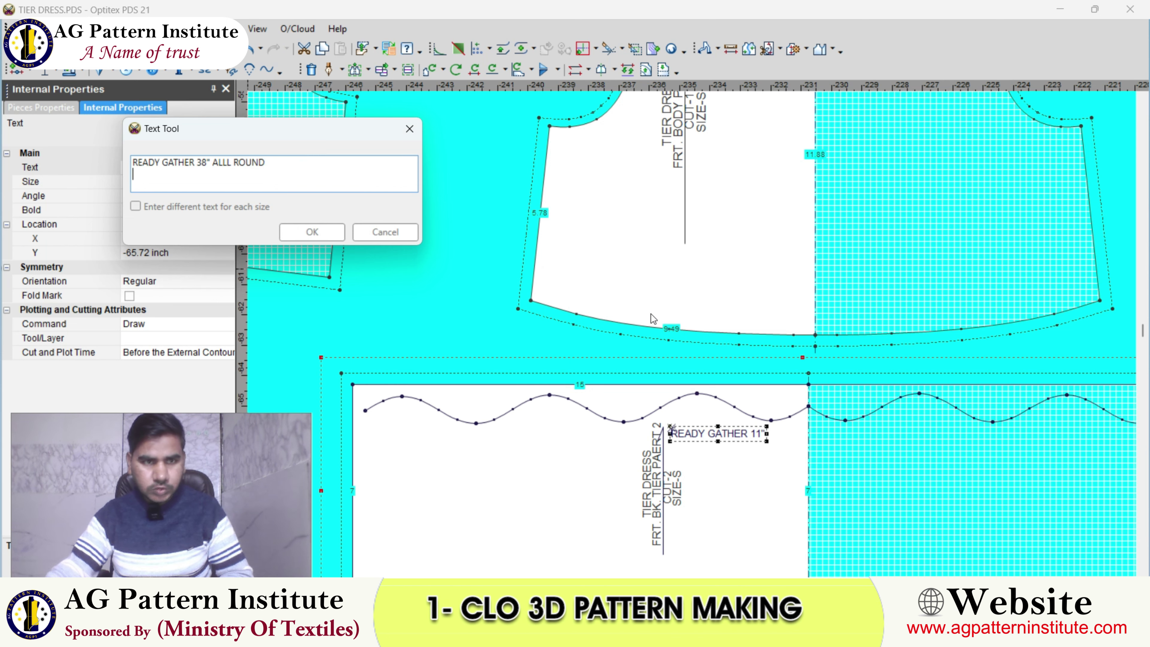
click(323, 231)
key(Escape)
scroll(679, 365, down, 3)
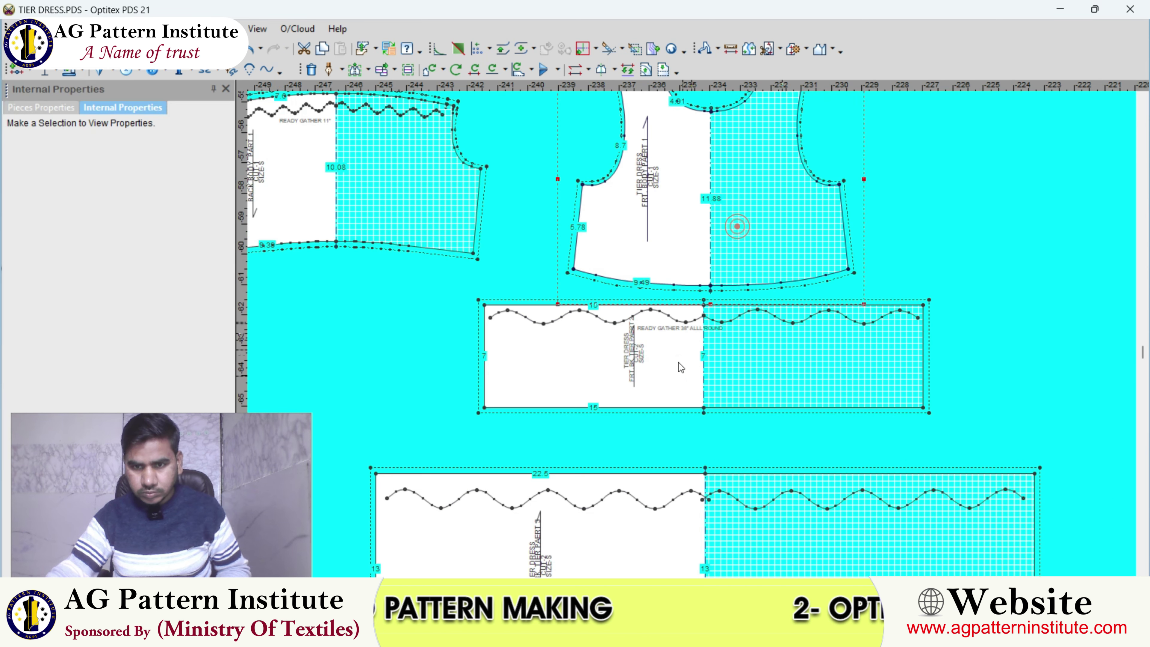
scroll(693, 335, up, 4)
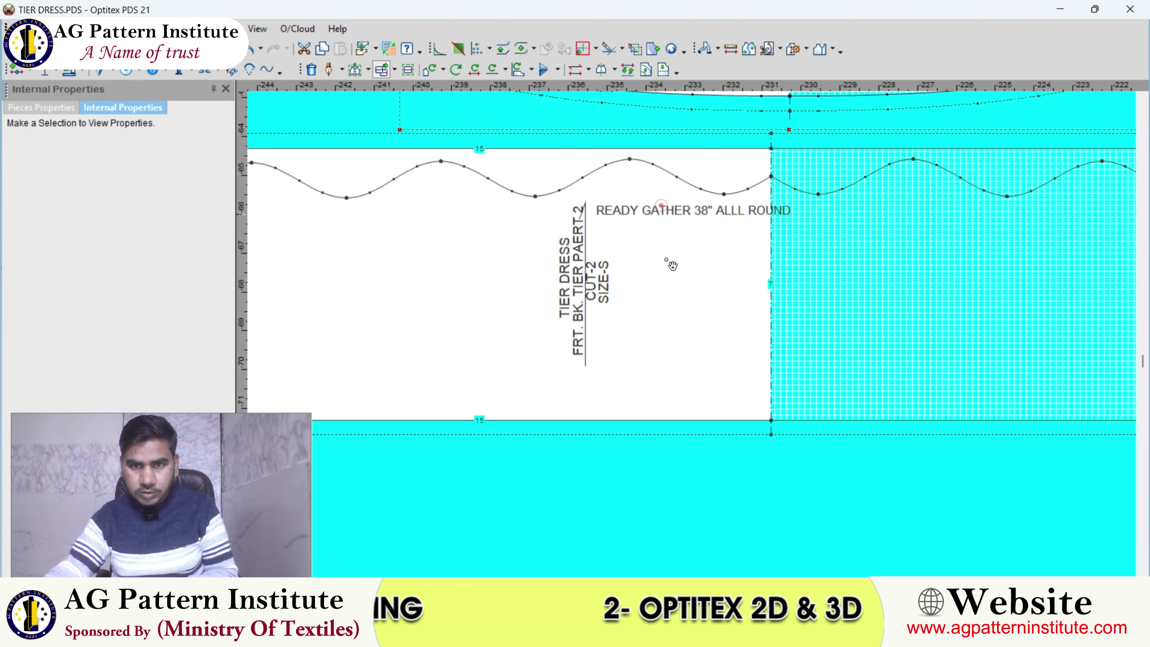
scroll(666, 236, down, 1)
scroll(607, 163, up, 2)
scroll(680, 318, down, 5)
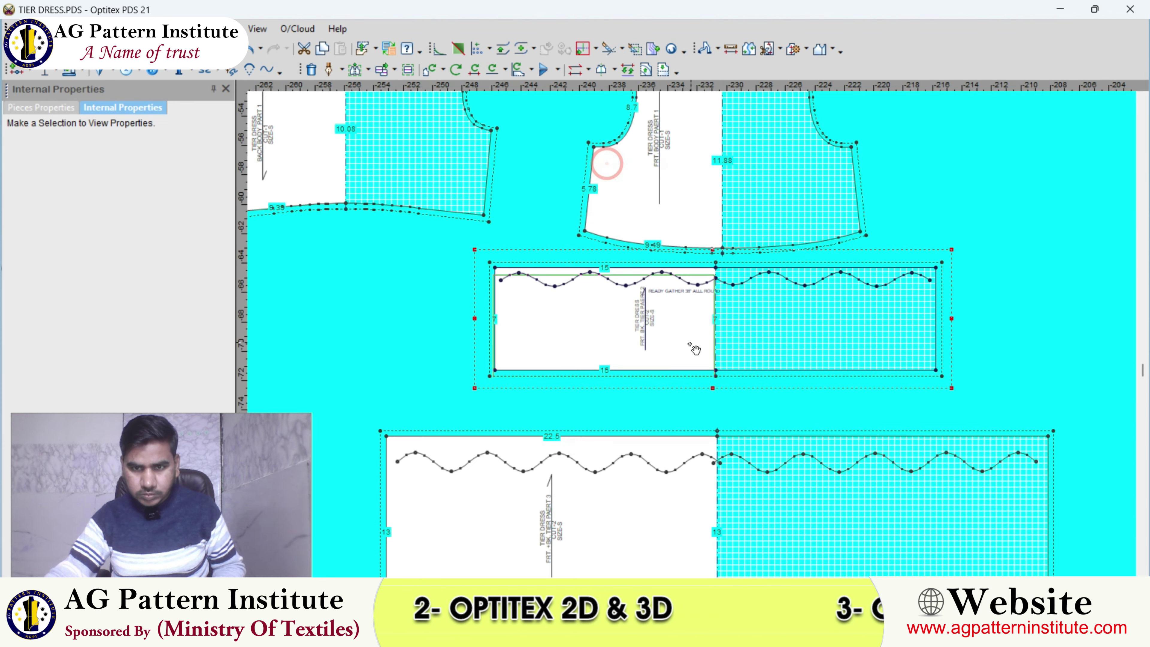
scroll(695, 349, up, 1)
scroll(681, 317, up, 2)
- Copy the 38" gather label and place the copy on tier part 3
click(649, 280)
scroll(649, 280, up, 1)
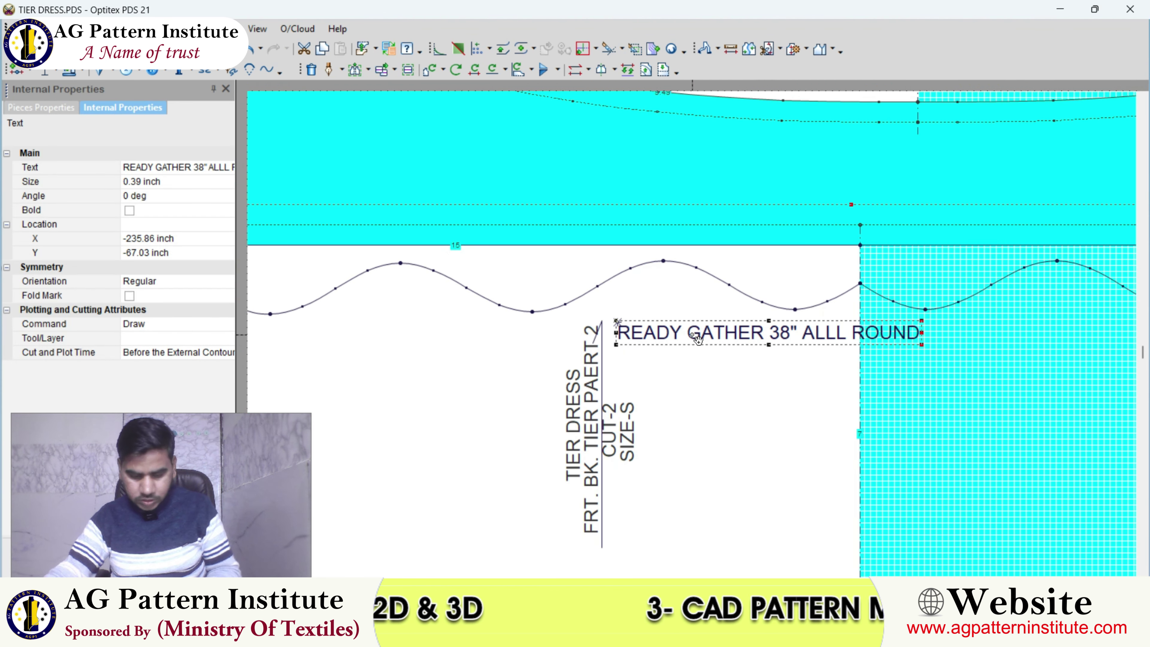
key(ctrl+c)
key(ctrl+v)
scroll(693, 345, down, 2)
scroll(684, 353, down, 2)
scroll(670, 370, up, 3)
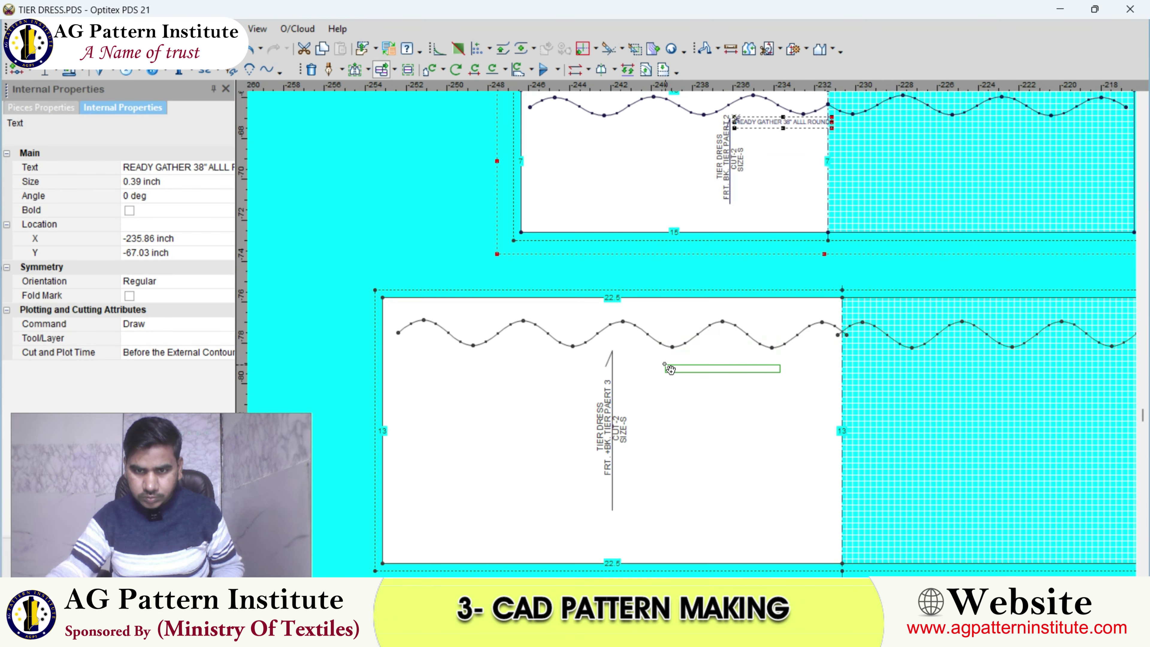
click(670, 369)
scroll(623, 261, up, 1)
scroll(705, 318, up, 1)
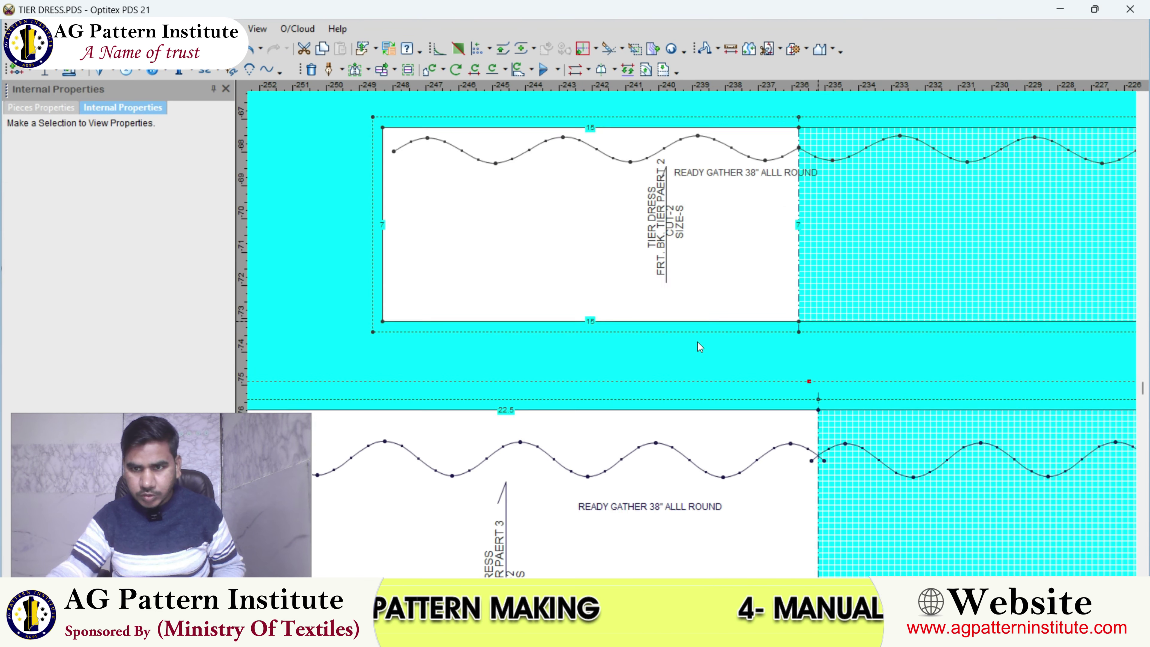
scroll(700, 346, down, 2)
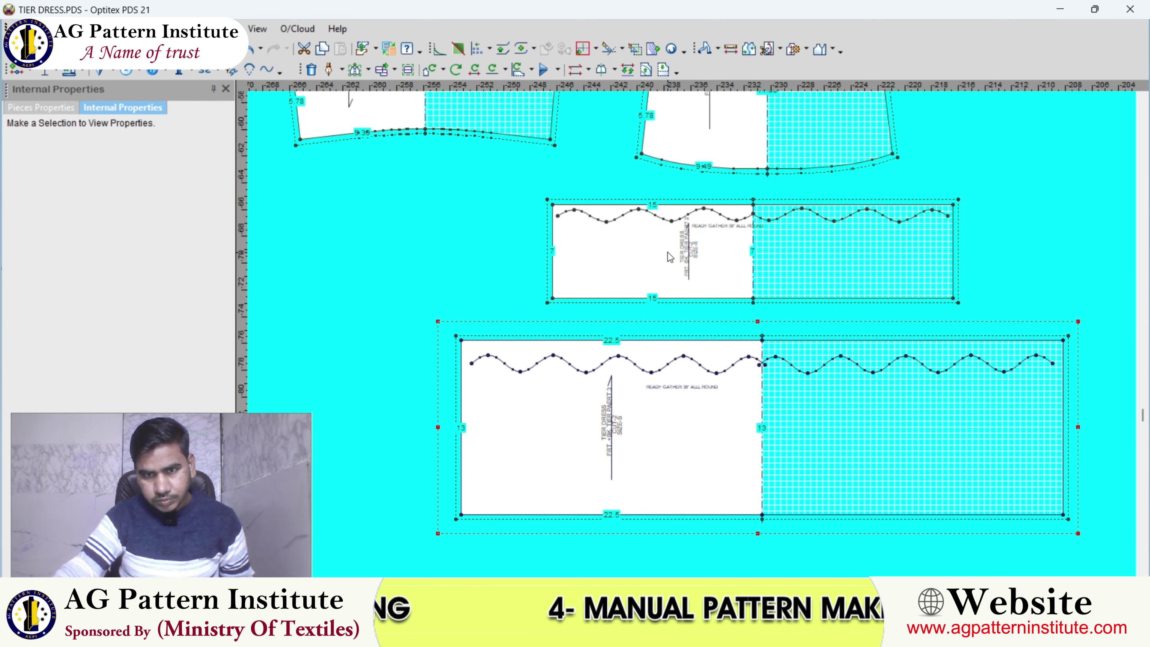
scroll(656, 297, up, 1)
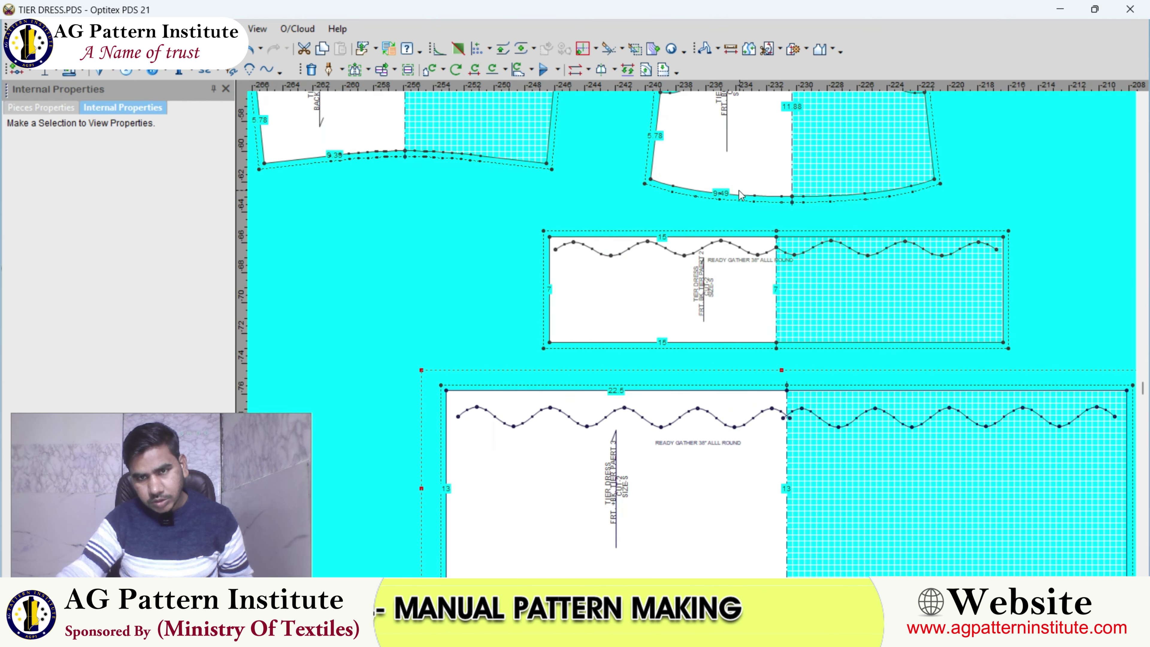
scroll(690, 342, down, 1)
scroll(687, 340, up, 2)
- Change tier part 3's label text to READY GATHER 60" ALLL ROUND
click(683, 331)
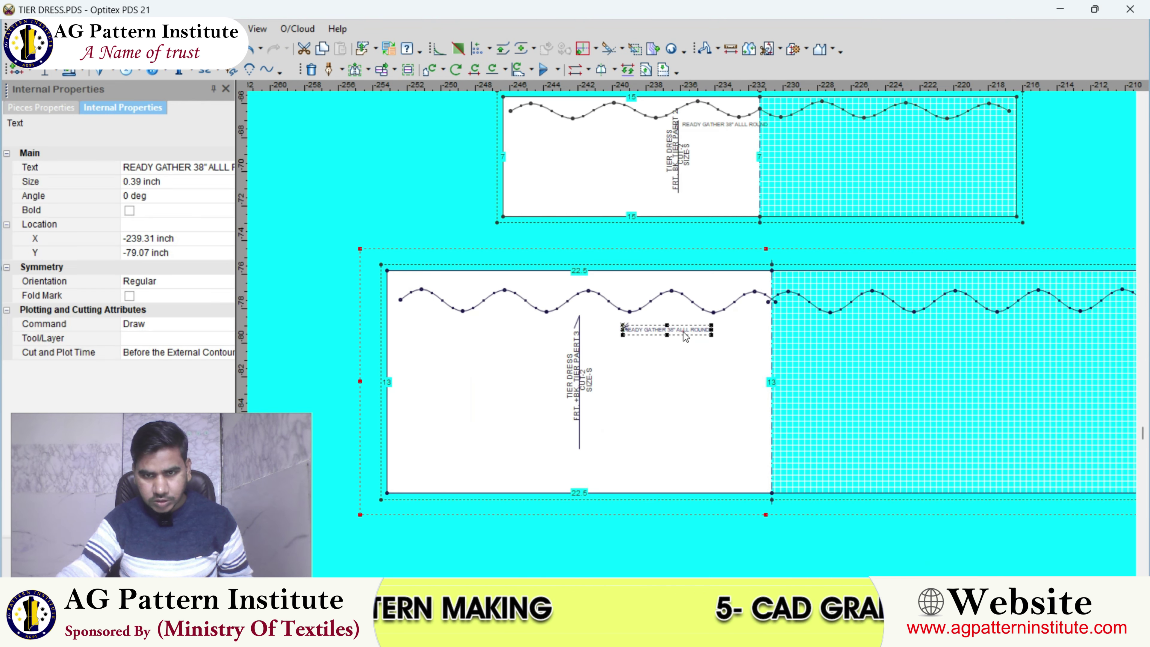
click(202, 169)
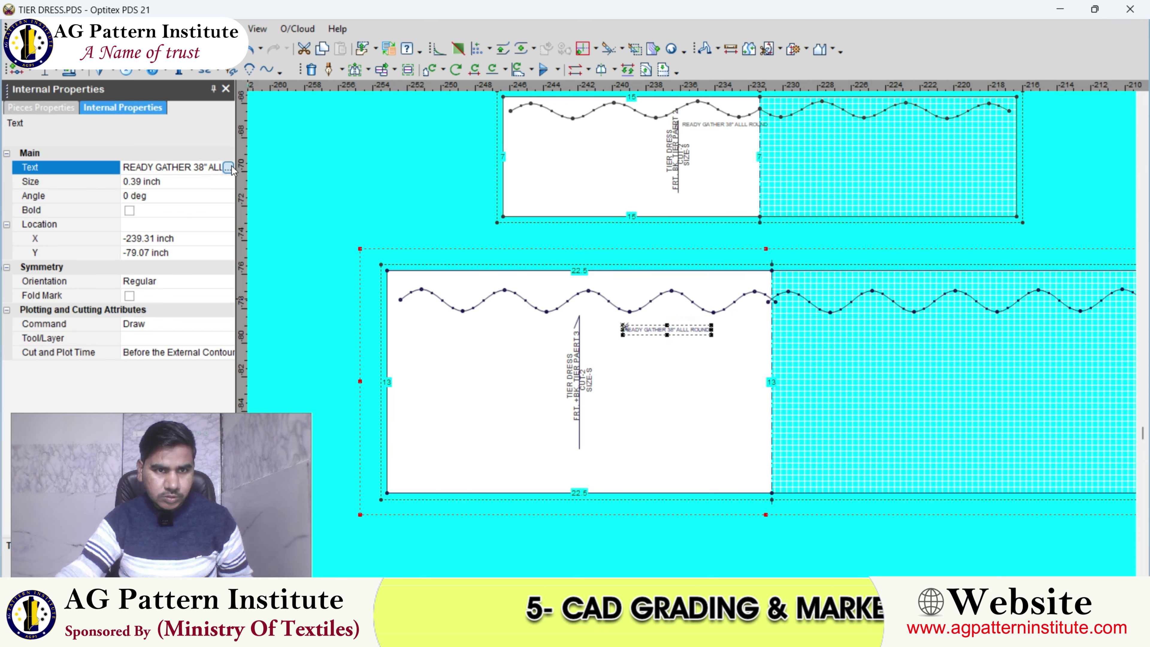
click(228, 167)
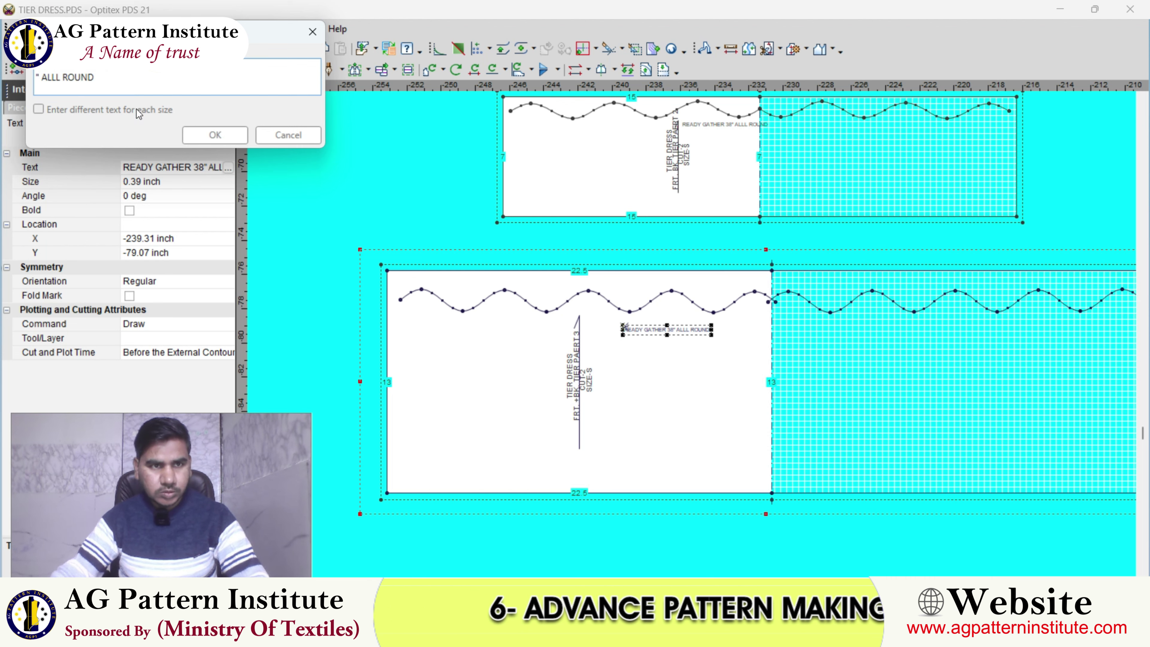
click(215, 134)
scroll(692, 336, down, 2)
scroll(692, 336, up, 1)
click(687, 339)
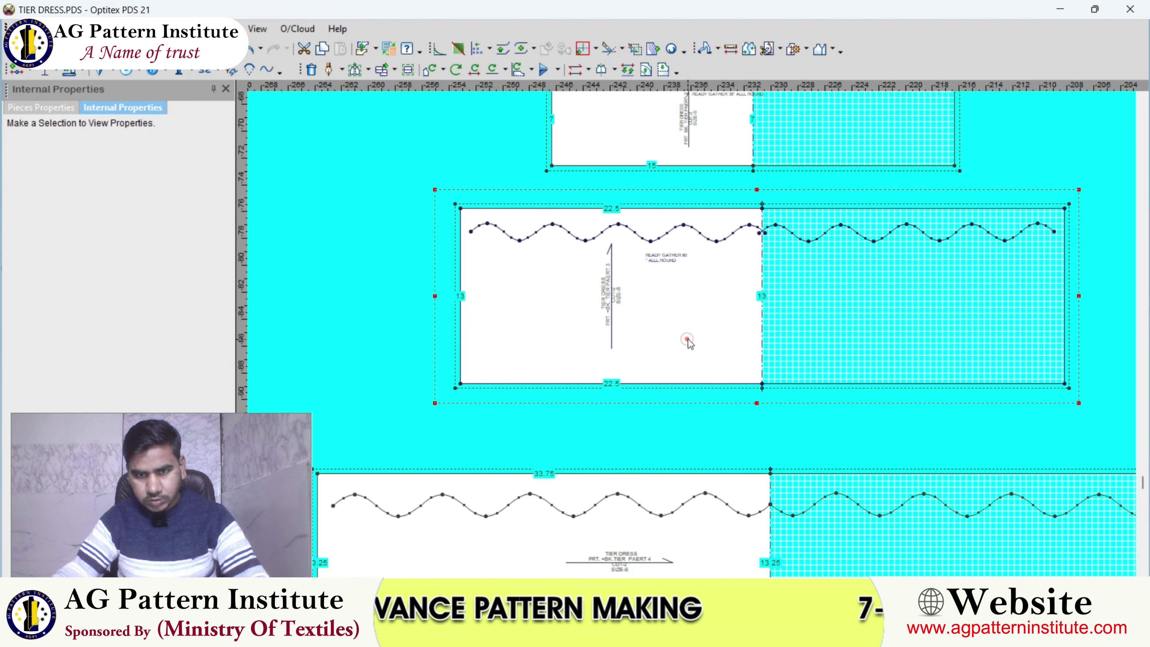
scroll(686, 339, up, 1)
scroll(634, 333, up, 1)
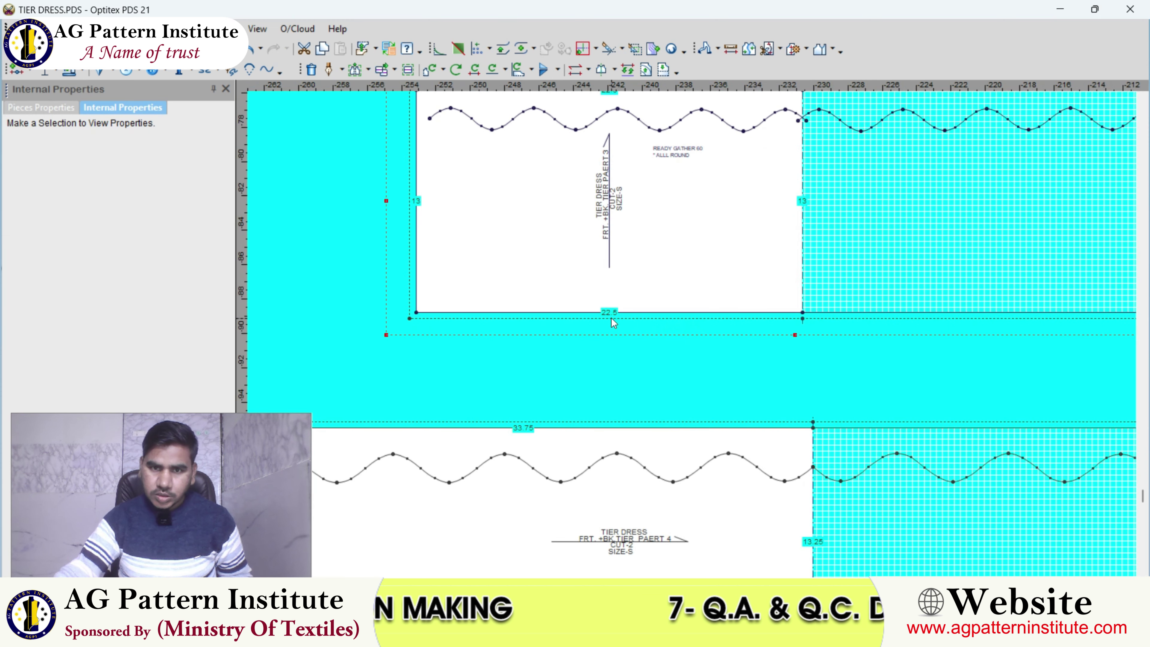
scroll(611, 318, up, 1)
scroll(715, 334, down, 2)
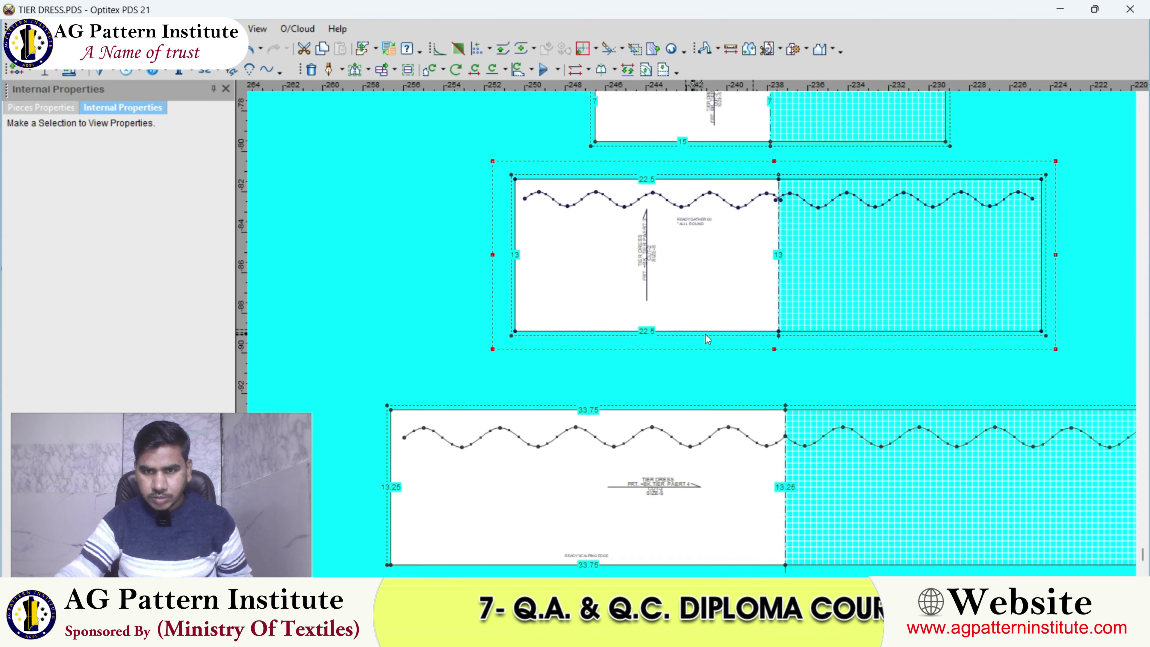
scroll(705, 335, down, 1)
scroll(692, 334, up, 2)
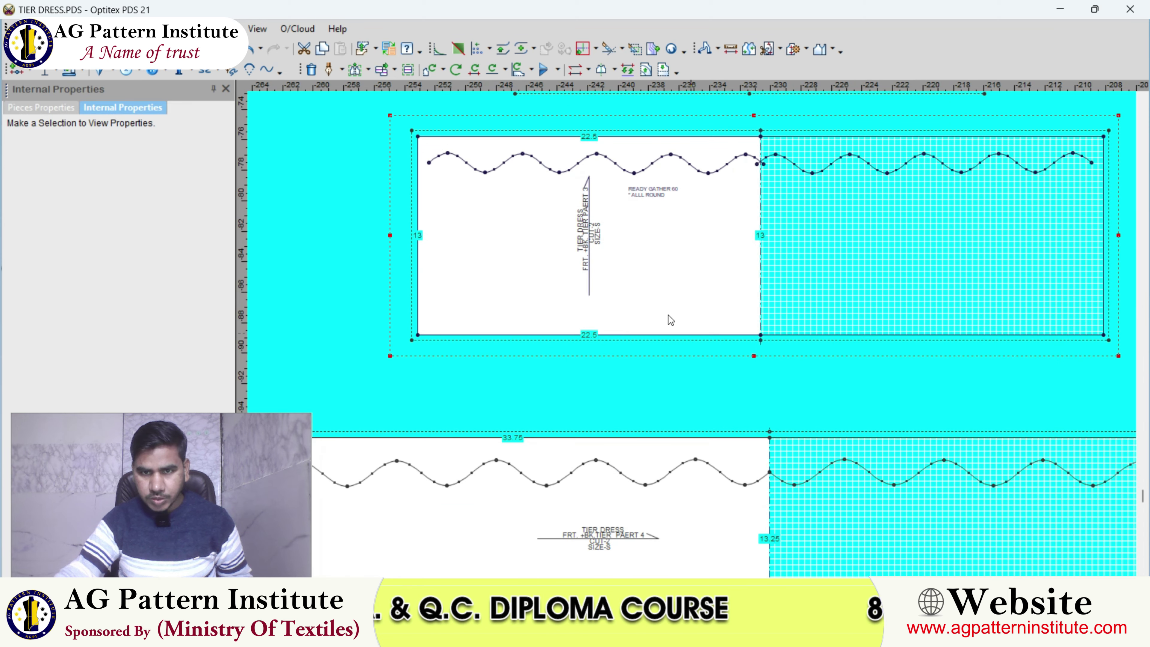
scroll(657, 252, up, 2)
- Re-edit the 60" gather label so it reads on a single line
click(666, 281)
scroll(679, 317, up, 1)
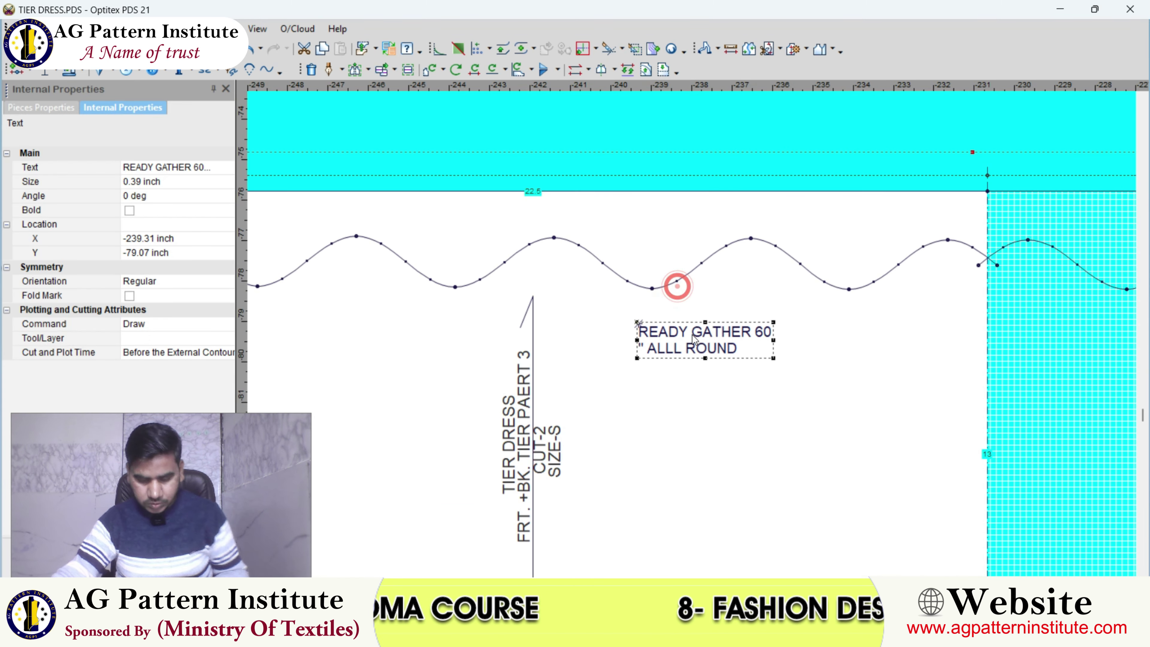
click(196, 169)
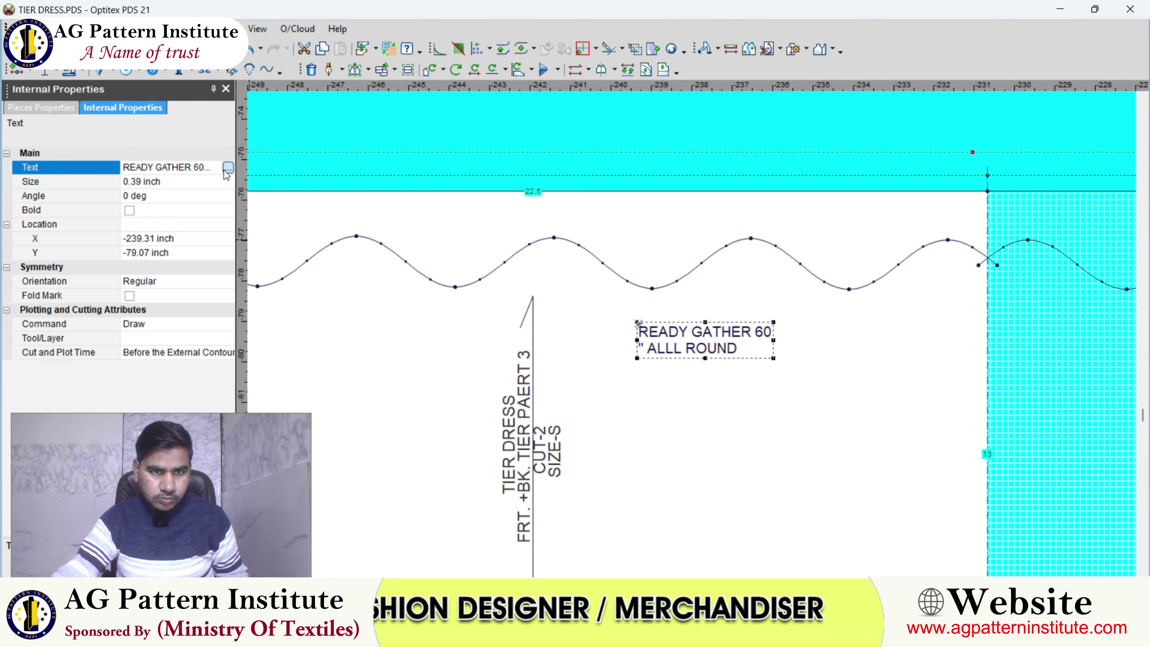
click(228, 168)
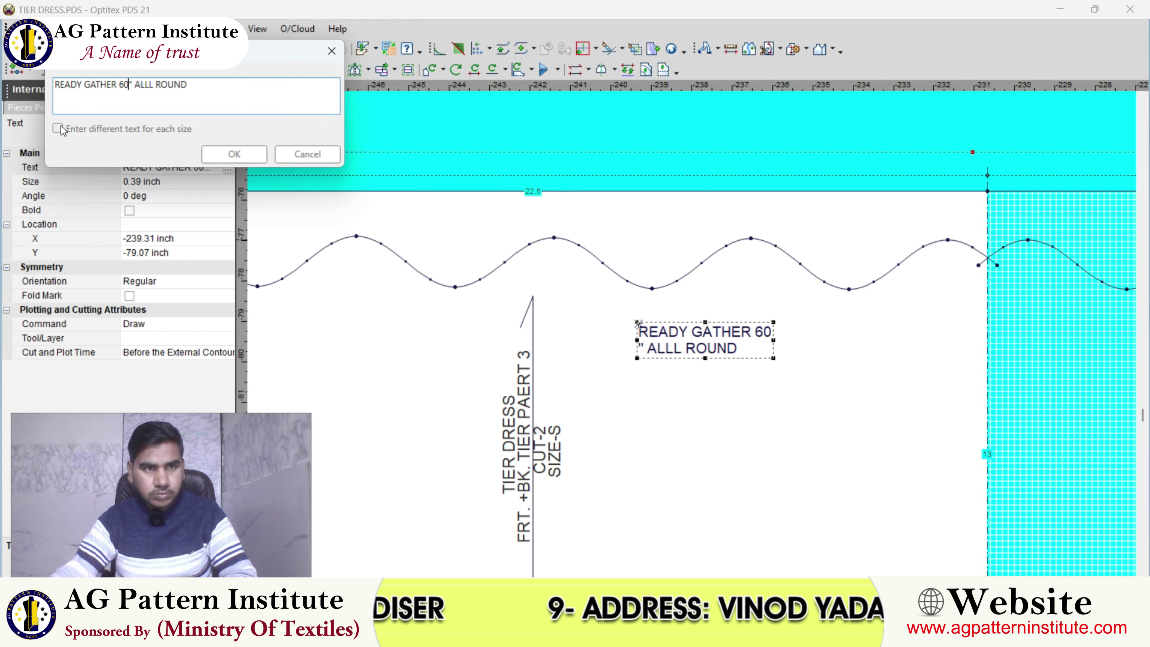
click(234, 154)
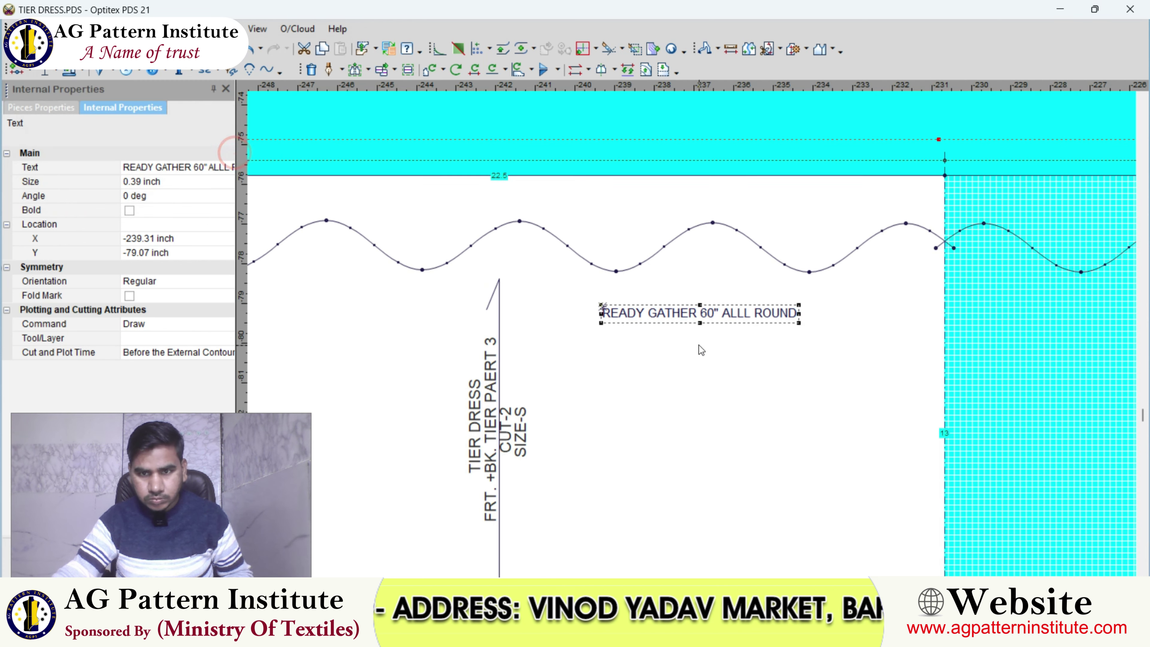
- Place a copy of the 60" gather label on tier part 4
click(700, 344)
drag(673, 320, 695, 341)
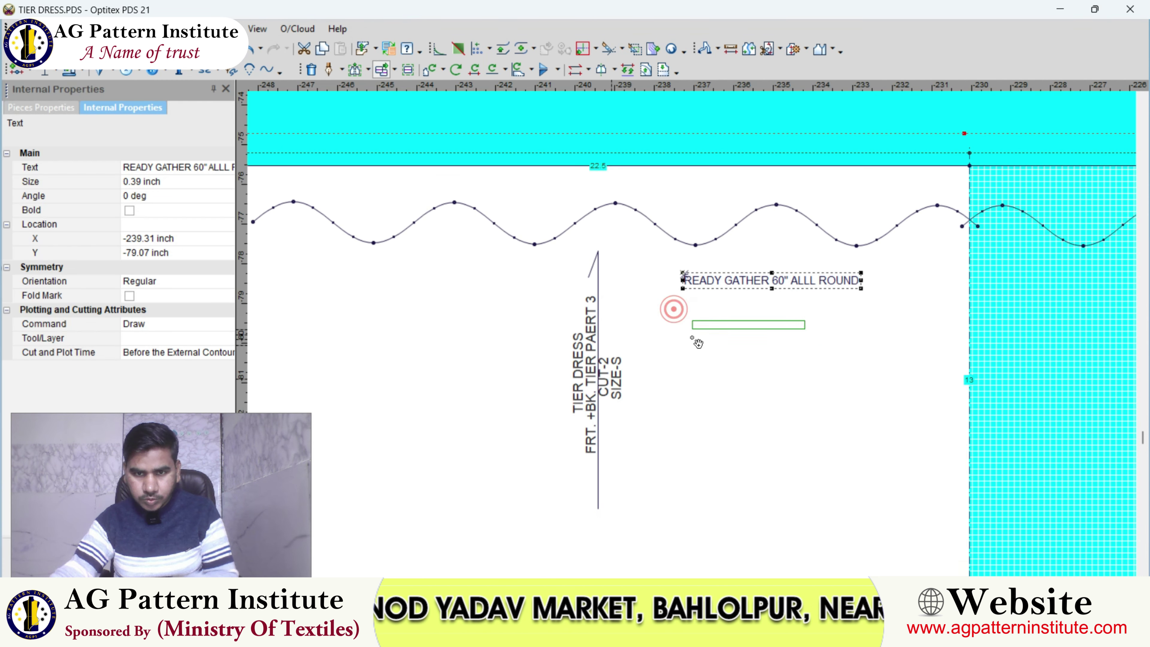
scroll(675, 313, down, 3)
scroll(693, 334, up, 3)
scroll(695, 341, up, 2)
click(668, 334)
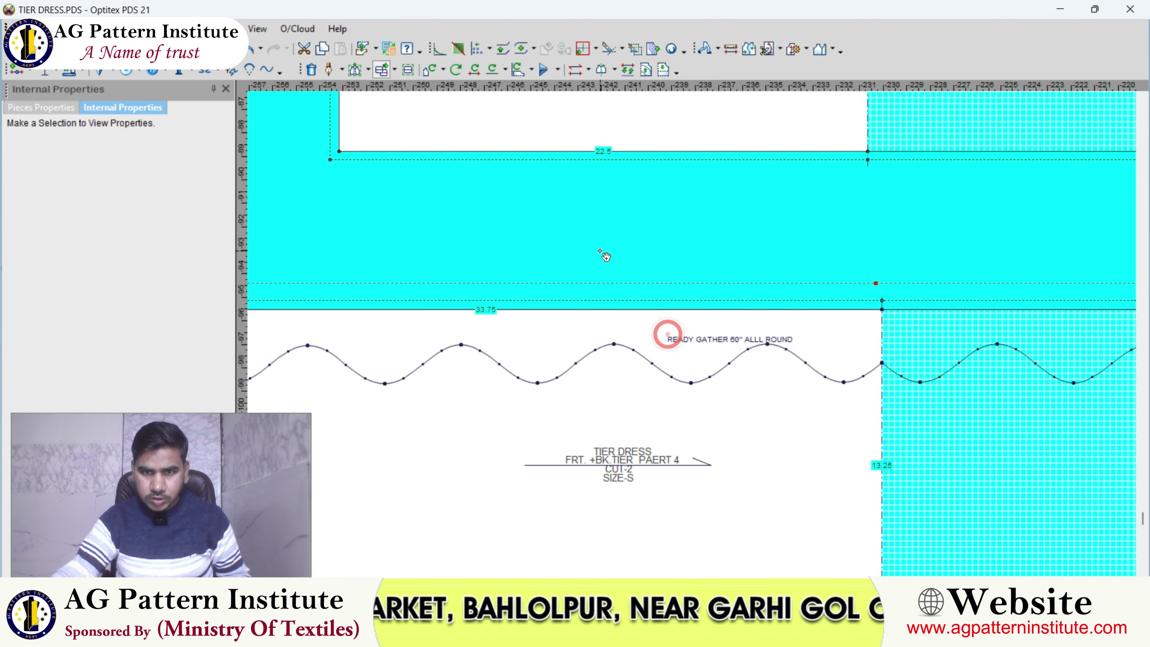
right_click(603, 253)
click(631, 265)
- Edit the tier part 4 label copy to read READY GATHER 90" ALLL ROUND
click(710, 350)
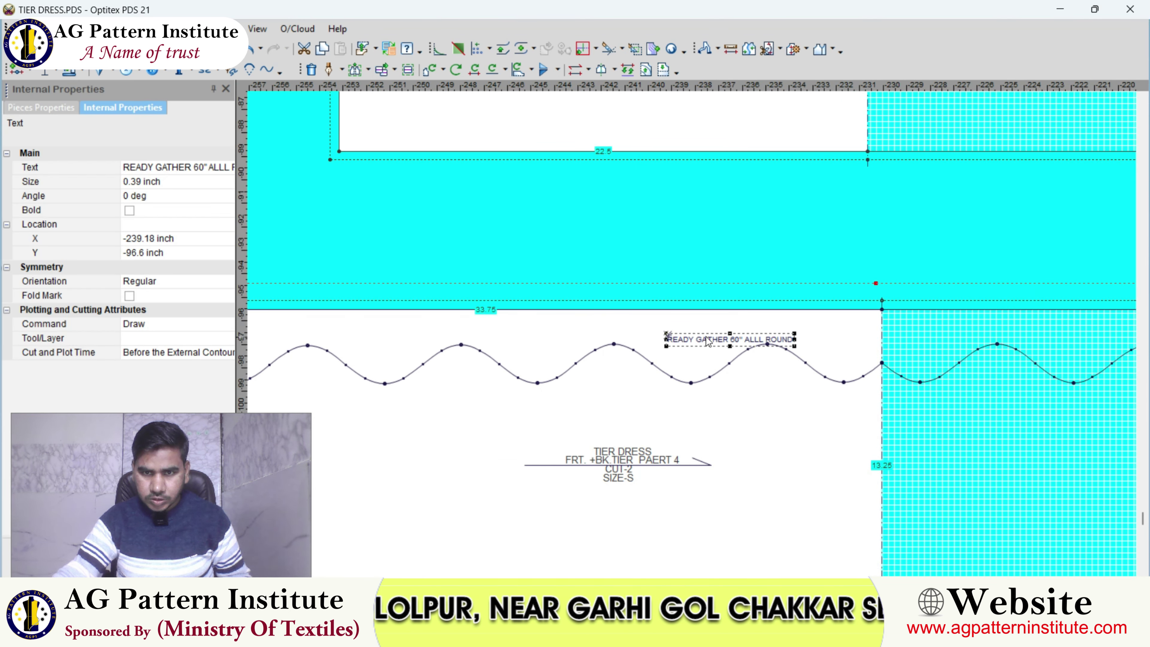
click(202, 173)
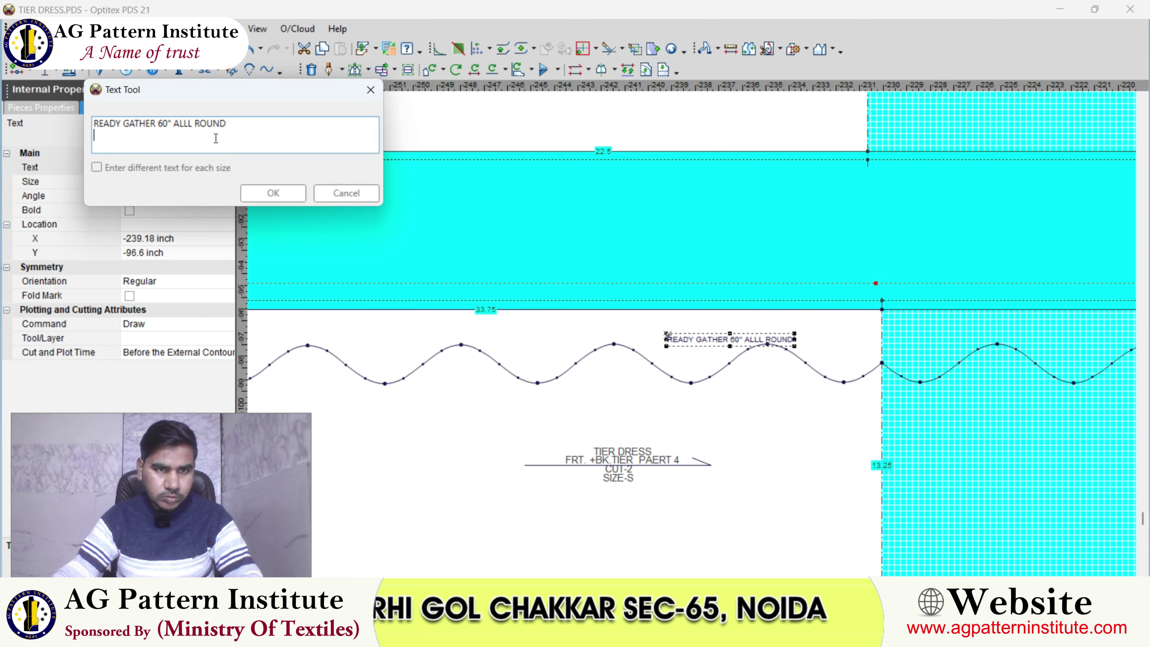
click(164, 125)
key(BackSpace)
text(9)
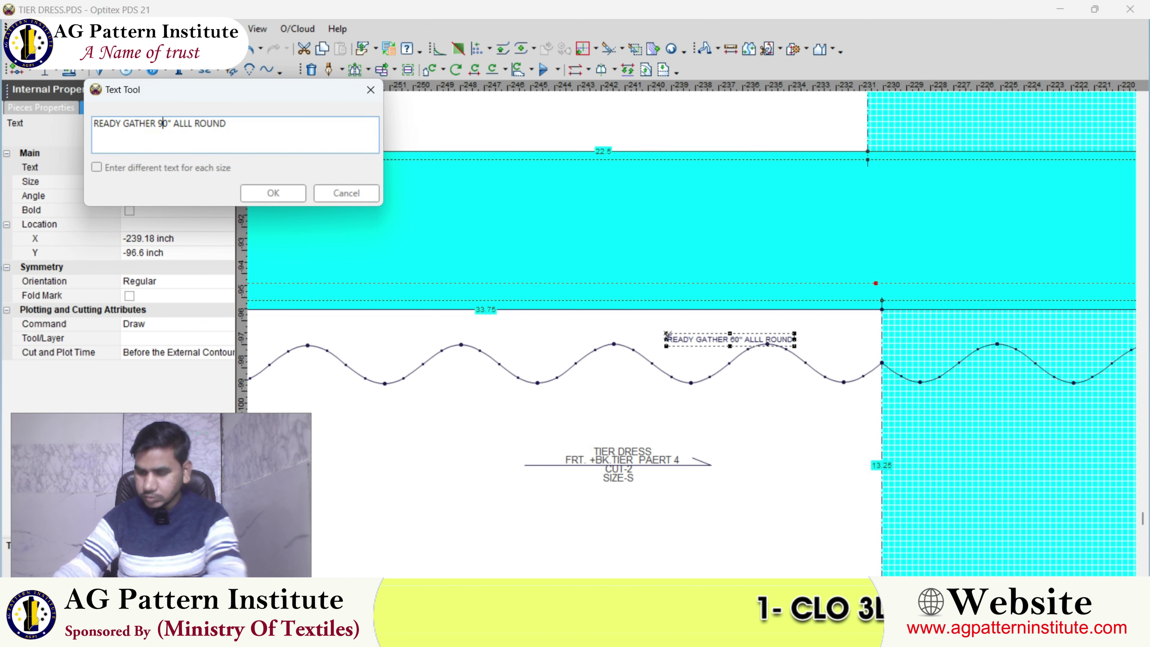
click(271, 193)
scroll(692, 334, down, 5)
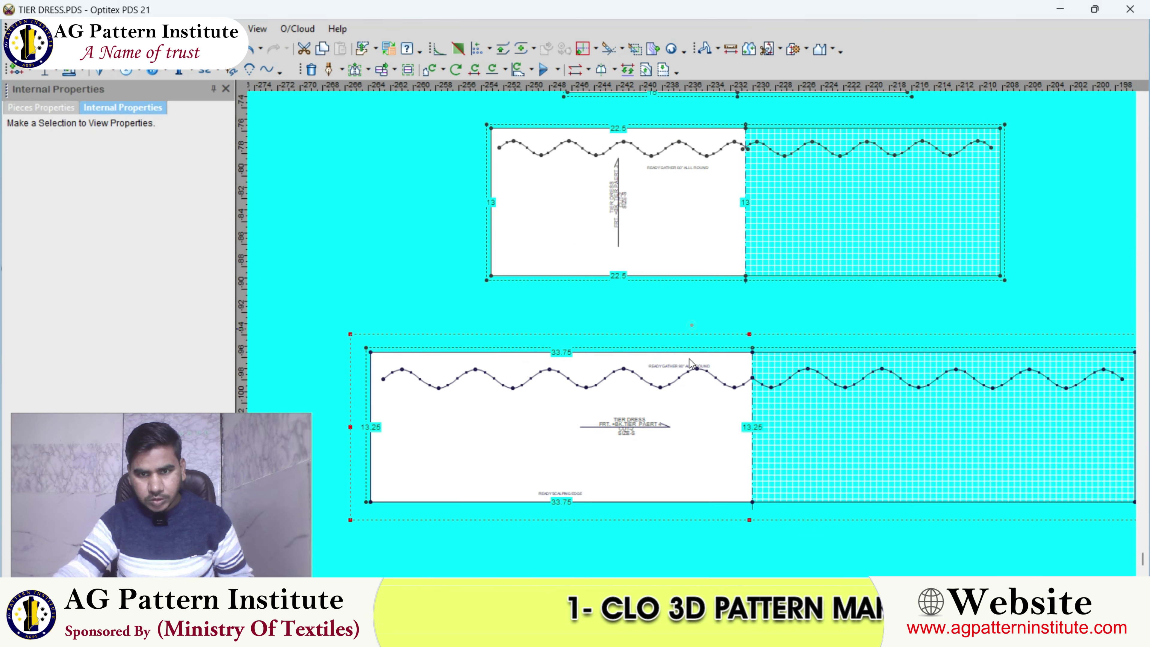
- Drag the 38" READY GATHER note left, near tier part 2's wavy gather line
click(686, 335)
scroll(694, 334, down, 1)
scroll(695, 308, up, 1)
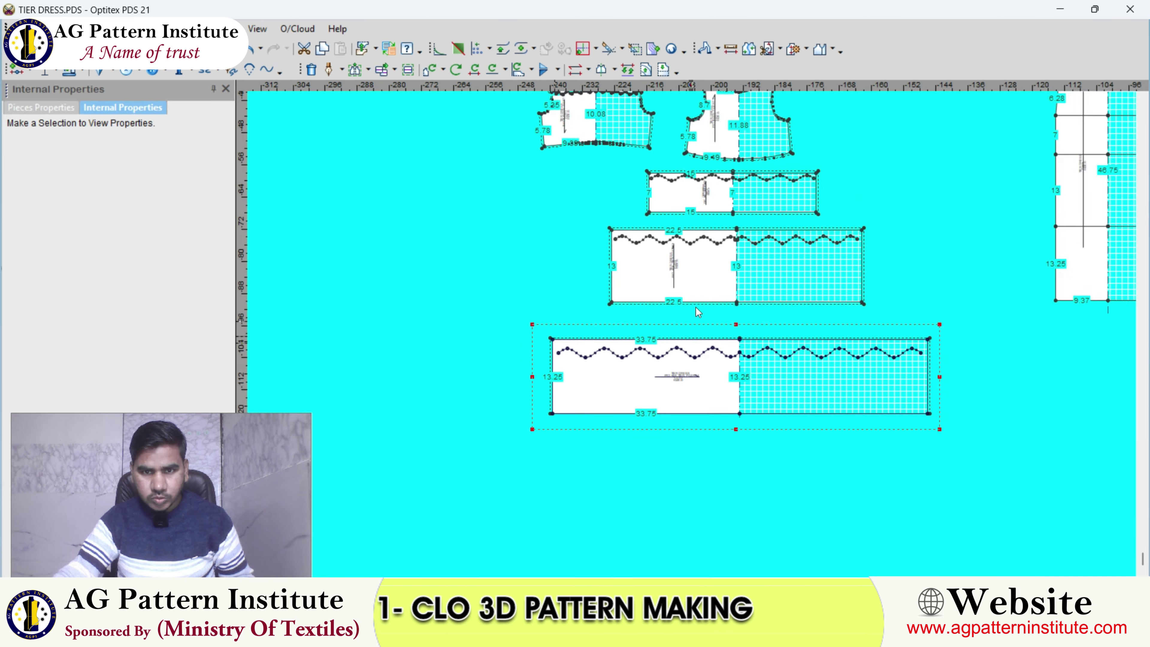
scroll(657, 243, up, 2)
scroll(688, 337, up, 1)
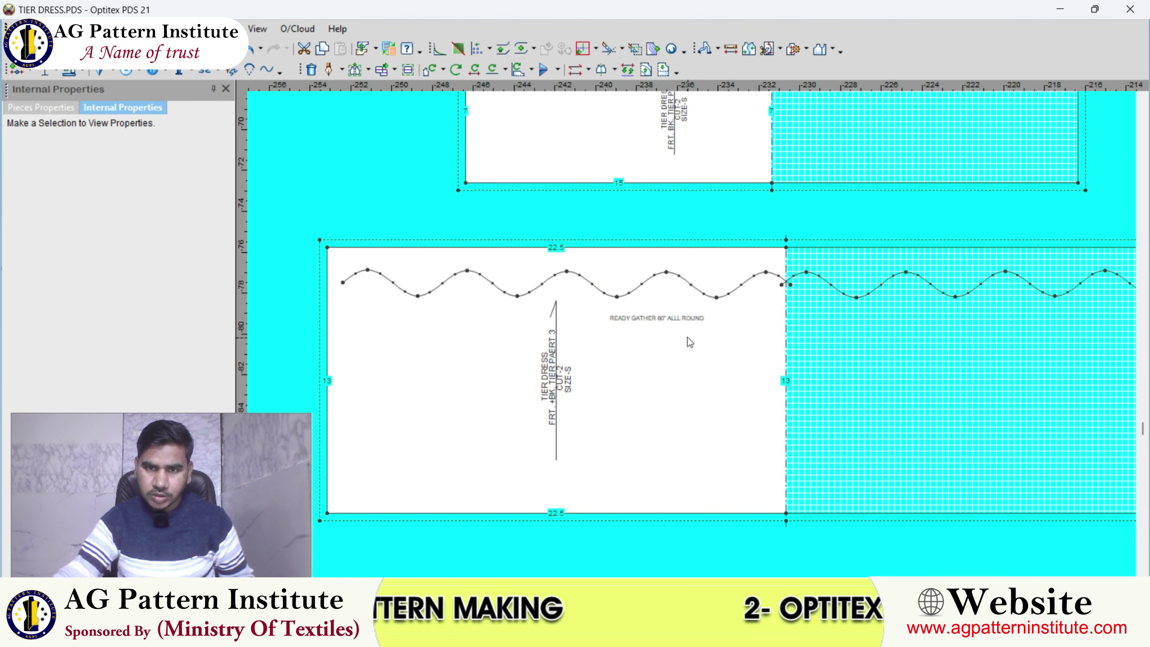
scroll(674, 246, down, 1)
scroll(694, 334, up, 2)
scroll(696, 339, up, 1)
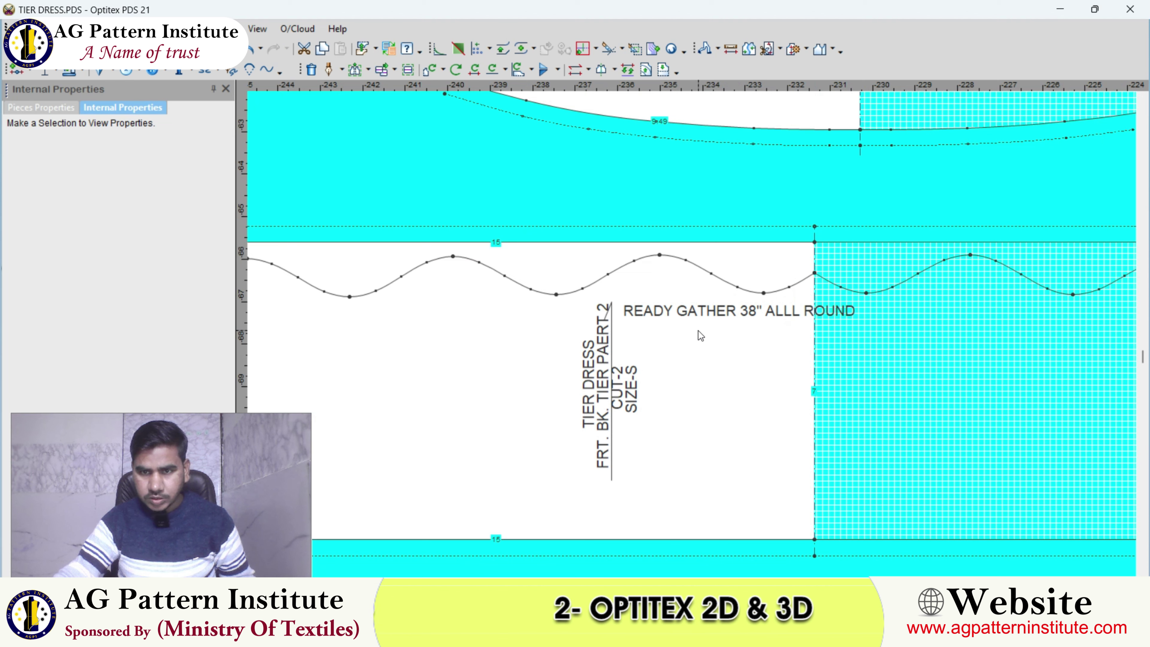
drag(701, 310, 358, 324)
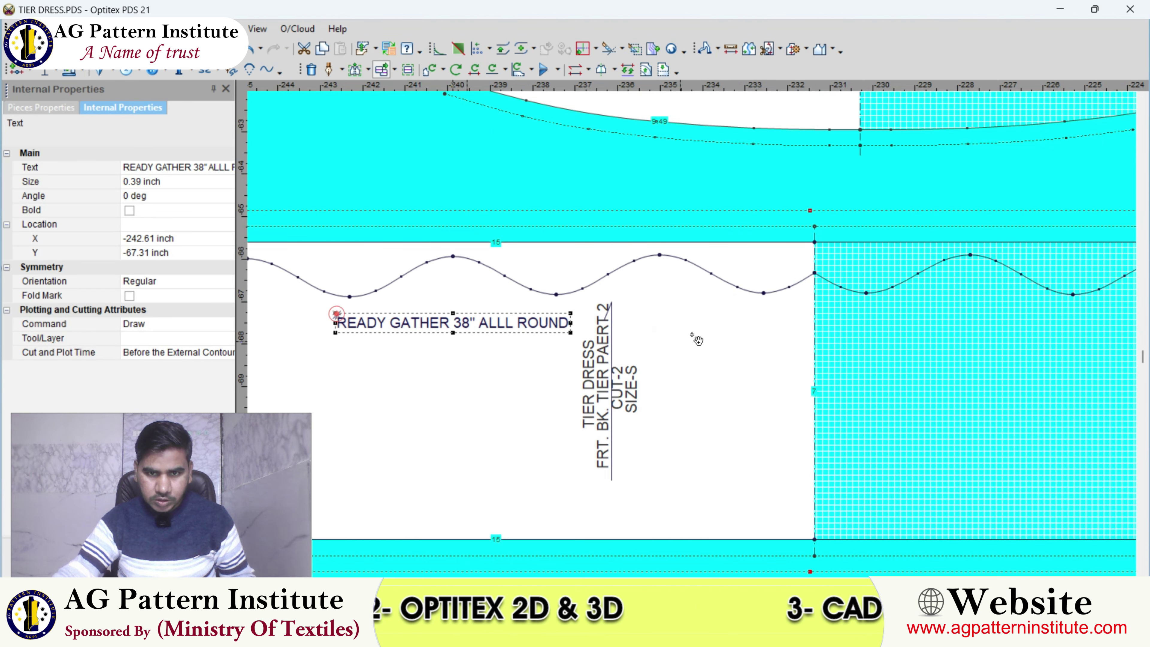
scroll(692, 334, down, 3)
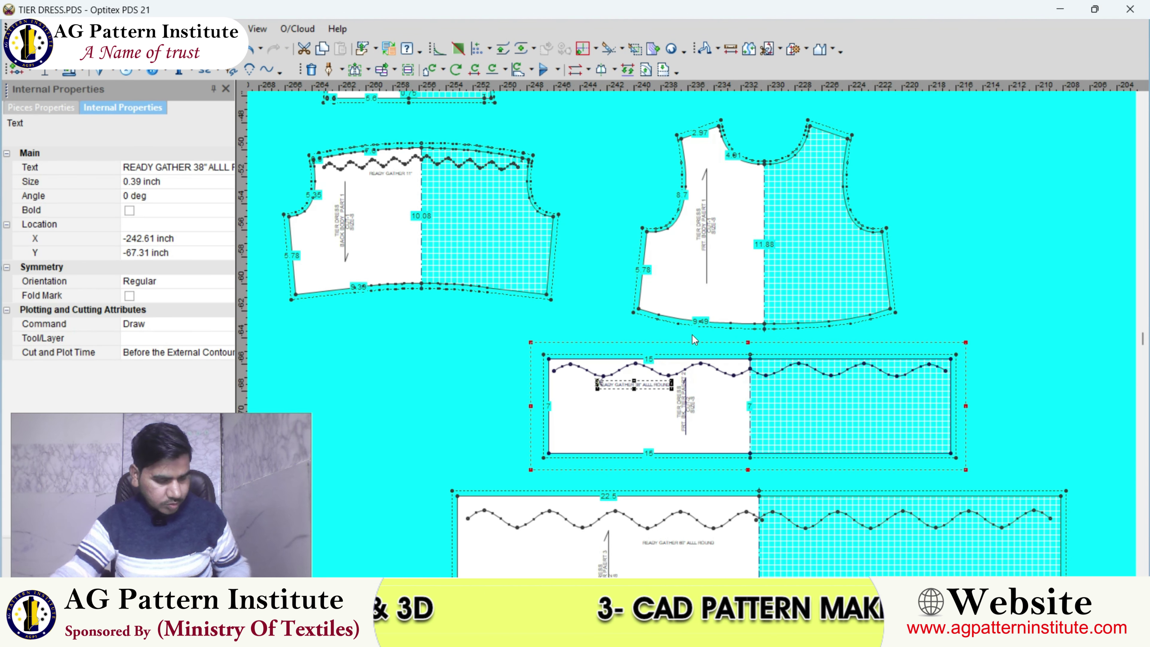
scroll(693, 336, down, 1)
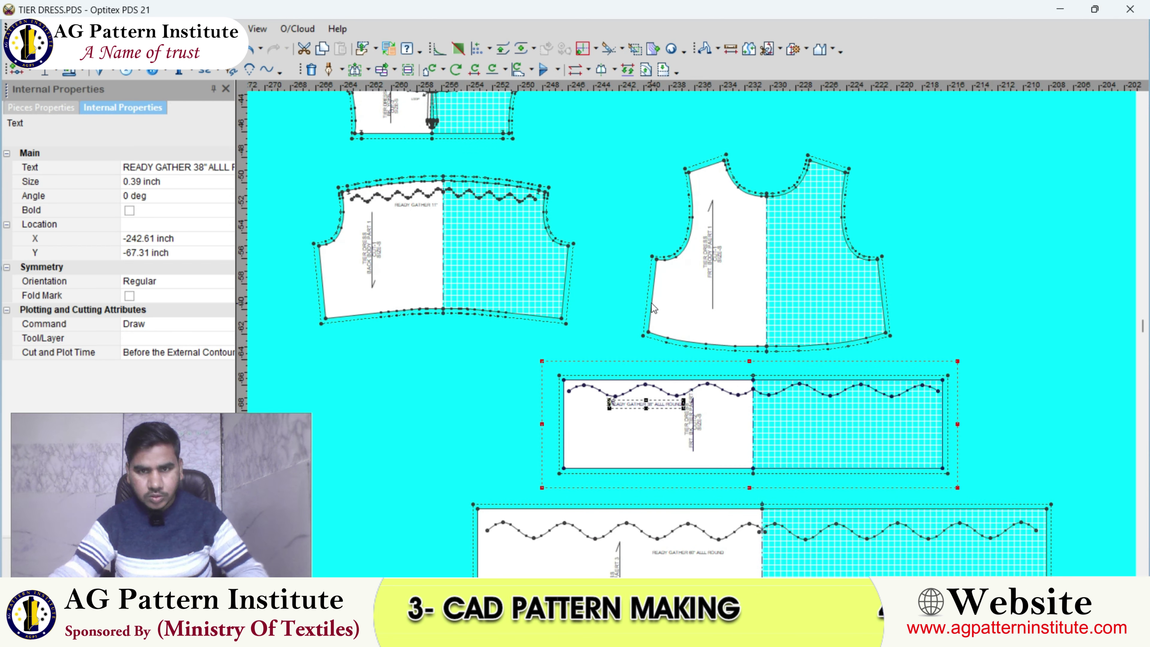
scroll(652, 304, up, 1)
scroll(666, 318, up, 1)
- Open Create a Rectangular Piece and move its dialog away from the pieces
right_click(725, 228)
mouse_move(726, 275)
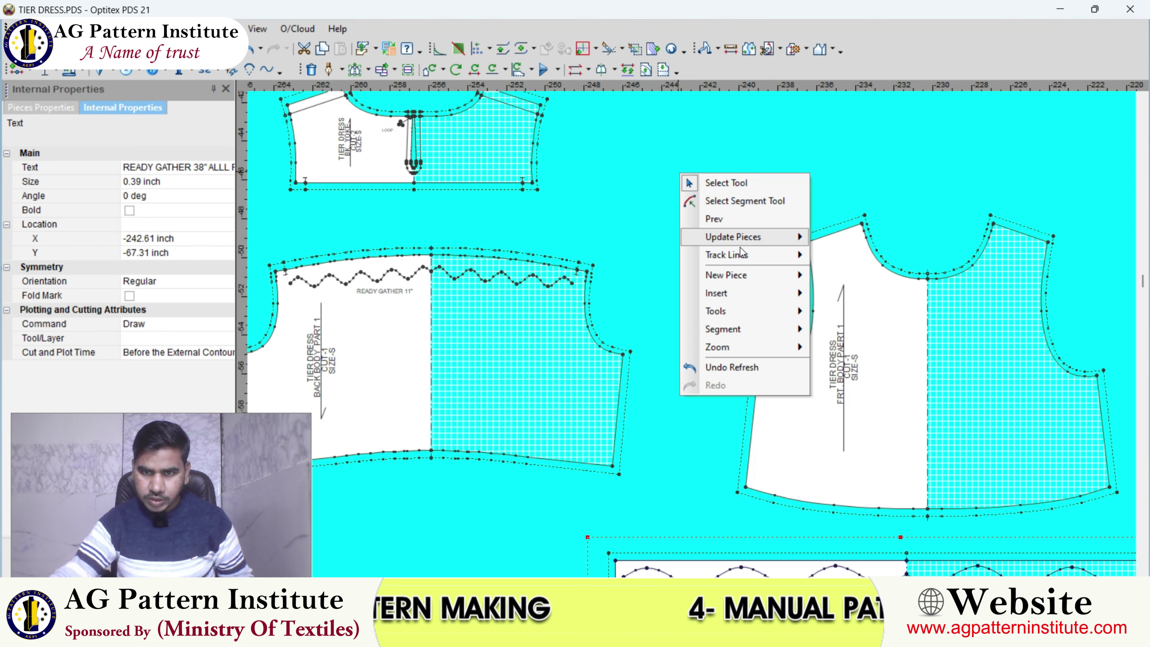
click(865, 285)
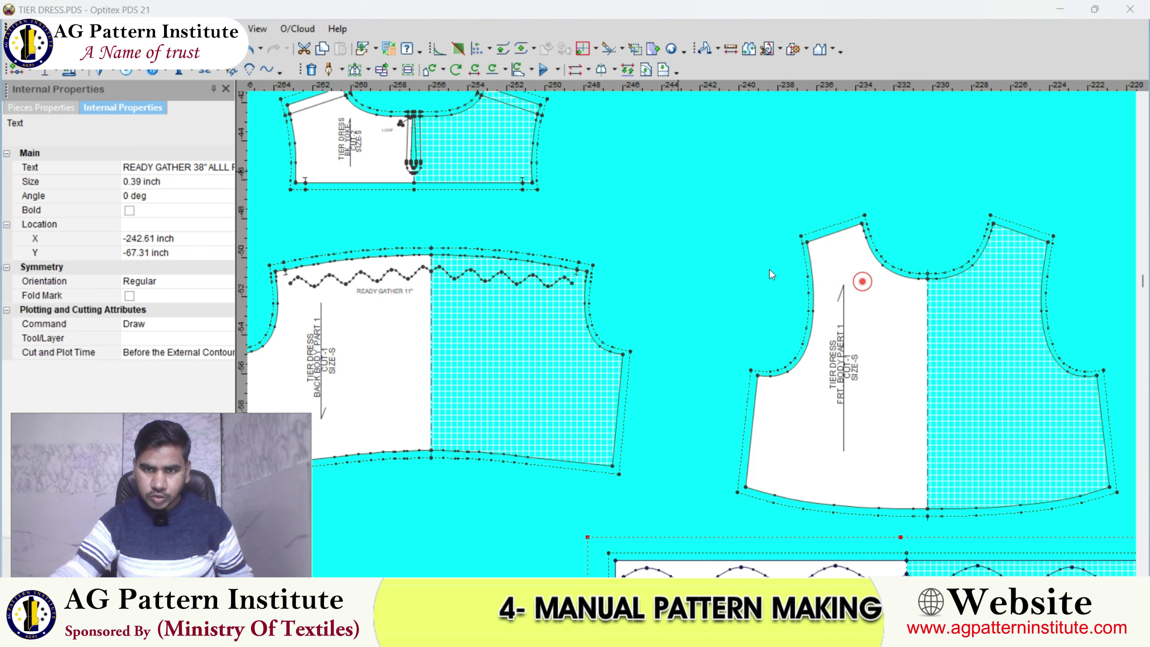
drag(628, 164, 746, 138)
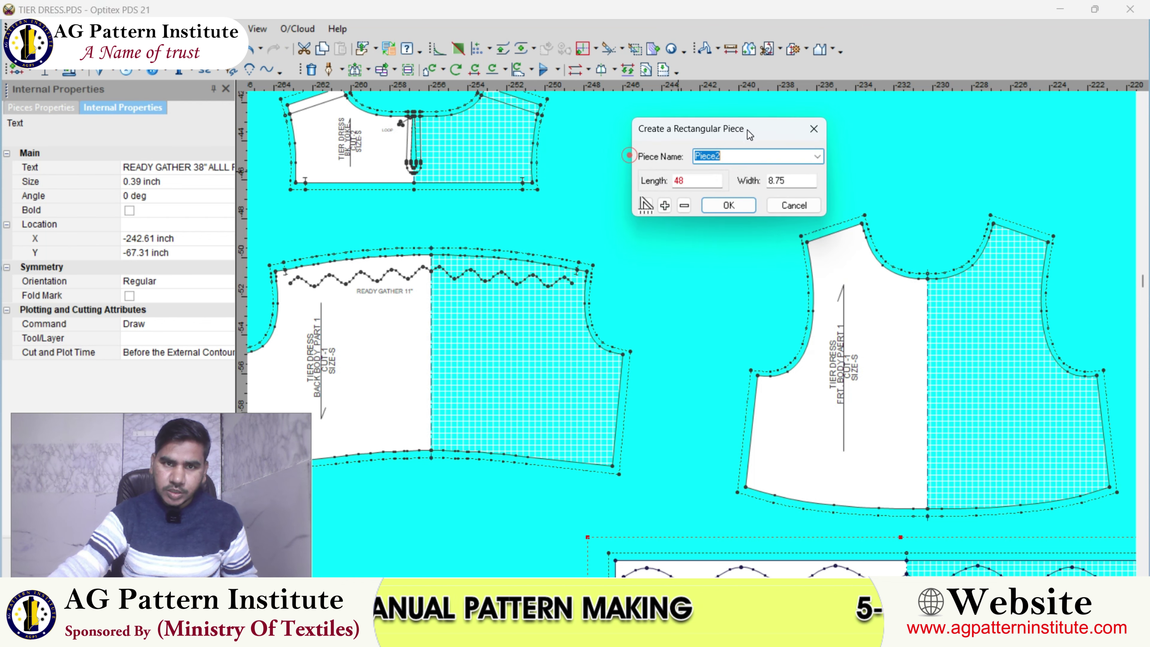
double_click(707, 181)
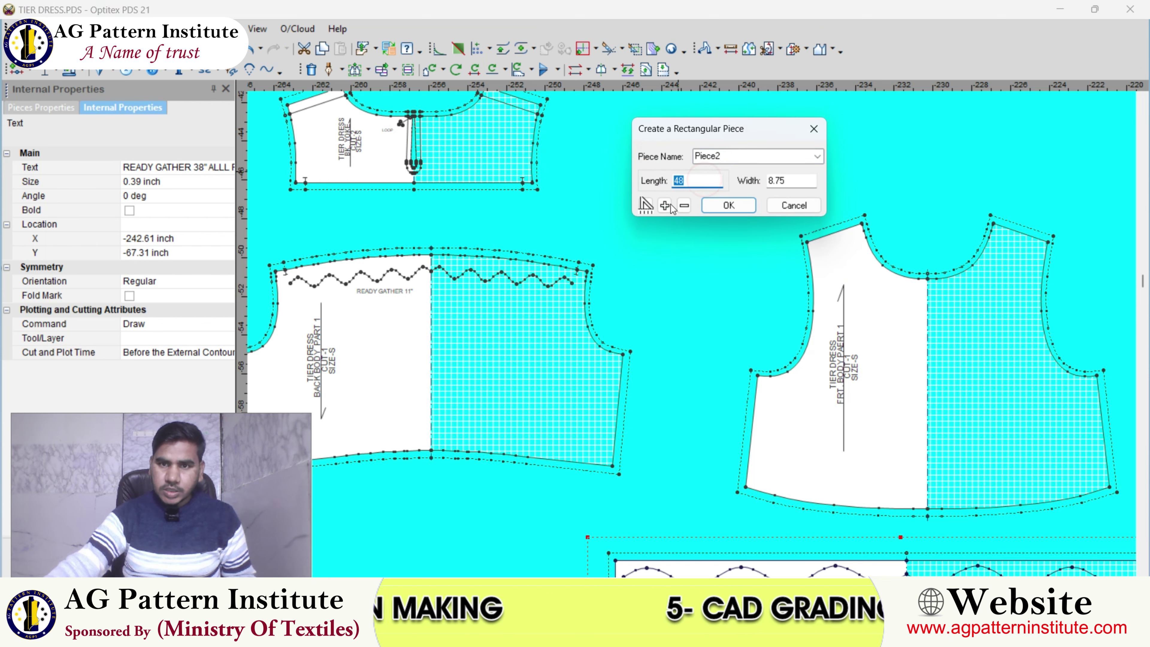
- Open the Compare Length panel measuring along the contour, without creating a rectangle
click(803, 212)
scroll(686, 338, down, 2)
scroll(692, 334, down, 2)
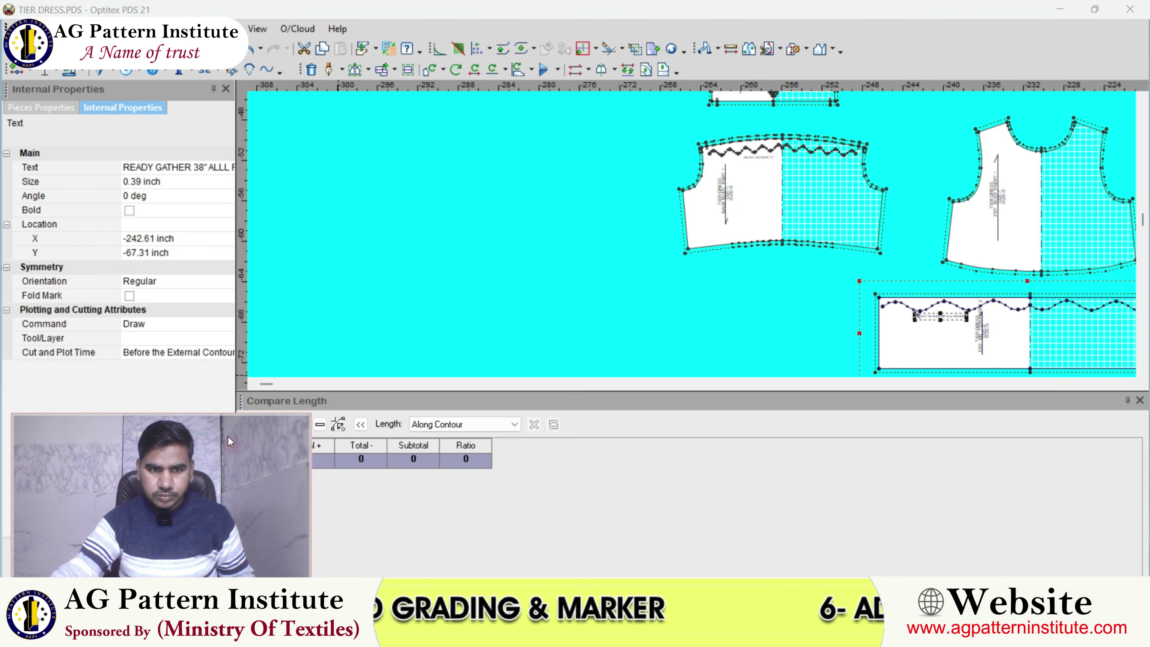
scroll(696, 238, up, 3)
- Add the front body armhole curve (8.7) to the length comparison
scroll(708, 236, down, 3)
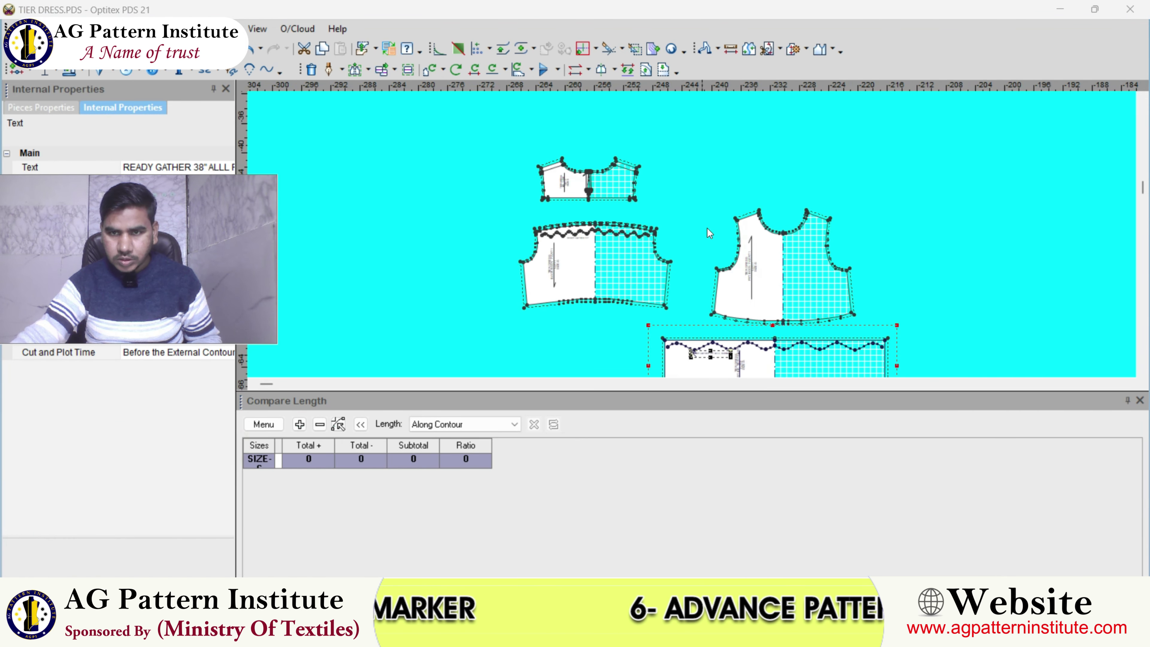
scroll(702, 272, up, 2)
click(703, 347)
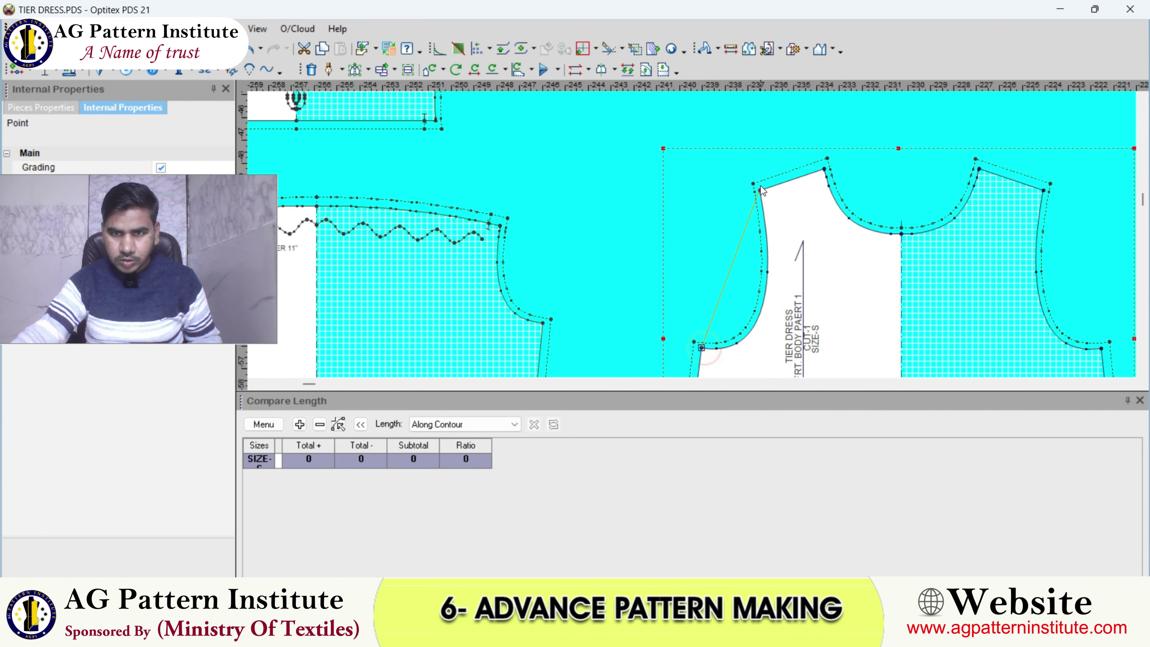
click(300, 425)
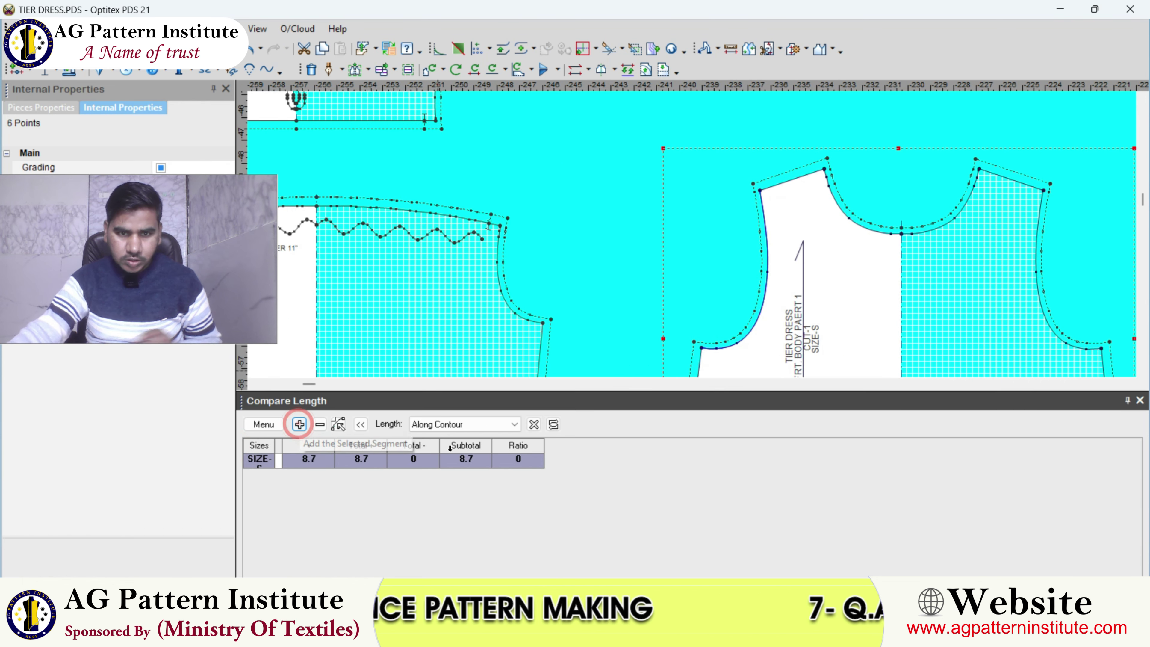
scroll(689, 181, down, 3)
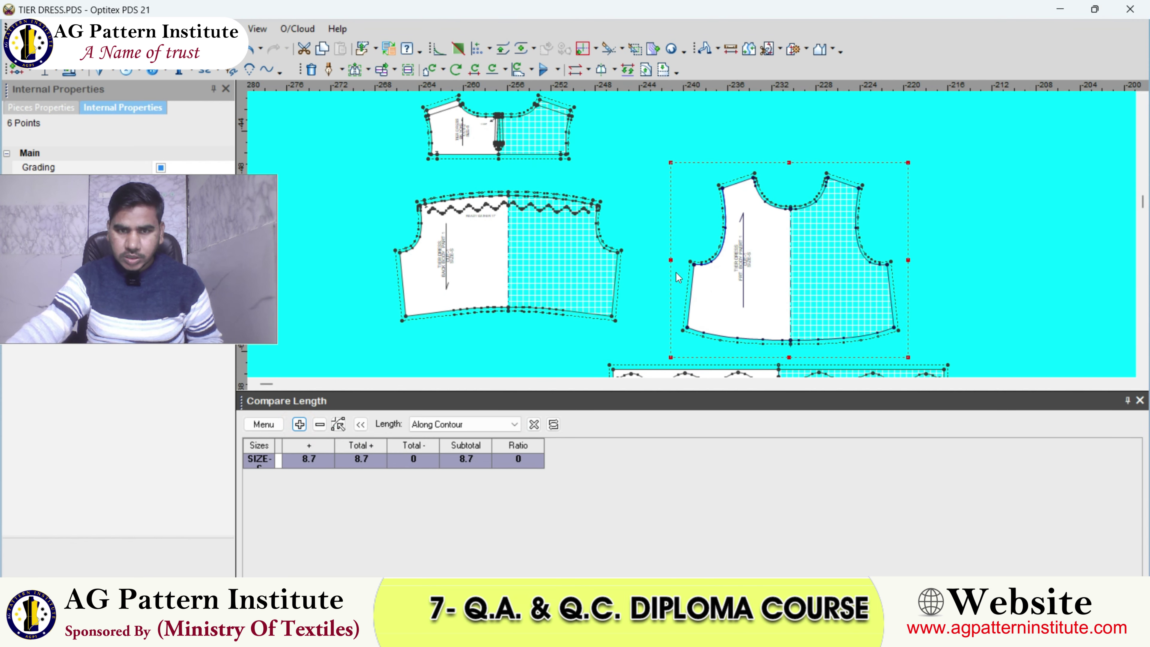
scroll(678, 278, down, 2)
scroll(697, 238, down, 1)
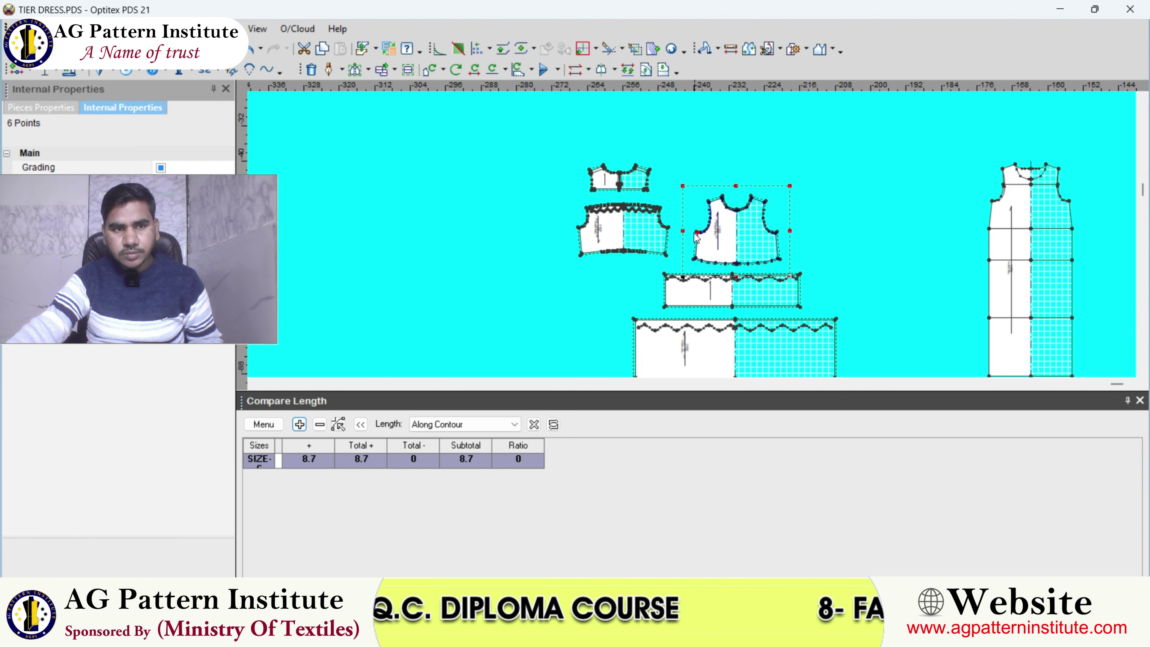
scroll(732, 220, up, 3)
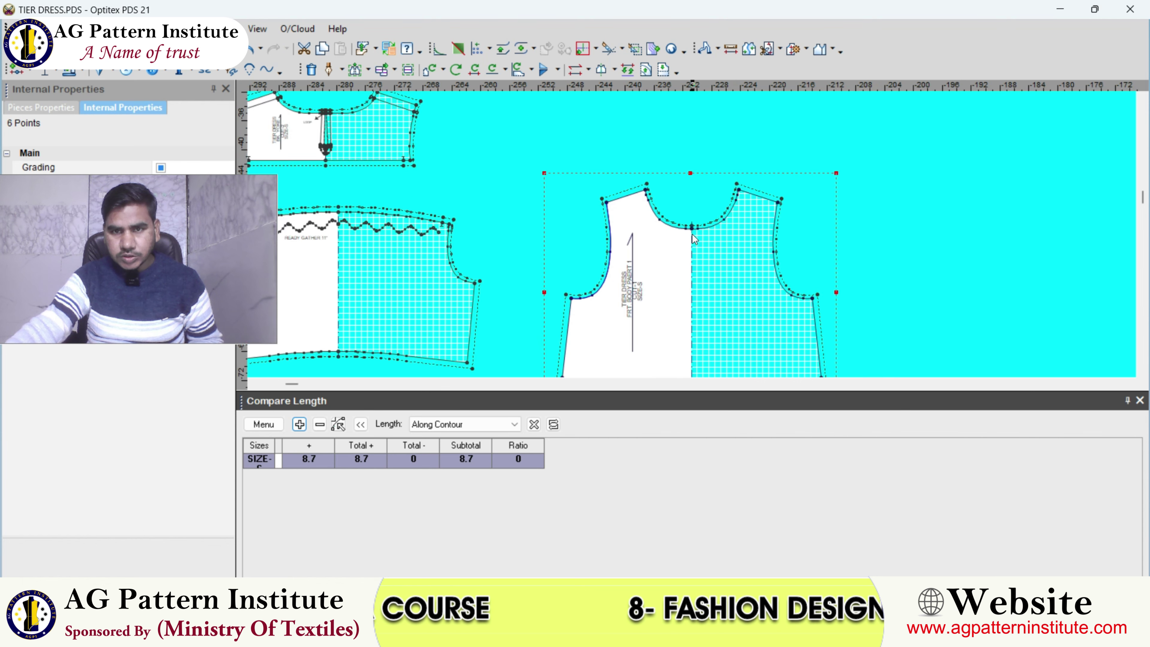
scroll(732, 221, up, 2)
- Check a point-to-point measurement on the front body, then close Compare Length
click(620, 193)
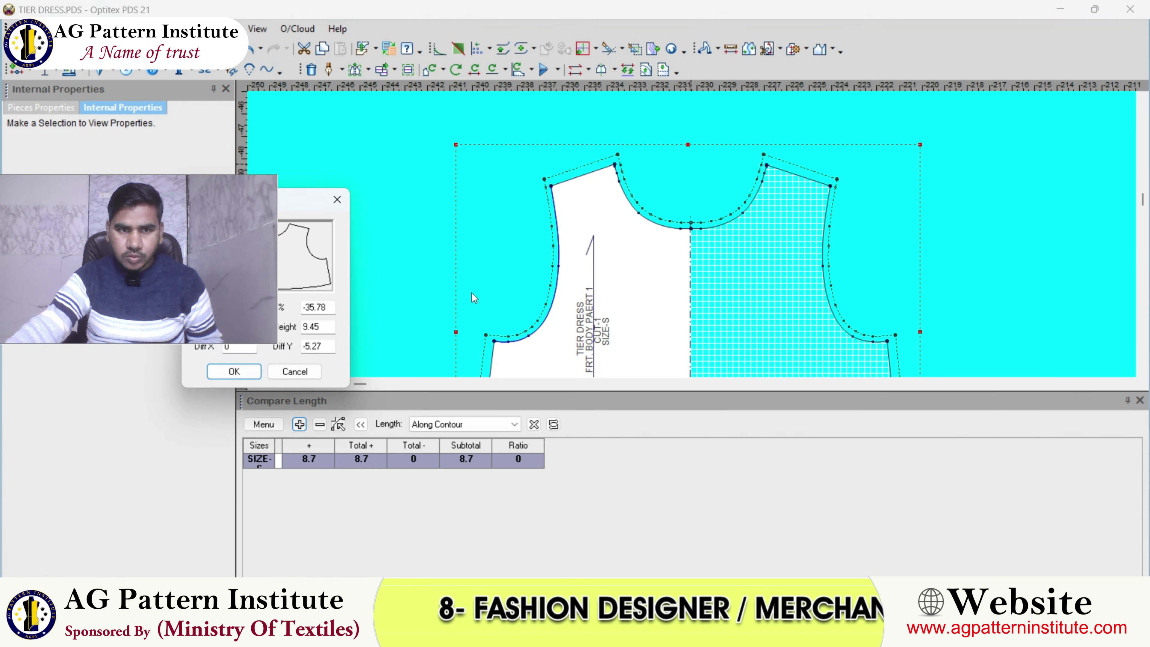
click(335, 200)
scroll(681, 244, down, 2)
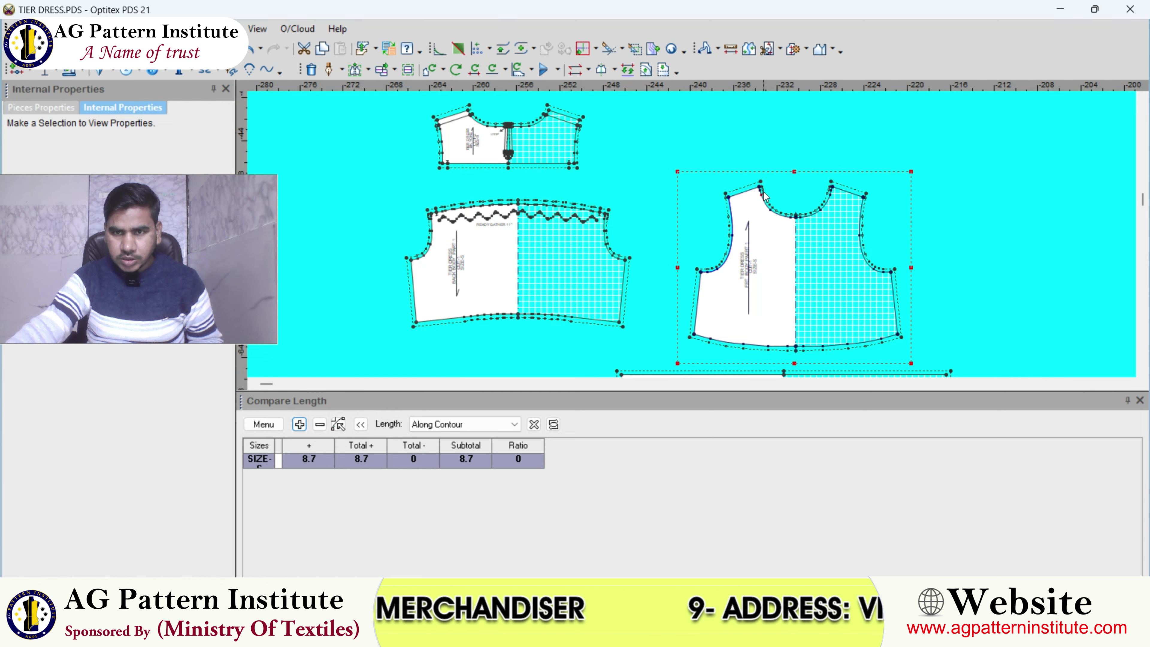
click(1140, 401)
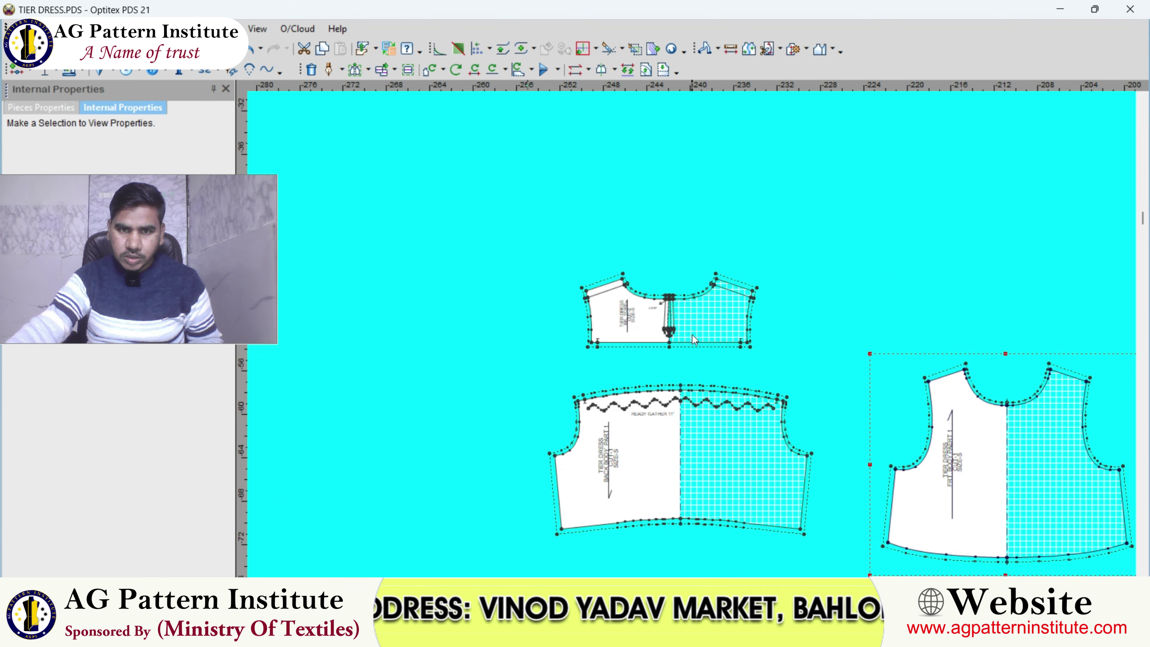
scroll(692, 334, up, 2)
scroll(692, 334, down, 3)
- Start a 2 × 8.75 rectangular piece, then cancel it
right_click(691, 172)
mouse_move(735, 274)
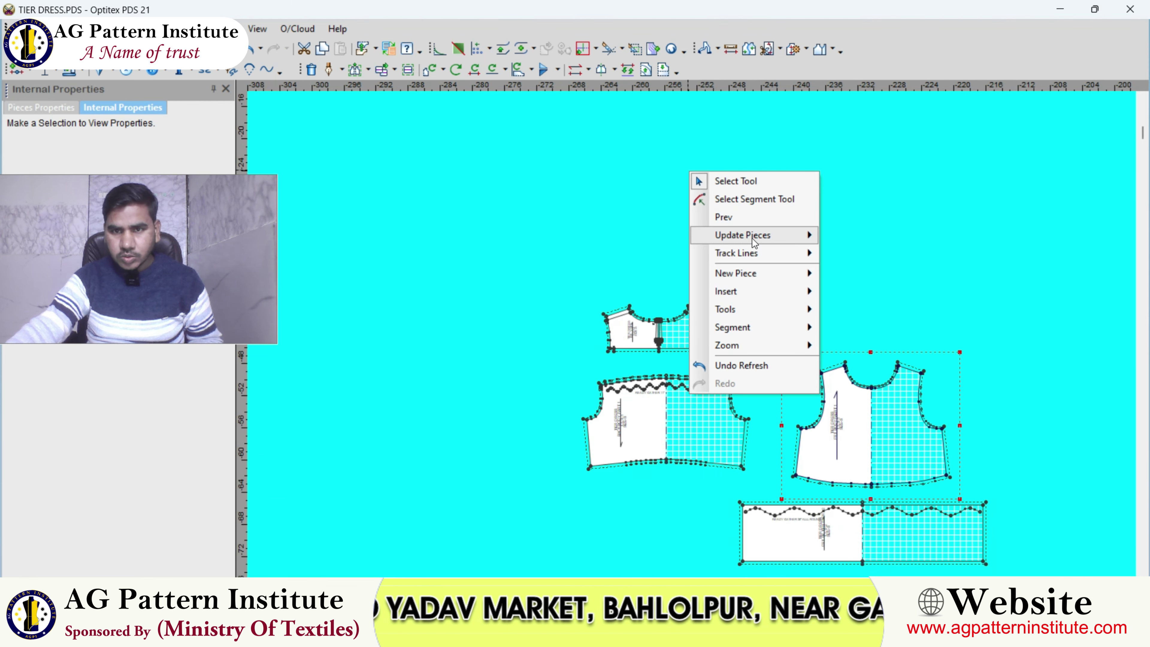
click(860, 281)
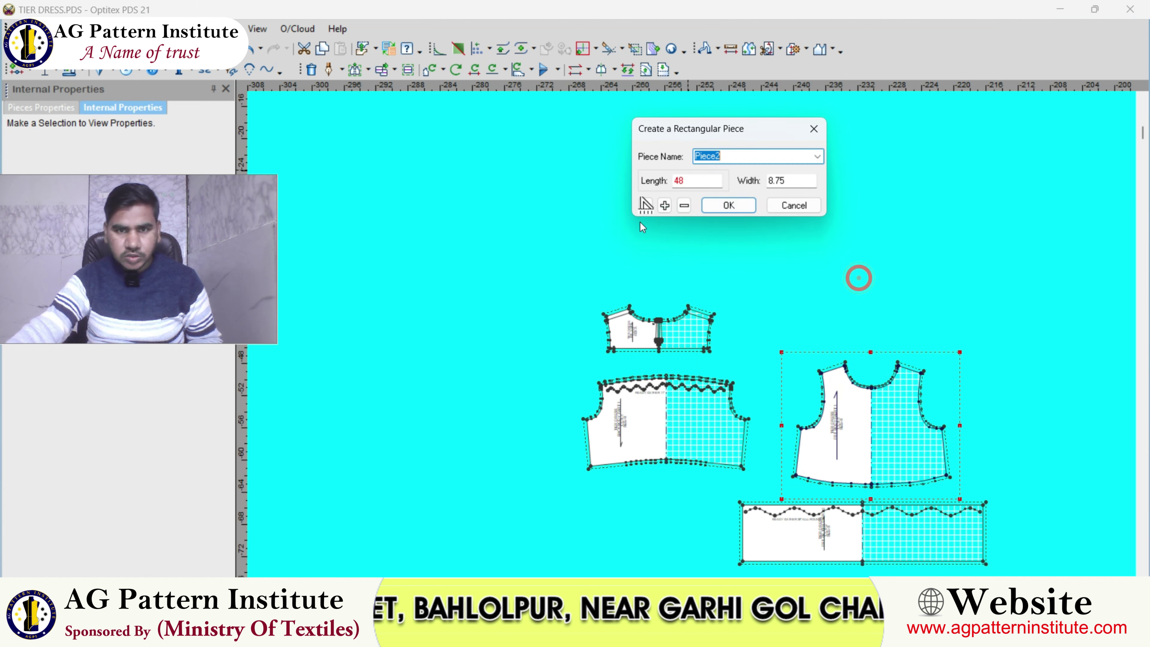
double_click(711, 180)
text(2)
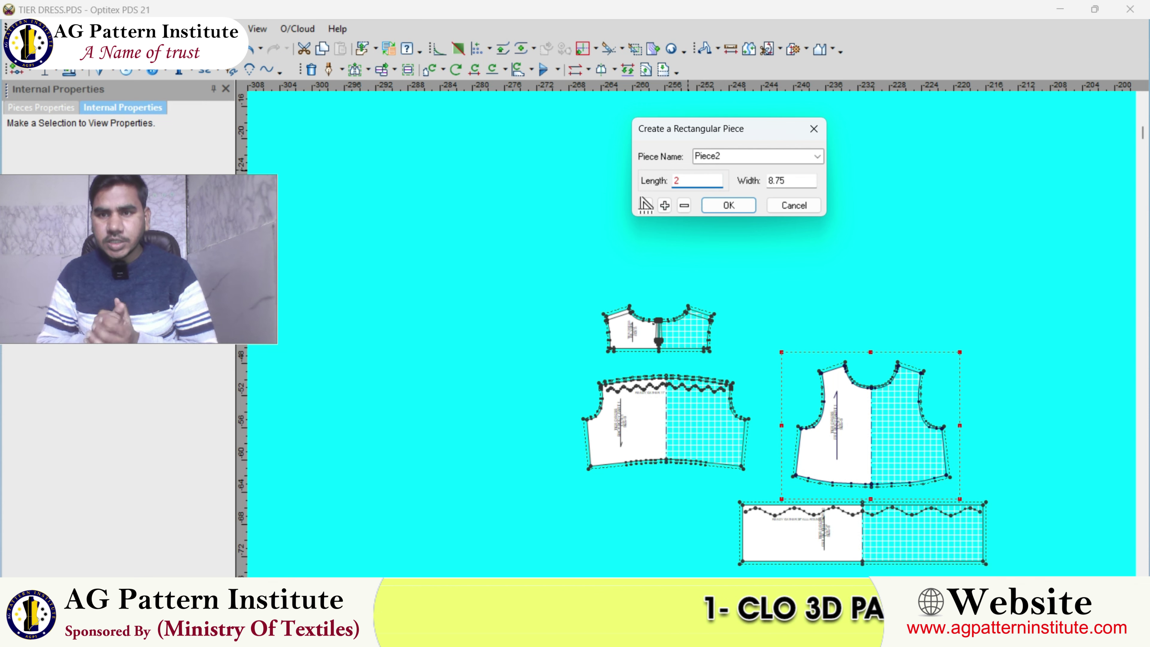
click(775, 208)
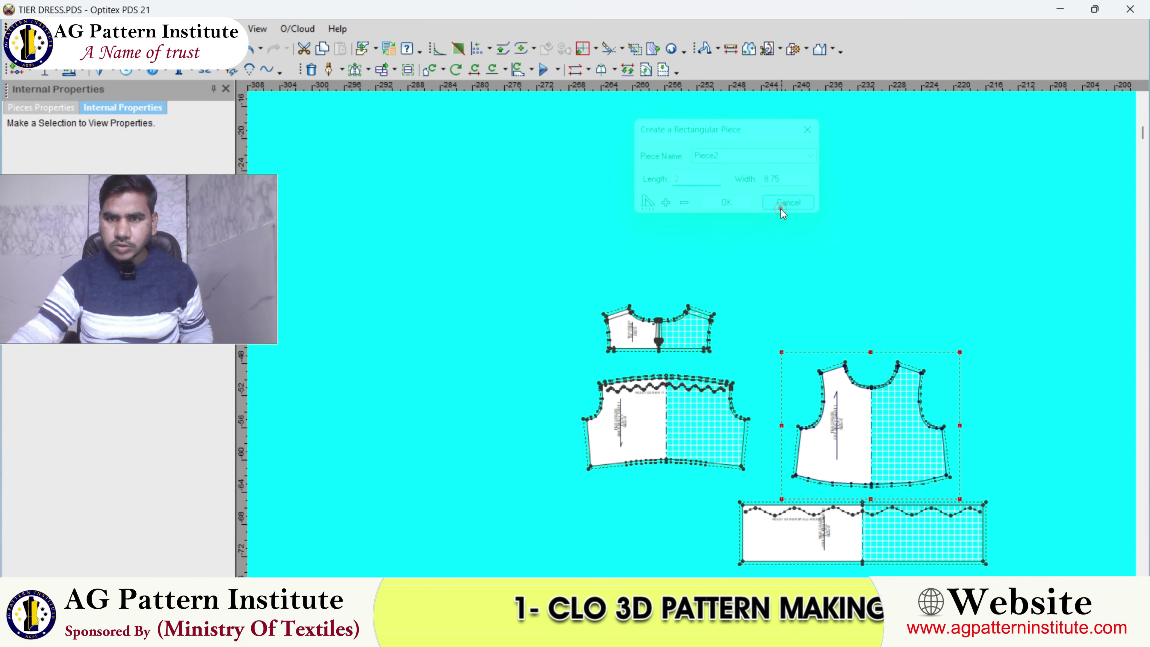
scroll(666, 323, up, 2)
scroll(666, 322, up, 2)
- Measure the back yoke neckline (4.31) and the front body neckline (4.91)
click(731, 49)
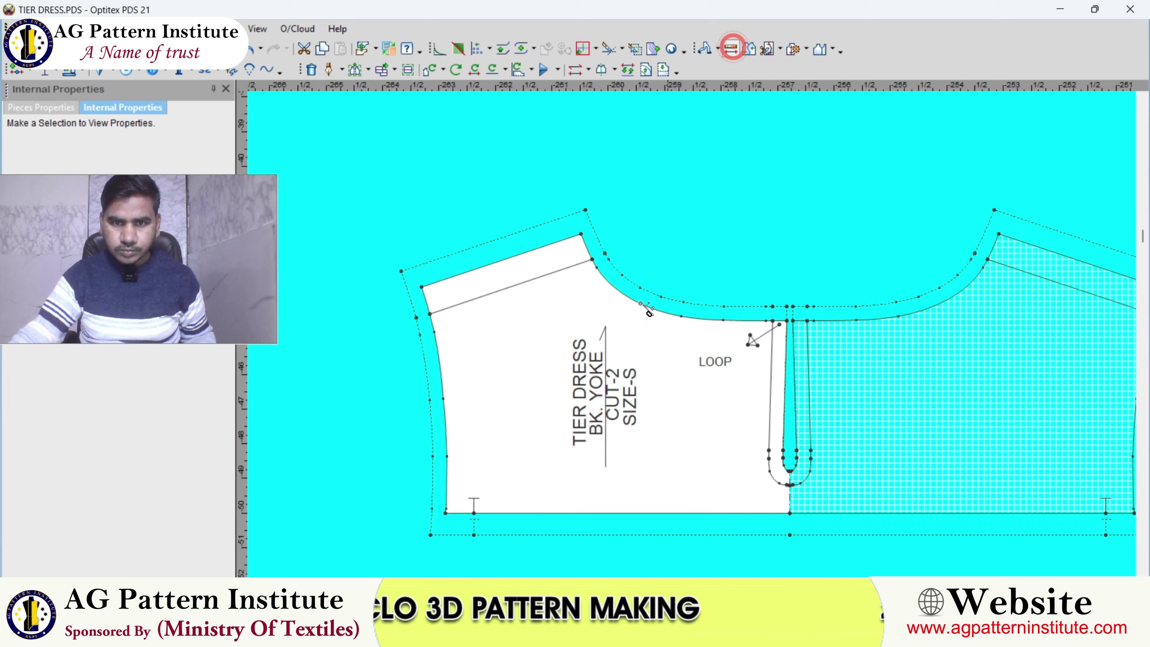
click(581, 234)
click(787, 322)
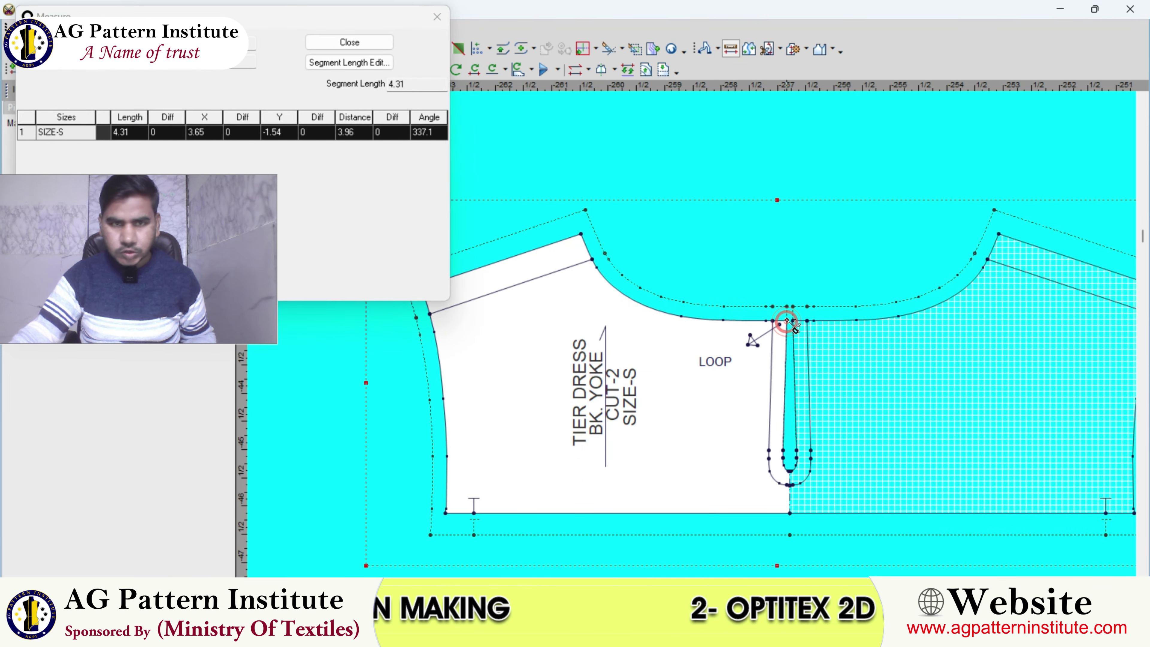
click(349, 42)
scroll(695, 318, down, 2)
scroll(695, 318, down, 2)
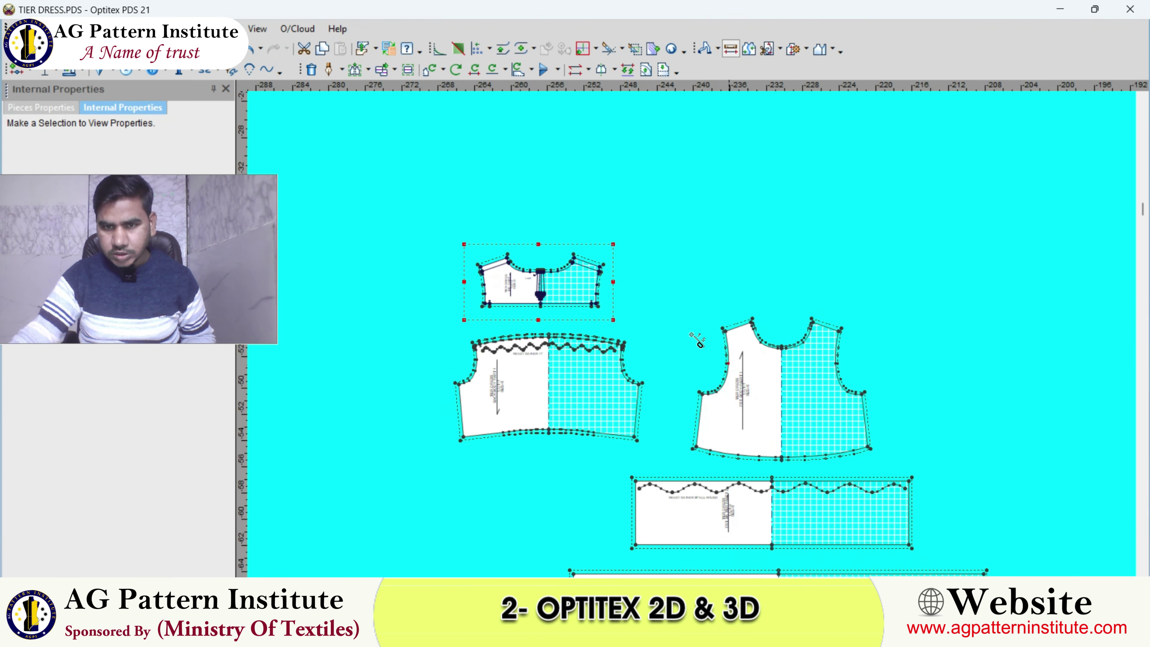
scroll(696, 317, up, 3)
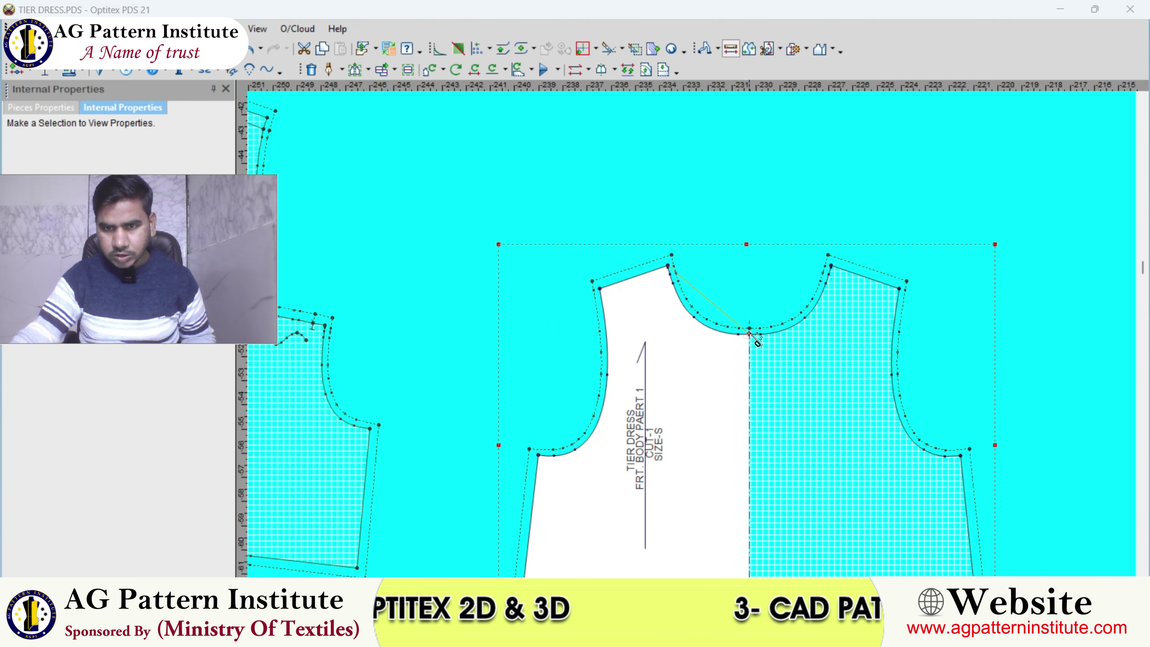
click(750, 334)
- Start a new rectangular piece 24 long and set its width to 1.25
click(350, 43)
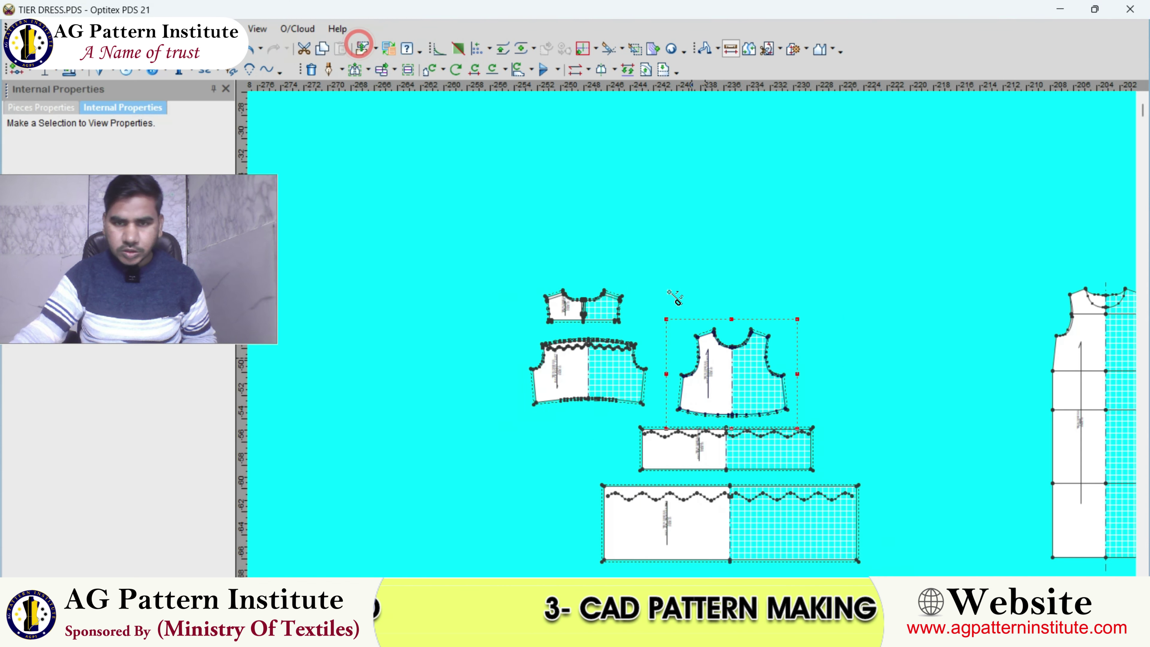
right_click(669, 263)
key(Escape)
scroll(699, 343, up, 1)
right_click(720, 209)
mouse_move(766, 307)
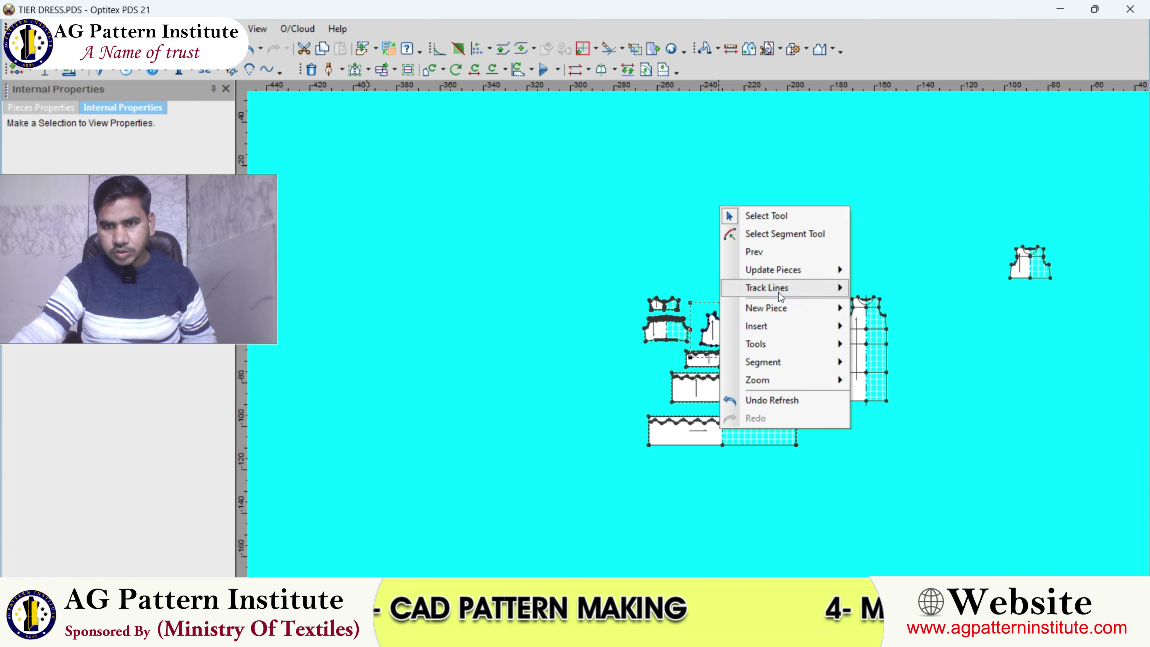
click(899, 315)
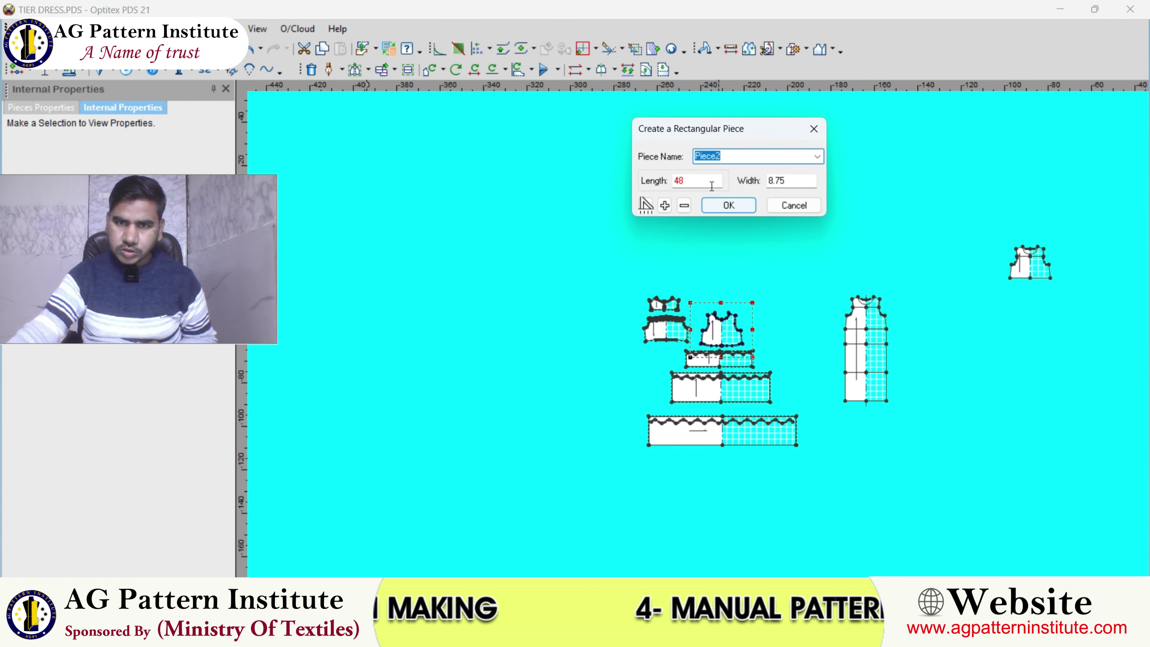
double_click(706, 179)
text(24)
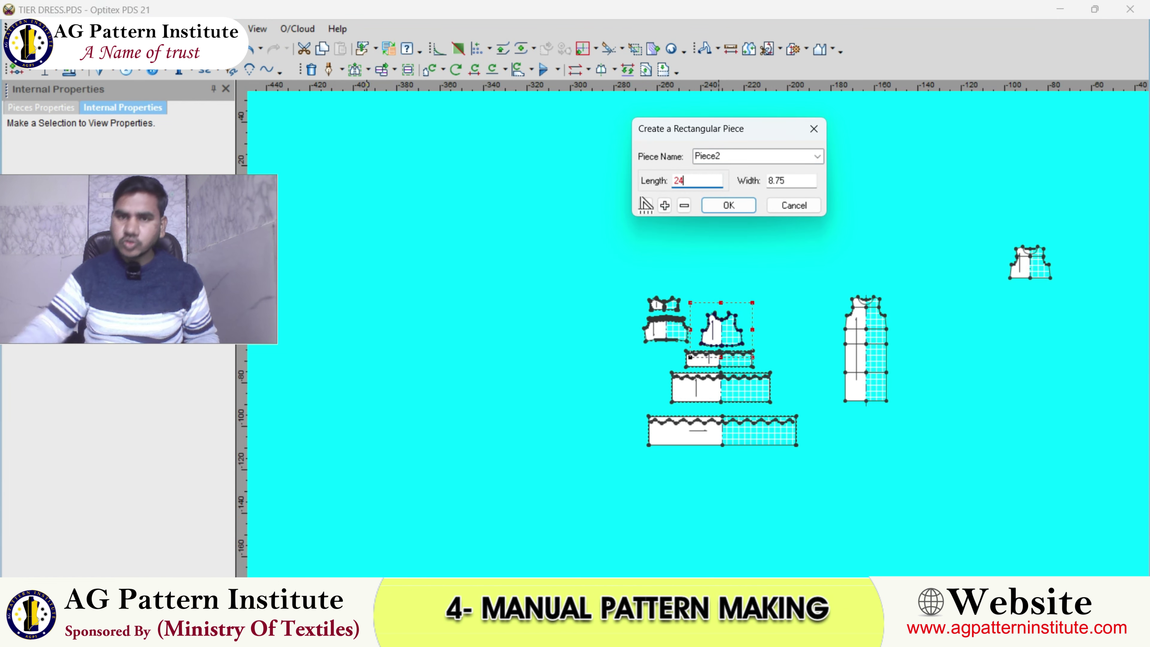
double_click(791, 183)
text(1)
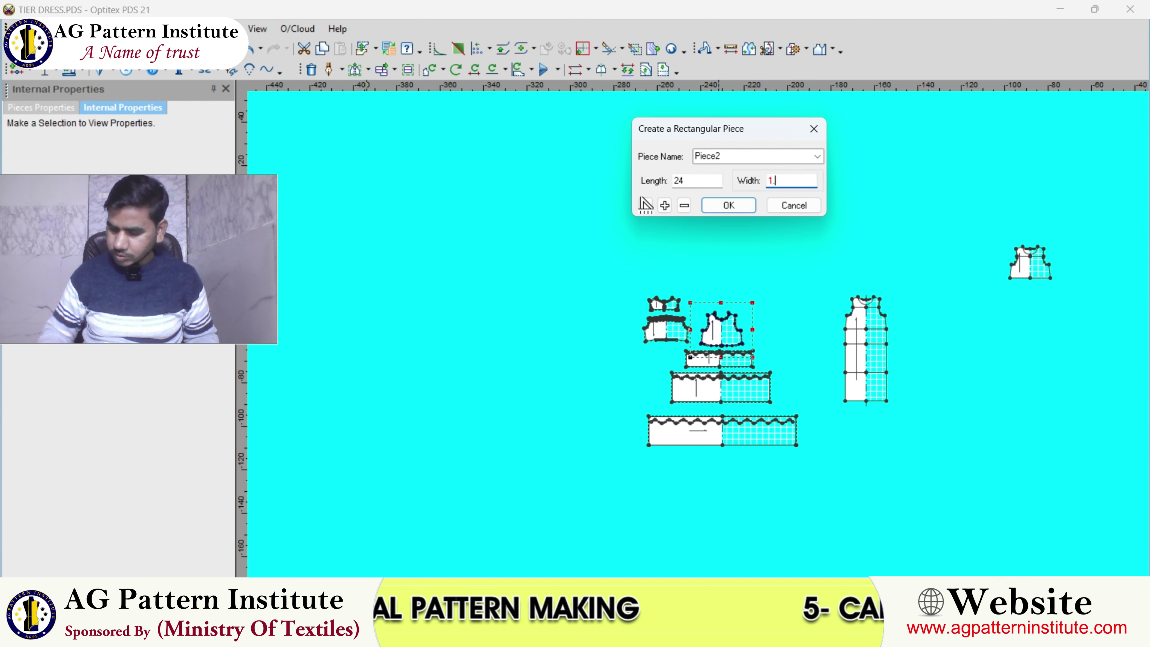
- Name the strip NK +ARM.+BK. KEY HOLE INDIDE BINDING and create it
double_click(742, 152)
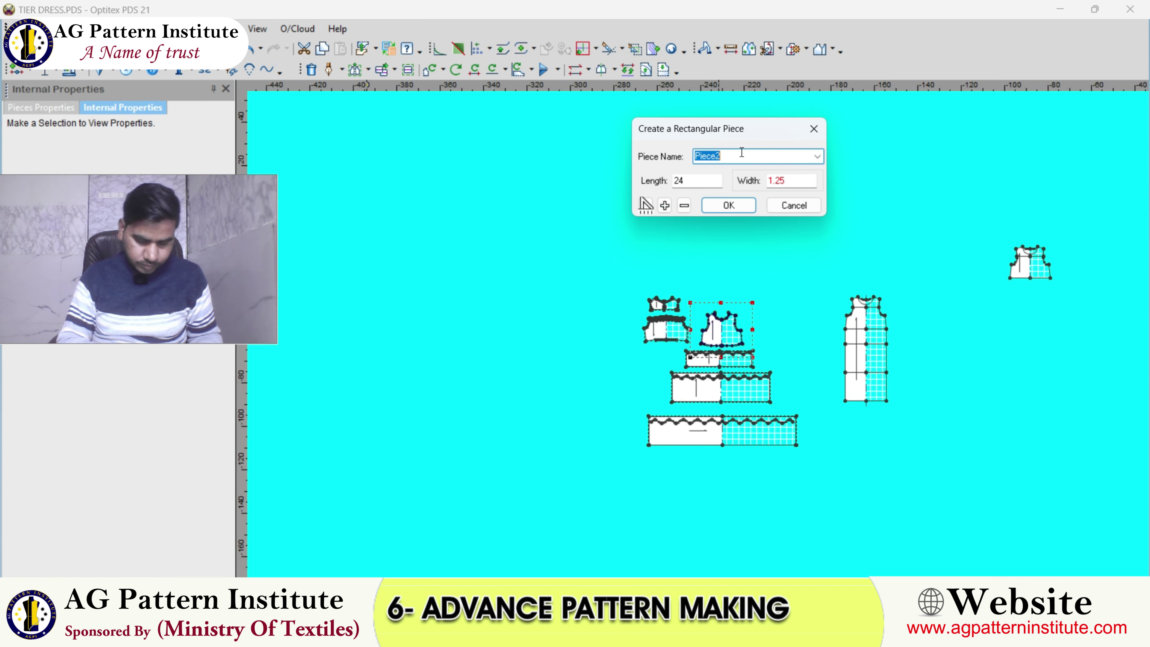
text(NK)
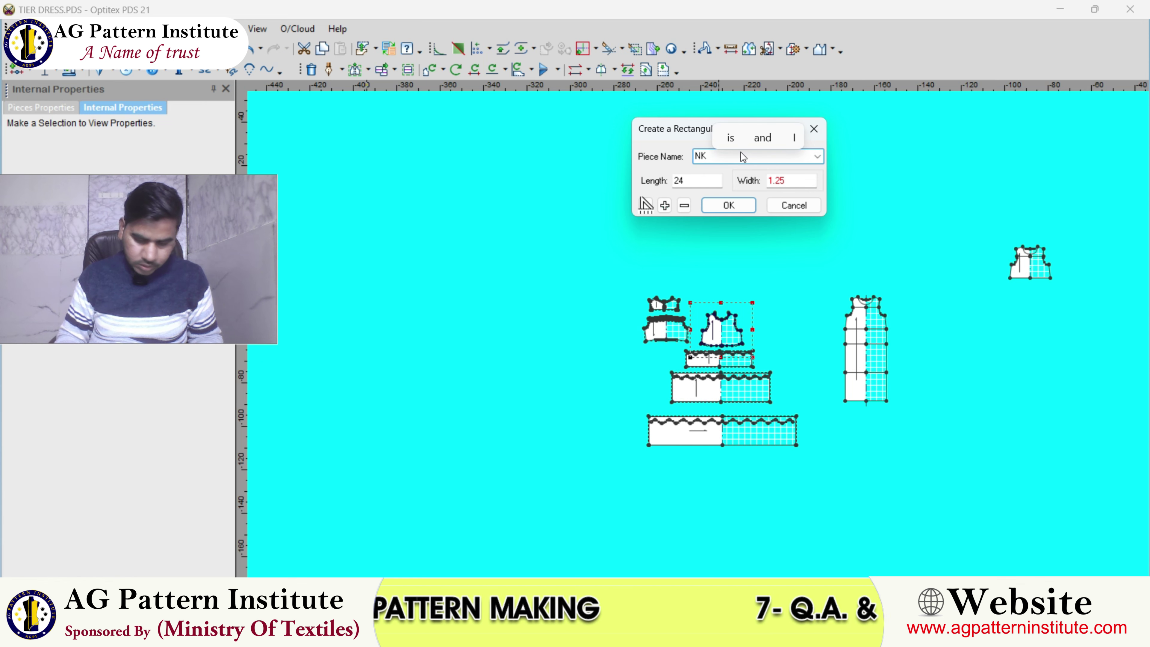
text( +A)
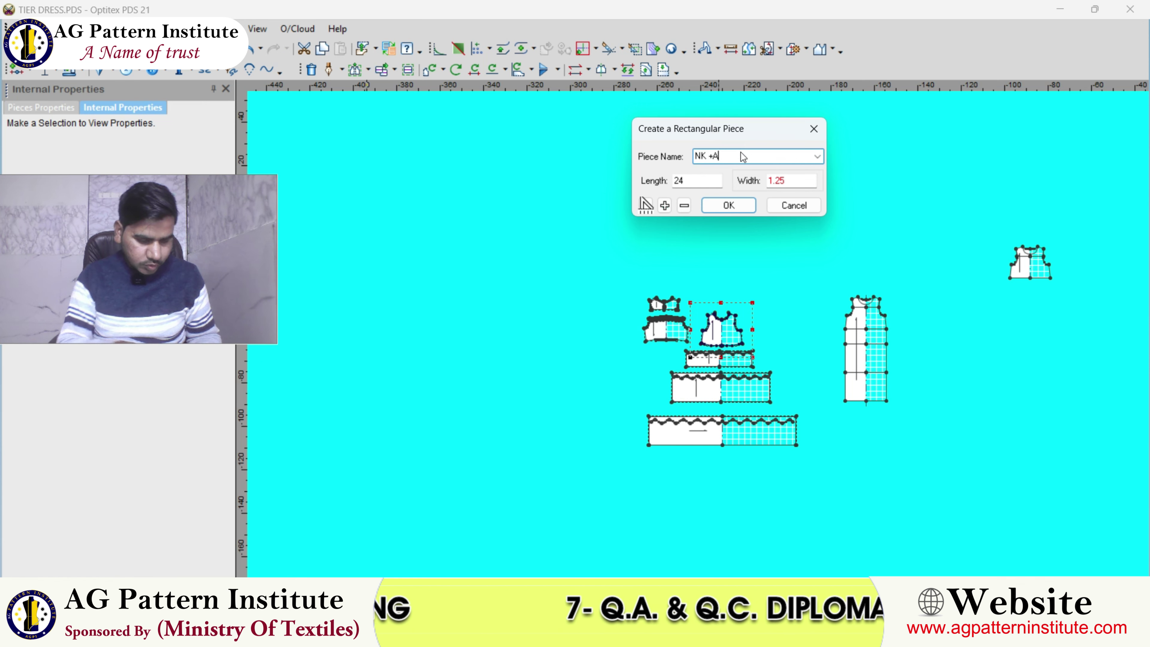
text(RM.+)
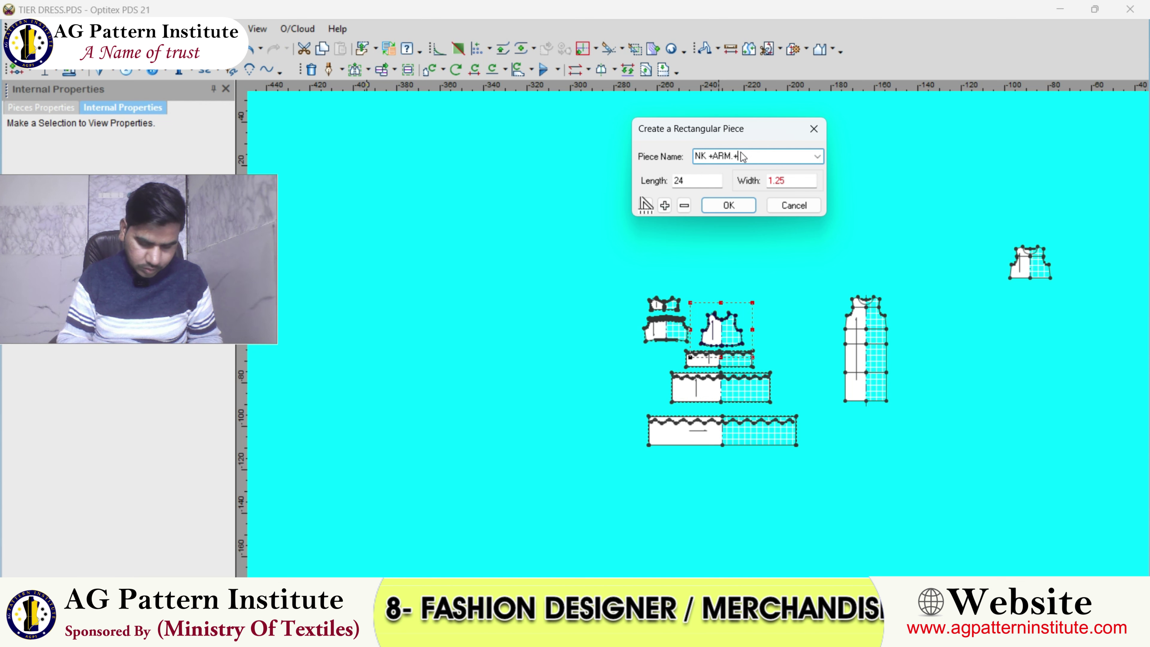
text(BK. K)
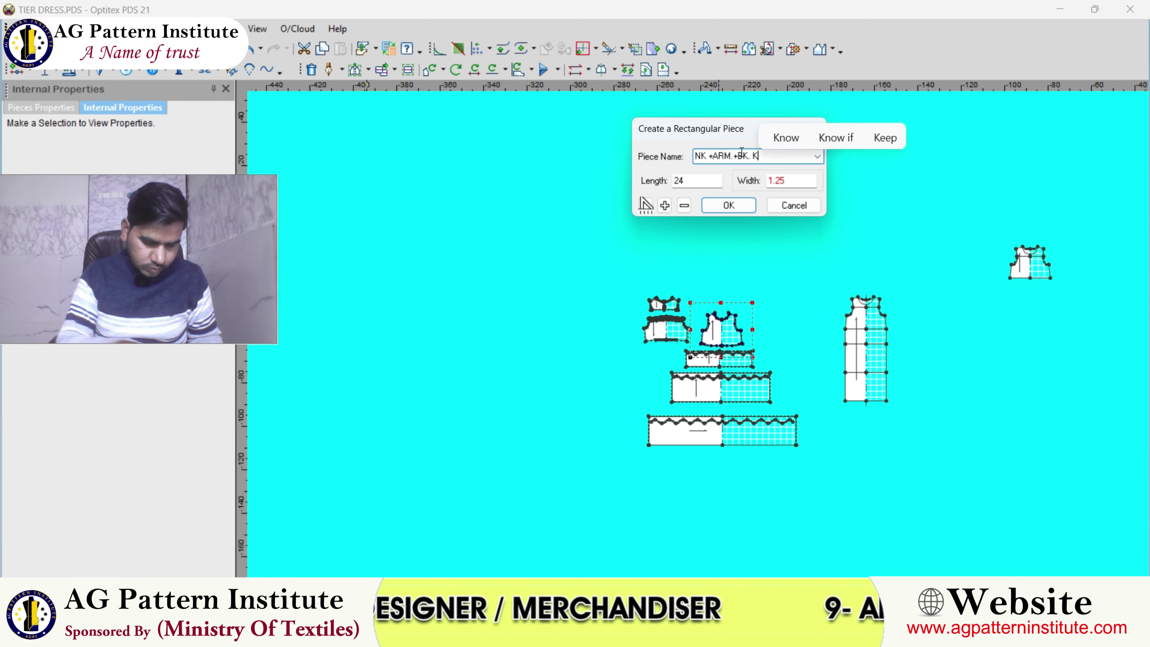
text(EY HOL)
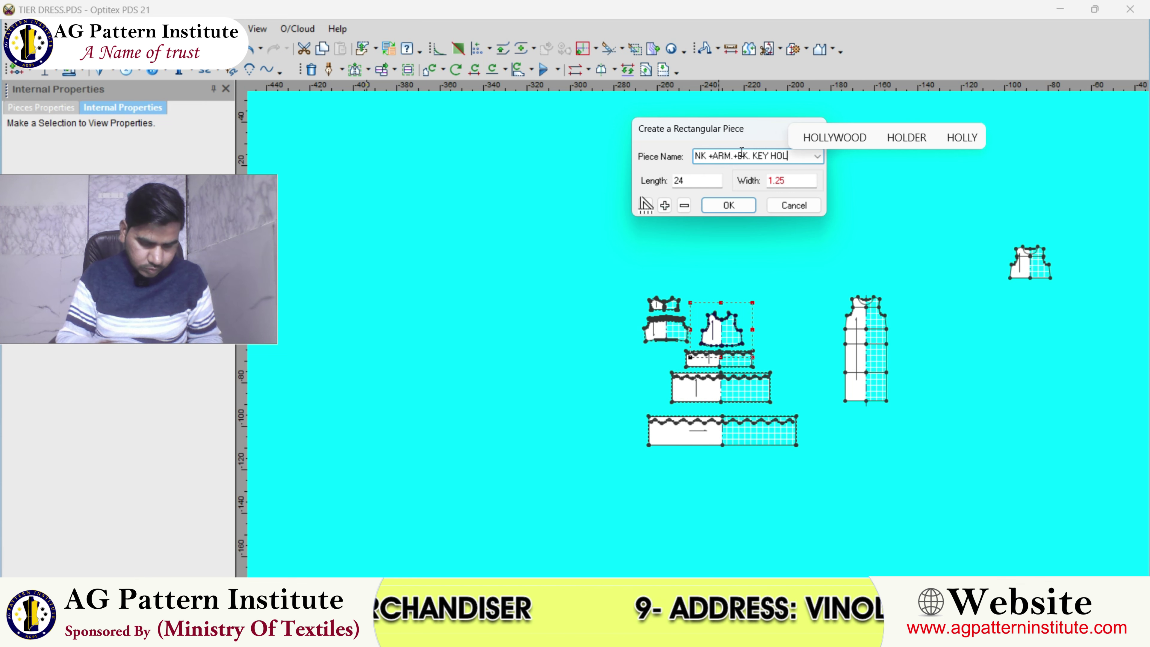
text(E IND)
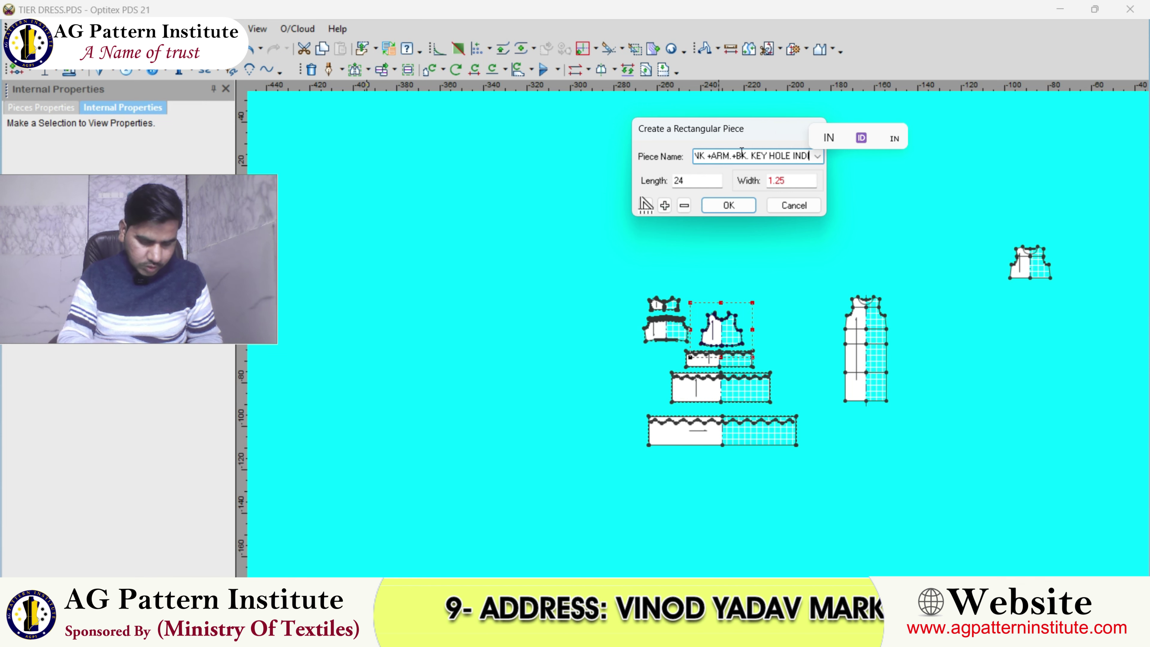
text(I)
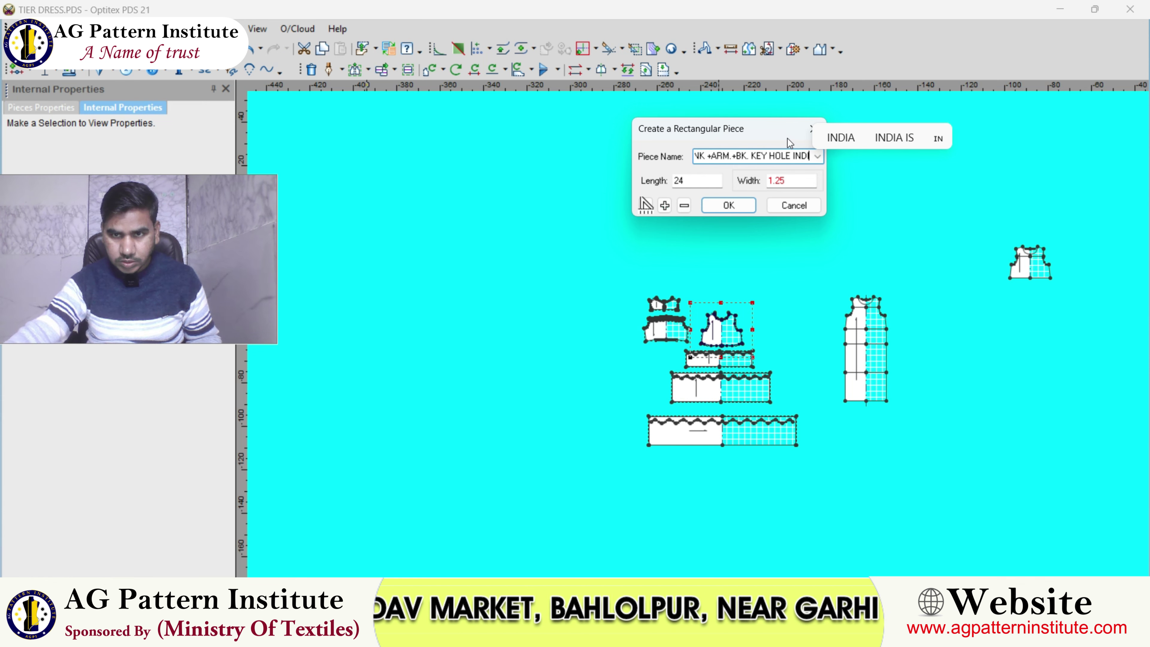
text(DE B)
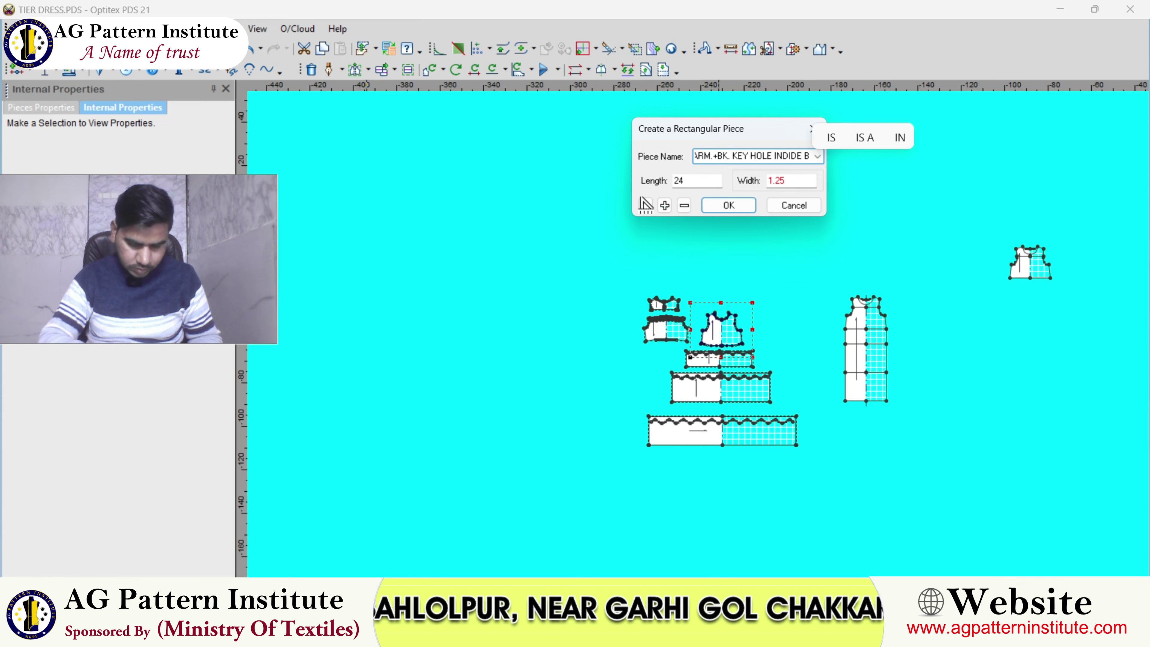
text(INDING)
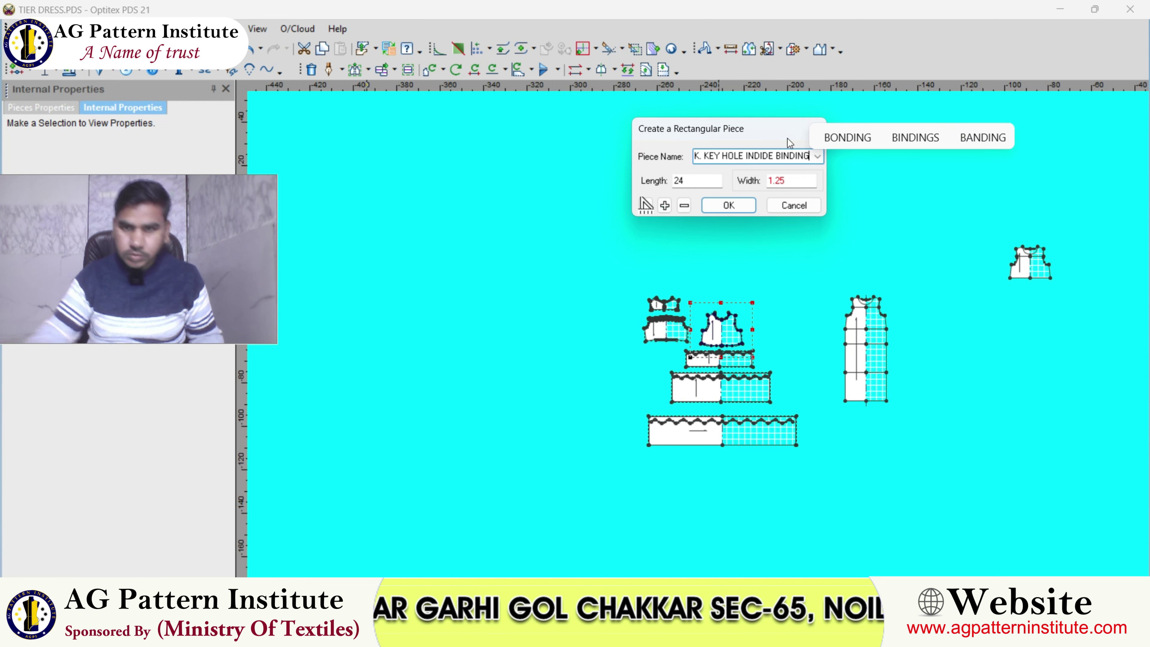
click(729, 205)
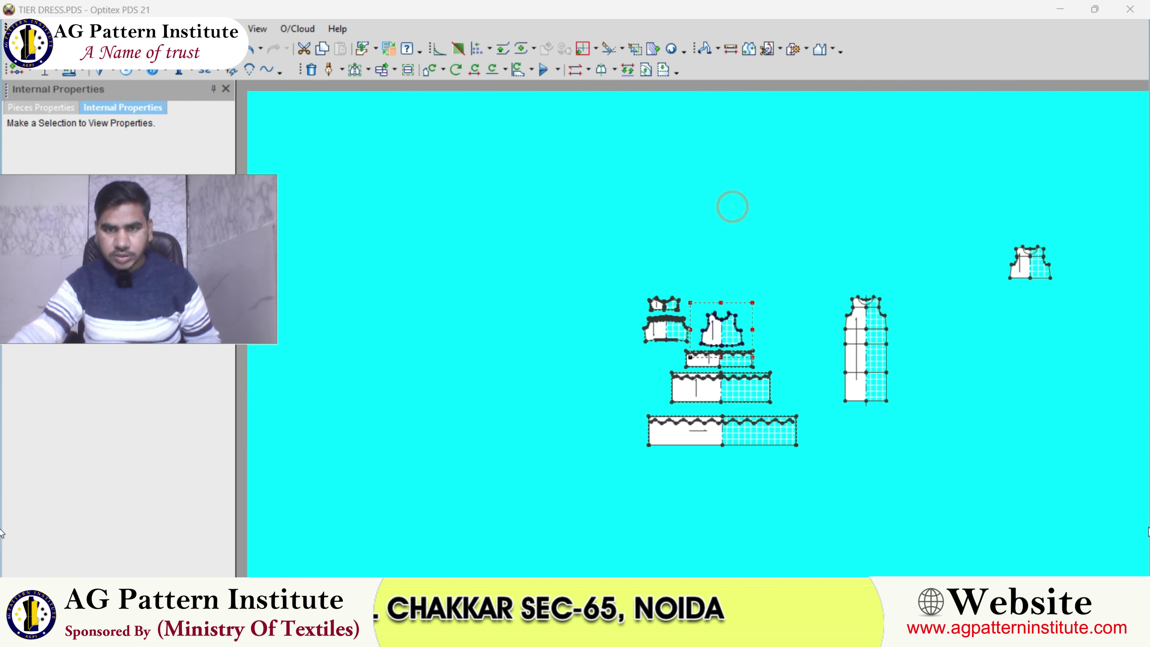
- Select the new binding piece and open its rotation settings
scroll(996, 352, up, 3)
scroll(1031, 145, down, 3)
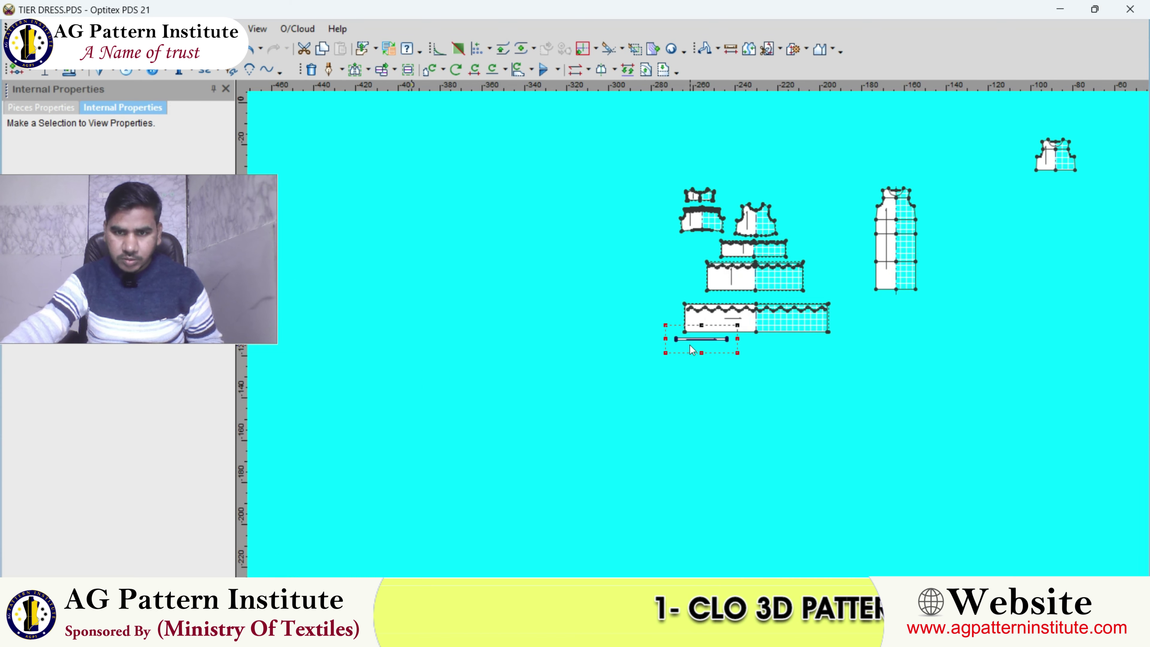
scroll(688, 334, up, 2)
scroll(693, 334, up, 2)
scroll(692, 335, up, 3)
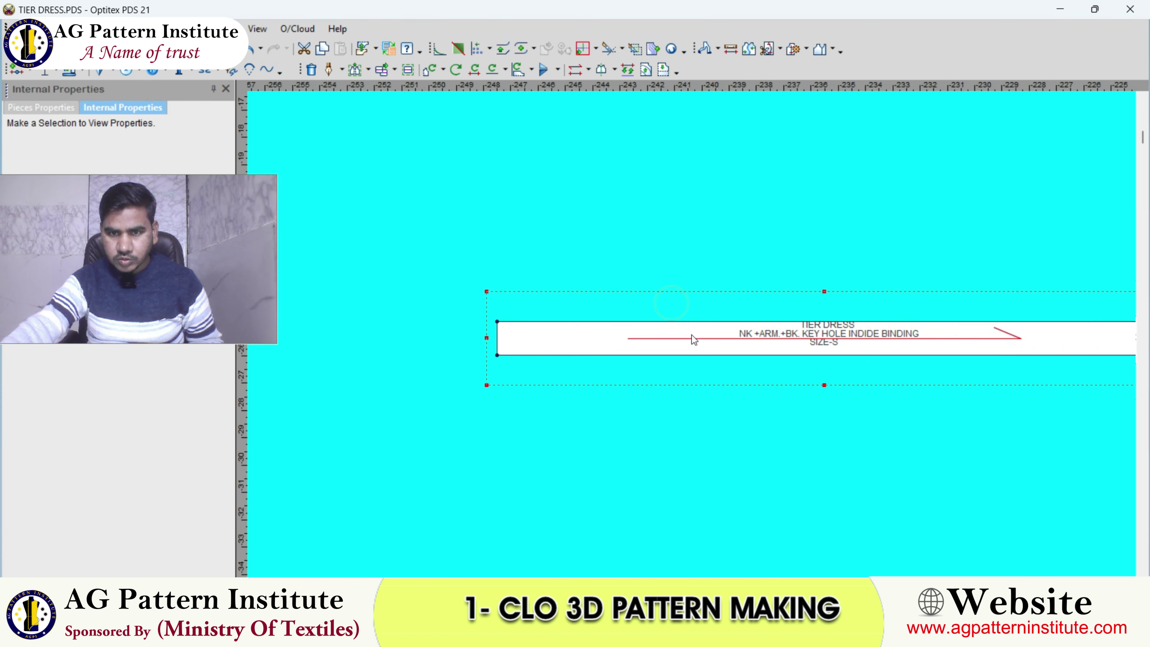
click(698, 340)
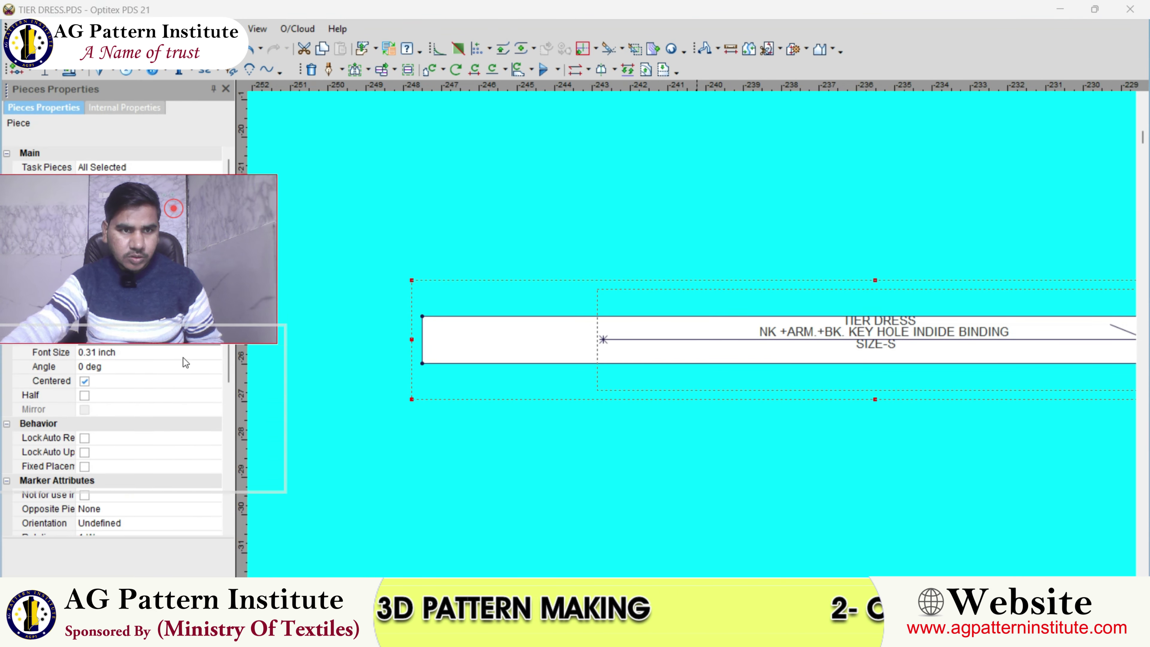
click(455, 70)
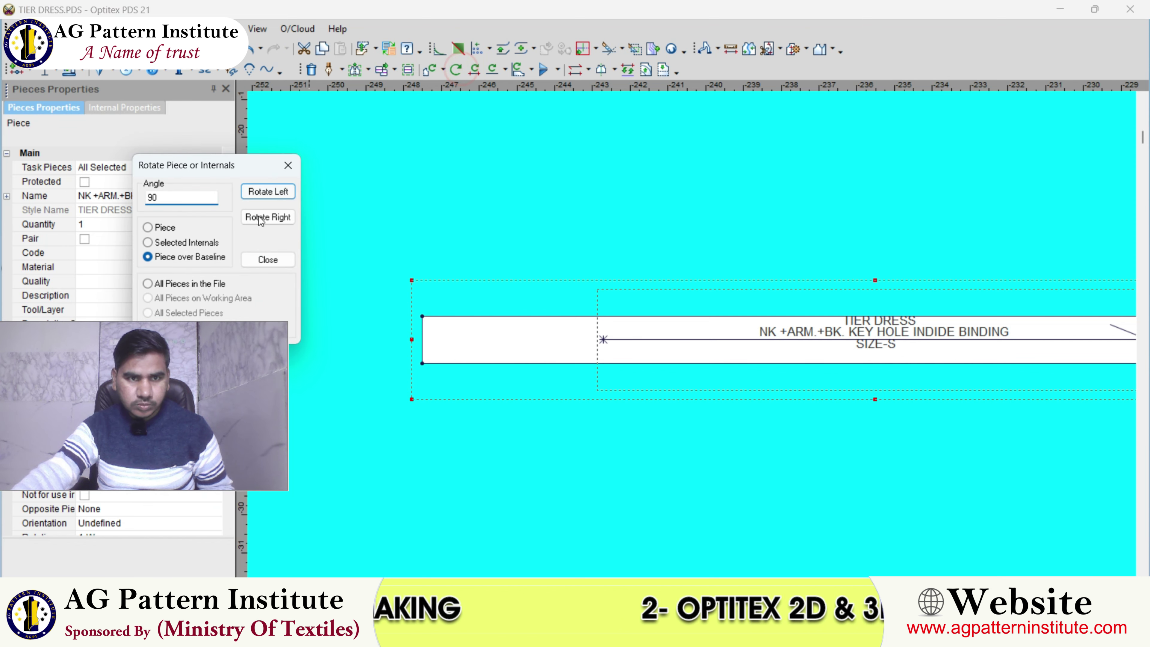
- Rotate the binding's grain line and labels 45° left as selected internals
click(177, 247)
double_click(182, 197)
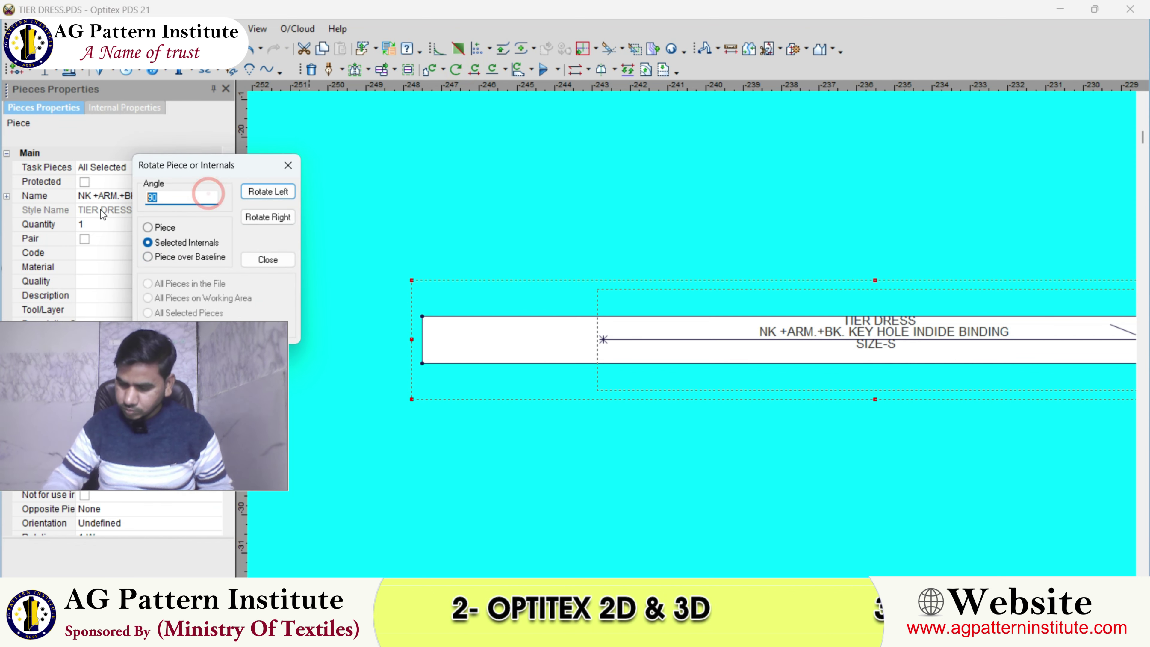
text(45)
click(267, 191)
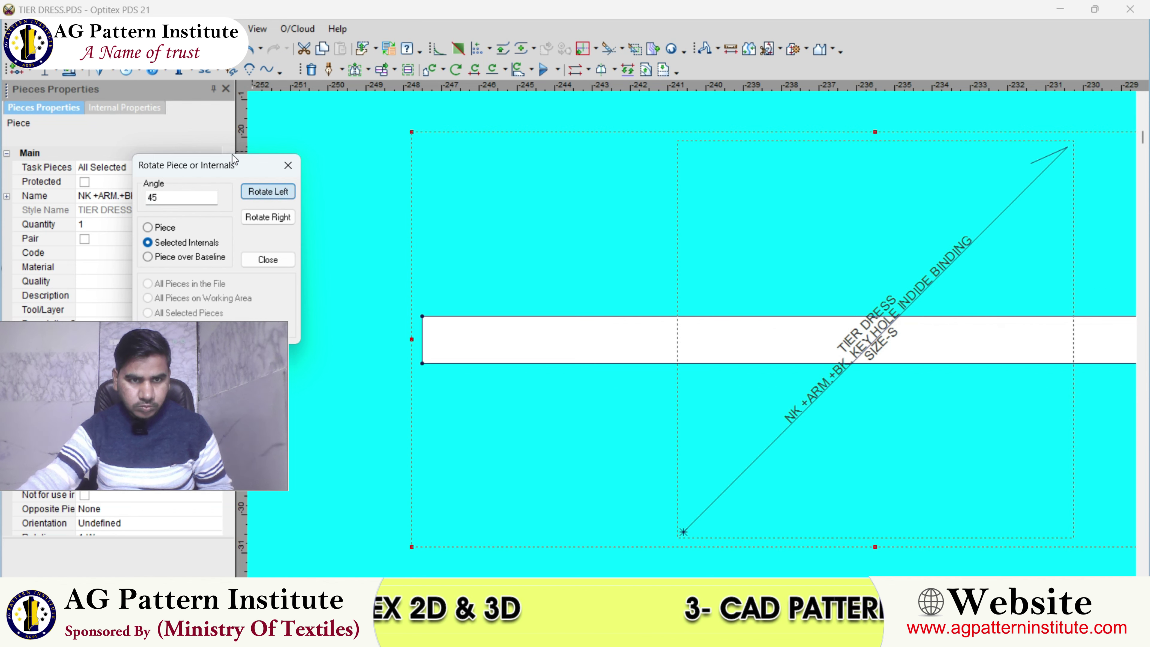
drag(232, 159, 226, 98)
click(261, 198)
scroll(660, 299, up, 2)
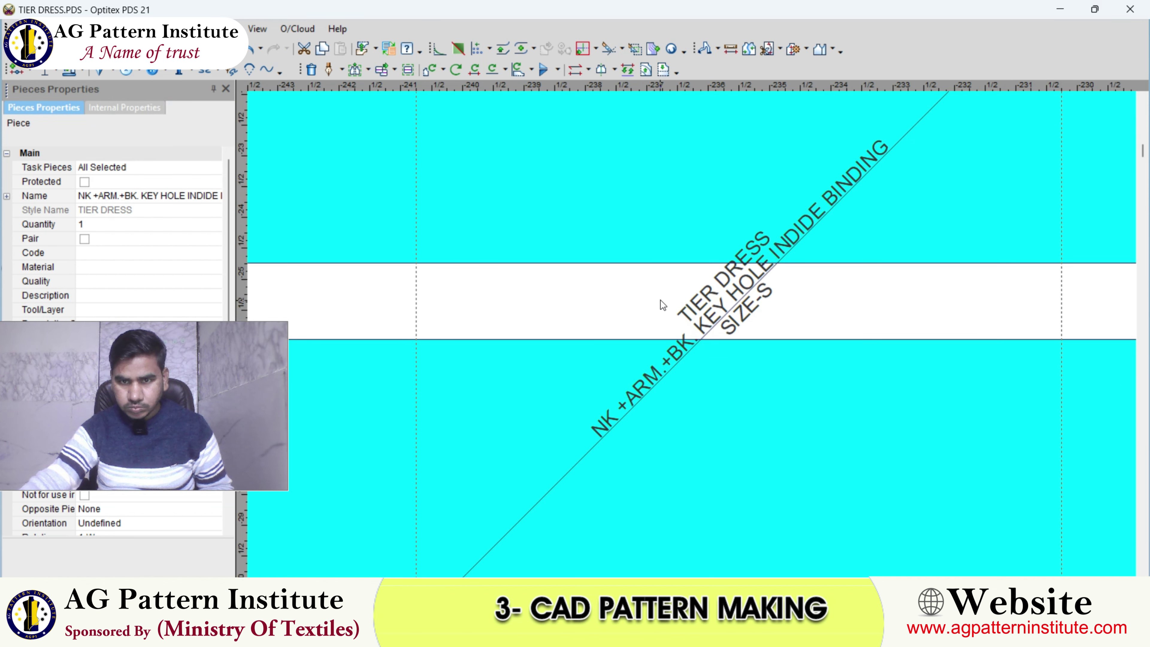
click(660, 297)
click(588, 70)
- Set the binding piece's label Description Angle to 0 and Font Size to 0.25
click(607, 131)
click(617, 290)
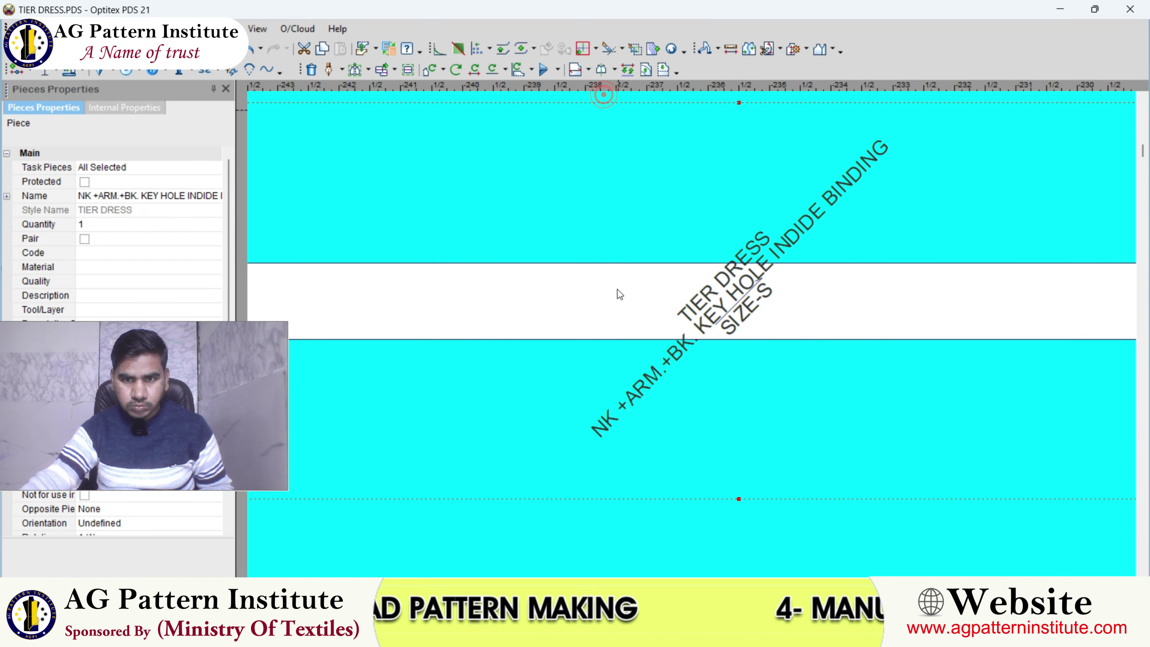
scroll(589, 419, down, 1)
click(225, 397)
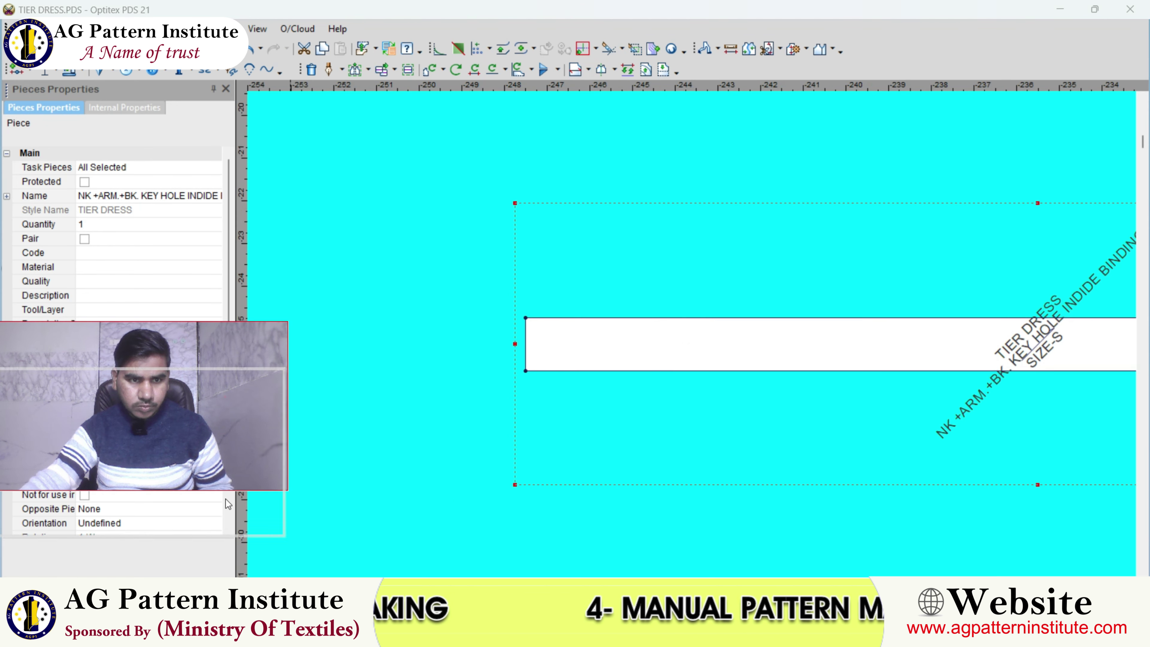
click(123, 366)
text(0)
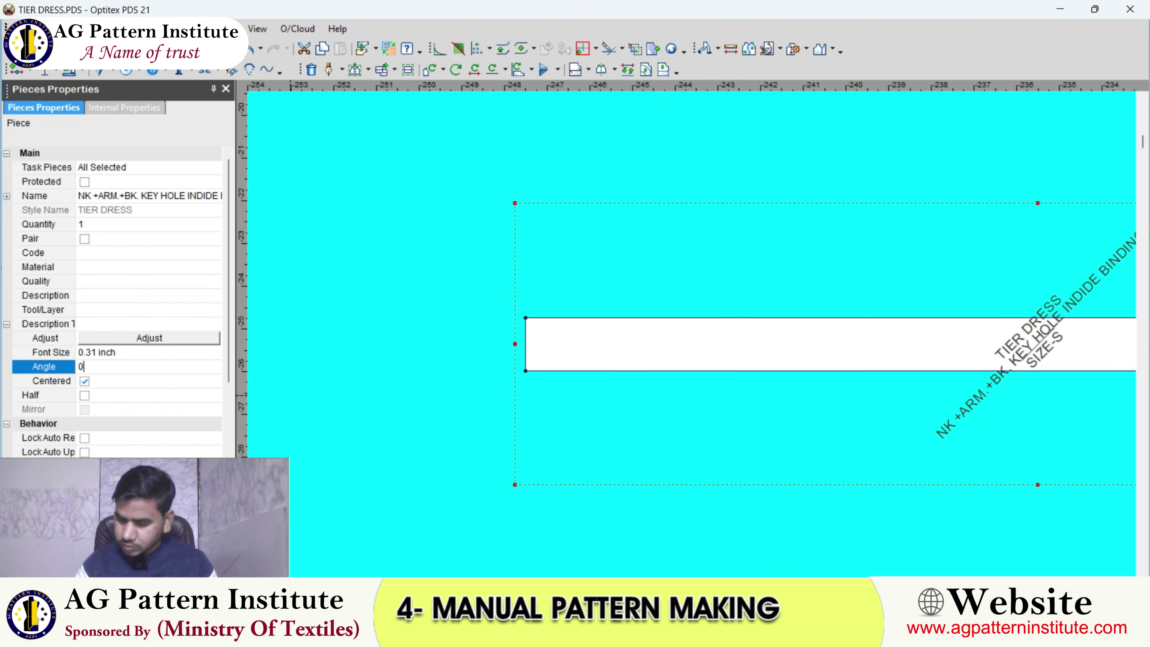
key(Return)
click(127, 352)
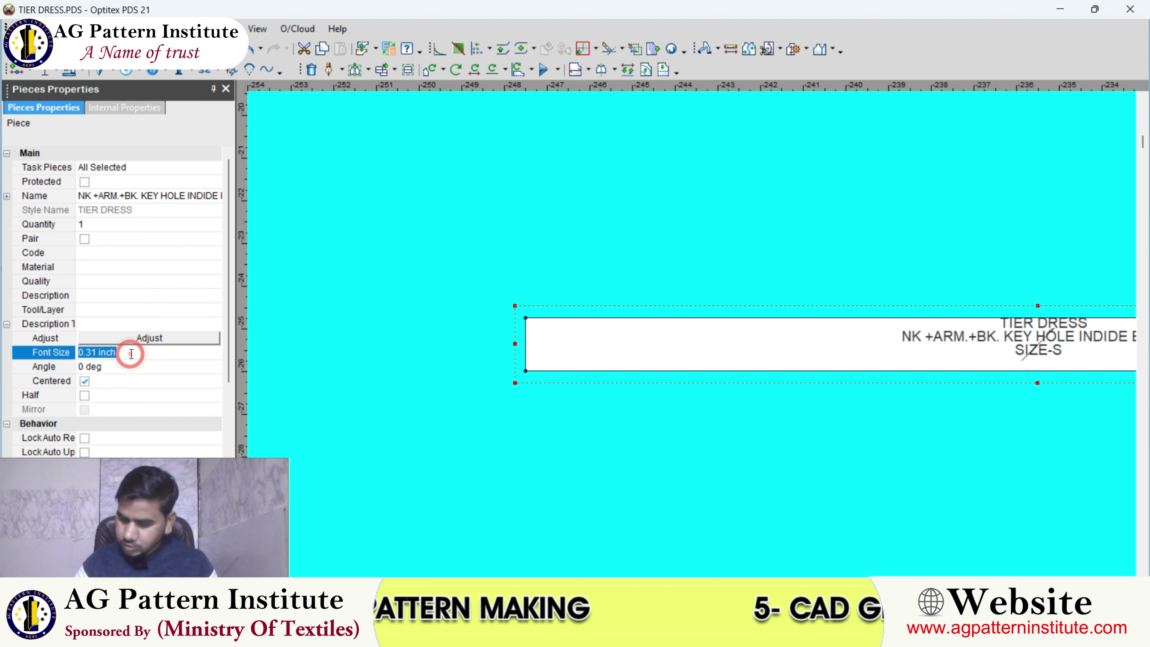
text(.25)
key(Return)
- Give the binding piece the code CUT-4
scroll(851, 405, up, 1)
middle_drag(684, 332, 344, 307)
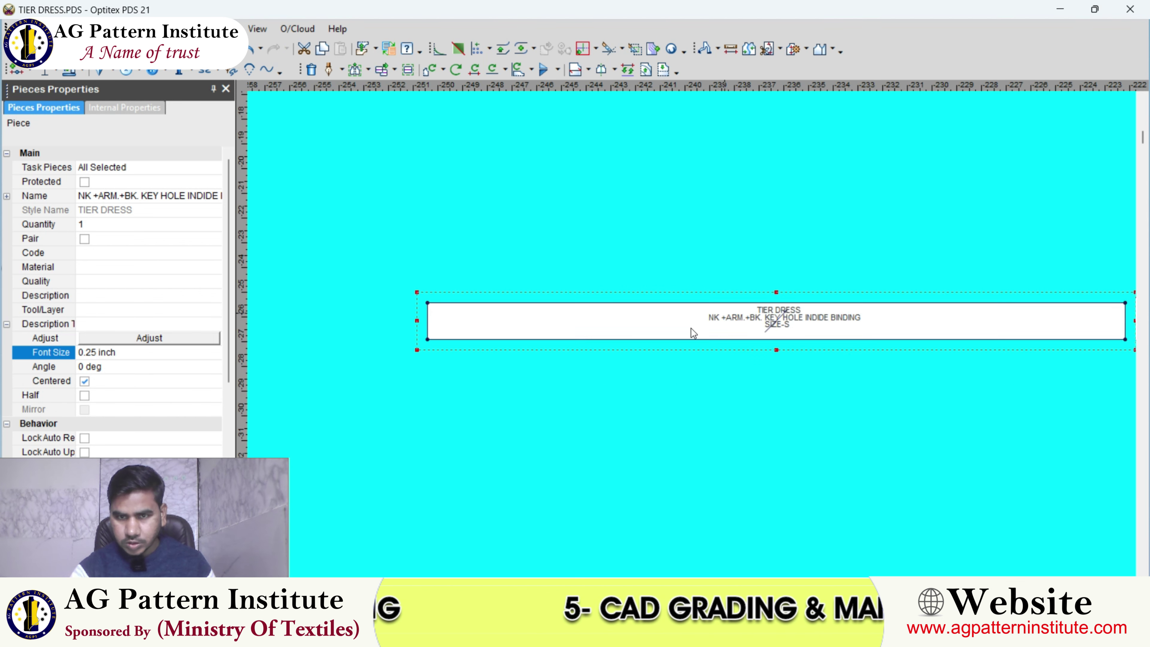
click(113, 253)
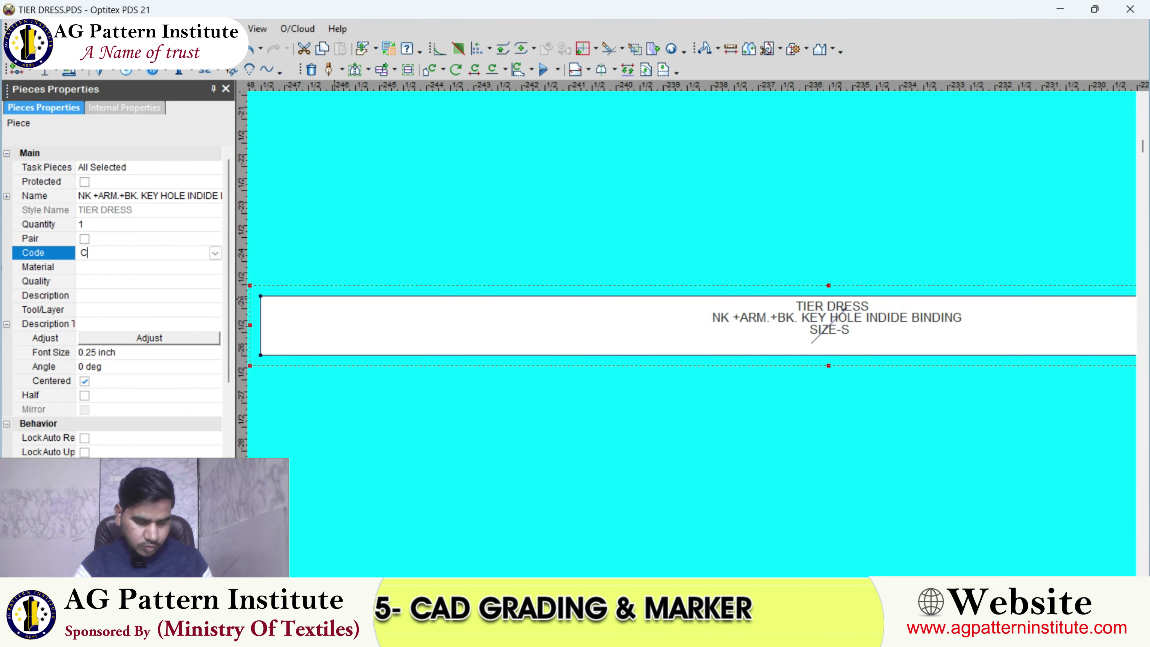
text(CUT-2)
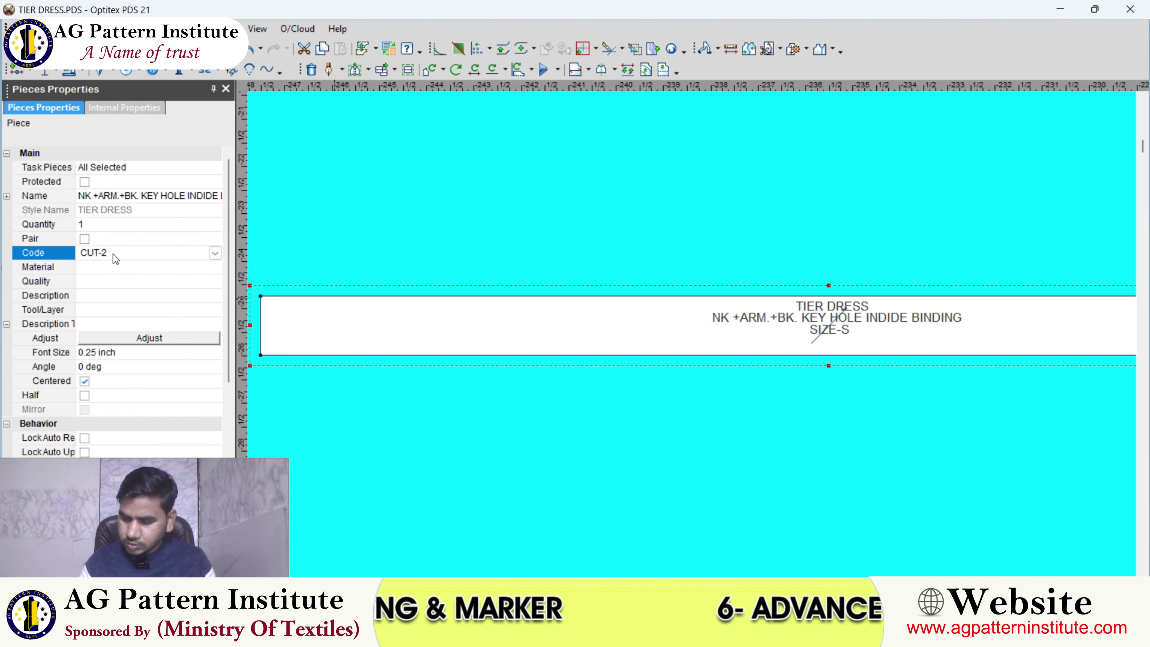
key(BackSpace)
text(4)
key(Return)
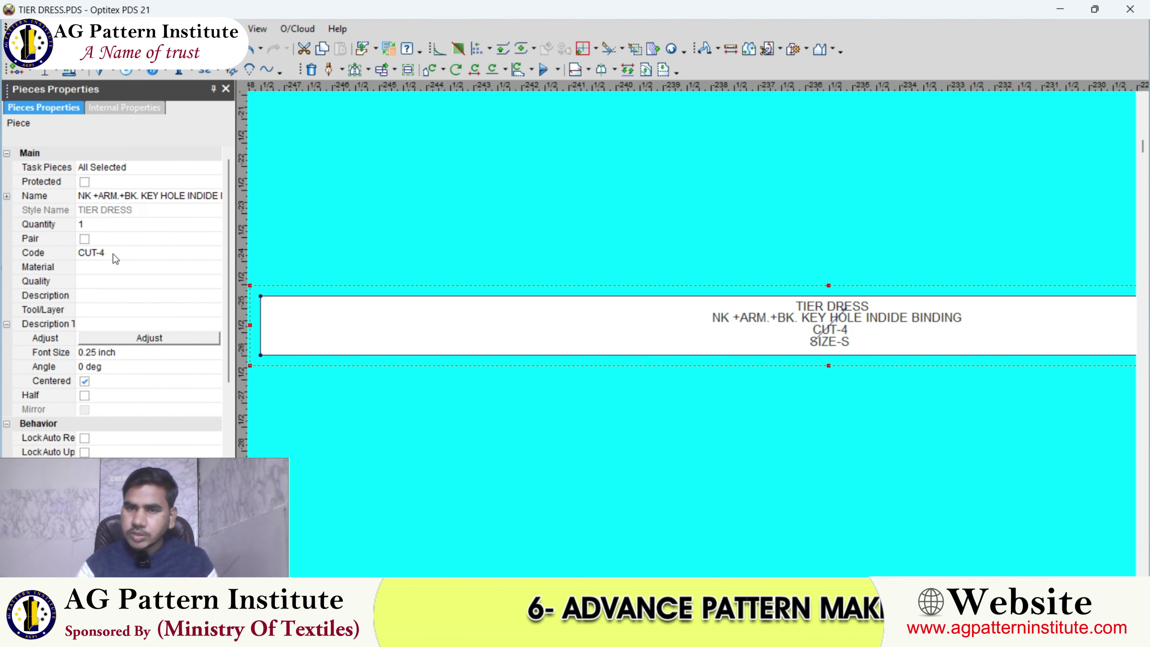
- Place the binding strip above the back yoke
scroll(692, 334, up, 2)
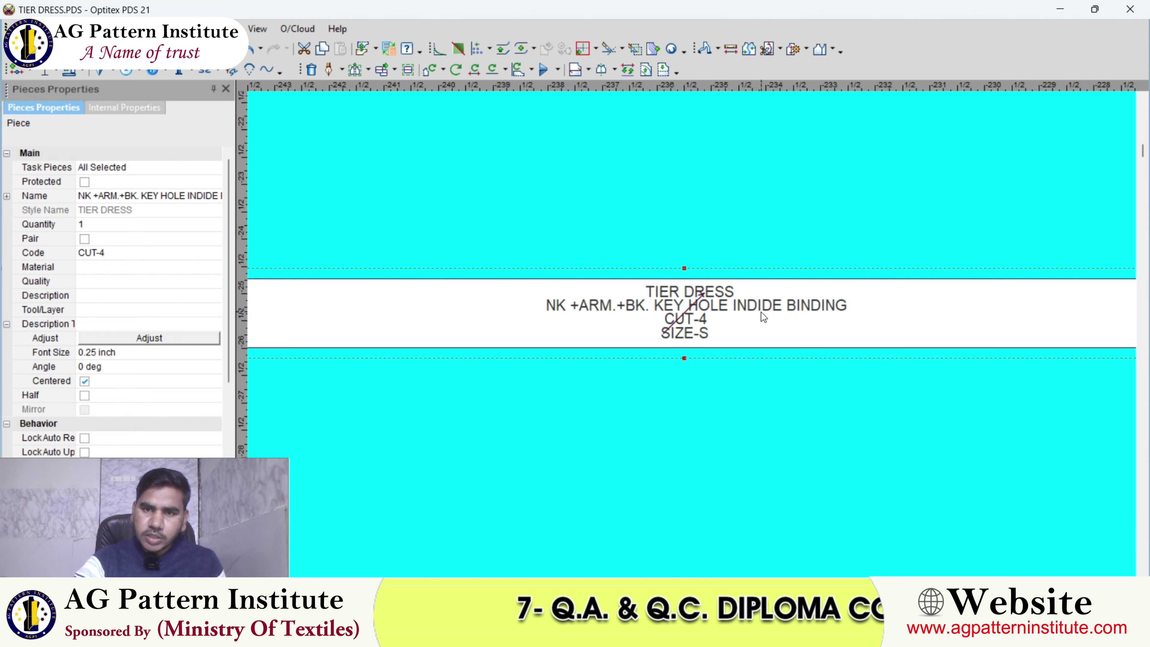
scroll(827, 326, down, 3)
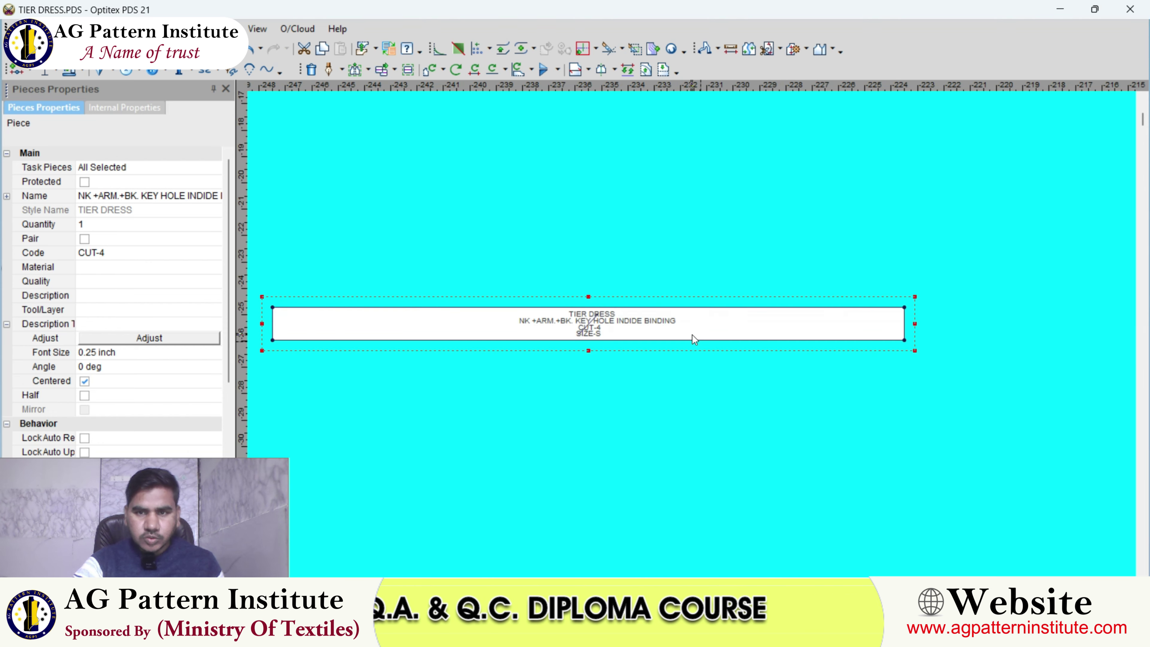
scroll(693, 335, down, 2)
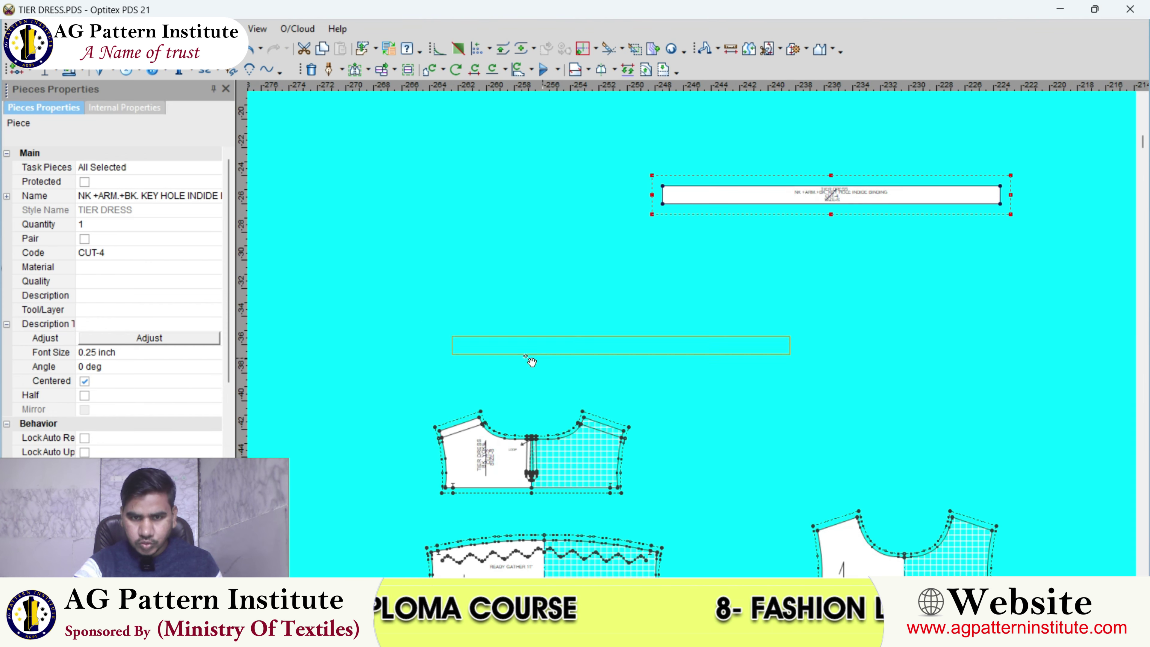
click(531, 362)
- Select the BK. YOKE, BACK BODY PART 1 and front body pieces
scroll(692, 335, up, 2)
click(694, 347)
scroll(694, 347, up, 1)
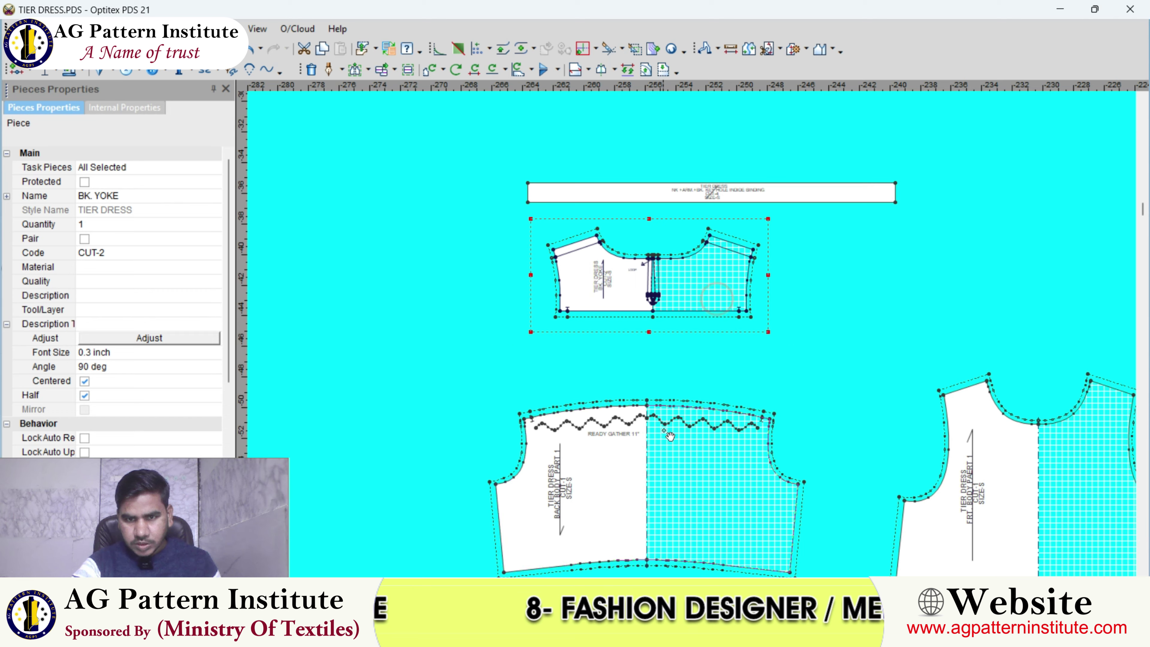
click(669, 436)
scroll(693, 335, down, 2)
scroll(693, 335, up, 1)
scroll(718, 311, down, 1)
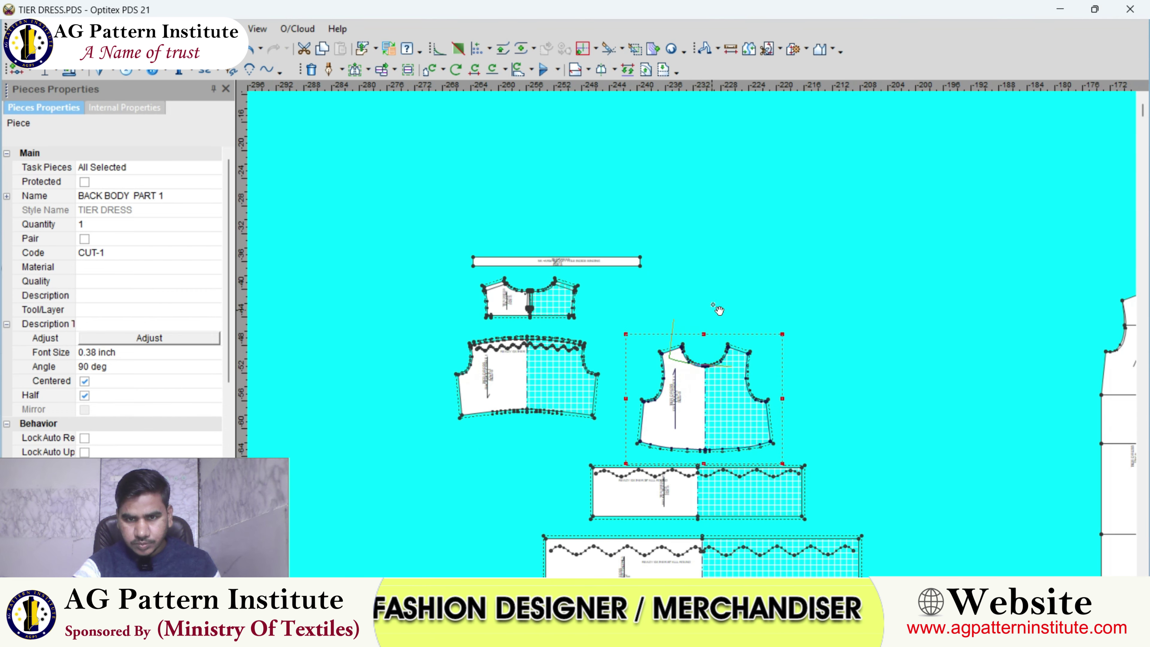
click(692, 341)
scroll(692, 340, down, 1)
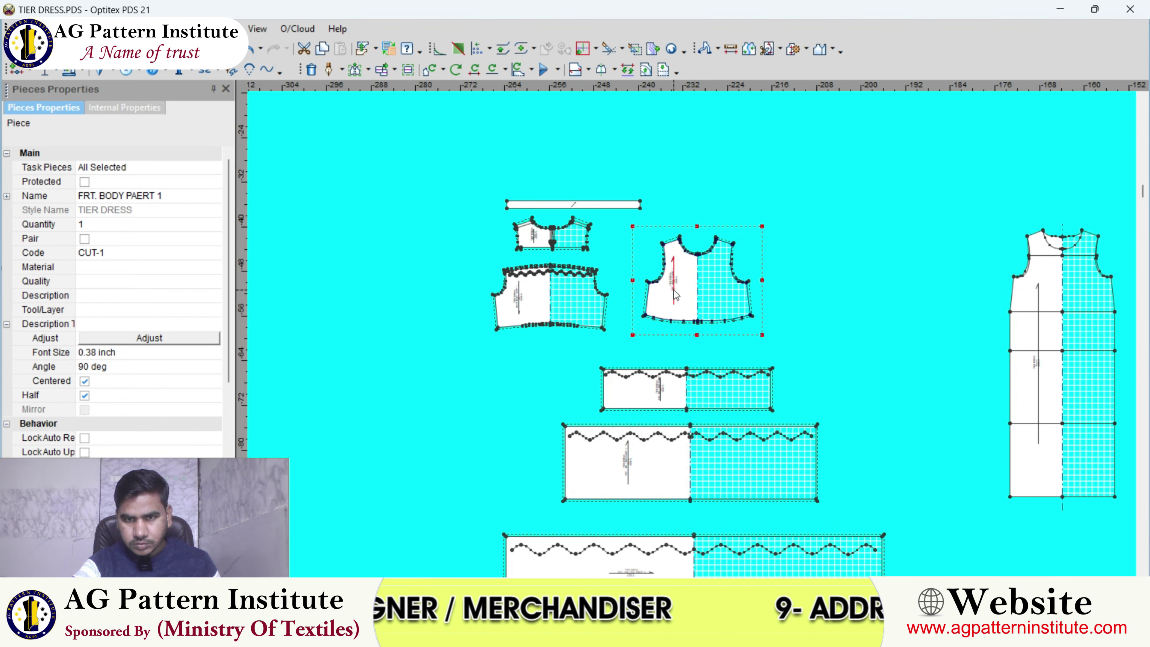
click(675, 291)
- Move the middle and bottom tier pieces left, lined up beneath the bodices
scroll(680, 317, down, 1)
scroll(681, 426, down, 1)
click(697, 334)
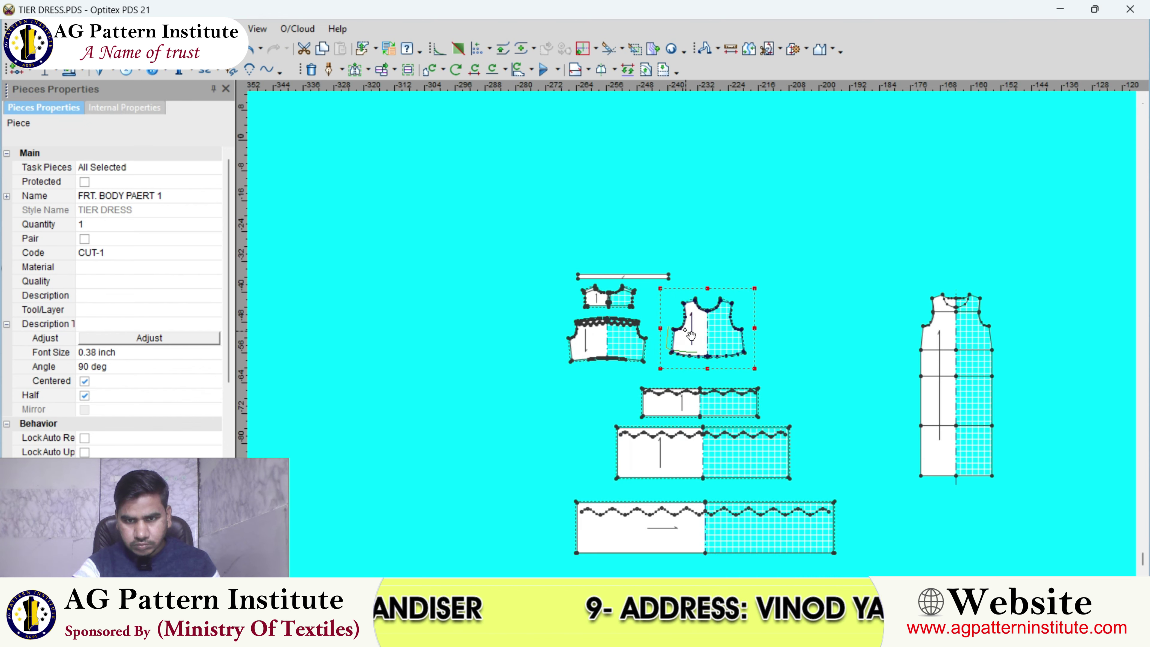
scroll(730, 354, down, 1)
mouse_move(729, 355)
mouse_down()
mouse_move(703, 339)
mouse_move(648, 359)
mouse_up()
scroll(703, 340, up, 1)
drag(683, 413, 631, 412)
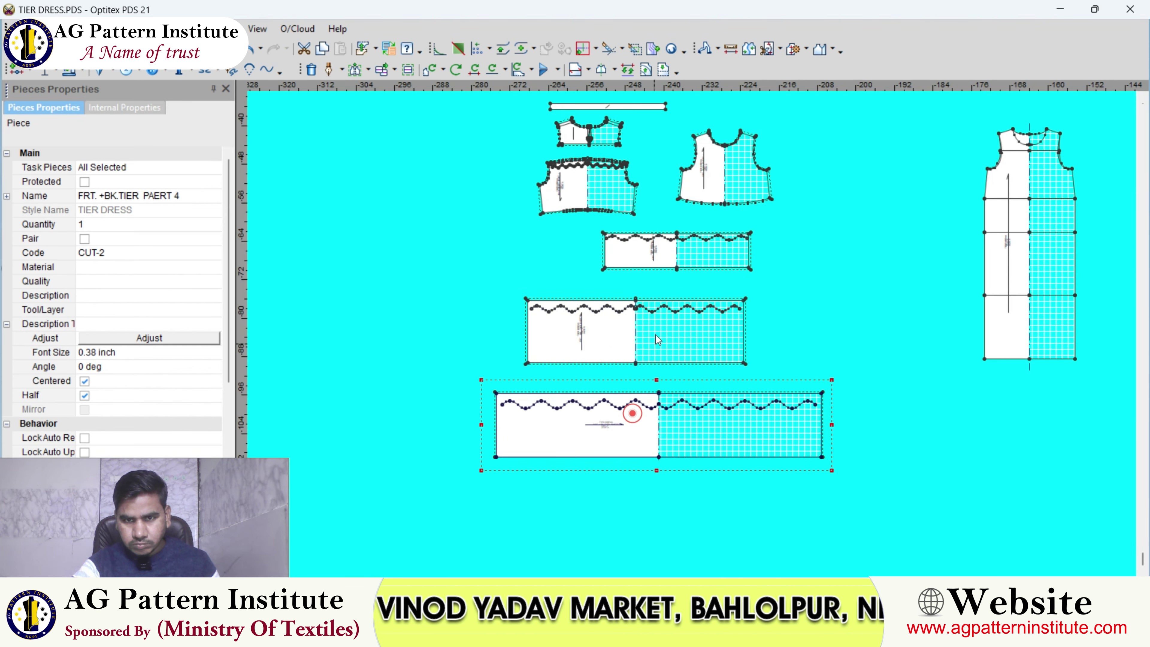
drag(657, 334, 666, 339)
- Shift the long dress piece closer to the group and switch to the reference dress photo
click(668, 276)
scroll(692, 334, up, 3)
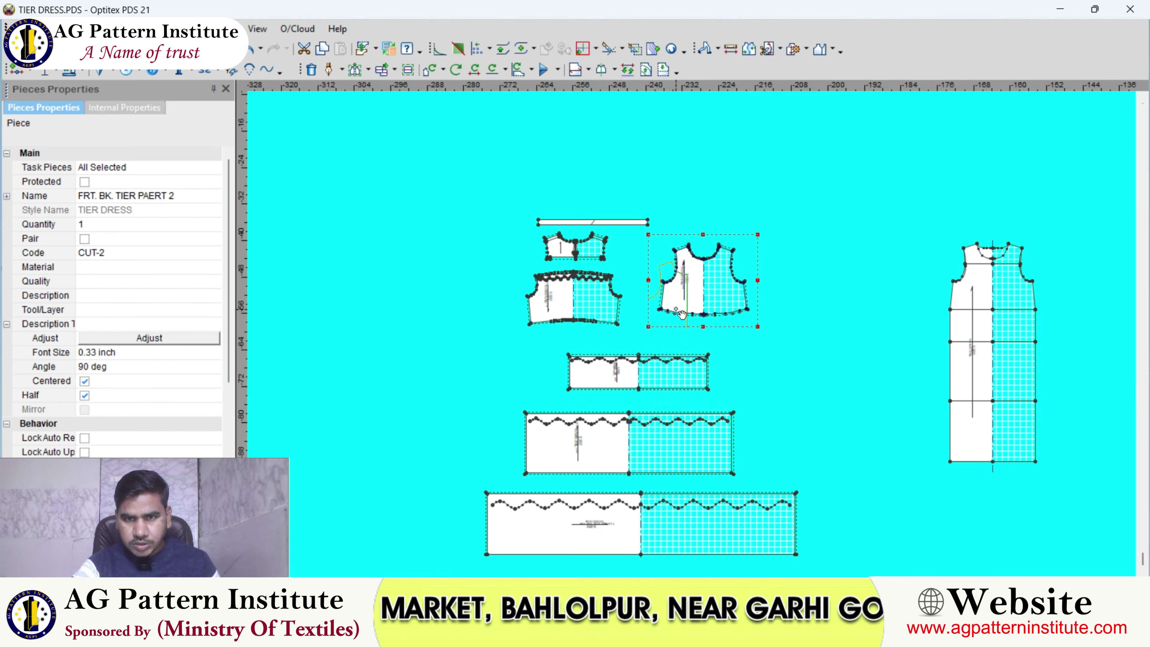
click(666, 308)
drag(952, 337, 790, 337)
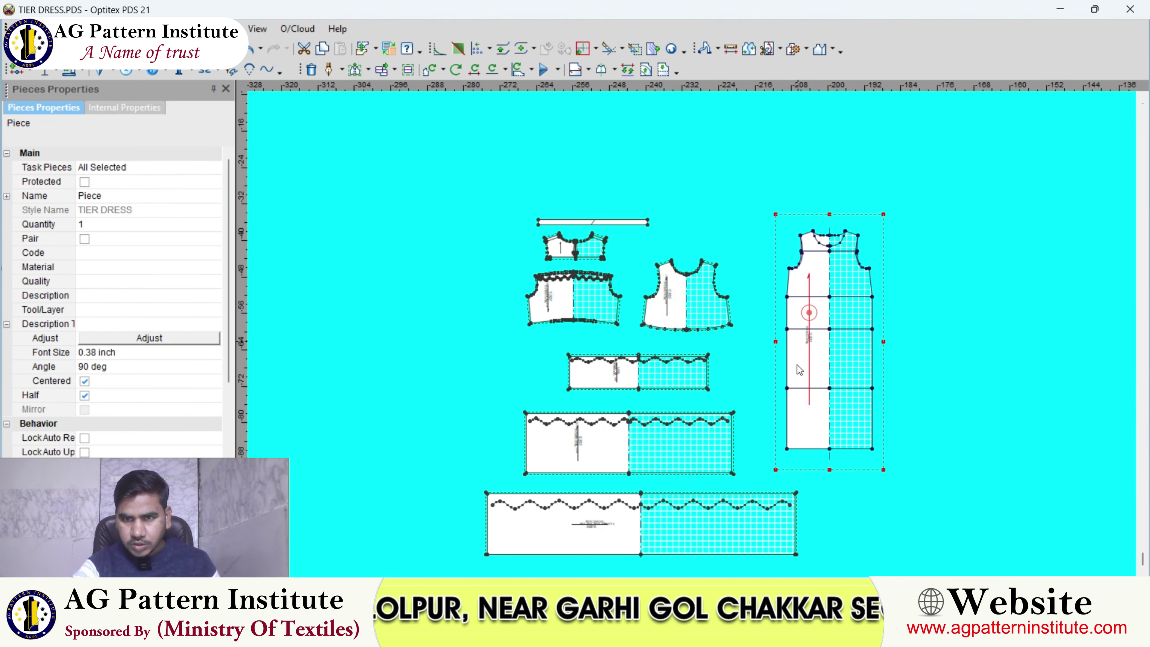
key(alt+Tab)
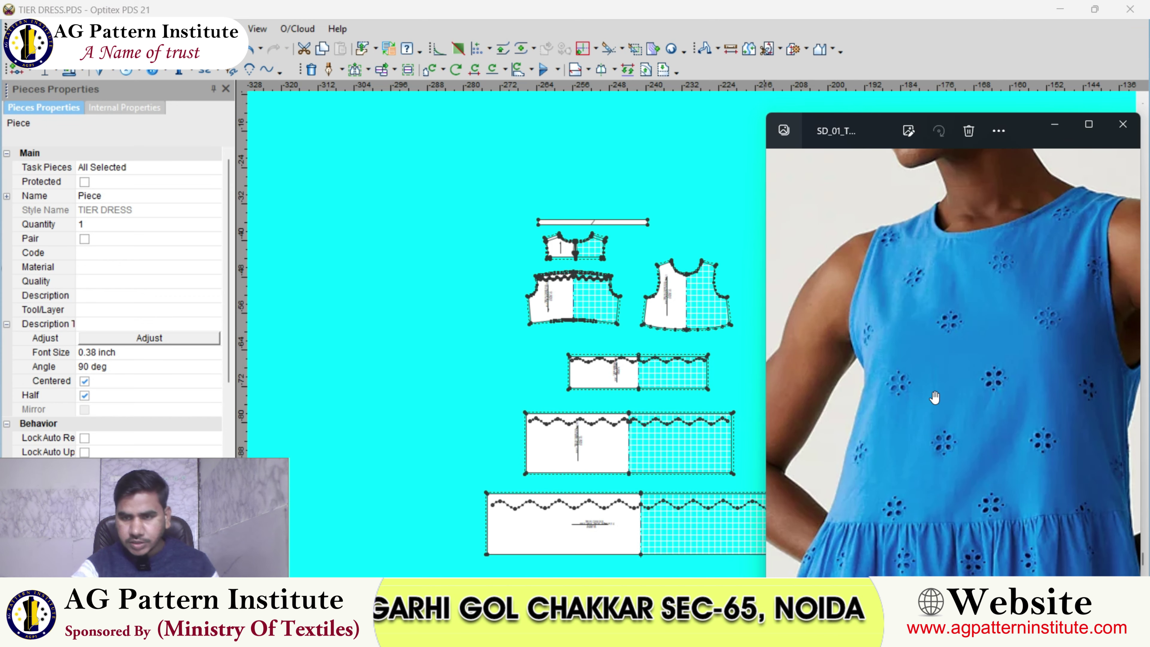
- Maximize the Photos viewer and zoom over the dress's bodice, tiers and scalloped hem
scroll(892, 448, down, 5)
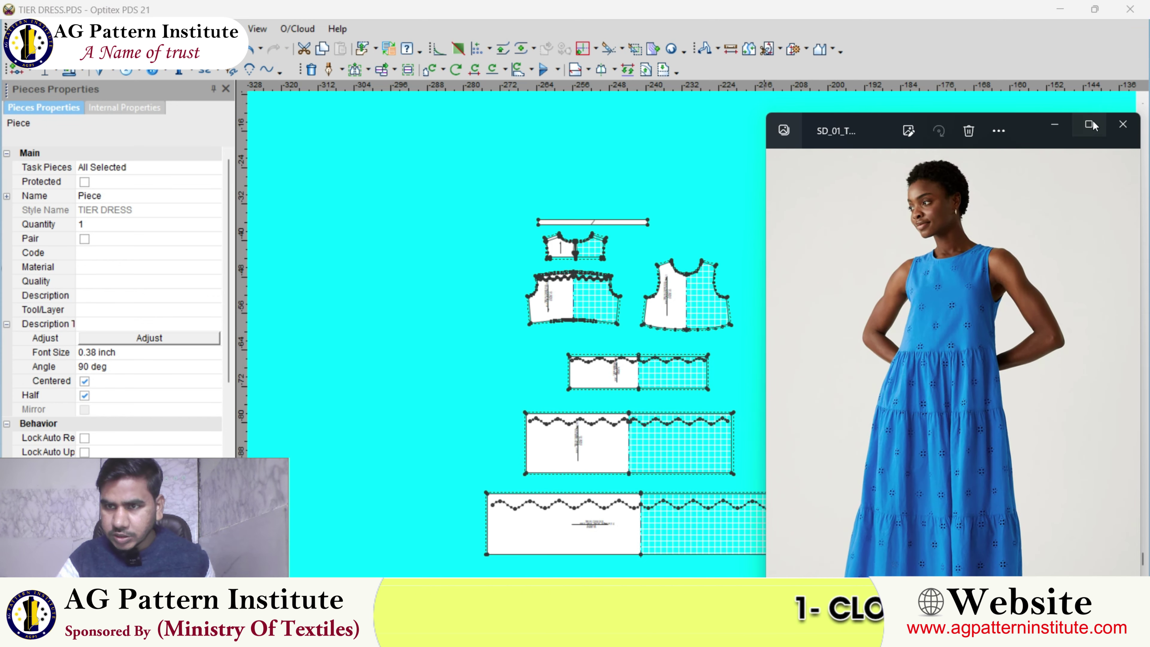
click(1089, 124)
scroll(573, 314, up, 2)
scroll(568, 329, up, 3)
scroll(567, 329, down, 3)
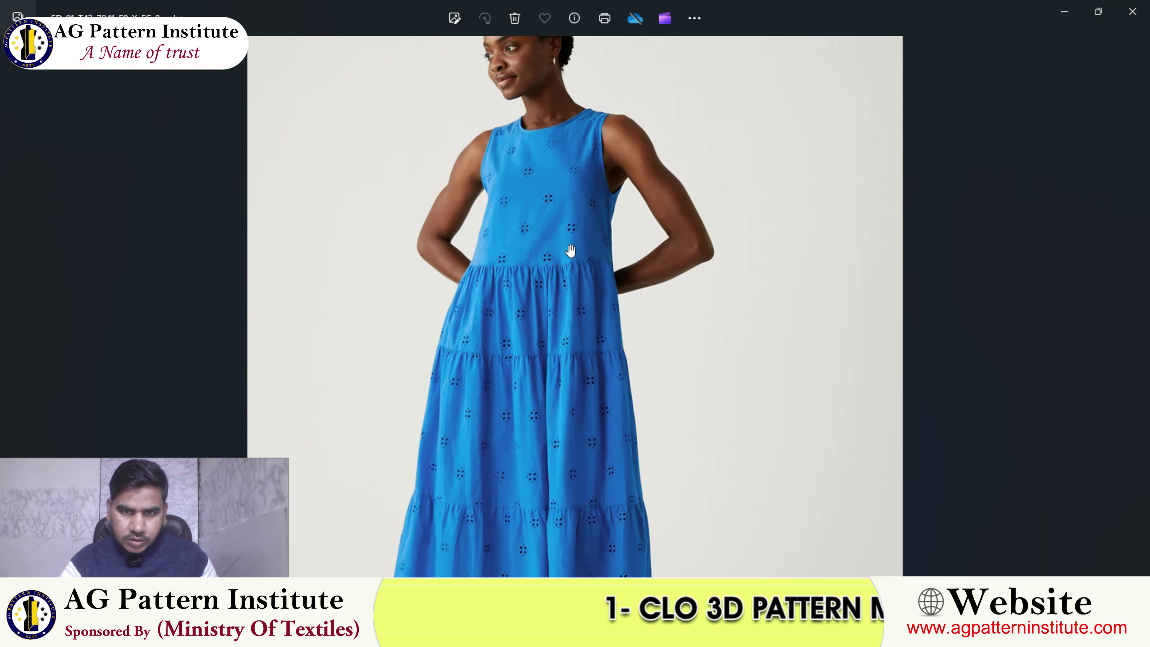
scroll(589, 254, up, 2)
scroll(601, 229, up, 1)
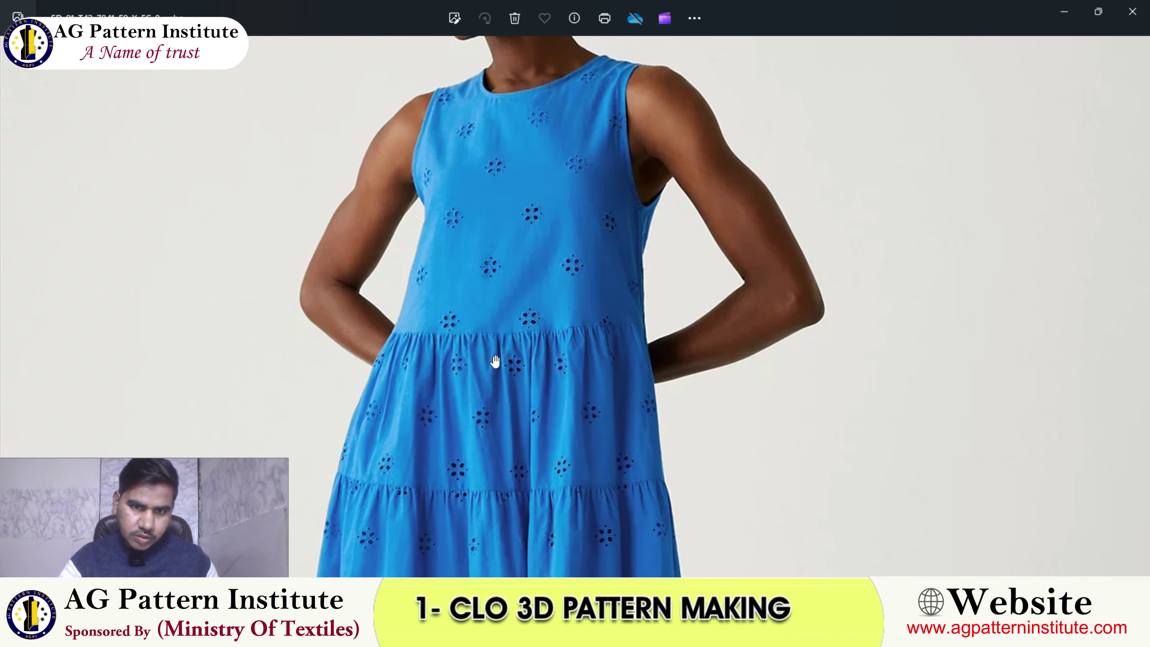
scroll(545, 318, down, 3)
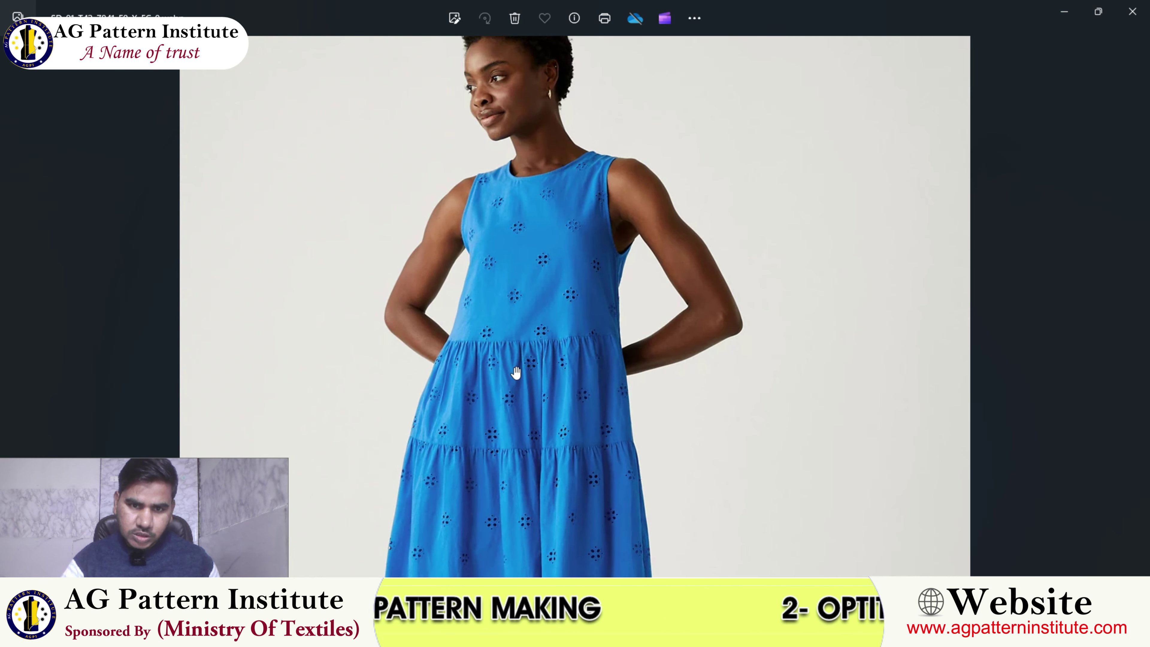
scroll(530, 295, up, 1)
scroll(547, 293, up, 2)
scroll(547, 294, down, 2)
scroll(435, 278, up, 1)
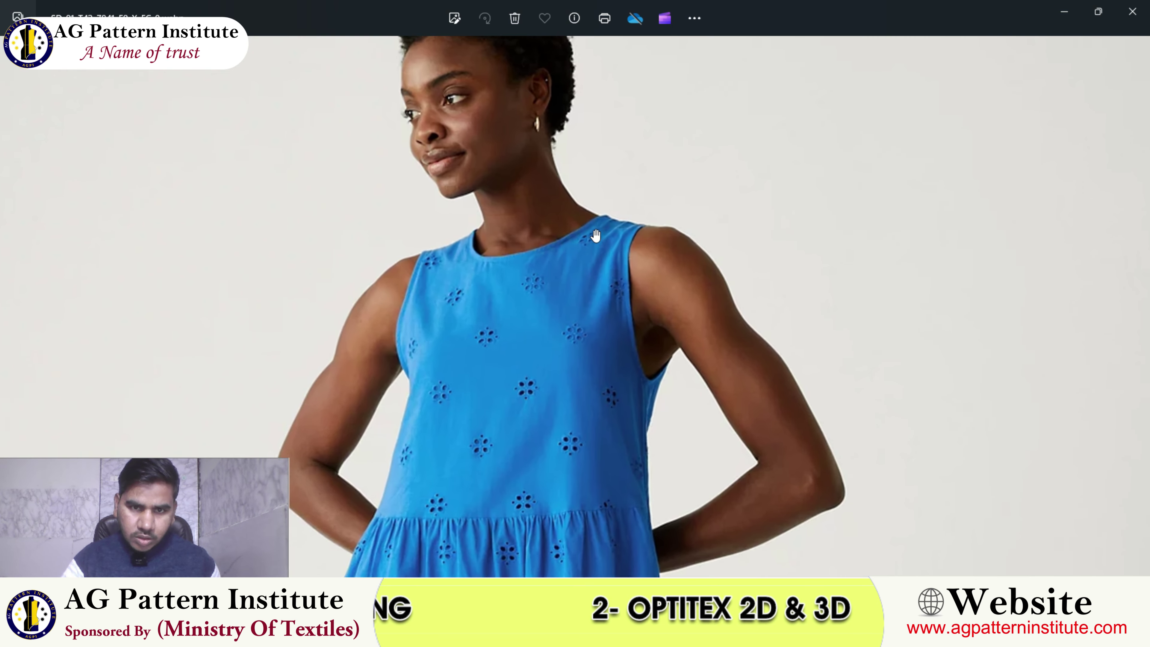
scroll(622, 363, down, 1)
scroll(616, 395, down, 1)
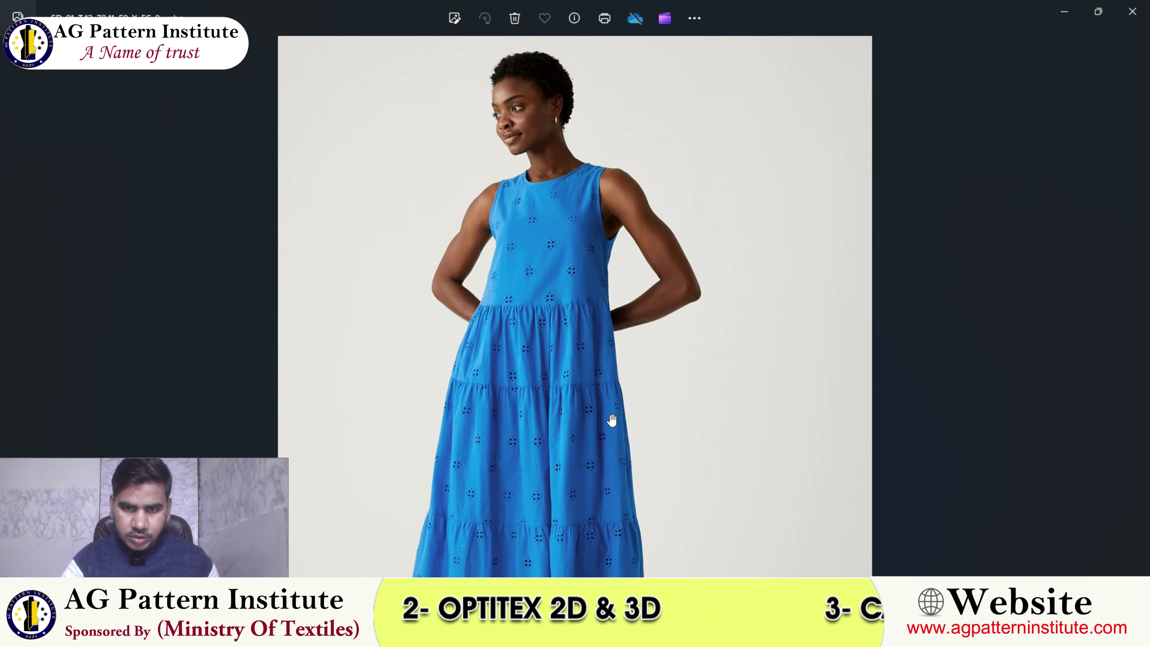
scroll(611, 428, down, 1)
scroll(561, 489, up, 2)
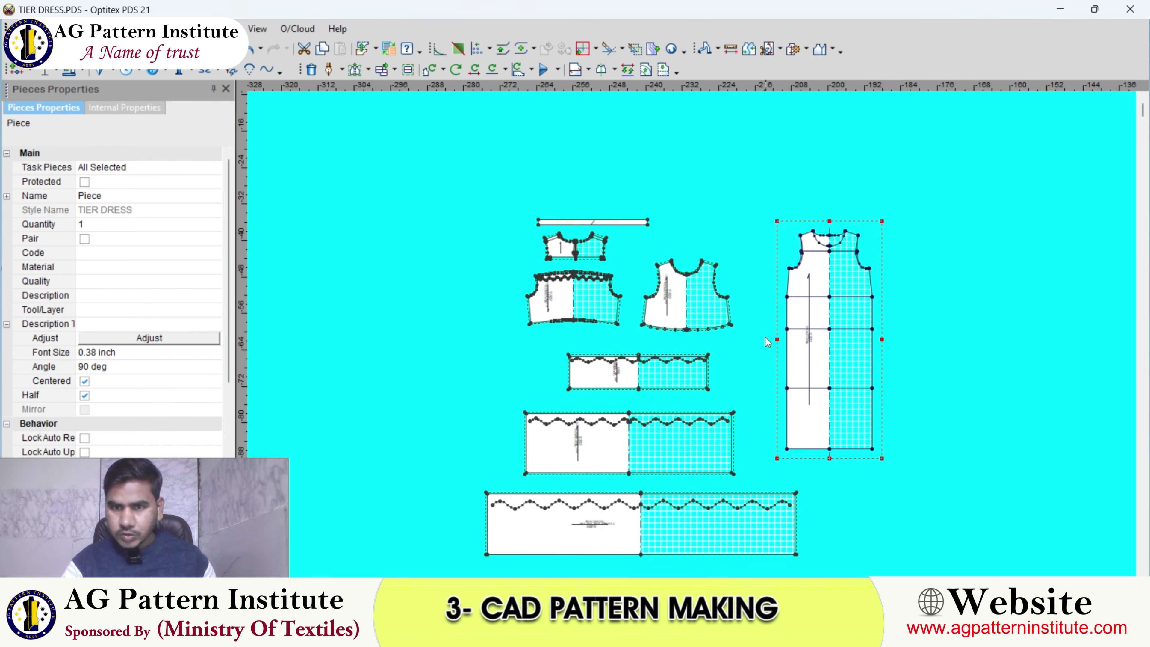
- Zoom the pattern canvas to check the layout, then minimize the Photos and Optitex windows
scroll(699, 343, down, 1)
scroll(698, 342, down, 1)
scroll(699, 334, up, 1)
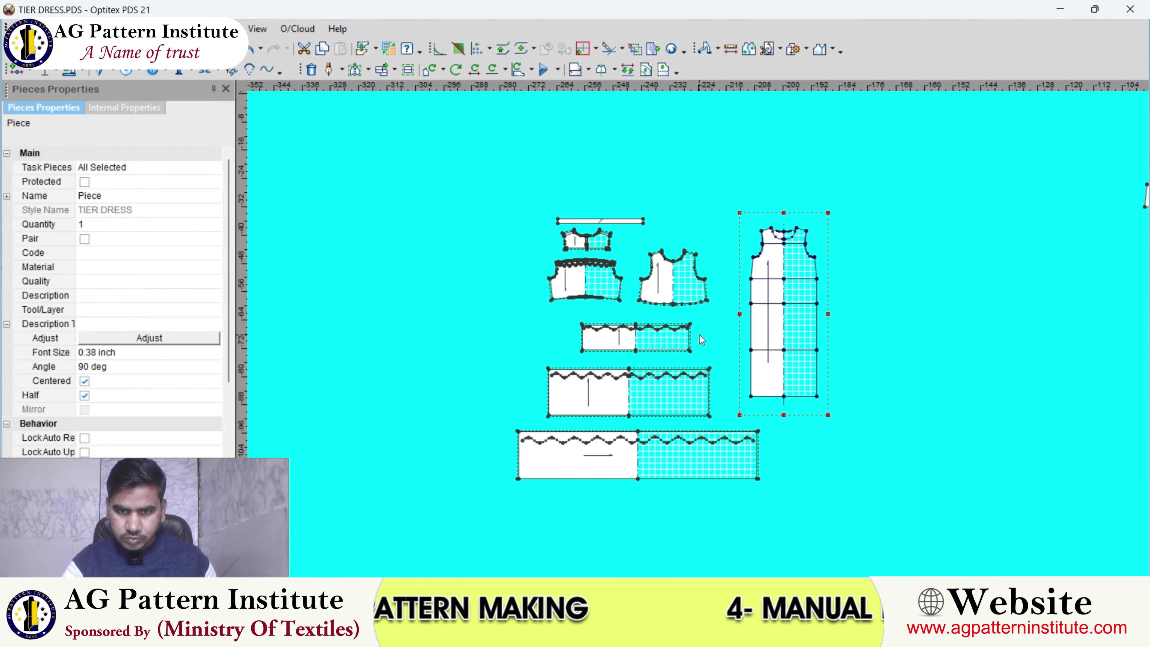
scroll(693, 335, up, 1)
scroll(694, 334, up, 1)
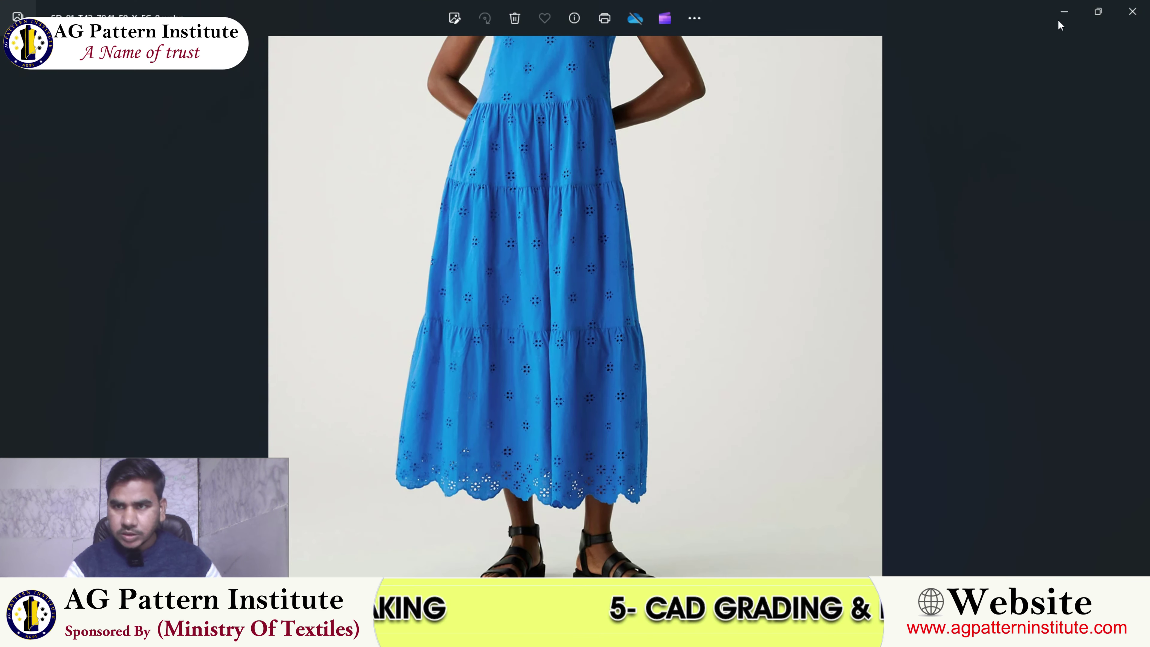
click(1065, 12)
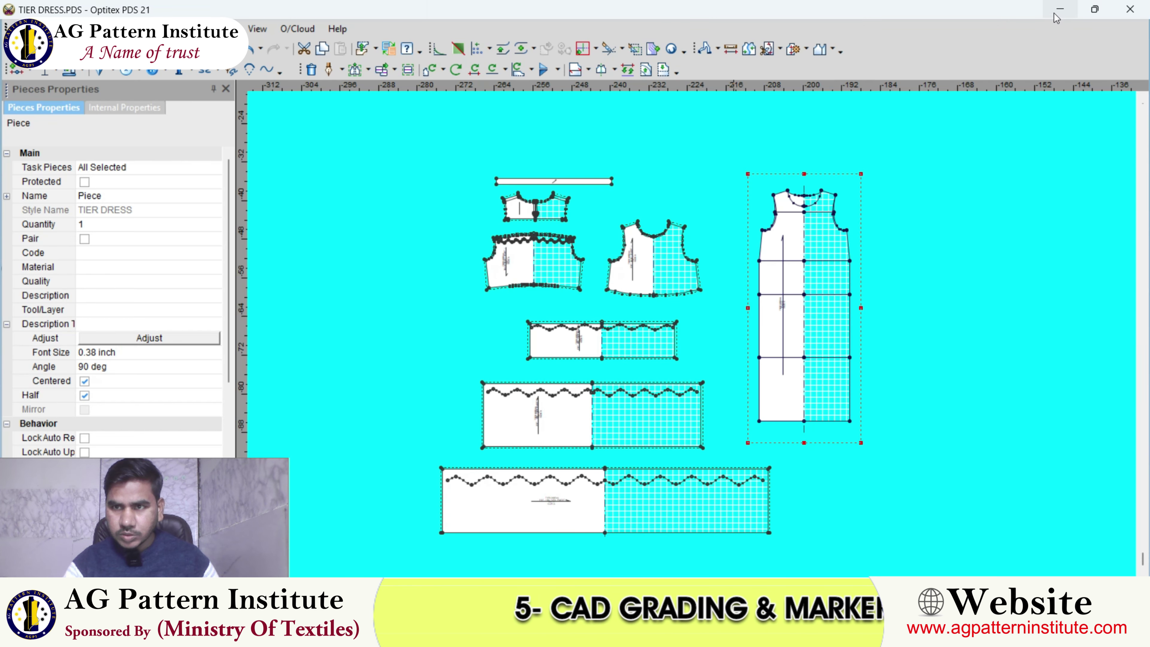
click(1062, 11)
- Open the dress photo from the desktop, page to the back view, then close the extra photo window
double_click(823, 241)
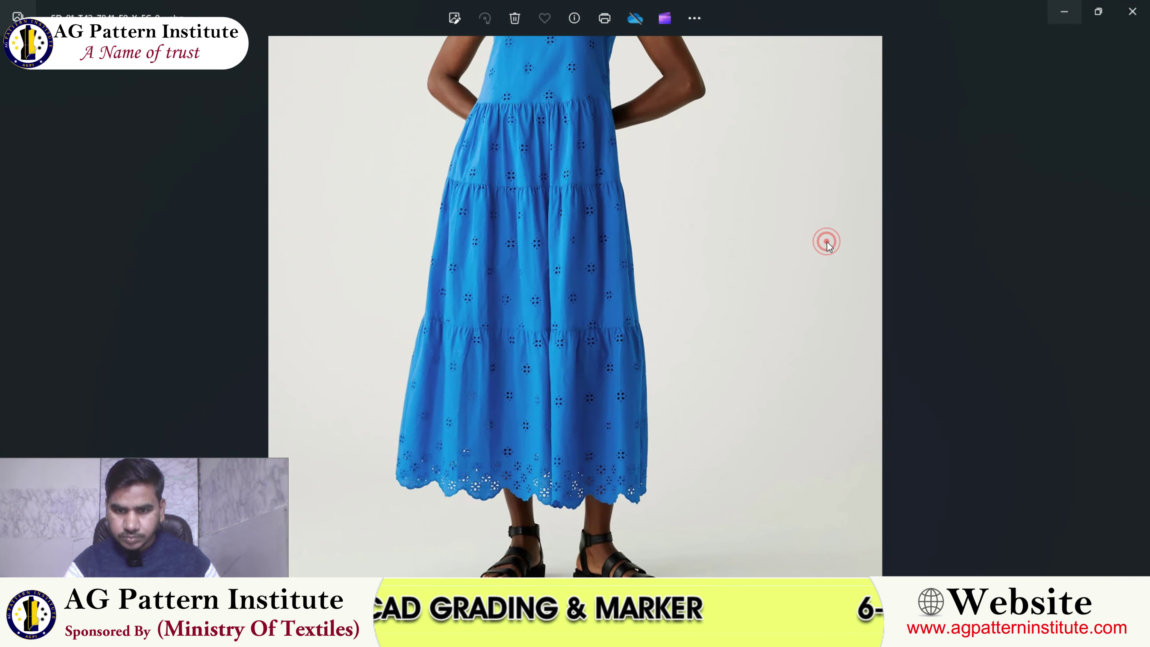
click(392, 278)
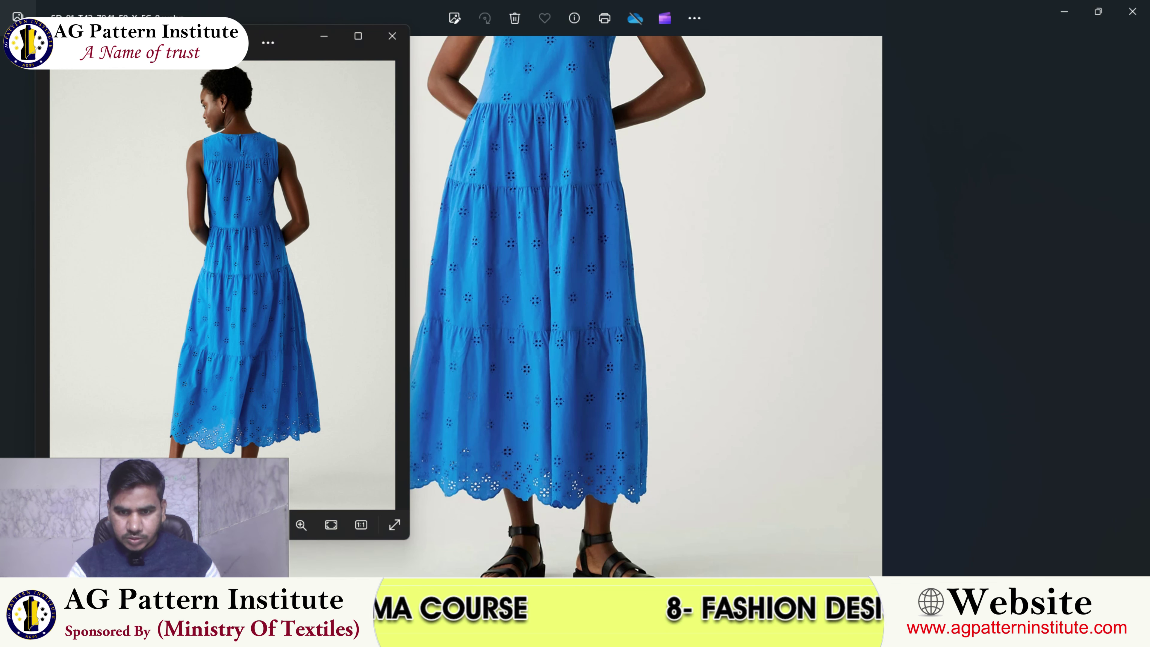
click(733, 637)
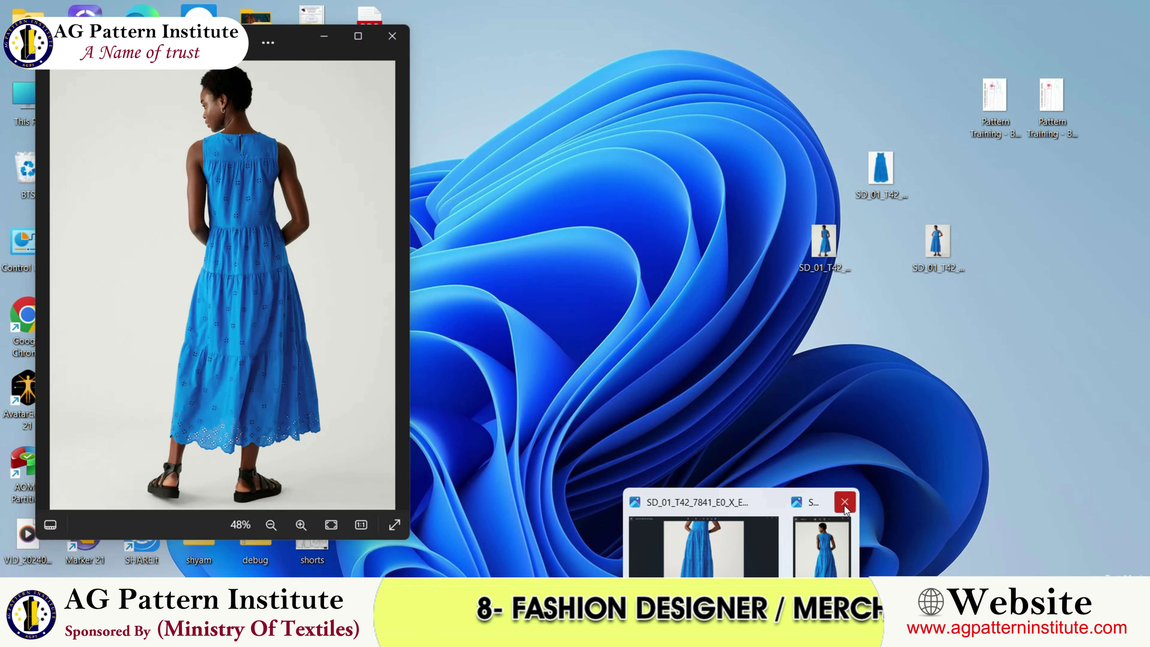
click(844, 502)
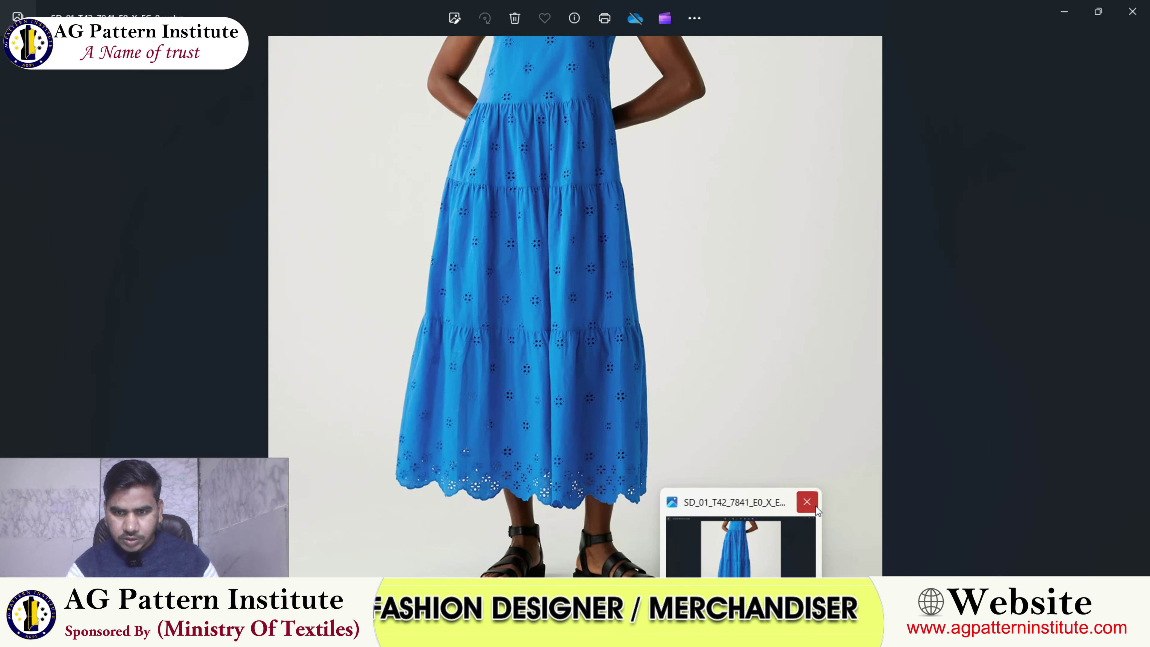
- Zoom to fit all pattern pieces and nudge the long dress piece slightly right
click(815, 504)
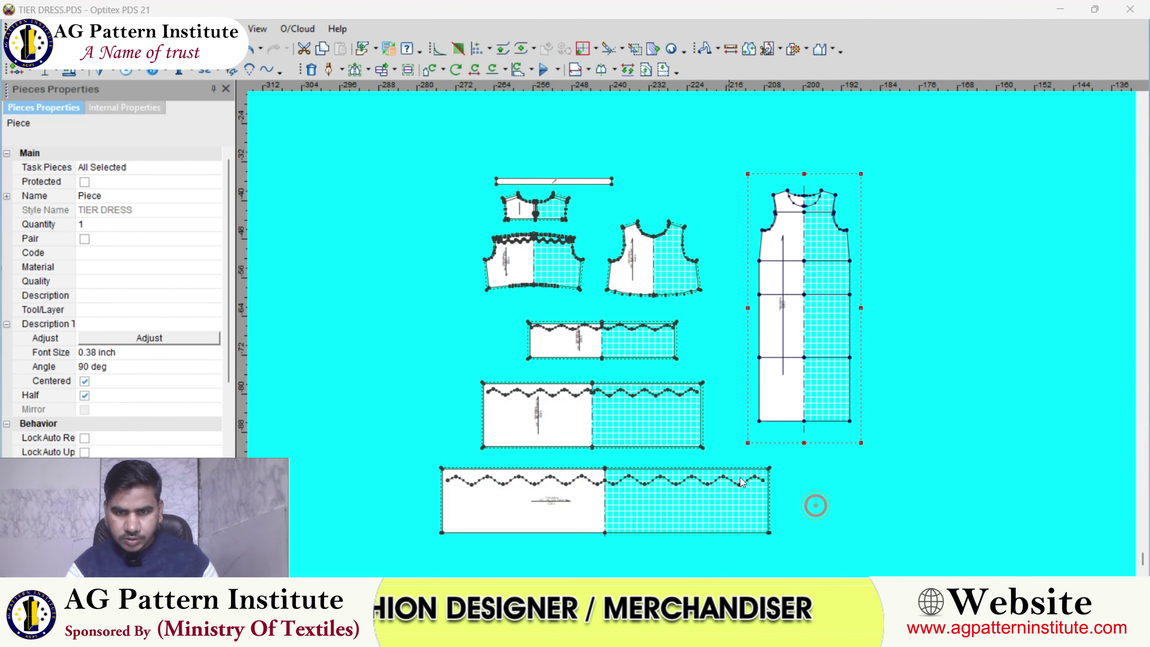
scroll(695, 340, down, 1)
scroll(696, 340, up, 1)
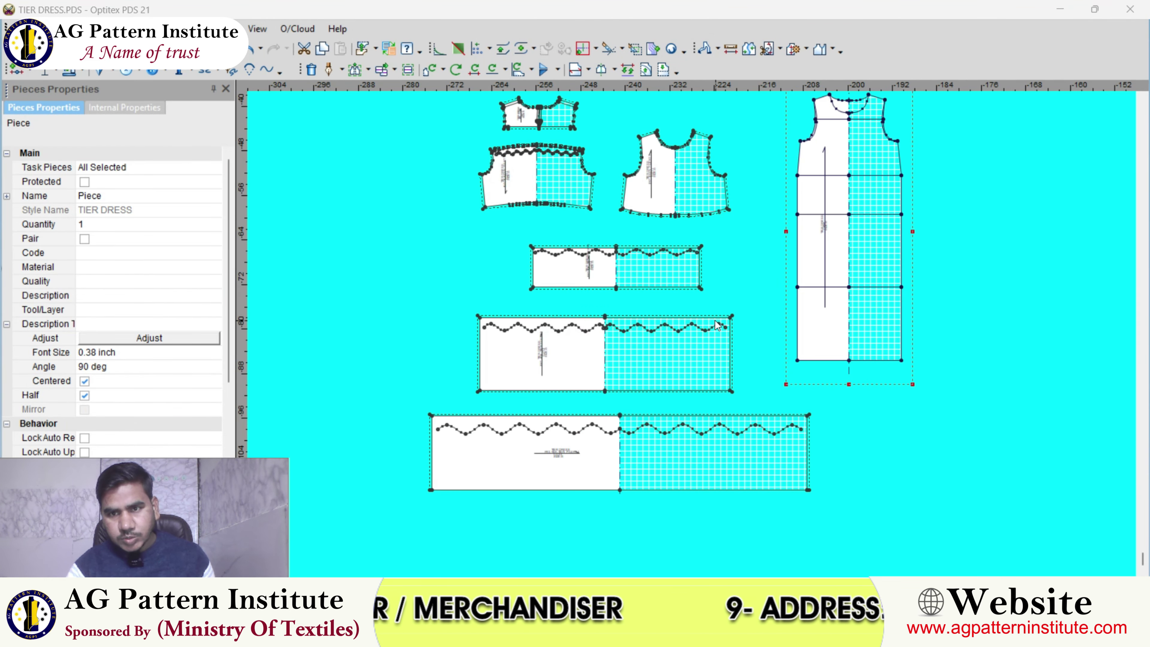
scroll(693, 335, down, 1)
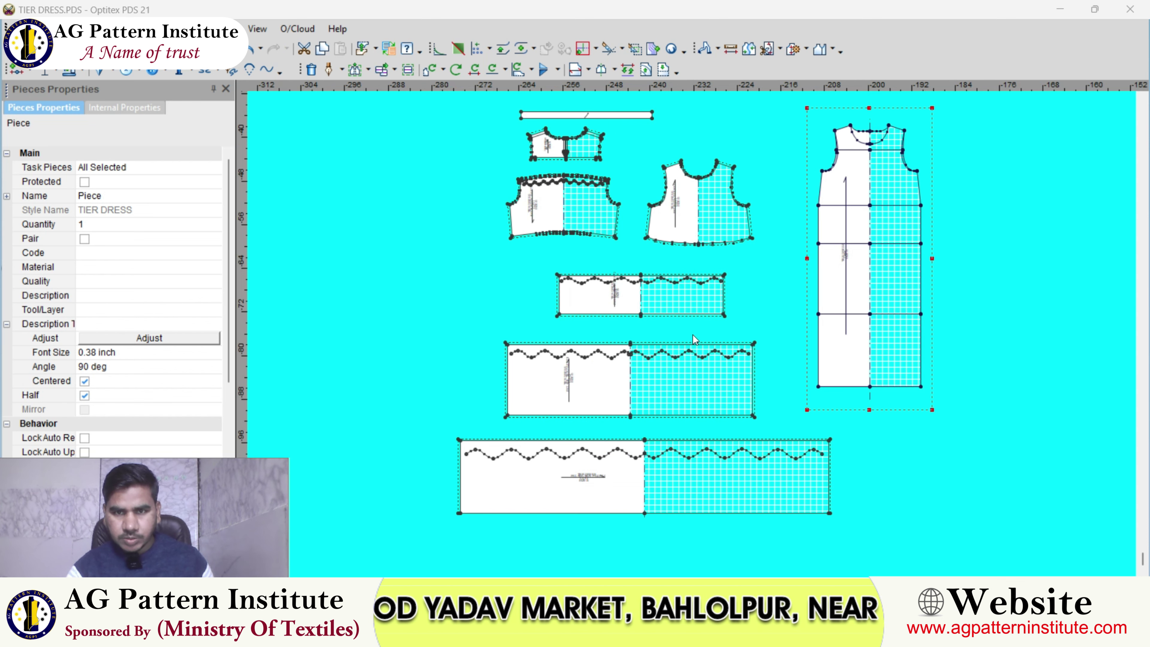
scroll(693, 335, down, 1)
scroll(692, 335, down, 1)
click(693, 334)
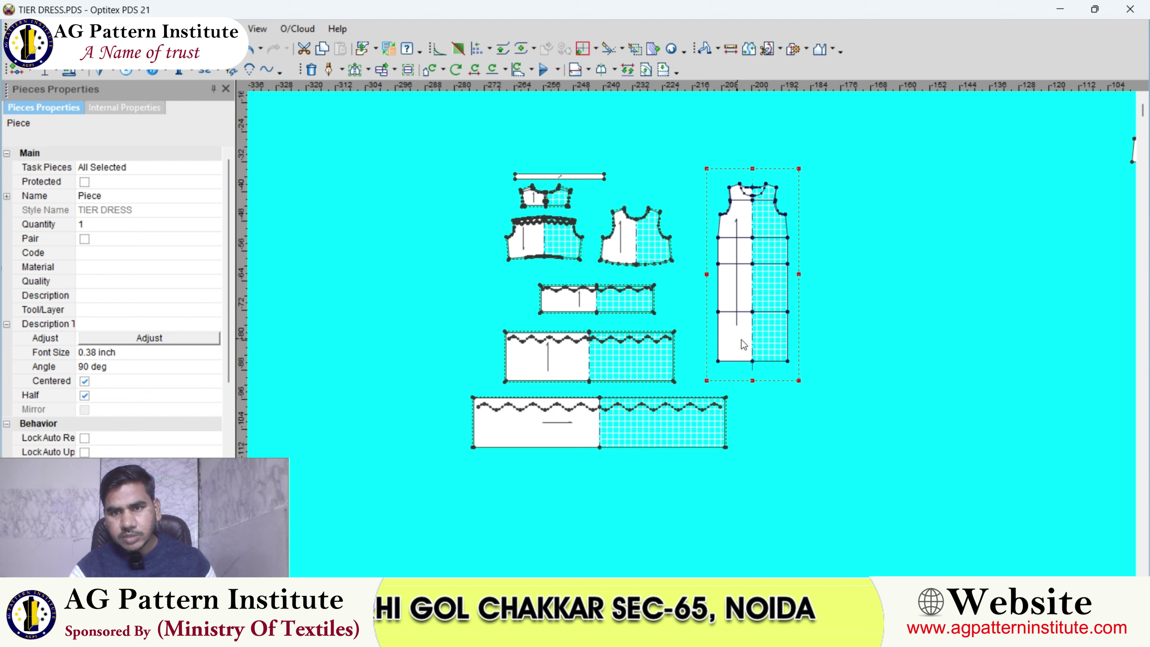
drag(763, 353, 768, 354)
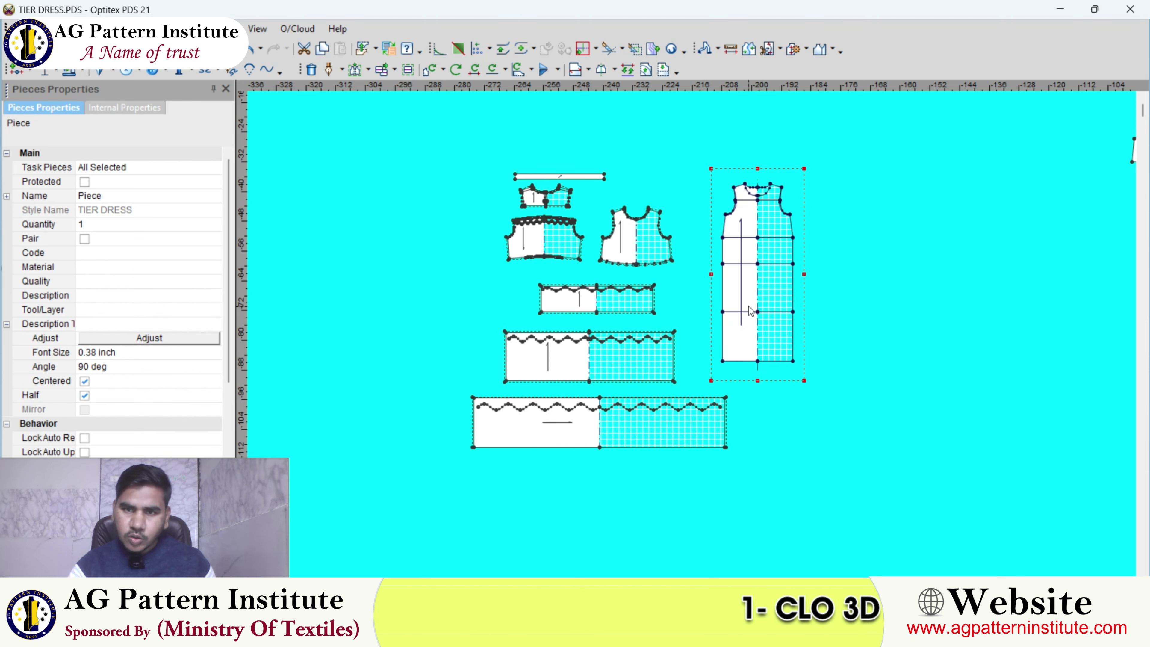
scroll(749, 309, down, 1)
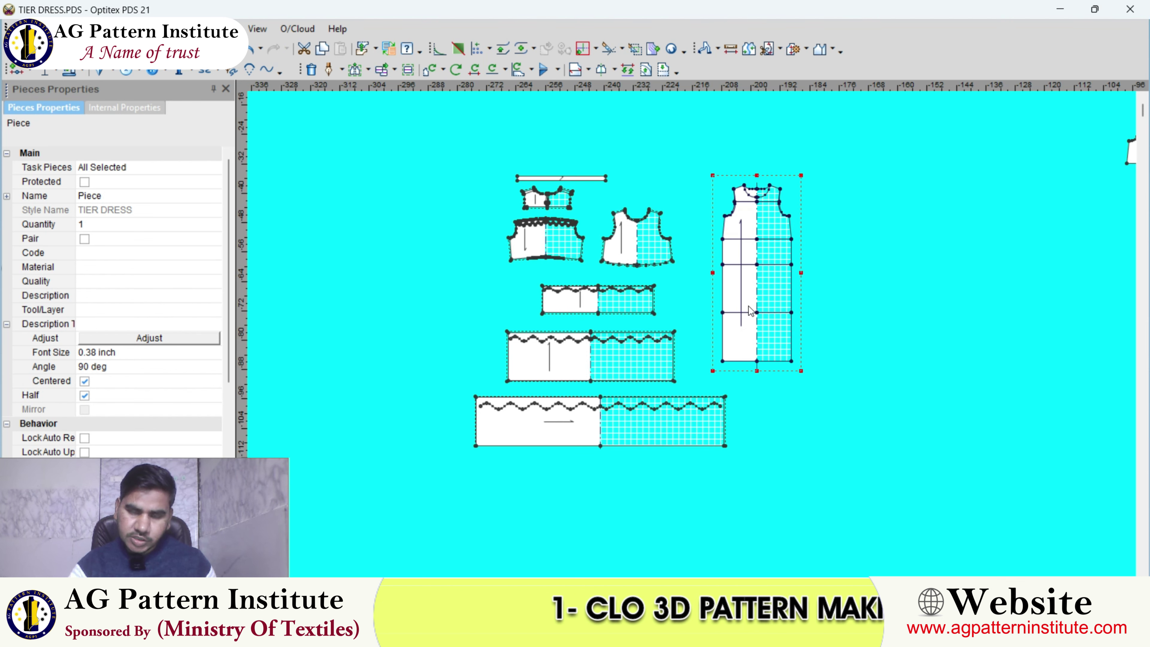